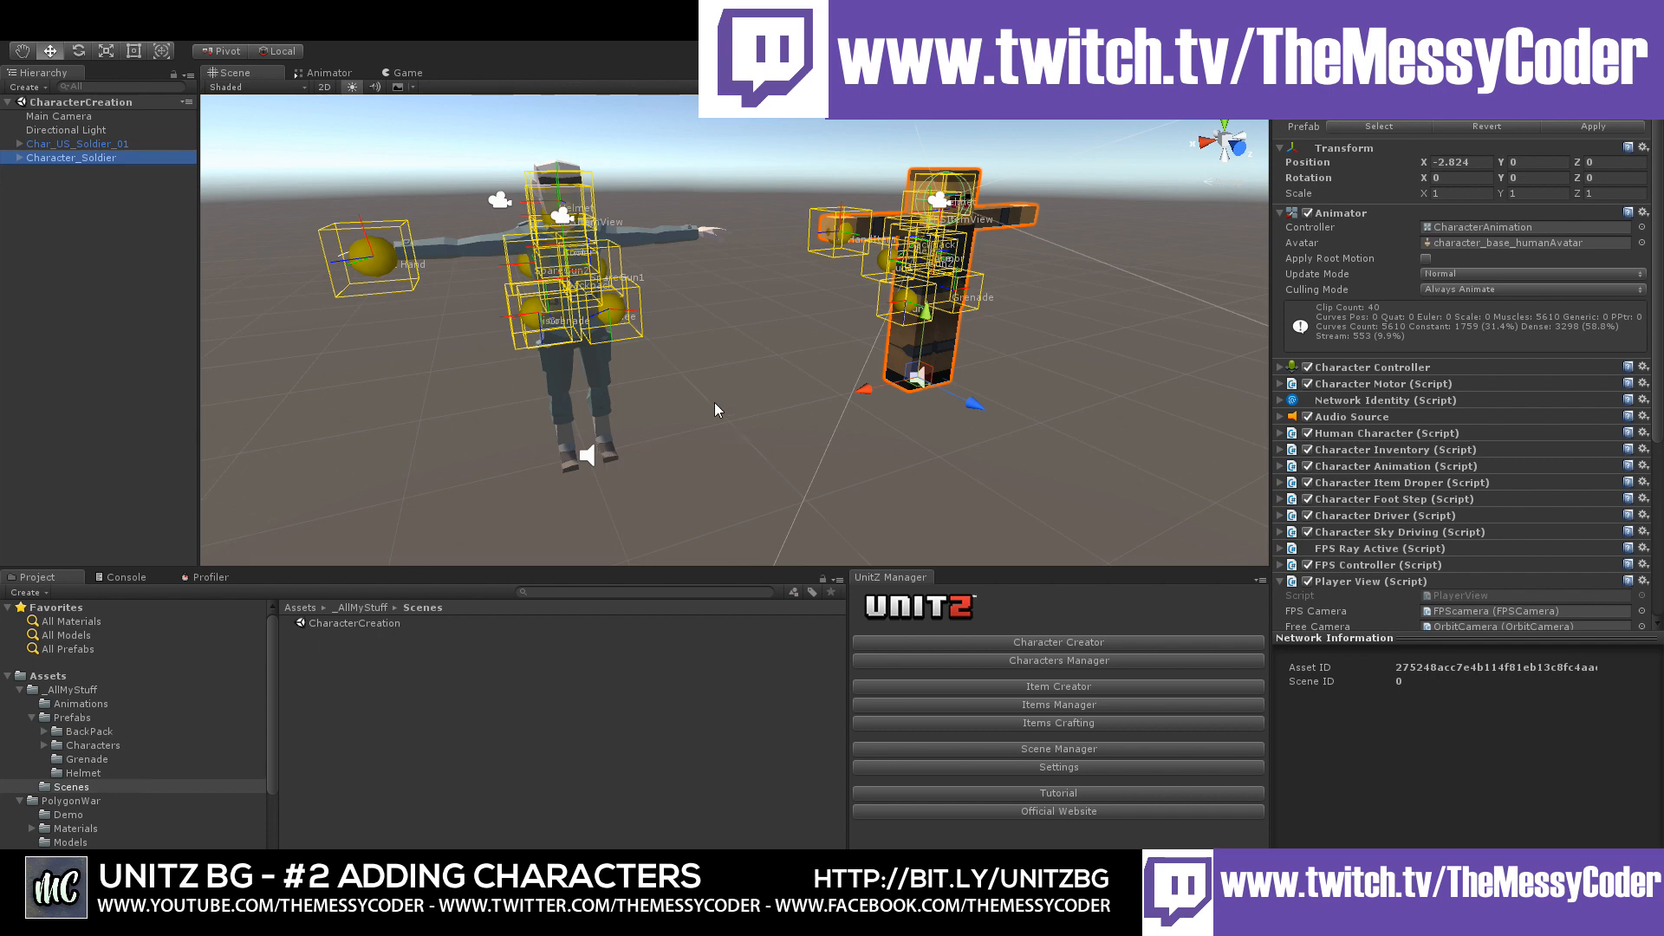
# - Move Char_US_Soldier_01 along the X axis to about 2.7, away from Character_Soldier
pyautogui.click(70, 146)
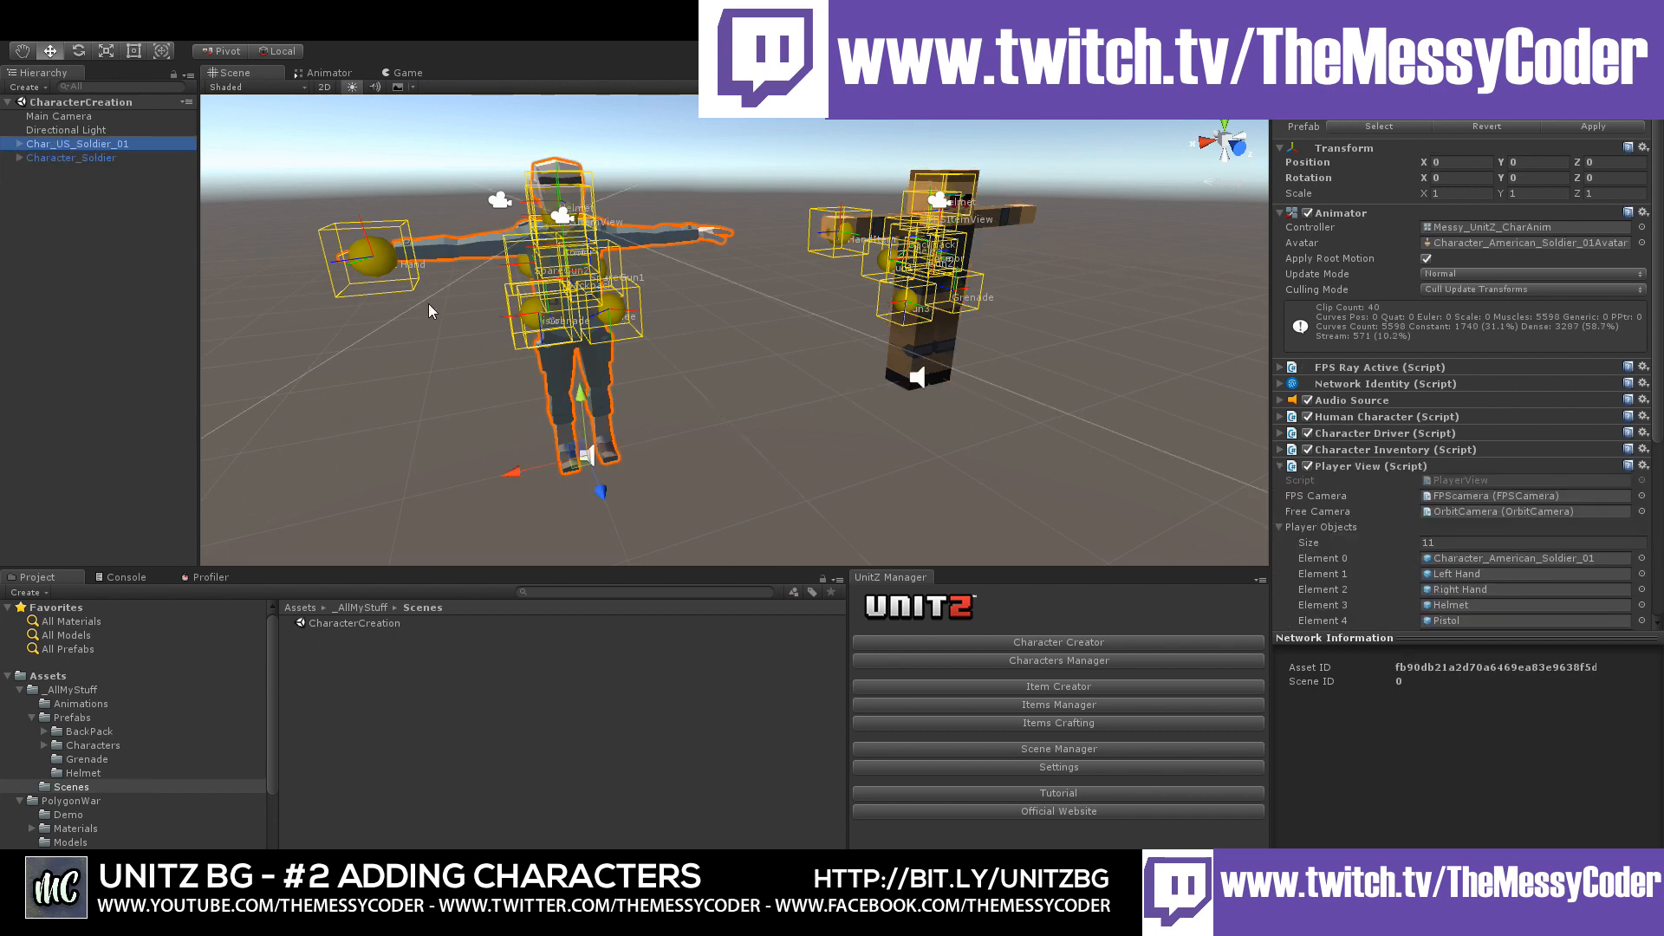
pyautogui.press('f')
pyautogui.moveTo(704, 425); pyautogui.dragTo(286, 434)
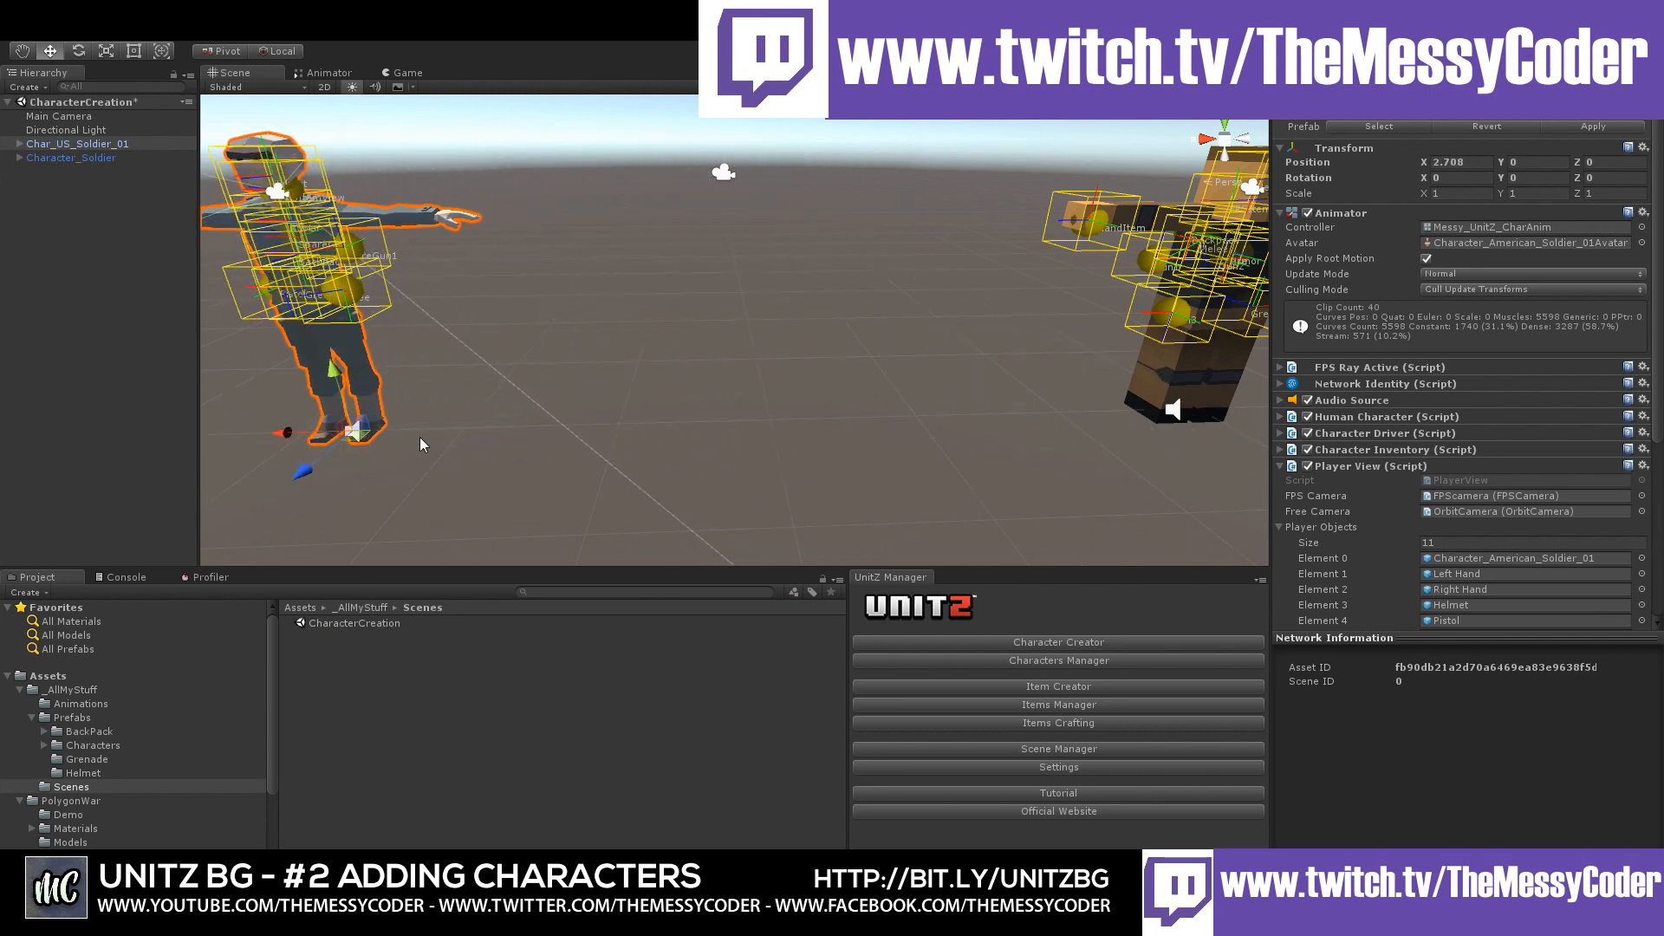
# - Open the PolygonWar Characters prefab folder and preview Character_American_Soldier_Attachments_01 from the front
pyautogui.scroll(-3, 145, 792)
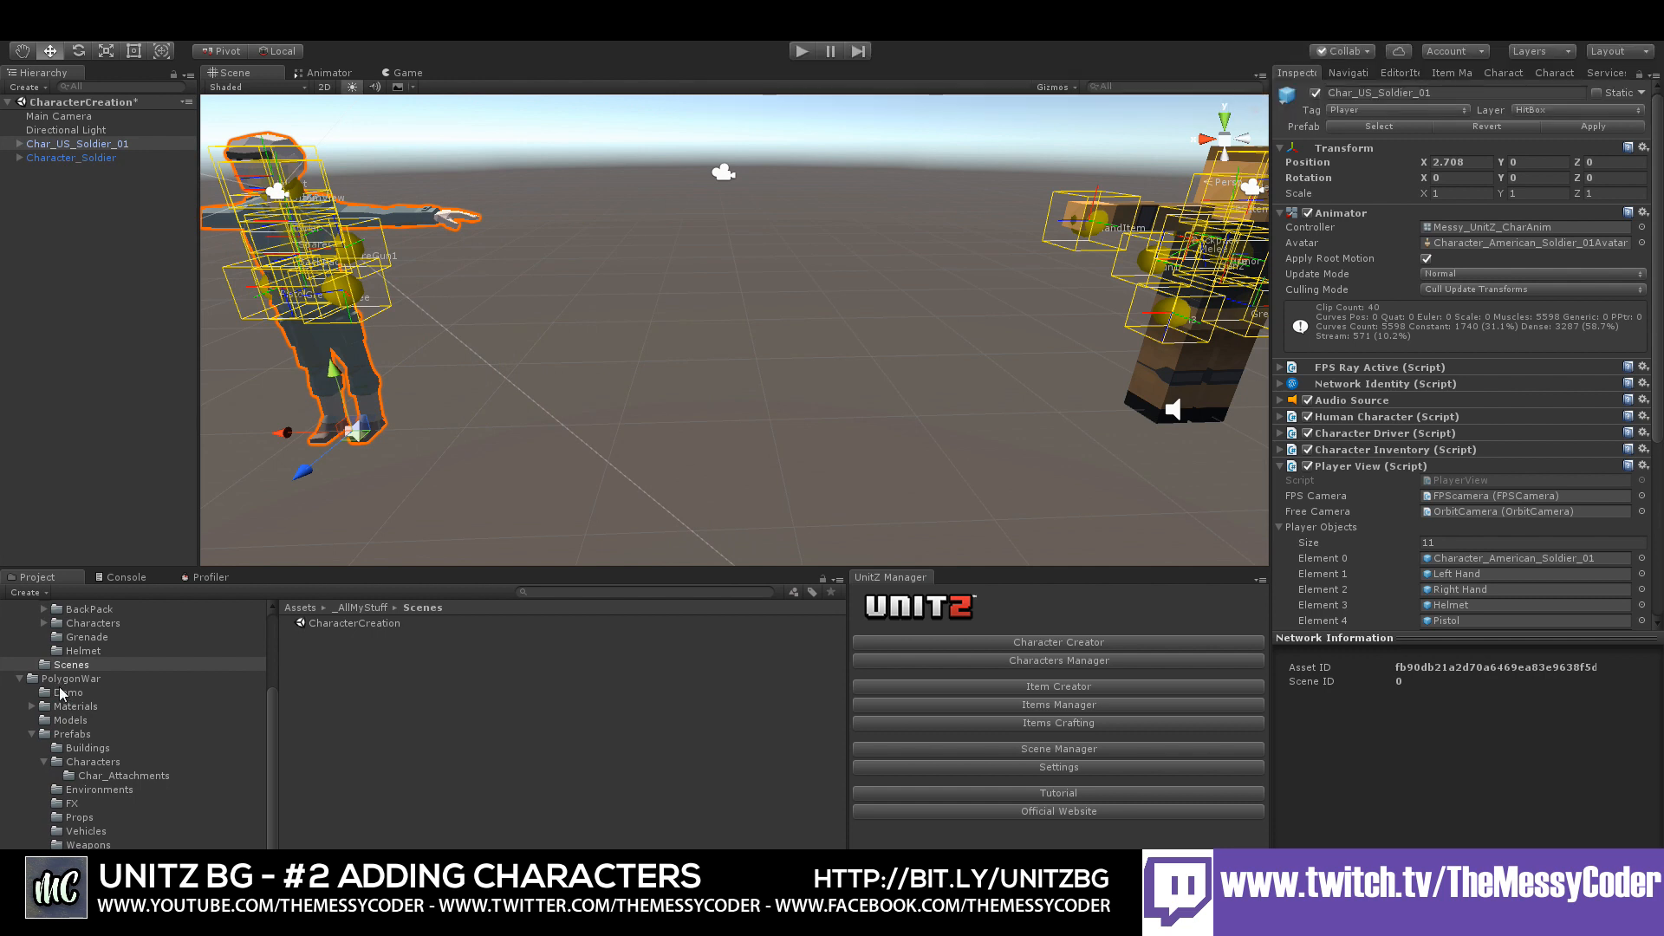
pyautogui.click(69, 733)
pyautogui.click(86, 762)
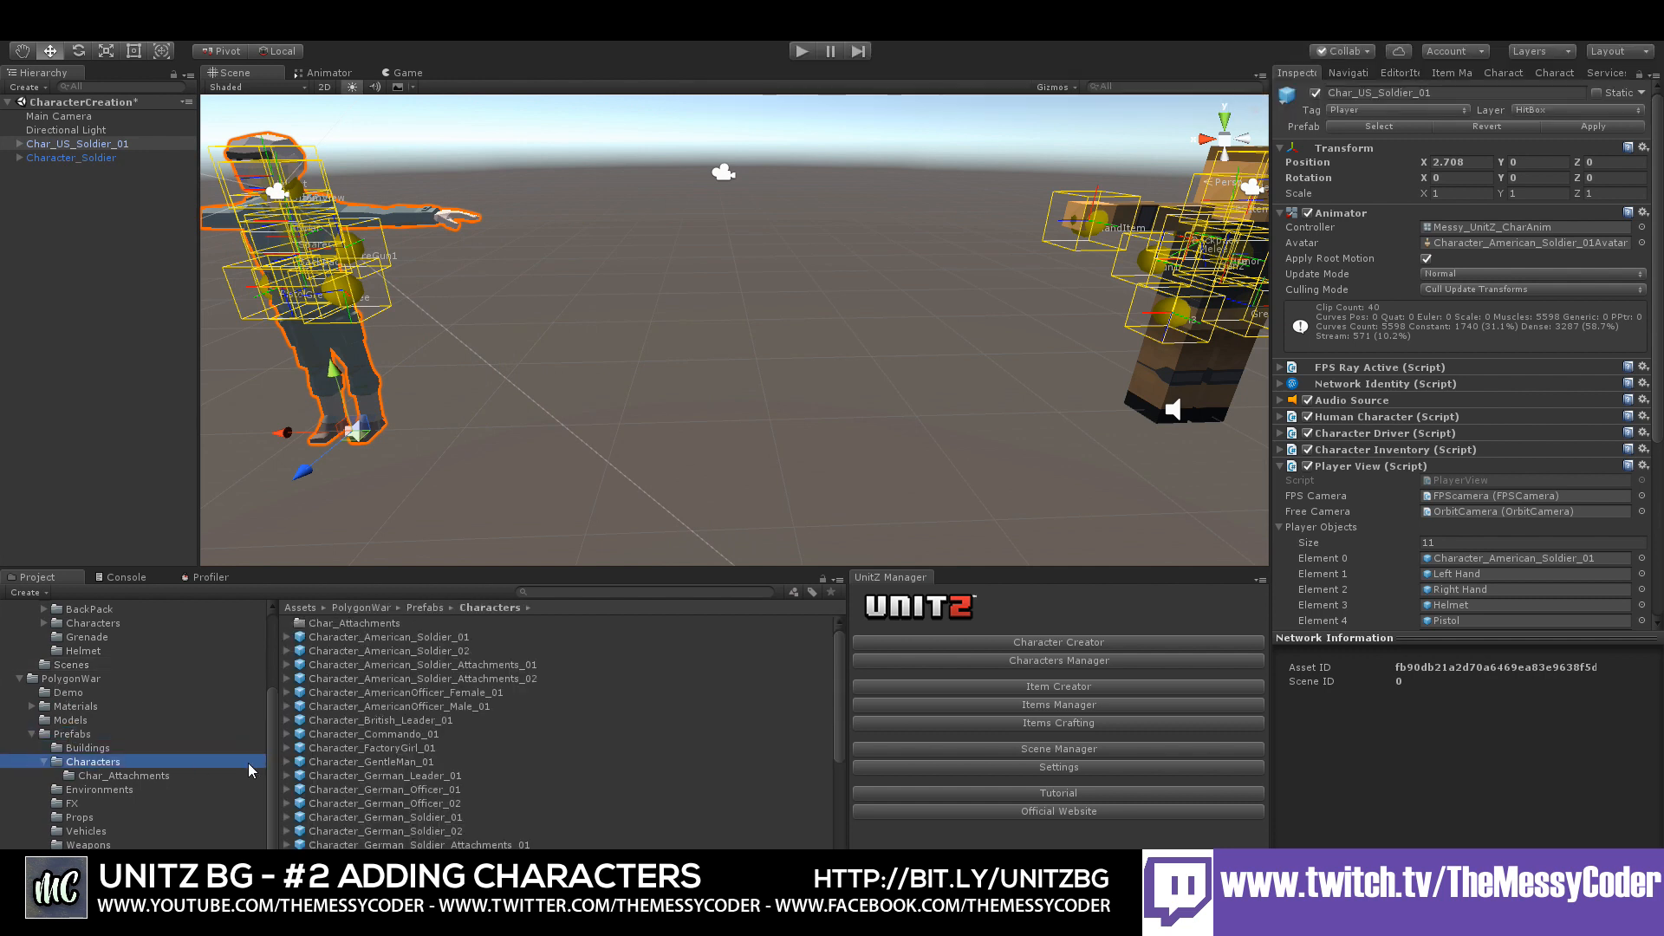
pyautogui.click(451, 665)
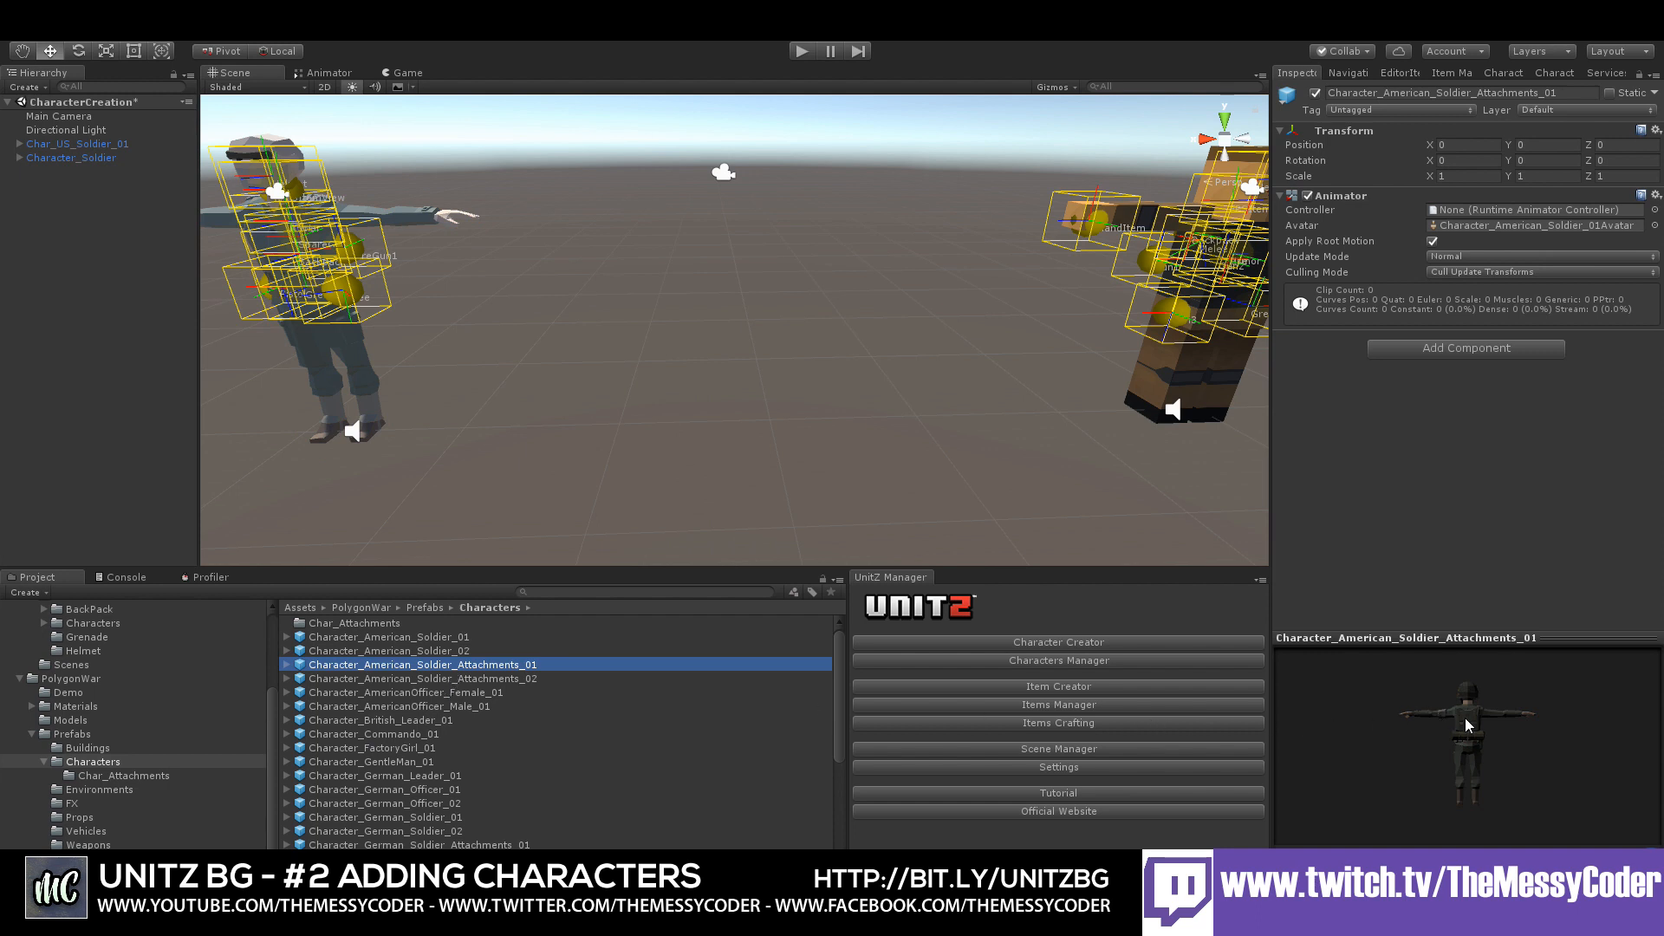
pyautogui.moveTo(1464, 718); pyautogui.dragTo(1249, 733)
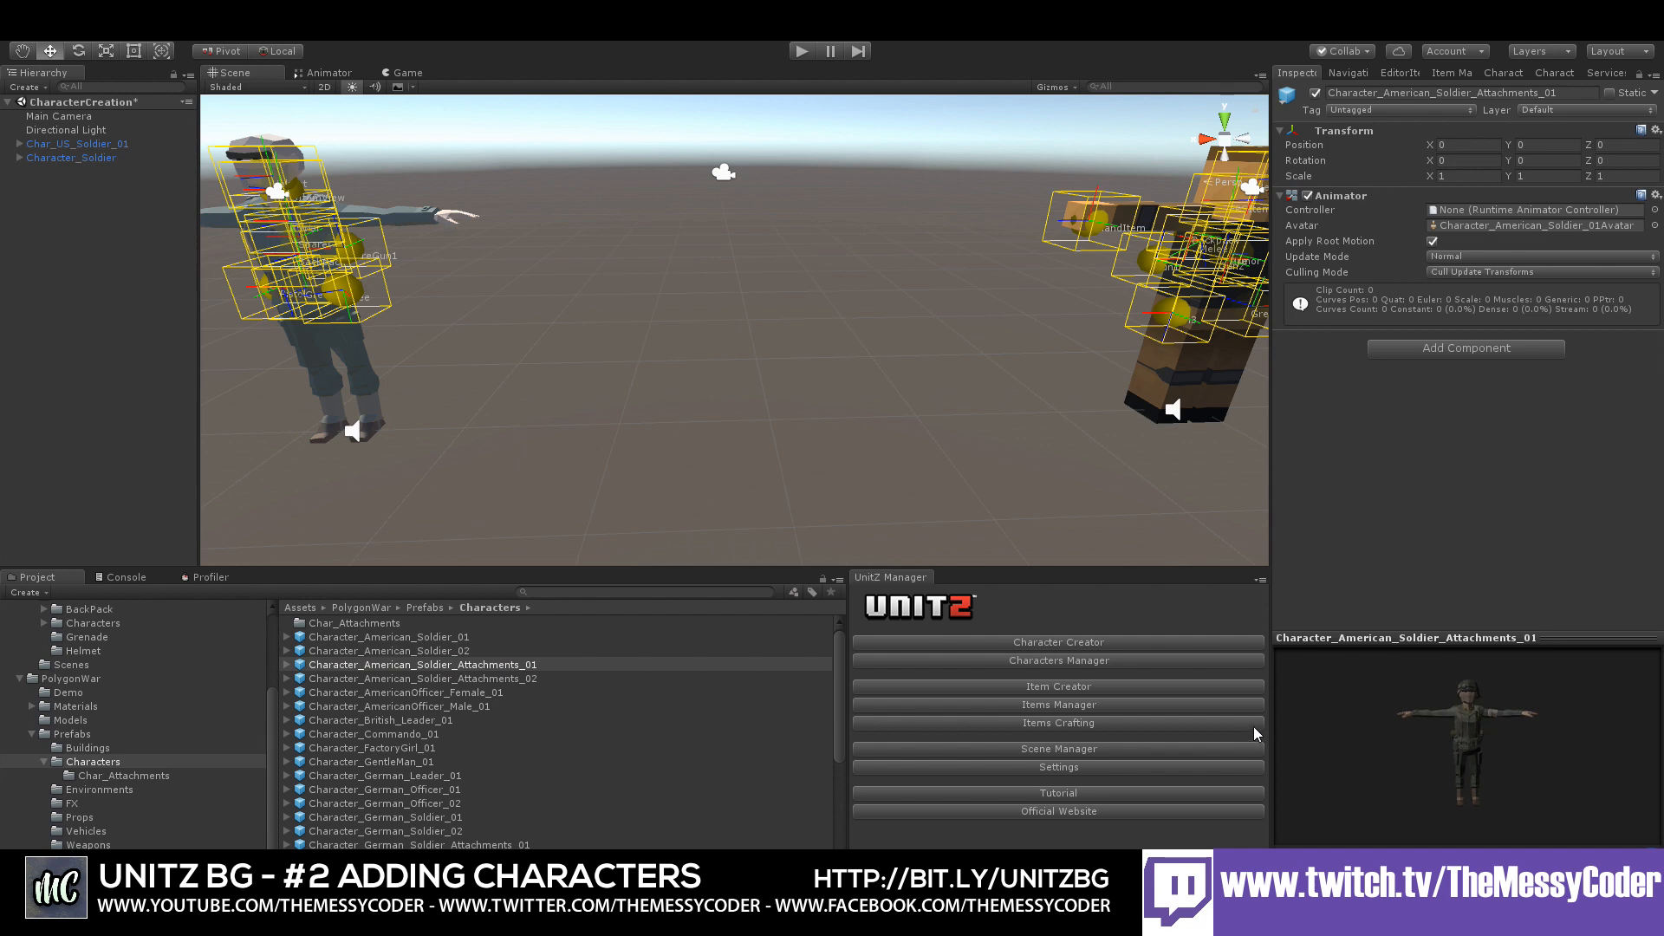
# - Place the Character_American_Soldier_Attachments_02 prefab in the scene between the two characters and reset its Transform
pyautogui.click(492, 677)
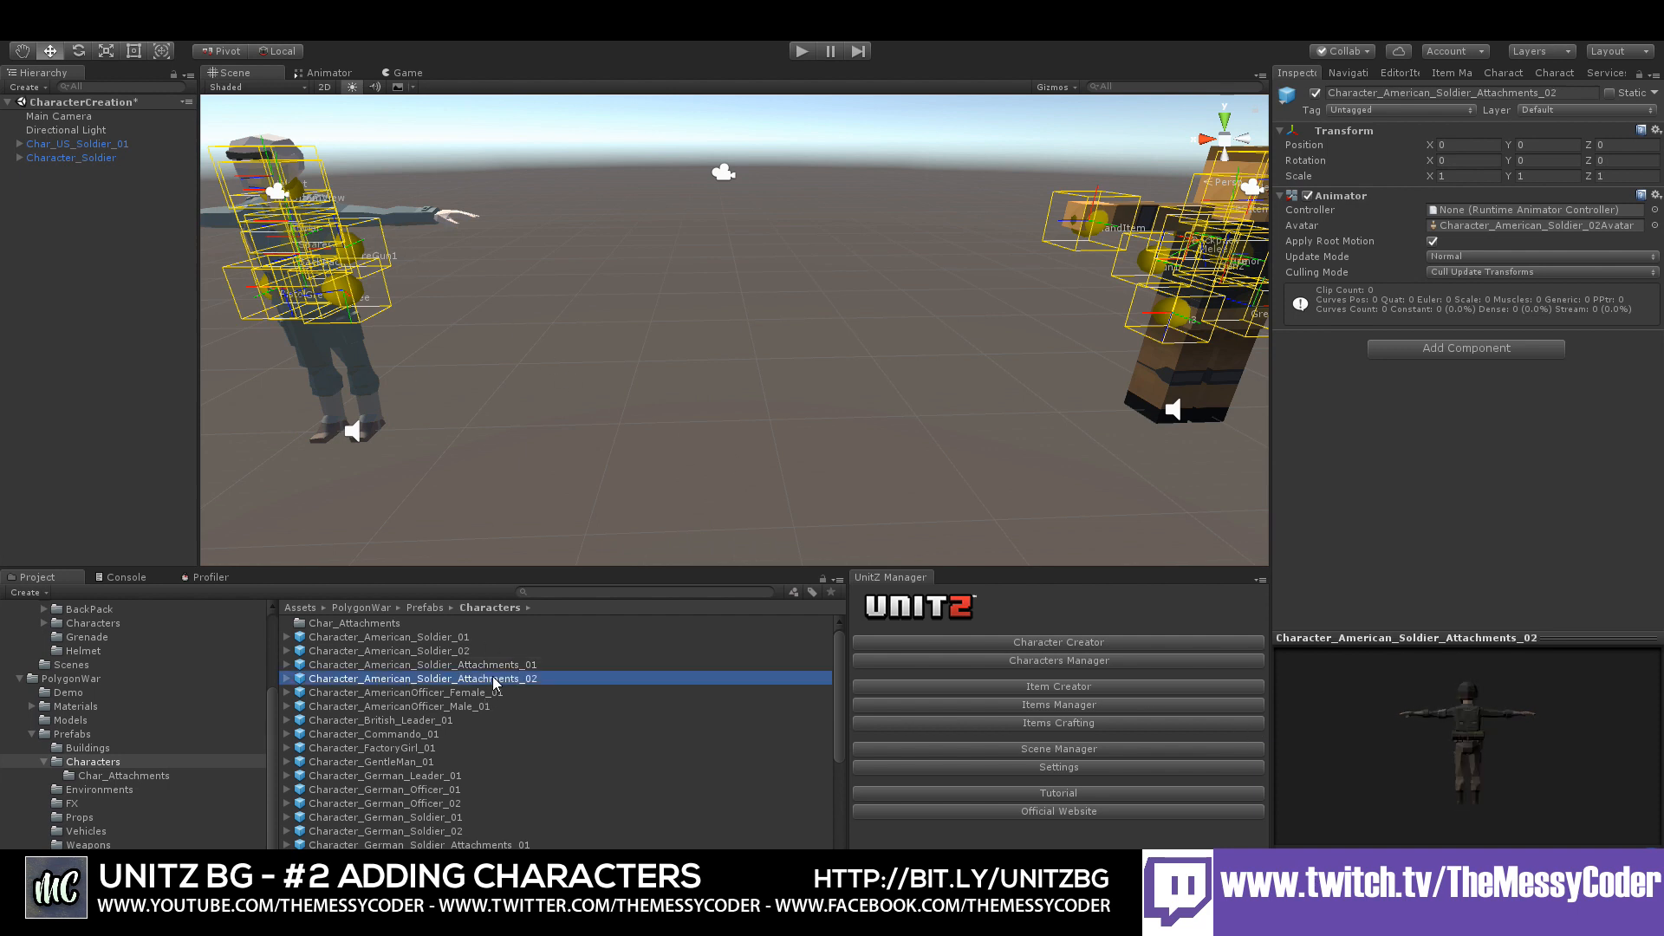
pyautogui.moveTo(492, 678); pyautogui.dragTo(756, 394)
pyautogui.click(1657, 149)
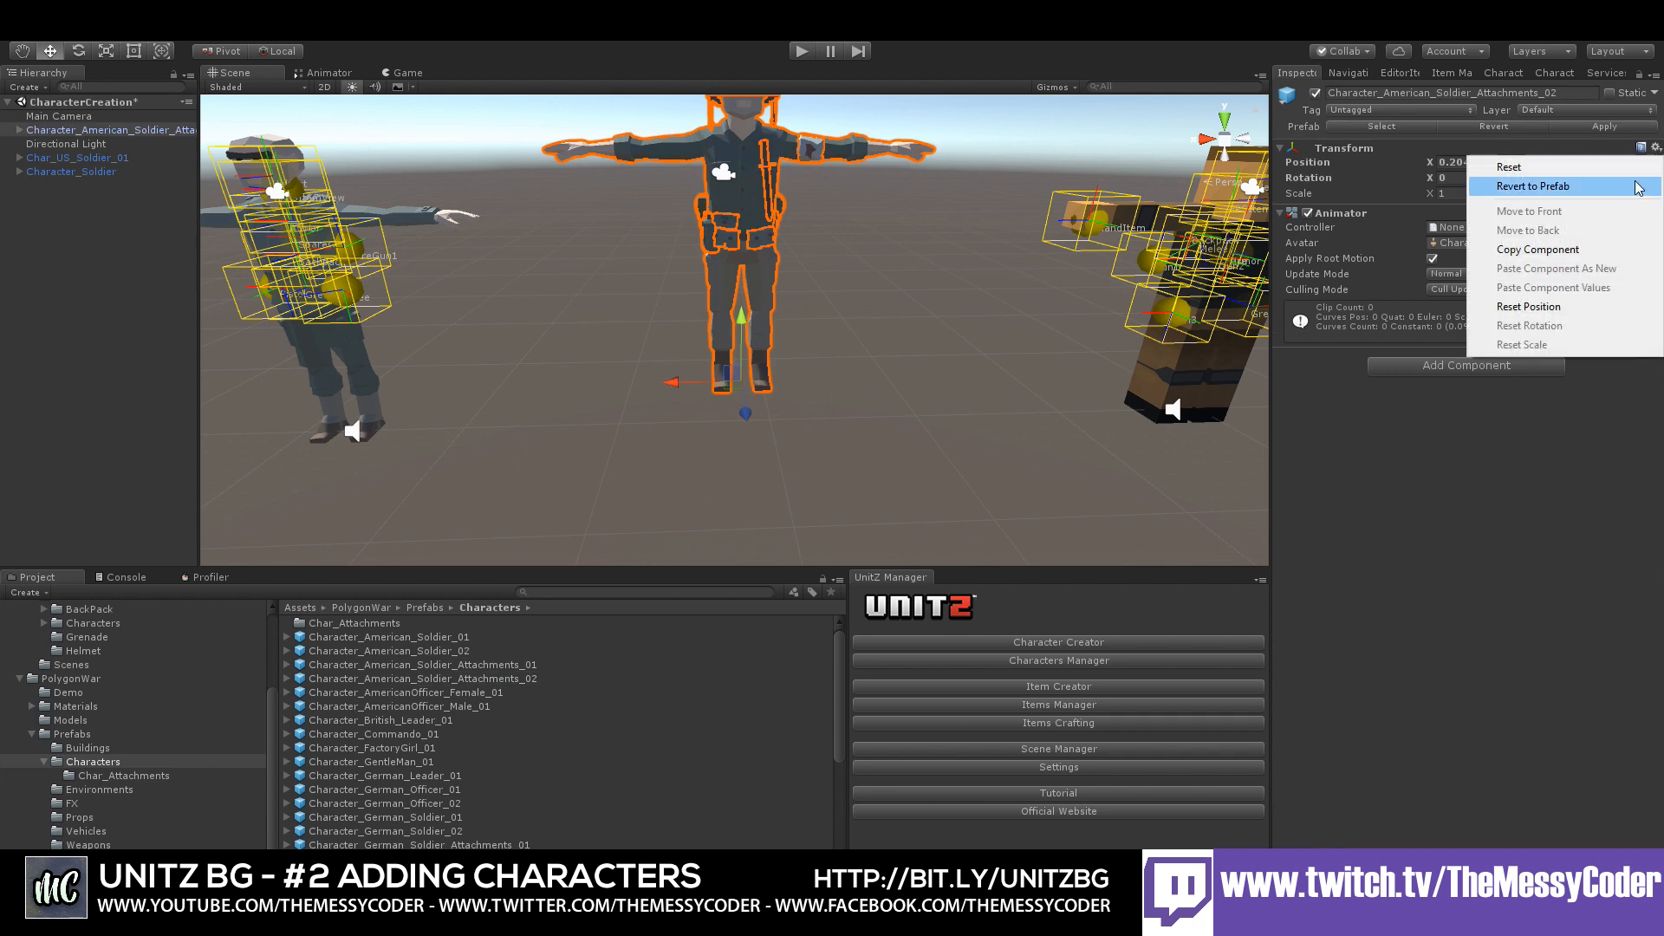
pyautogui.click(1504, 164)
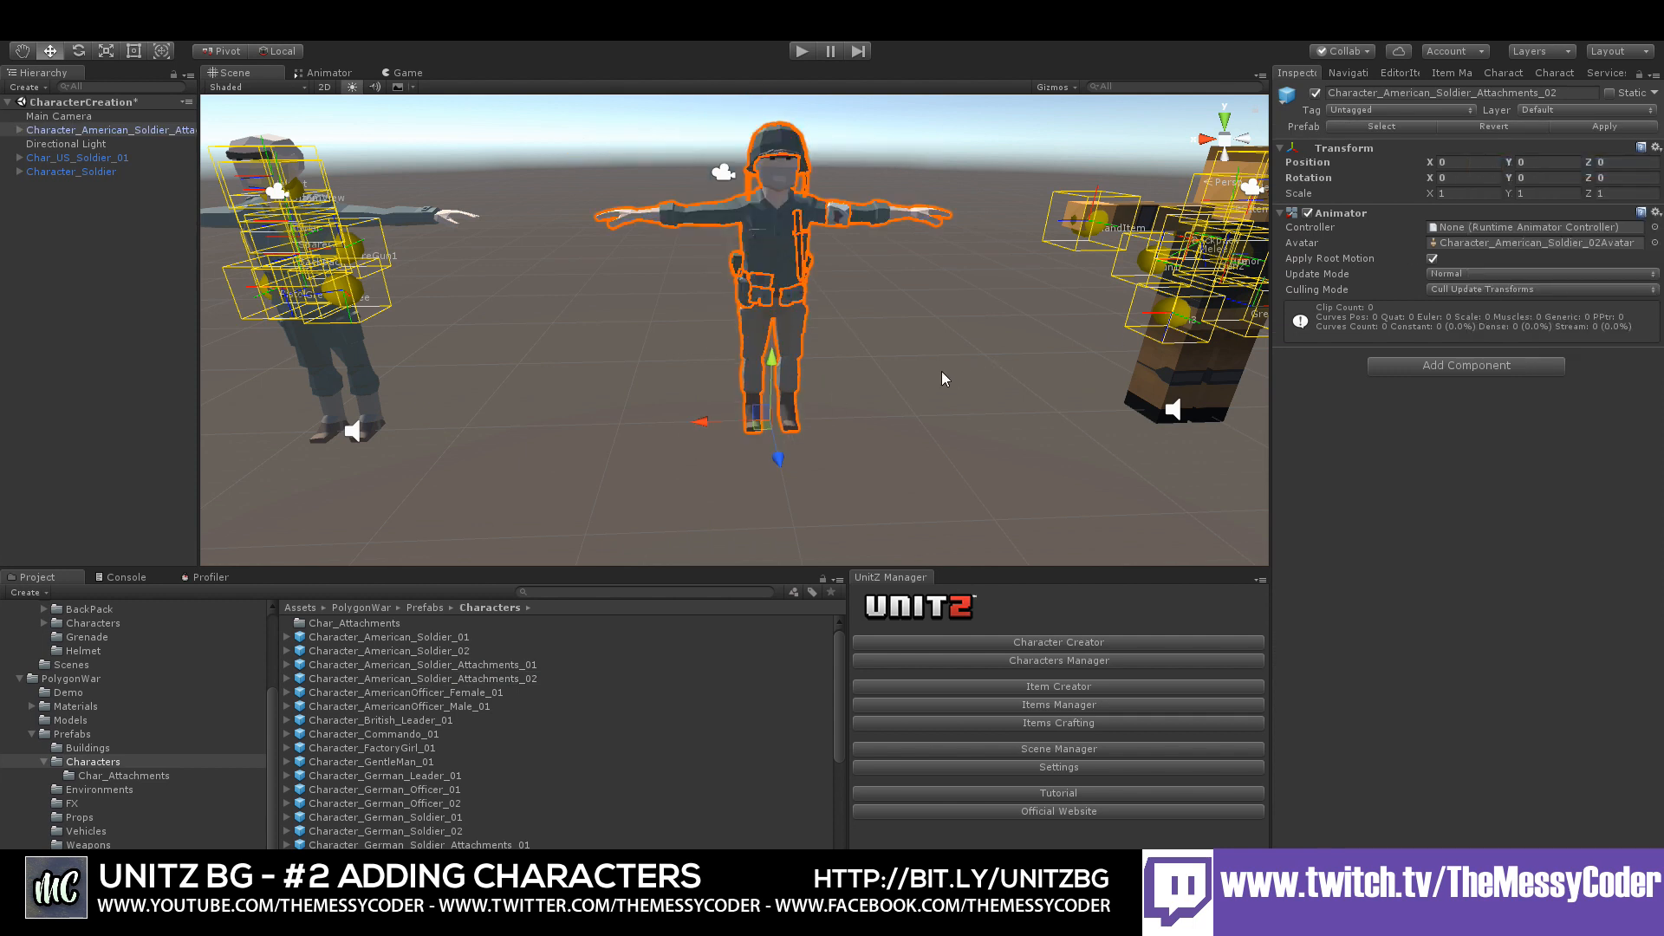
# - Delete the arm bandage attachment from the placed American soldier, accepting the break of the prefab instance
pyautogui.click(837, 222)
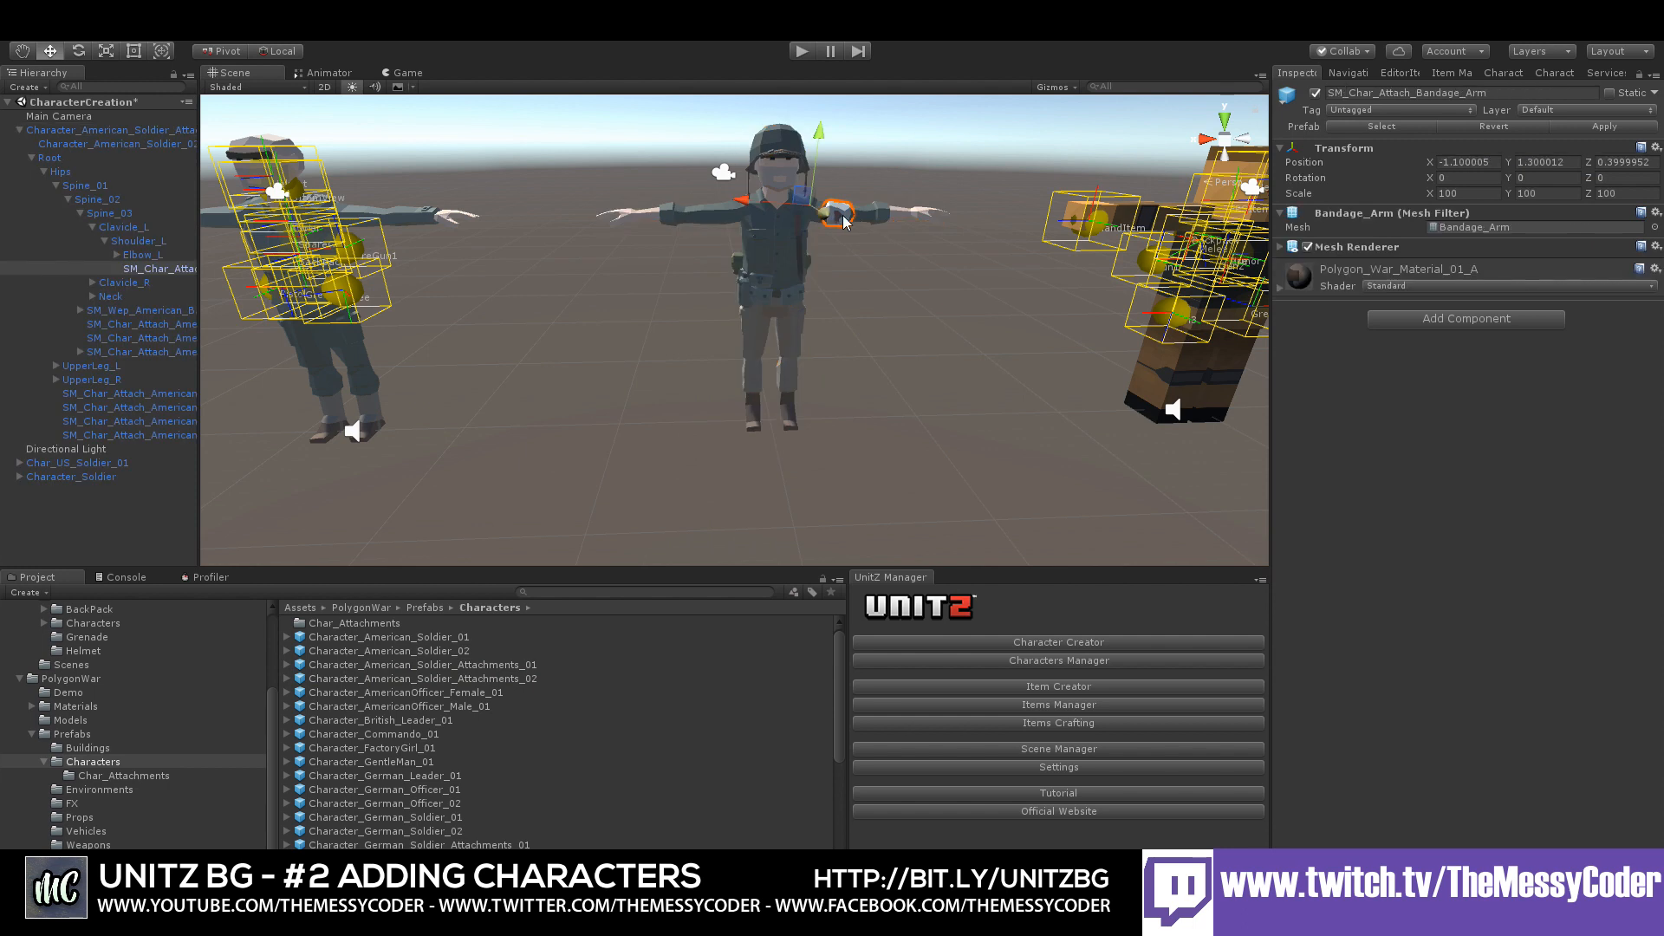
pyautogui.press('Delete')
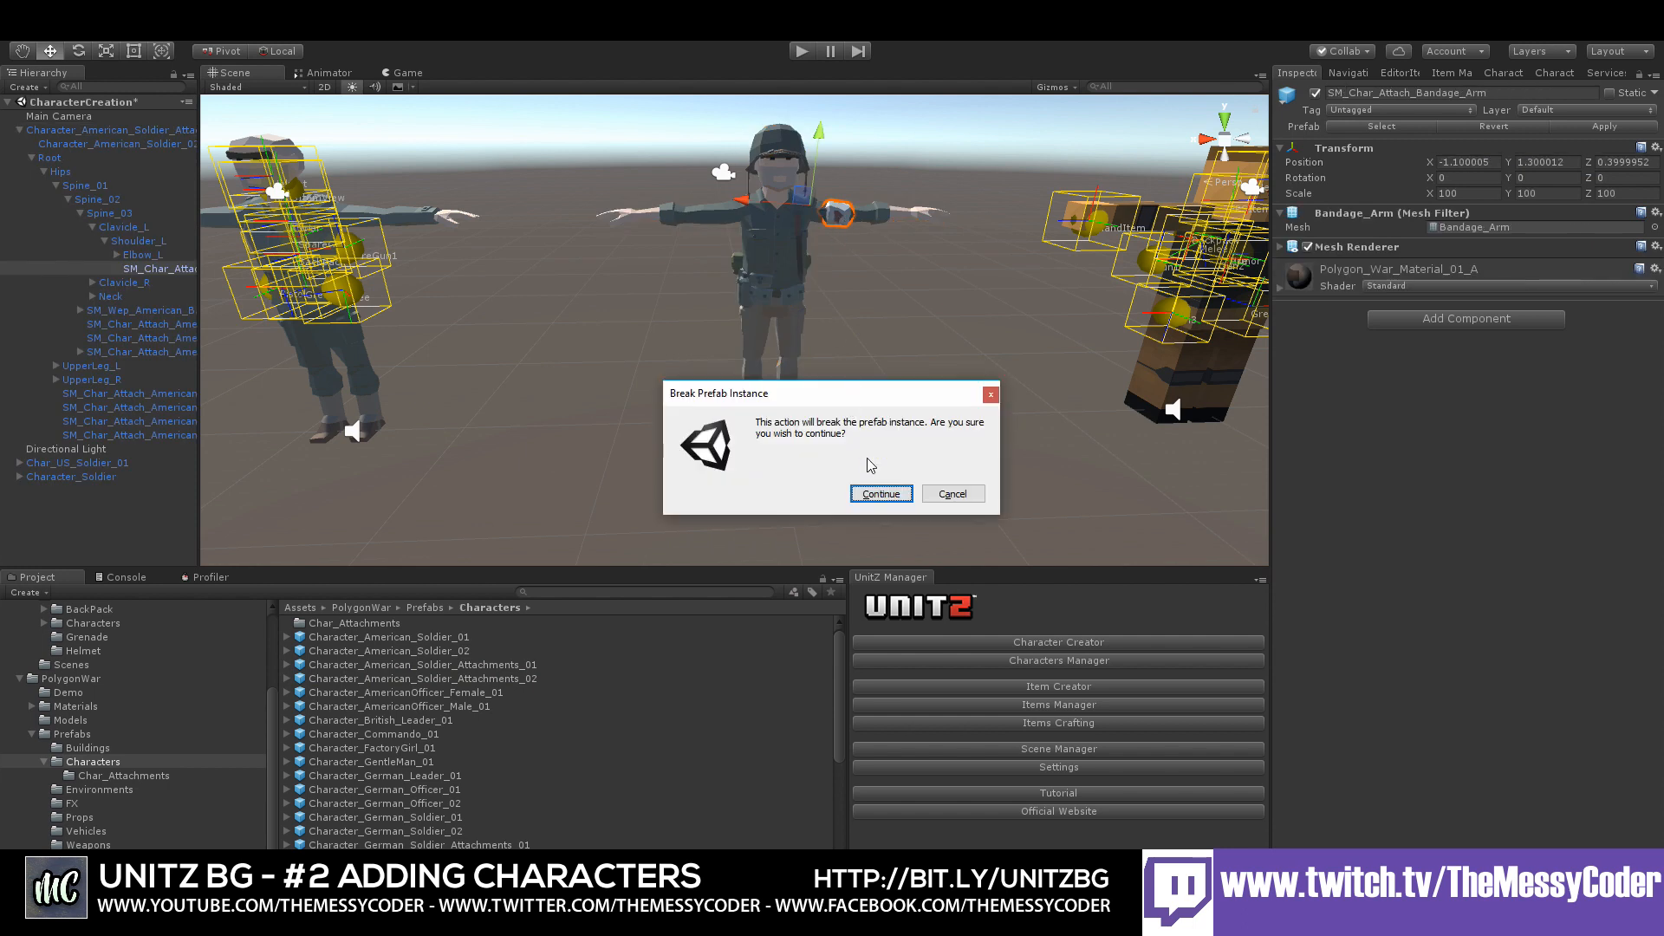
pyautogui.click(880, 493)
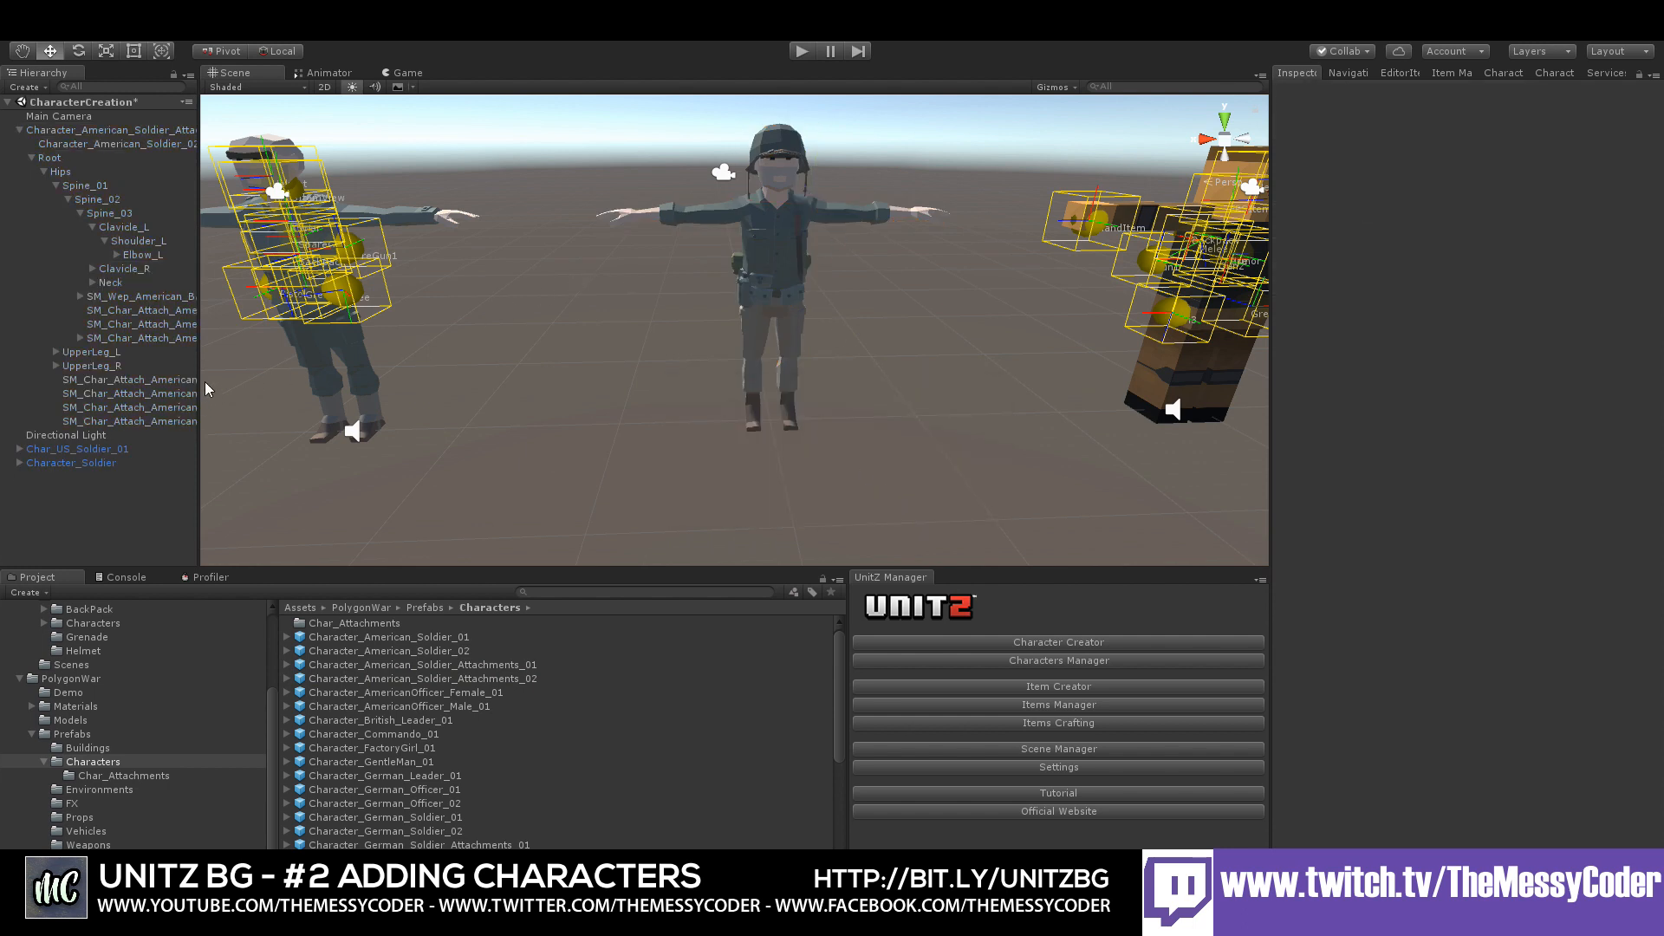
# - Inspect the backpack and other attachments on the placed American soldier from the side and back
pyautogui.keyDown('alt'); pyautogui.moveTo(929, 358); pyautogui.dragTo(755, 359); pyautogui.keyUp('alt')
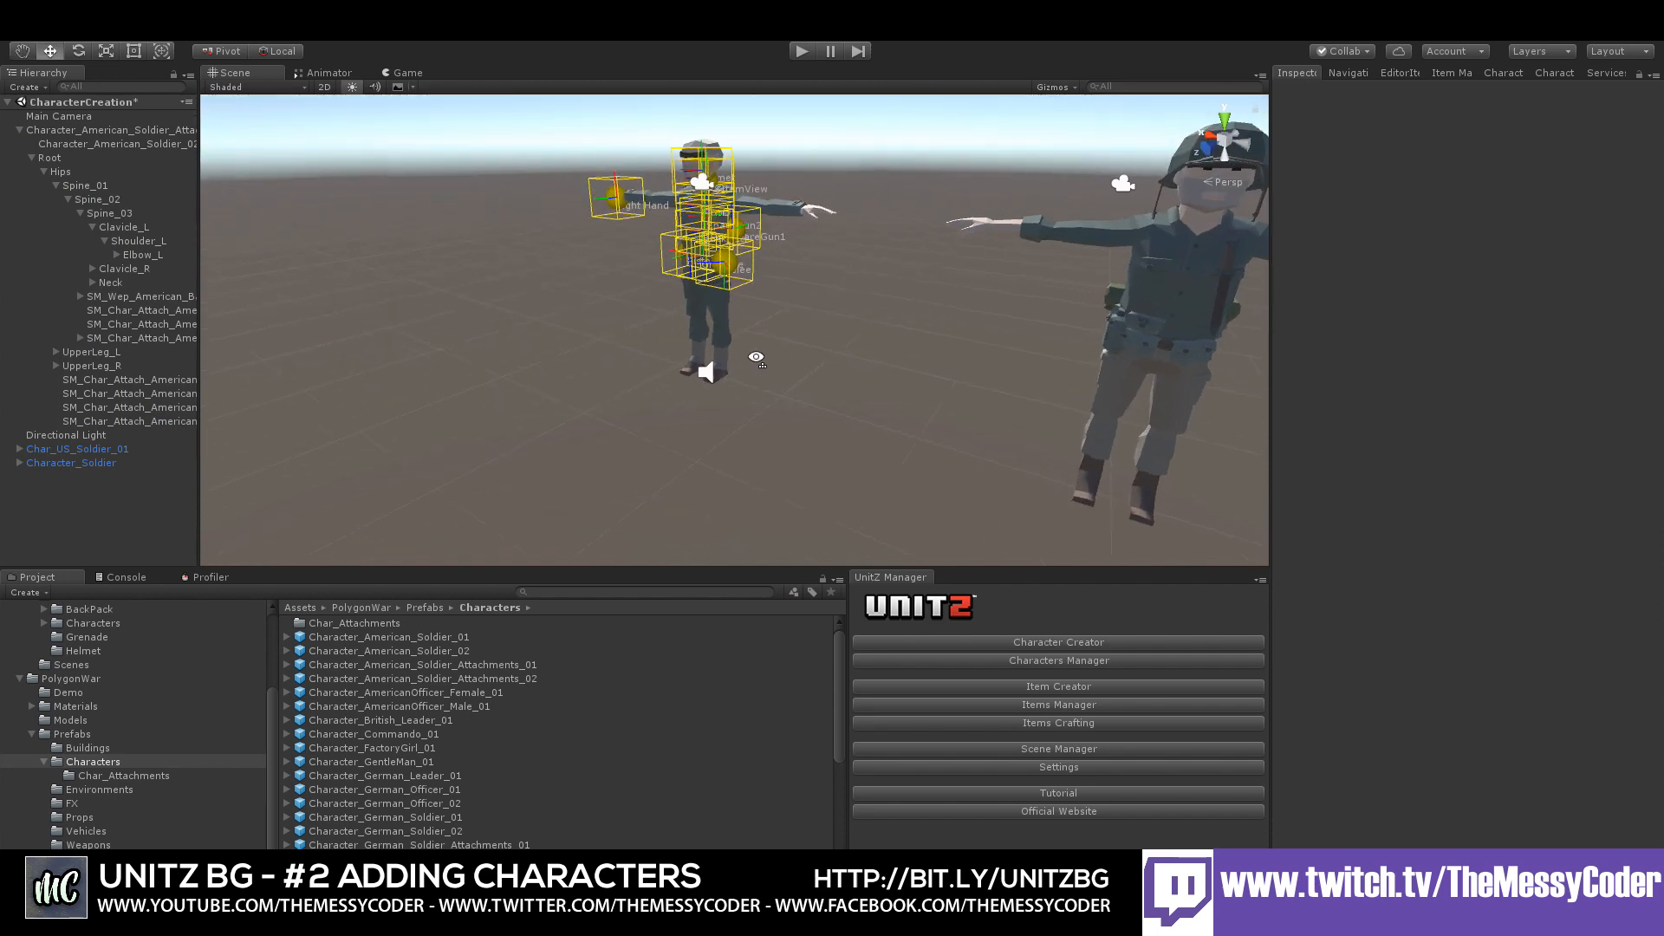
pyautogui.moveTo(1010, 356); pyautogui.dragTo(486, 379, button='middle')
pyautogui.keyDown('alt'); pyautogui.moveTo(685, 374); pyautogui.dragTo(520, 368); pyautogui.keyUp('alt')
pyautogui.scroll(8, 742, 397)
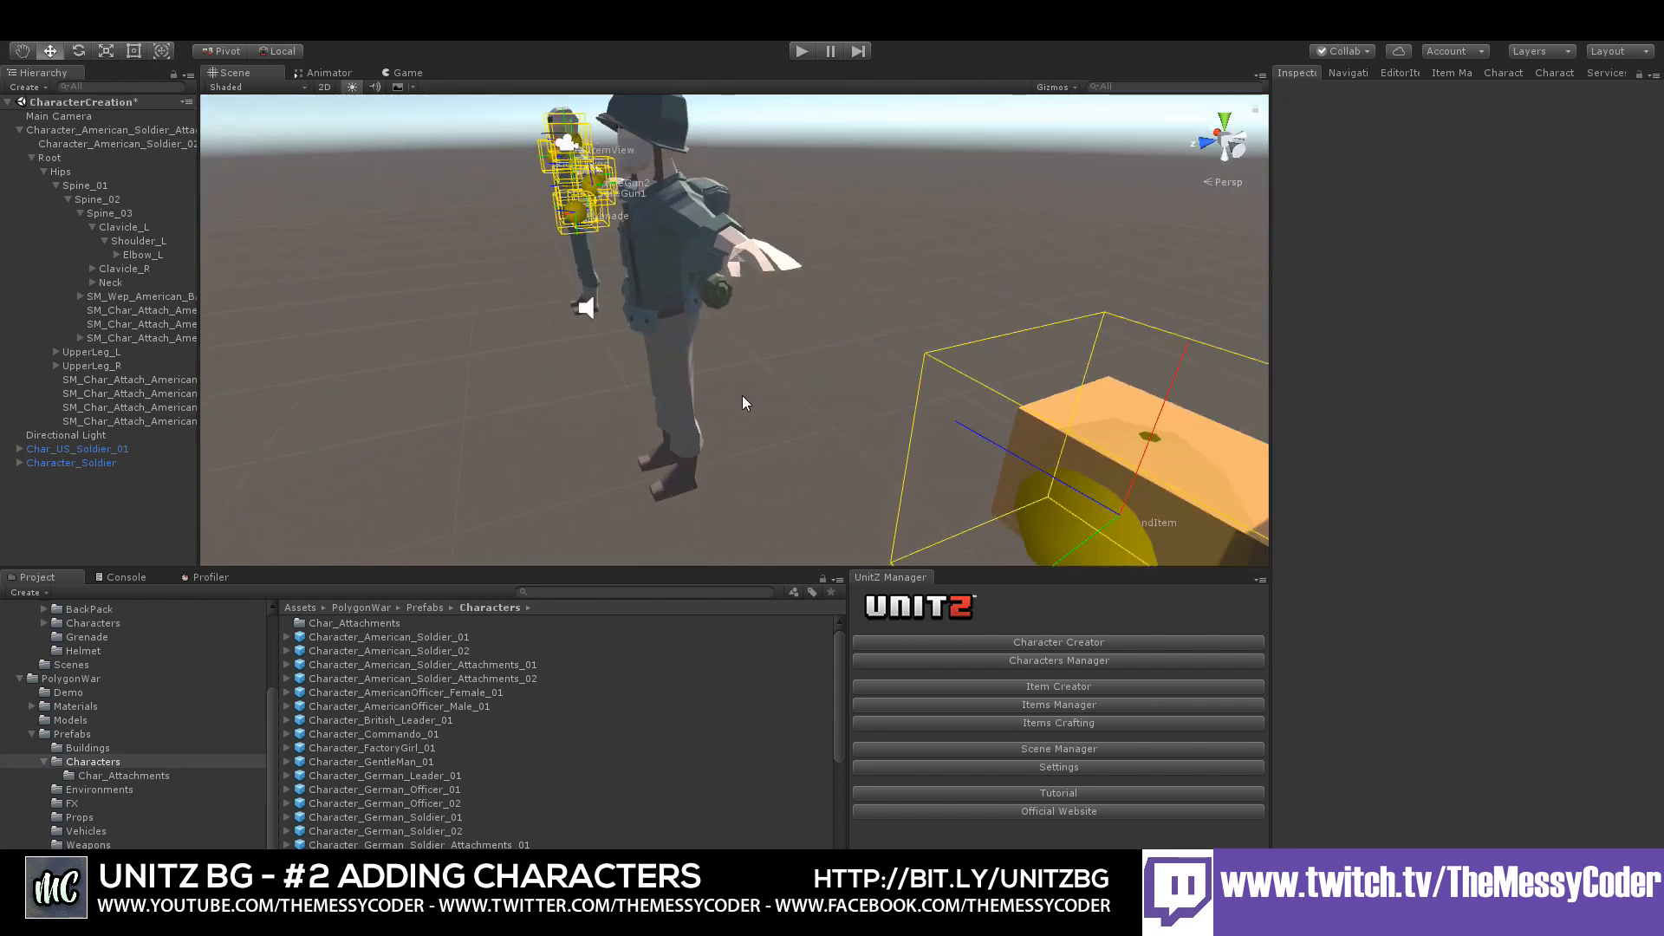
pyautogui.keyDown('alt'); pyautogui.moveTo(730, 399); pyautogui.dragTo(603, 357); pyautogui.keyUp('alt')
pyautogui.moveTo(736, 286); pyautogui.dragTo(539, 470, button='middle')
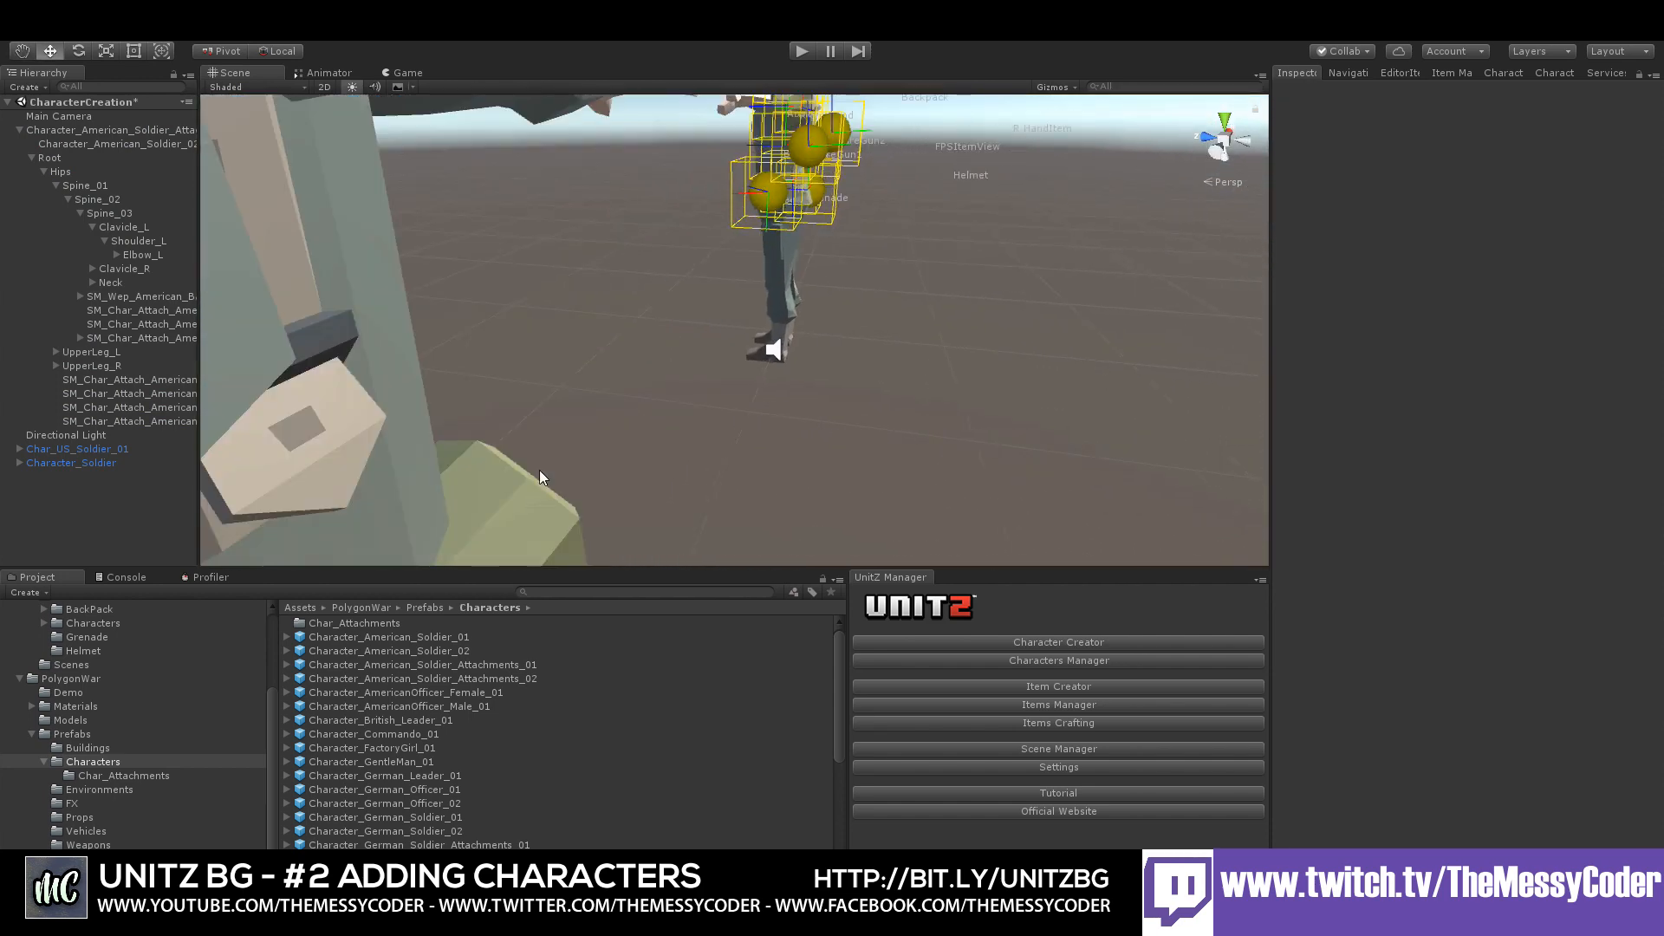
pyautogui.scroll(-6, 548, 423)
pyautogui.keyDown('alt'); pyautogui.moveTo(548, 423); pyautogui.dragTo(749, 343); pyautogui.keyUp('alt')
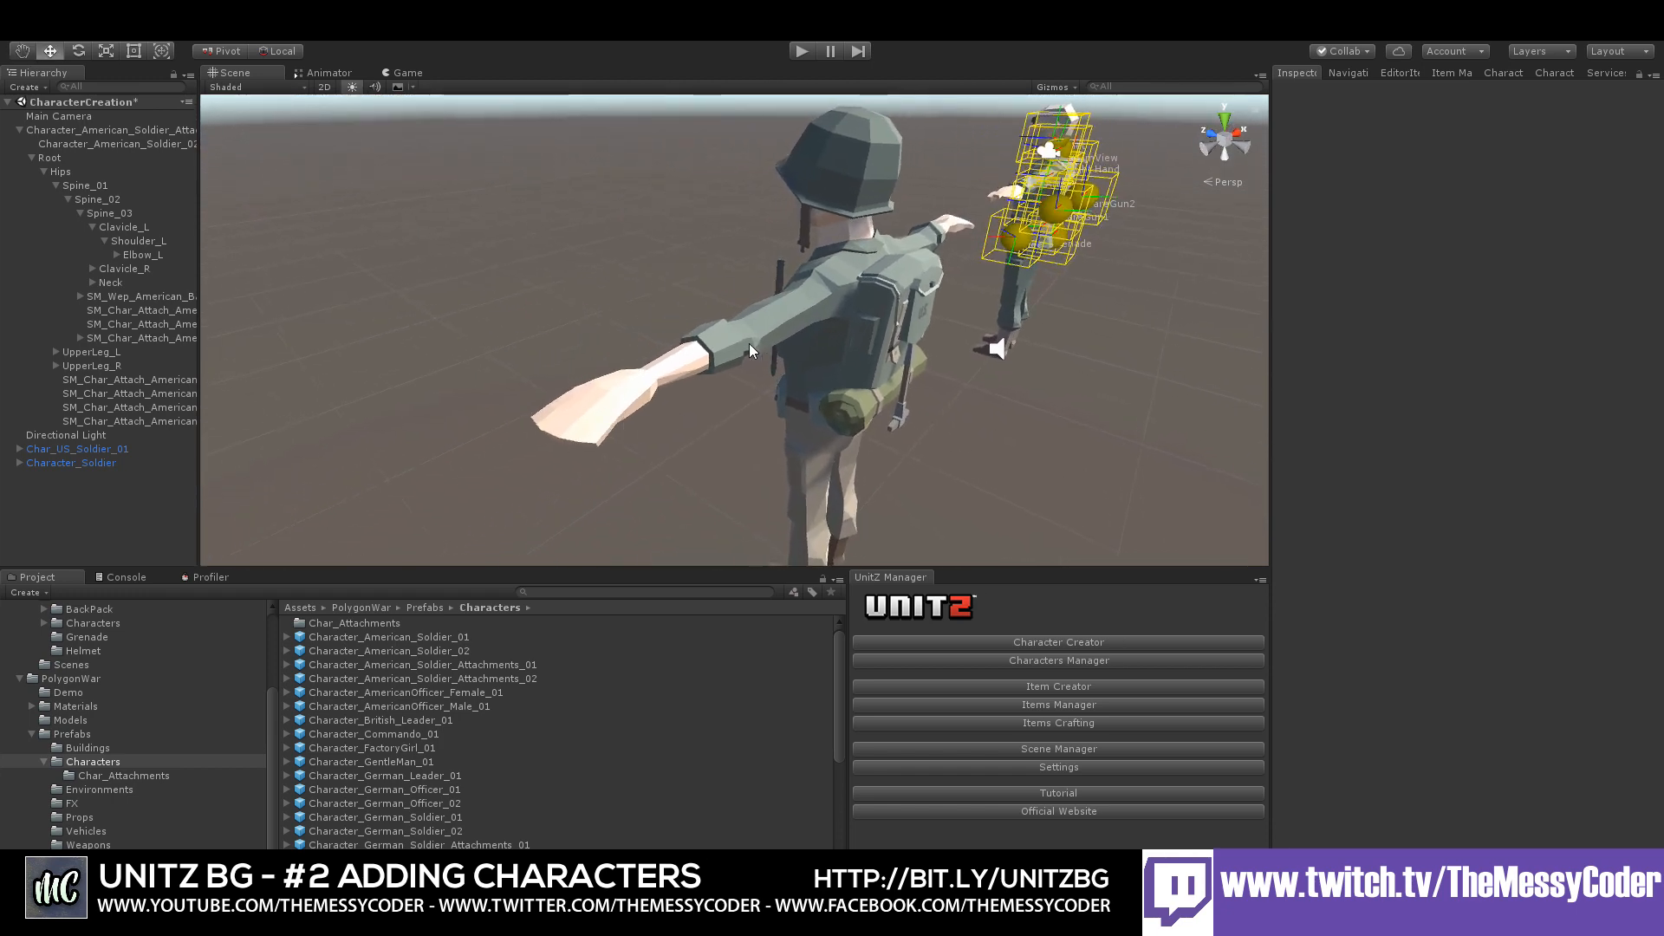
pyautogui.keyDown('alt'); pyautogui.moveTo(934, 350); pyautogui.dragTo(899, 330); pyautogui.keyUp('alt')
# - Compare the fully equipped American soldier with Char_US_Soldier_01 from the front
pyautogui.moveTo(899, 331); pyautogui.dragTo(853, 350, button='right')
pyautogui.moveTo(689, 355); pyautogui.dragTo(657, 271, button='middle')
pyautogui.scroll(4, 629, 357)
pyautogui.scroll(-5, 658, 329)
pyautogui.scroll(3, 654, 357)
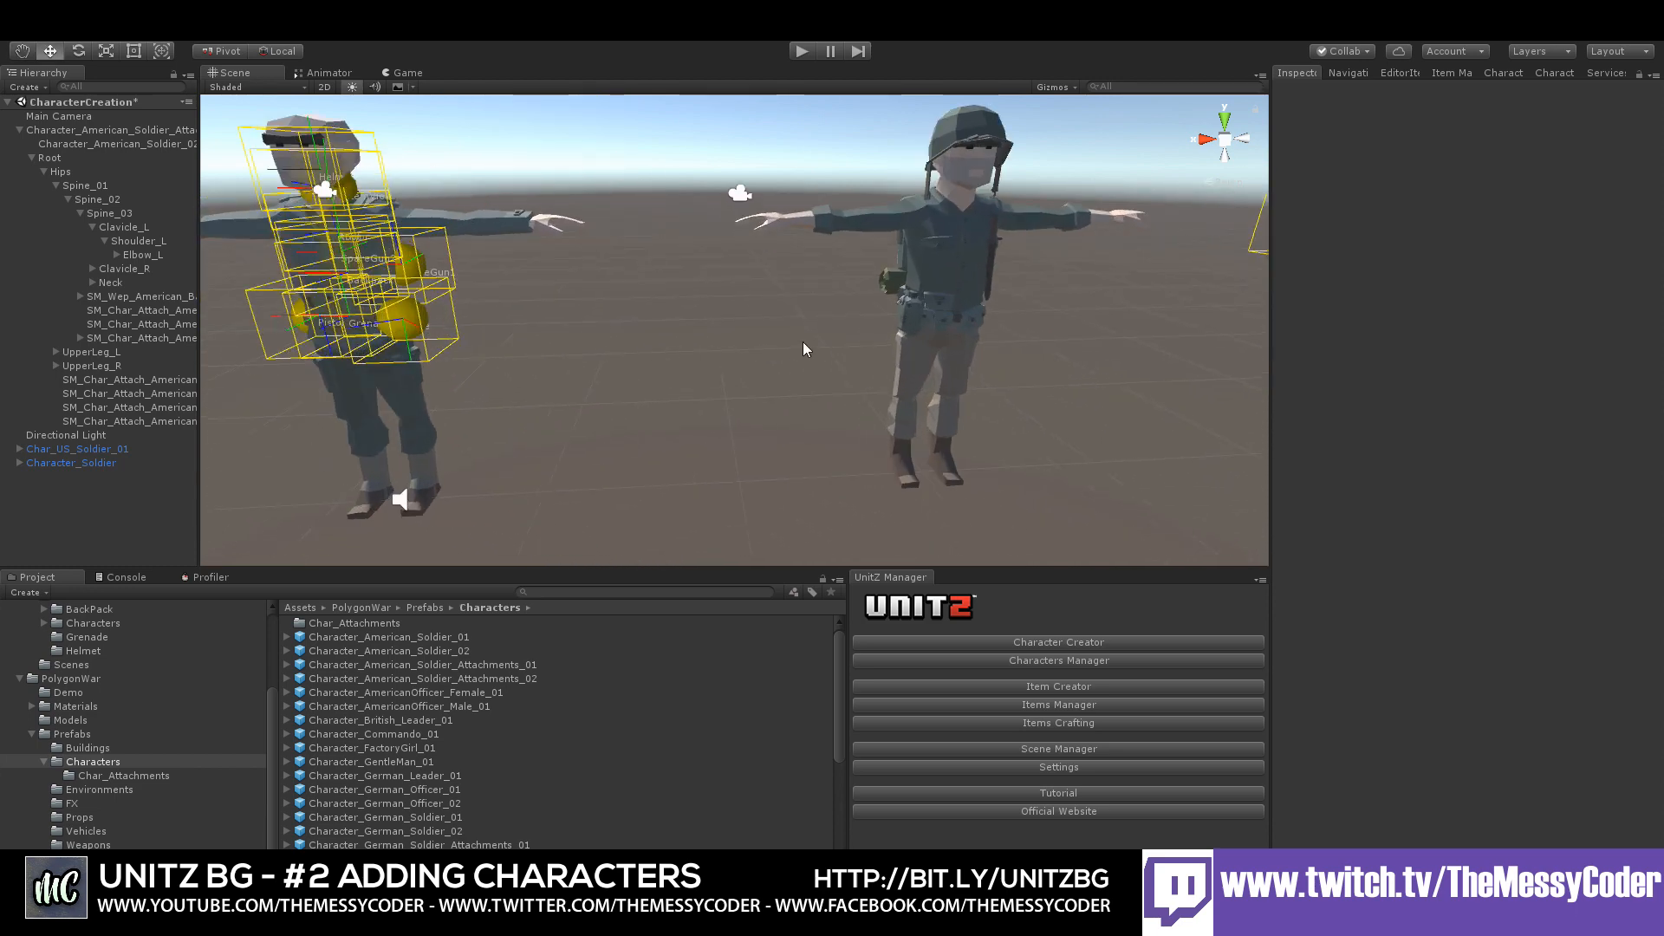
pyautogui.moveTo(803, 342); pyautogui.dragTo(635, 364, button='middle')
pyautogui.moveTo(635, 364); pyautogui.dragTo(420, 284, button='right')
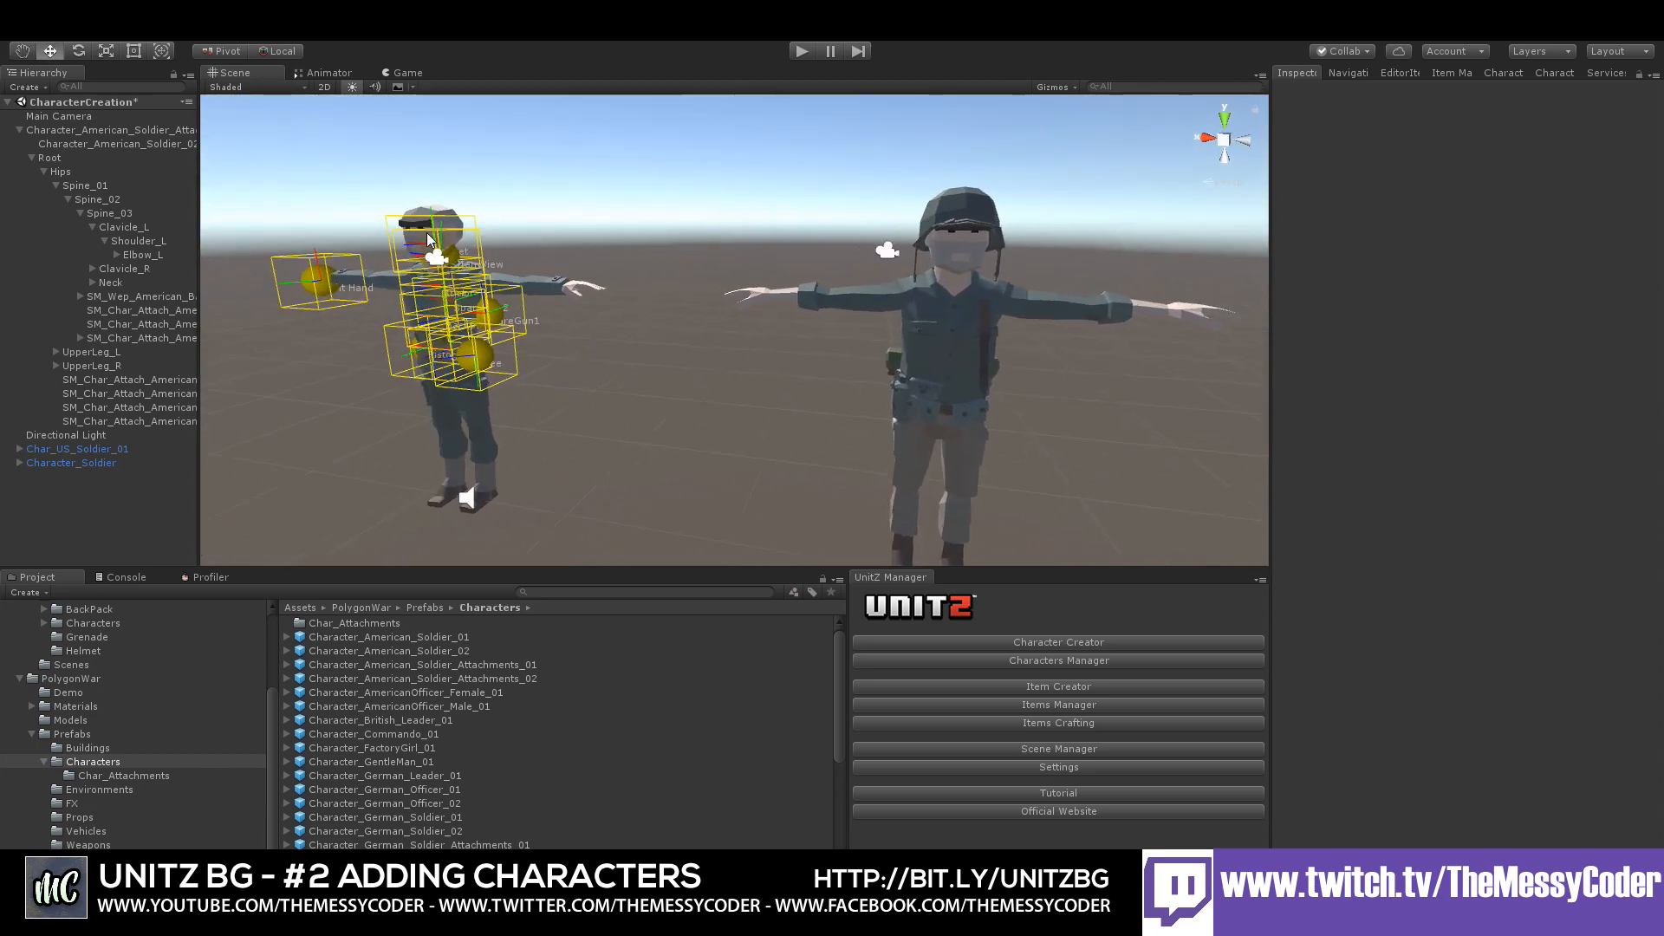
pyautogui.moveTo(535, 293); pyautogui.dragTo(700, 335, button='right')
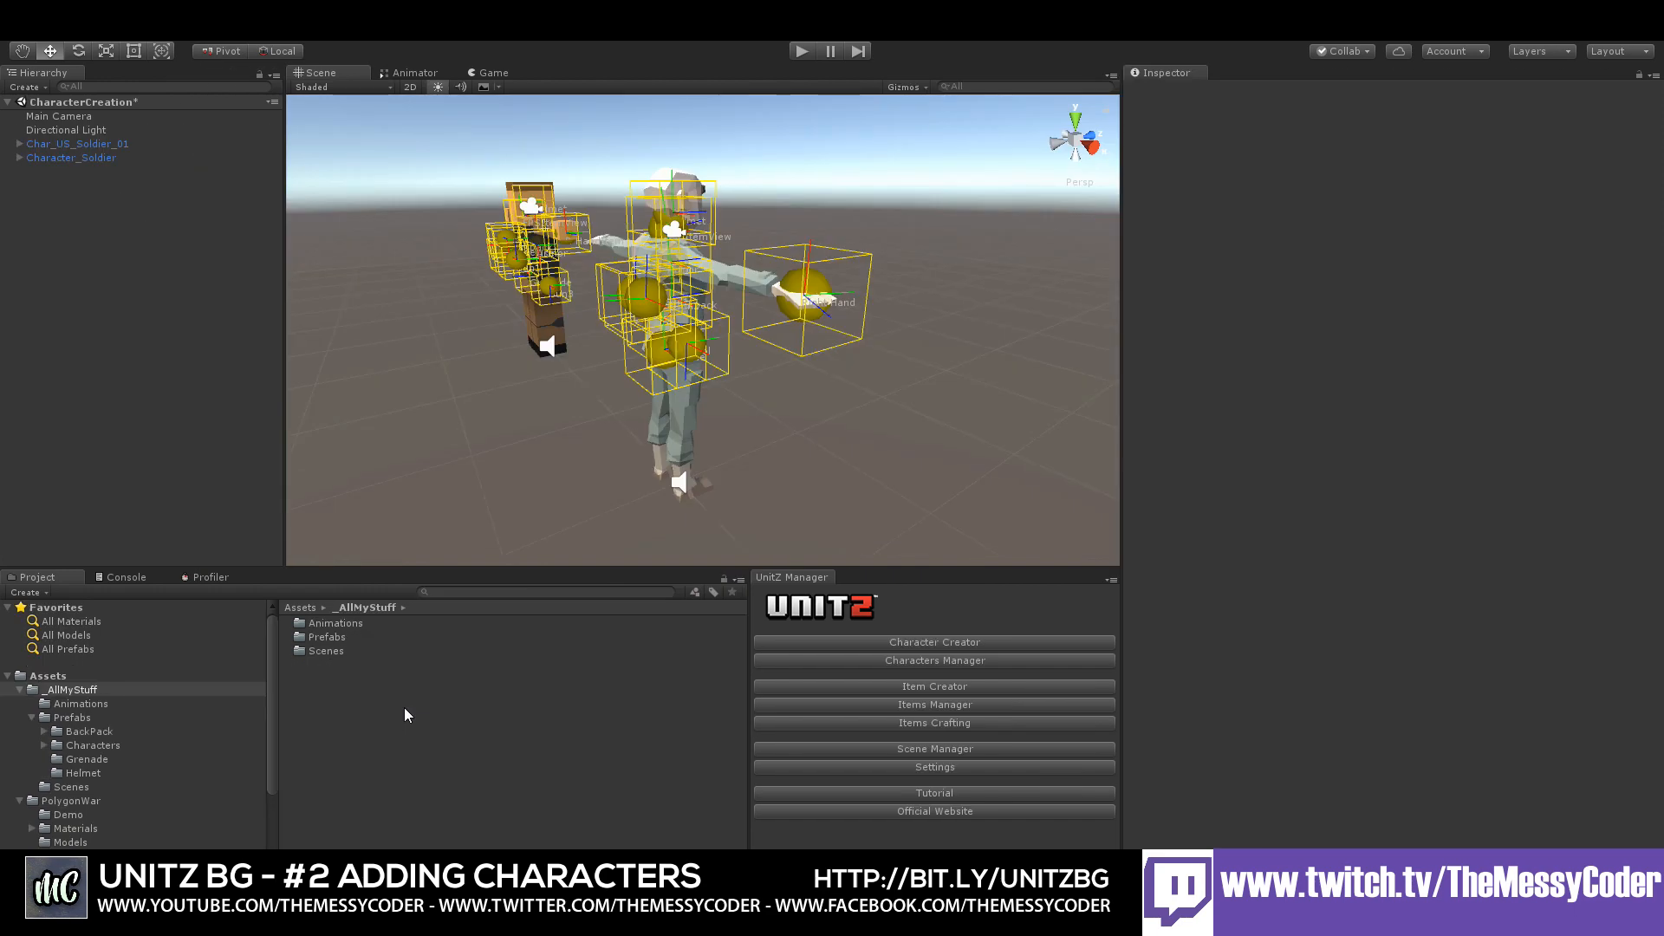
# - Move Char_US_Soldier_01 along the X axis to about 2.43, making room beside Character_Soldier
pyautogui.moveTo(538, 338); pyautogui.dragTo(580, 340, button='right')
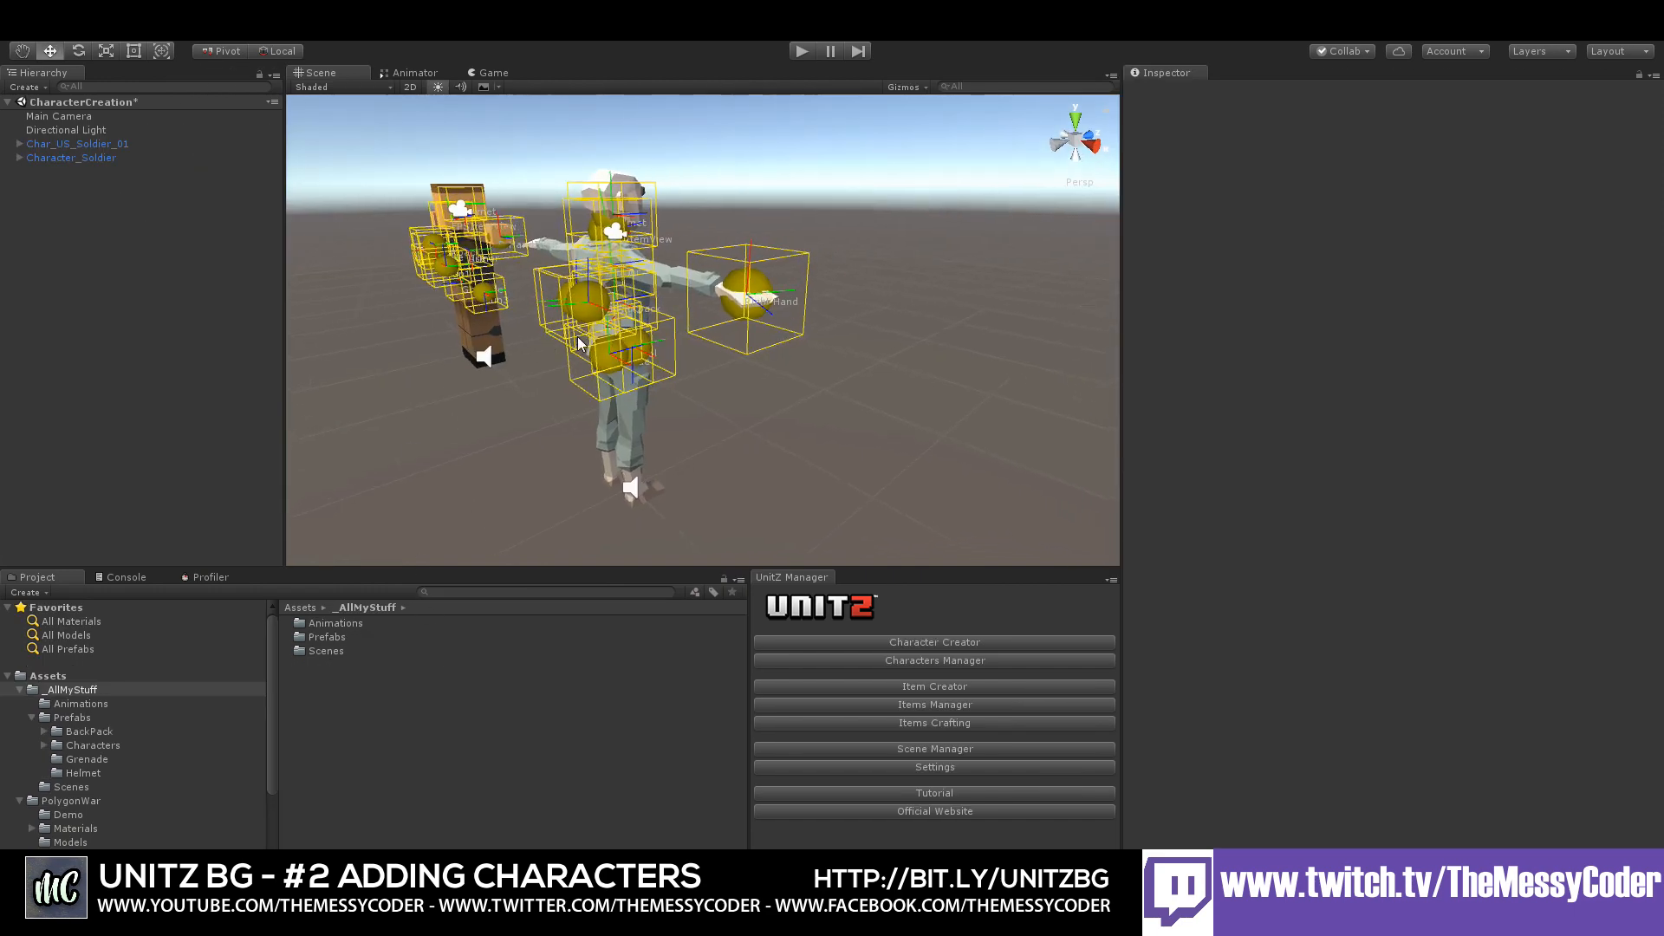
pyautogui.moveTo(584, 340); pyautogui.dragTo(742, 332, button='middle')
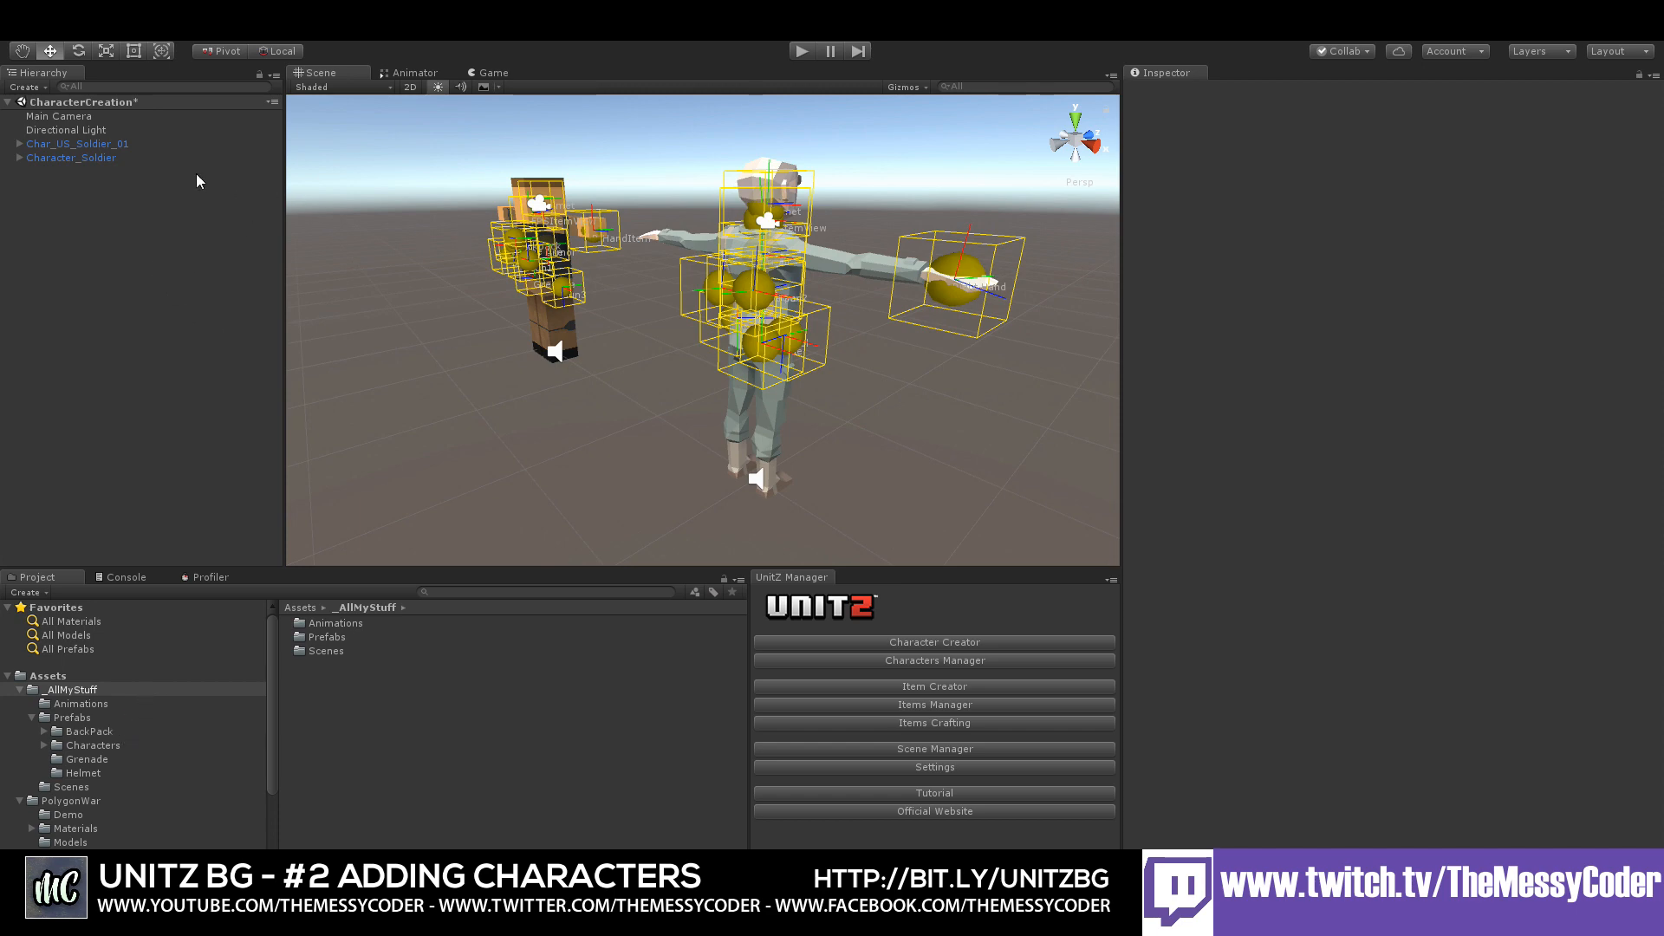
pyautogui.click(91, 144)
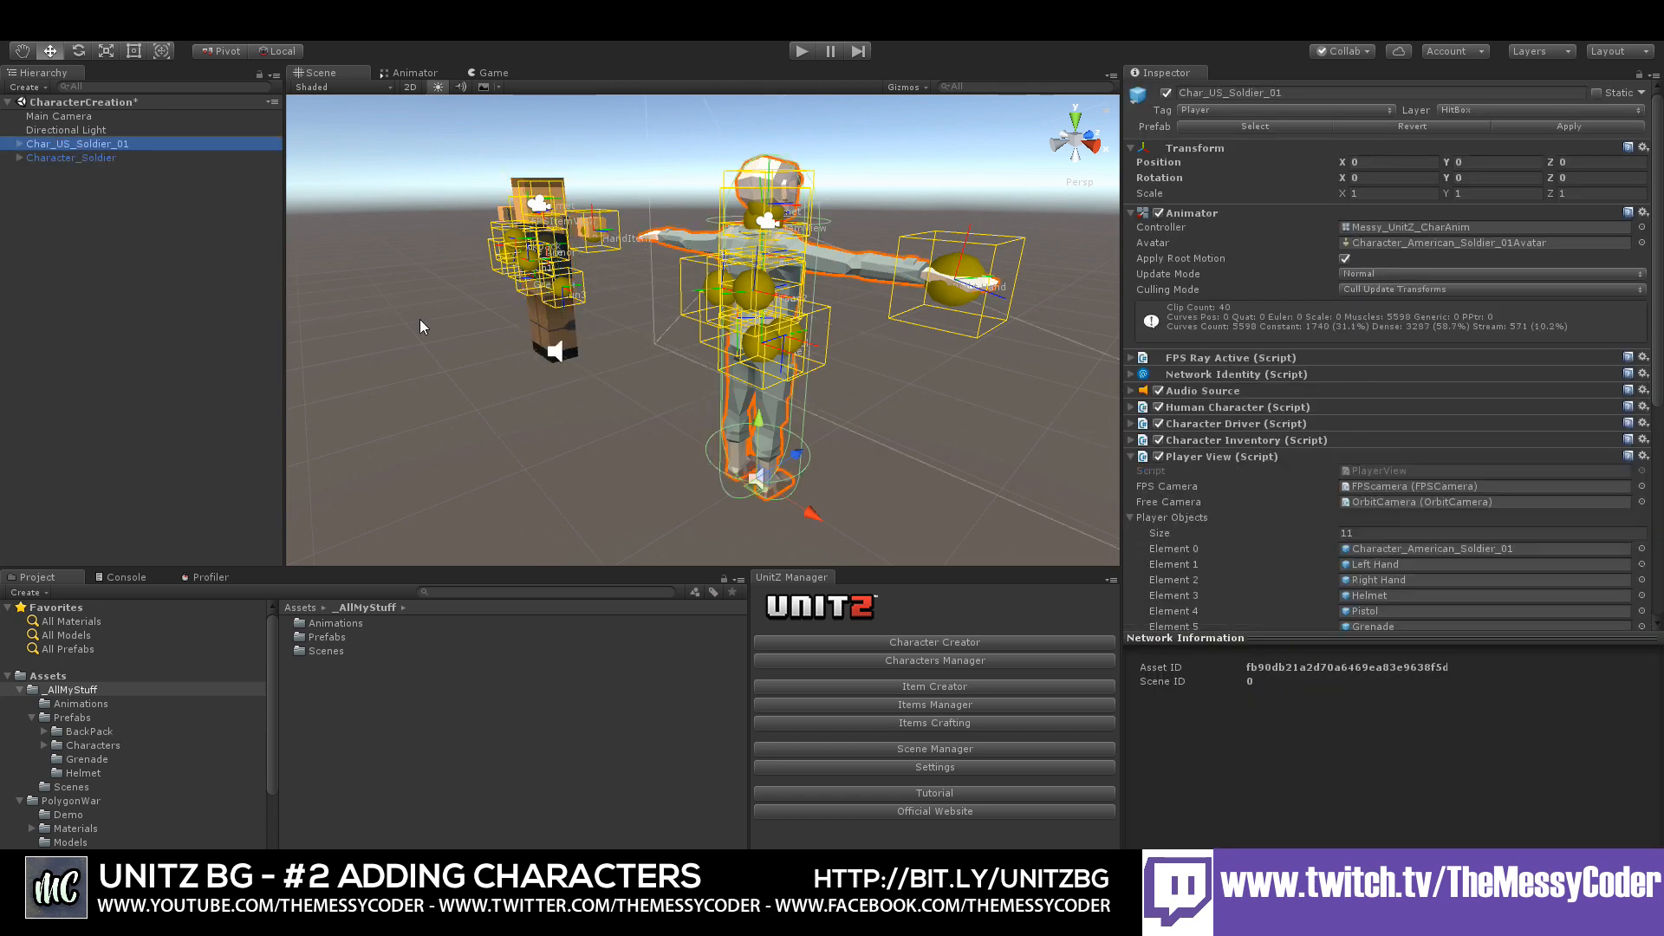
pyautogui.moveTo(419, 318); pyautogui.dragTo(524, 344, button='right')
pyautogui.moveTo(669, 450); pyautogui.dragTo(979, 457)
# - Examine the item attachment points on the head, back, hips and hand of Char_US_Soldier_01
pyautogui.moveTo(598, 375); pyautogui.dragTo(702, 322, button='right')
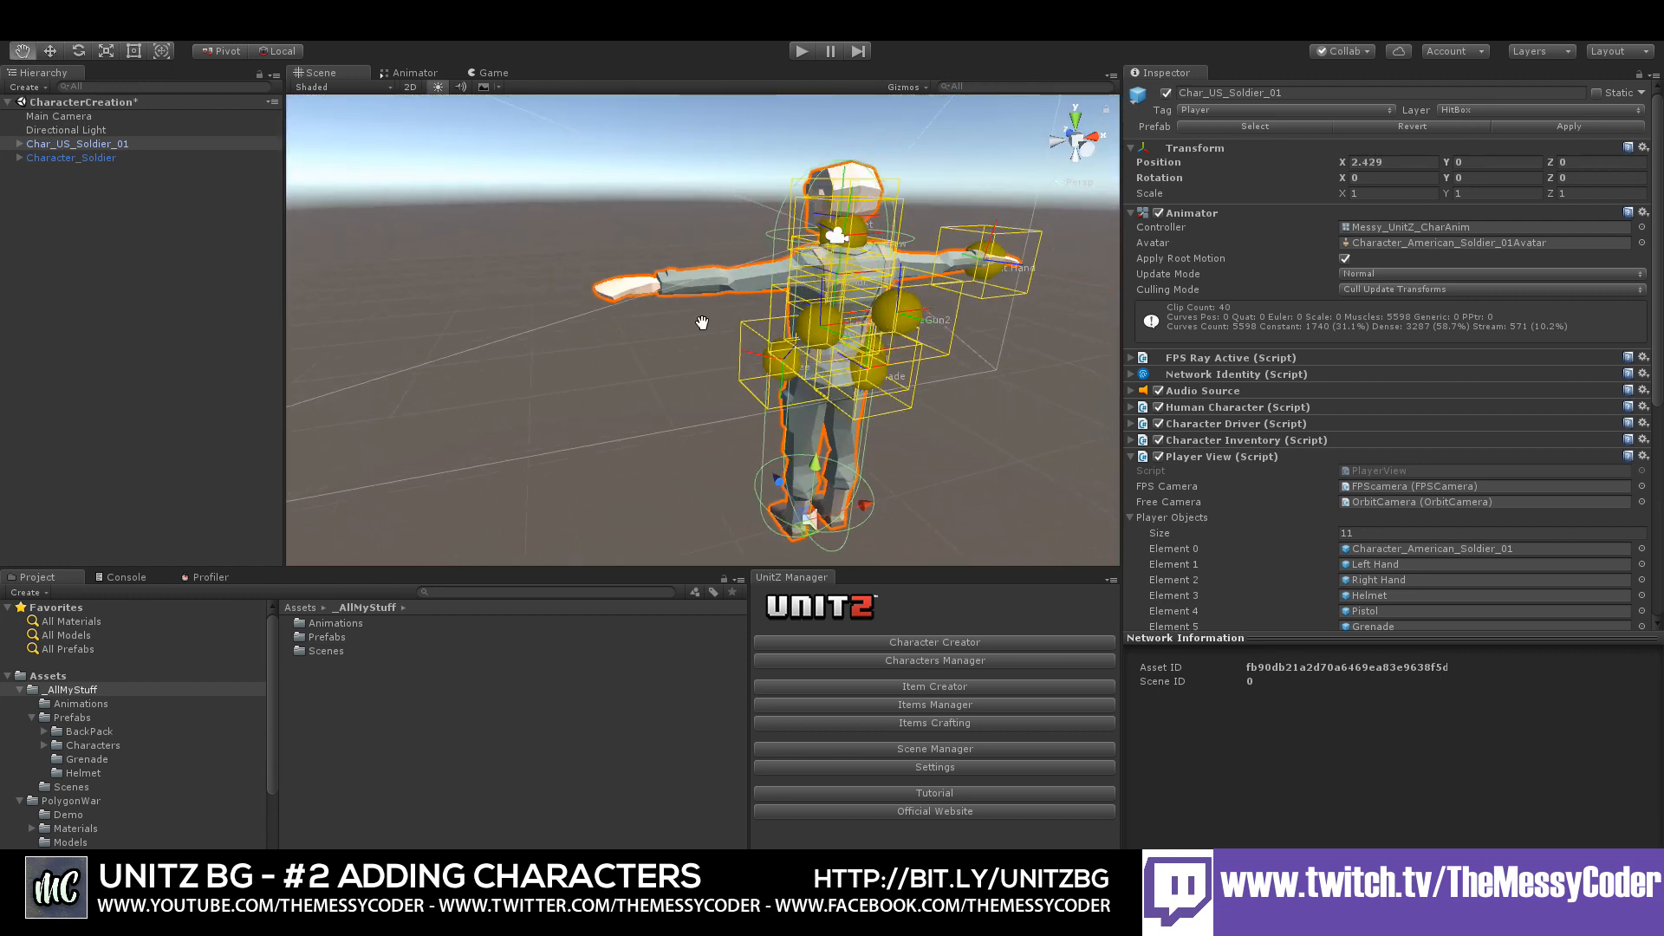
pyautogui.moveTo(702, 323); pyautogui.dragTo(743, 347, button='middle')
pyautogui.scroll(3, 744, 354)
pyautogui.moveTo(657, 367); pyautogui.dragTo(759, 376, button='right')
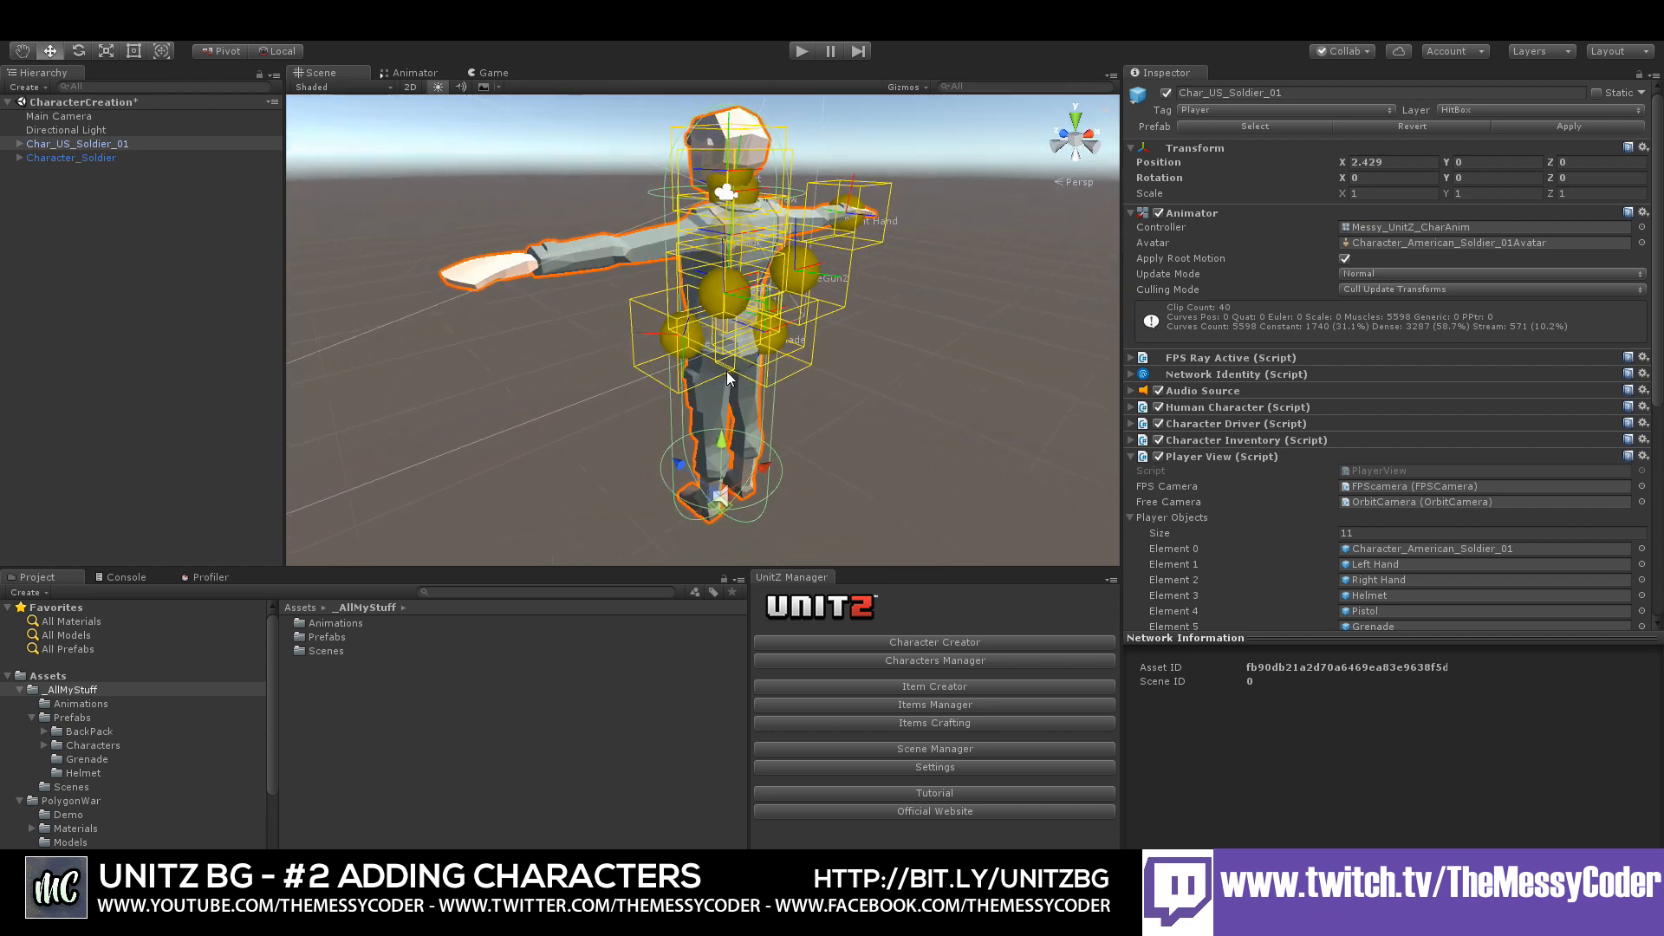
pyautogui.scroll(5, 726, 371)
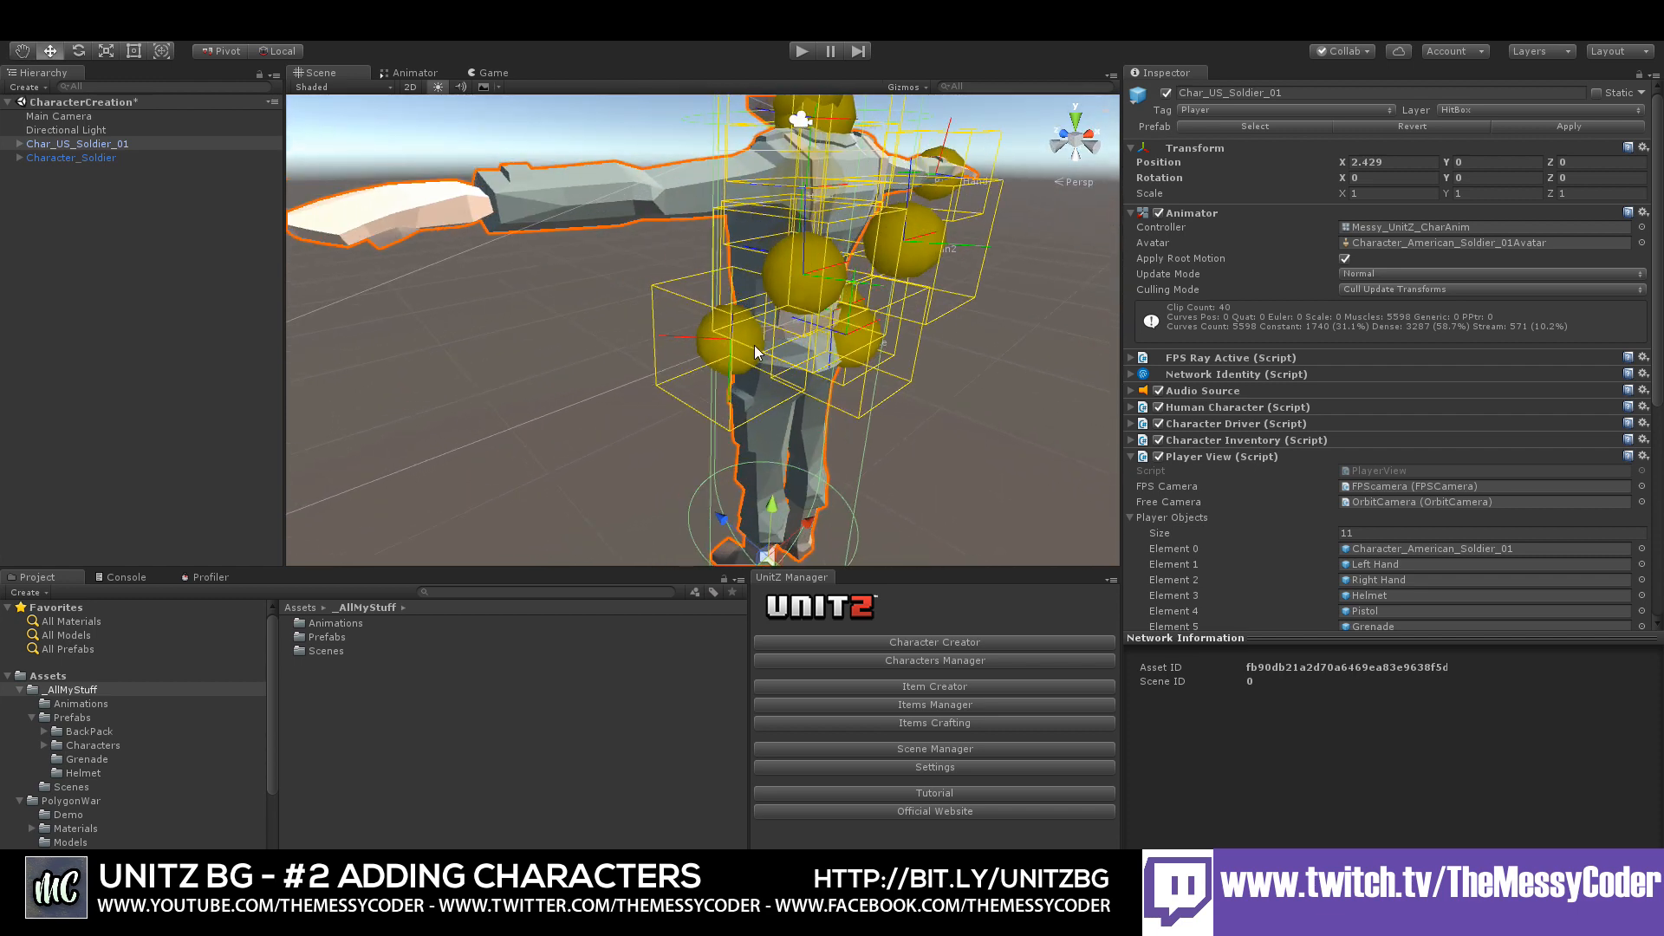
pyautogui.moveTo(753, 344); pyautogui.dragTo(733, 373, button='right')
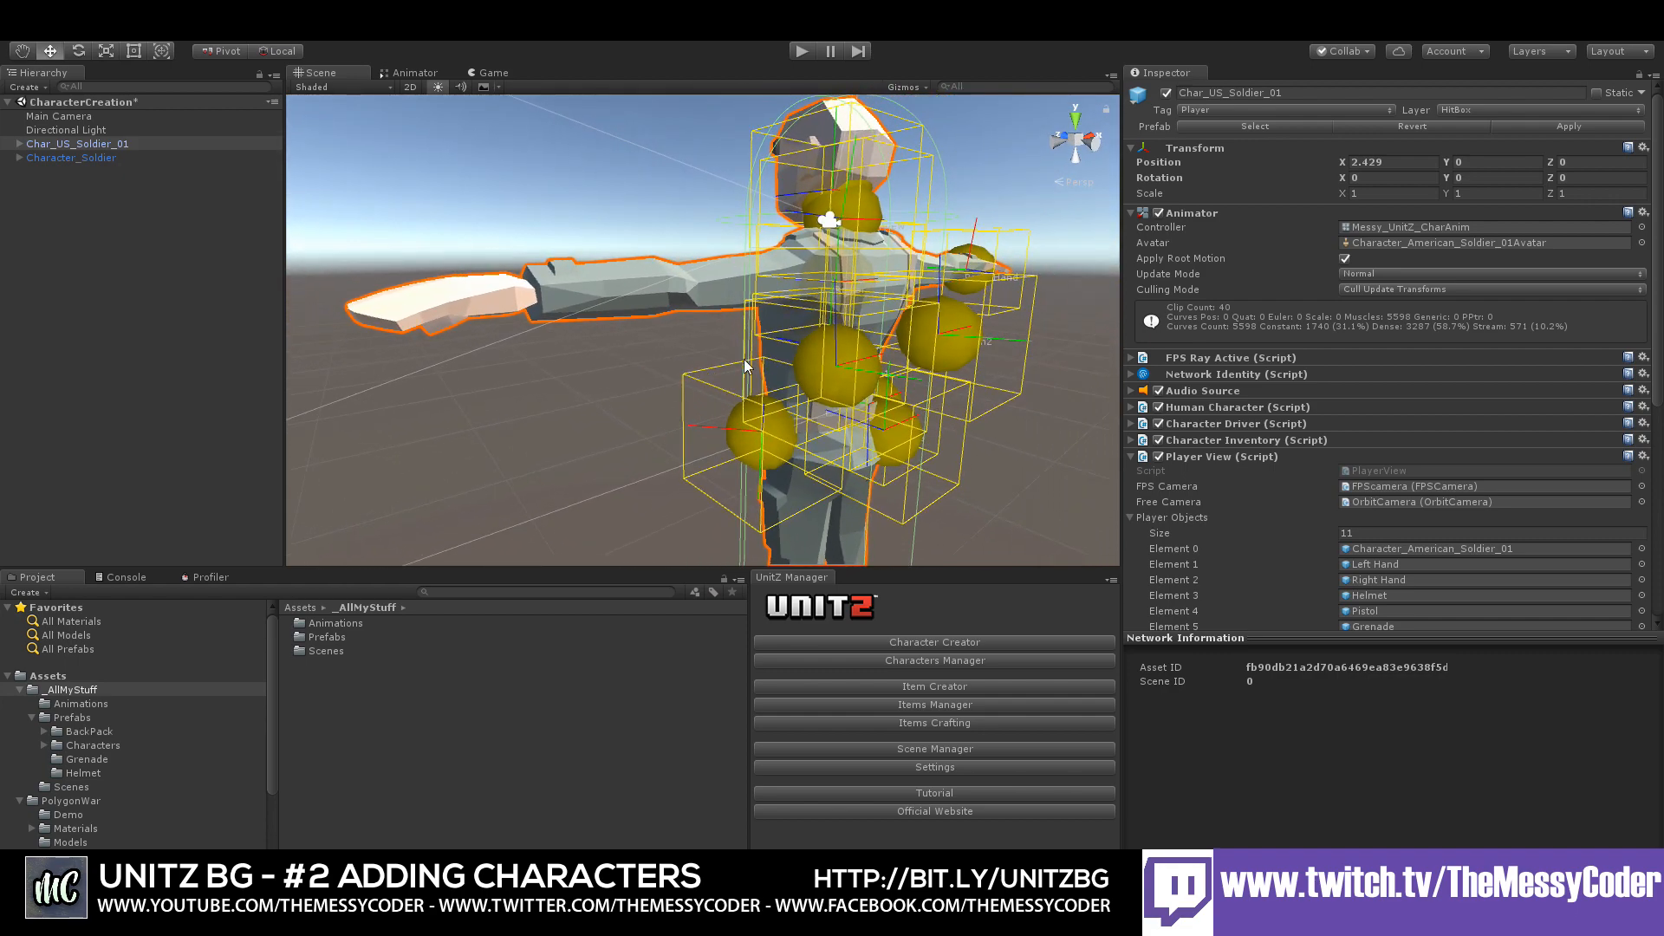
pyautogui.moveTo(733, 372); pyautogui.dragTo(416, 366, button='middle')
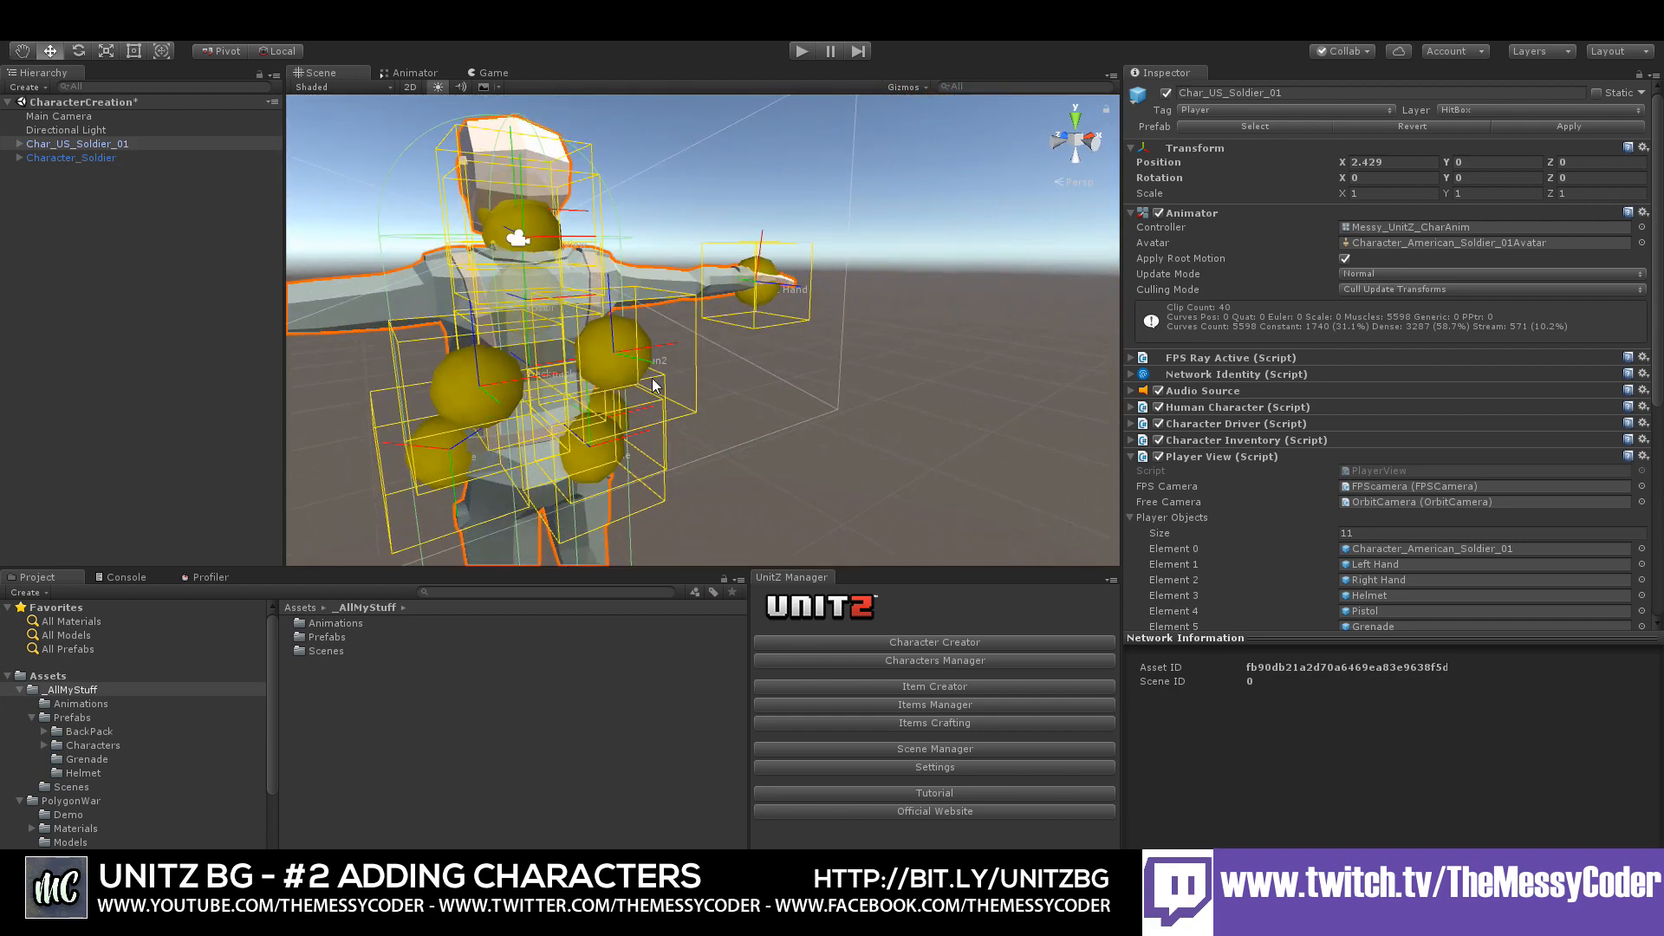
pyautogui.moveTo(726, 336); pyautogui.dragTo(539, 375, button='right')
# - Examine the item attachment points on the blocky Character_Soldier and compare them with Char_US_Soldier_01
pyautogui.moveTo(433, 366); pyautogui.dragTo(1040, 380, button='middle')
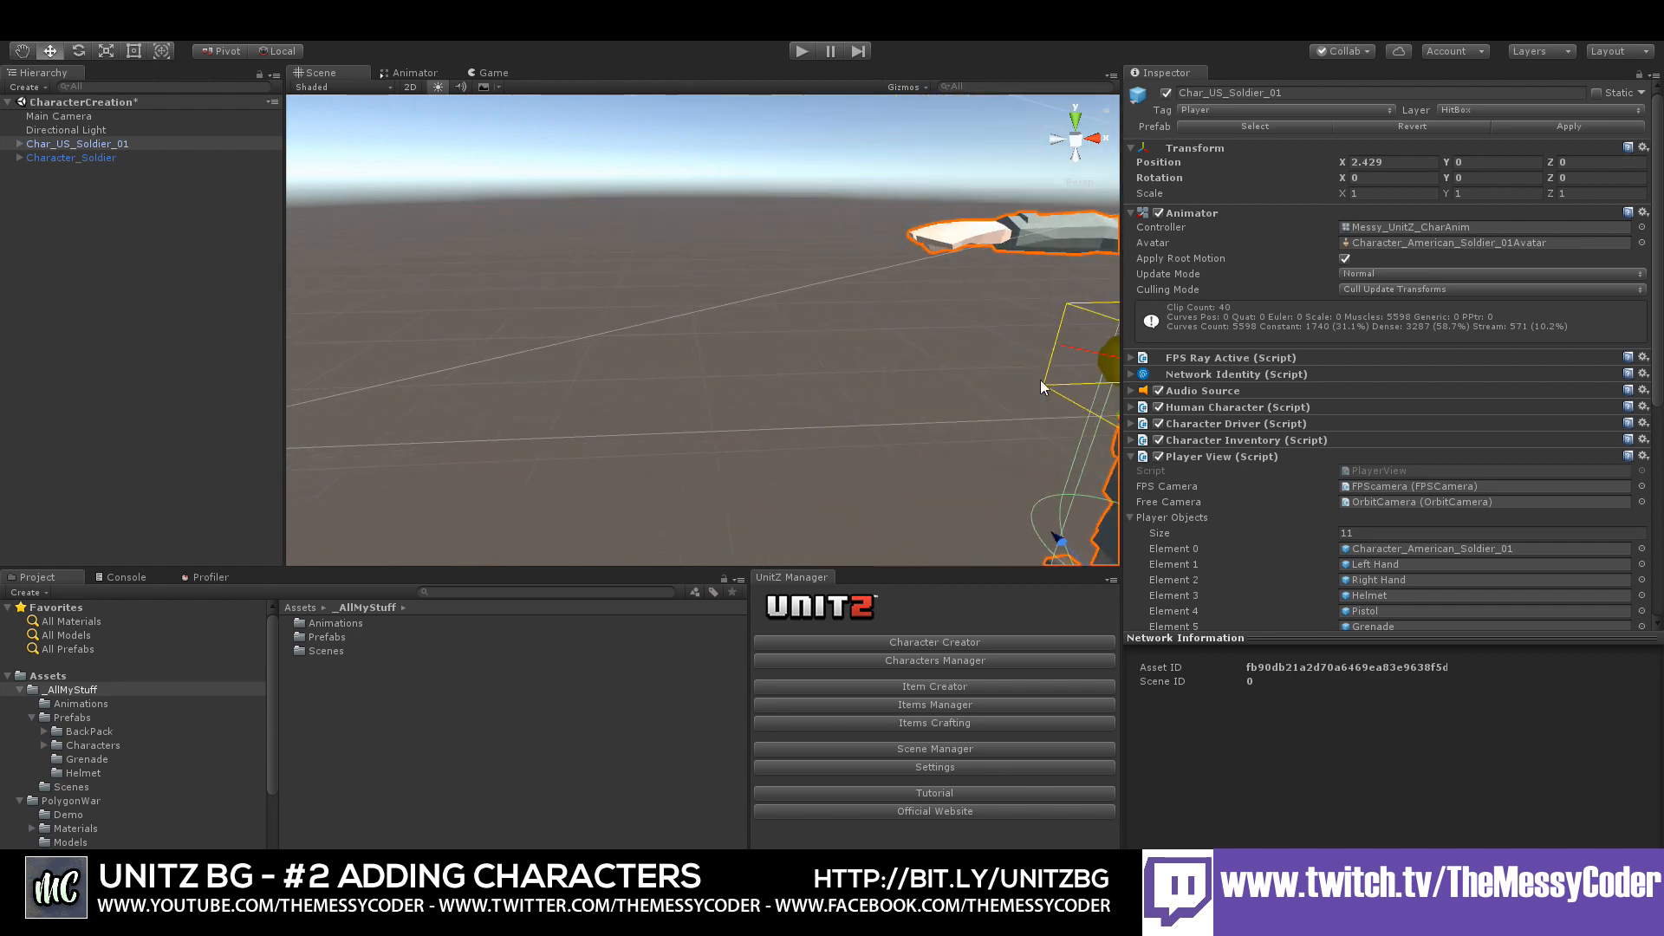
pyautogui.scroll(-5, 573, 352)
pyautogui.moveTo(574, 352); pyautogui.dragTo(807, 358, button='middle')
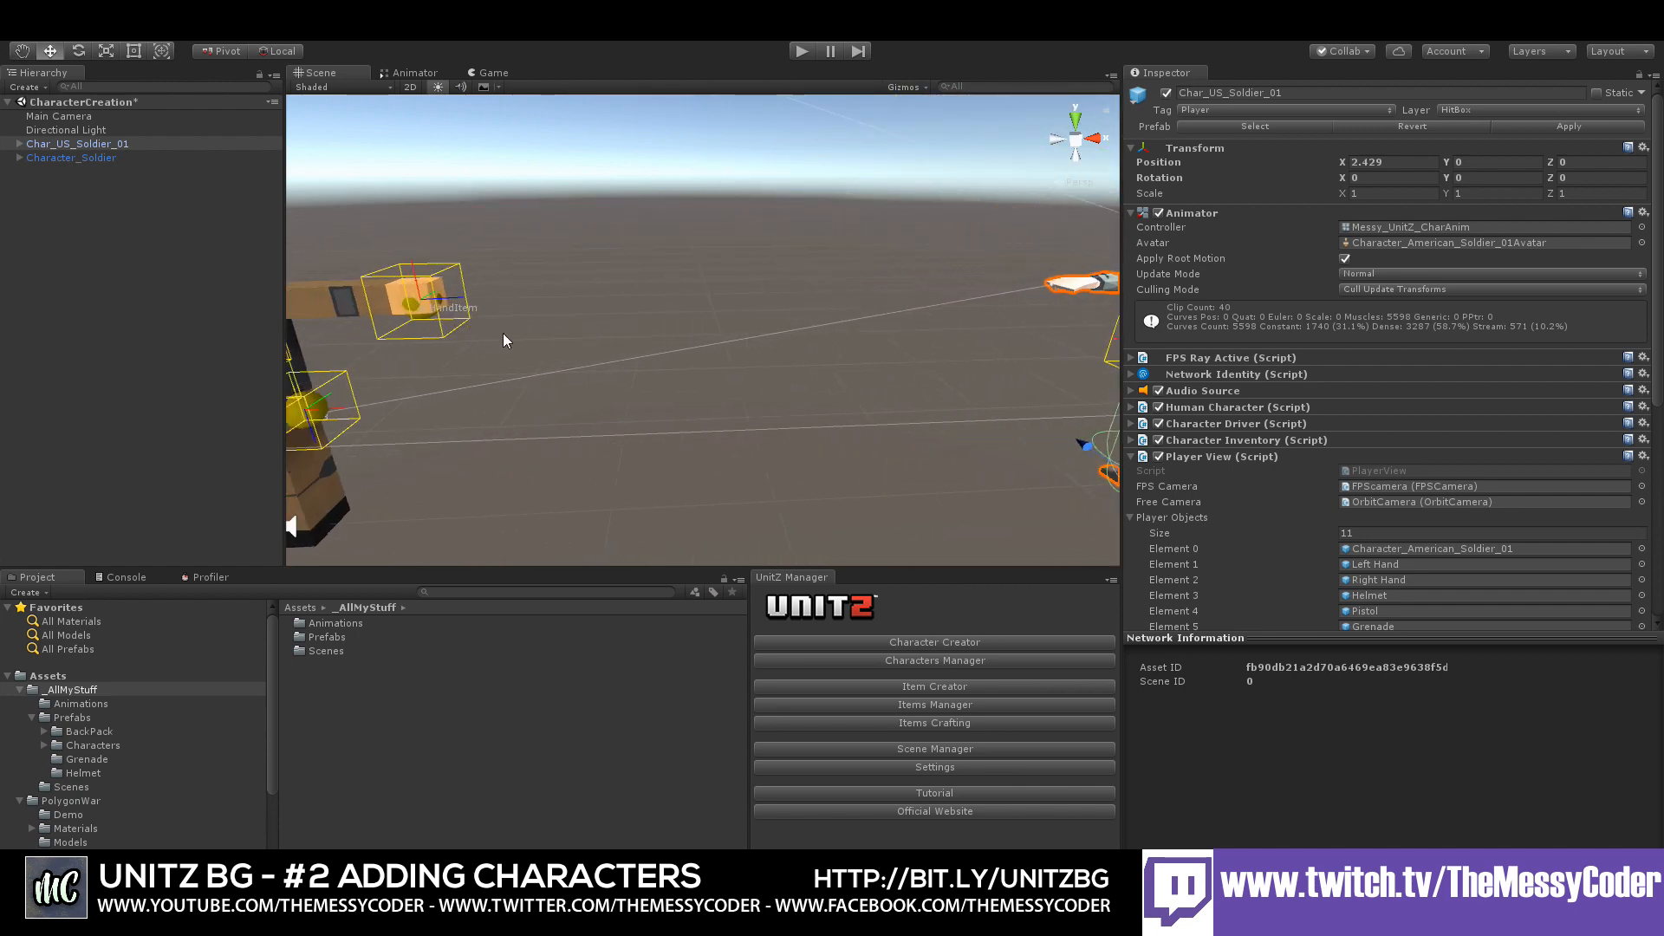
pyautogui.moveTo(504, 339); pyautogui.dragTo(741, 338, button='middle')
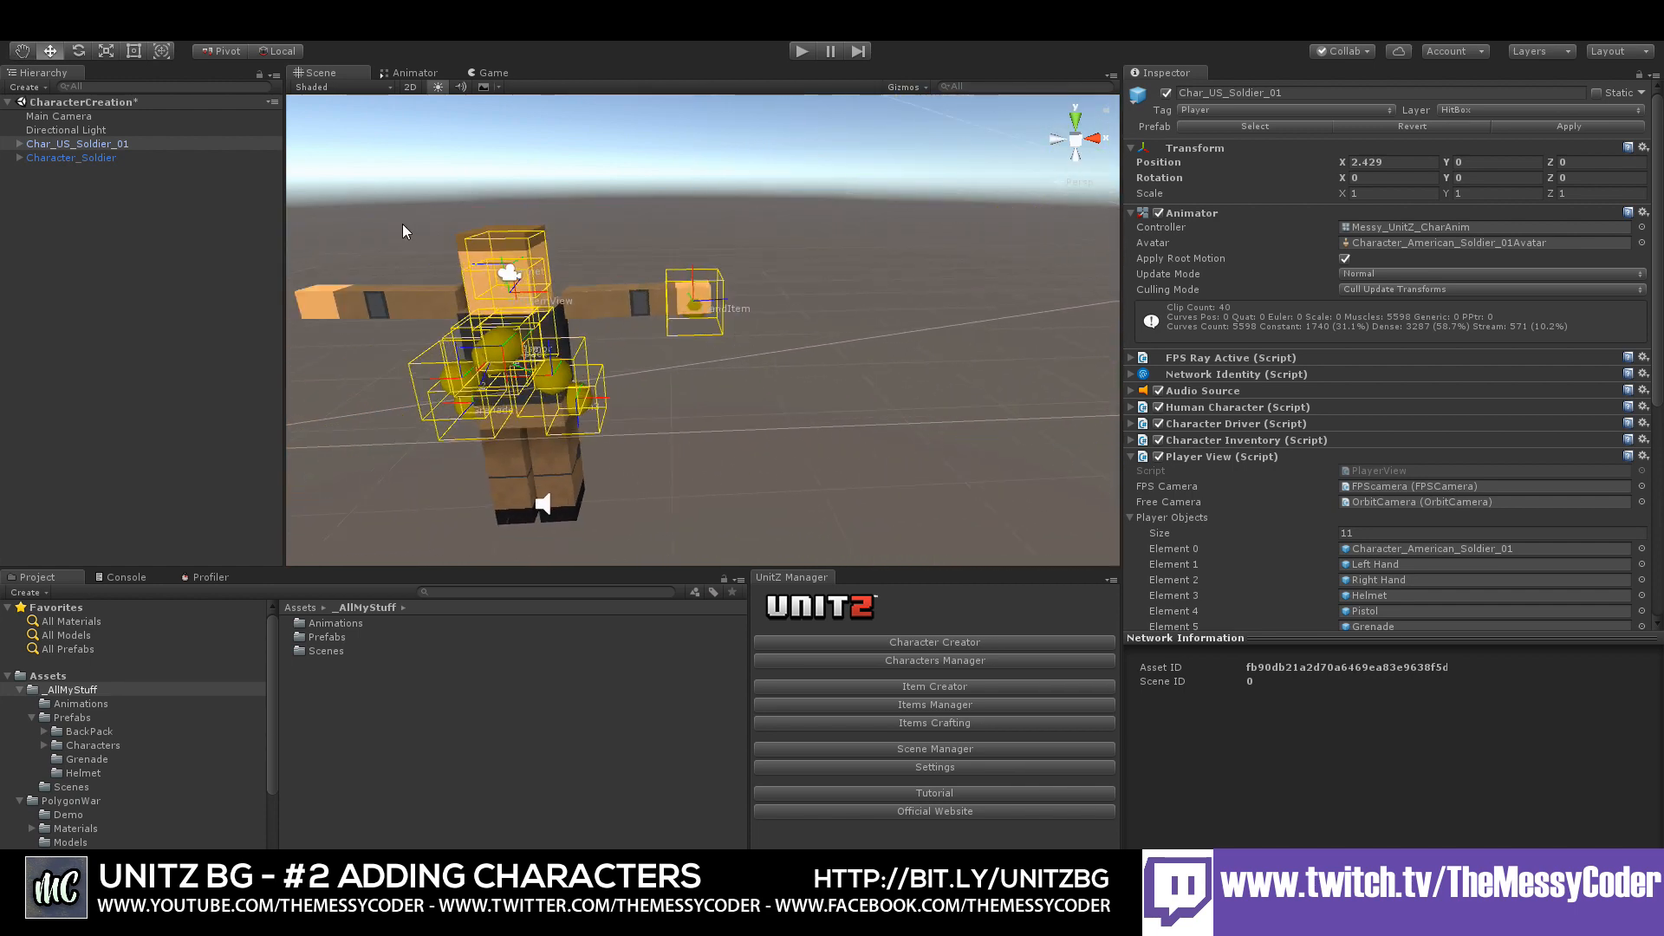
pyautogui.moveTo(685, 410); pyautogui.dragTo(728, 285, button='middle')
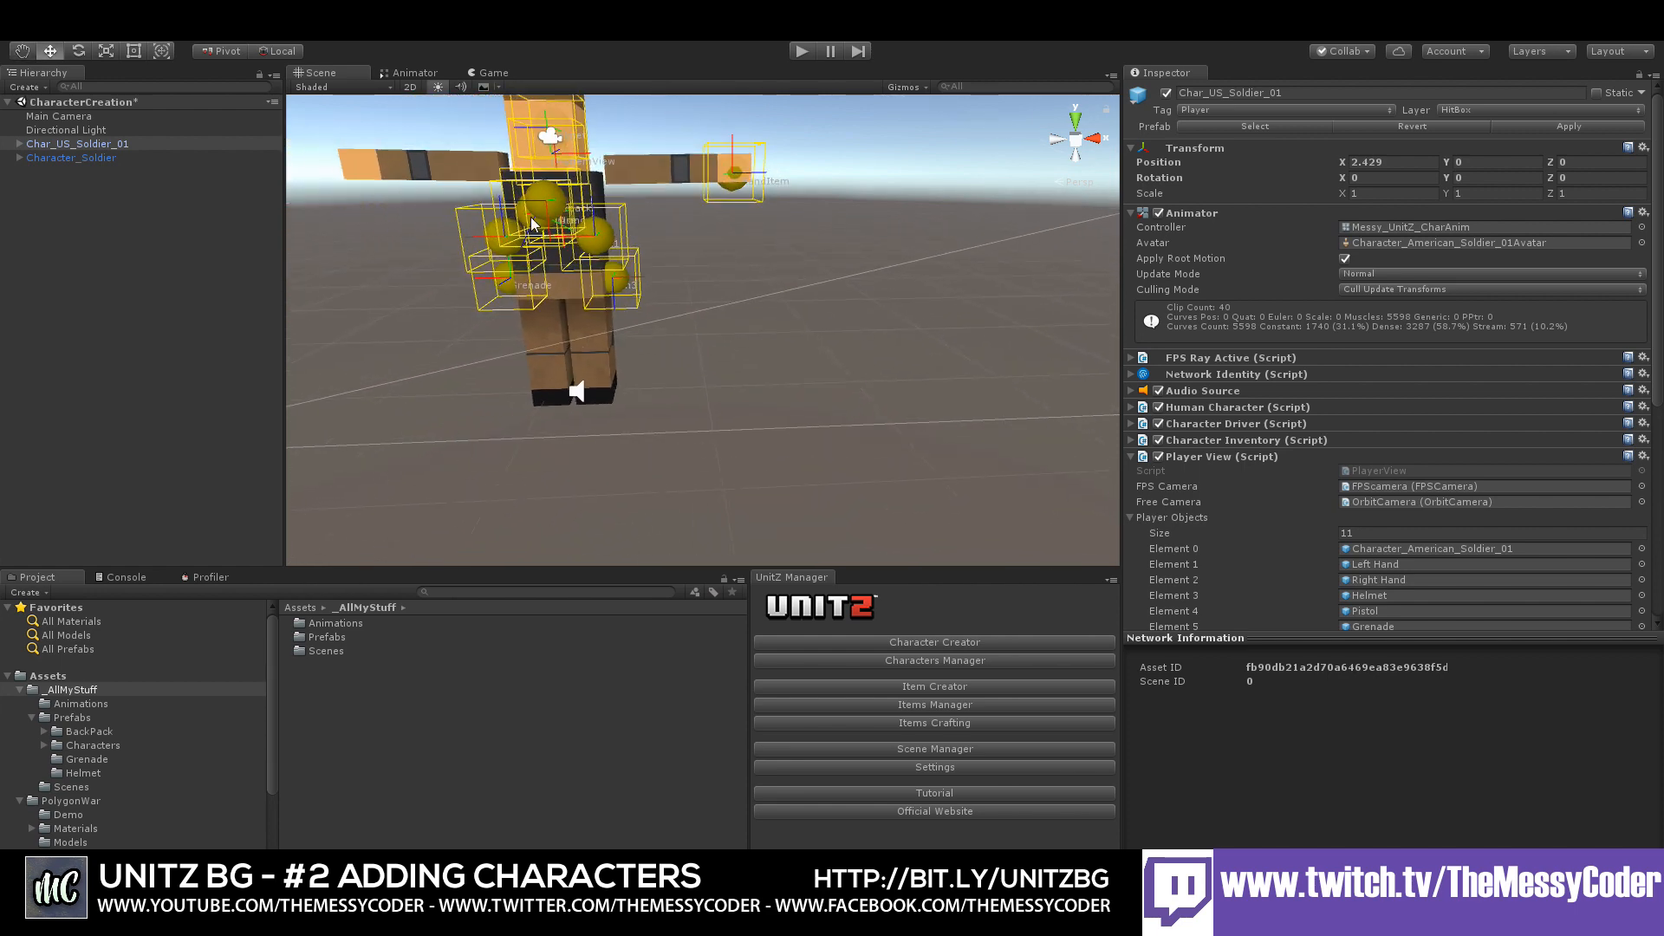
pyautogui.keyDown('alt'); pyautogui.moveTo(594, 207); pyautogui.dragTo(700, 364); pyautogui.keyUp('alt')
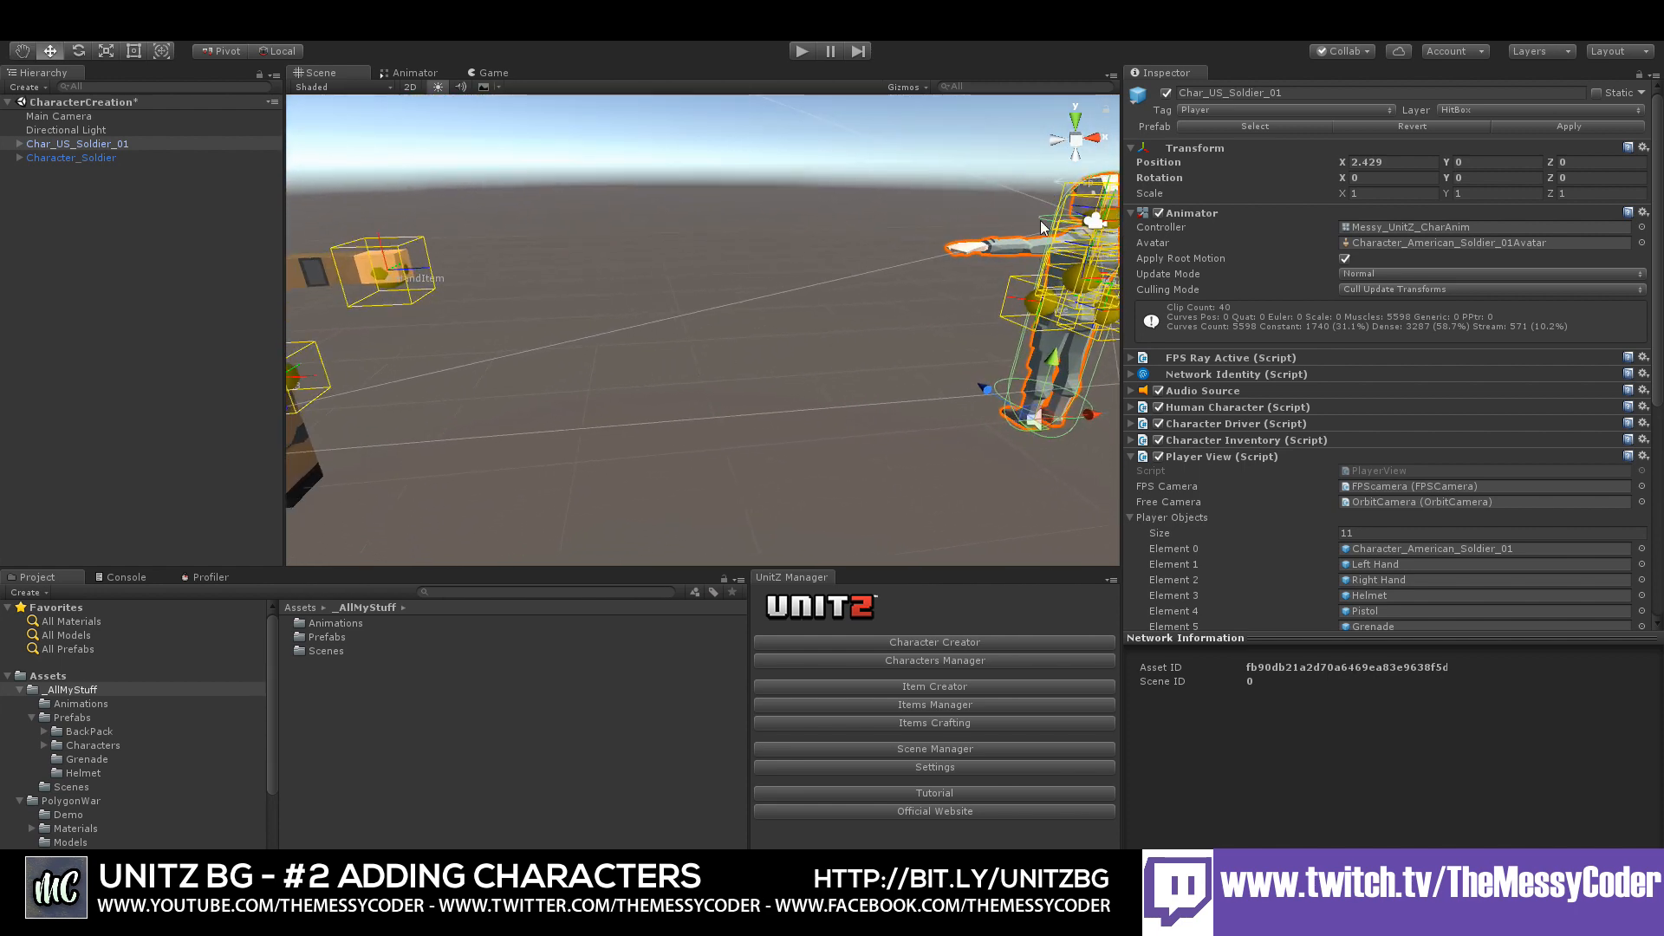
pyautogui.moveTo(869, 356); pyautogui.dragTo(836, 368, button='right')
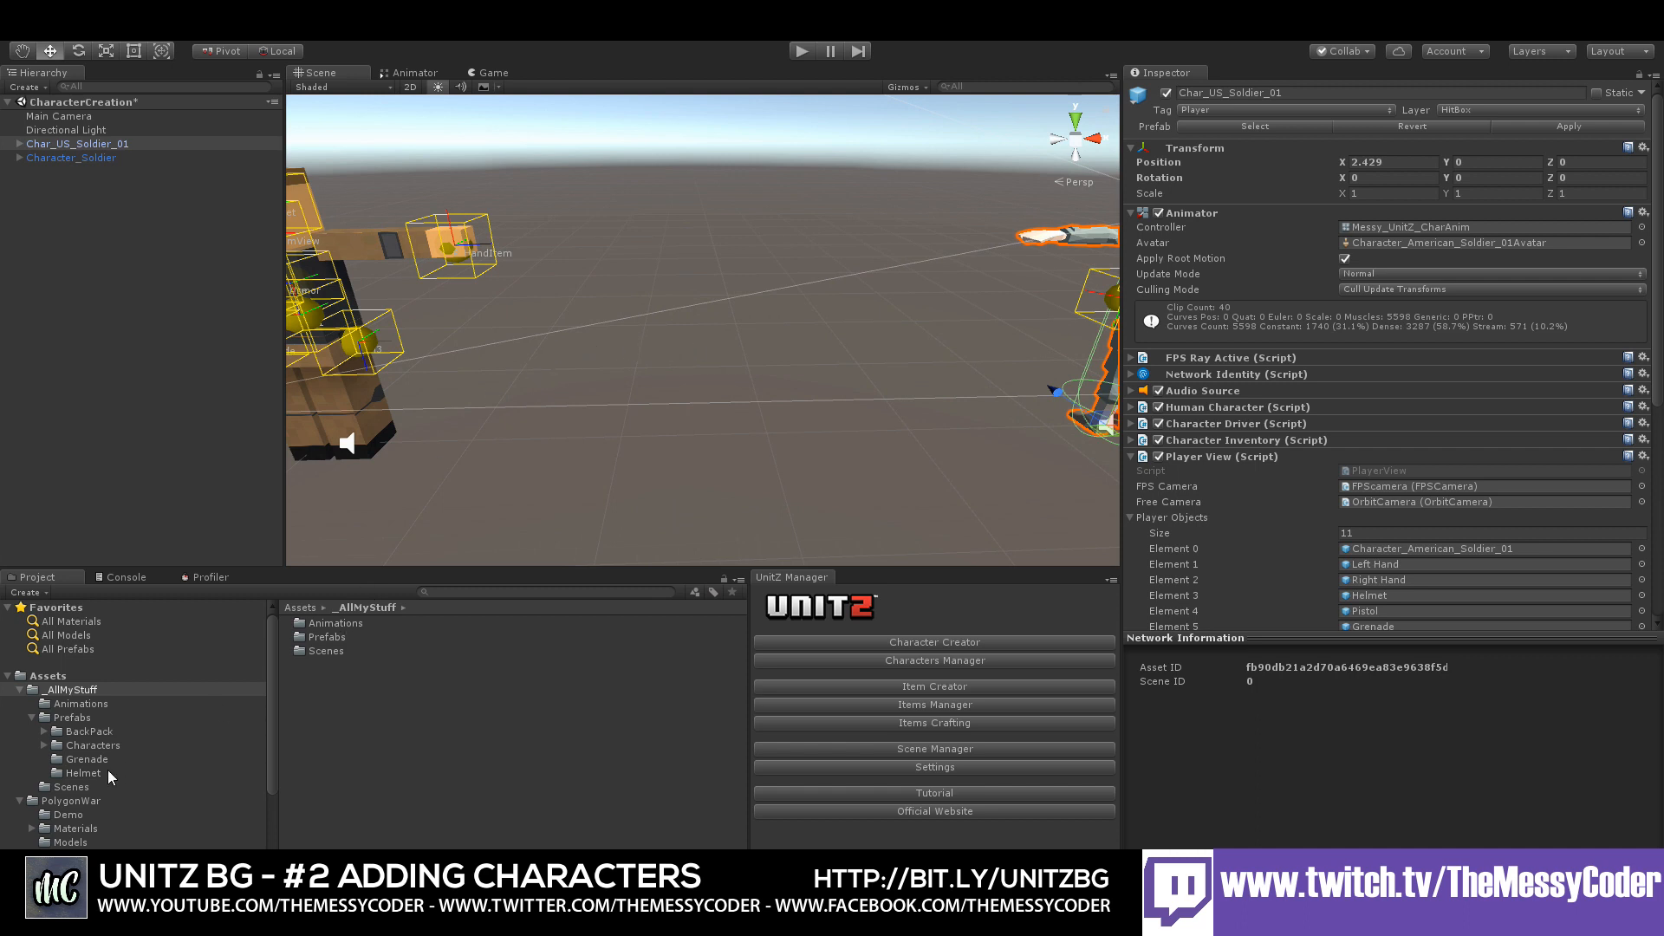
# - Browse the PolygonWar character prefabs and preview the American soldier variants with and without attachments
pyautogui.scroll(-3, 95, 770)
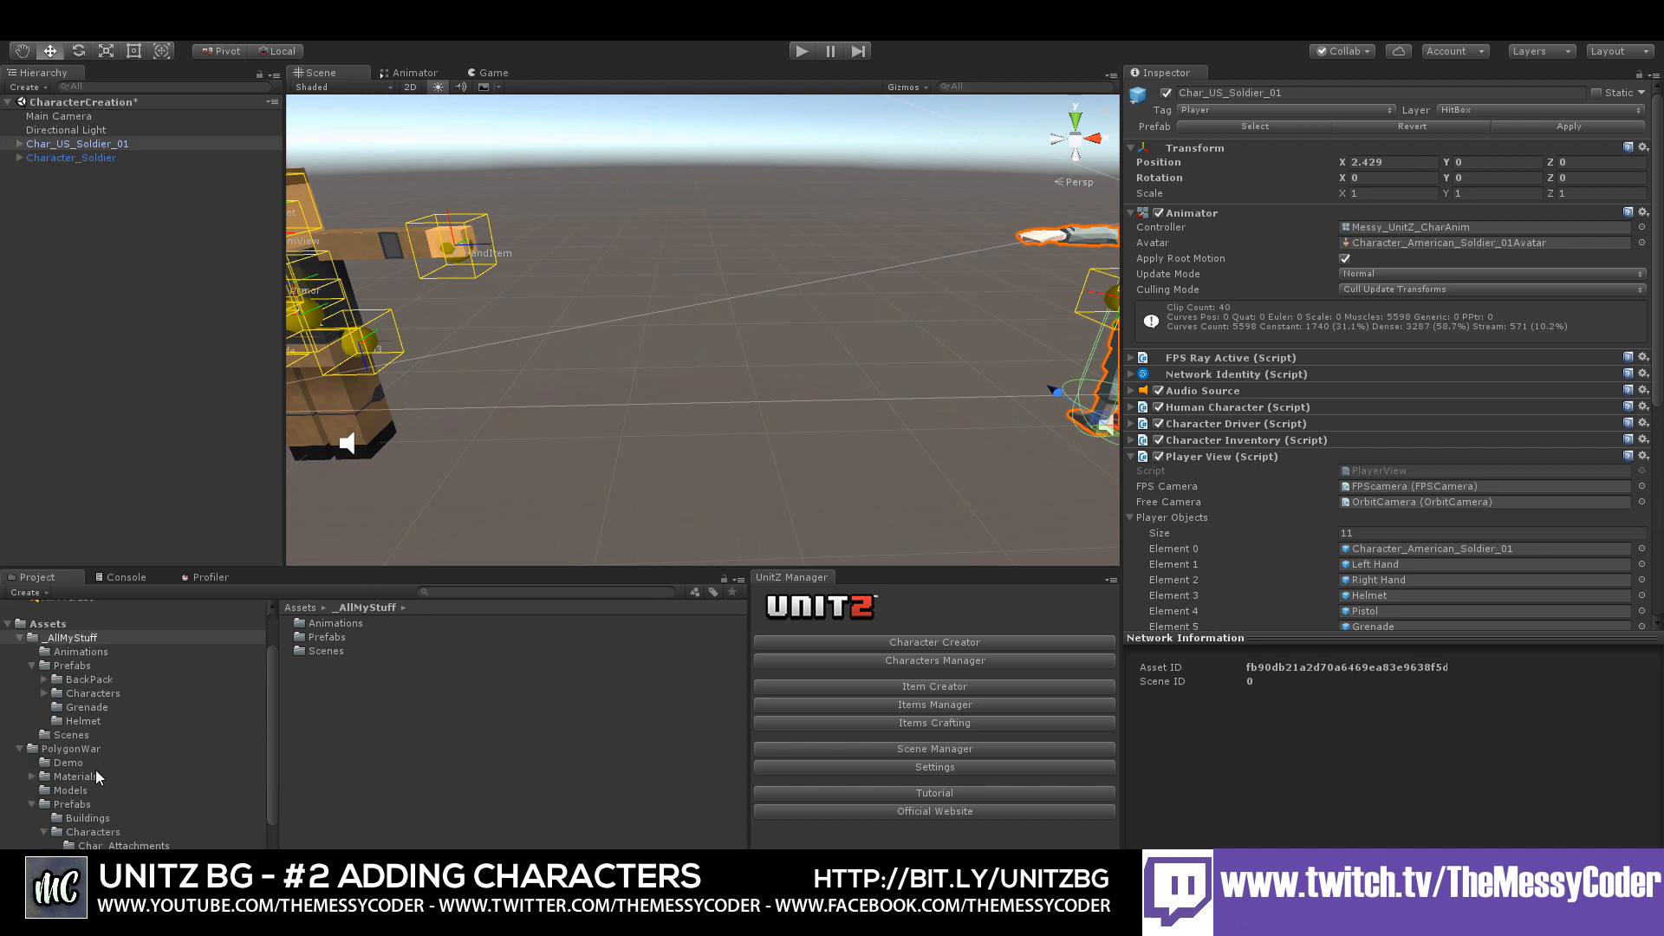
pyautogui.scroll(-1, 66, 700)
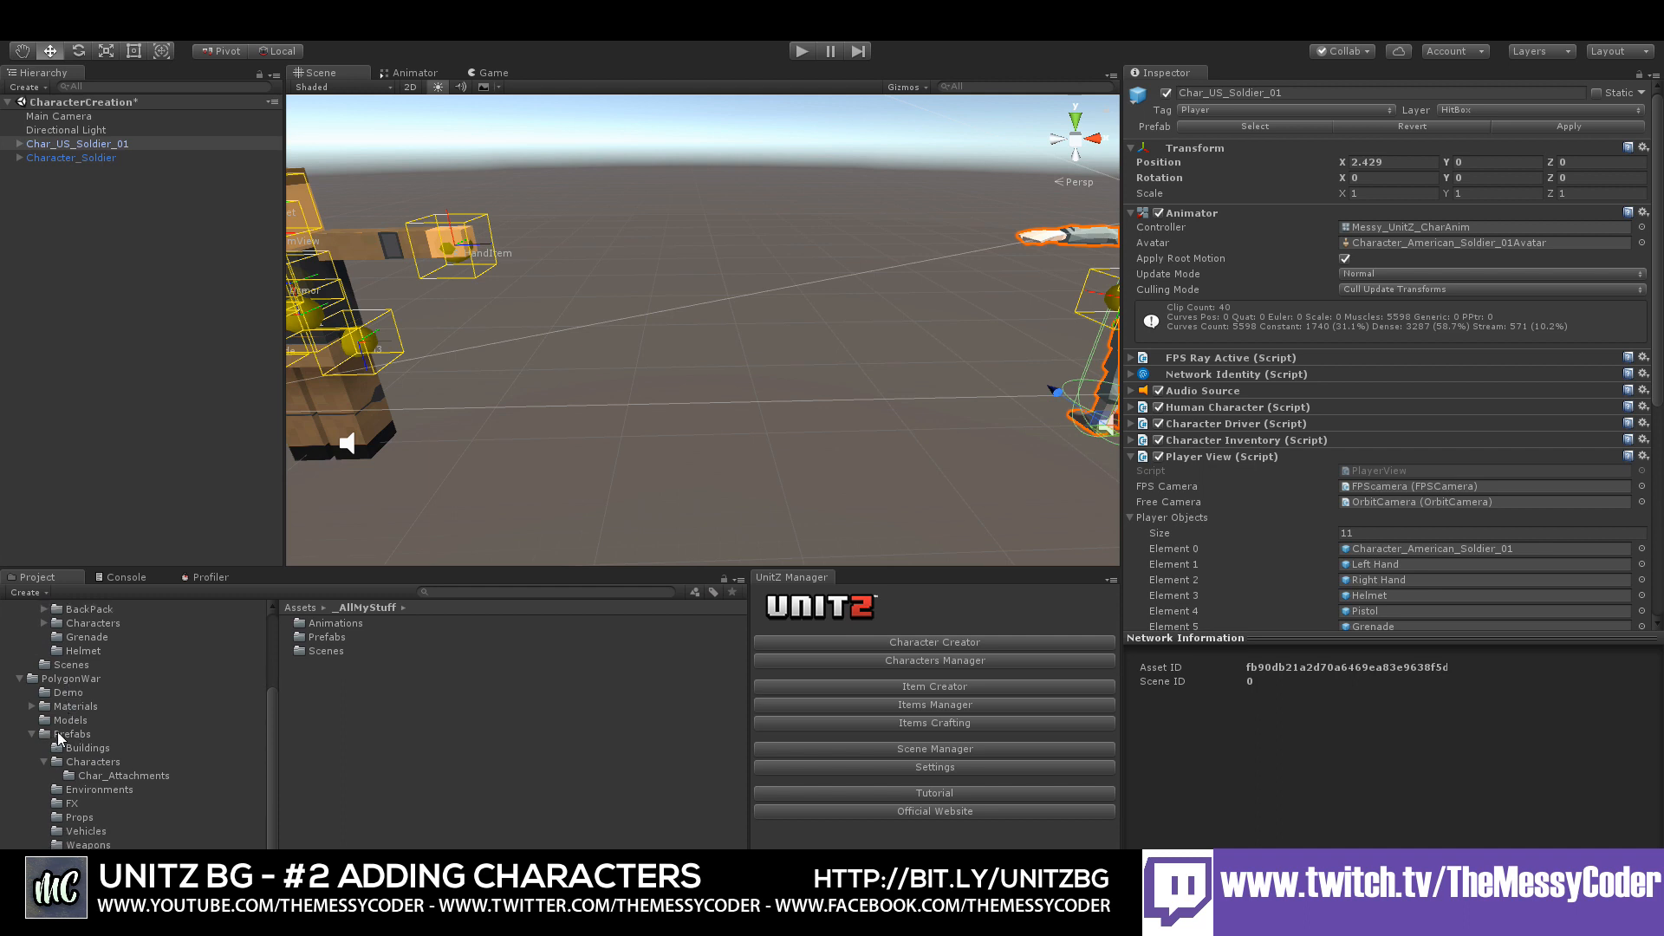
pyautogui.click(73, 737)
pyautogui.click(93, 762)
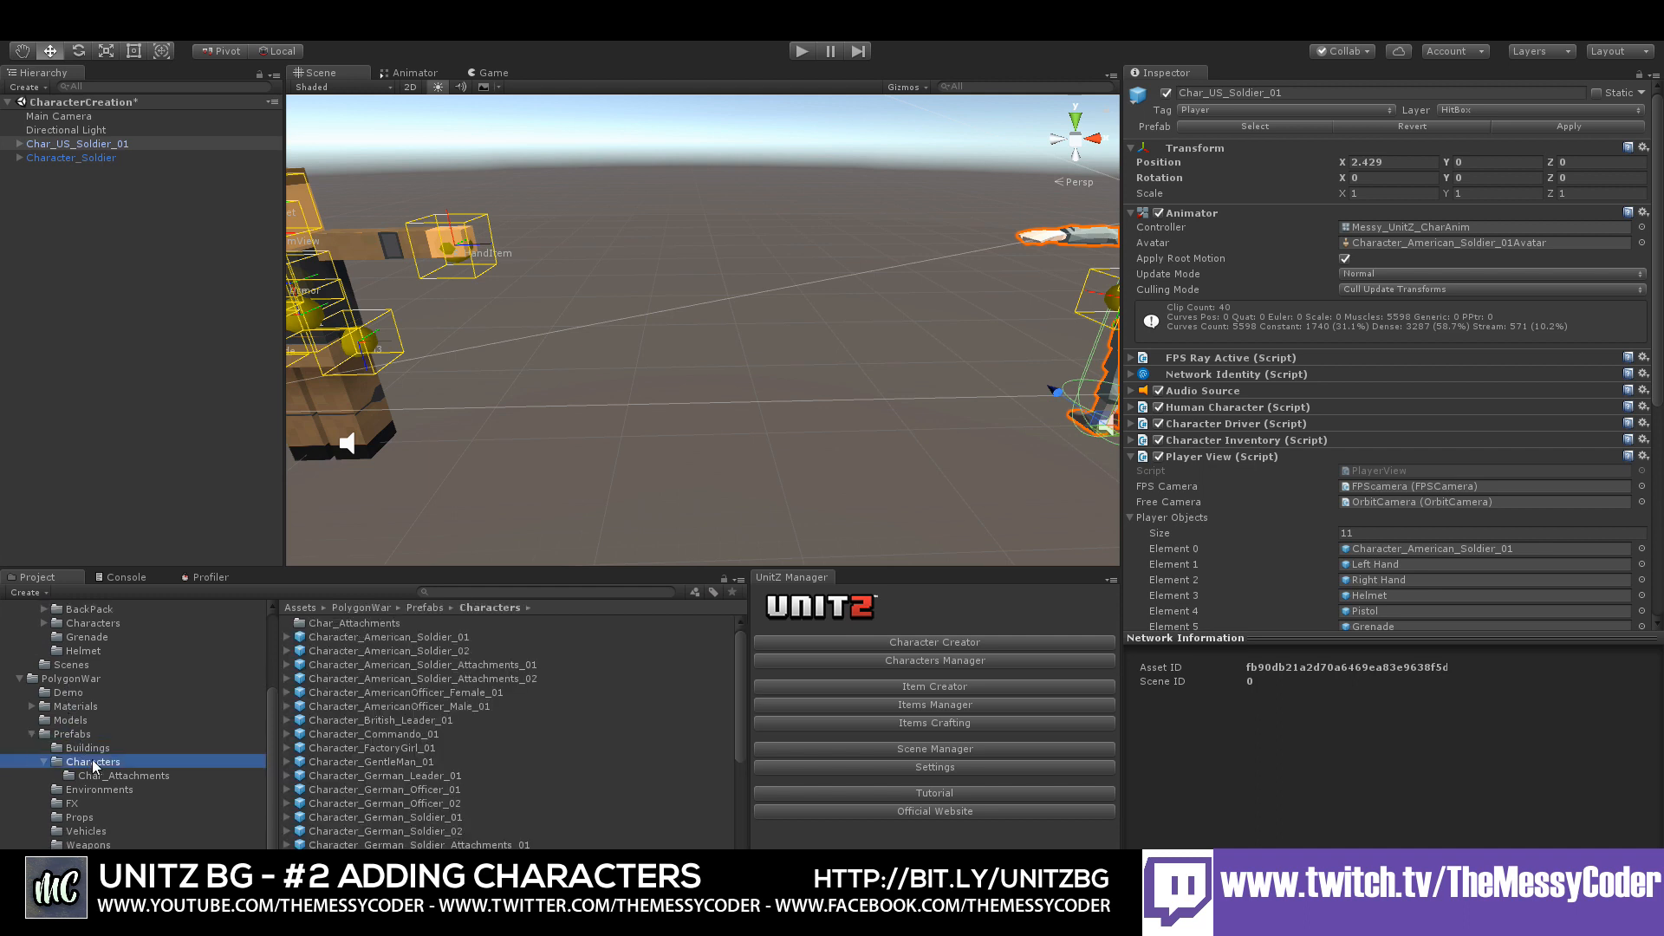
pyautogui.click(430, 664)
pyautogui.click(431, 679)
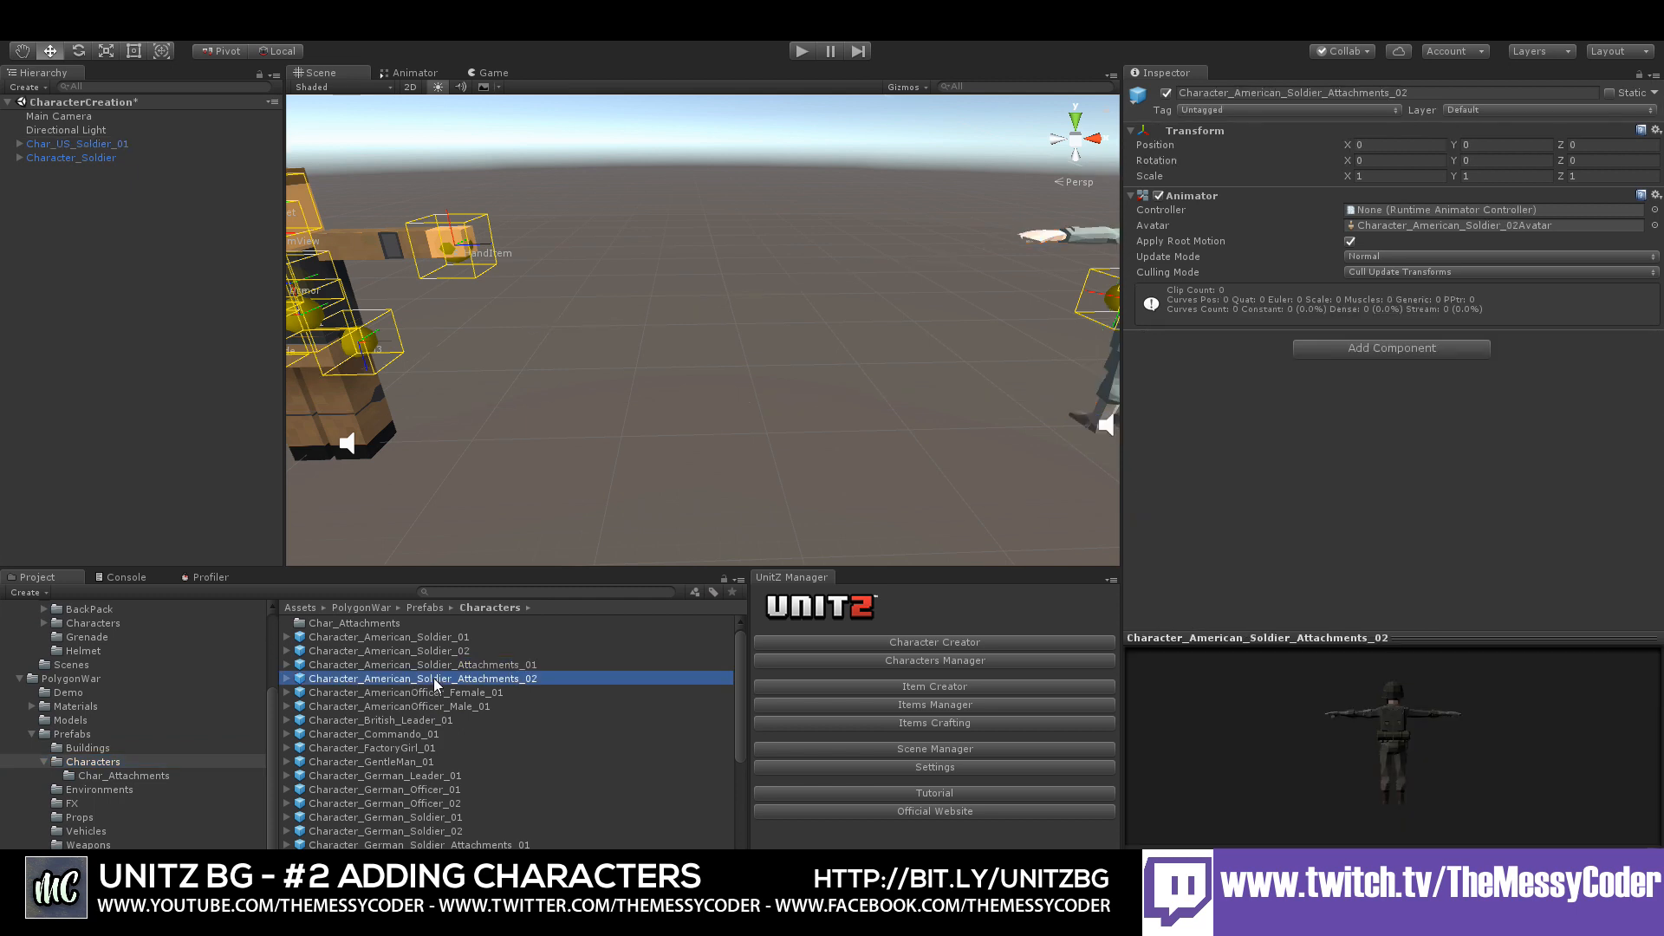
pyautogui.click(421, 649)
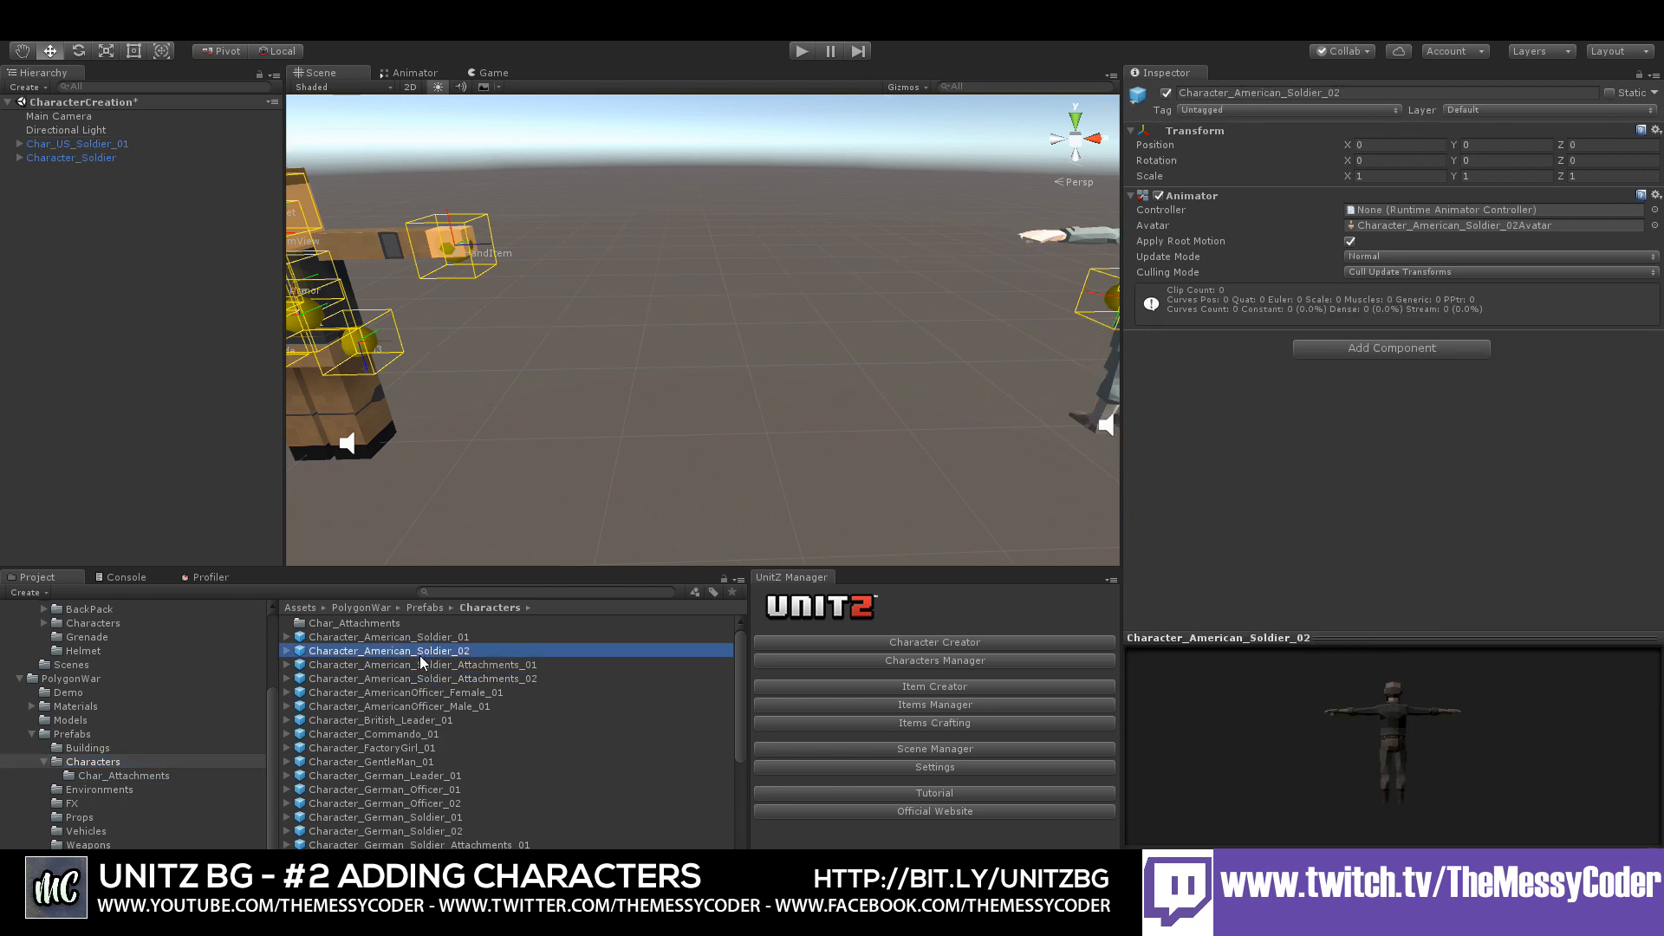
pyautogui.click(415, 637)
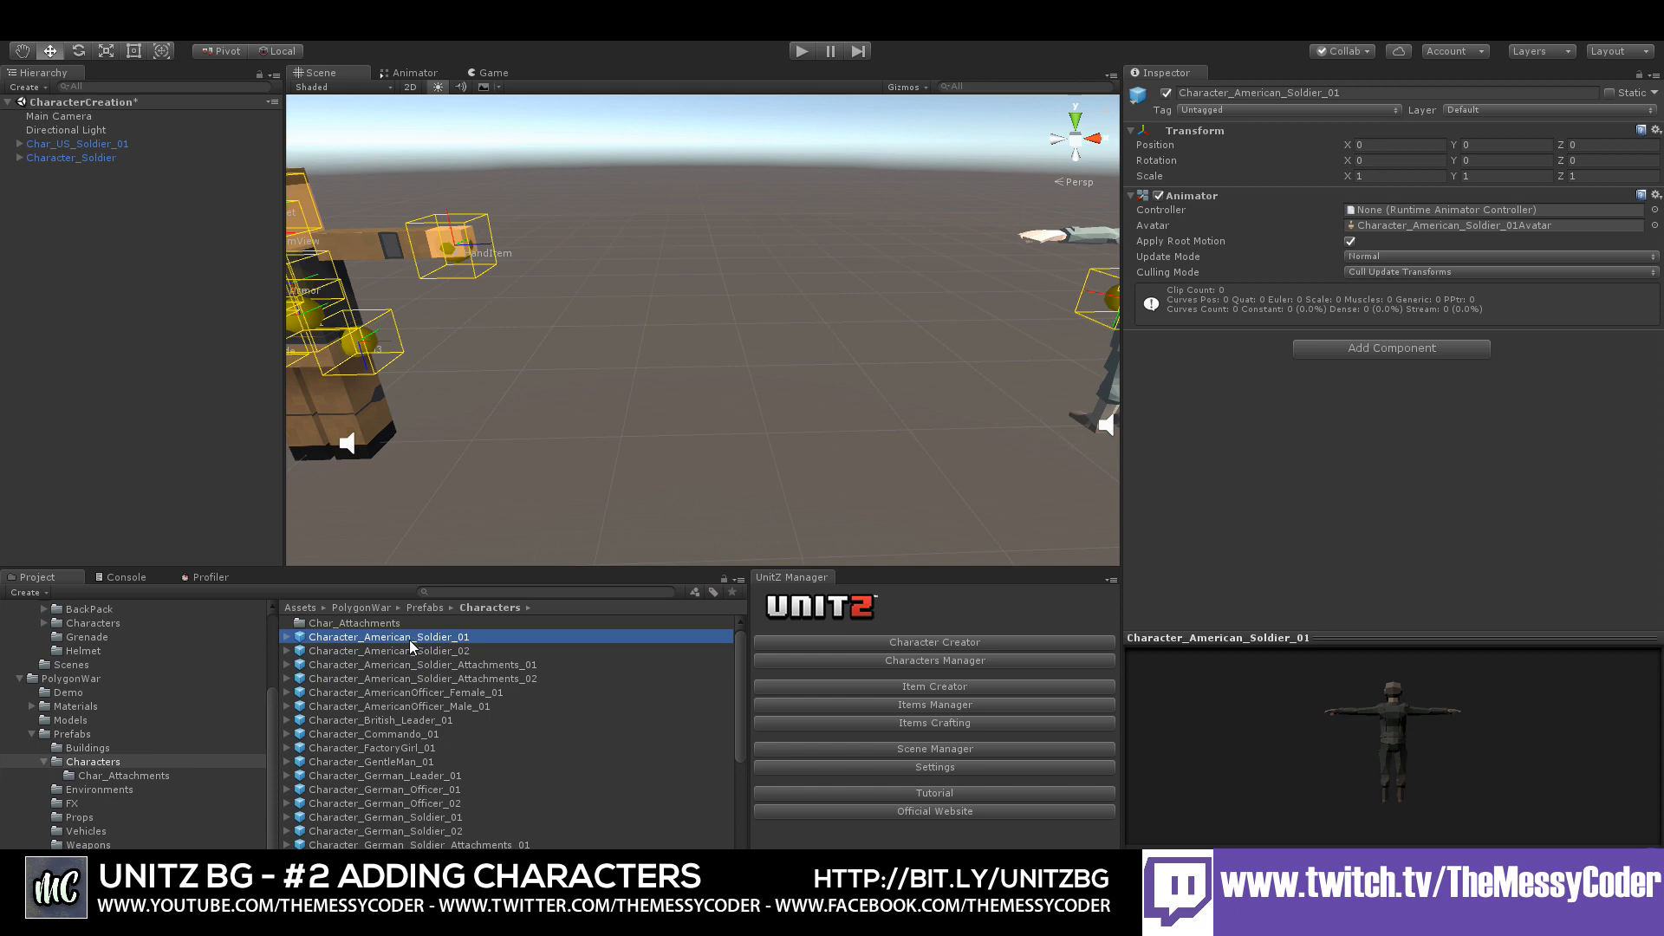
# - Place Character_American_Soldier_02 from the PolygonWar prefabs in the scene and reset its position to 0, 0, 0
pyautogui.click(409, 652)
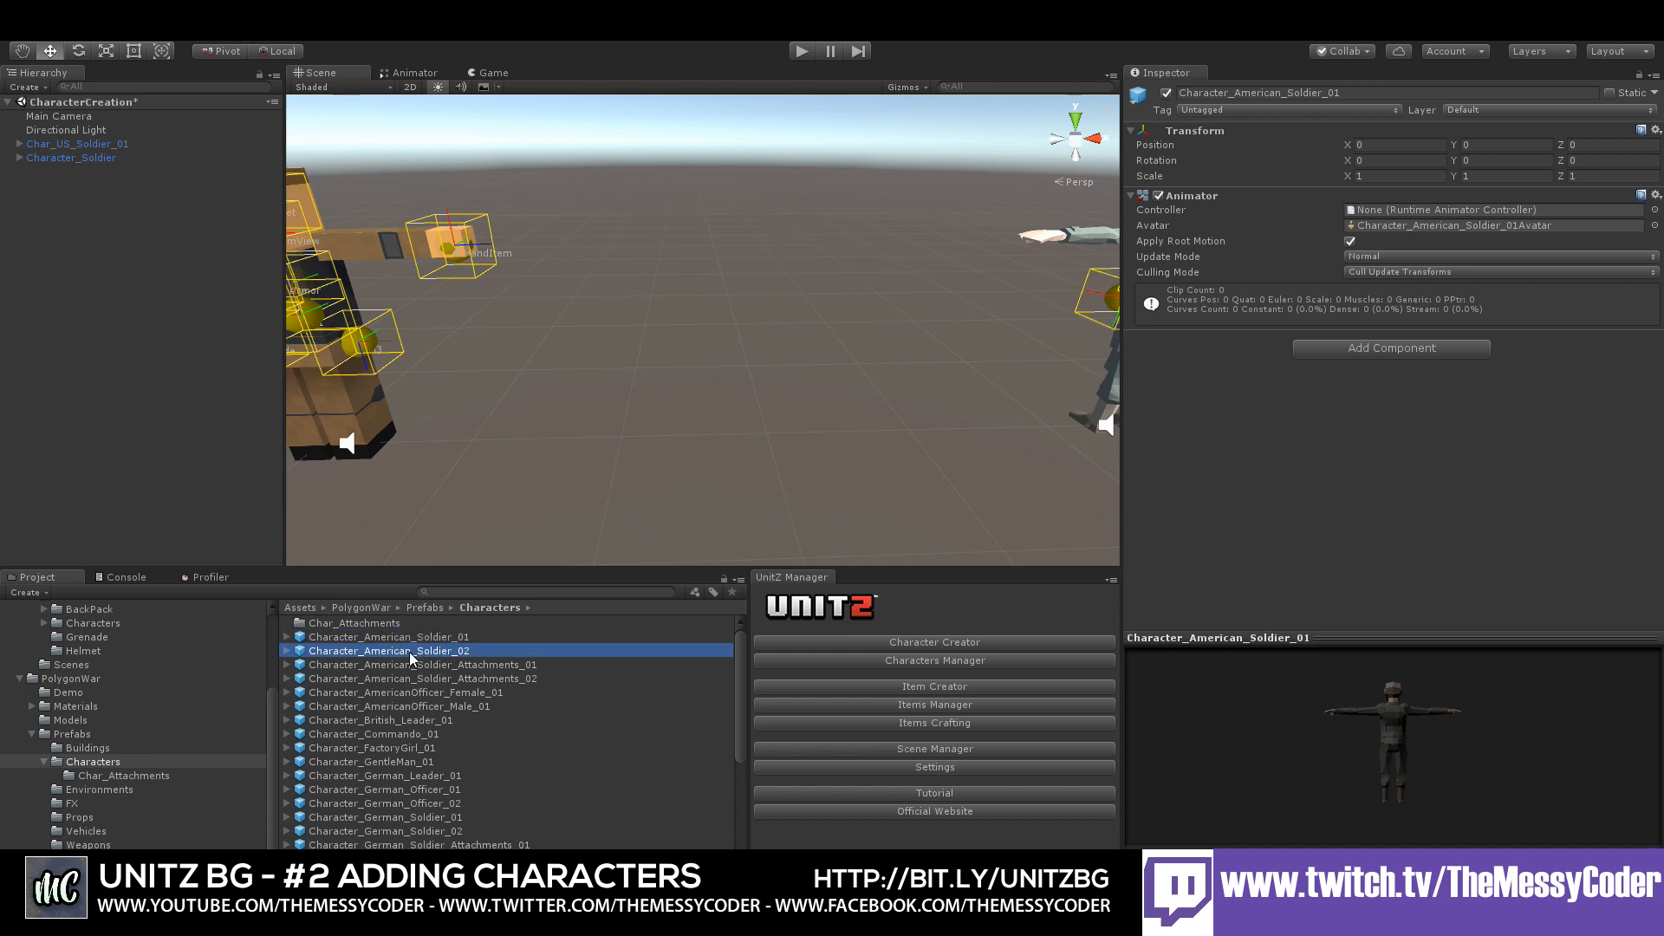
pyautogui.moveTo(413, 659); pyautogui.dragTo(756, 417)
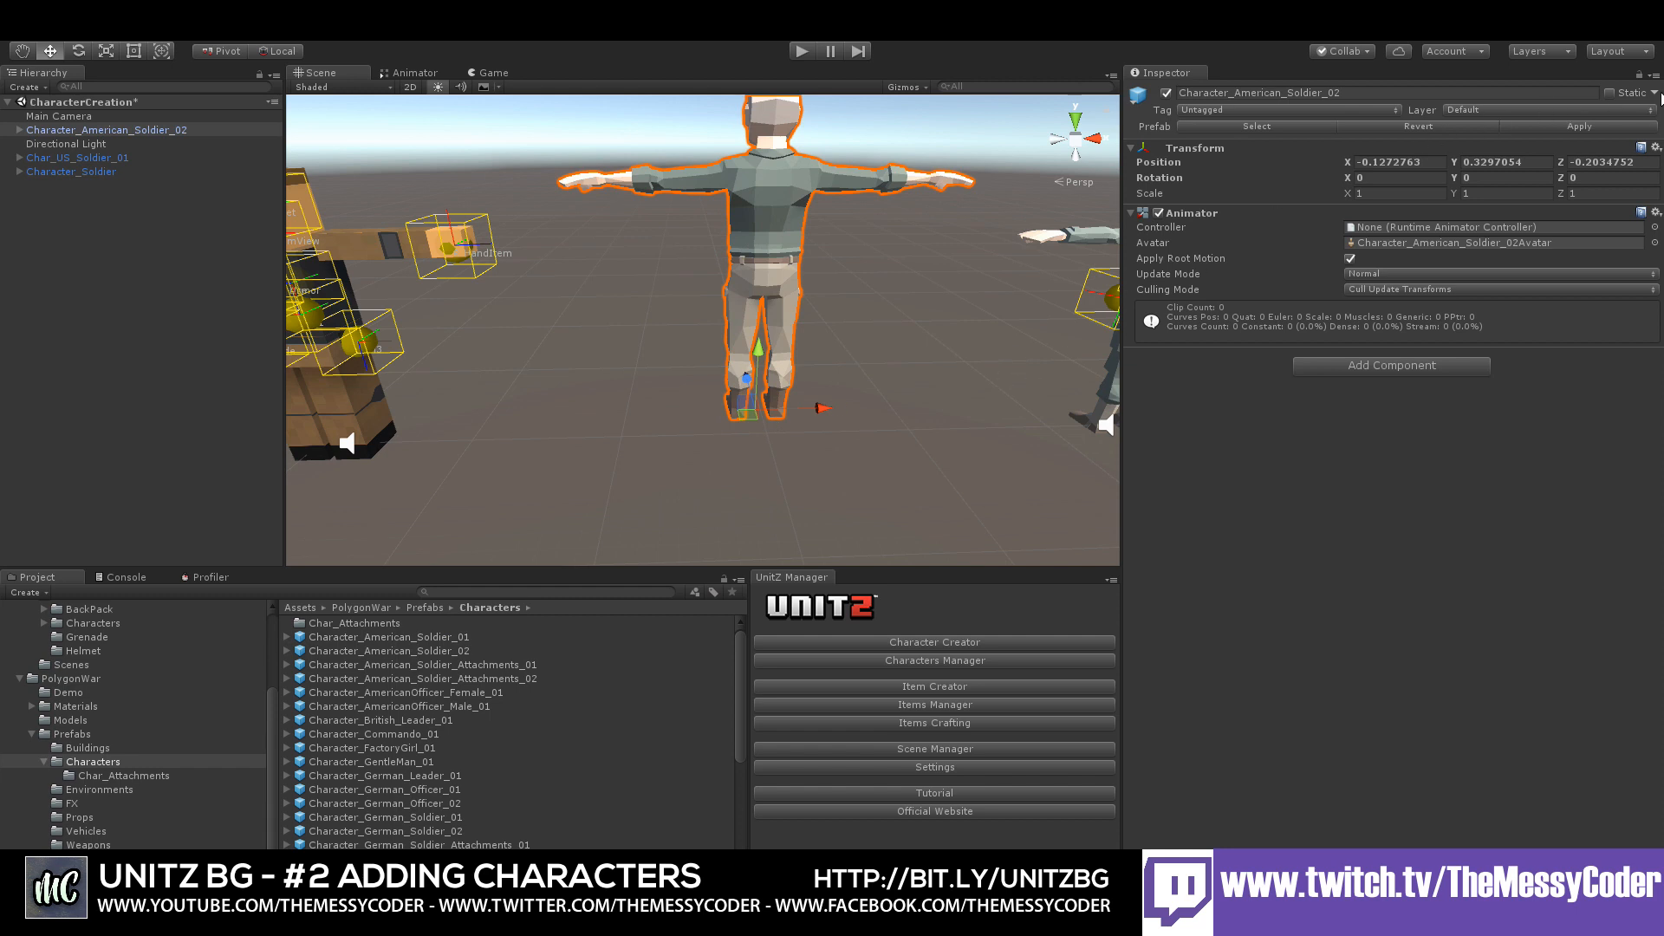
pyautogui.click(1655, 147)
pyautogui.click(1636, 165)
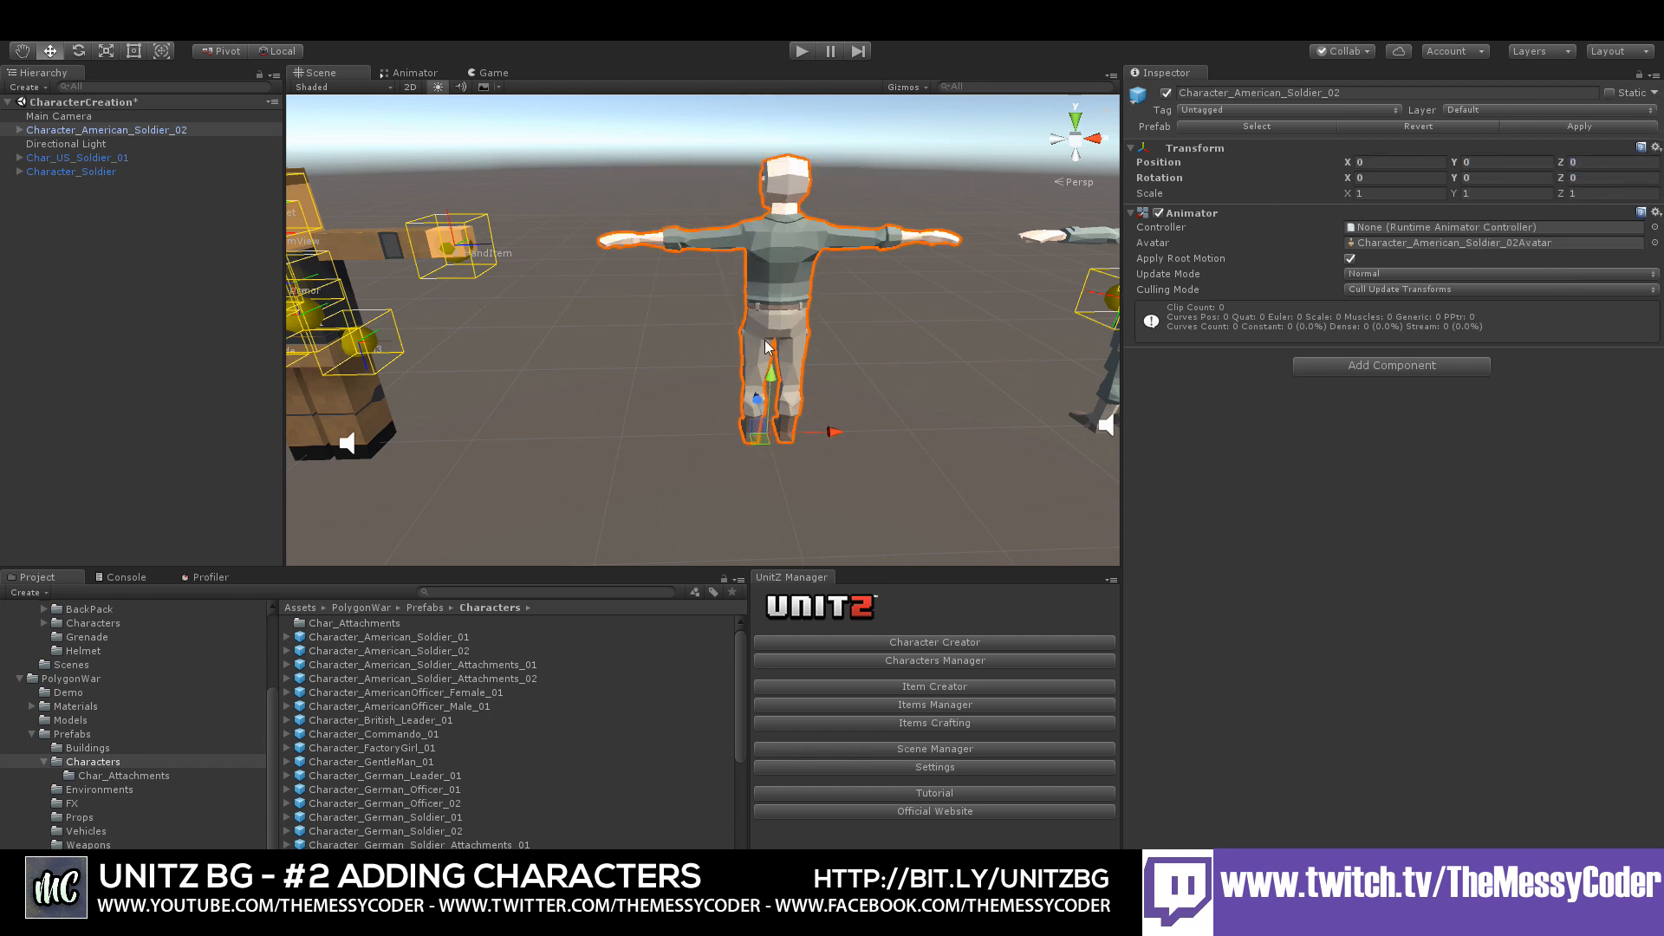
pyautogui.press('q')
pyautogui.moveTo(829, 357); pyautogui.dragTo(662, 357, button='middle')
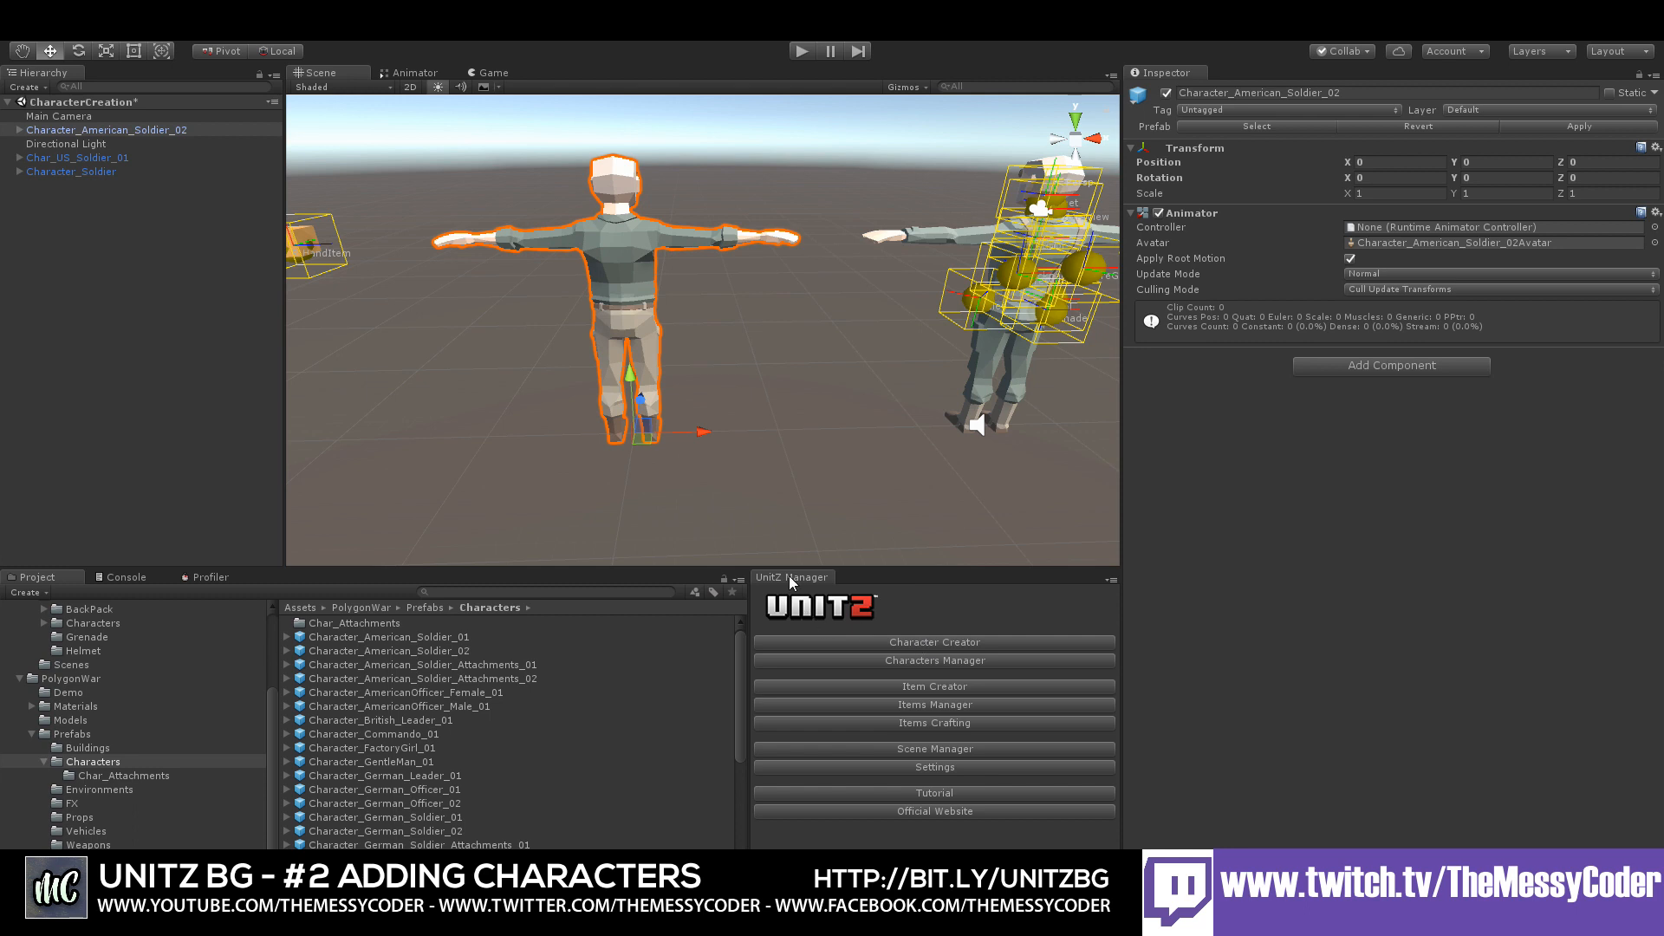
# - Open the UnitZ Character Creator and dock its Character window alongside the Inspector
pyautogui.click(326, 39)
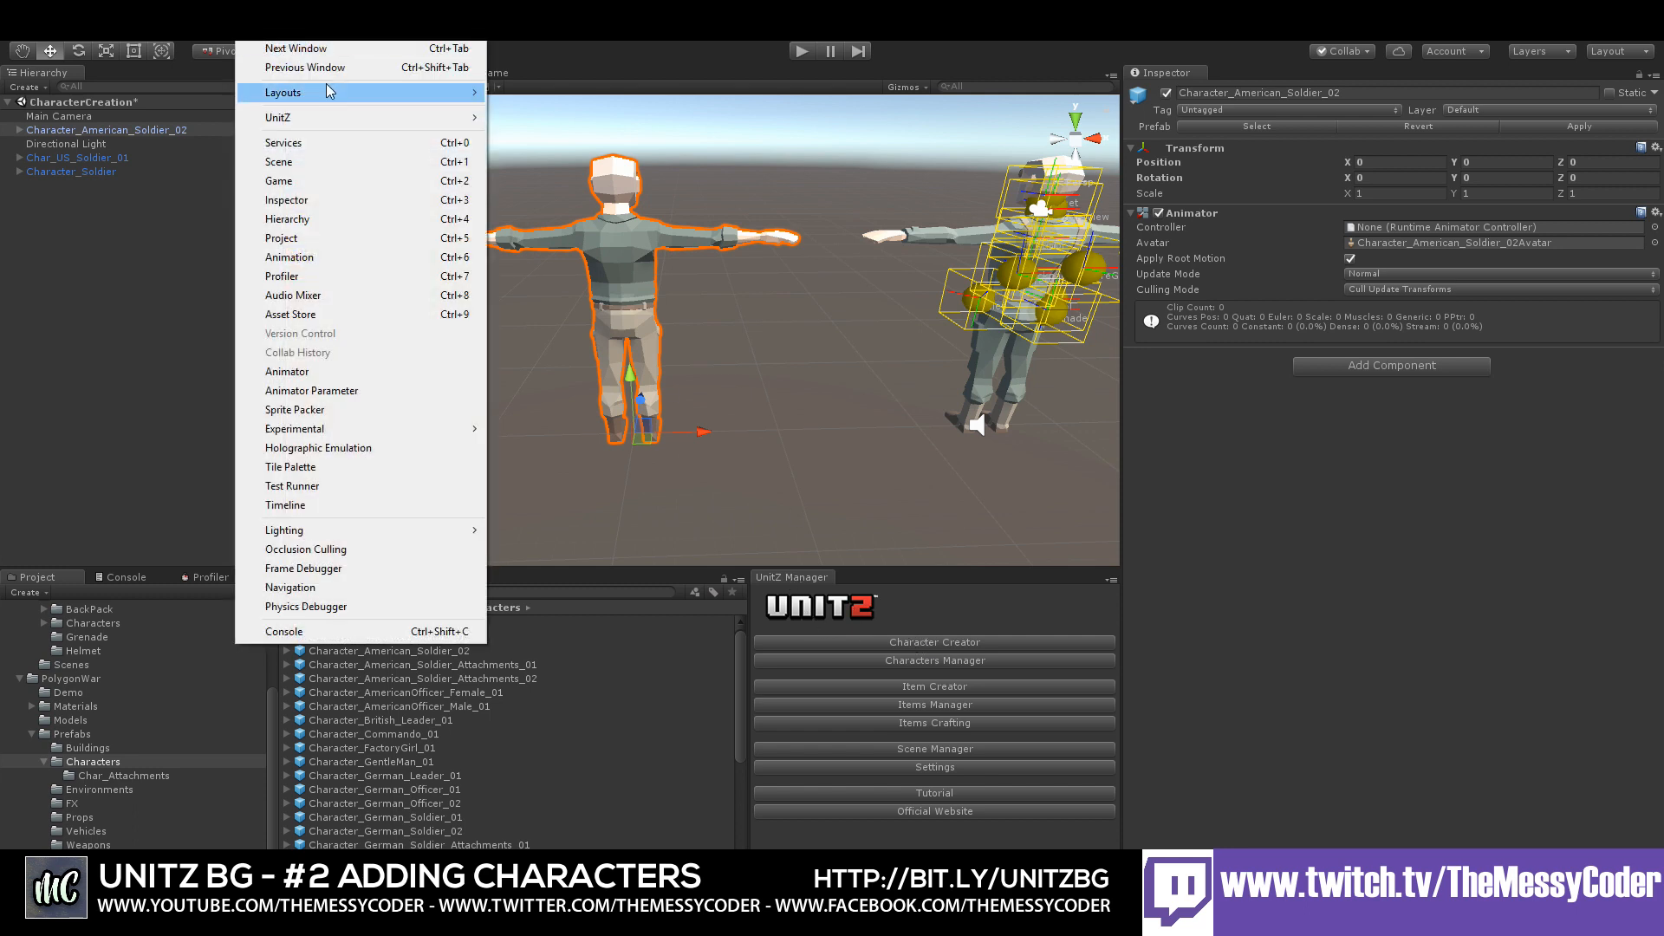
pyautogui.moveTo(346, 121)
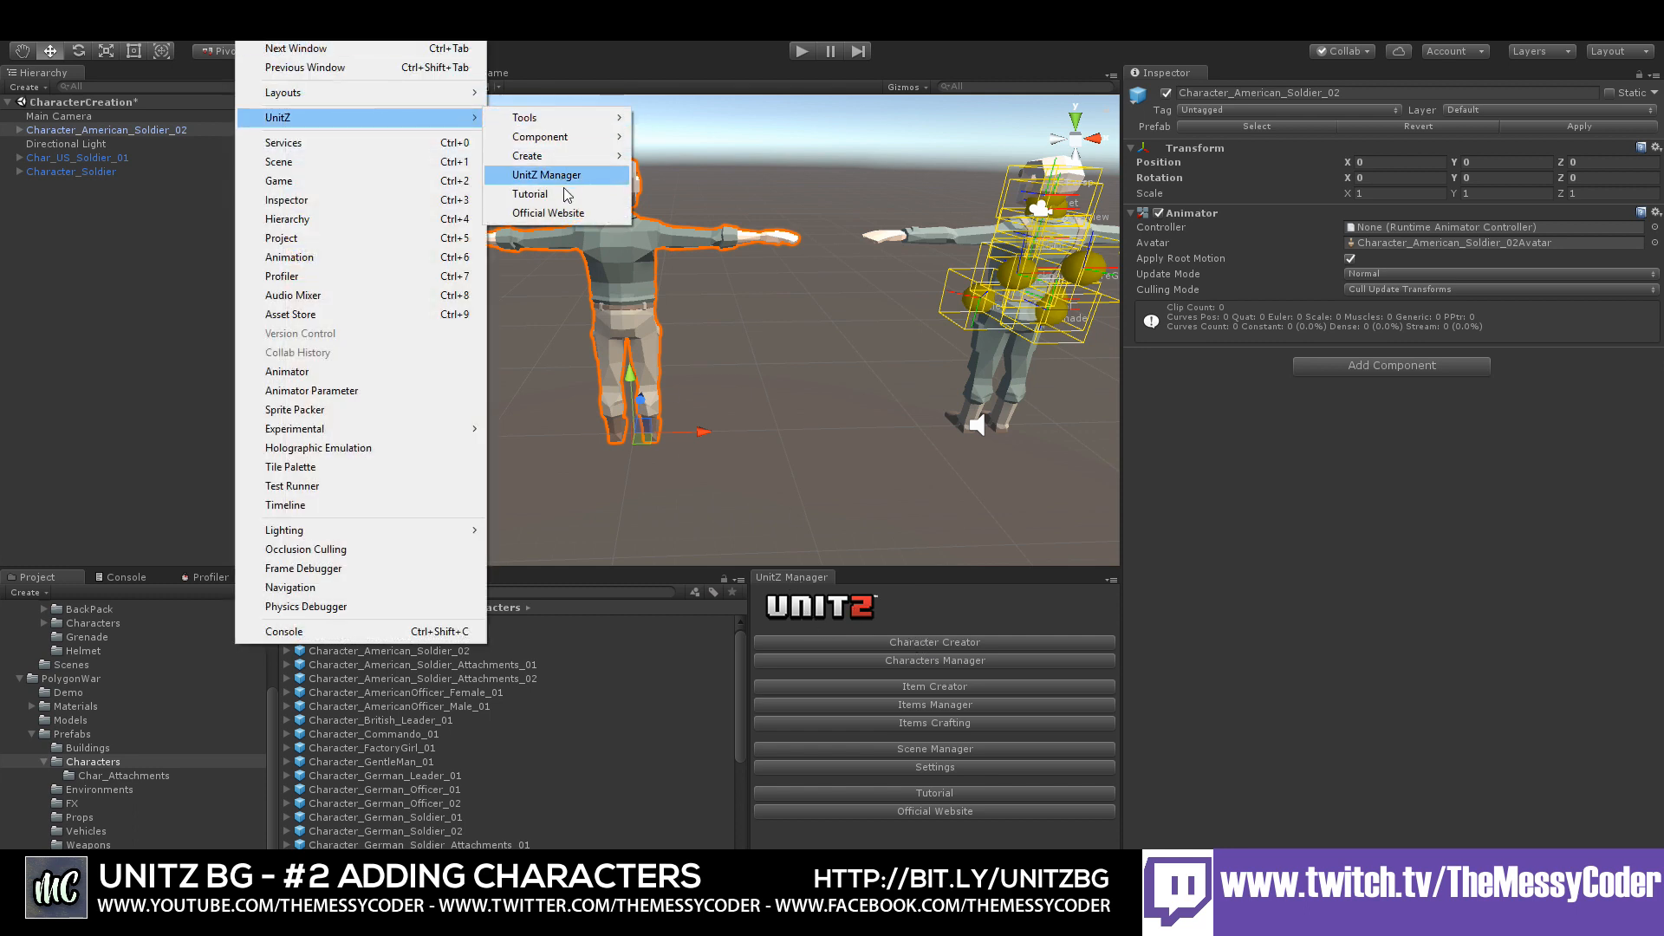
pyautogui.click(843, 610)
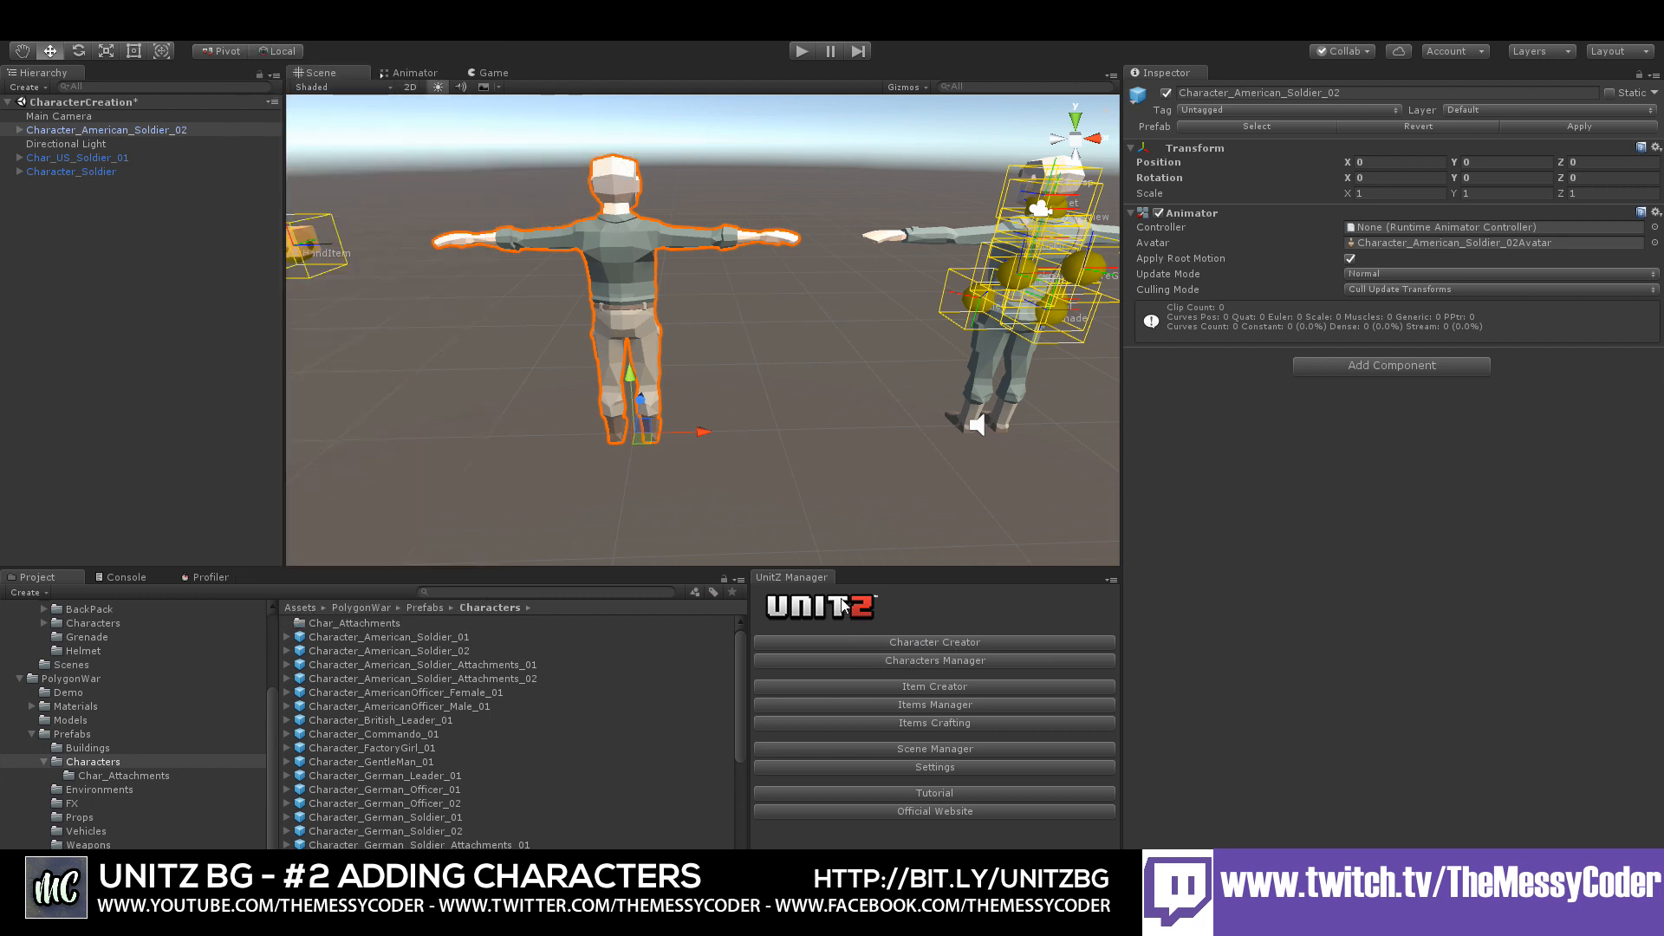
pyautogui.click(959, 641)
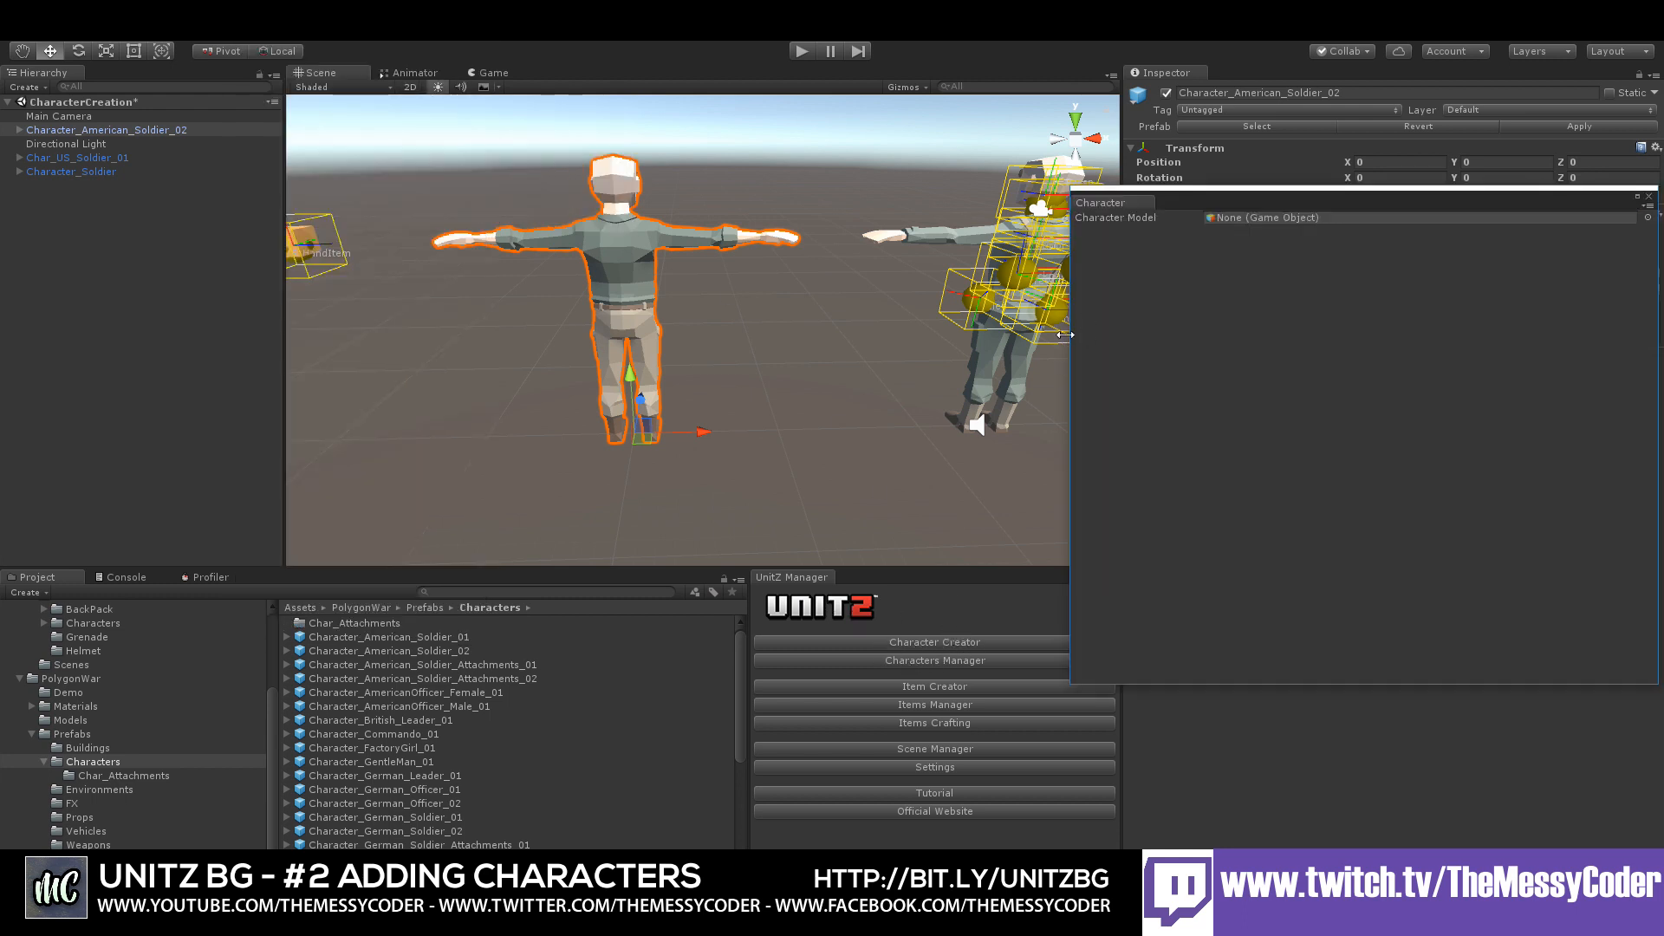
pyautogui.moveTo(1102, 203); pyautogui.dragTo(1237, 71)
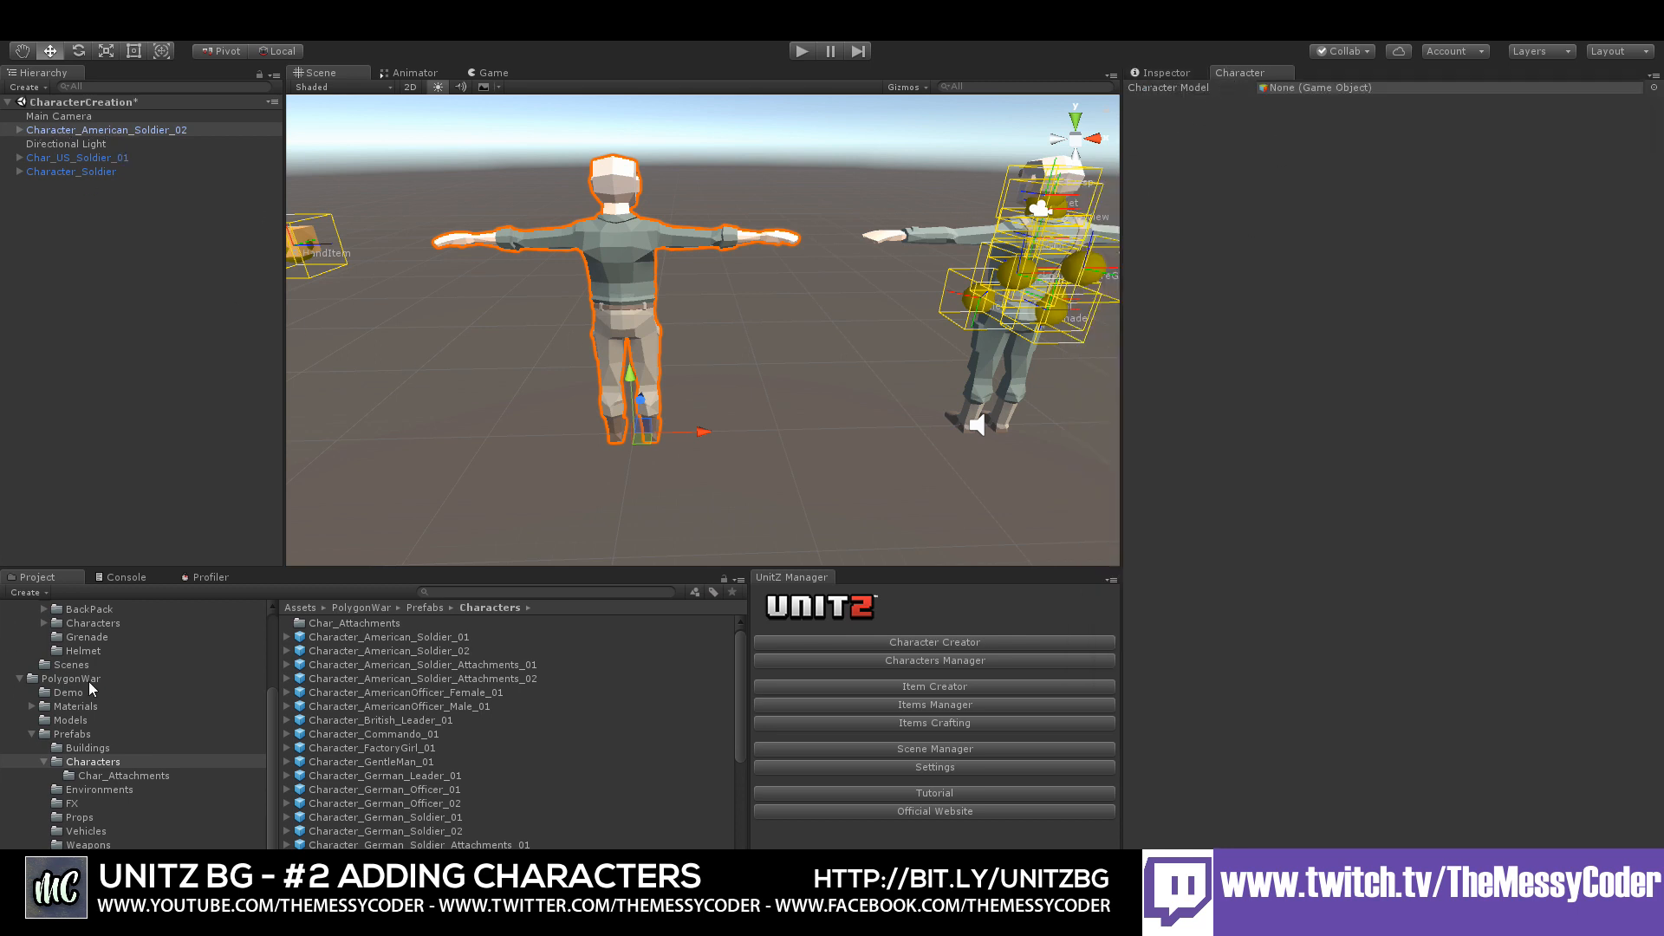
# - Save the scene's Character_American_Soldier_02 as a prefab in _AllMyStuff/Prefabs/Characters
pyautogui.scroll(3, 89, 685)
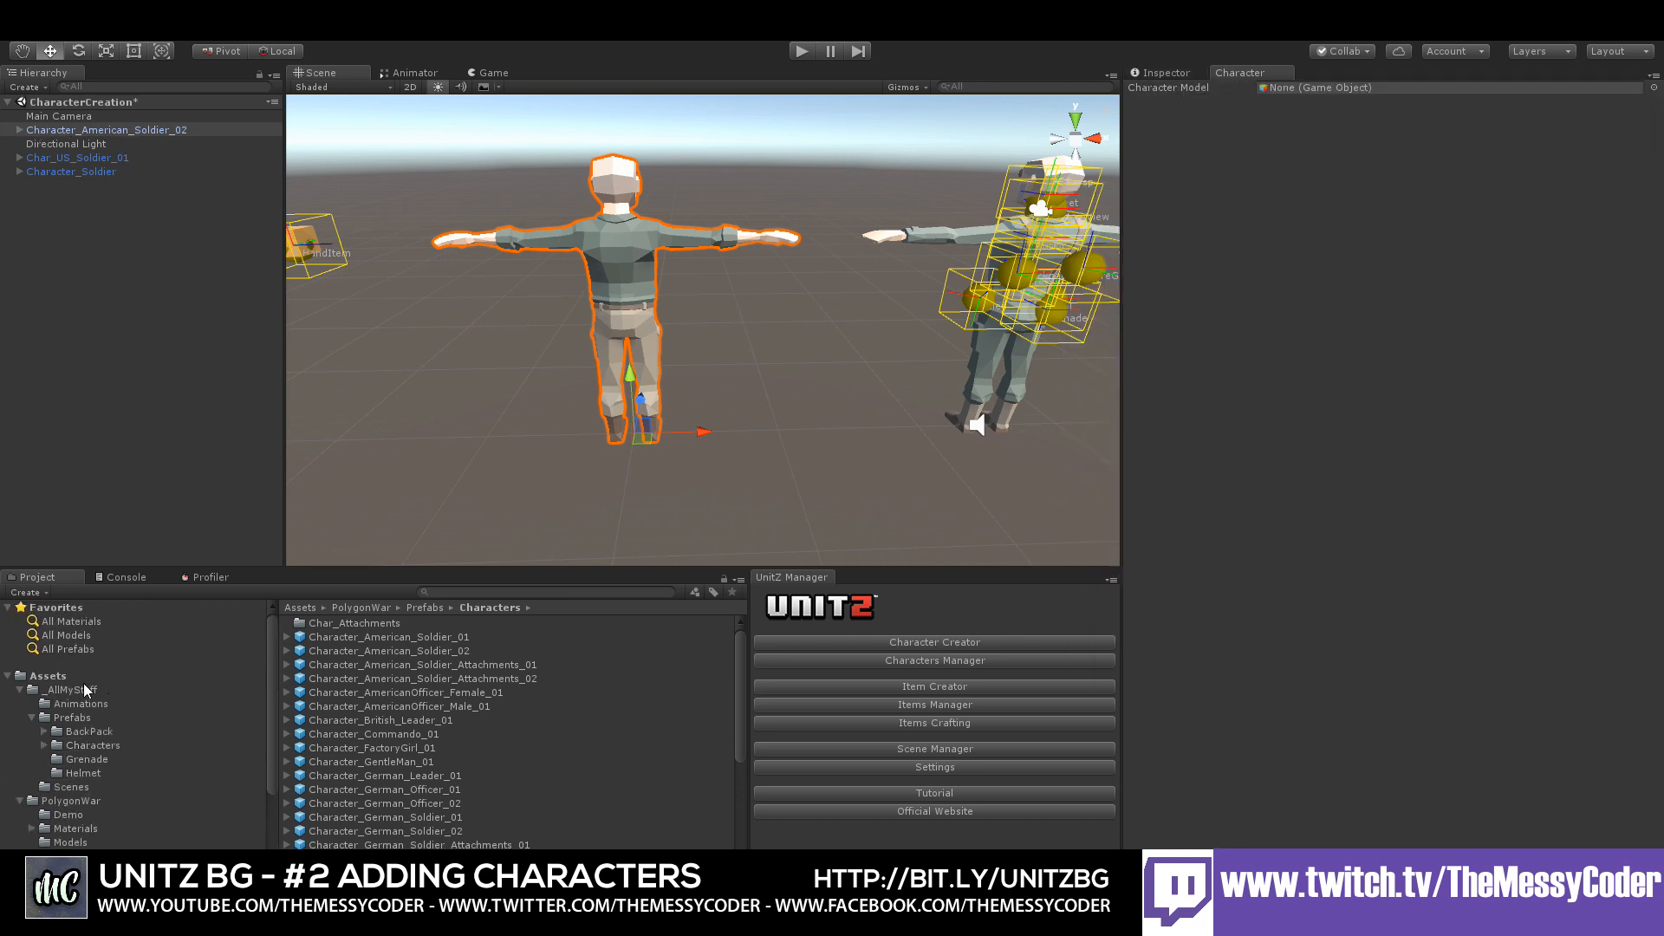
pyautogui.click(21, 132)
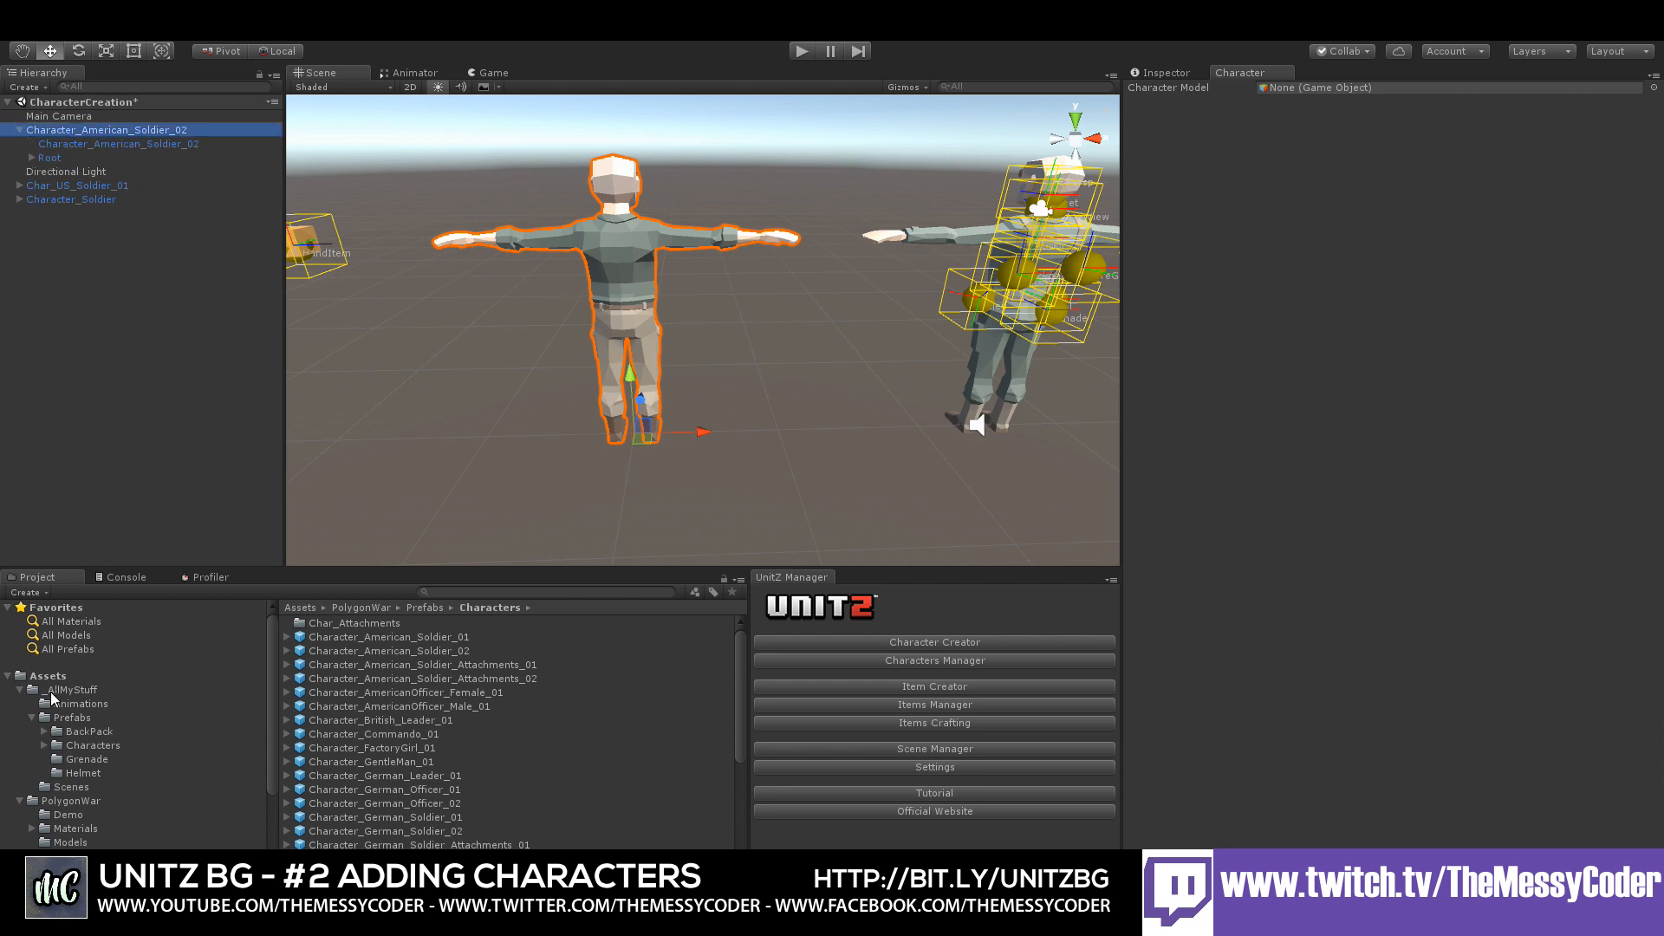
pyautogui.click(85, 743)
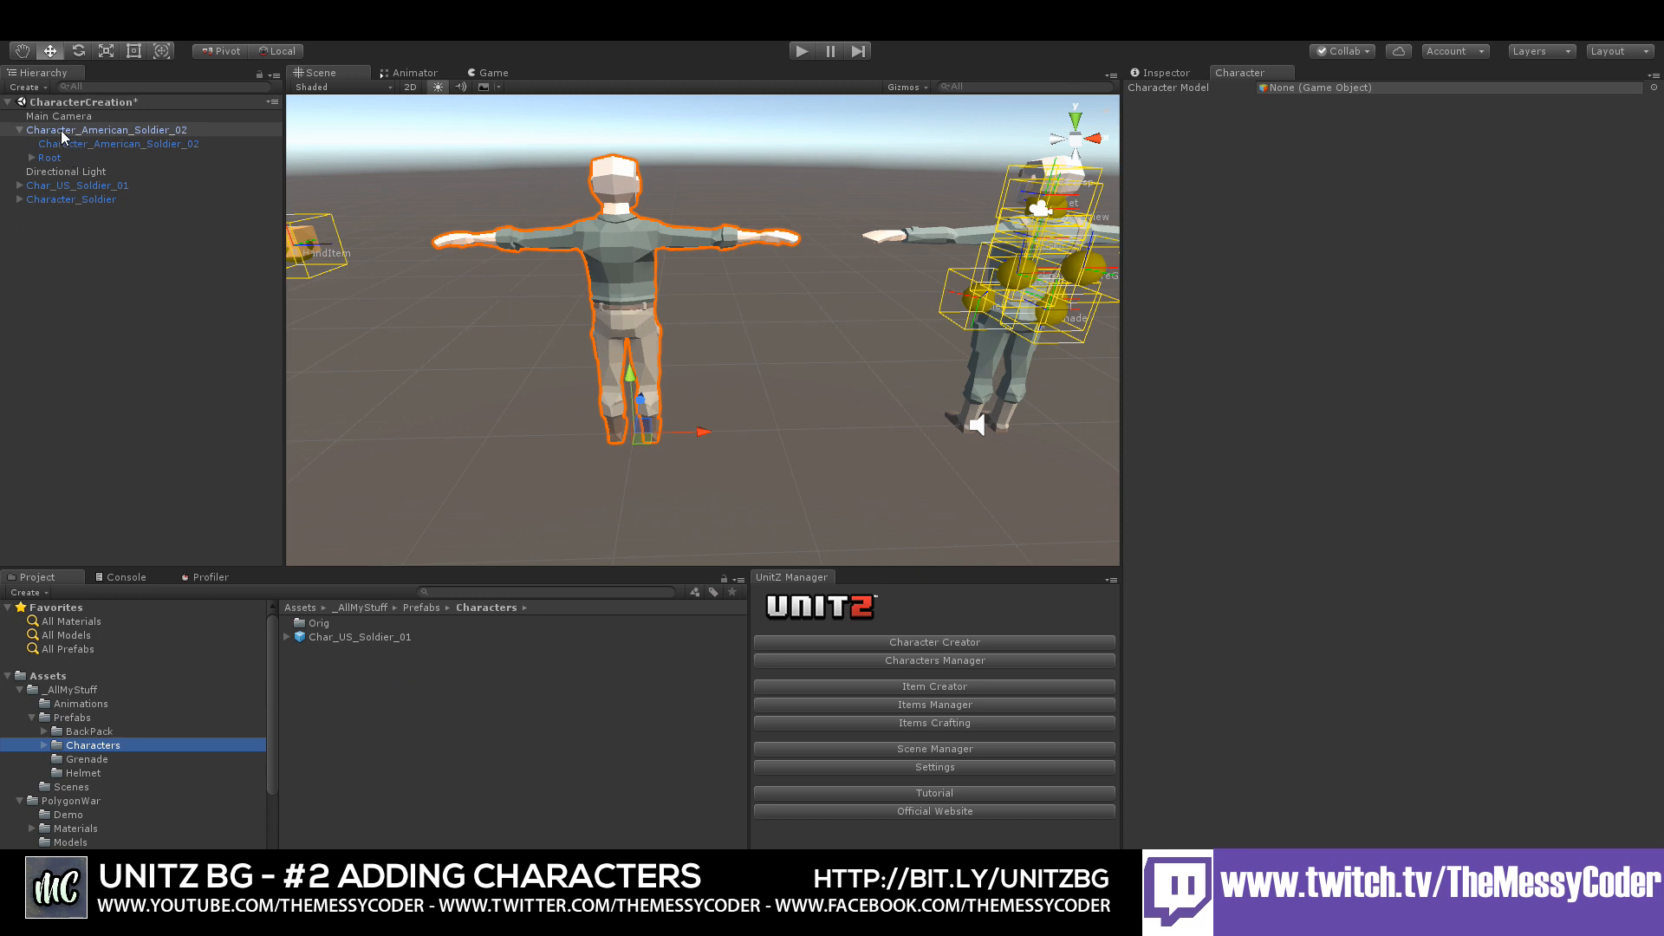
pyautogui.moveTo(61, 130); pyautogui.dragTo(408, 714)
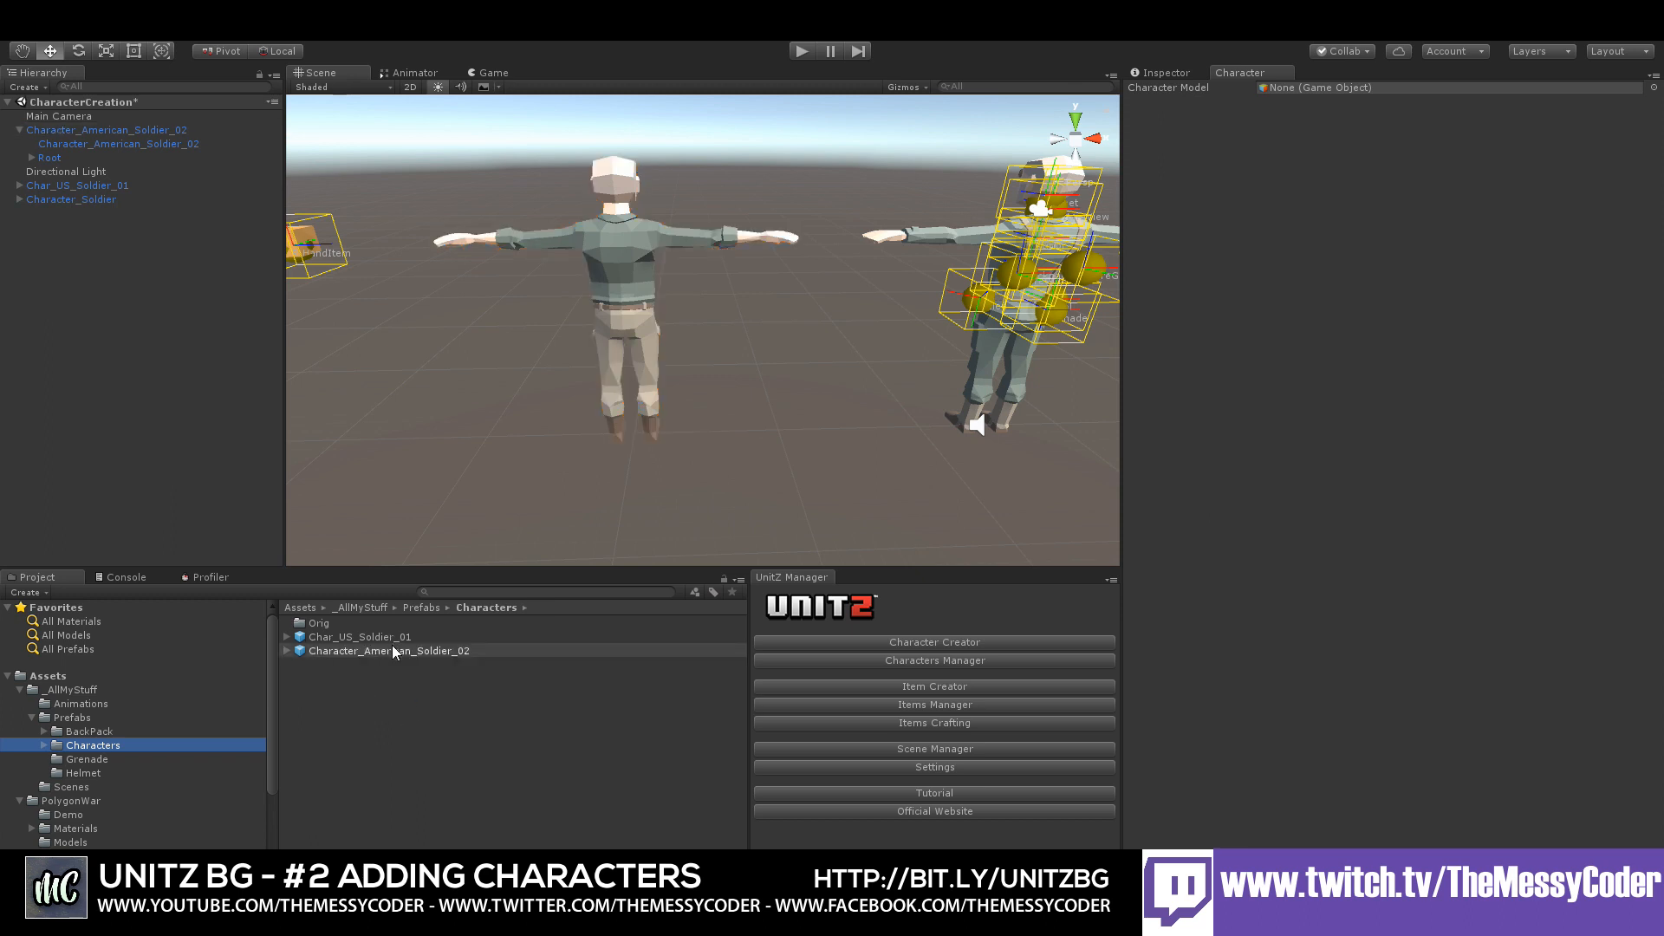
# - Replace the scene's soldier with an instance of the _AllMyStuff Character_American_Soldier_02 prefab and reset its position to 0, 0, 0
pyautogui.click(132, 132)
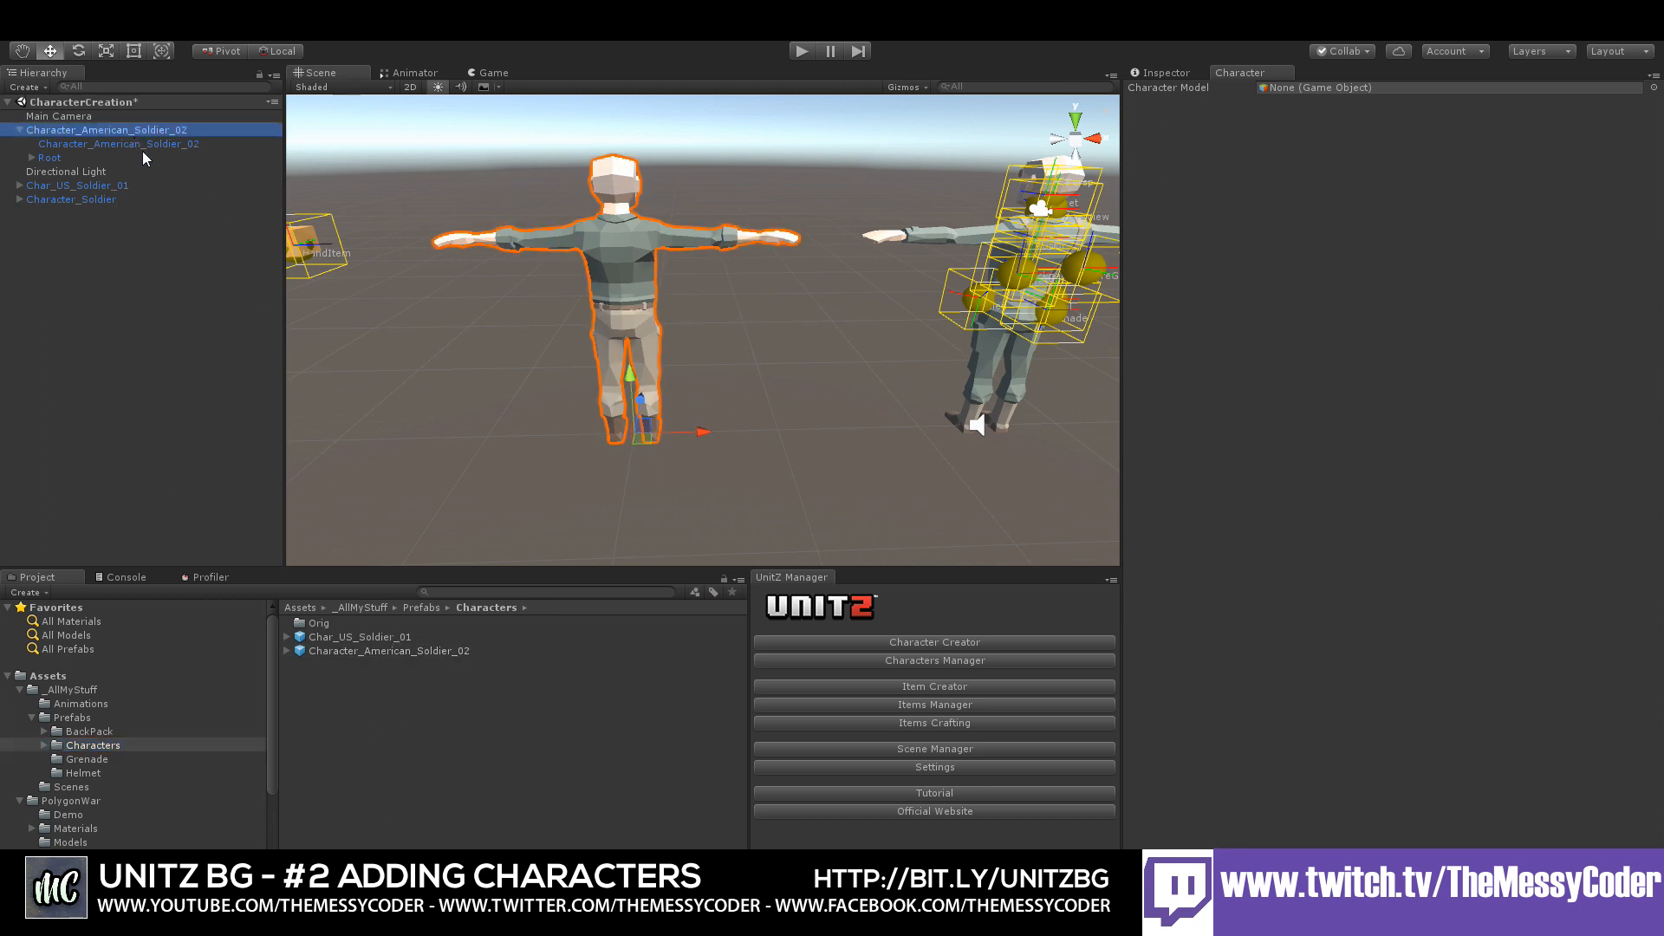
pyautogui.press('Delete')
pyautogui.moveTo(370, 655); pyautogui.dragTo(607, 372)
pyautogui.click(1157, 74)
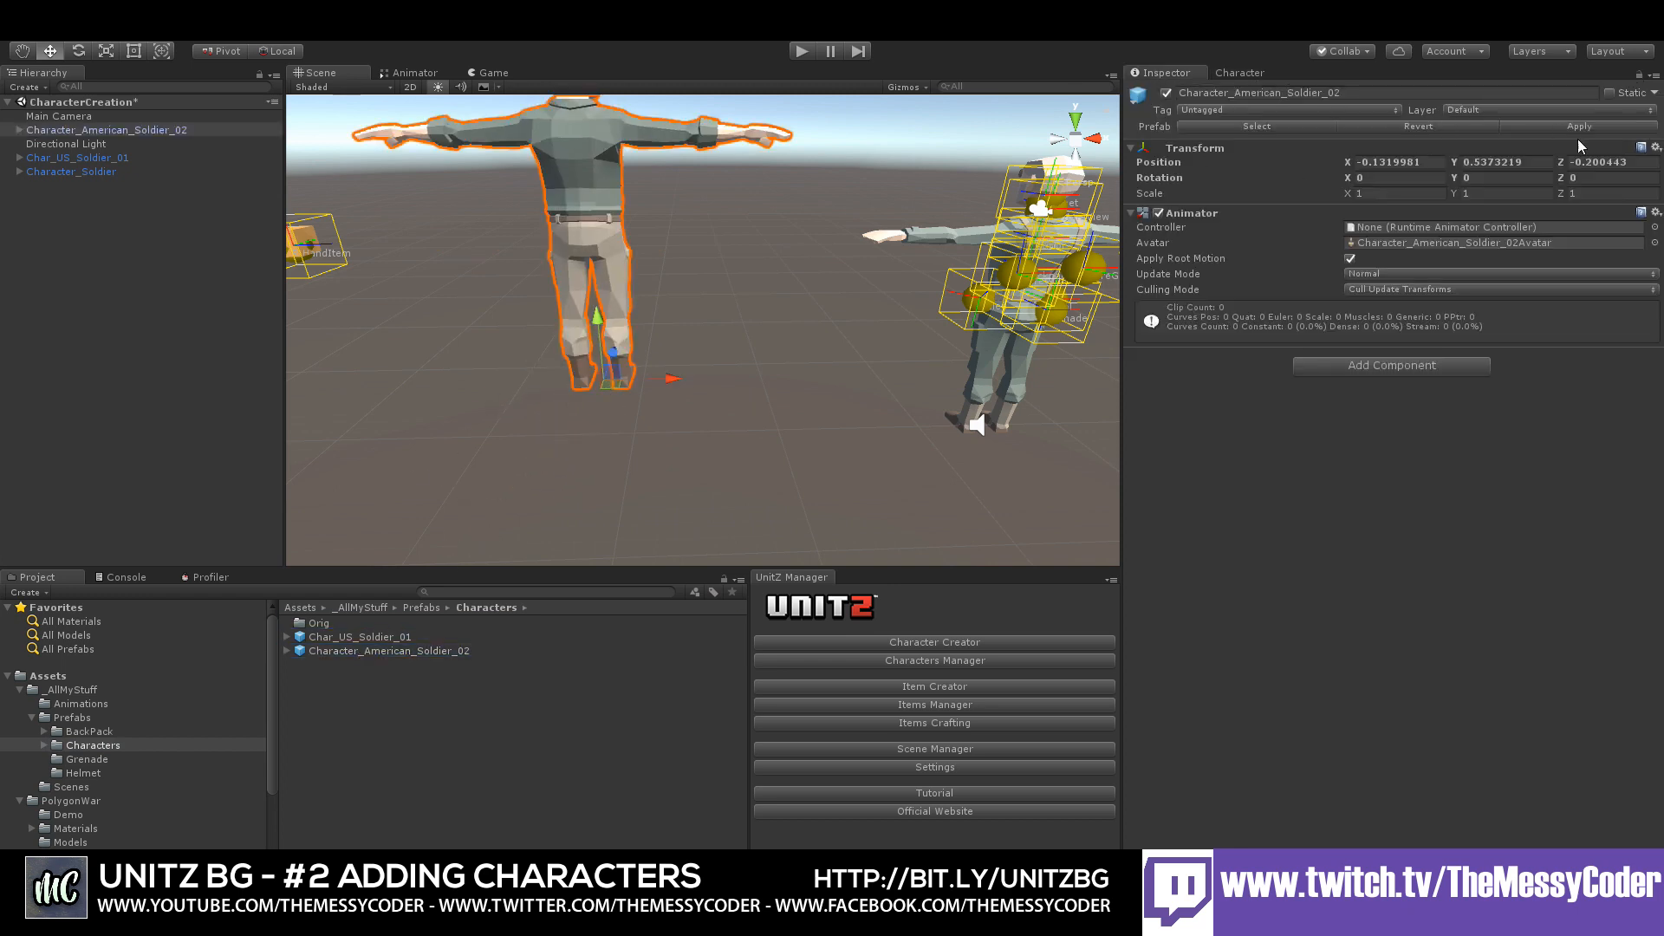
pyautogui.click(1655, 147)
pyautogui.click(1499, 164)
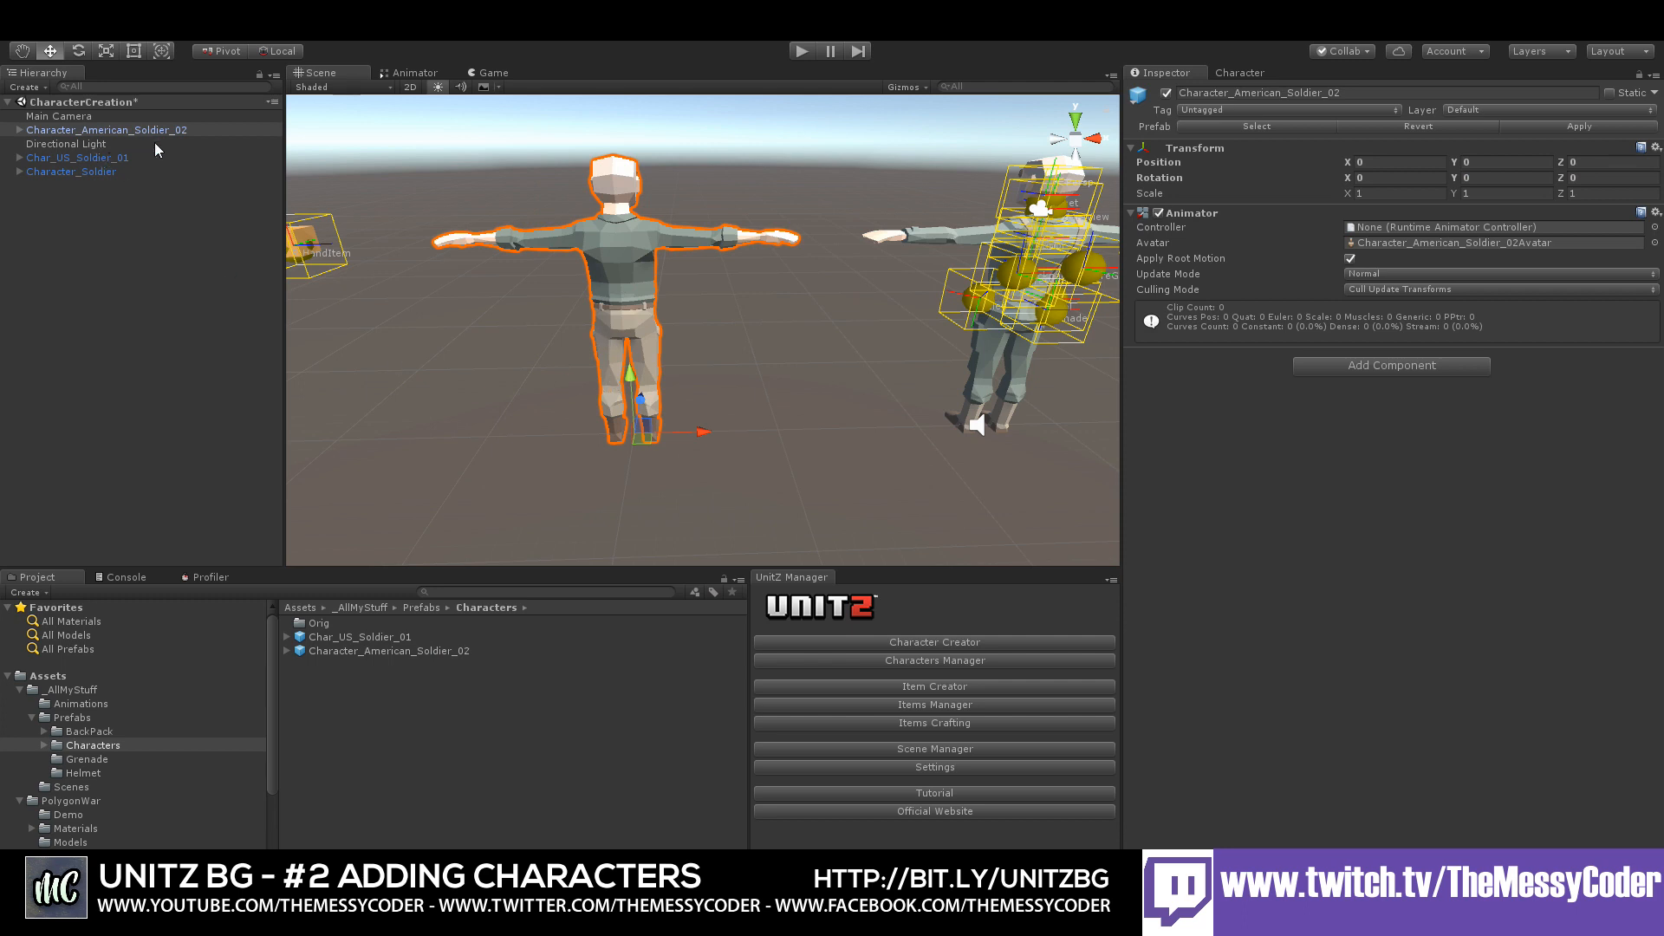
# - Assign the scene's Character_American_Soldier_02 as the Character Model and create a UnitZ player from it
pyautogui.click(1233, 74)
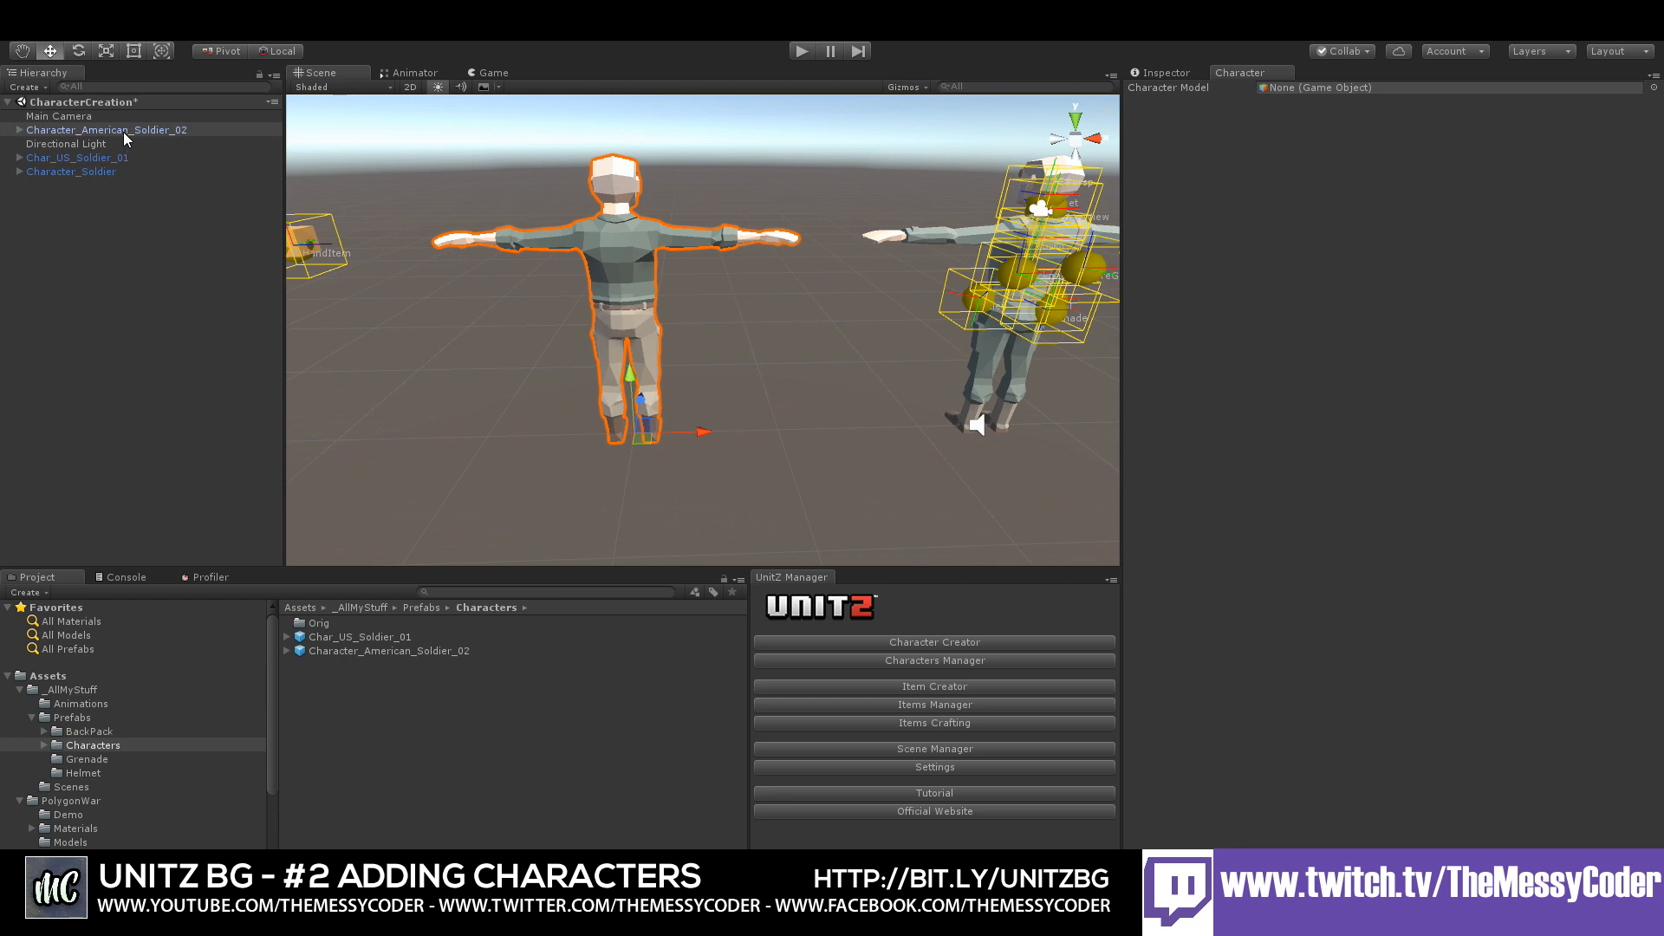
pyautogui.moveTo(126, 131); pyautogui.dragTo(1316, 90)
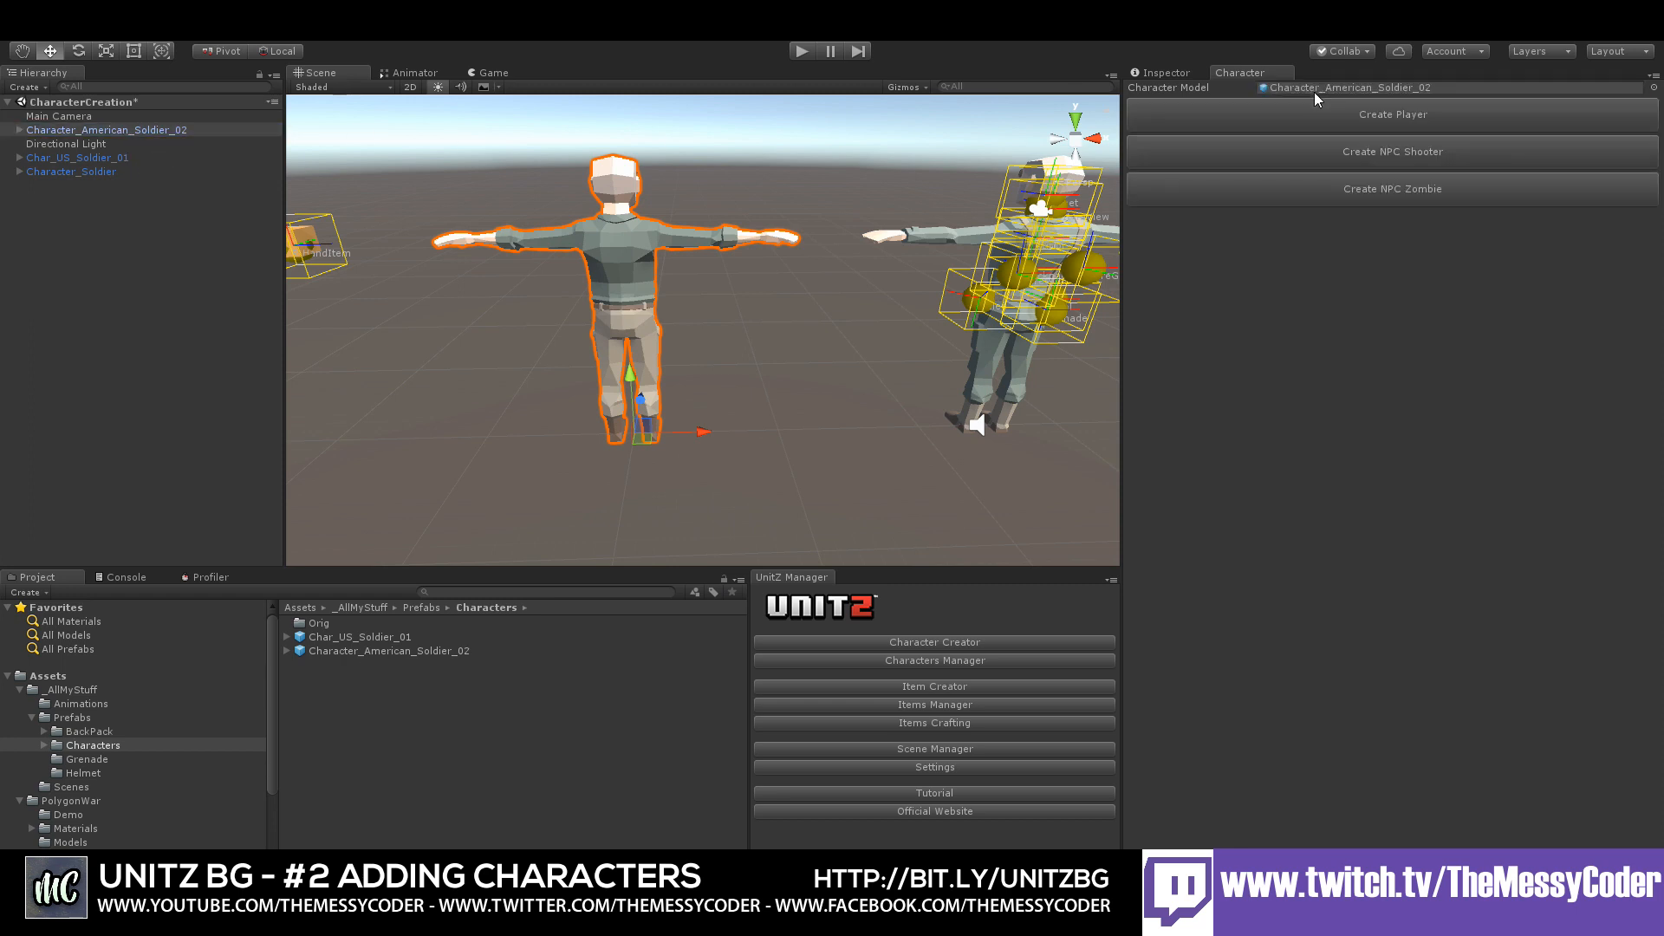
pyautogui.click(1357, 118)
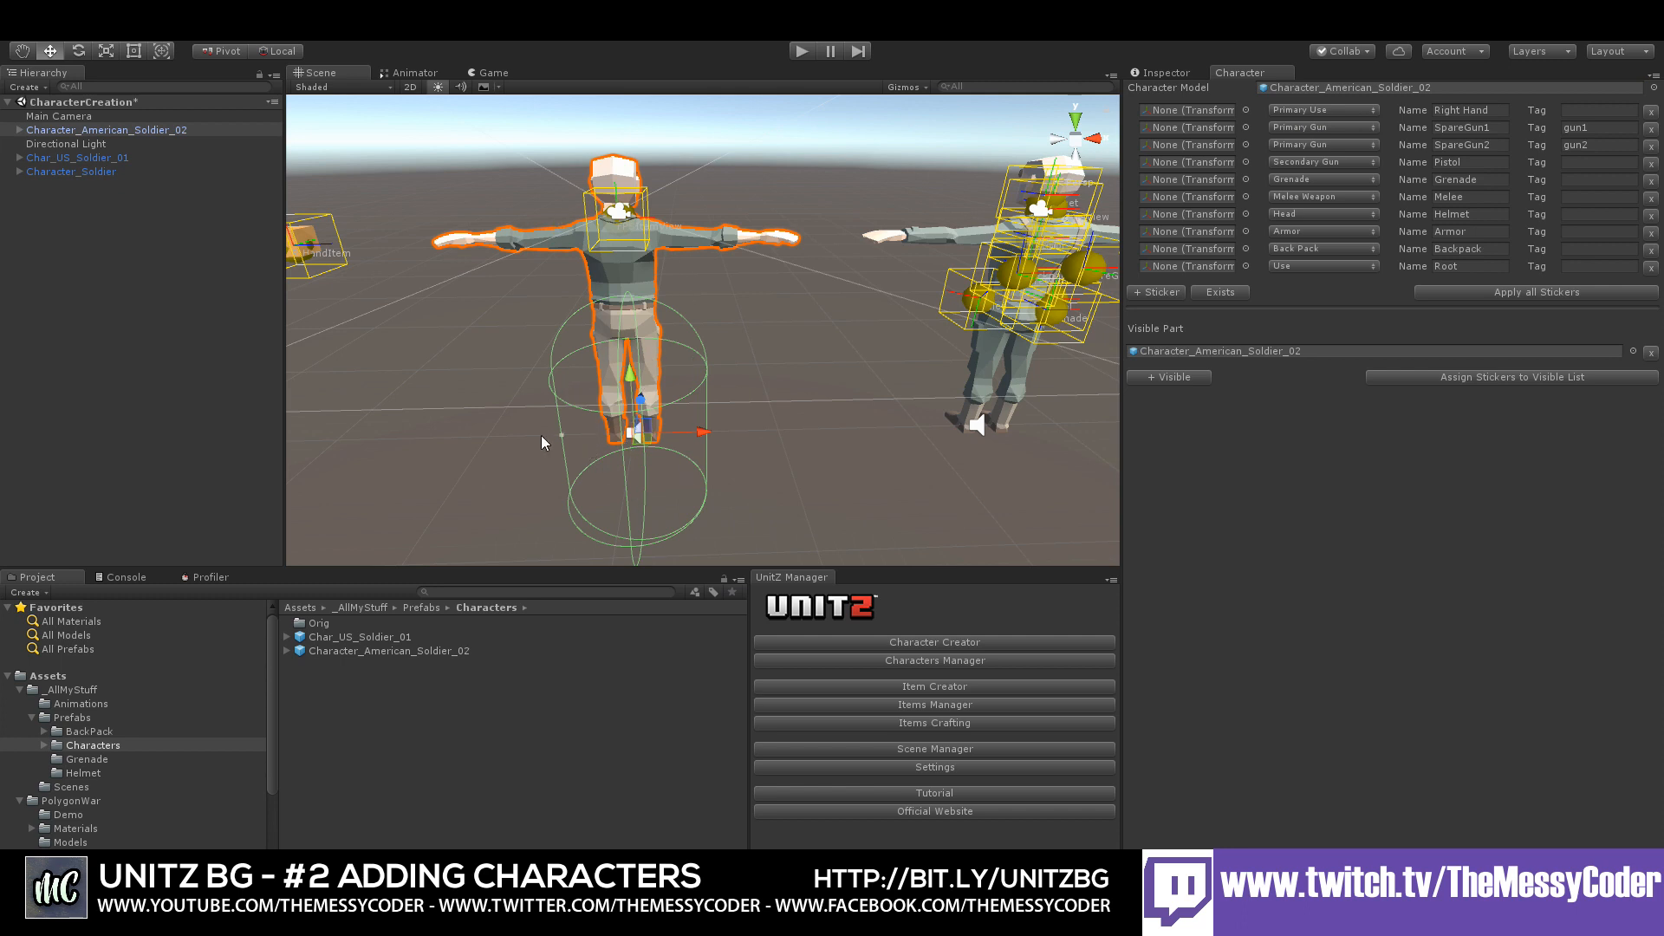
# - Set the soldier's Character Controller center Y to 0.9 and its height to 1.9
pyautogui.click(1169, 73)
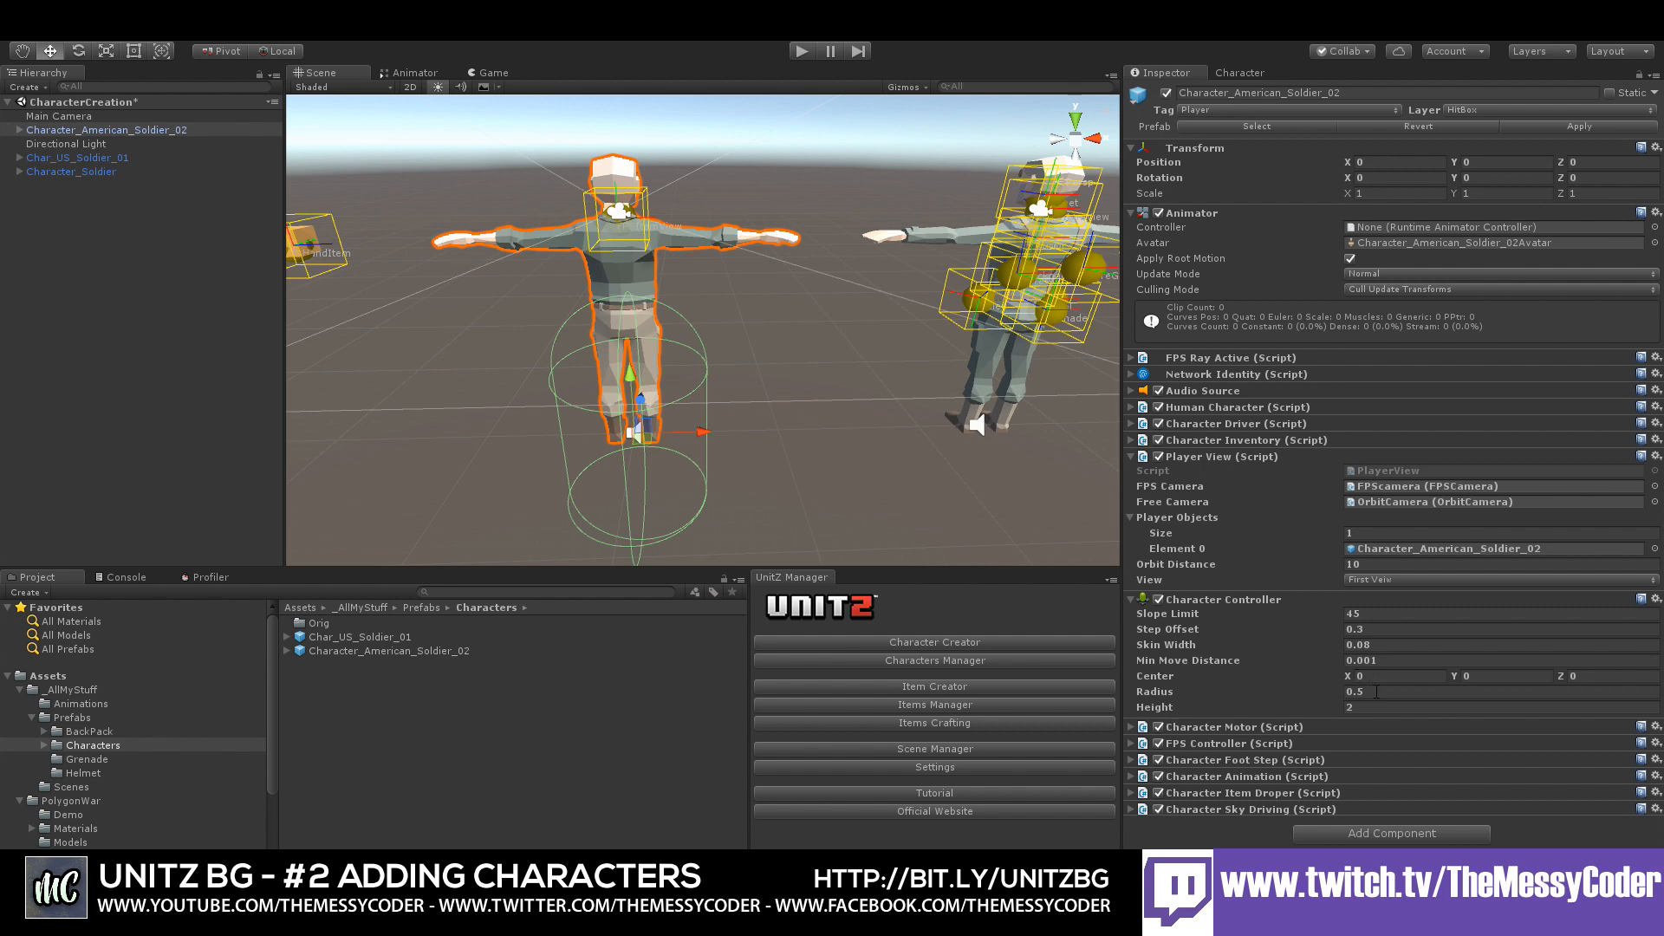
pyautogui.click(1482, 677)
pyautogui.write('0.9')
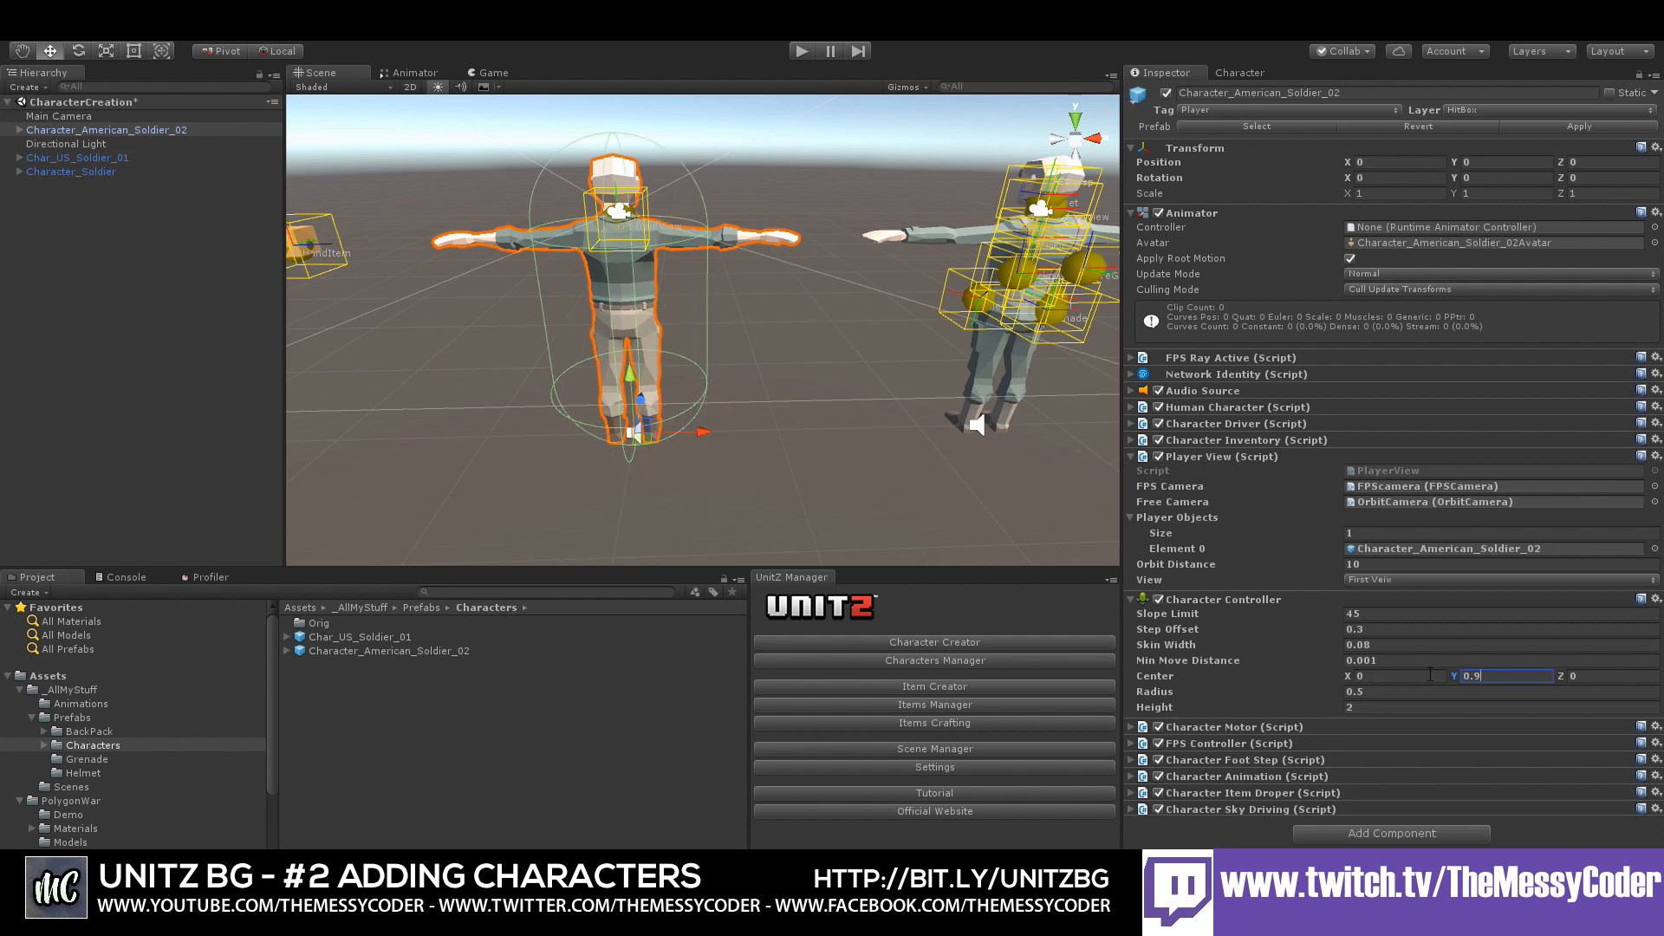
pyautogui.click(1419, 707)
pyautogui.write('1')
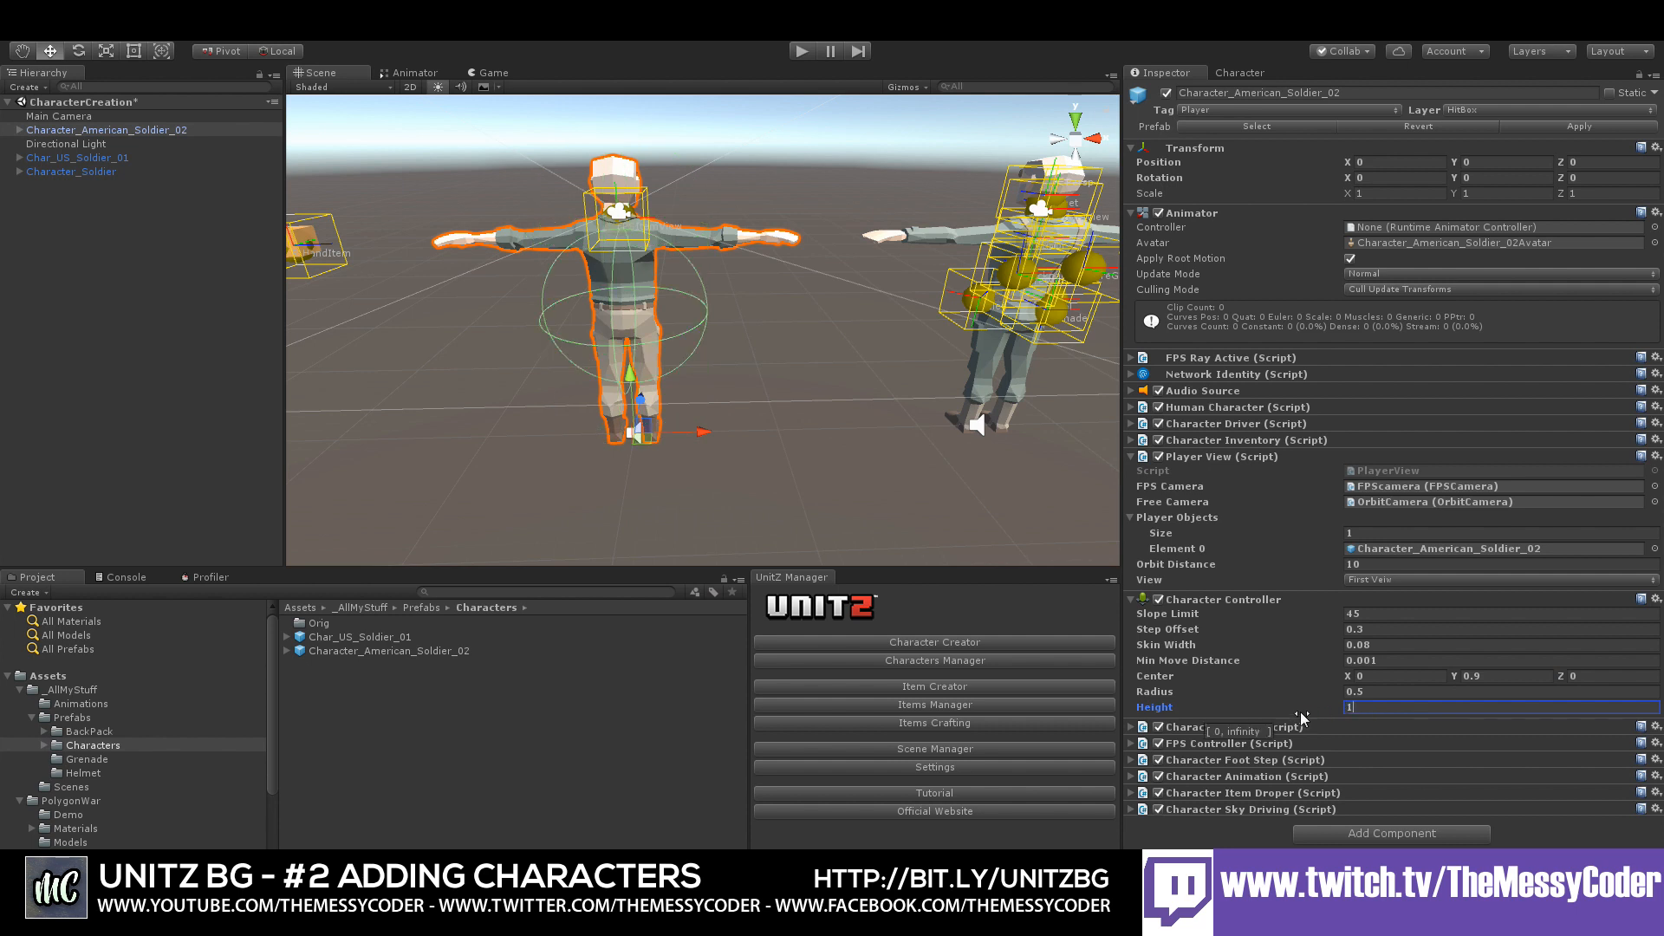
pyautogui.write('.5')
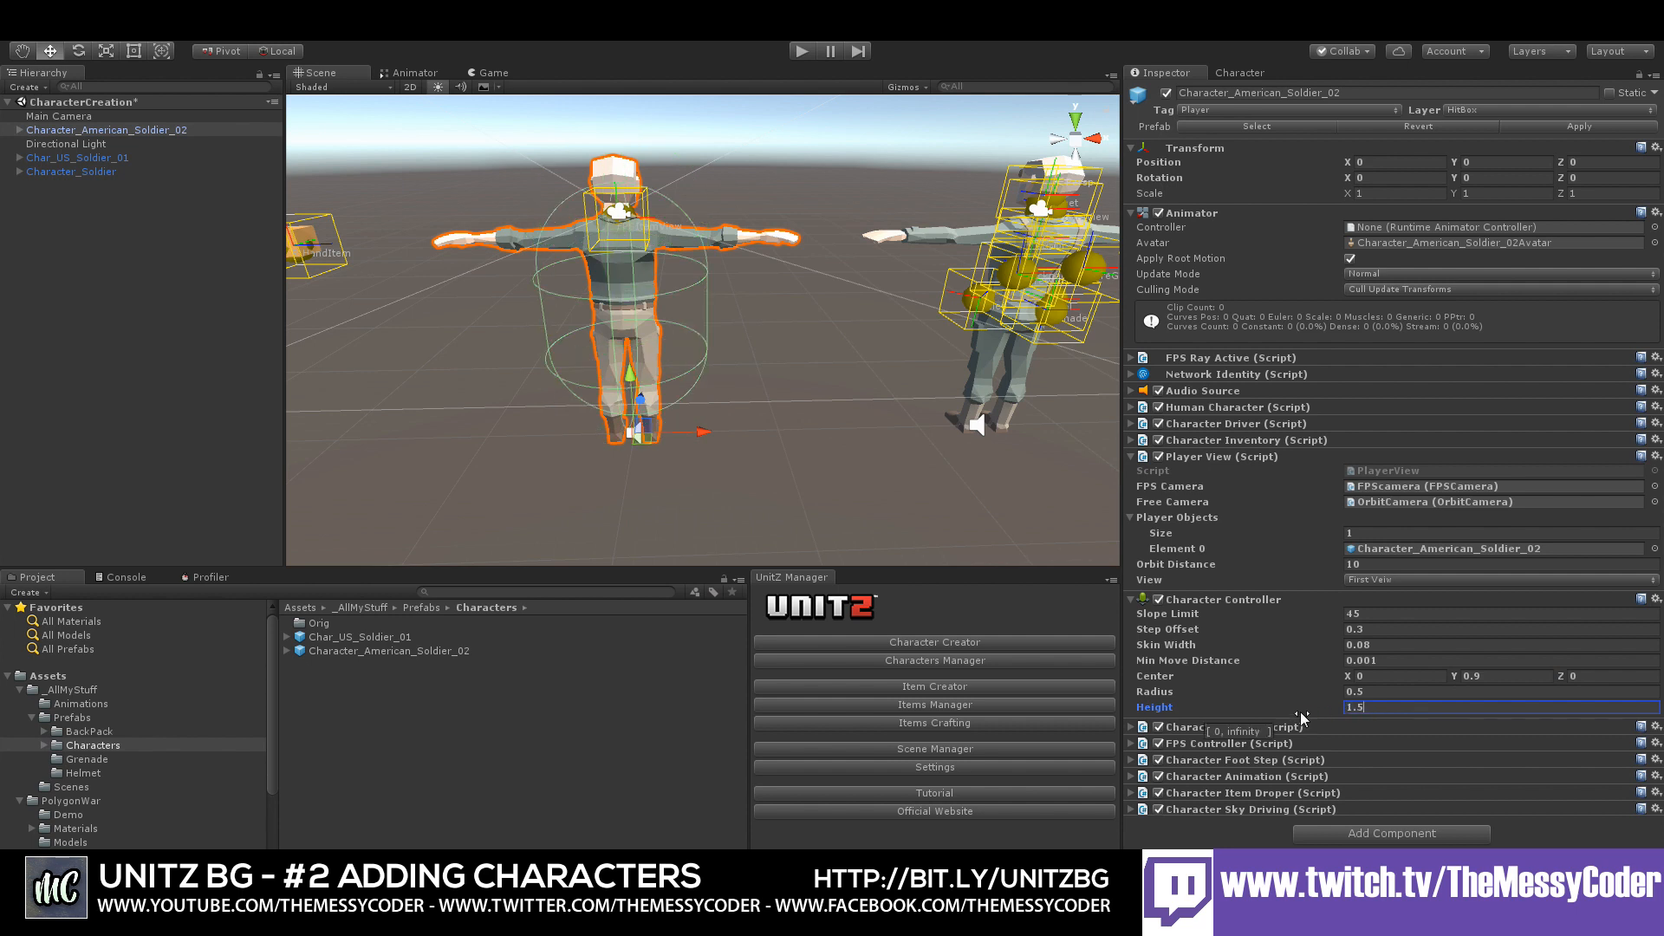
pyautogui.press('BackSpace')
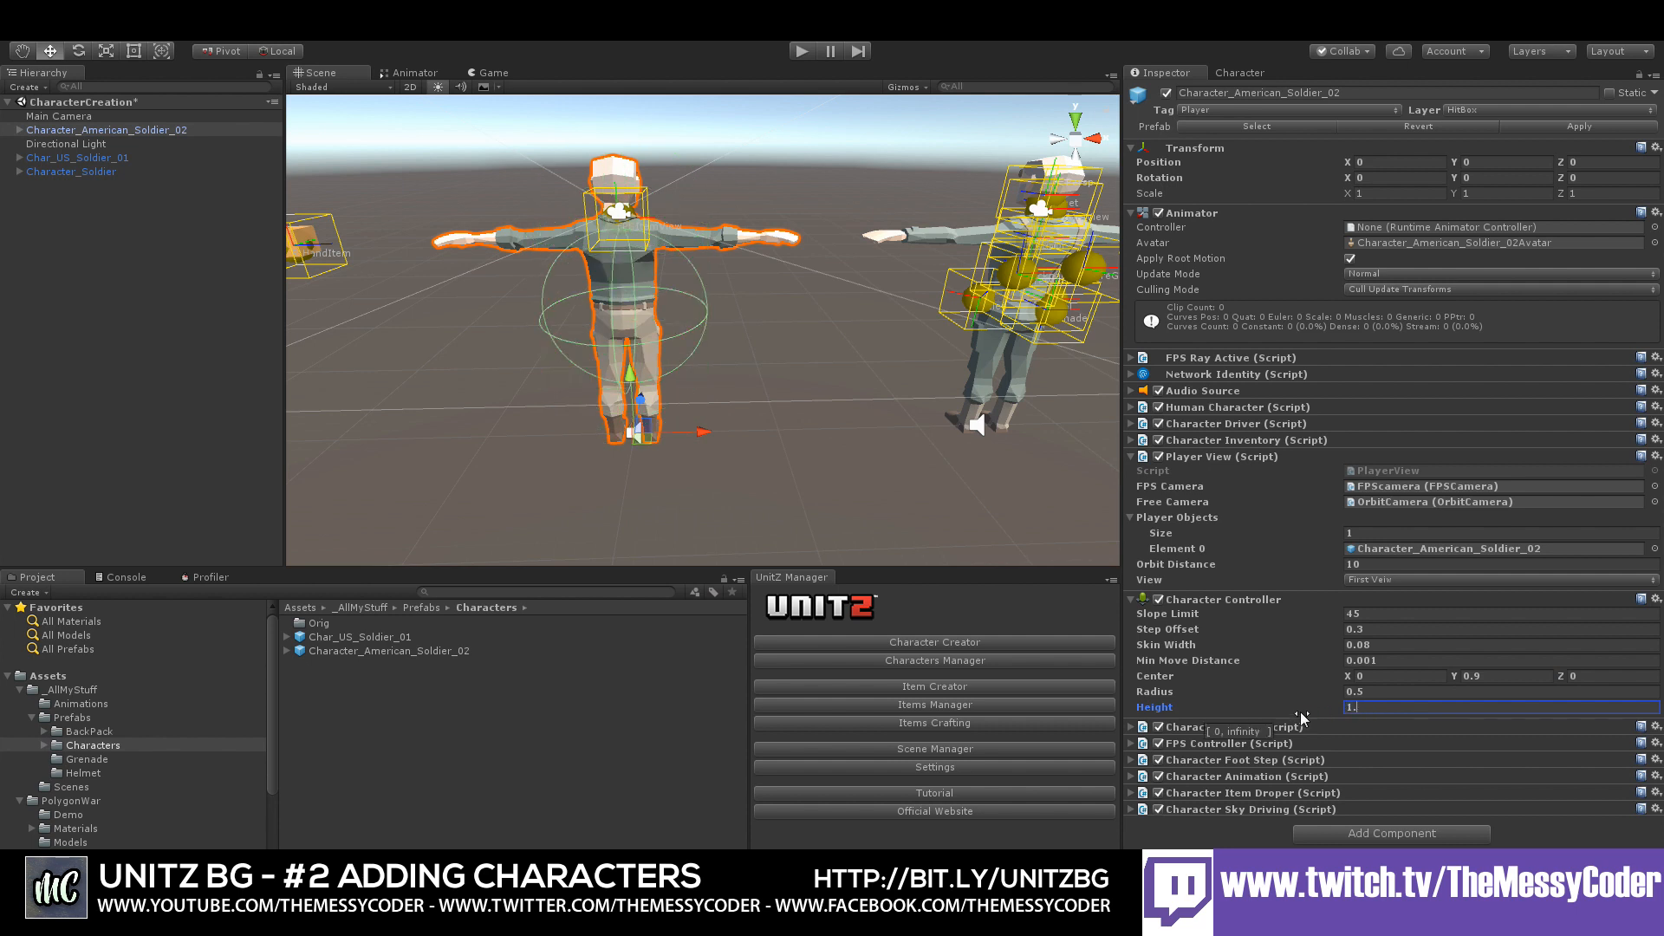
pyautogui.write('9')
pyautogui.press('BackSpace')
pyautogui.write('8')
pyautogui.press('BackSpace')
pyautogui.write('9')
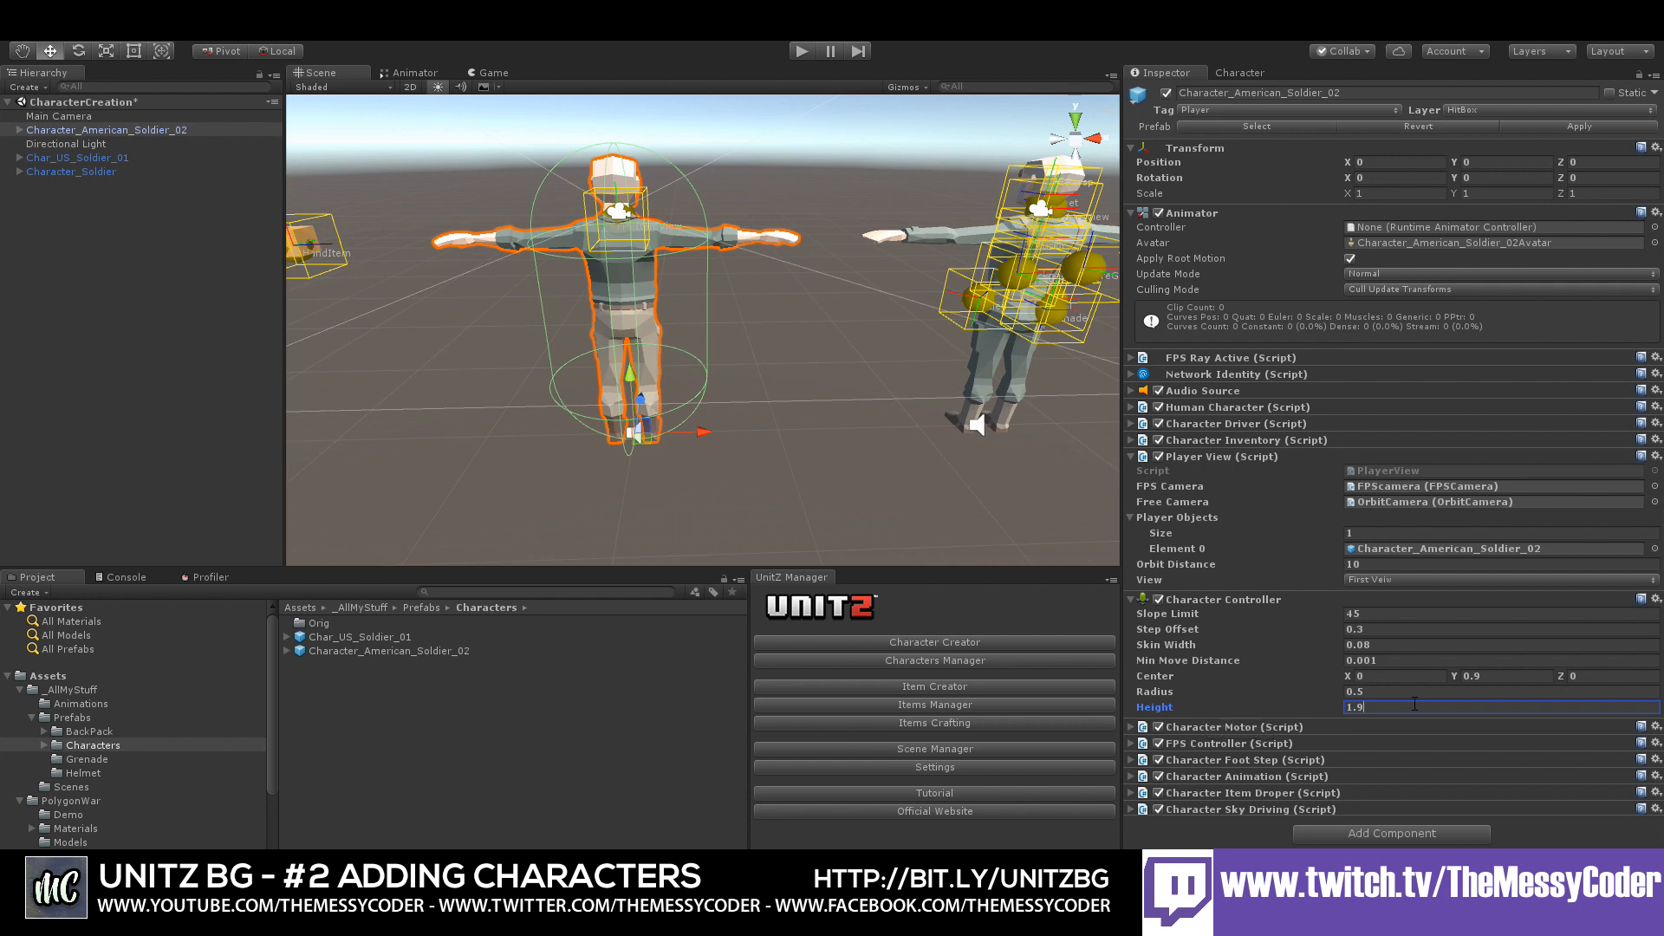
# - Set the Character Controller radius to 0.25 and check the capsule's fit around the soldier
pyautogui.click(1381, 691)
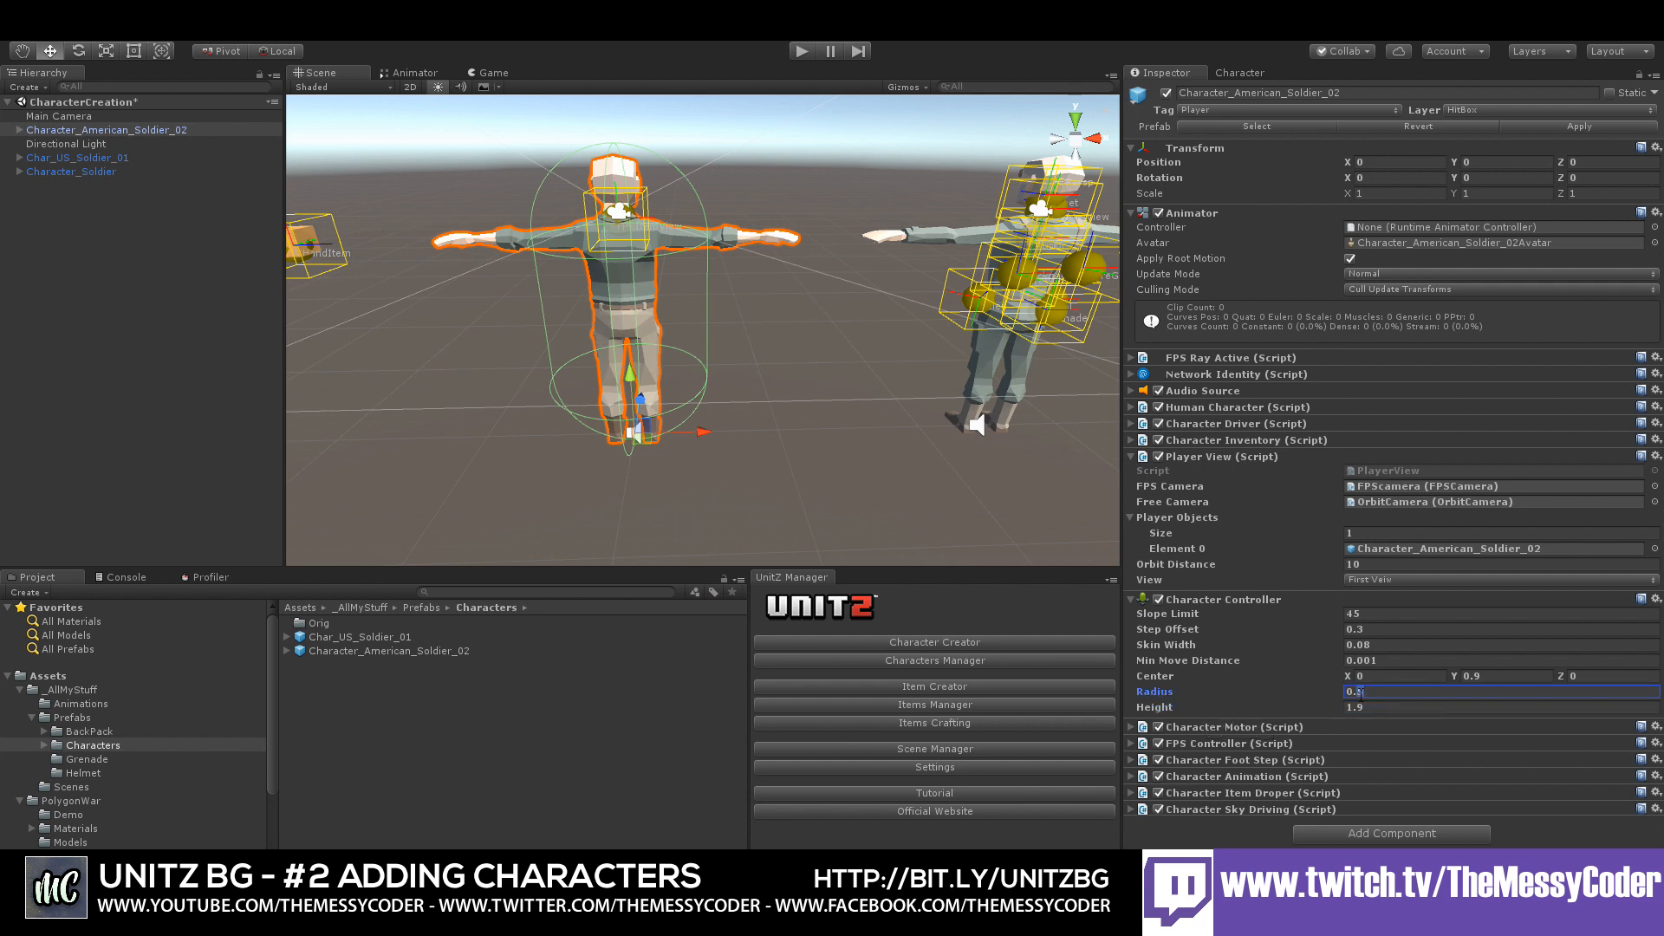
pyautogui.press('BackSpace')
pyautogui.write('3')
pyautogui.press('BackSpace')
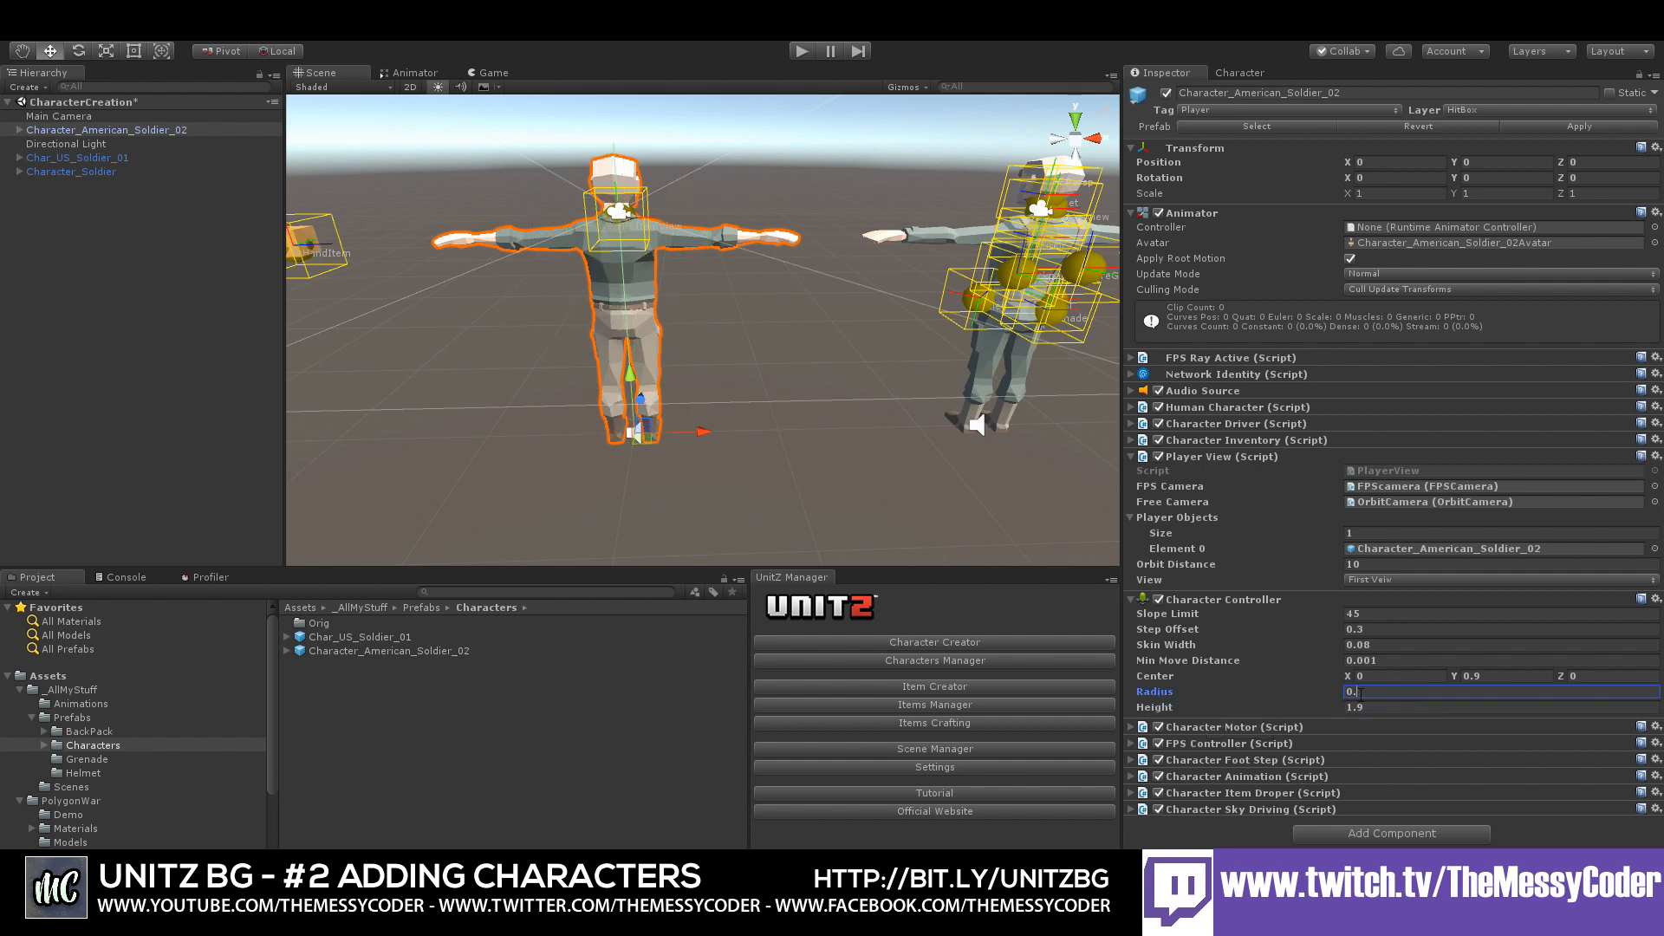
pyautogui.write('25')
pyautogui.moveTo(643, 540); pyautogui.dragTo(579, 481, button='right')
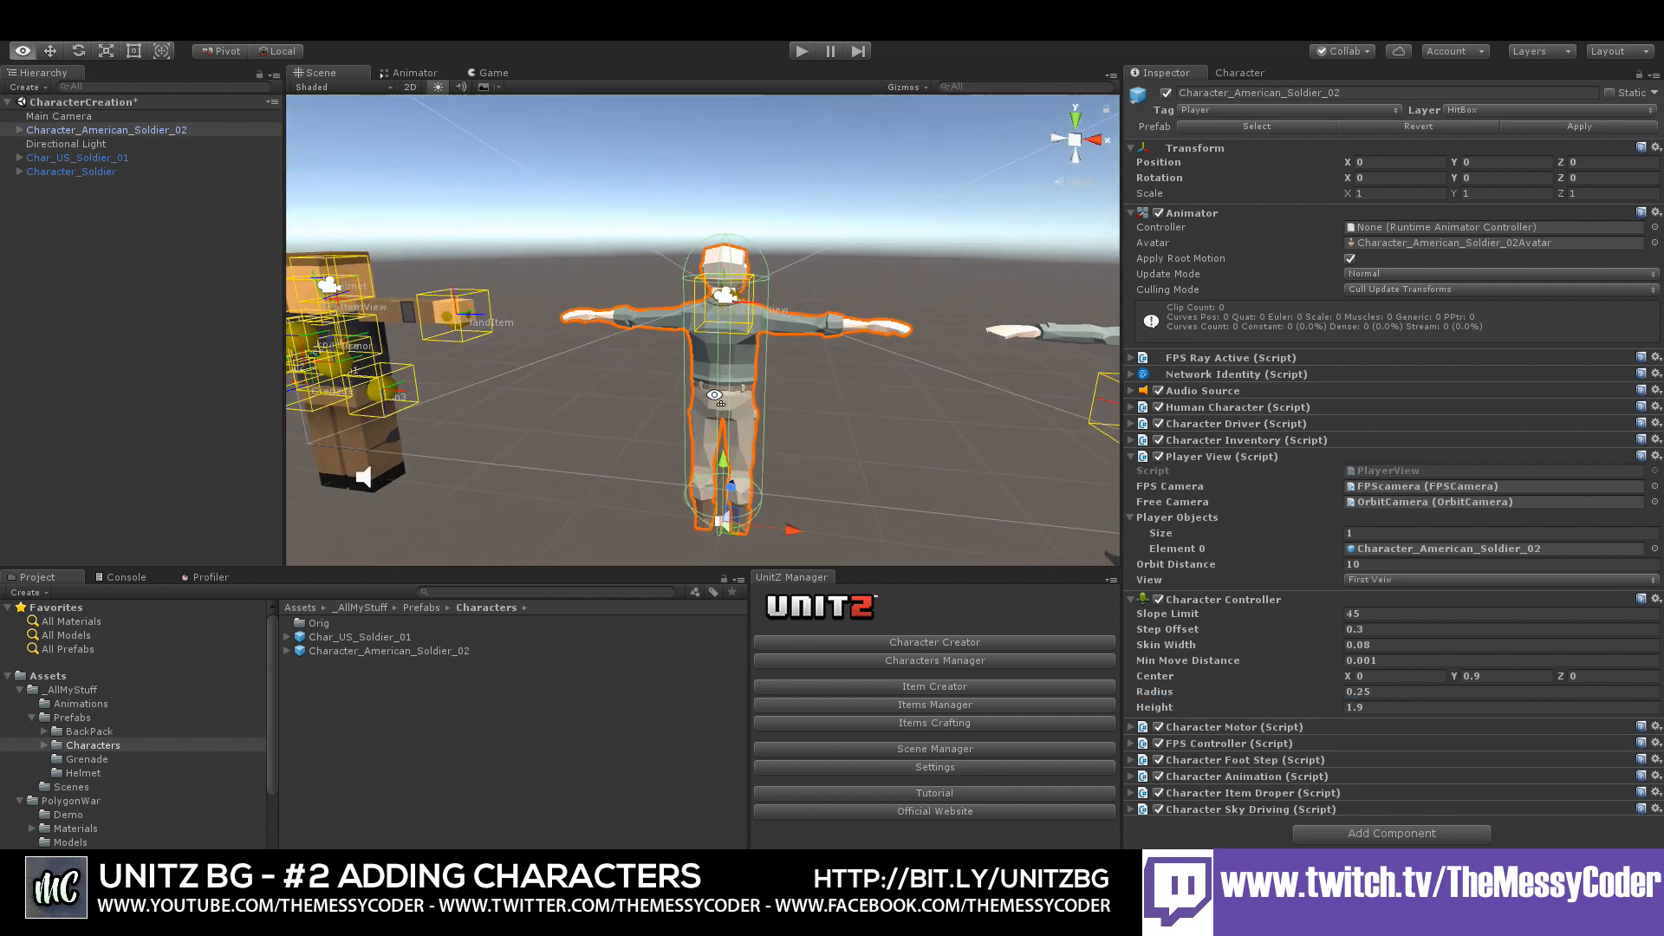
pyautogui.scroll(1, 721, 402)
pyautogui.moveTo(722, 401); pyautogui.dragTo(628, 468, button='middle')
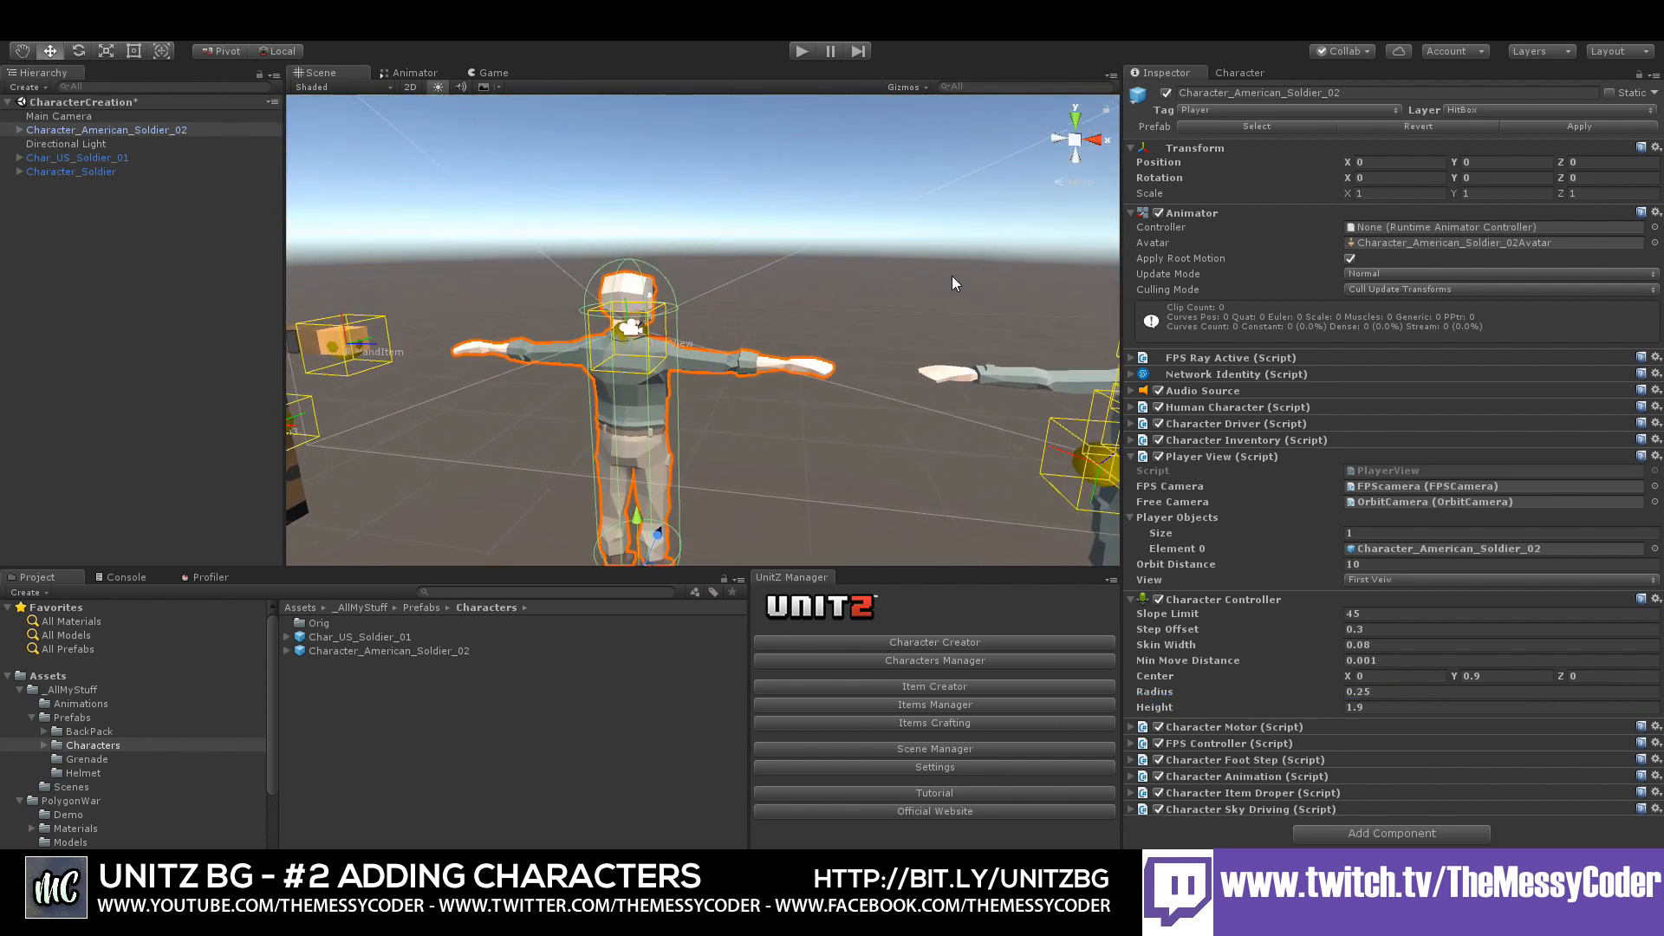
# - Raise the soldier's FPScamera to head height, to a Y position of about 1.676
pyautogui.click(20, 130)
pyautogui.click(31, 158)
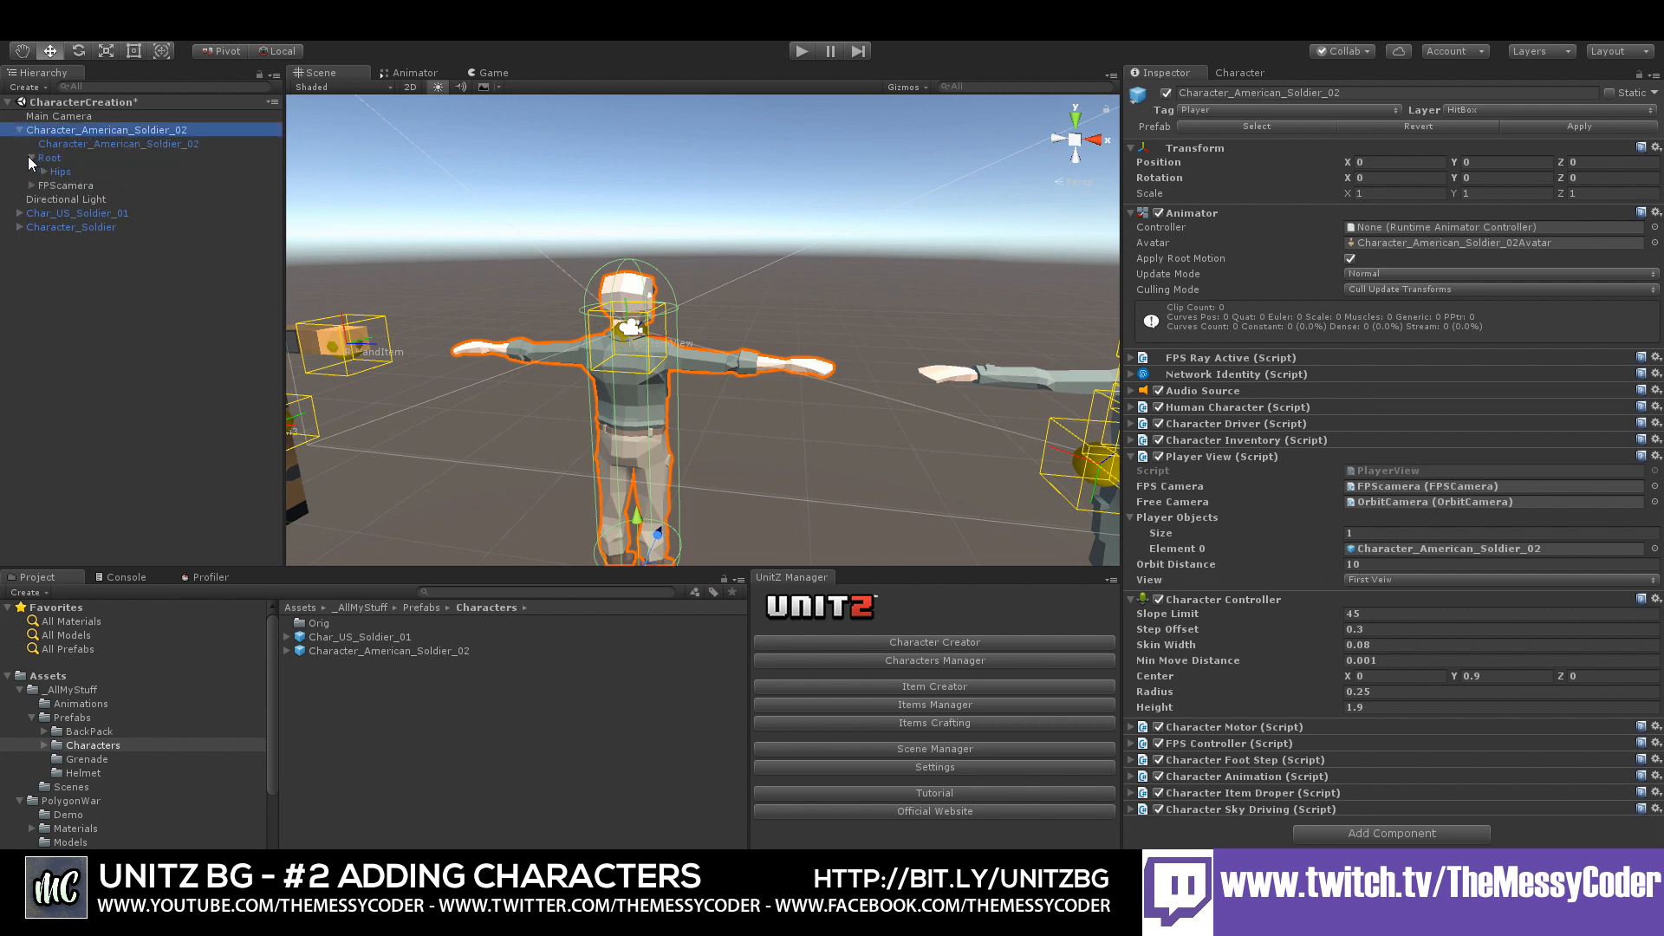
pyautogui.click(31, 157)
pyautogui.click(64, 170)
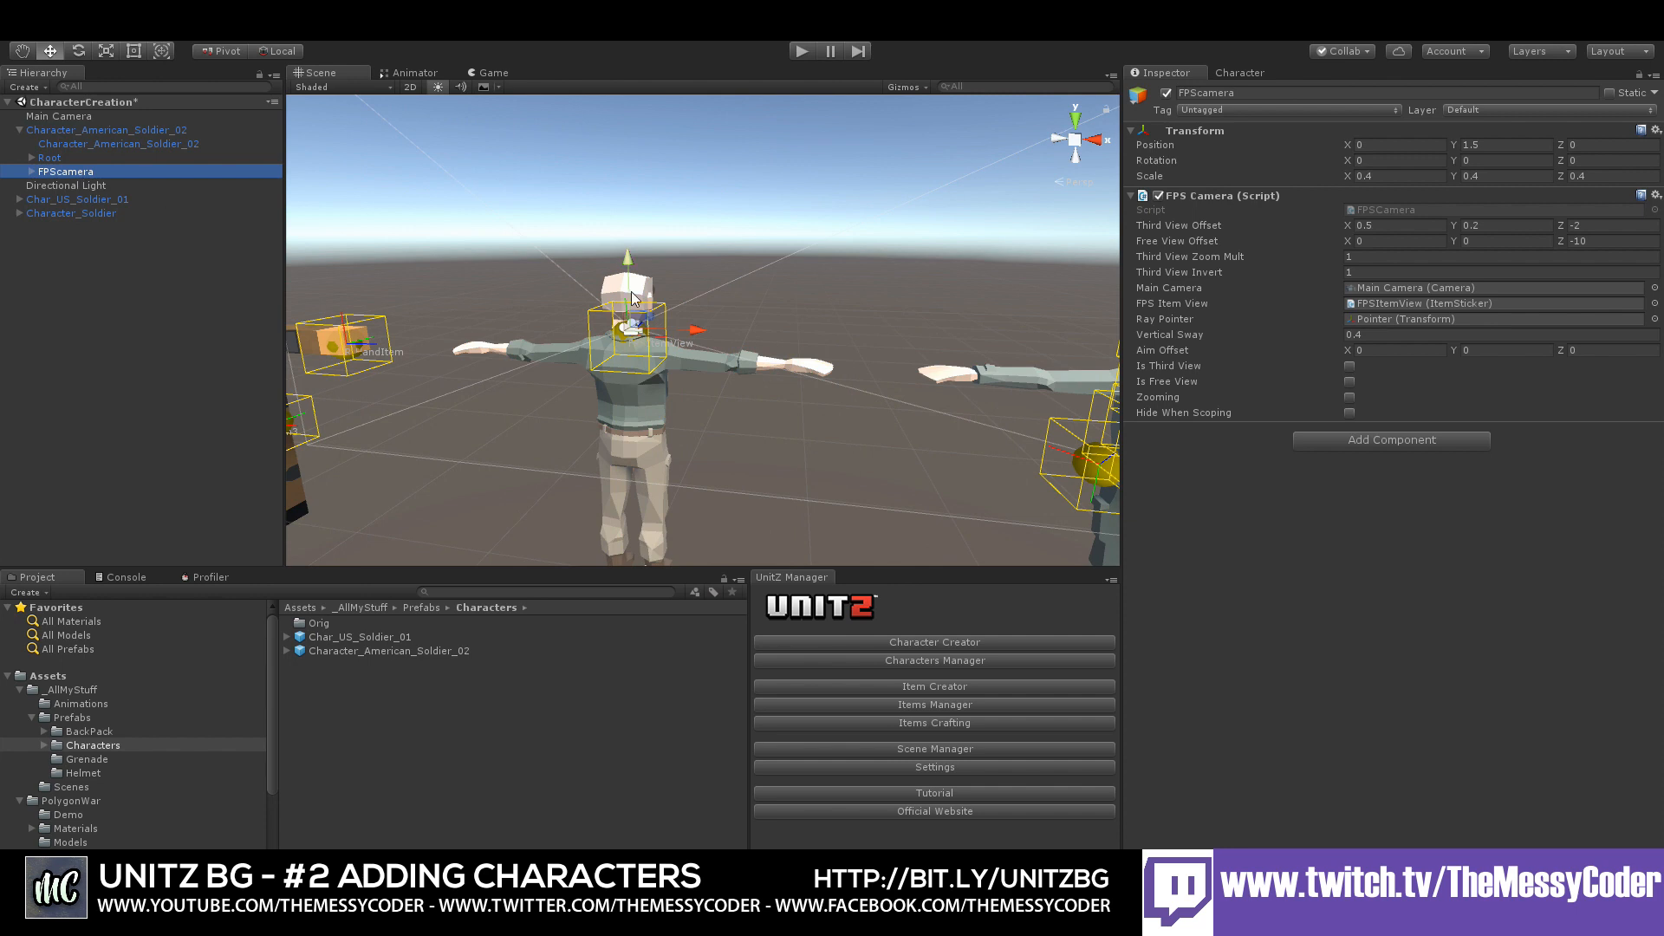
pyautogui.click(627, 263)
pyautogui.moveTo(627, 264); pyautogui.dragTo(627, 232)
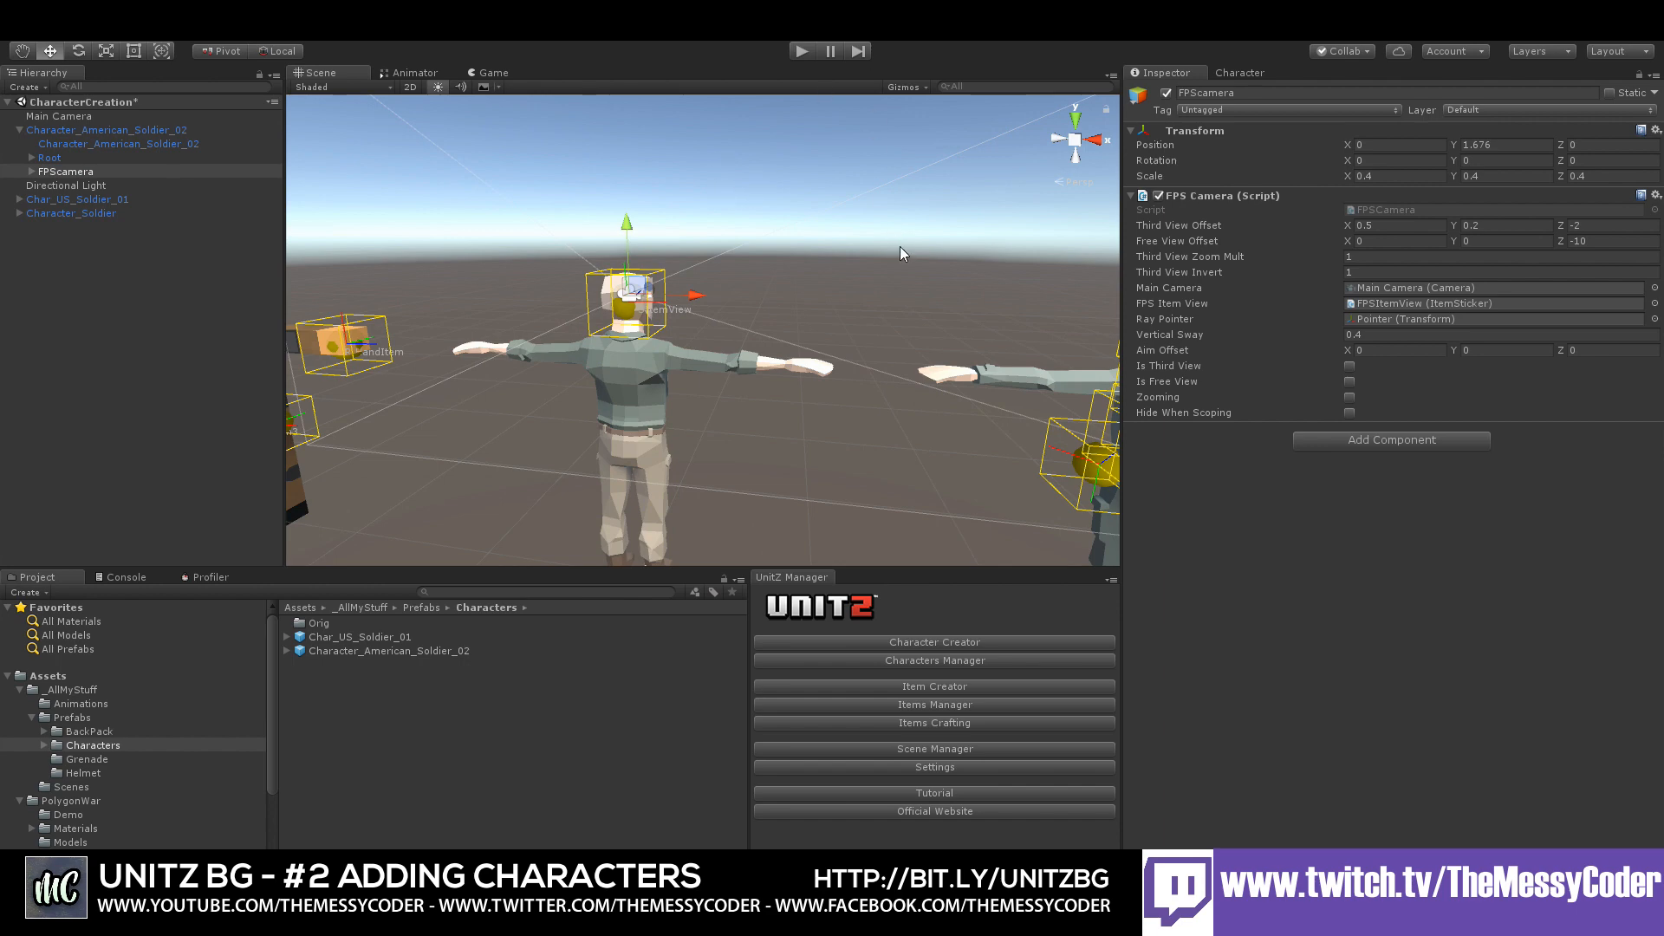
# - Move the FPScamera forward inside the soldier's head to a Z position of about 0.05
pyautogui.scroll(-4, 901, 253)
pyautogui.moveTo(996, 282); pyautogui.dragTo(875, 334, button='right')
pyautogui.moveTo(881, 336); pyautogui.dragTo(527, 298, button='middle')
pyautogui.scroll(5, 565, 276)
pyautogui.moveTo(682, 305); pyautogui.dragTo(527, 243, button='right')
pyautogui.keyDown('alt'); pyautogui.moveTo(685, 287); pyautogui.dragTo(604, 324); pyautogui.keyUp('alt')
pyautogui.scroll(3, 604, 323)
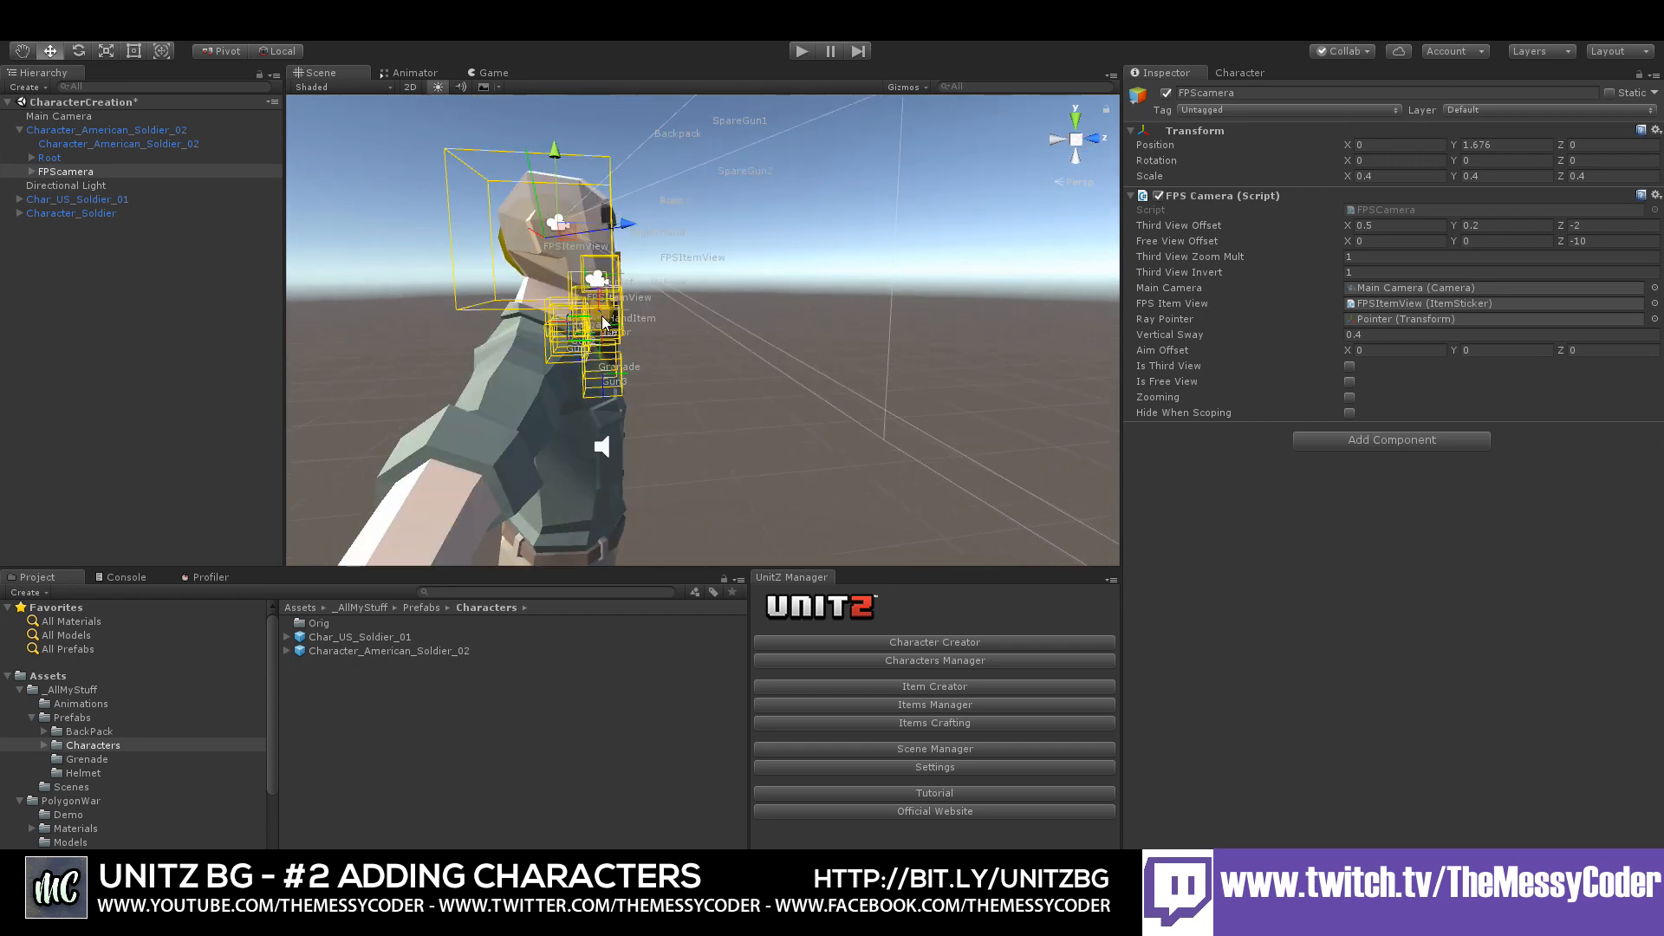
pyautogui.scroll(2, 603, 323)
pyautogui.moveTo(566, 181); pyautogui.dragTo(625, 183)
pyautogui.moveTo(558, 201); pyautogui.dragTo(614, 258, button='right')
pyautogui.moveTo(616, 264); pyautogui.dragTo(700, 362, button='middle')
pyautogui.moveTo(561, 156); pyautogui.dragTo(535, 162)
# - Examine the camera placement on the soldier and the character creator's sticker list, comparing with the neighbouring character
pyautogui.moveTo(712, 208); pyautogui.dragTo(662, 217, button='right')
pyautogui.moveTo(656, 282); pyautogui.dragTo(768, 455, button='middle')
pyautogui.scroll(-4, 672, 314)
pyautogui.moveTo(648, 303); pyautogui.dragTo(865, 361, button='middle')
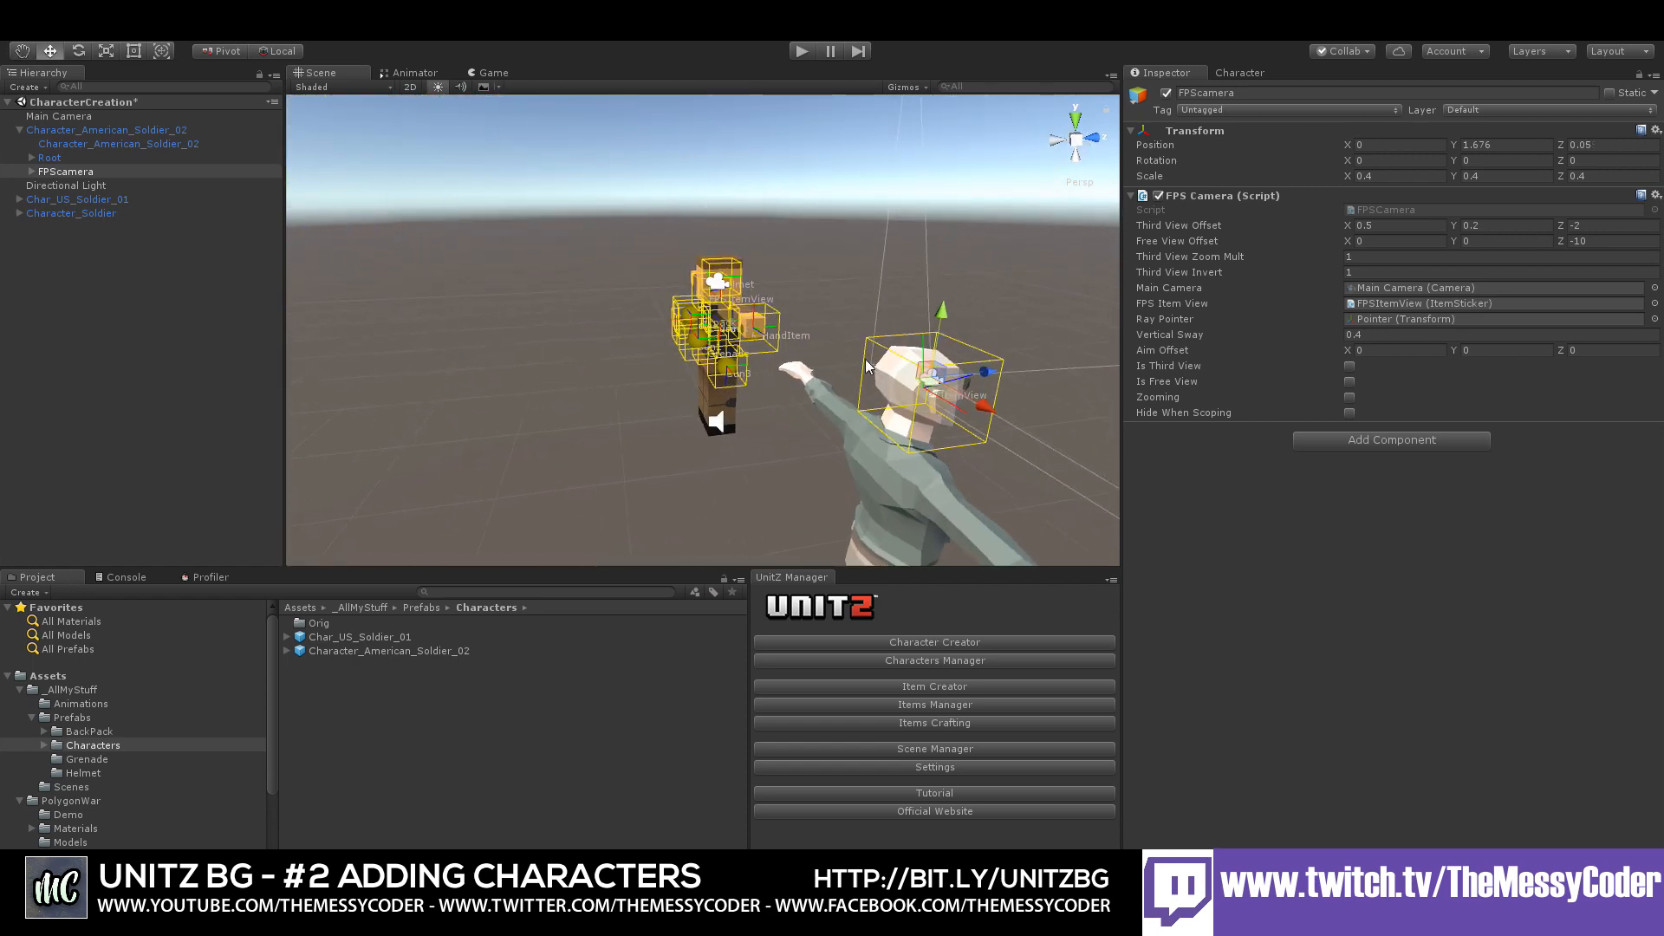
pyautogui.moveTo(639, 305); pyautogui.dragTo(876, 309, button='right')
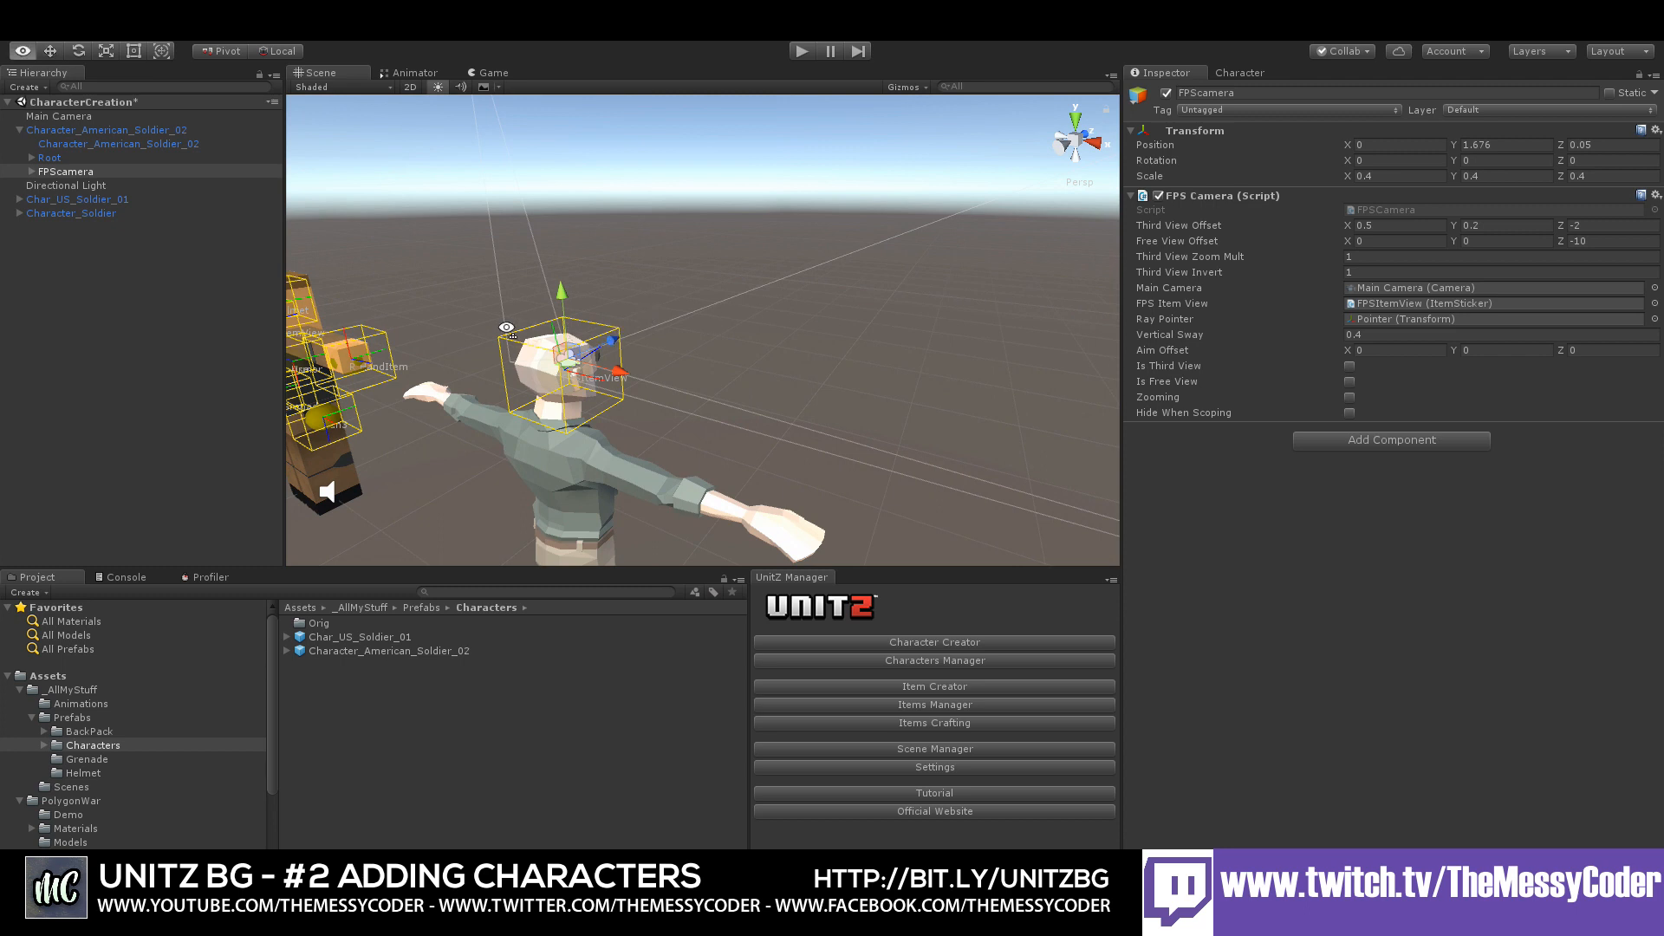
pyautogui.moveTo(504, 330); pyautogui.dragTo(561, 375, button='right')
pyautogui.moveTo(560, 375); pyautogui.dragTo(907, 260, button='middle')
pyautogui.moveTo(773, 375); pyautogui.dragTo(749, 318, button='middle')
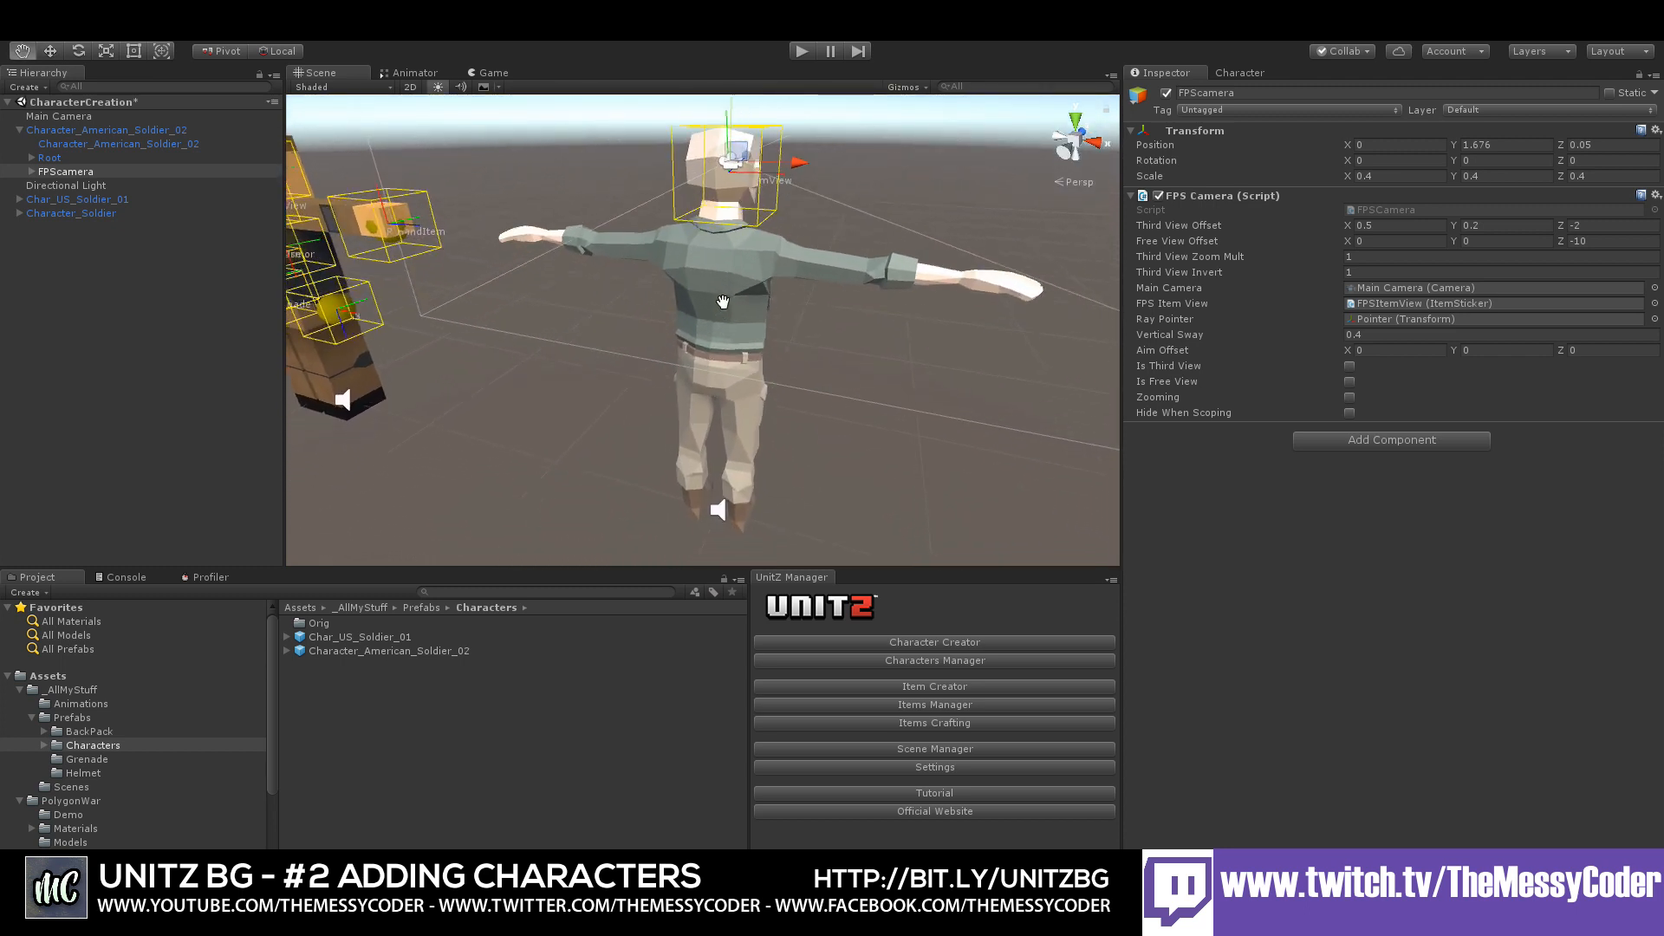
pyautogui.scroll(3, 929, 281)
pyautogui.moveTo(1005, 287); pyautogui.dragTo(929, 281, button='middle')
pyautogui.click(1237, 71)
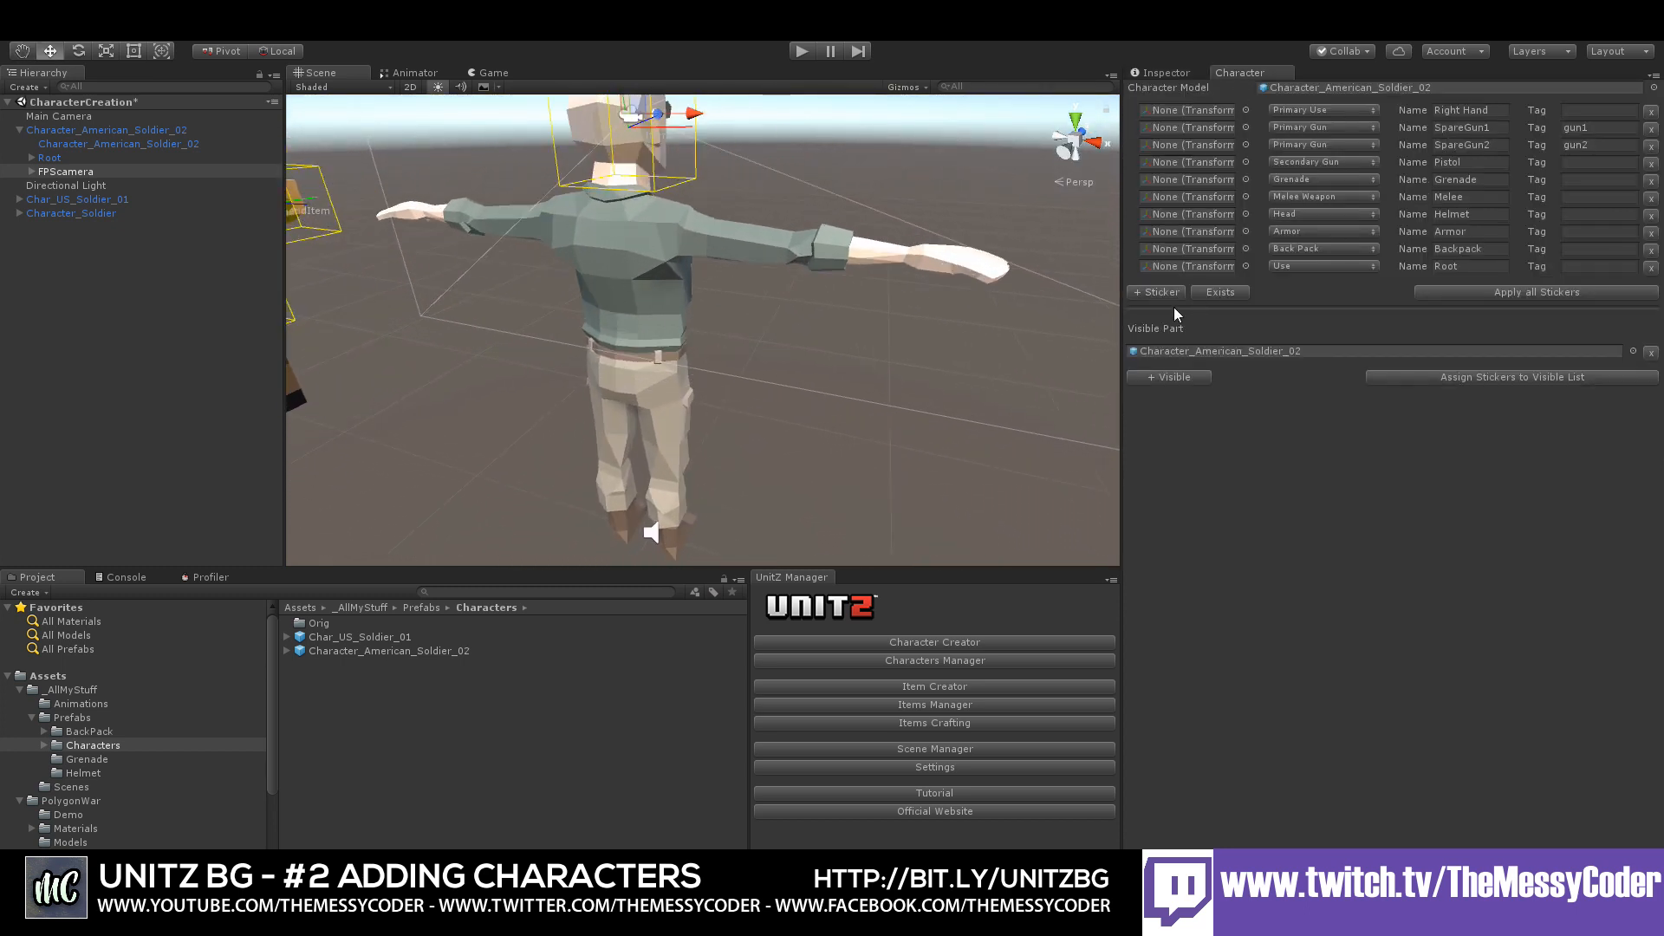
pyautogui.moveTo(883, 269); pyautogui.dragTo(696, 224, button='right')
pyautogui.moveTo(695, 223); pyautogui.dragTo(604, 206, button='middle')
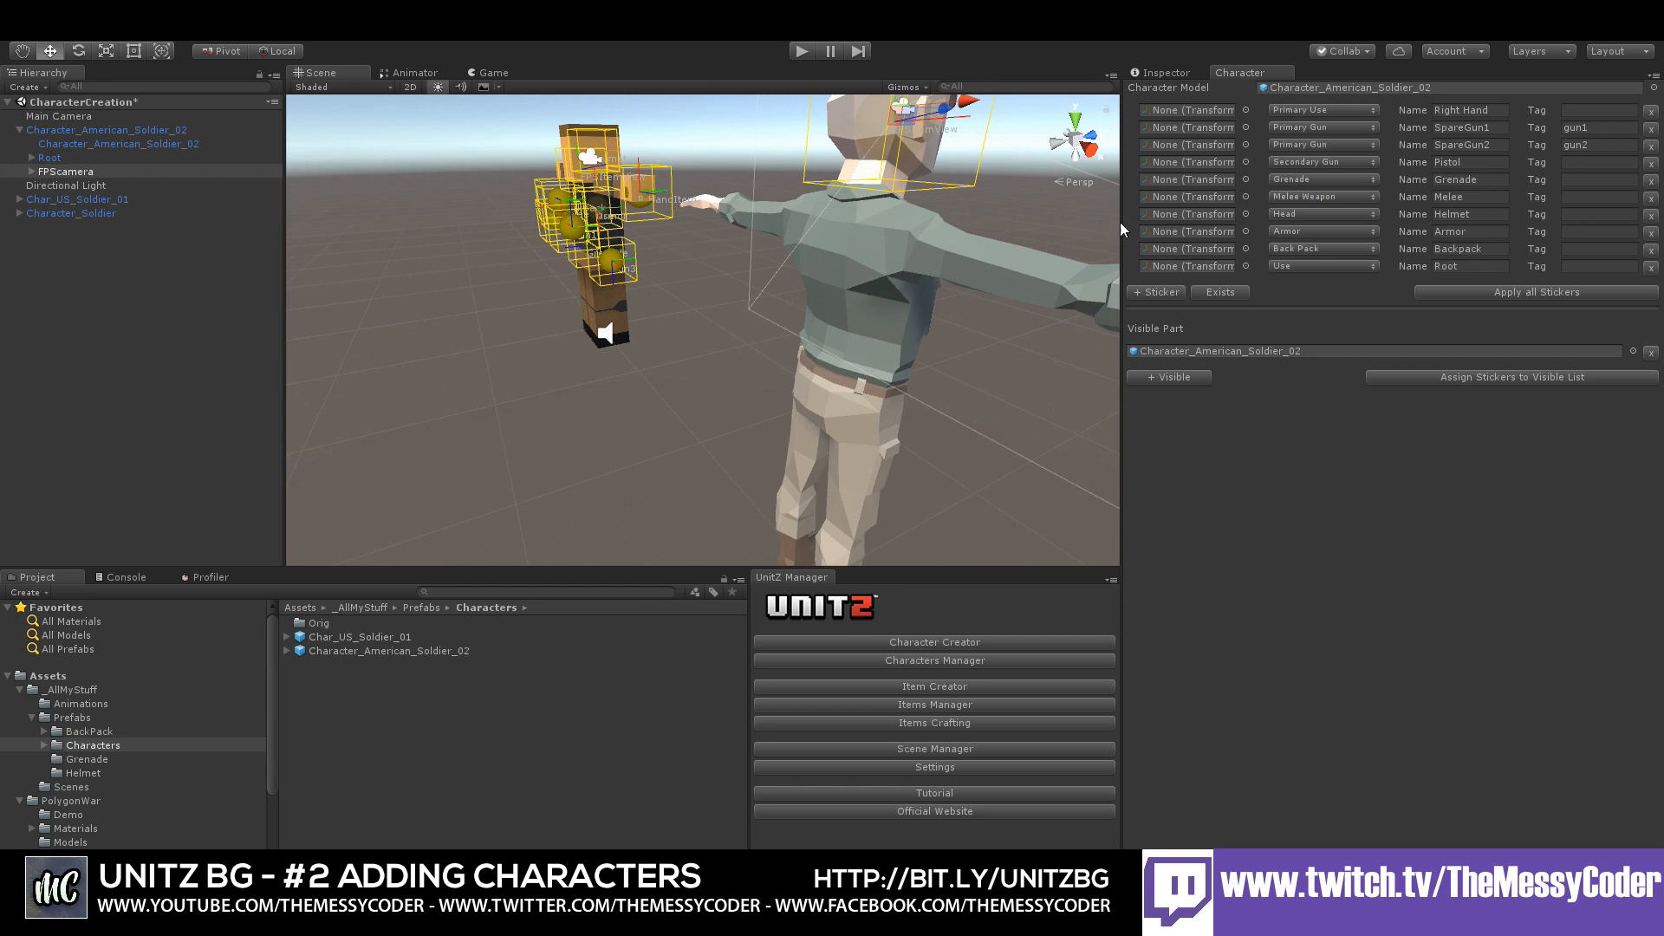
pyautogui.moveTo(856, 237); pyautogui.dragTo(936, 213, button='right')
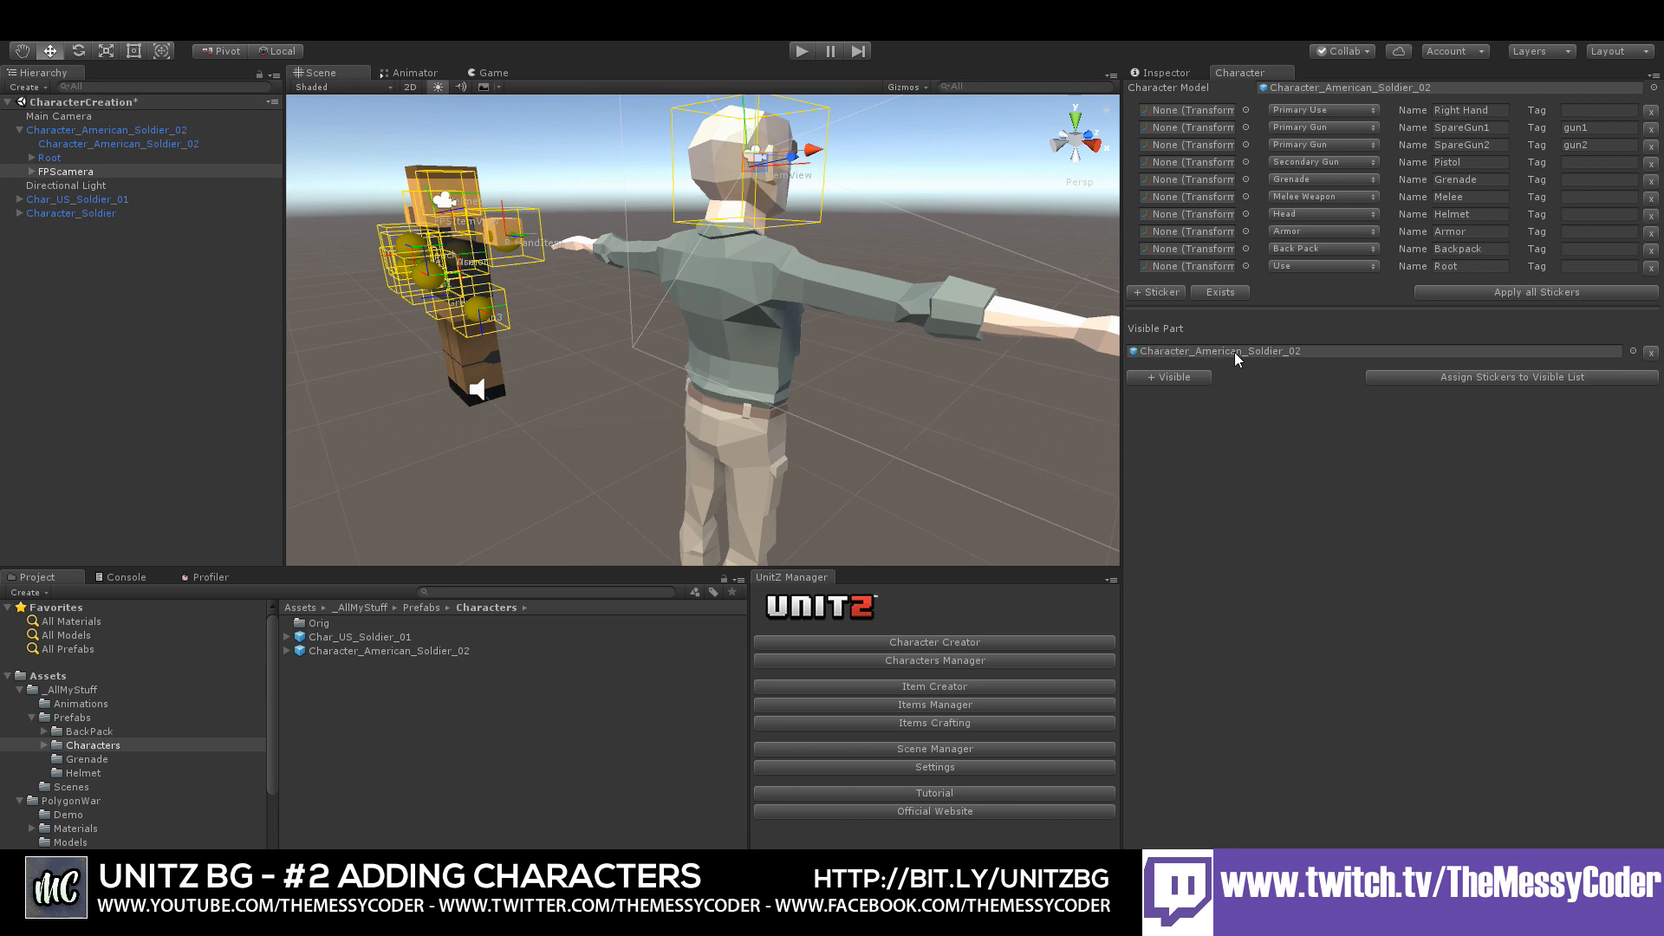
pyautogui.moveTo(832, 257); pyautogui.dragTo(846, 286, button='right')
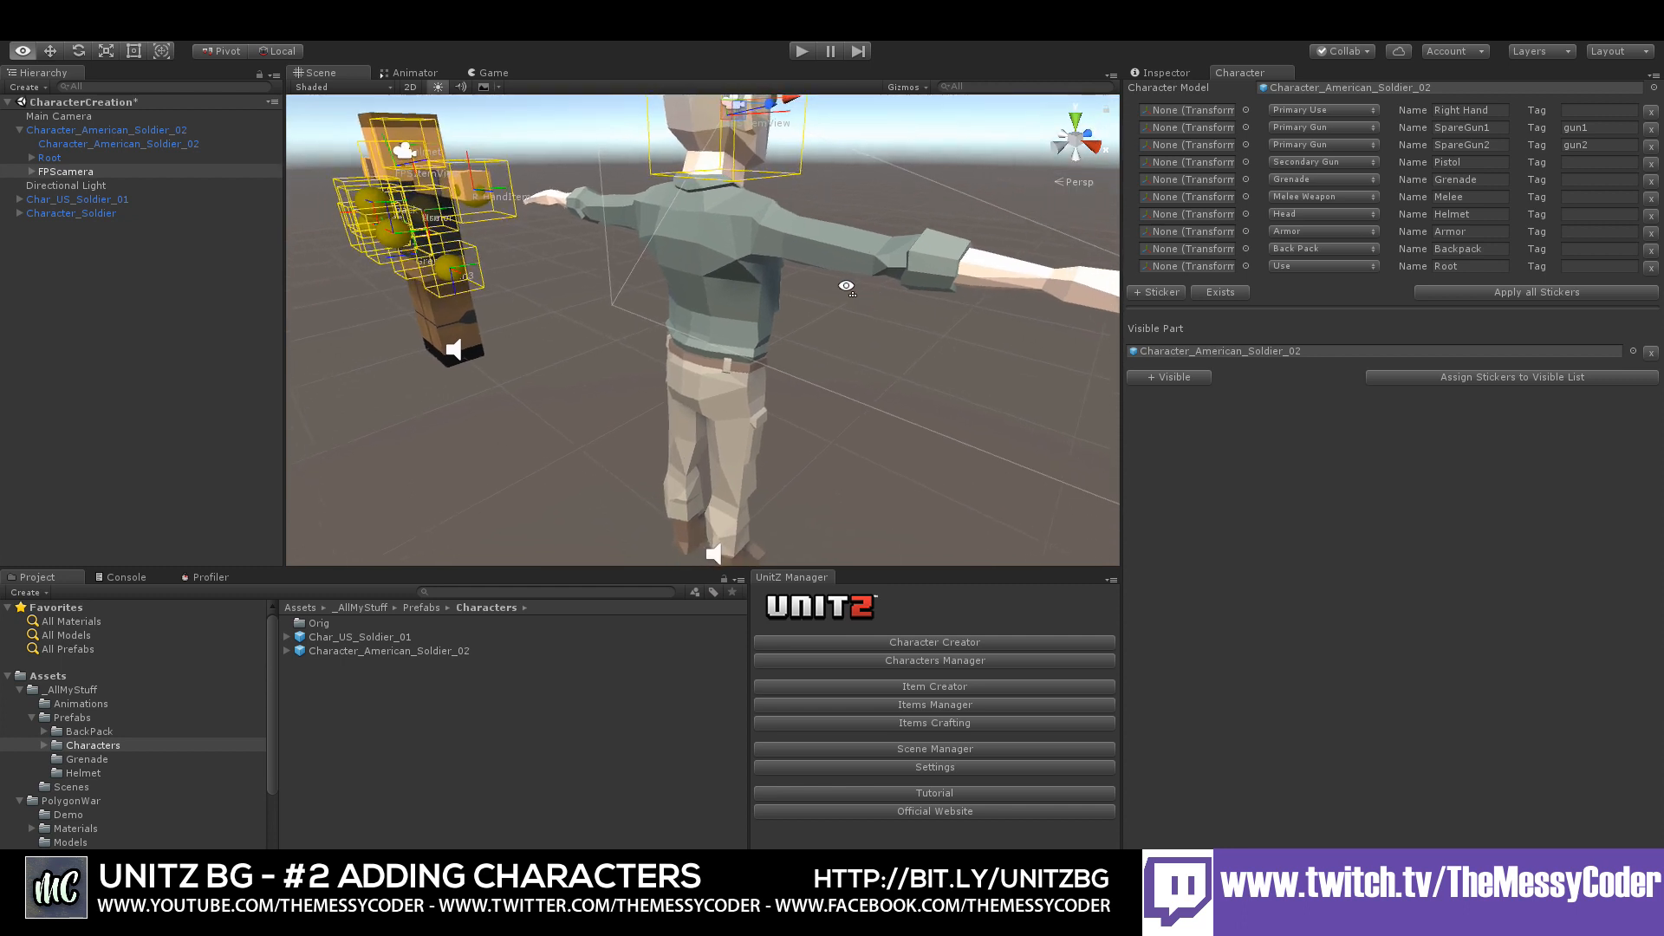
pyautogui.scroll(-3, 812, 288)
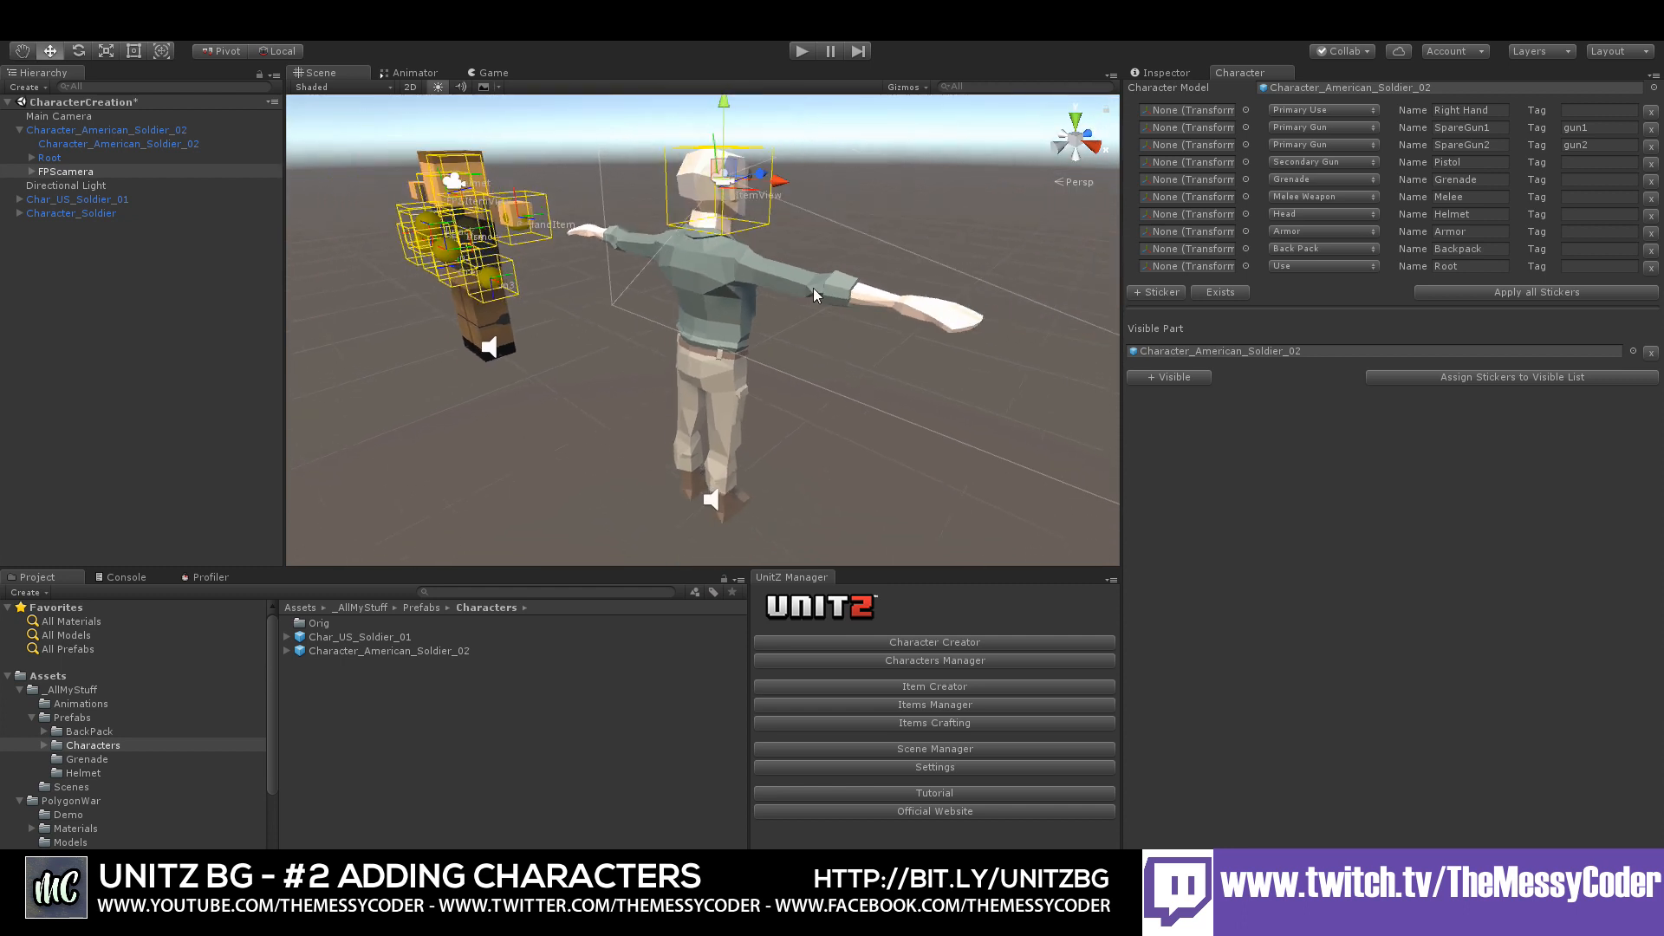
# - Assign the soldier's Hips bone as the transform for the Melee and Grenade stickers
pyautogui.click(132, 144)
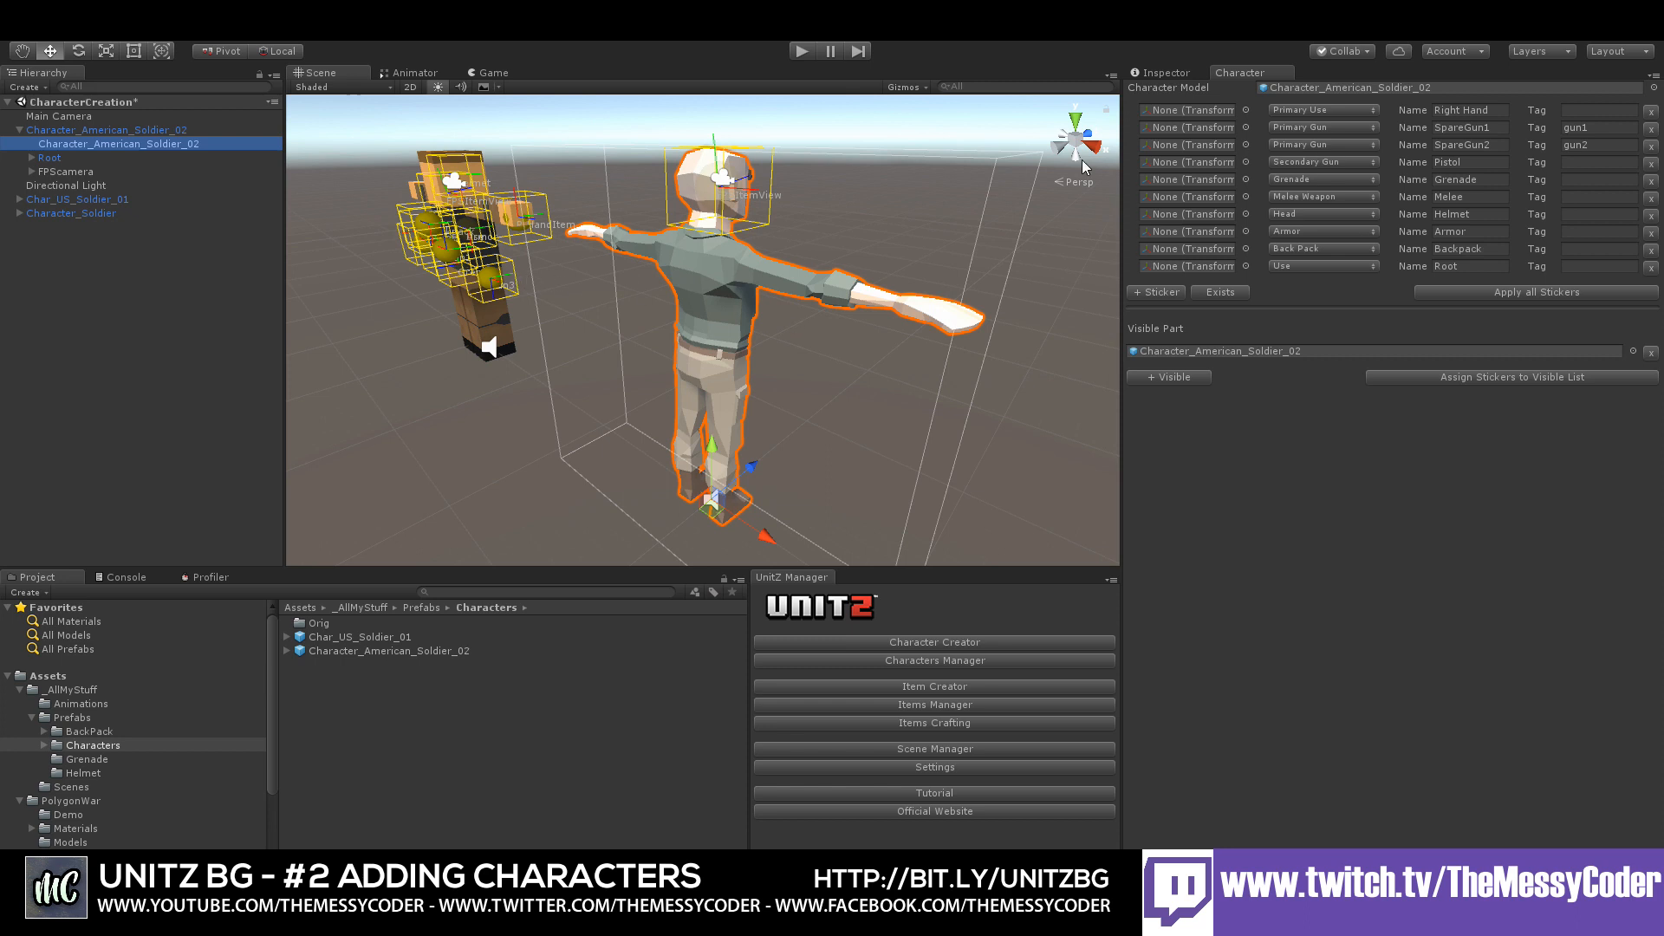
pyautogui.click(32, 158)
pyautogui.click(43, 170)
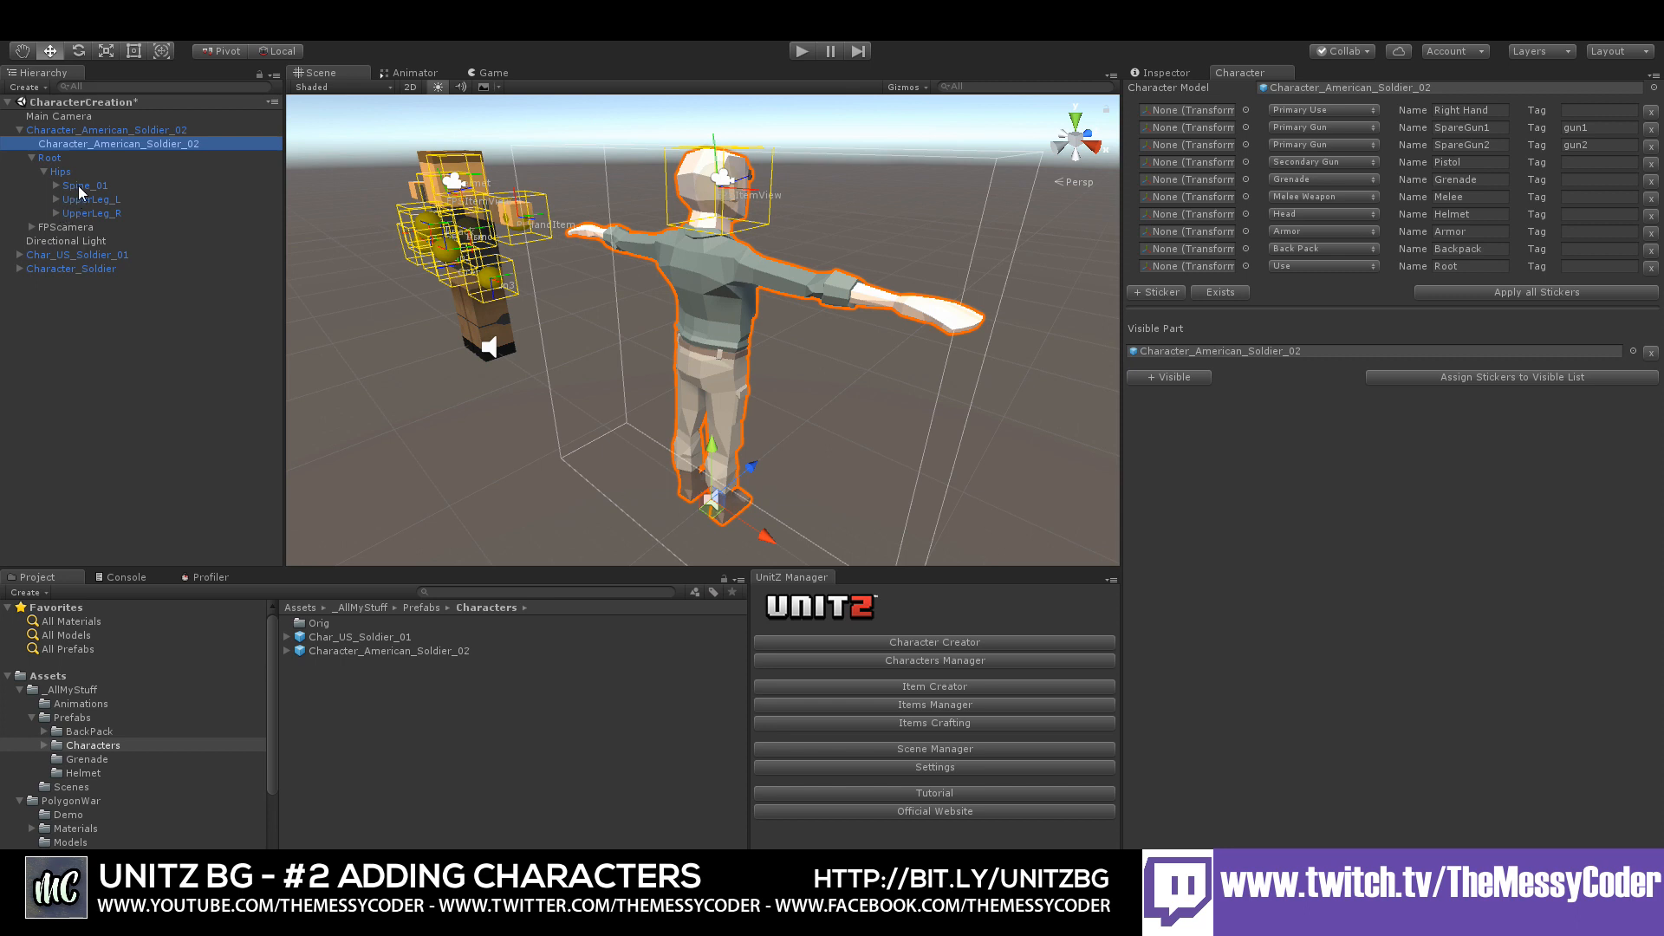
pyautogui.click(78, 185)
pyautogui.click(55, 186)
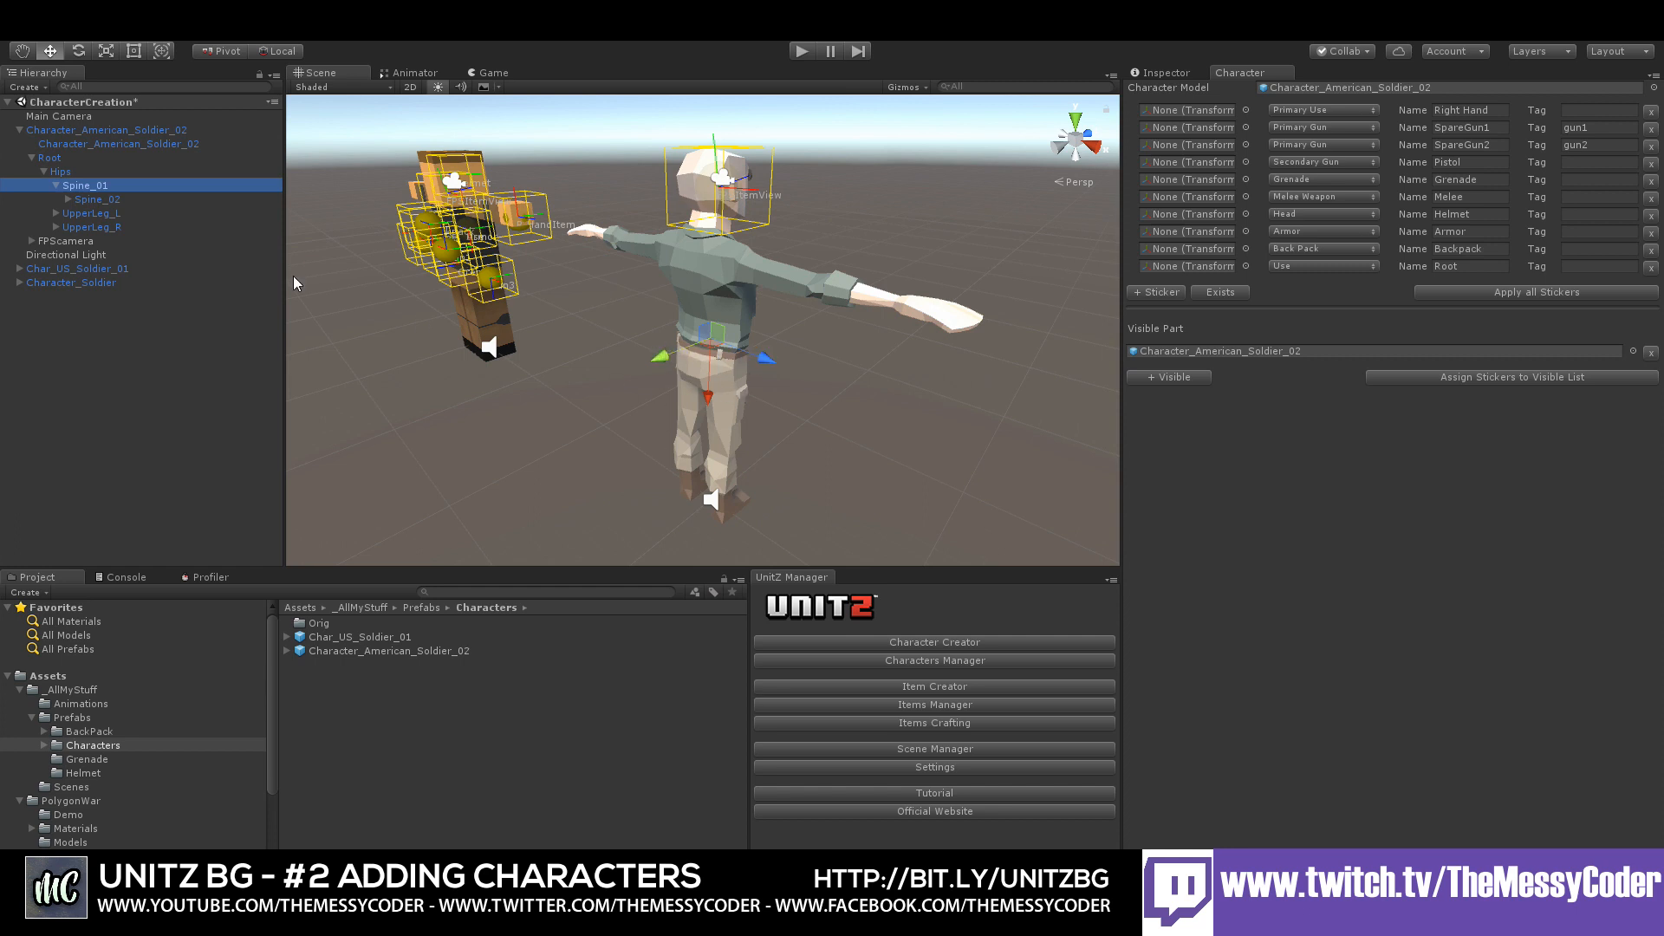
pyautogui.click(62, 173)
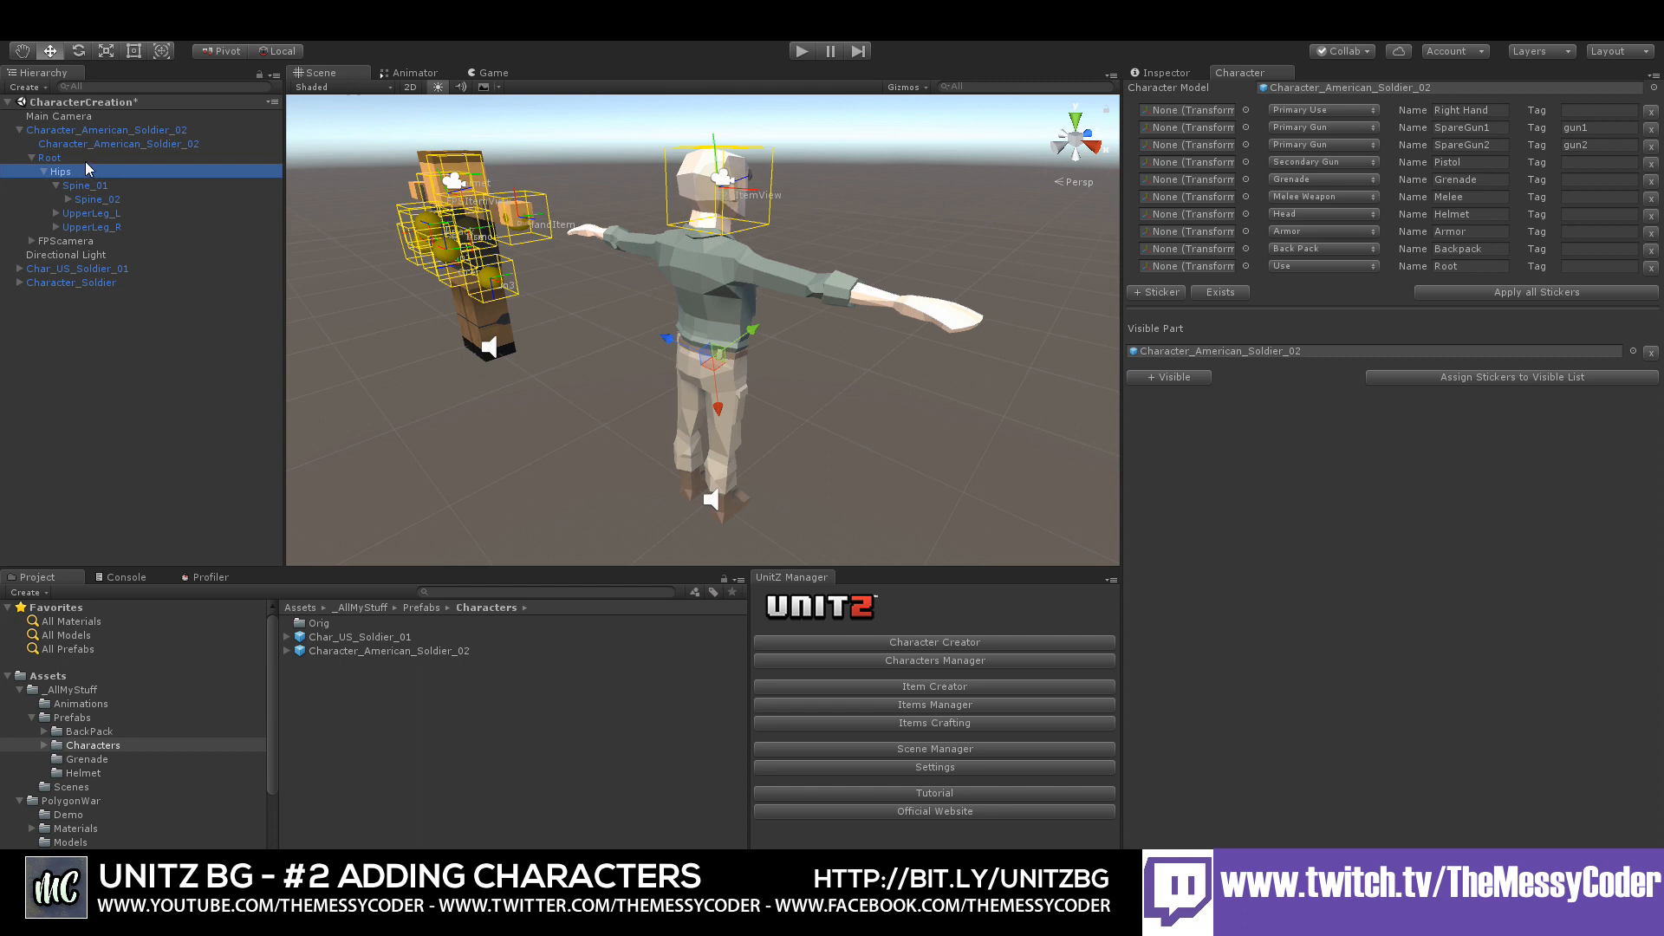
pyautogui.moveTo(69, 171); pyautogui.dragTo(1168, 199)
pyautogui.moveTo(67, 173); pyautogui.dragTo(1165, 182)
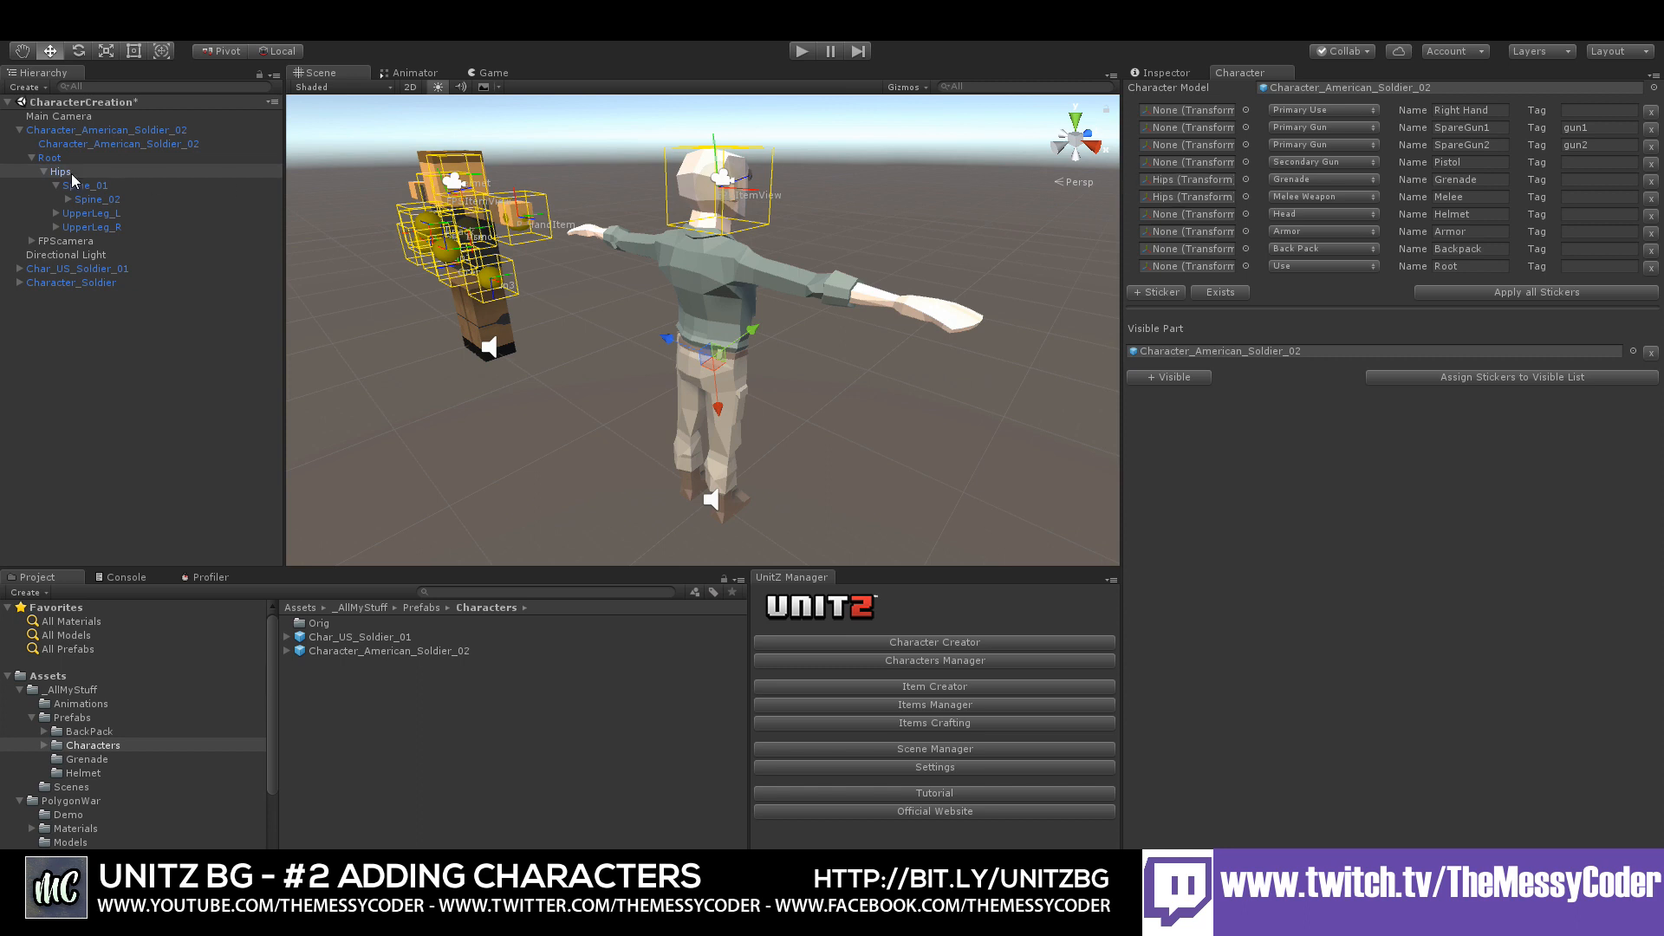
# - Assign the Spine_02 bone to the SpareGun1 and SpareGun2 stickers and the Hips bone to the Pistol sticker
pyautogui.moveTo(73, 174); pyautogui.dragTo(1186, 169)
pyautogui.moveTo(91, 202); pyautogui.dragTo(1161, 165)
pyautogui.moveTo(83, 205); pyautogui.dragTo(1192, 130)
pyautogui.moveTo(87, 199); pyautogui.dragTo(1205, 149)
pyautogui.moveTo(63, 173); pyautogui.dragTo(1206, 163)
# - Find the Head bone beneath Spine_03 and Neck and assign it to the Helmet sticker
pyautogui.click(66, 200)
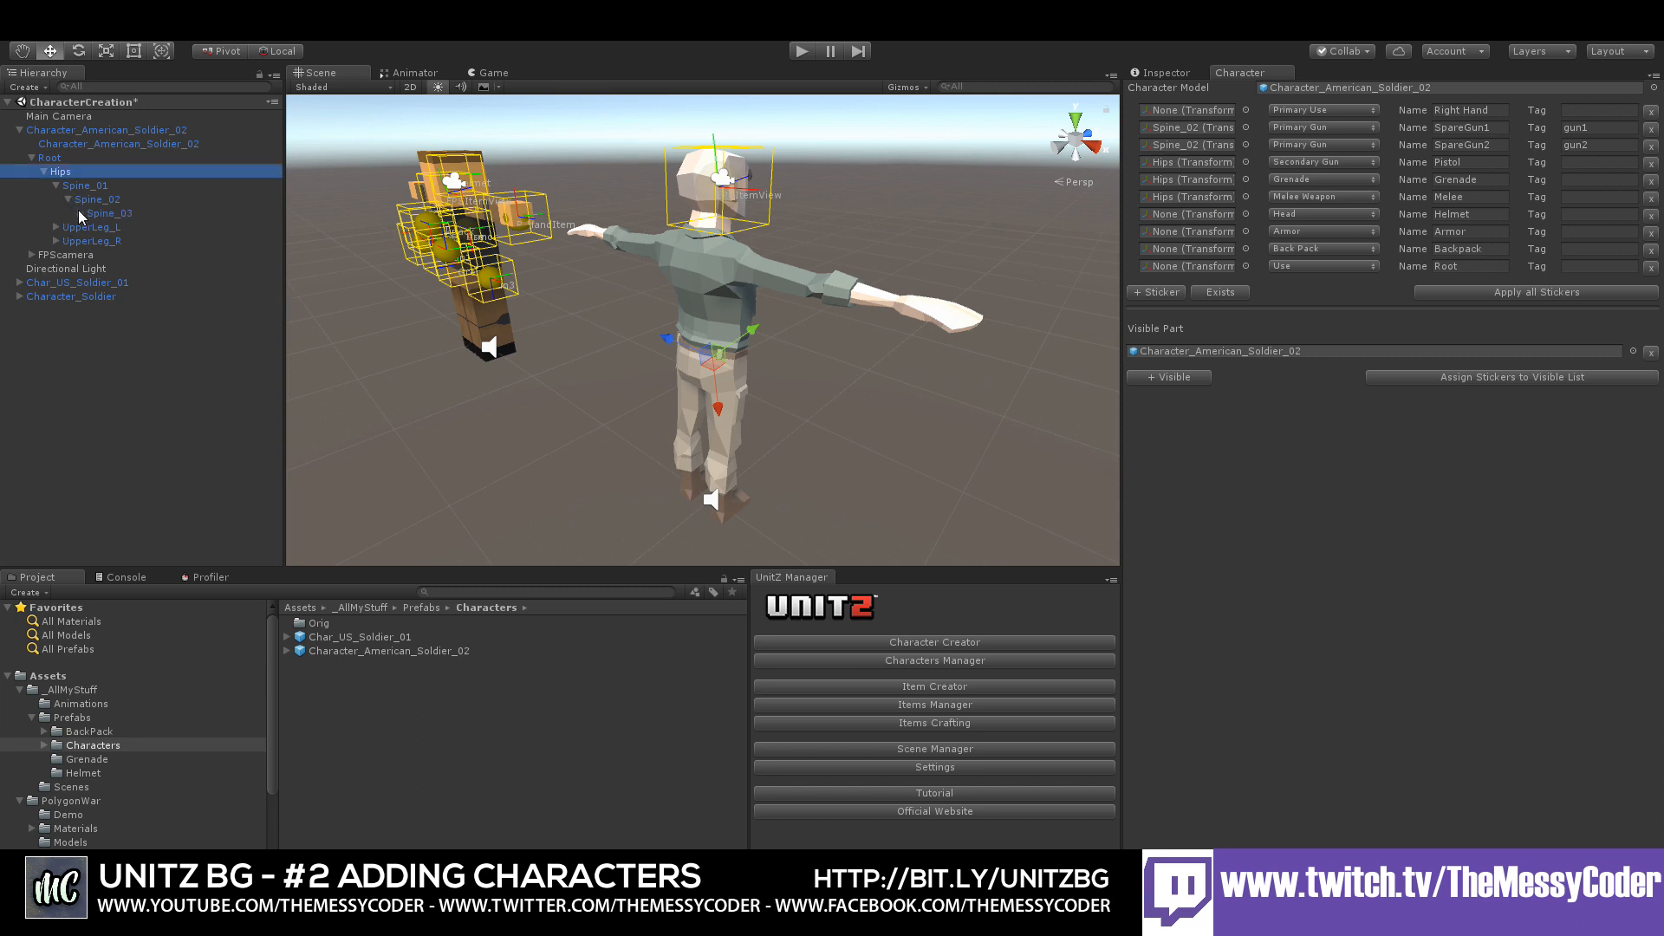
pyautogui.keyDown('alt'); pyautogui.click(81, 214); pyautogui.keyUp('alt')
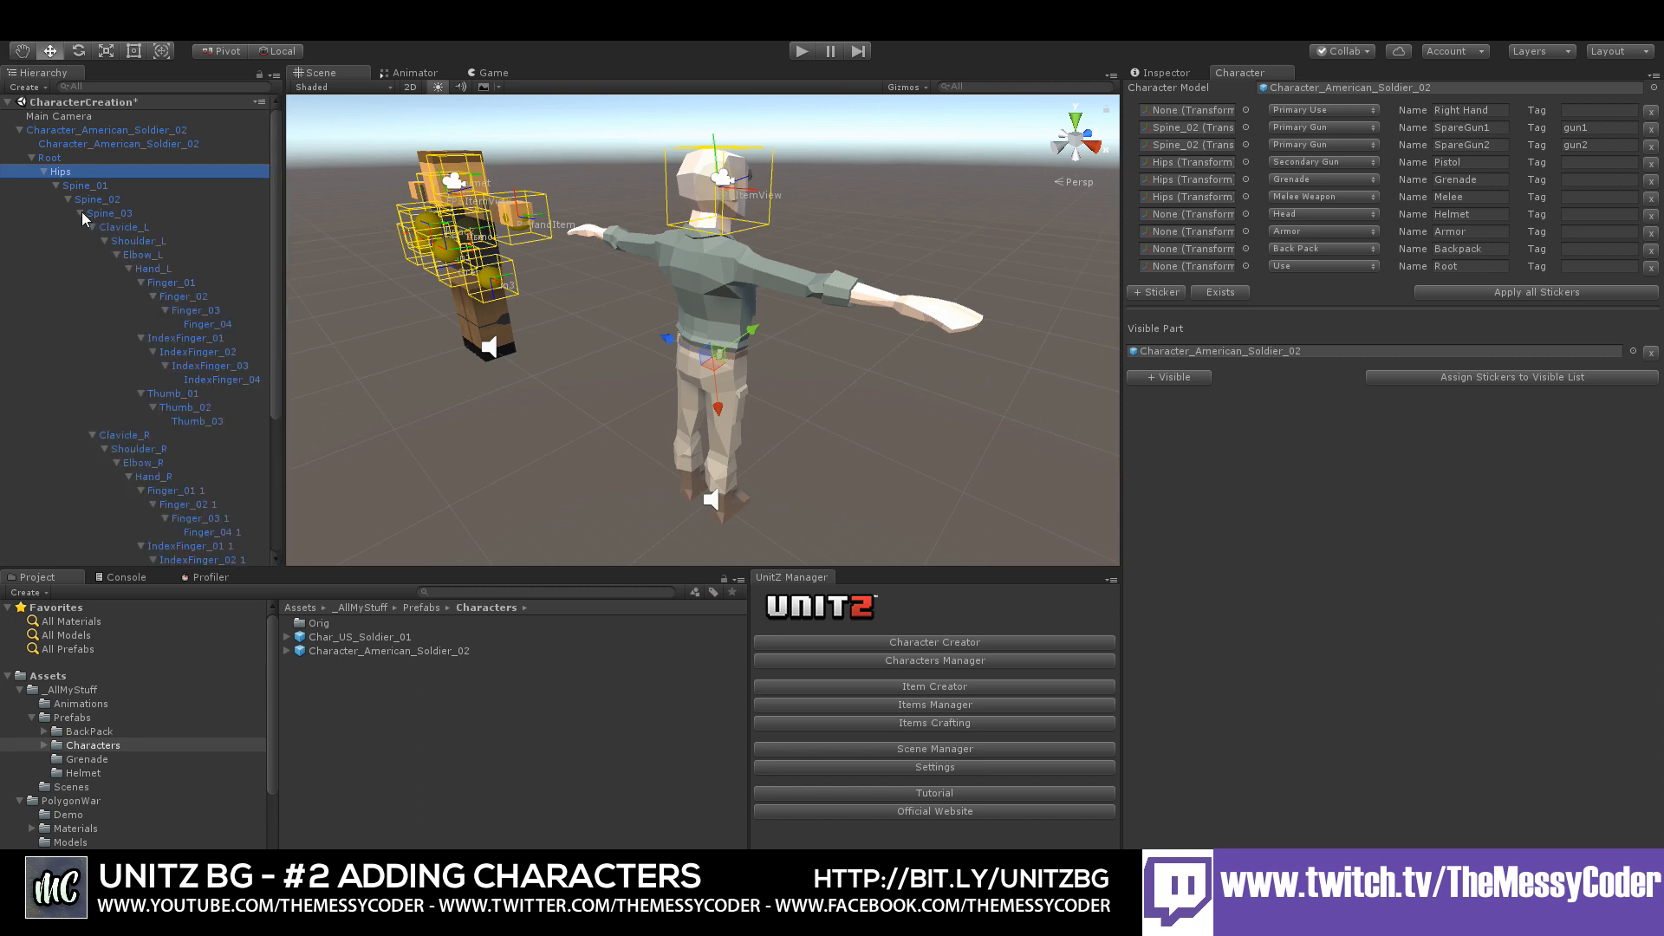
pyautogui.scroll(-3, 153, 310)
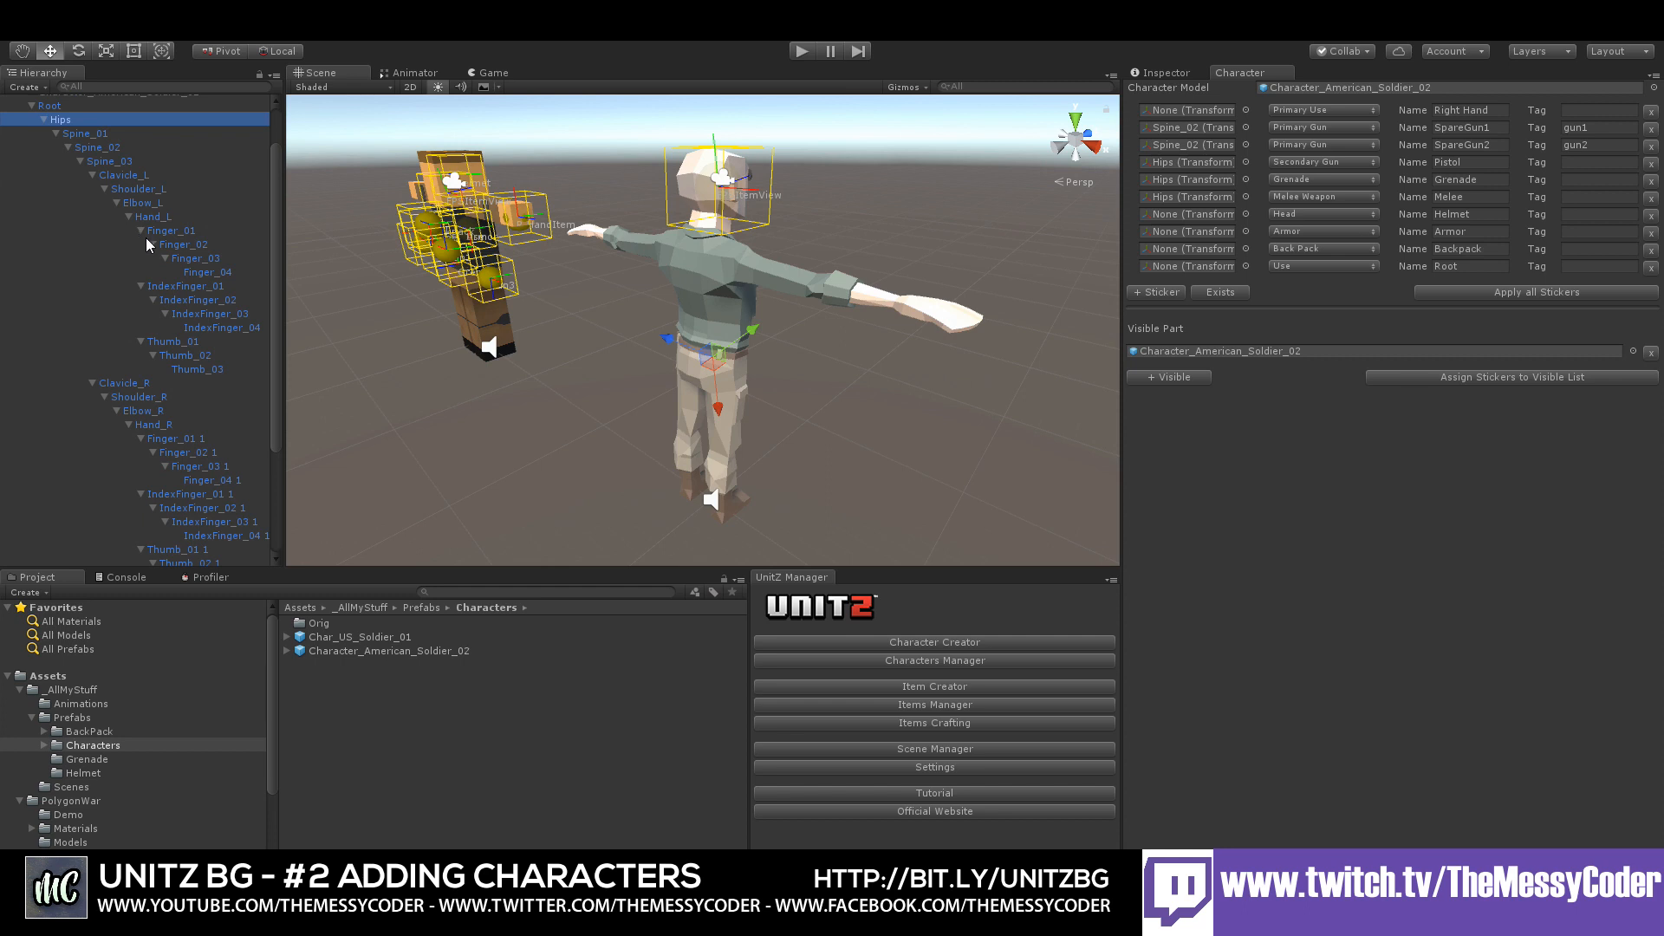
pyautogui.click(129, 215)
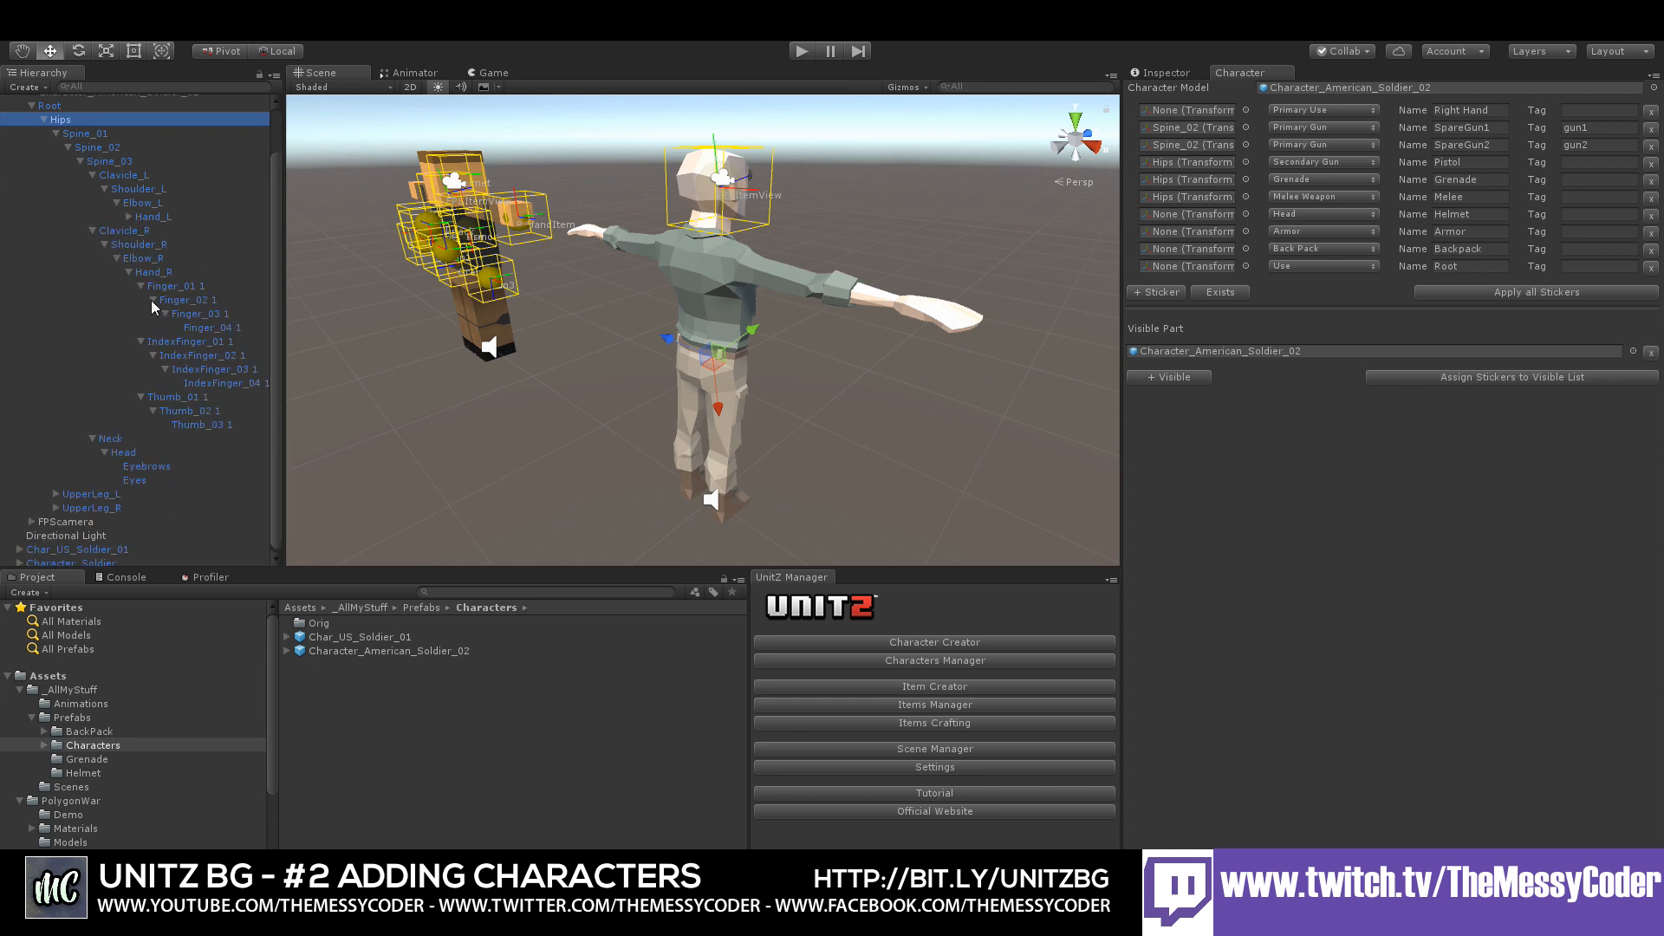
pyautogui.click(129, 272)
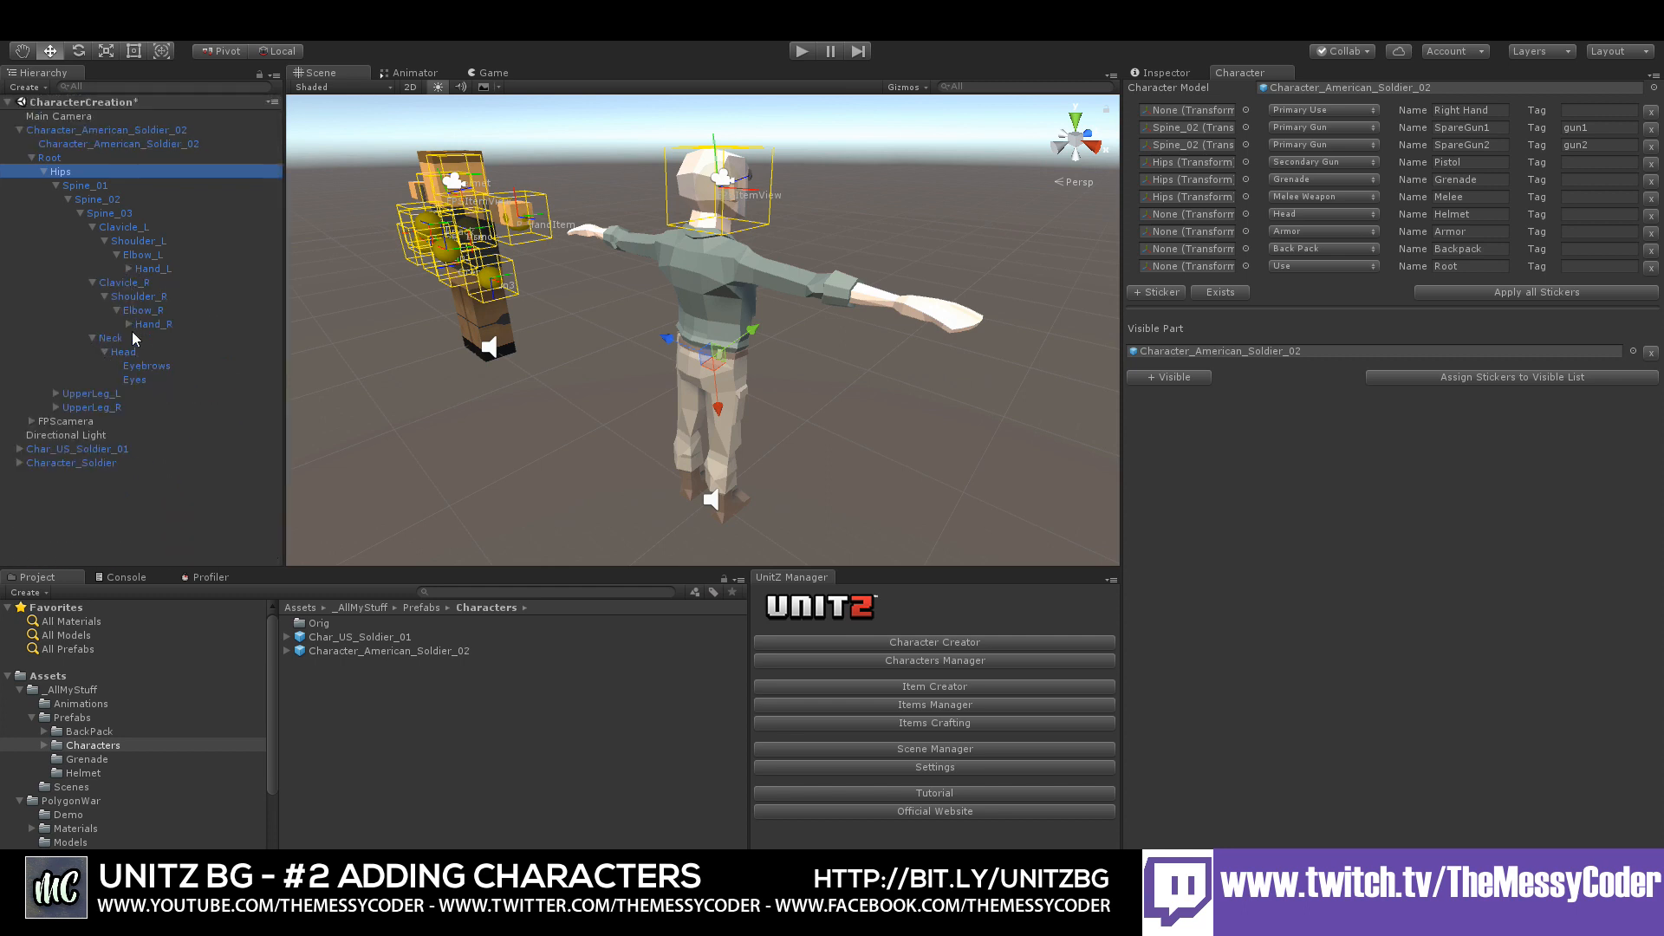
pyautogui.click(104, 351)
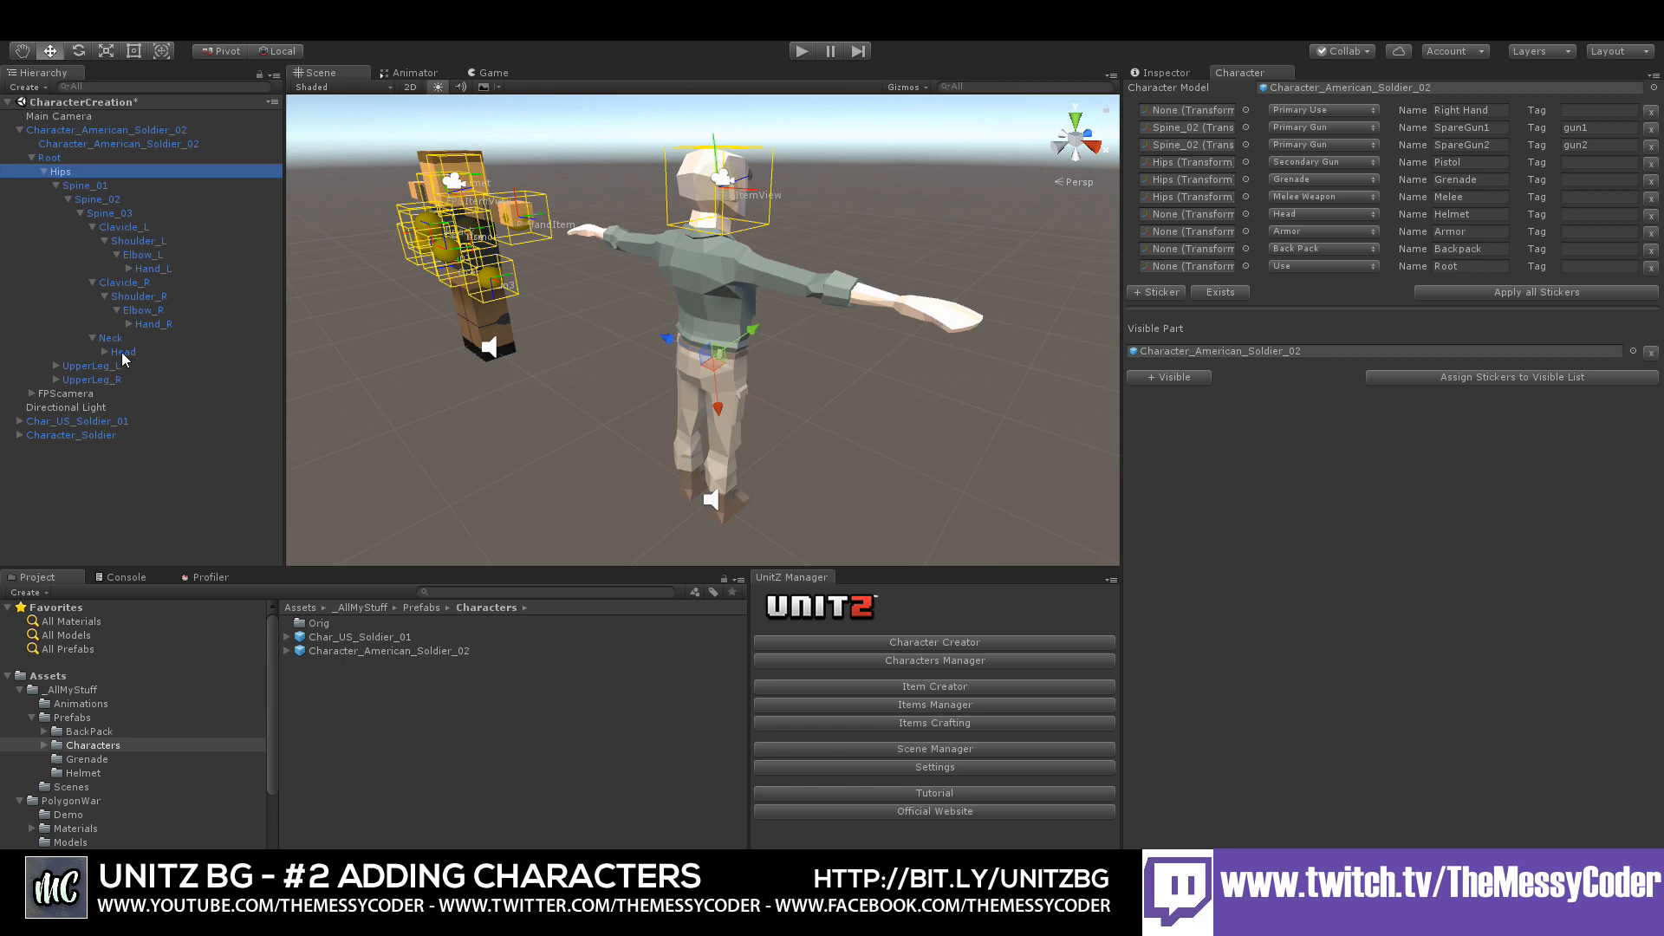
pyautogui.moveTo(125, 351); pyautogui.dragTo(1213, 213)
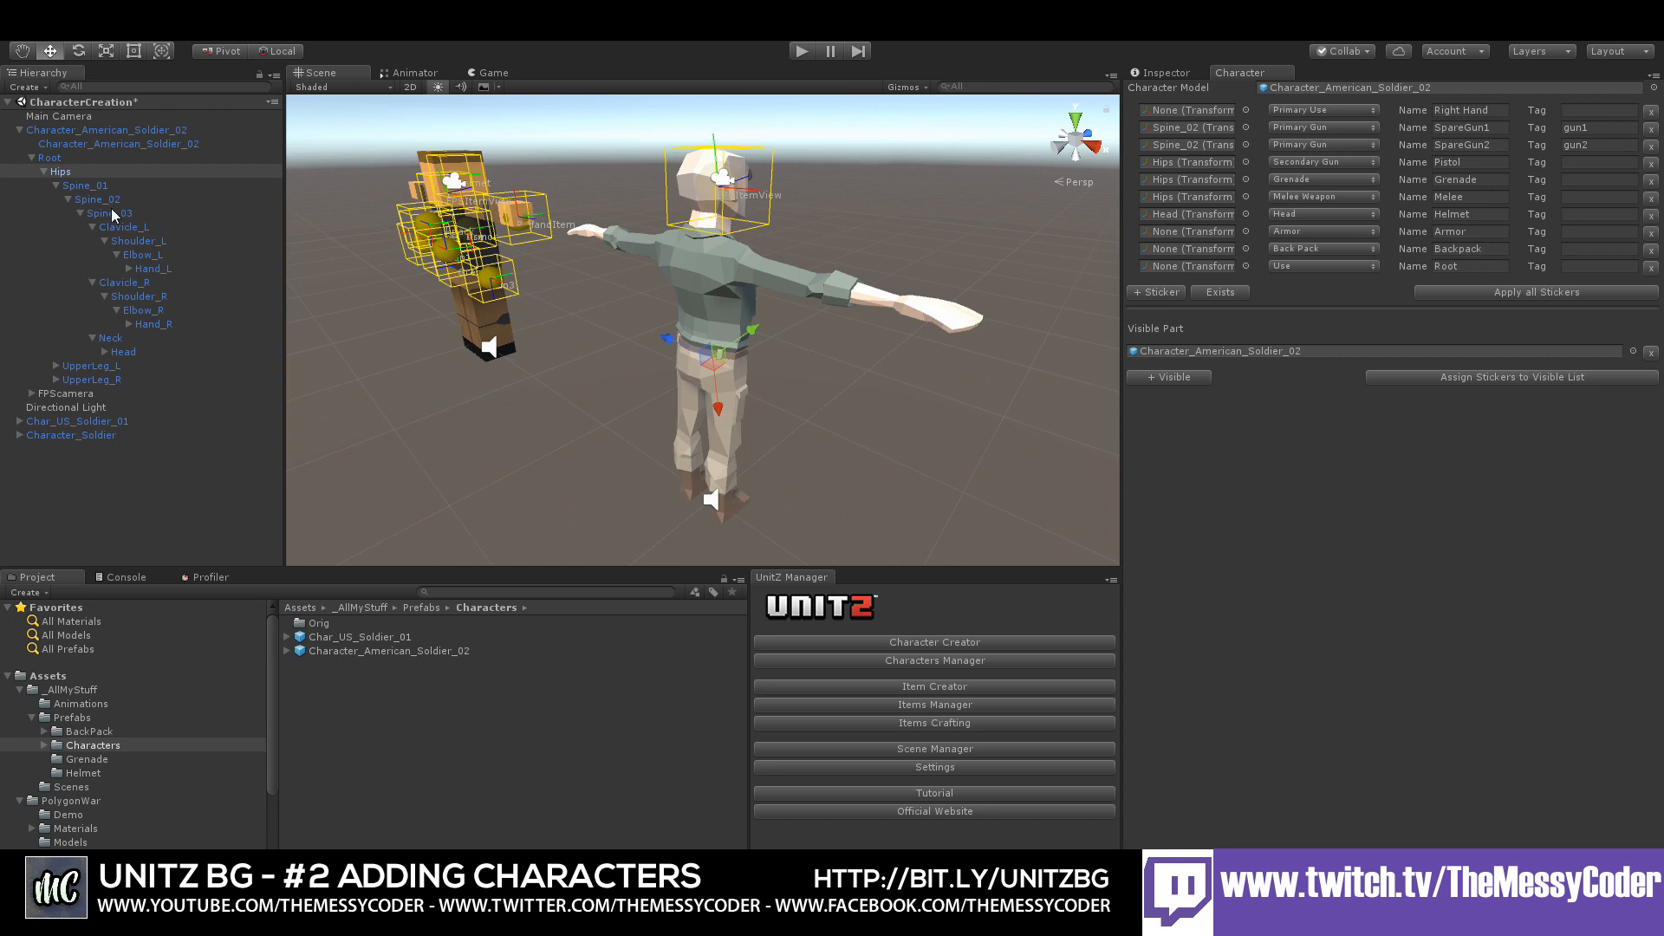
# - Assign the remaining sticker bones: Spine_02 for Armor and Backpack, Hips for Root, and Hand_R for Right Hand
pyautogui.moveTo(105, 200); pyautogui.dragTo(1196, 231)
pyautogui.moveTo(102, 200); pyautogui.dragTo(1184, 250)
pyautogui.moveTo(63, 172); pyautogui.dragTo(1110, 272)
pyautogui.moveTo(1186, 267); pyautogui.dragTo(1196, 261)
pyautogui.moveTo(150, 325); pyautogui.dragTo(1193, 111)
# - Apply all the stickers to the soldier and assign them to the visible parts list
pyautogui.click(1518, 290)
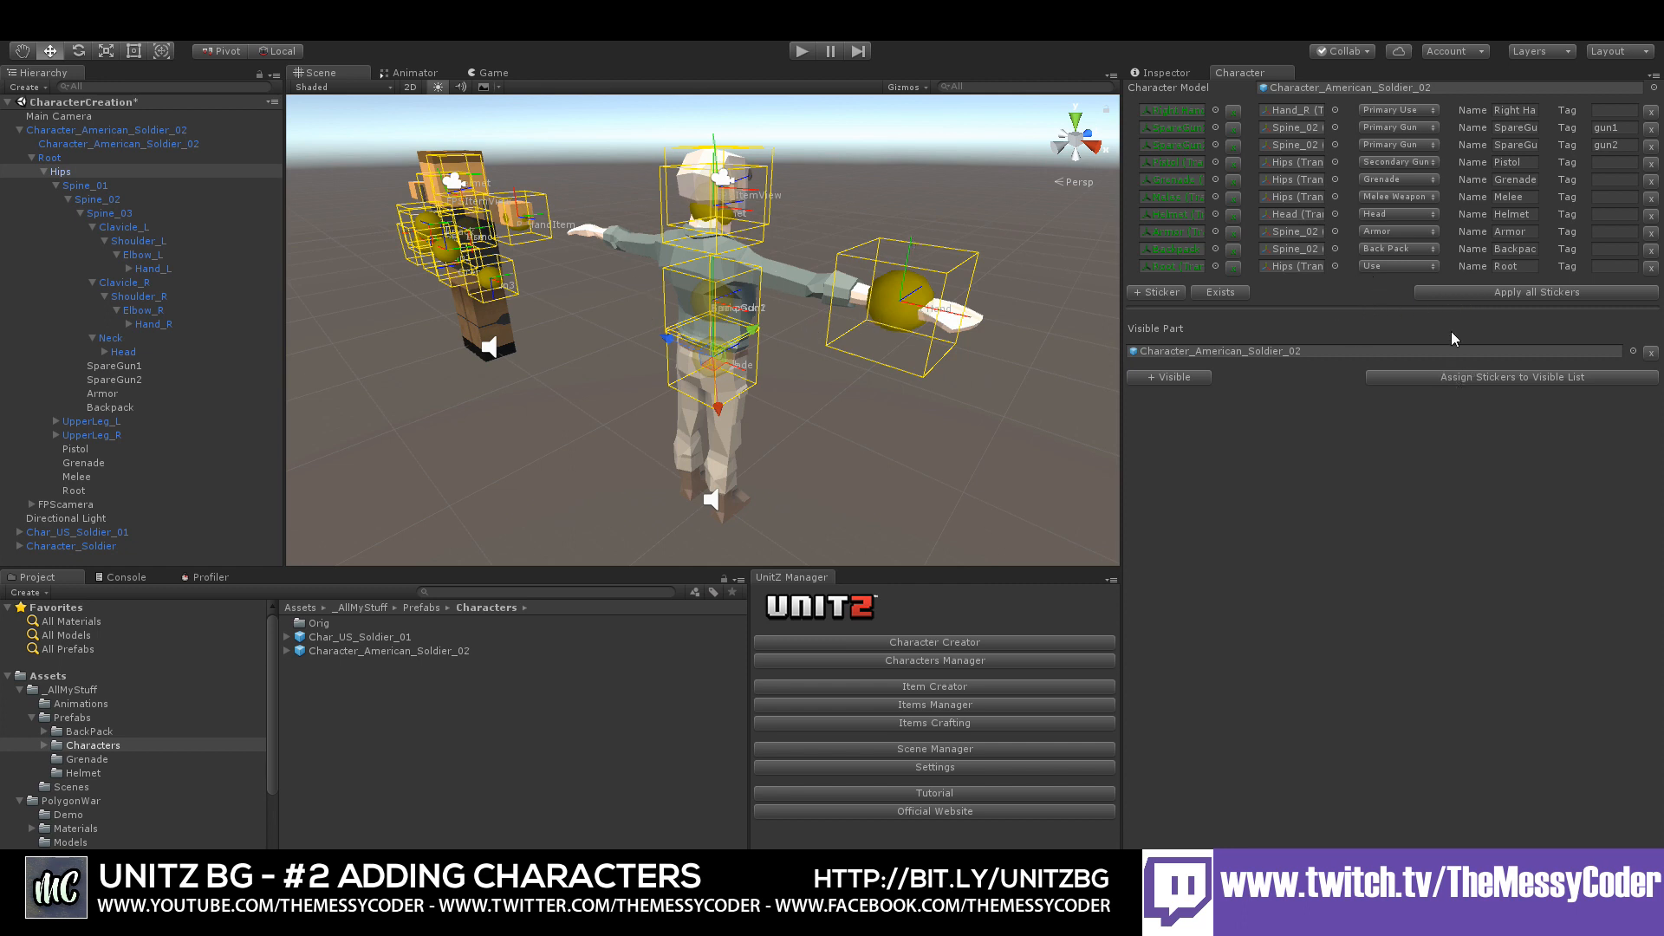
pyautogui.click(1467, 376)
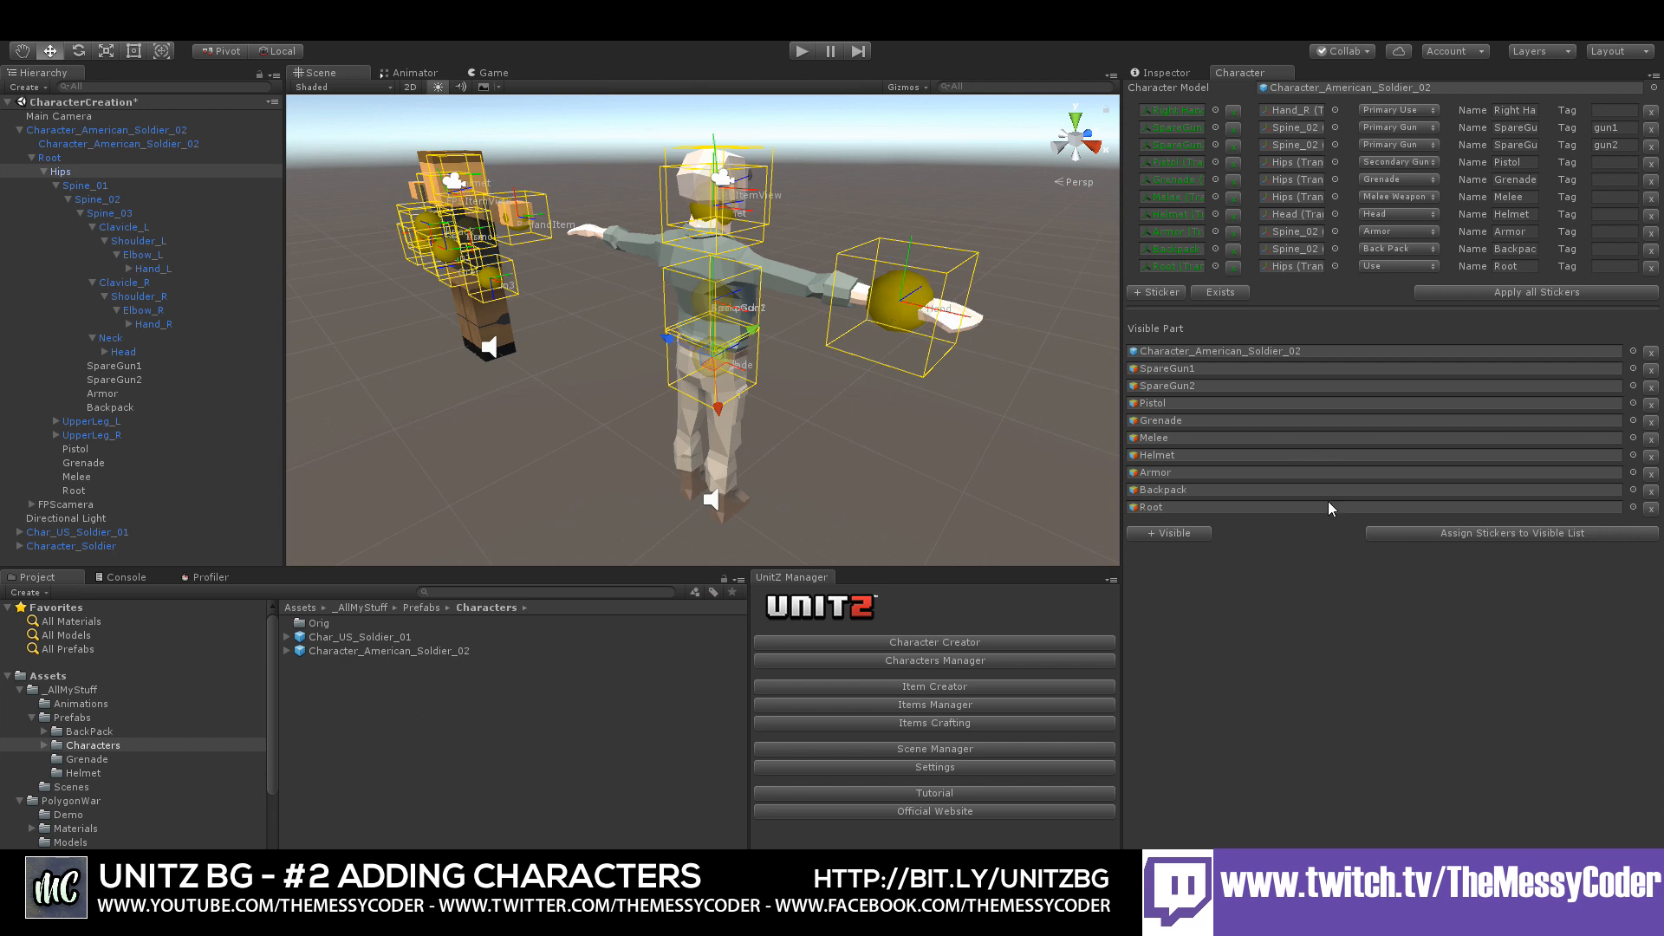
# - Apply the scene soldier's changes to the Character_American_Soldier_02 prefab
pyautogui.click(1161, 72)
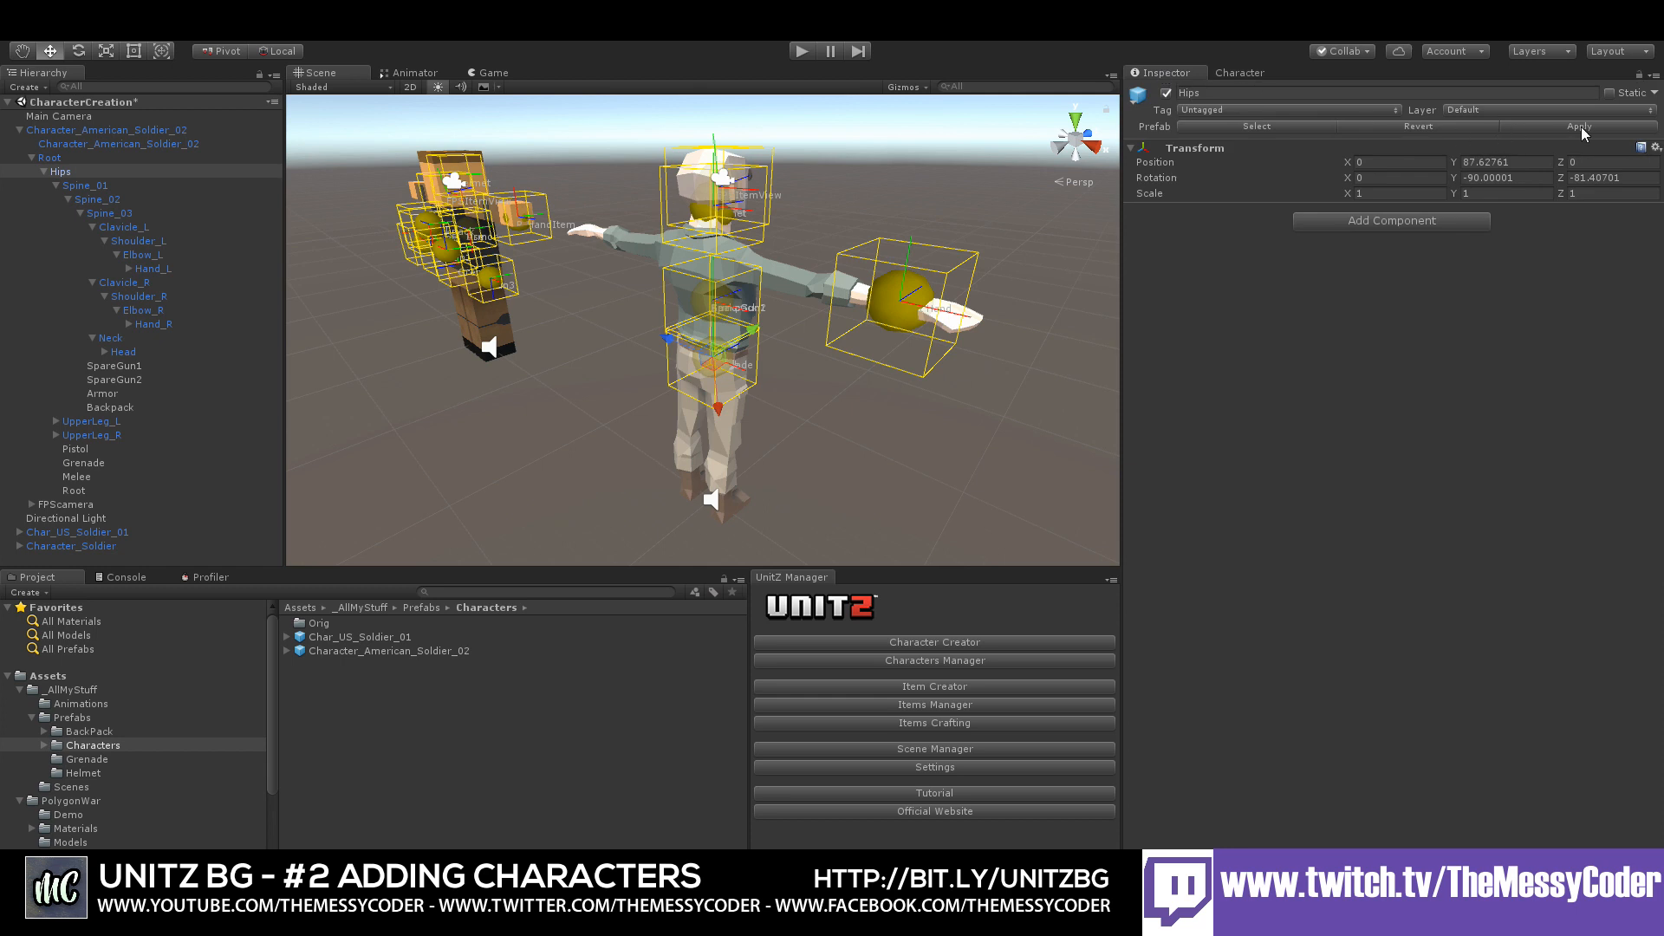
pyautogui.click(118, 130)
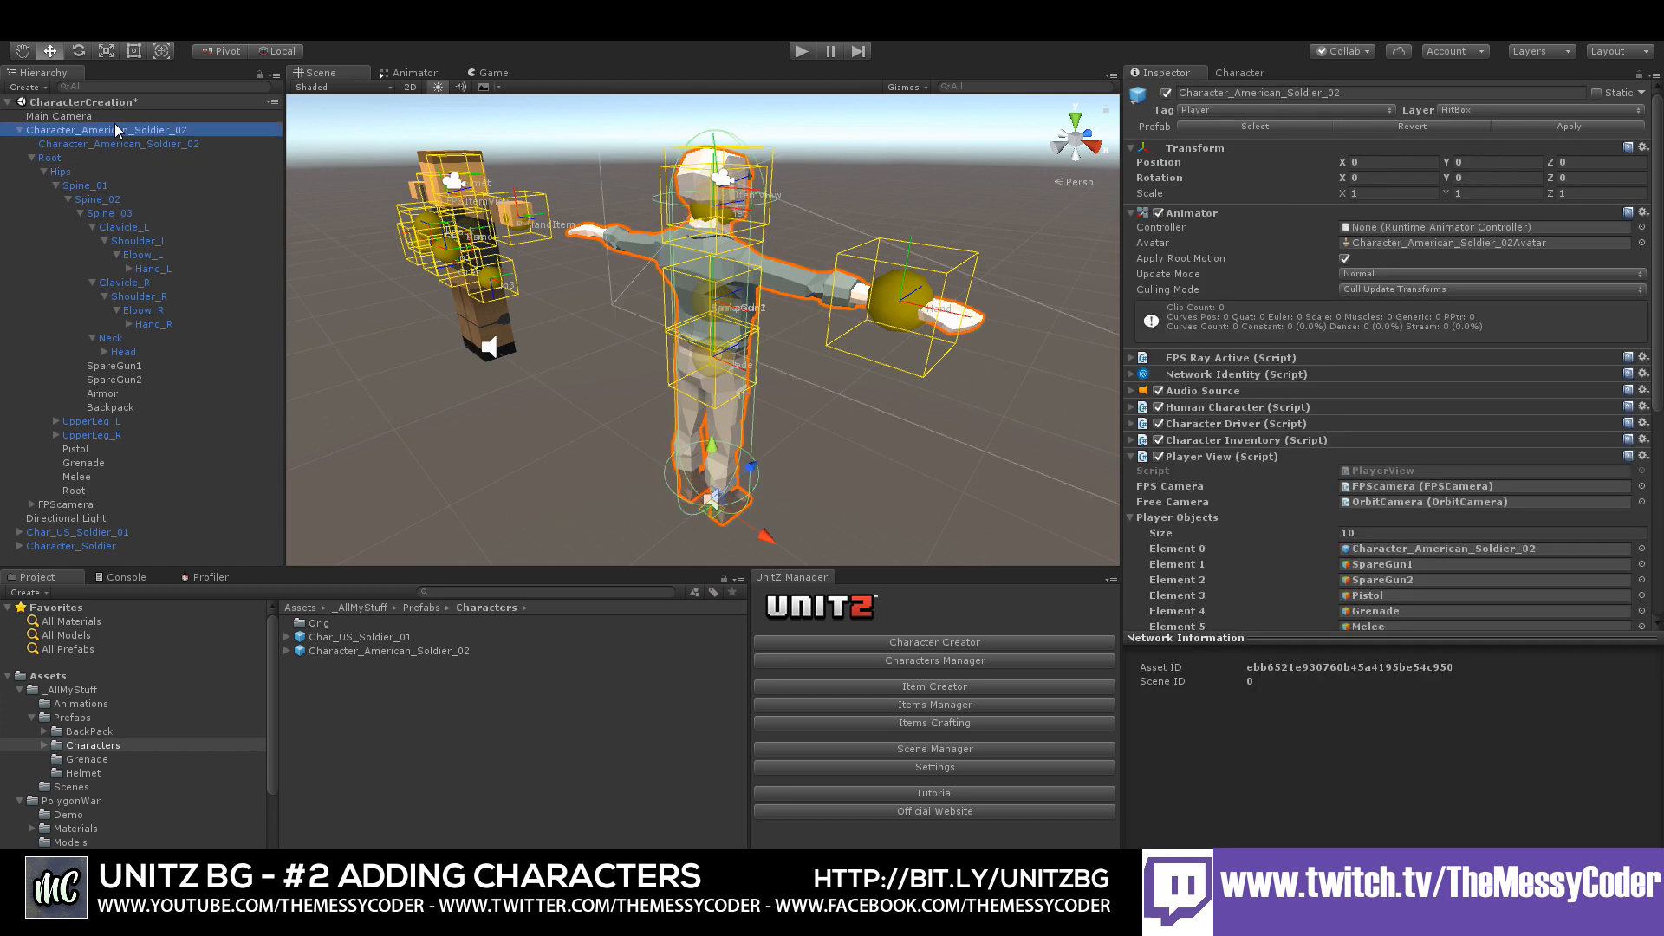
pyautogui.click(1555, 125)
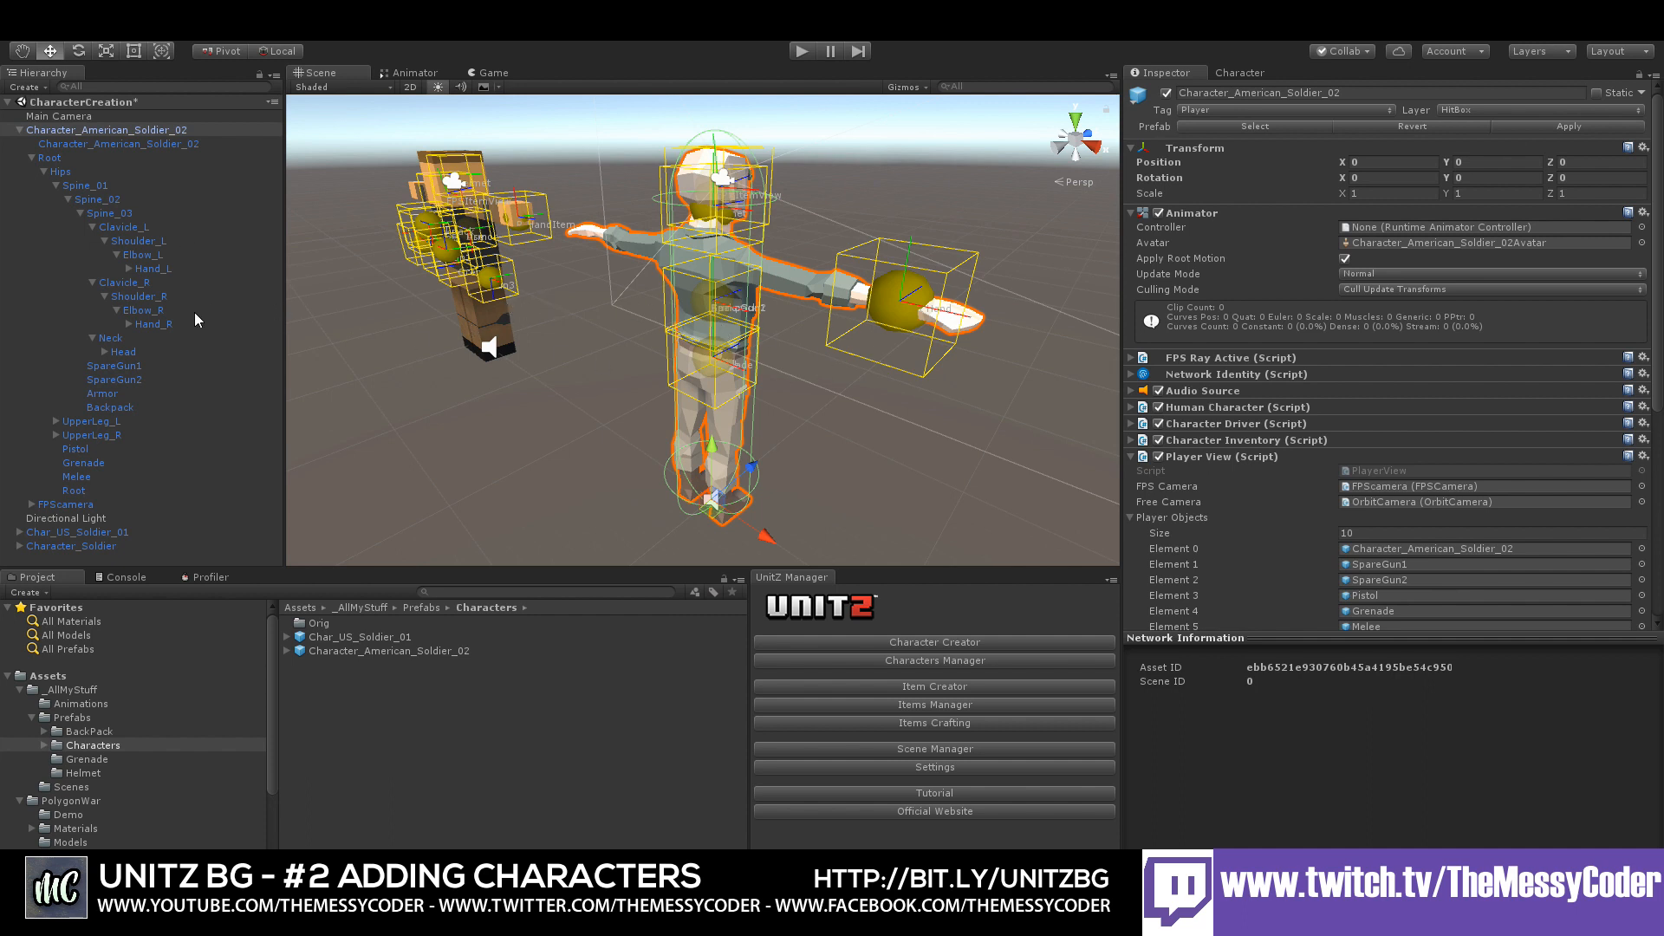
# - Move the Right Hand sticker under Hand_R into the soldier's palm, at about X 11.1, Y 2.9
pyautogui.click(129, 324)
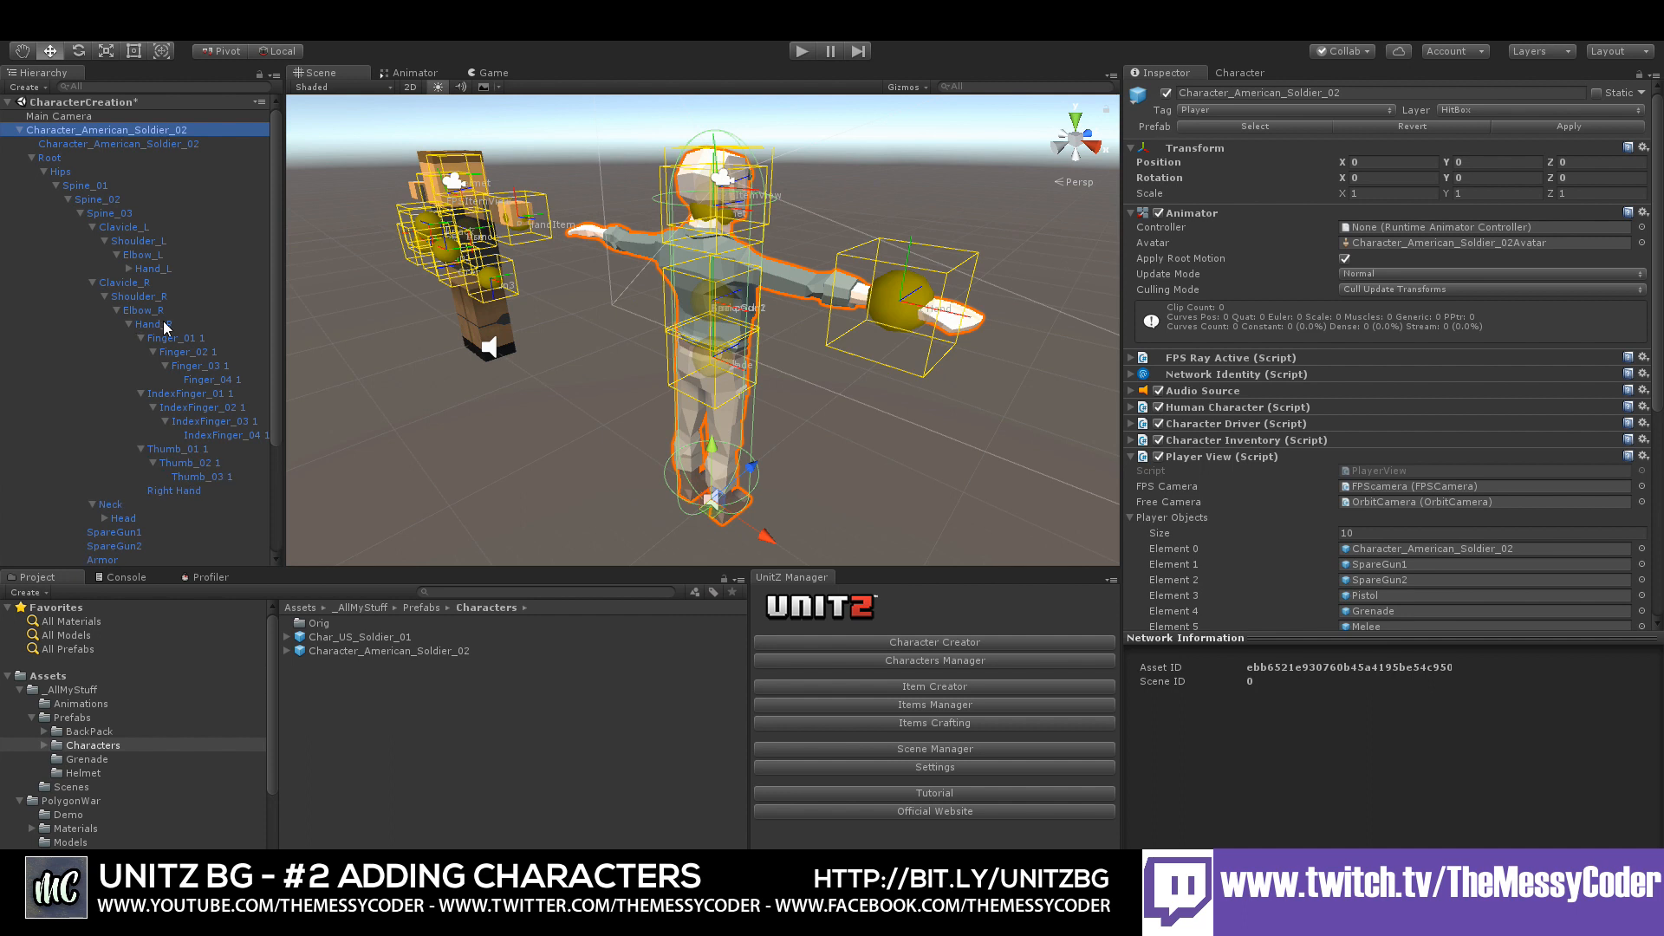
pyautogui.click(140, 338)
pyautogui.click(141, 352)
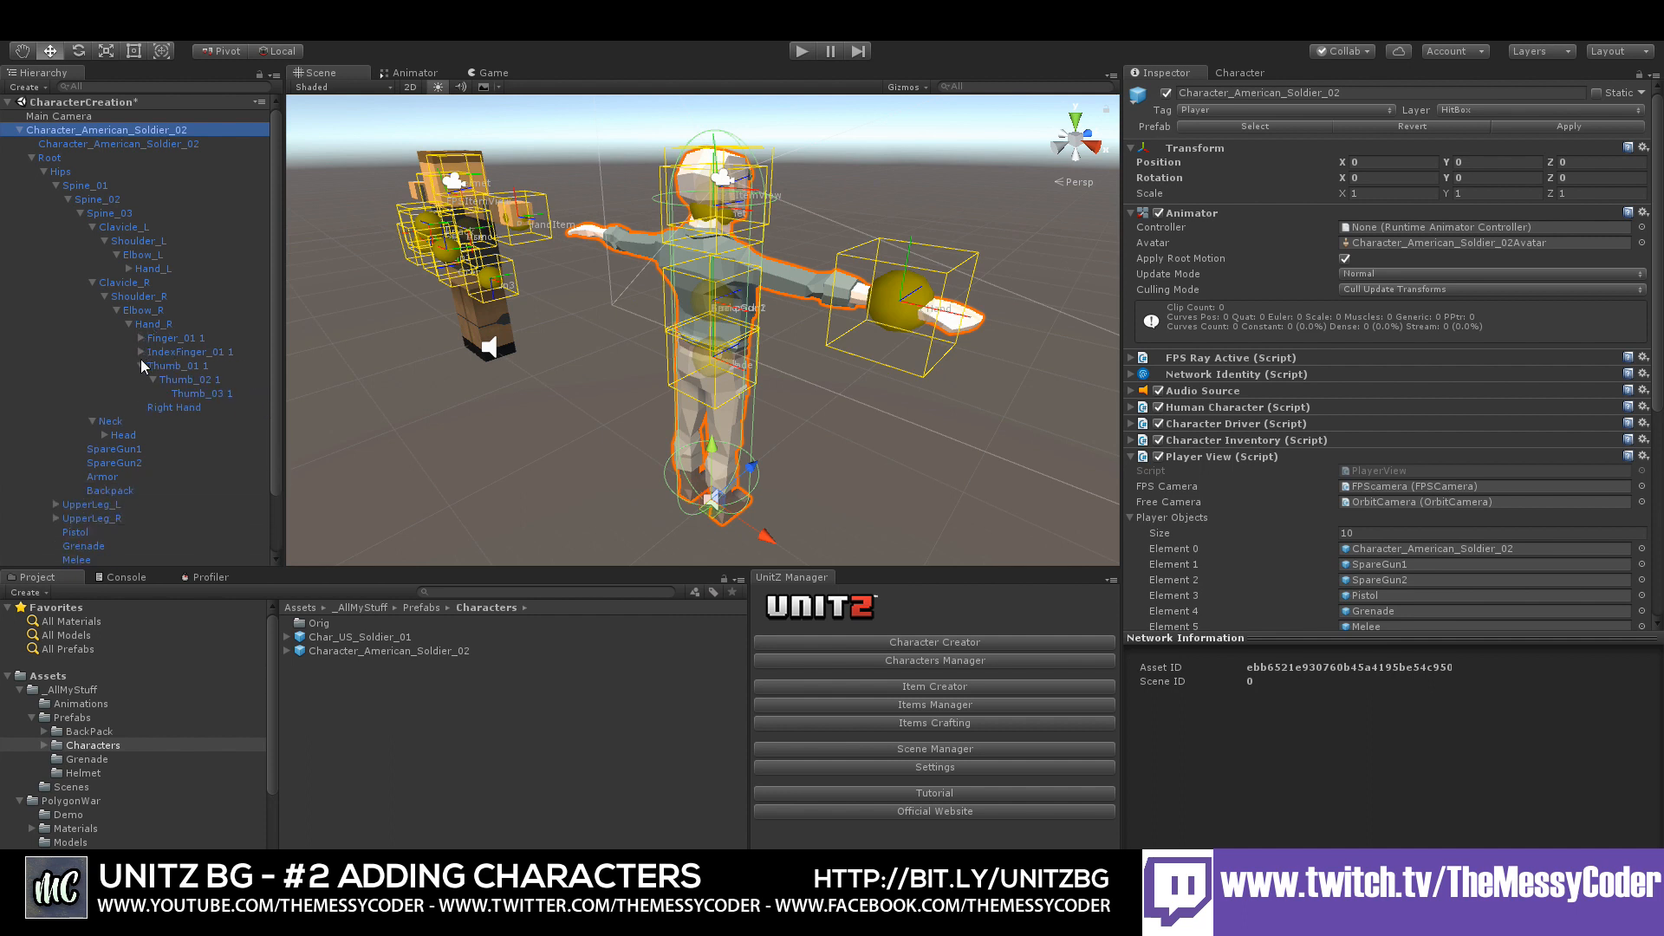
pyautogui.click(140, 365)
pyautogui.click(173, 380)
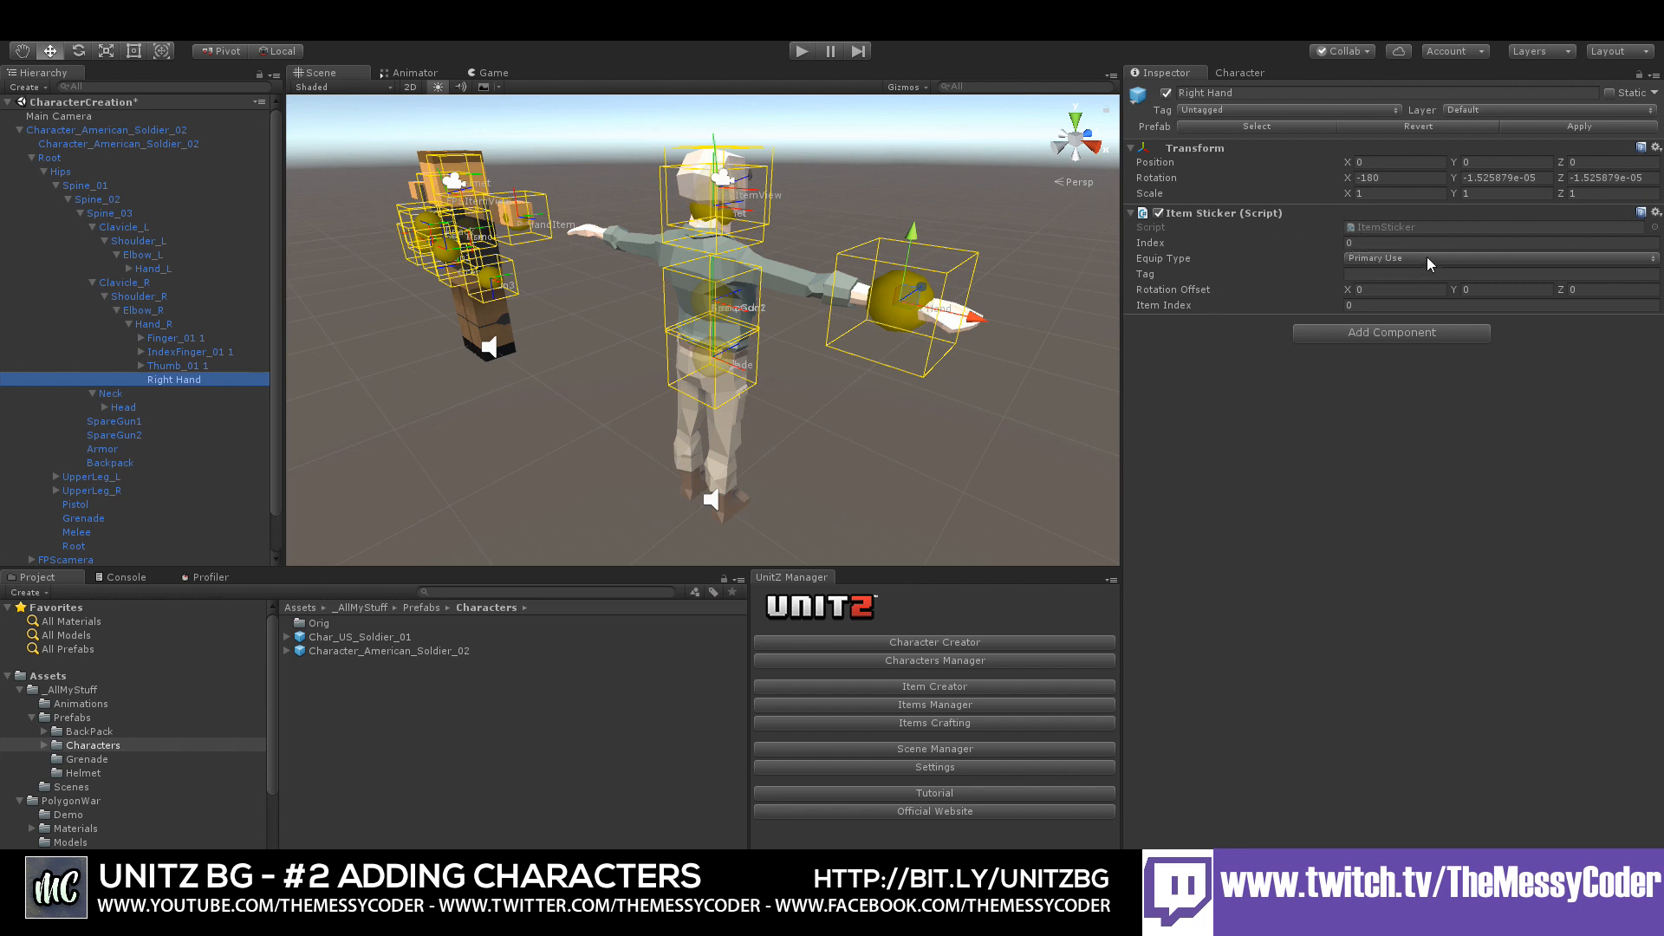
pyautogui.moveTo(973, 319); pyautogui.dragTo(999, 325)
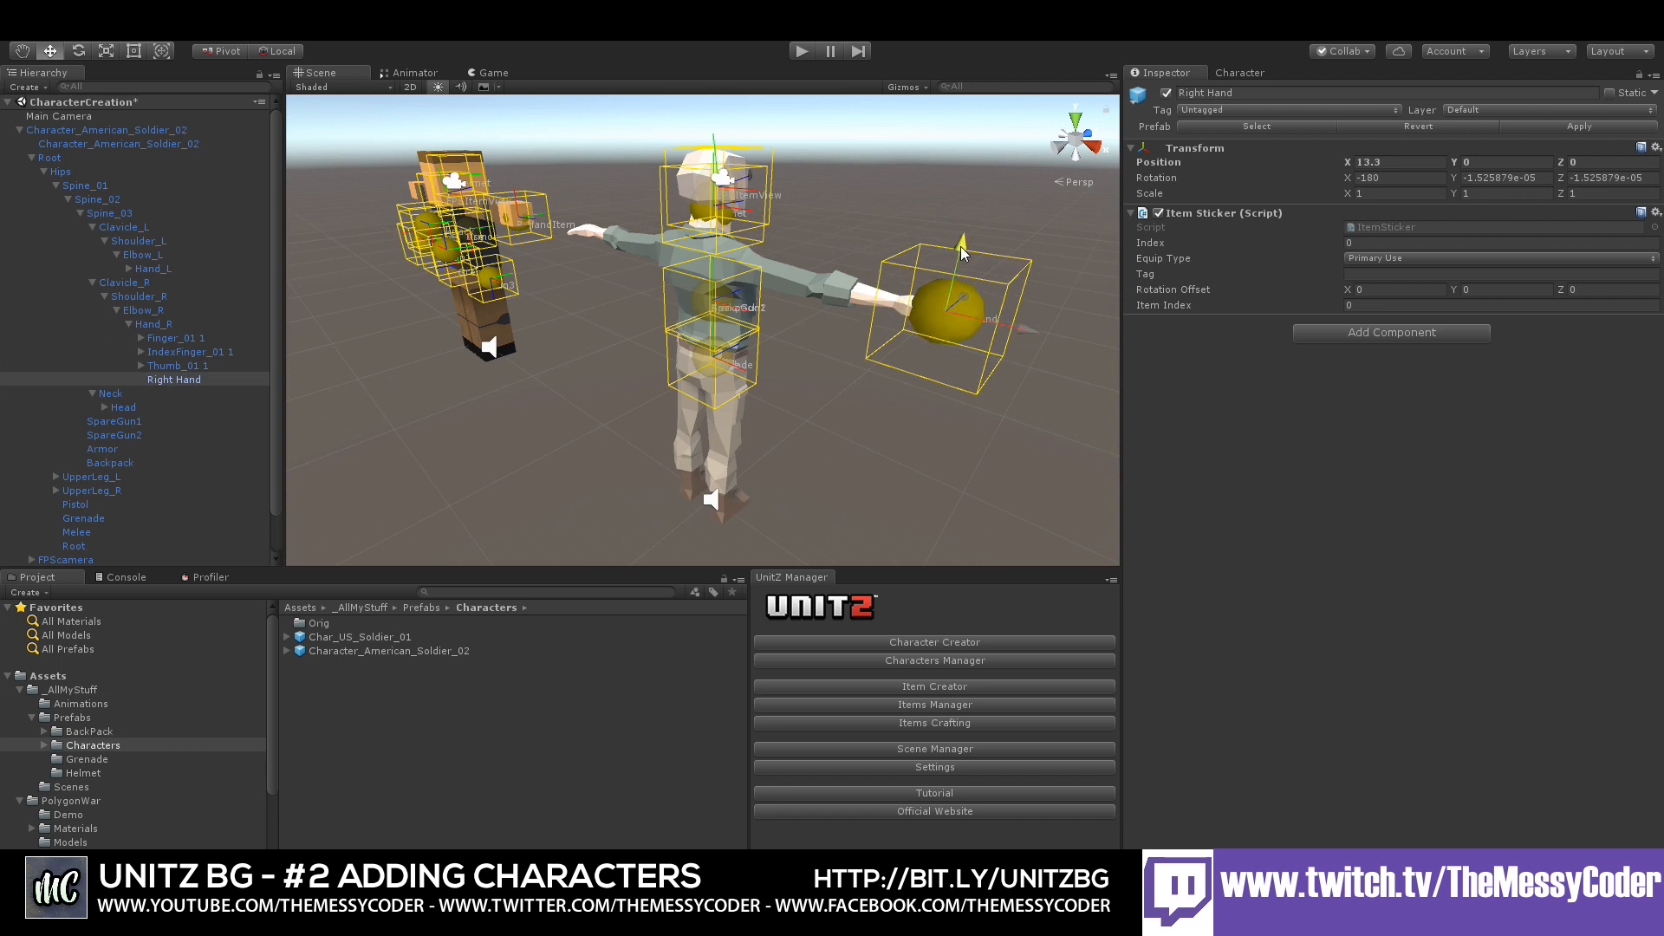
pyautogui.moveTo(959, 248); pyautogui.dragTo(959, 273)
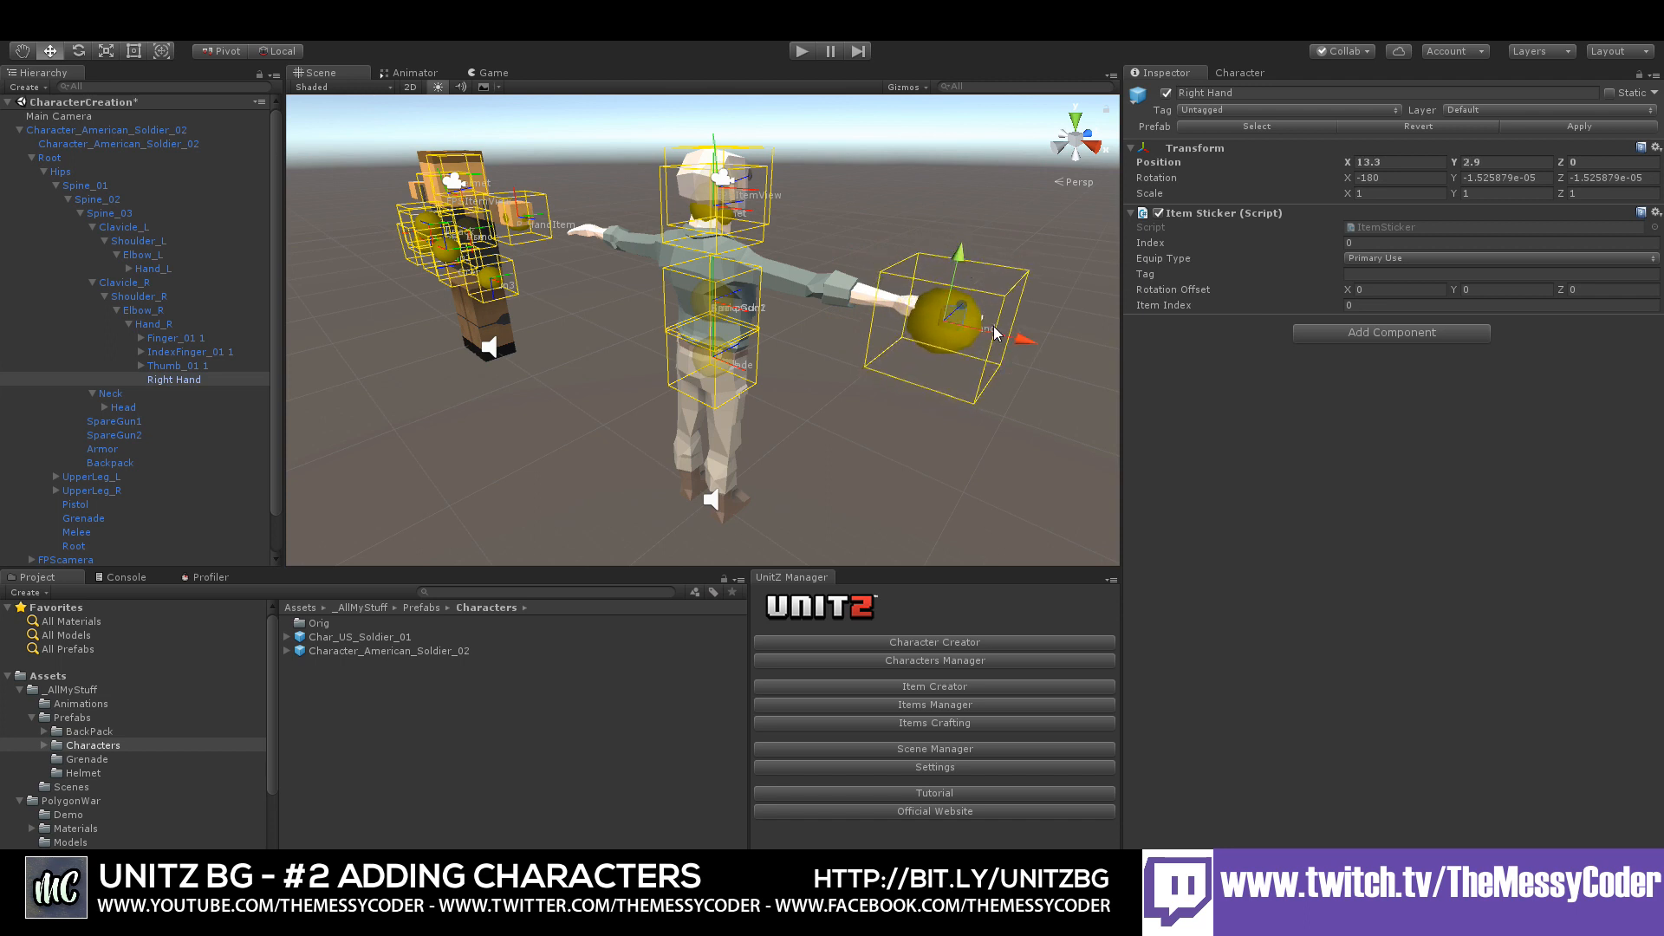
pyautogui.moveTo(1027, 341); pyautogui.dragTo(1016, 339)
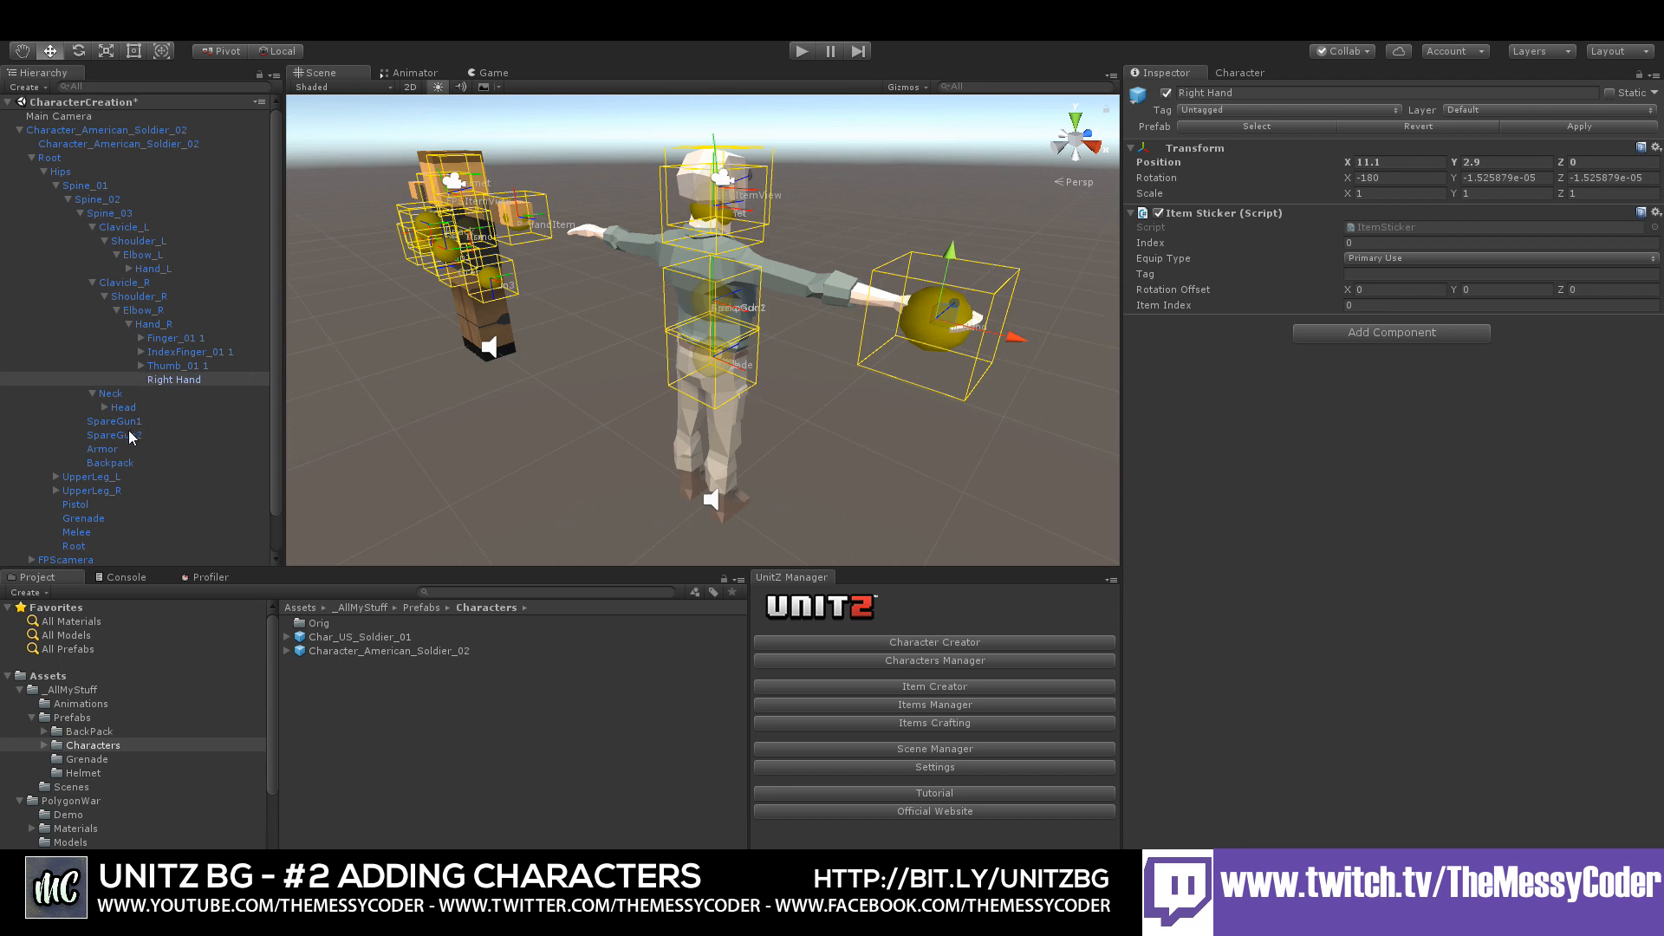
# - Move the Helmet sticker under the soldier's Head bone up to about Y 11.7
pyautogui.click(93, 282)
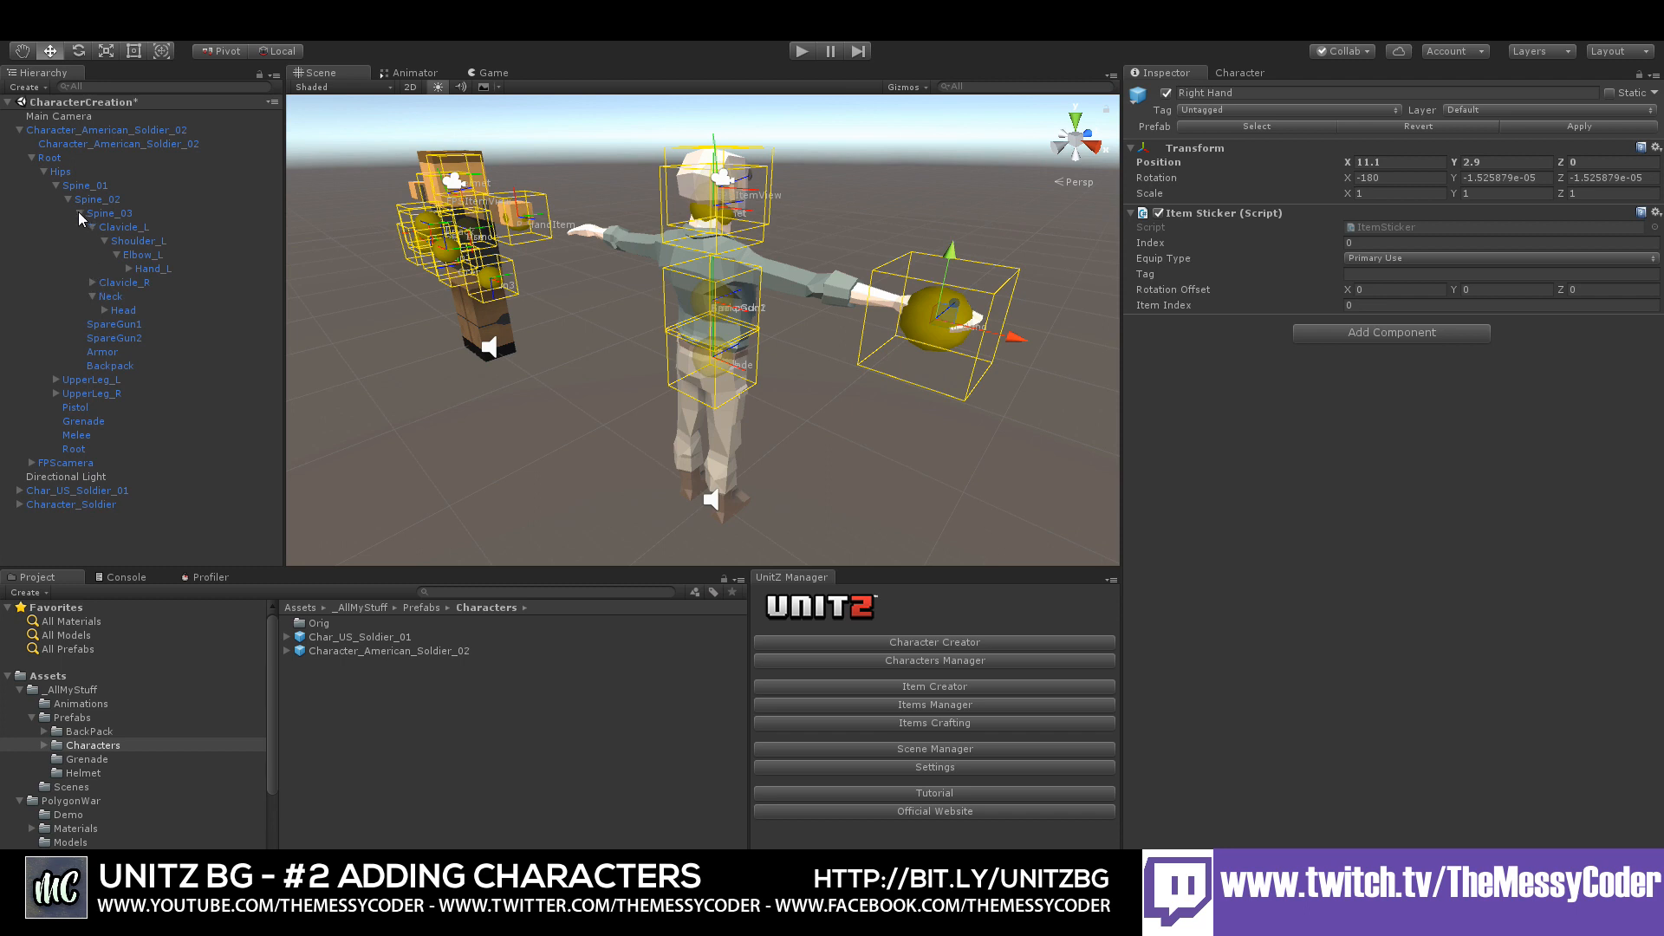
pyautogui.click(93, 227)
pyautogui.click(105, 268)
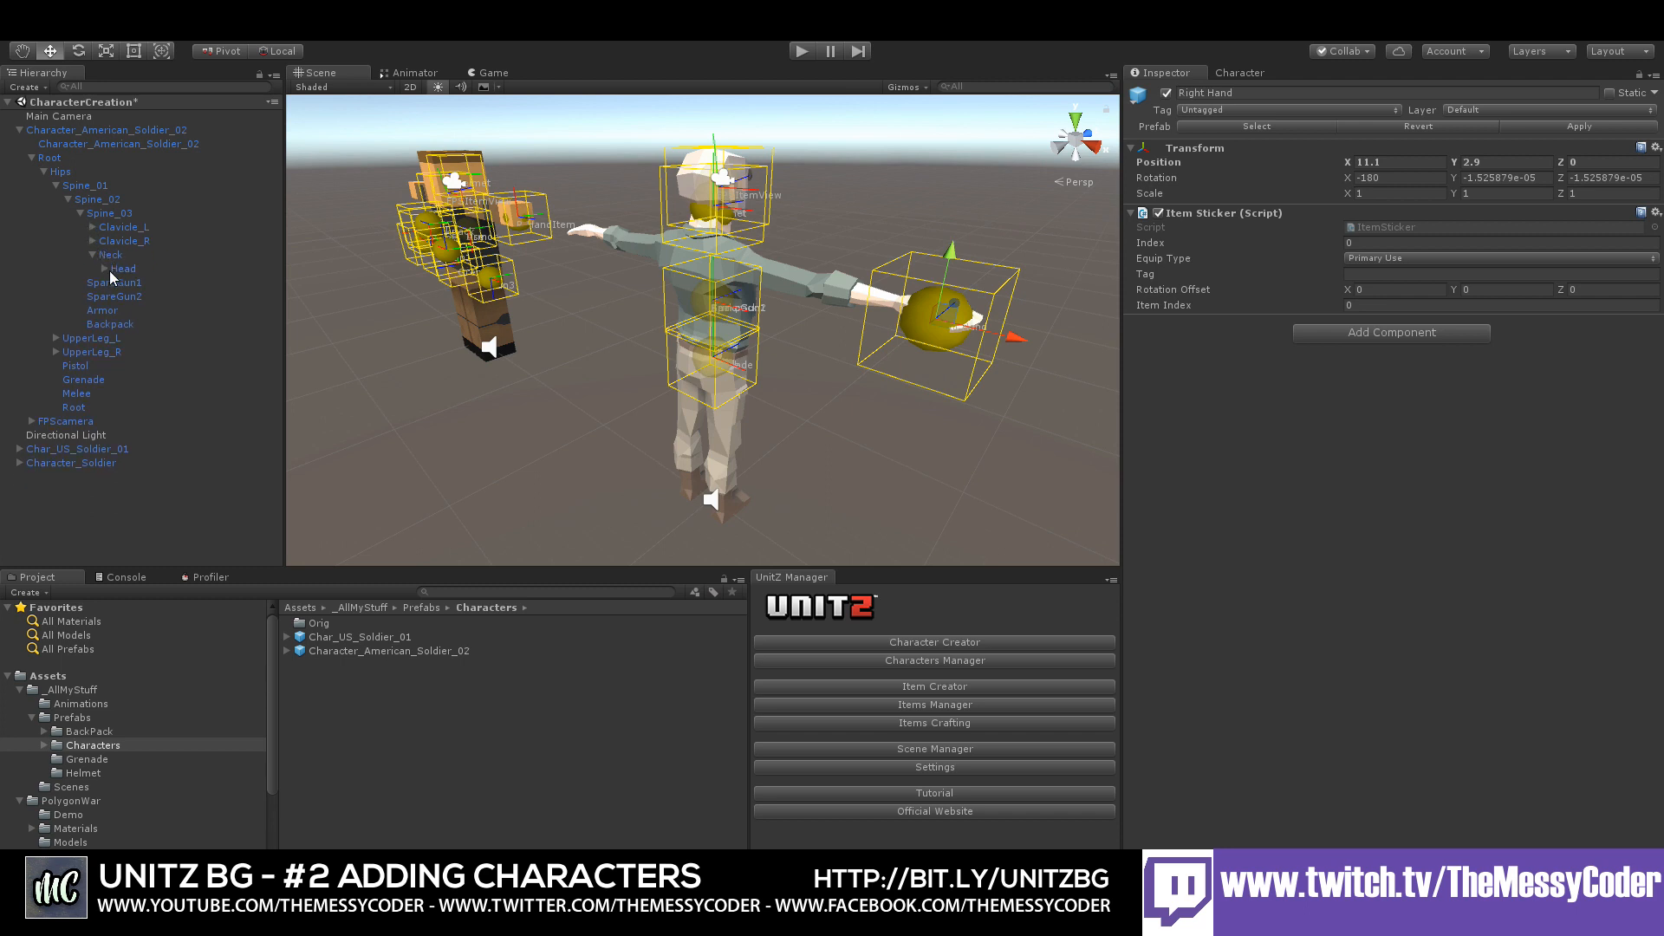
pyautogui.click(140, 310)
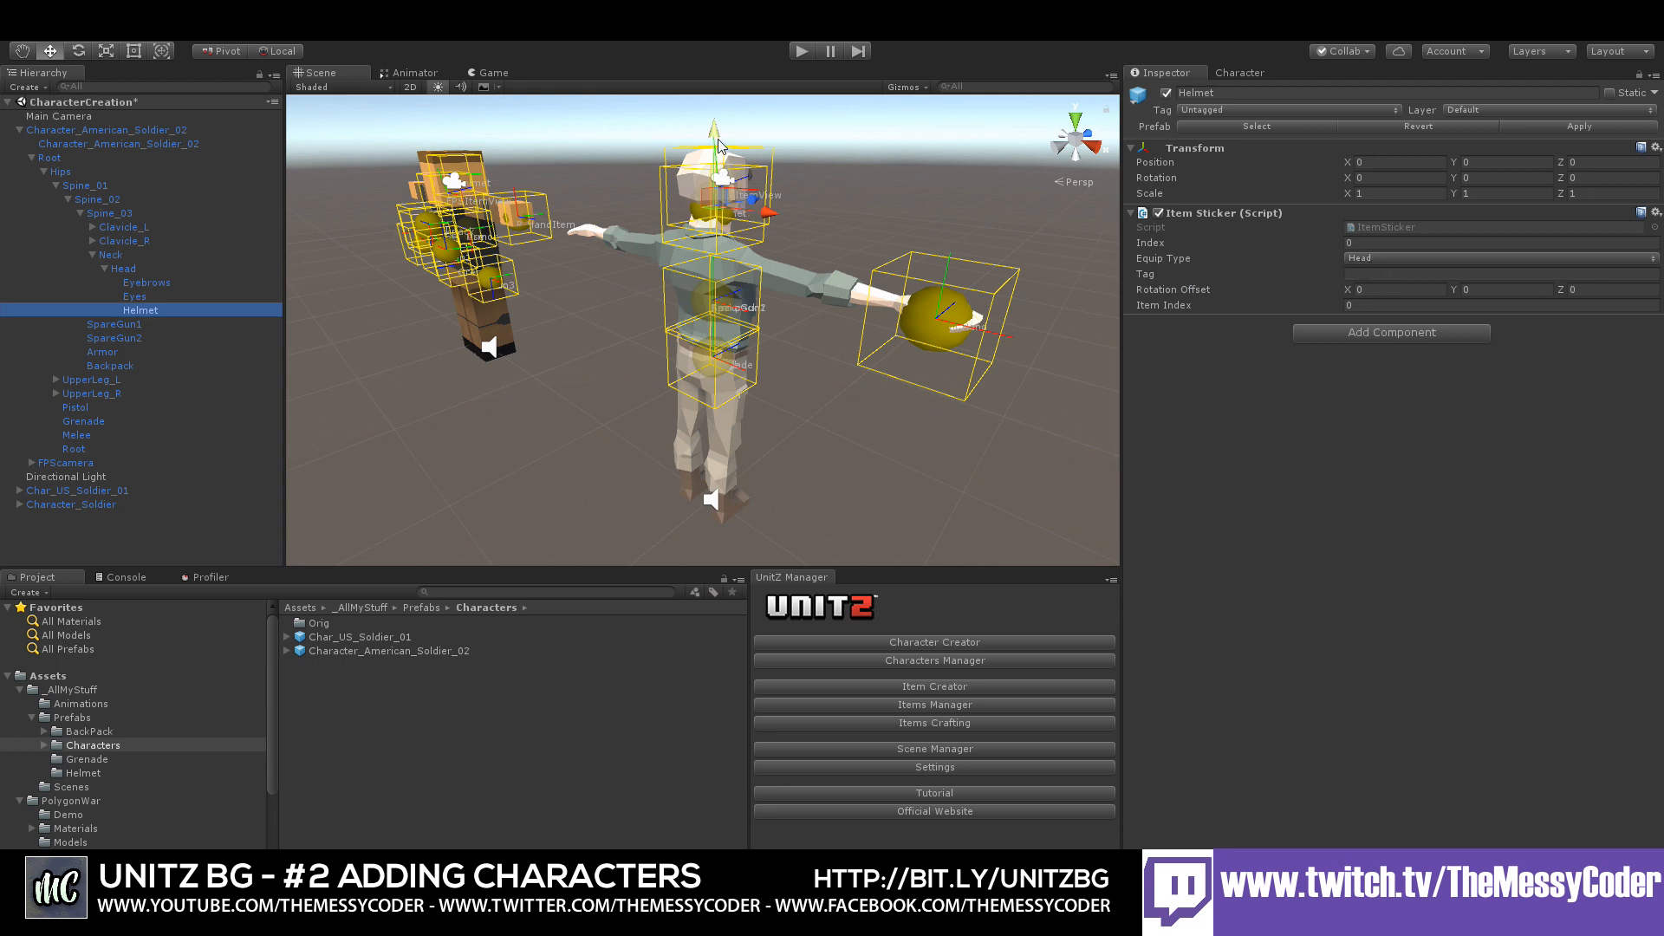
pyautogui.moveTo(714, 133); pyautogui.dragTo(708, 112)
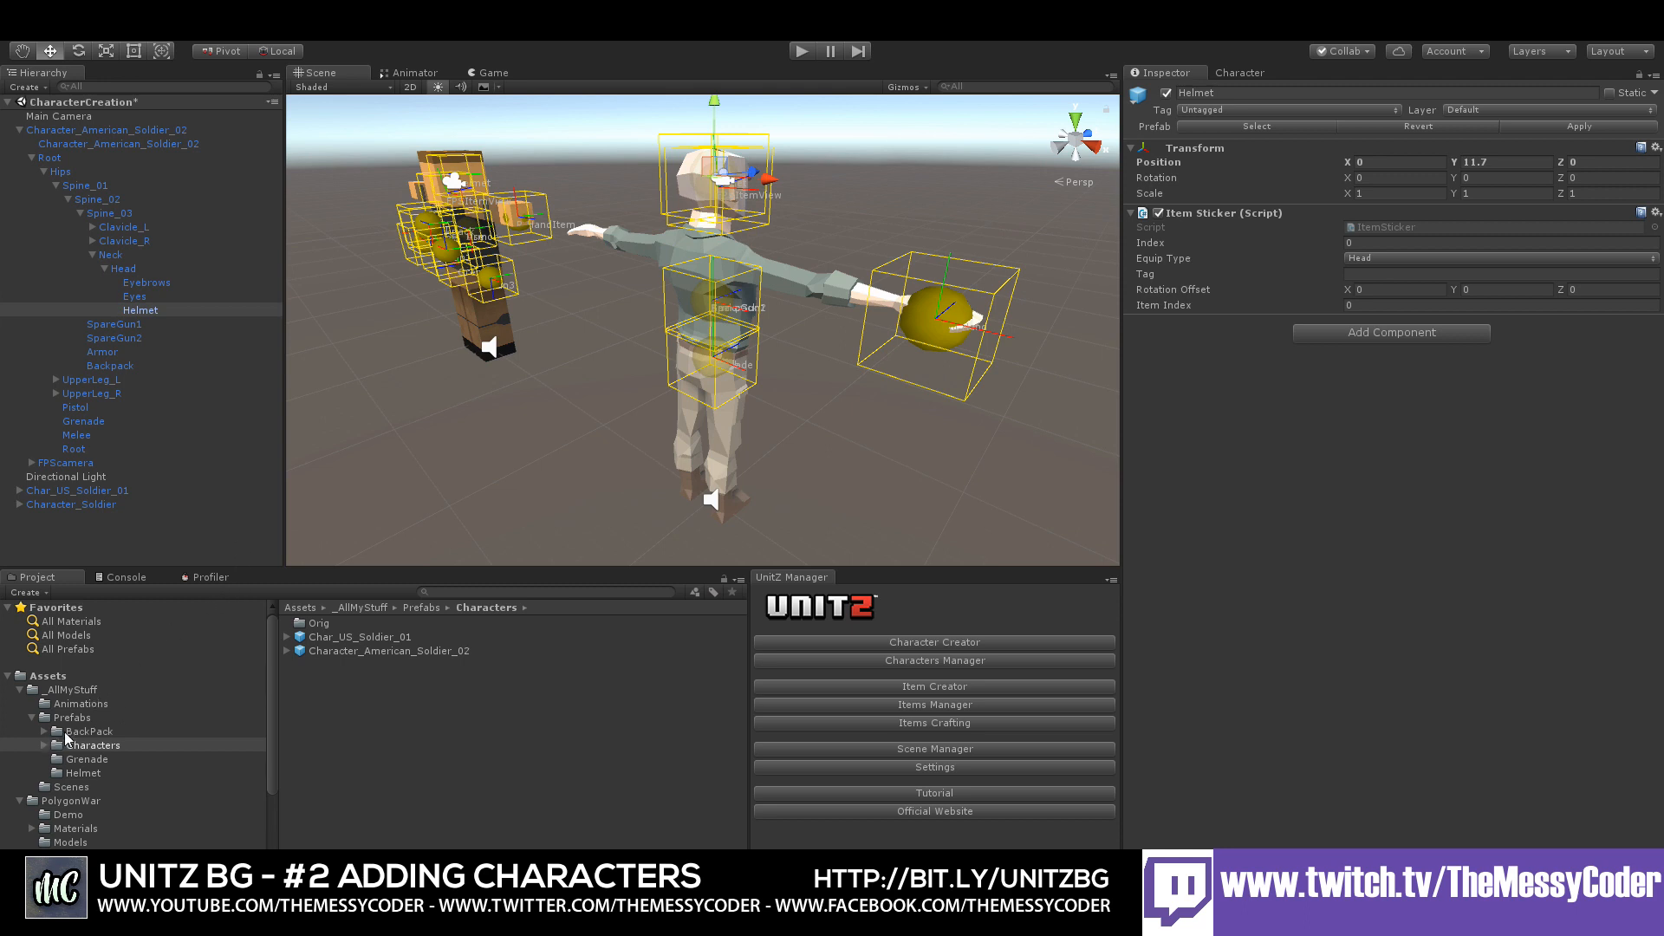
# - Place the US_Helmet_02__TPS prefab under the Helmet sticker and raise it to about Y 24.6
pyautogui.click(72, 772)
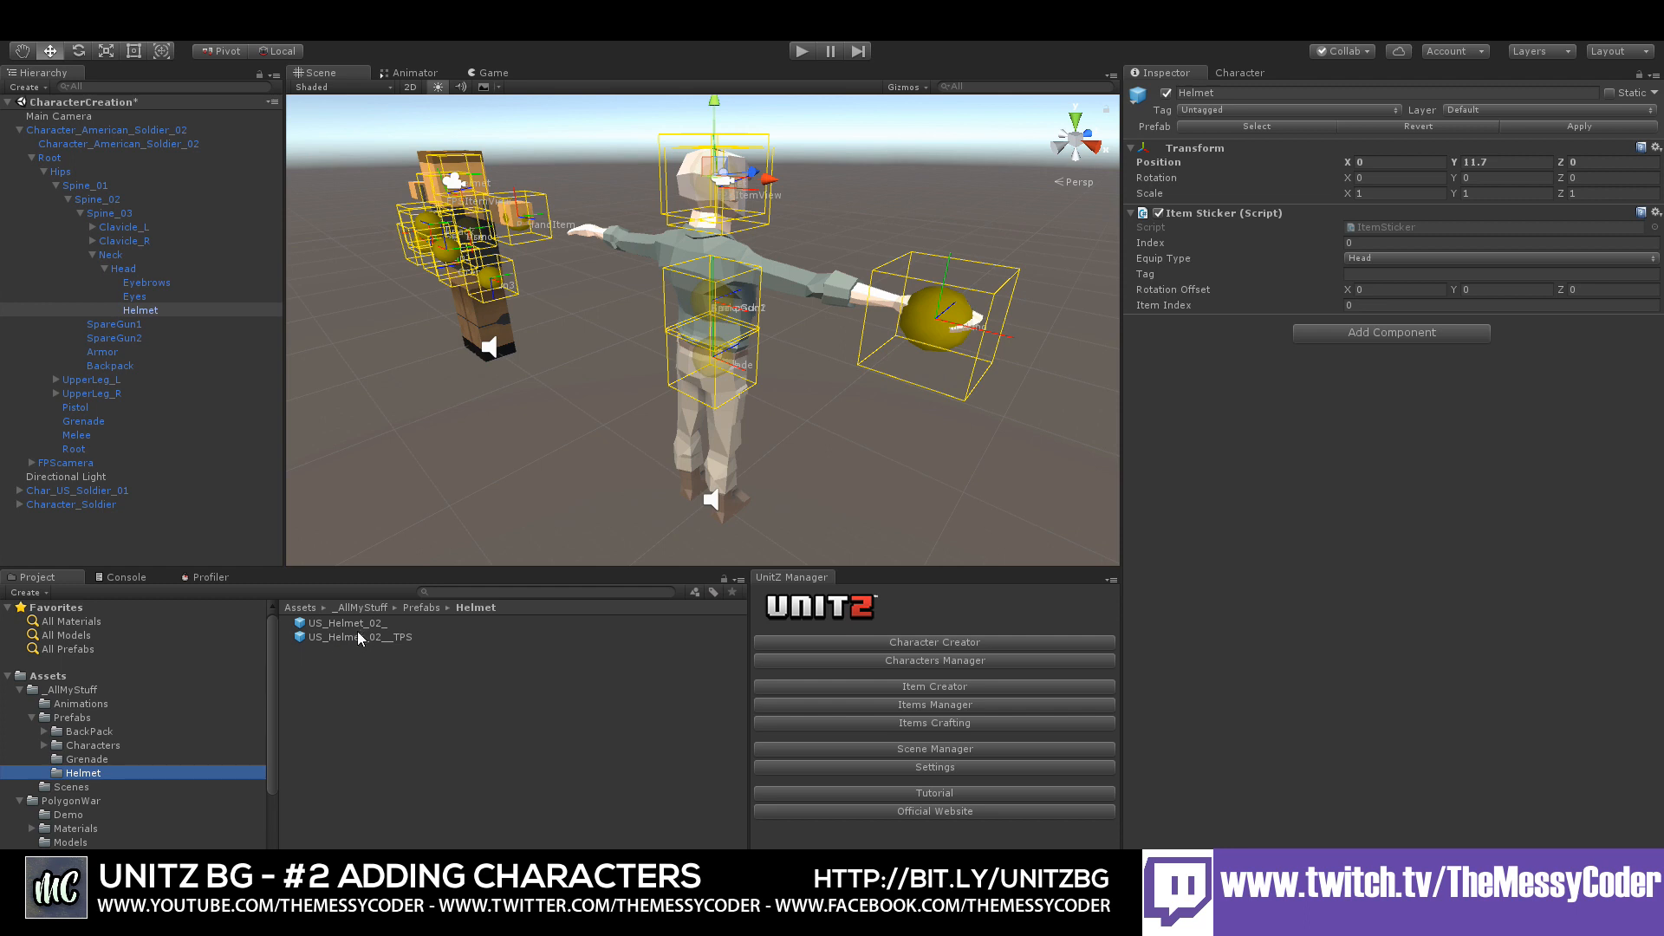
pyautogui.moveTo(357, 636); pyautogui.dragTo(149, 312)
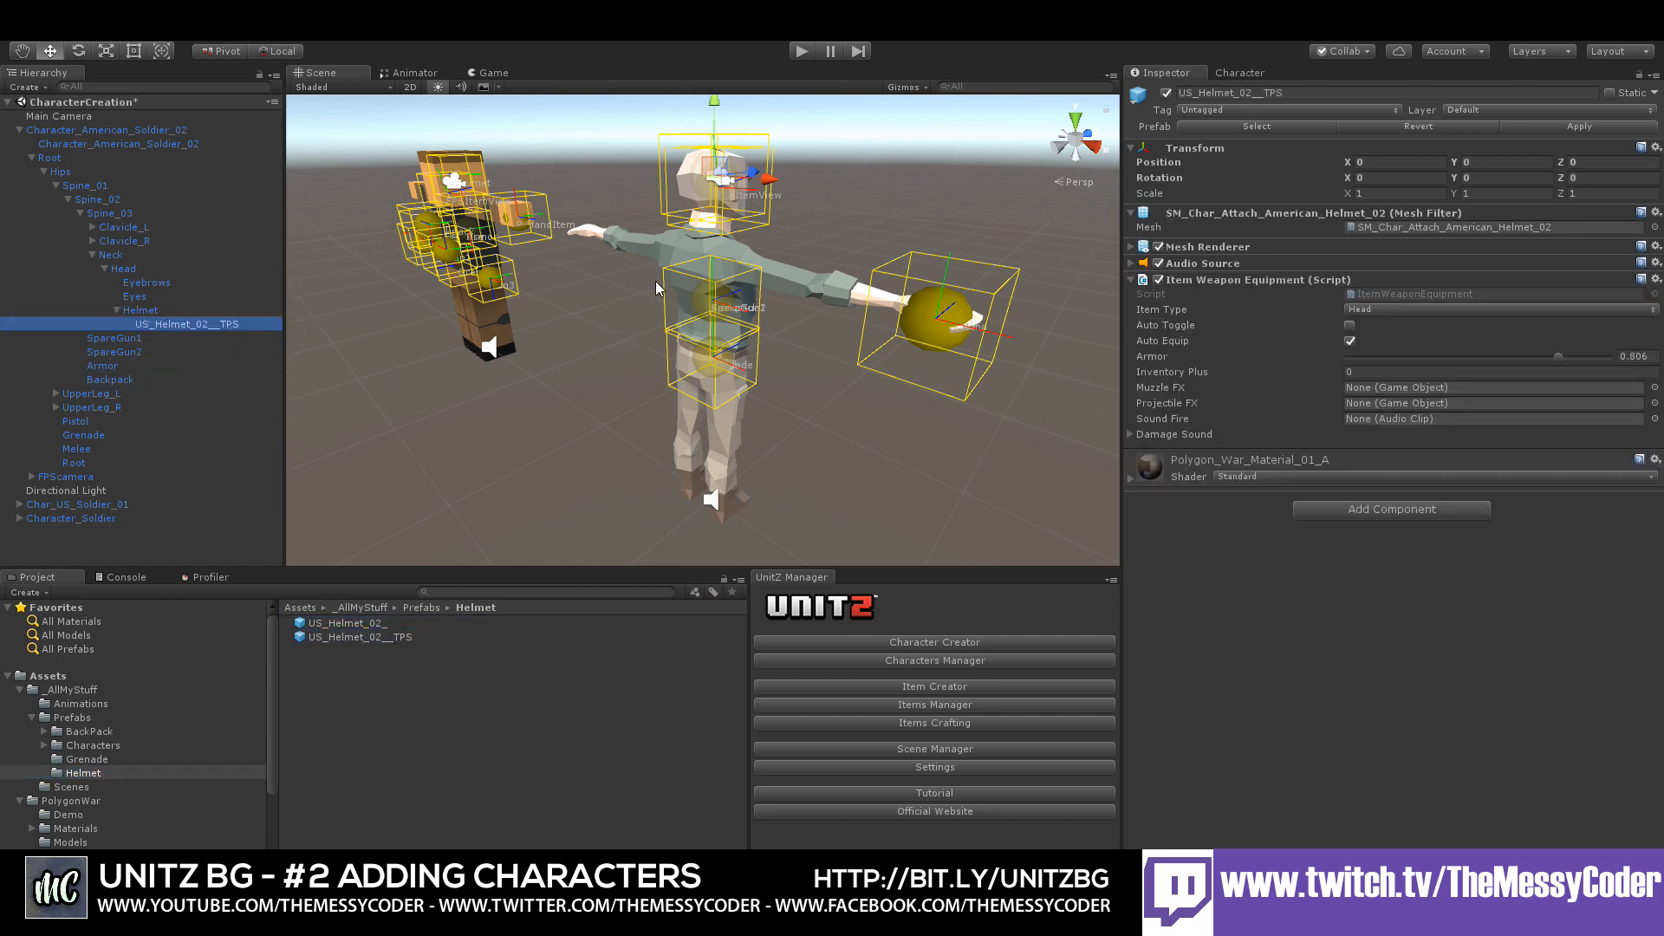
pyautogui.moveTo(637, 293); pyautogui.dragTo(636, 414, button='middle')
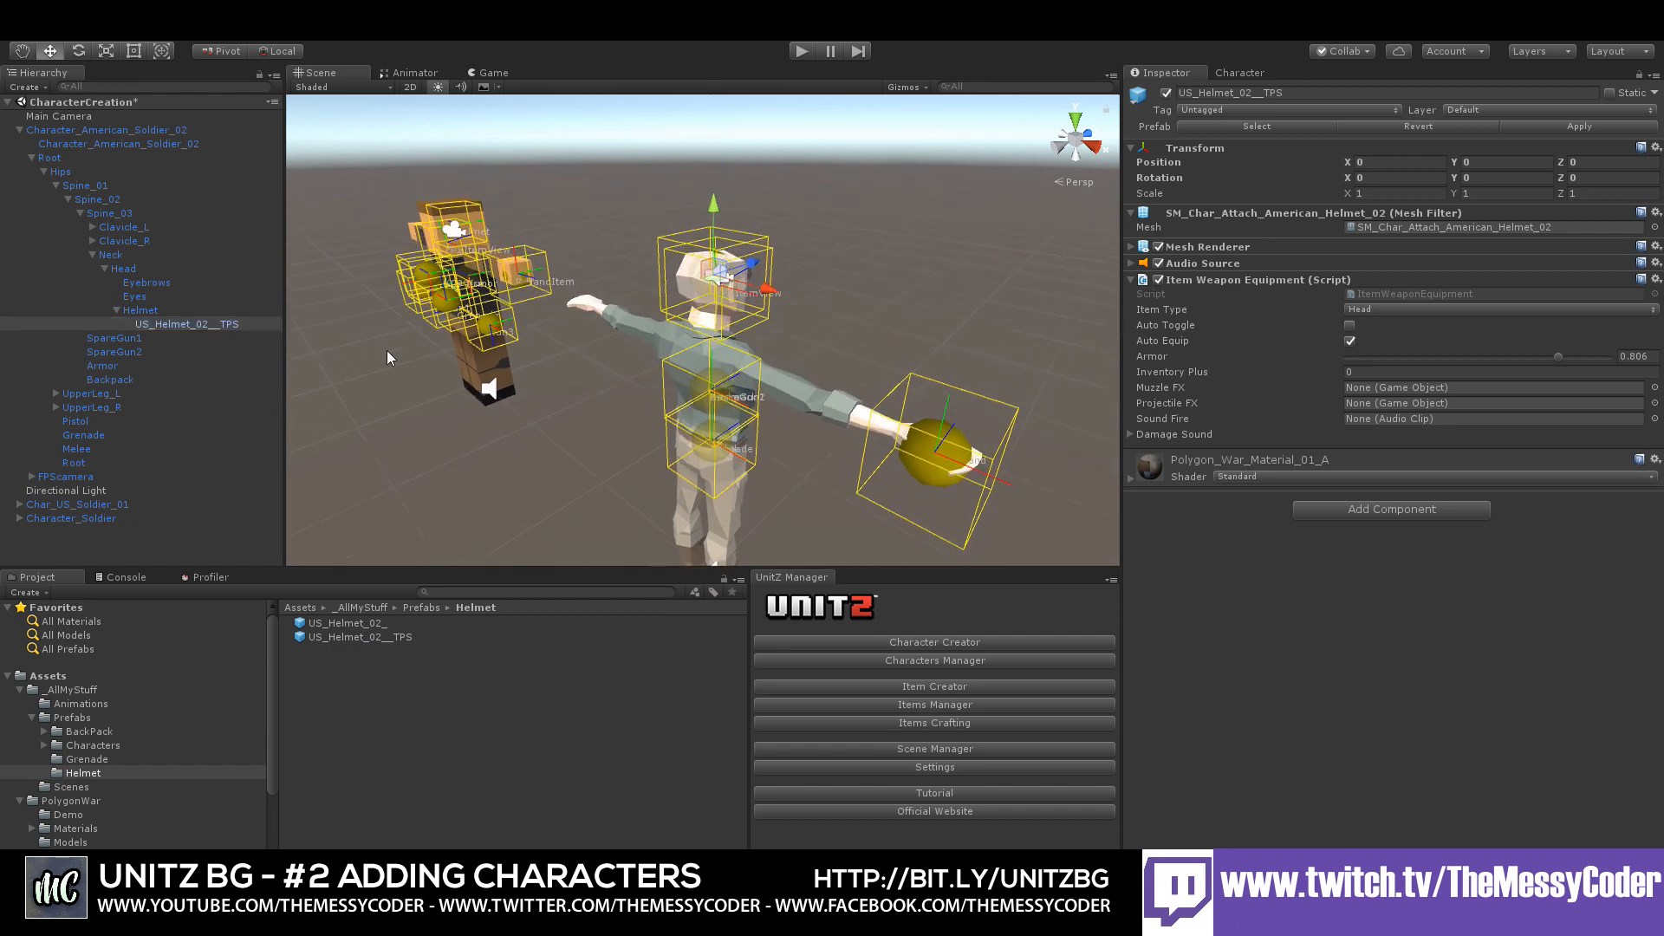
pyautogui.moveTo(708, 201); pyautogui.dragTo(708, 156)
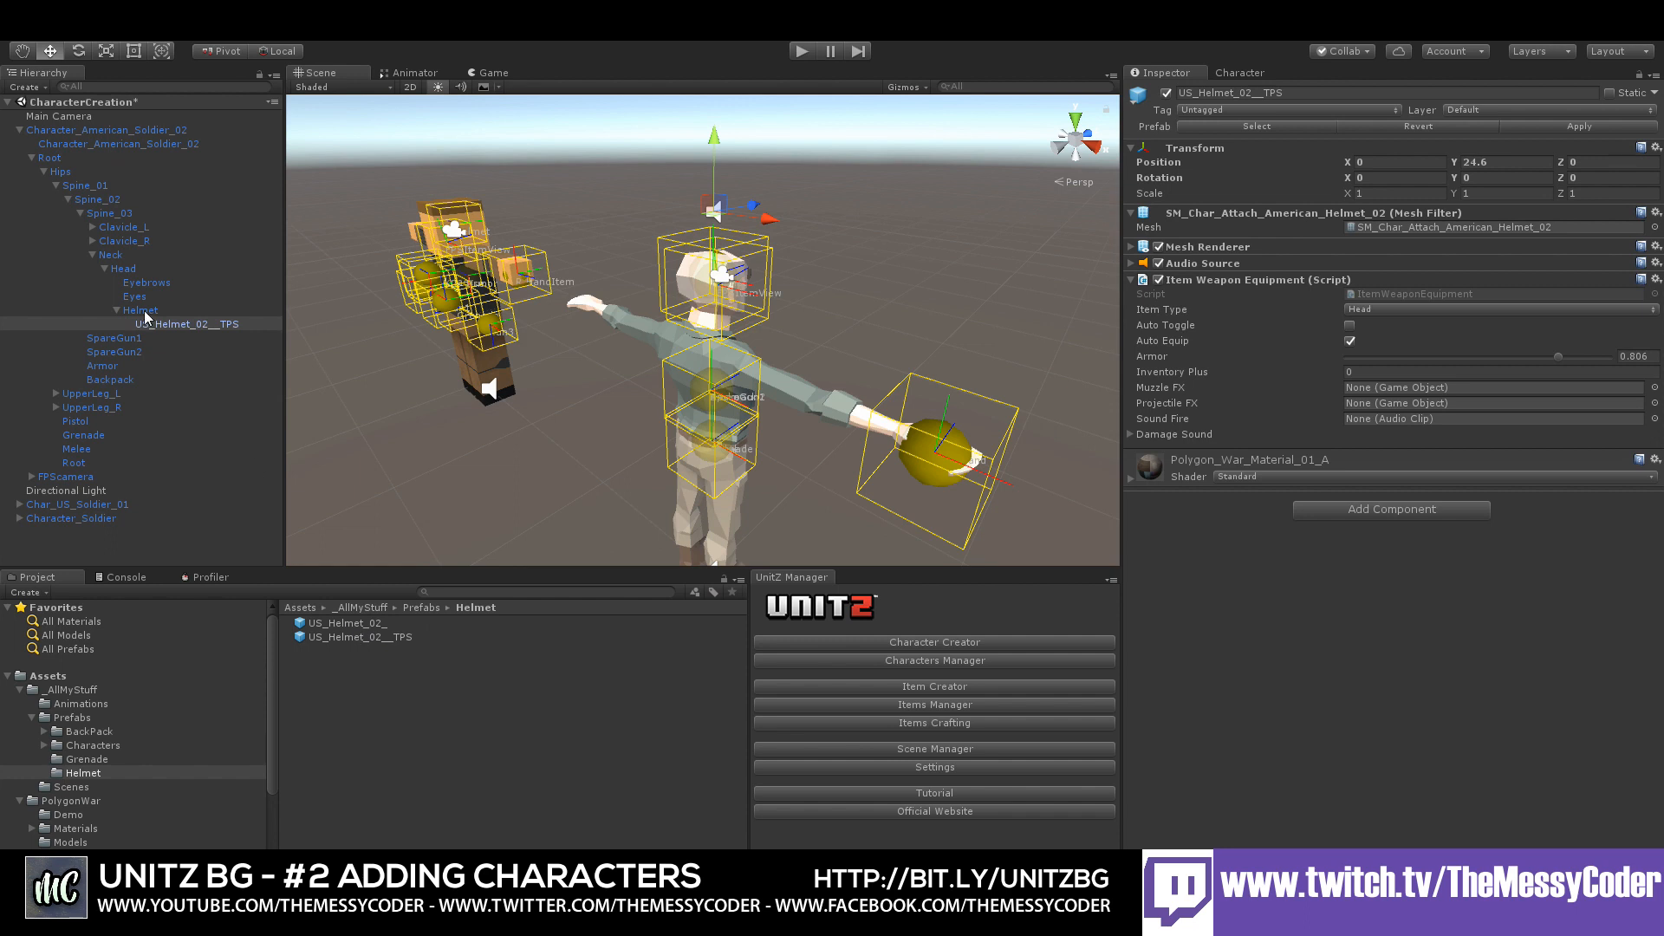
# - Place a loose US_Helmet_02__TPS beside the soldier's head to compare its size, and delete that copy
pyautogui.moveTo(360, 637); pyautogui.dragTo(727, 299)
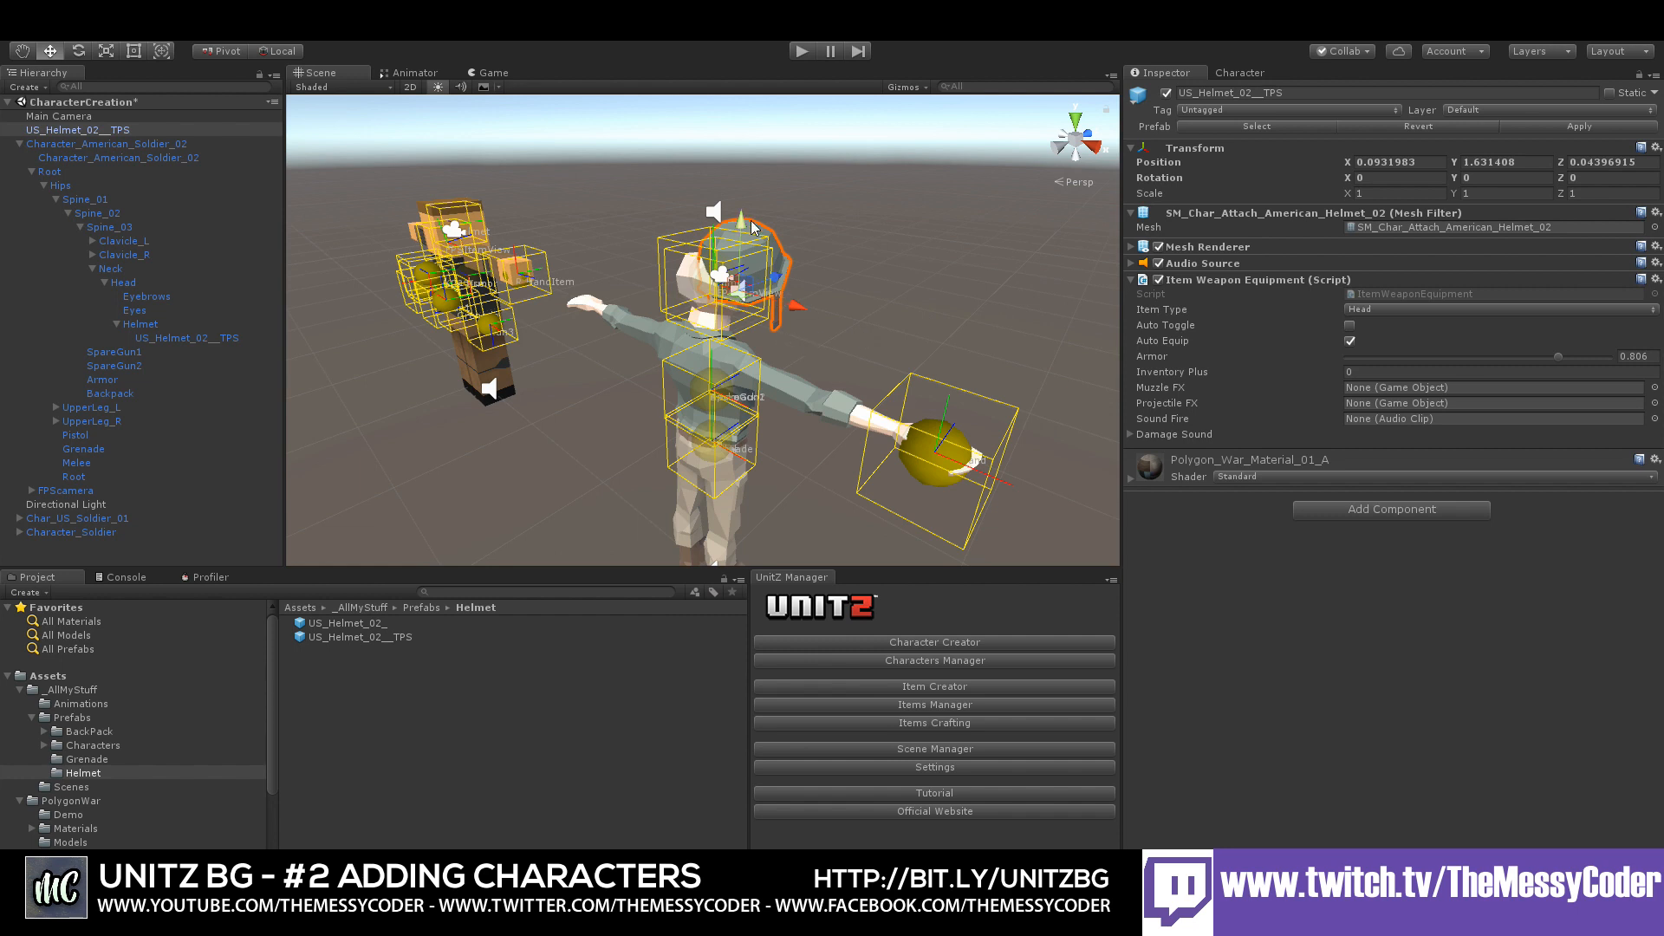
pyautogui.moveTo(779, 287); pyautogui.dragTo(826, 269)
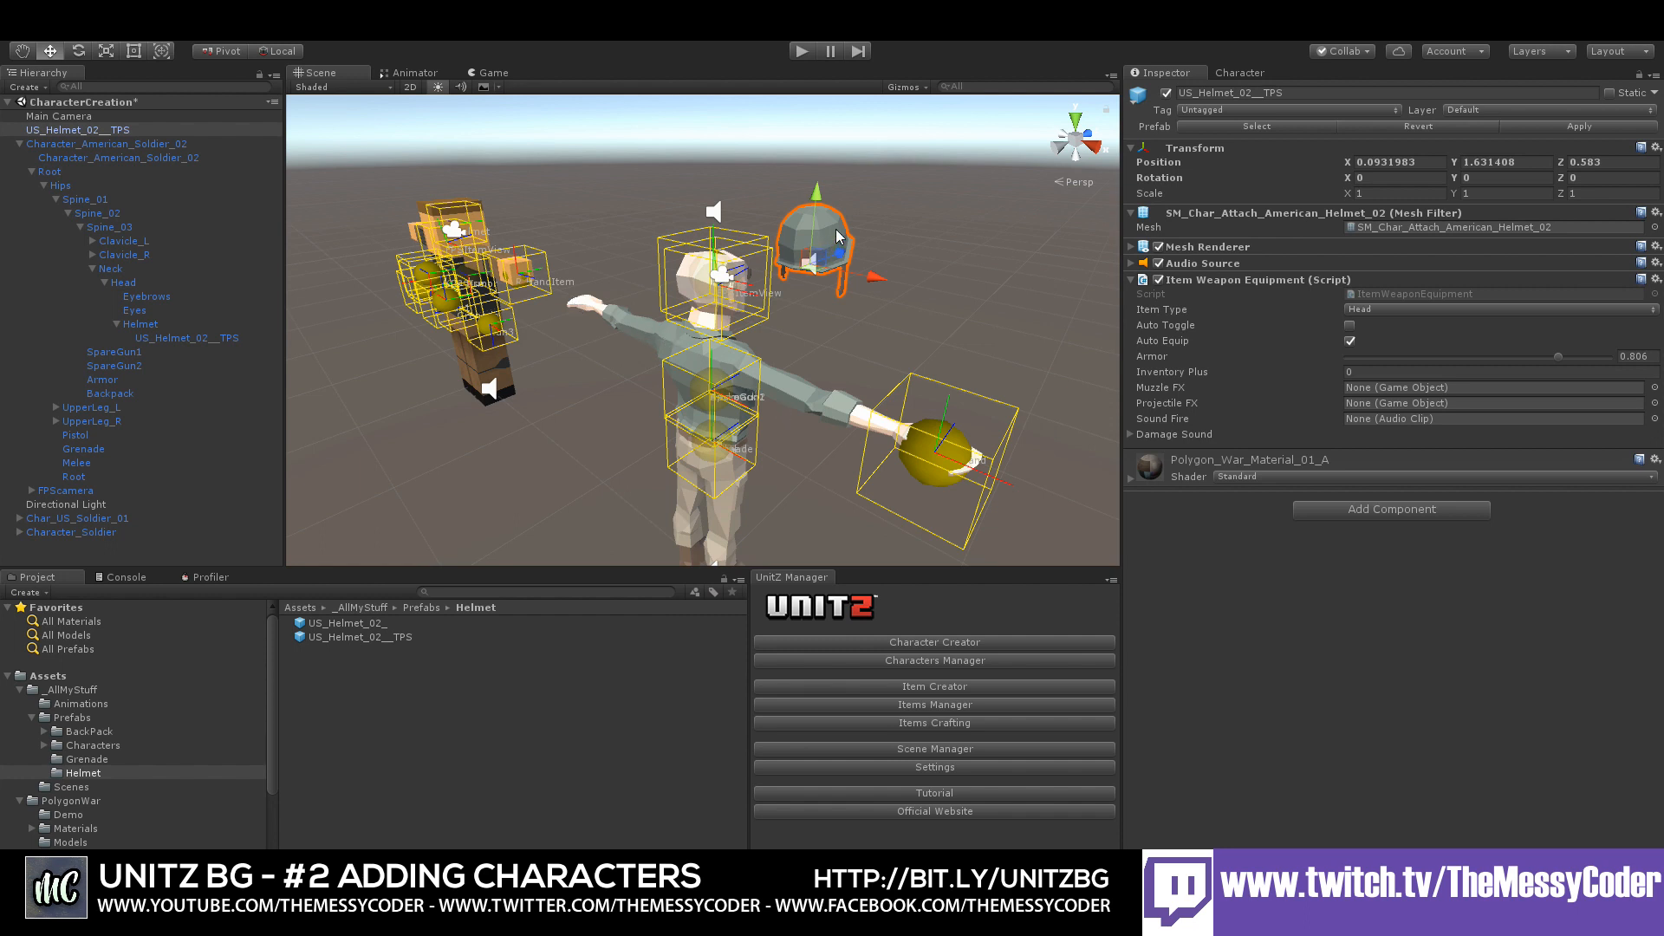
pyautogui.press('Delete')
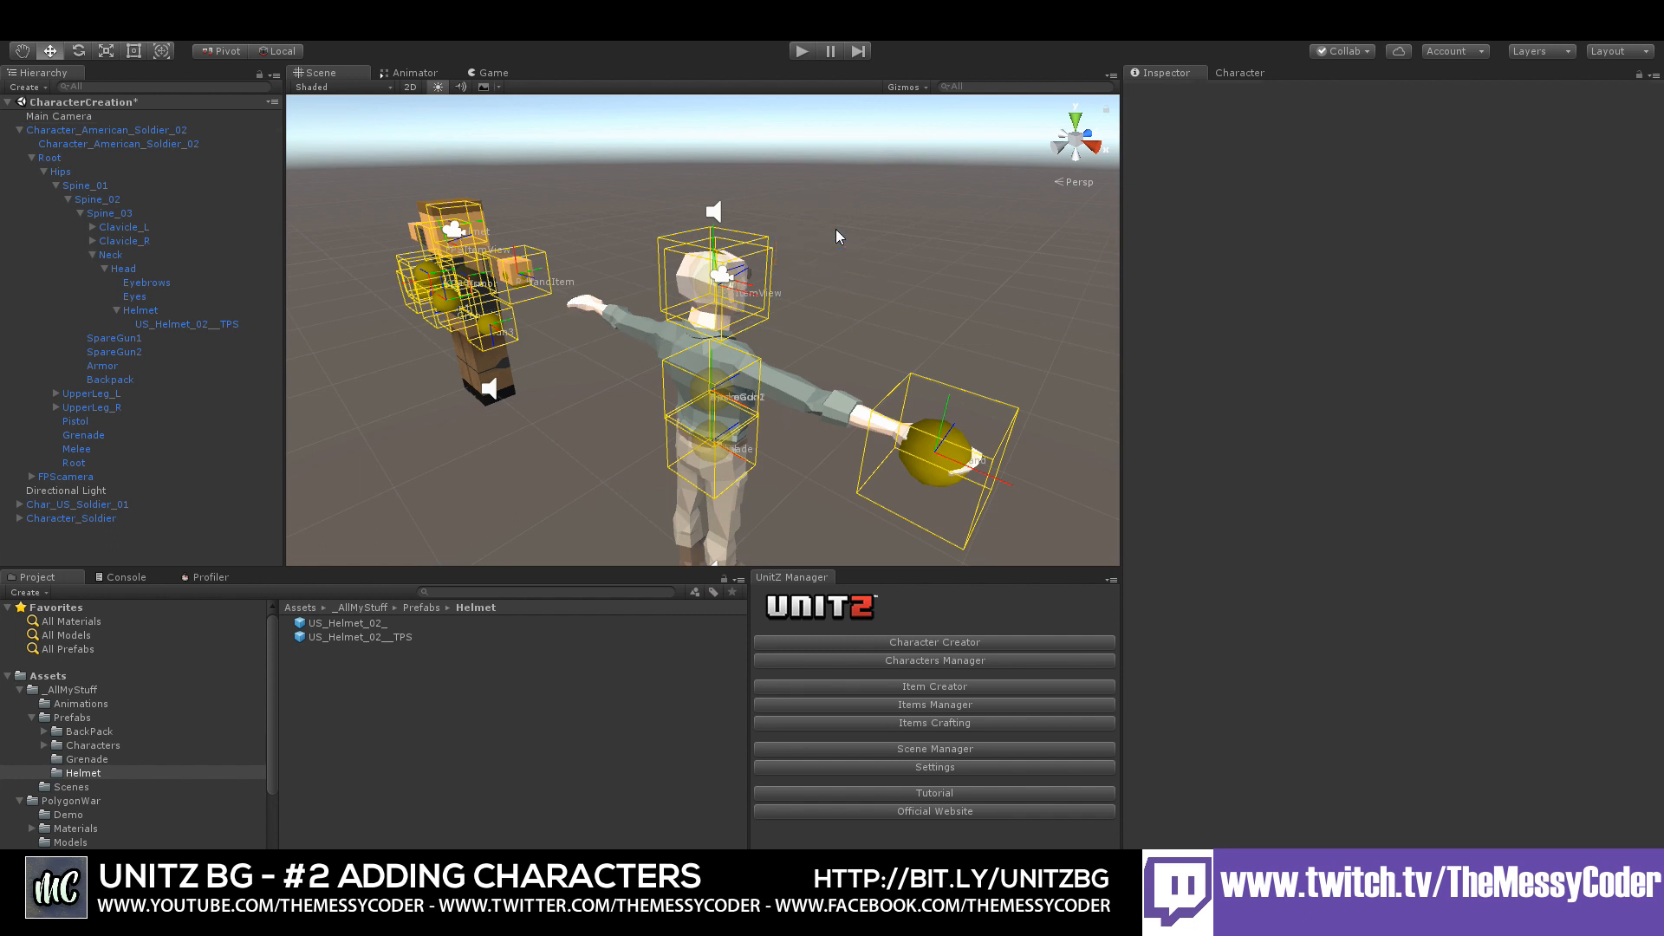
# - Compare the transform scales of the soldier, its mesh, the Root and Hips bones, and the Helmet sticker
pyautogui.click(102, 130)
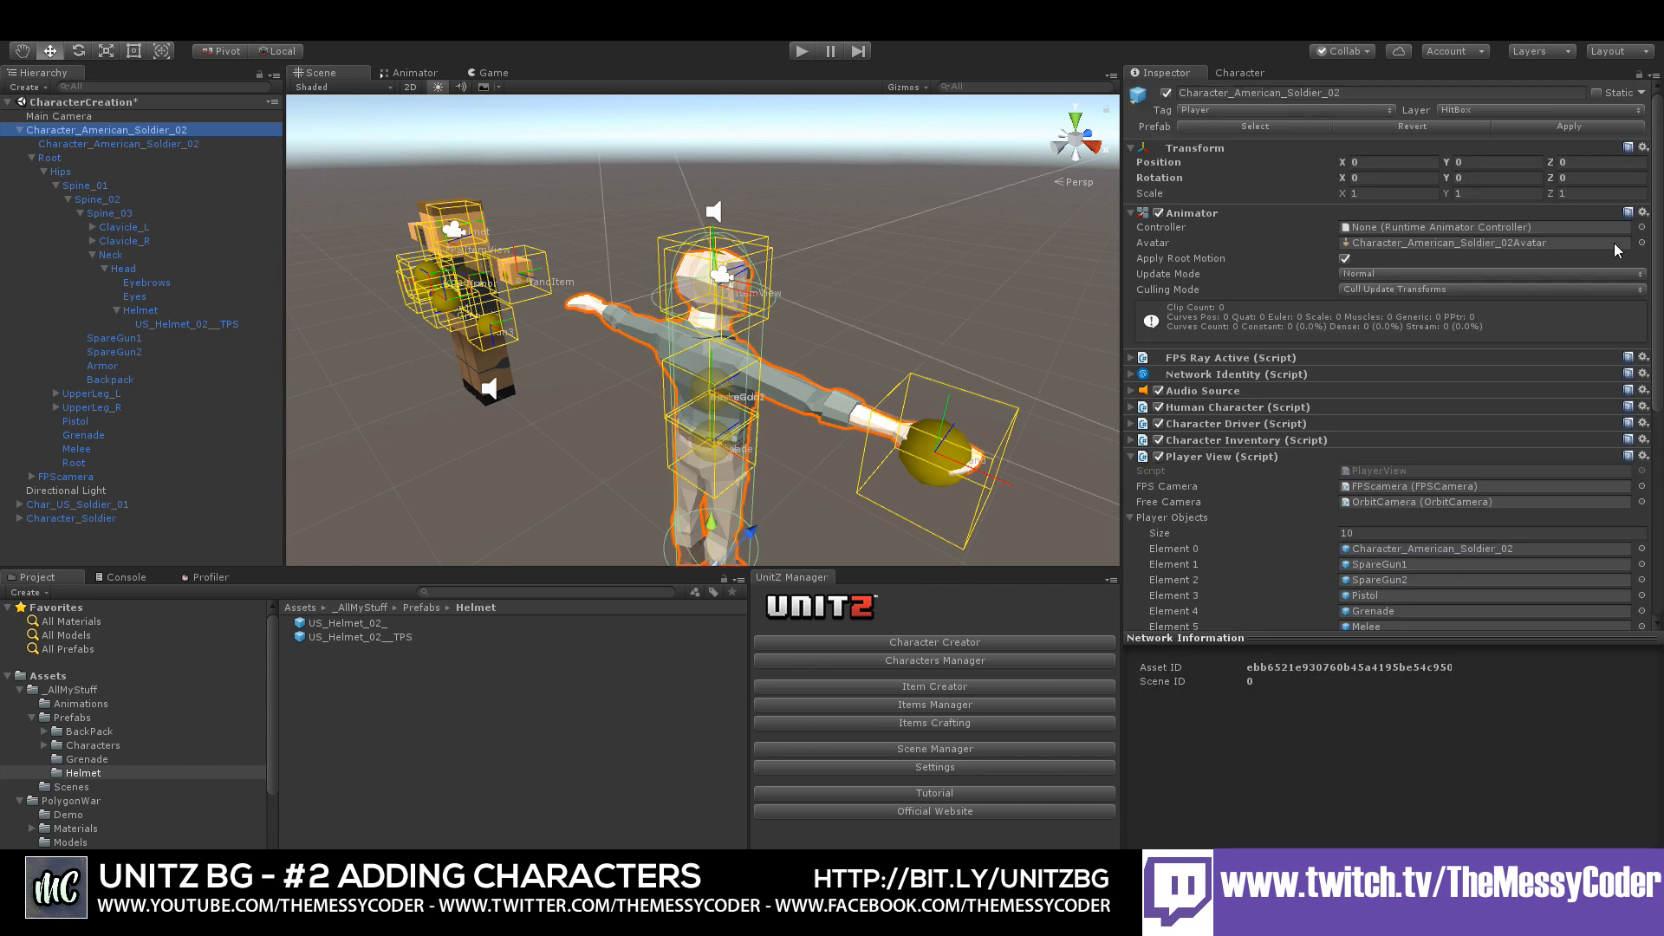
pyautogui.click(87, 145)
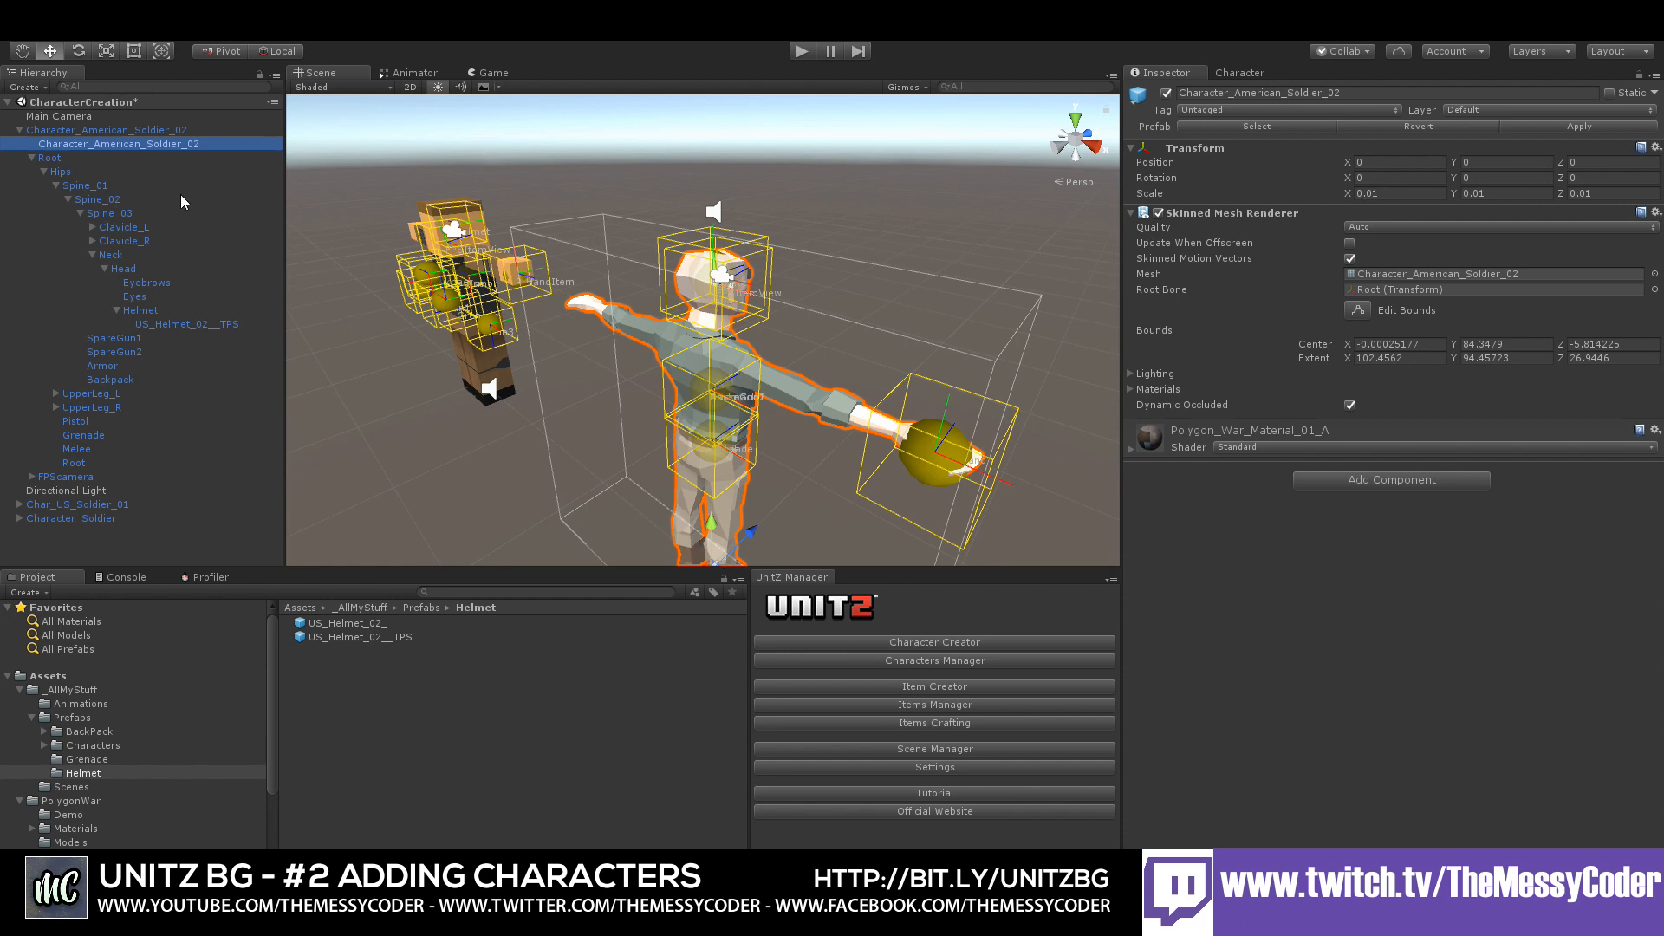
pyautogui.click(49, 158)
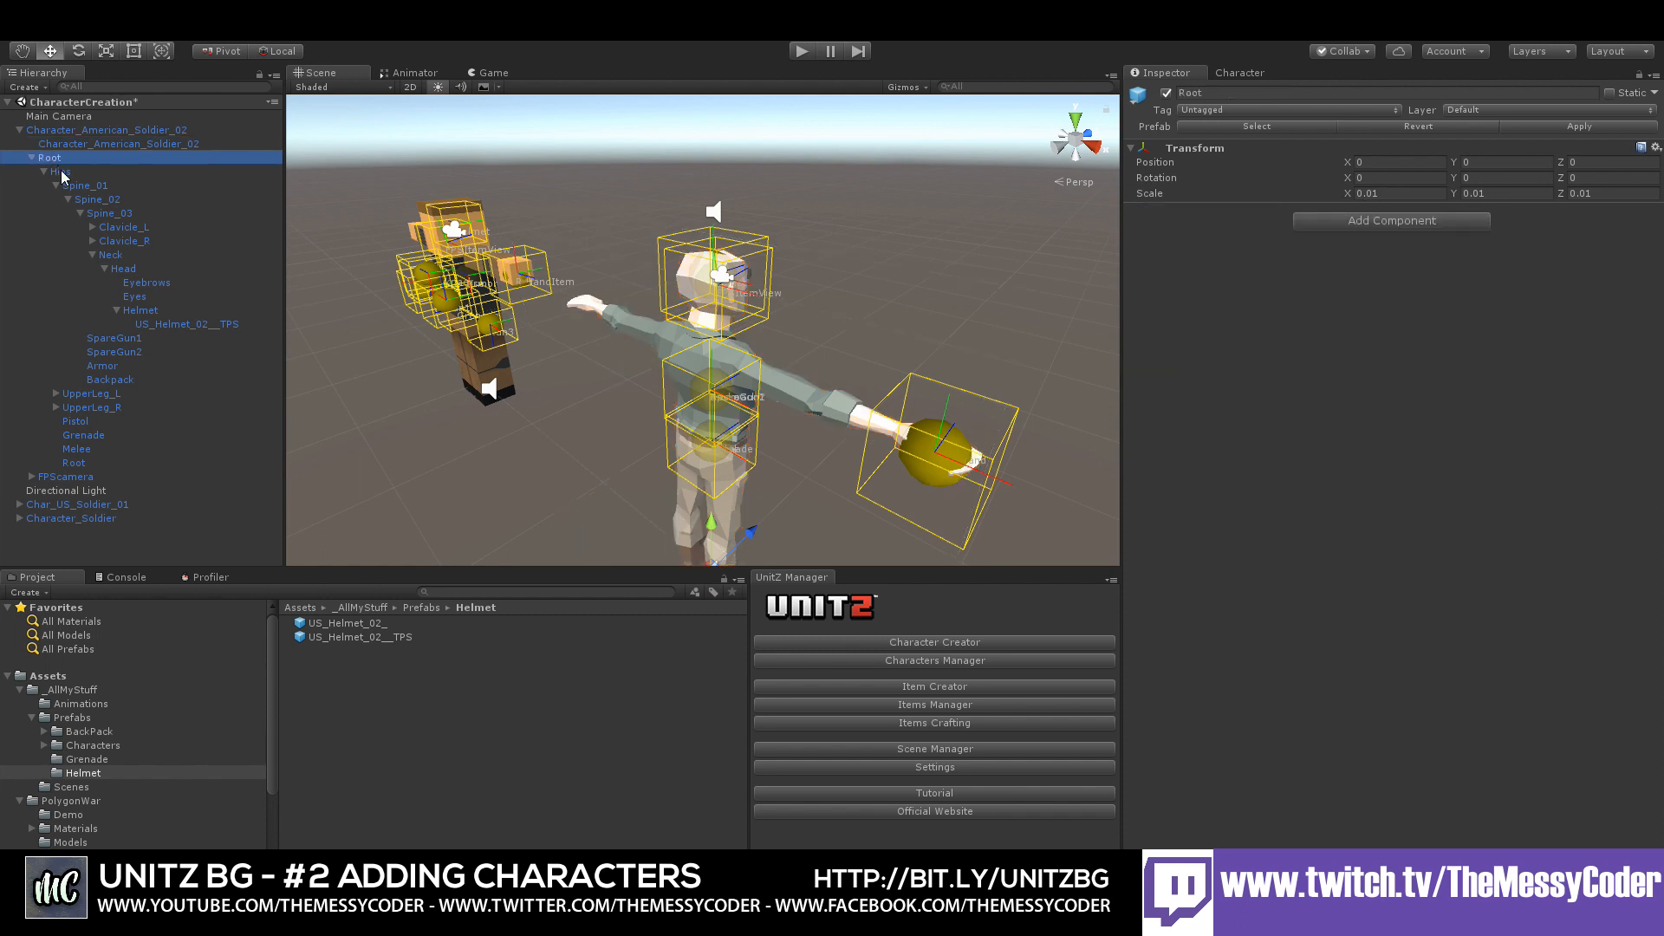
pyautogui.click(62, 175)
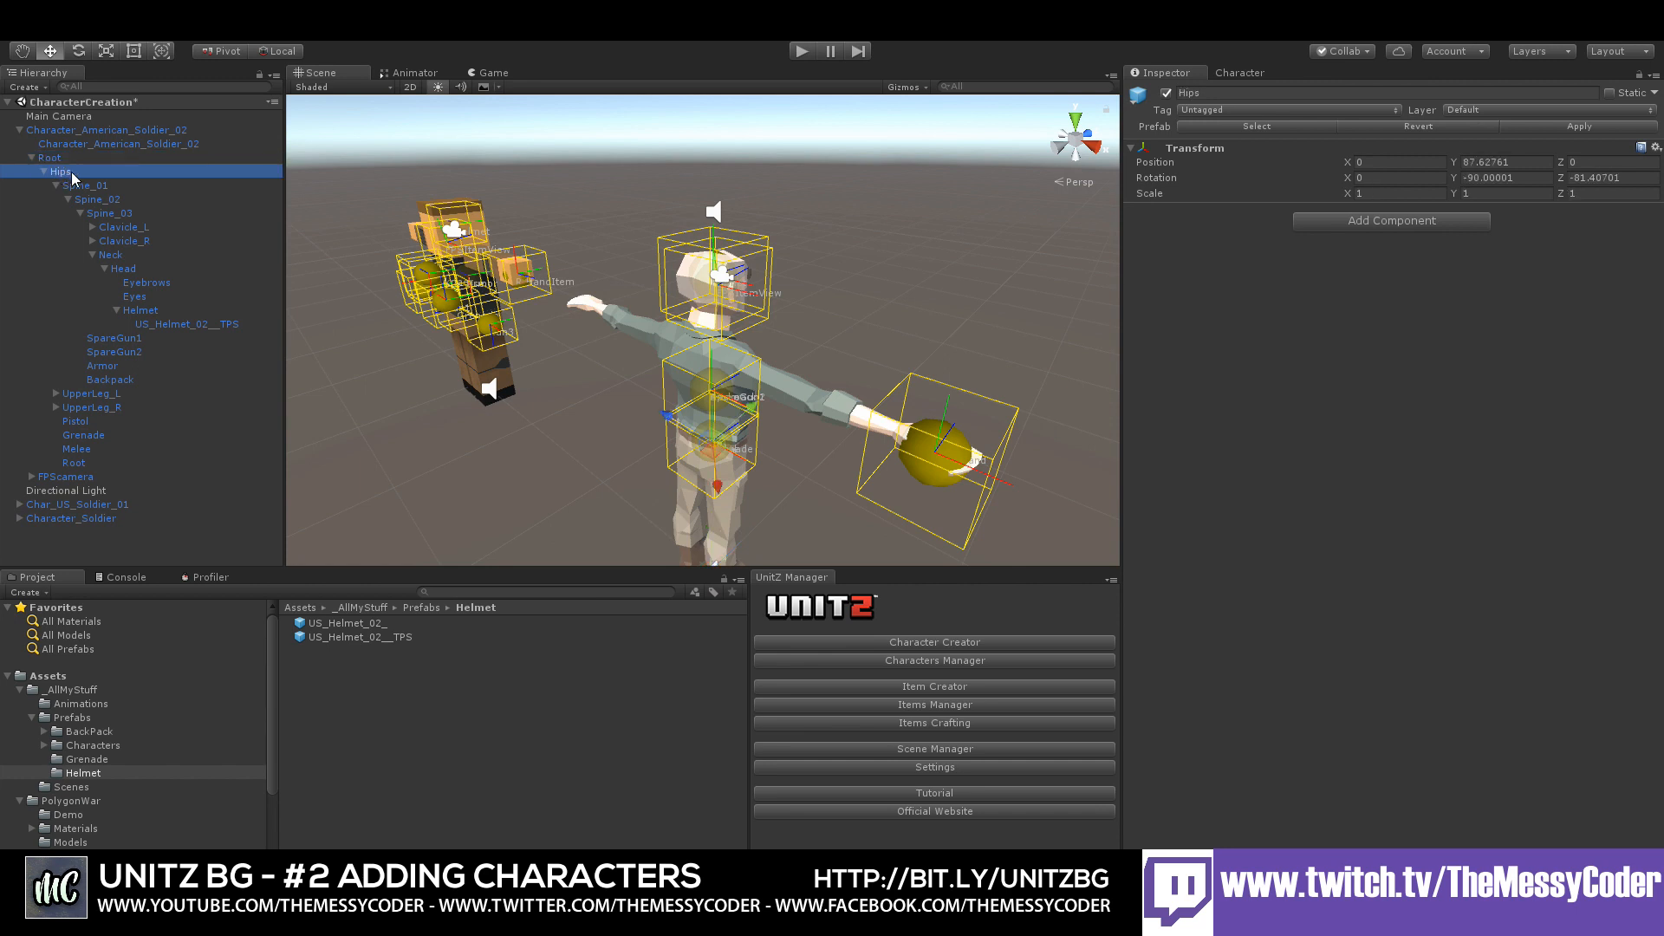
pyautogui.click(52, 157)
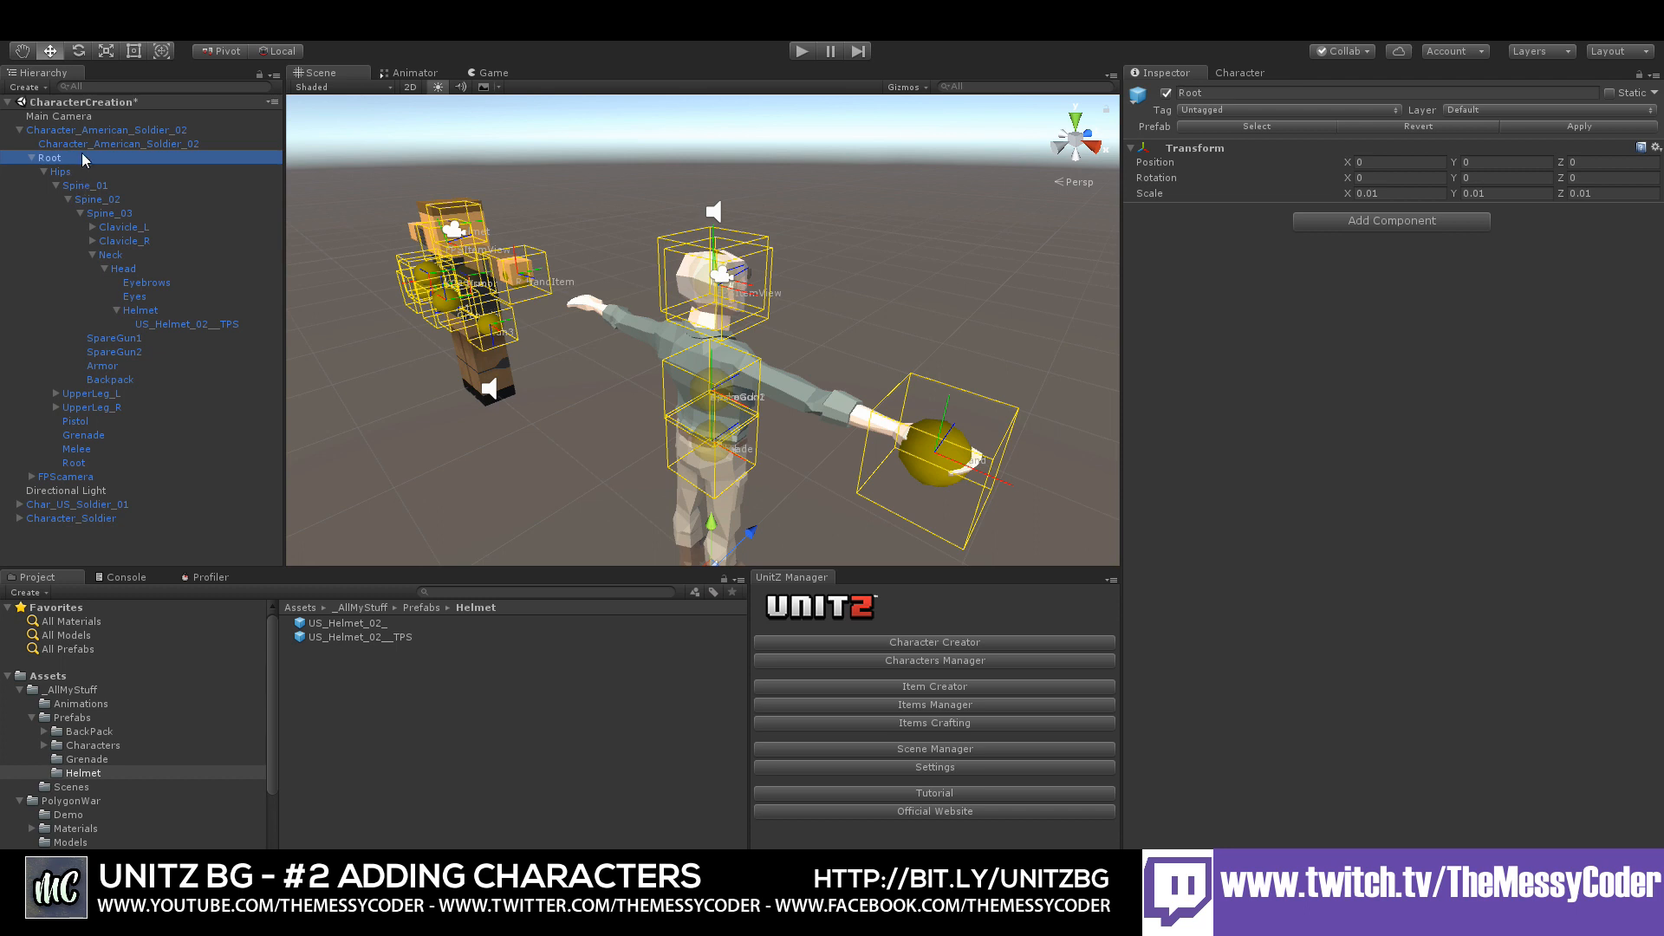
pyautogui.click(141, 312)
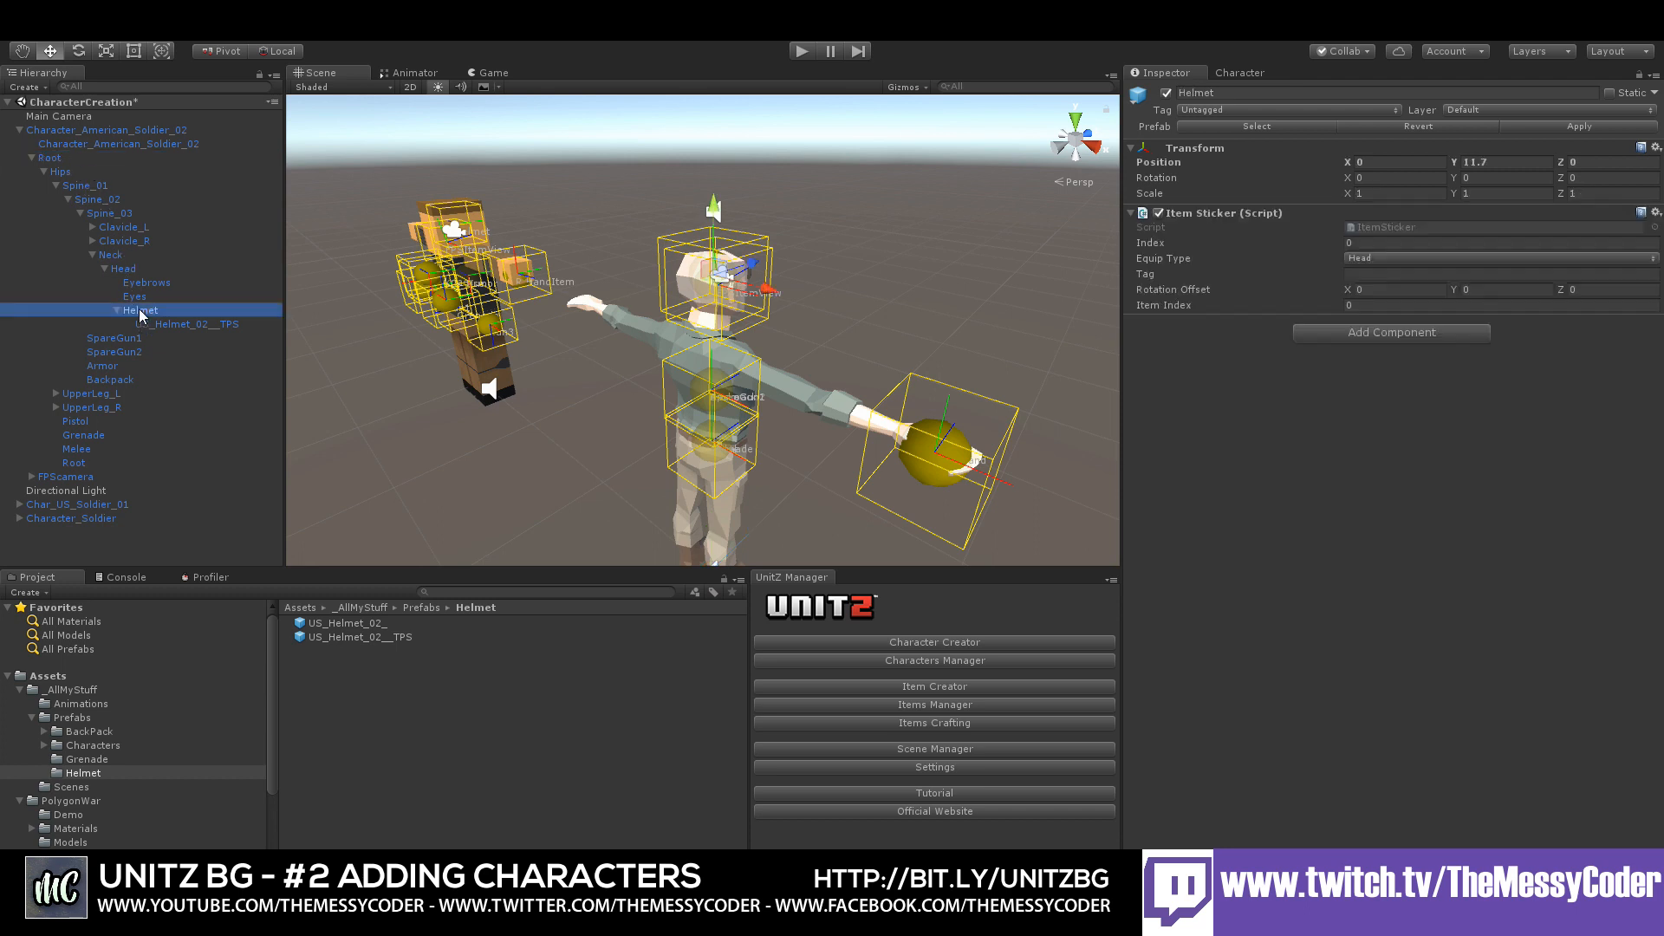
pyautogui.click(1386, 191)
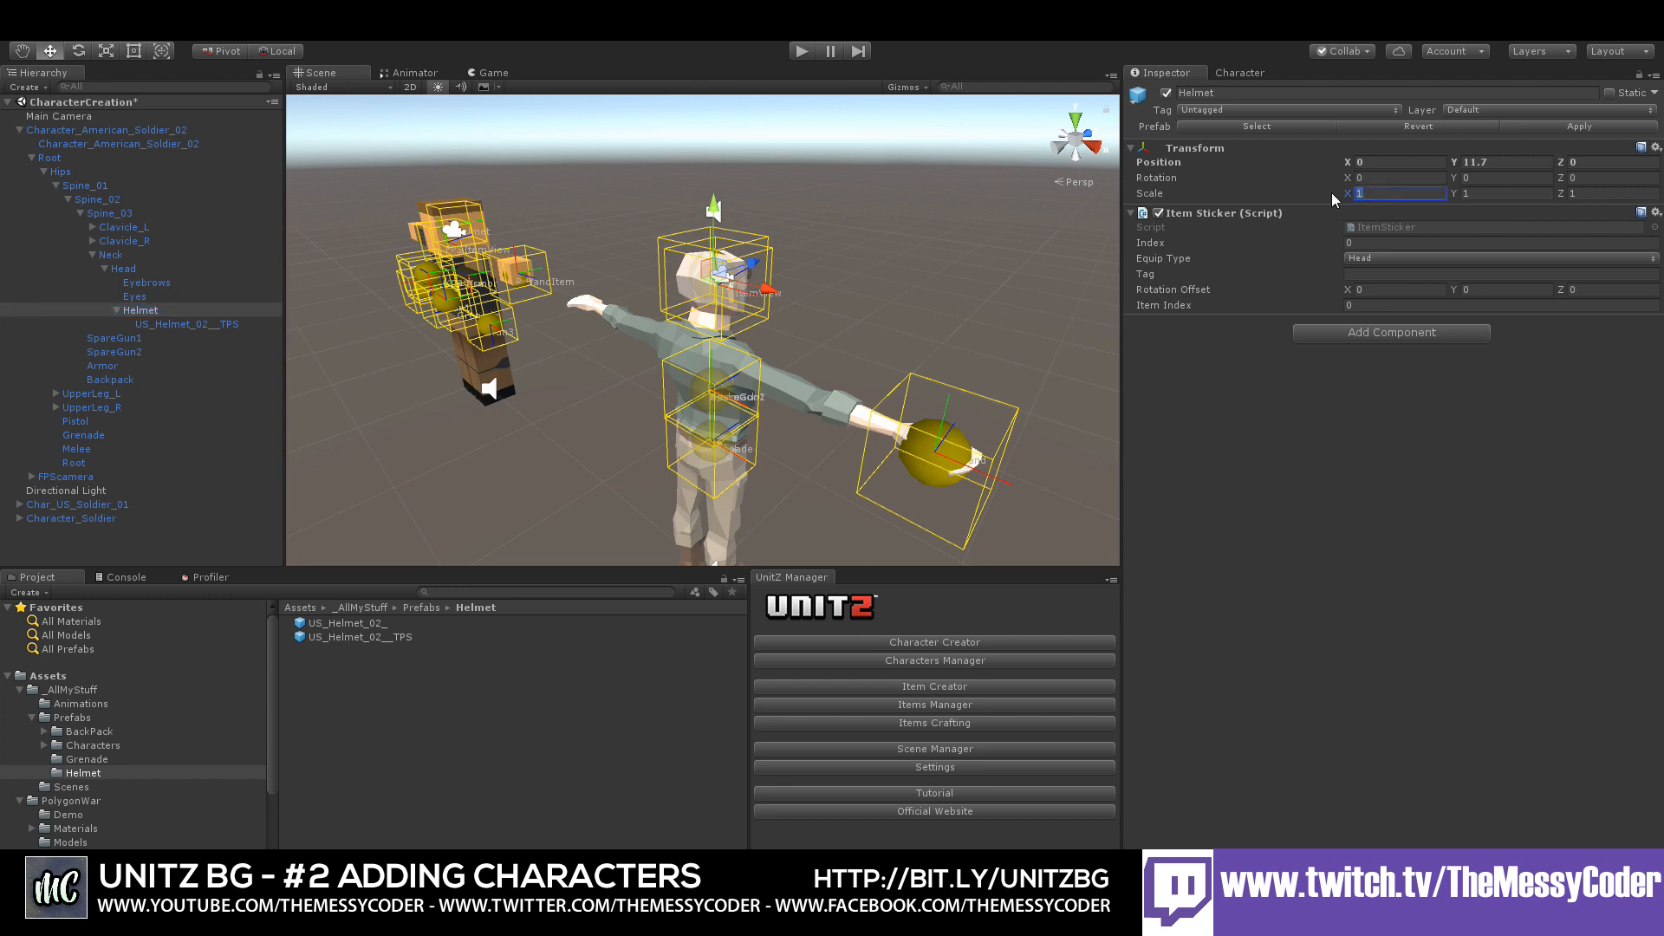
# - Delete the test helmet under the Helmet sticker and set the sticker's scale to 100 on X, Y and Z
pyautogui.click(213, 320)
pyautogui.press('Delete')
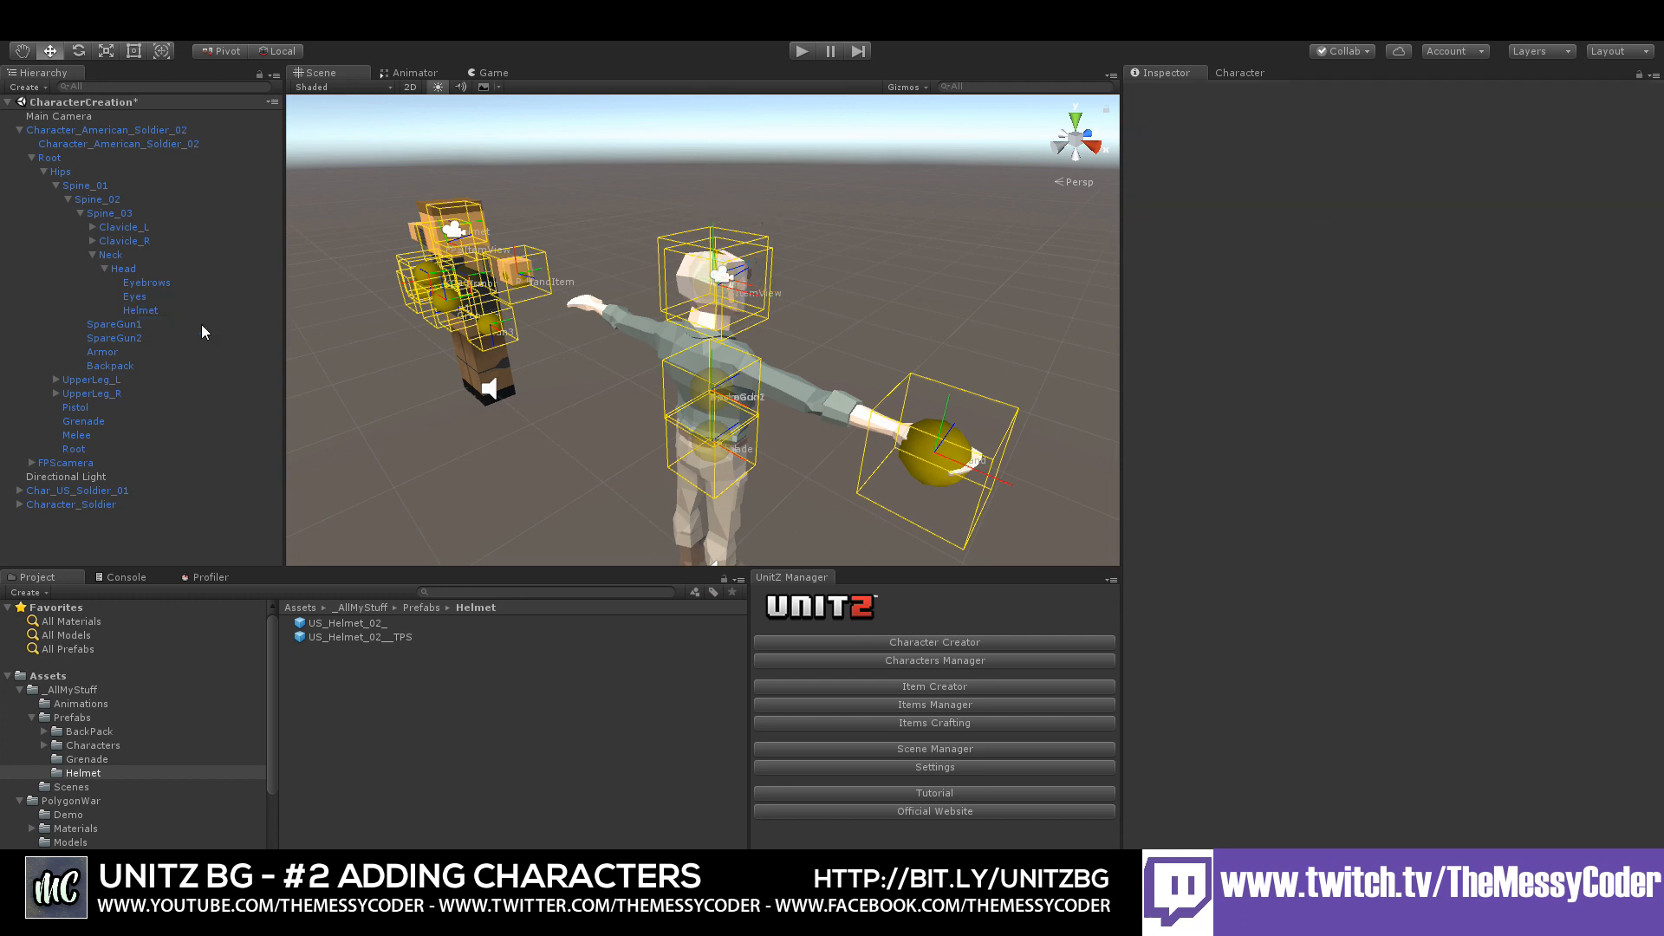
pyautogui.click(150, 309)
pyautogui.click(1378, 193)
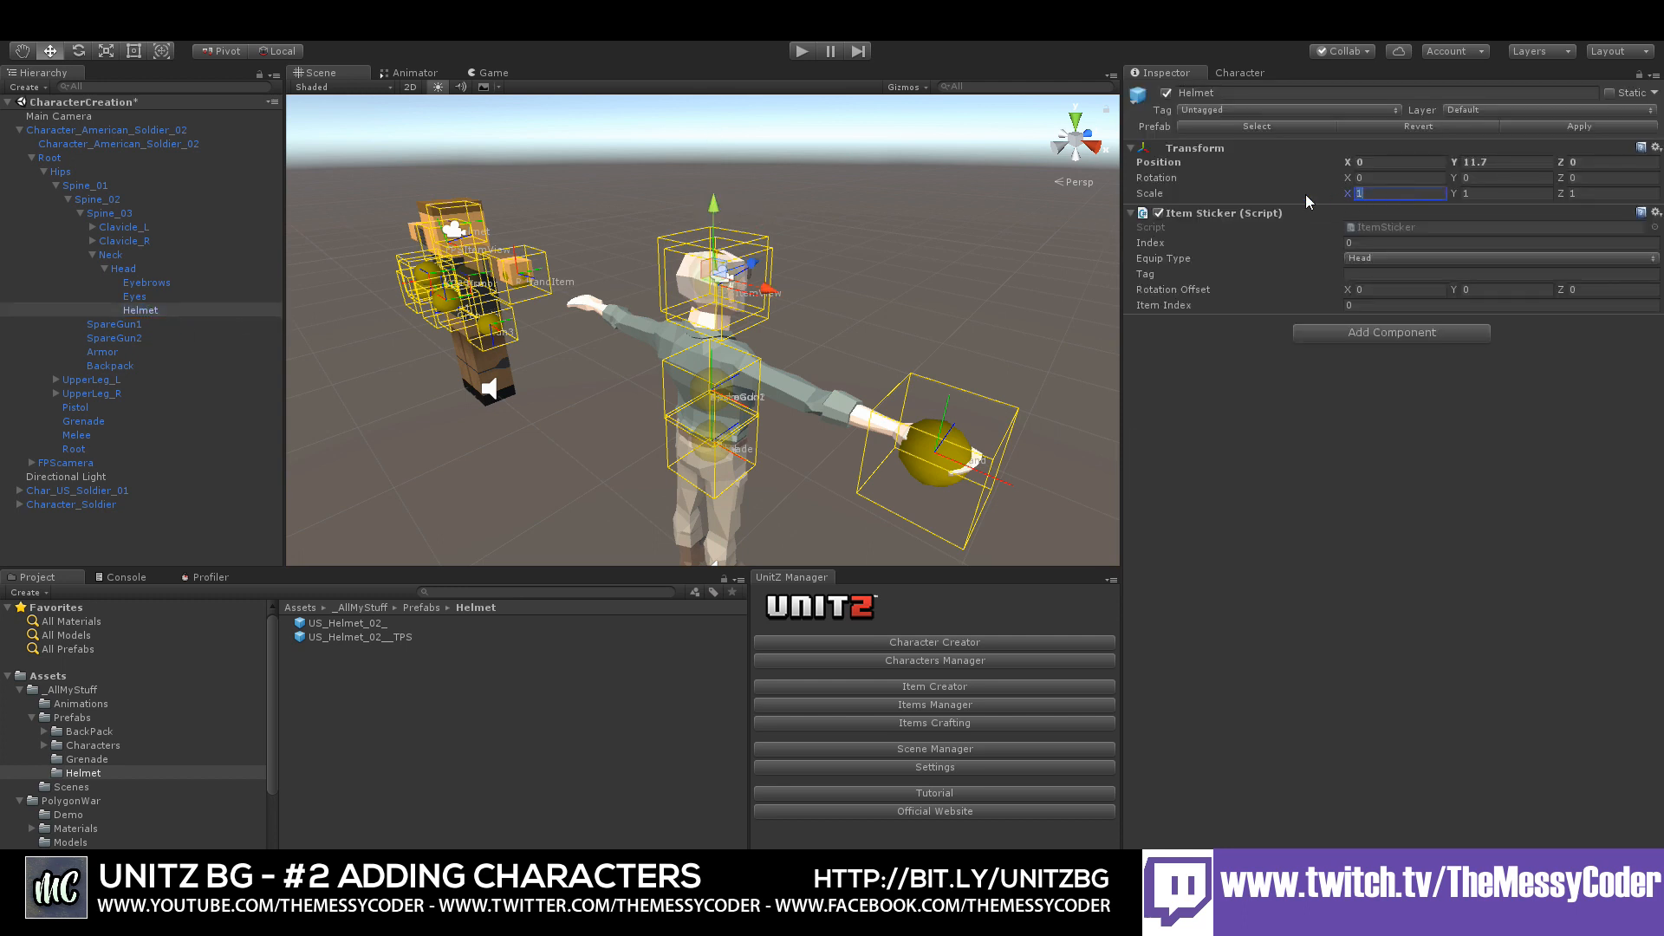
pyautogui.write('100')
pyautogui.press('Tab')
pyautogui.write('100')
pyautogui.press('Tab')
pyautogui.write('100')
# - Place US_Helmet_02__TPS under the Helmet sticker and move the sticker to about X -0.6, Y 5.6
pyautogui.moveTo(333, 637); pyautogui.dragTo(156, 311)
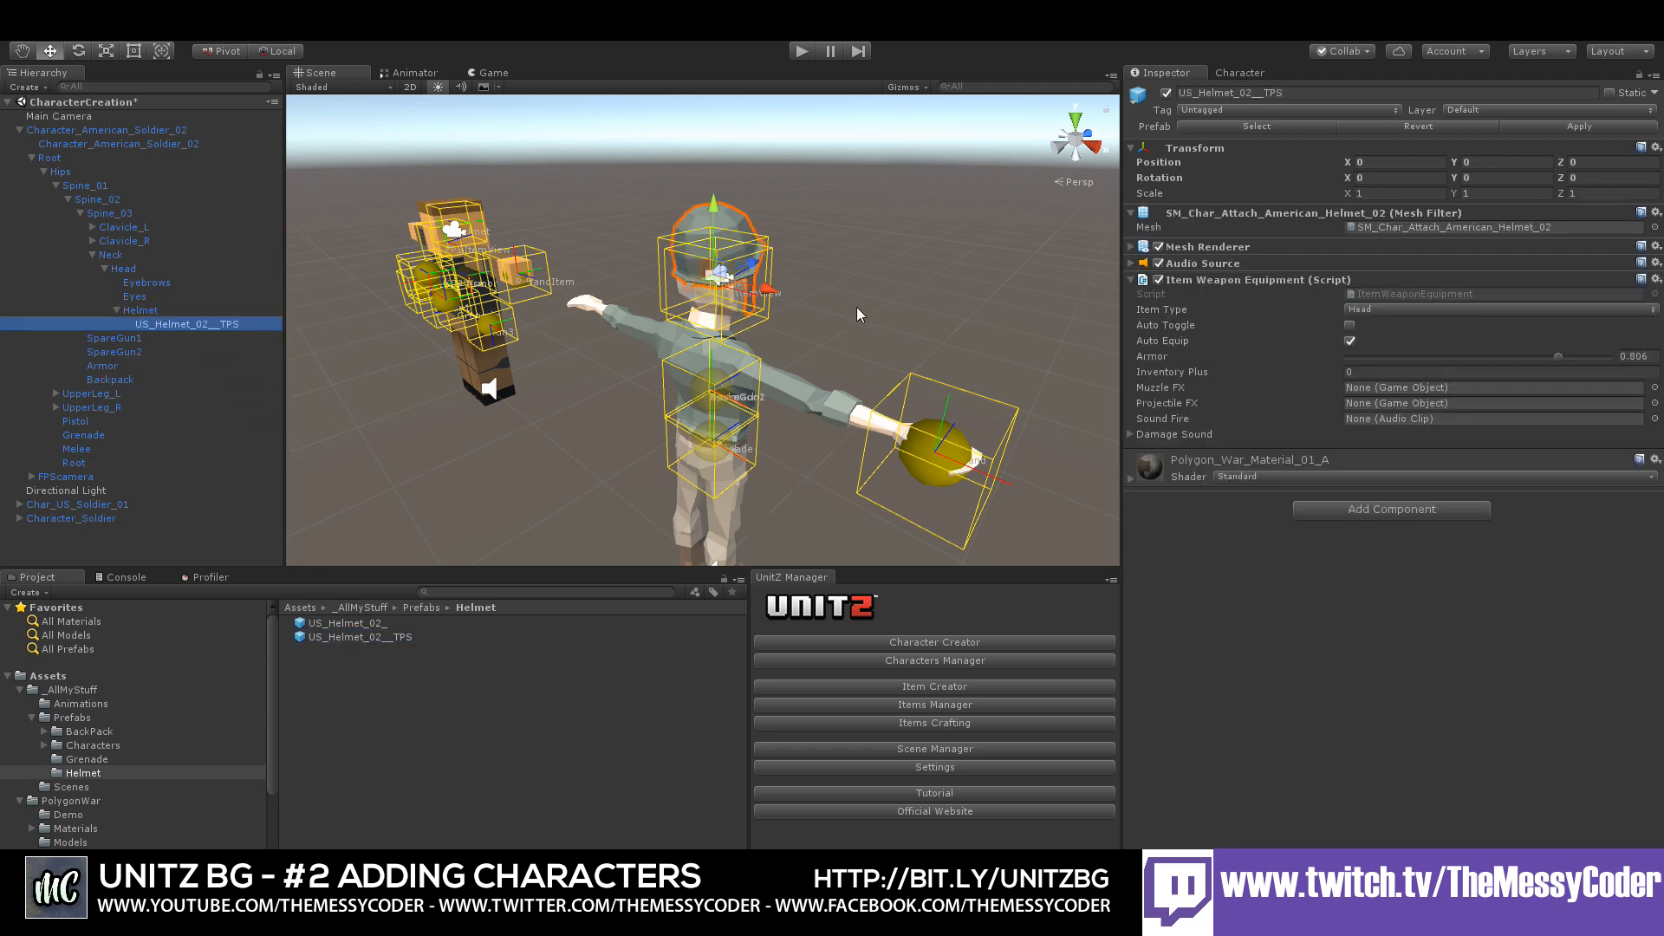
pyautogui.click(201, 305)
pyautogui.moveTo(714, 208); pyautogui.dragTo(714, 223)
pyautogui.moveTo(769, 306); pyautogui.dragTo(742, 327)
pyautogui.moveTo(742, 327); pyautogui.dragTo(373, 409, button='middle')
pyautogui.scroll(3, 548, 384)
pyautogui.scroll(1, 548, 385)
pyautogui.keyDown('alt'); pyautogui.moveTo(720, 359); pyautogui.dragTo(512, 303); pyautogui.keyUp('alt')
pyautogui.scroll(4, 556, 378)
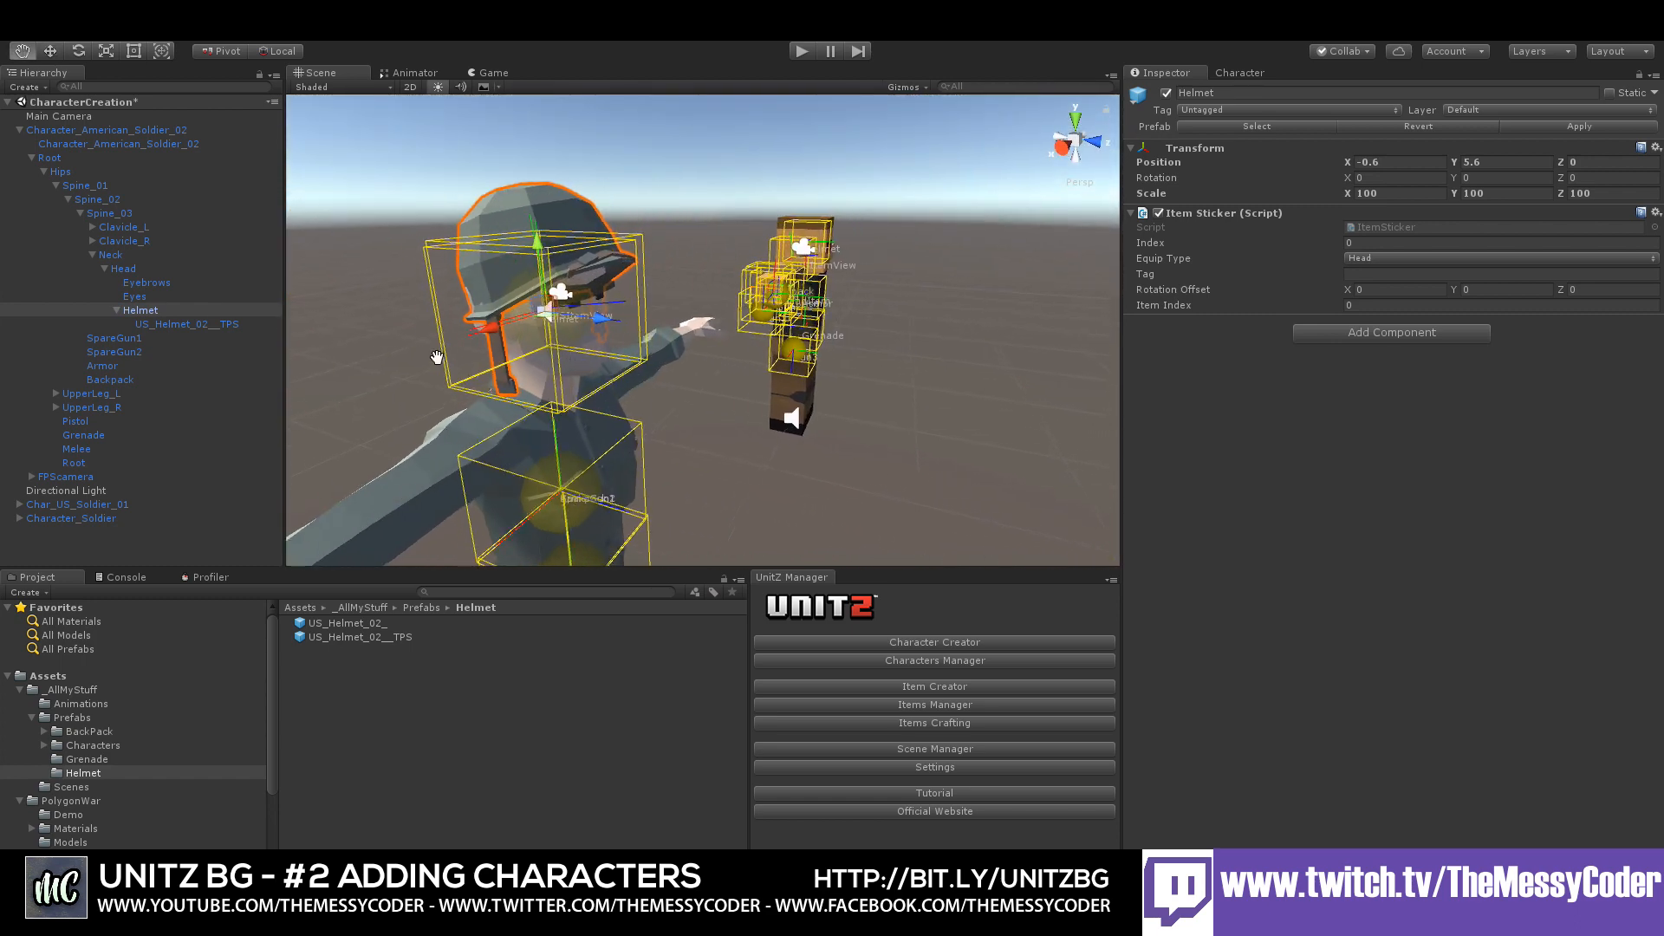
# - Fine-tune the Helmet sticker's position to about X -0.4, Y 3.8 so the helmet sits on the head
pyautogui.keyDown('alt'); pyautogui.moveTo(556, 378); pyautogui.dragTo(353, 343); pyautogui.keyUp('alt')
pyautogui.keyDown('alt'); pyautogui.moveTo(589, 356); pyautogui.dragTo(572, 407); pyautogui.keyUp('alt')
pyautogui.moveTo(697, 272); pyautogui.dragTo(693, 282)
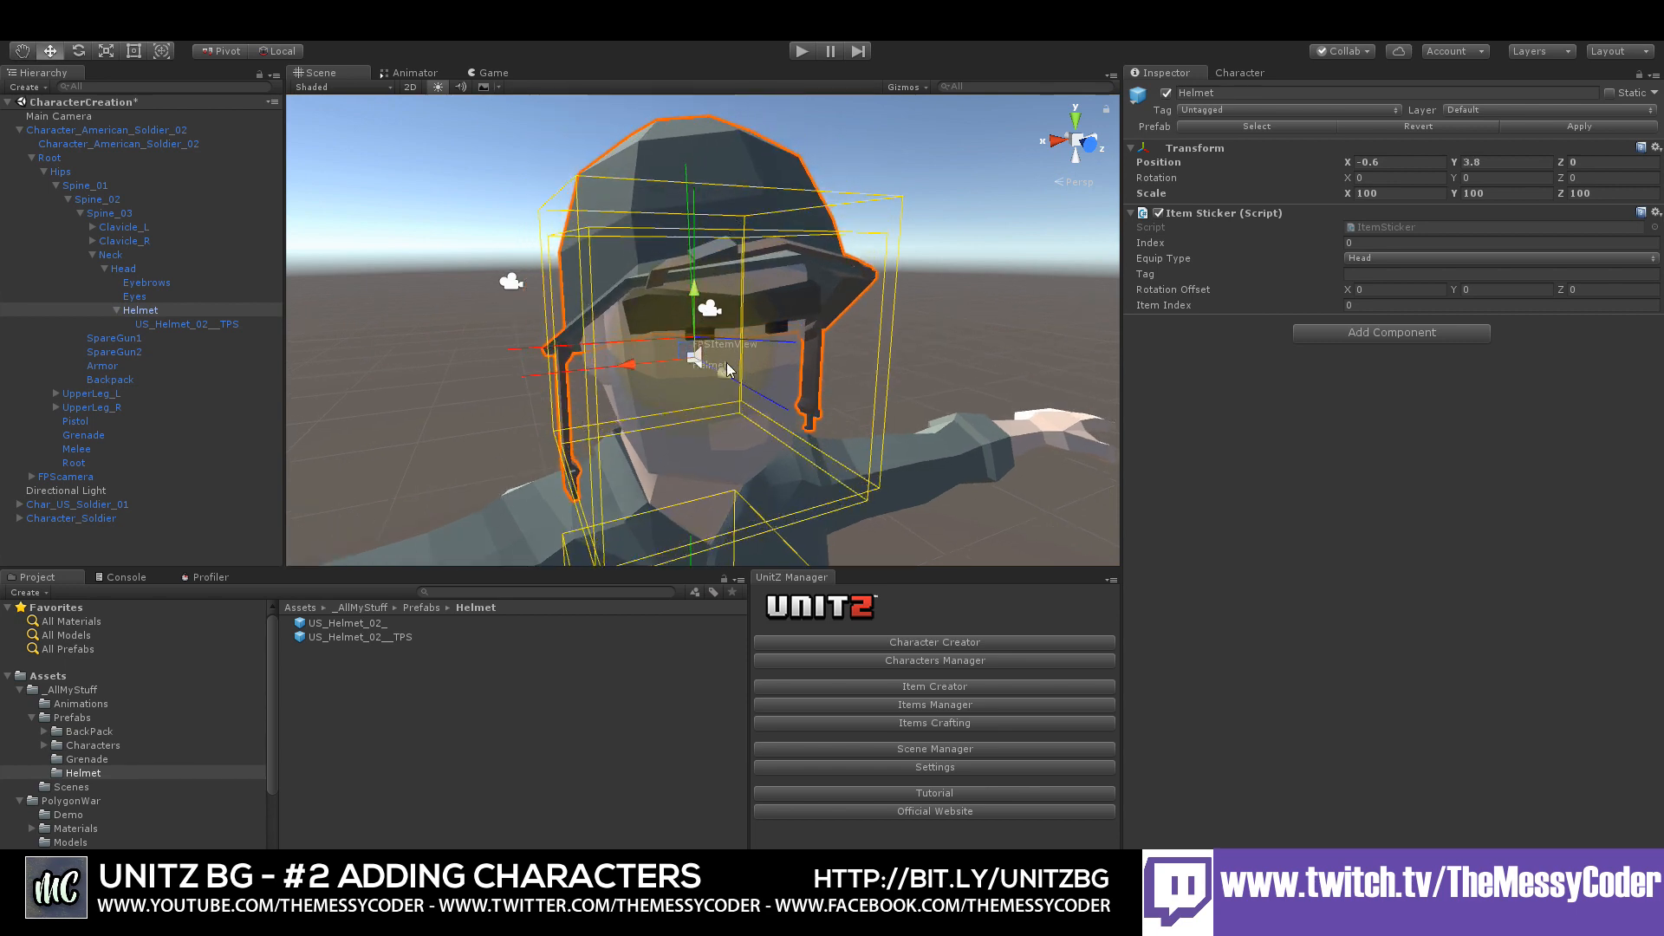
pyautogui.moveTo(638, 366); pyautogui.dragTo(633, 376)
pyautogui.scroll(-6, 630, 381)
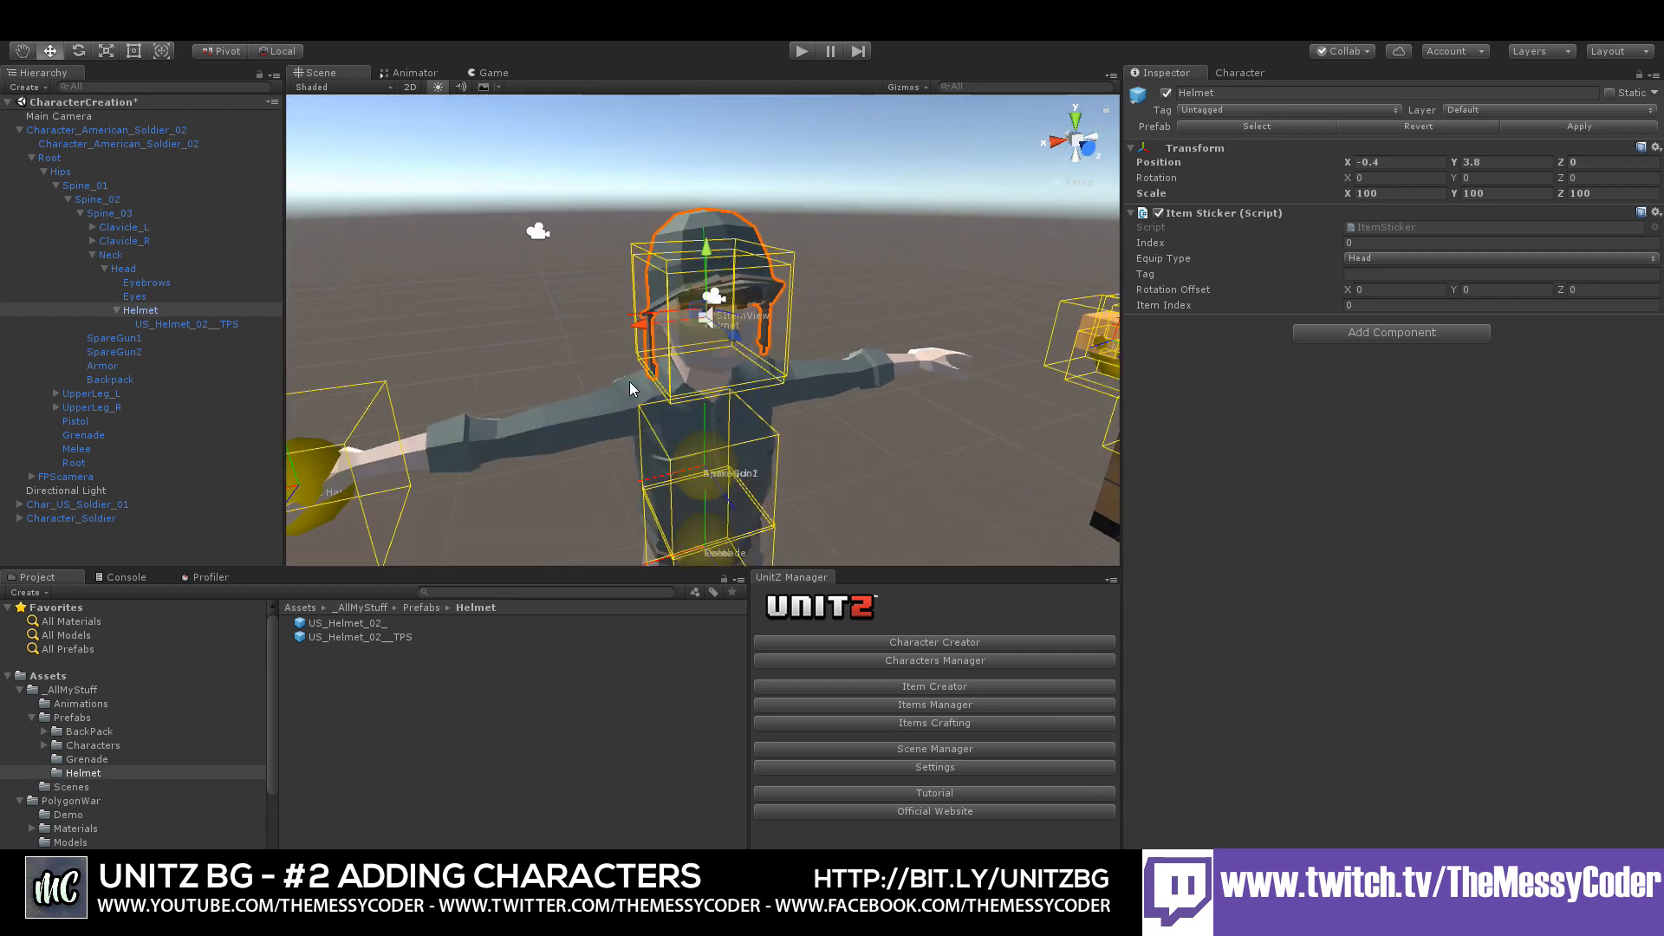
# - Inspect the helmet's fit from the side and delete the test US_Helmet_02__TPS from the Helmet sticker
pyautogui.moveTo(631, 379); pyautogui.dragTo(774, 279, button='middle')
pyautogui.keyDown('alt'); pyautogui.moveTo(774, 279); pyautogui.dragTo(852, 291); pyautogui.keyUp('alt')
pyautogui.moveTo(853, 291); pyautogui.dragTo(885, 329, button='middle')
pyautogui.click(192, 324)
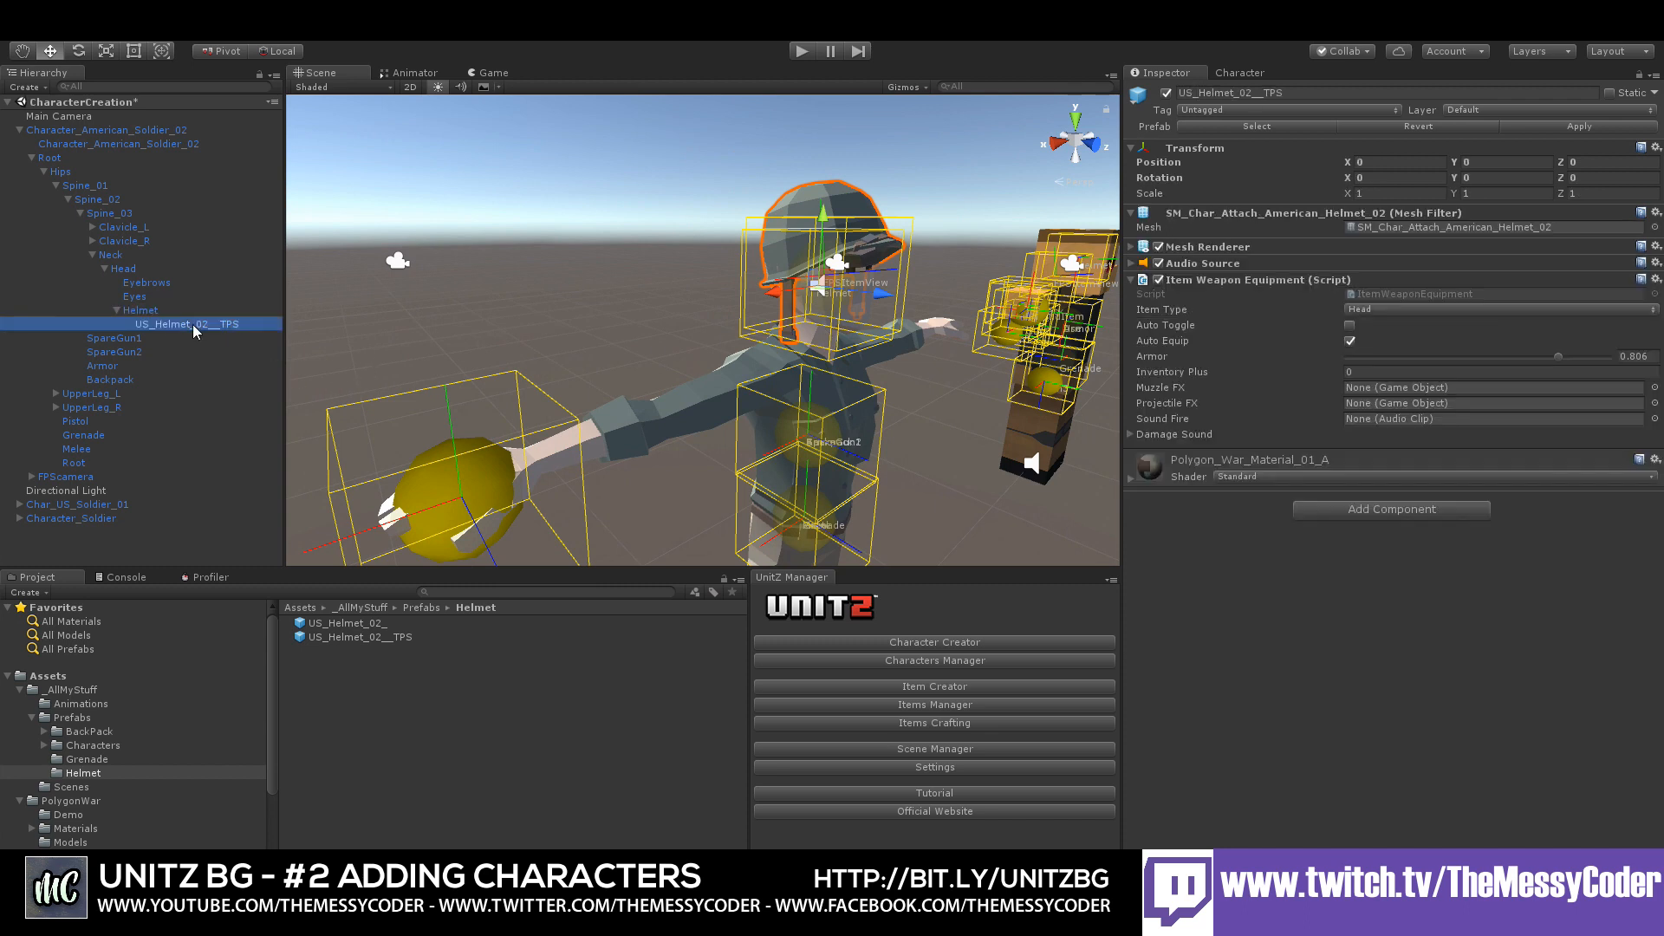
pyautogui.press('Delete')
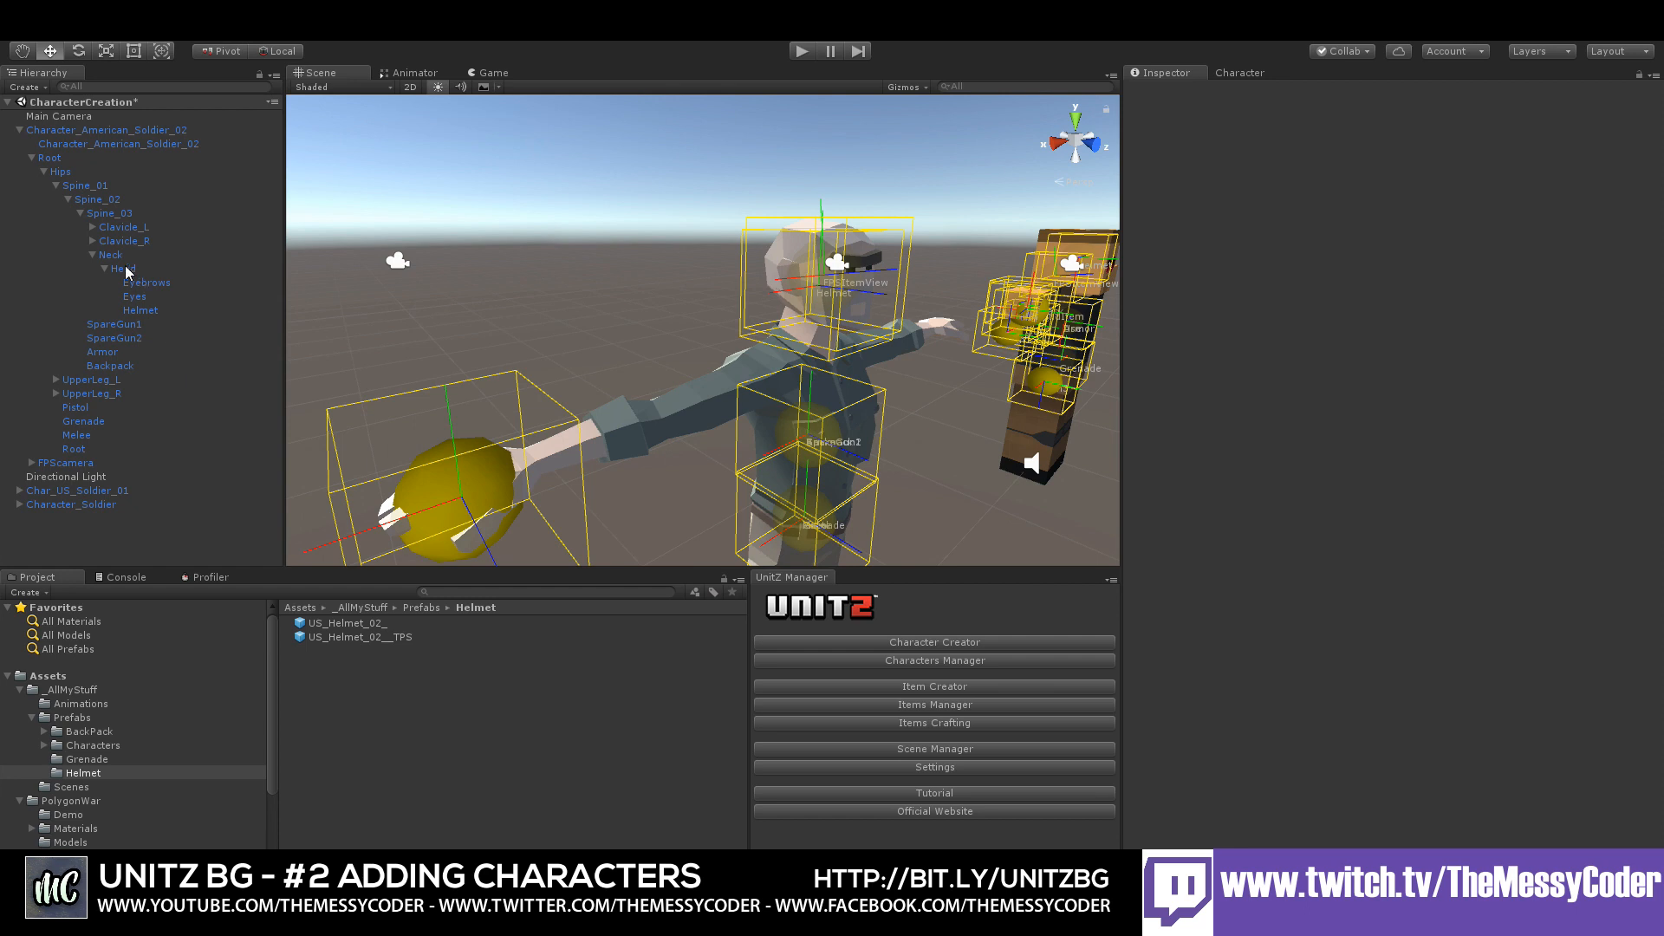
# - Set the Right Hand sticker's scale to 100 on X, Y and Z
pyautogui.click(485, 481)
pyautogui.click(487, 468)
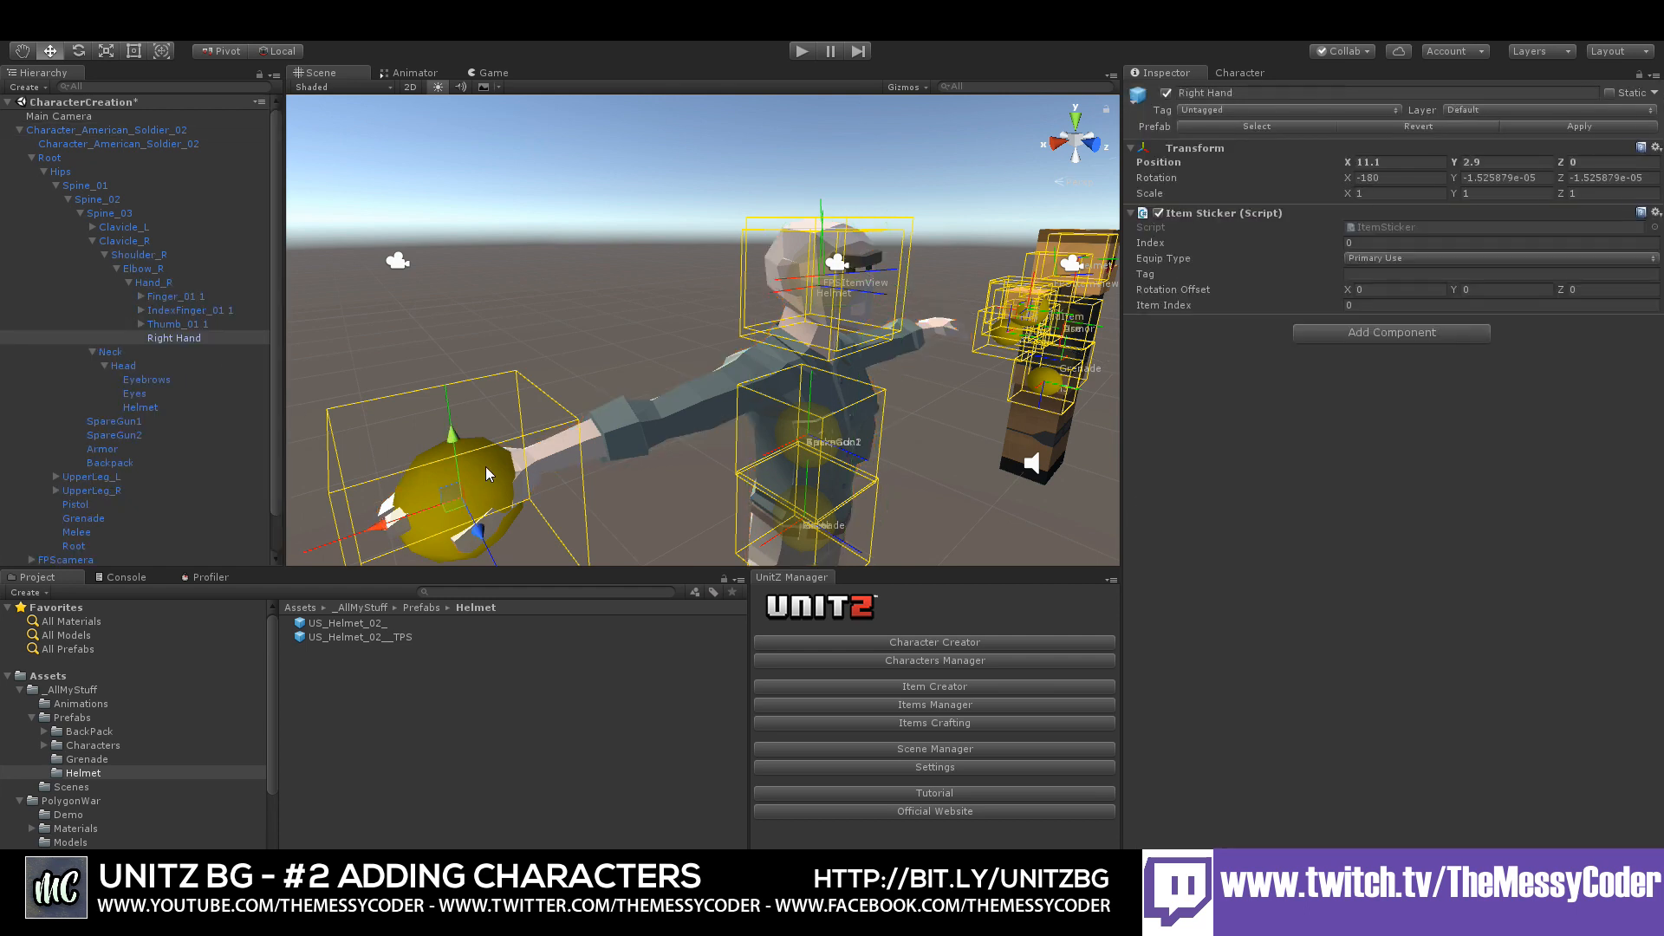
pyautogui.click(1364, 194)
pyautogui.write('100')
pyautogui.press('Tab')
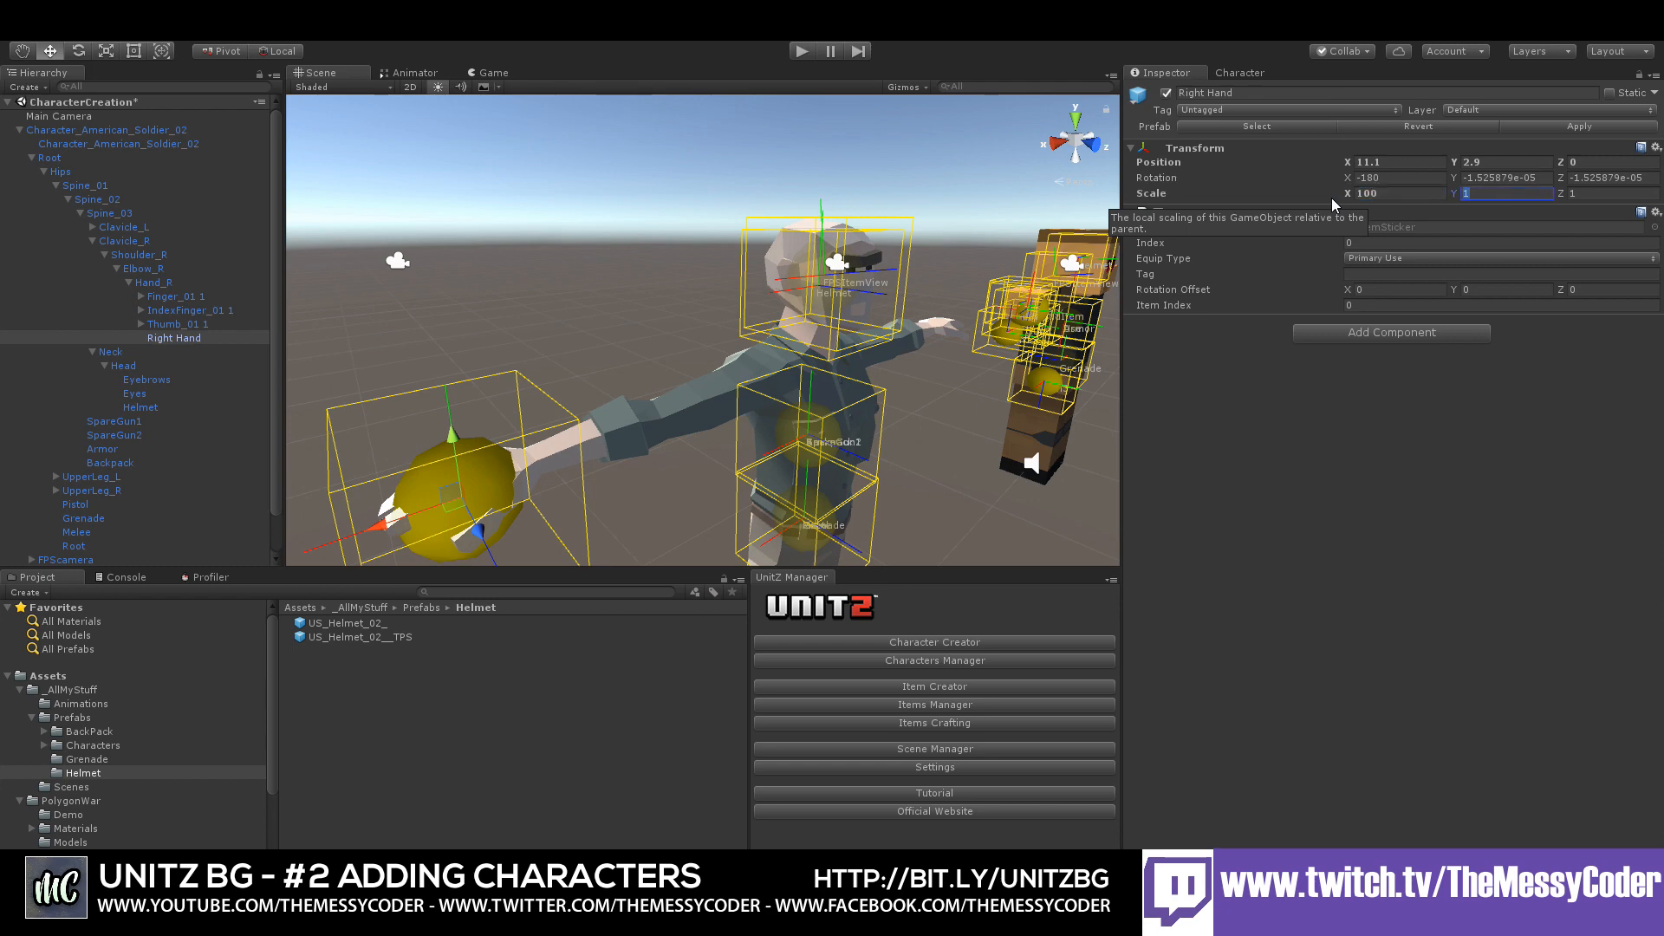
pyautogui.write('100')
pyautogui.press('Tab')
pyautogui.write('100')
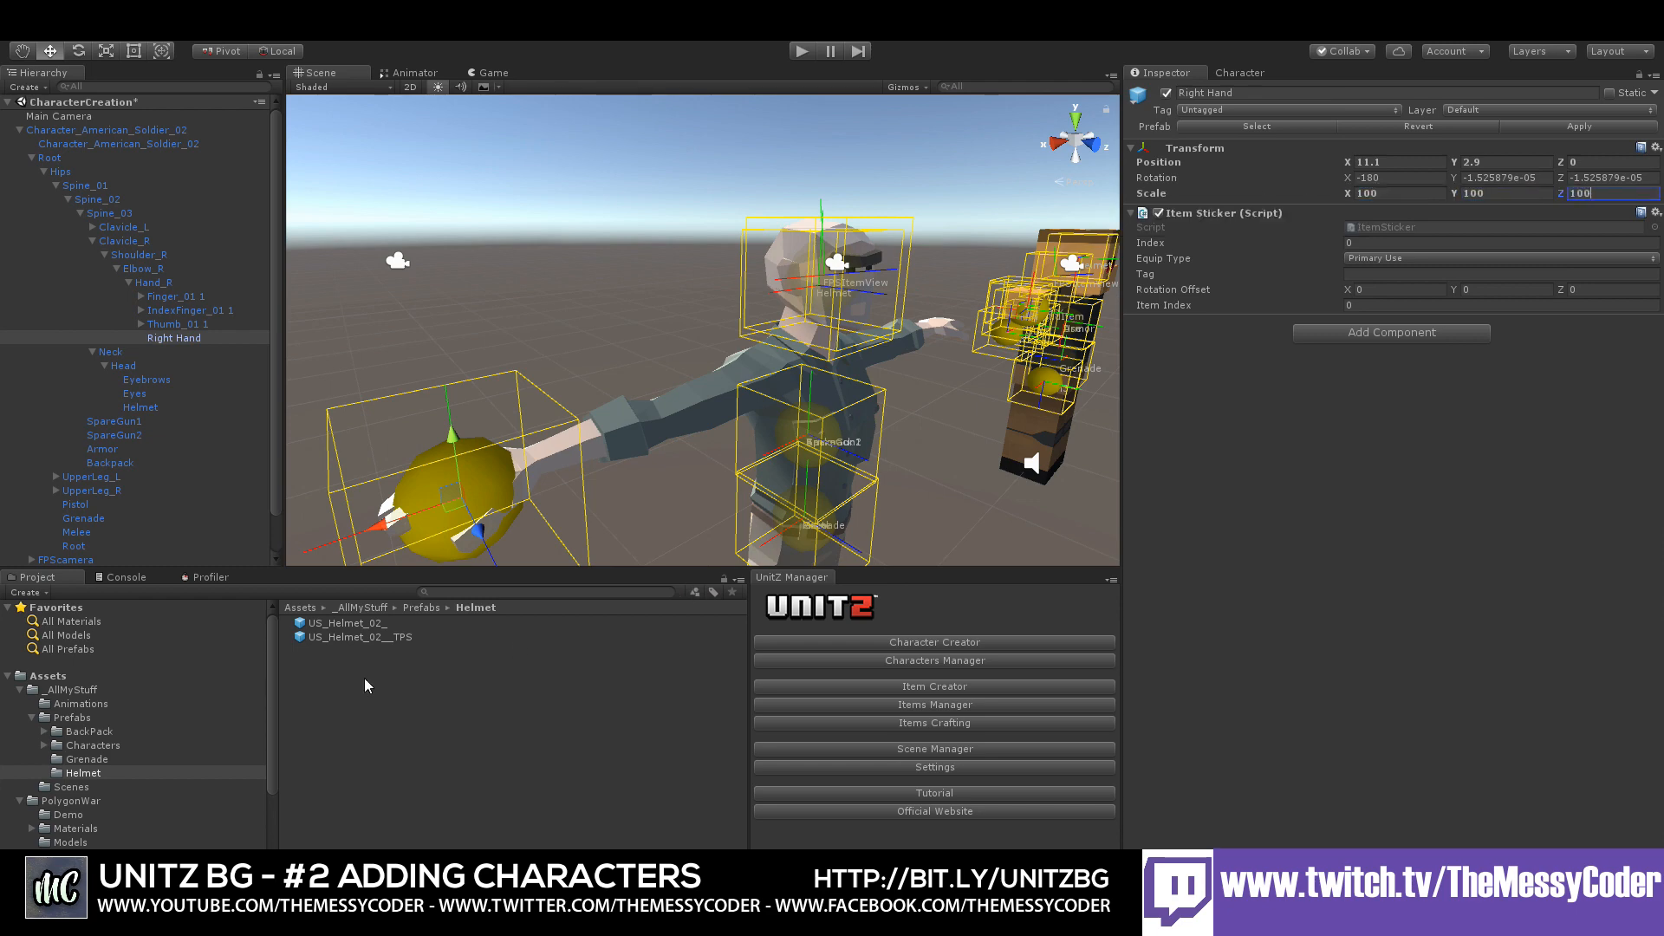
# - Place the AK47_Equip prefab from UnitZ's AK47 items folder under the Right Hand sticker as a test weapon
pyautogui.click(86, 759)
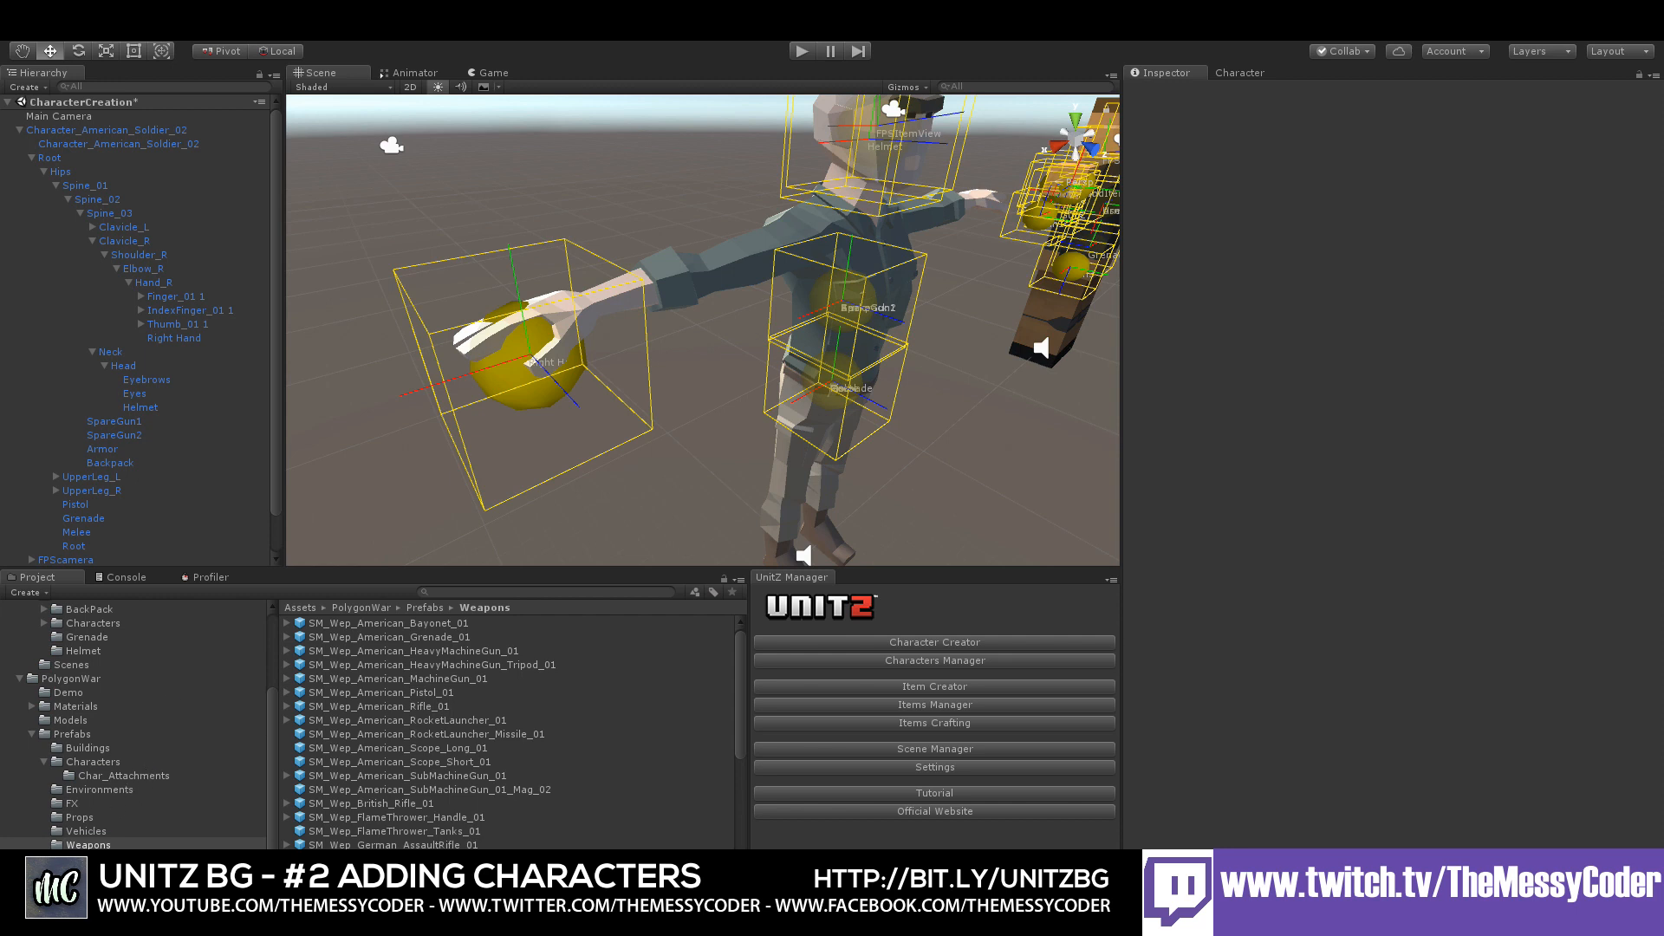
pyautogui.scroll(-5, 42, 817)
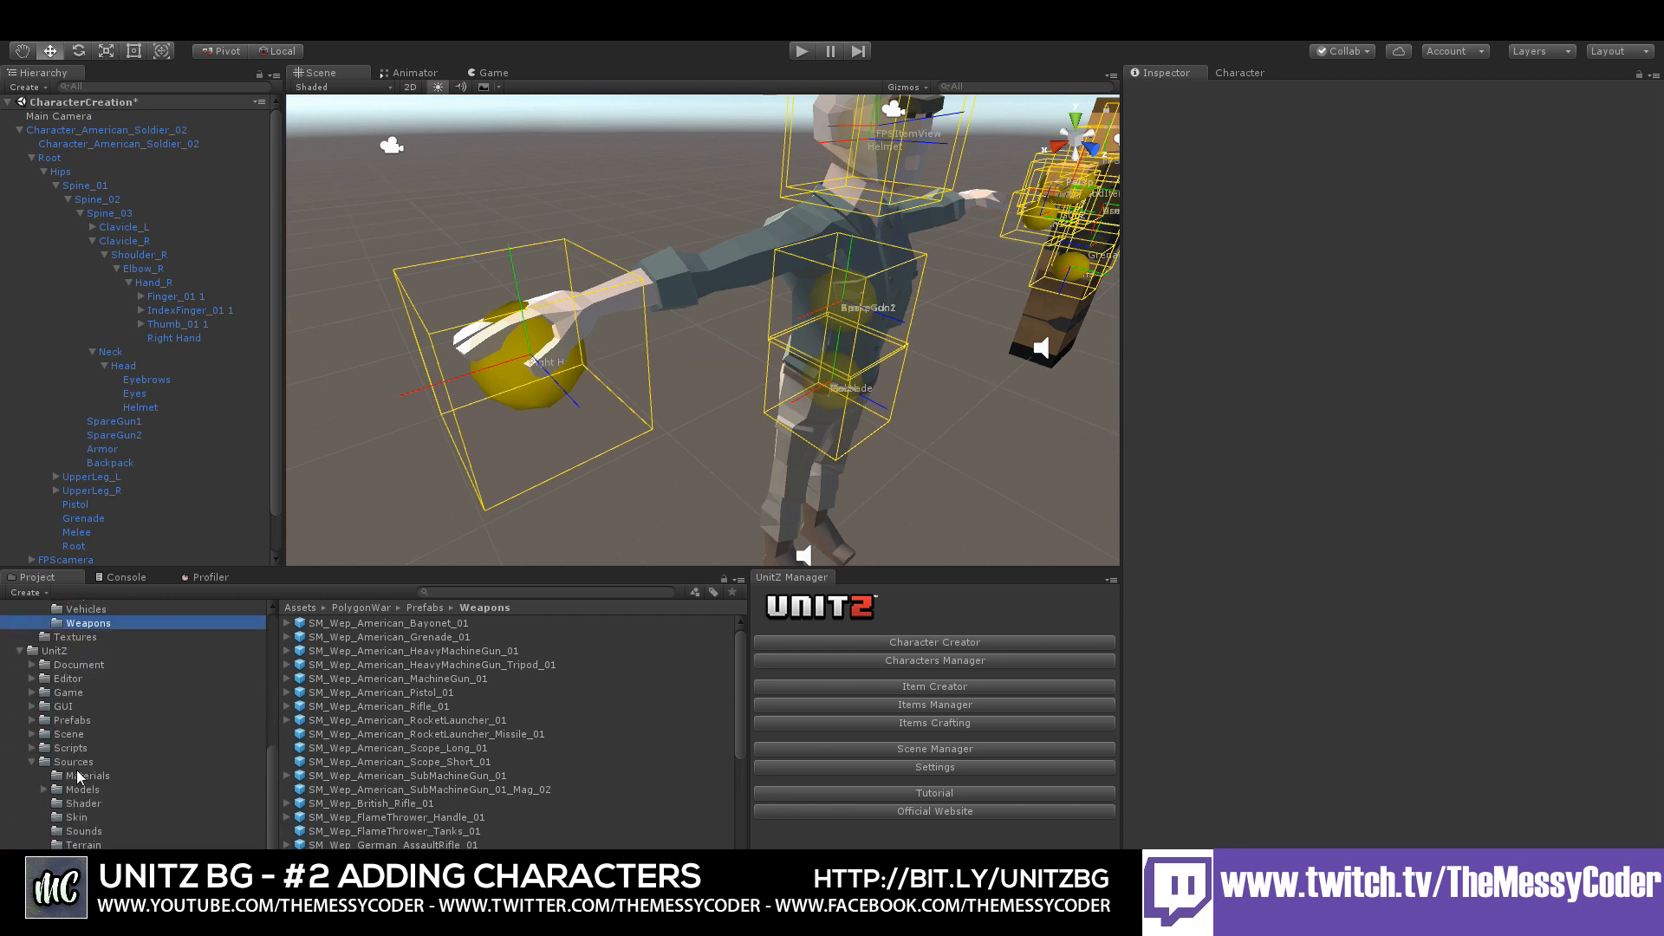
pyautogui.click(31, 720)
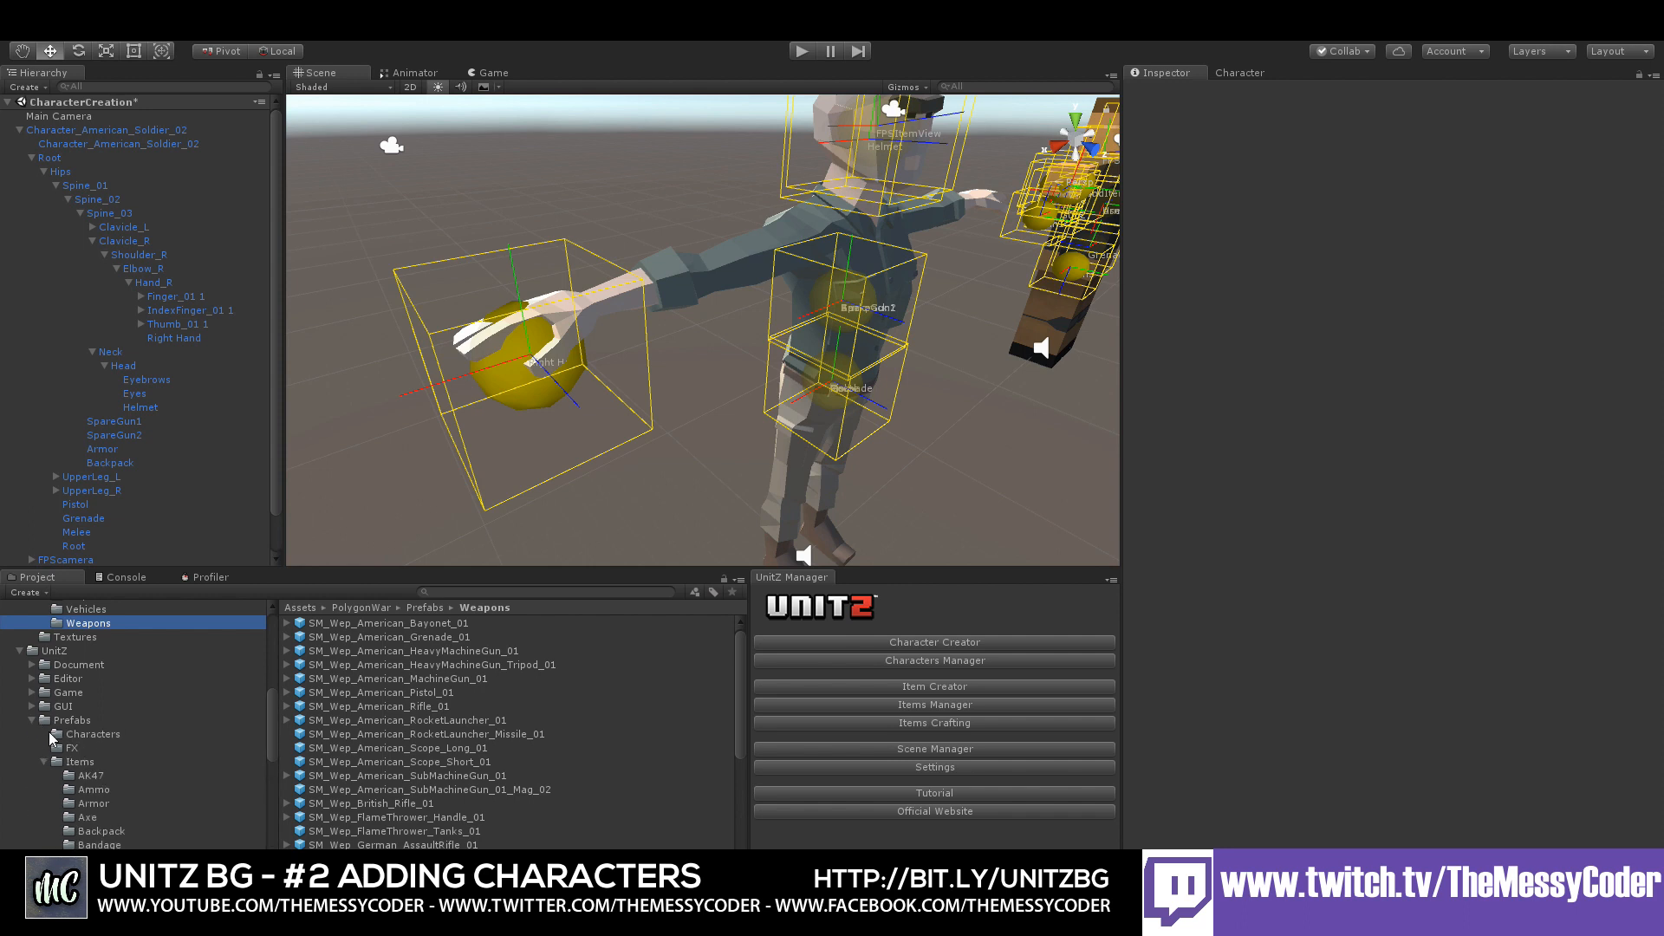
pyautogui.scroll(-3, 69, 771)
pyautogui.click(84, 724)
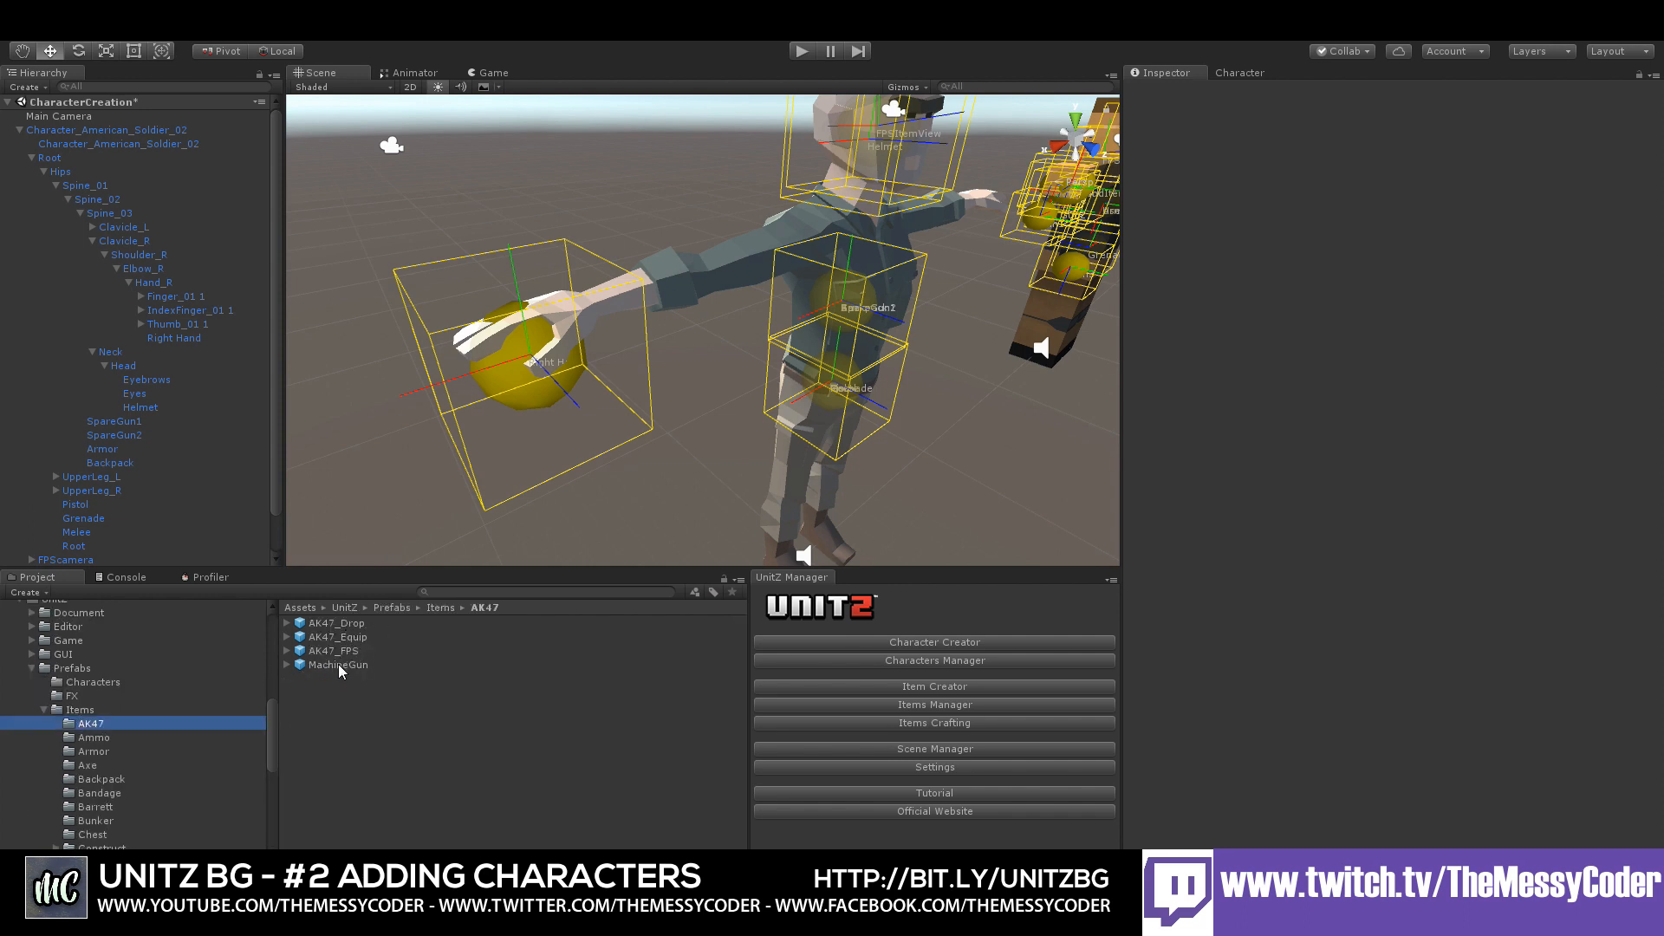
pyautogui.moveTo(337, 664); pyautogui.dragTo(185, 296)
pyautogui.keyDown('alt'); pyautogui.moveTo(504, 355); pyautogui.dragTo(565, 402); pyautogui.keyUp('alt')
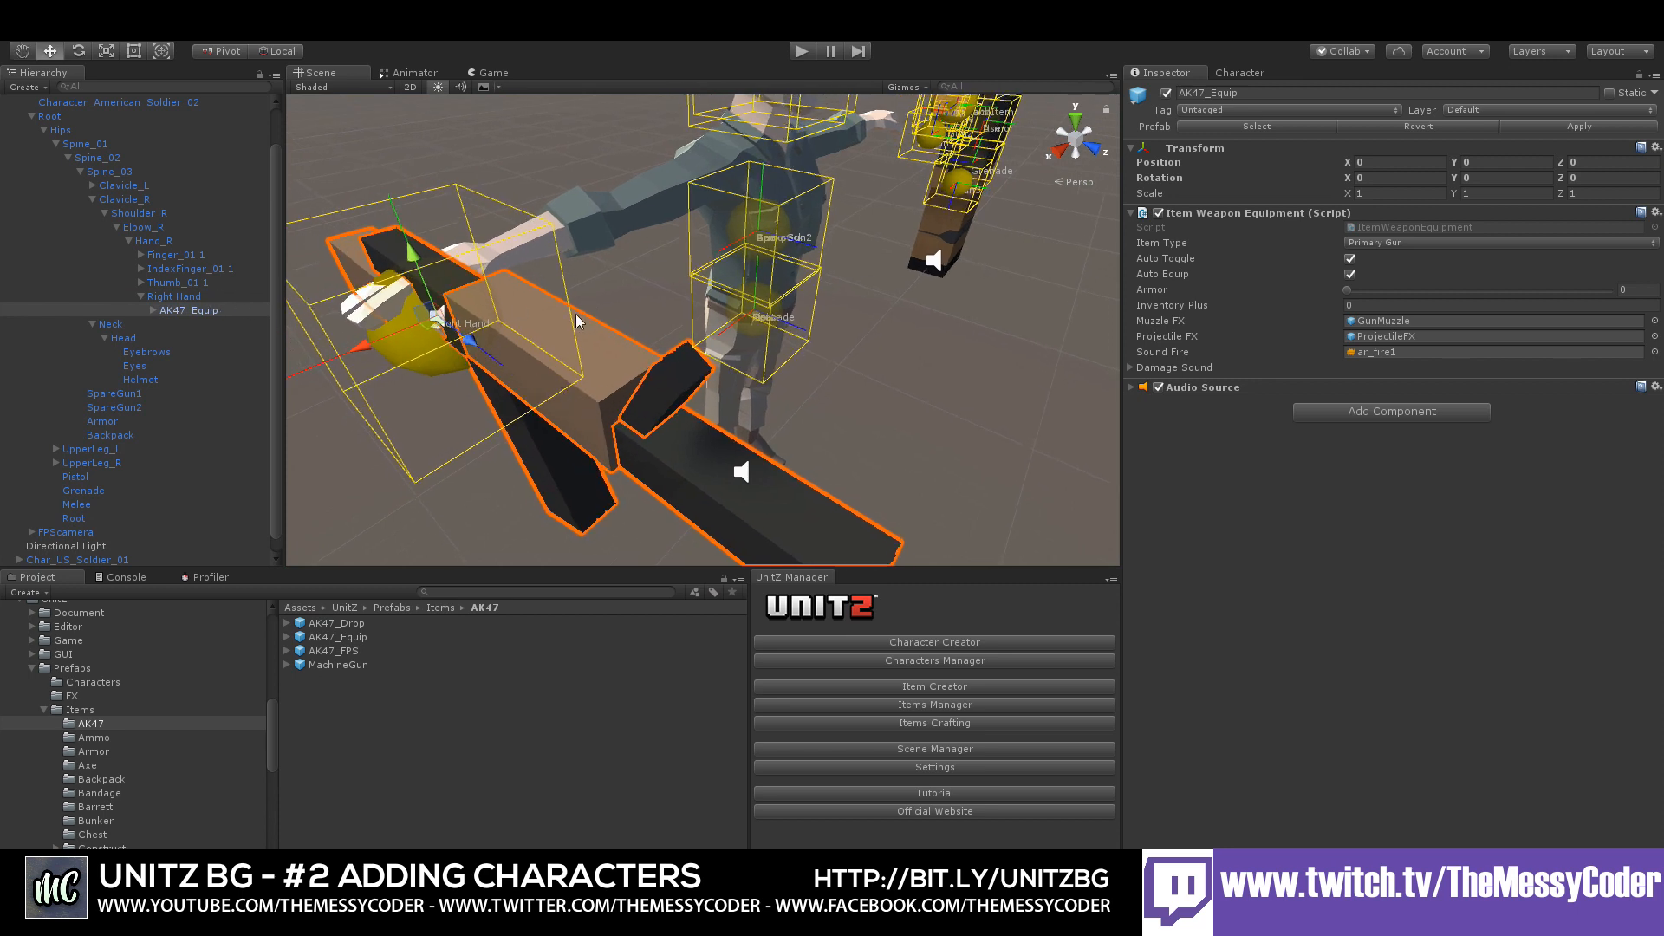
# - Try rotating the AK47_Equip test weapon to 90 on Y and Z to align it with the hand
pyautogui.click(78, 52)
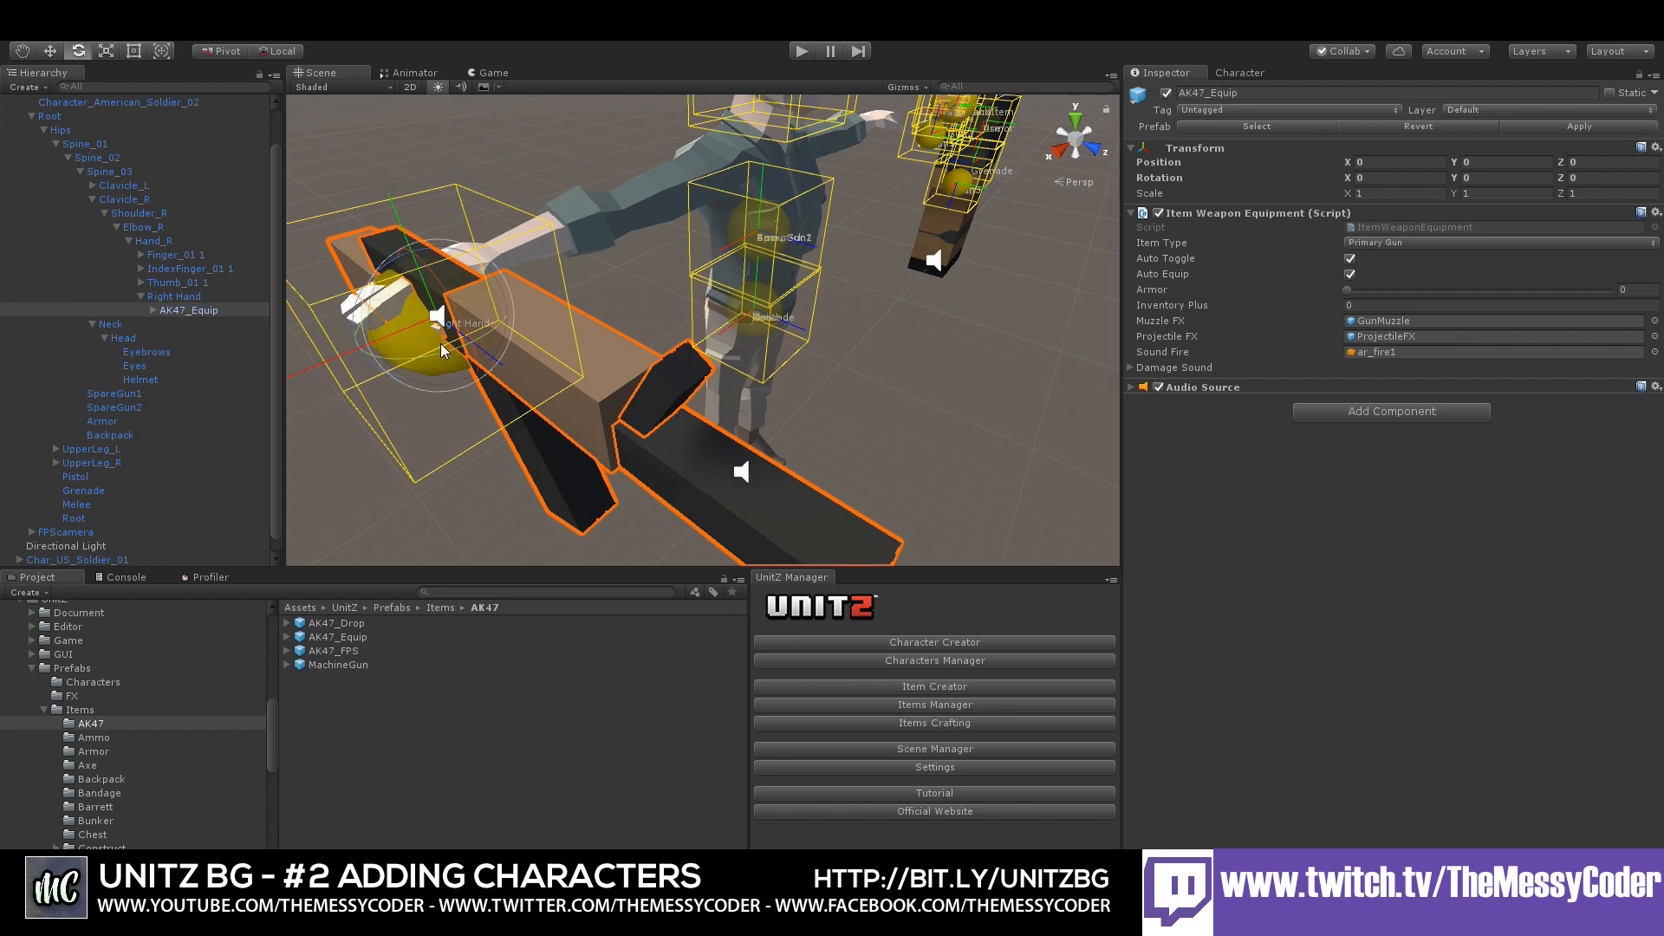
pyautogui.moveTo(439, 355); pyautogui.dragTo(350, 364)
pyautogui.moveTo(354, 364); pyautogui.dragTo(264, 363, button='right')
pyautogui.moveTo(580, 238); pyautogui.dragTo(604, 388)
pyautogui.click(1607, 177)
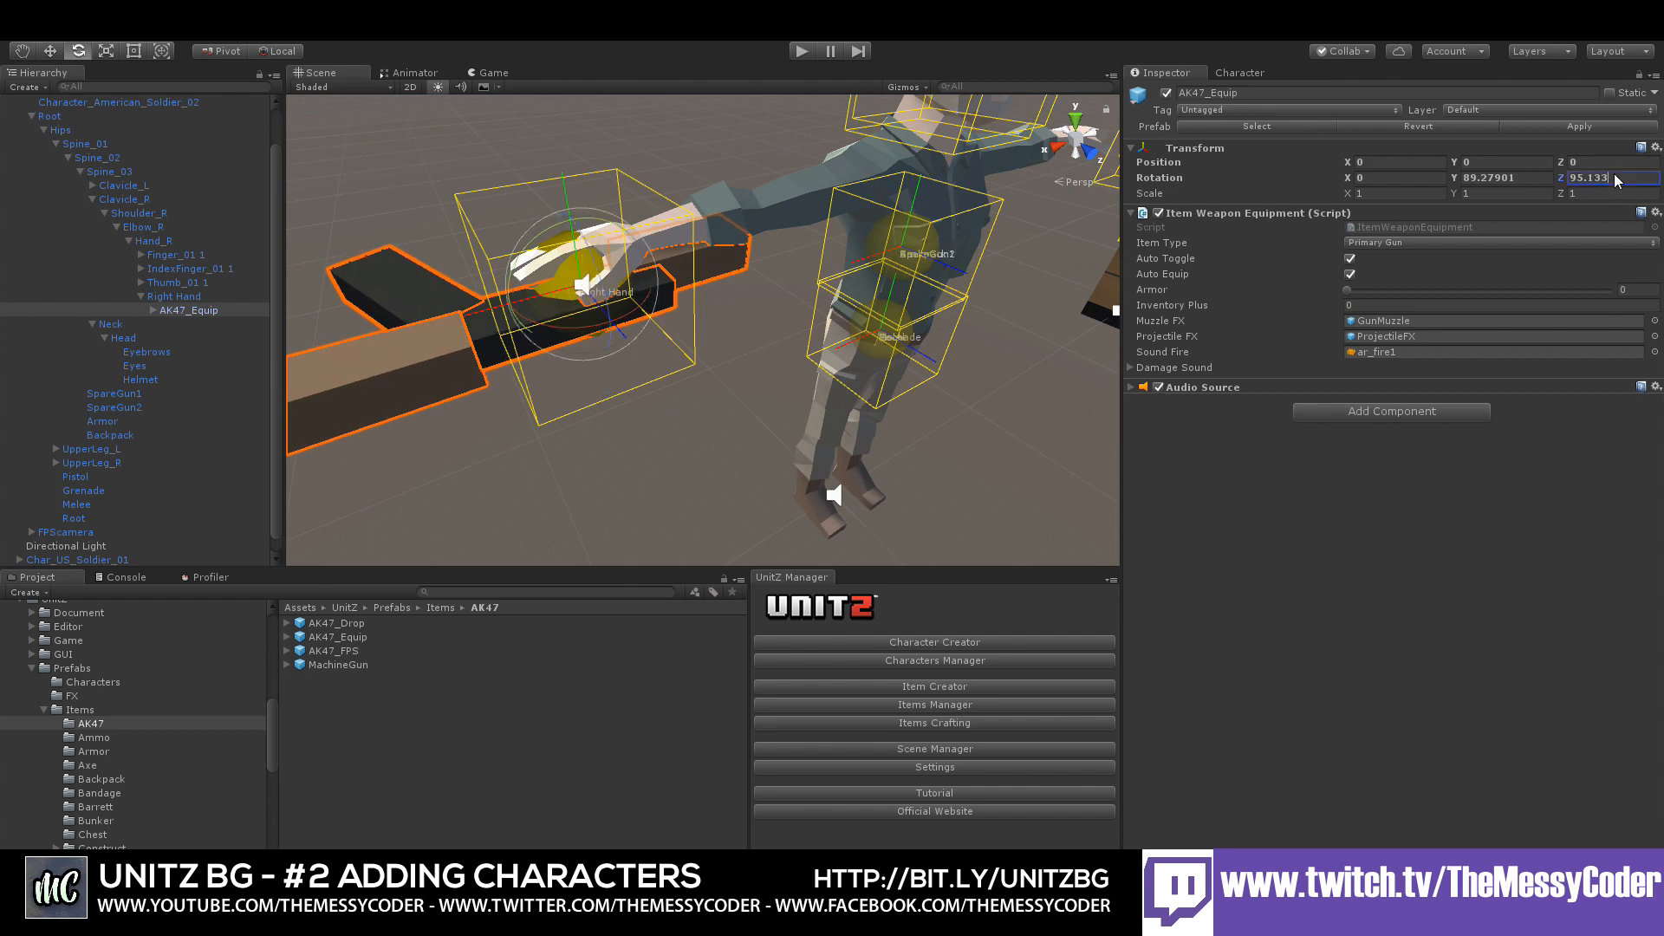
pyautogui.write('90')
pyautogui.click(1506, 176)
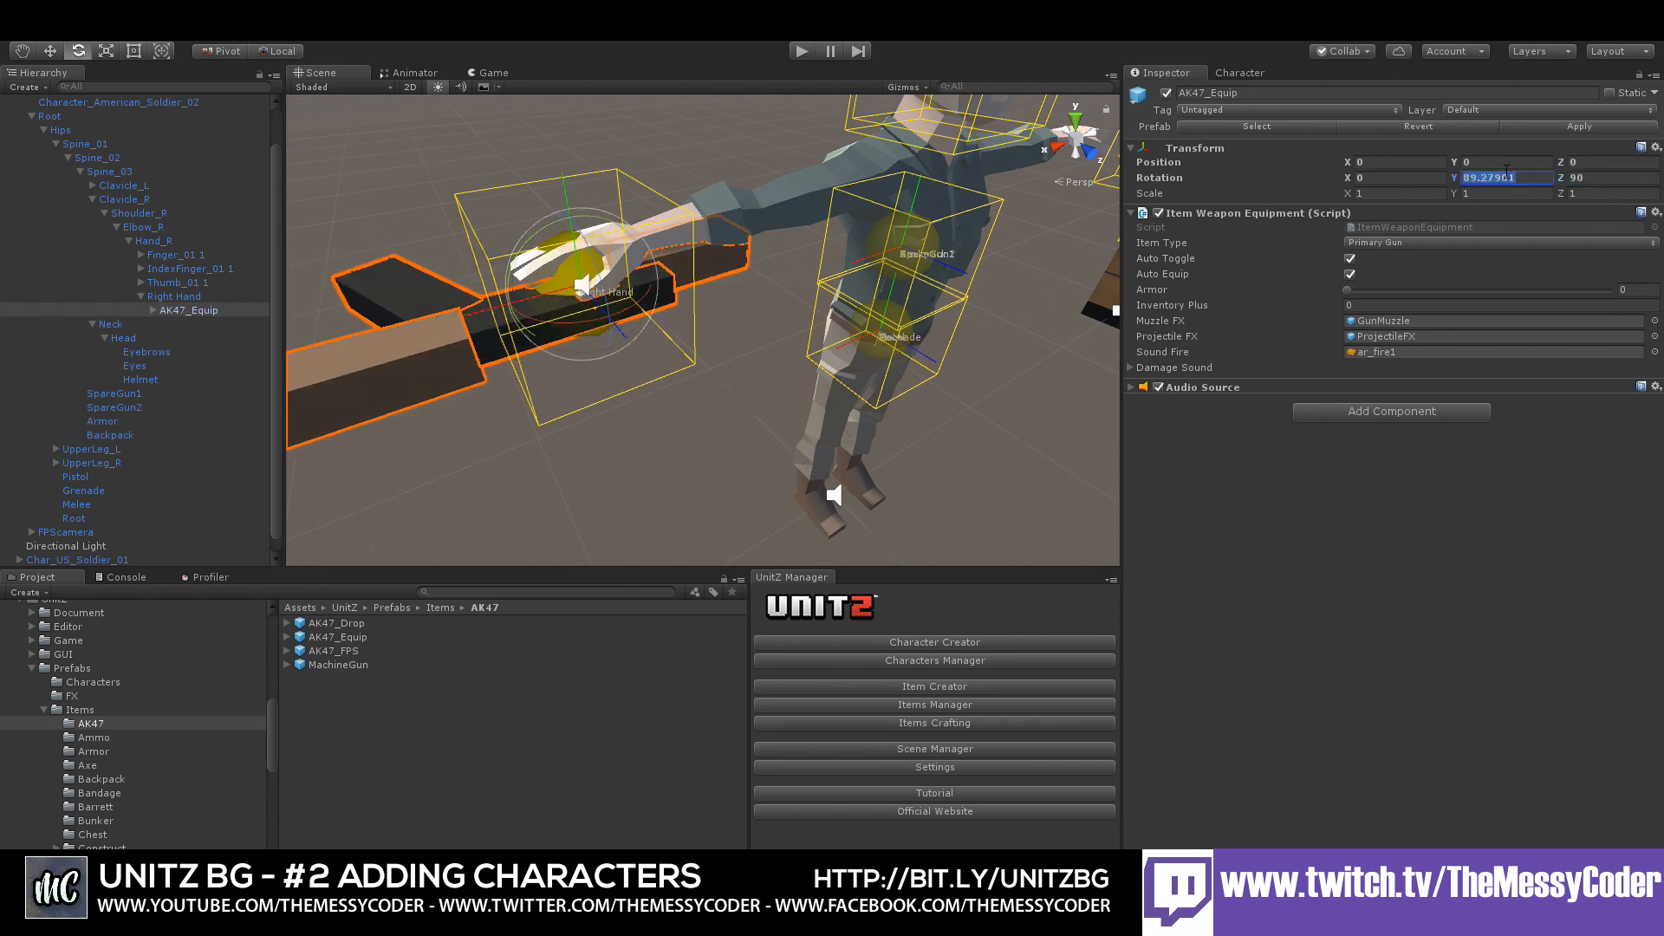
pyautogui.write('90')
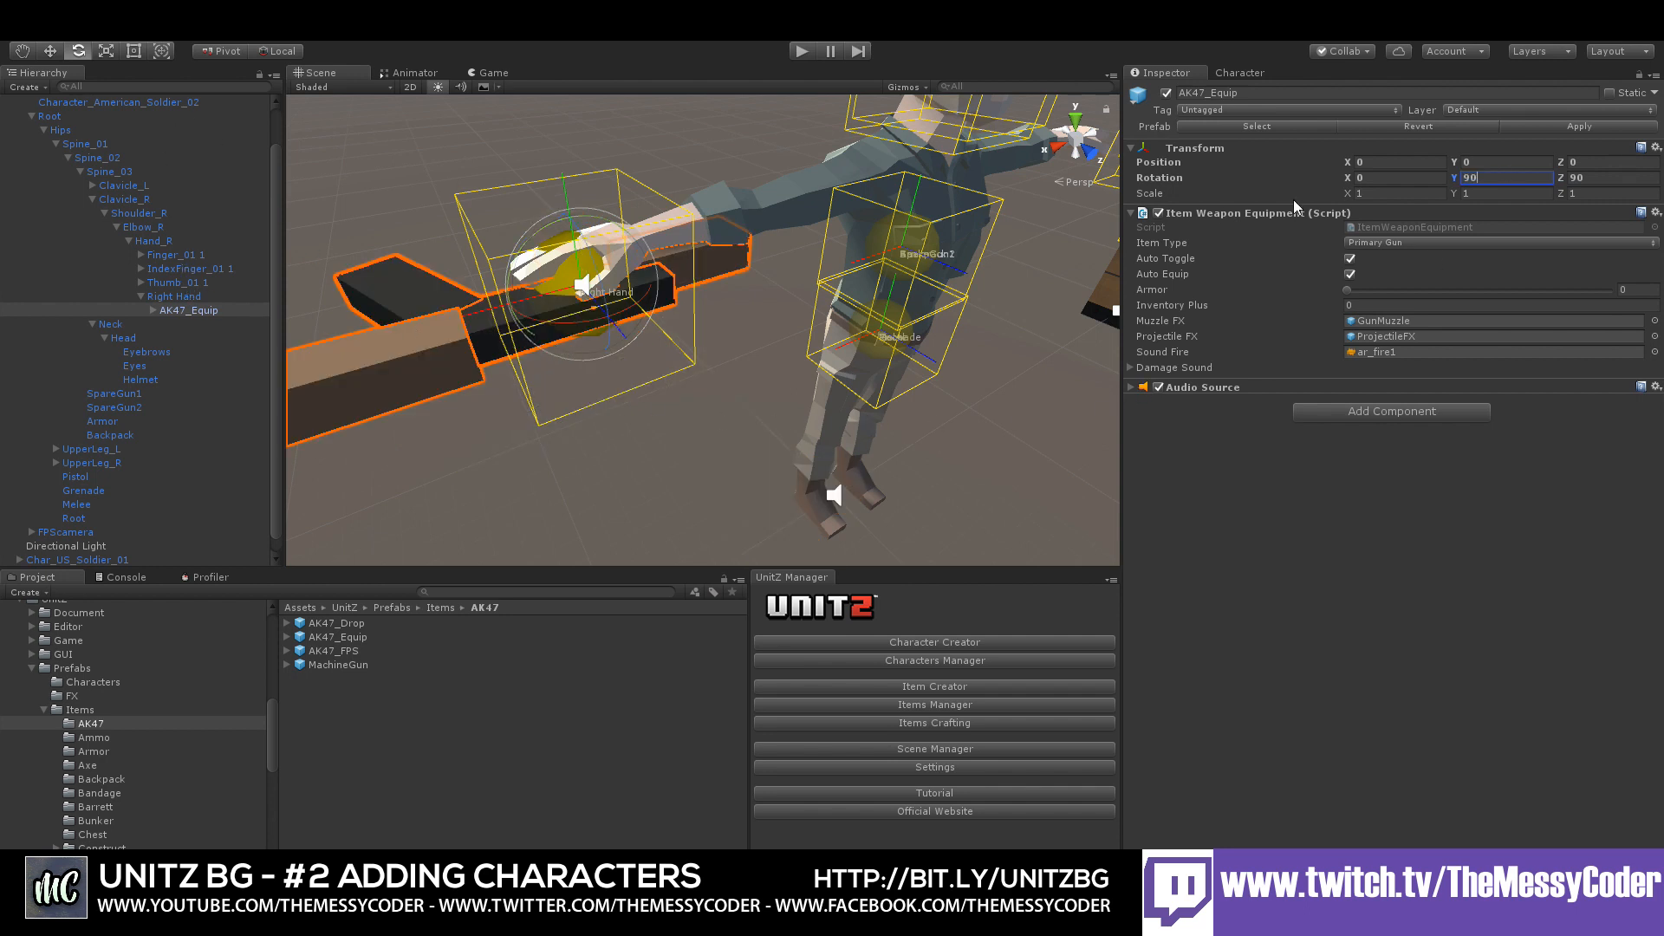
# - Undo the AK47_Equip rotation changes, returning its Y rotation to 0
pyautogui.hotkey('ctrl', 'z')
pyautogui.hotkey('ctrl', 'z')
pyautogui.hotkey('ctrl', 'z')
pyautogui.write('0')
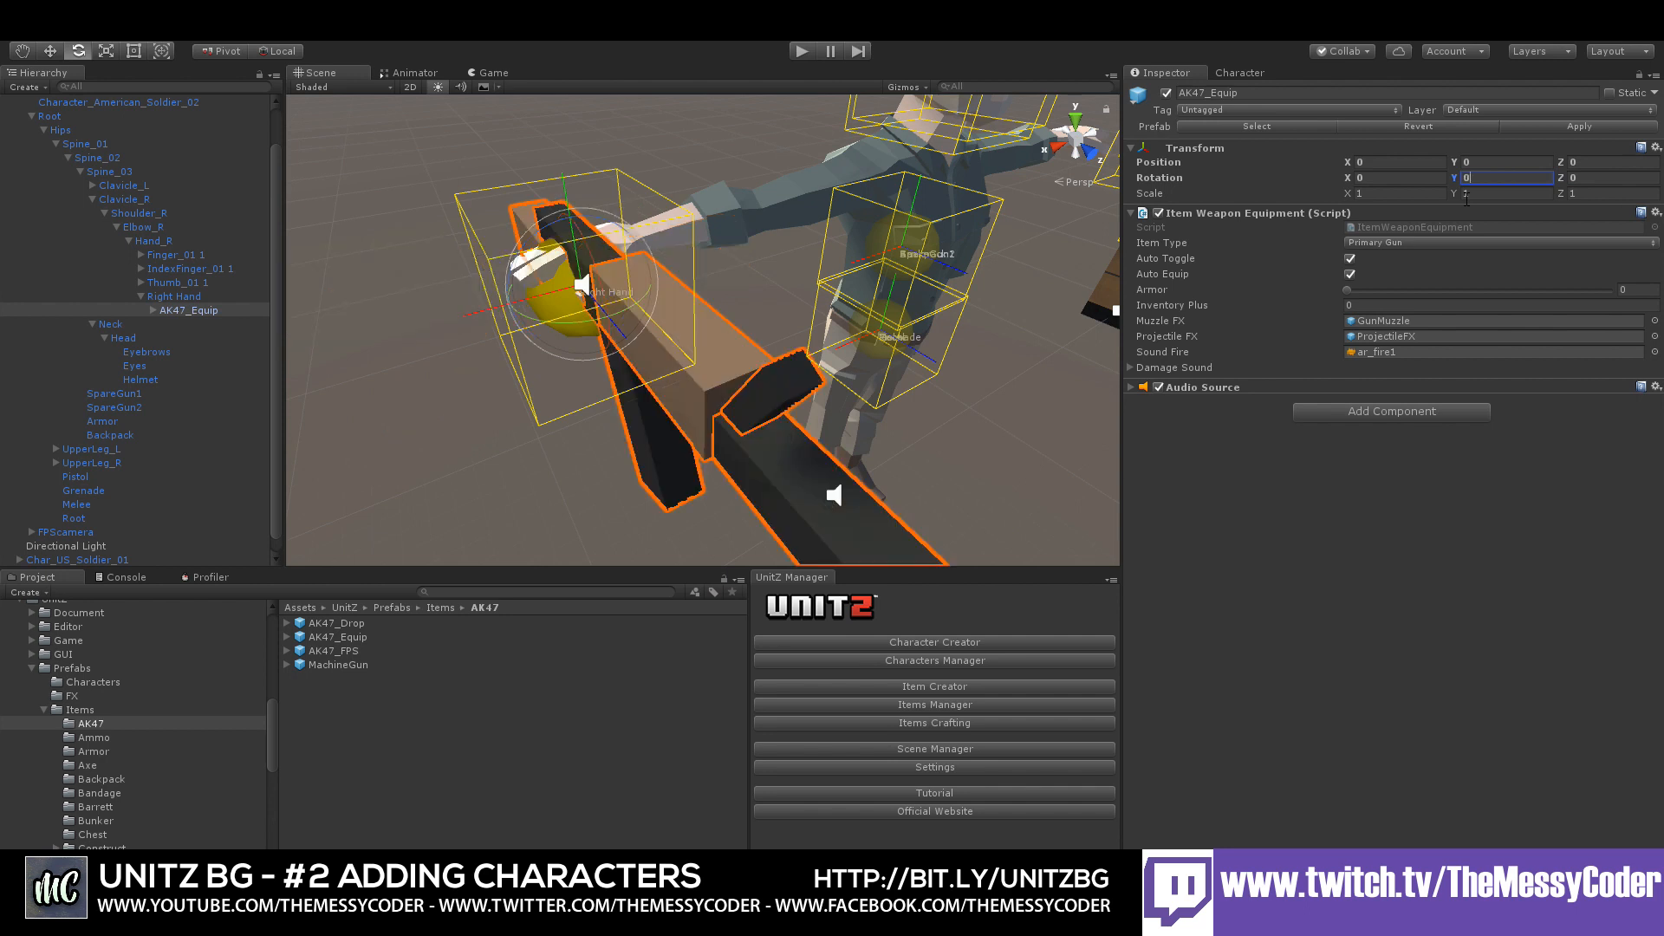
# - Set the Right Hand sticker's rotation to X 180, Y 270 and Z 90
pyautogui.click(208, 298)
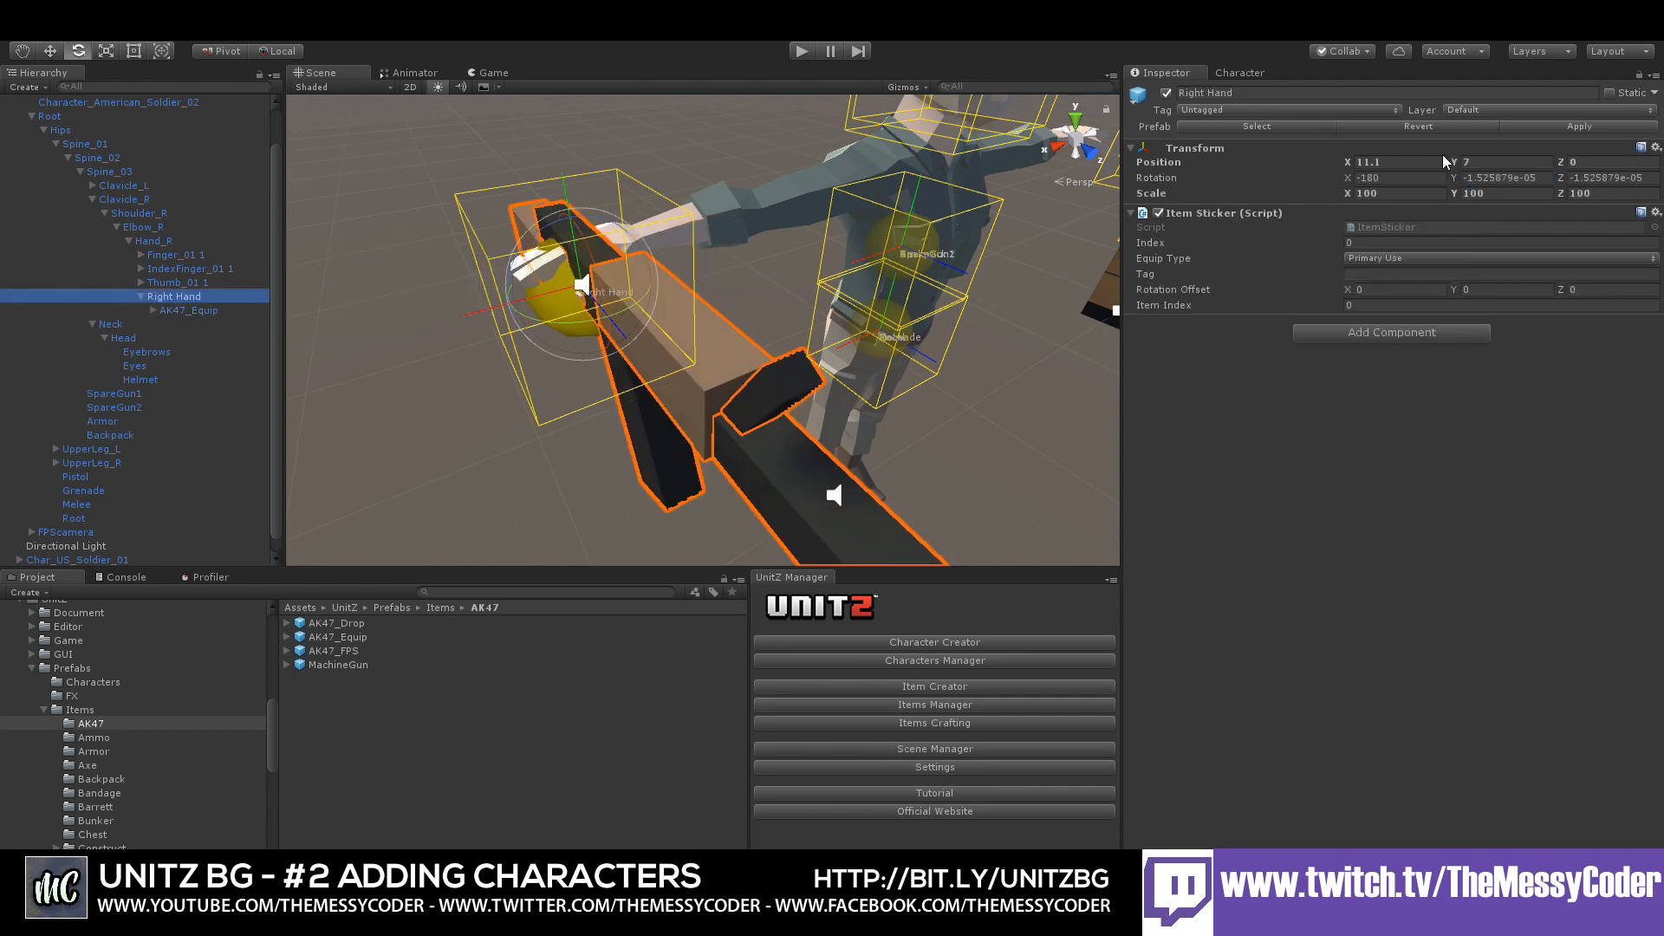
pyautogui.click(1545, 179)
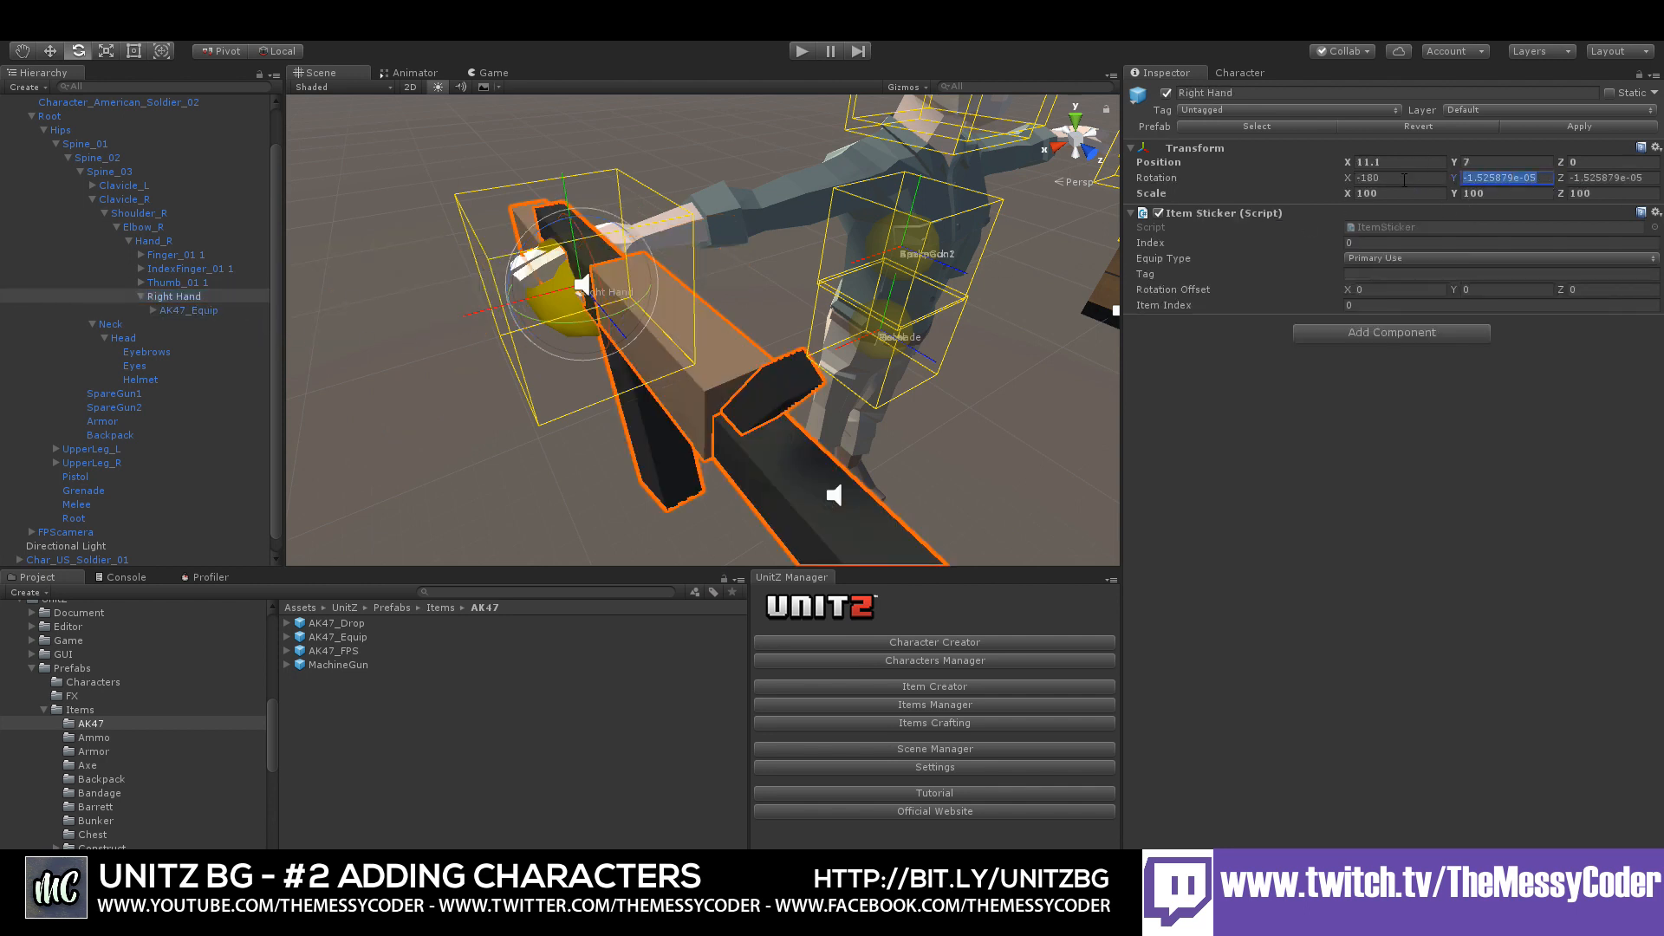
pyautogui.write('270')
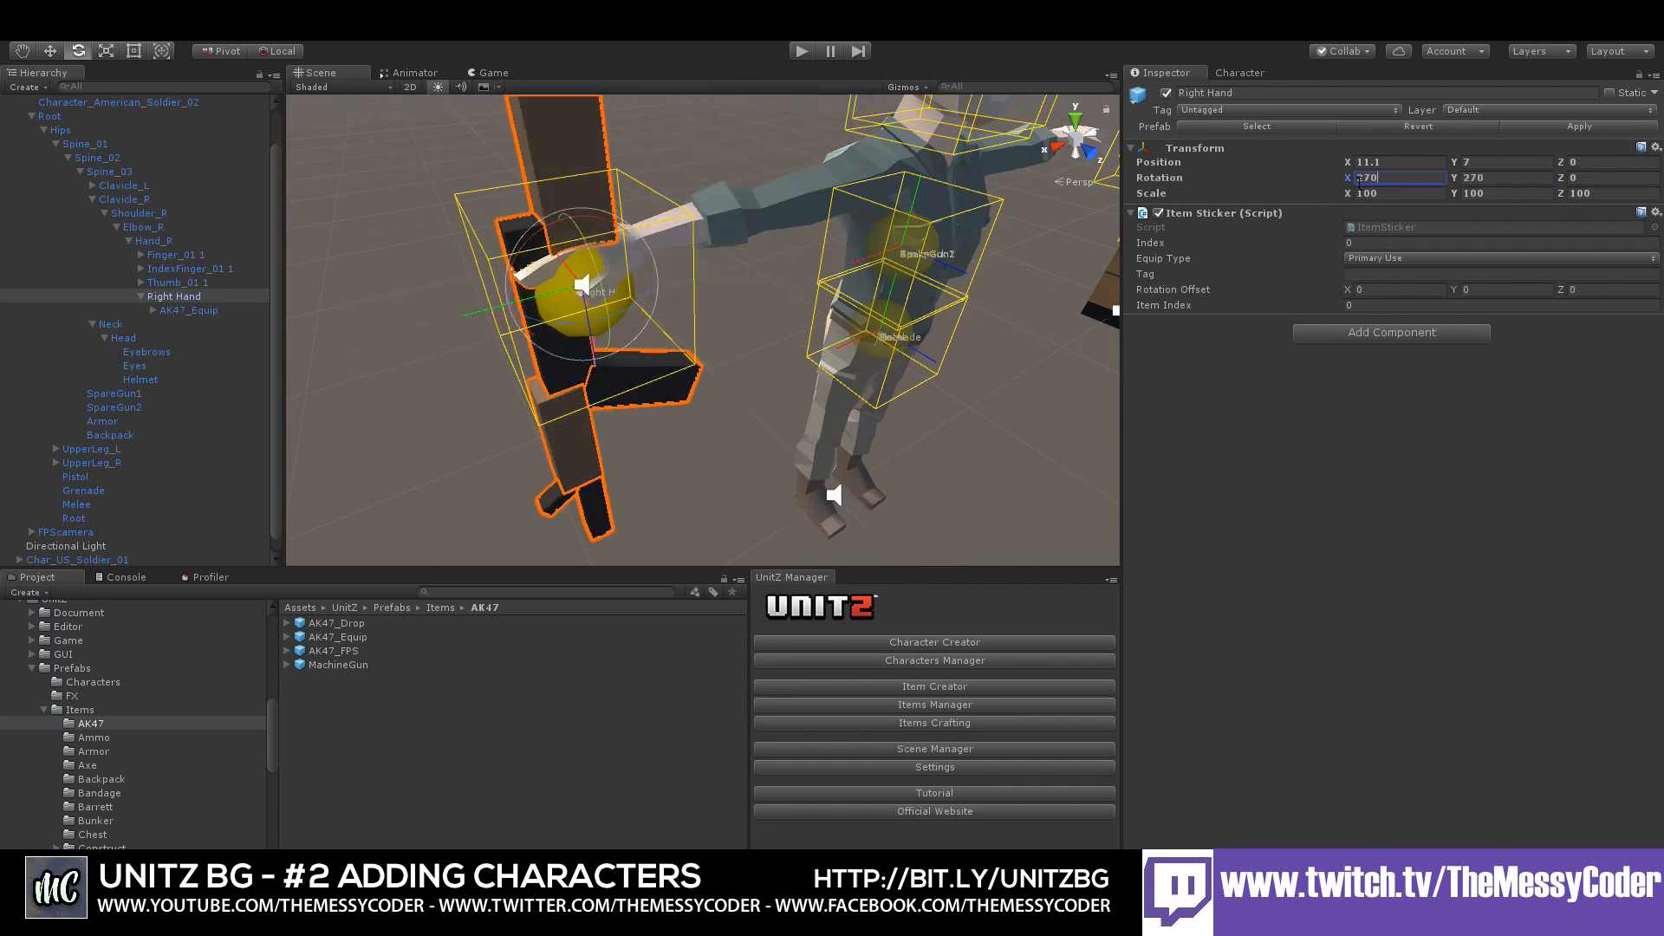
pyautogui.doubleClick(1358, 177)
pyautogui.write('180')
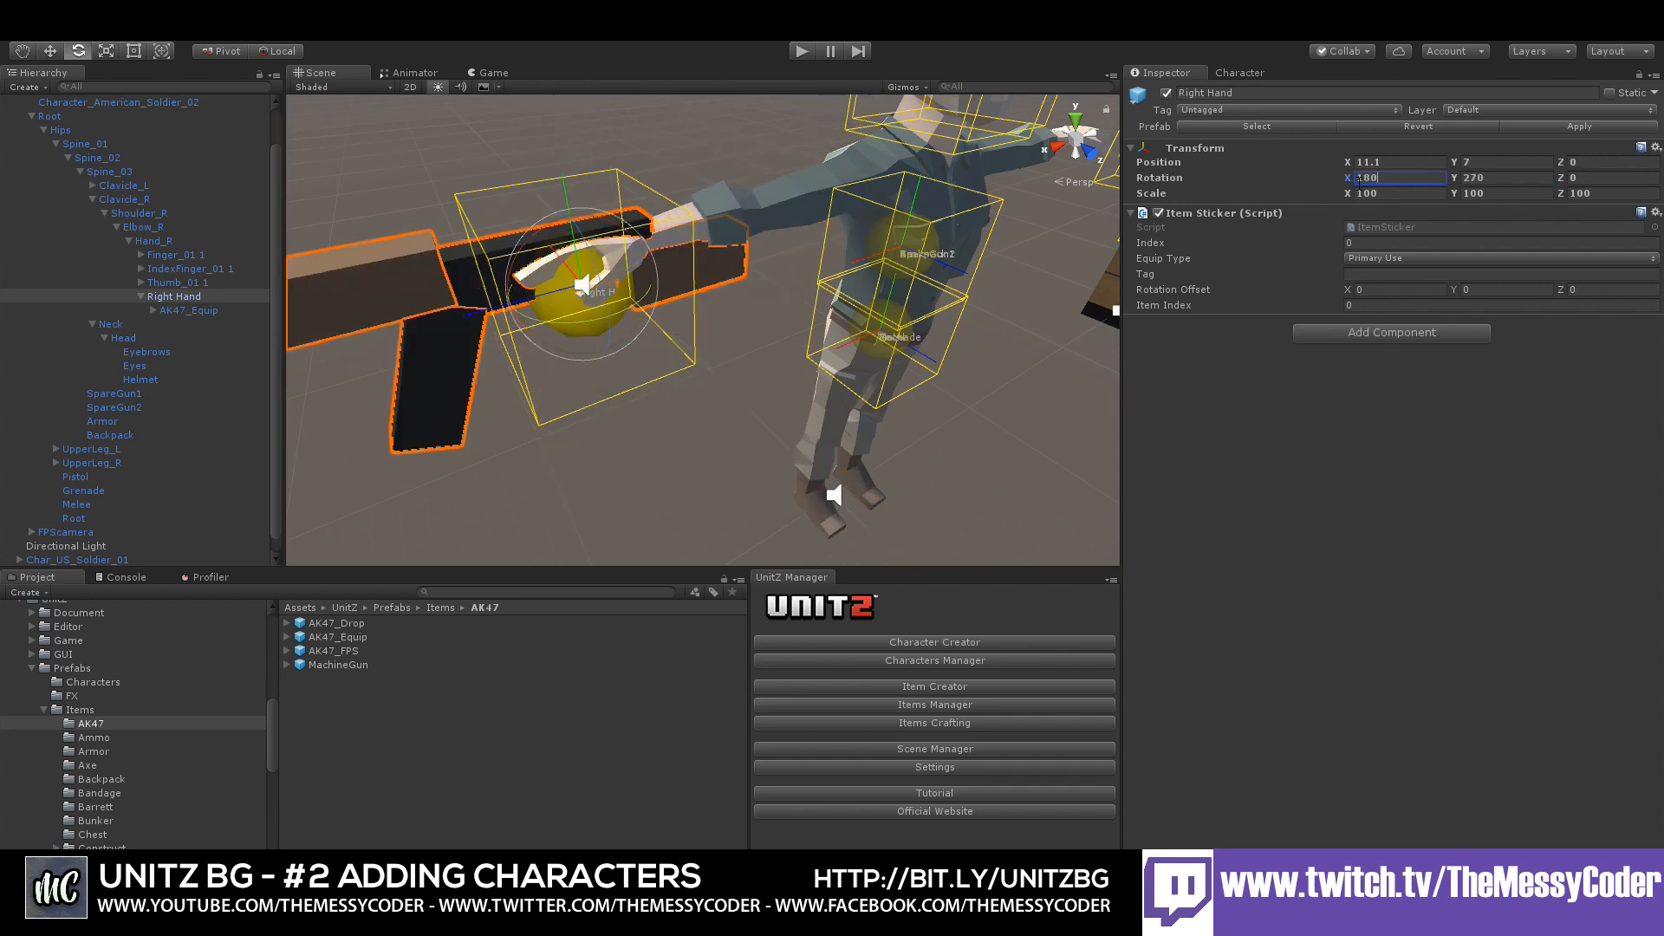
pyautogui.click(1570, 178)
pyautogui.write('90')
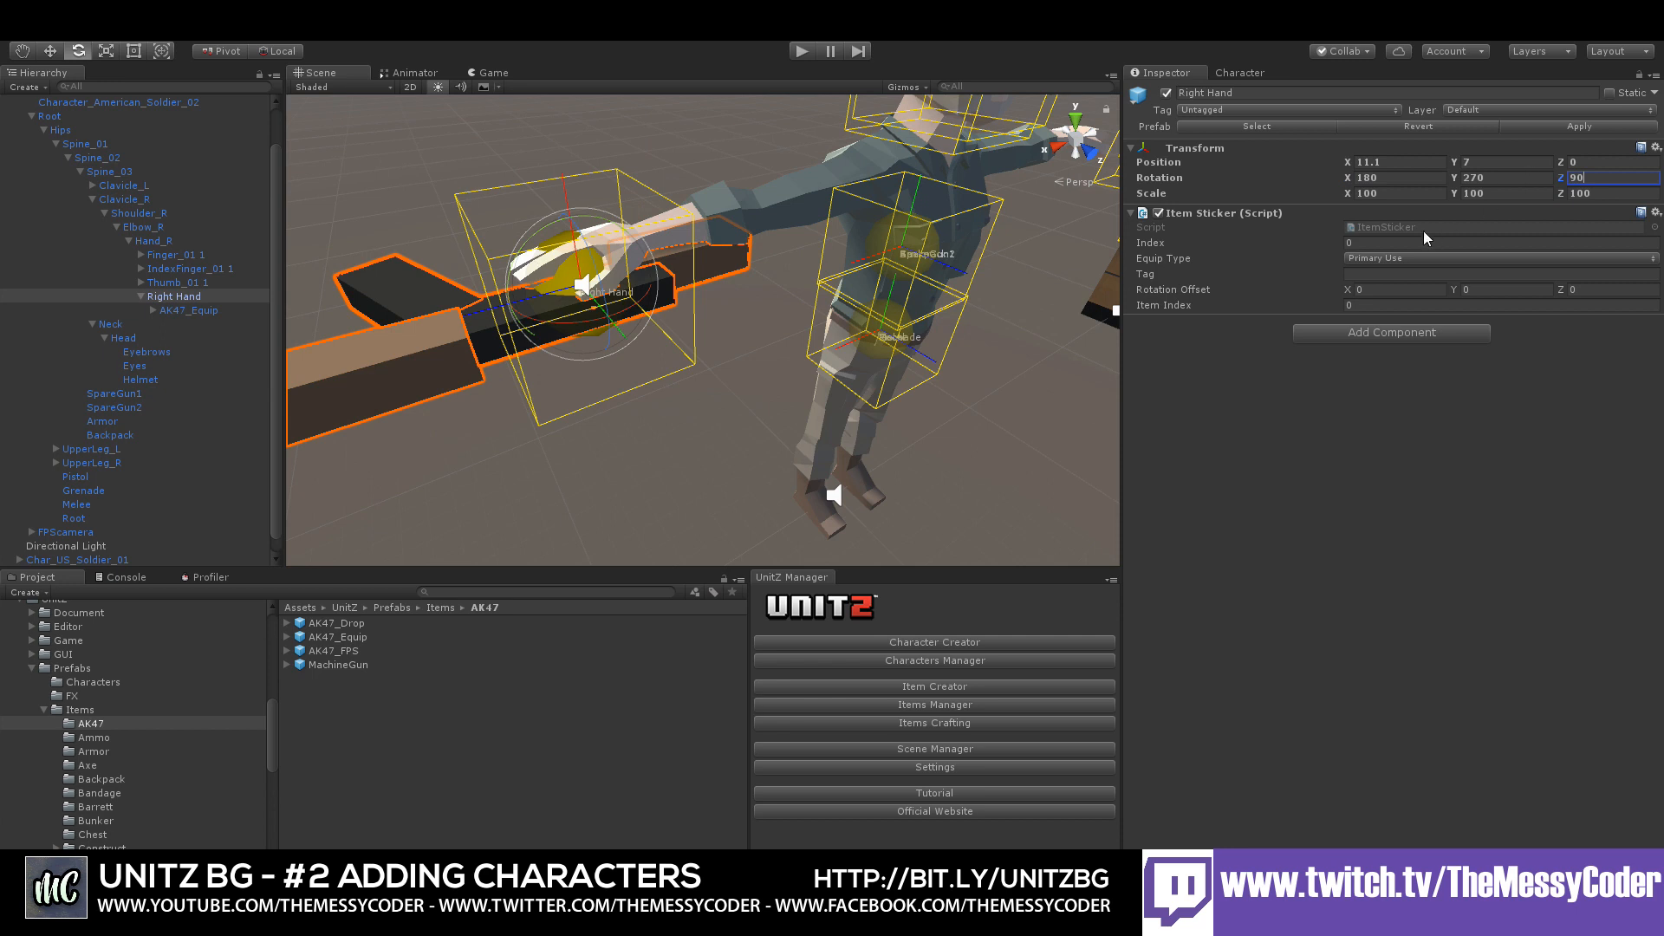
pyautogui.press('Return')
# - Move the Right Hand sticker to Y 3.6 so the rifle sits in the palm, and delete the test AK47_Equip
pyautogui.click(50, 51)
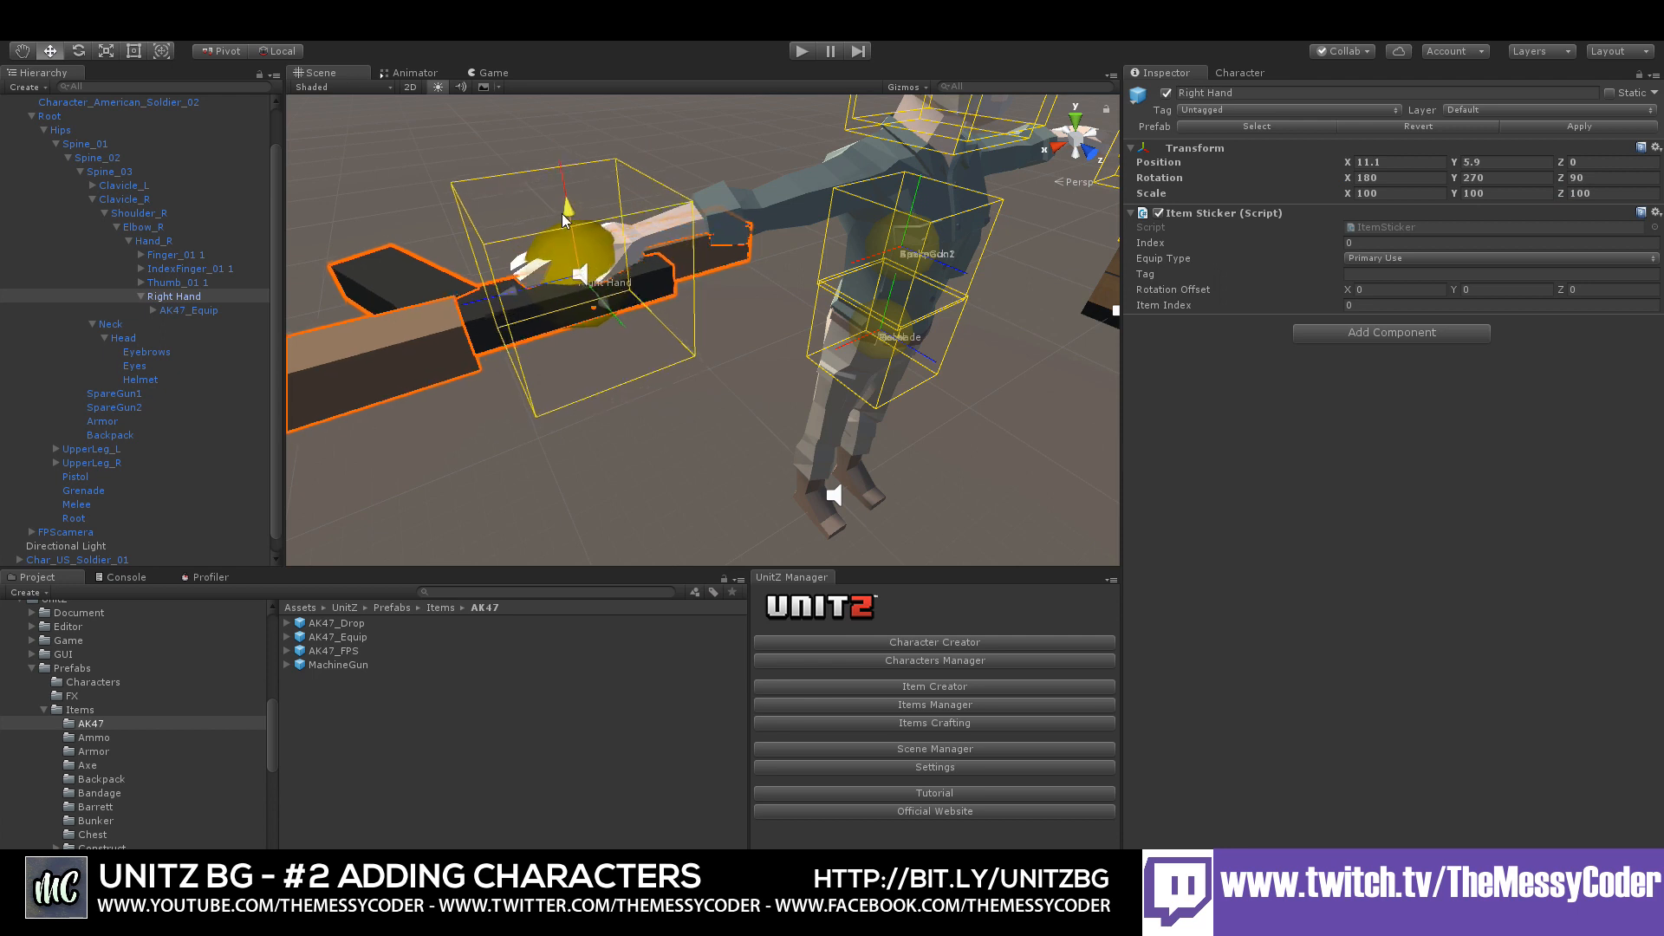
pyautogui.moveTo(562, 214)
pyautogui.mouseDown()
pyautogui.moveTo(563, 273)
pyautogui.moveTo(564, 216)
pyautogui.mouseUp()
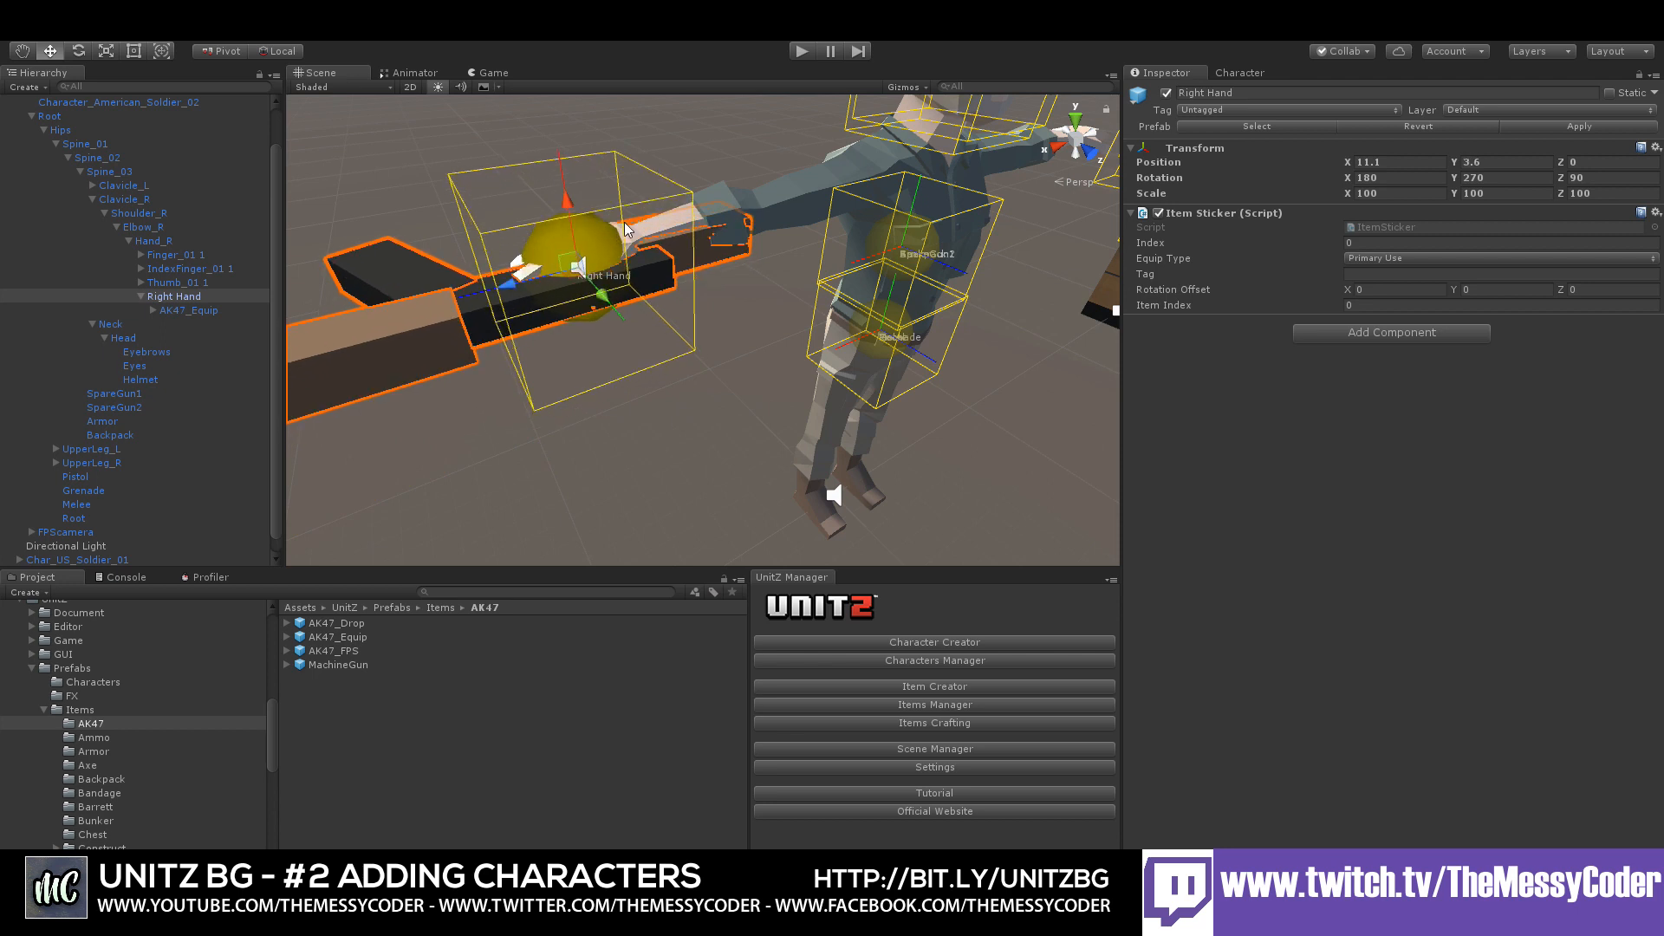
pyautogui.click(176, 310)
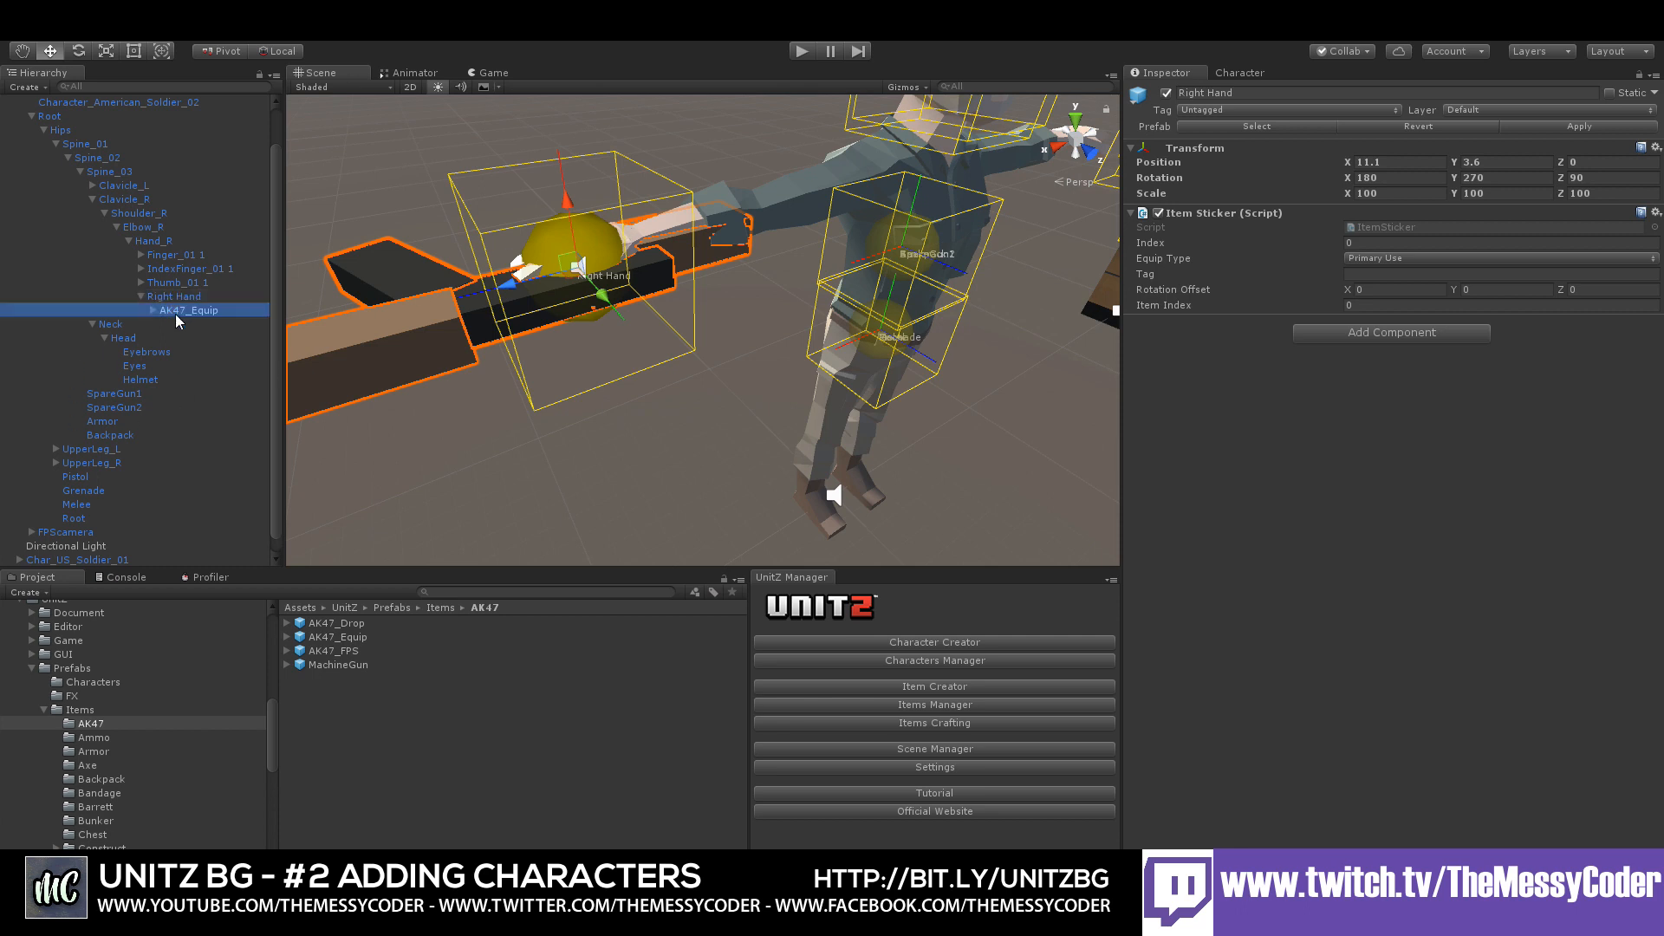
pyautogui.press('Delete')
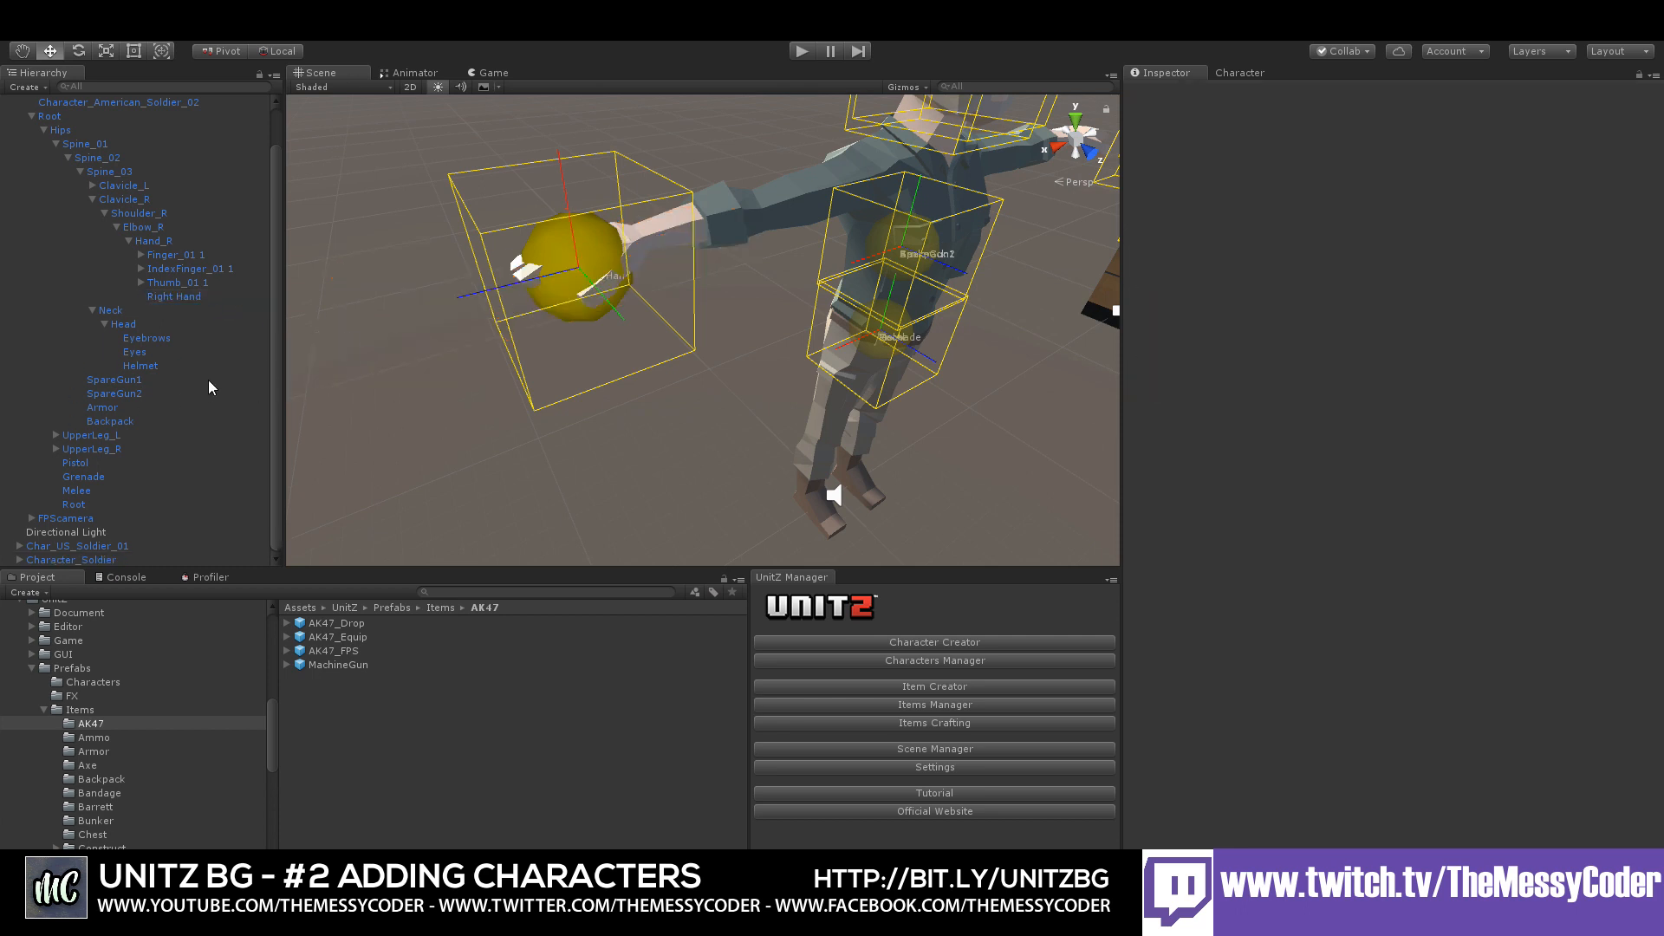
# - Set the SpareGun1 sticker's scale to 100 on X, Y and Z
pyautogui.click(93, 199)
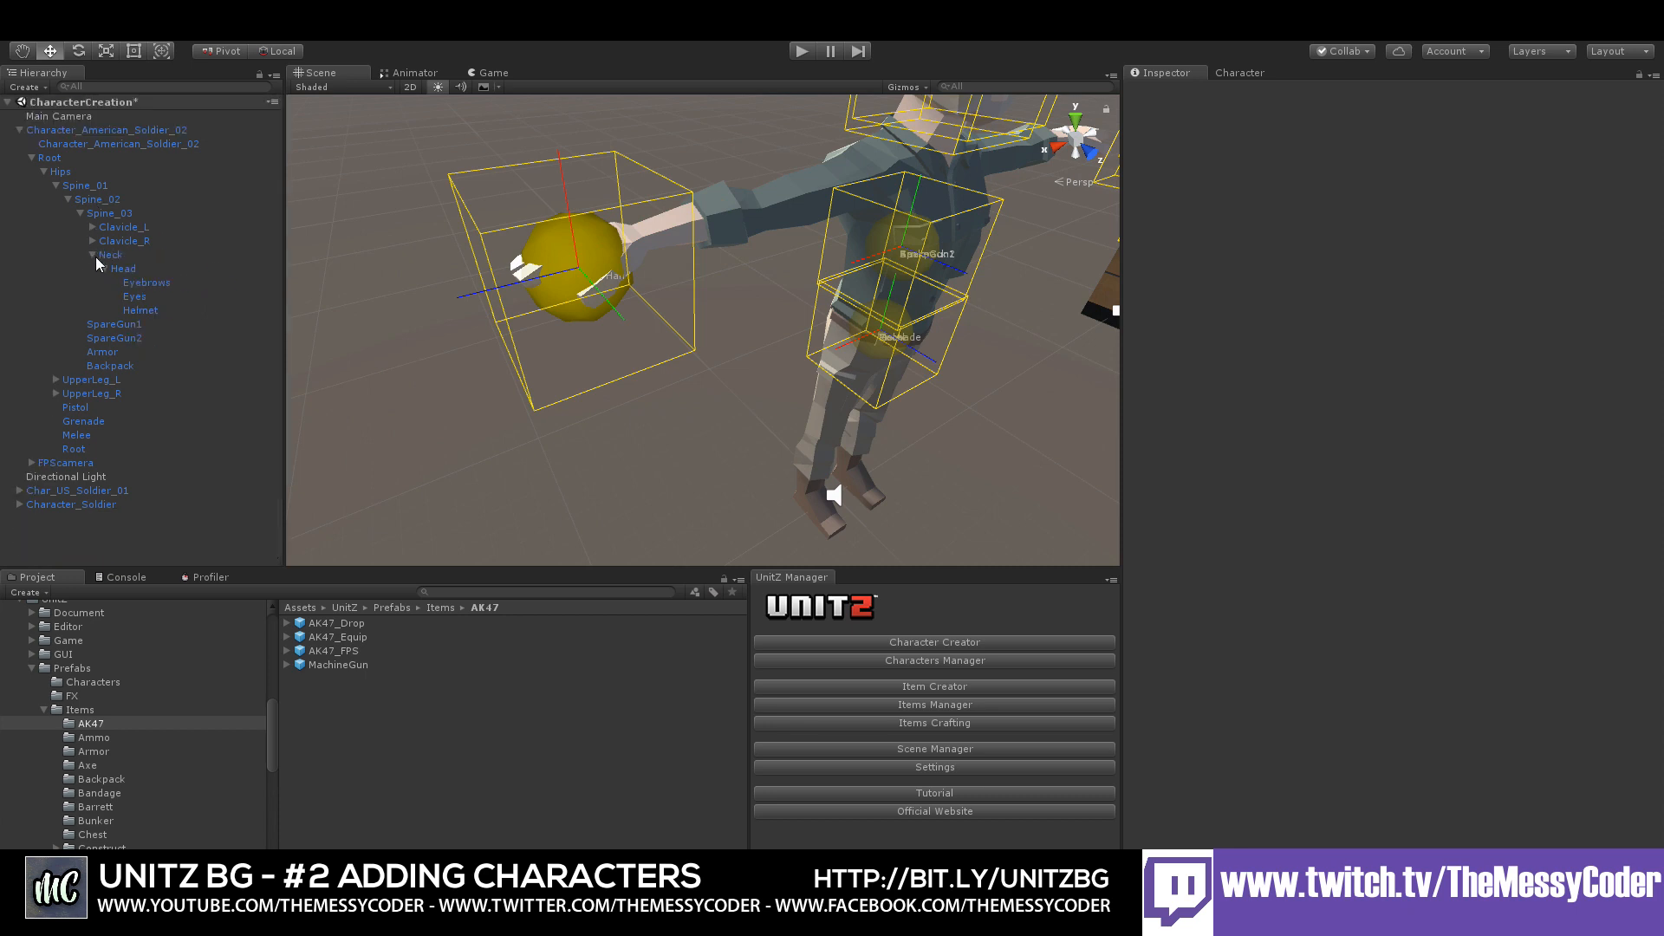
pyautogui.click(91, 255)
pyautogui.click(109, 269)
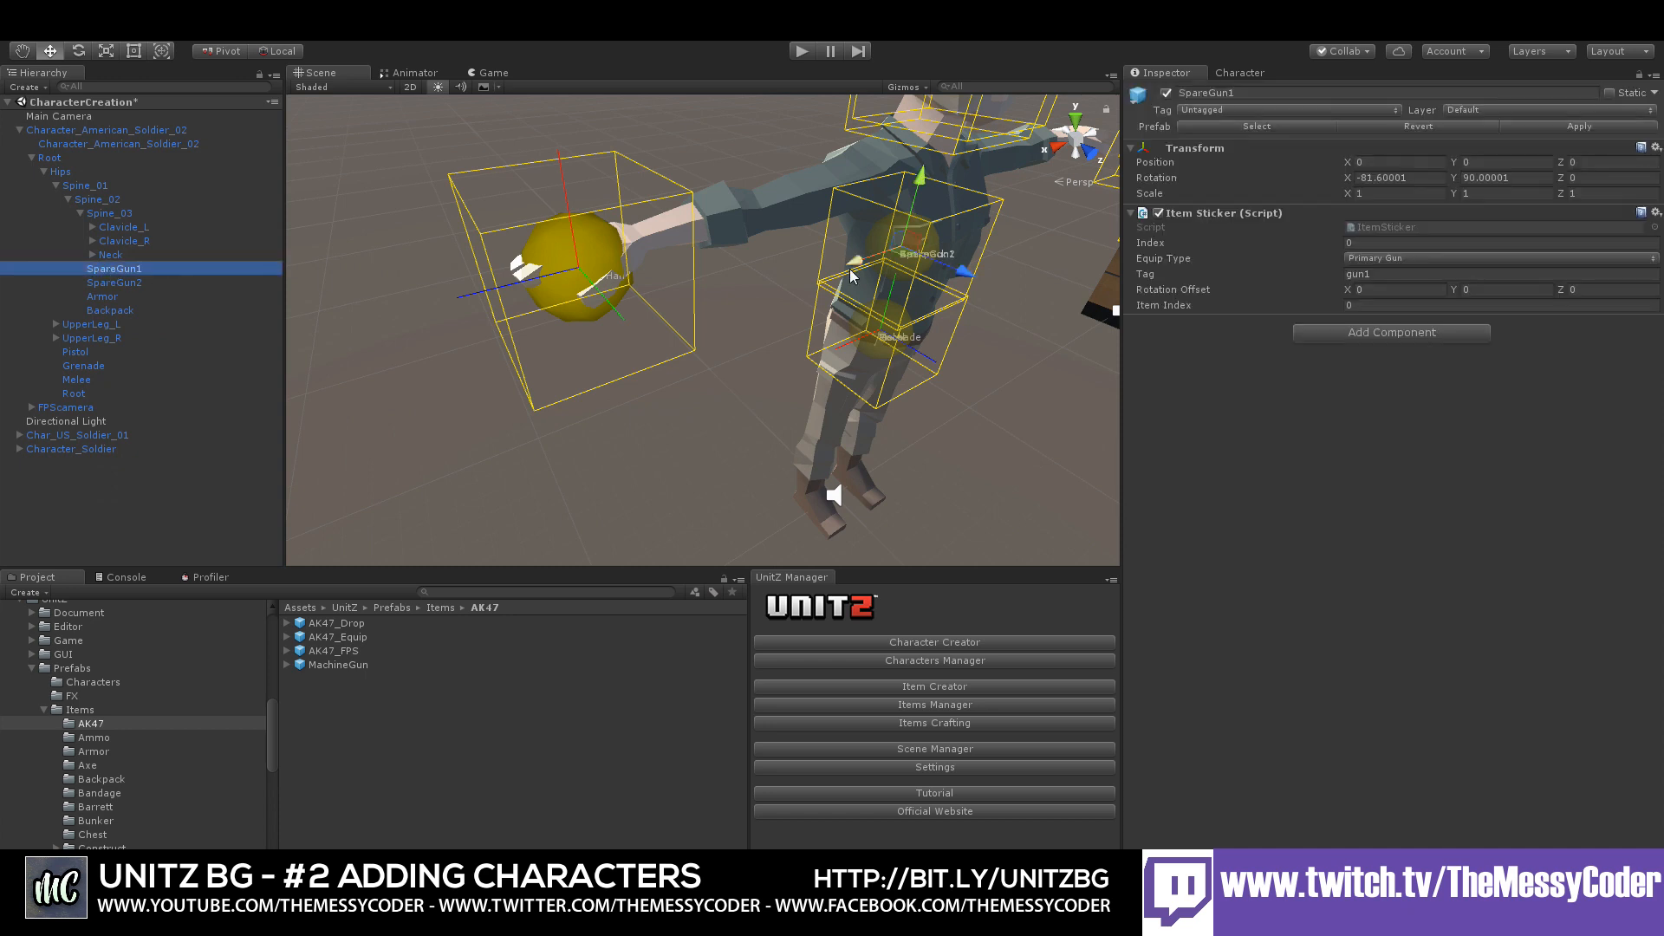
pyautogui.click(1354, 193)
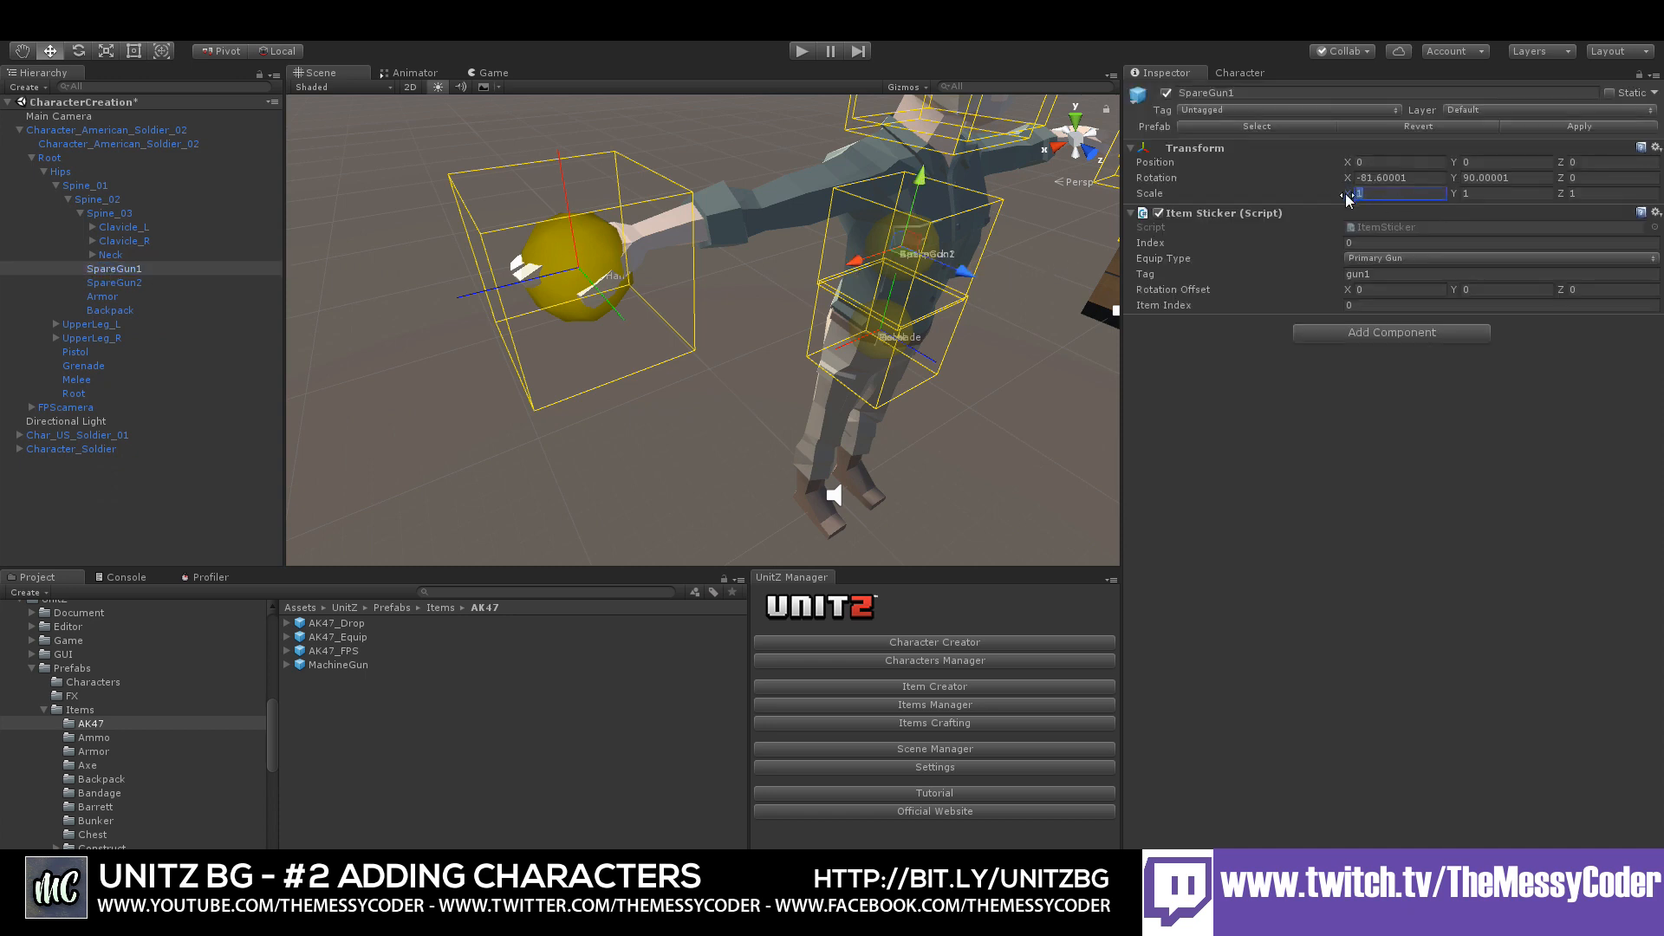
pyautogui.write('100')
pyautogui.press('Tab')
pyautogui.write('100')
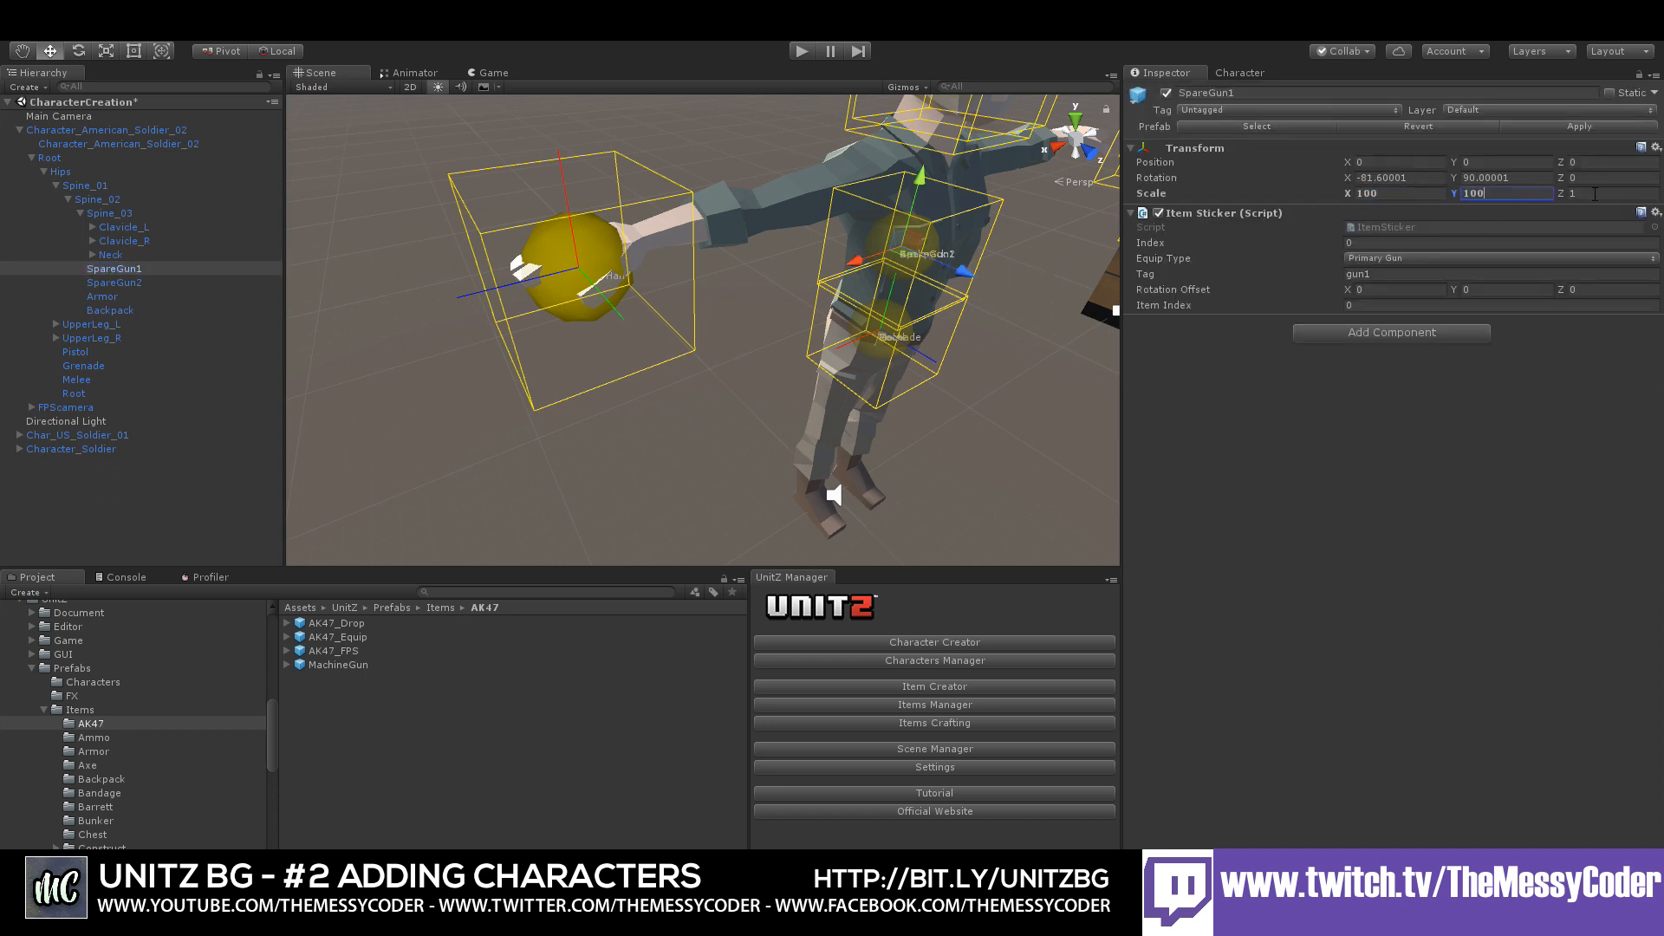
pyautogui.press('Tab')
# - Copy SpareGun1's Transform component and paste its values onto the SpareGun2, Armor and Backpack stickers
pyautogui.click(1654, 147)
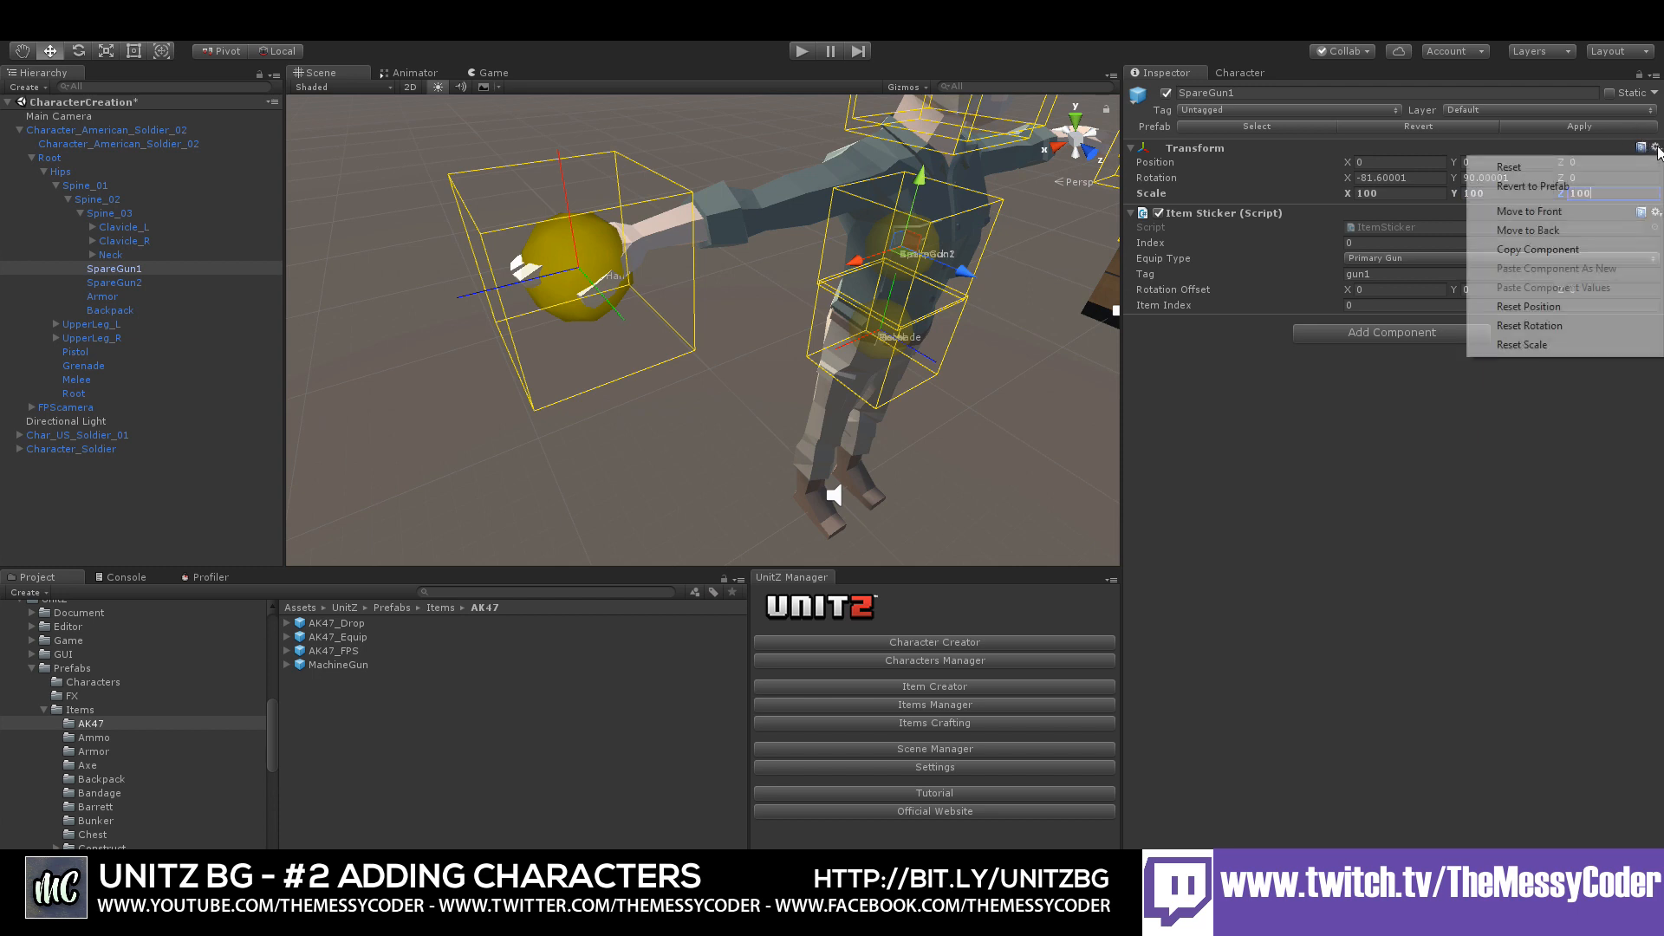
pyautogui.click(1549, 250)
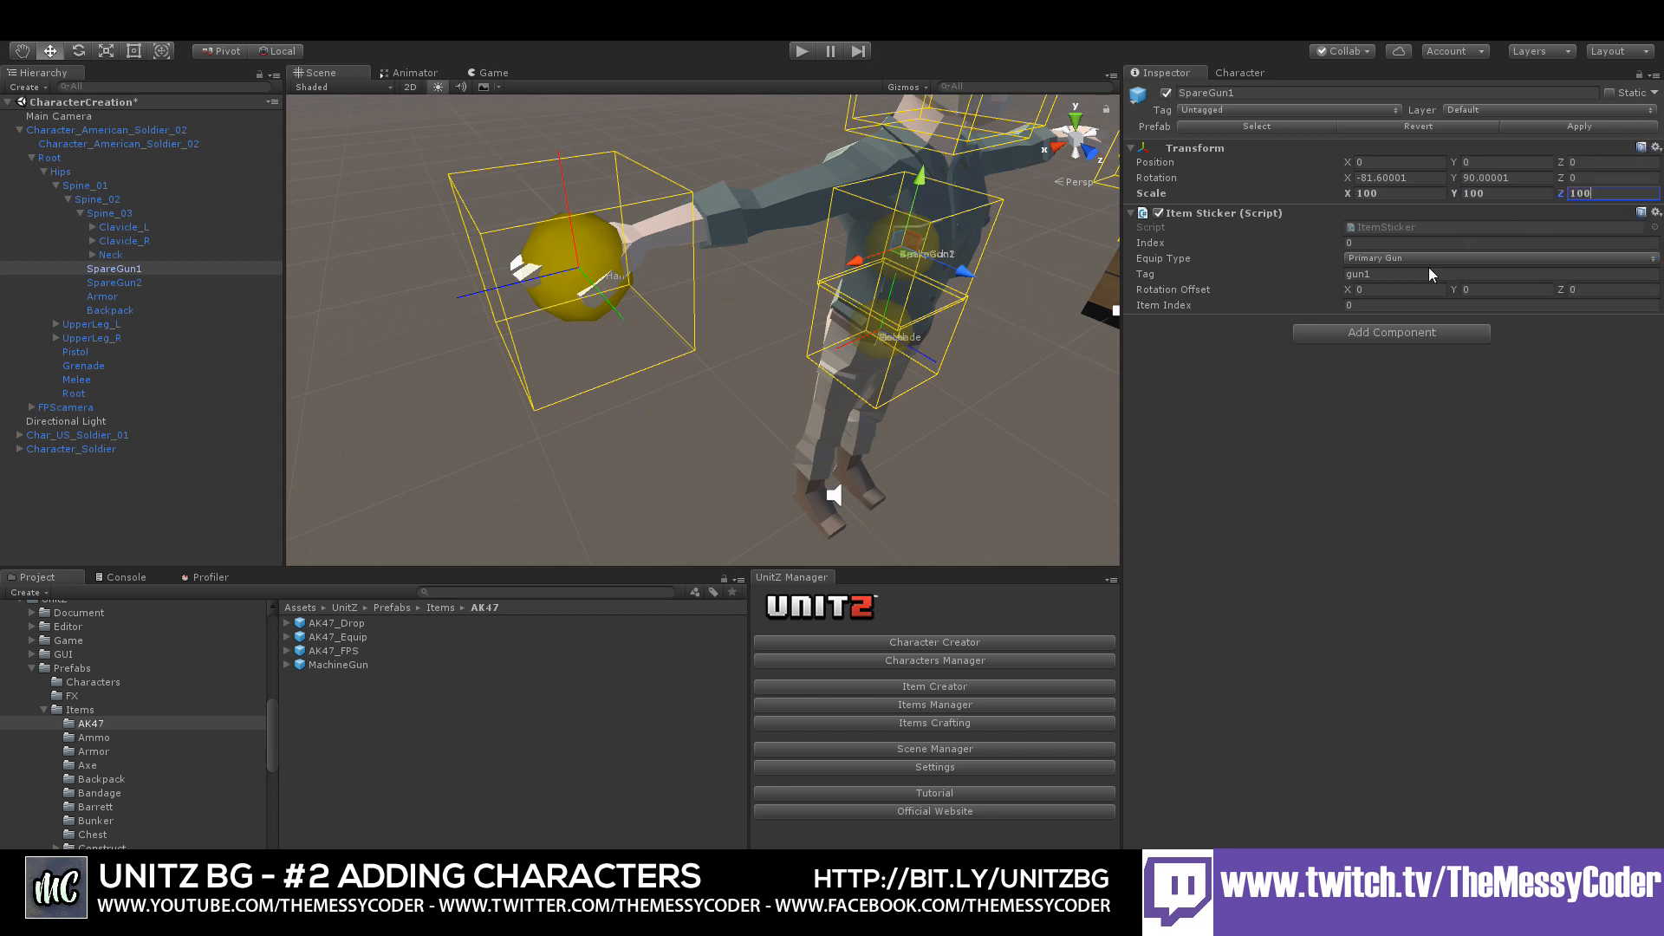
pyautogui.click(148, 282)
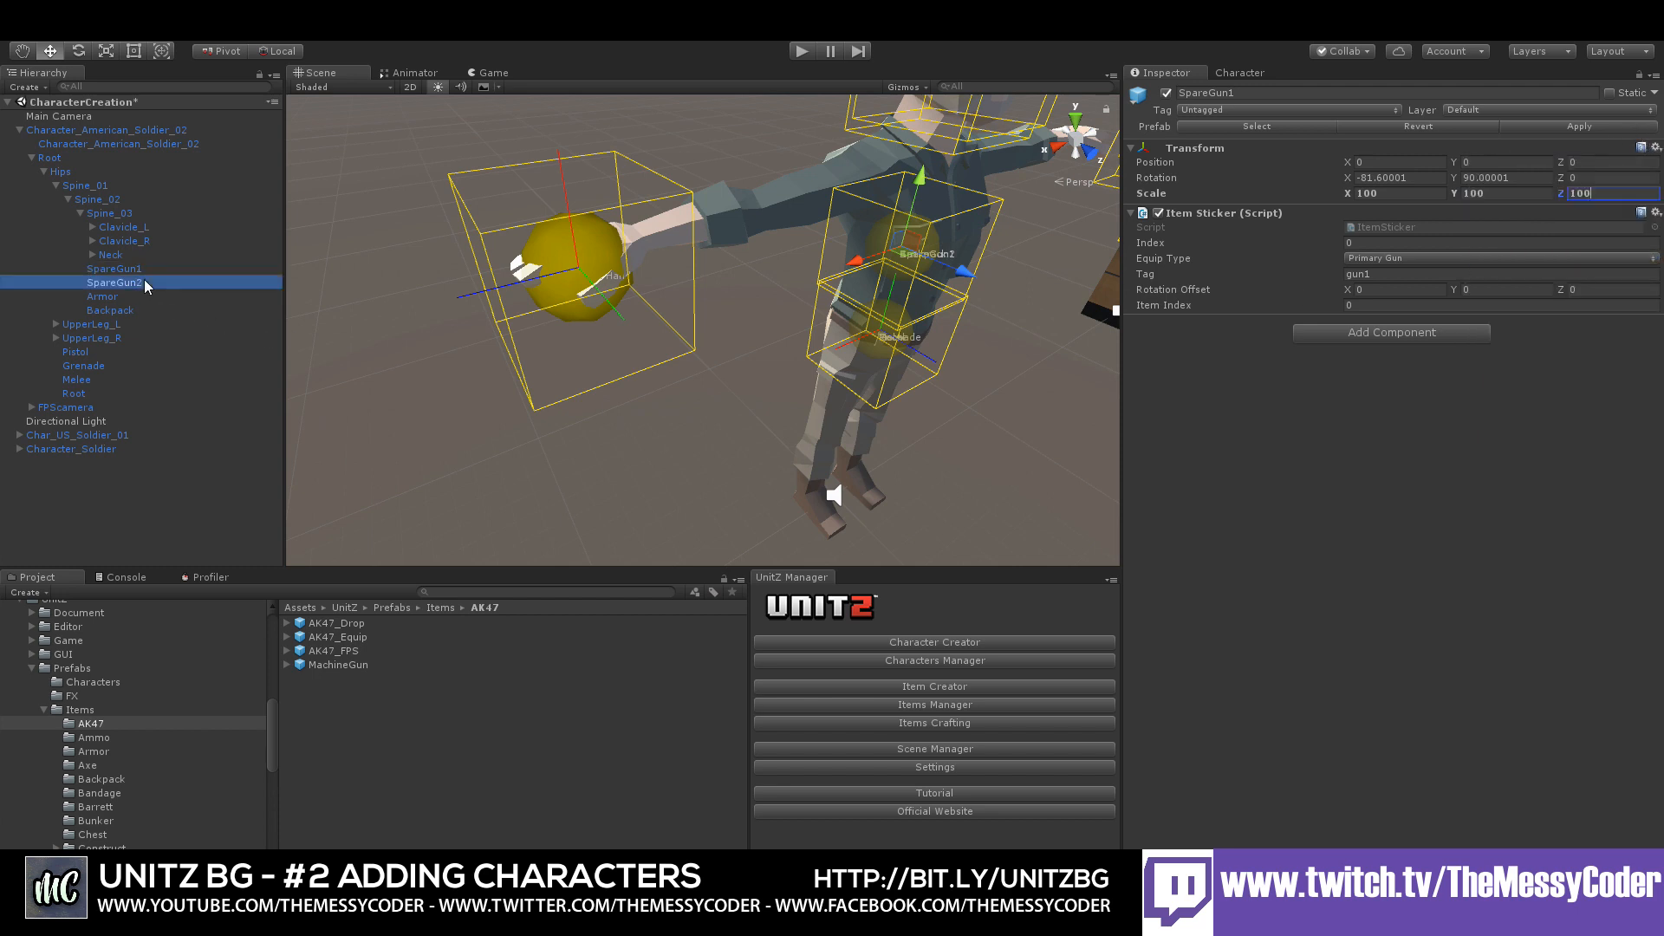
pyautogui.click(1654, 147)
pyautogui.click(1577, 287)
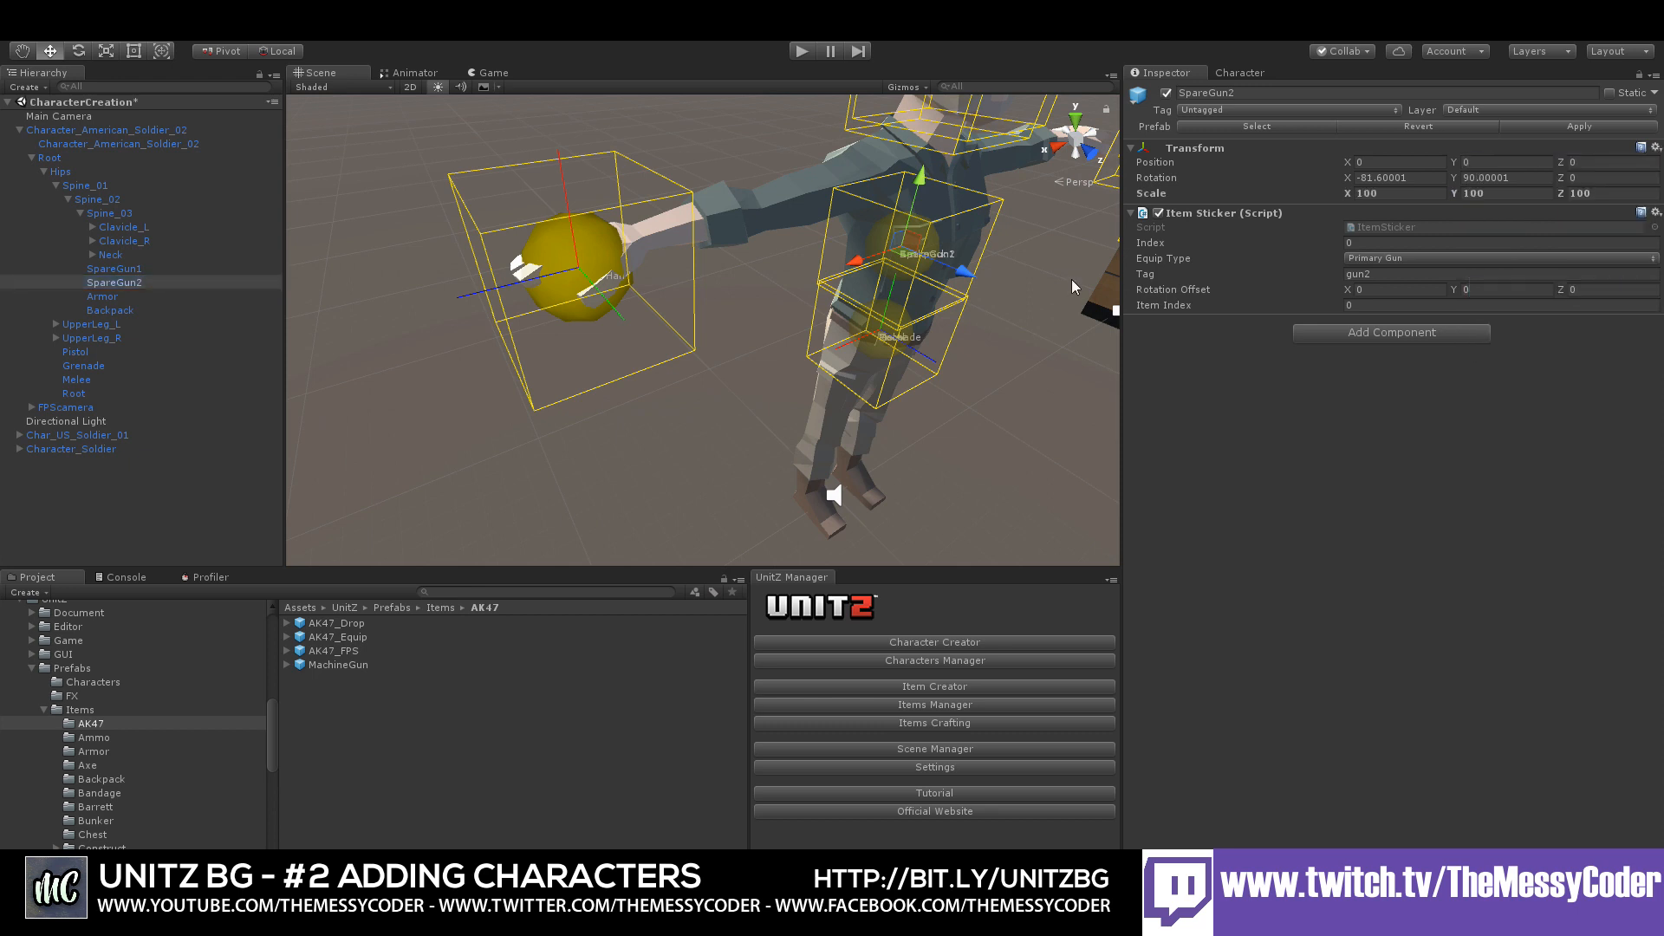
pyautogui.click(132, 298)
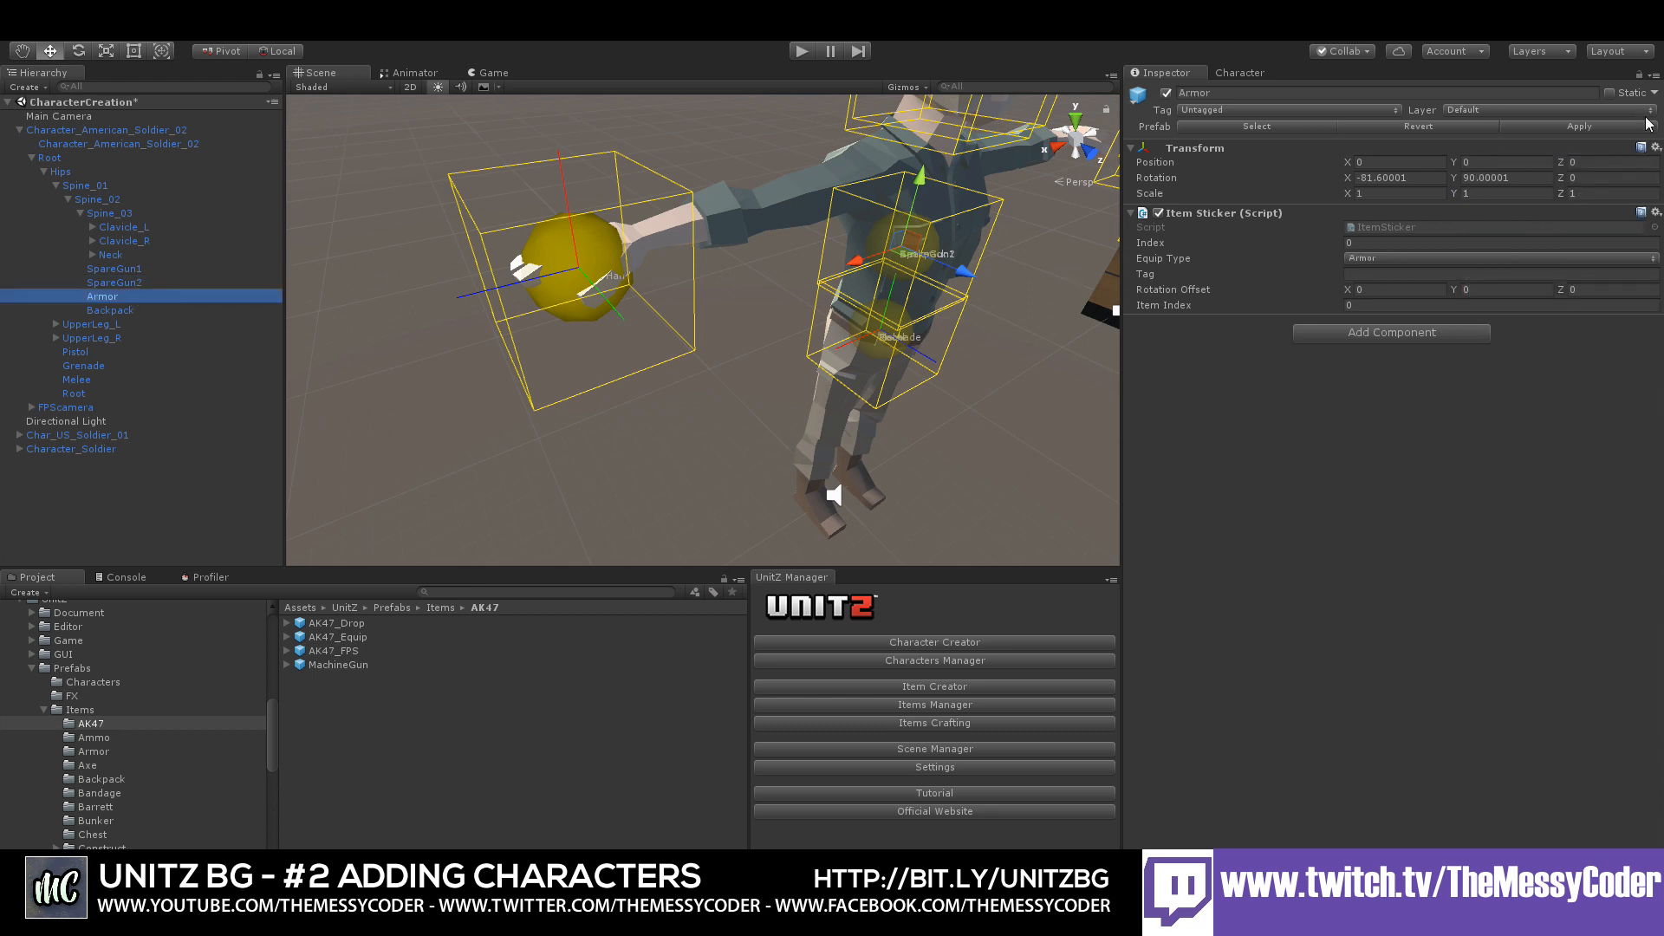
pyautogui.click(1654, 147)
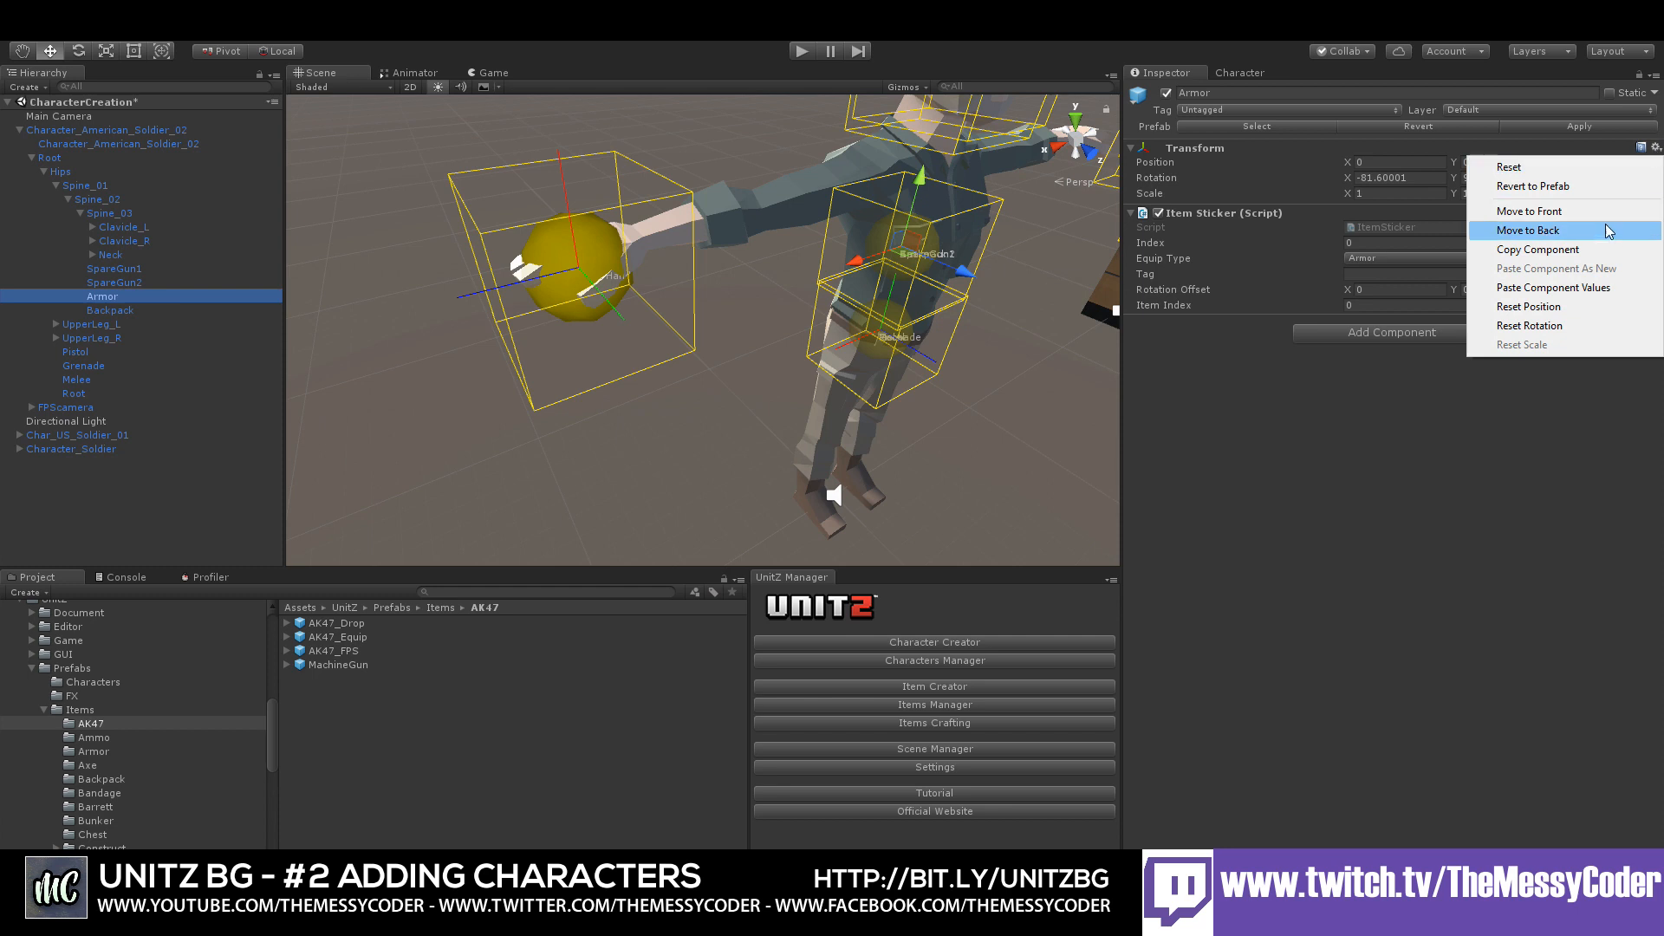
pyautogui.click(1581, 287)
pyautogui.click(147, 310)
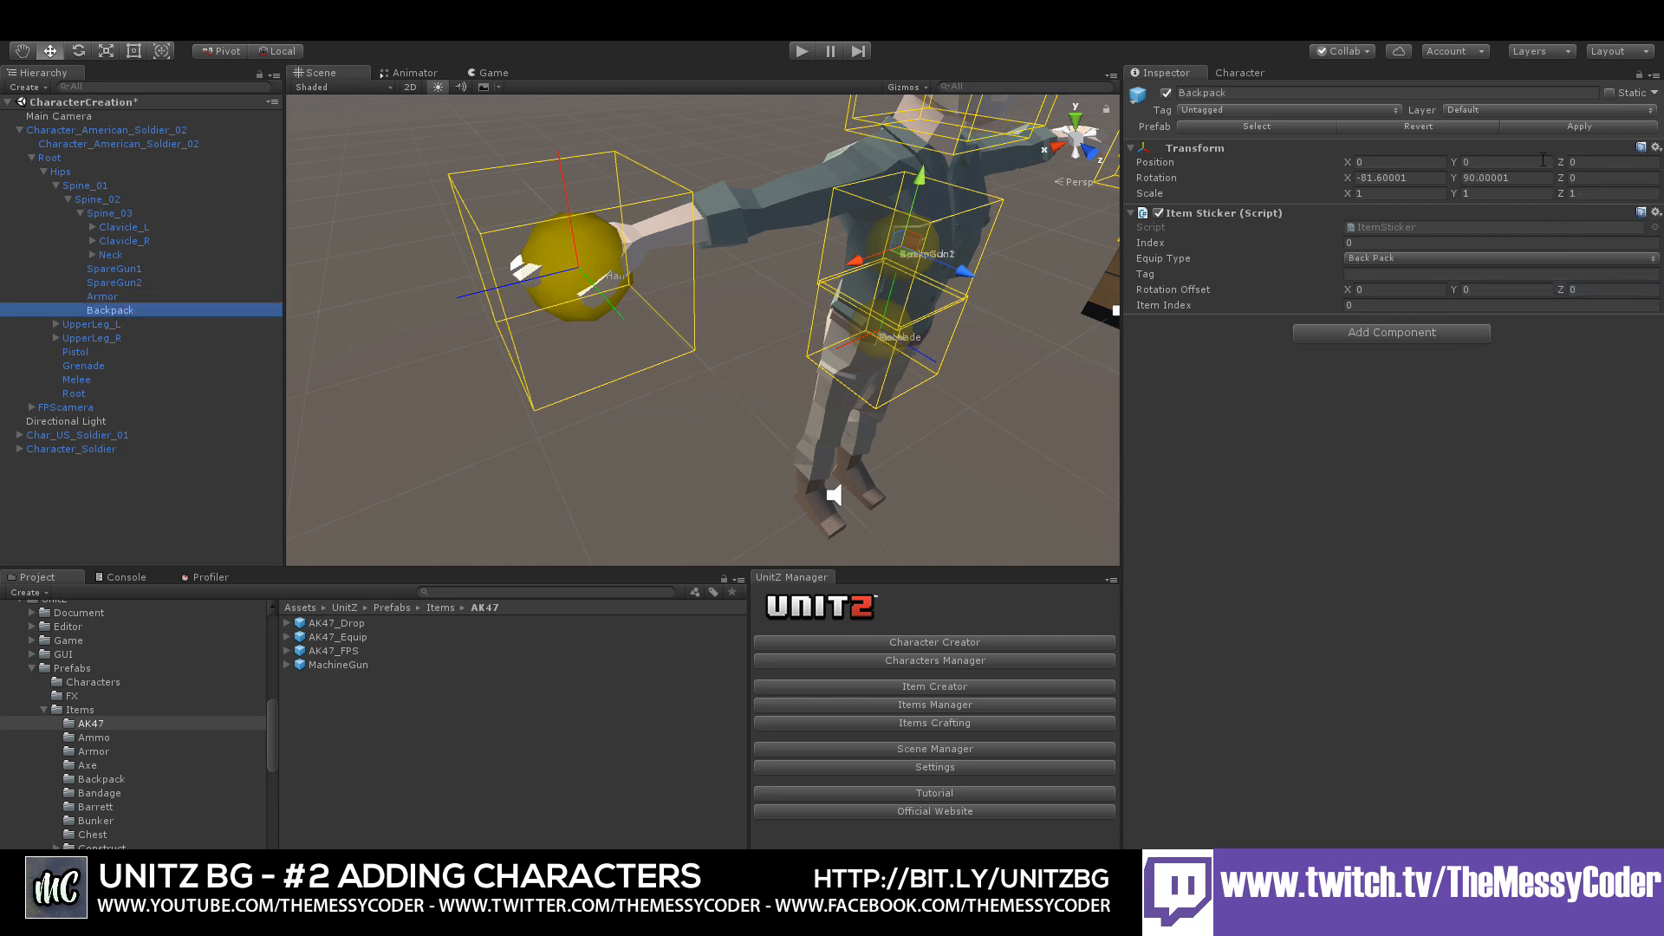
pyautogui.click(1655, 148)
pyautogui.click(1551, 285)
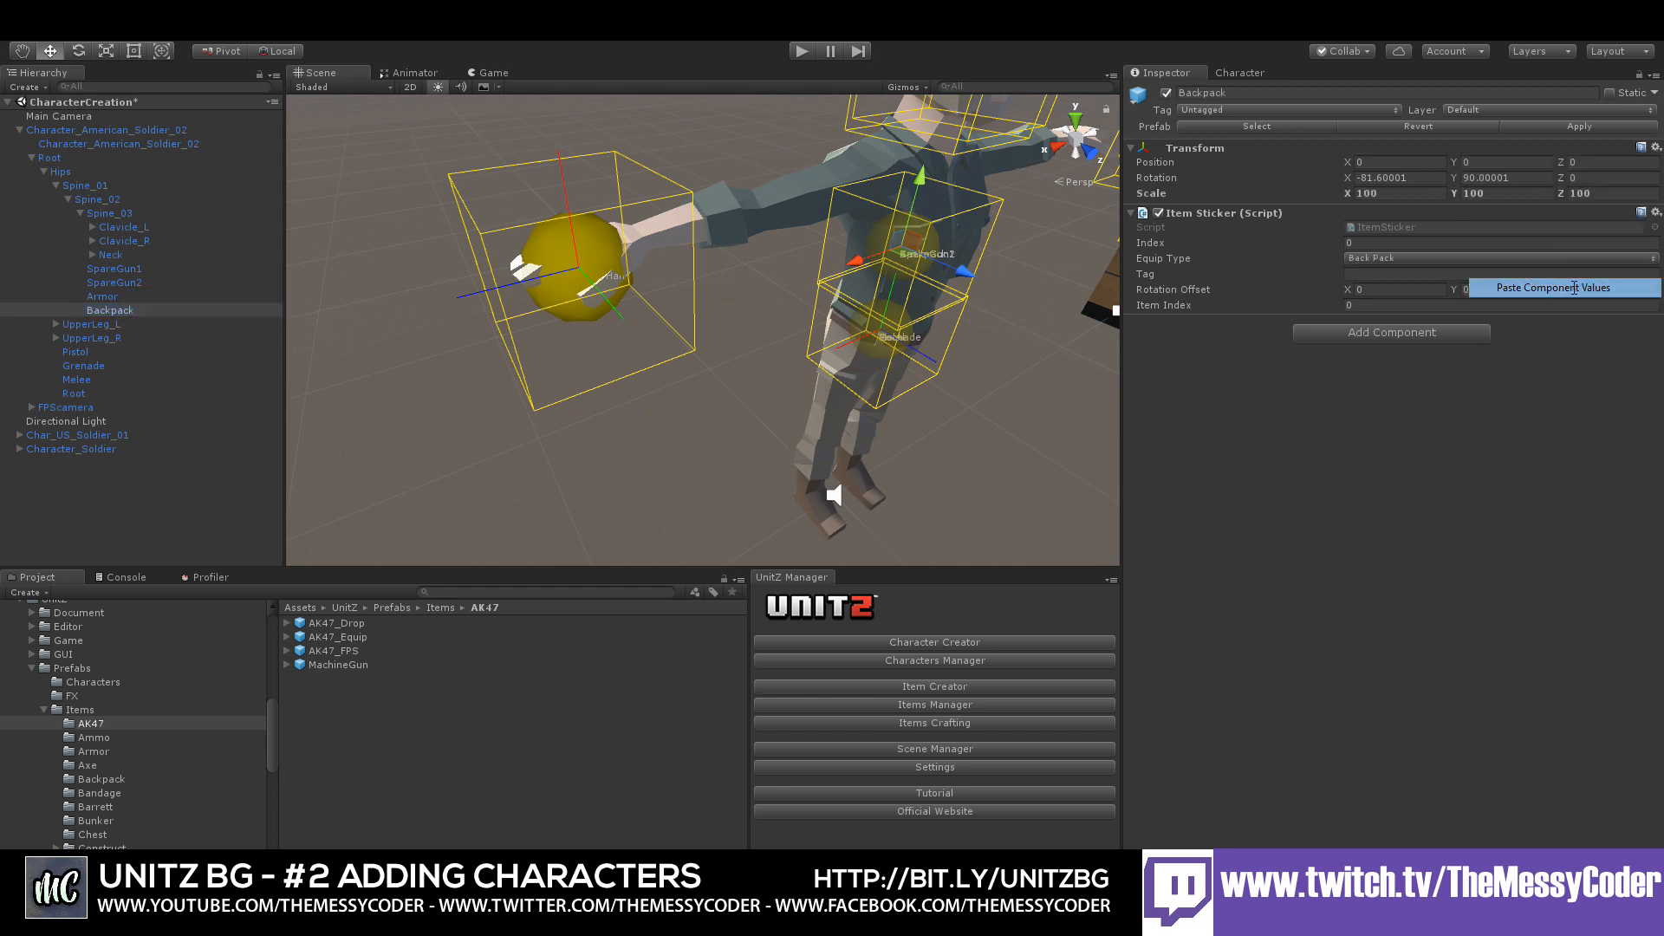
# - Move SpareGun1 out behind the character to about X -5.3, Y -35.8, and SpareGun2 to about X -5.7, Y -38.3
pyautogui.click(119, 266)
pyautogui.moveTo(959, 274); pyautogui.dragTo(859, 234)
pyautogui.click(116, 282)
pyautogui.moveTo(861, 260); pyautogui.dragTo(923, 325, button='right')
pyautogui.moveTo(923, 324); pyautogui.dragTo(1026, 499, button='middle')
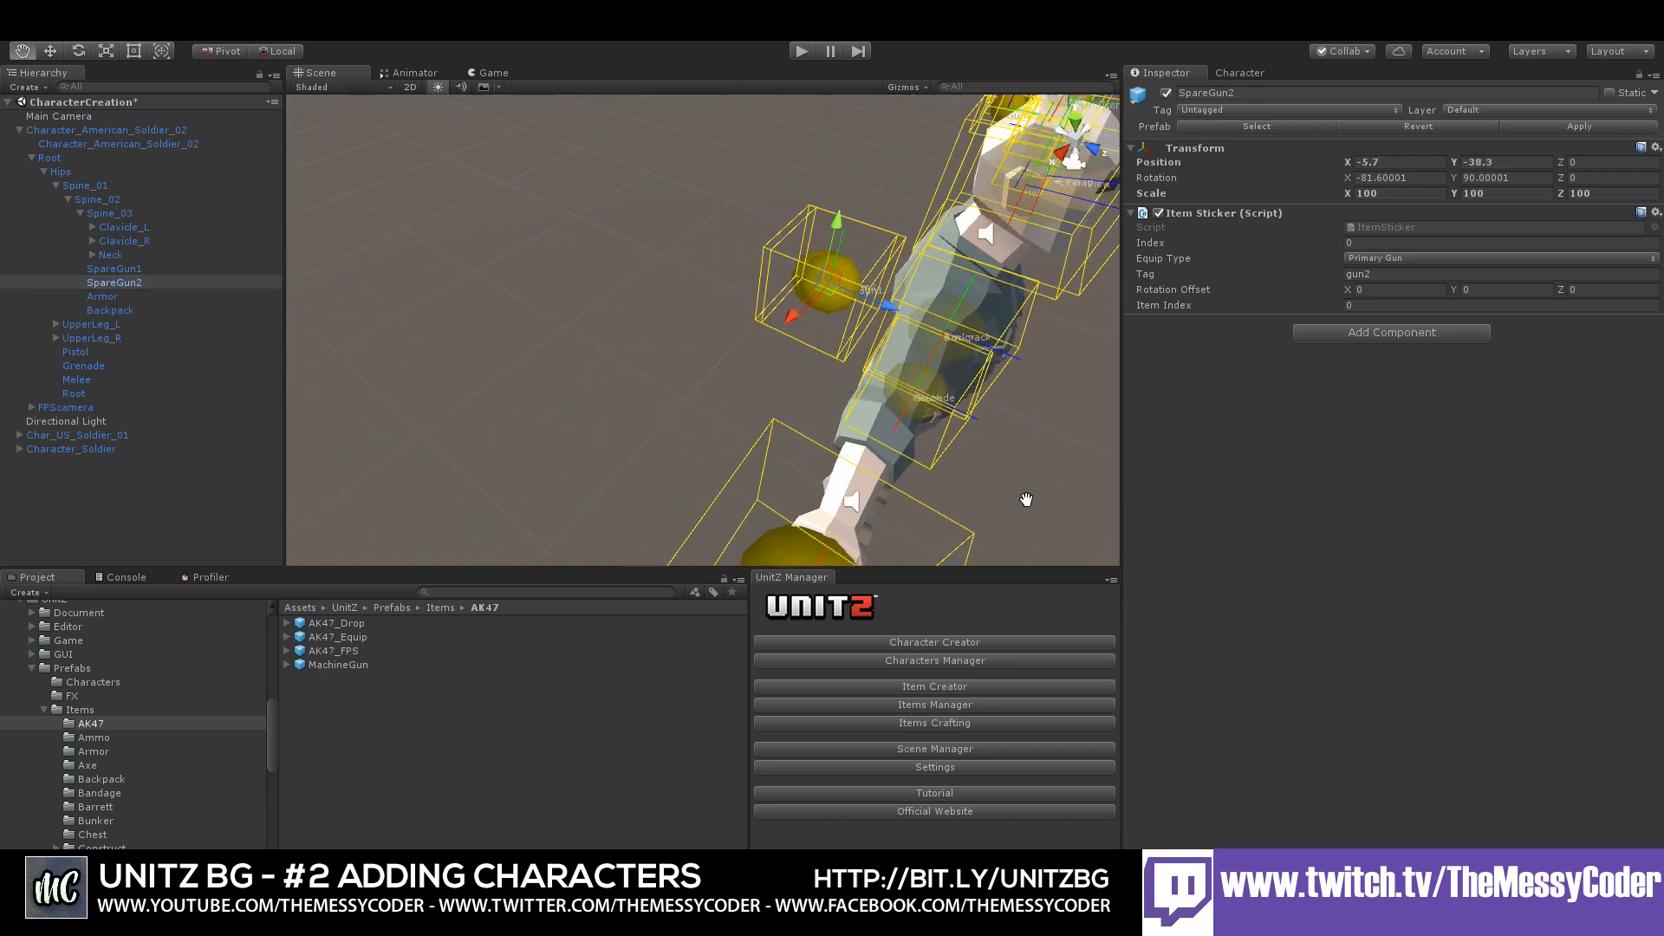
# - Raise the SpareGun2 sticker to shoulder height against the character's upper back
pyautogui.scroll(10, 764, 324)
pyautogui.moveTo(764, 324); pyautogui.dragTo(1032, 231, button='right')
pyautogui.moveTo(652, 300); pyautogui.dragTo(997, 340, button='middle')
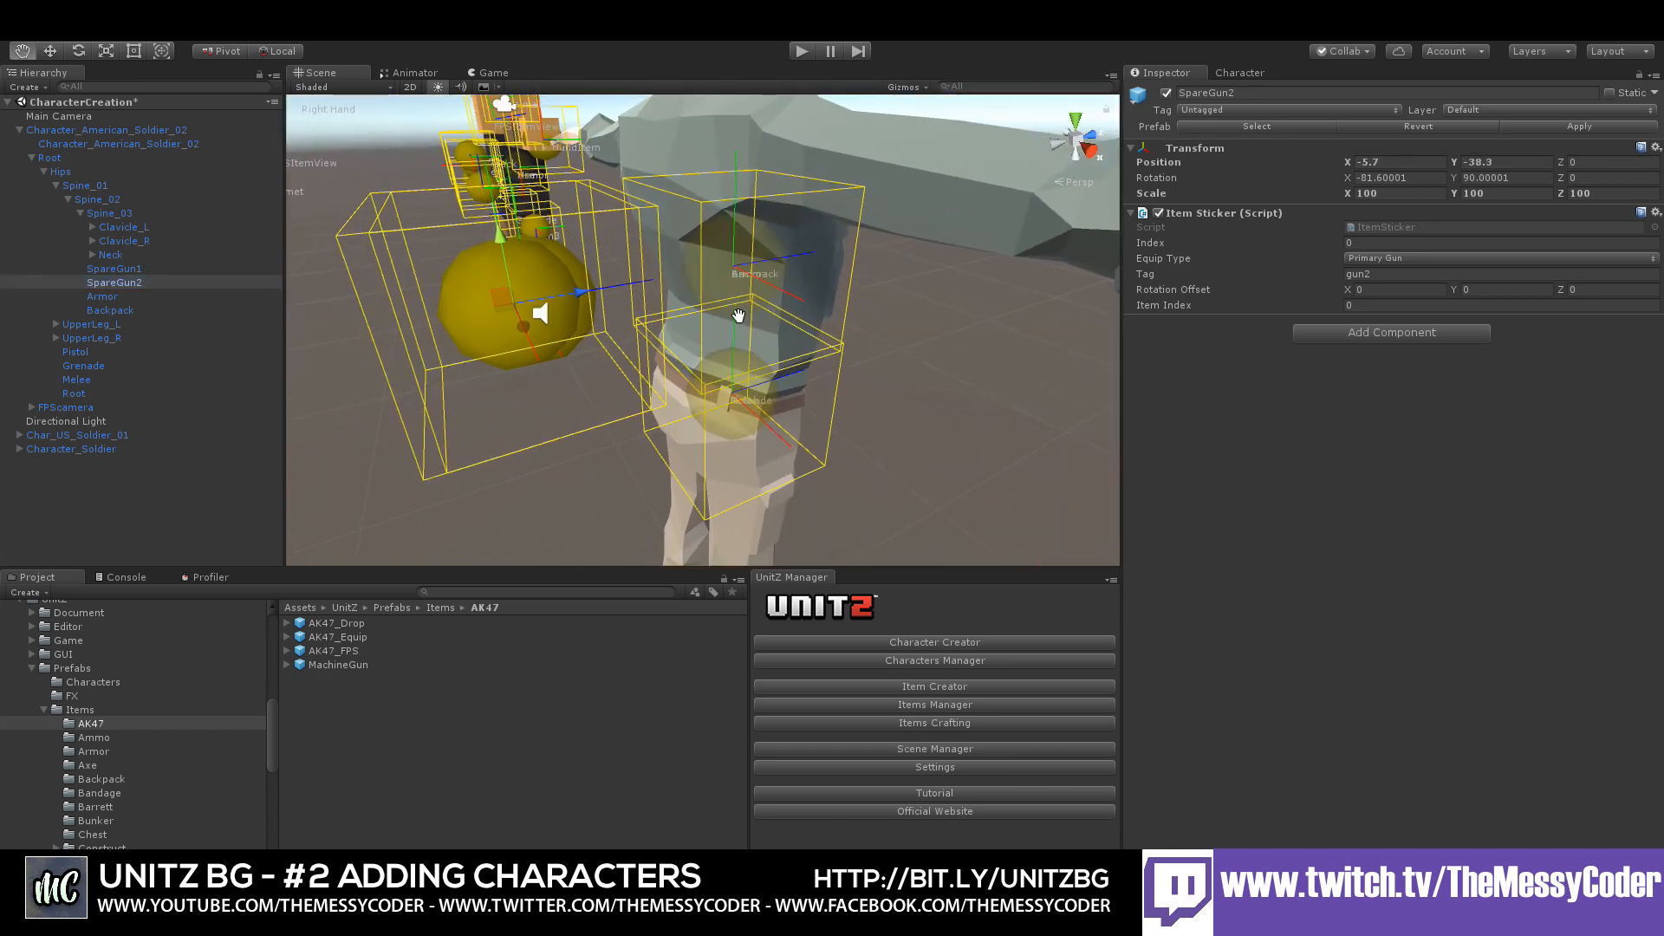
pyautogui.scroll(-5, 738, 316)
pyautogui.moveTo(595, 281); pyautogui.dragTo(715, 233)
# - Position the SpareGun1 sticker on the character's left shoulder blade at about X -22.5, Y -7.4, Z 17.1
pyautogui.click(130, 270)
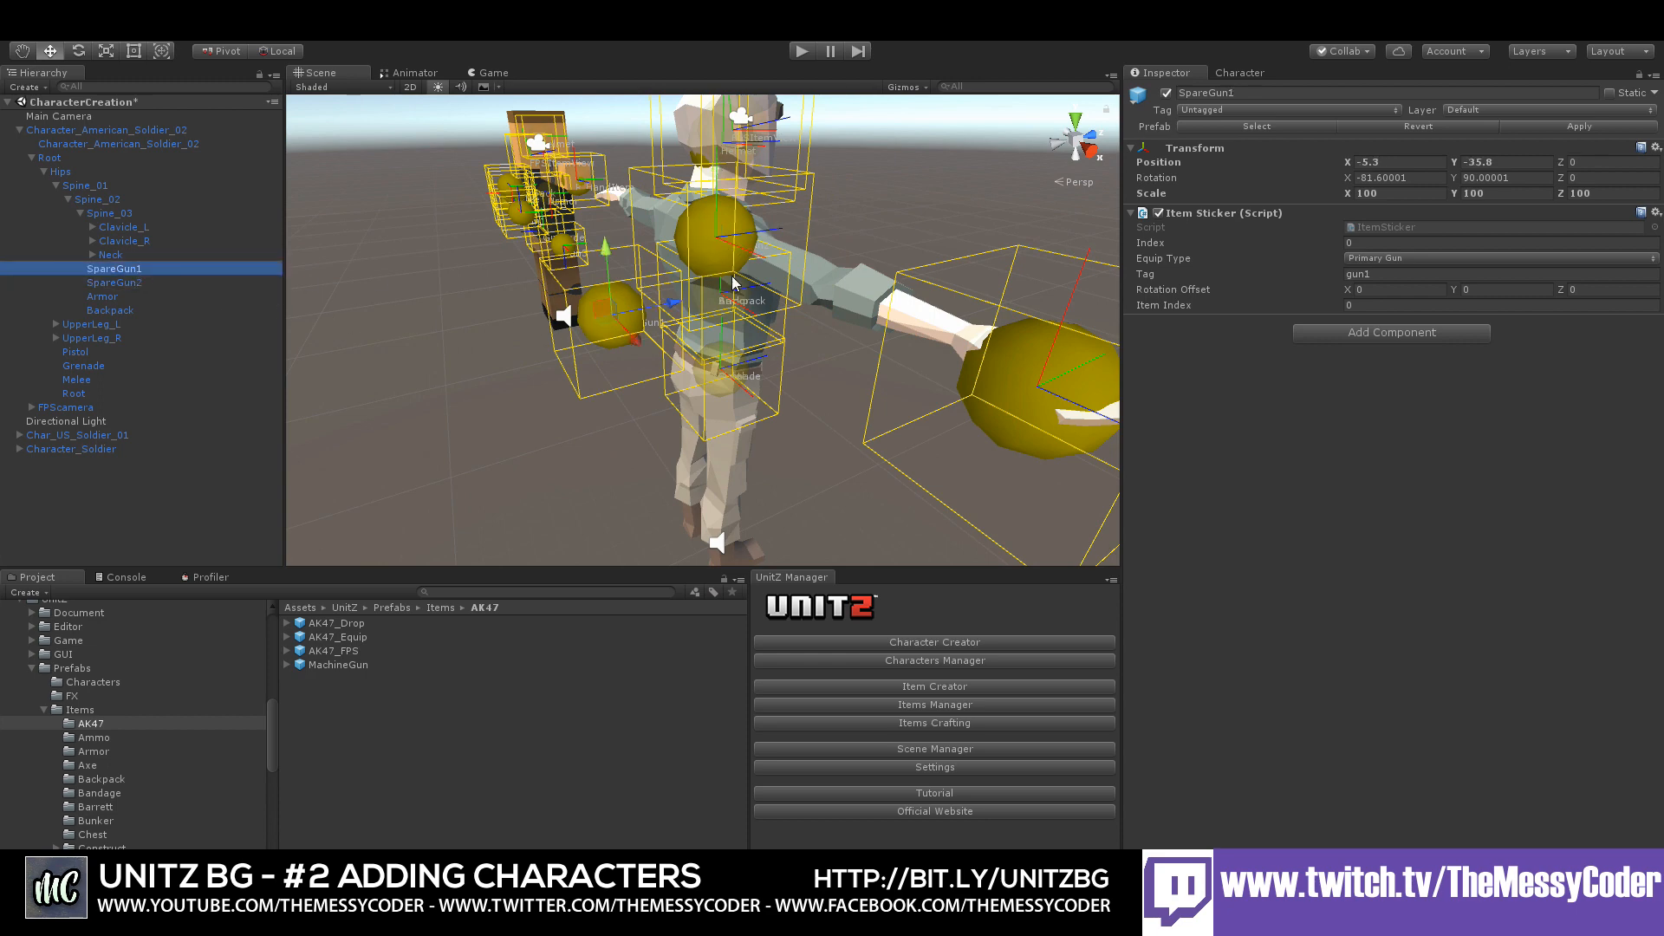
pyautogui.moveTo(607, 277); pyautogui.dragTo(591, 222)
pyautogui.moveTo(591, 221); pyautogui.dragTo(1010, 445, button='middle')
pyautogui.scroll(3, 996, 433)
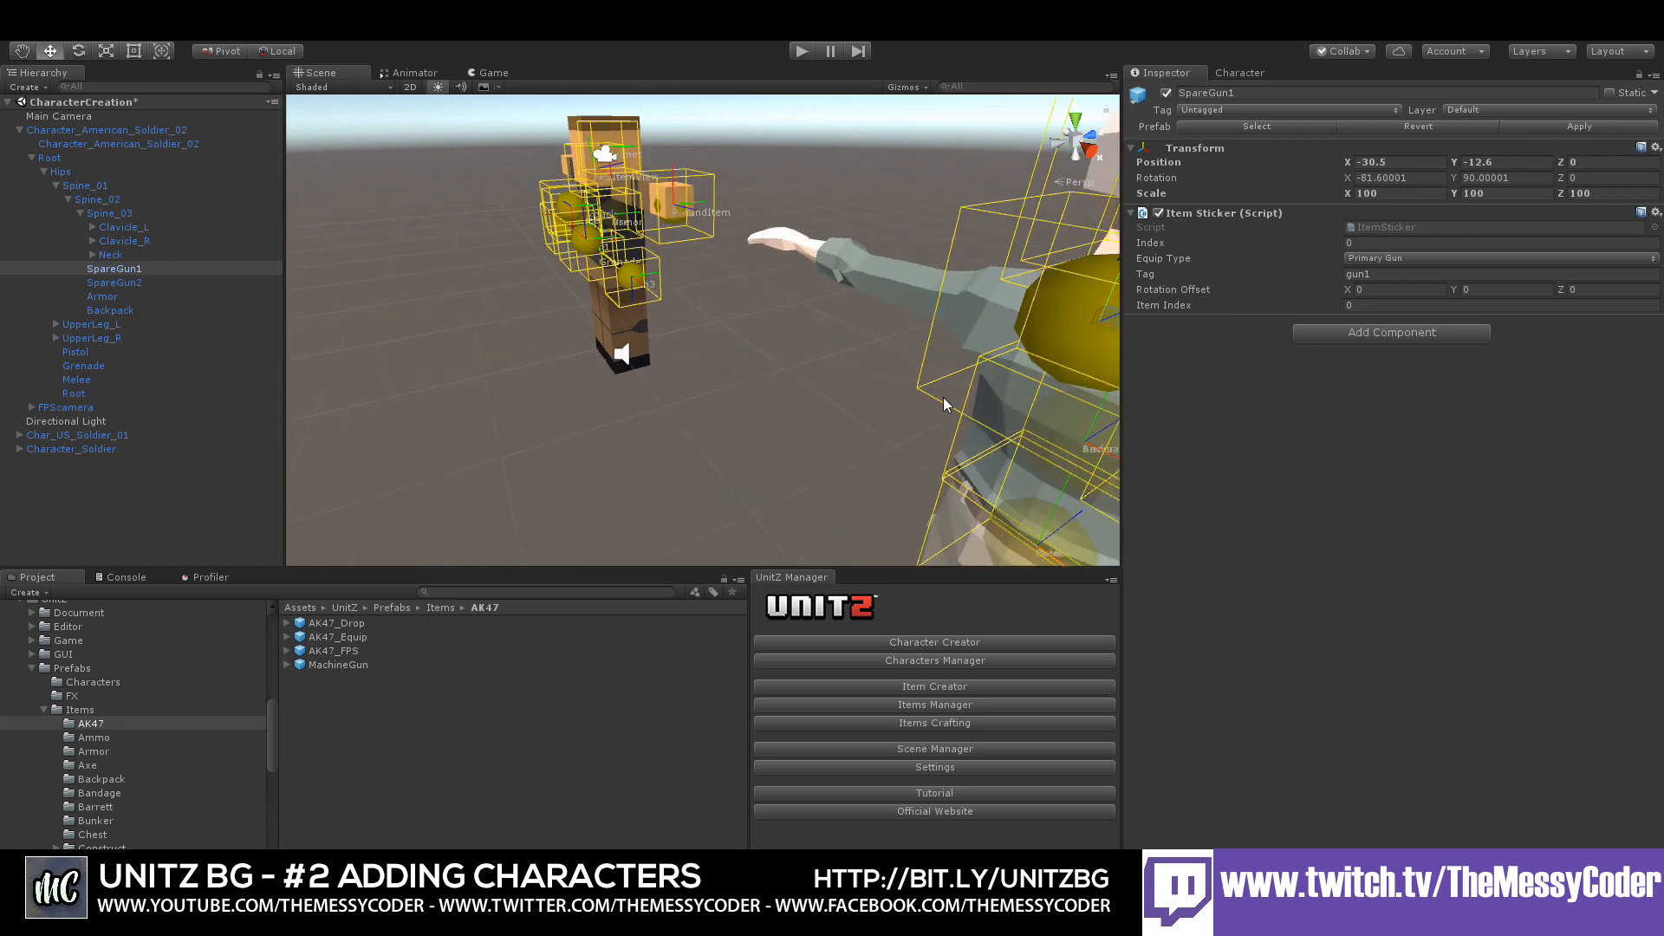
pyautogui.moveTo(810, 347); pyautogui.dragTo(969, 347, button='right')
pyautogui.moveTo(773, 281); pyautogui.dragTo(689, 275)
pyautogui.moveTo(612, 191); pyautogui.dragTo(661, 262)
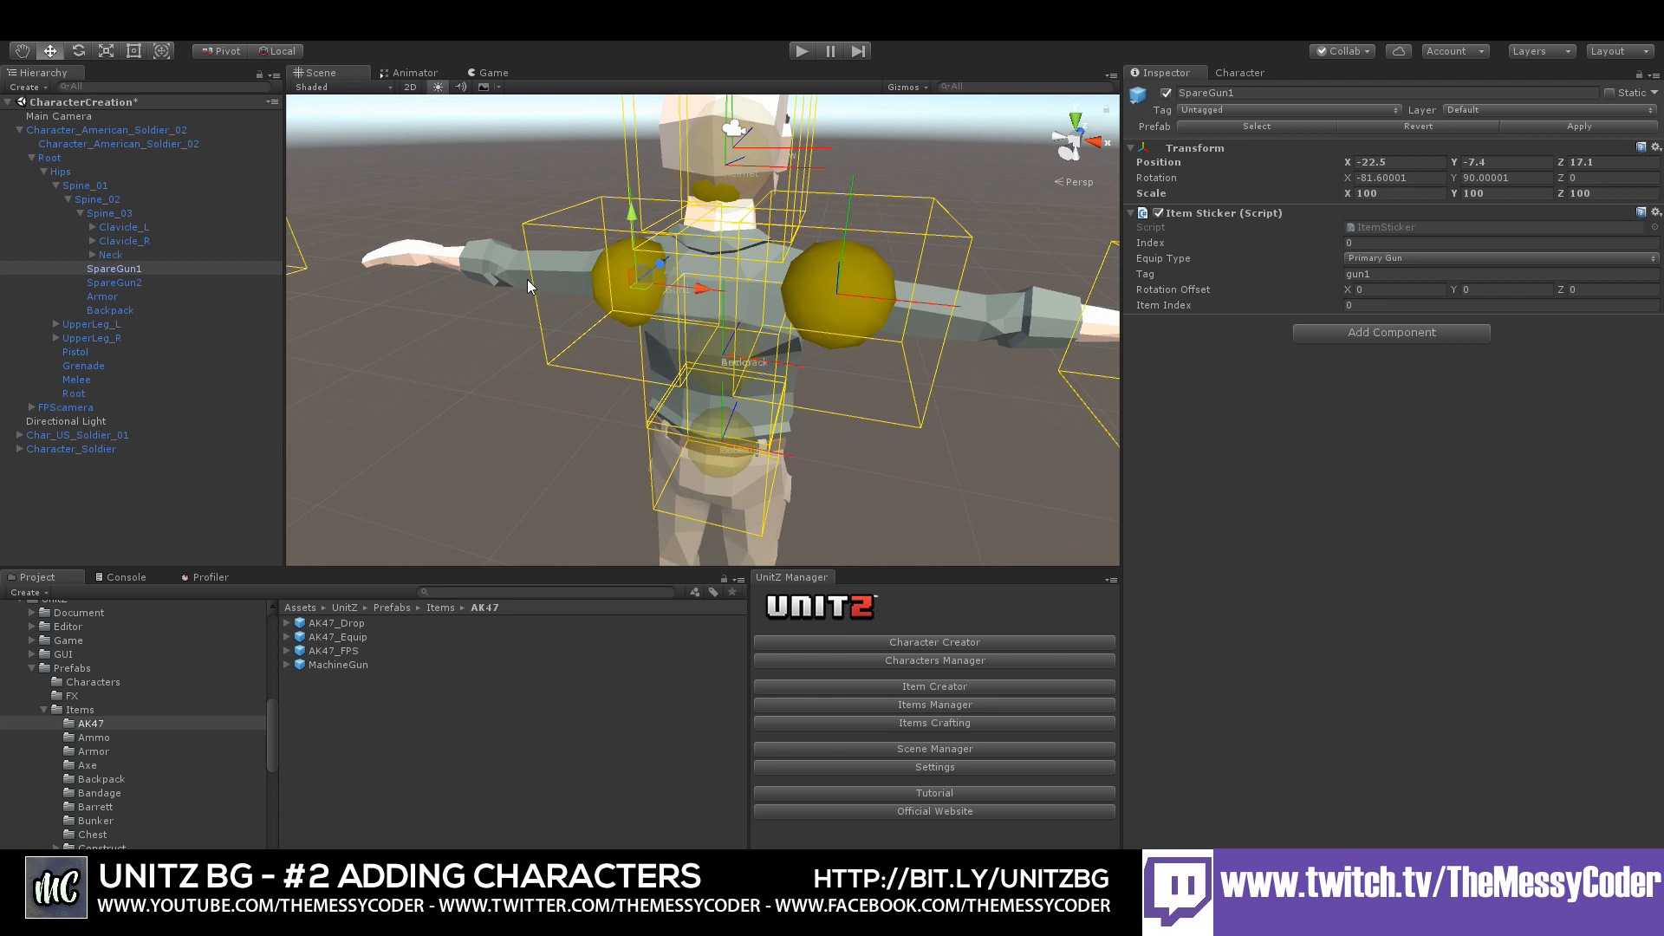
# - Position the SpareGun2 sticker on the character's right shoulder blade at about X -21.2, Y -8, Z -13.9
pyautogui.click(130, 283)
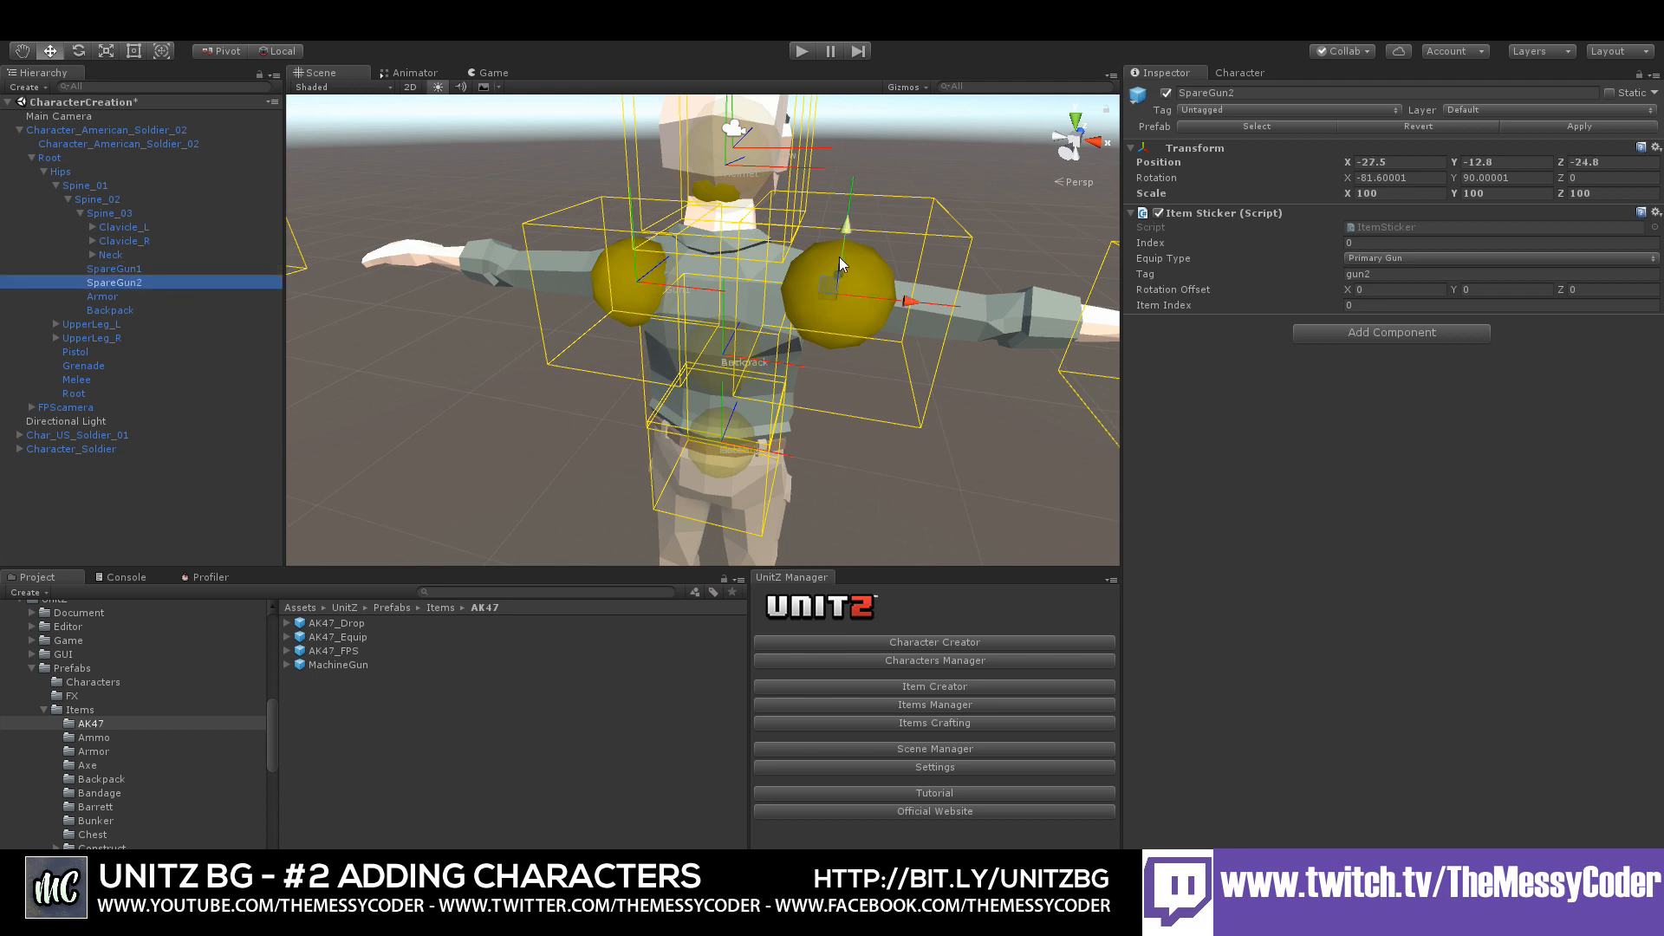
pyautogui.moveTo(846, 229); pyautogui.dragTo(848, 241)
pyautogui.moveTo(912, 310); pyautogui.dragTo(787, 277)
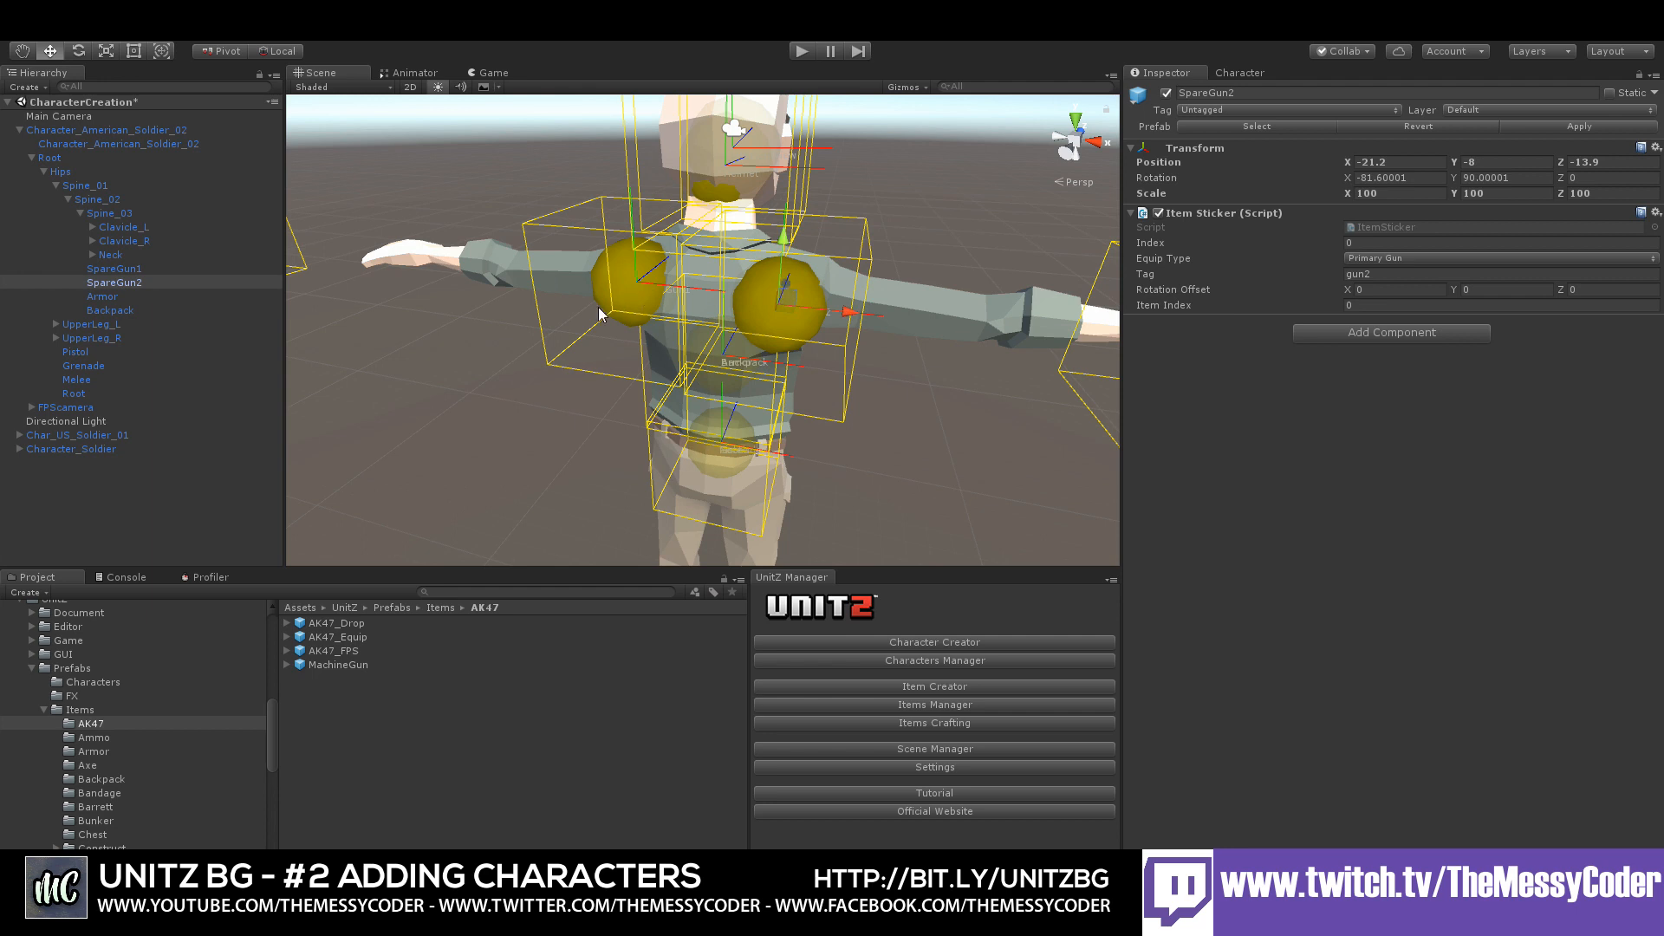
# - Place the AK47_Equip prefab under the SpareGun2 sticker as a test weapon and select that sticker
pyautogui.moveTo(345, 637); pyautogui.dragTo(129, 288)
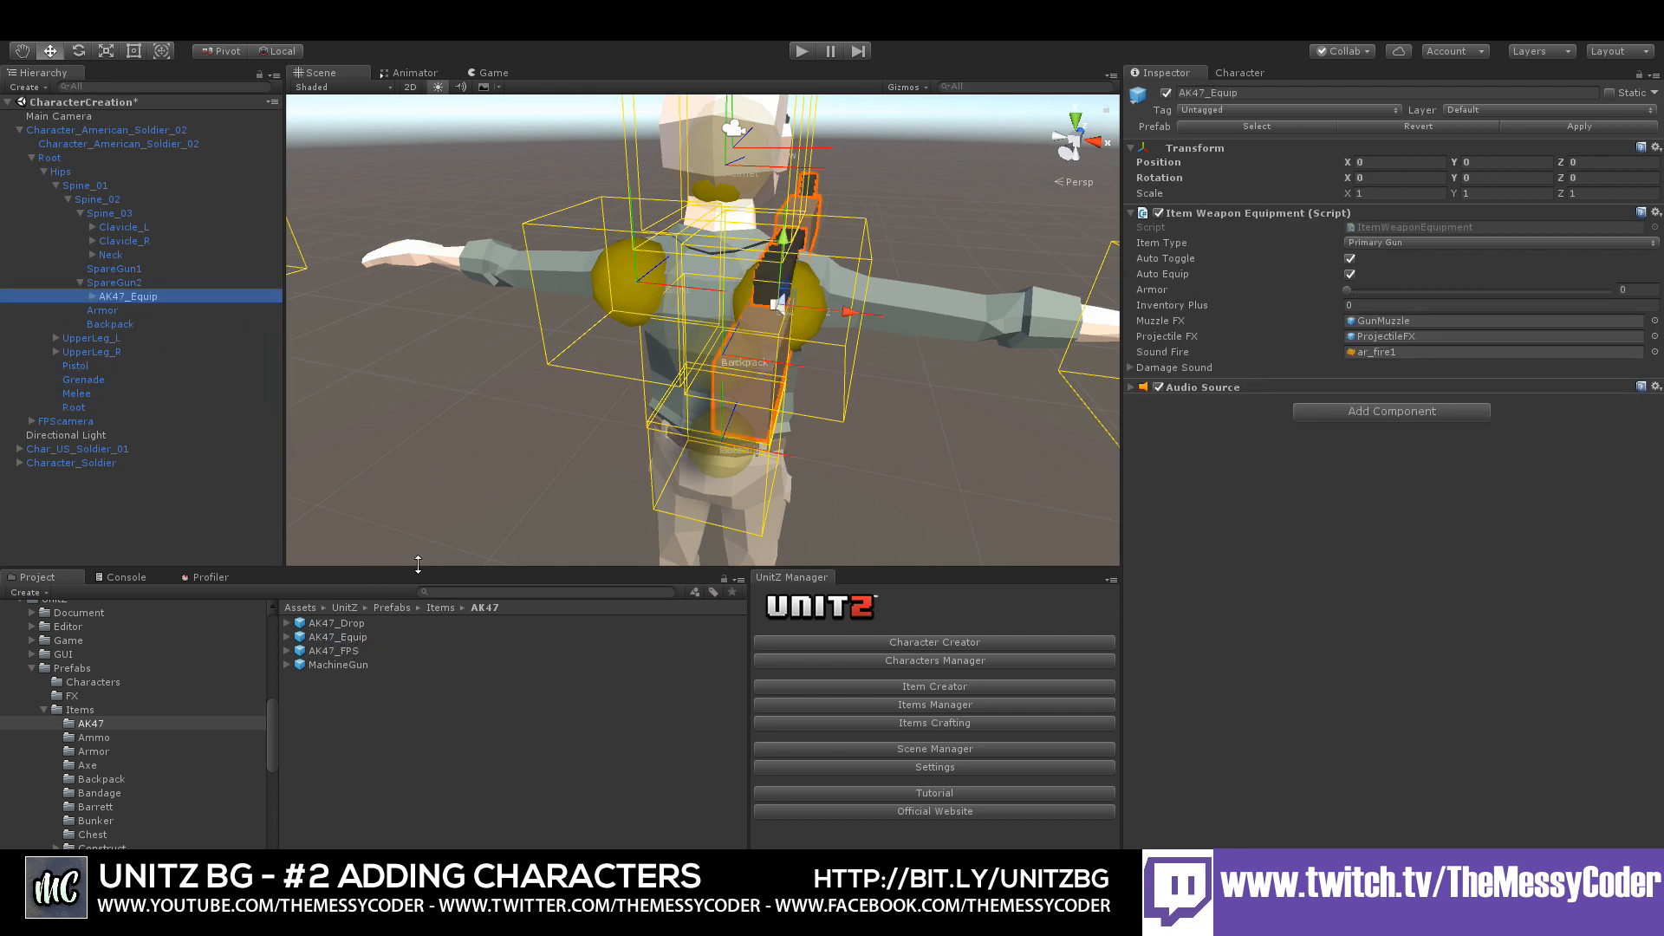
pyautogui.click(115, 282)
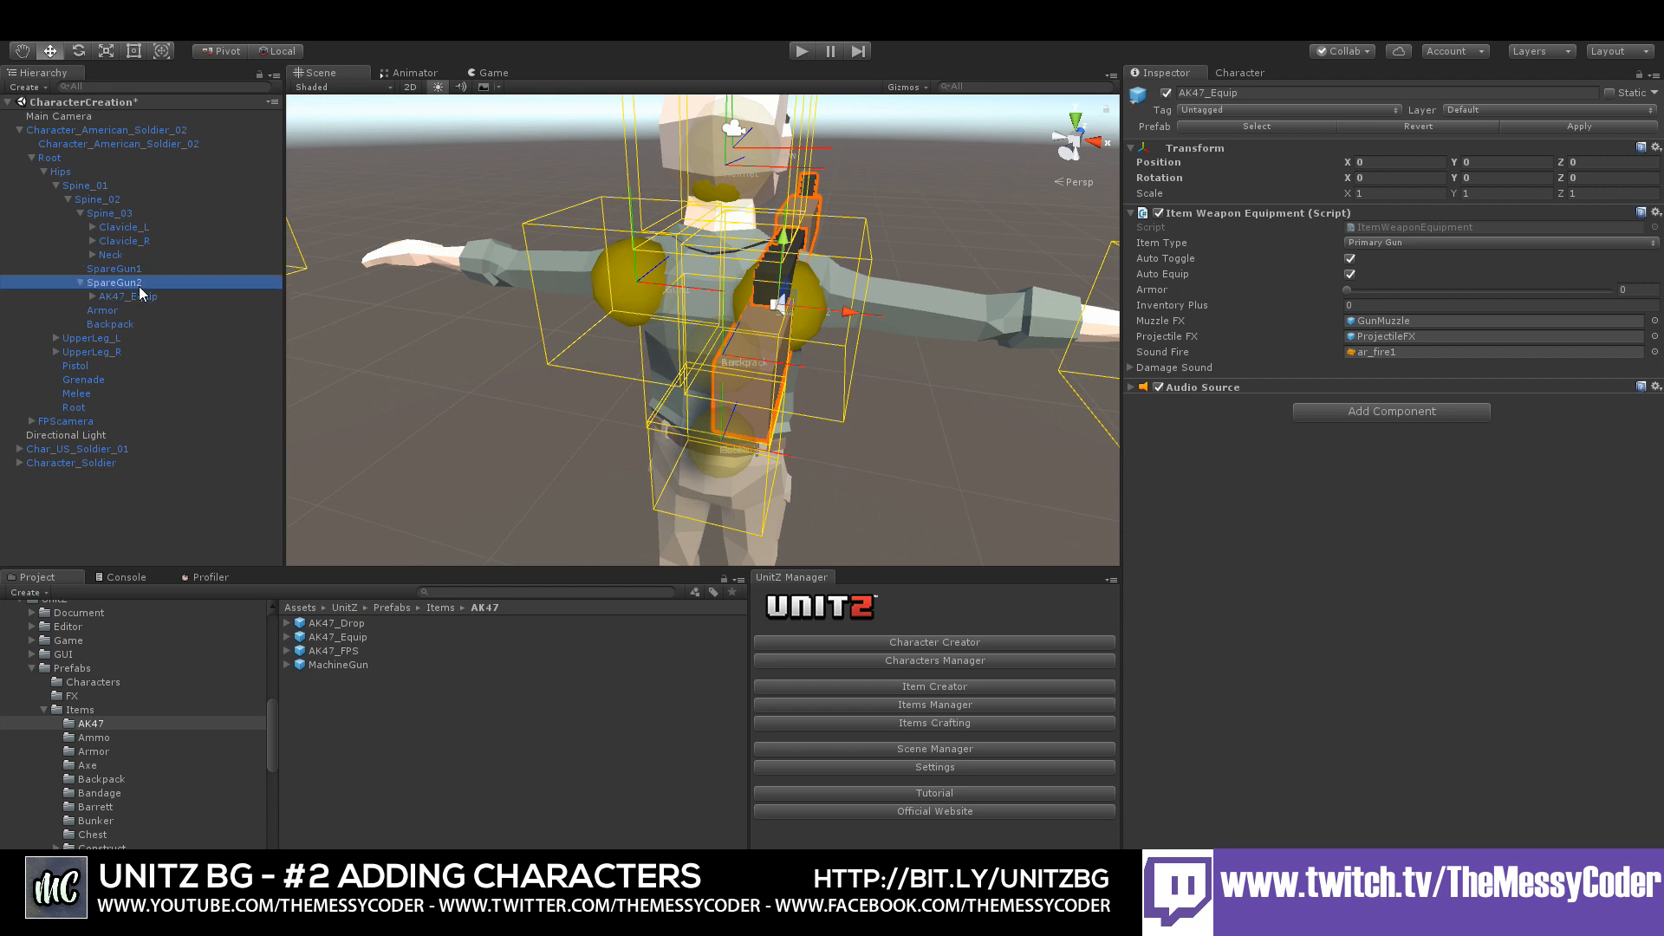
# - Set the SpareGun2 sticker's rotation to X 180, Y 90, Z 0
pyautogui.click(1421, 177)
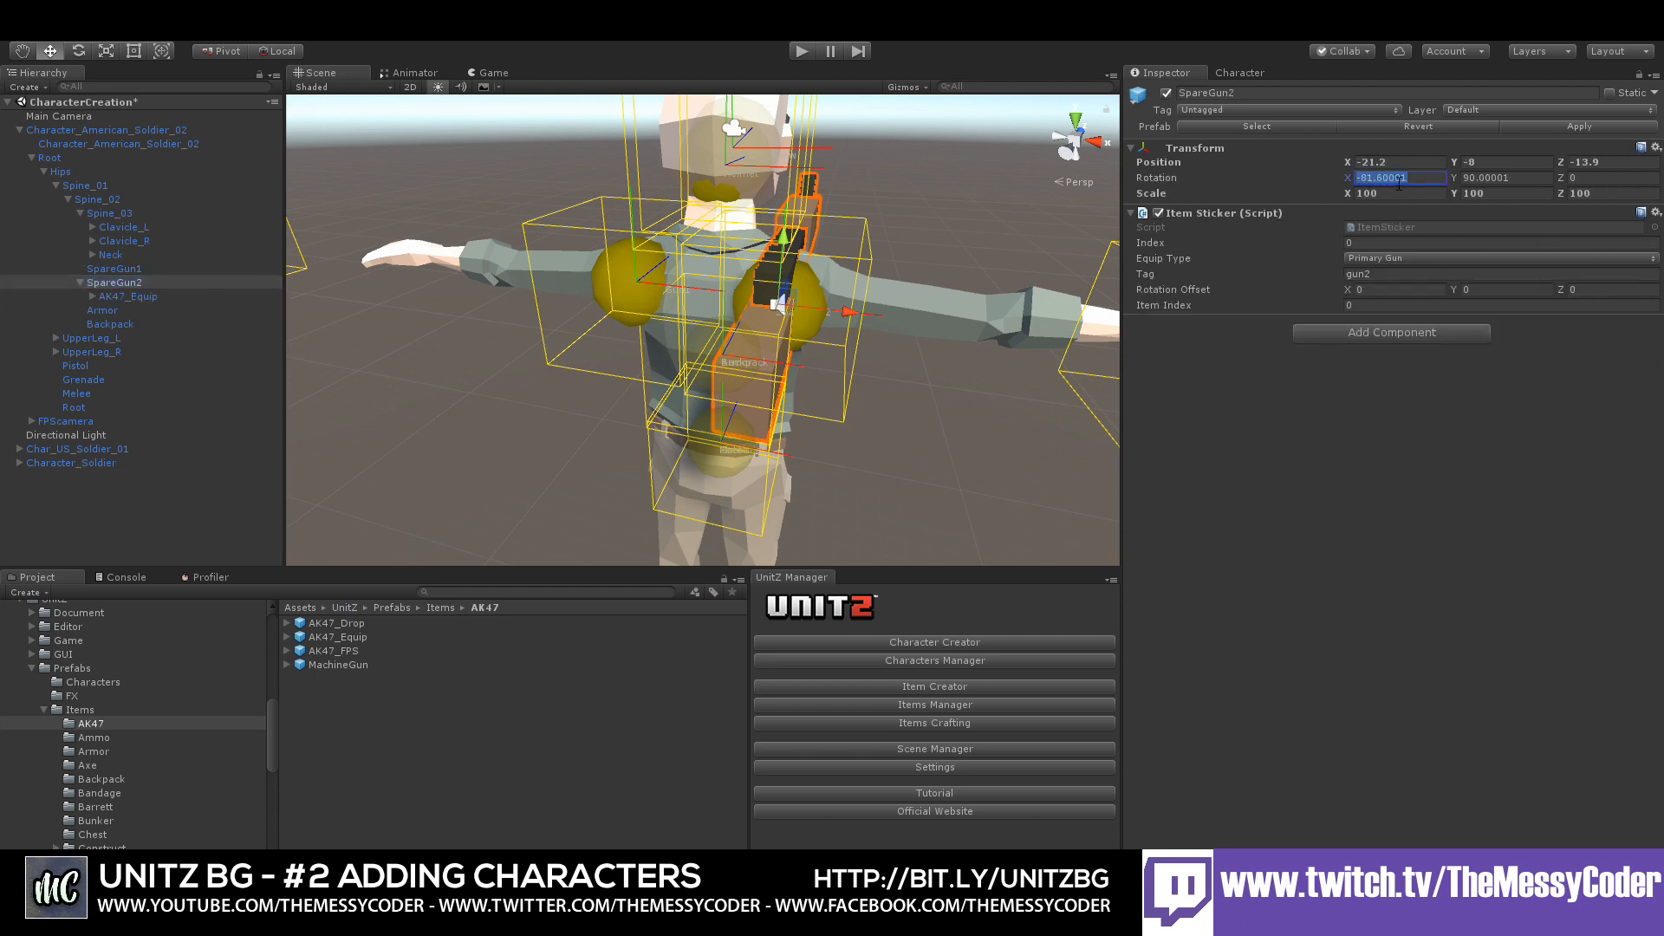
pyautogui.write('0')
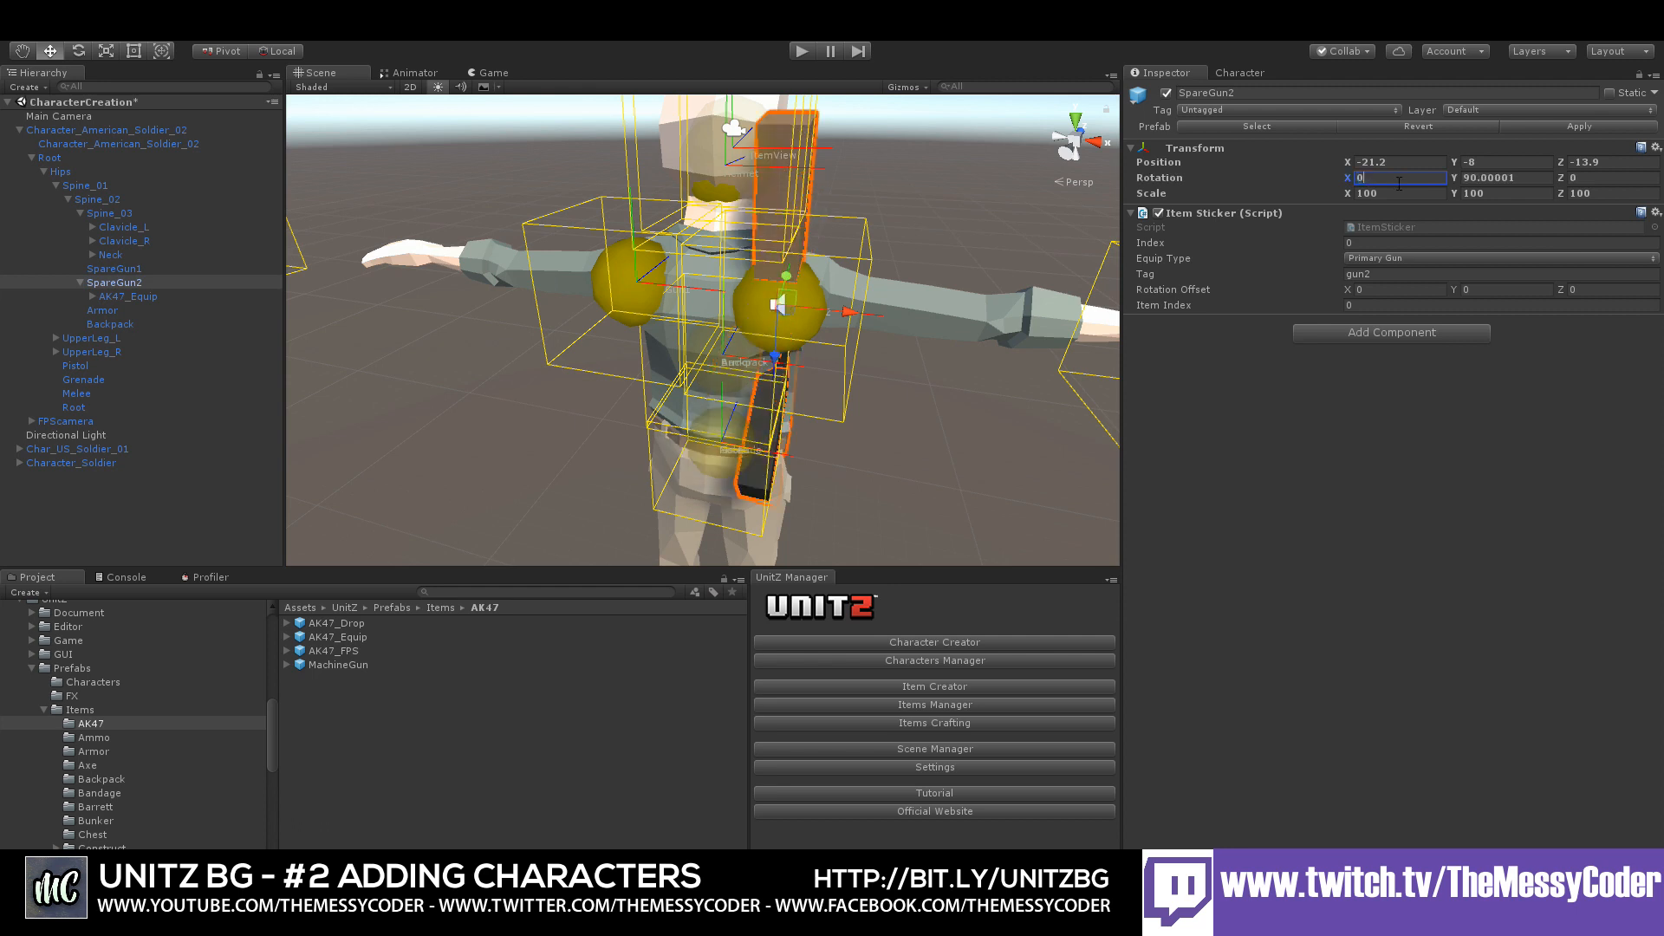
pyautogui.press('BackSpace')
pyautogui.write('180')
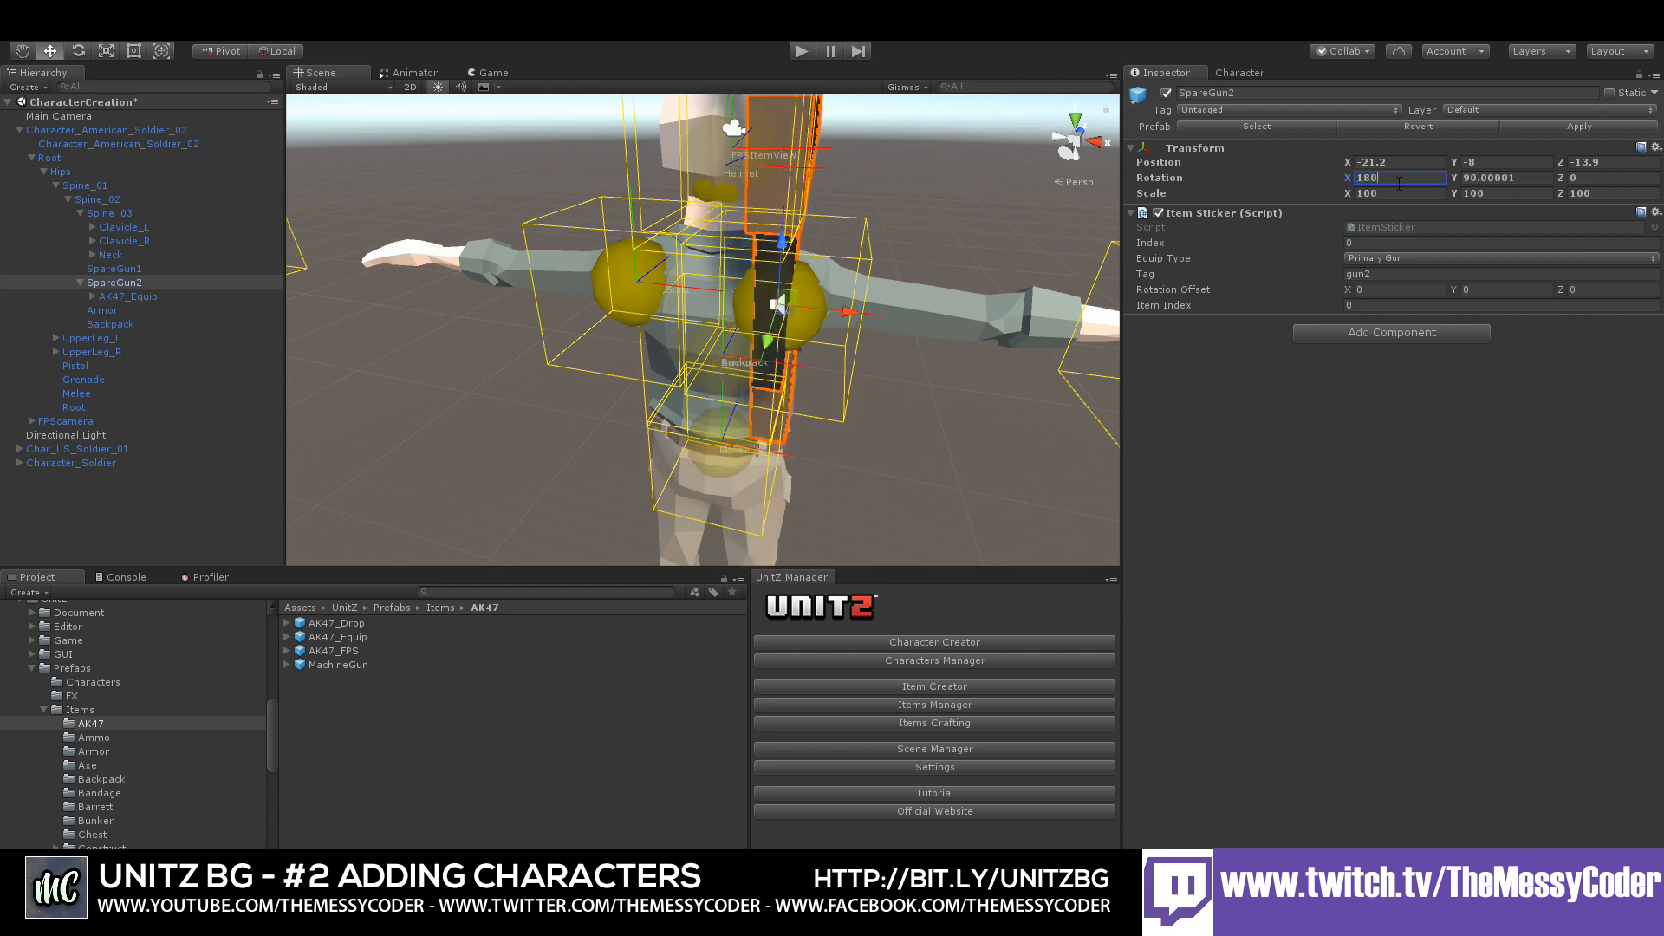
pyautogui.press('Tab')
pyautogui.write('0')
pyautogui.press('Tab')
pyautogui.write('0')
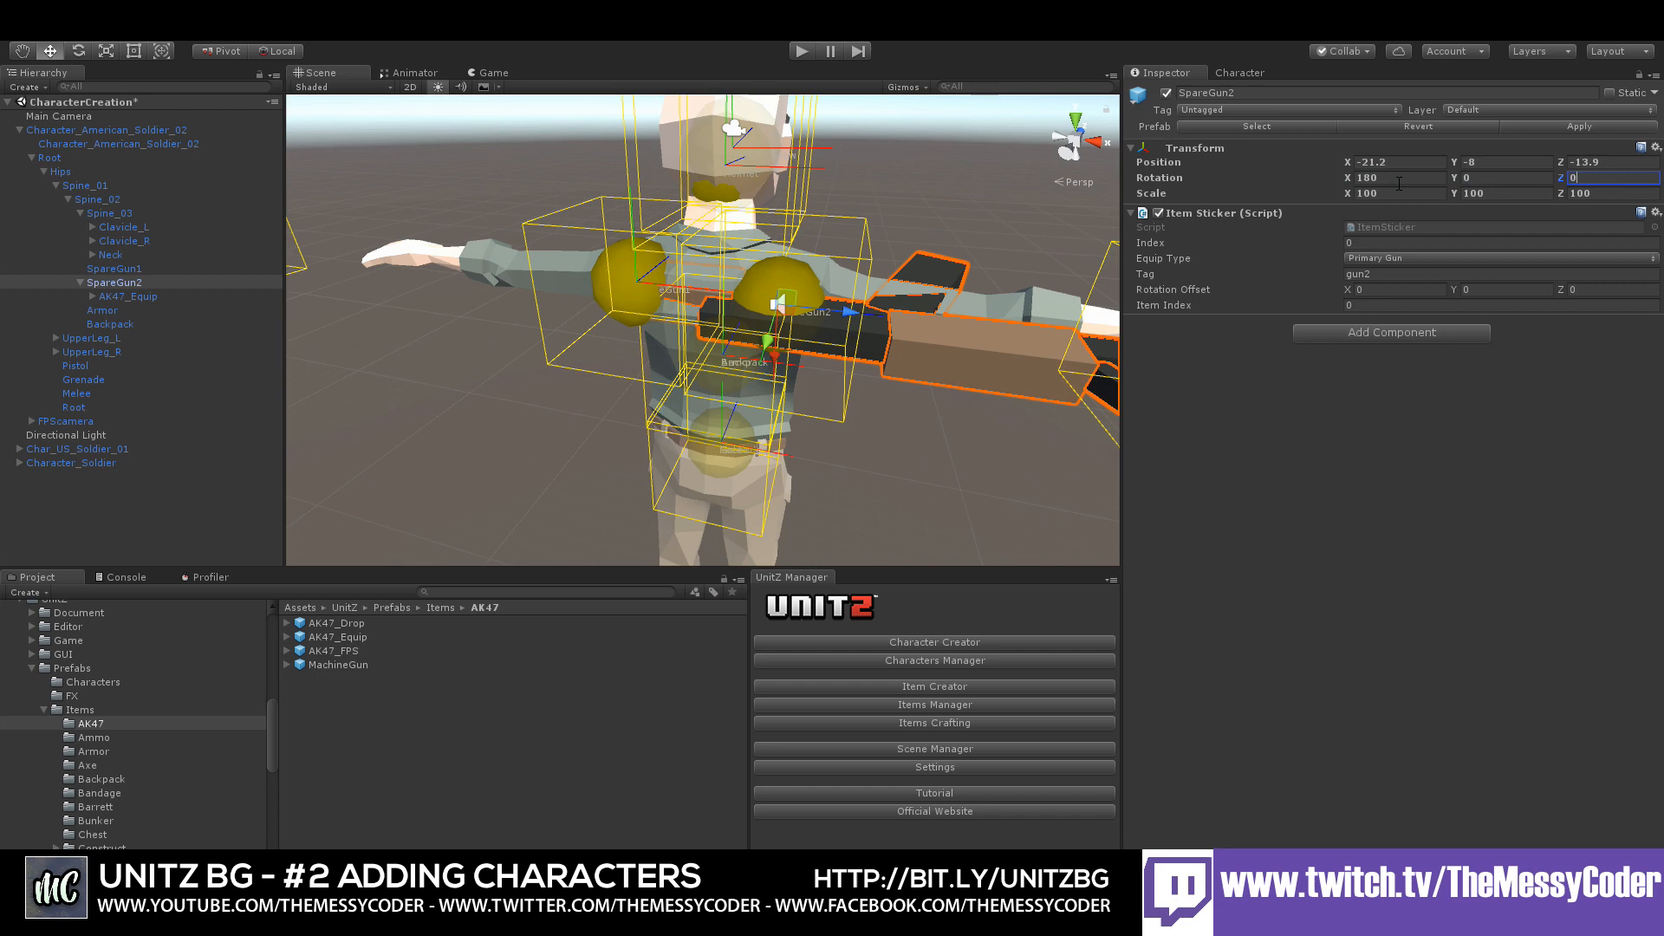
pyautogui.hotkey('shift', 'Tab')
pyautogui.write('90')
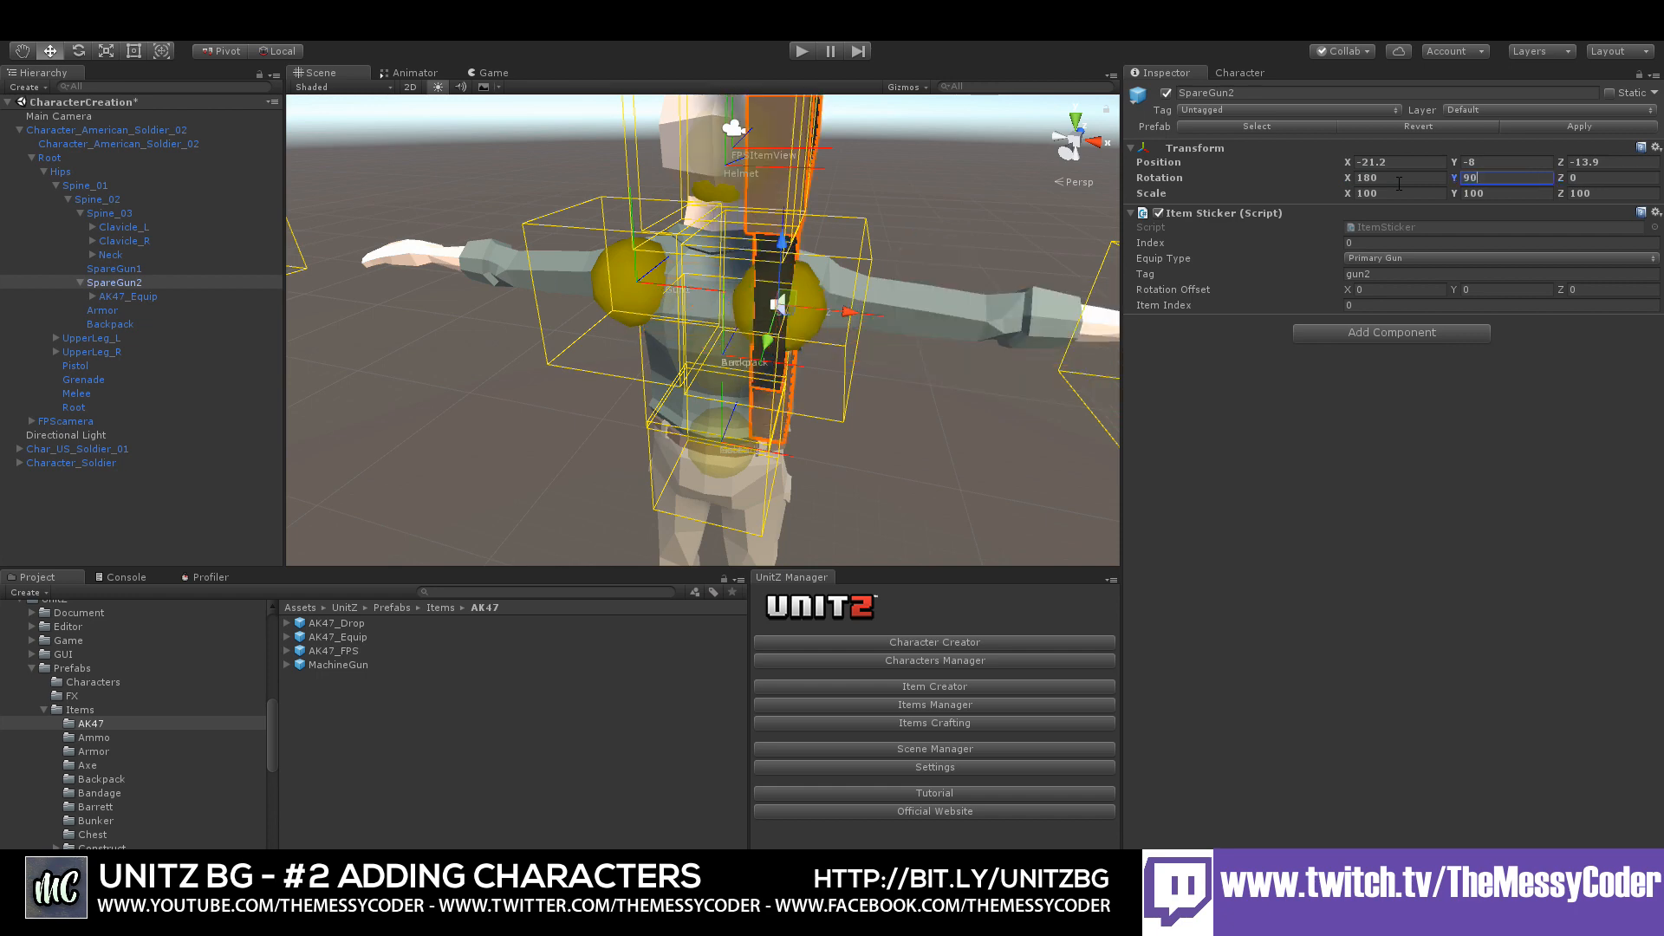
# - Lower the SpareGun2 sticker along the character's back to about X -9, Y -8, Z -13.5 and check the test weapon's placement
pyautogui.moveTo(636, 299); pyautogui.dragTo(565, 304, button='right')
pyautogui.moveTo(814, 320); pyautogui.dragTo(767, 367, button='right')
pyautogui.moveTo(767, 368); pyautogui.dragTo(934, 340, button='middle')
pyautogui.scroll(-8, 387, 247)
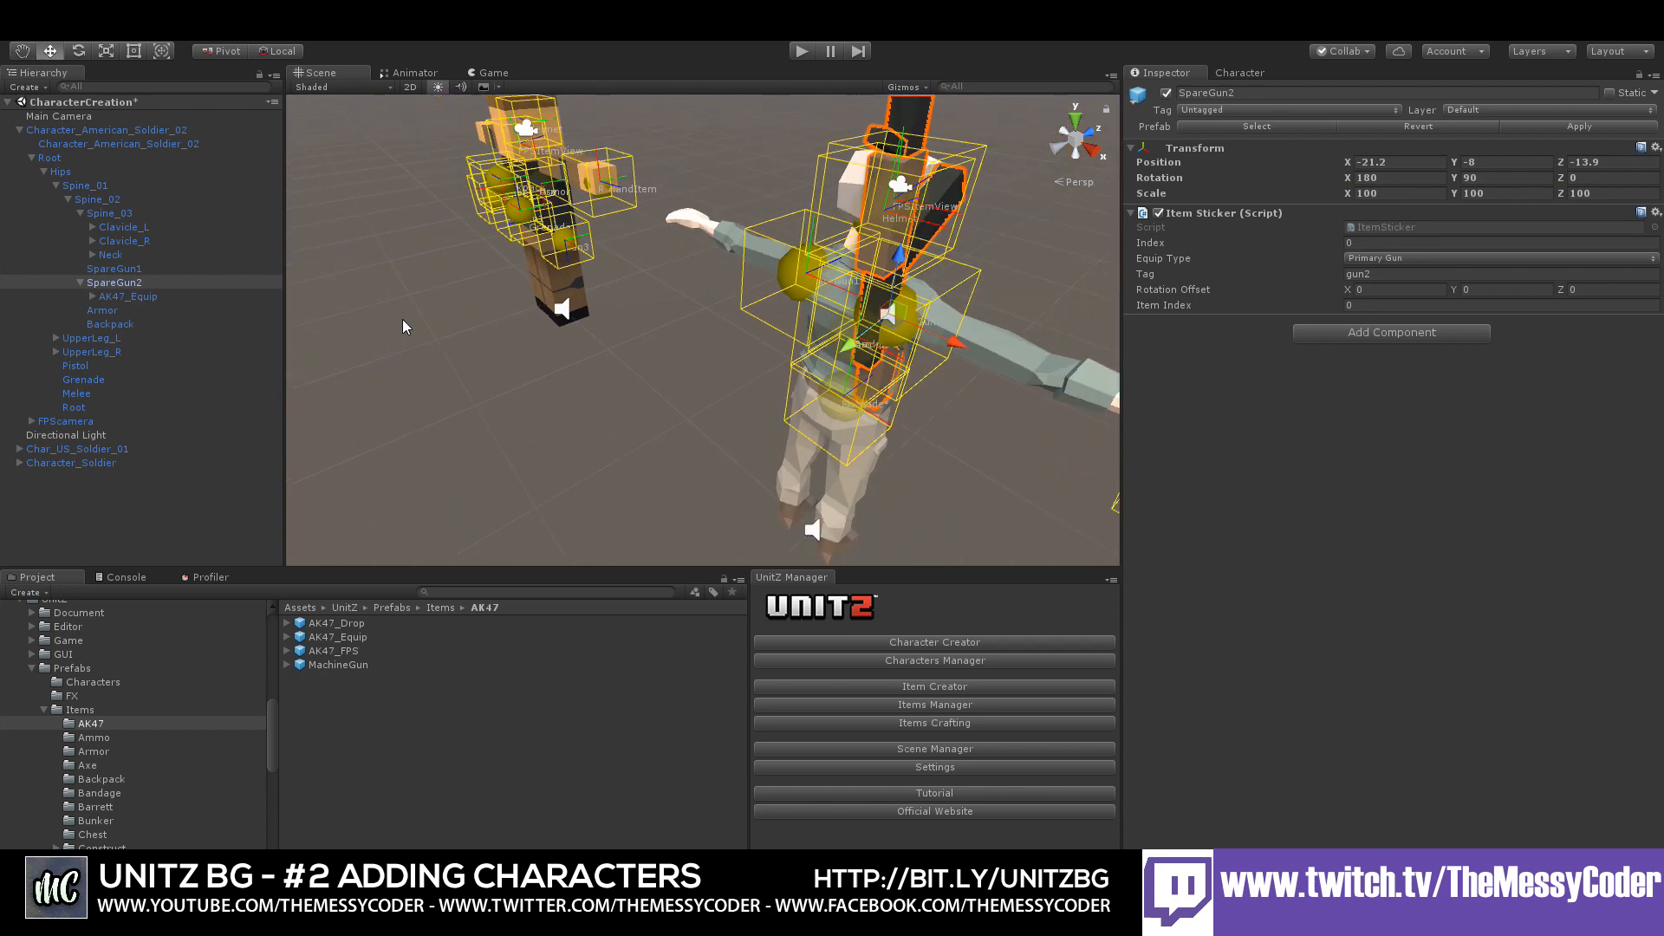
pyautogui.scroll(5, 695, 323)
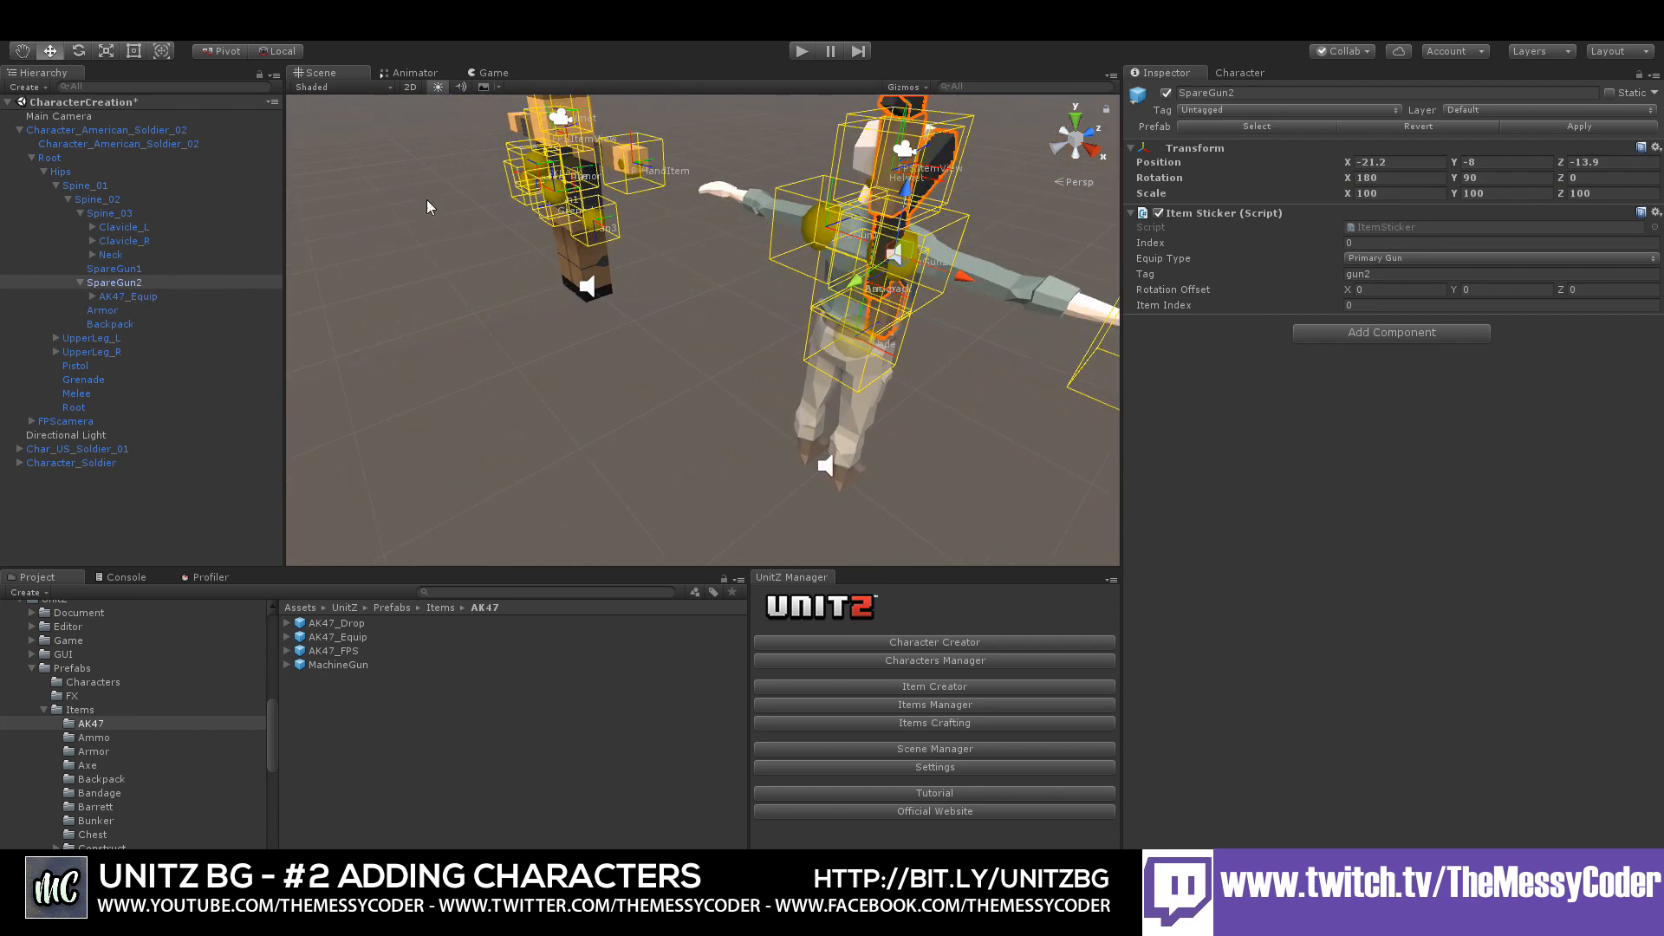
pyautogui.moveTo(905, 184); pyautogui.dragTo(899, 240)
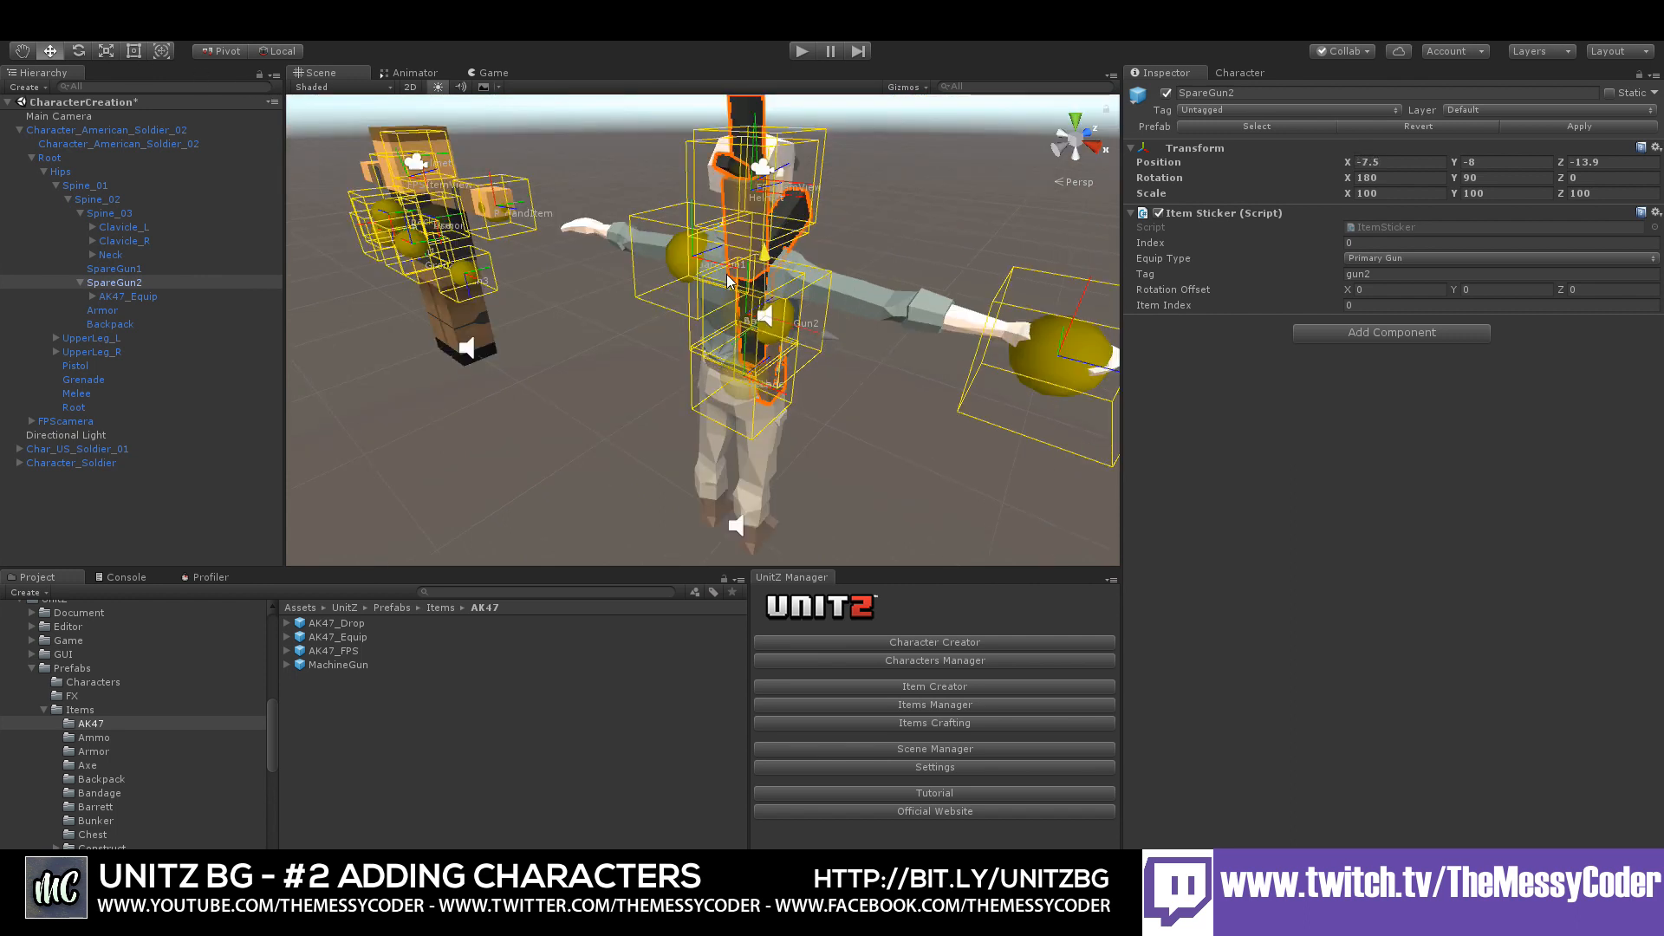
pyautogui.moveTo(726, 274); pyautogui.dragTo(726, 270)
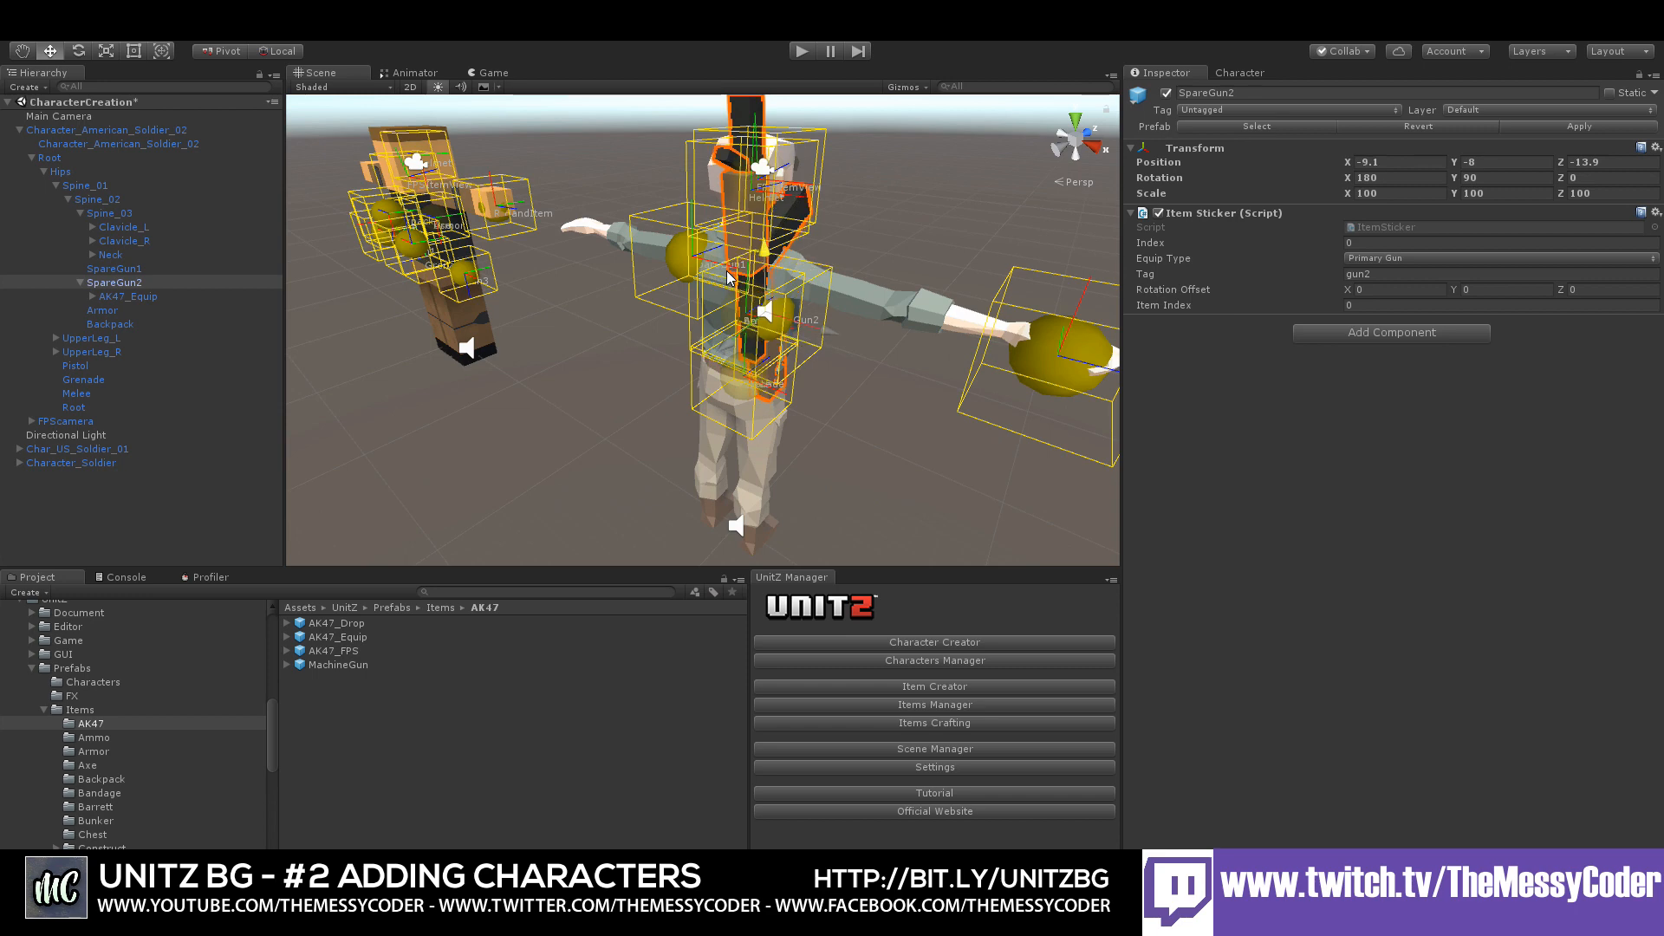
pyautogui.moveTo(832, 332); pyautogui.dragTo(832, 333)
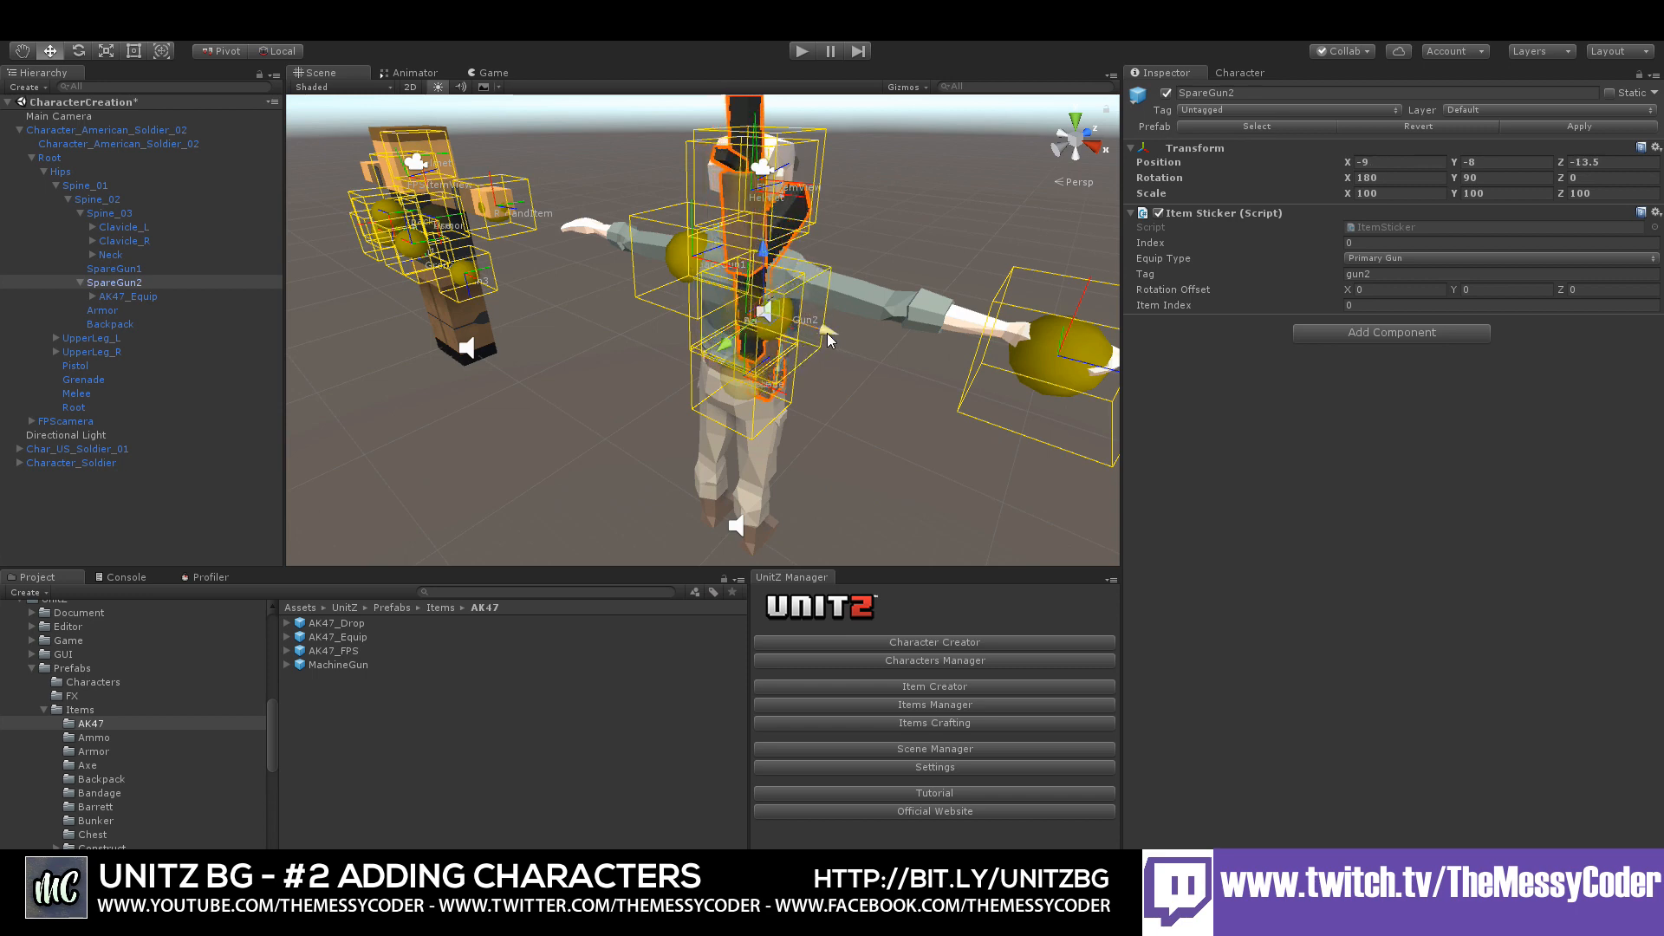
pyautogui.moveTo(826, 332); pyautogui.dragTo(578, 357, button='right')
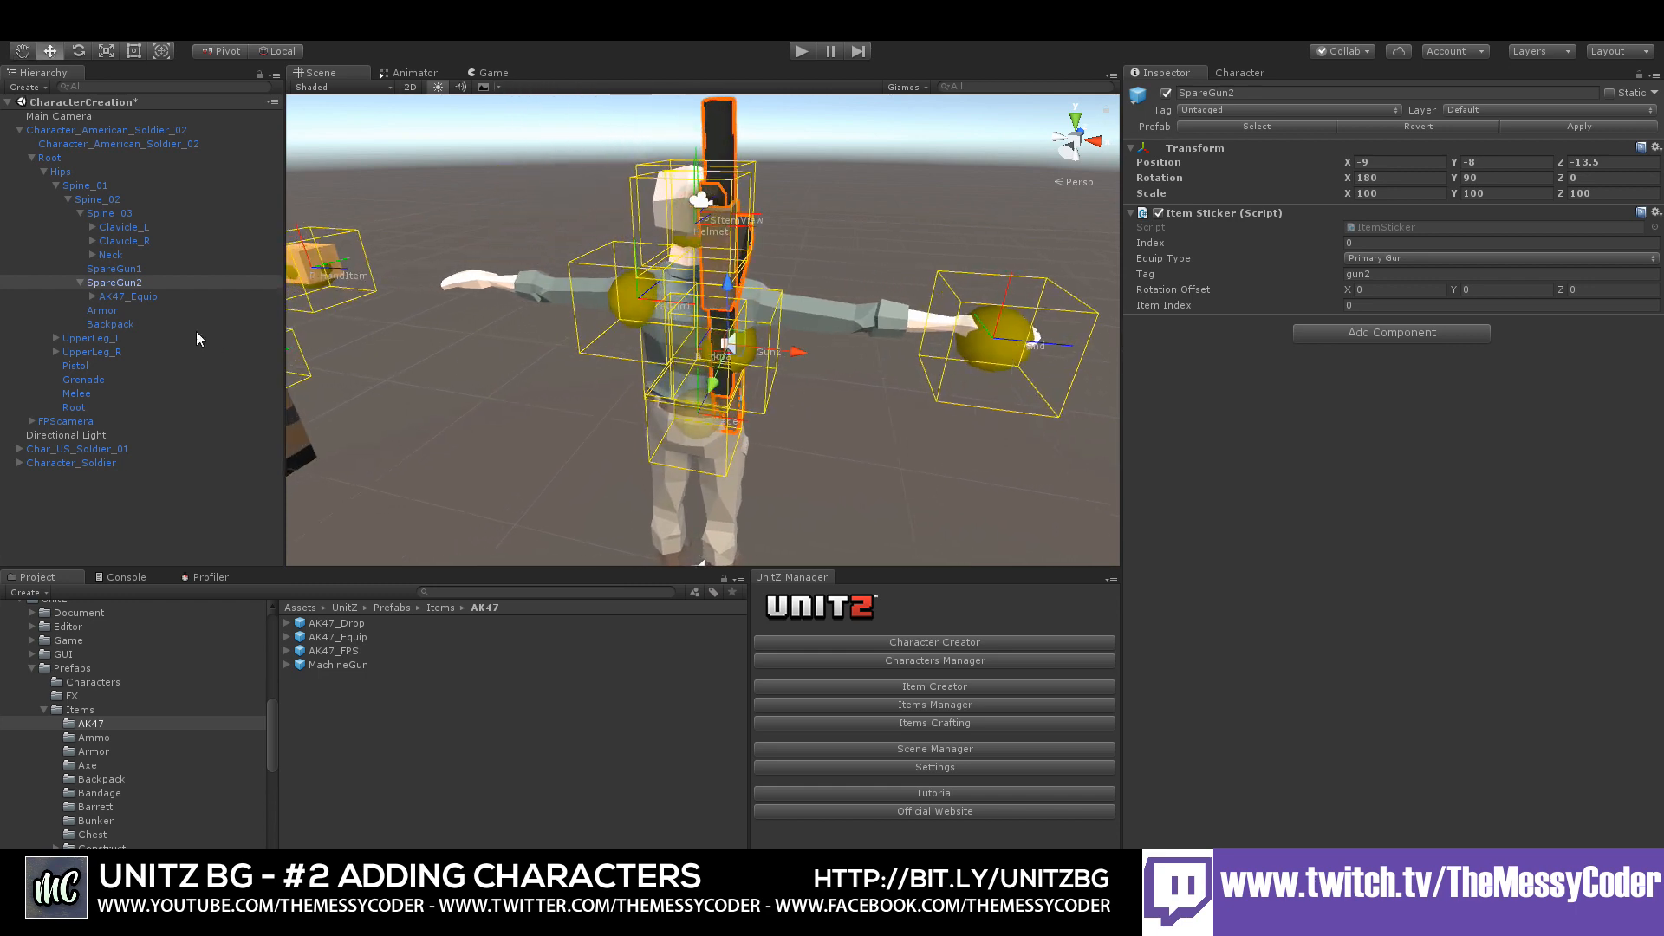
pyautogui.click(148, 299)
pyautogui.moveTo(666, 327); pyautogui.dragTo(847, 343, button='right')
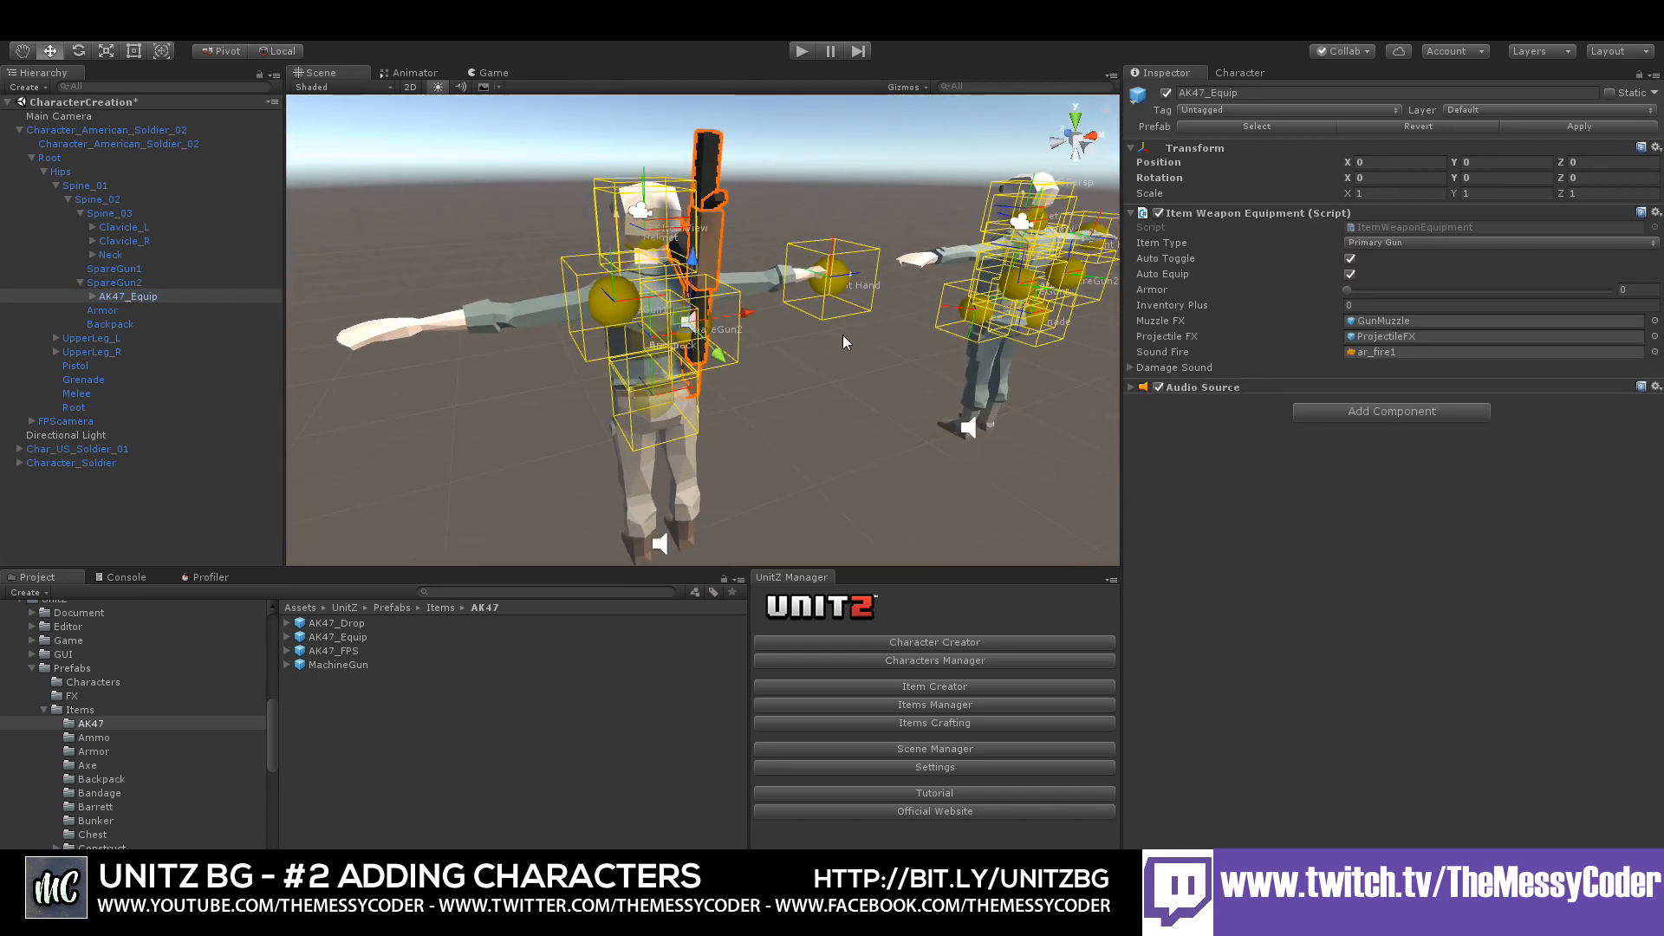
# - Copy the SpareGun2 sticker's Transform component and paste its values onto the SpareGun1 sticker
pyautogui.click(120, 283)
pyautogui.click(1657, 151)
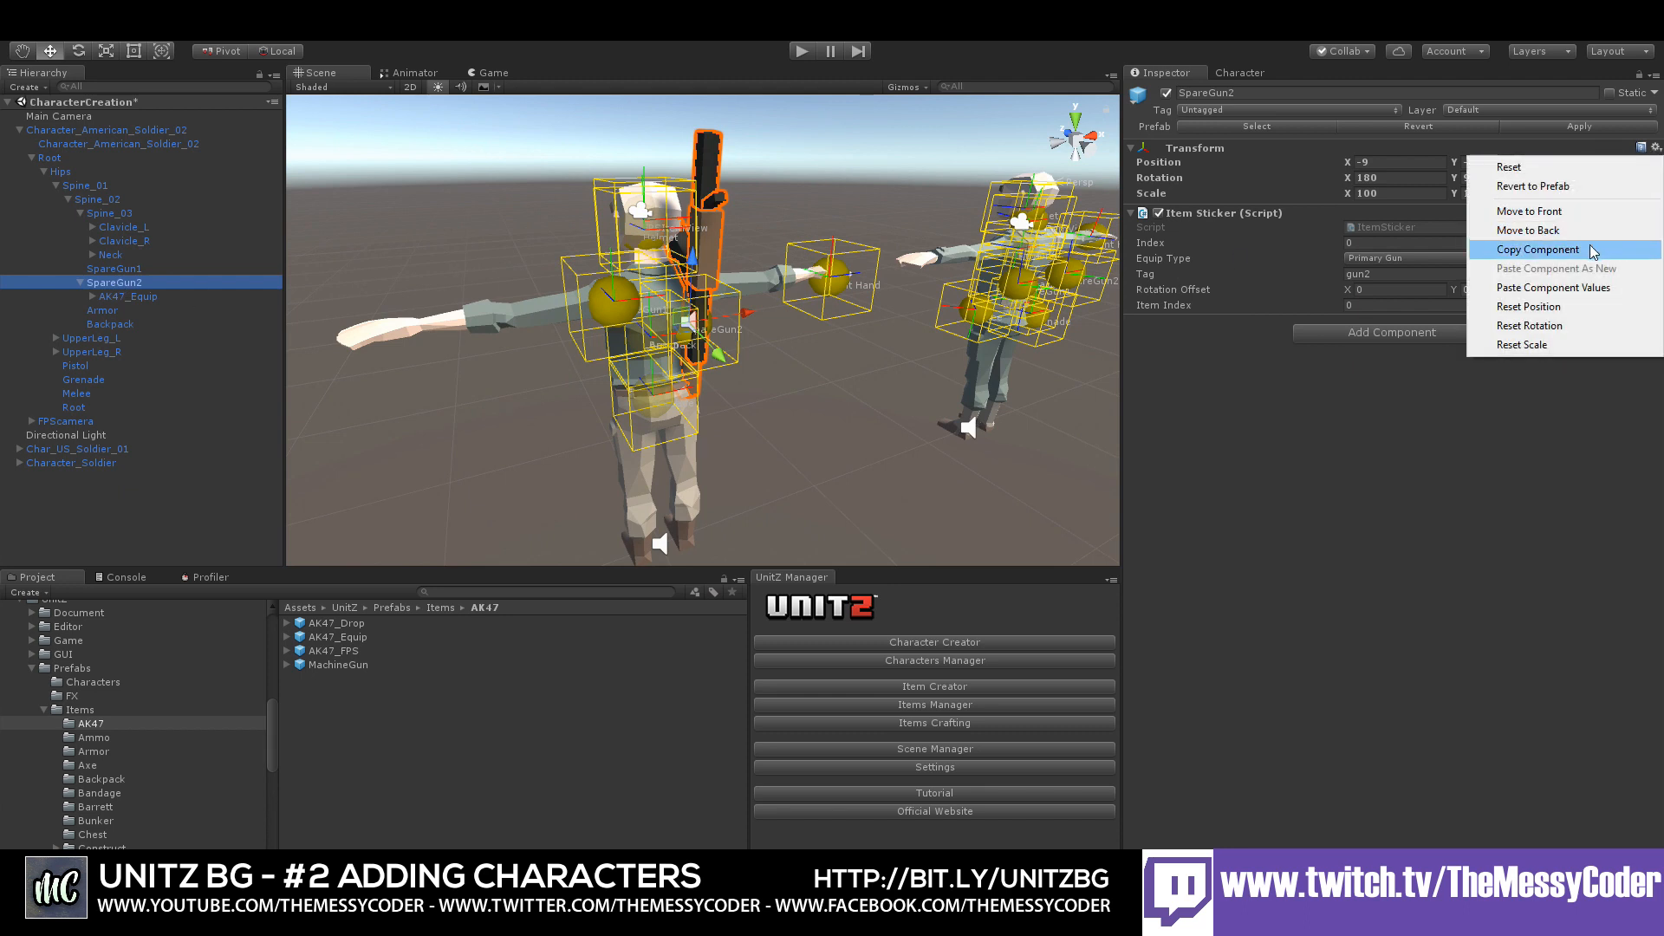
pyautogui.click(1525, 250)
pyautogui.click(121, 270)
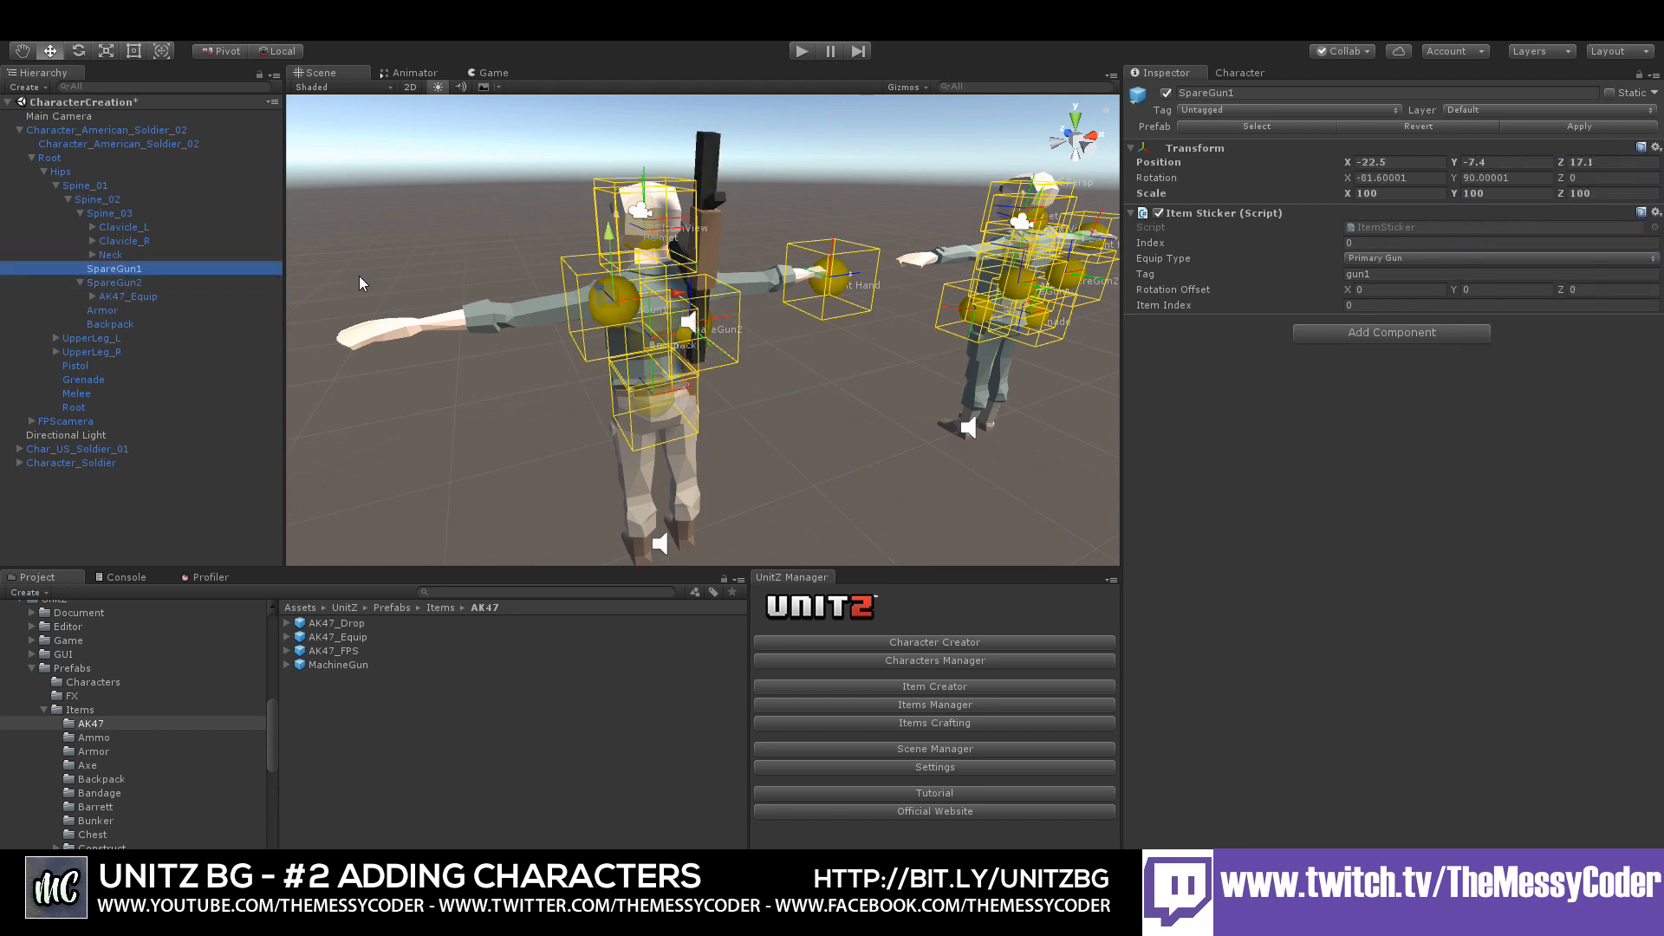
pyautogui.click(1655, 147)
pyautogui.click(1508, 280)
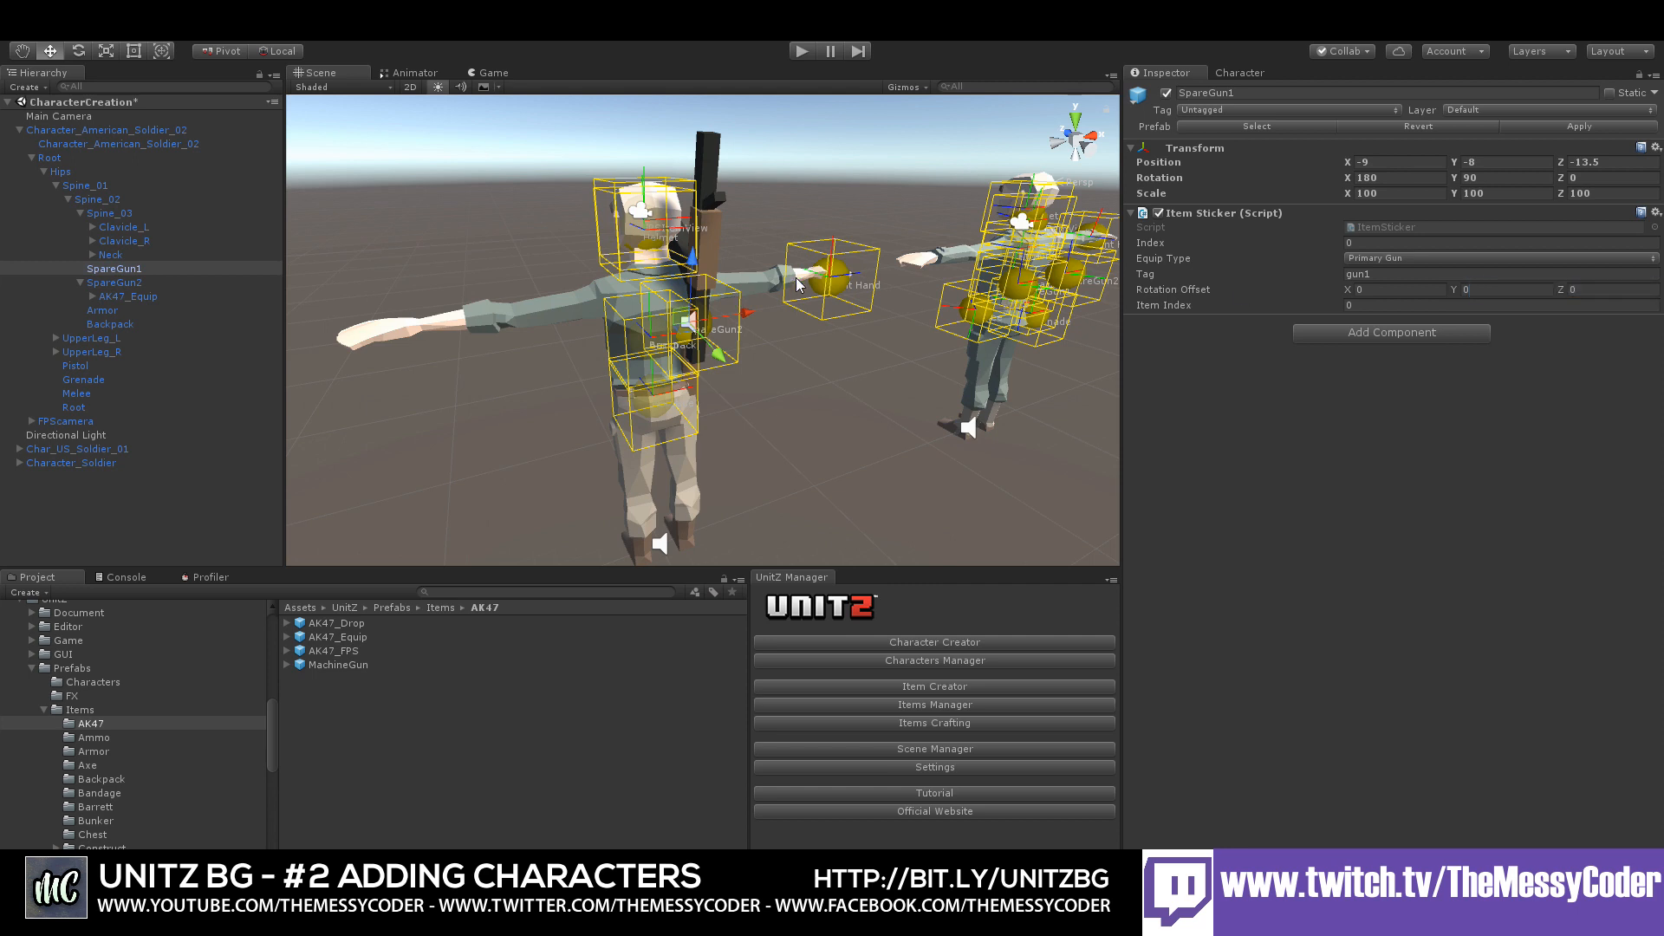
# - Shift the SpareGun1 sticker across the character's back to about Z 13.2 and delete the test AK47_Equip from SpareGun2
pyautogui.moveTo(749, 318); pyautogui.dragTo(697, 328)
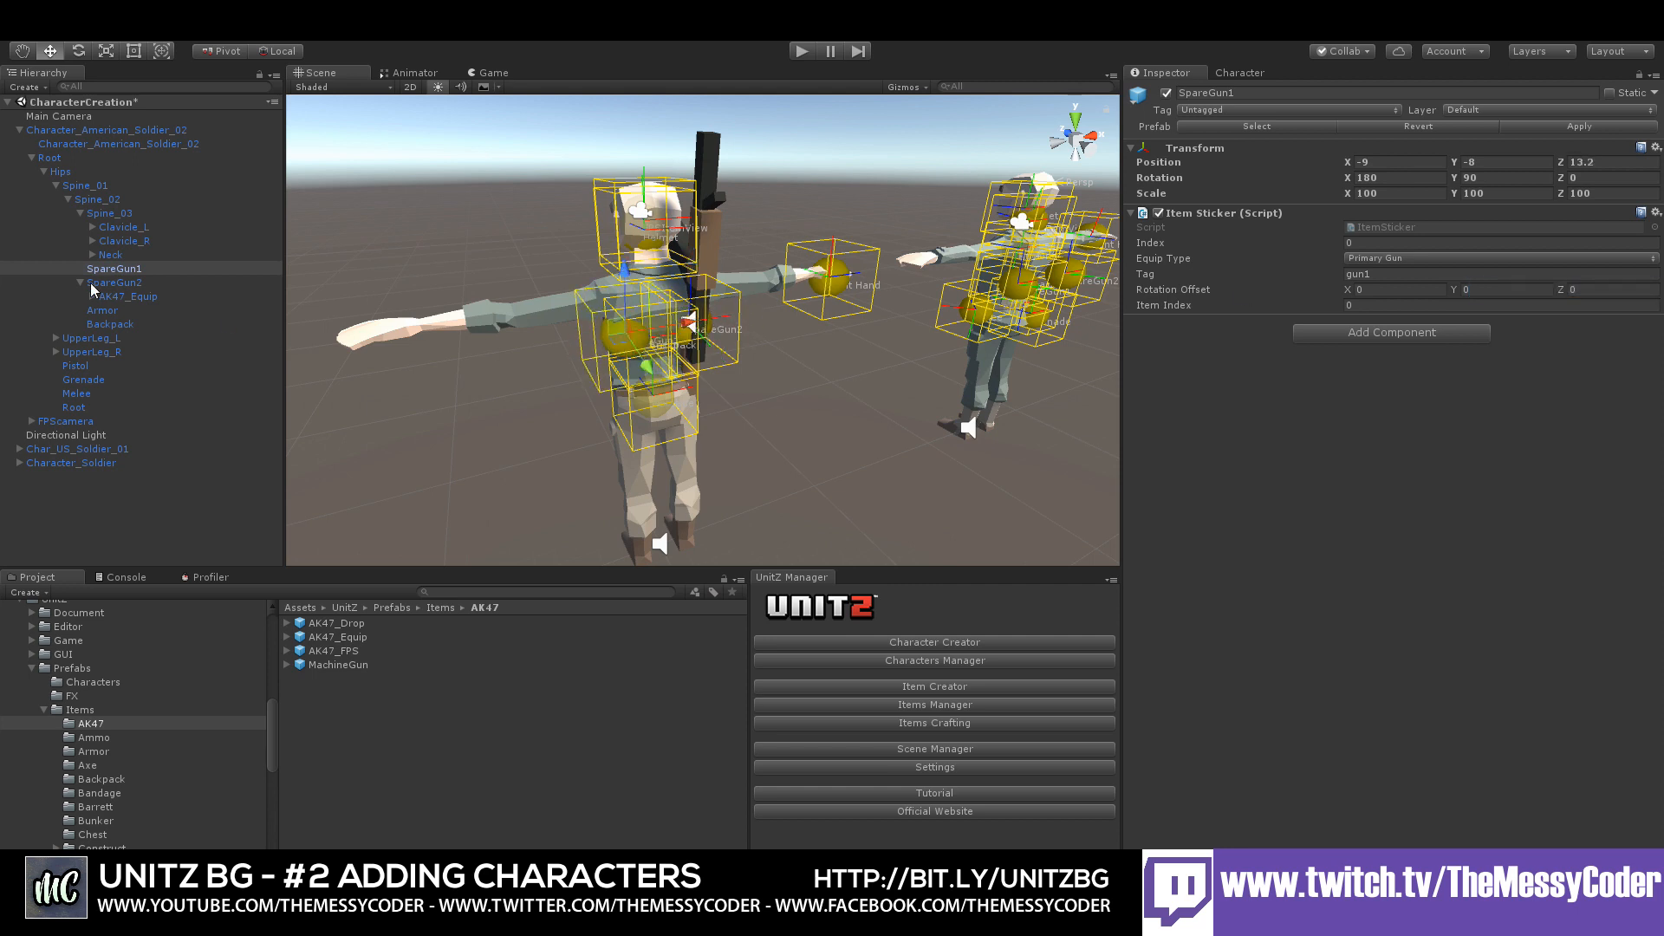
pyautogui.rightClick(128, 297)
pyautogui.click(205, 387)
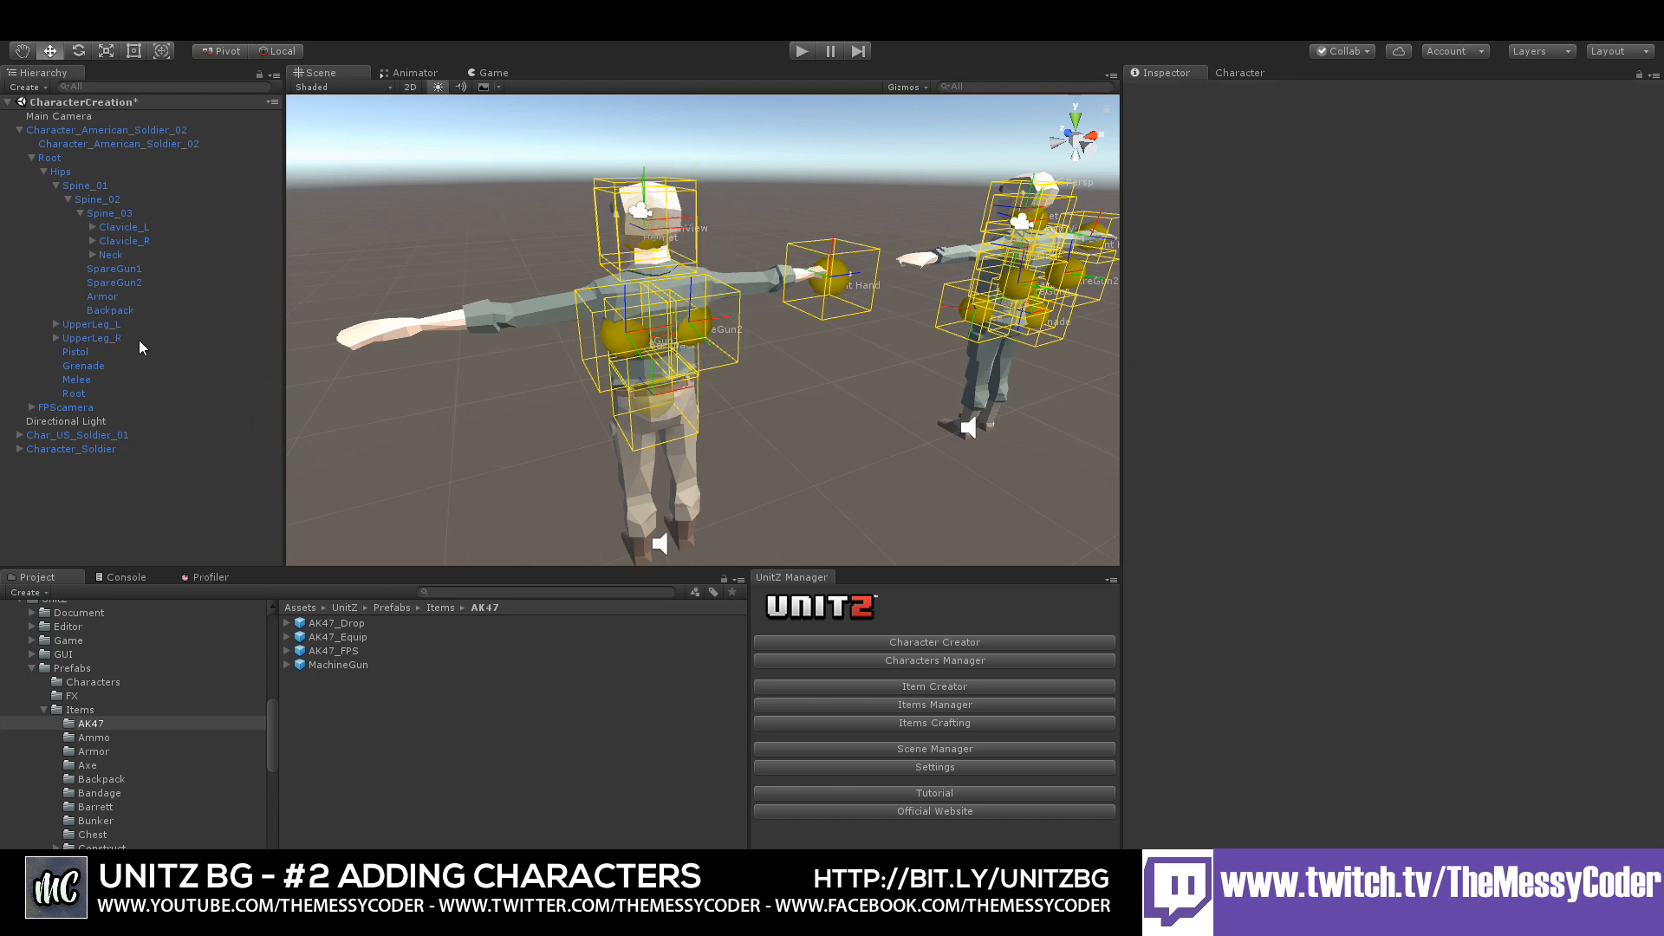
# - Place the US_Backpack_001_TPS prefab from the _AllMyStuff BackPack folder under the Backpack sticker as a test item
pyautogui.click(122, 312)
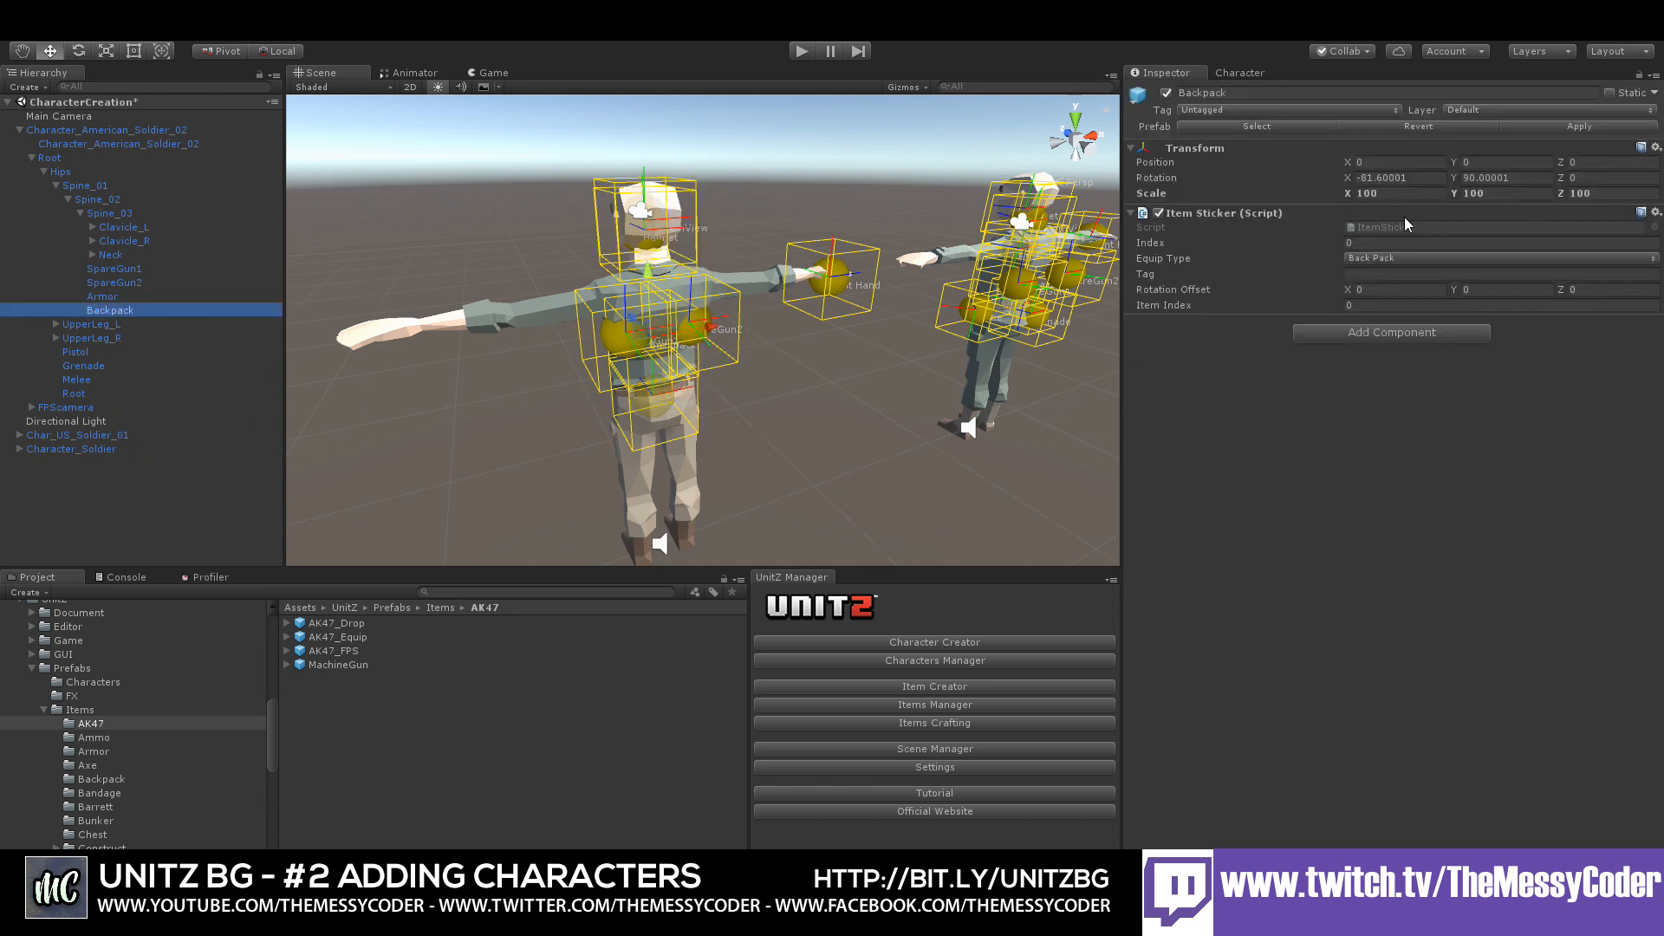
pyautogui.scroll(4, 94, 676)
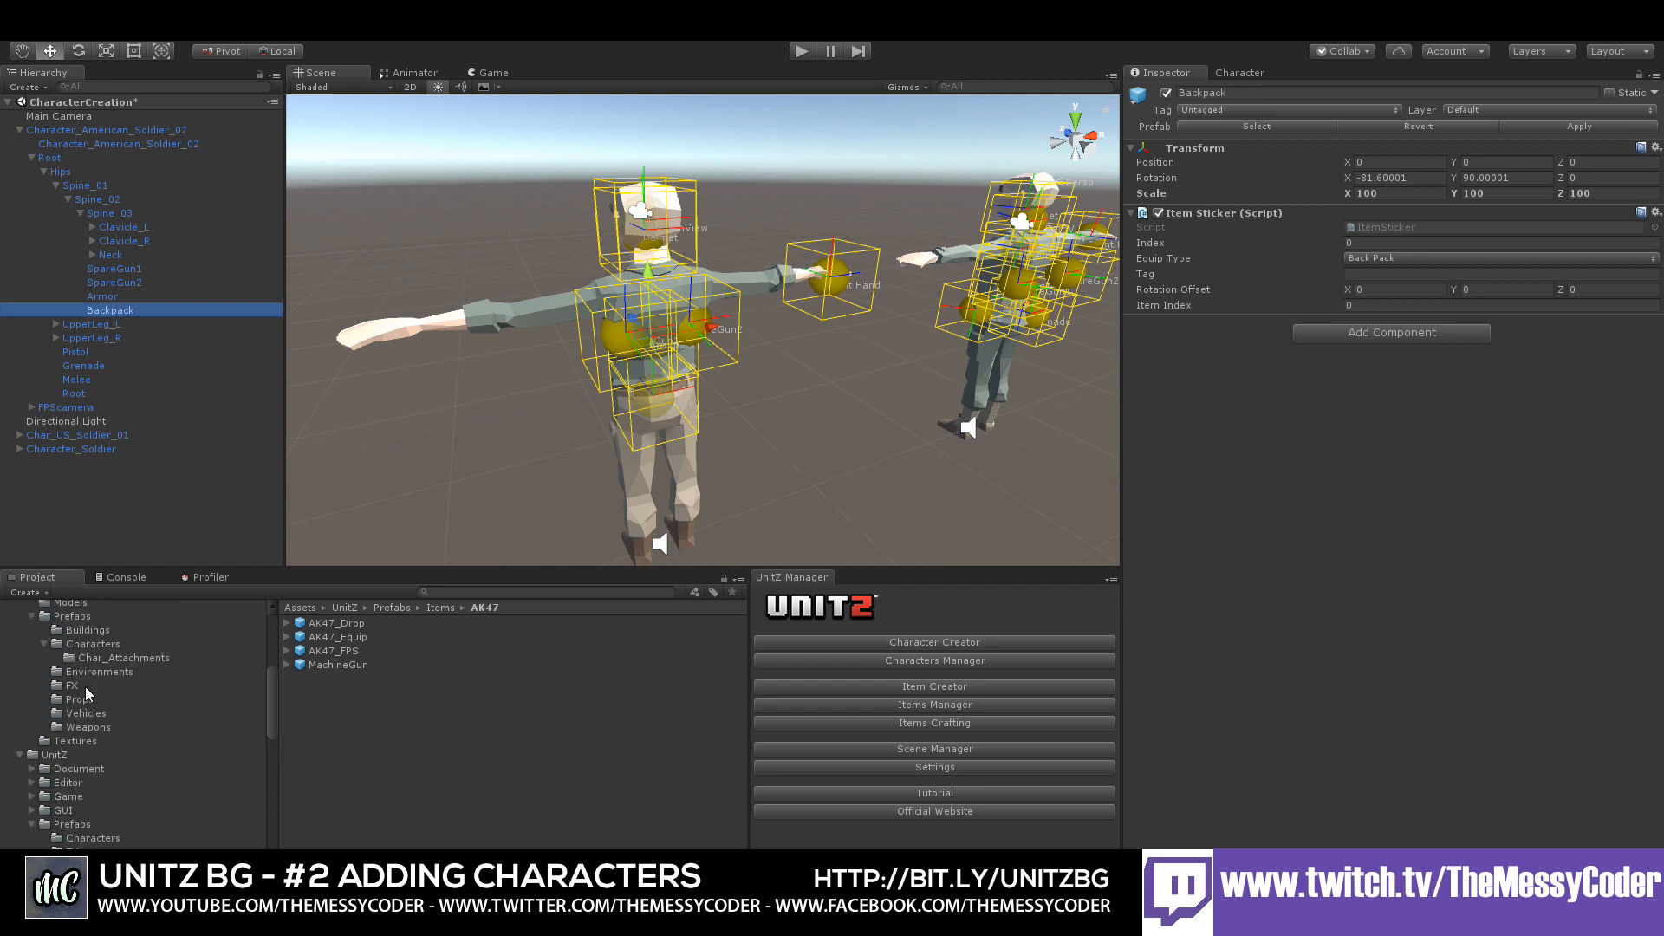
pyautogui.scroll(5, 89, 705)
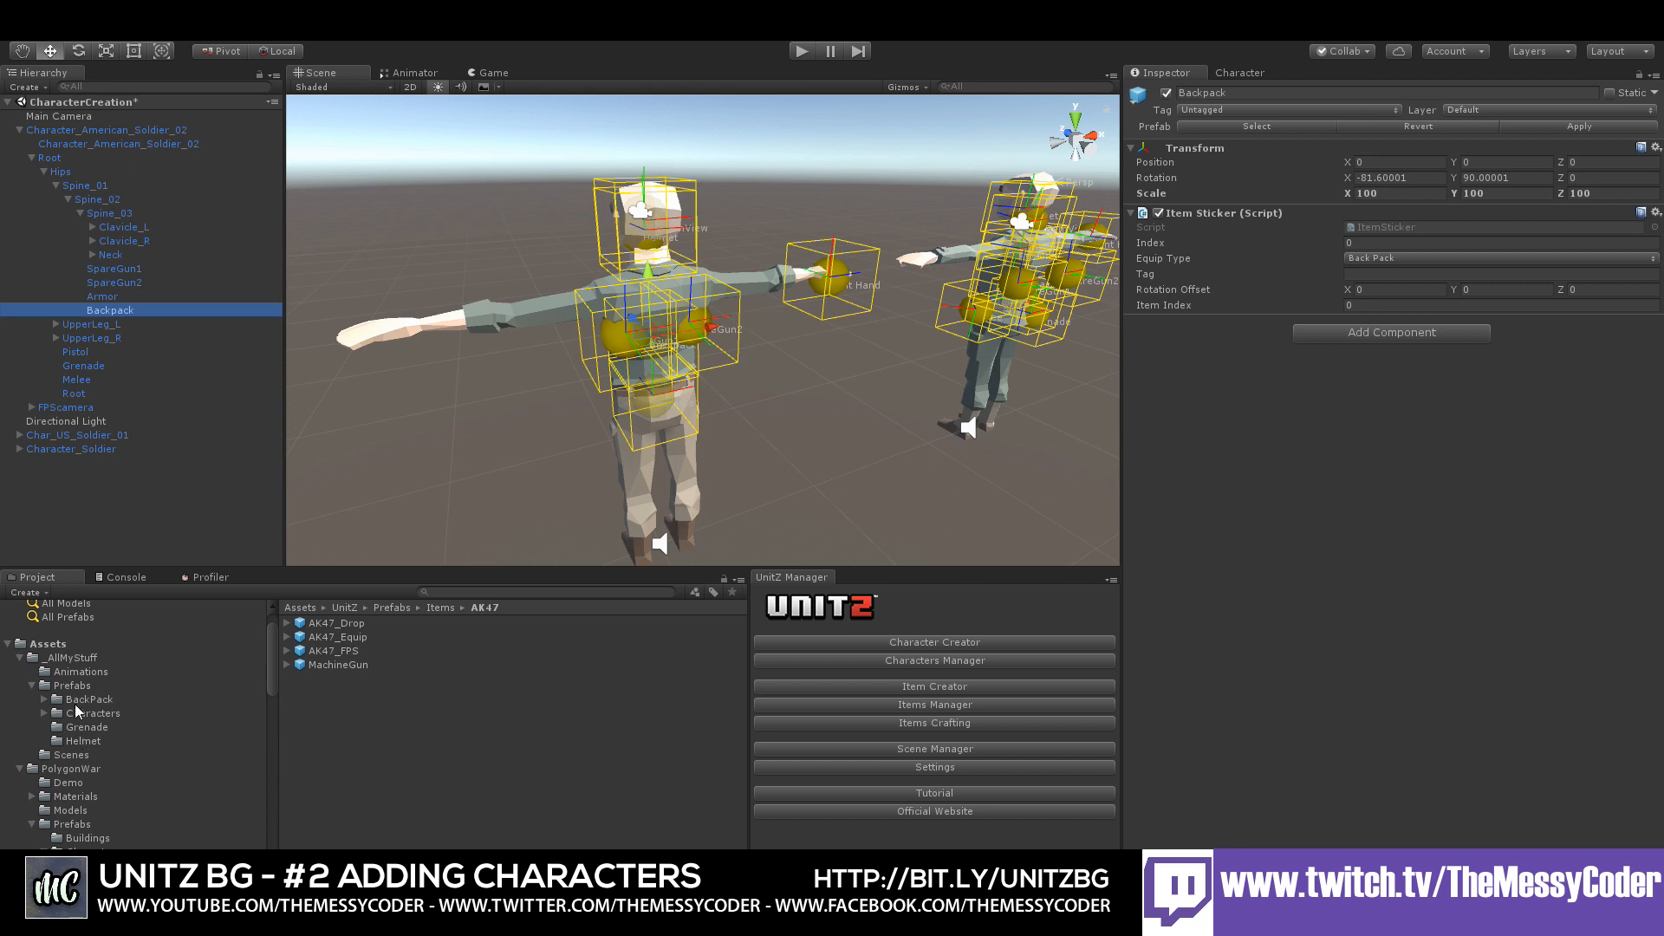
pyautogui.click(73, 699)
pyautogui.moveTo(367, 650); pyautogui.dragTo(130, 312)
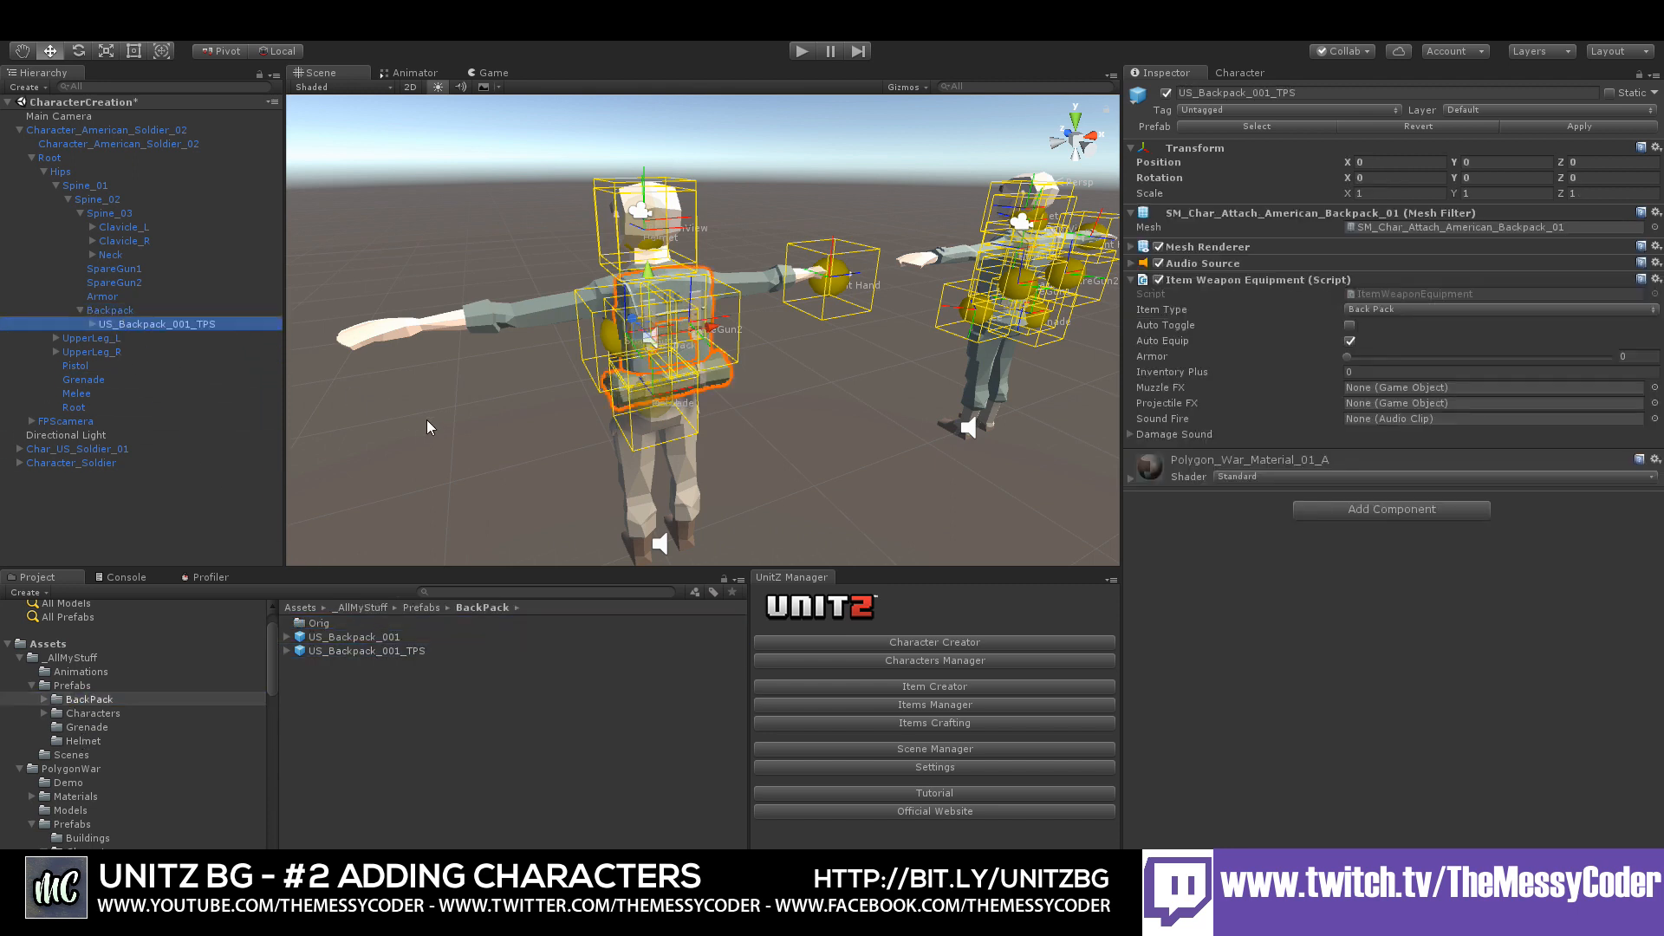
# - Inspect the test backpack from the side, try shifting the Backpack sticker slightly off the character's back, and undo the move
pyautogui.scroll(5, 433, 417)
pyautogui.keyDown('alt'); pyautogui.moveTo(434, 418); pyautogui.dragTo(980, 434); pyautogui.keyUp('alt')
pyautogui.scroll(4, 596, 352)
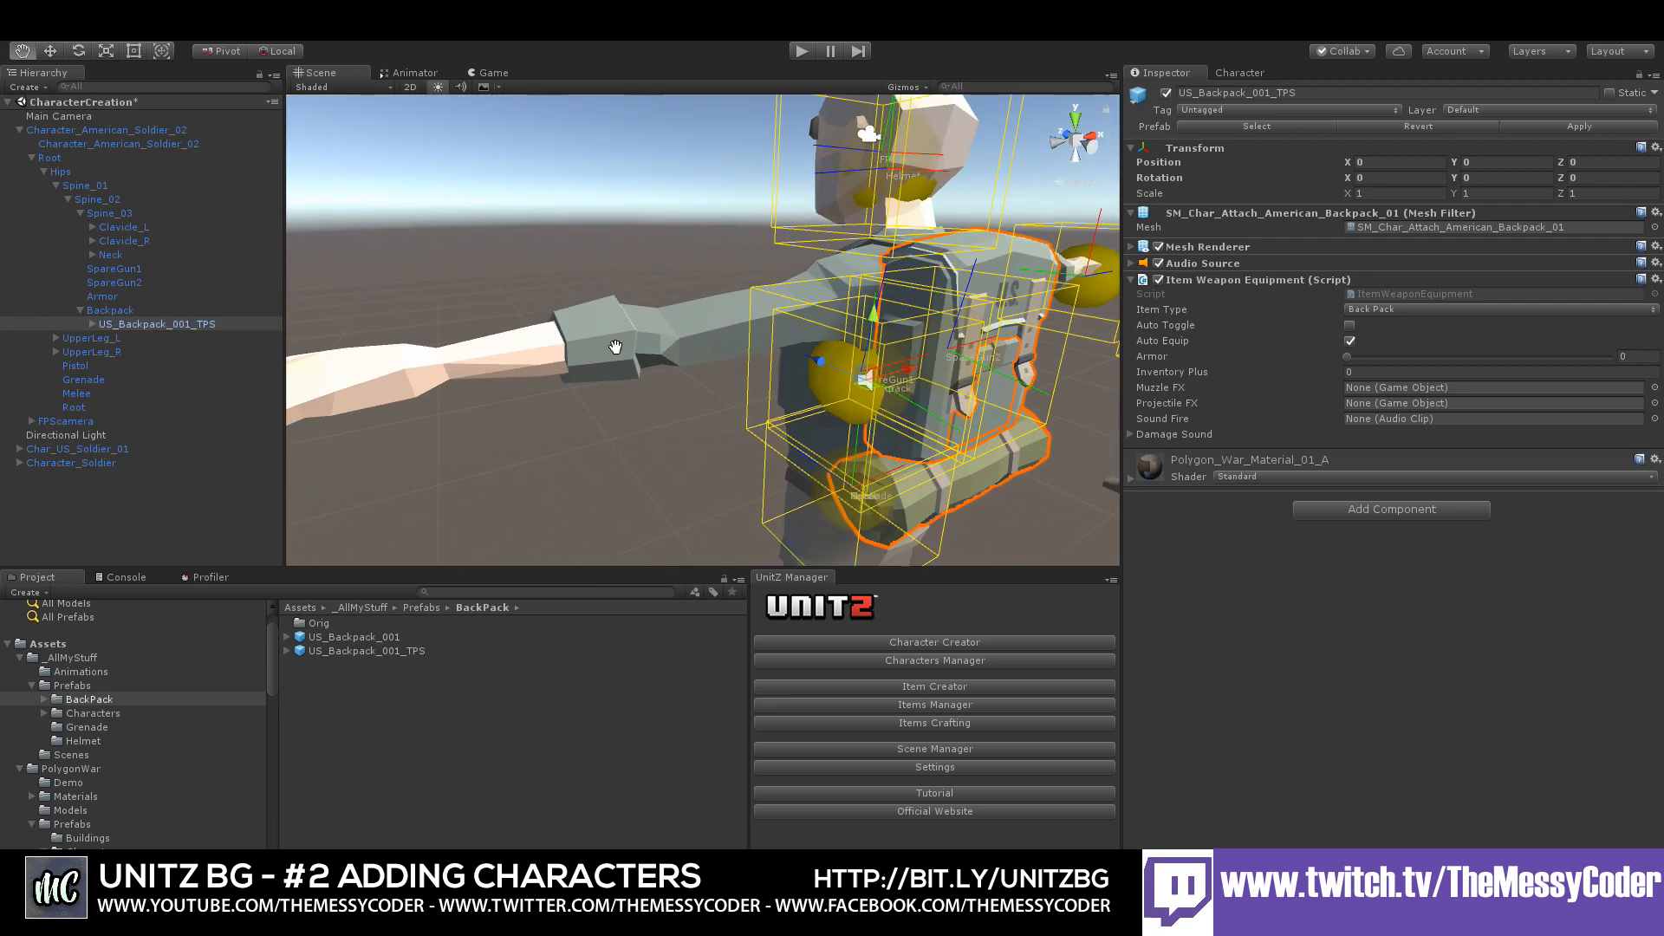
pyautogui.moveTo(616, 346); pyautogui.dragTo(953, 414, button='middle')
pyautogui.scroll(3, 857, 411)
pyautogui.keyDown('alt'); pyautogui.moveTo(755, 419); pyautogui.dragTo(907, 435); pyautogui.keyUp('alt')
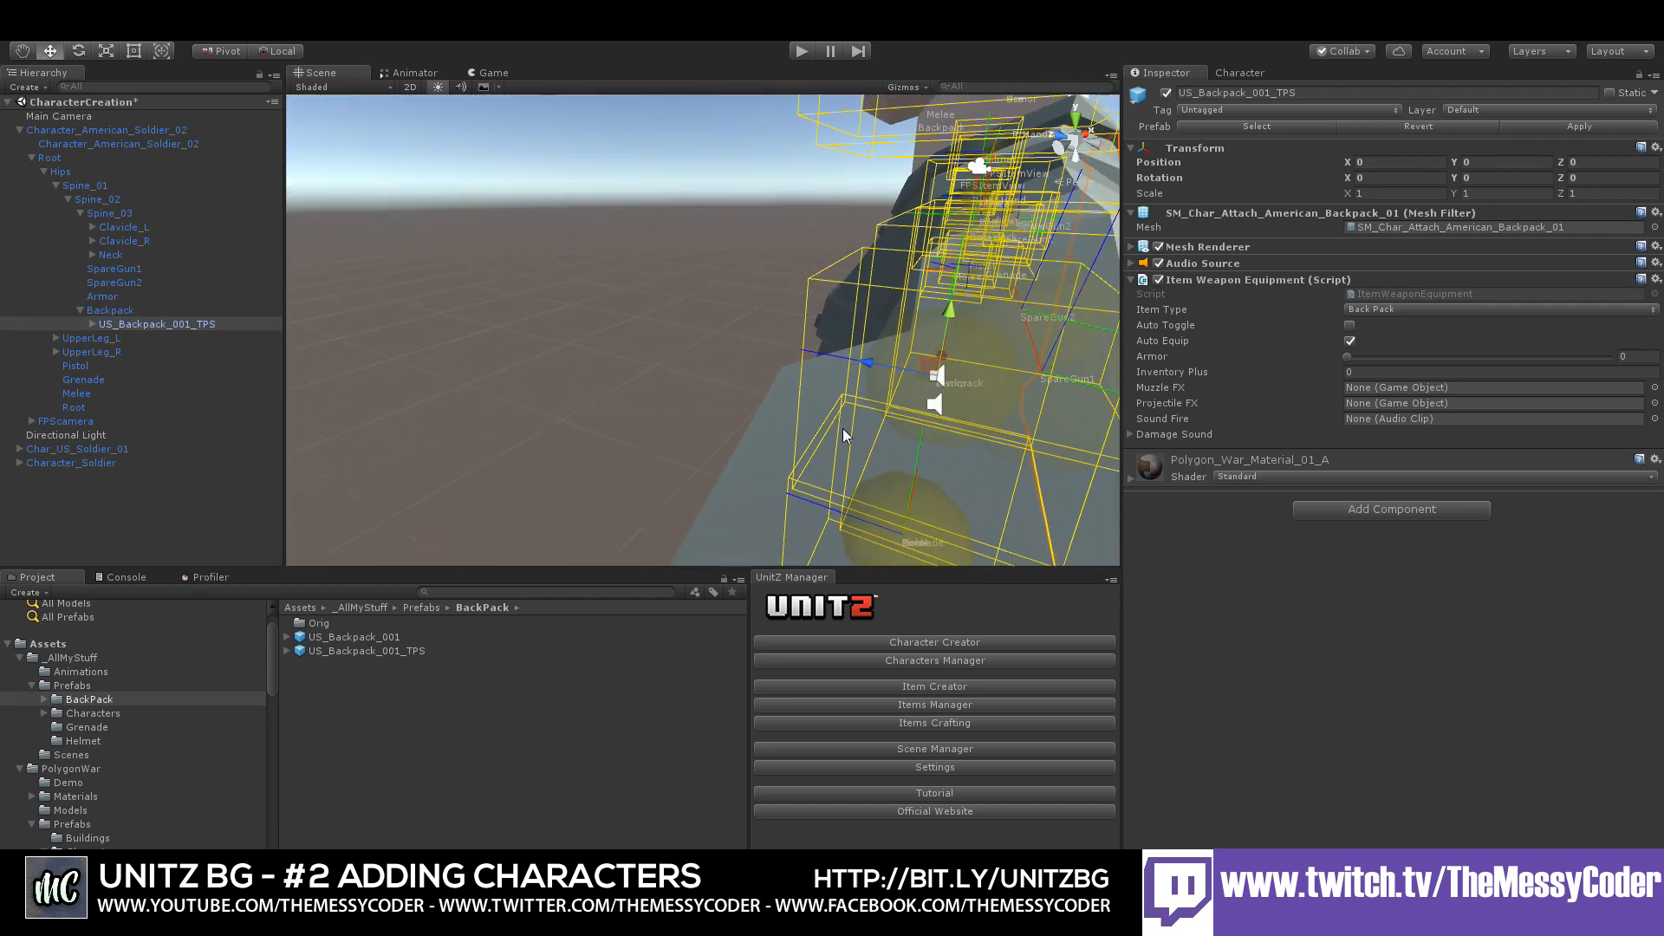
pyautogui.scroll(-3, 845, 432)
pyautogui.moveTo(813, 425); pyautogui.dragTo(576, 394, button='middle')
pyautogui.click(122, 311)
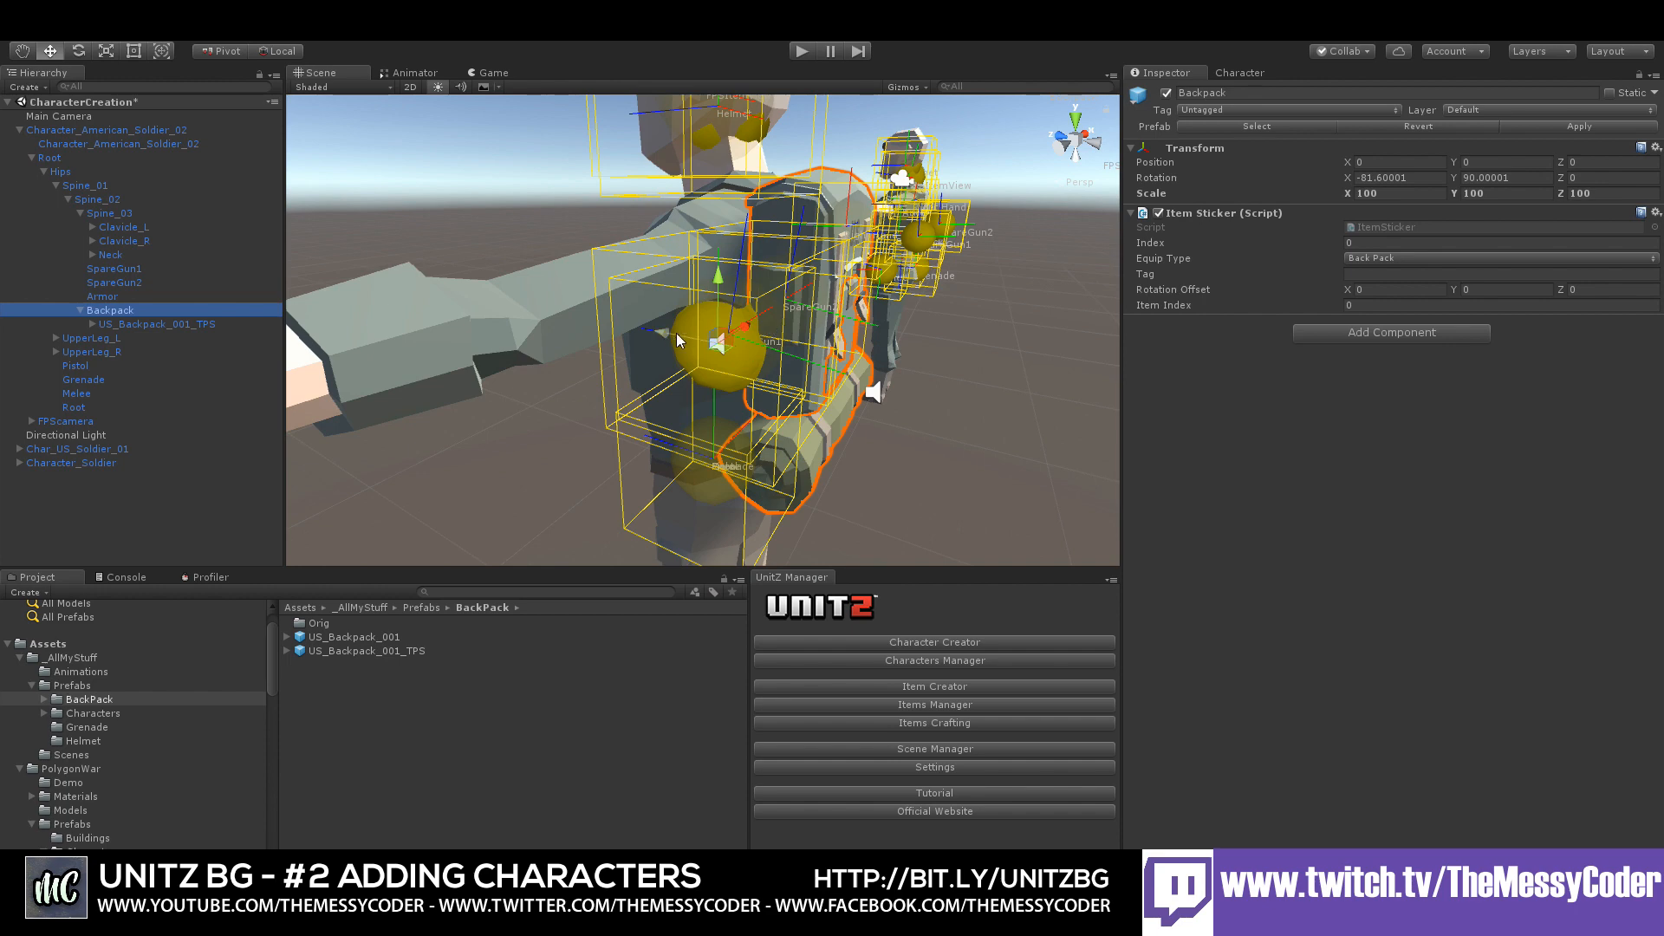
pyautogui.moveTo(676, 333); pyautogui.dragTo(662, 333)
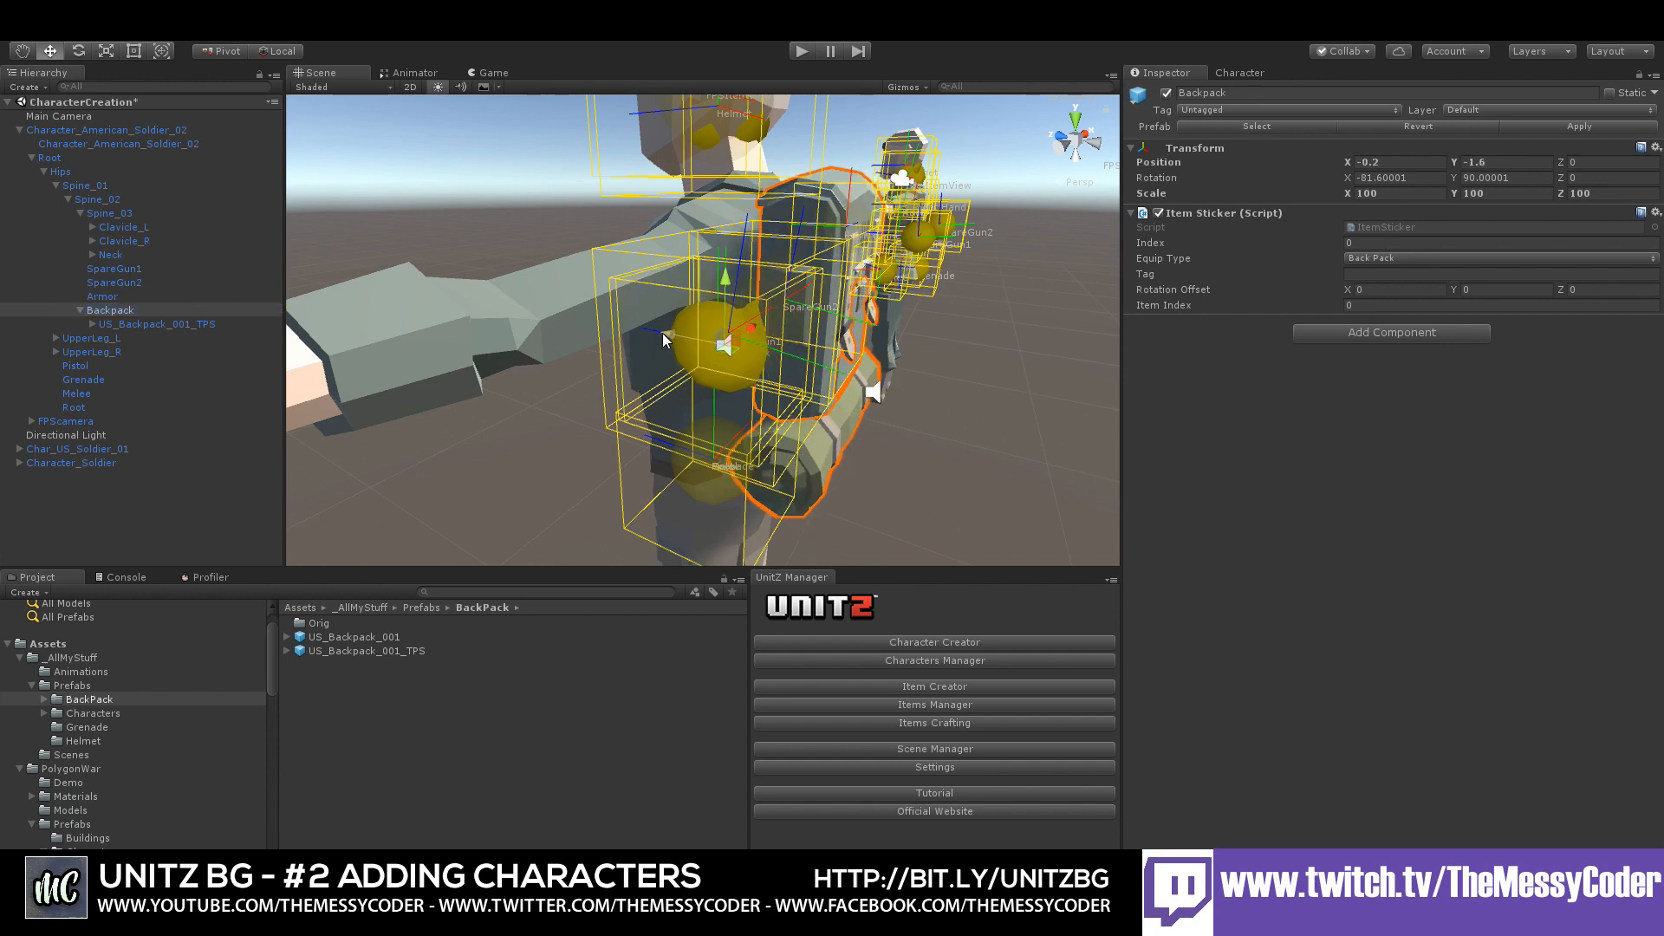
pyautogui.hotkey('ctrl', 'z')
# - Delete the test backpack from the Backpack sticker and place US_Backpack_001_TPS under the Armor sticker instead
pyautogui.click(170, 327)
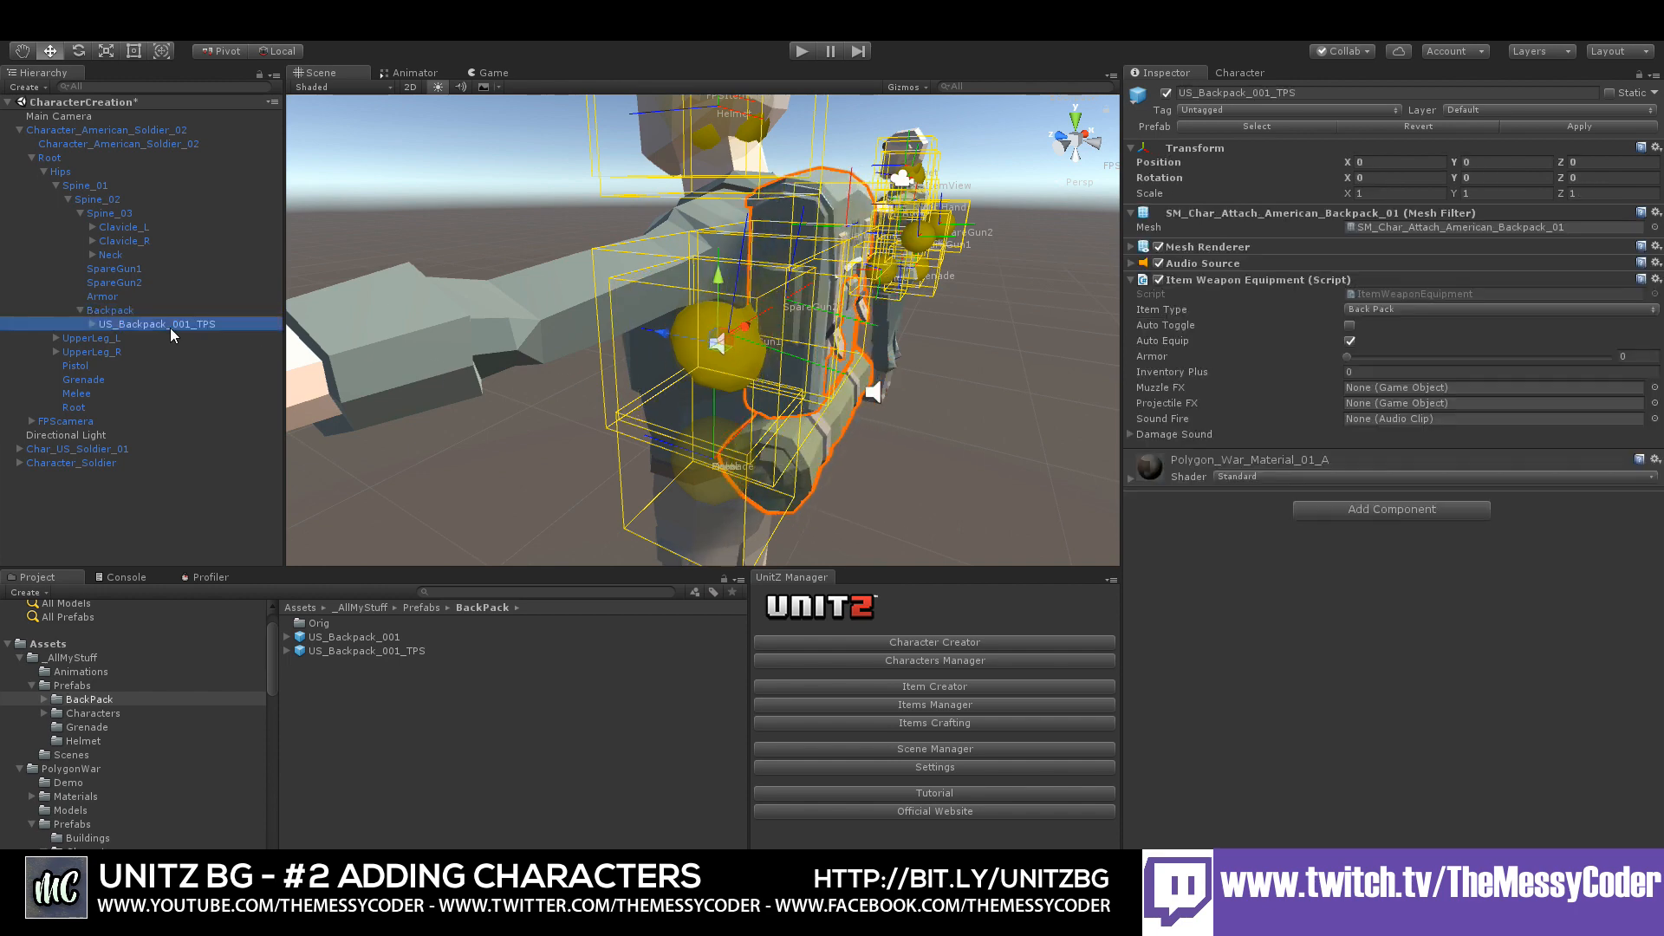
pyautogui.press('Delete')
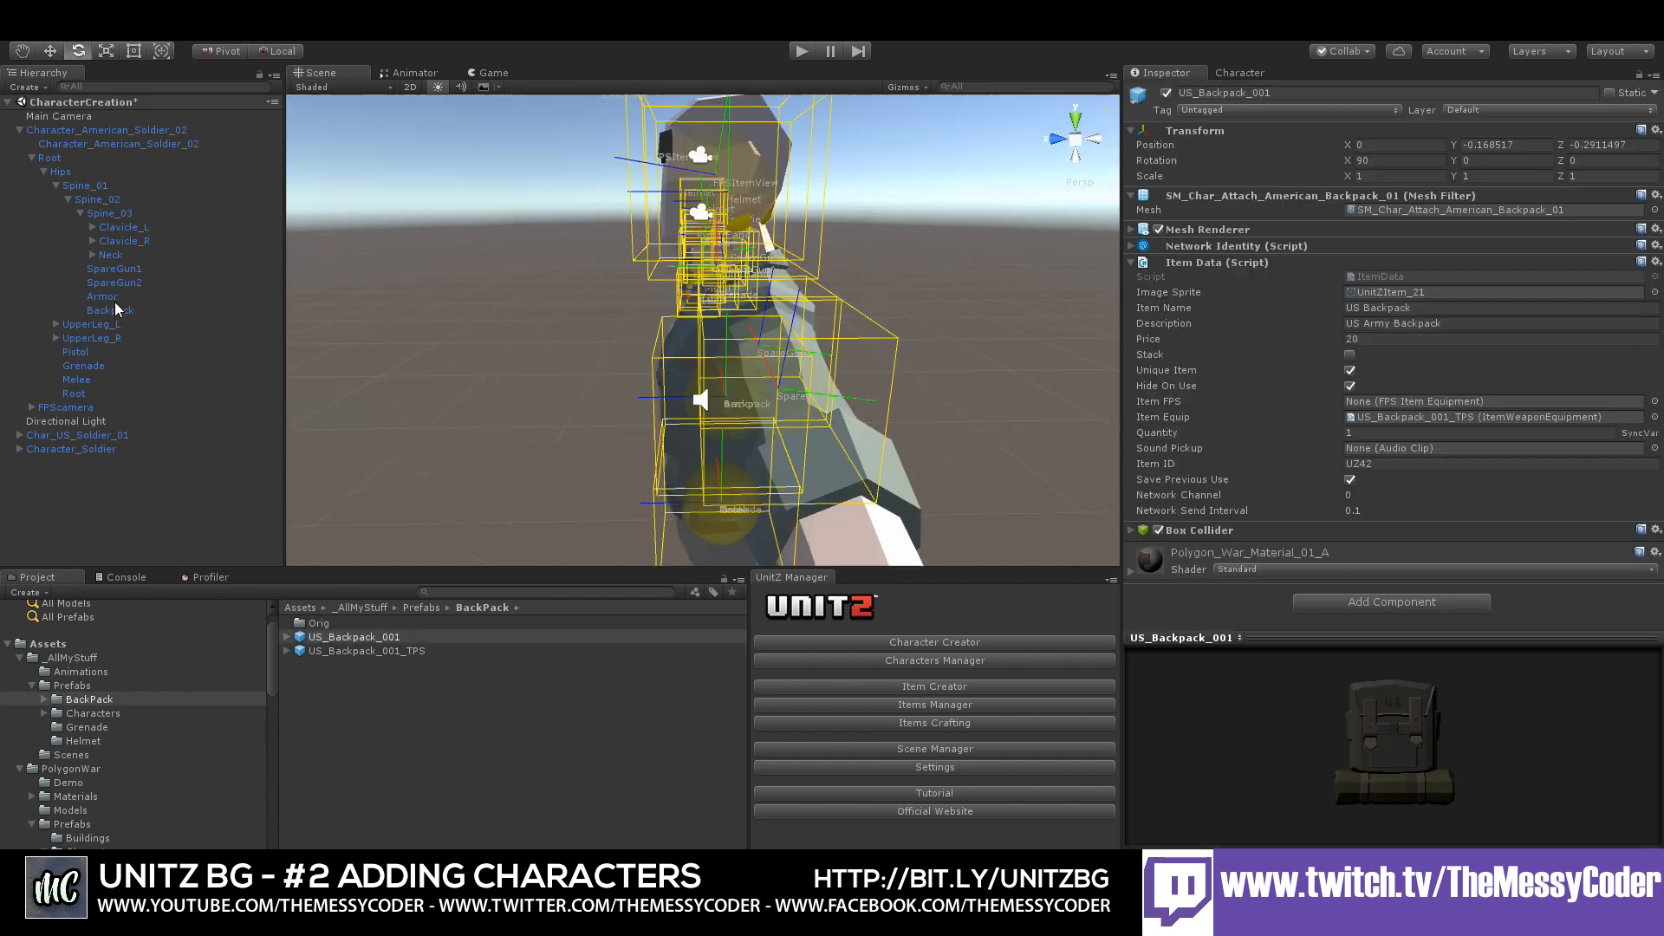
pyautogui.click(112, 297)
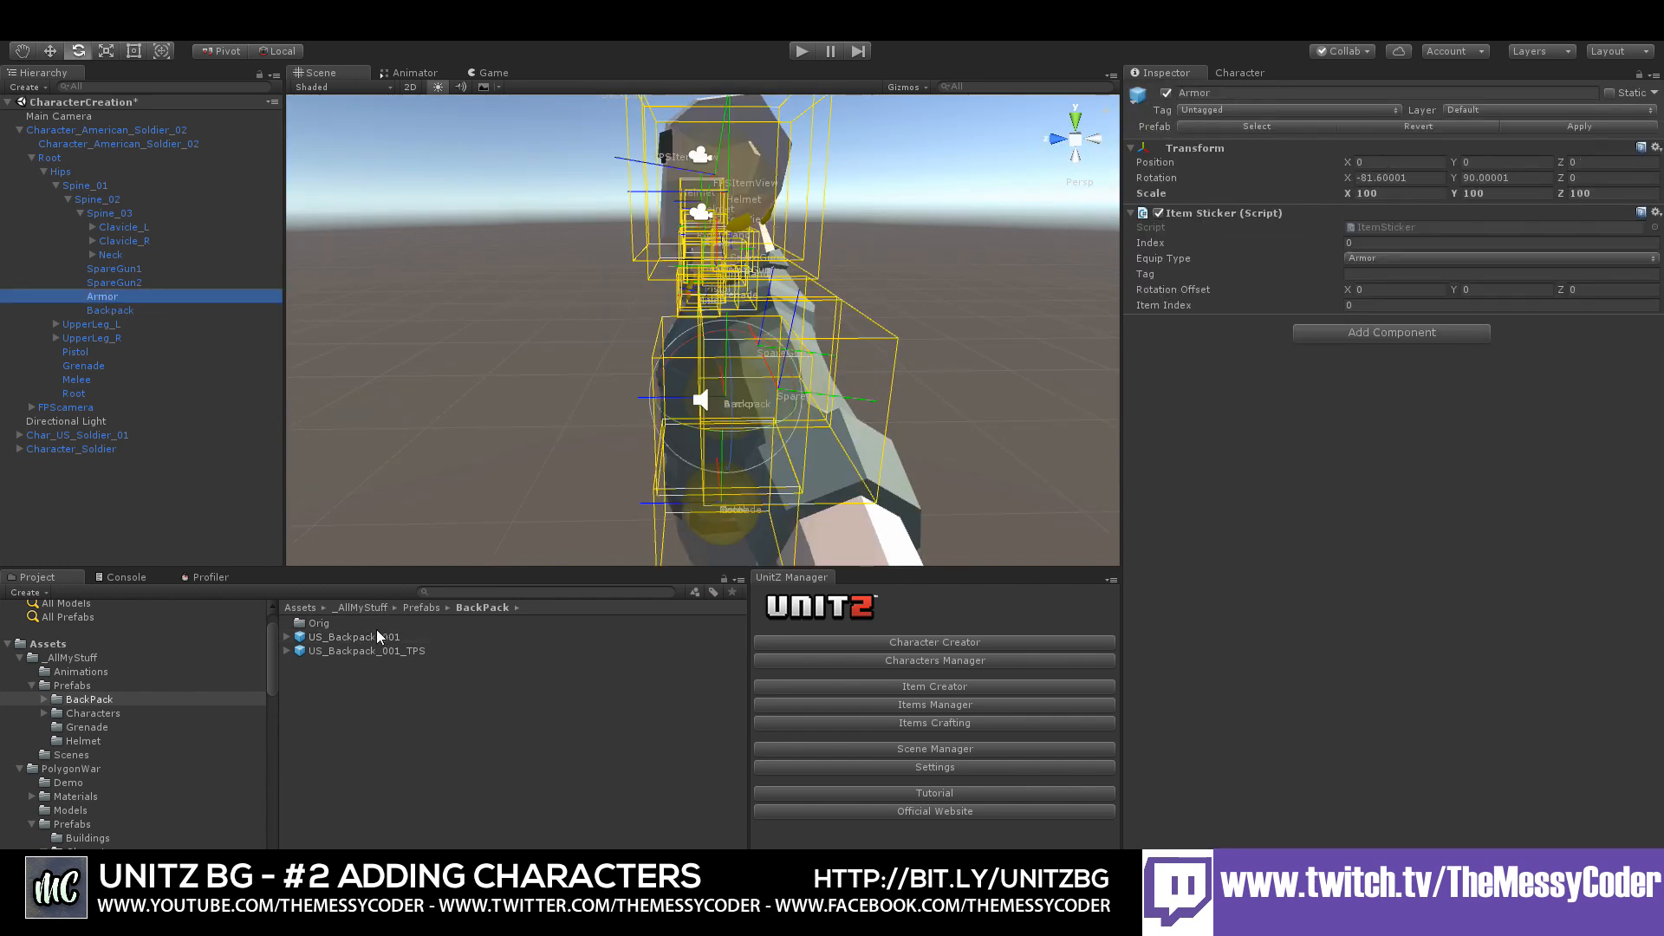
pyautogui.moveTo(378, 650); pyautogui.dragTo(103, 302)
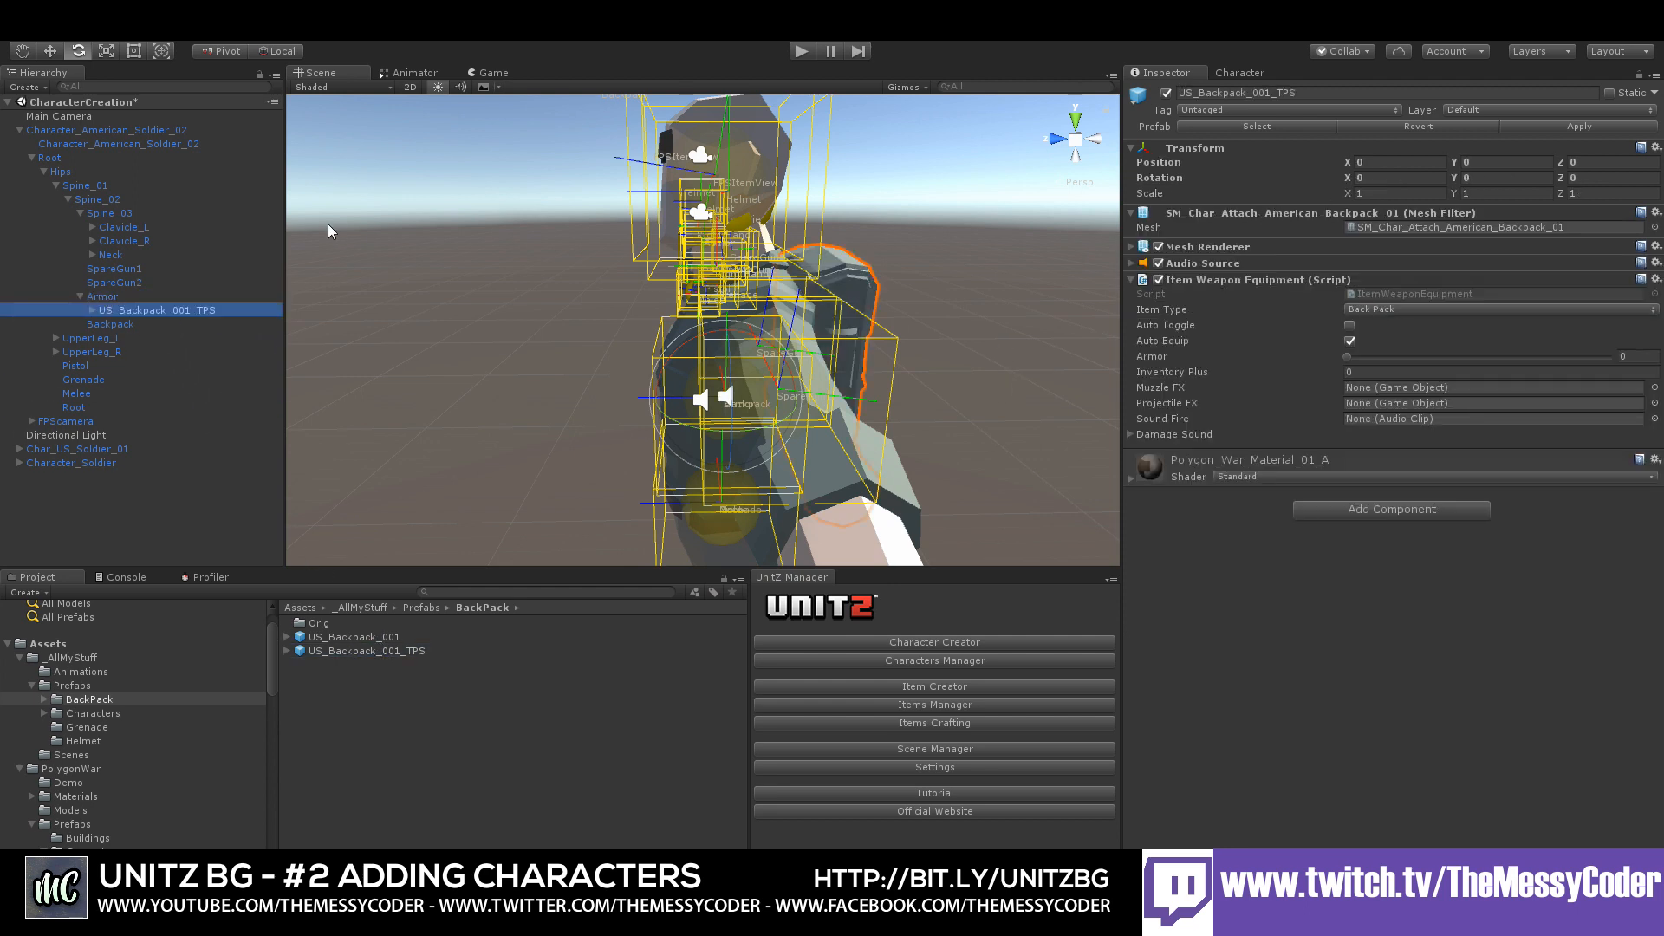
pyautogui.click(153, 296)
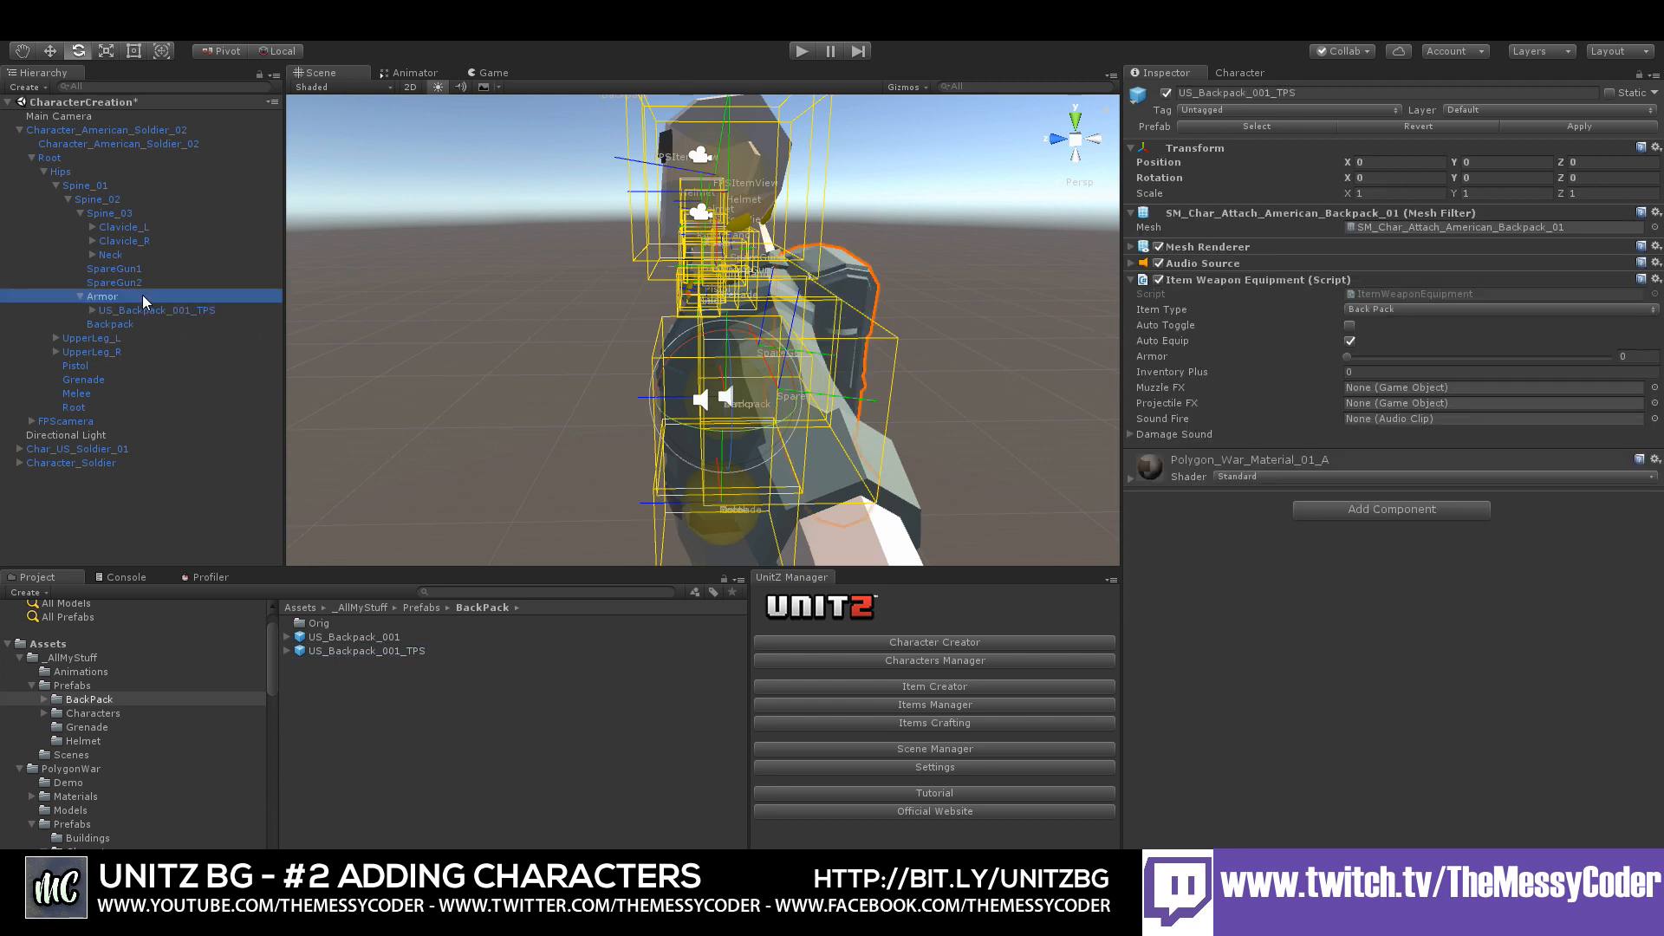
# - Set the Armor sticker's rotation to X 90, Y 270 and select the test backpack under it
pyautogui.click(1404, 180)
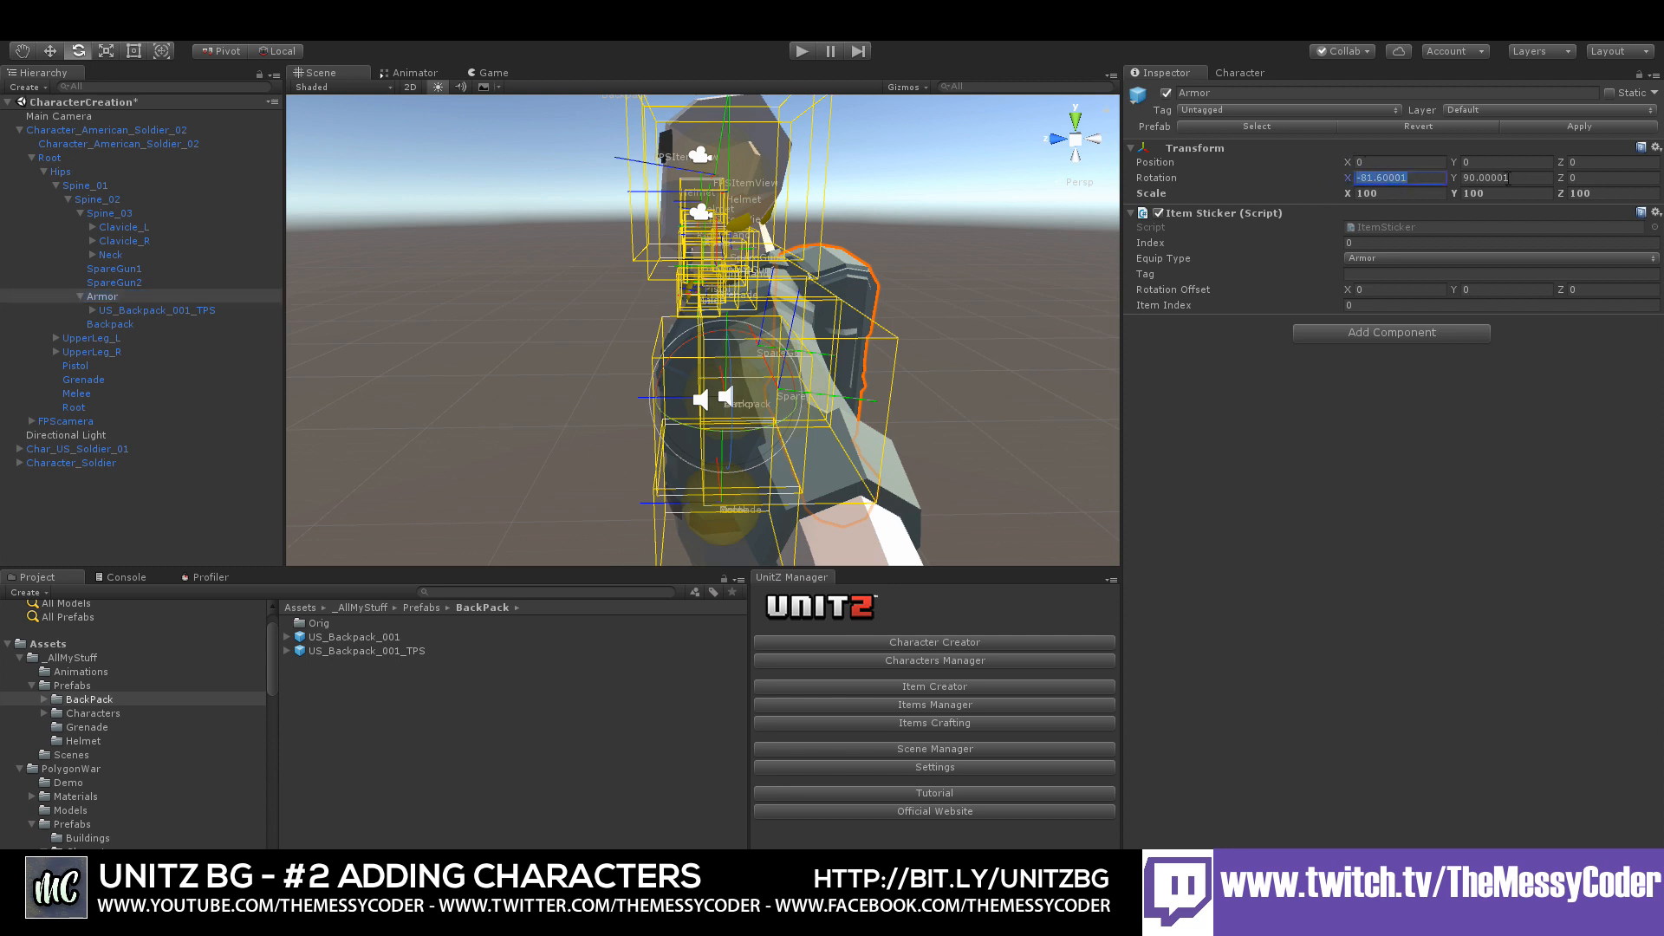
pyautogui.write('90')
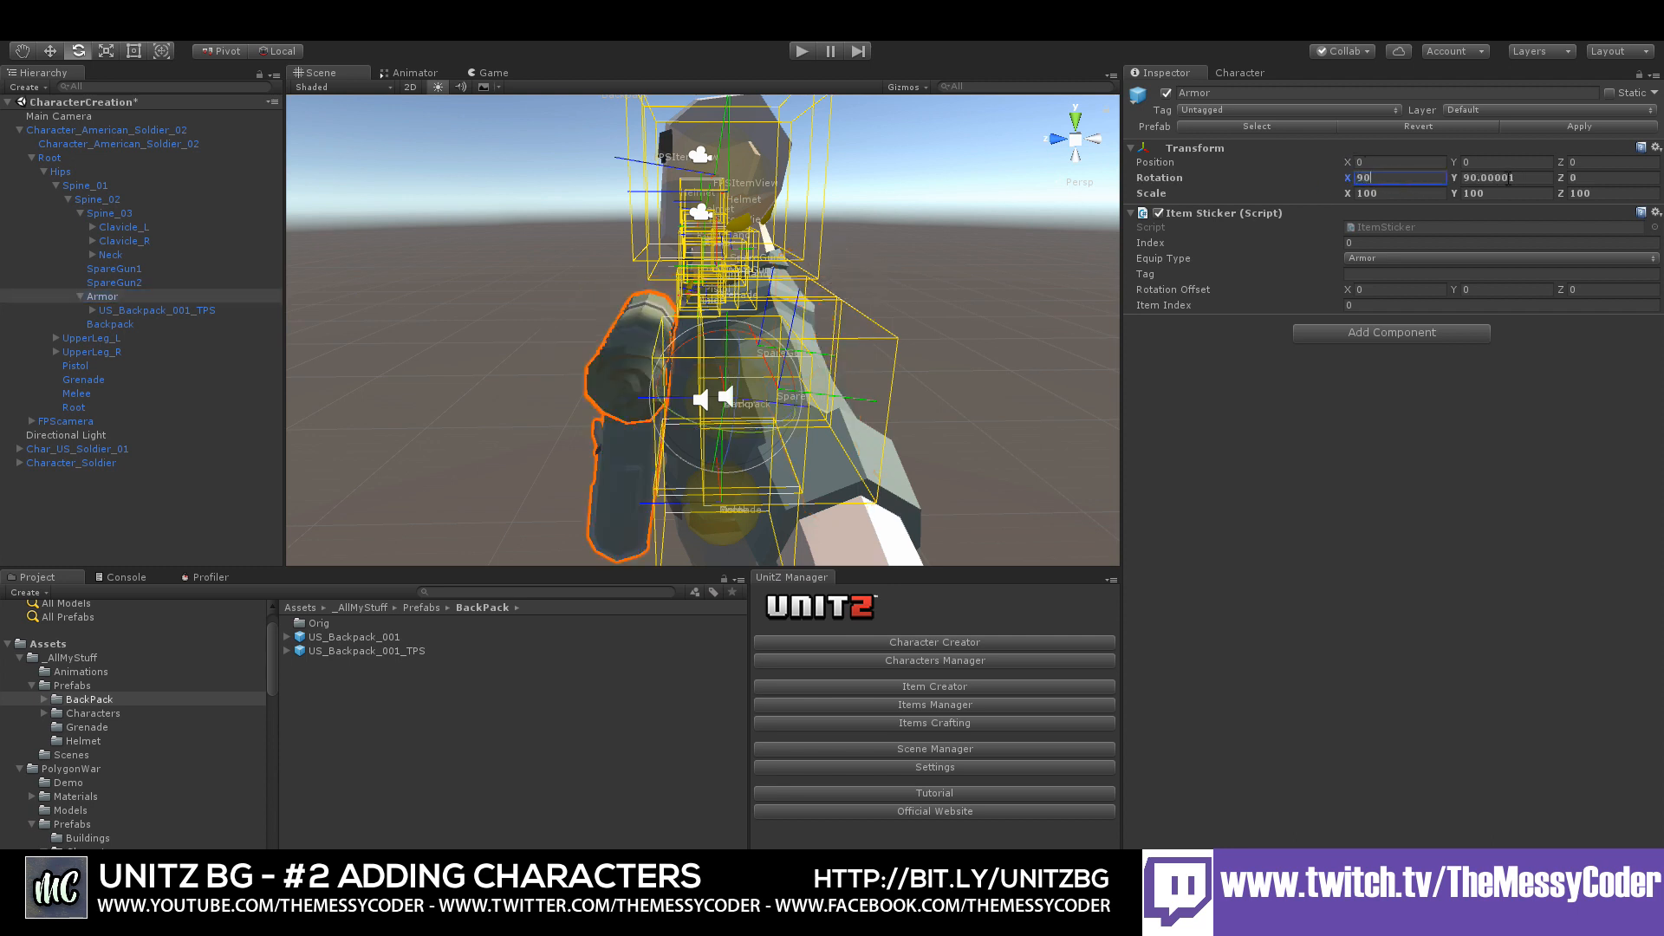
pyautogui.click(1507, 177)
pyautogui.write('270')
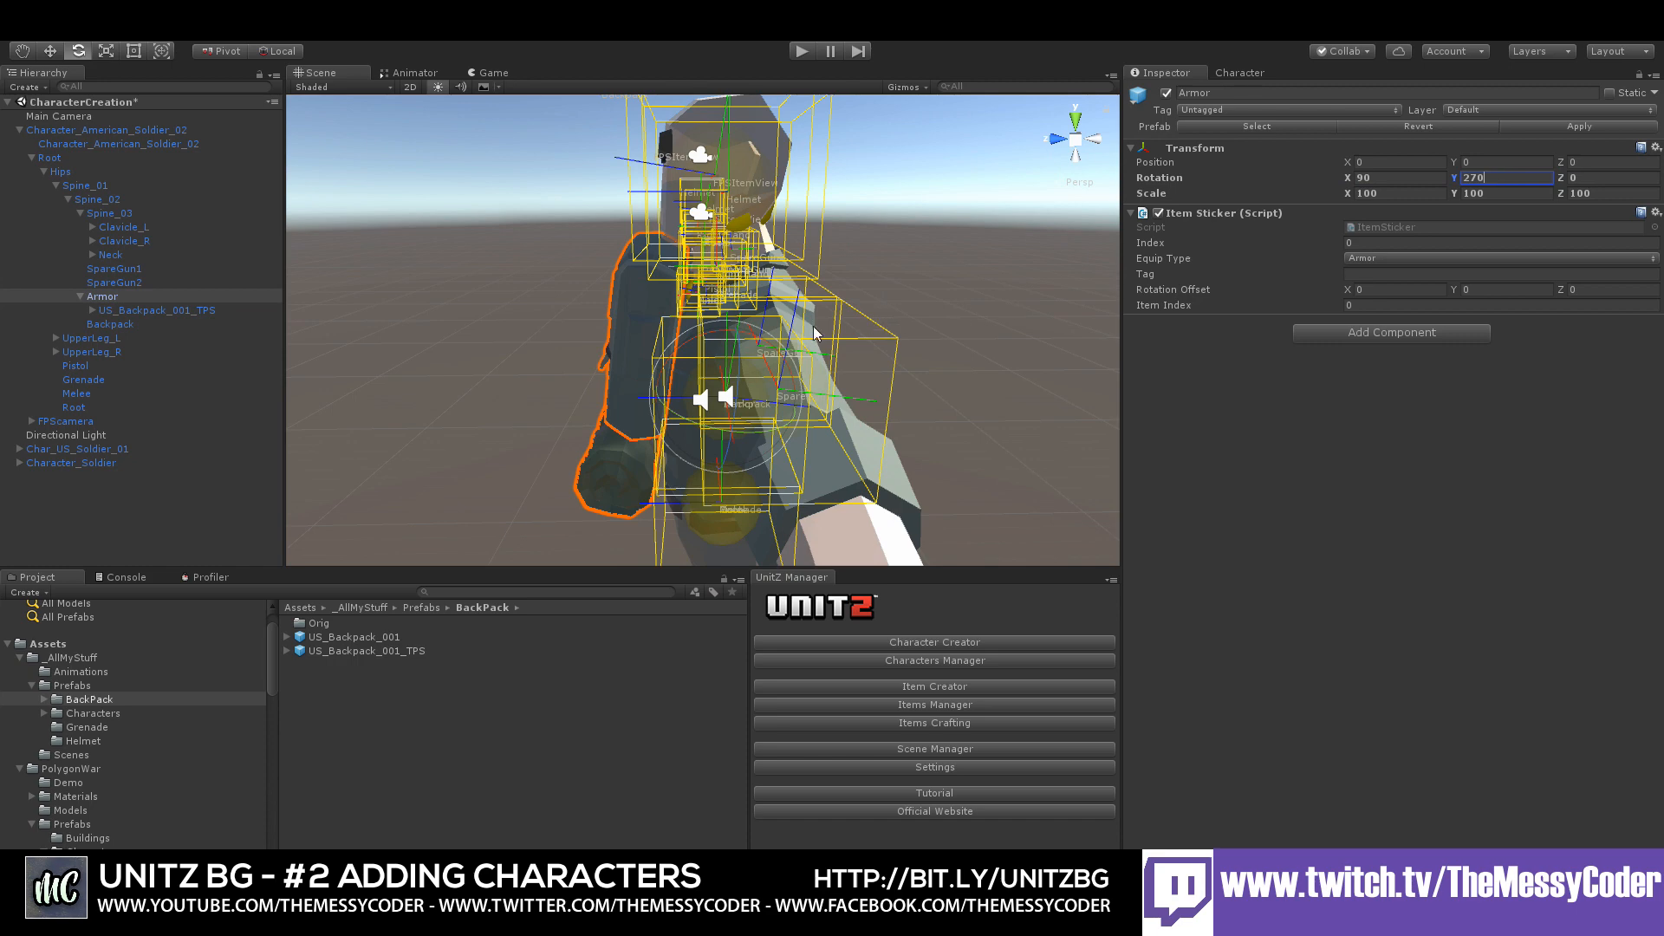
pyautogui.click(50, 51)
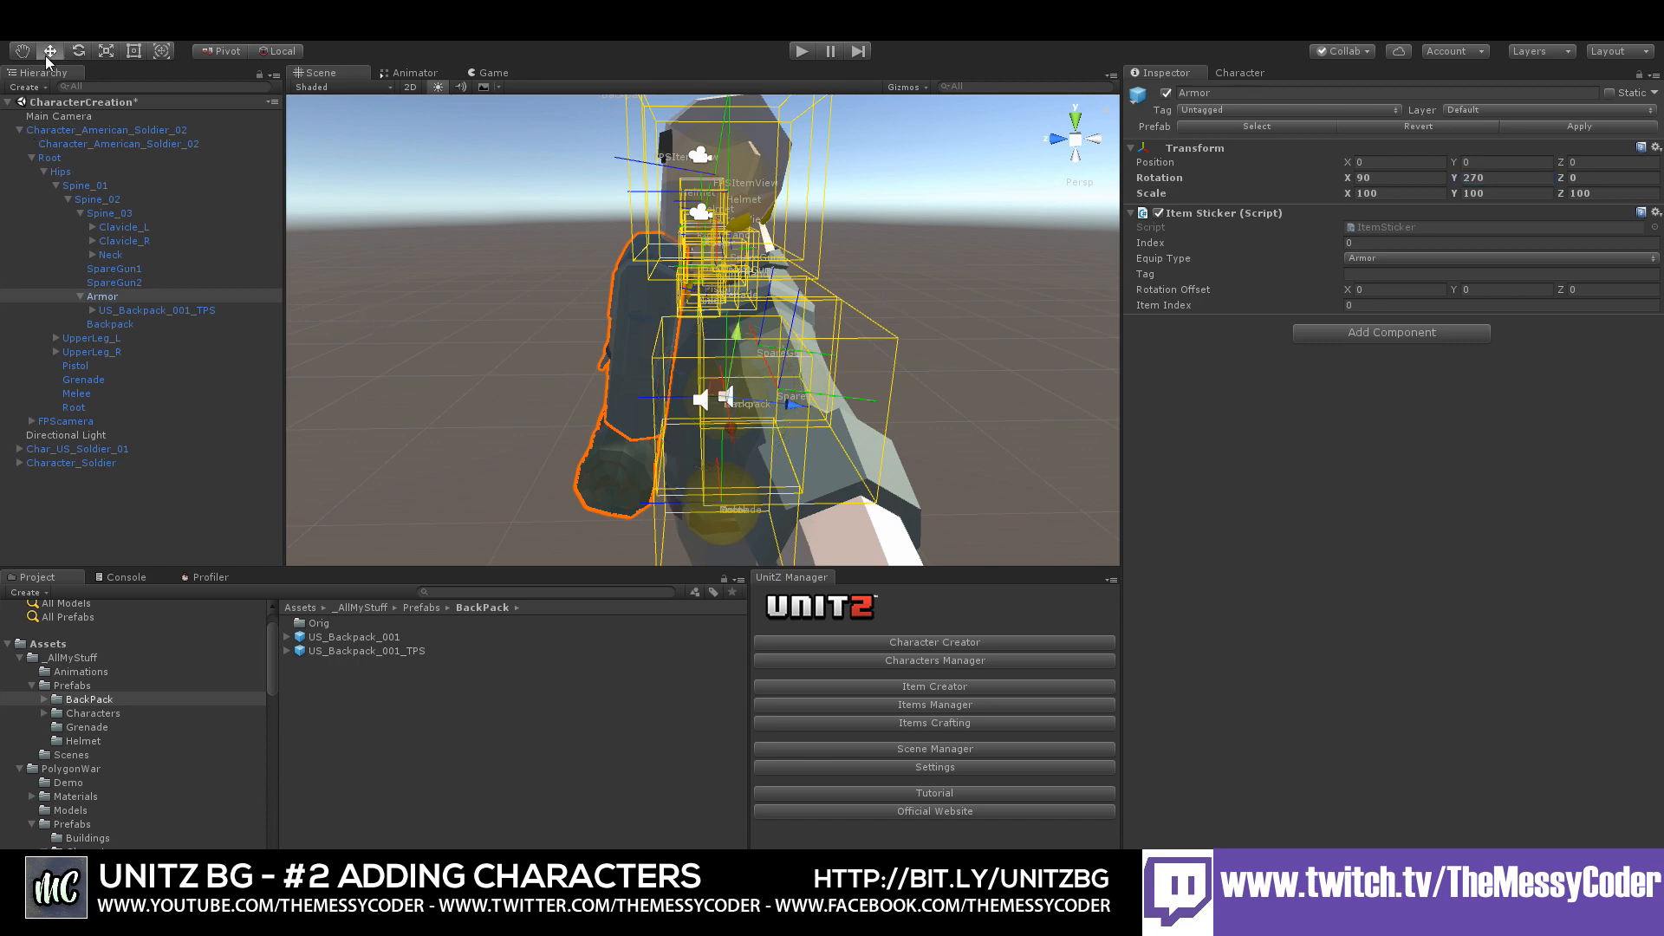
pyautogui.moveTo(790, 401); pyautogui.dragTo(513, 334, button='middle')
pyautogui.moveTo(513, 334)
pyautogui.keyDown('alt'); pyautogui.mouseDown()
pyautogui.moveTo(858, 386)
pyautogui.moveTo(765, 395)
pyautogui.moveTo(525, 357)
pyautogui.mouseUp(); pyautogui.keyUp('alt')
pyautogui.click(136, 310)
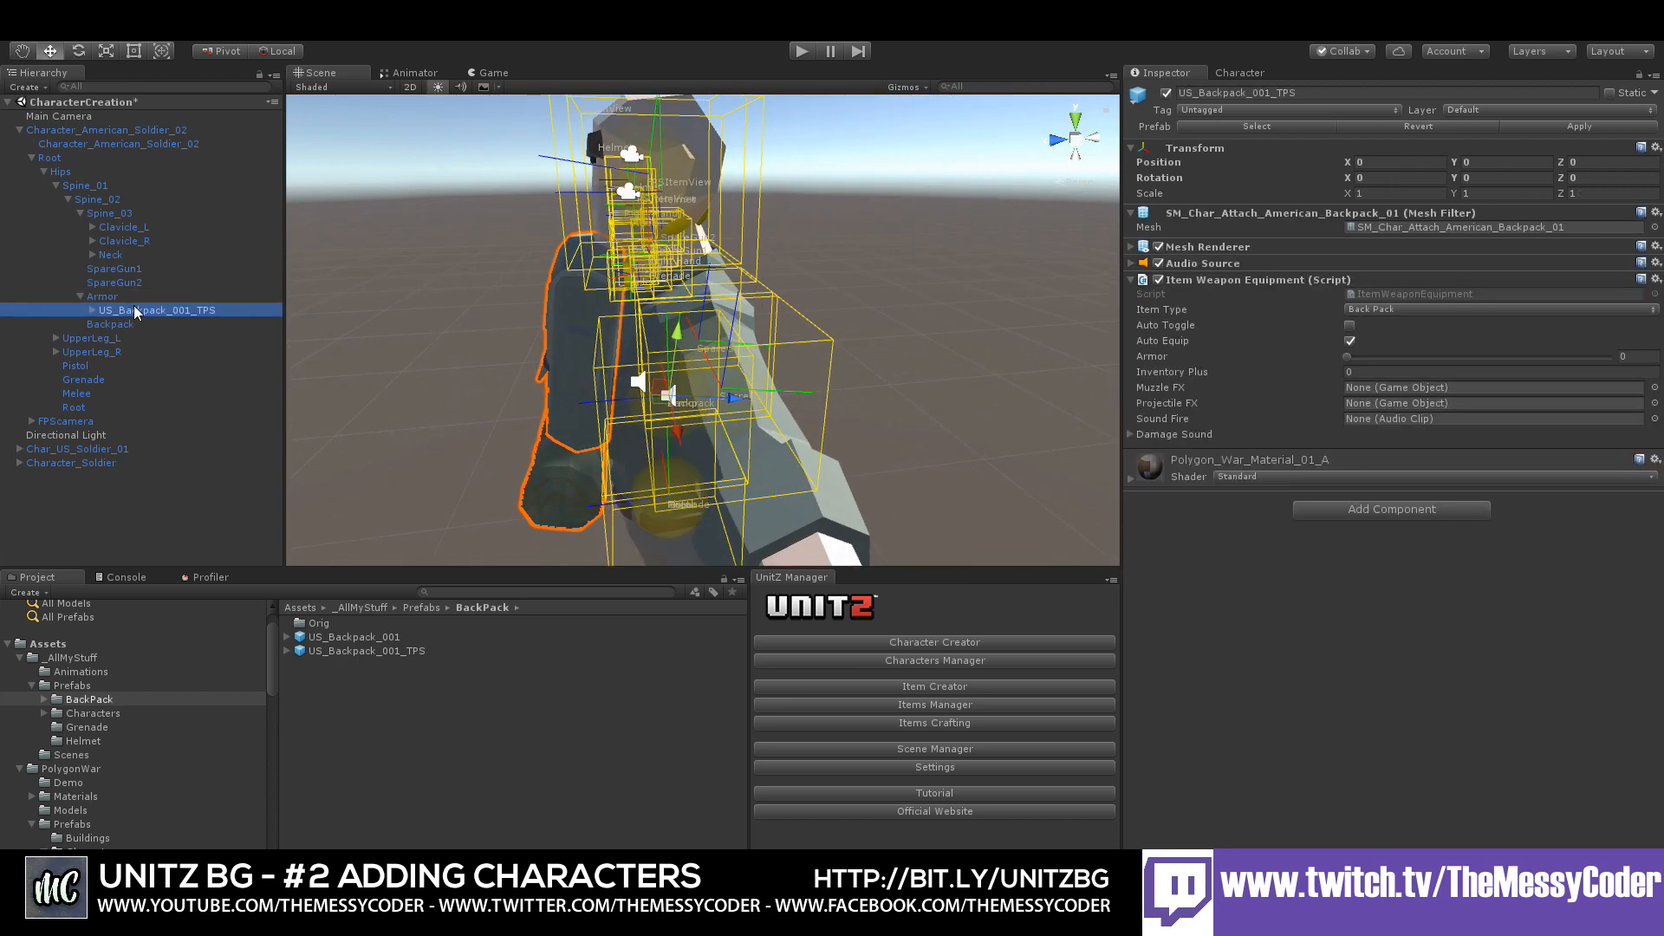
# - Delete the test backpack from the Armor sticker and set the Pistol sticker's scale to 100 on all three axes
pyautogui.press('Delete')
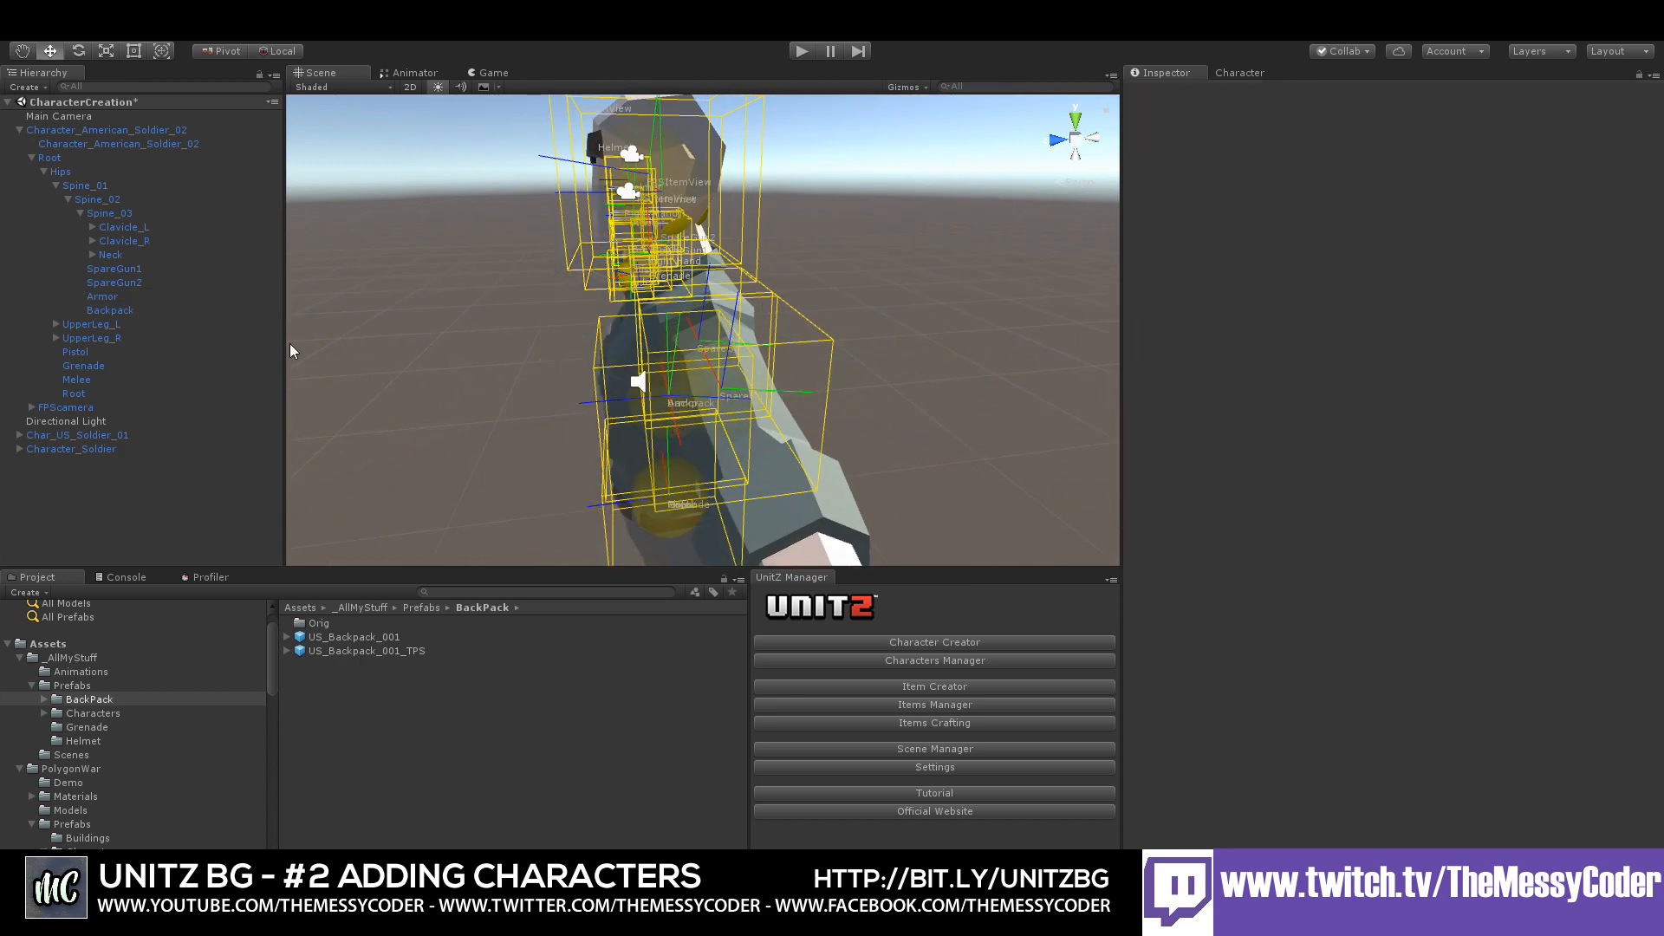
pyautogui.click(97, 353)
pyautogui.keyDown('alt'); pyautogui.moveTo(468, 374); pyautogui.dragTo(579, 379); pyautogui.keyUp('alt')
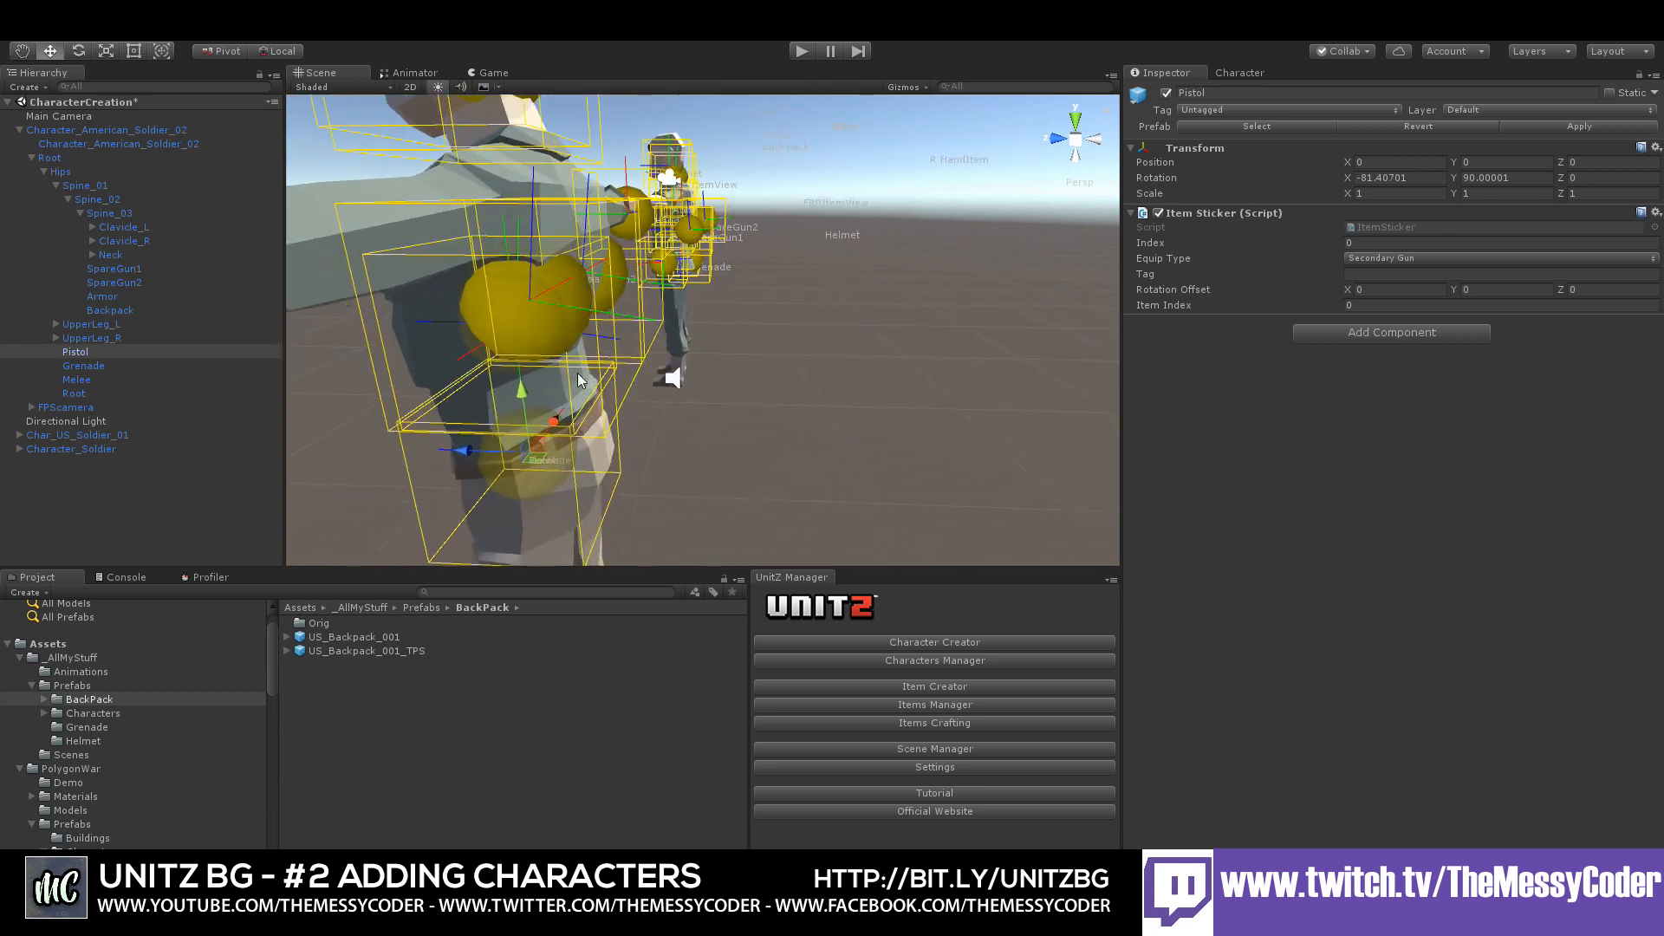
pyautogui.click(1418, 194)
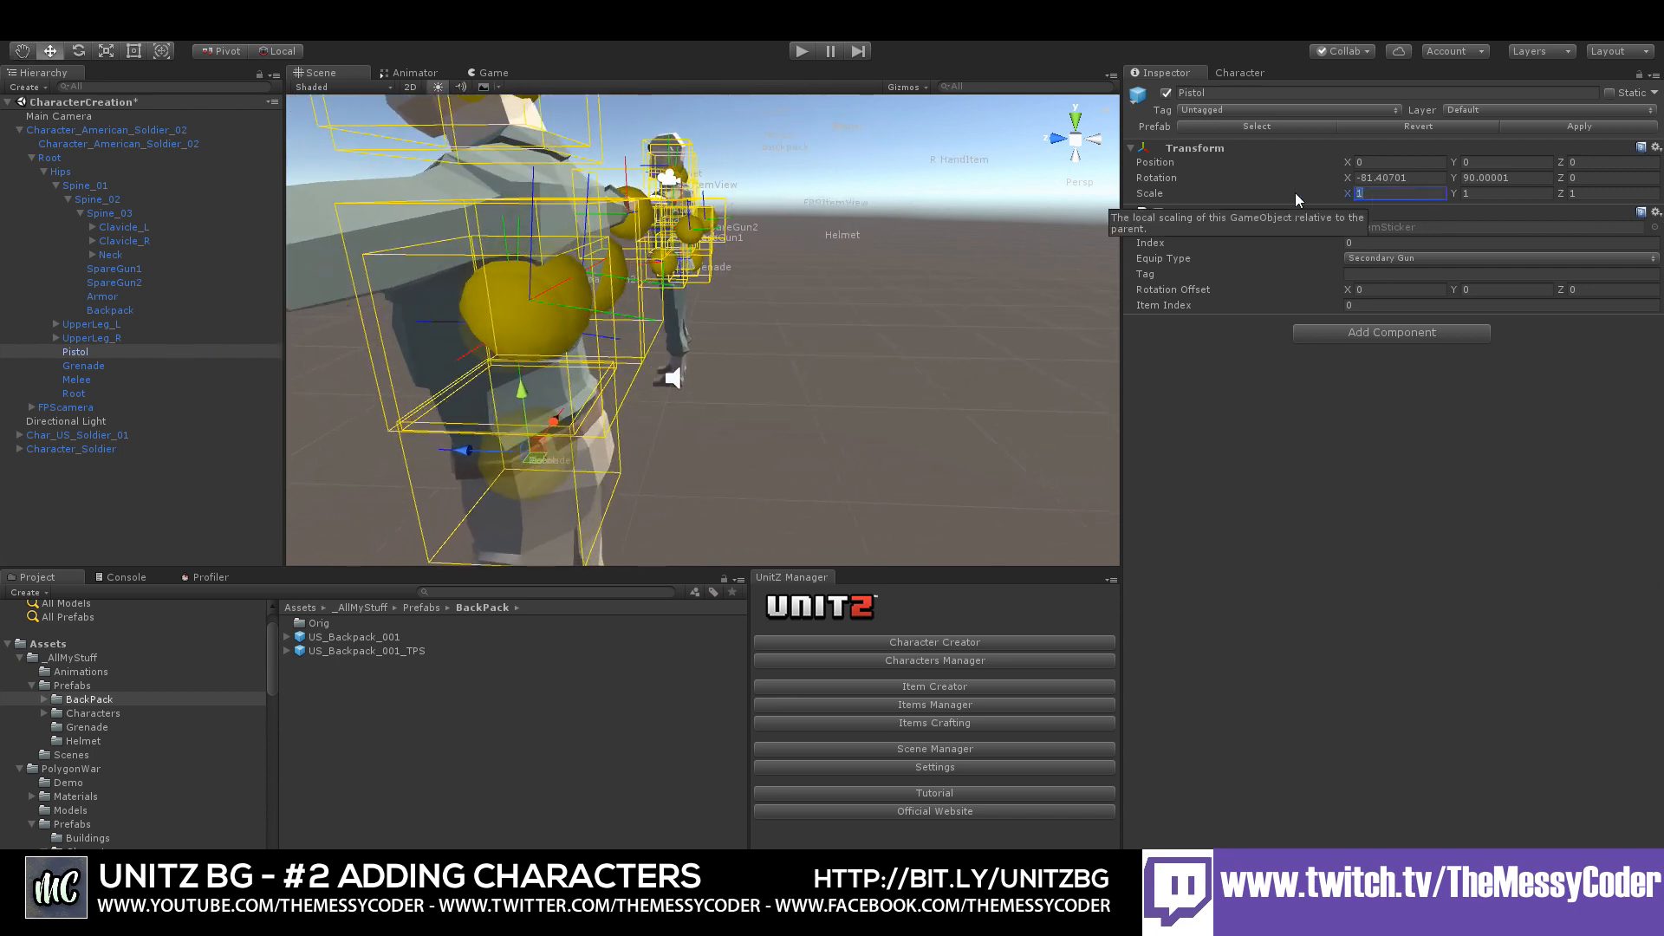
pyautogui.write('100')
pyautogui.press('Tab')
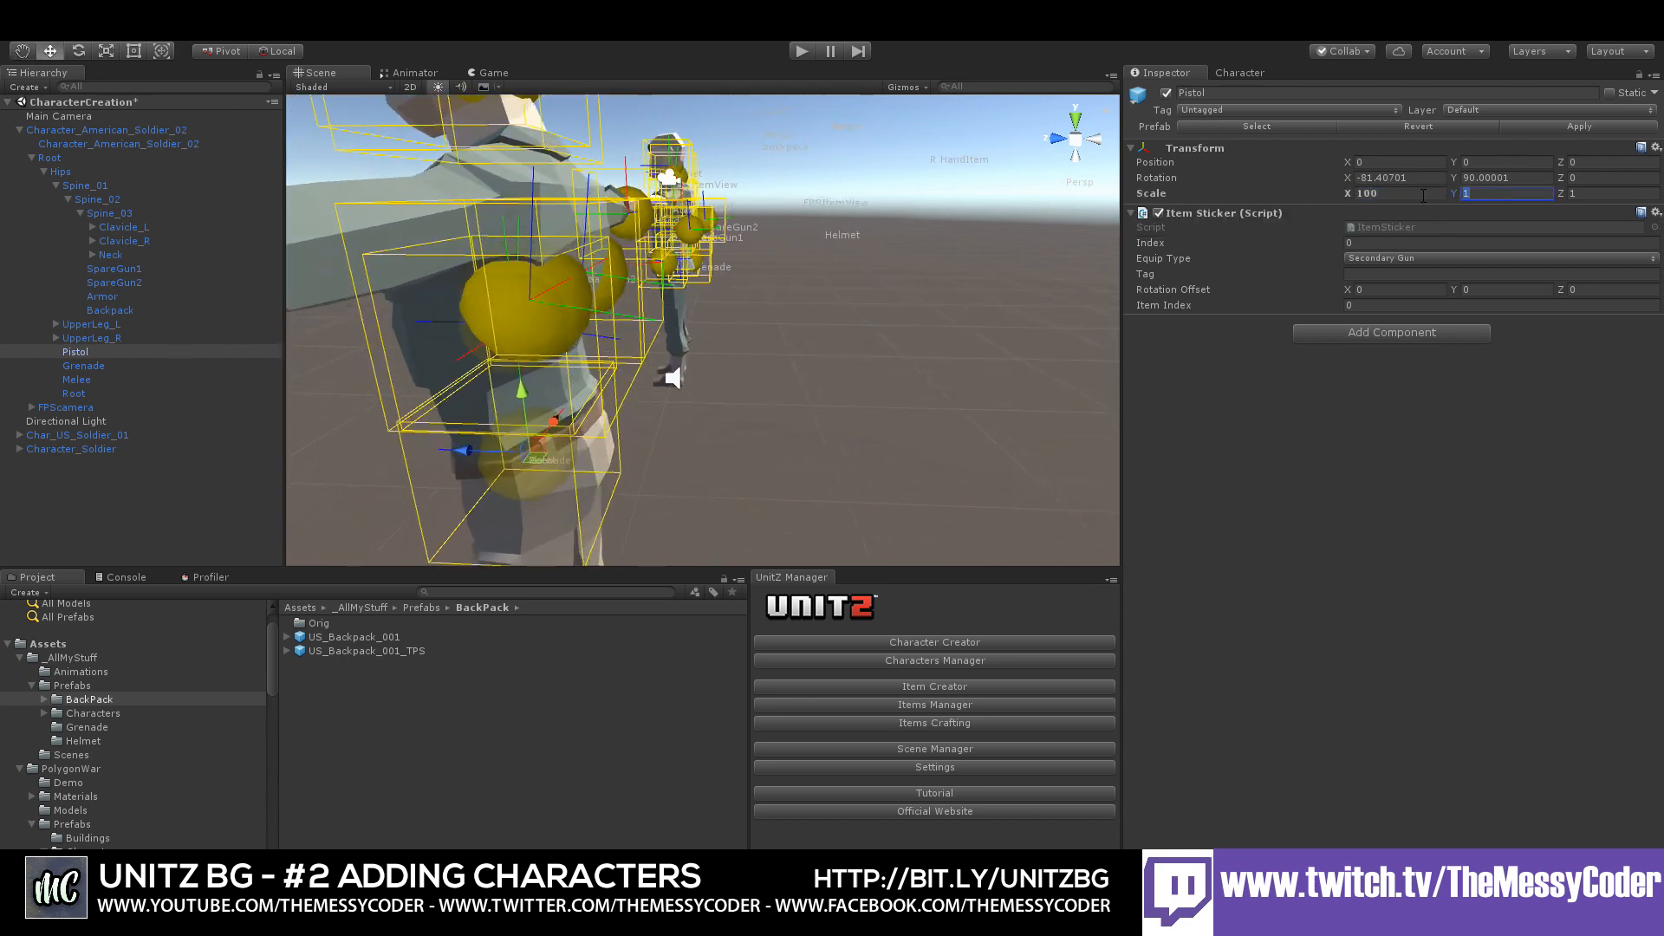
pyautogui.write('100')
pyautogui.press('Tab')
# - Copy the Pistol sticker's Transform component and paste its values onto the Grenade, Melee and Root stickers
pyautogui.click(1655, 149)
pyautogui.click(1598, 248)
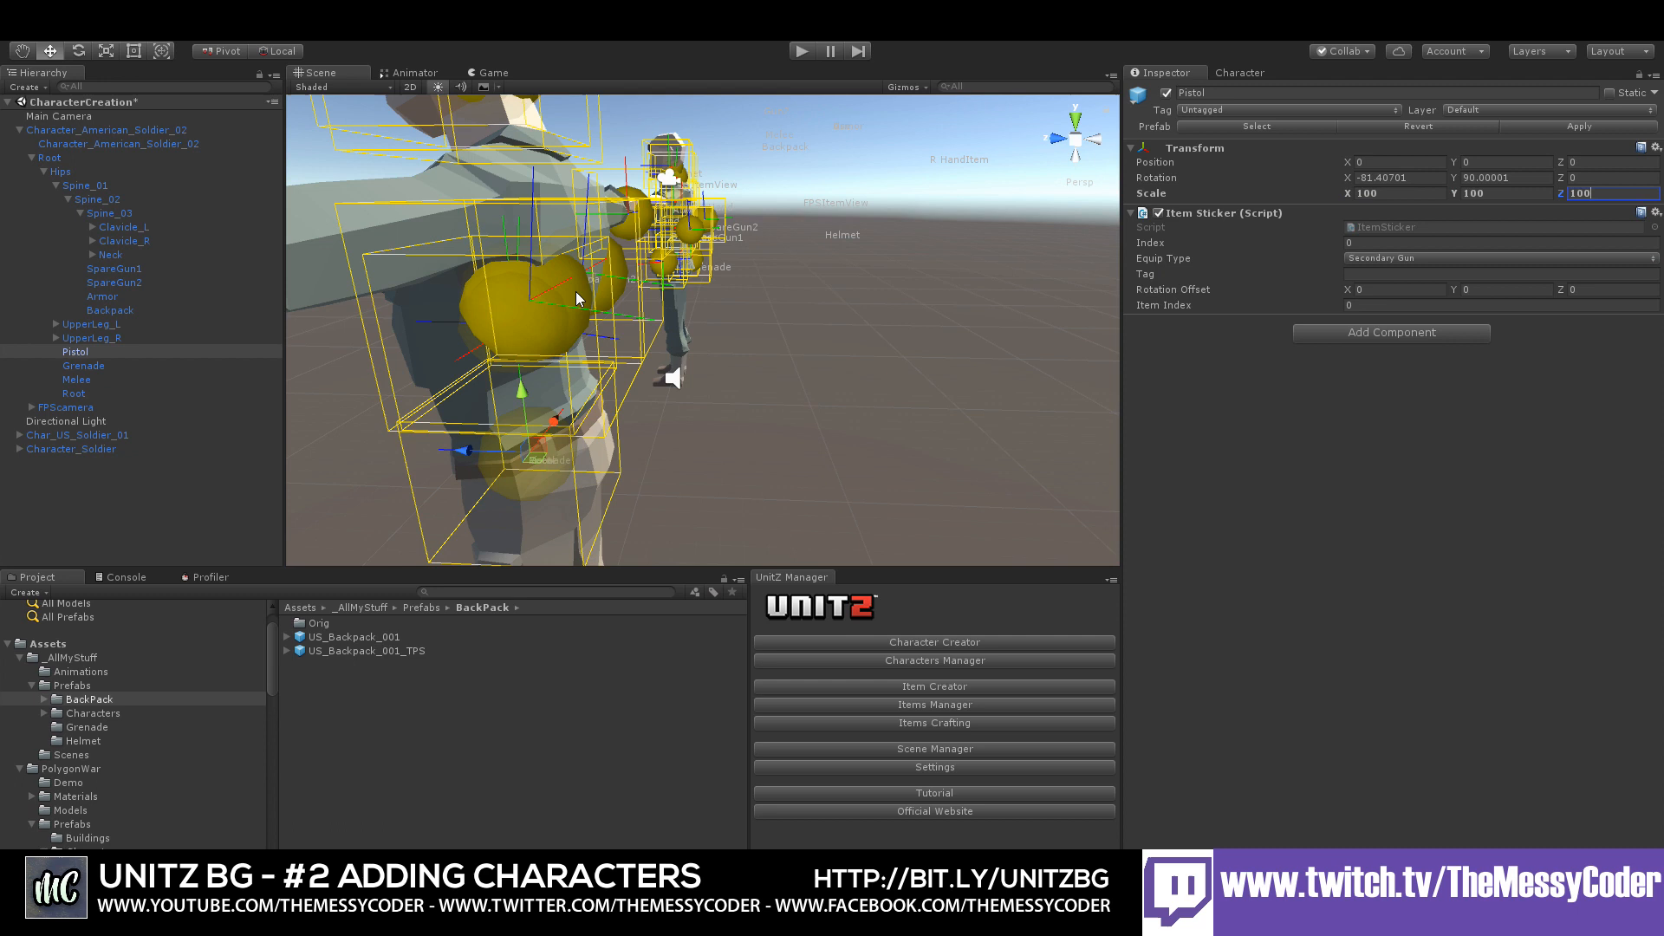
pyautogui.click(133, 368)
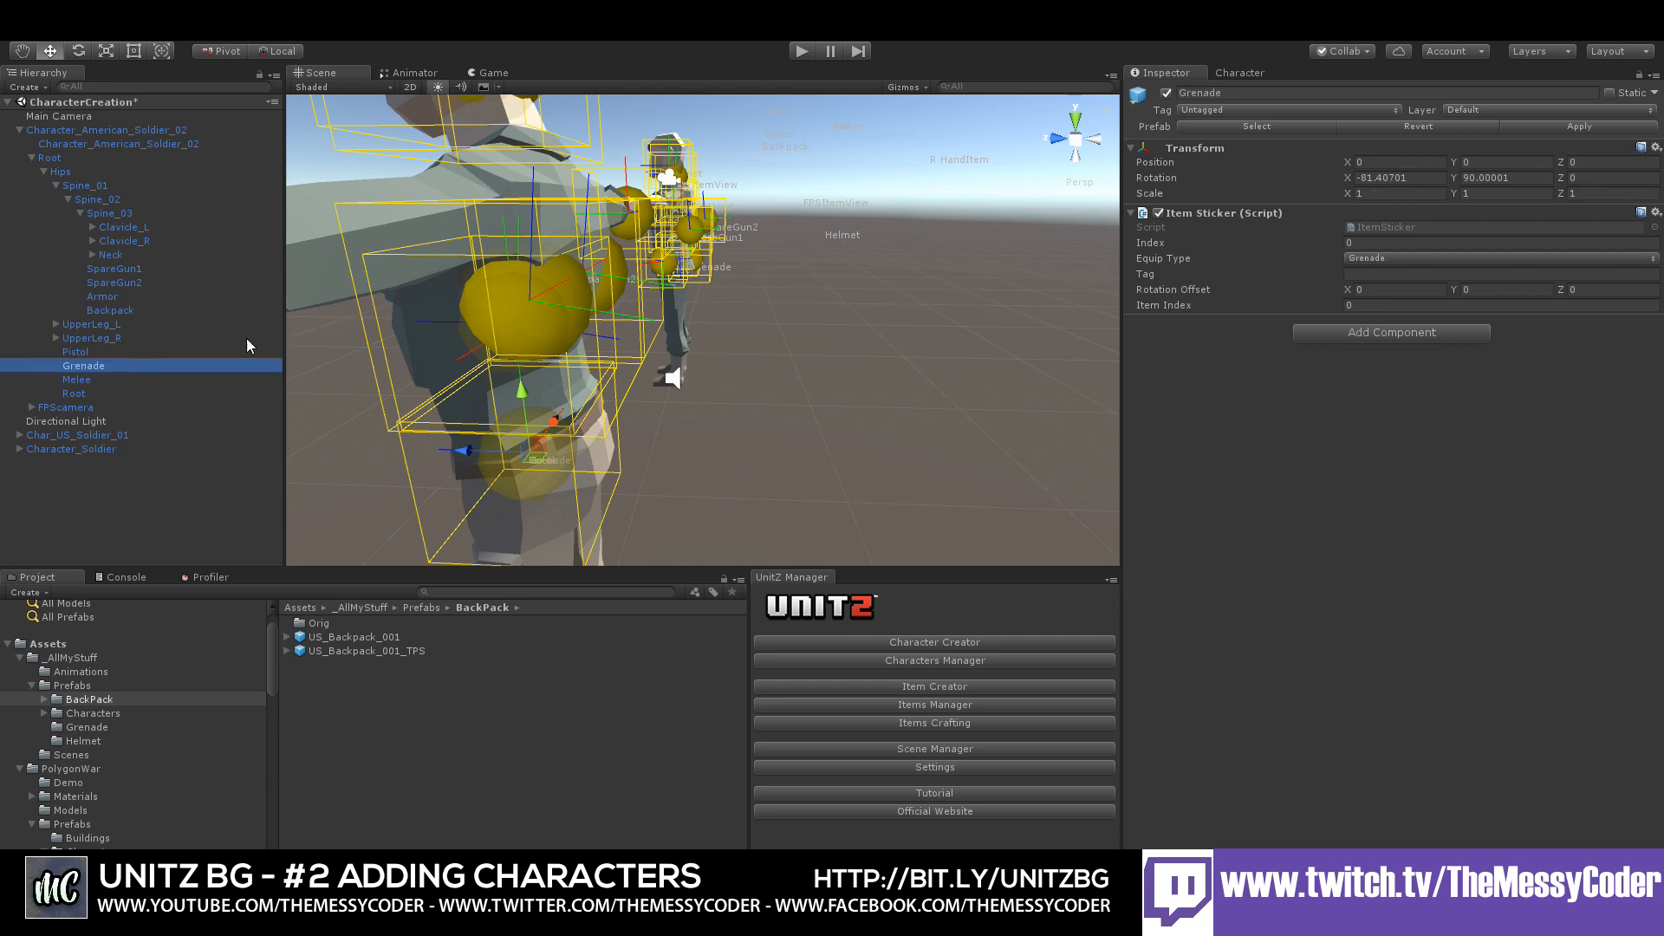
pyautogui.click(1655, 149)
pyautogui.click(1597, 278)
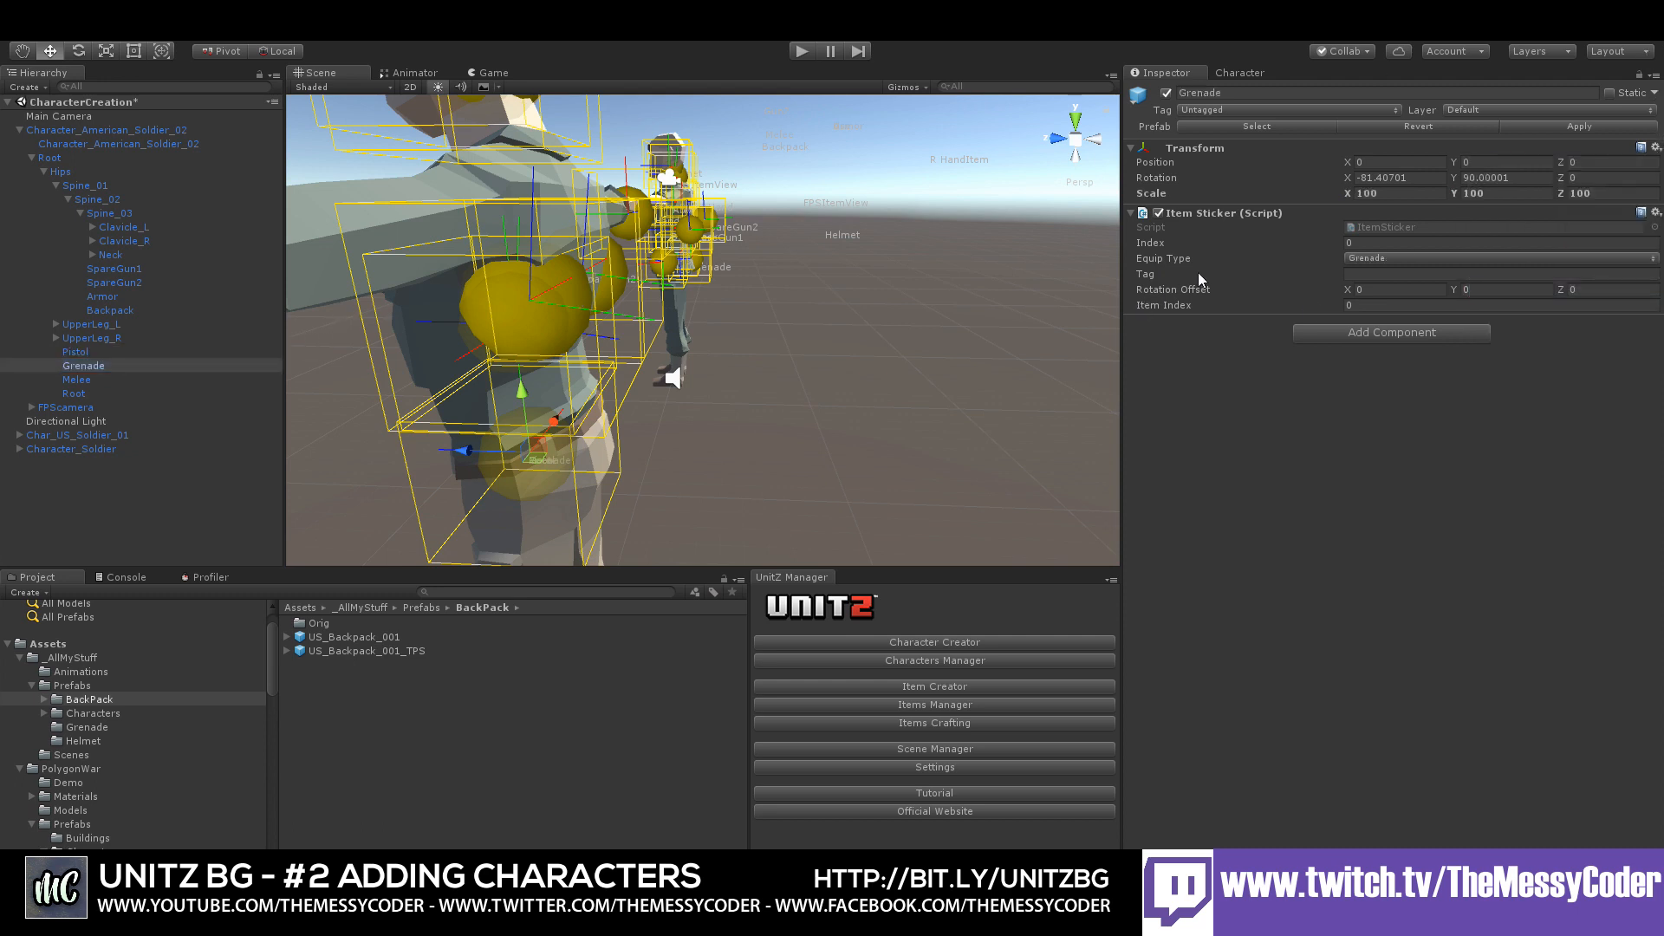
pyautogui.click(116, 381)
pyautogui.click(1655, 149)
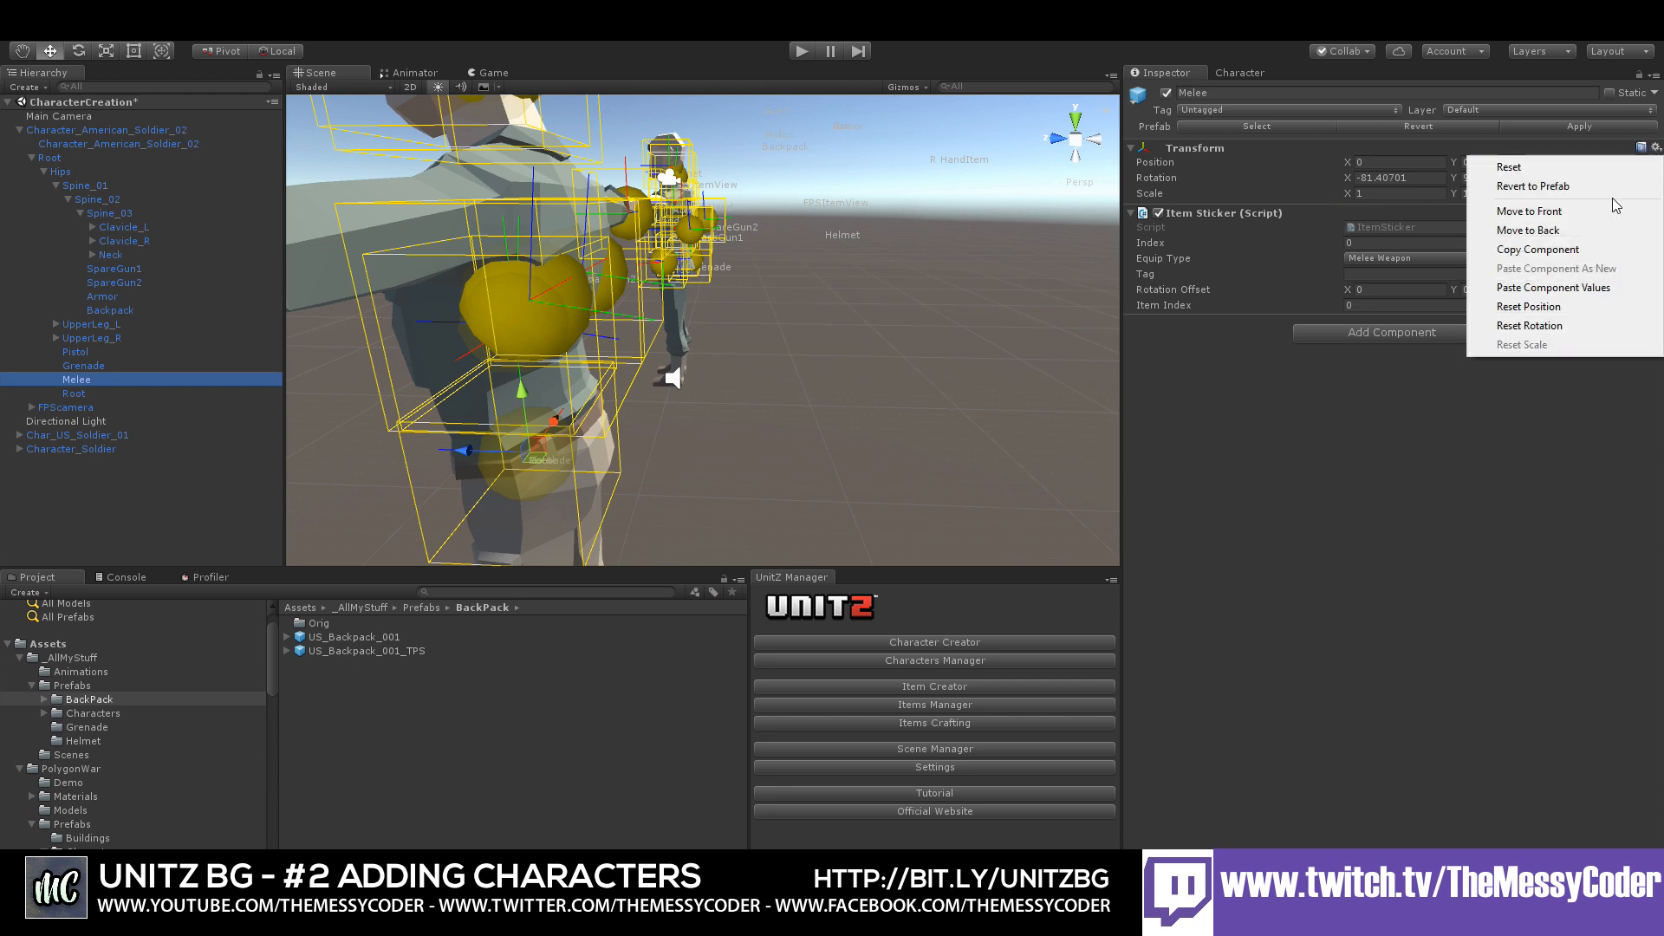
pyautogui.click(1597, 275)
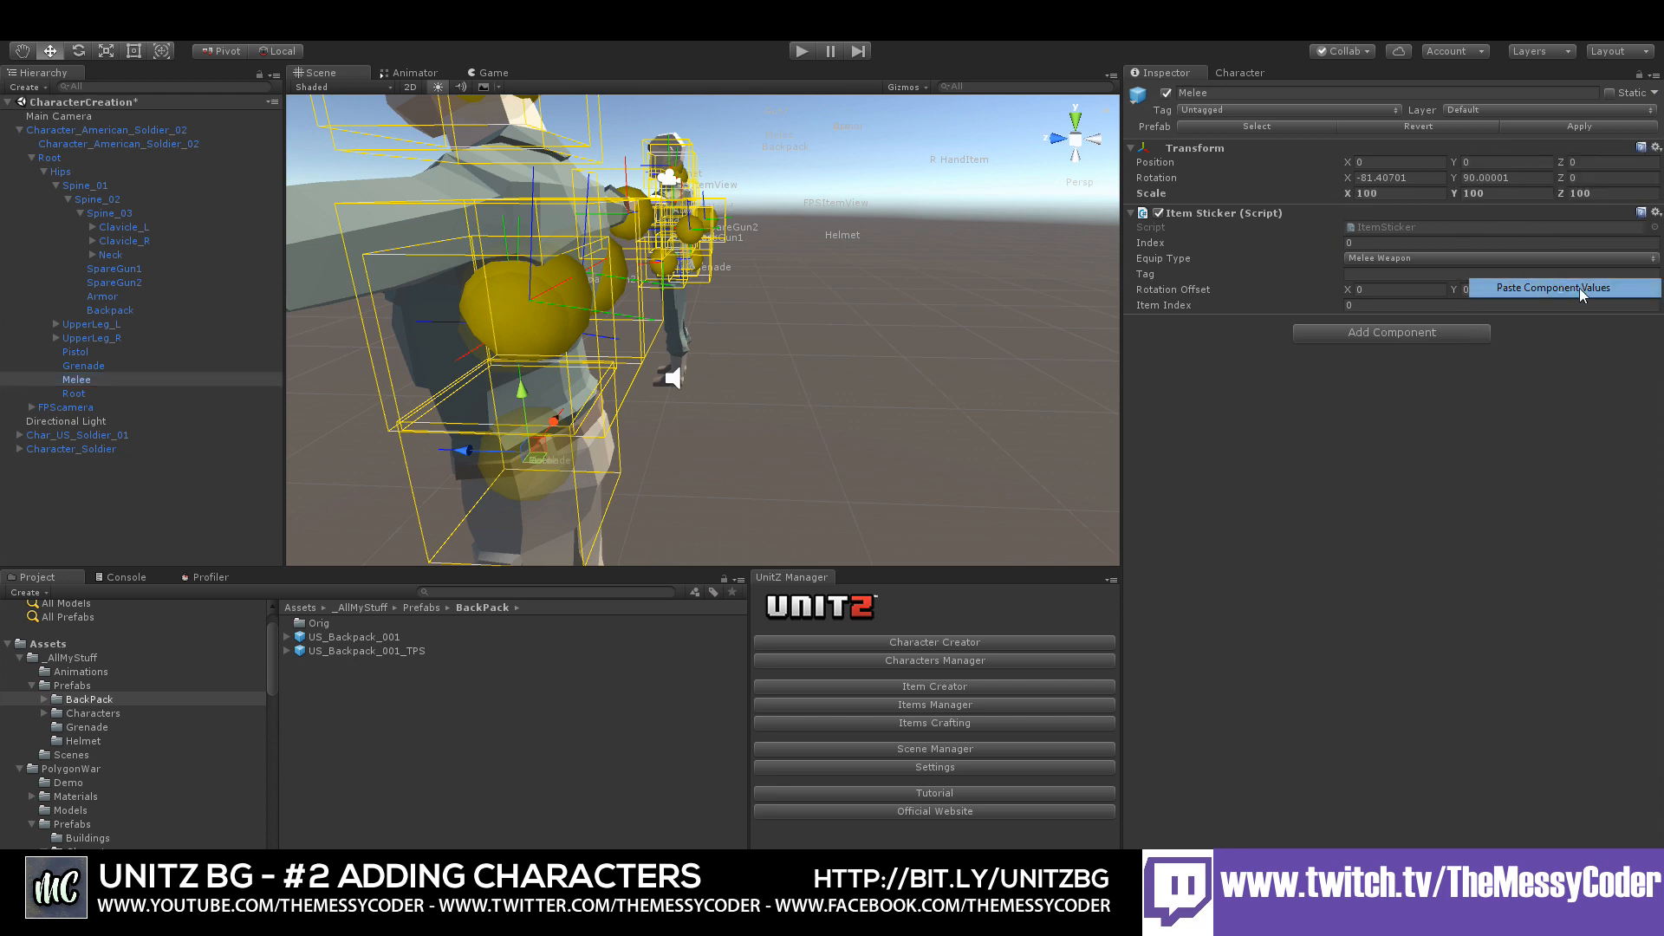
pyautogui.click(129, 394)
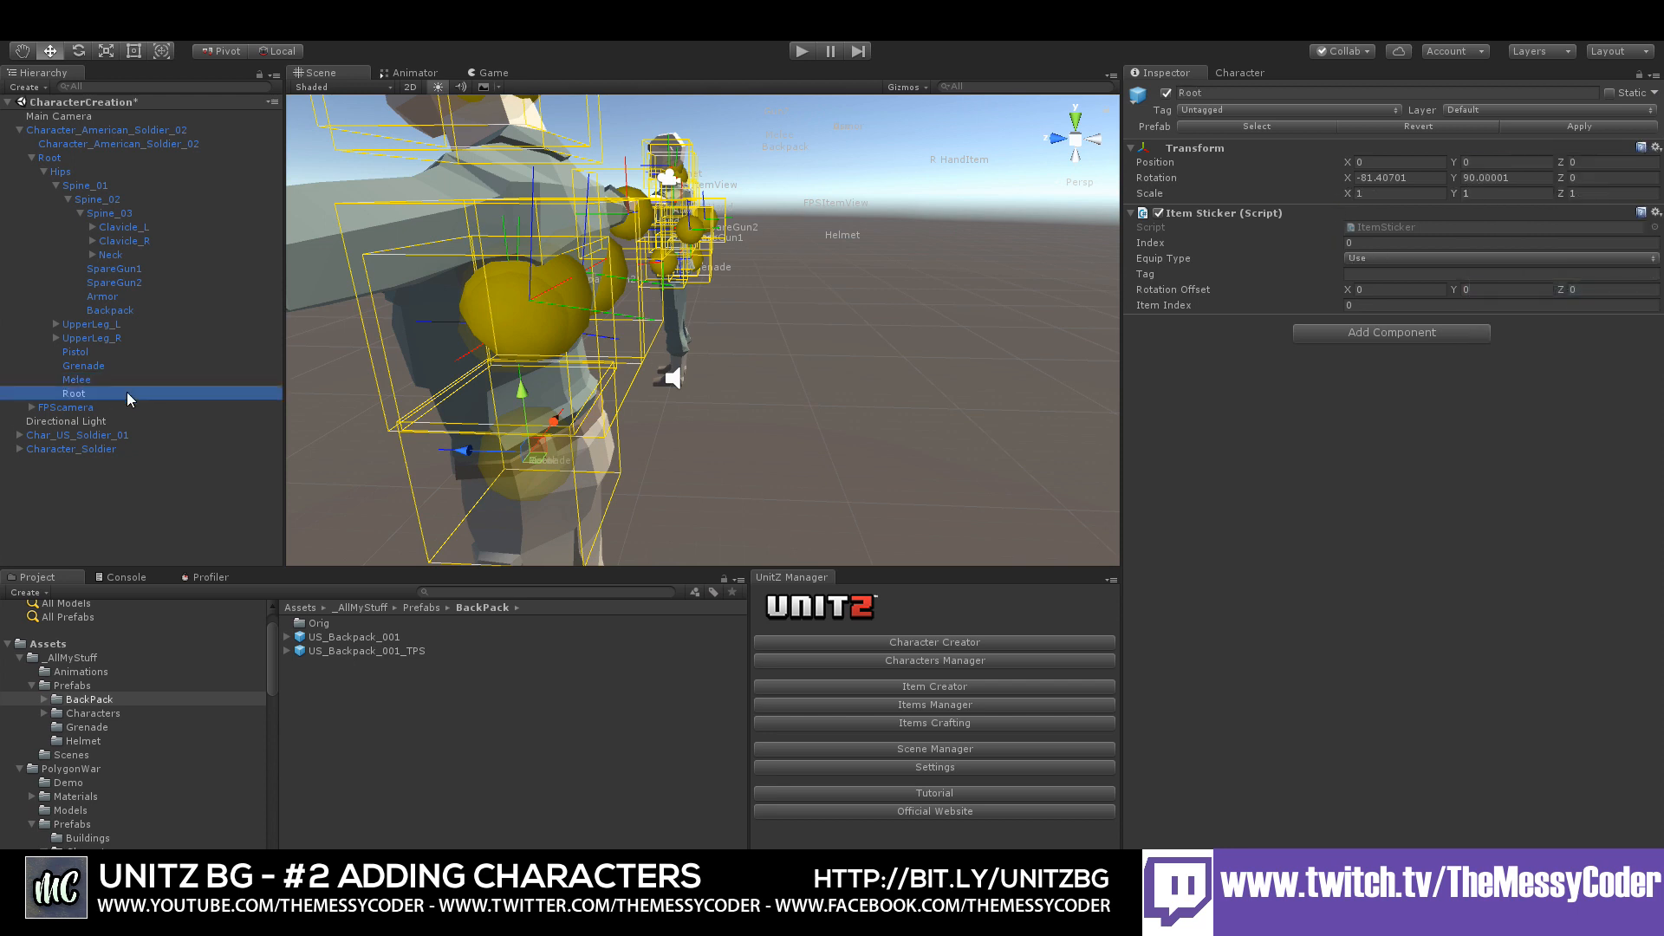
pyautogui.click(1655, 149)
pyautogui.click(1597, 277)
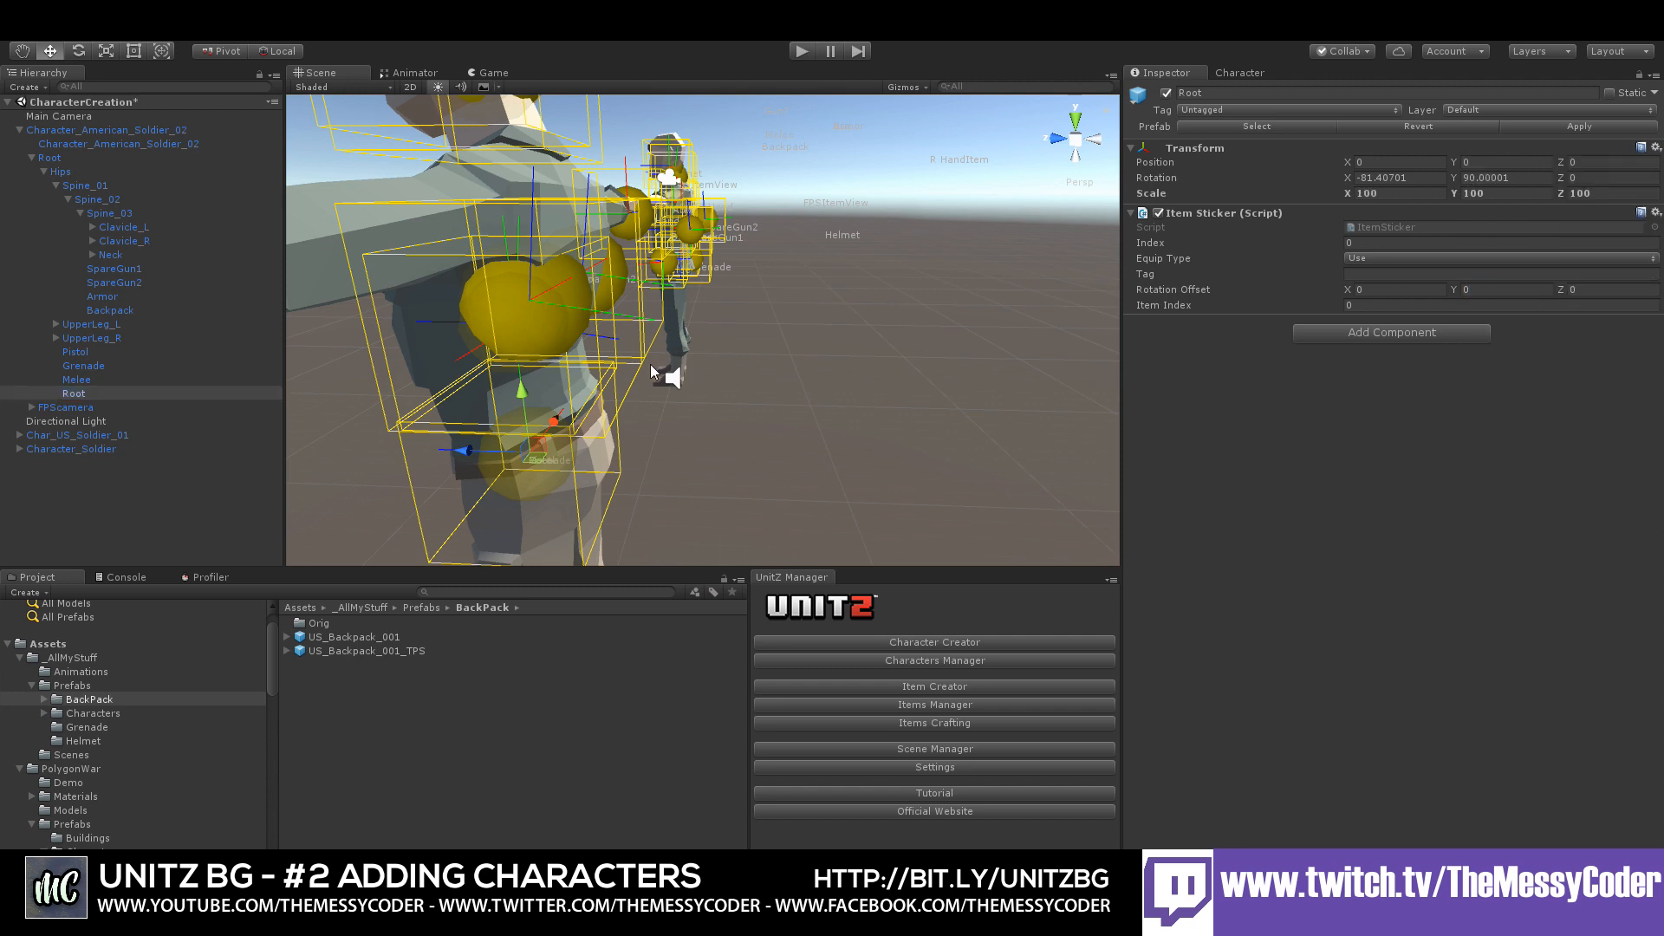
# - Move the Melee sticker out of the hips to about X -4.5, Y -30, Z -13.3 beside the character
pyautogui.click(69, 381)
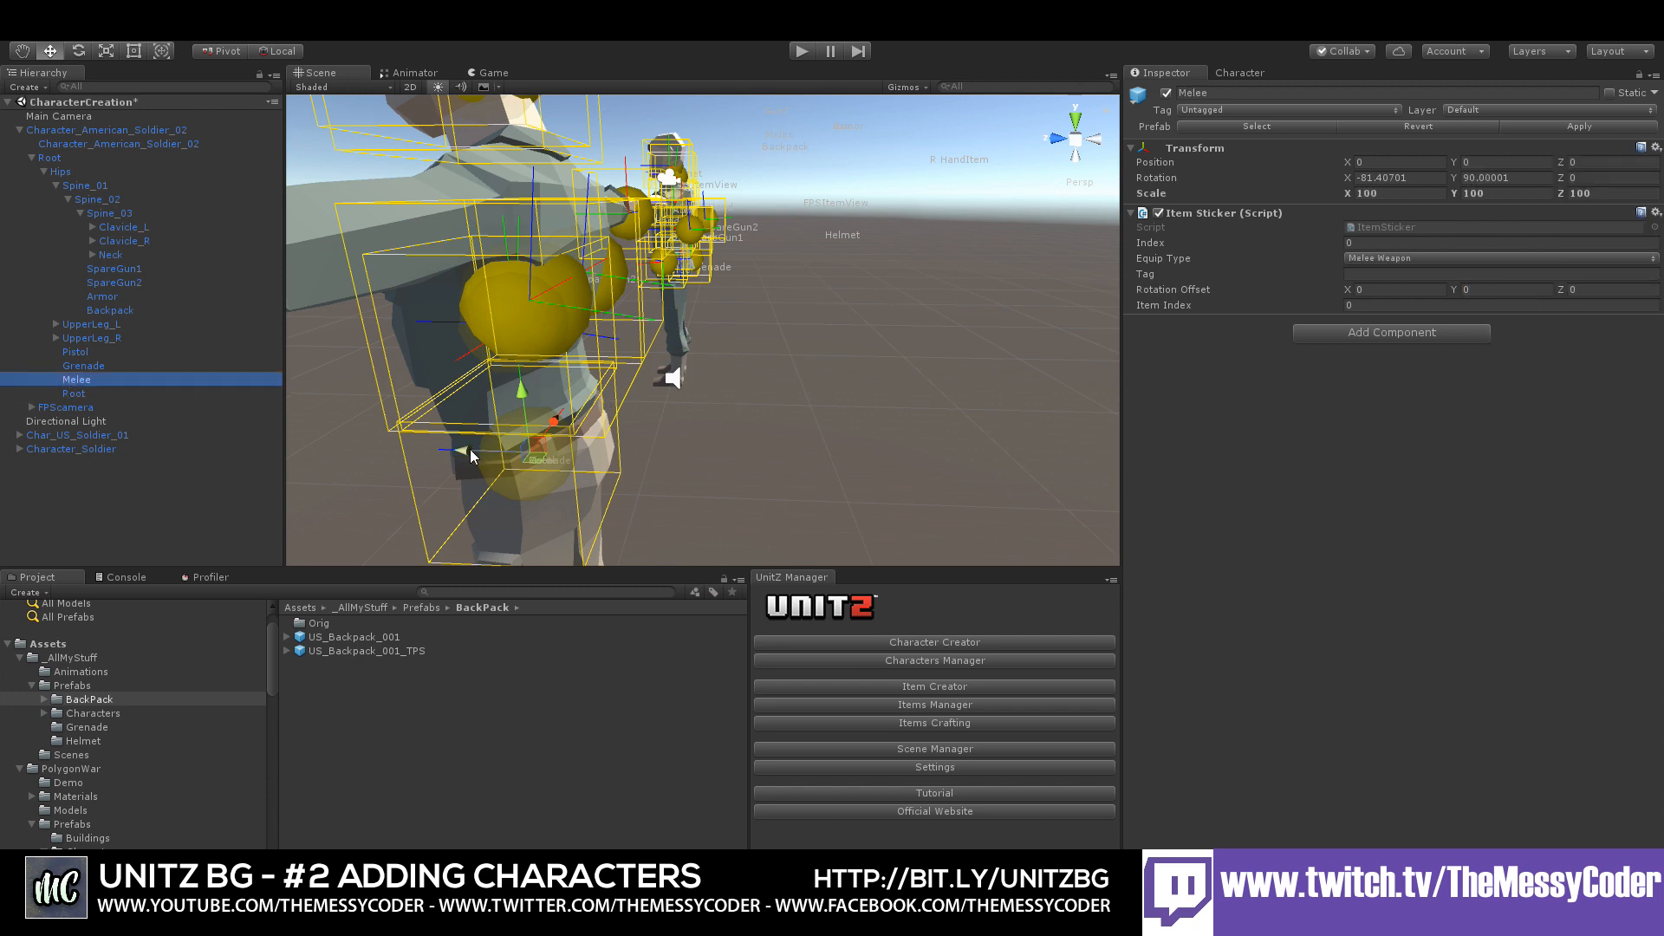
pyautogui.moveTo(470, 450); pyautogui.dragTo(370, 450)
pyautogui.keyDown('alt'); pyautogui.moveTo(390, 446); pyautogui.dragTo(866, 388); pyautogui.keyUp('alt')
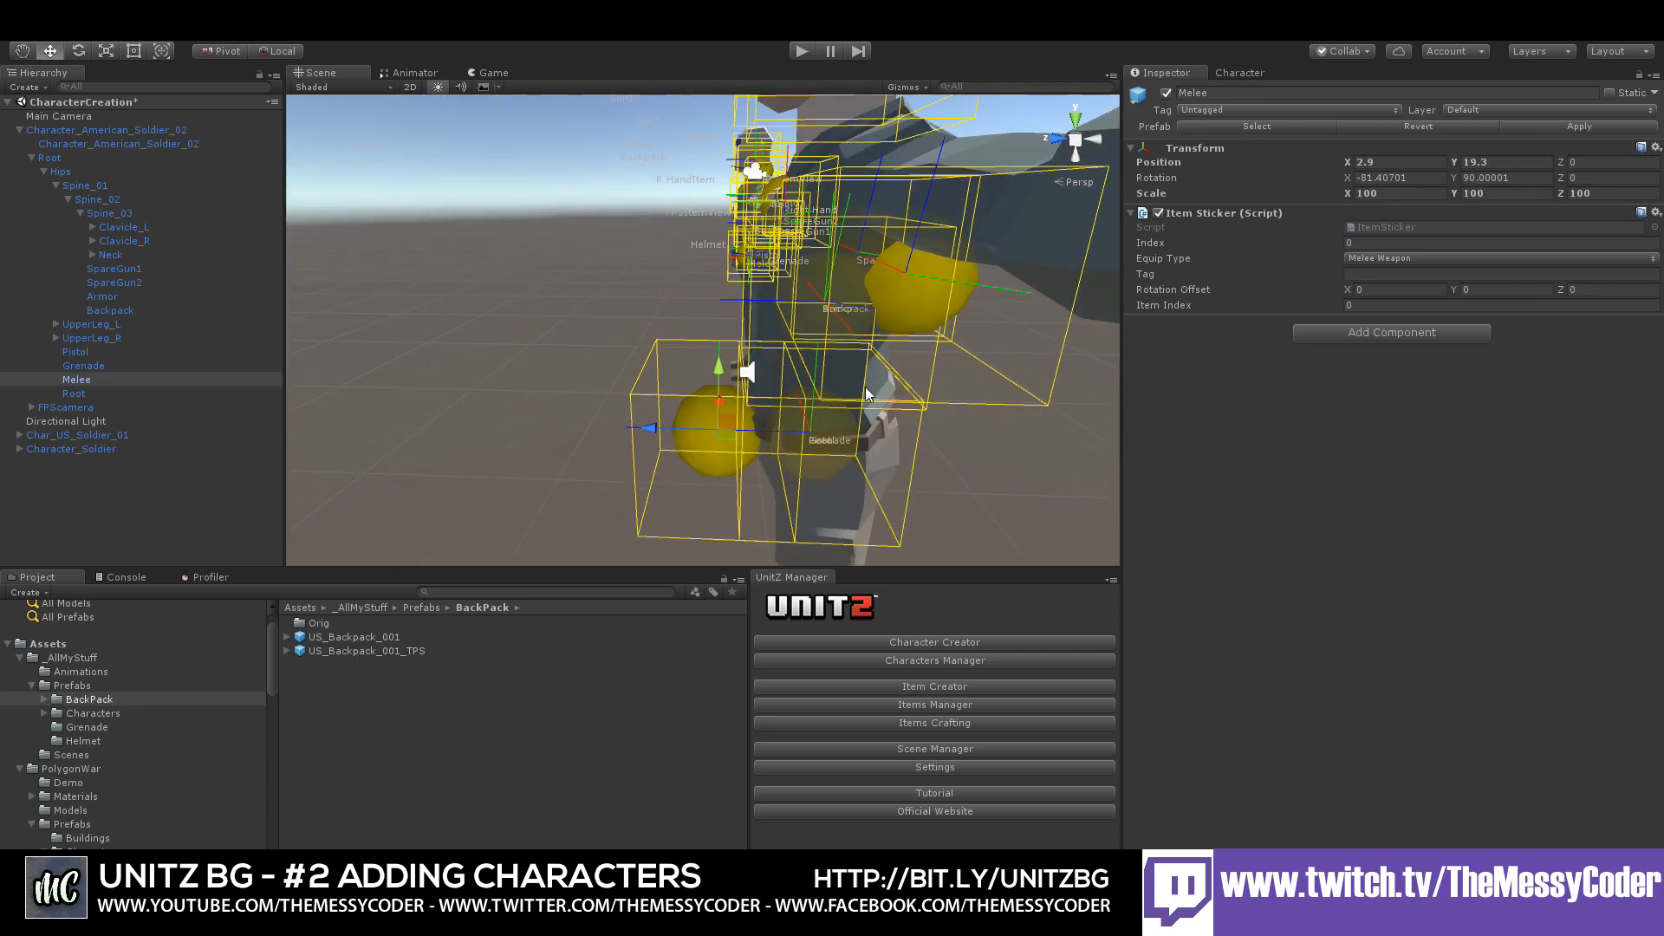
pyautogui.press('a')
pyautogui.moveTo(866, 388); pyautogui.dragTo(763, 381, button='right')
pyautogui.press('w')
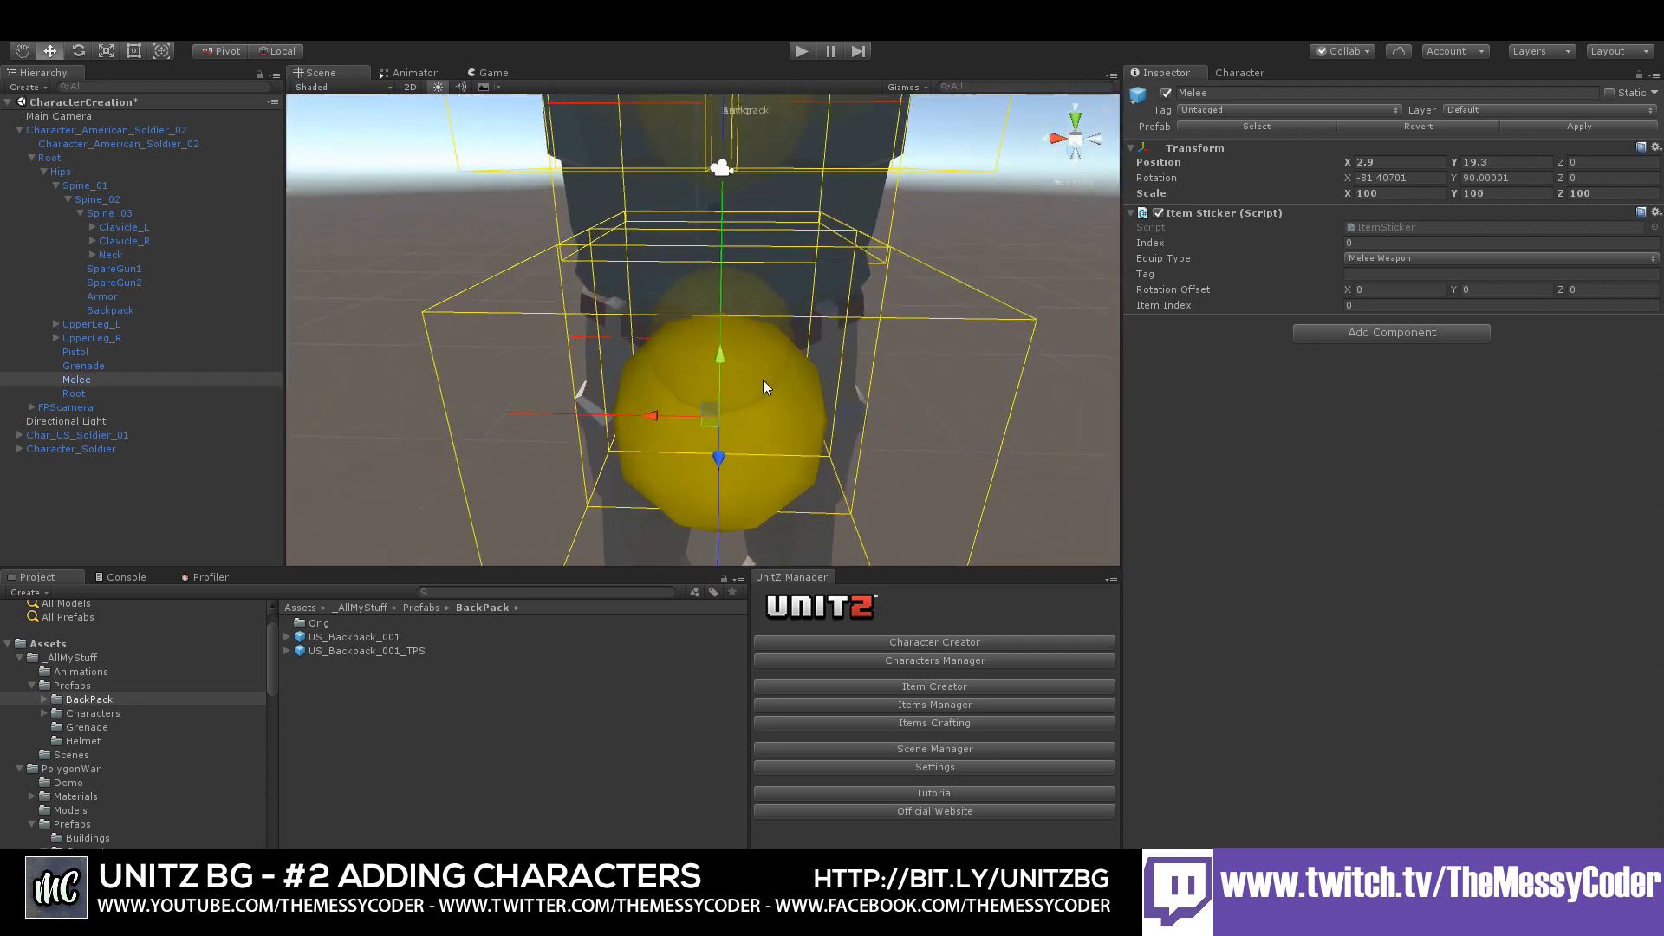
pyautogui.moveTo(620, 378); pyautogui.dragTo(691, 357, button='middle')
pyautogui.moveTo(841, 444); pyautogui.dragTo(686, 331)
pyautogui.moveTo(649, 328); pyautogui.dragTo(986, 392, button='middle')
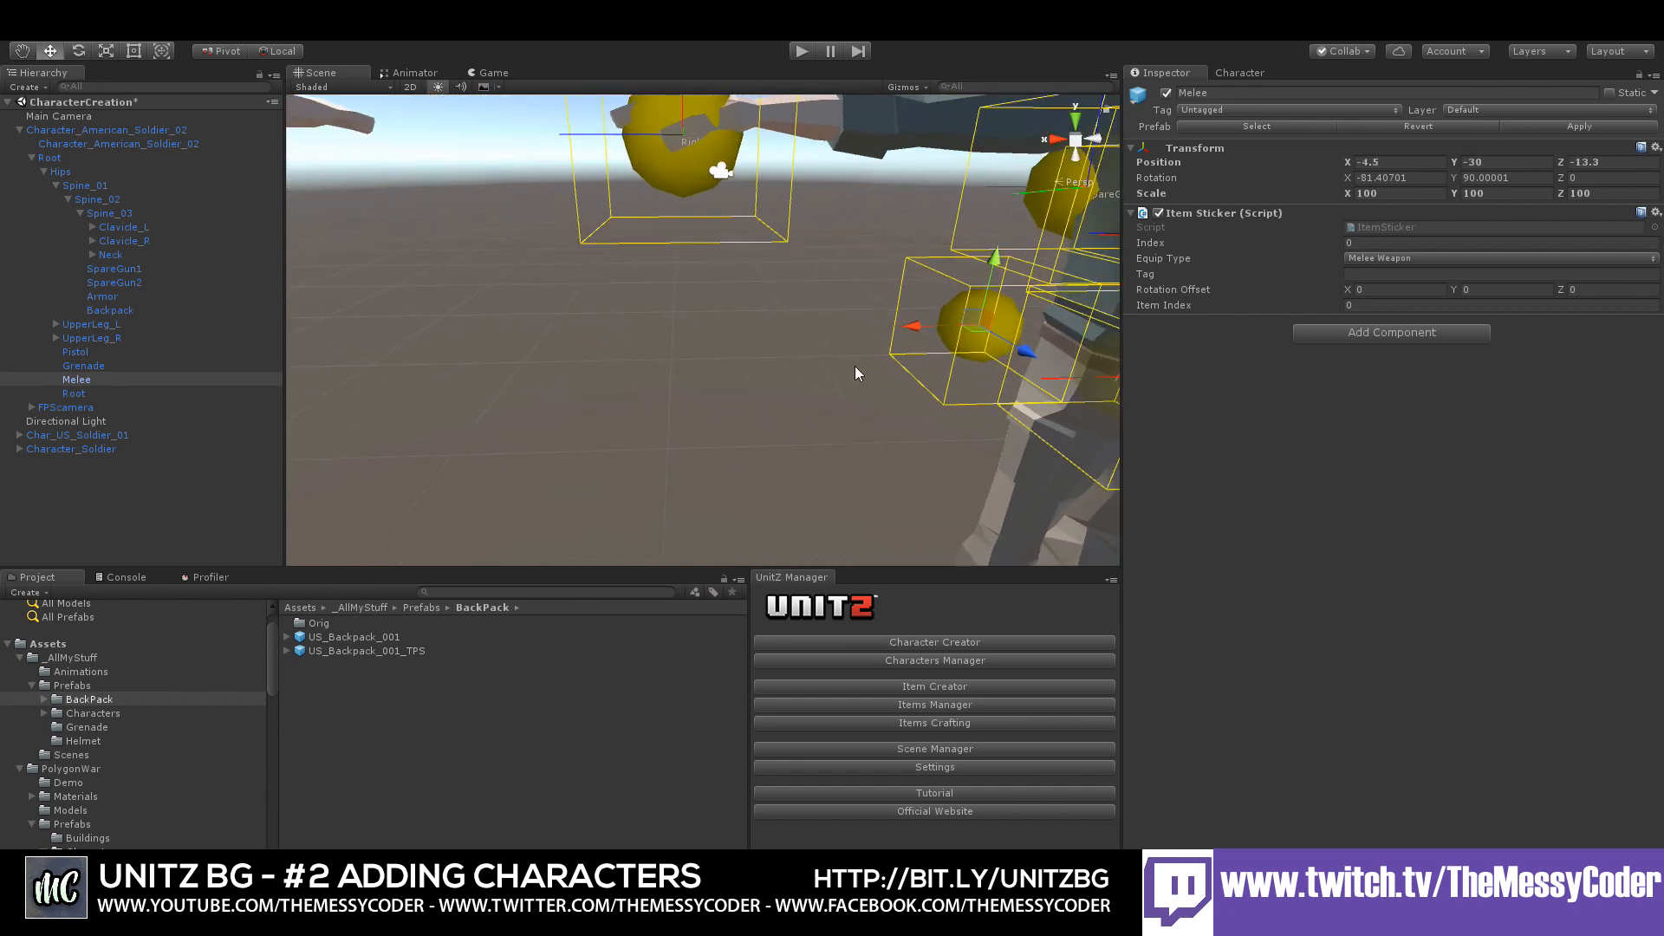
# - Reposition the Melee sticker against the character's hip at about X -9.6, Y -13.5, Z 1.6
pyautogui.scroll(3, 855, 366)
pyautogui.keyDown('alt'); pyautogui.moveTo(544, 317); pyautogui.dragTo(1047, 348); pyautogui.keyUp('alt')
pyautogui.scroll(6, 855, 326)
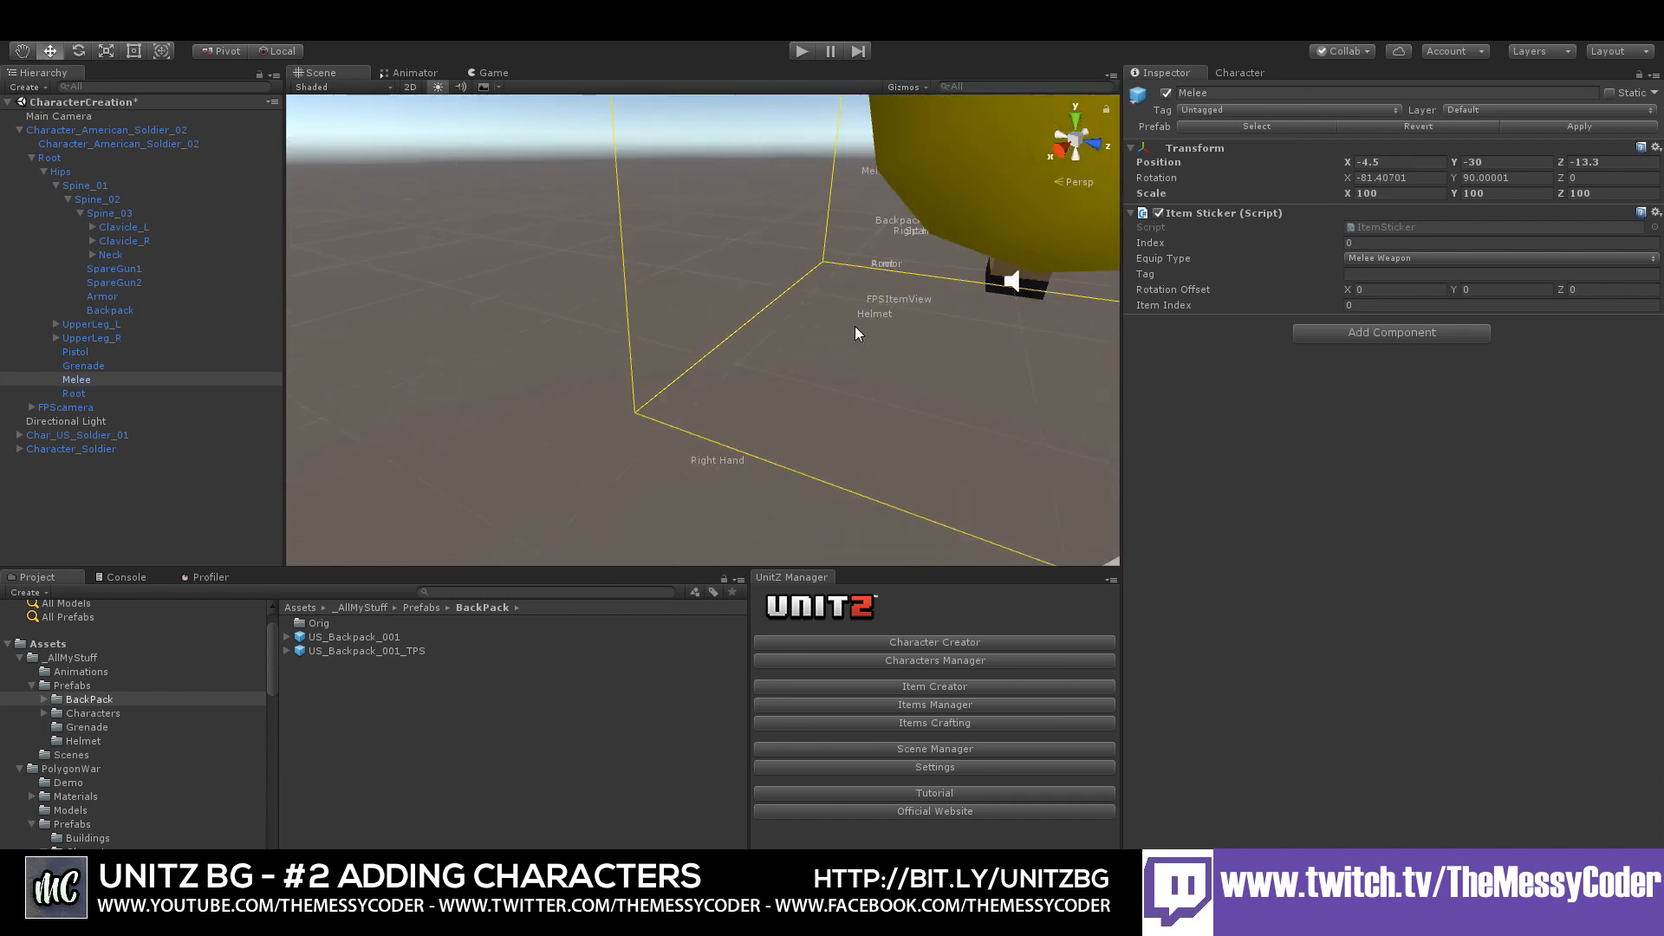
pyautogui.scroll(-5, 844, 327)
pyautogui.moveTo(778, 291); pyautogui.dragTo(782, 266)
pyautogui.keyDown('alt'); pyautogui.moveTo(554, 343); pyautogui.dragTo(765, 355); pyautogui.keyUp('alt')
pyautogui.moveTo(1070, 364); pyautogui.dragTo(791, 312, button='middle')
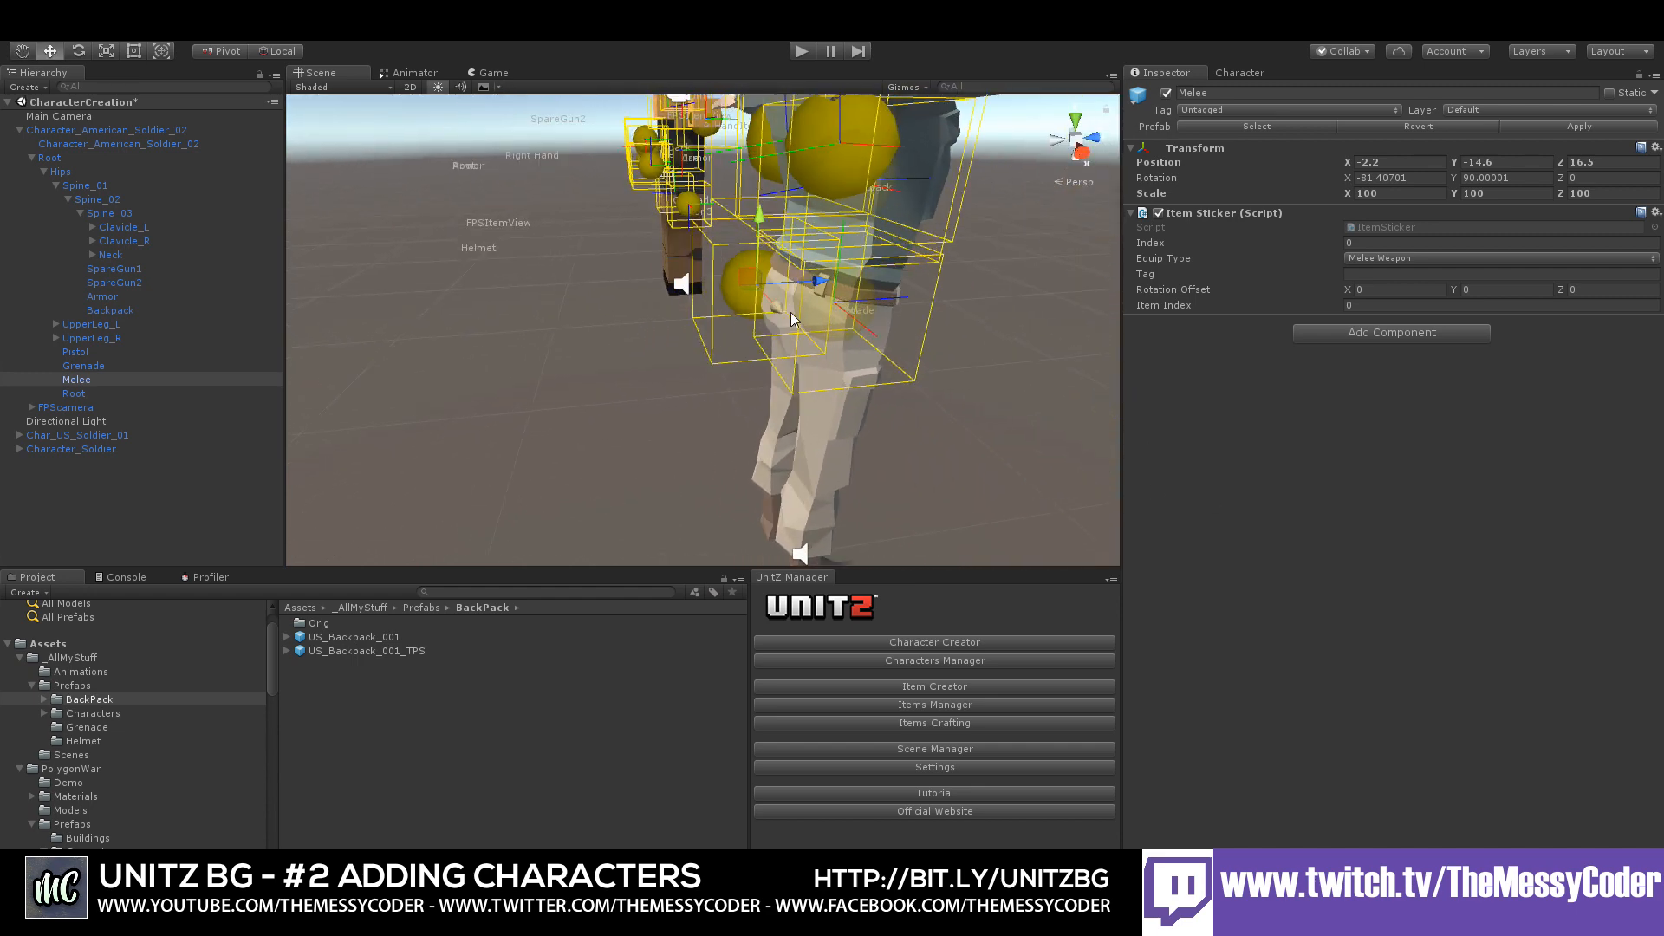
pyautogui.moveTo(790, 312); pyautogui.dragTo(792, 315)
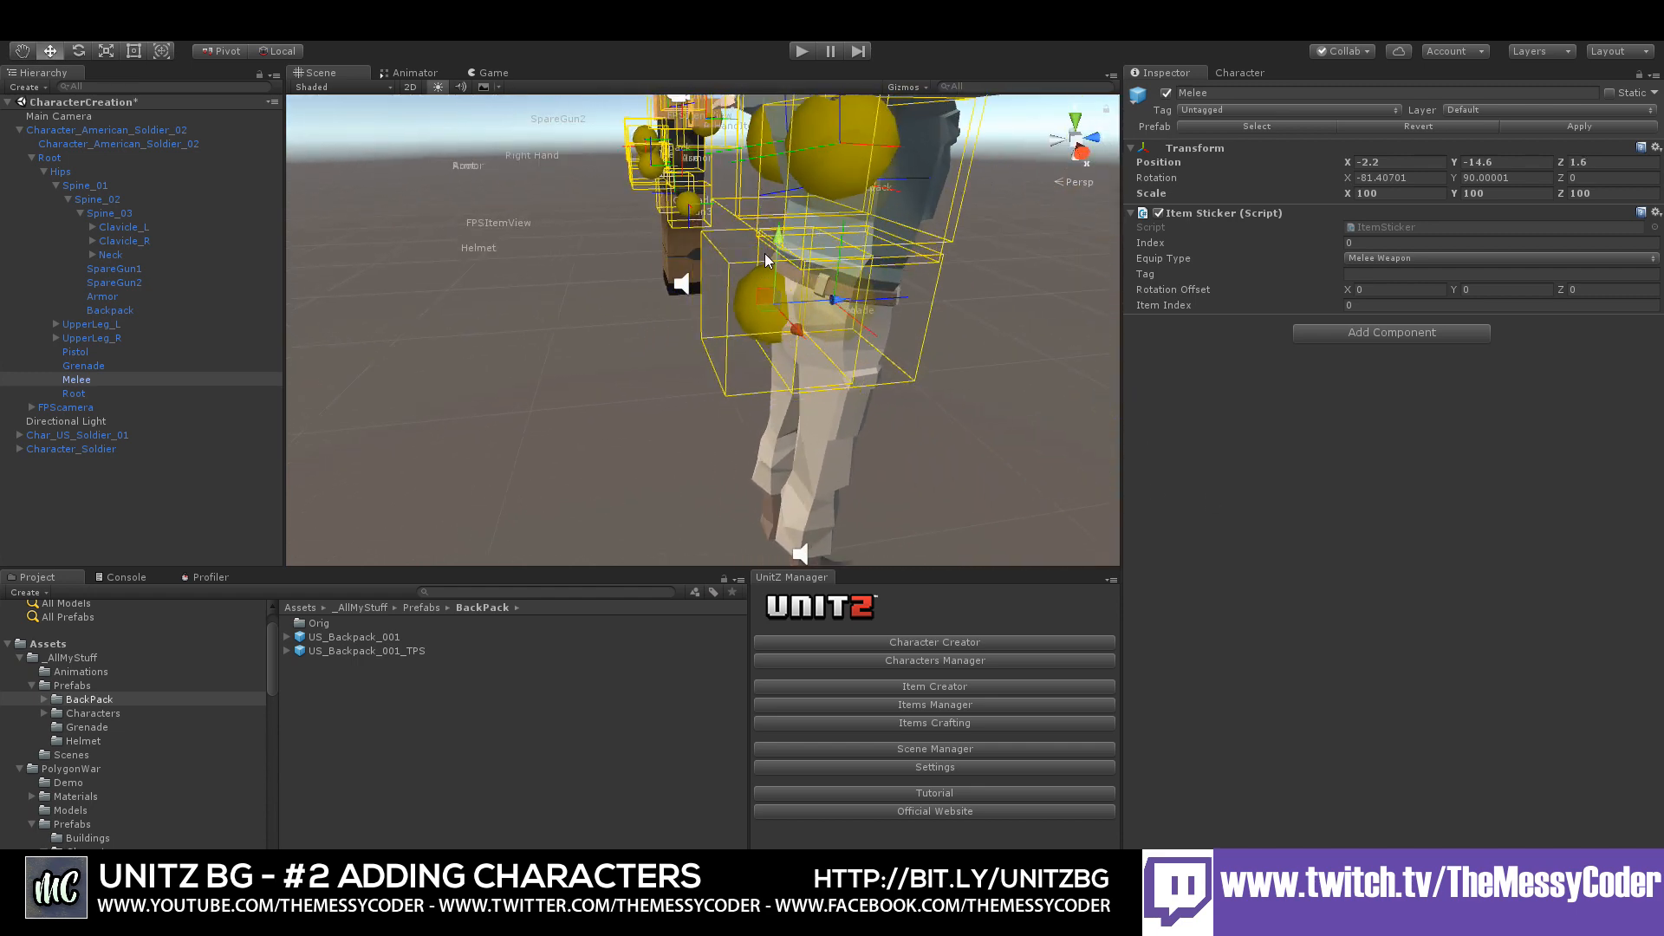
pyautogui.moveTo(766, 258)
pyautogui.mouseDown()
pyautogui.moveTo(775, 229)
pyautogui.moveTo(761, 238)
pyautogui.mouseUp()
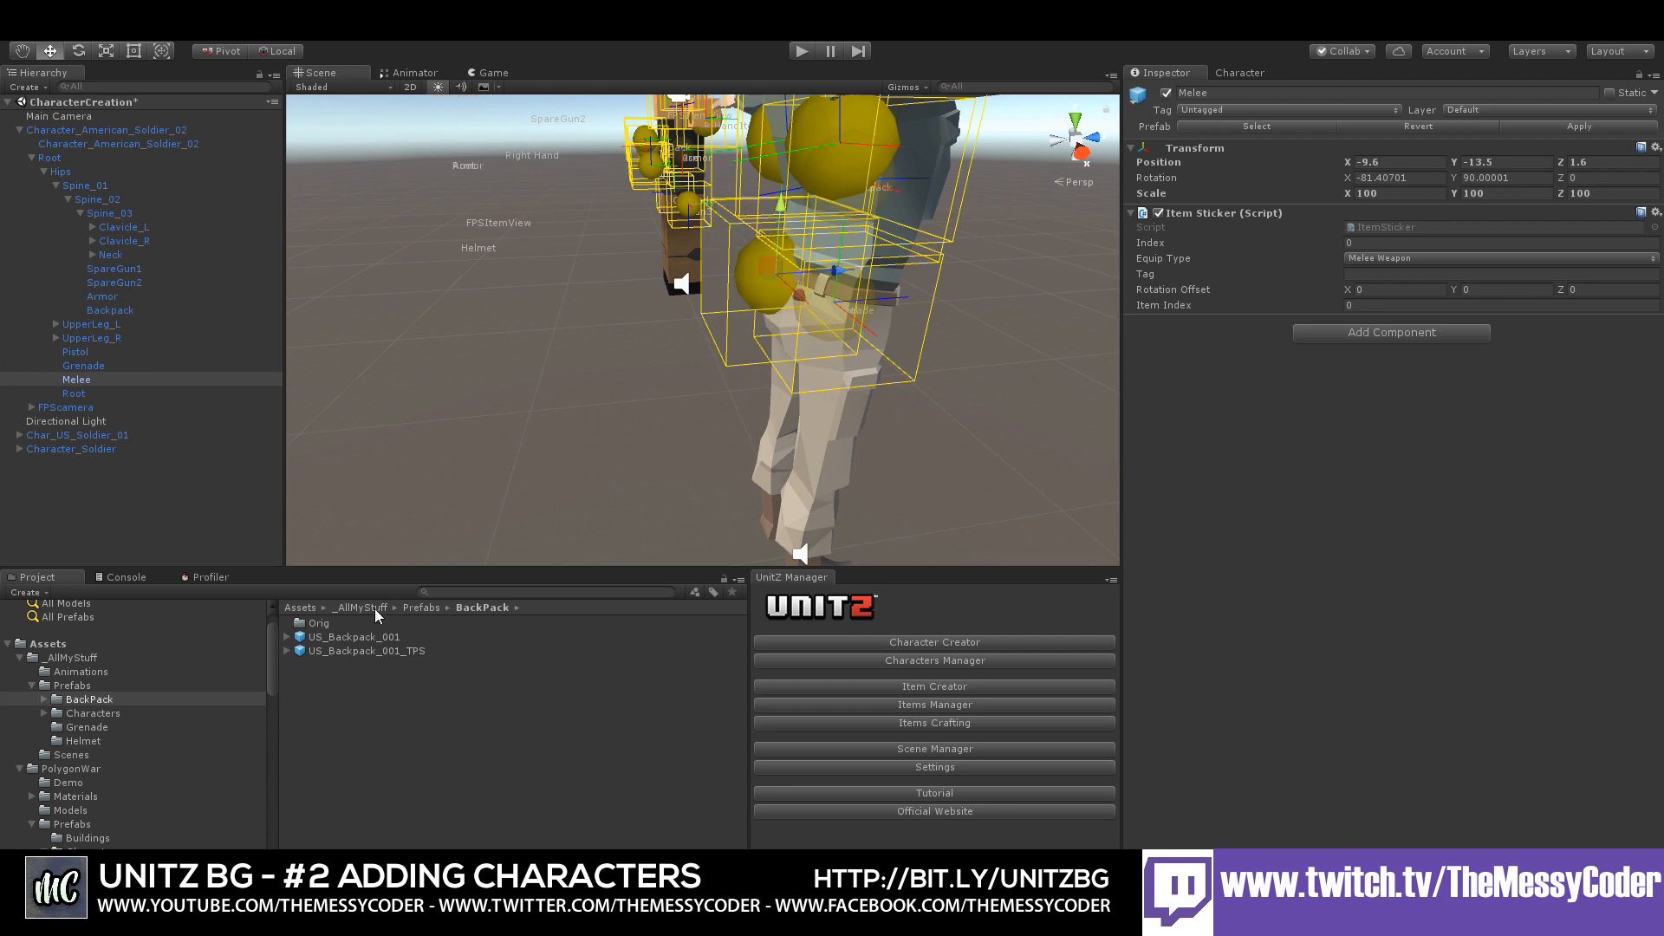
# - Place Wep_US_Grenade_01 from the Grenade folder under the Melee sticker as a test item and shift the sticker to about X -9.9, Y -15.5
pyautogui.click(97, 731)
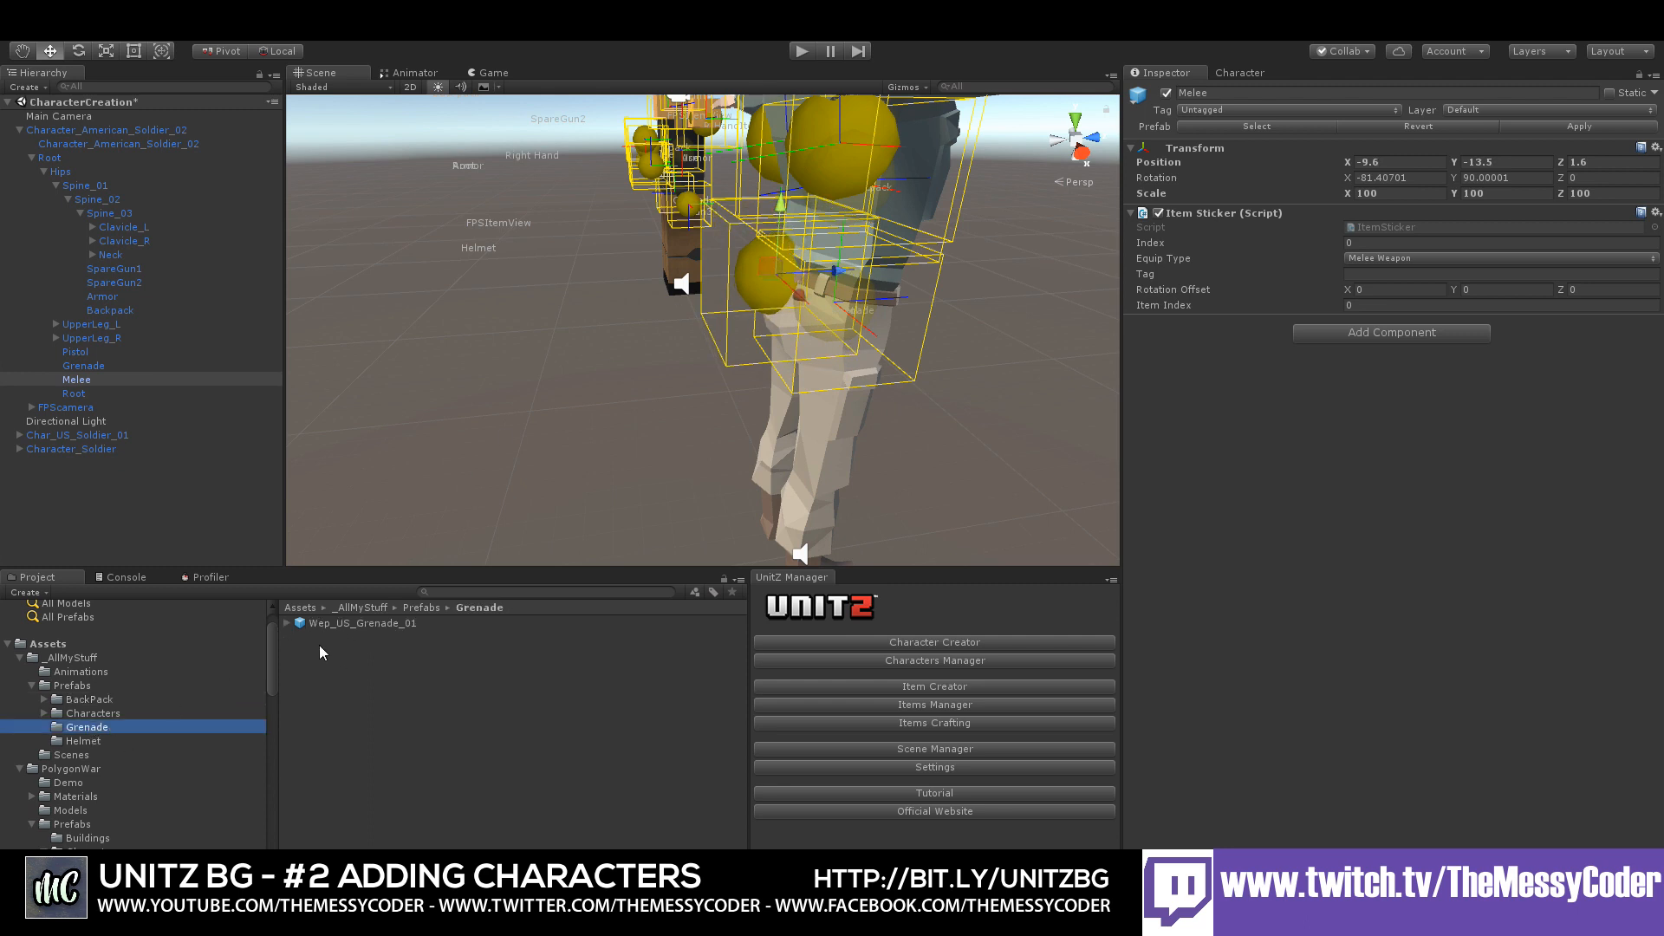
pyautogui.moveTo(346, 626); pyautogui.dragTo(98, 382)
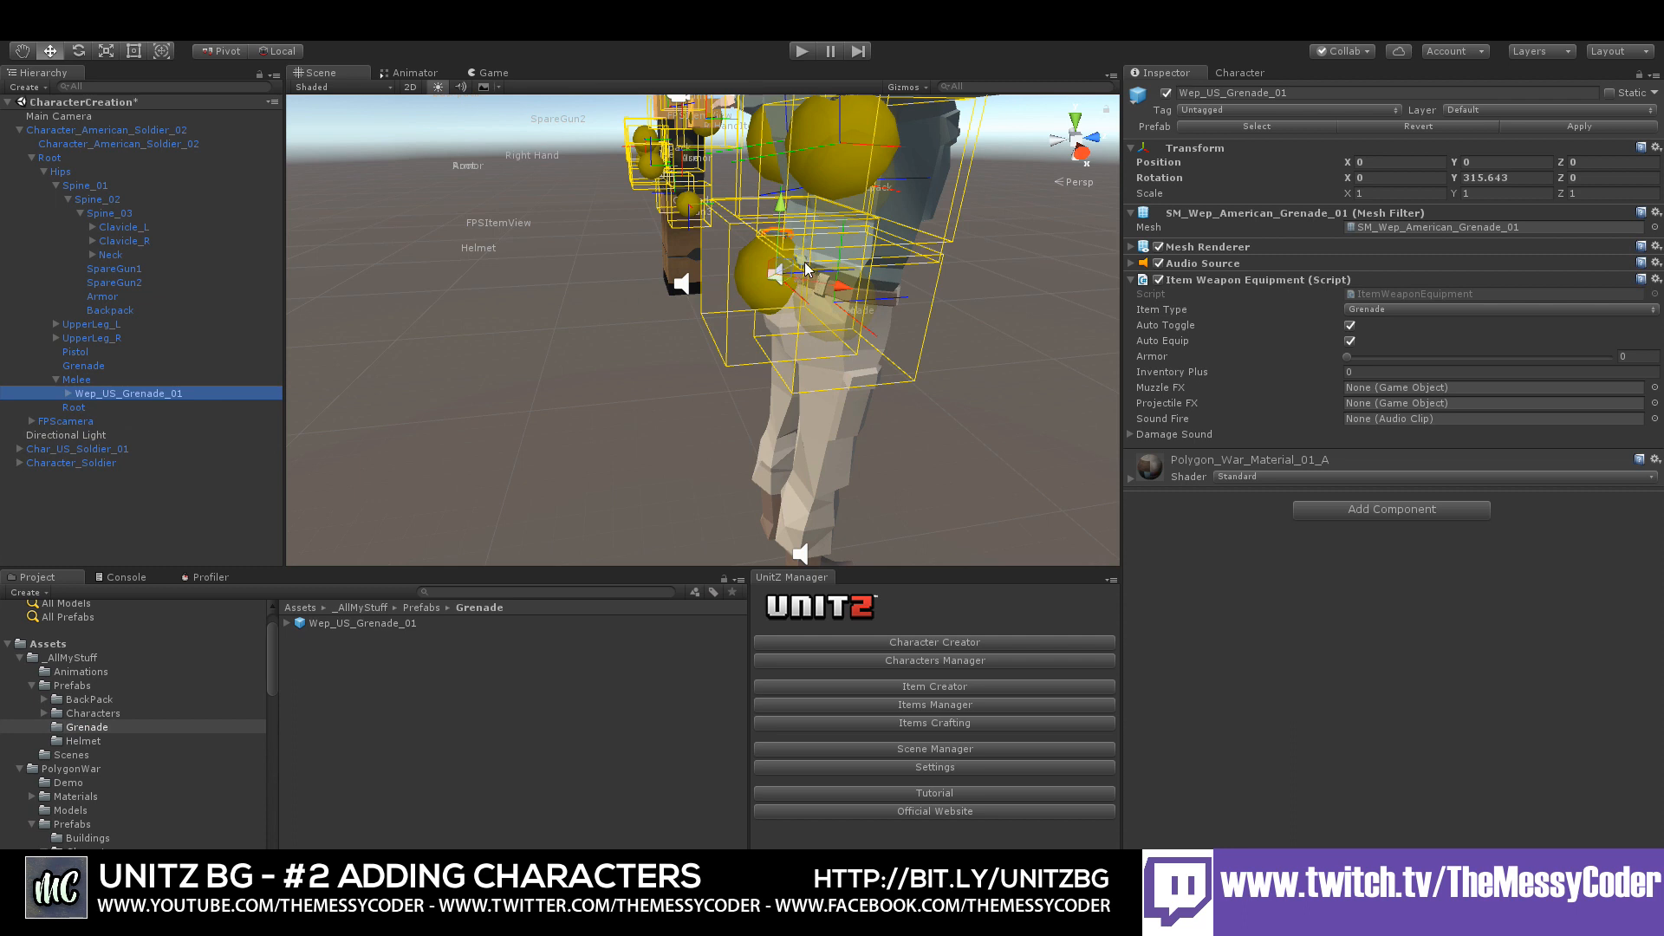
pyautogui.moveTo(802, 261); pyautogui.dragTo(788, 262)
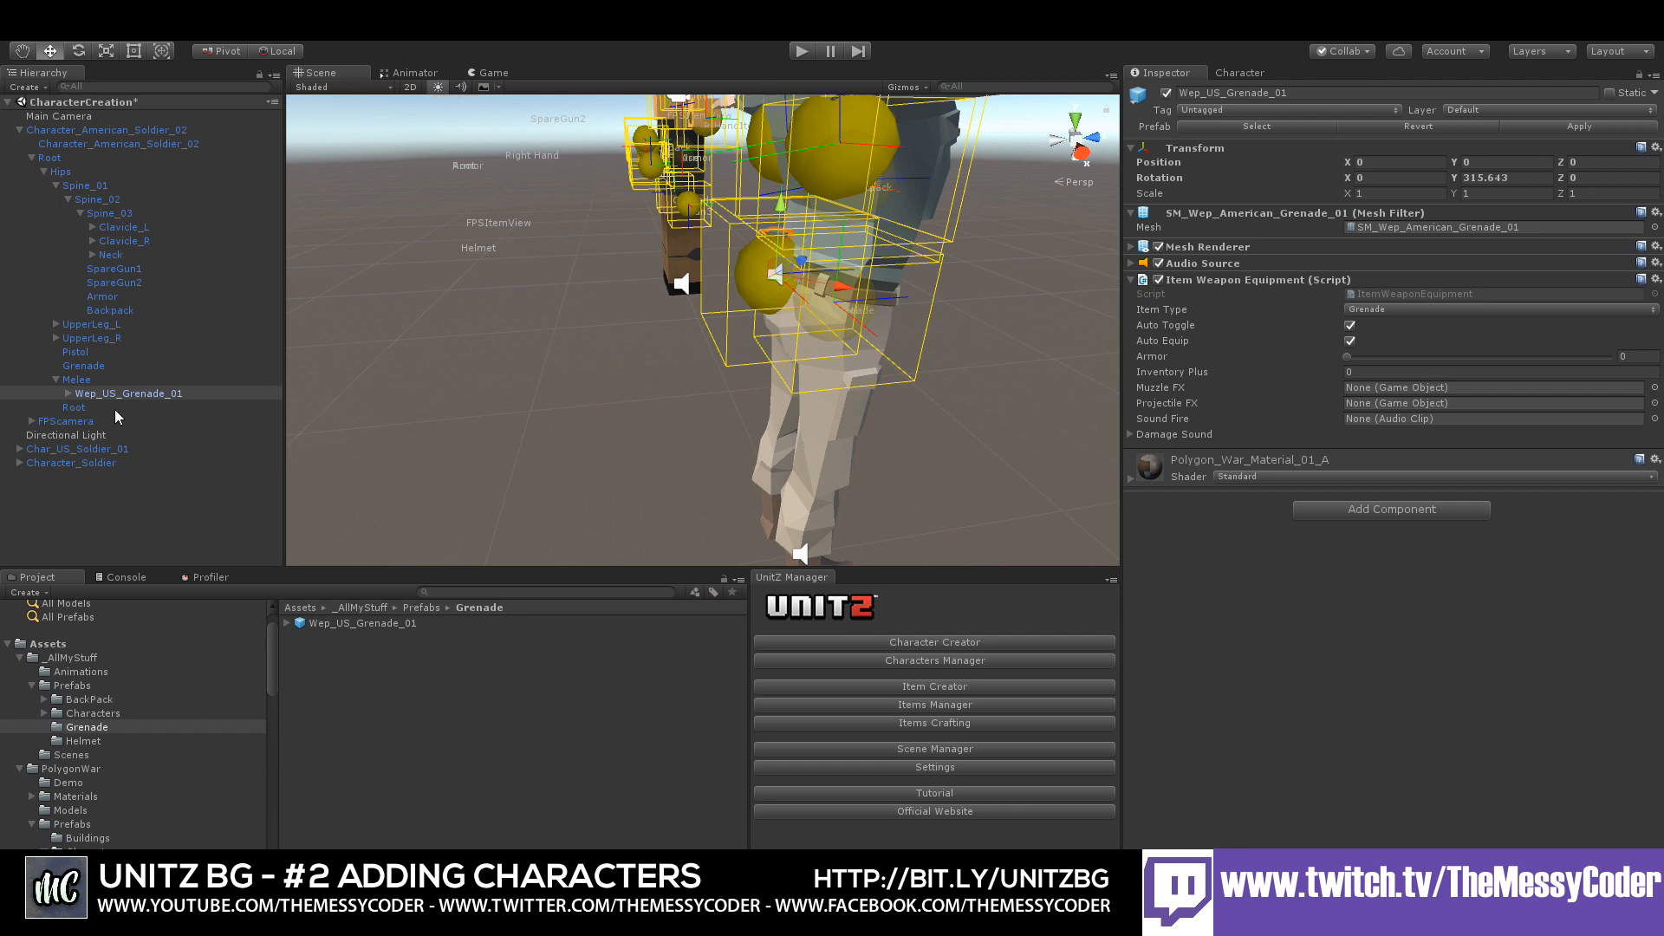
pyautogui.click(102, 380)
pyautogui.moveTo(820, 268); pyautogui.dragTo(813, 275)
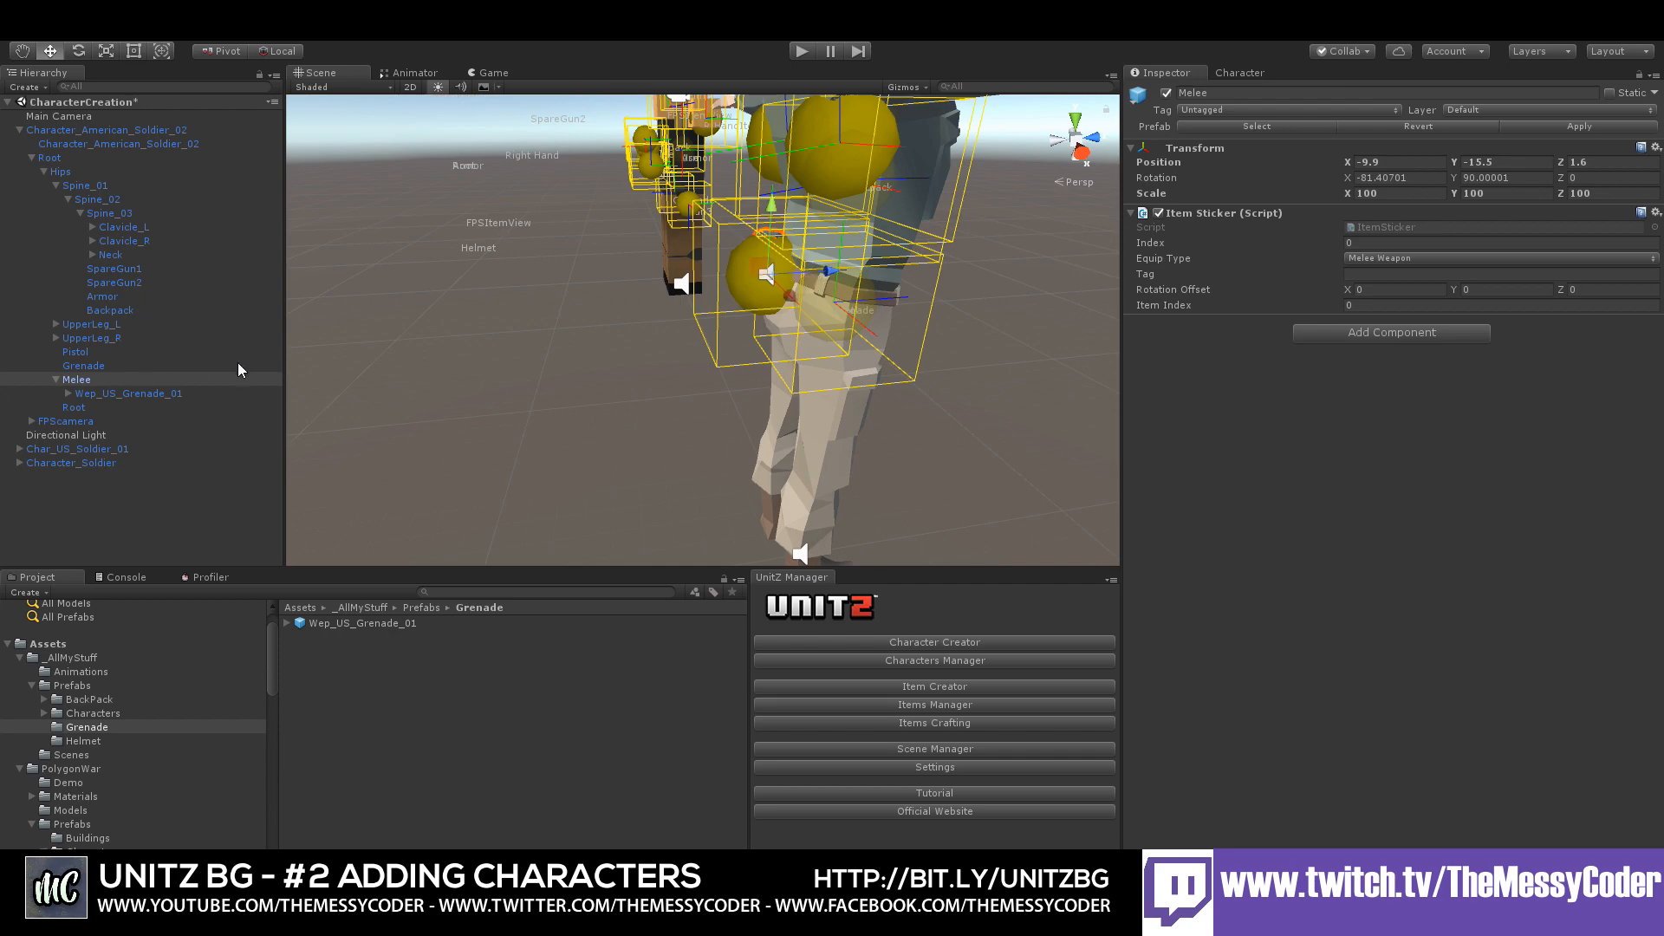
# - Hide the ItemSticker gizmos in the Scene view to expose the test grenade at the hip
pyautogui.scroll(-2, 616, 348)
pyautogui.scroll(3, 612, 348)
pyautogui.moveTo(612, 348); pyautogui.dragTo(685, 291, button='right')
pyautogui.moveTo(684, 290); pyautogui.dragTo(594, 463, button='middle')
pyautogui.moveTo(617, 180); pyautogui.dragTo(594, 313, button='right')
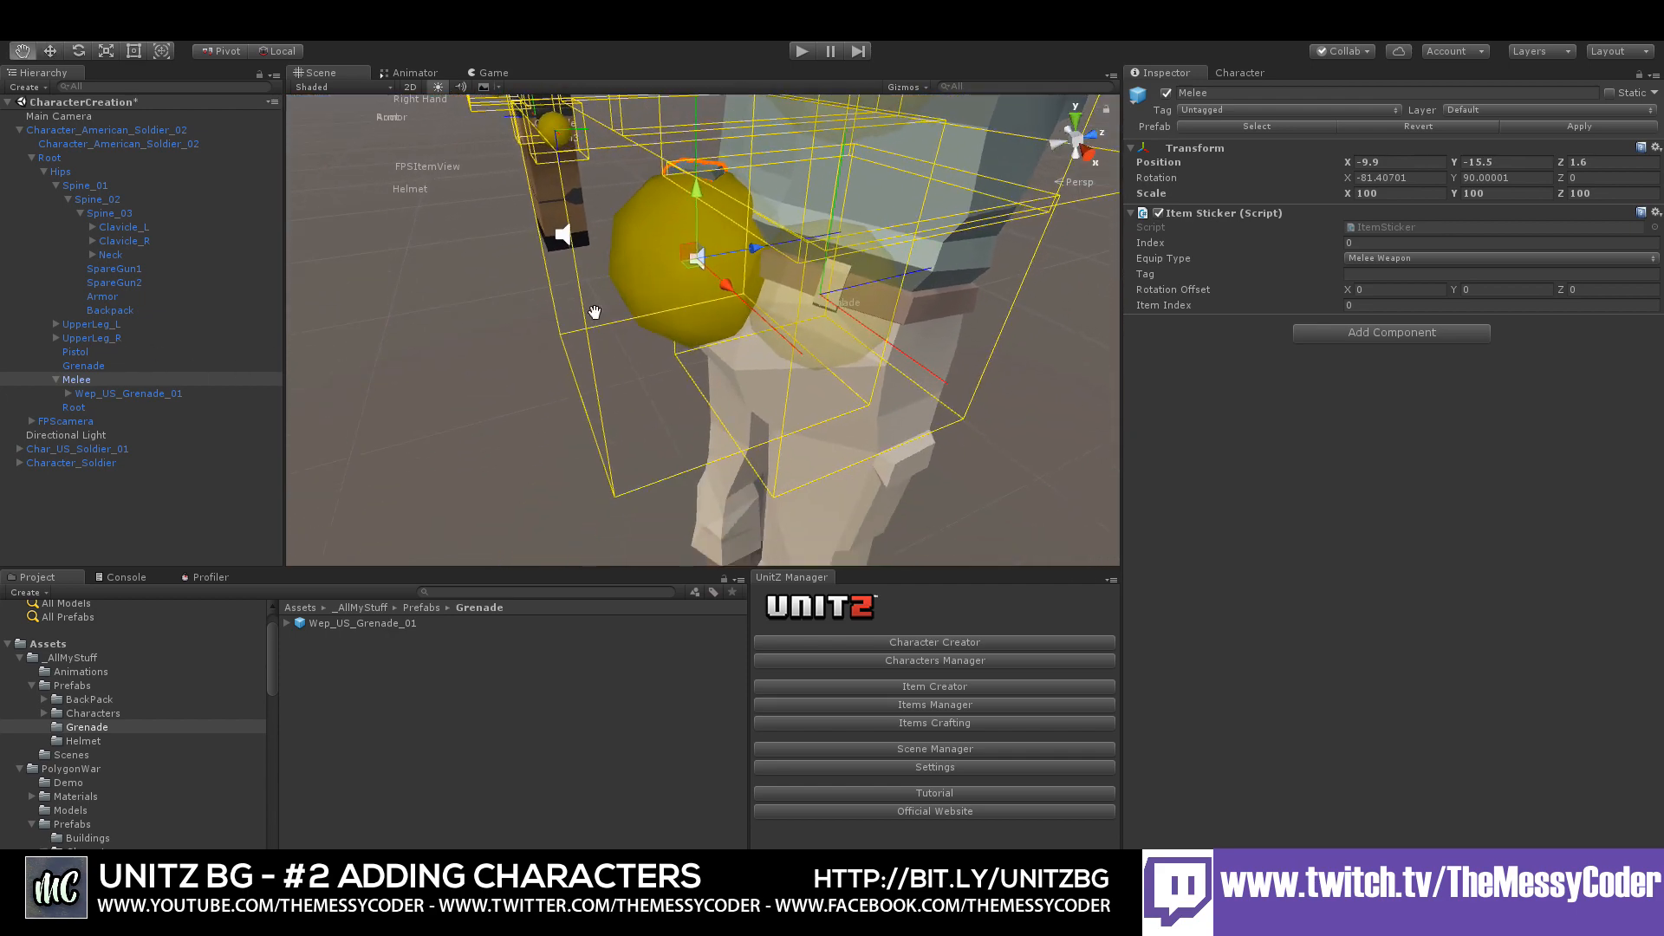
pyautogui.moveTo(594, 312); pyautogui.dragTo(528, 454, button='middle')
pyautogui.scroll(-2, 569, 307)
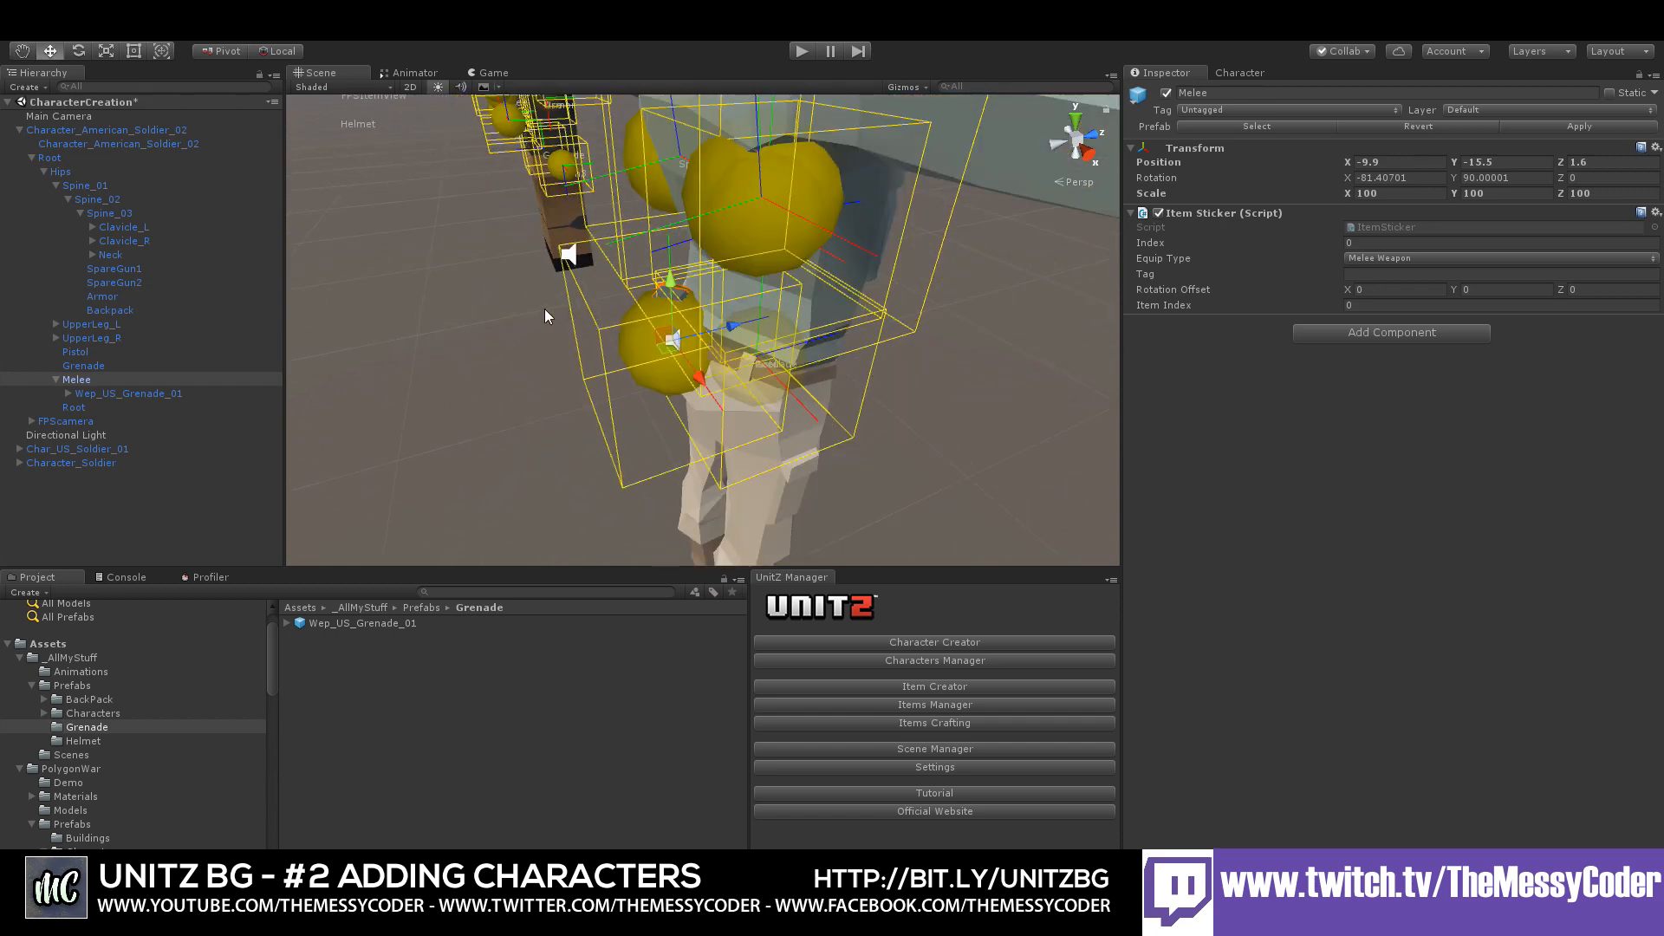
pyautogui.click(544, 315)
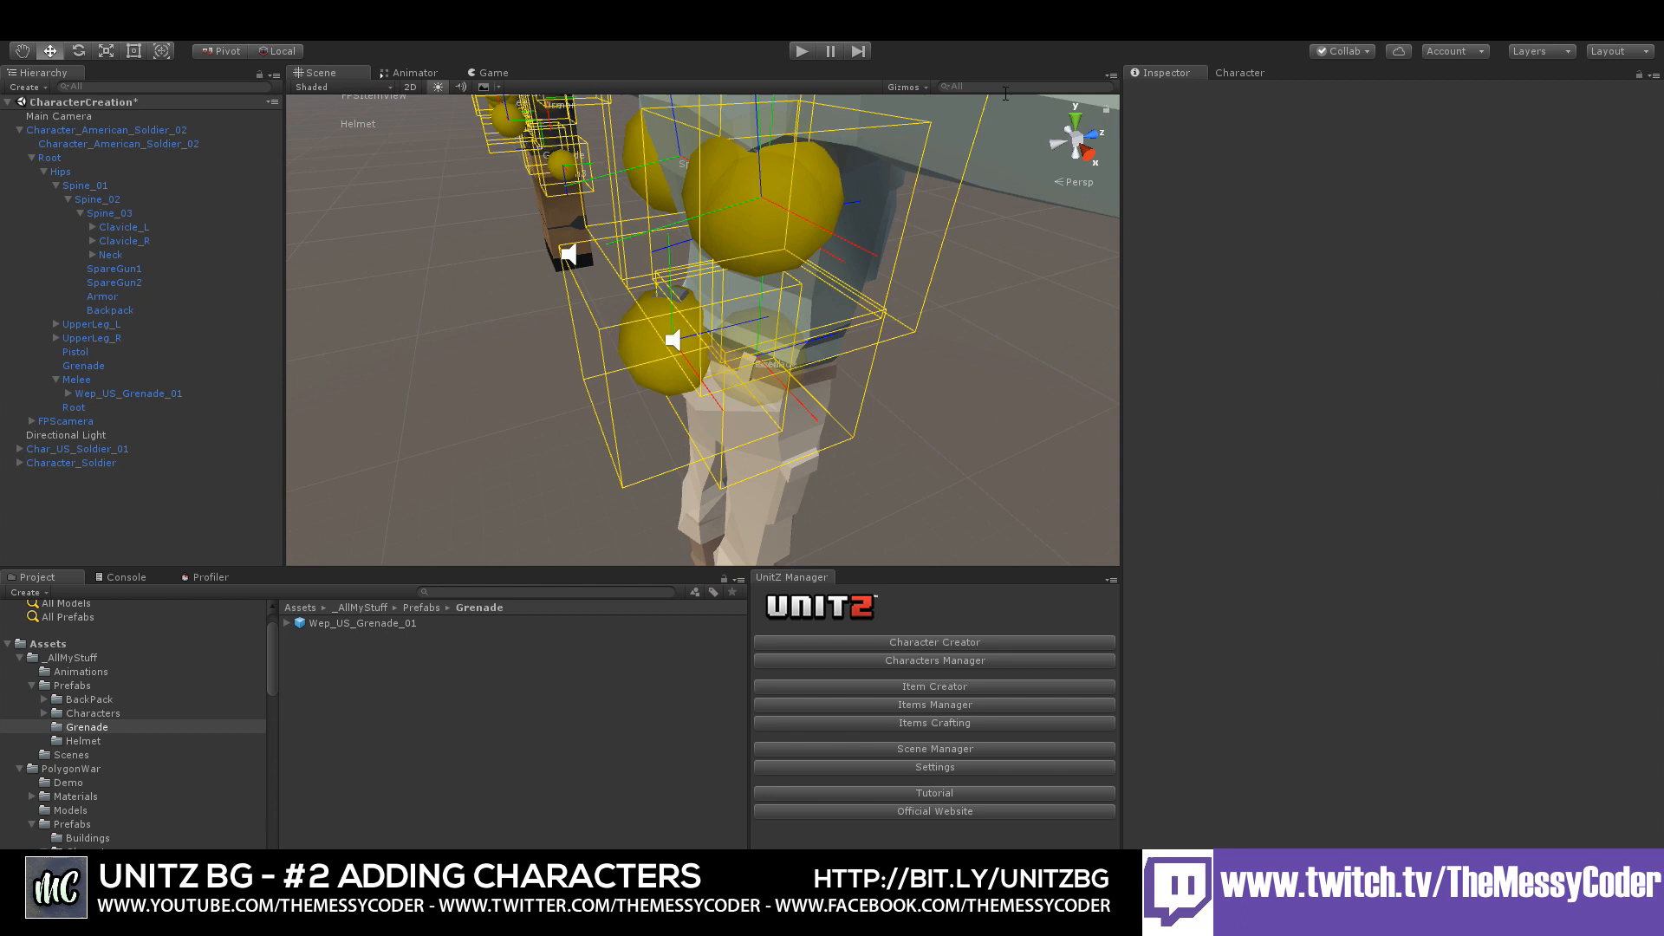
pyautogui.click(906, 88)
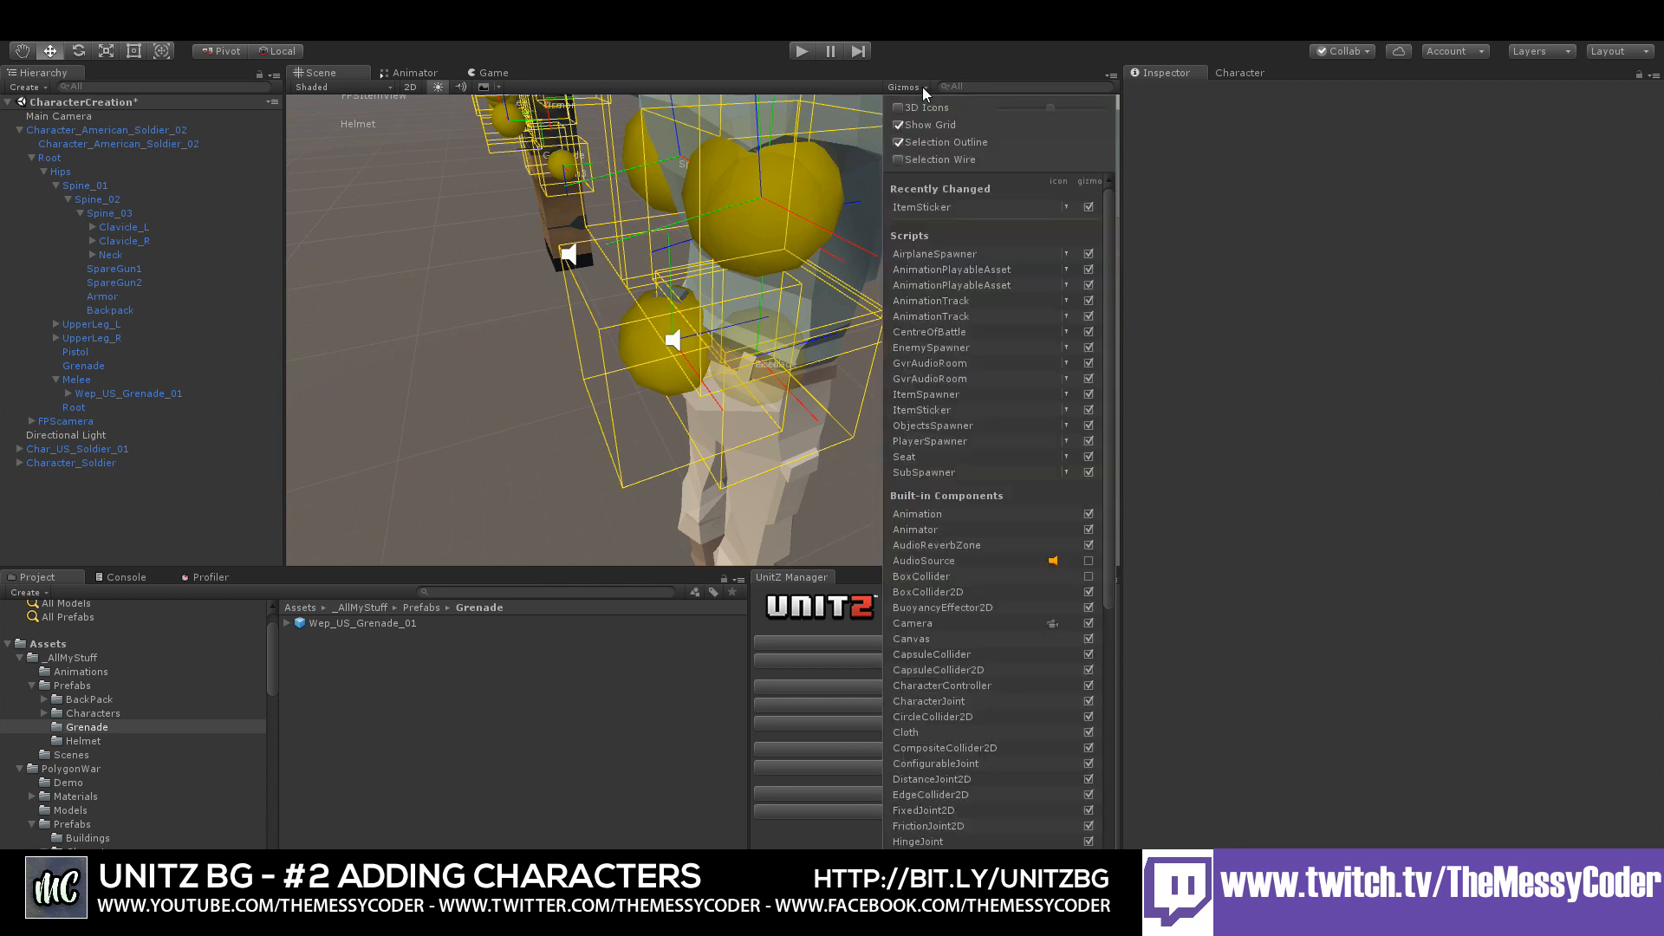
pyautogui.click(1088, 207)
pyautogui.click(585, 314)
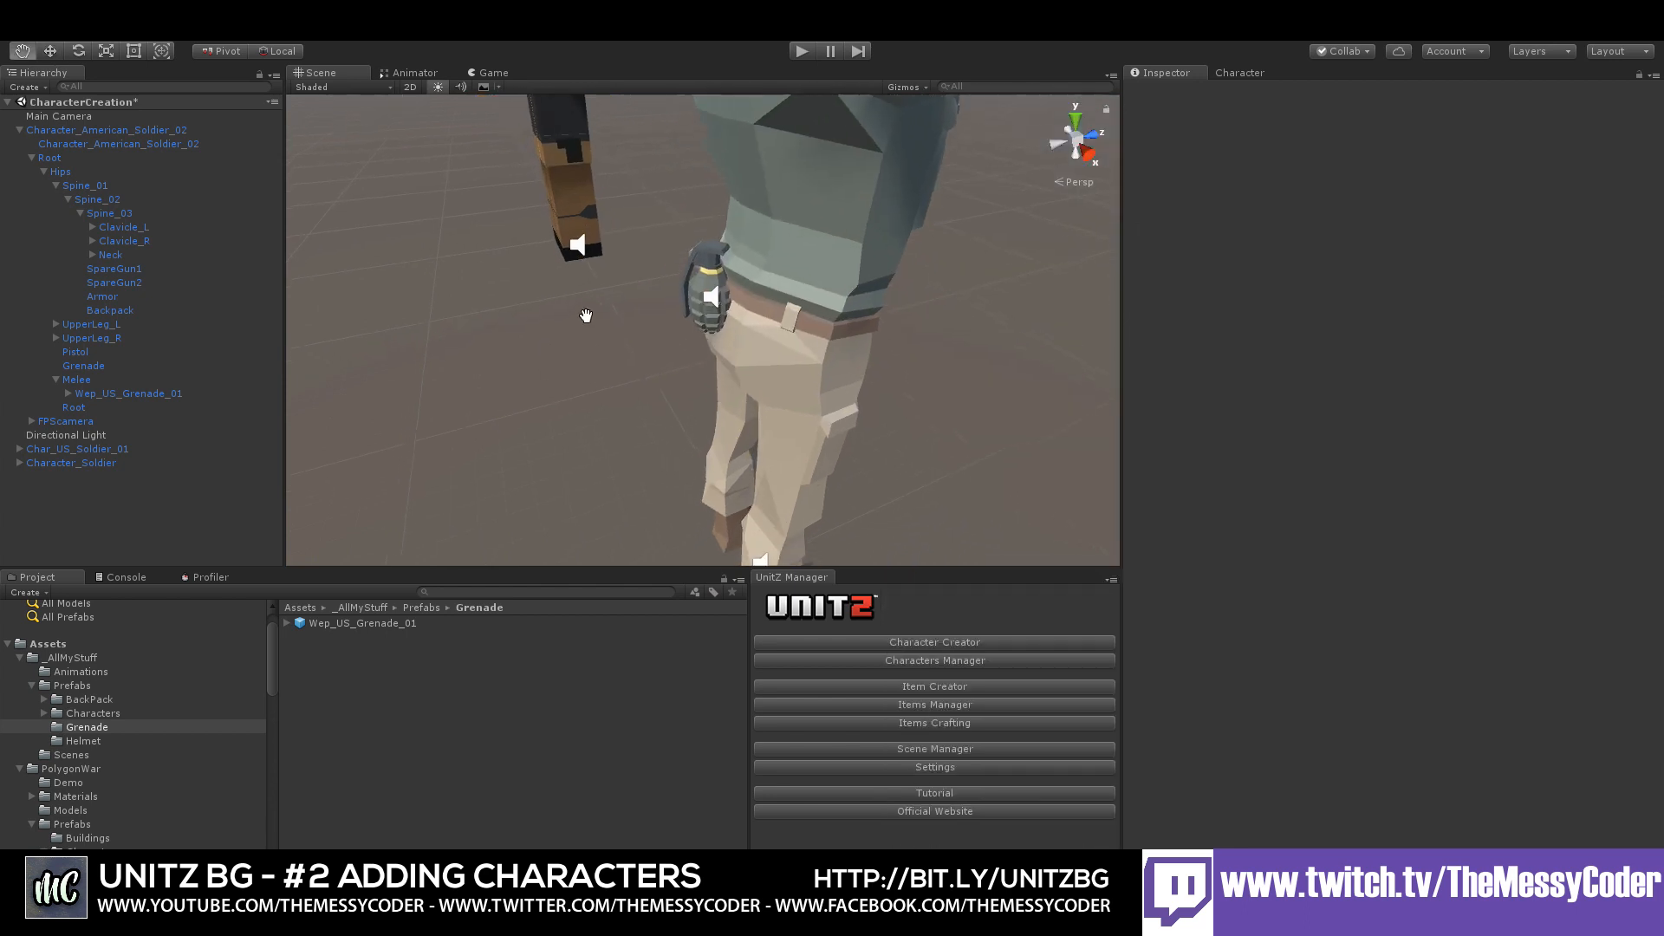
# - Raise the Melee sticker slightly to about X -10.4, Y -15.4 and delete the test grenade under it
pyautogui.scroll(4, 607, 315)
pyautogui.moveTo(645, 314); pyautogui.dragTo(746, 248, button='right')
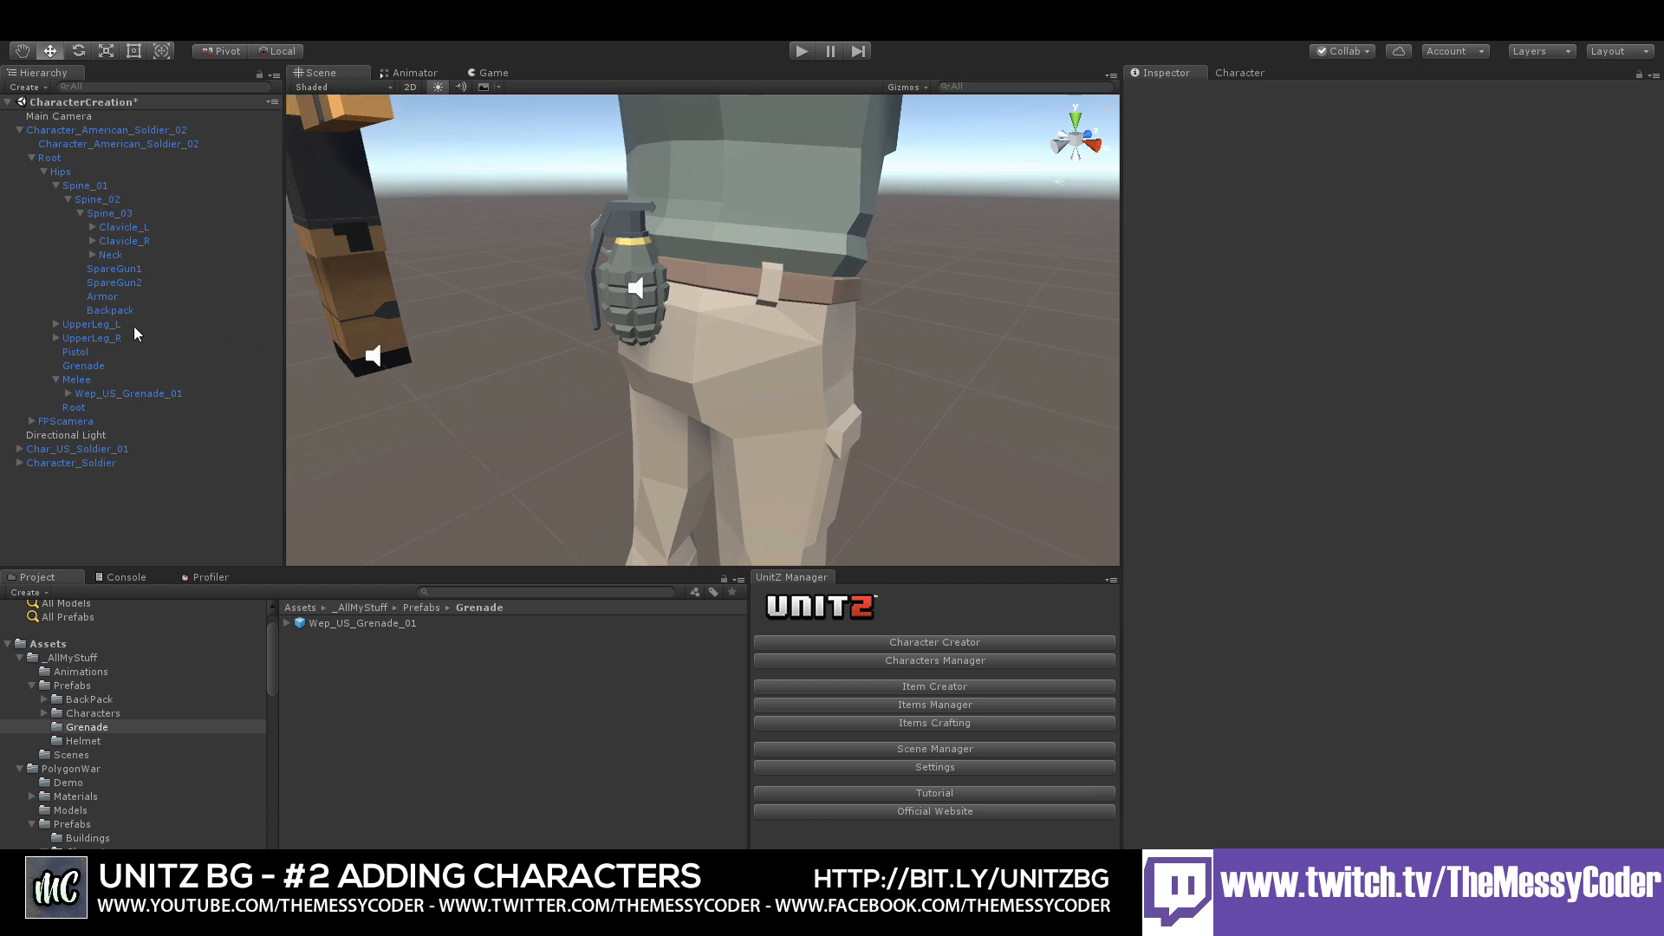
pyautogui.click(102, 380)
pyautogui.moveTo(631, 222); pyautogui.dragTo(634, 220)
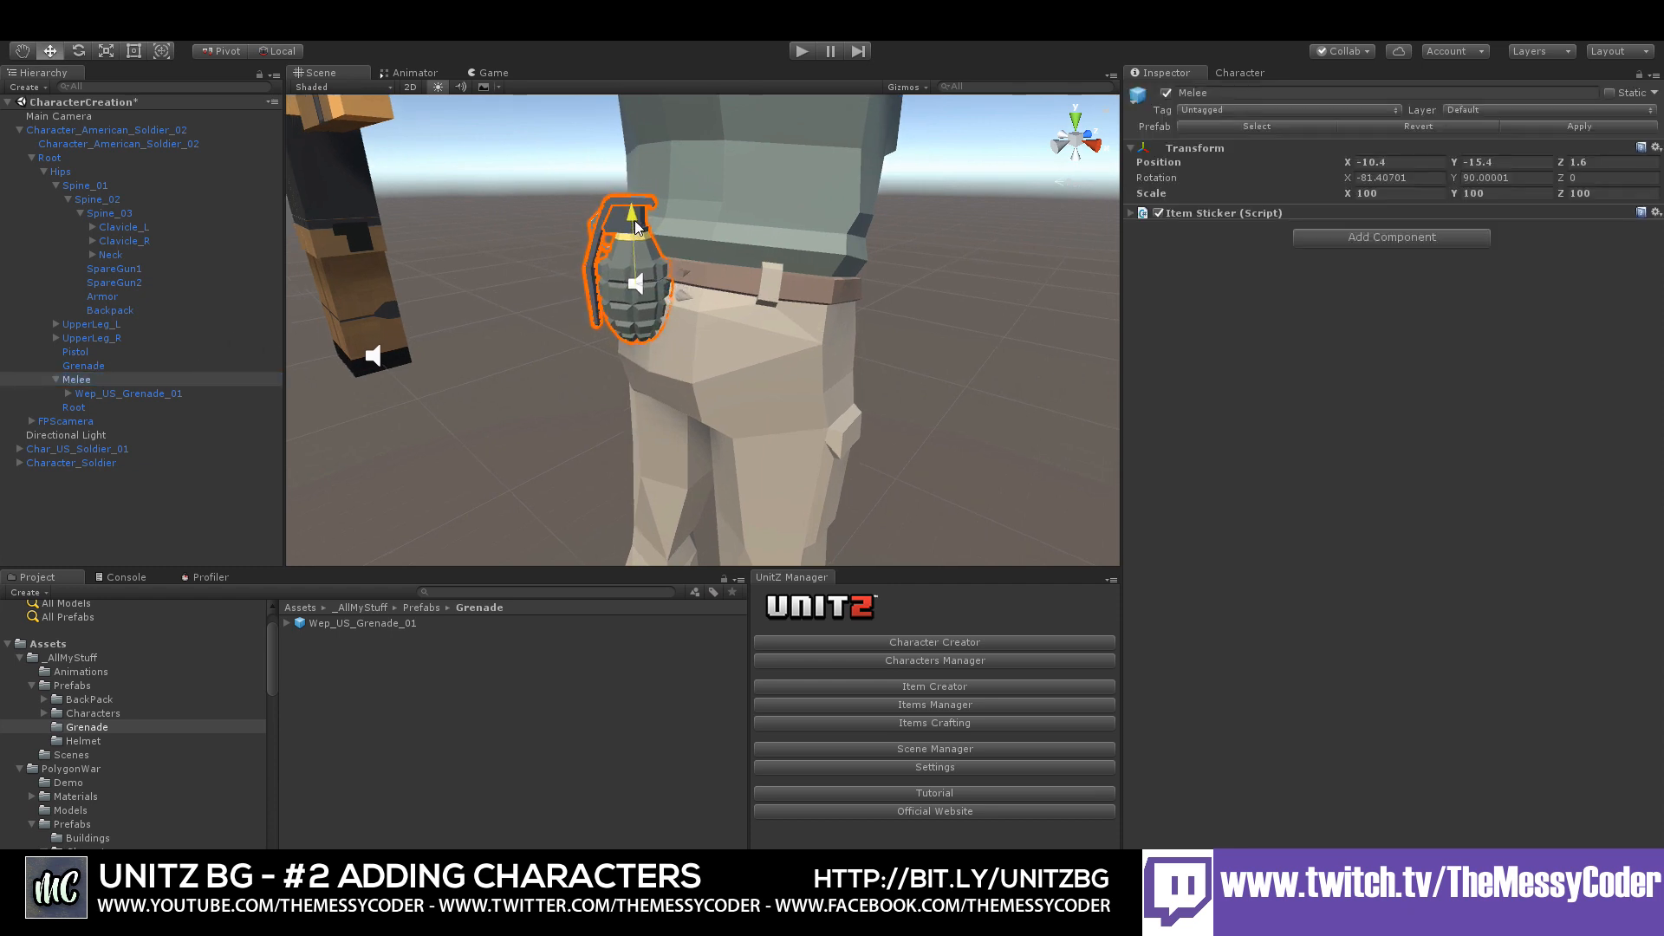
pyautogui.click(168, 394)
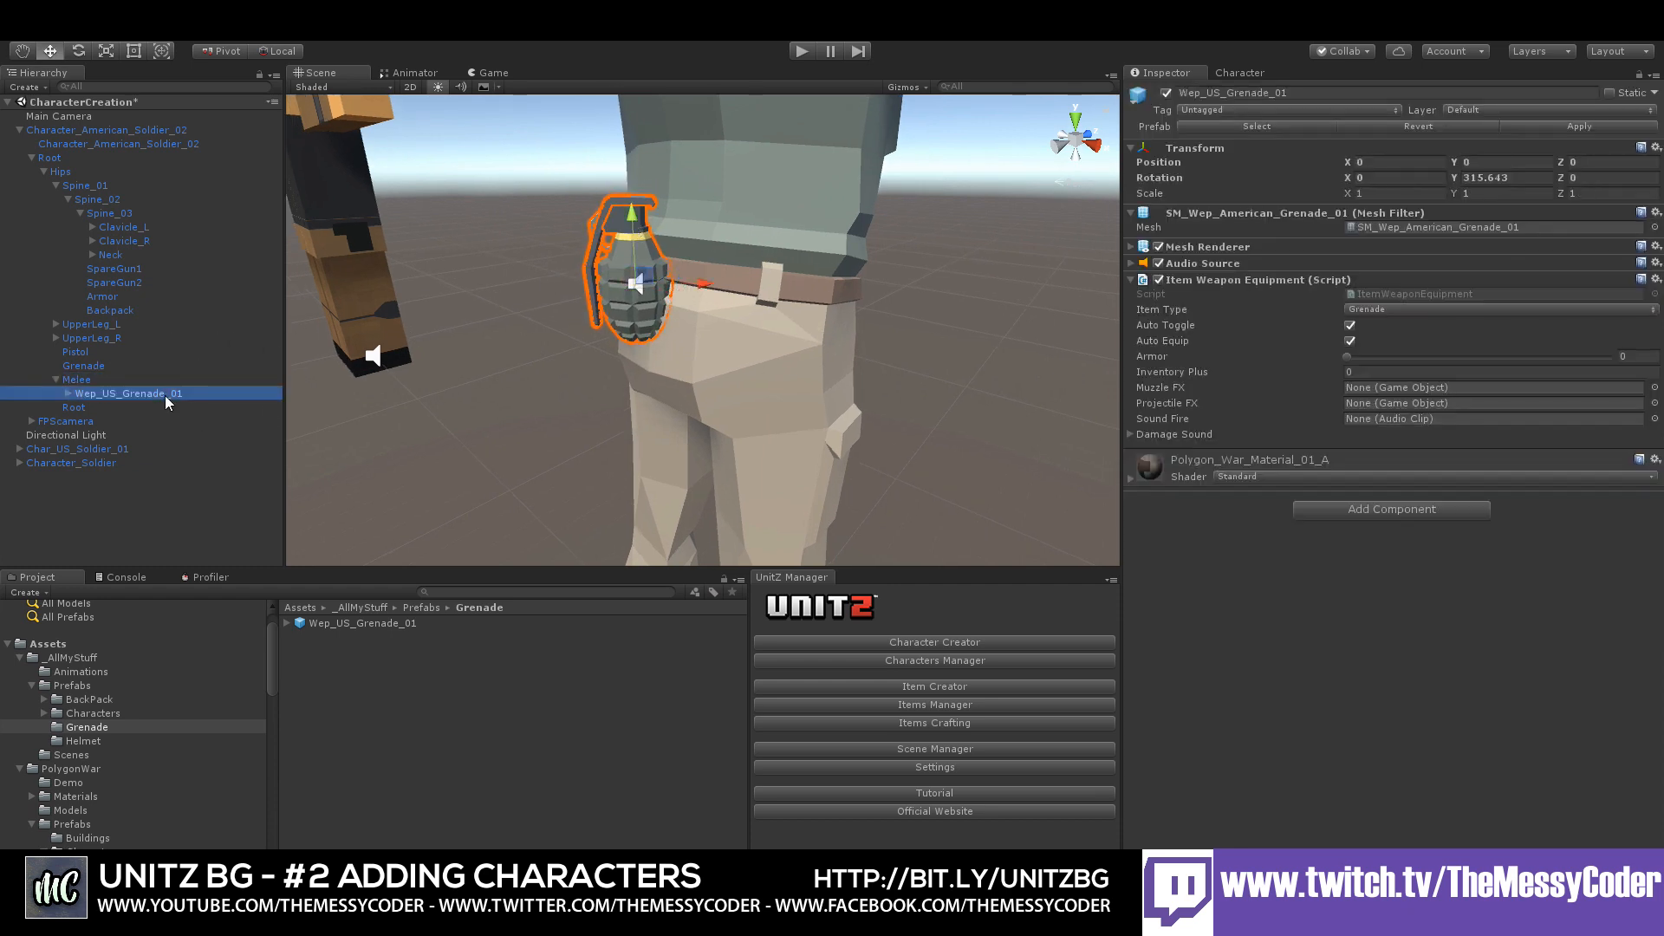
pyautogui.press('Delete')
# - Select the Grenade sticker and show the ItemSticker gizmos again in the Scene view
pyautogui.click(85, 366)
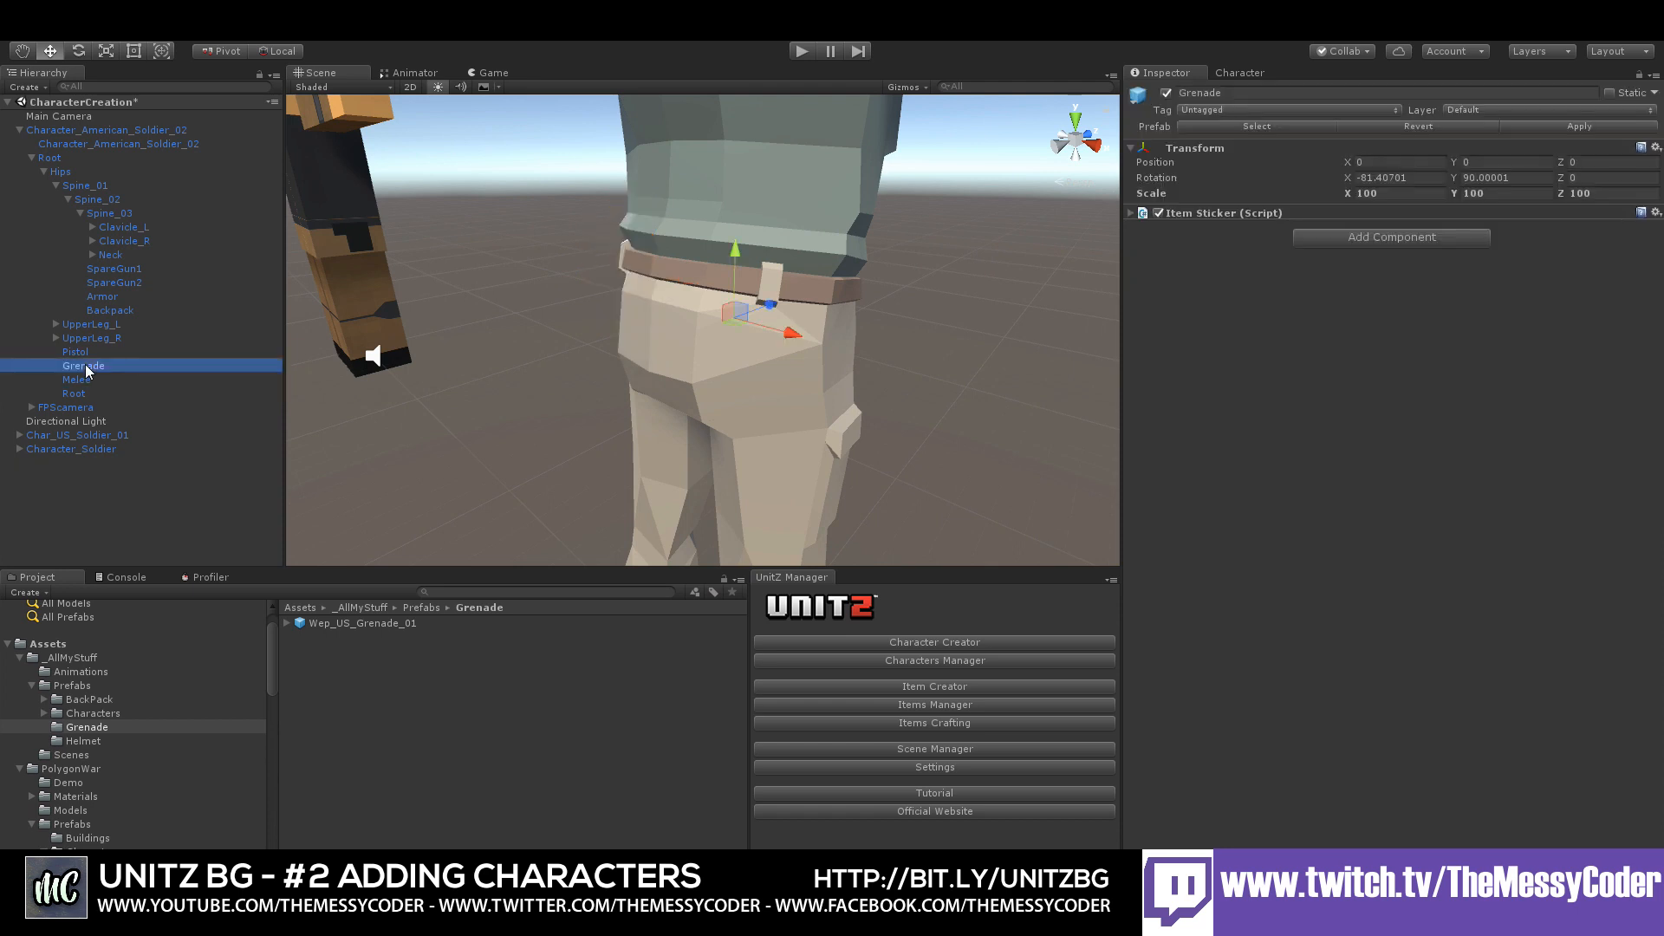
pyautogui.moveTo(620, 357); pyautogui.dragTo(305, 518, button='middle')
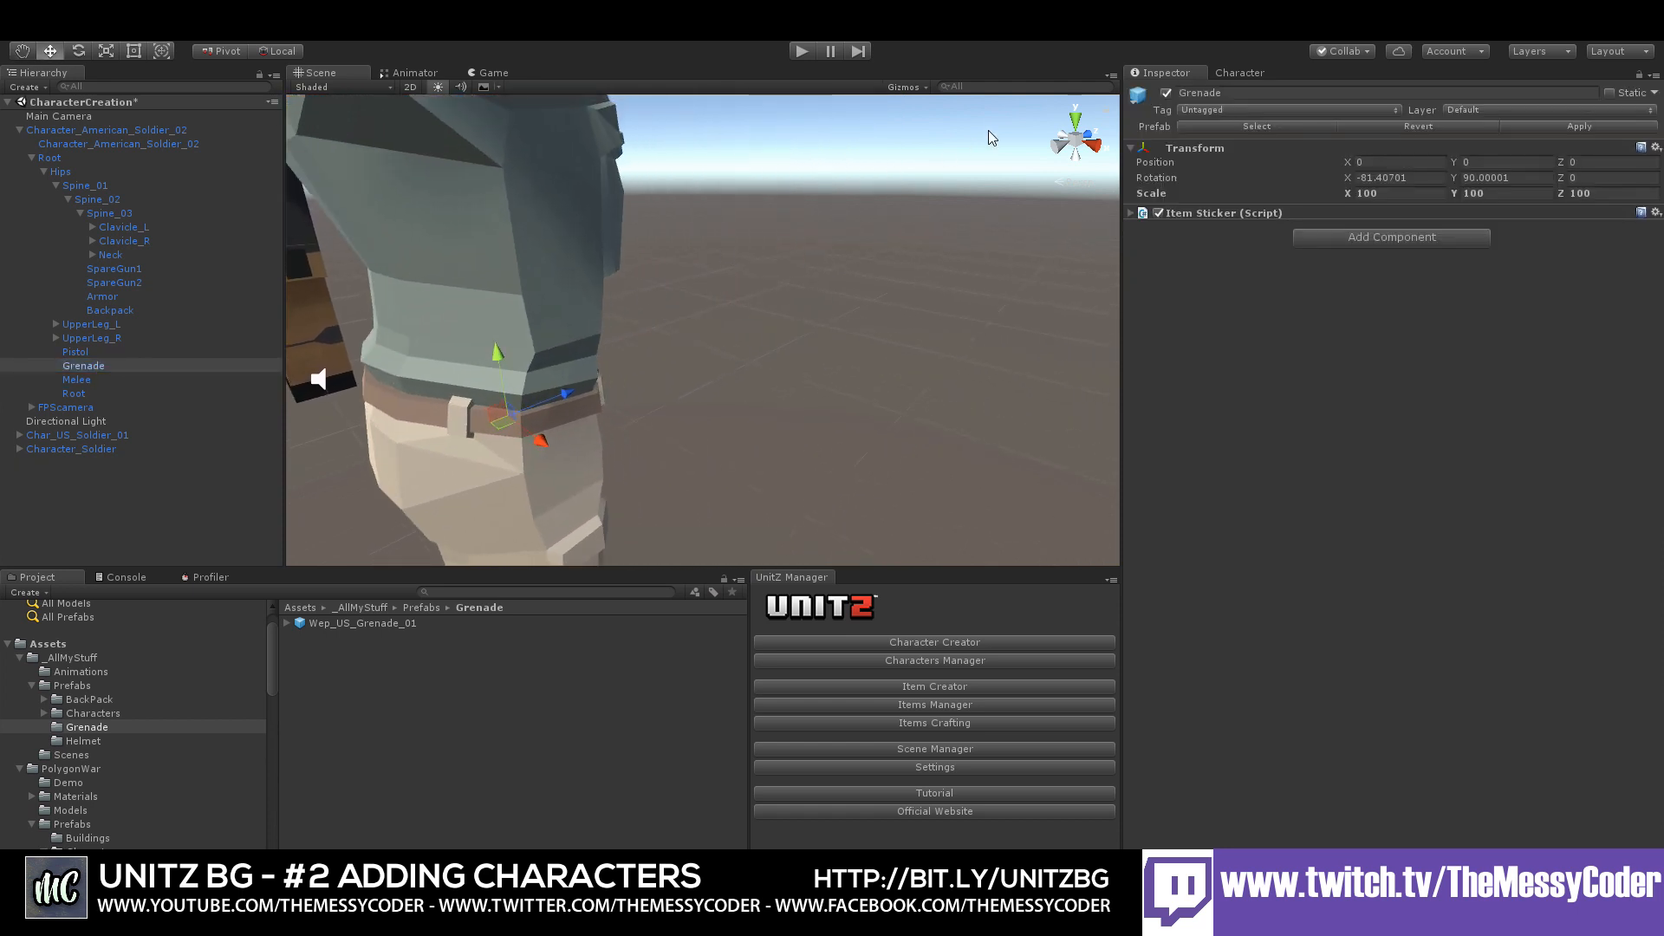
pyautogui.click(922, 89)
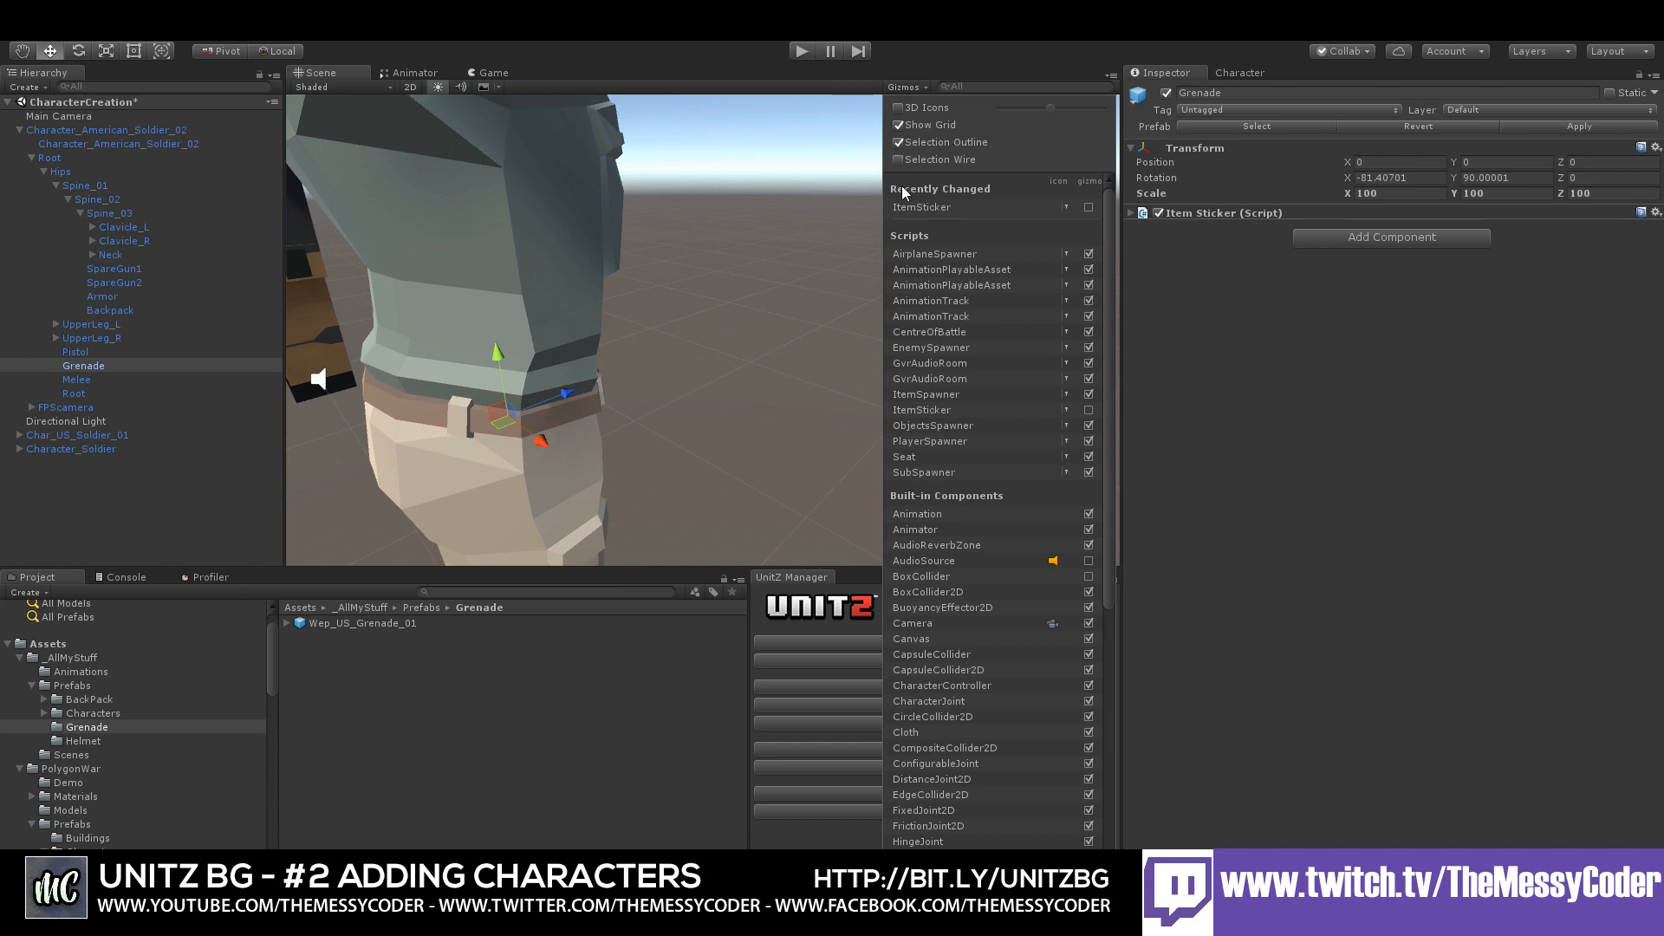
pyautogui.click(1089, 208)
pyautogui.moveTo(685, 328); pyautogui.dragTo(633, 371, button='middle')
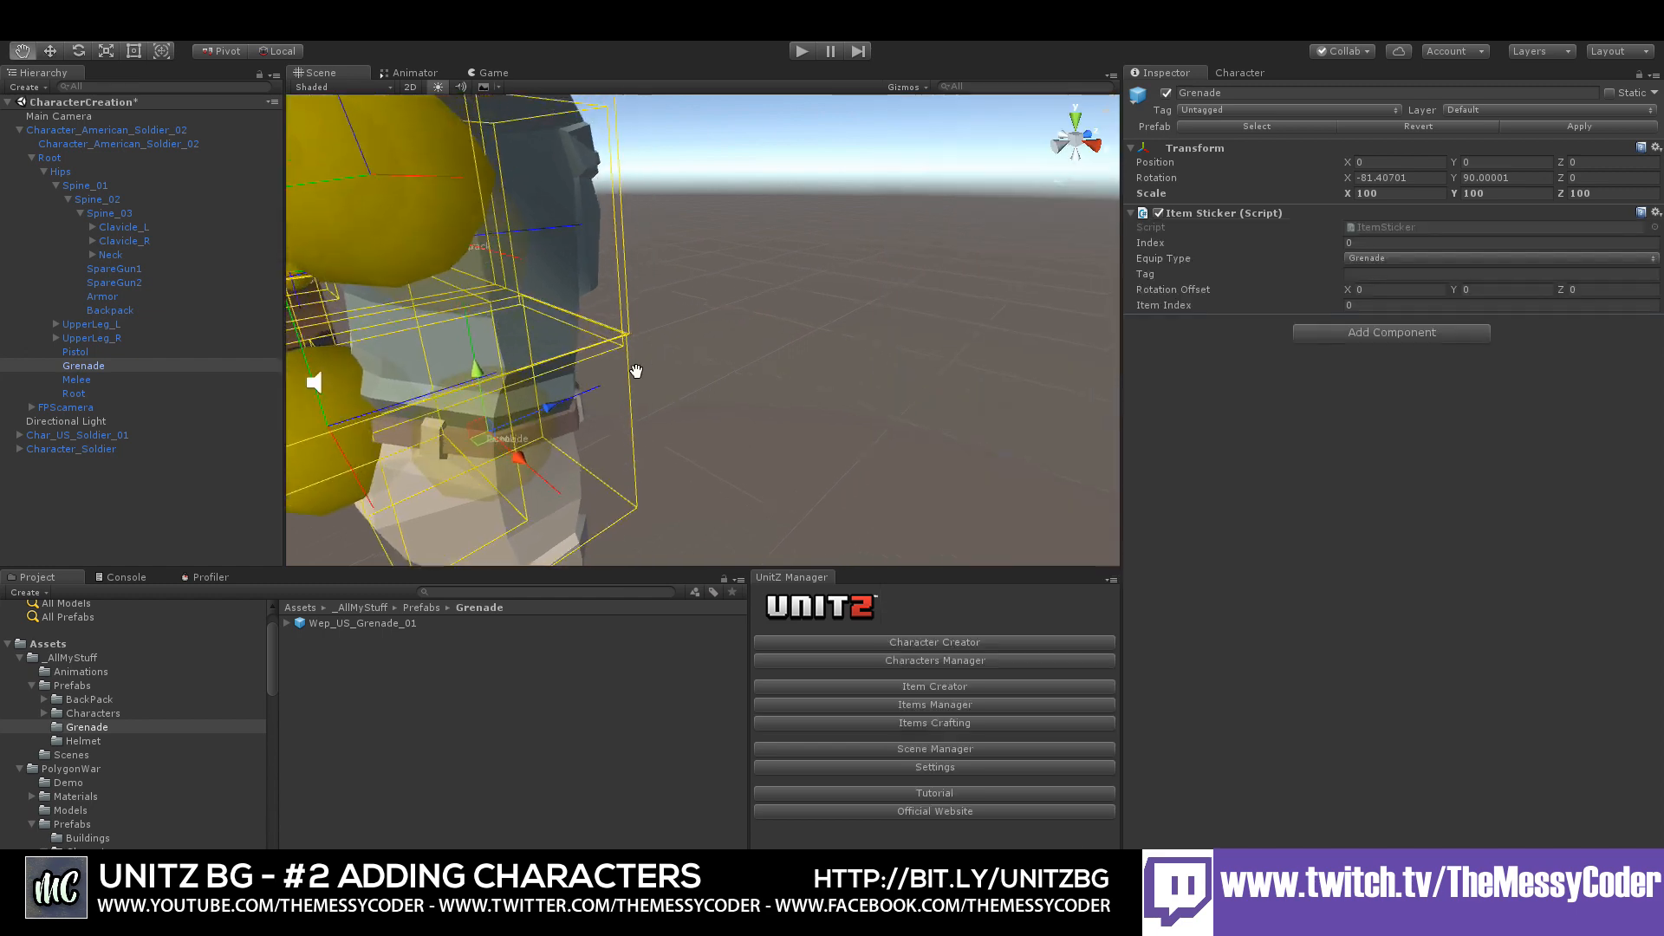
# - Move the Grenade sticker to about X -1.5, Y 7.2, Z -10.1 and place the Wep_US_Grenade_01 prefab under it as a test item
pyautogui.scroll(-3, 632, 371)
pyautogui.moveTo(576, 395); pyautogui.dragTo(582, 343)
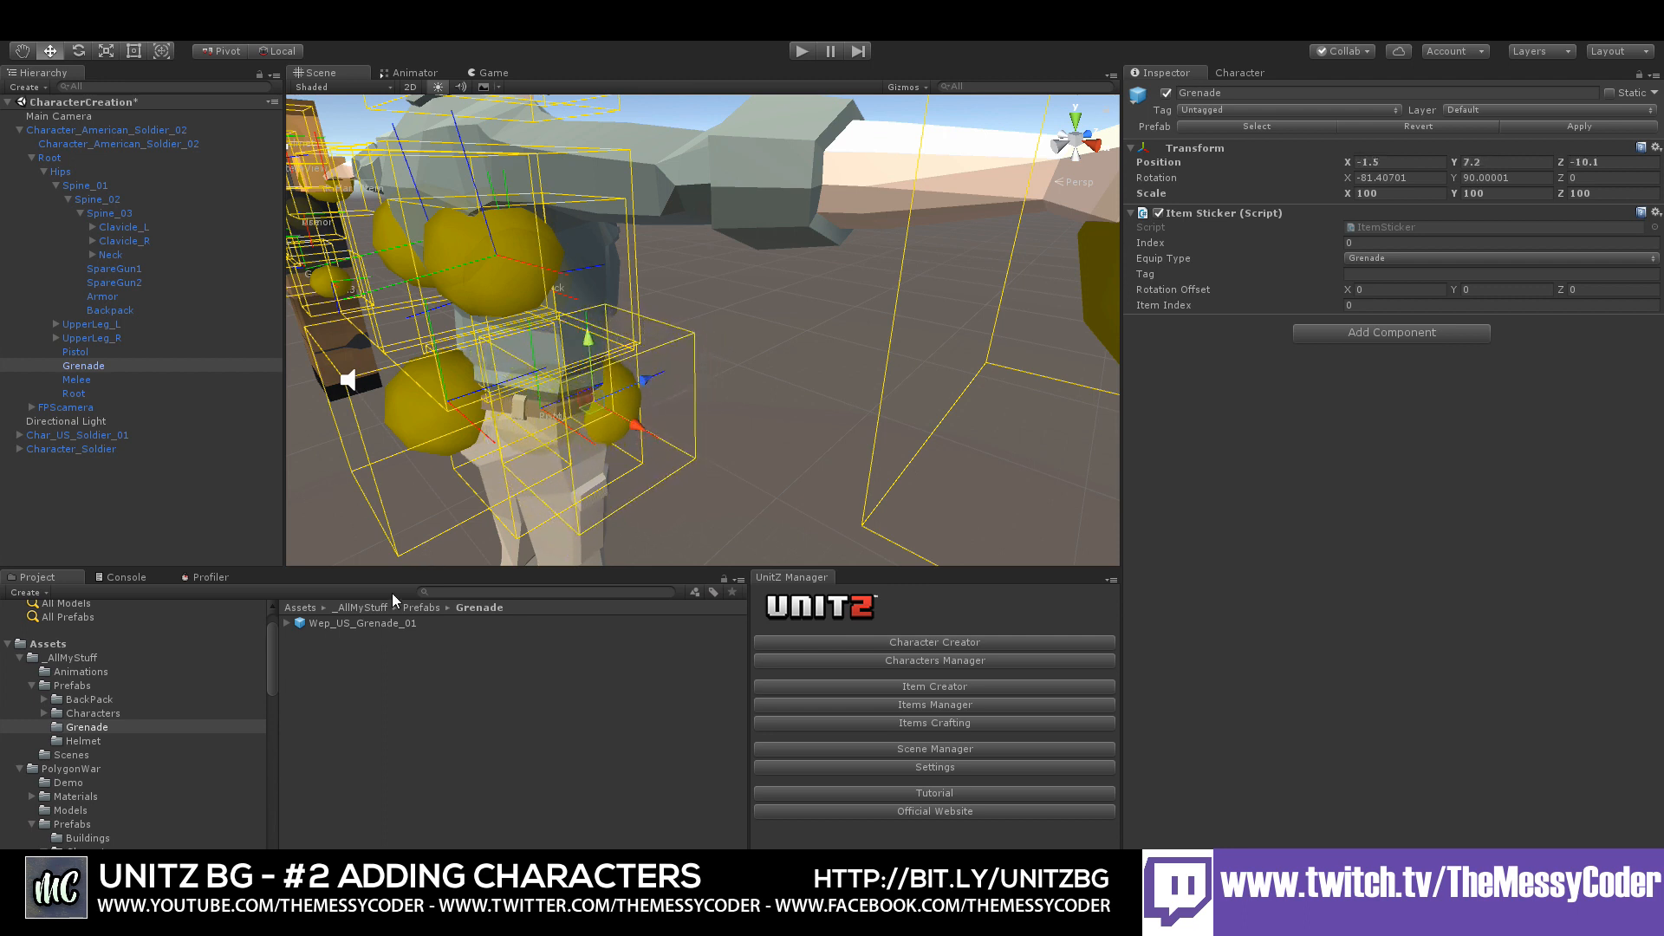
pyautogui.moveTo(356, 623); pyautogui.dragTo(88, 372)
# - Hide the ItemSticker gizmos in the Scene view to expose the test grenade under the Grenade sticker
pyautogui.click(922, 84)
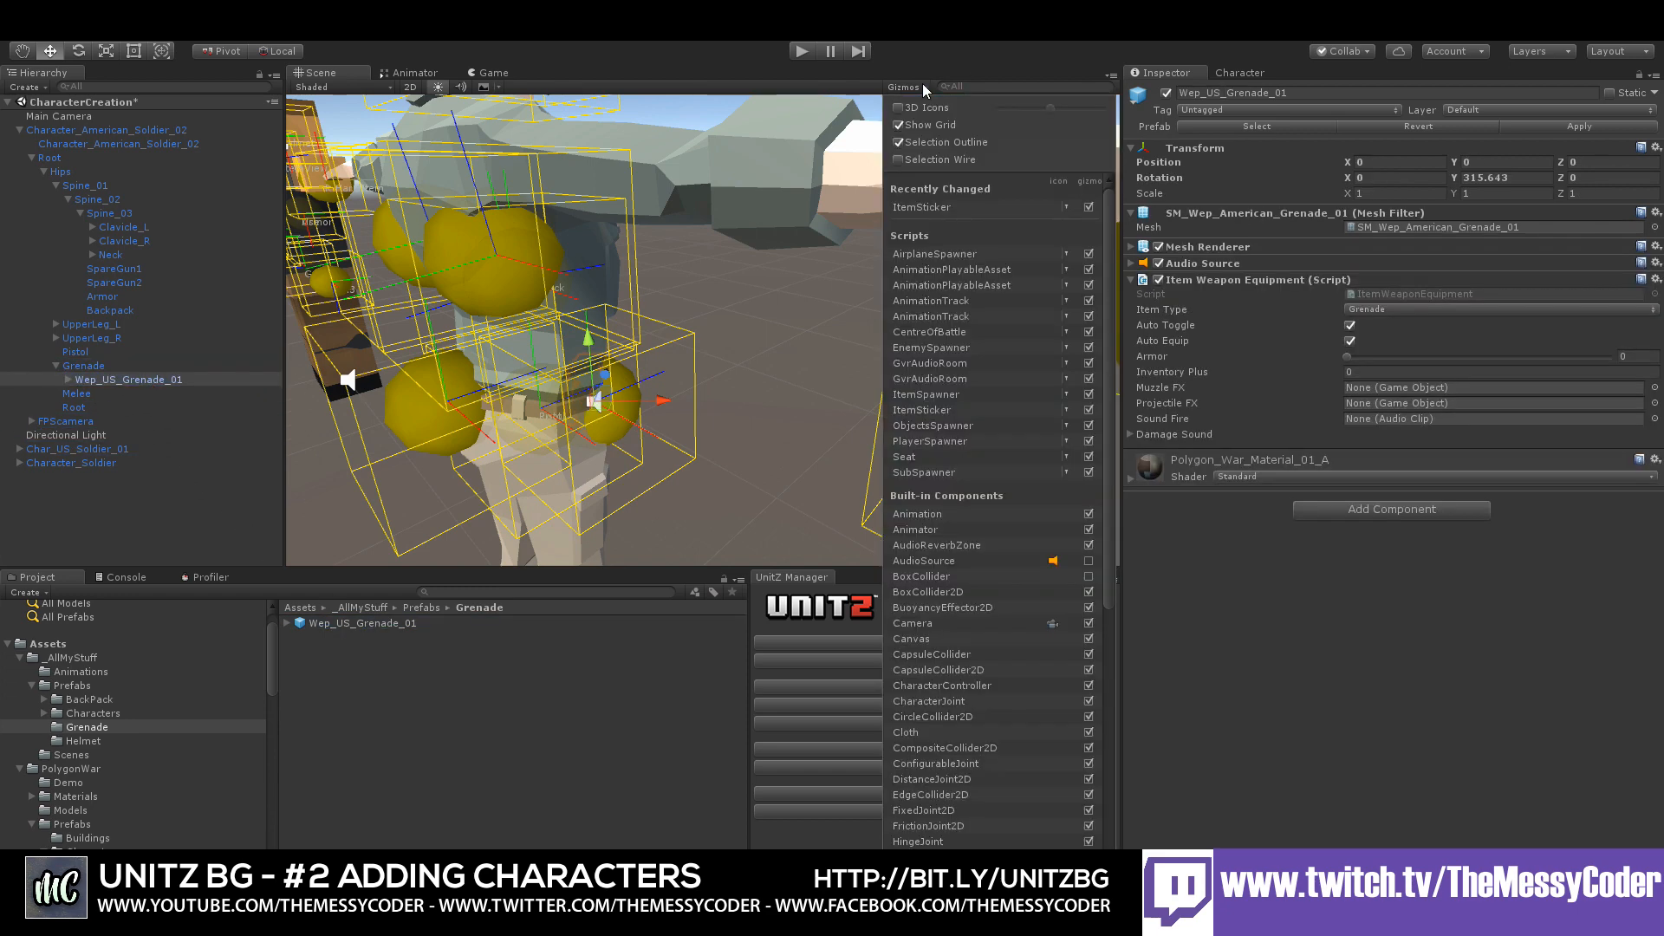
pyautogui.click(1088, 207)
pyautogui.keyDown('alt'); pyautogui.moveTo(762, 346); pyautogui.dragTo(459, 397); pyautogui.keyUp('alt')
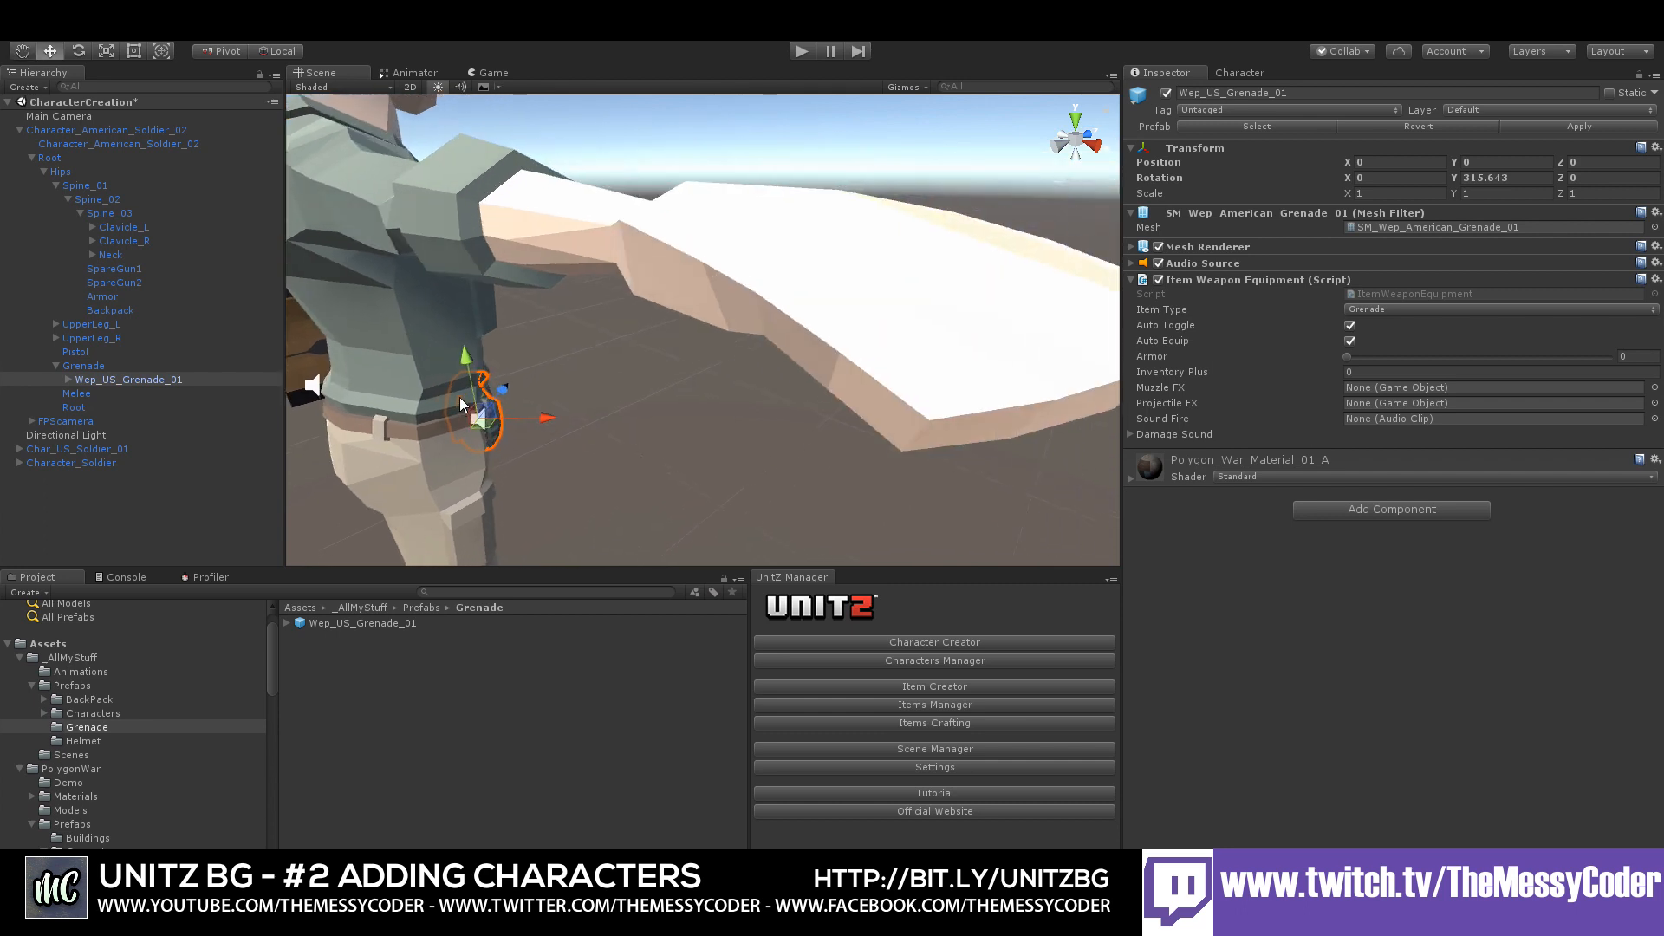
# - Shift the Grenade sticker together with its test grenade along the soldier's belt to about X -4.6, Y 2.4, Z -17.3
pyautogui.scroll(5, 459, 395)
pyautogui.scroll(-4, 459, 394)
pyautogui.keyDown('alt'); pyautogui.moveTo(581, 348); pyautogui.dragTo(188, 314); pyautogui.keyUp('alt')
pyautogui.scroll(3, 459, 319)
pyautogui.moveTo(456, 326); pyautogui.dragTo(441, 331)
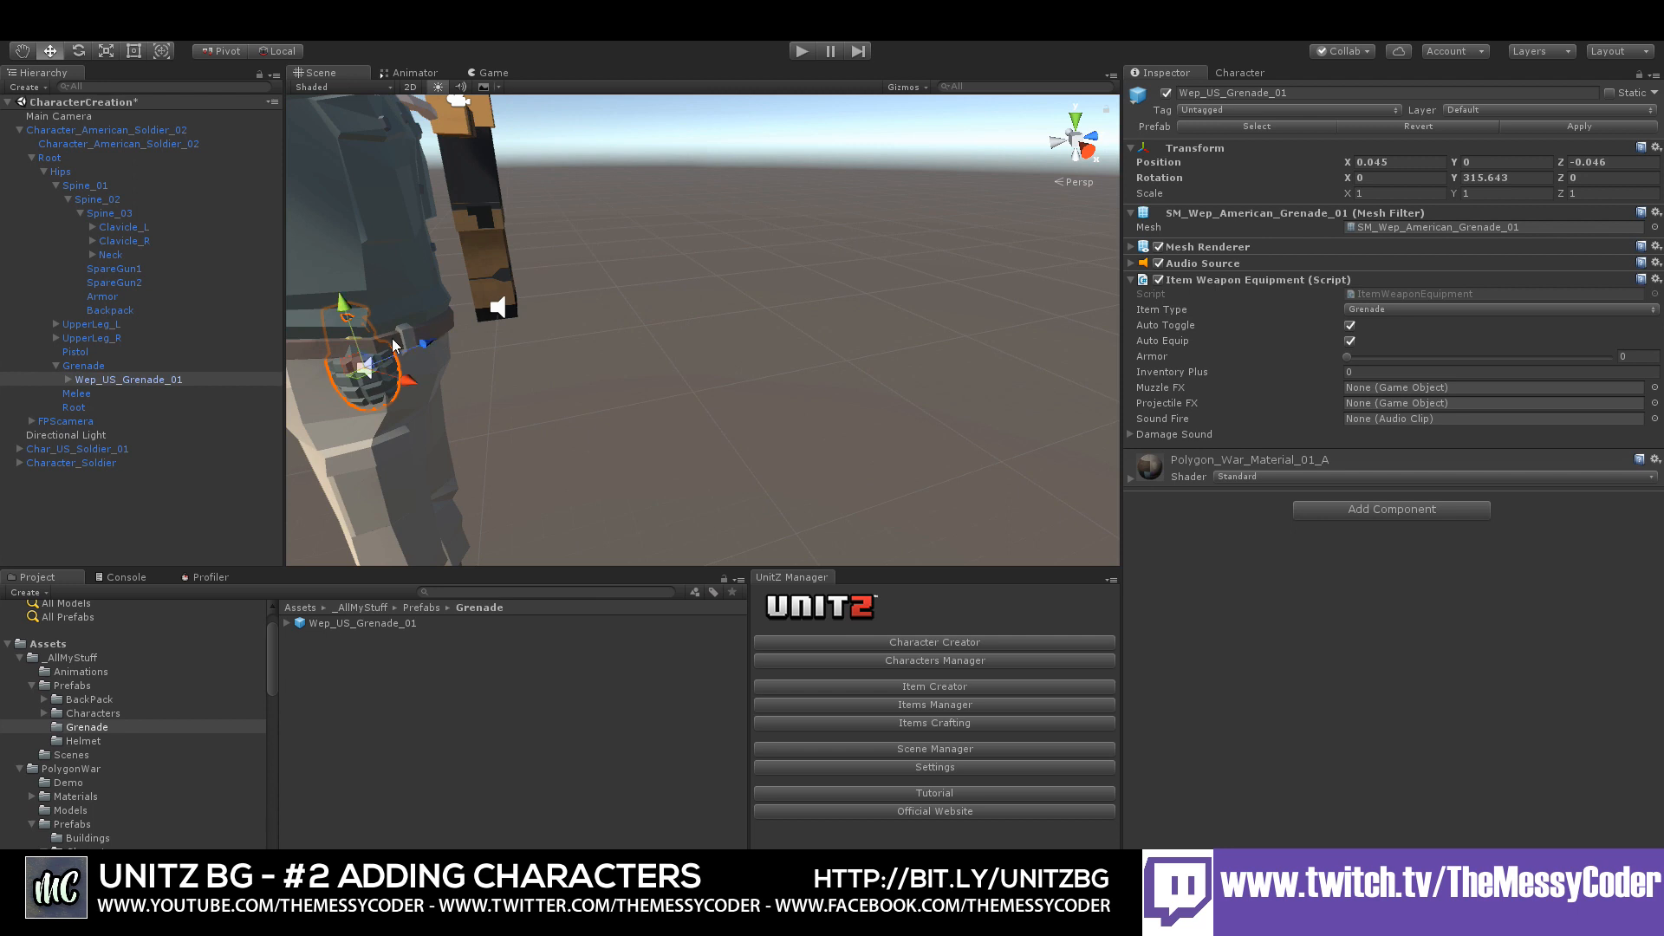
pyautogui.hotkey('ctrl', 'z')
pyautogui.click(89, 366)
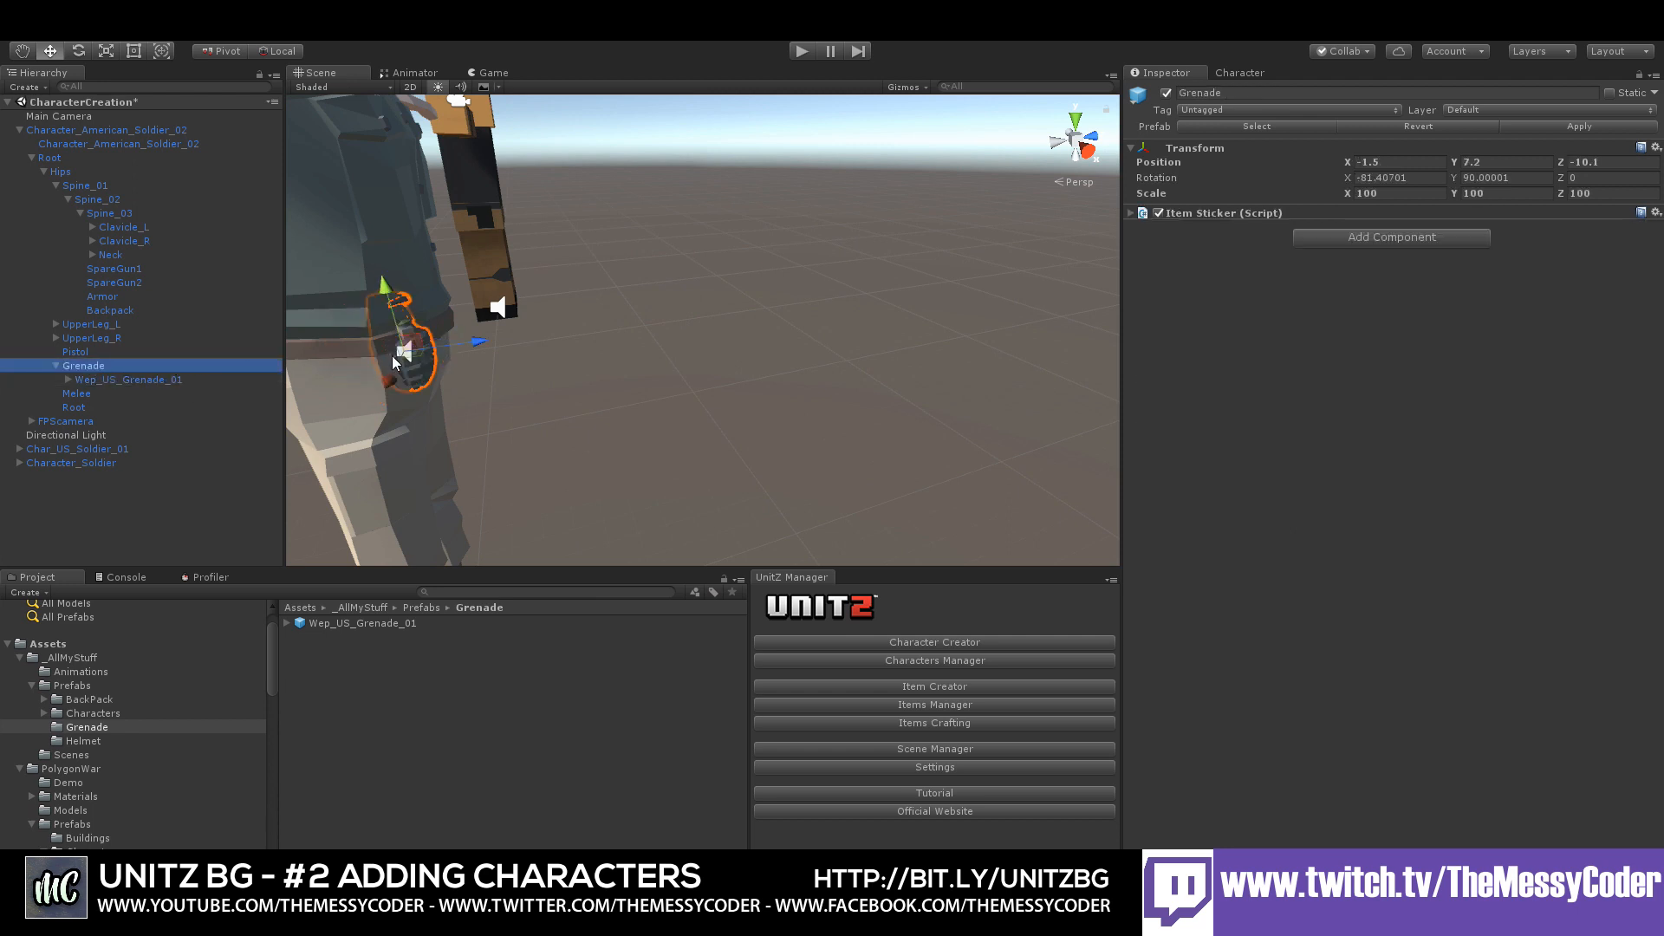
pyautogui.moveTo(462, 343); pyautogui.dragTo(265, 355)
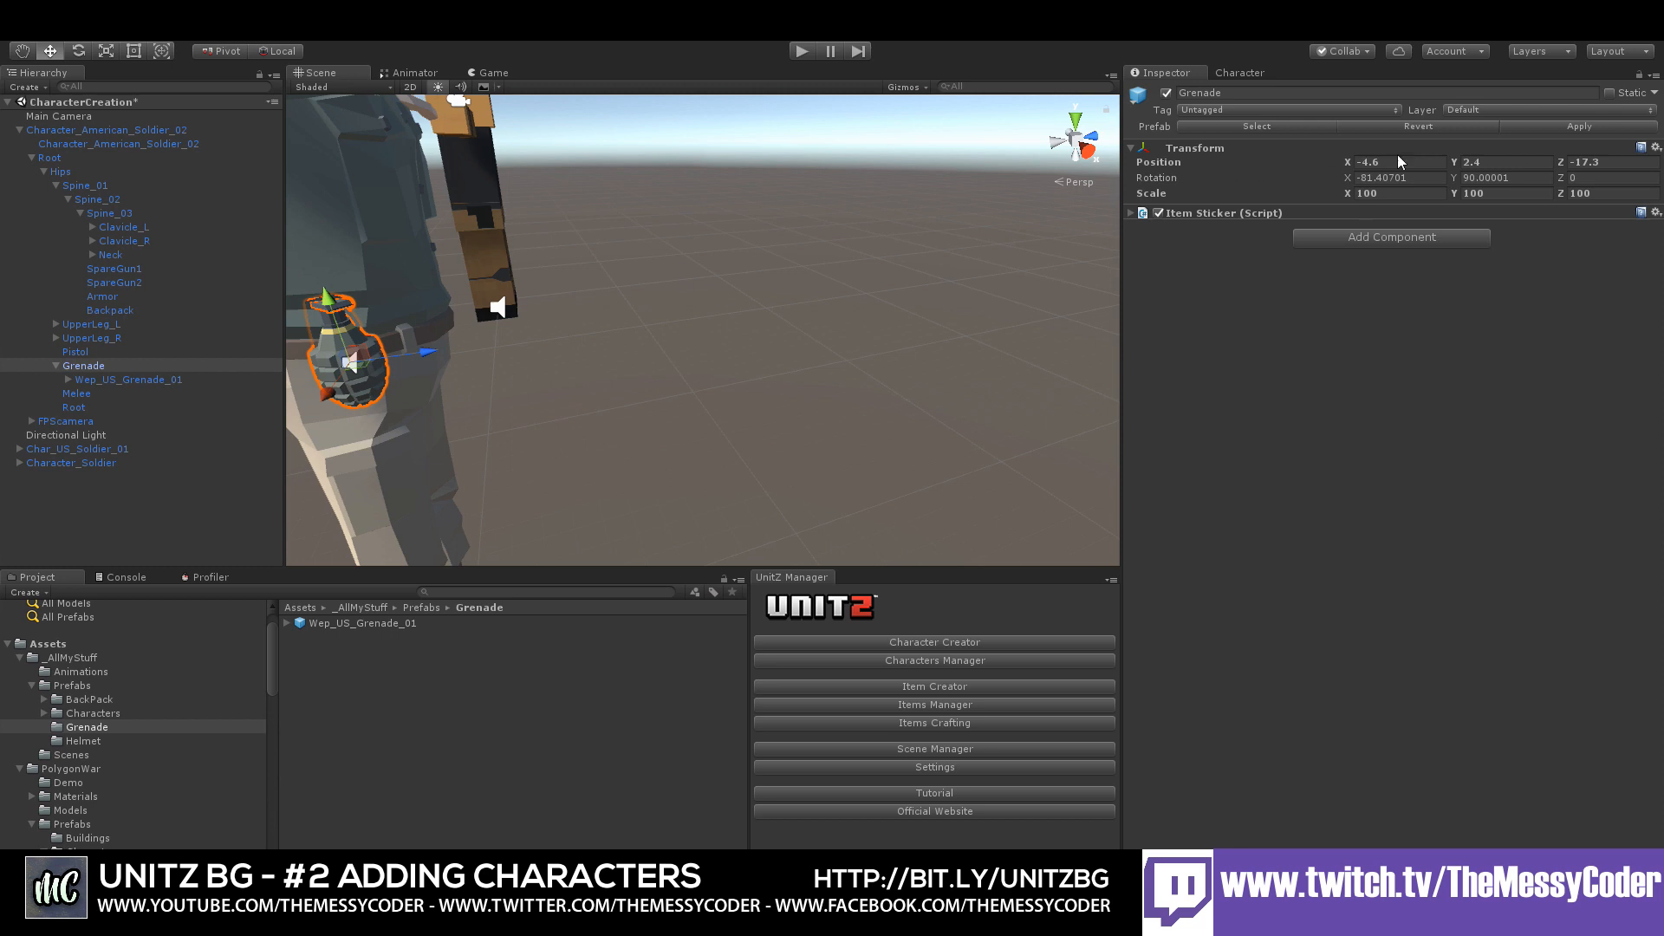
# - Rotate the Grenade holder at the hip to about X 78.4, Y -132.4, Z -41.8 and delete its Wep_US_Grenade_01 child
pyautogui.click(78, 50)
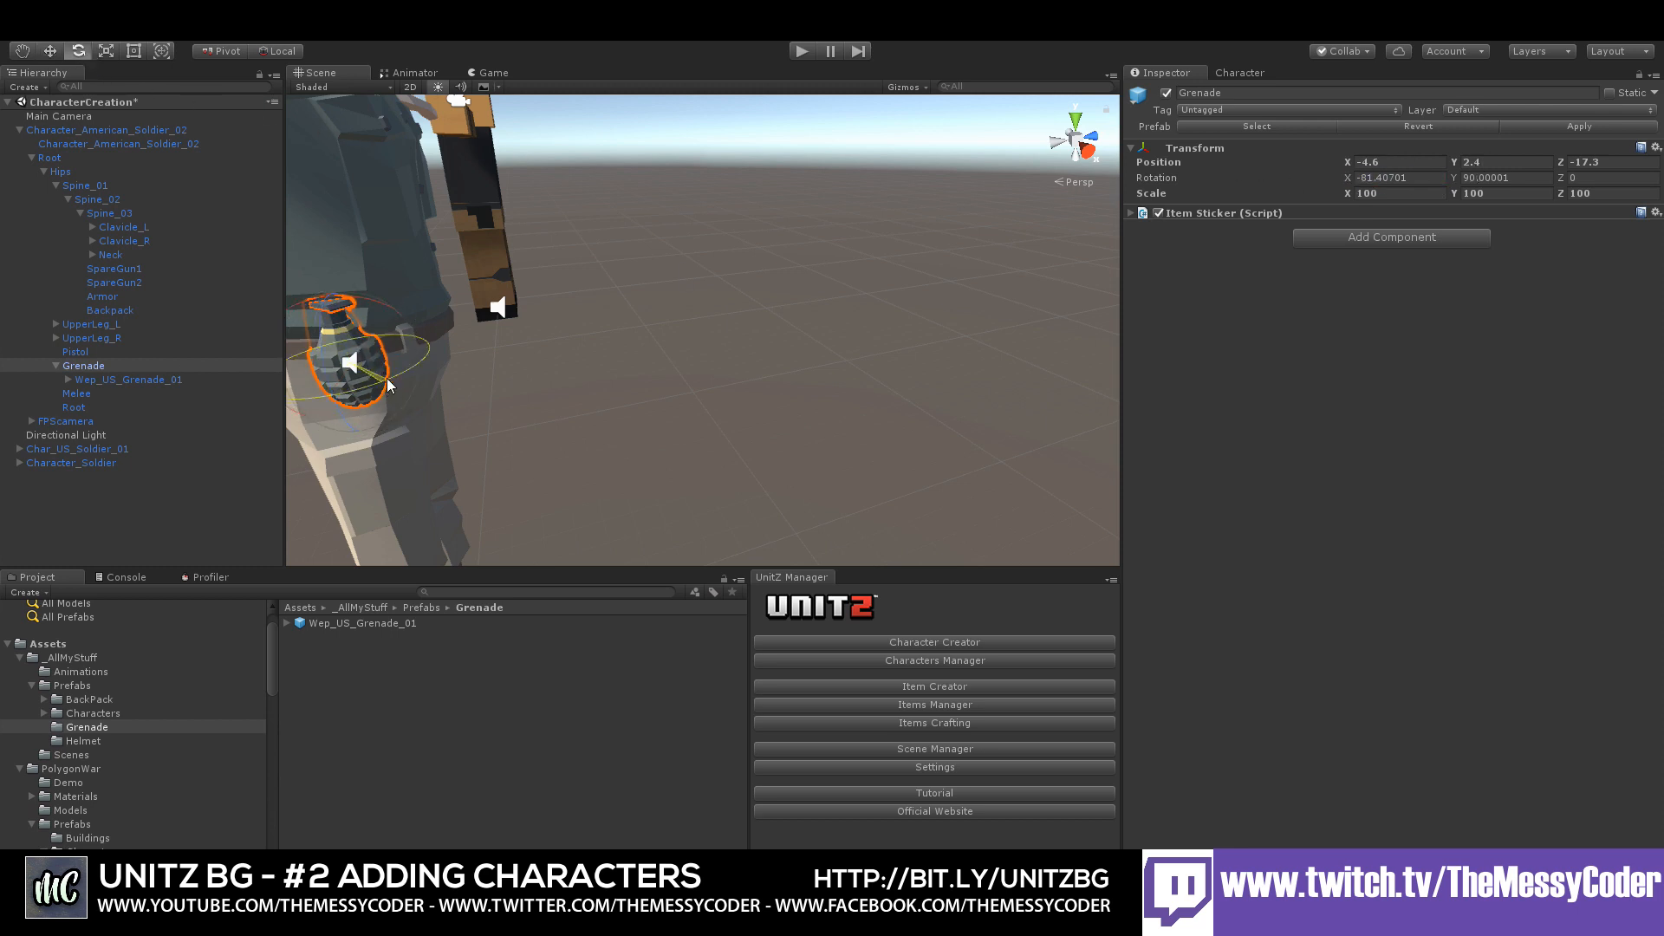
pyautogui.moveTo(388, 385); pyautogui.dragTo(541, 318)
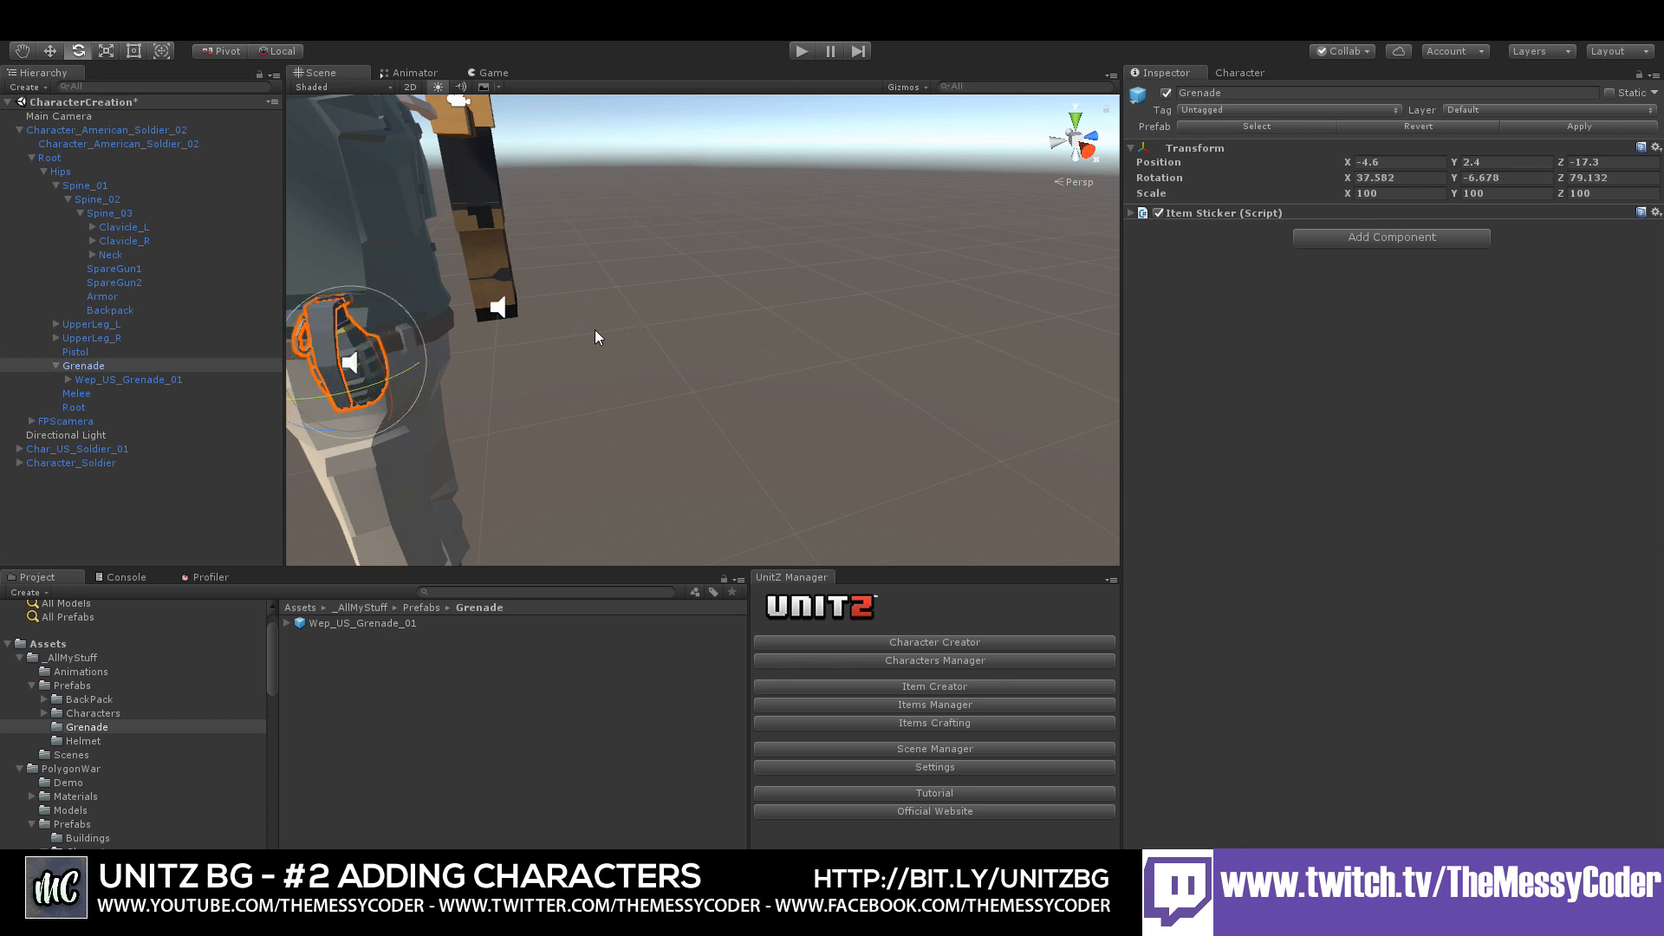
pyautogui.moveTo(594, 329); pyautogui.dragTo(984, 363, button='middle')
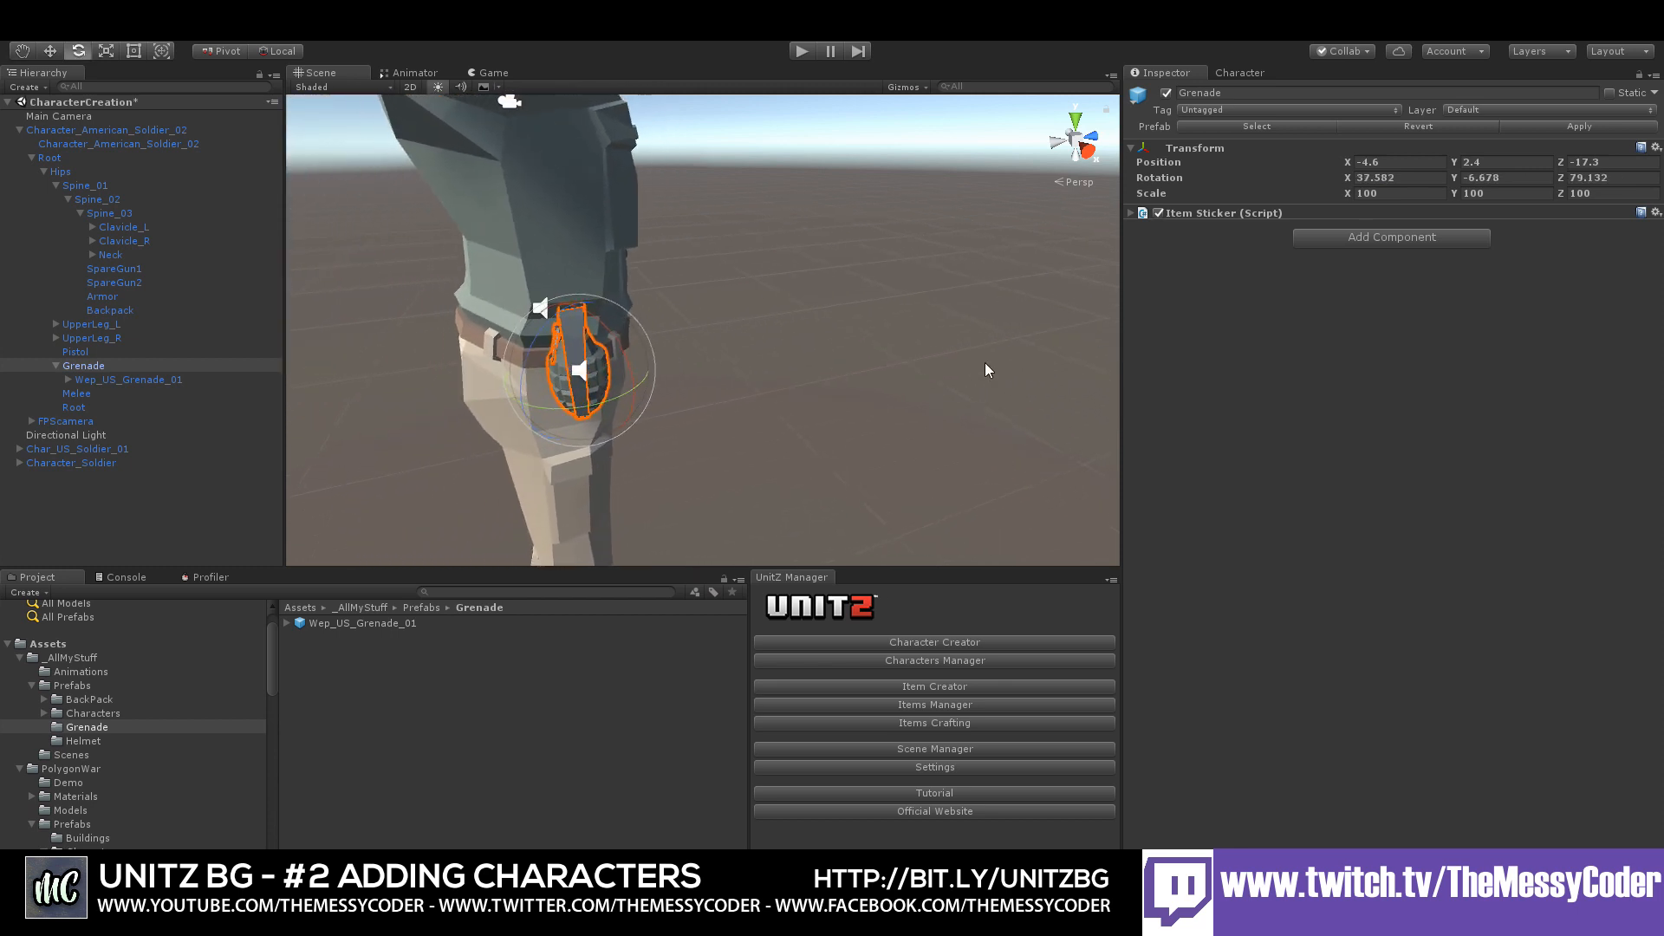
pyautogui.moveTo(617, 333); pyautogui.dragTo(684, 381)
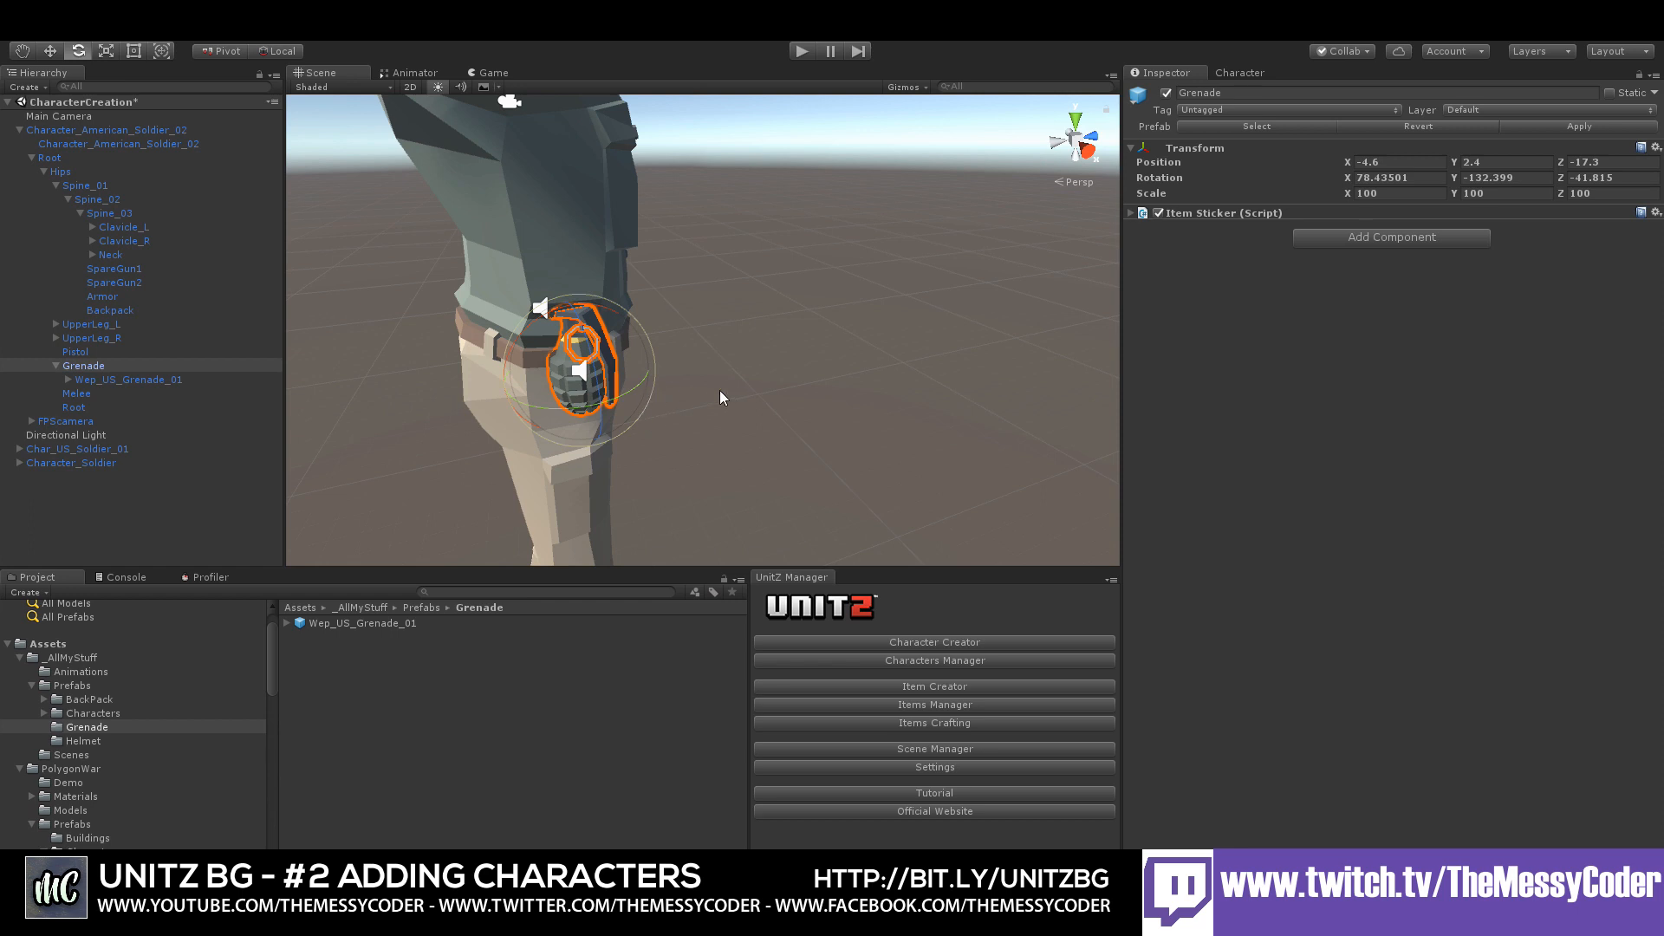
pyautogui.click(149, 380)
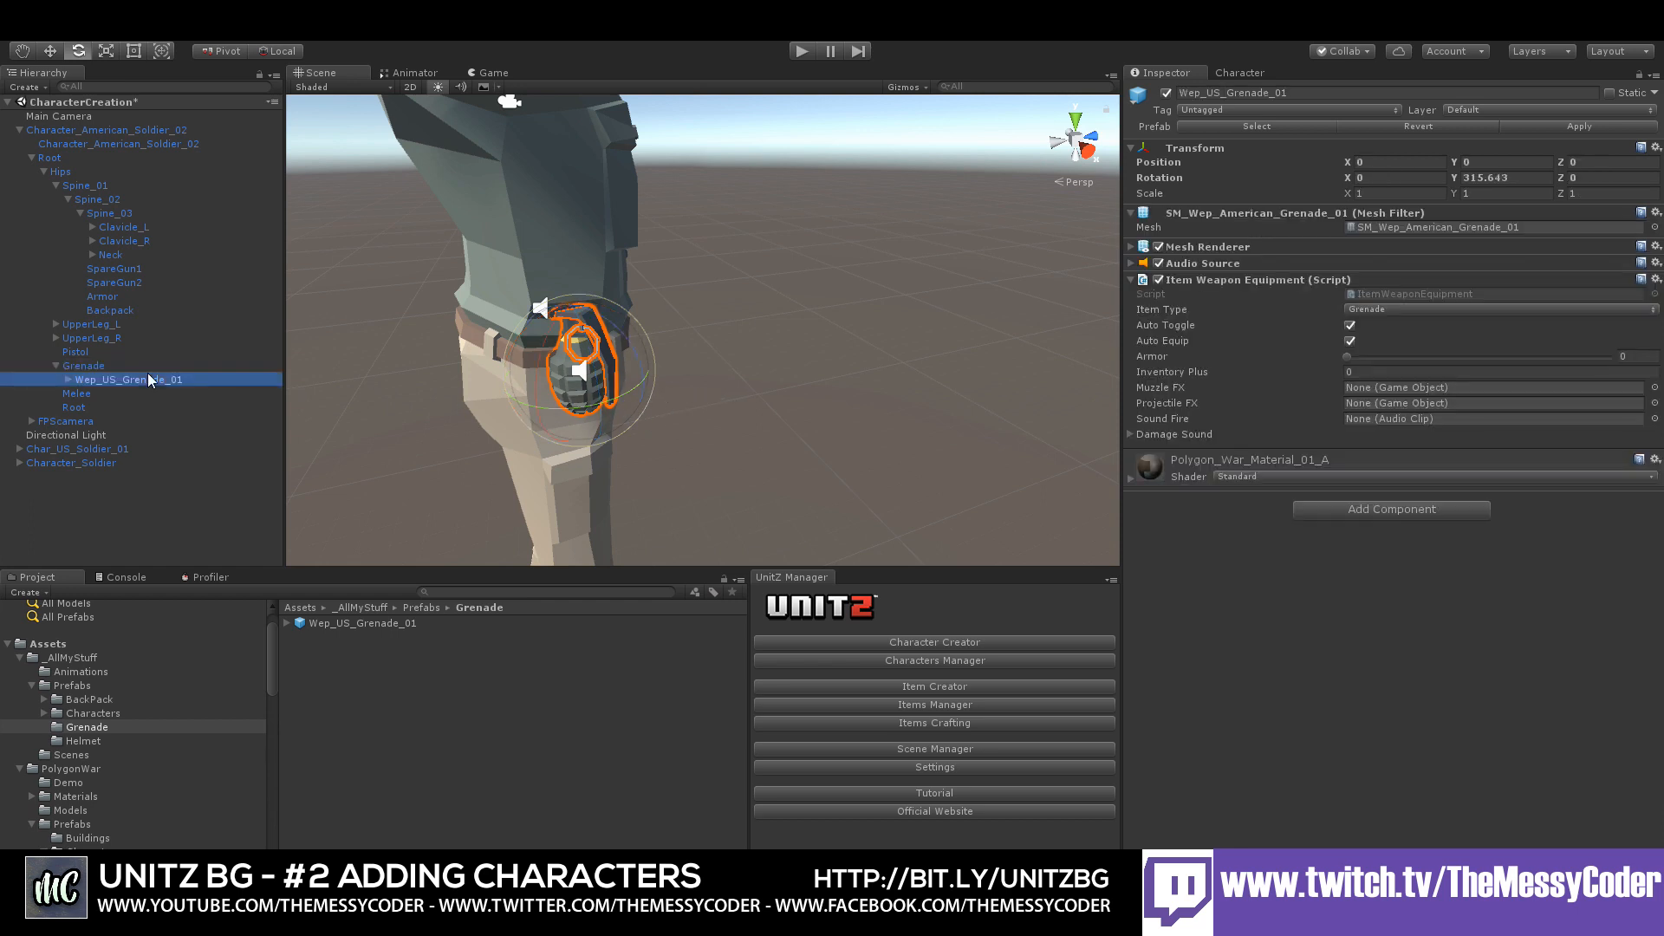
pyautogui.press('Delete')
# - Add the Wep_US_Grenade_01 prefab under Pistol as a placement guide and move Pistol out to about Z 19.3 at the hip
pyautogui.click(92, 353)
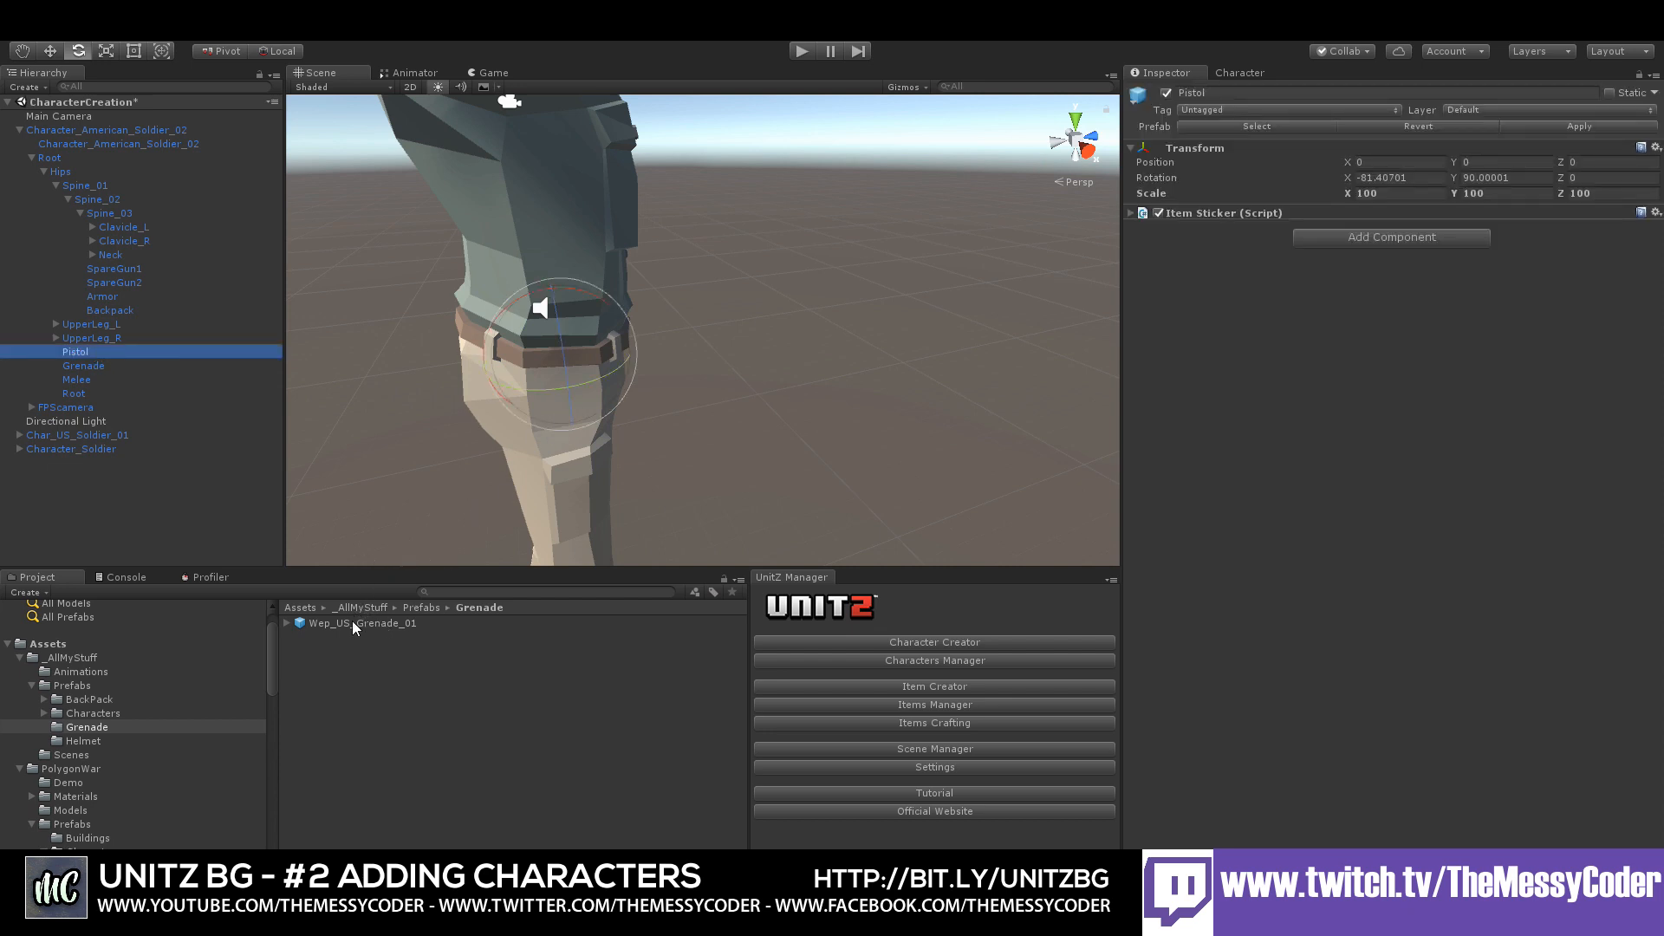
pyautogui.moveTo(352, 620); pyautogui.dragTo(86, 353)
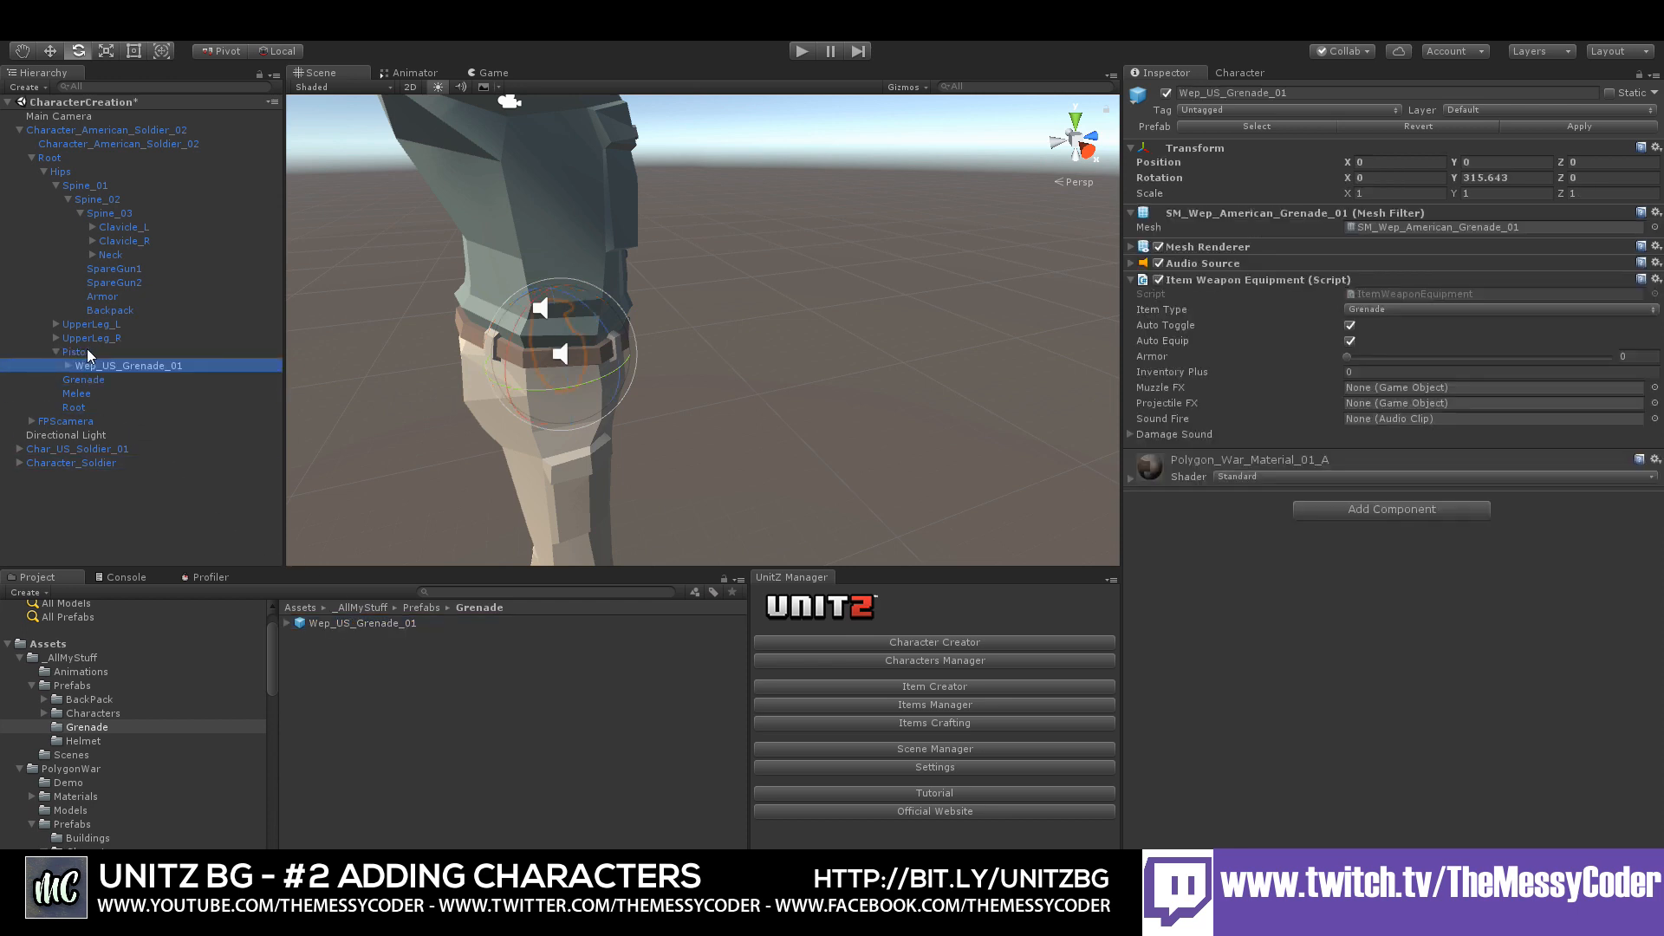
pyautogui.click(102, 352)
pyautogui.keyDown('alt'); pyautogui.moveTo(977, 204); pyautogui.dragTo(507, 347); pyautogui.keyUp('alt')
pyautogui.moveTo(611, 304); pyautogui.dragTo(410, 455, button='middle')
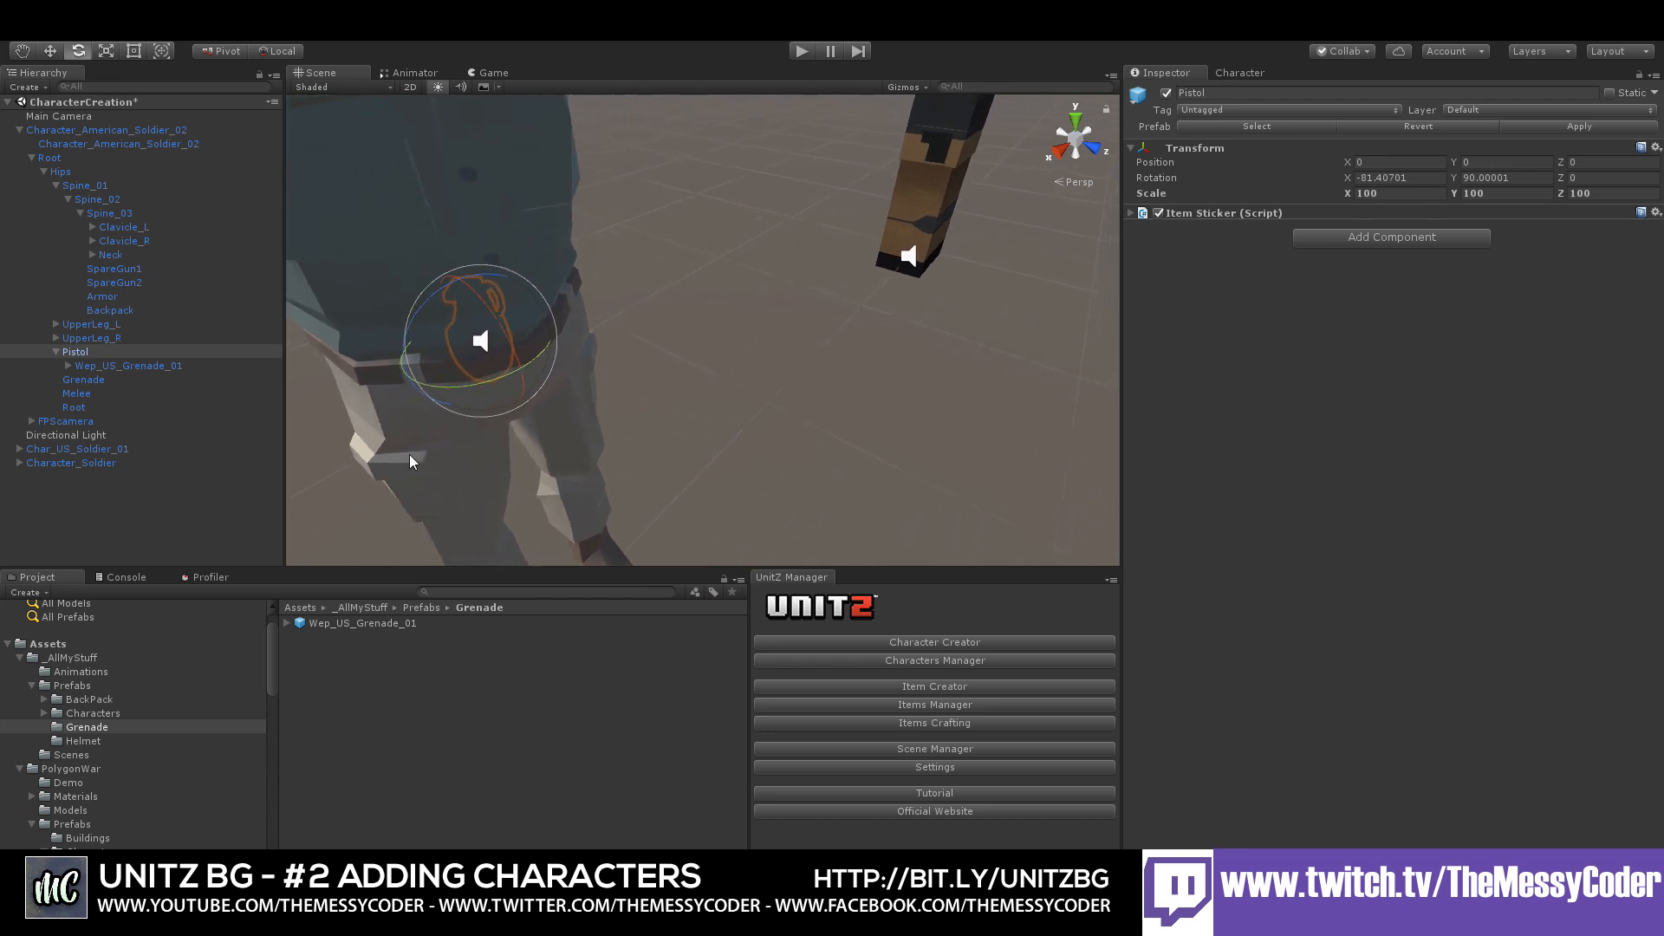
pyautogui.click(49, 51)
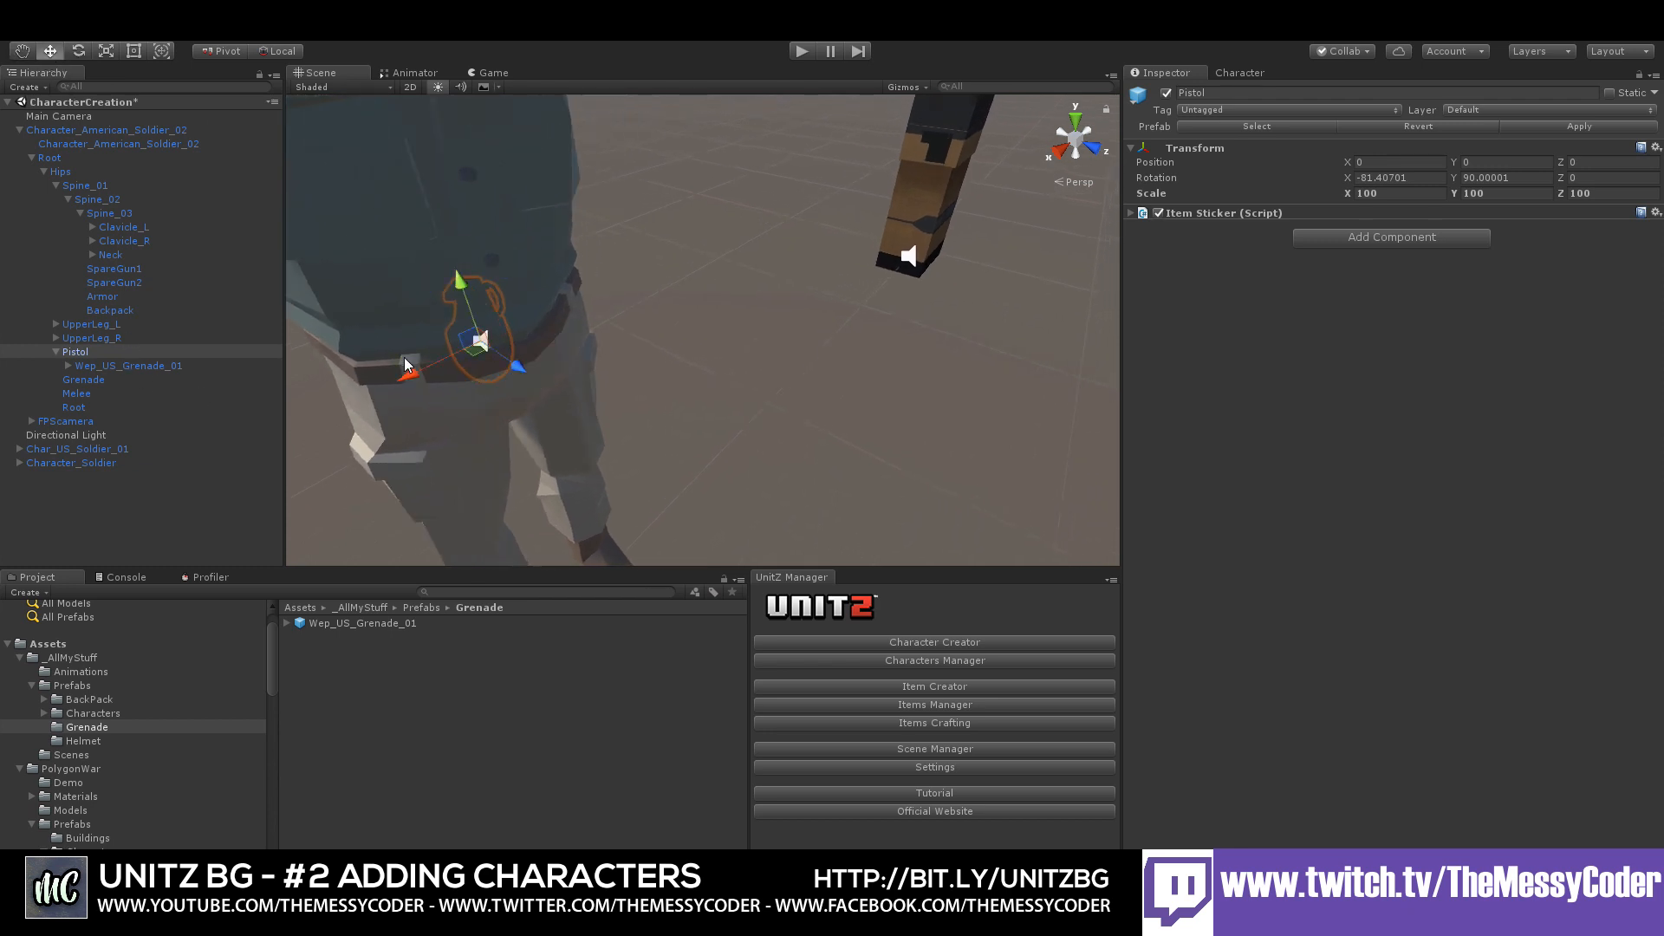
pyautogui.moveTo(403, 357); pyautogui.dragTo(491, 326)
# - Raise the Pistol holder slightly at the character's hip, to about X -3.6, Y 0.6
pyautogui.scroll(3, 554, 339)
pyautogui.moveTo(490, 327); pyautogui.dragTo(650, 291, button='middle')
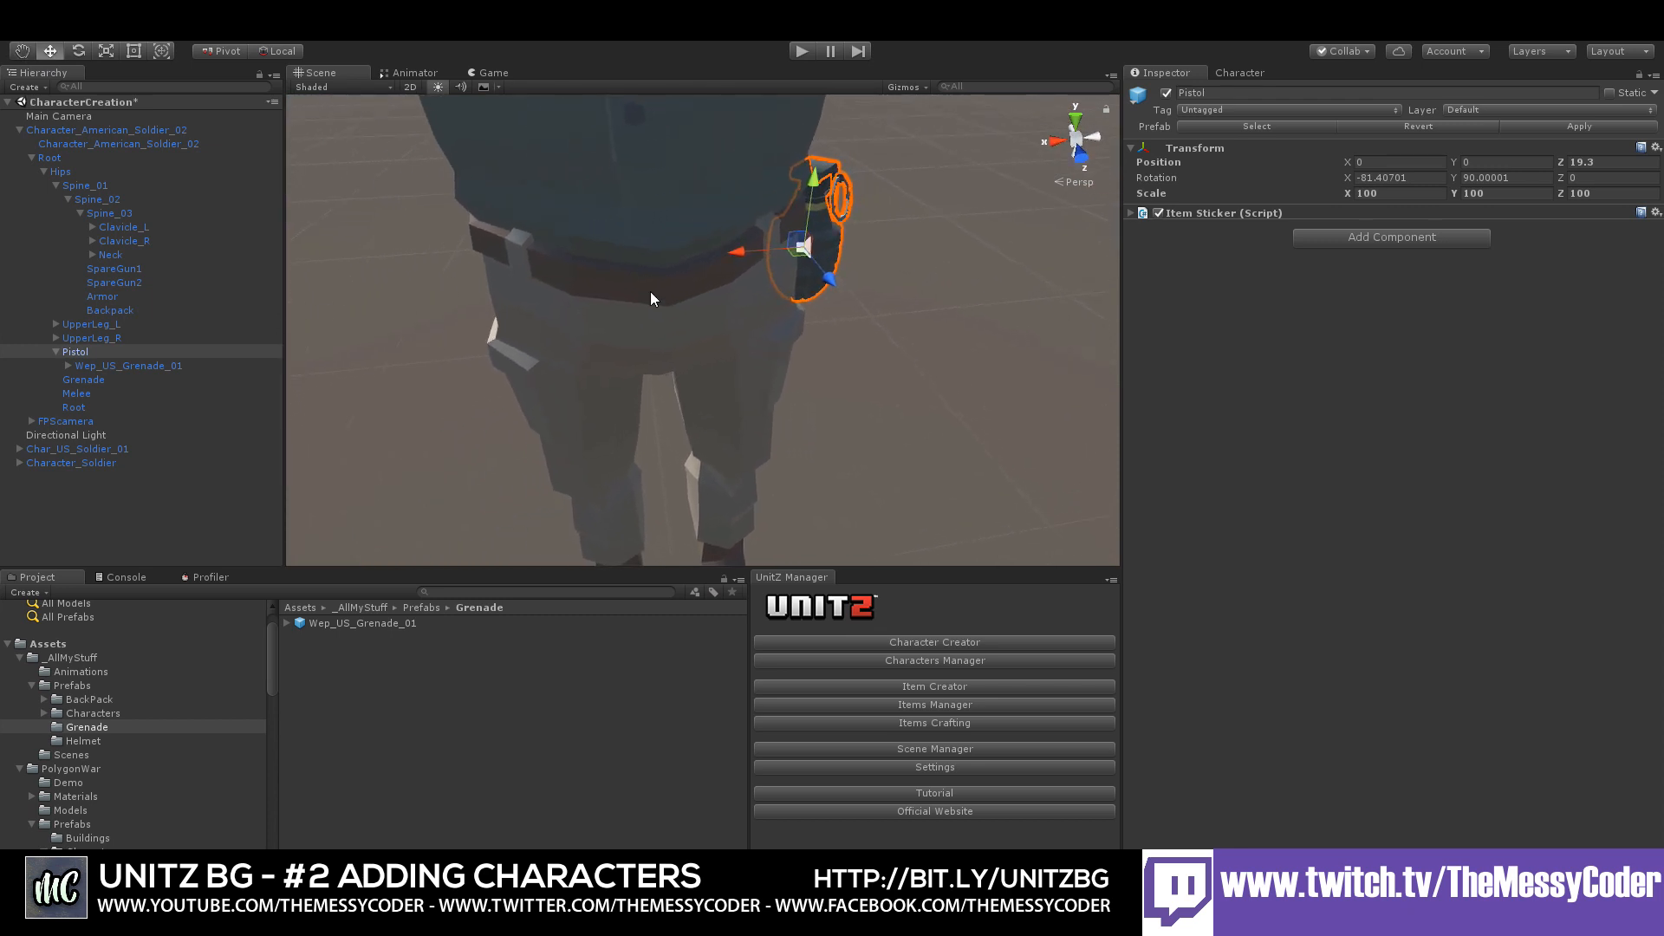
pyautogui.keyDown('alt'); pyautogui.moveTo(650, 292); pyautogui.dragTo(518, 278); pyautogui.keyUp('alt')
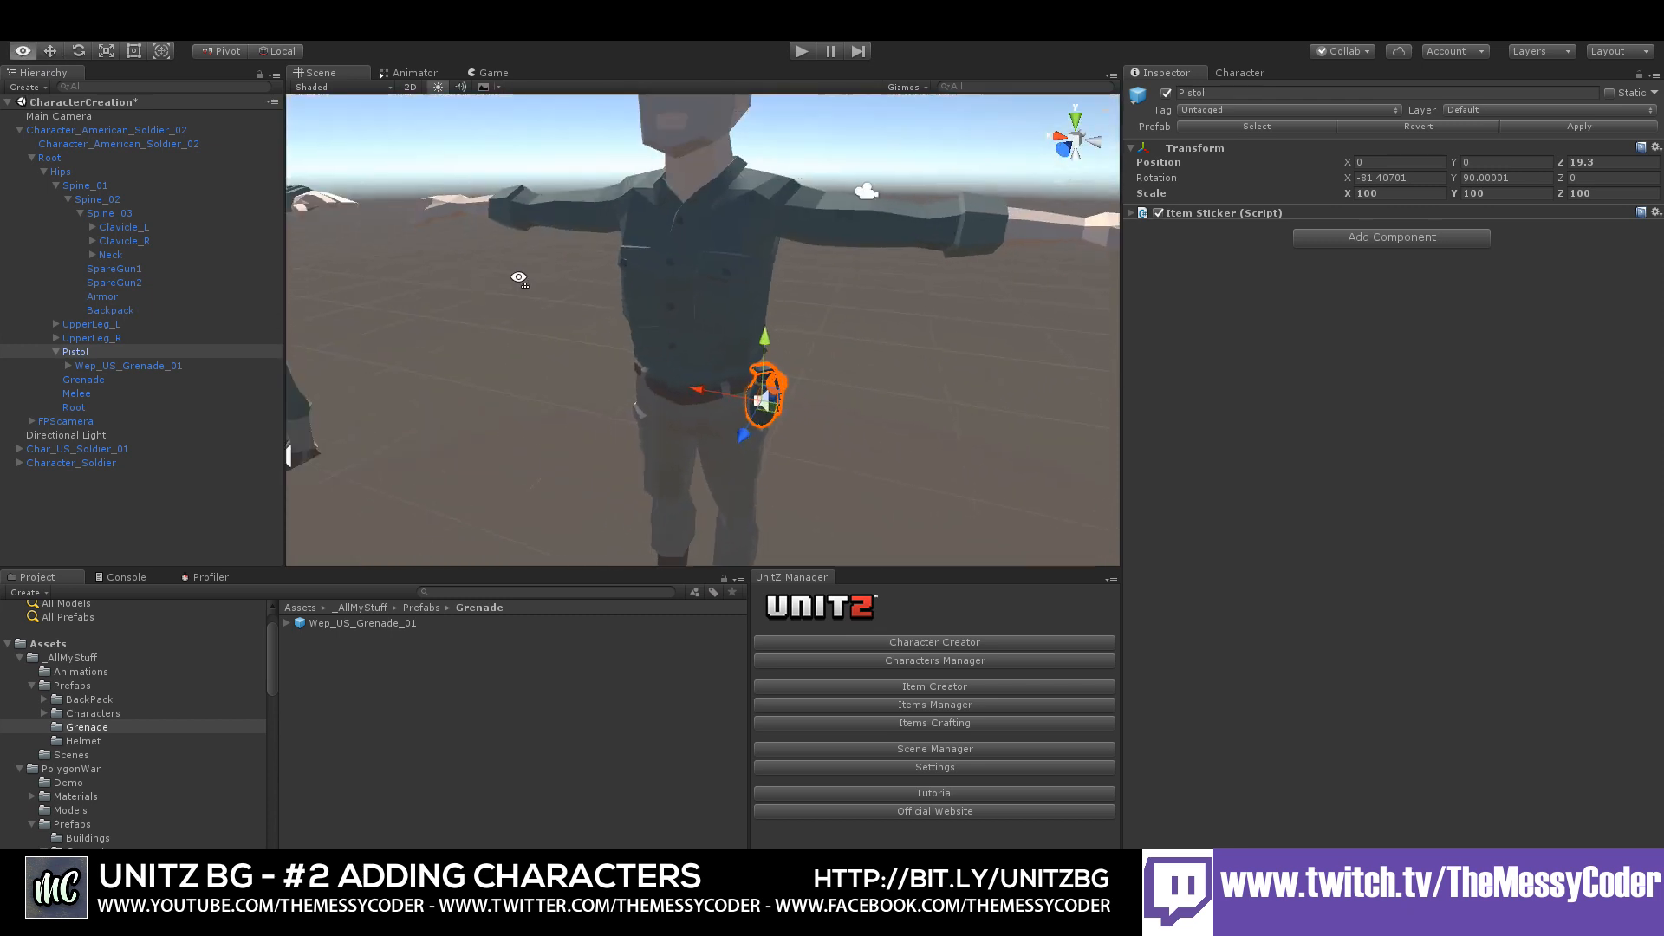
pyautogui.moveTo(518, 278); pyautogui.dragTo(523, 272, button='right')
pyautogui.moveTo(835, 405); pyautogui.dragTo(633, 290, button='middle')
pyautogui.scroll(5, 605, 258)
pyautogui.moveTo(598, 247); pyautogui.dragTo(610, 294, button='right')
pyautogui.scroll(-6, 723, 357)
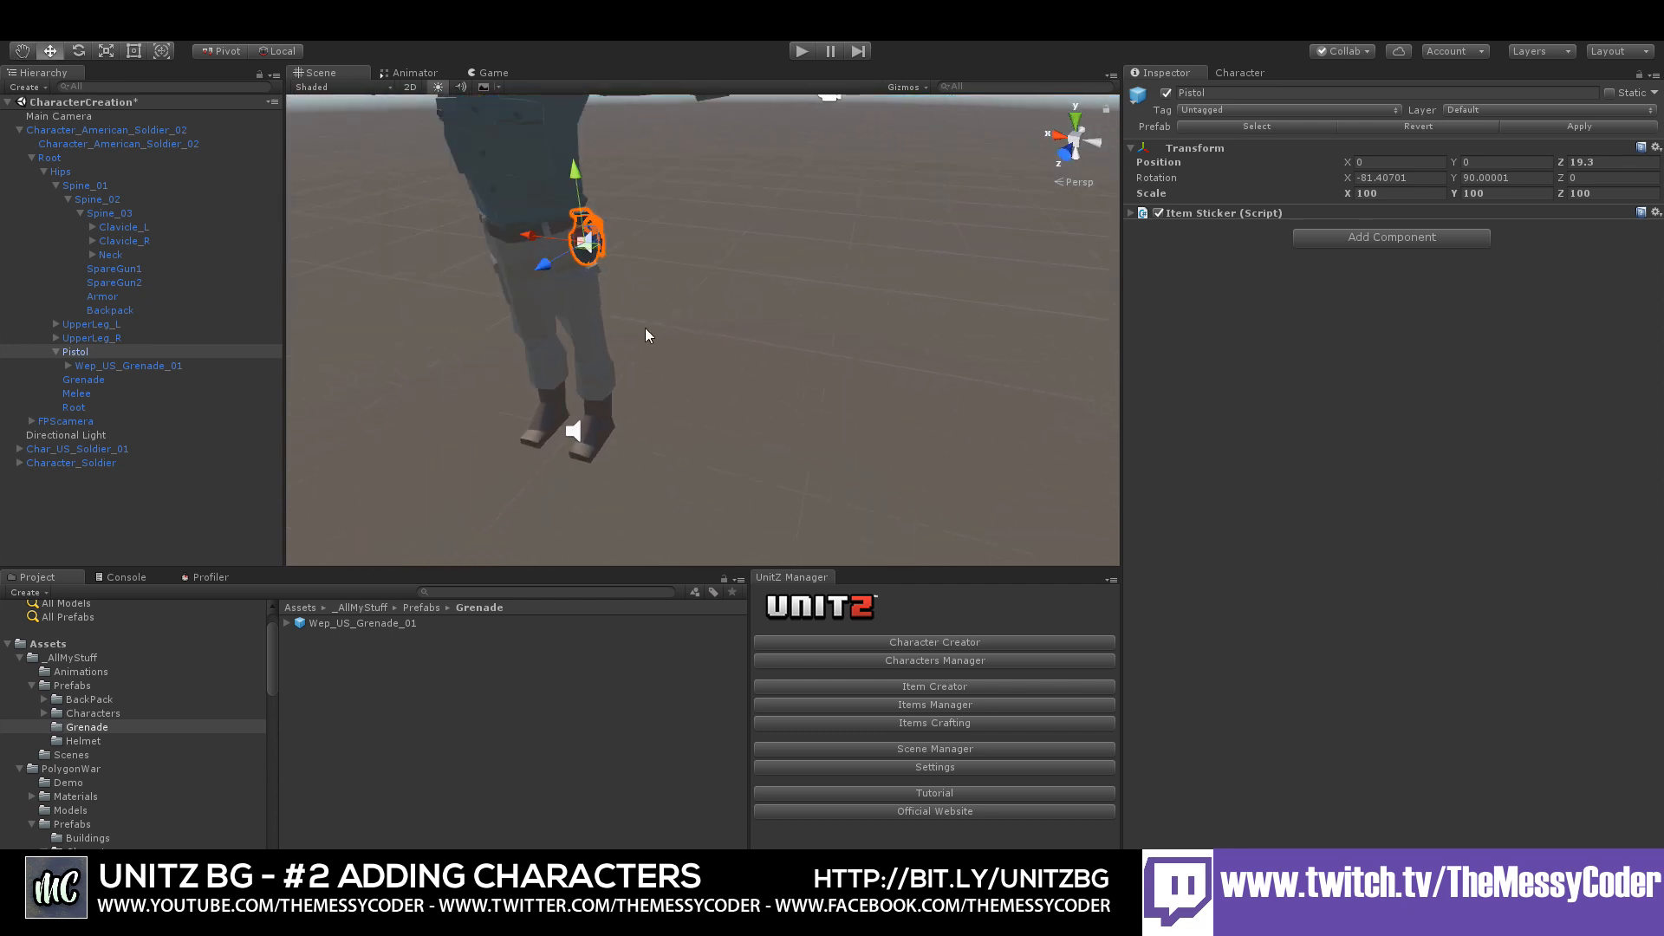
pyautogui.moveTo(646, 330); pyautogui.dragTo(828, 460, button='middle')
pyautogui.scroll(3, 752, 390)
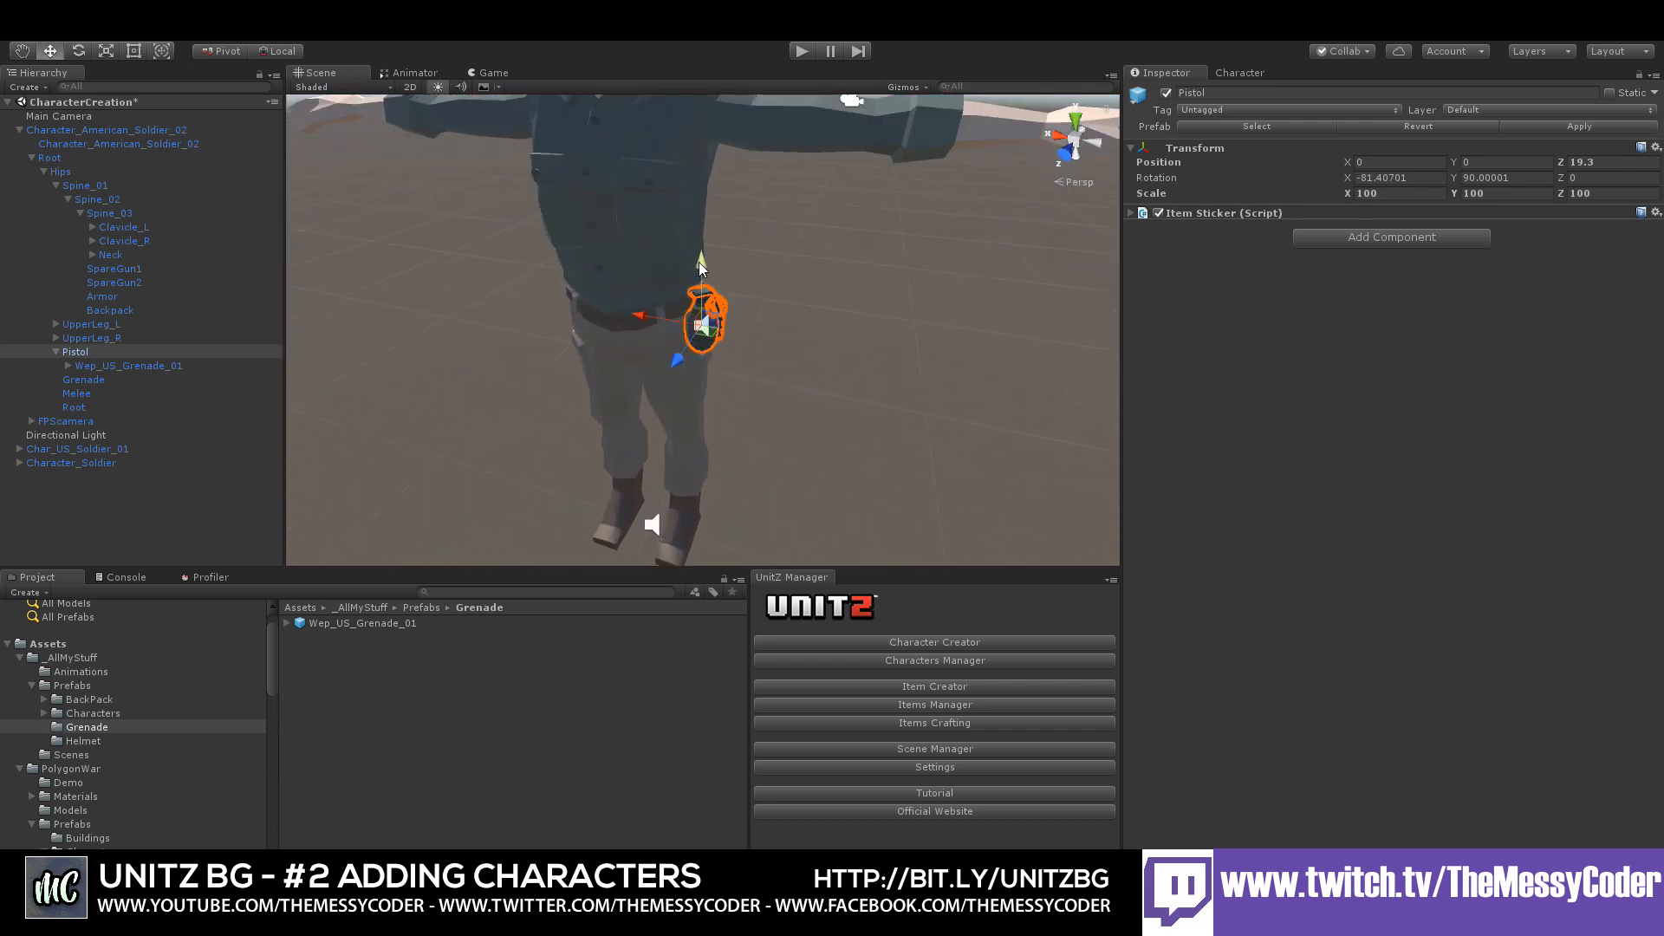
pyautogui.moveTo(701, 262); pyautogui.dragTo(698, 249)
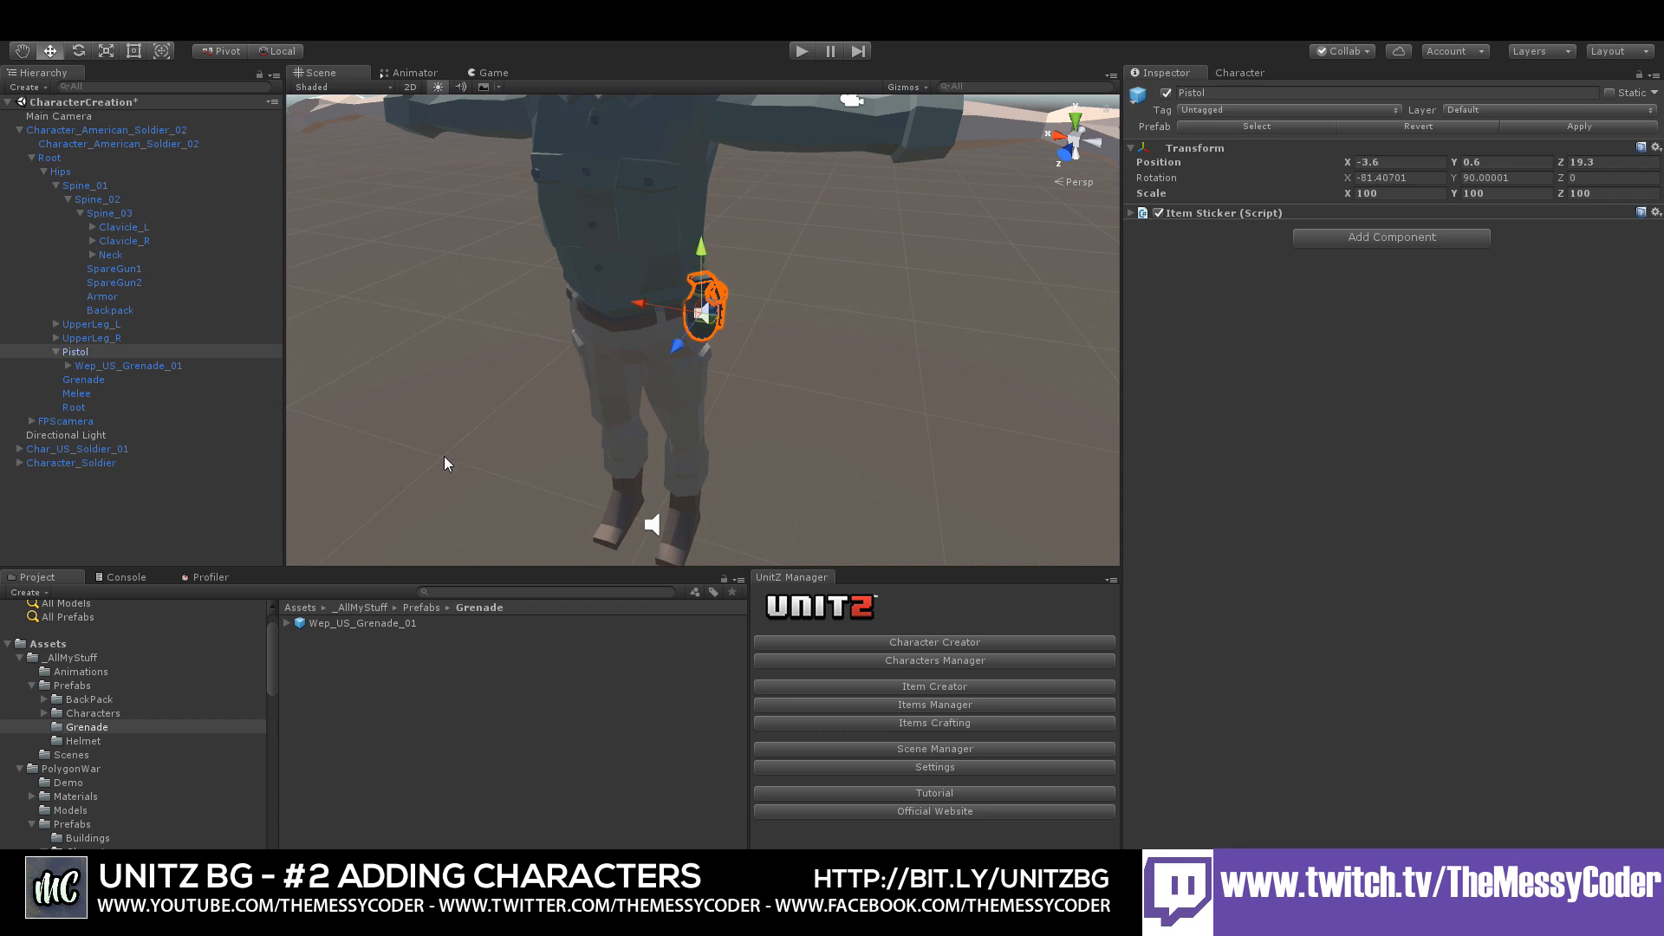
# - Replace the grenade under Pistol with the MyPistol_Equip prefab from the MyPistol items folder
pyautogui.click(125, 365)
pyautogui.press('Delete')
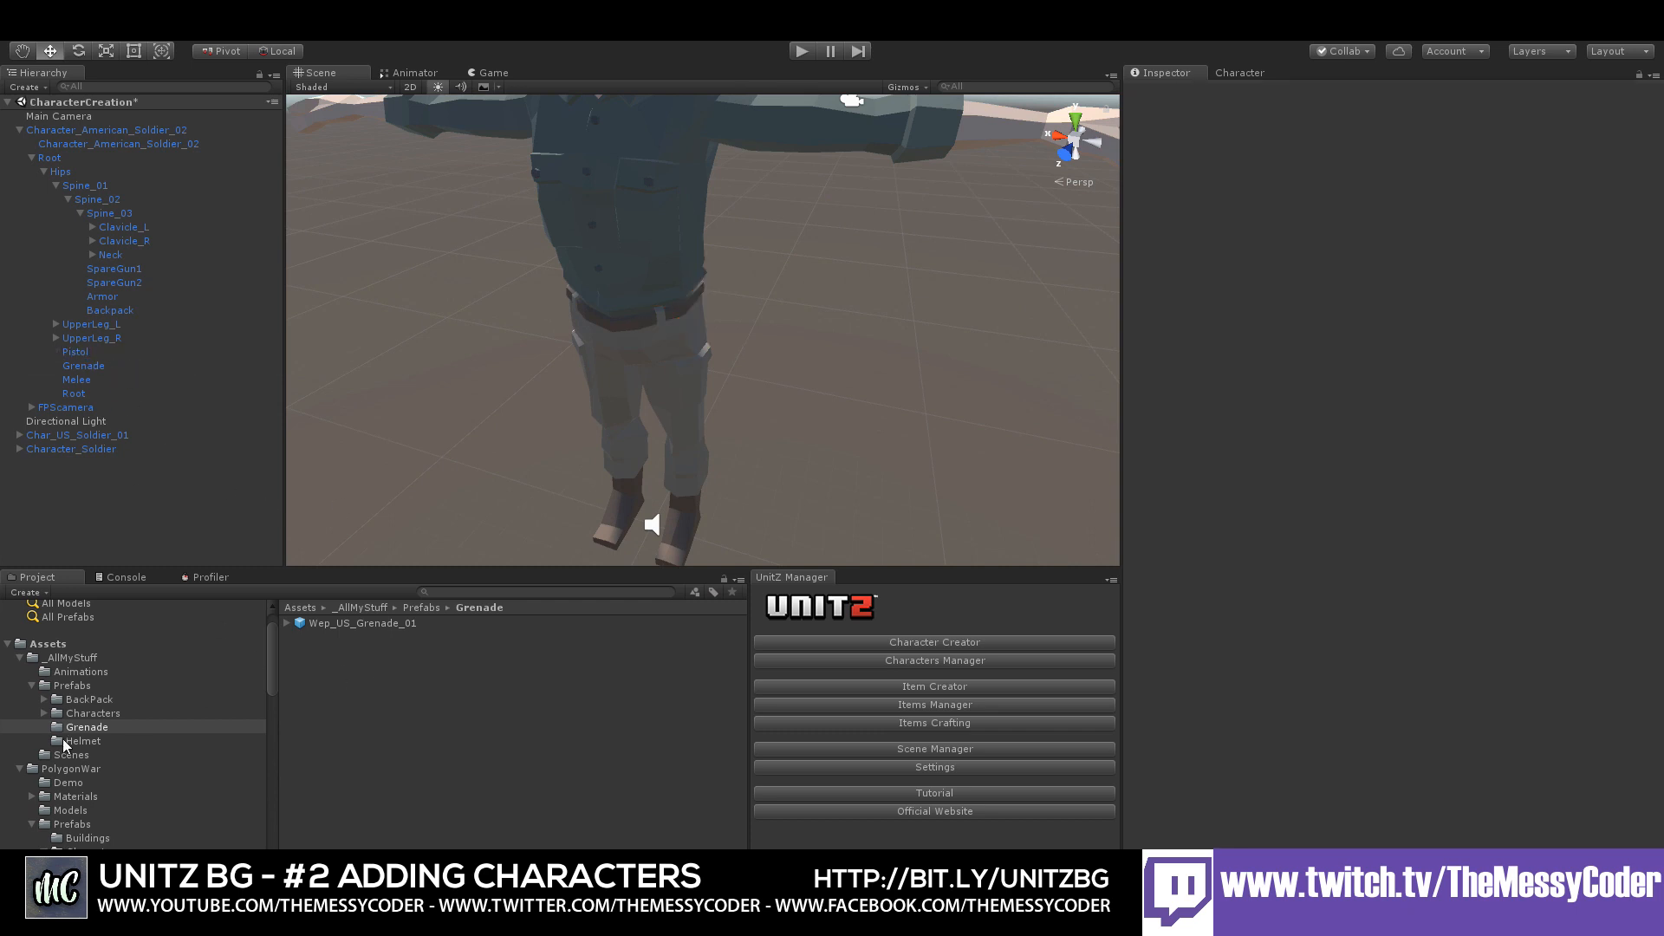
pyautogui.scroll(-10, 63, 742)
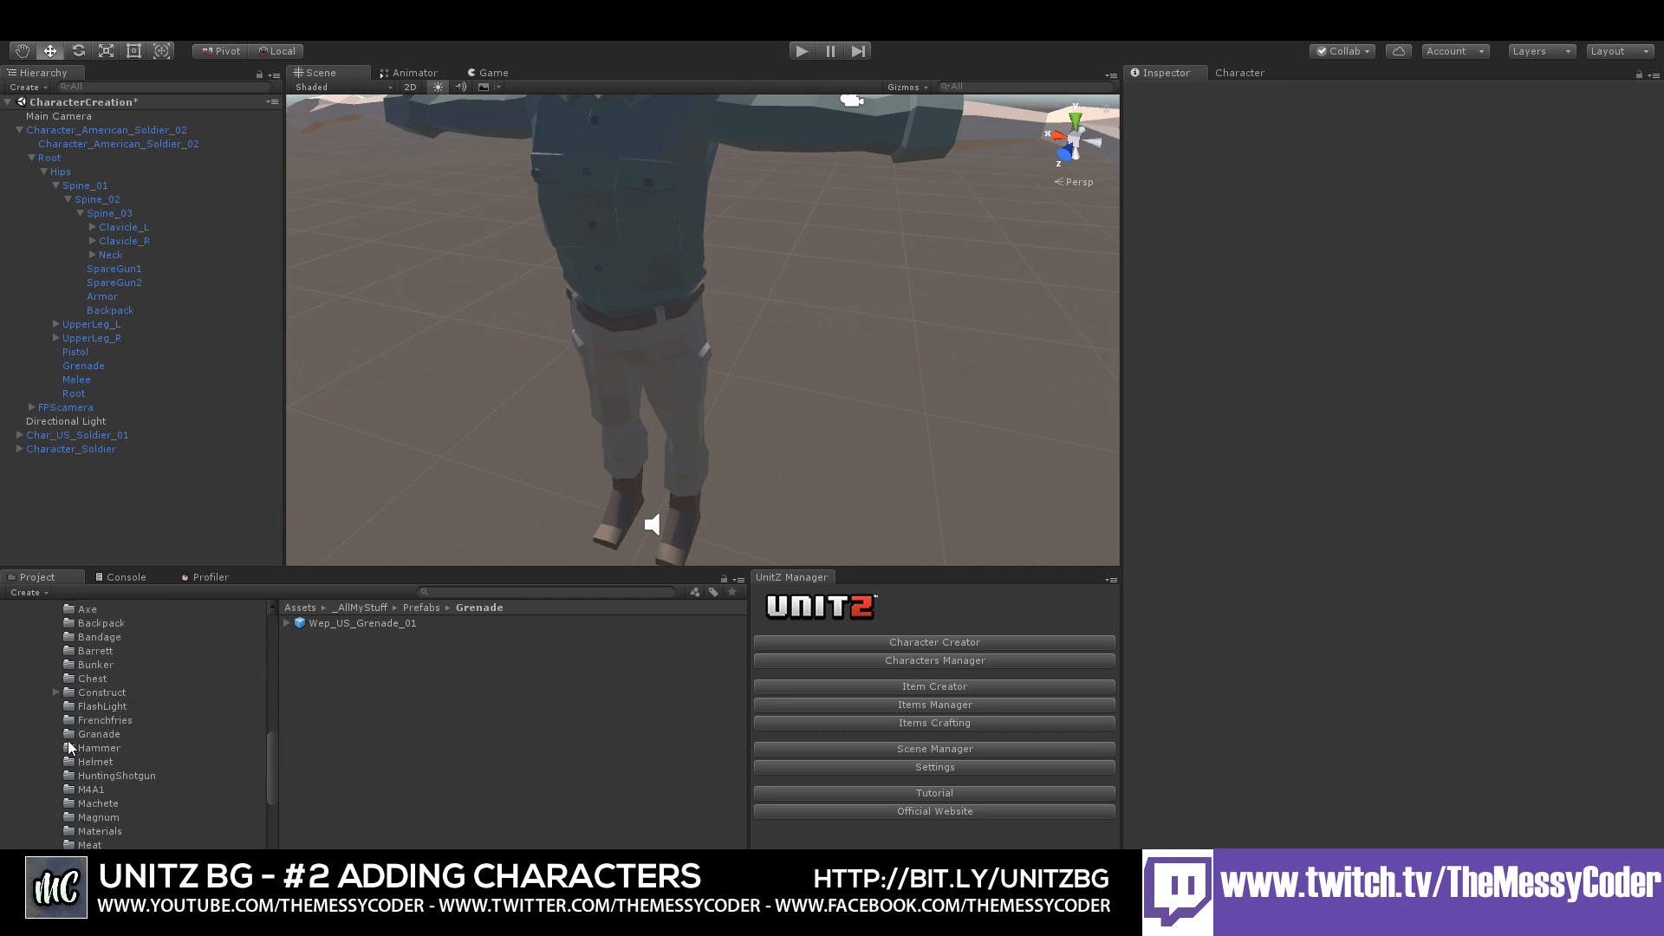
pyautogui.scroll(-3, 101, 714)
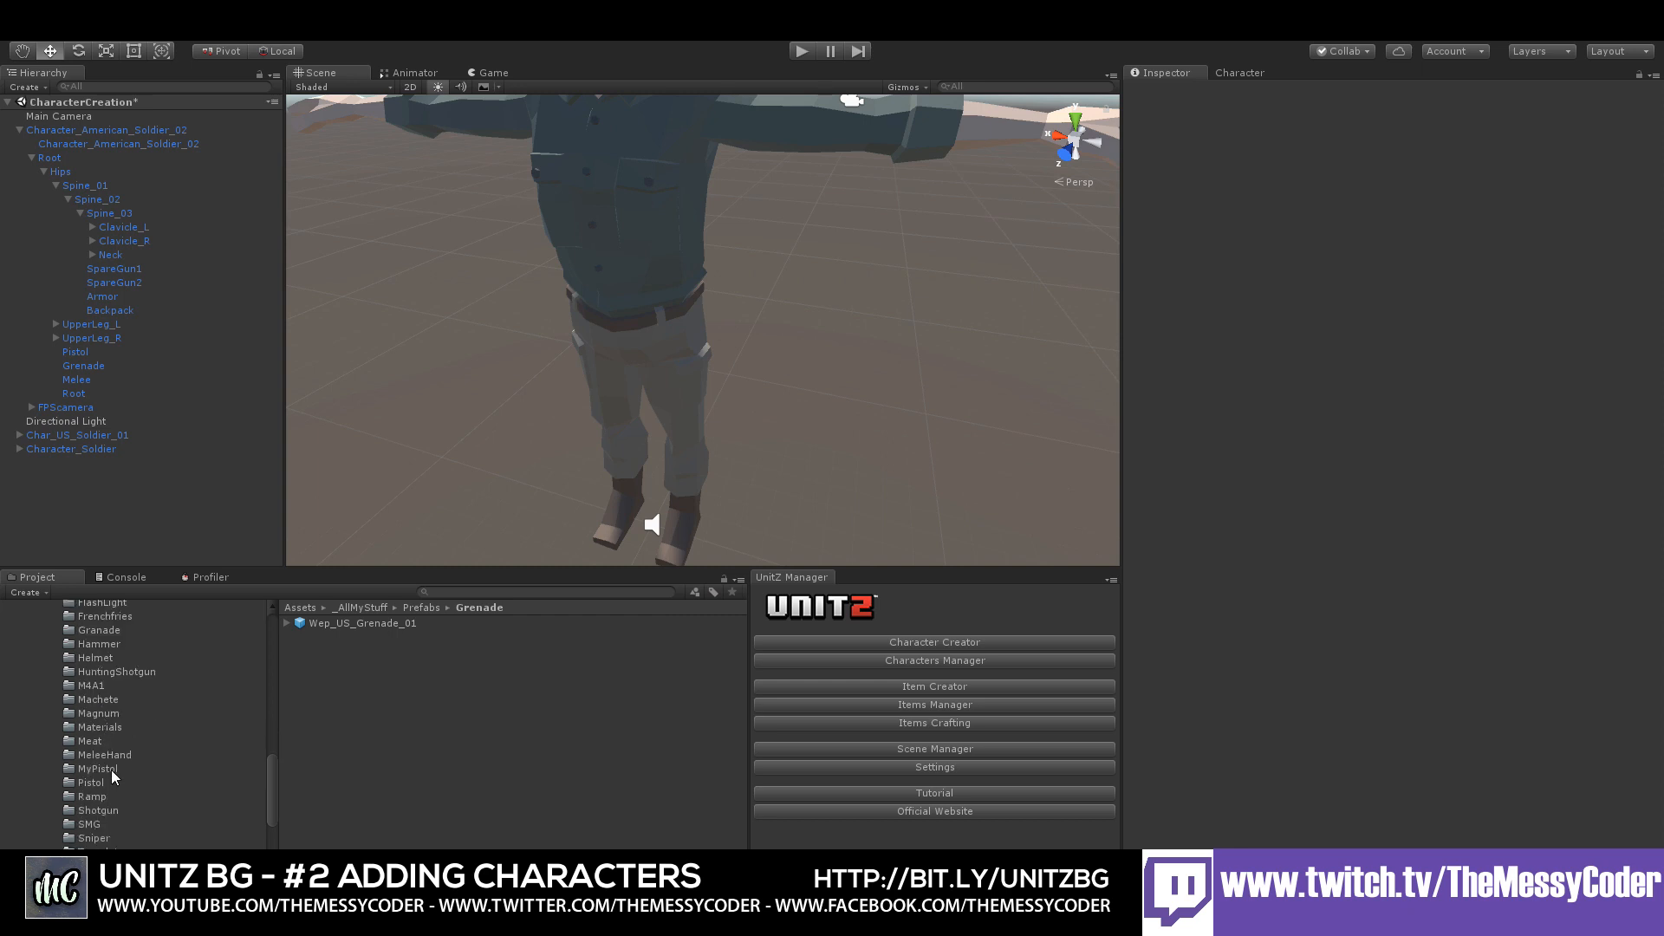
pyautogui.click(98, 769)
pyautogui.moveTo(344, 637); pyautogui.dragTo(84, 355)
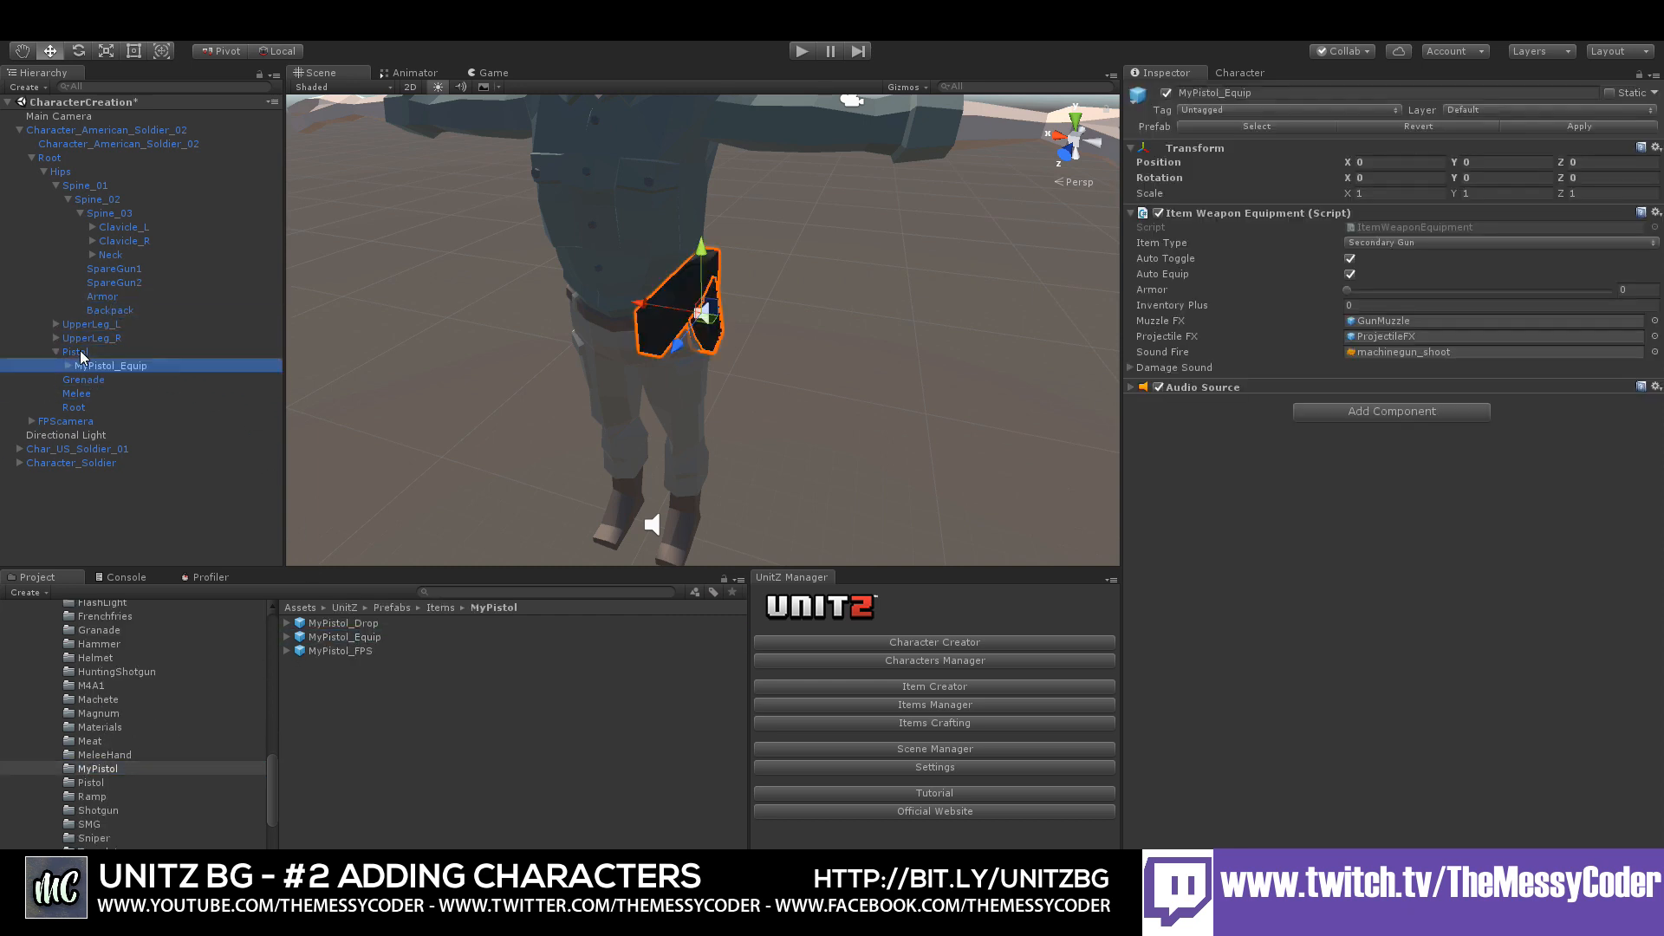
# - Rotate the Pistol holder so the gun points down the leg, and set its X rotation to 0
pyautogui.click(132, 351)
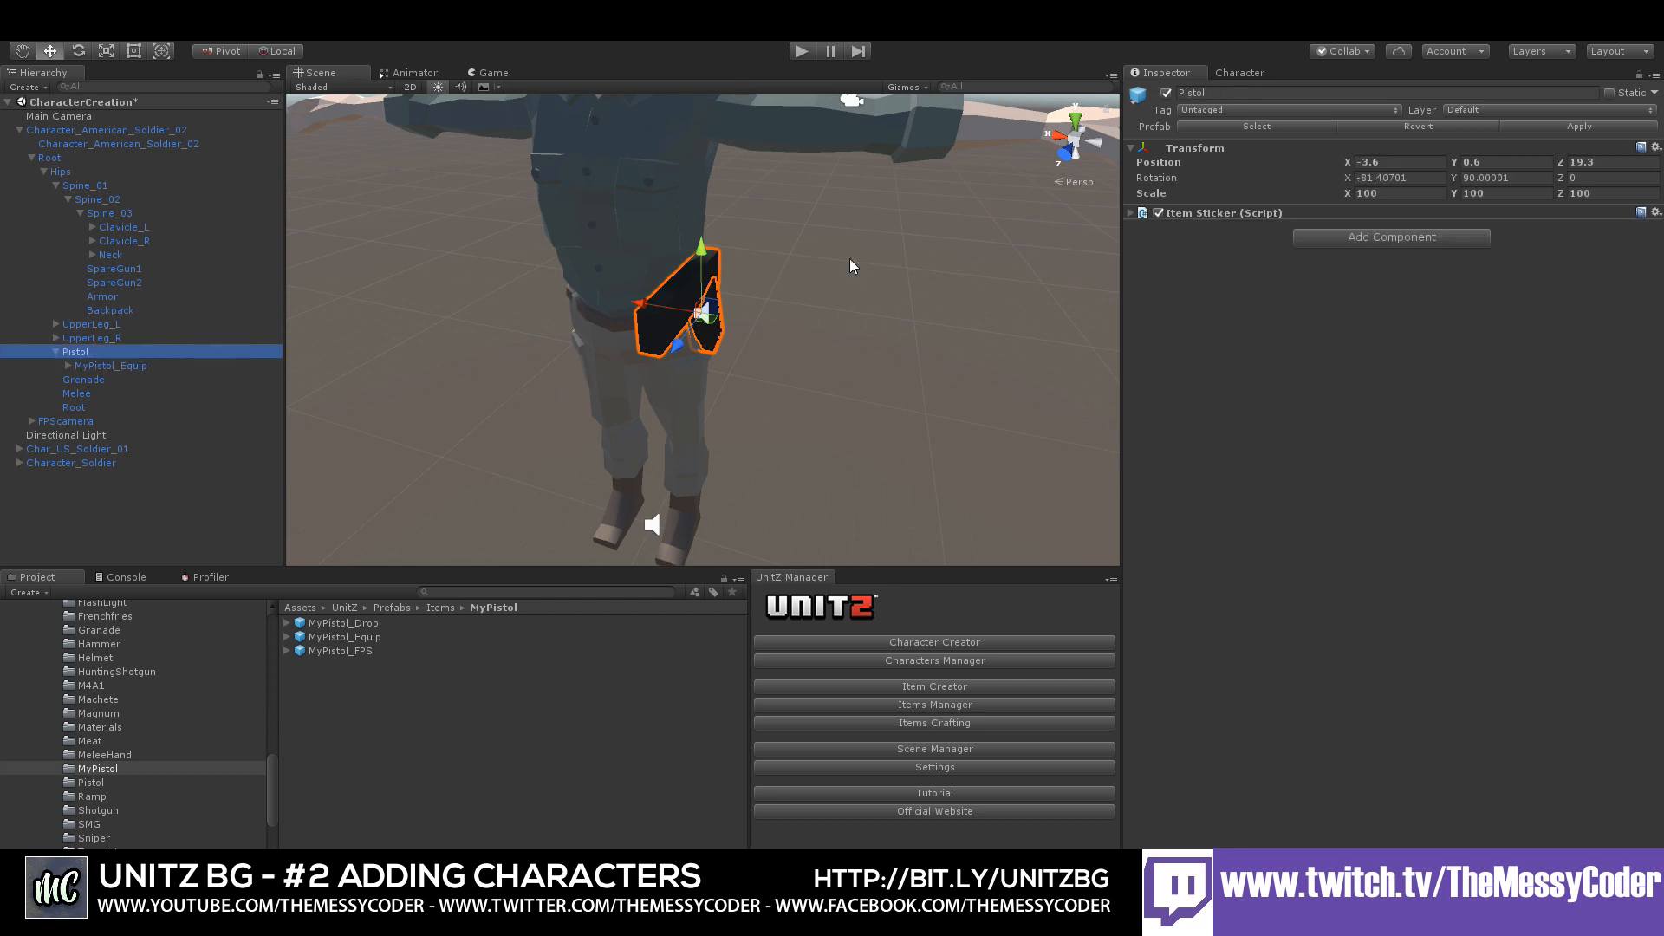
pyautogui.click(1406, 176)
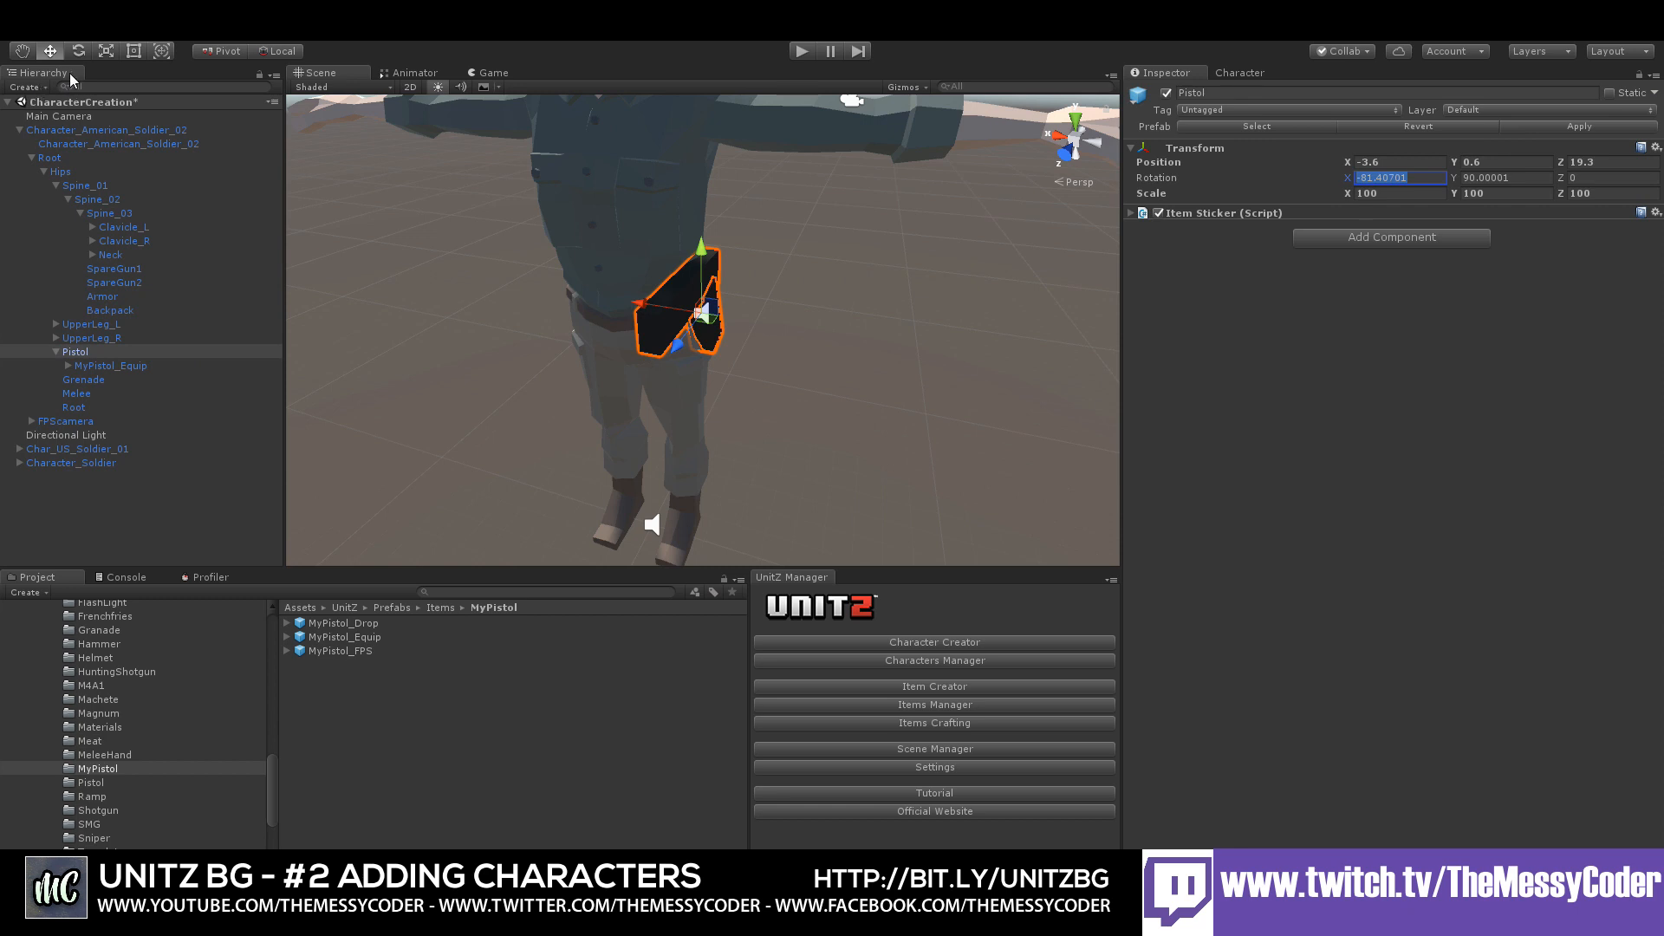
pyautogui.click(78, 50)
pyautogui.moveTo(638, 266); pyautogui.dragTo(693, 438)
pyautogui.click(1368, 177)
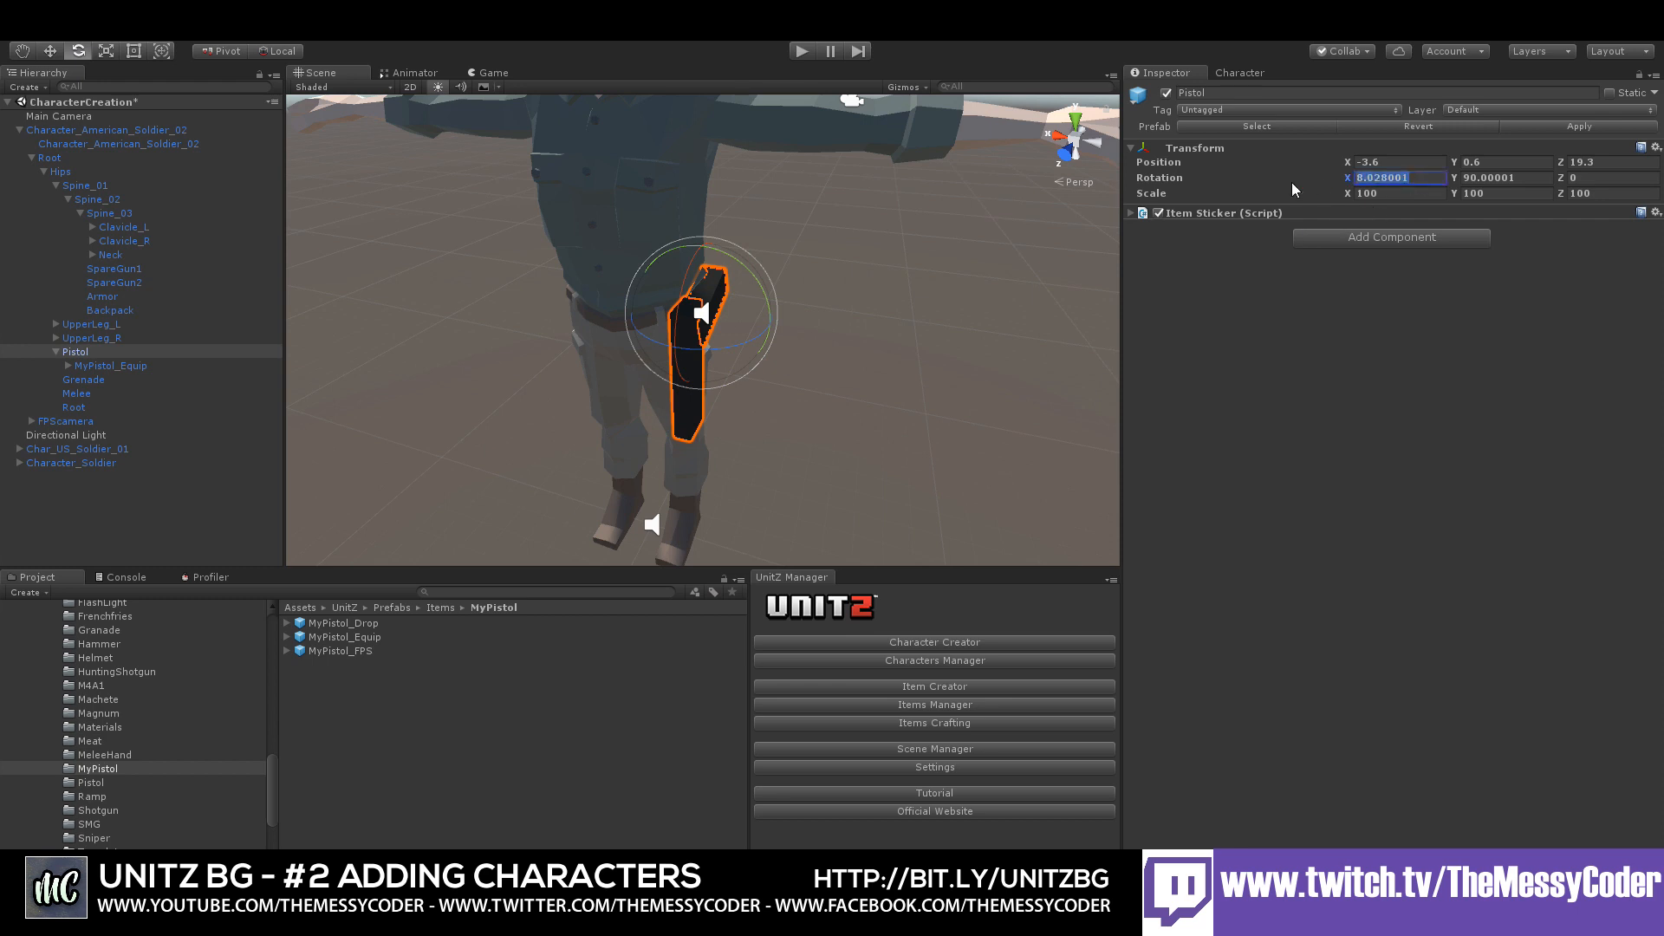
pyautogui.write('0')
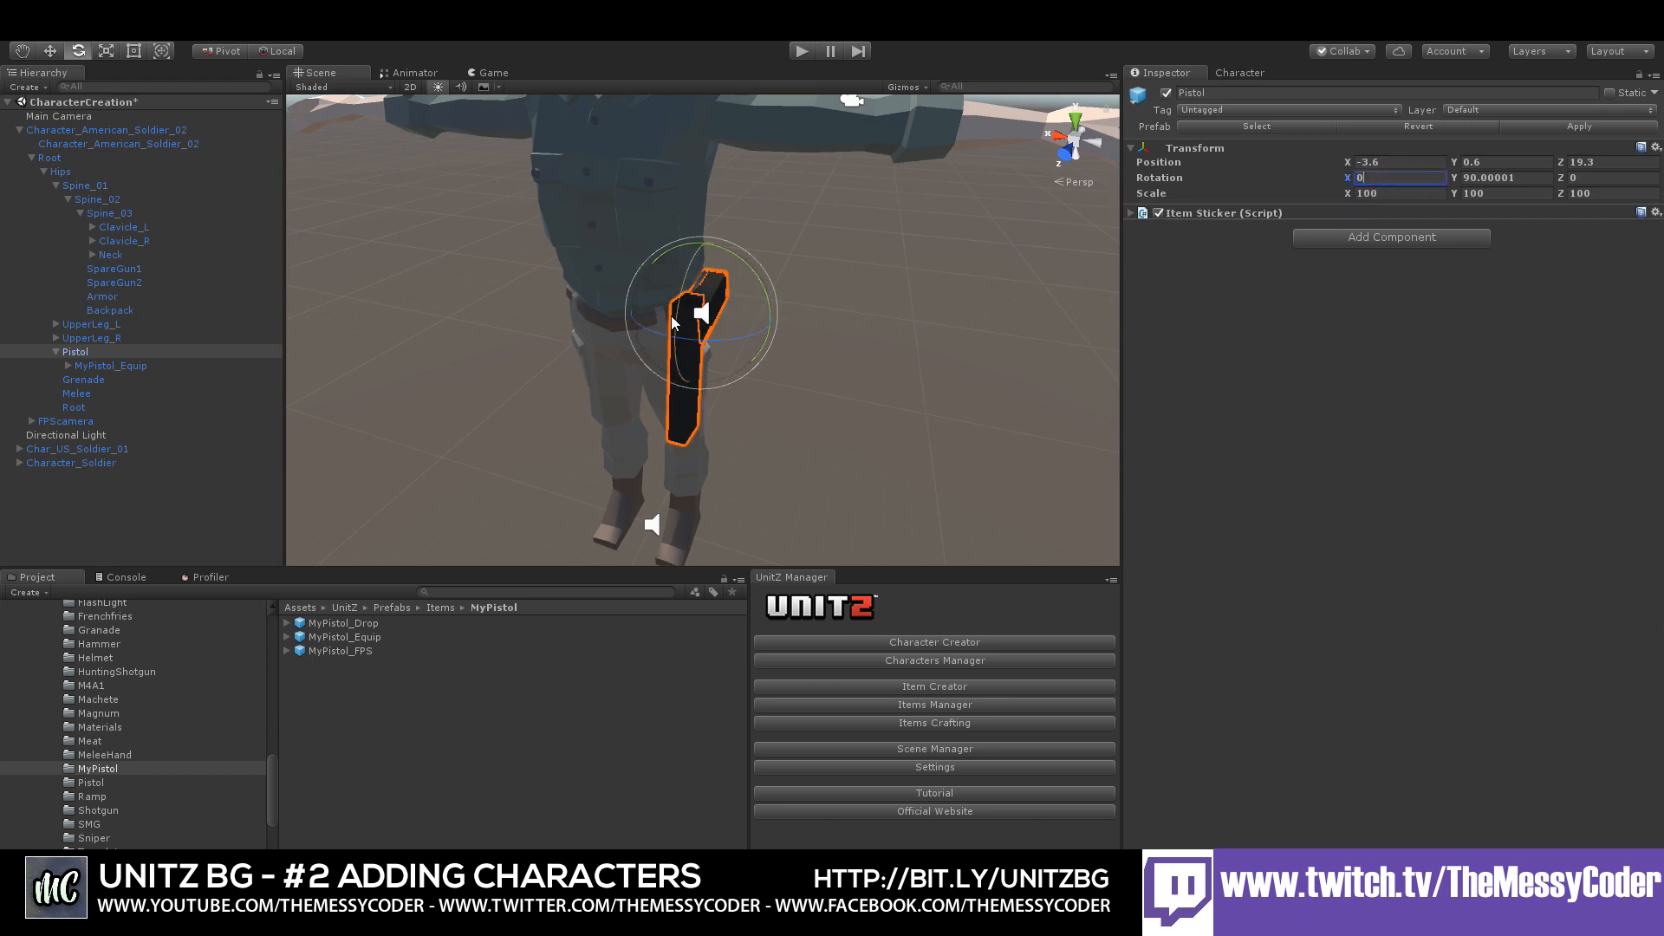
# - Adjust the Pistol holder's position beside the thigh to about X -5.1, Z 20.4
pyautogui.click(50, 50)
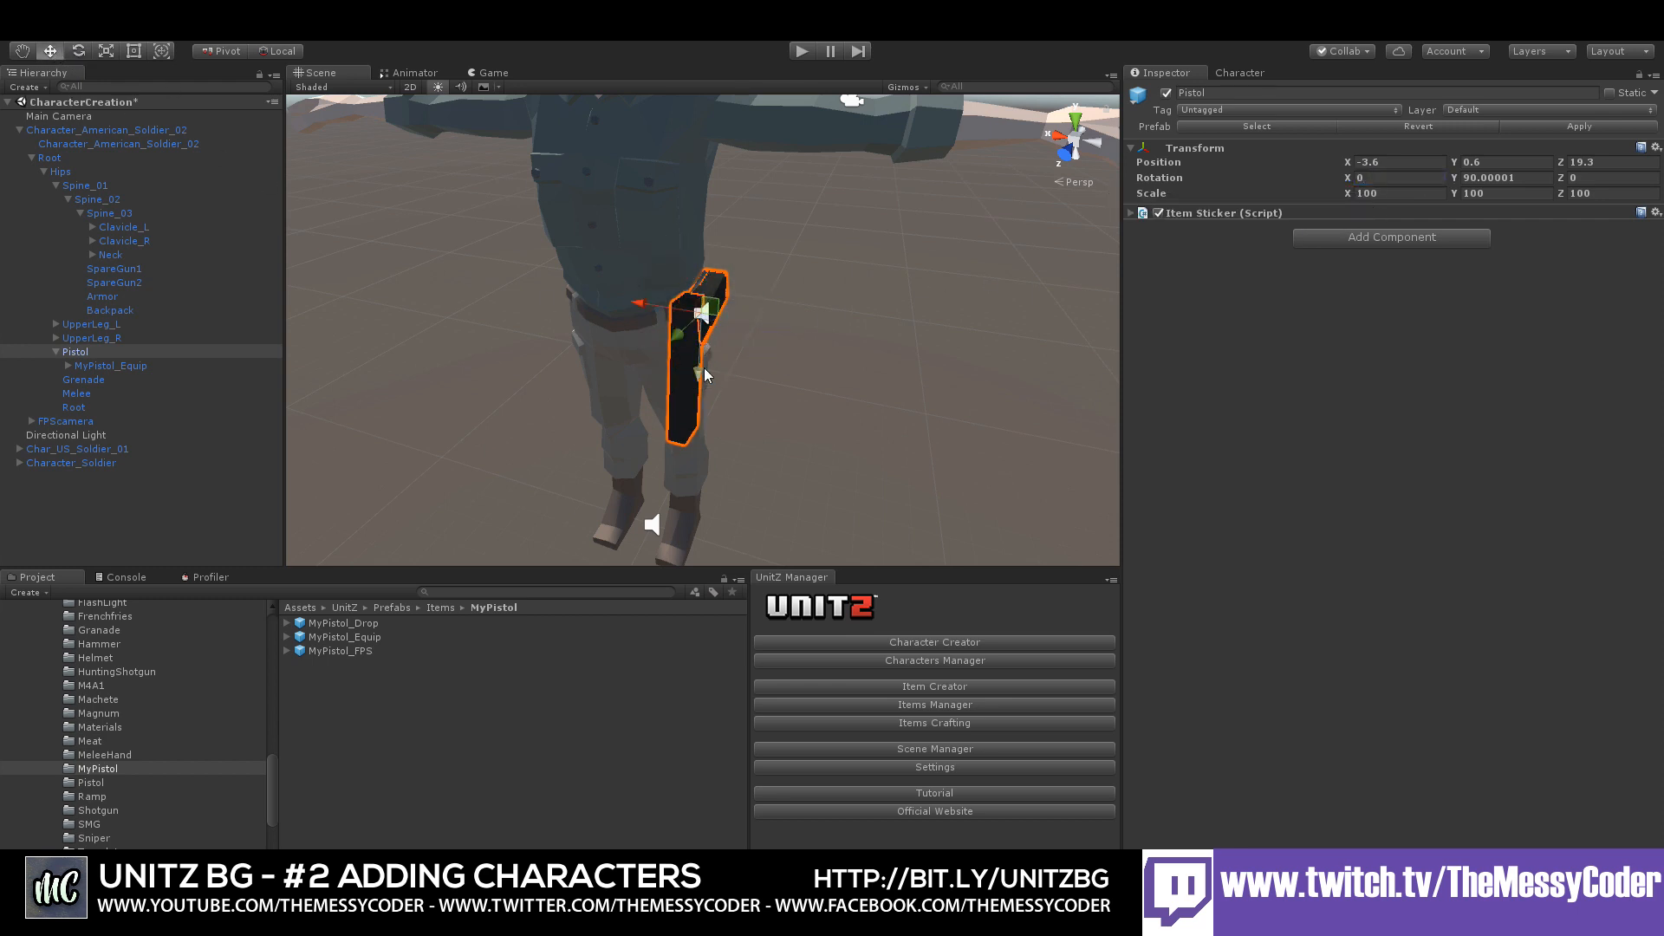
pyautogui.moveTo(703, 374); pyautogui.dragTo(688, 357)
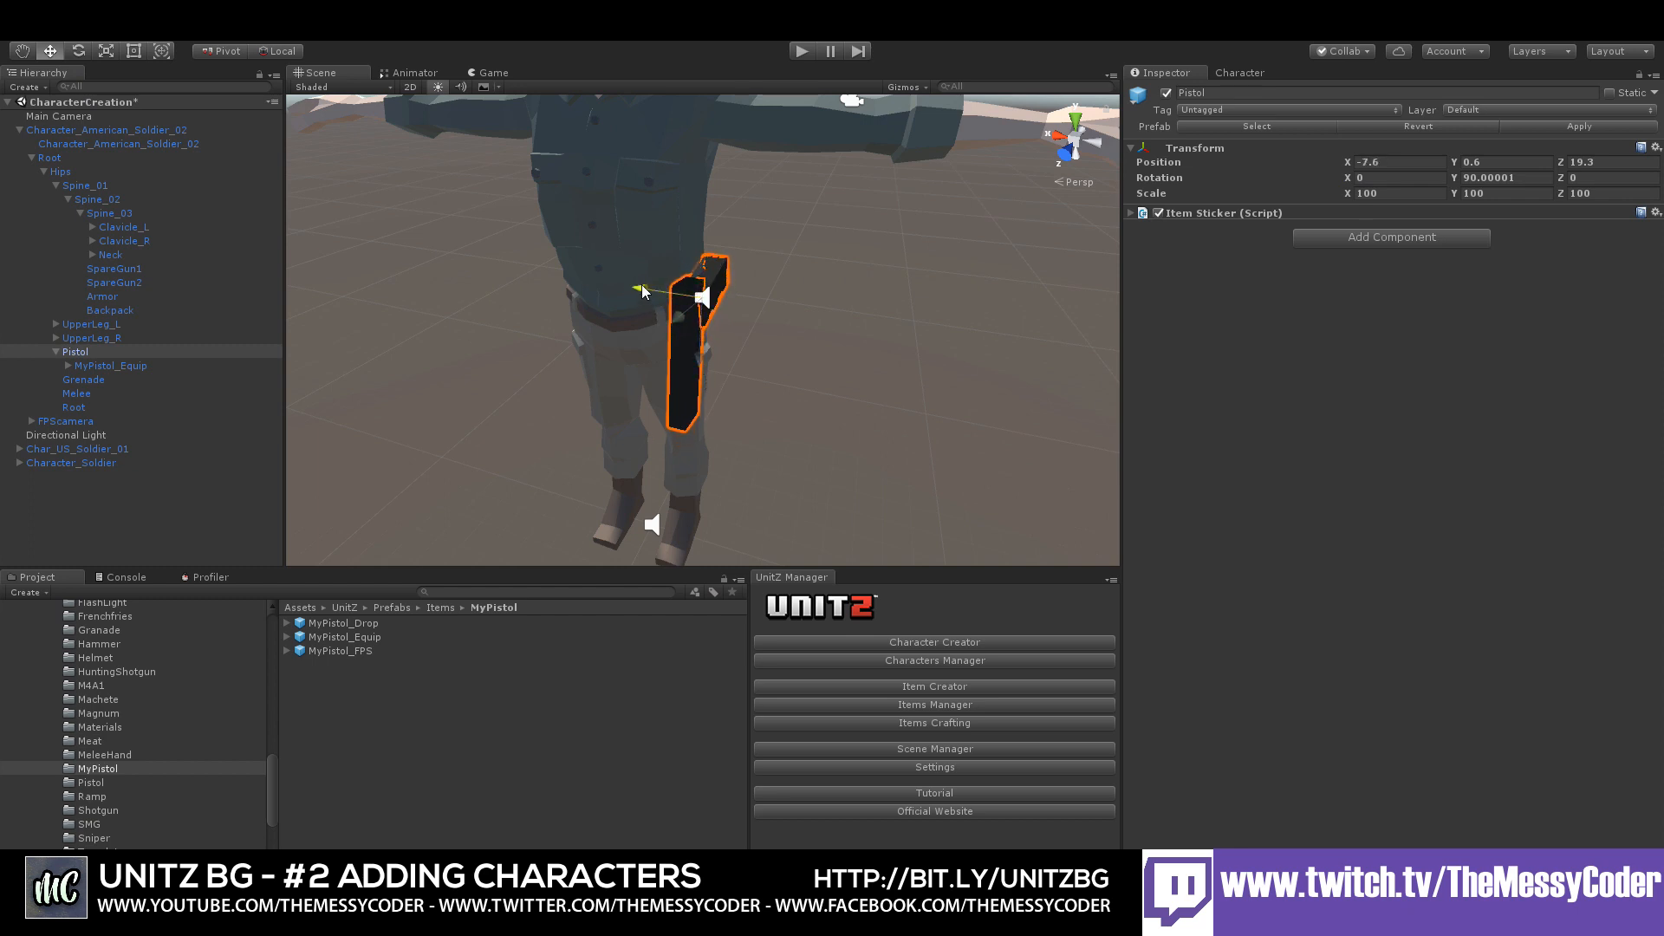
pyautogui.moveTo(641, 286); pyautogui.dragTo(648, 287)
pyautogui.moveTo(898, 417); pyautogui.dragTo(802, 394, button='right')
pyautogui.moveTo(801, 394); pyautogui.dragTo(735, 274, button='middle')
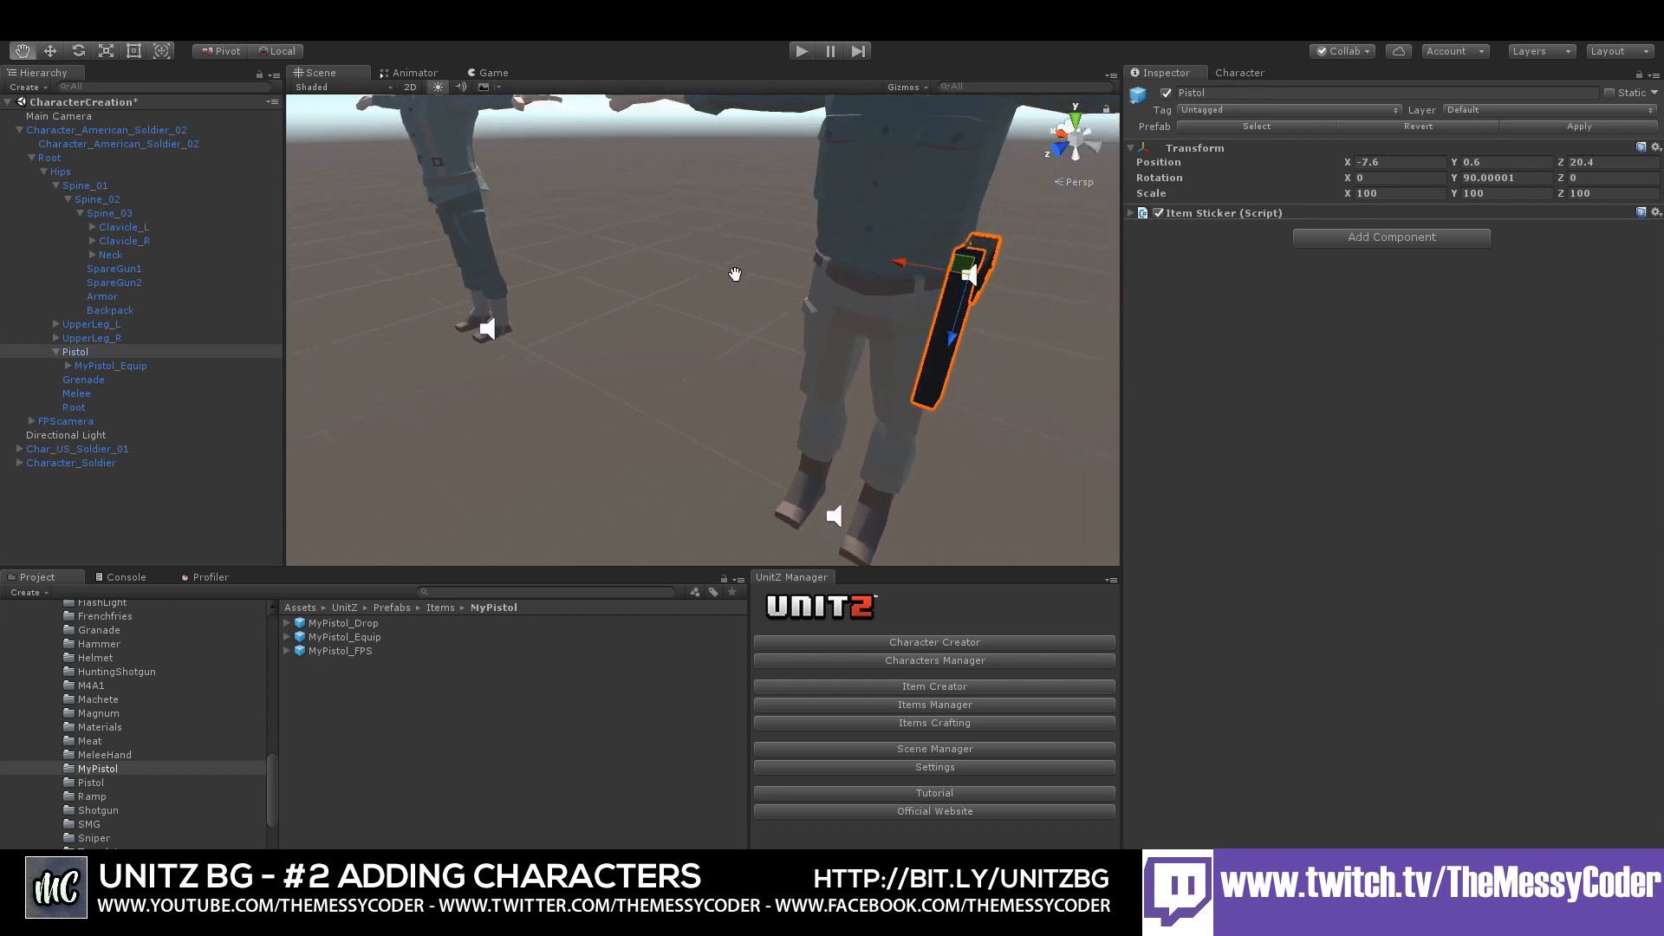
pyautogui.moveTo(735, 274); pyautogui.dragTo(958, 245, button='right')
pyautogui.moveTo(882, 264); pyautogui.dragTo(911, 178, button='middle')
pyautogui.moveTo(754, 342); pyautogui.dragTo(754, 359)
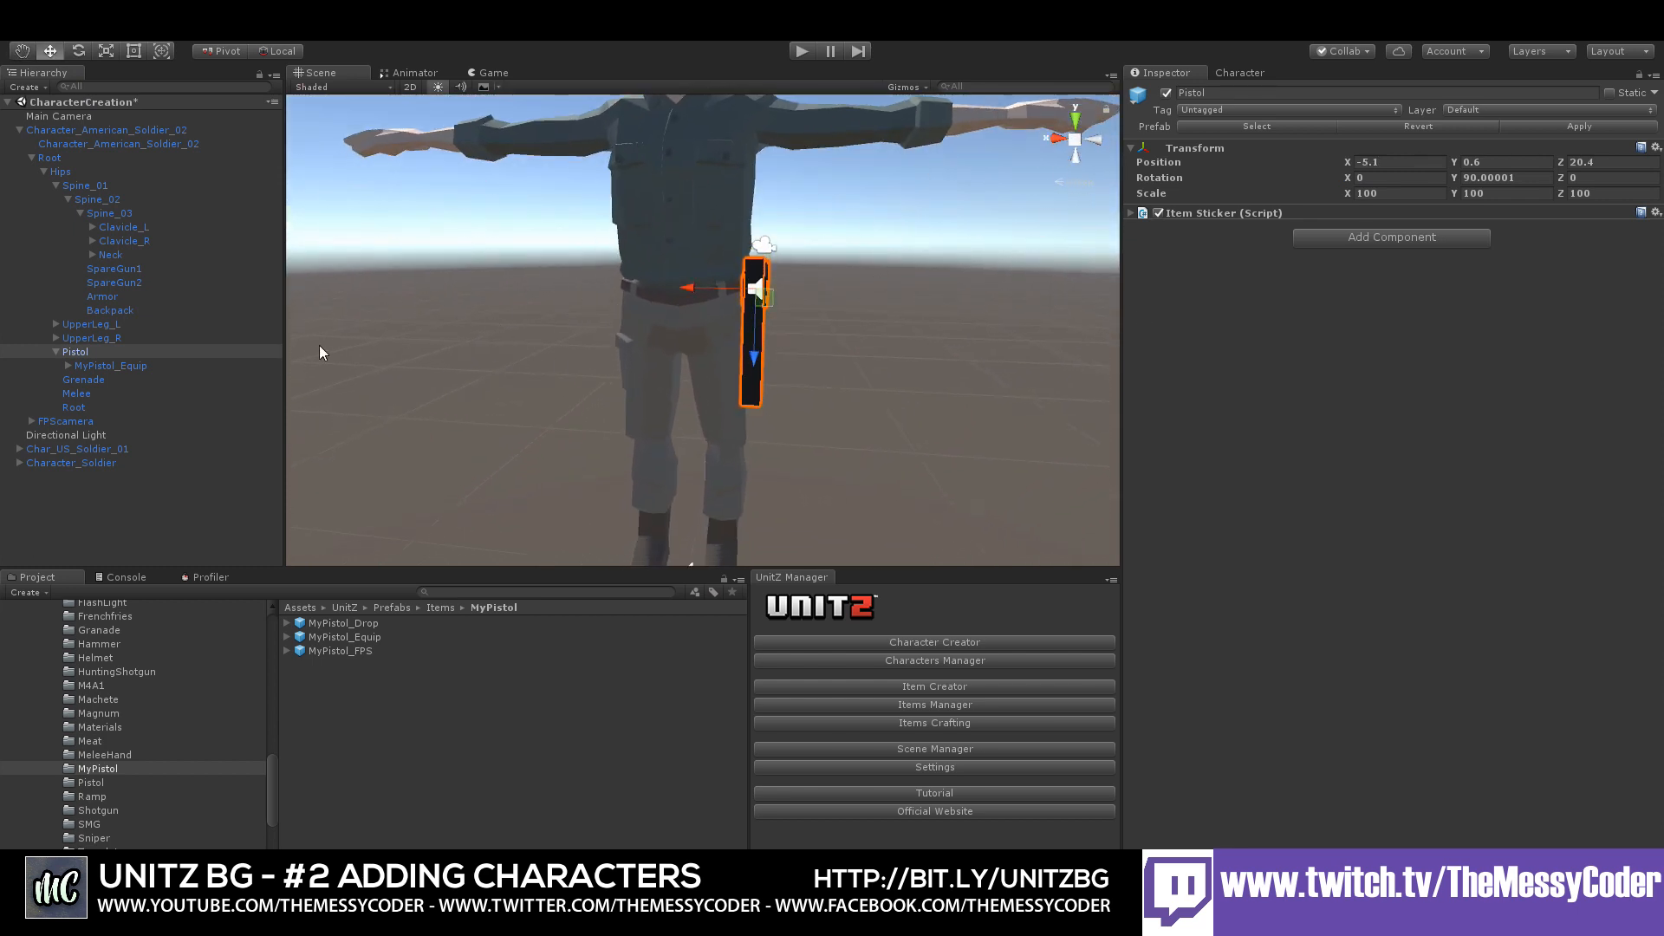
# - Set the Pistol holder's Y rotation to 90 and delete the MyPistol_Equip child
pyautogui.click(1525, 178)
pyautogui.write('90')
pyautogui.click(118, 365)
pyautogui.press('Delete')
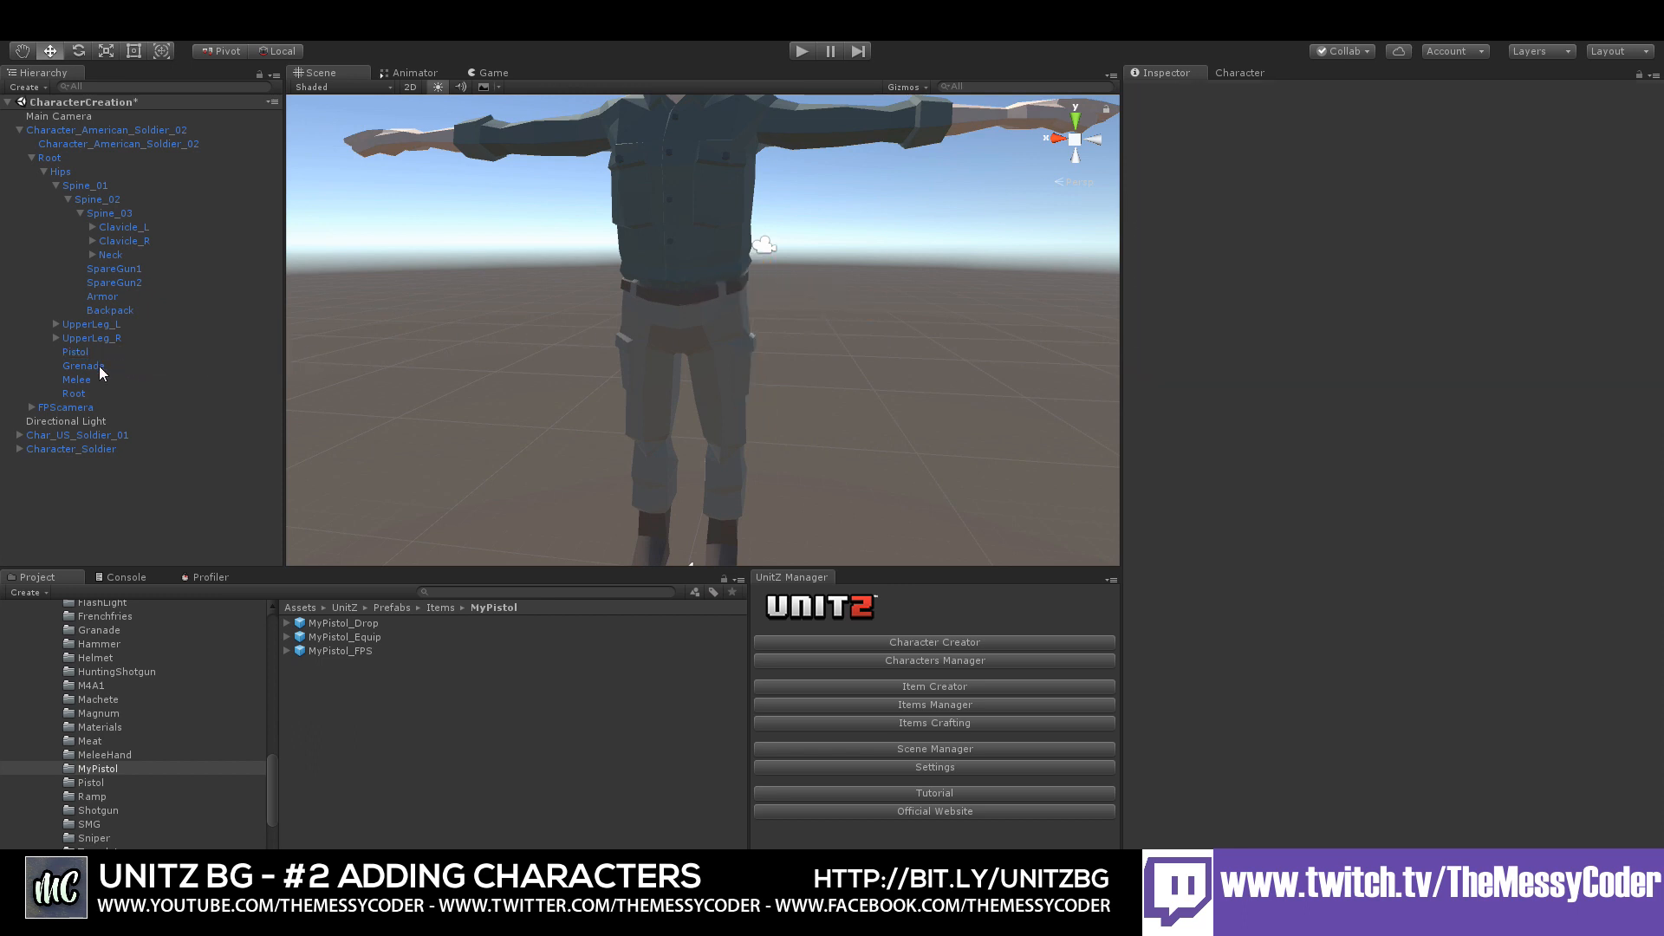
# - Review the Pistol, Grenade, Melee and Root holders and the Player Objects list of Character_American_Soldier_02's Player View script
pyautogui.click(80, 352)
pyautogui.click(83, 365)
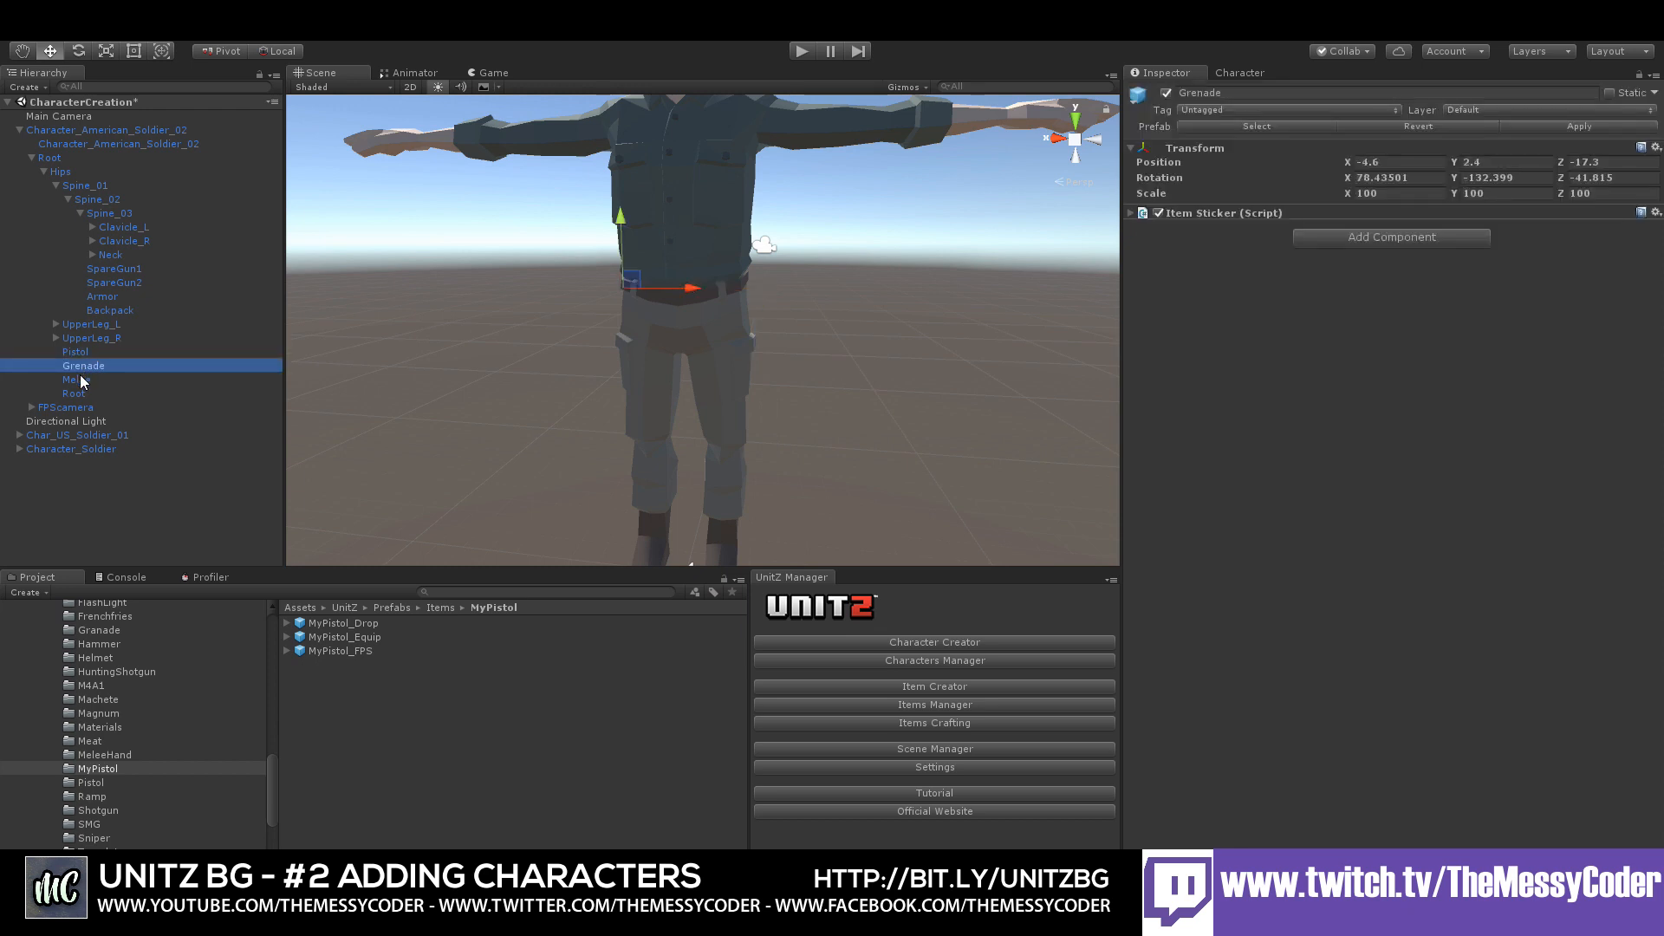
pyautogui.click(78, 380)
pyautogui.click(78, 394)
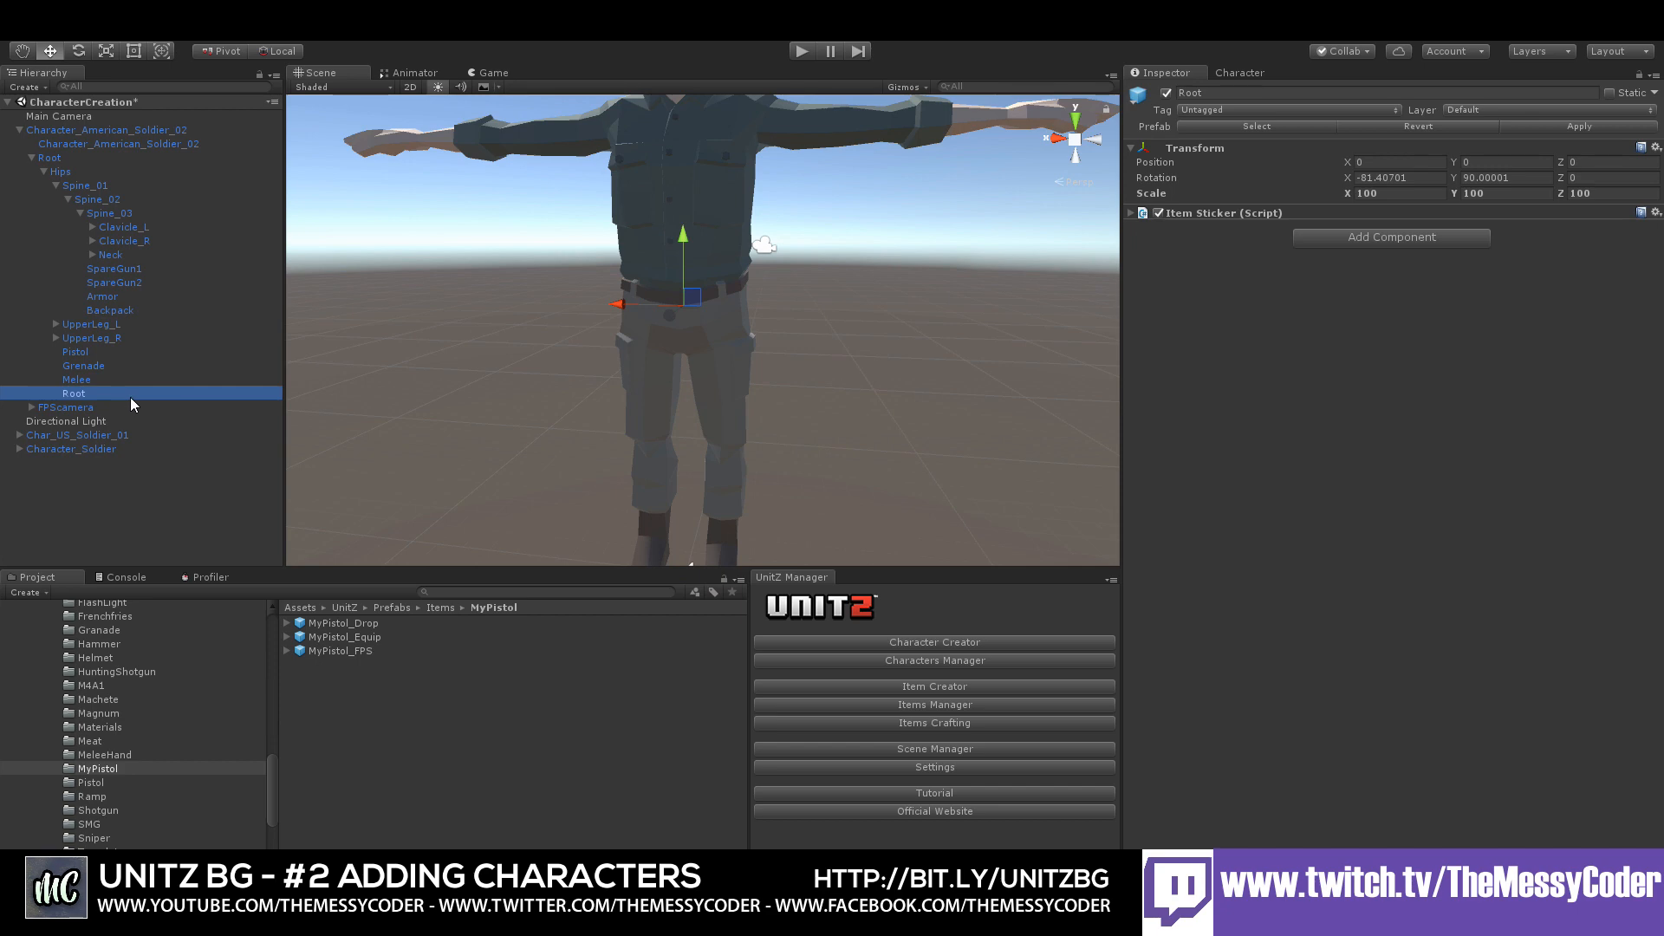
pyautogui.click(81, 130)
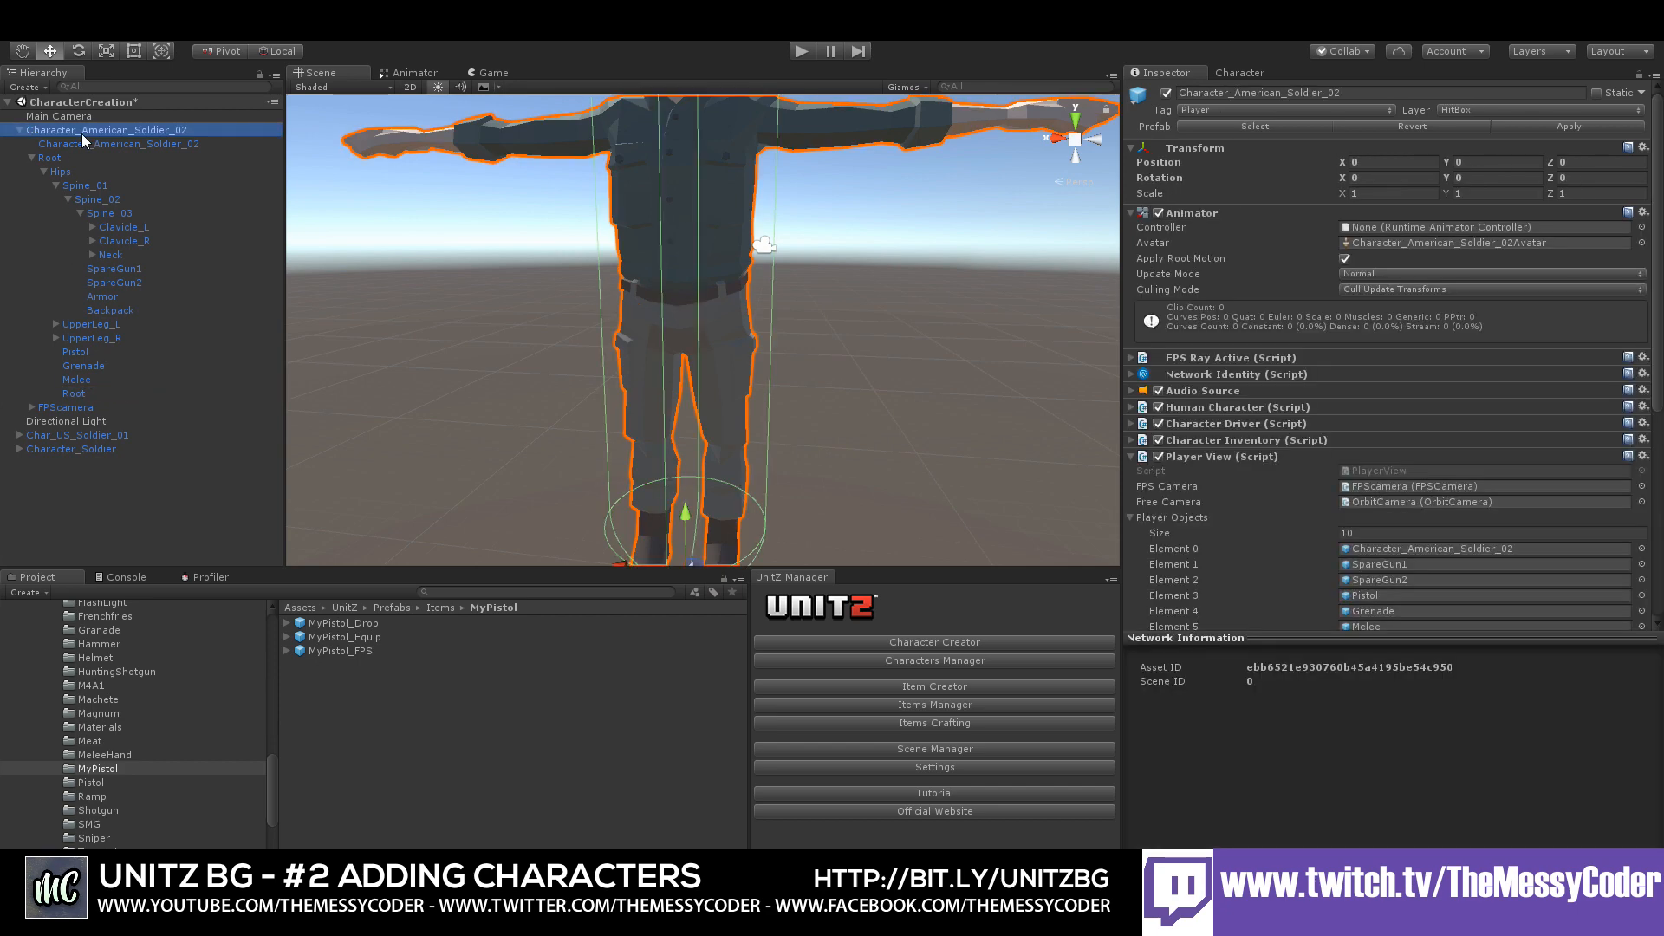
pyautogui.scroll(-5, 1253, 437)
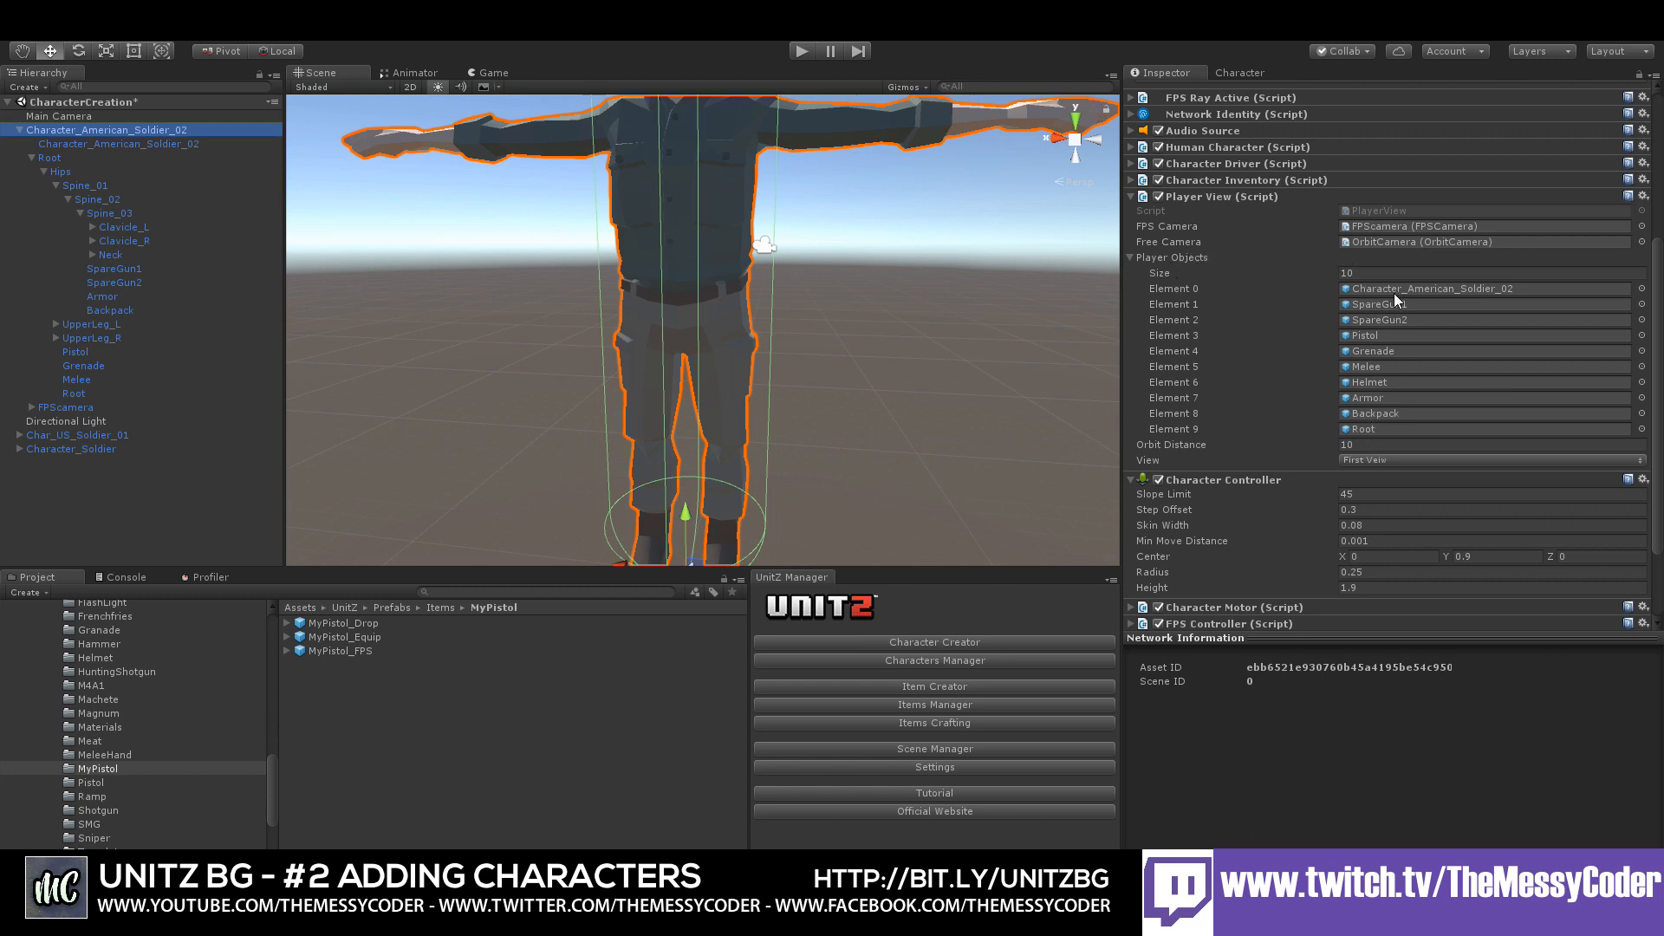
pyautogui.scroll(2, 1386, 299)
pyautogui.scroll(-2, 1369, 313)
# - Create an Animator Override Controller named MessyUS_Soldier in the _AllMyStuff Animations folder
pyautogui.scroll(15, 192, 730)
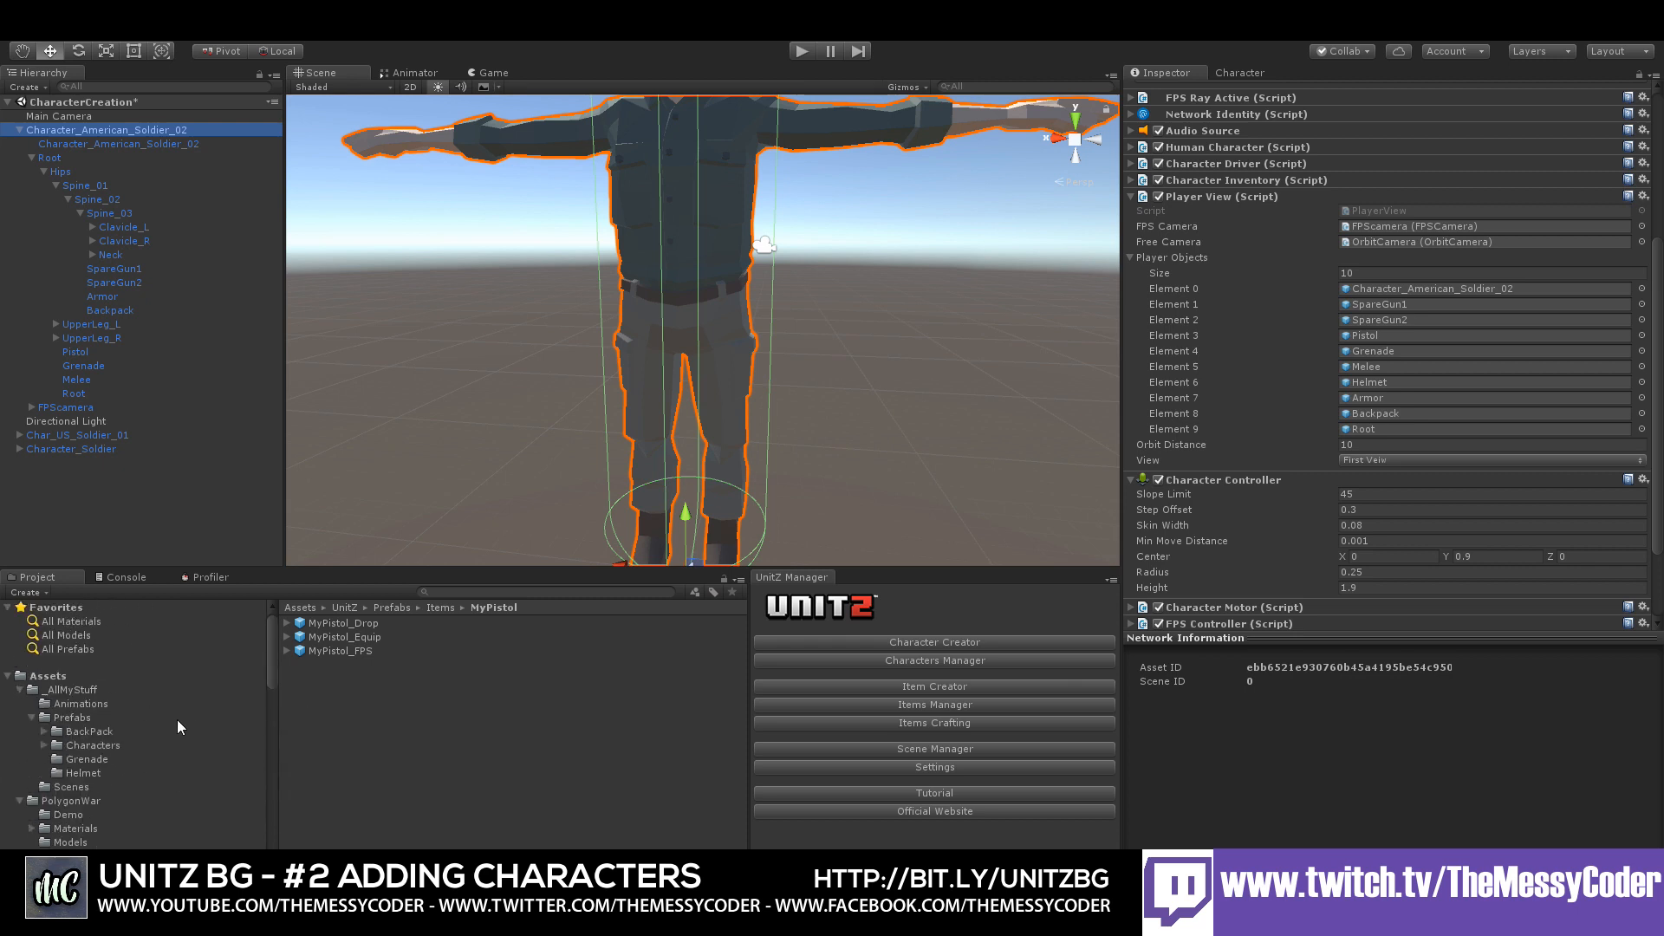
pyautogui.click(78, 703)
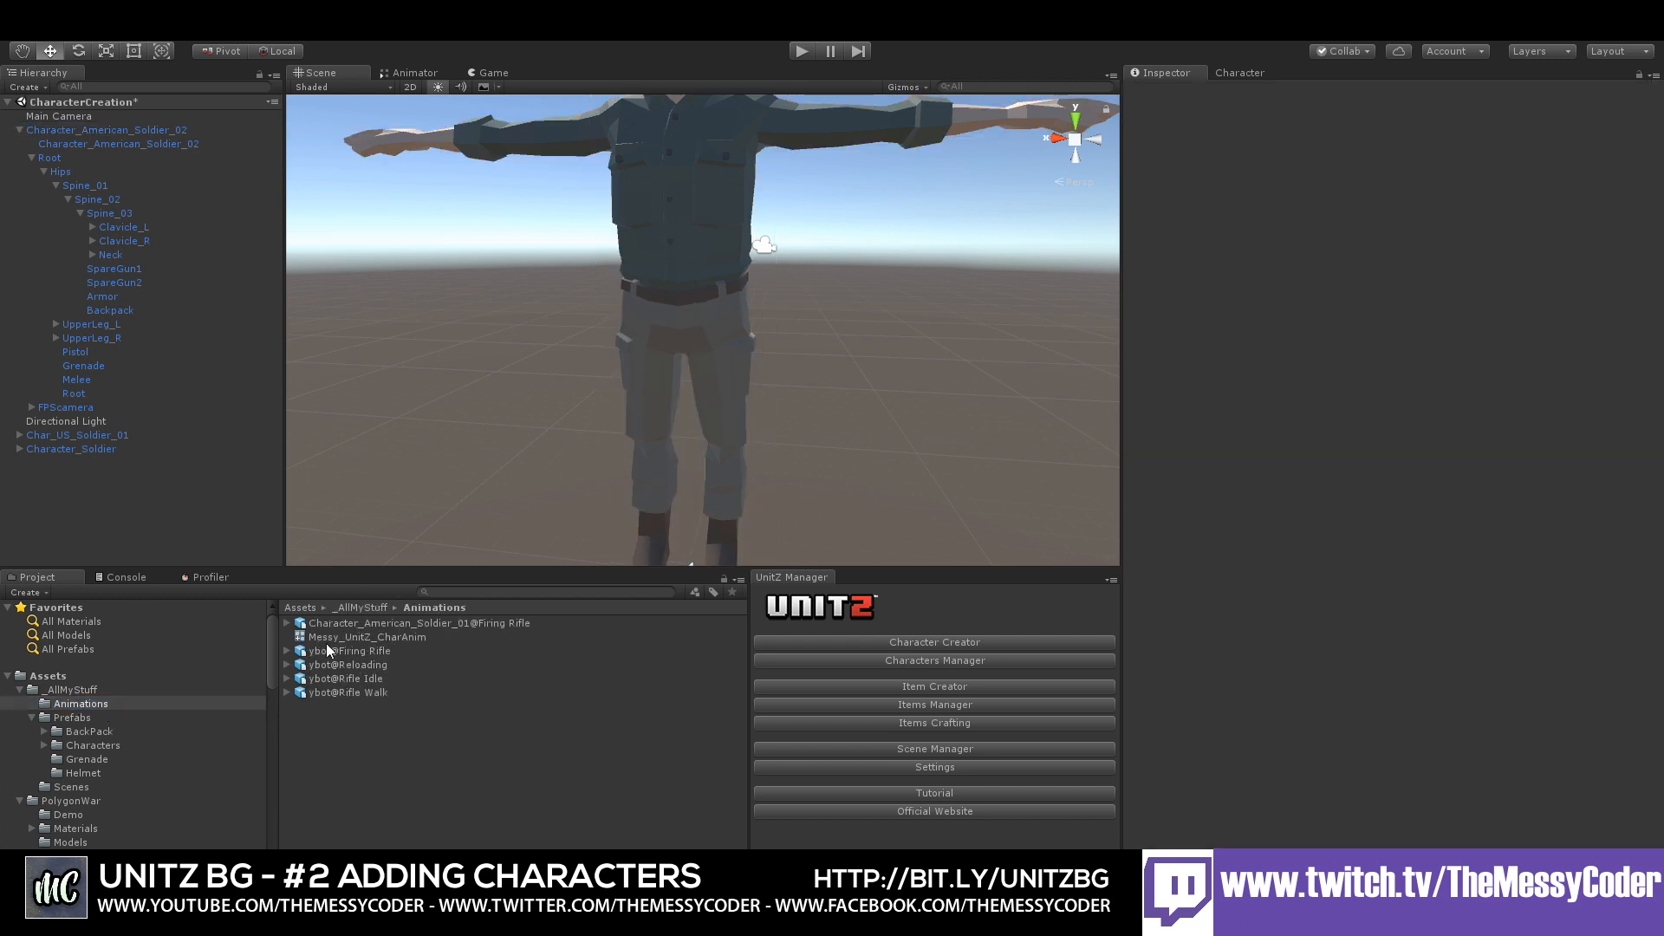
pyautogui.rightClick(350, 736)
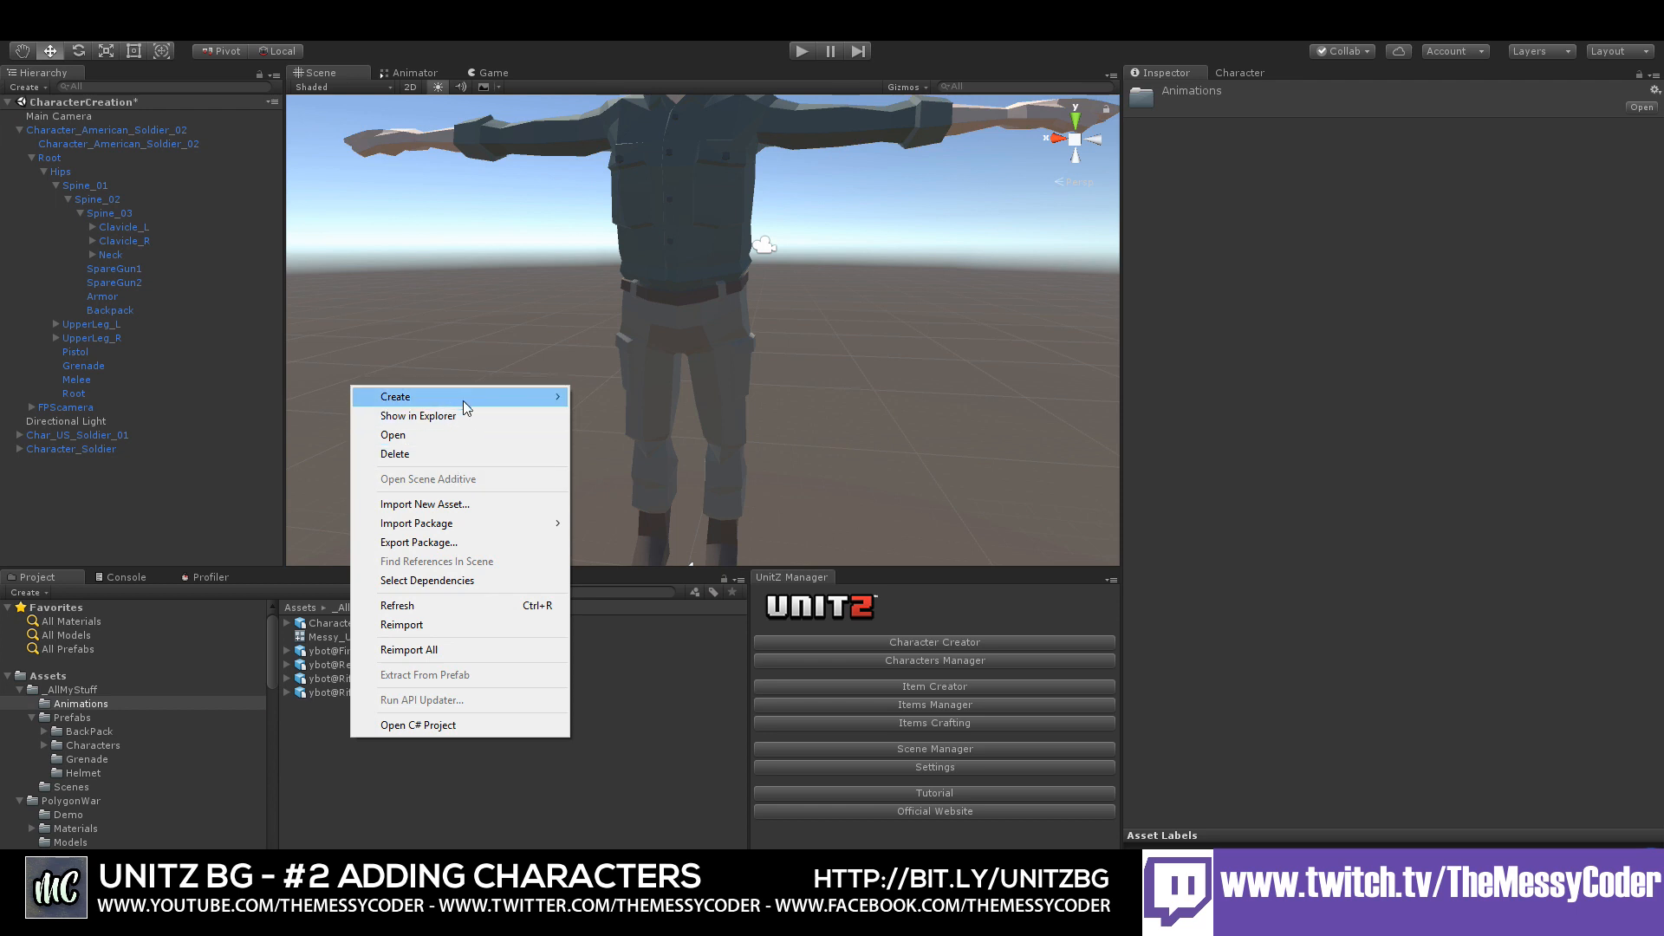
pyautogui.moveTo(465, 396)
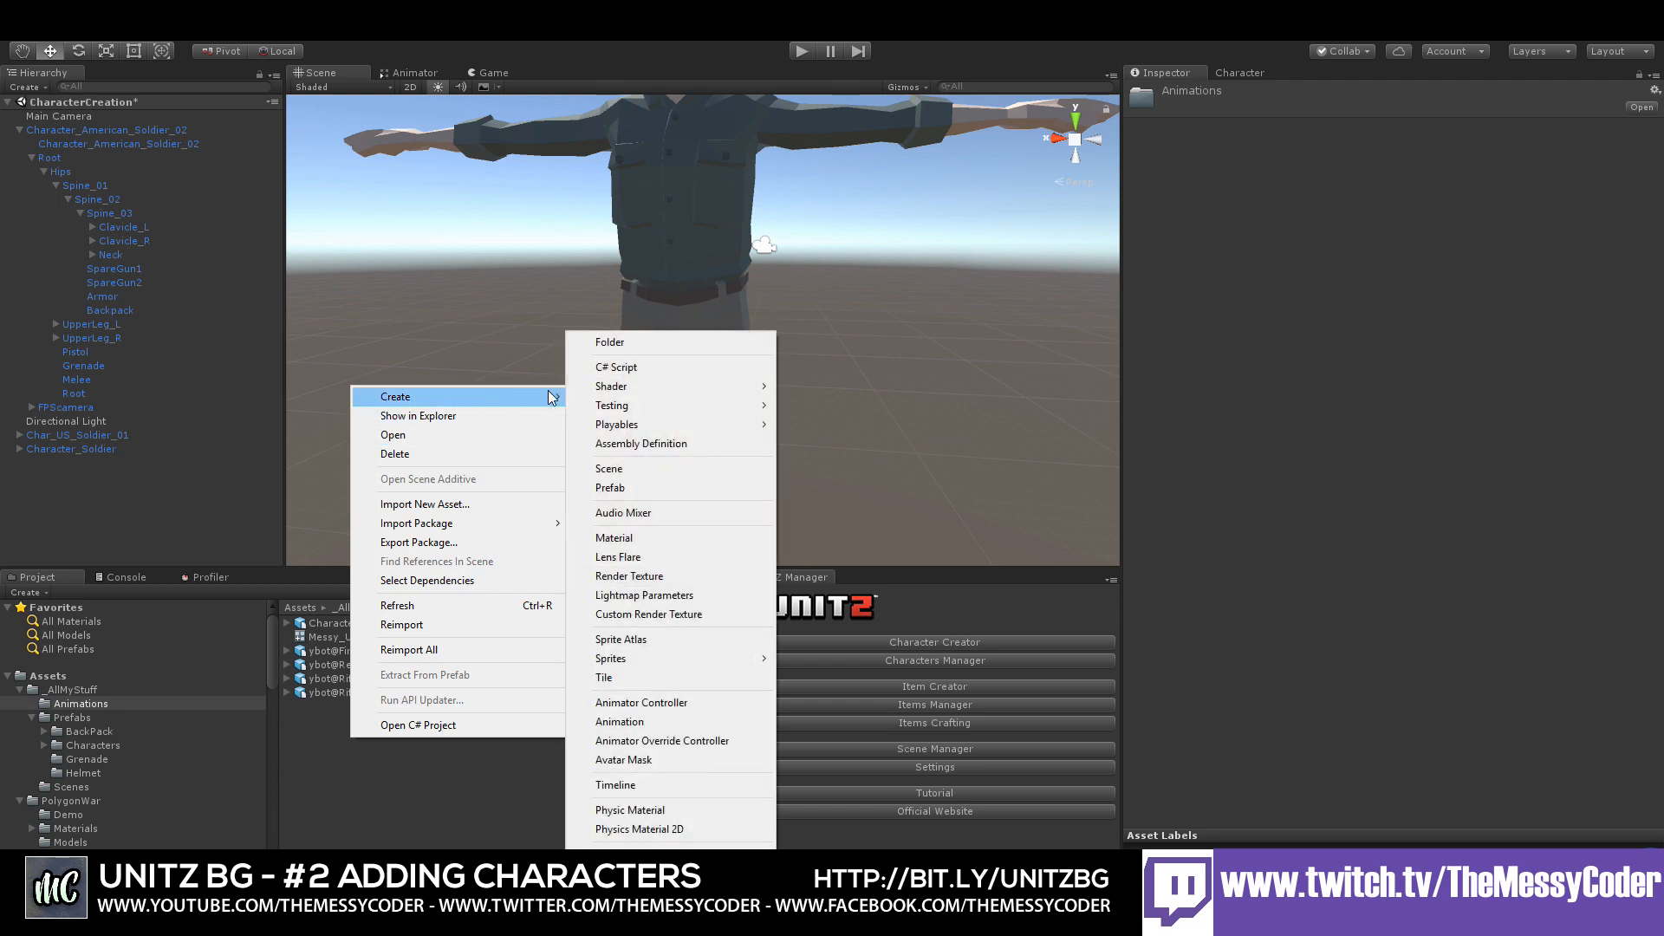
pyautogui.click(691, 741)
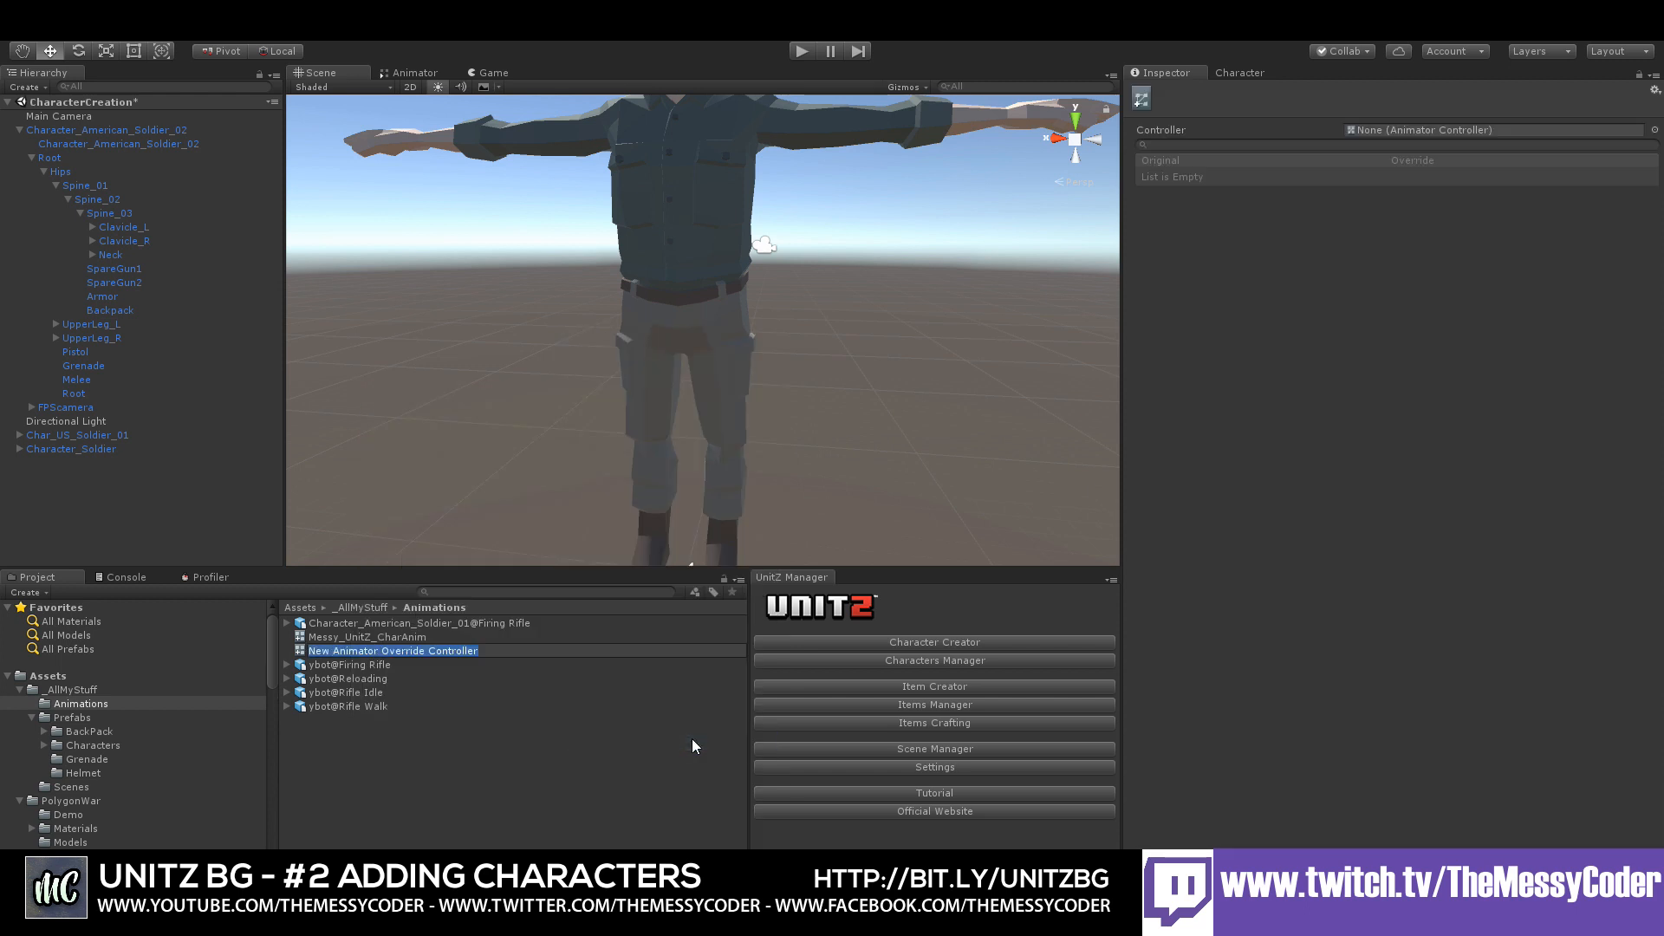
pyautogui.write('MessyUS_Soldie')
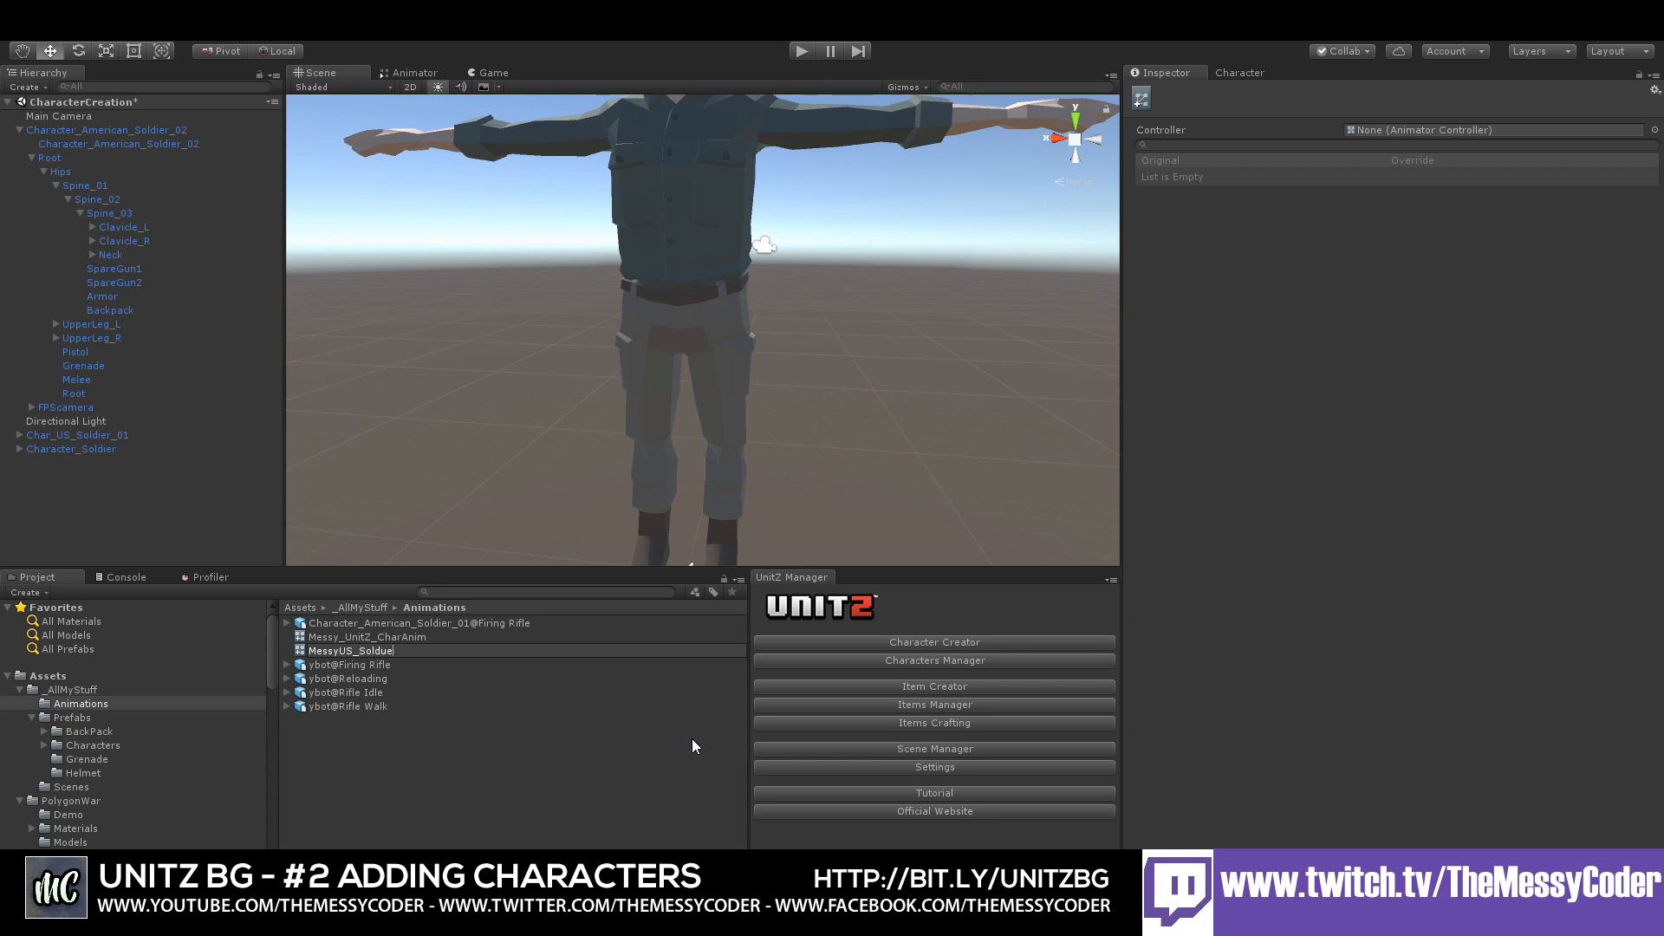
pyautogui.write('r')
pyautogui.press('Return')
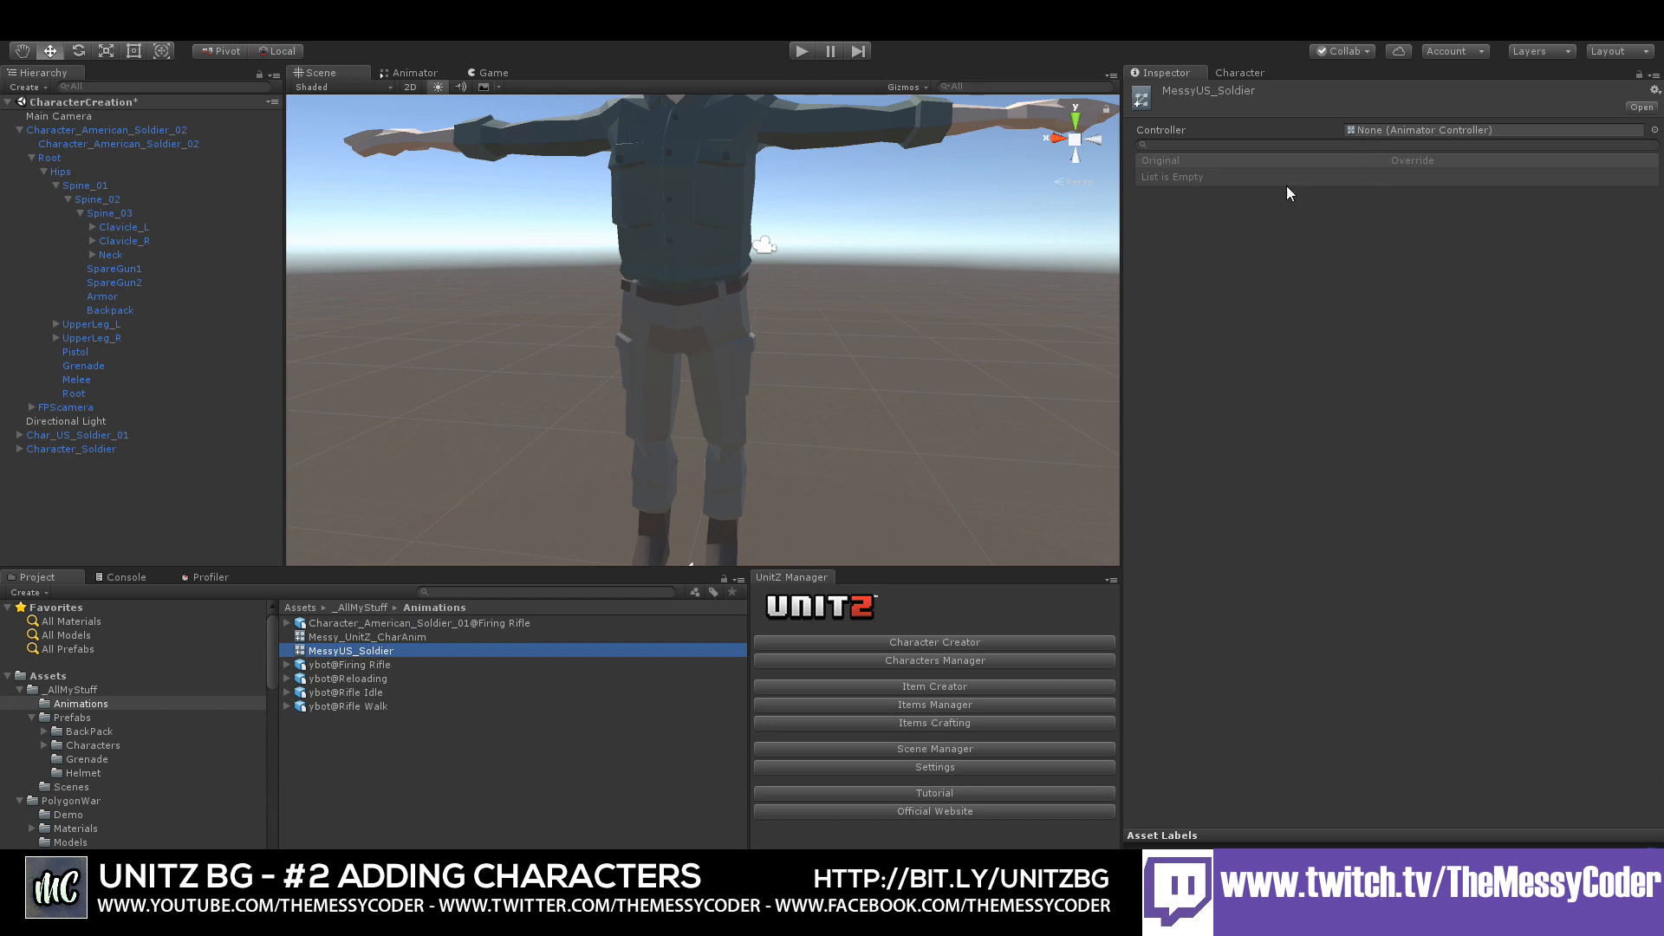
# - Compare with the Messy_UnitZ_CharAnim override and assign CharacterAnimation as the controller of MessyUS_Soldier
pyautogui.click(358, 637)
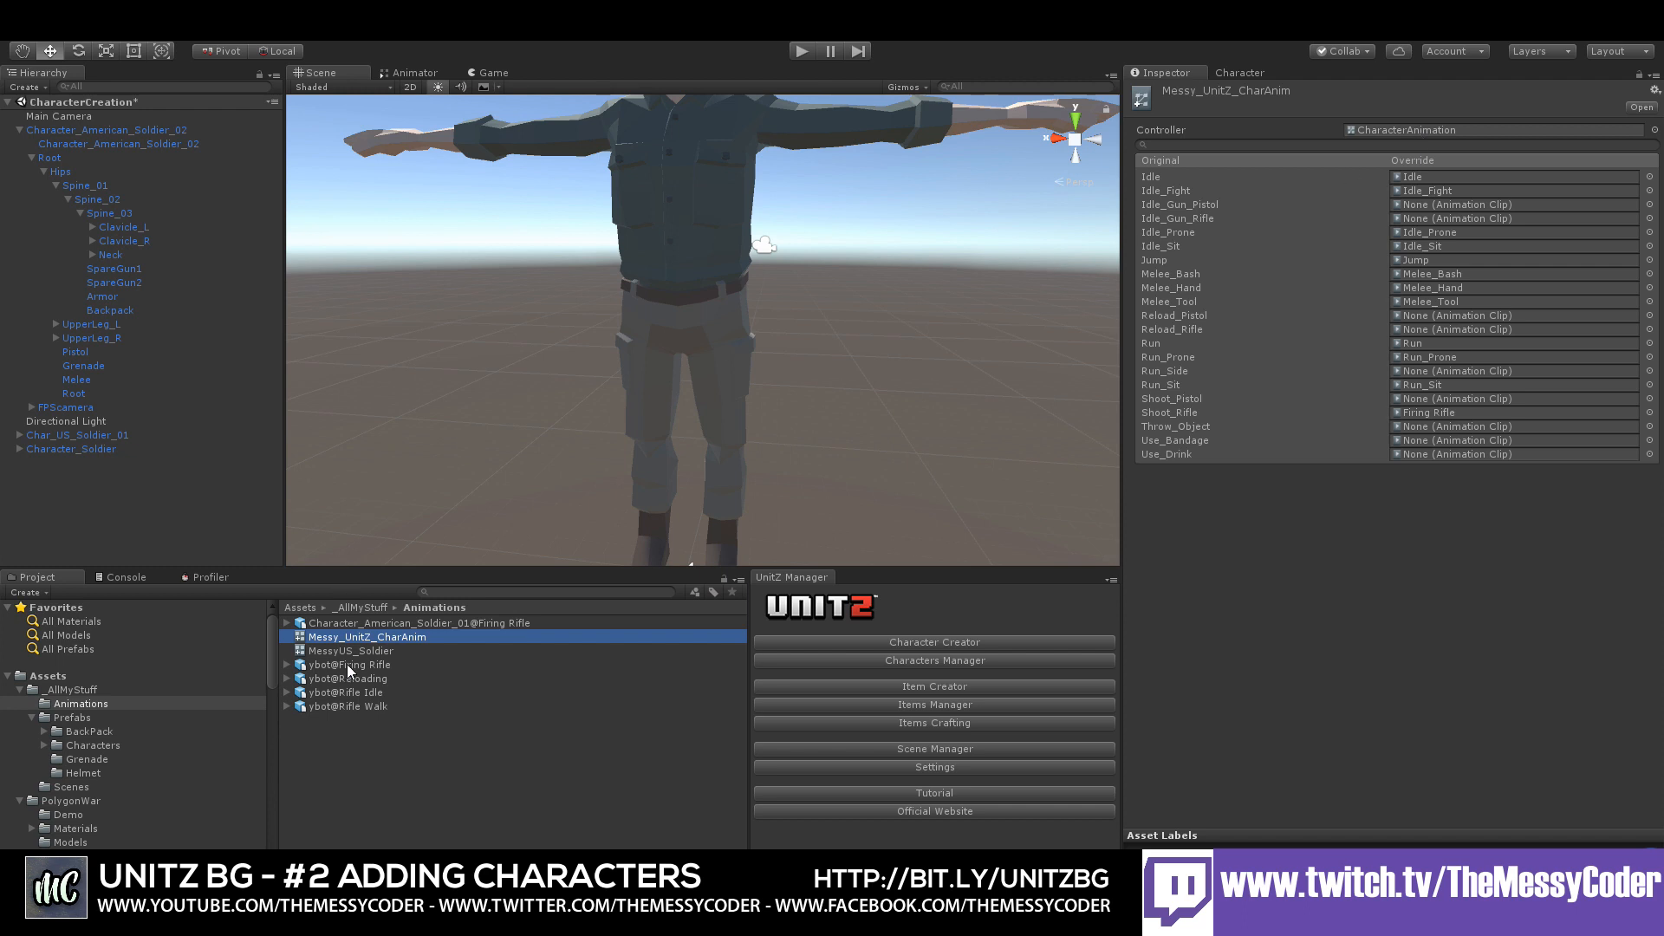
pyautogui.click(364, 648)
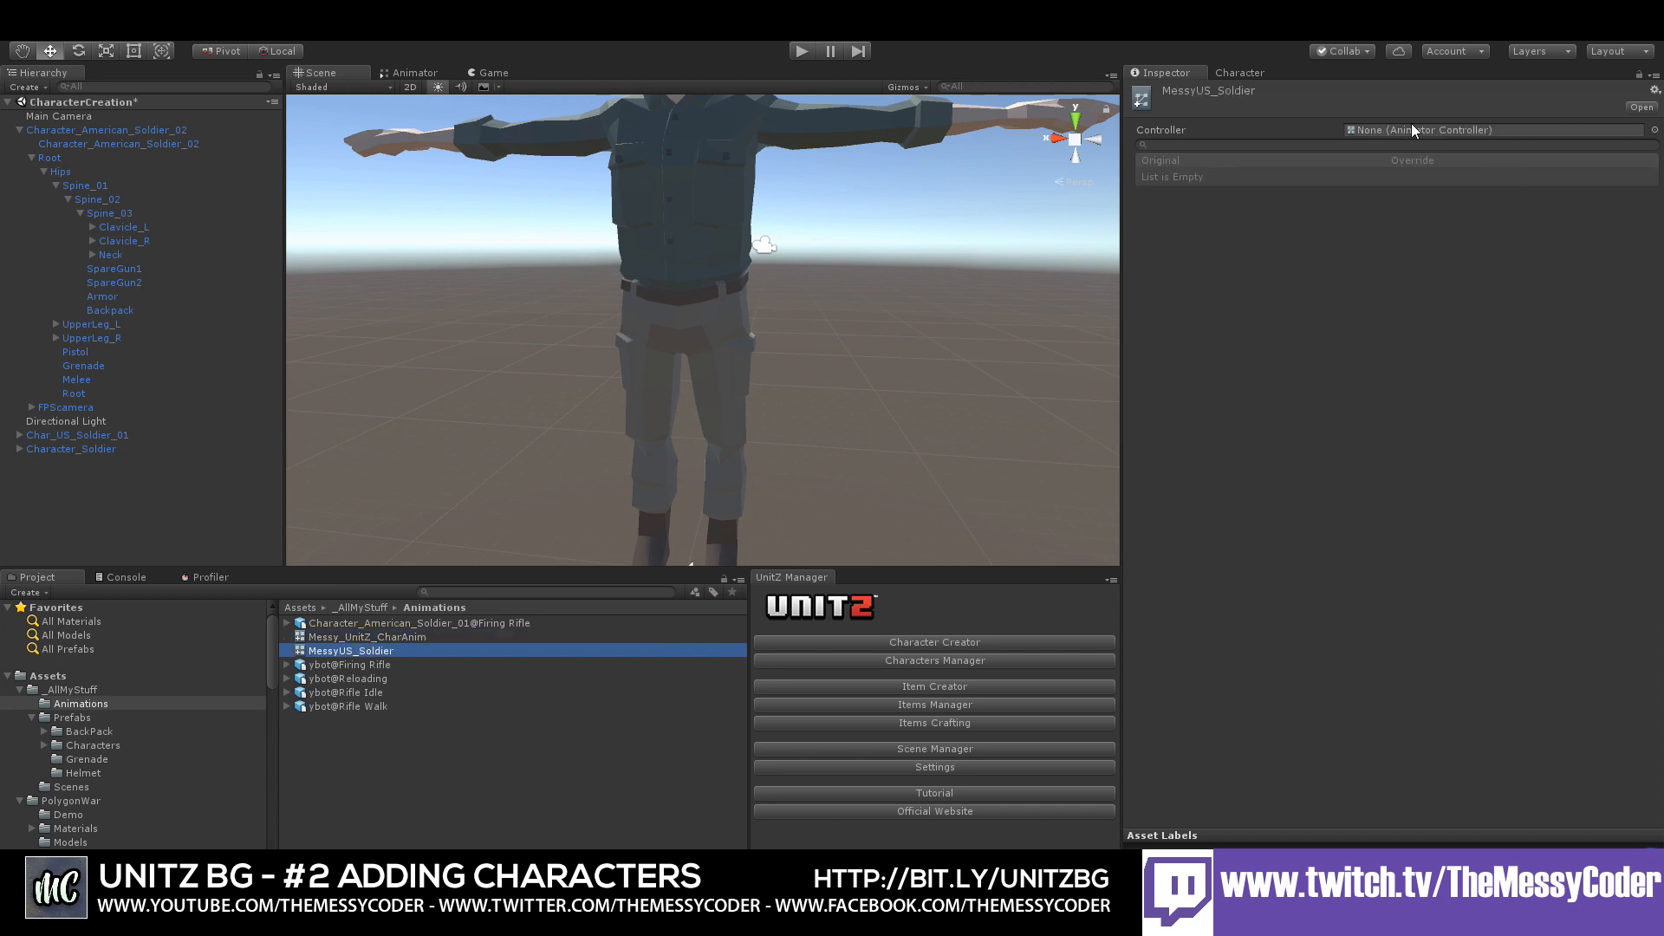
pyautogui.click(1655, 130)
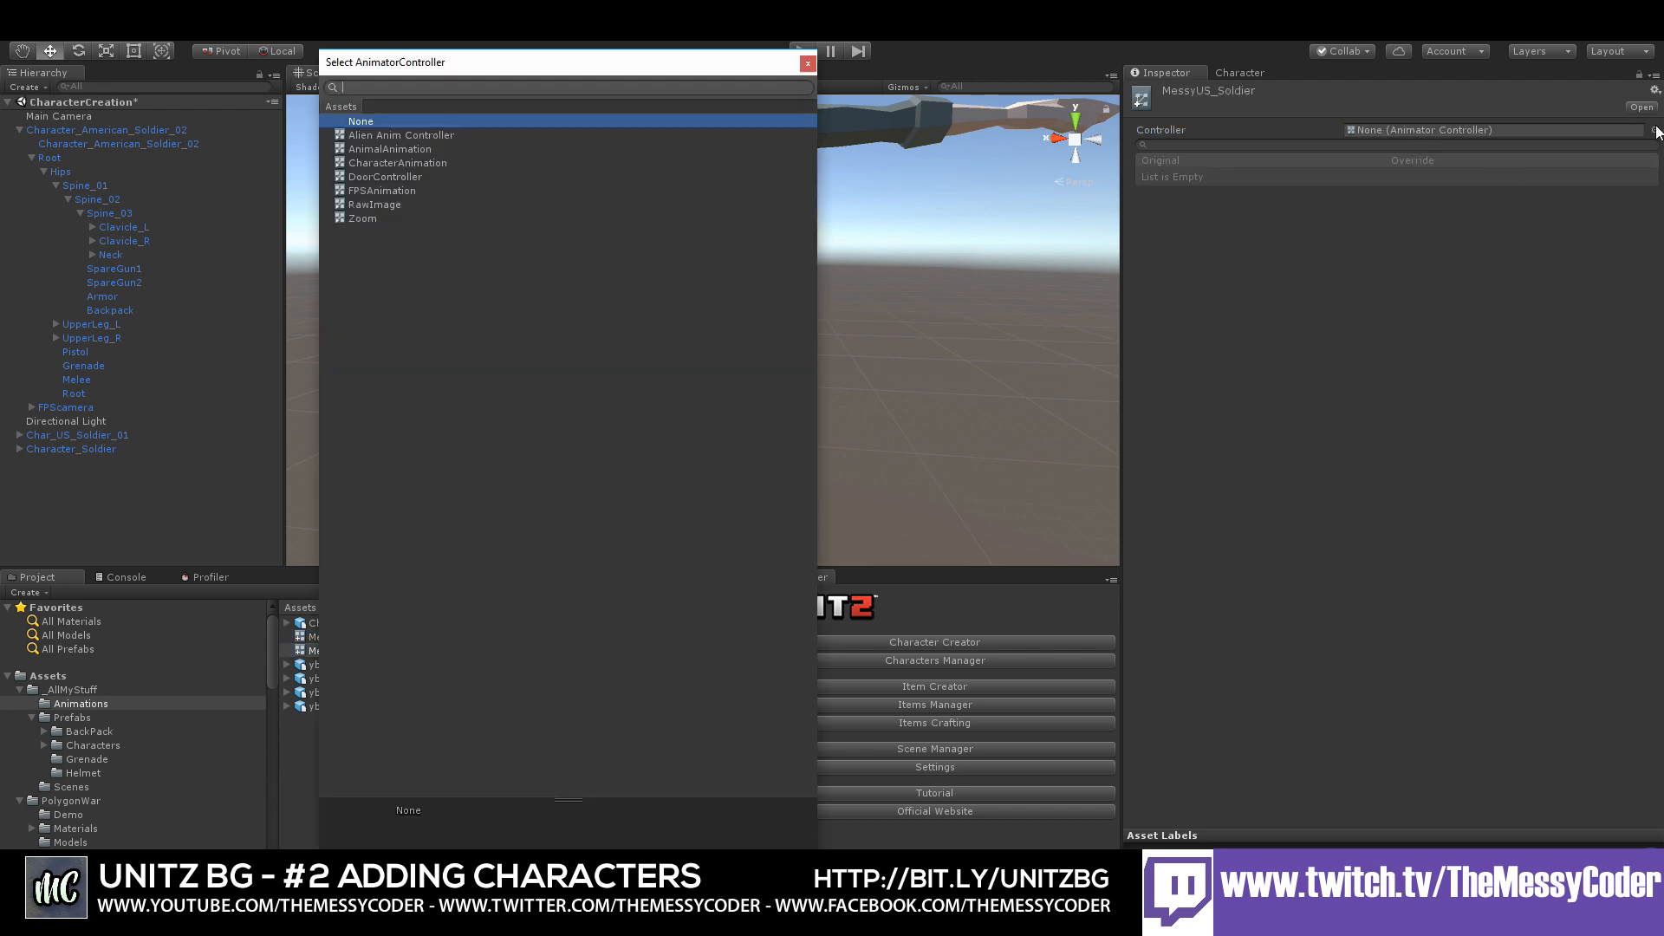
pyautogui.doubleClick(421, 161)
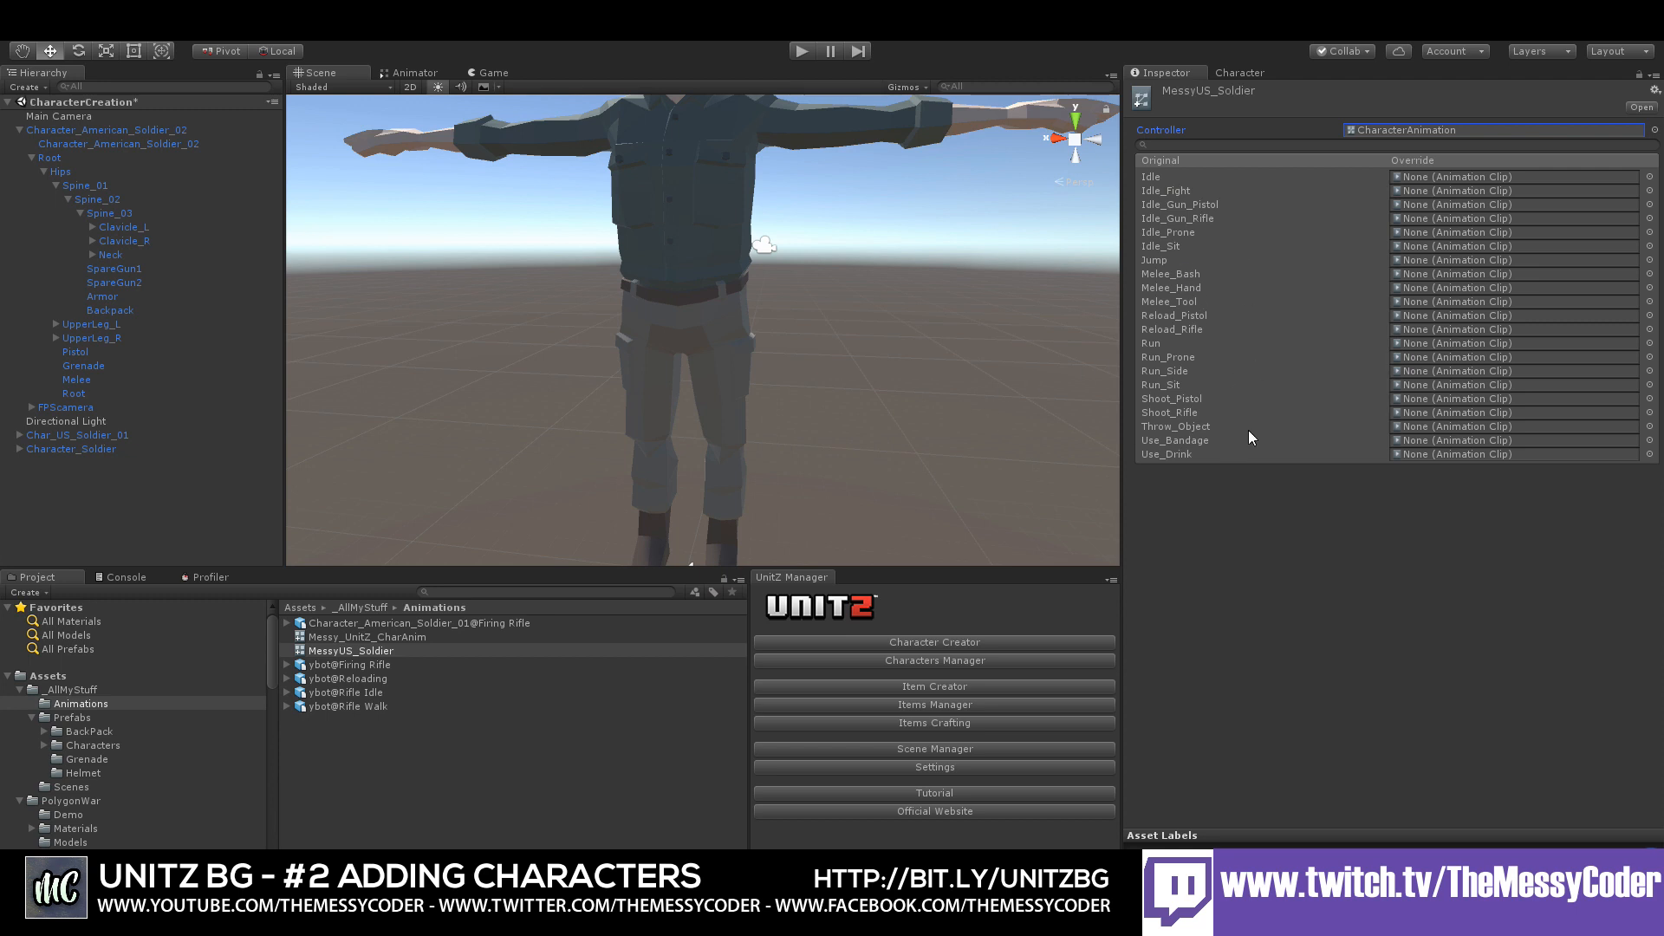
# - Assign Messy_UnitZ_CharAnim as the Animator controller of Character_American_Soldier_02 and apply the change to its prefab
pyautogui.moveTo(817, 394); pyautogui.dragTo(852, 317, button='right')
pyautogui.moveTo(712, 321); pyautogui.dragTo(932, 437, button='middle')
pyautogui.moveTo(780, 311); pyautogui.dragTo(791, 349, button='right')
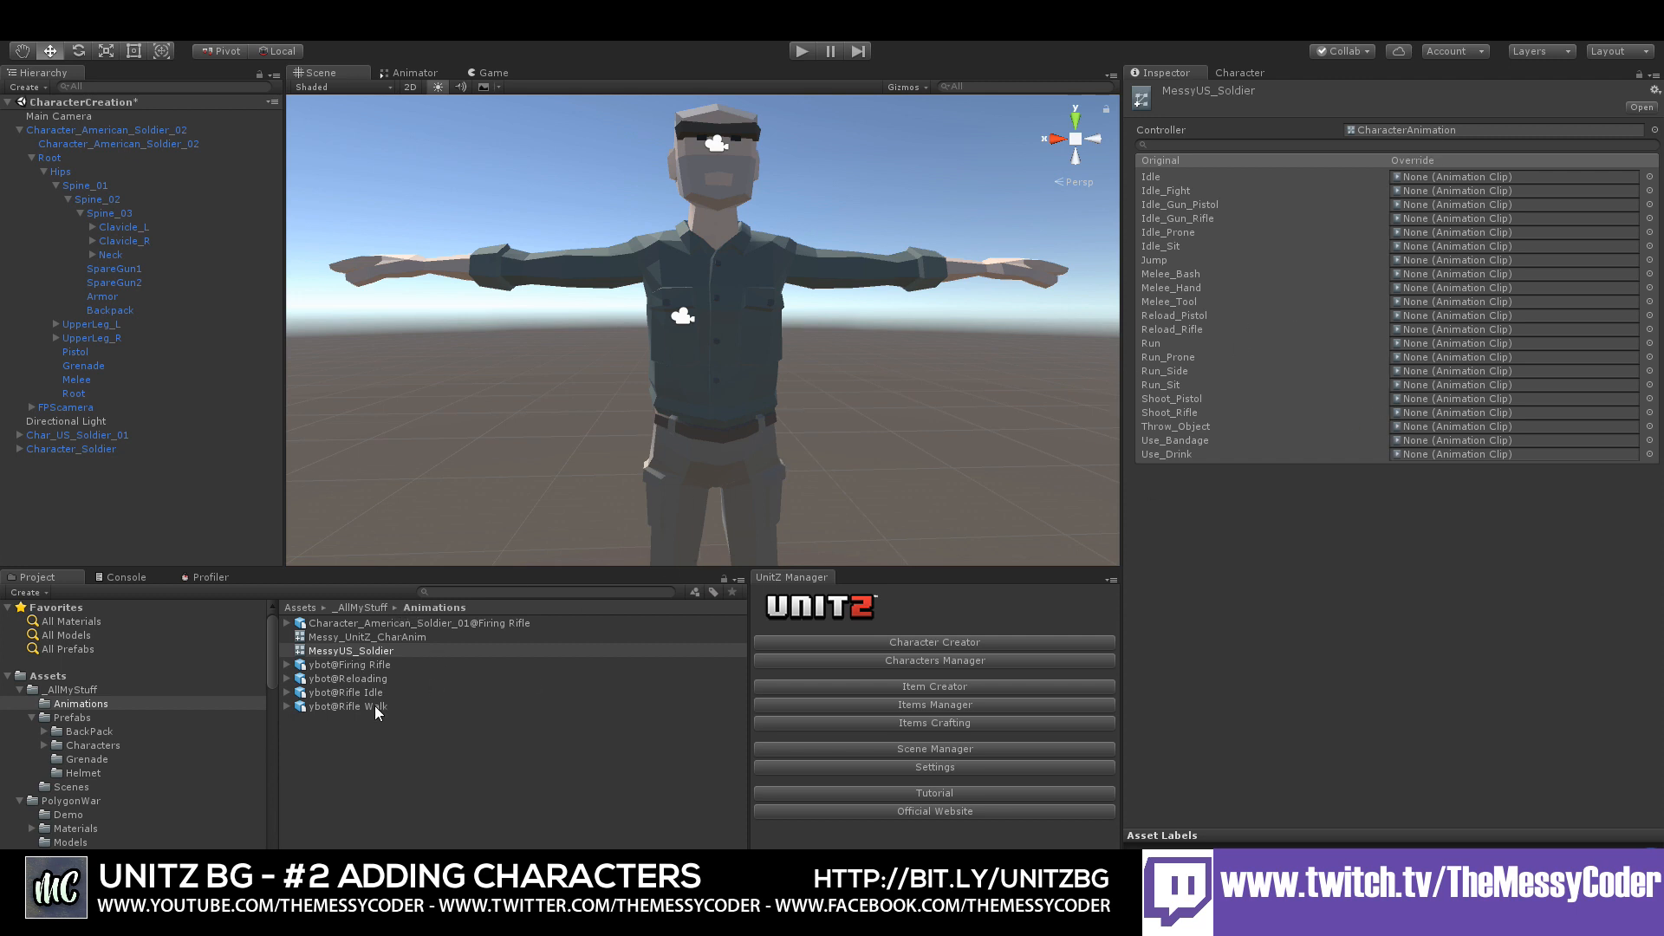
pyautogui.click(364, 639)
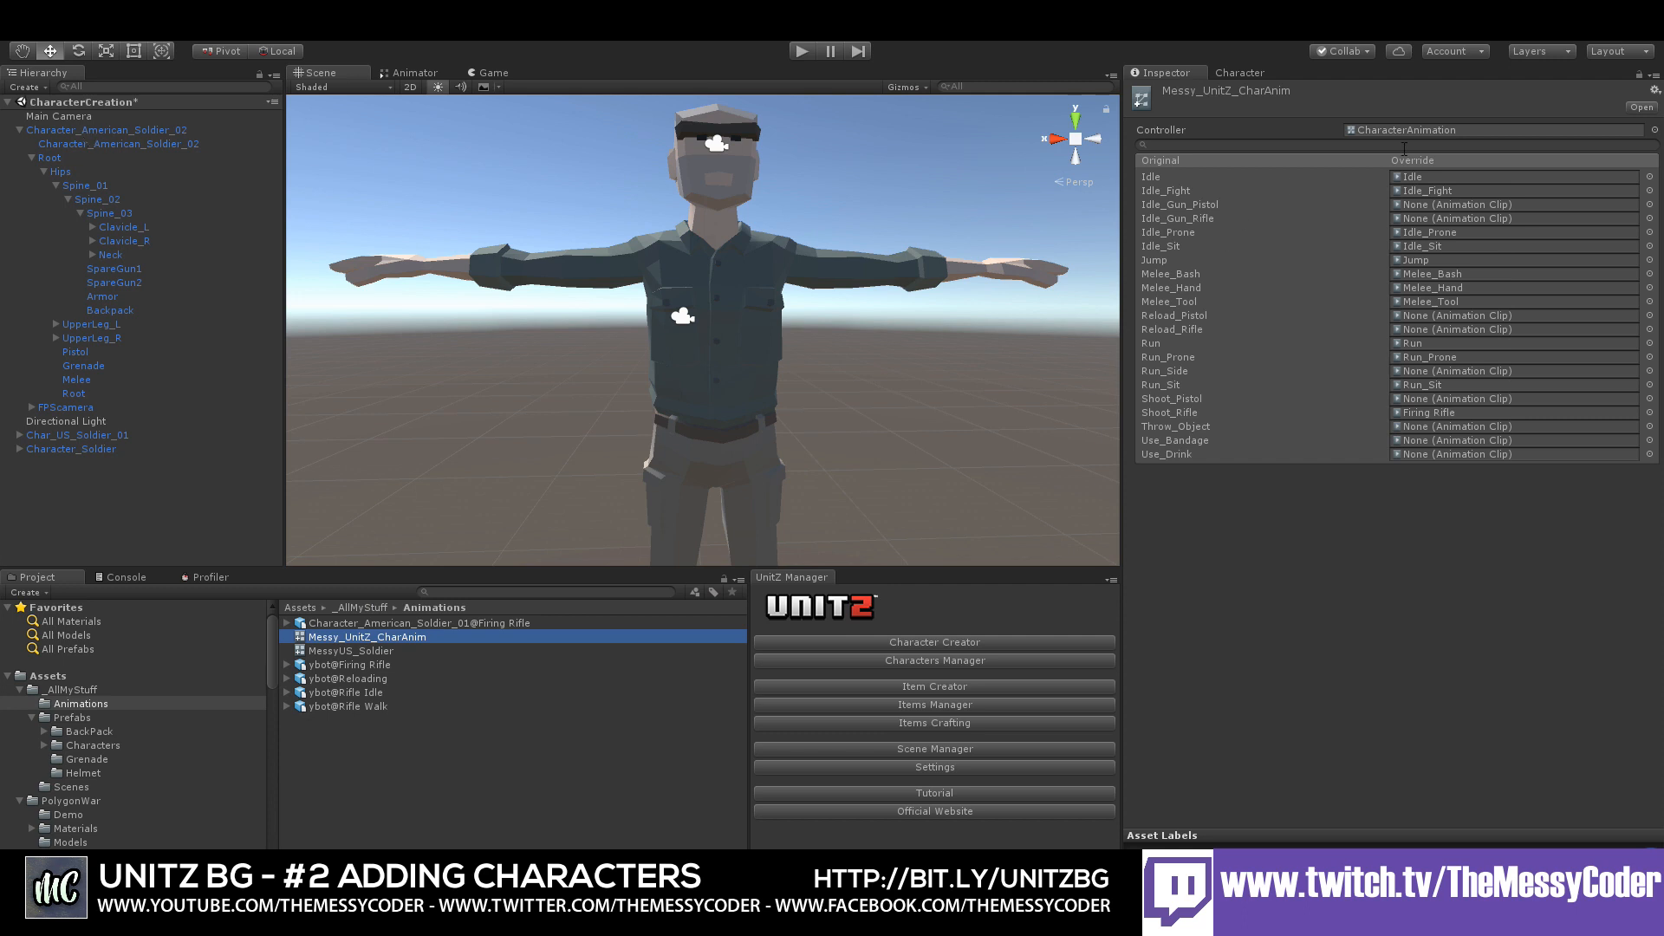
pyautogui.click(87, 132)
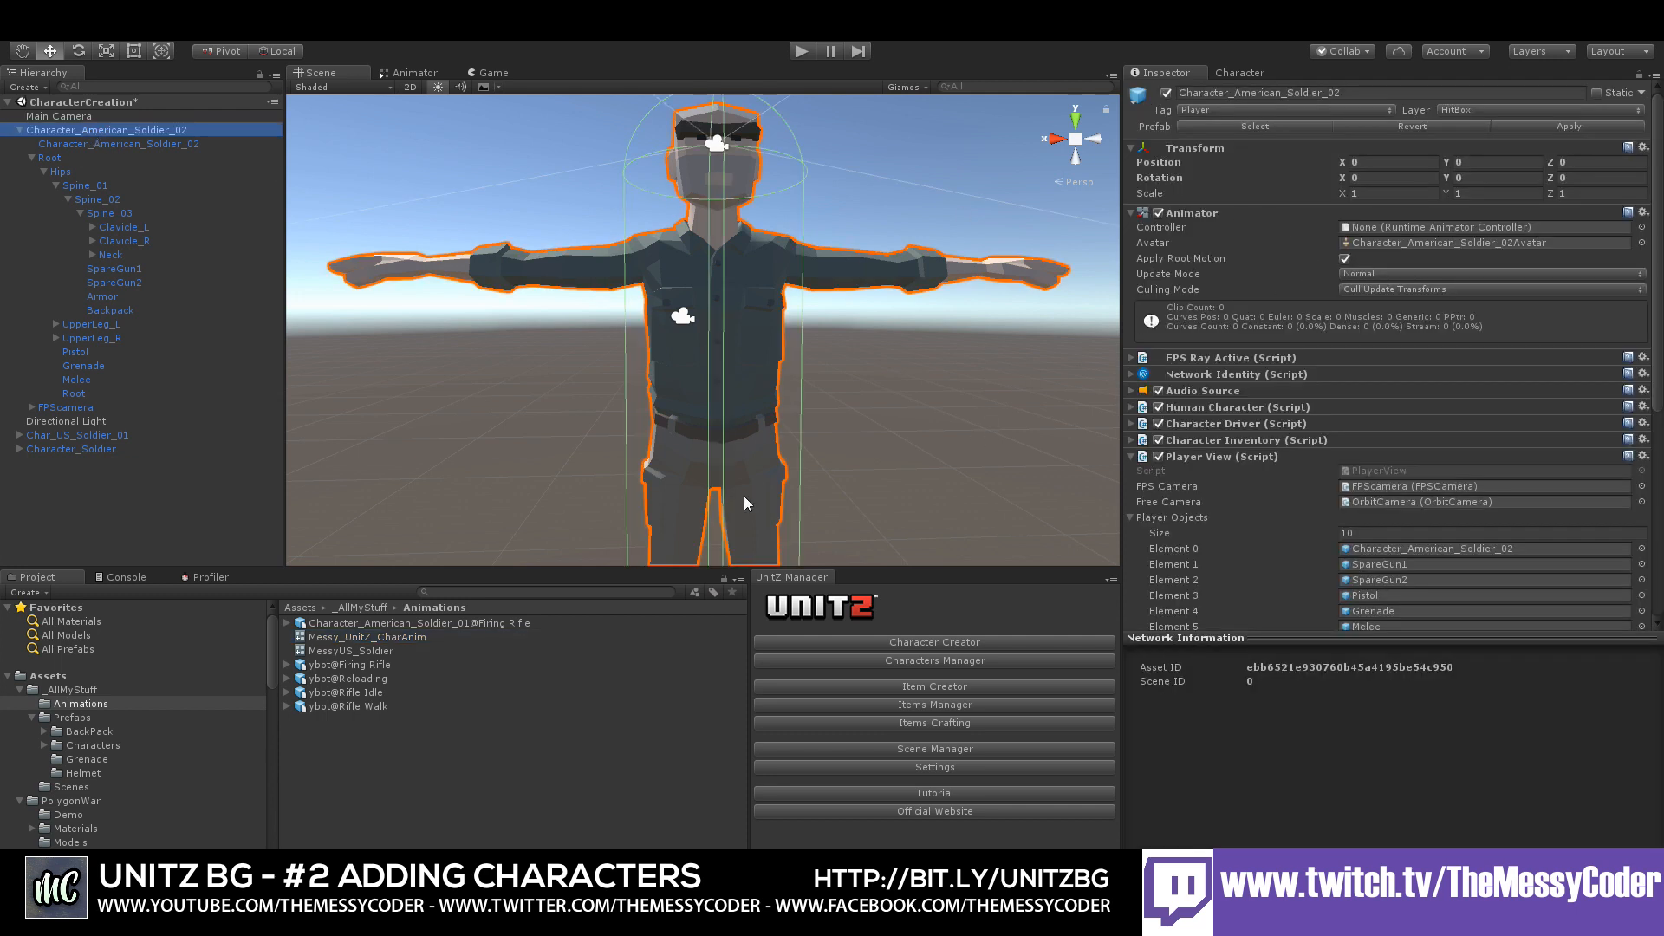
pyautogui.moveTo(421, 636); pyautogui.dragTo(1450, 227)
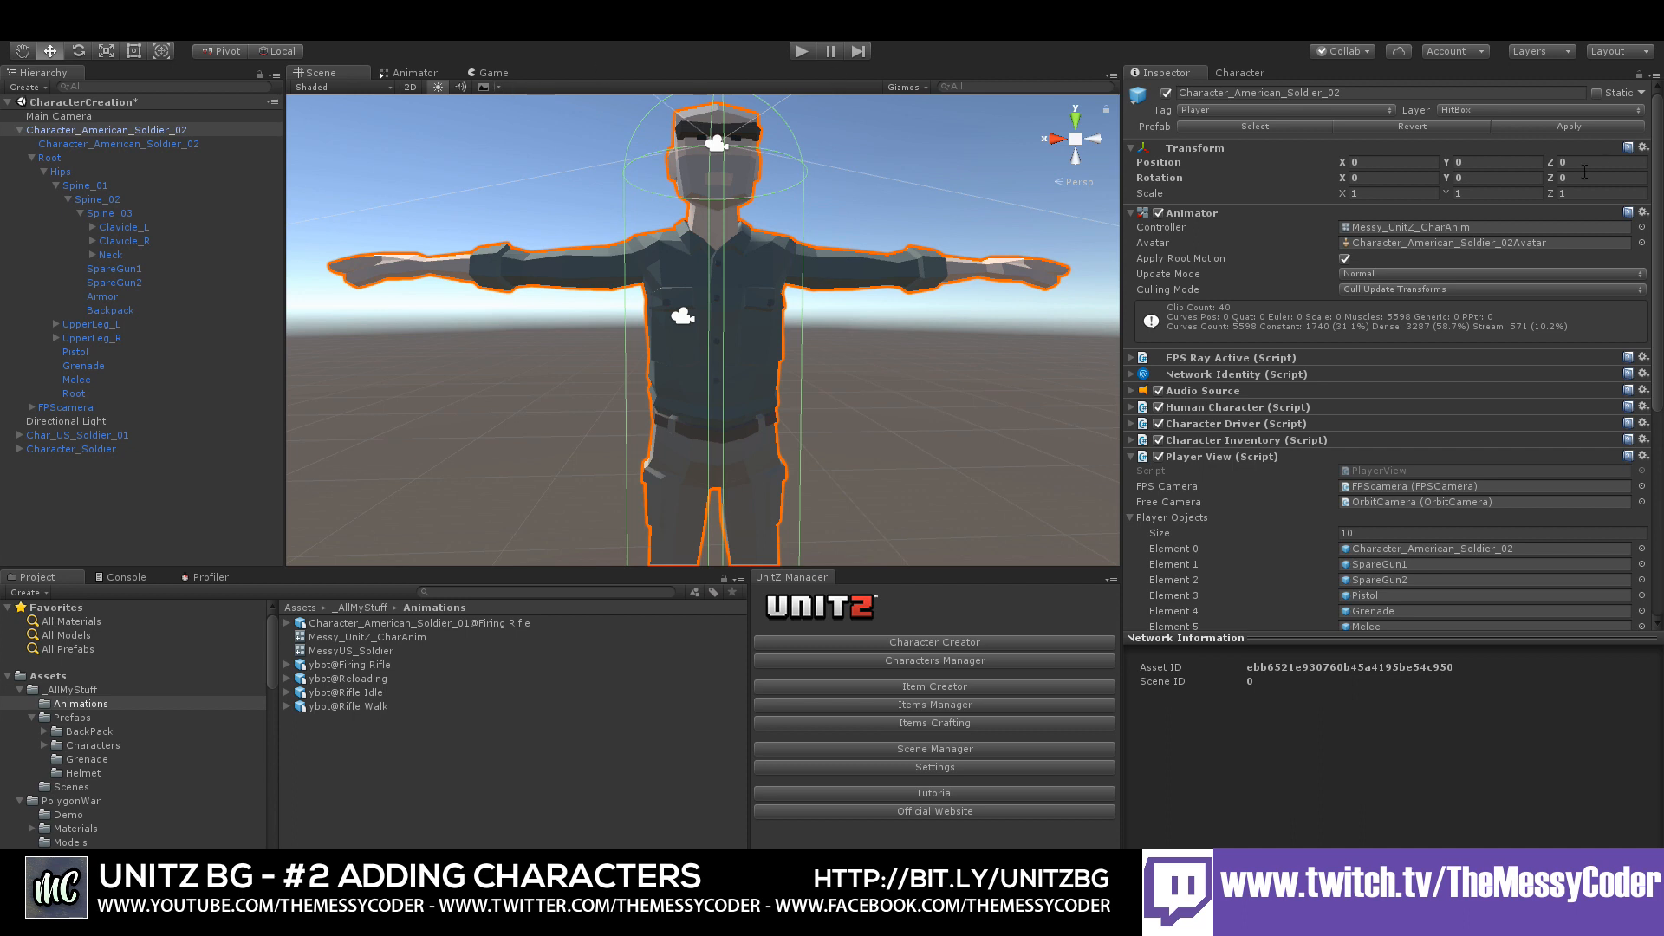
pyautogui.click(166, 124)
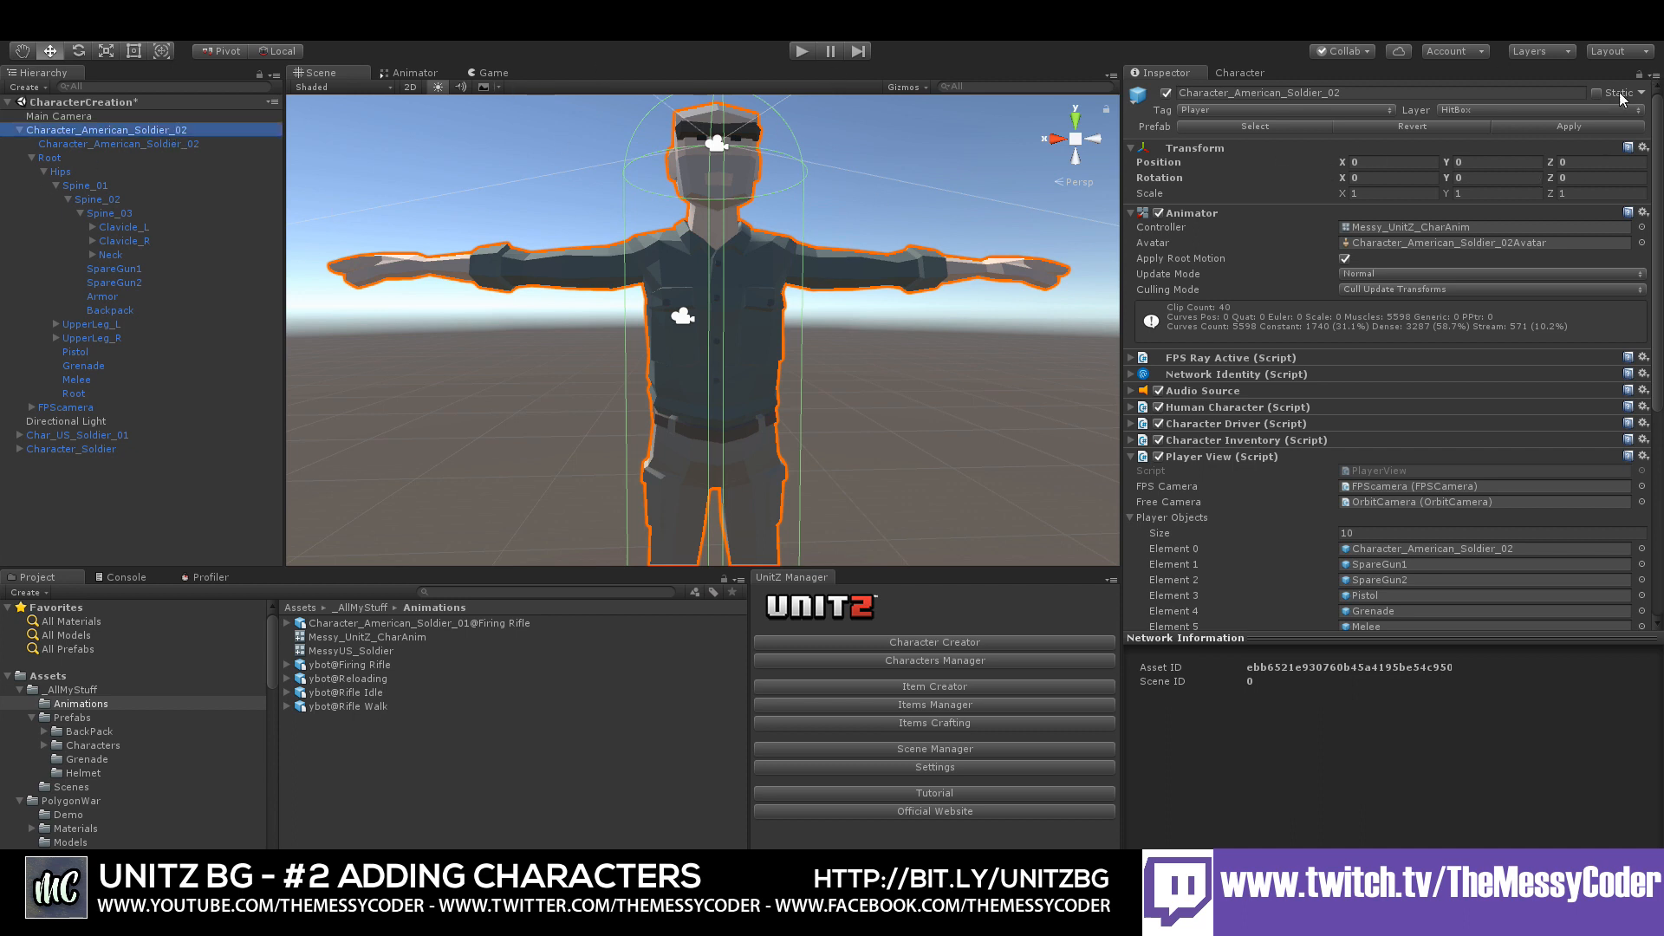
pyautogui.click(1555, 130)
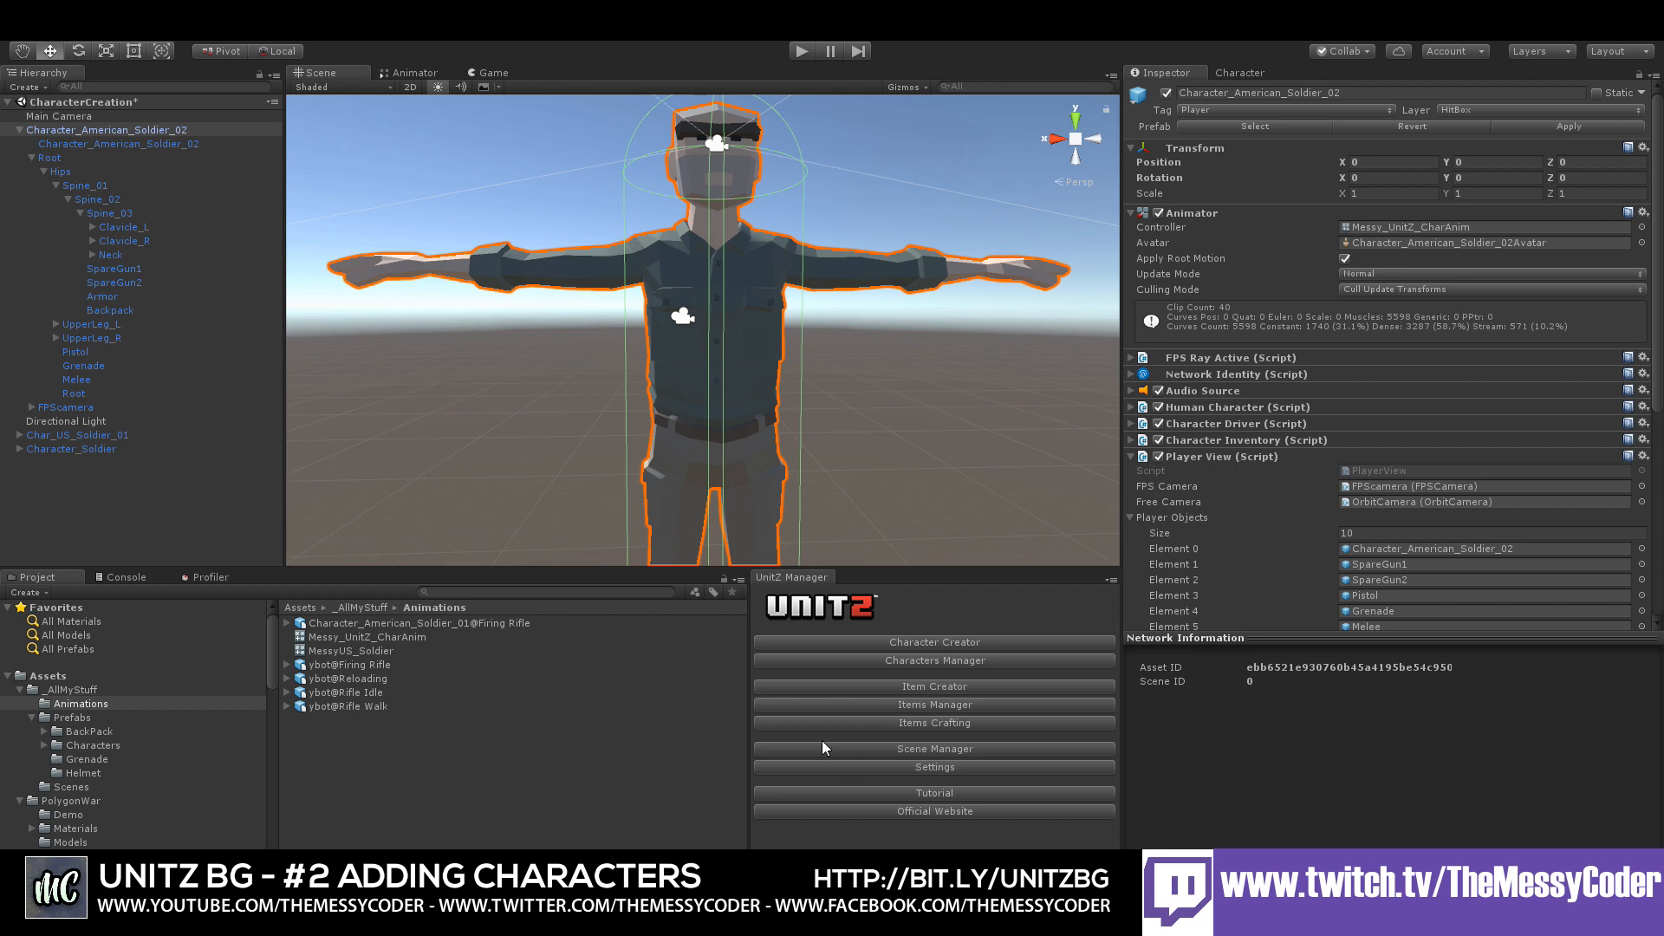
# - Open the UnitZ Characters Manager and dock its Character List alongside the Inspector
pyautogui.click(910, 661)
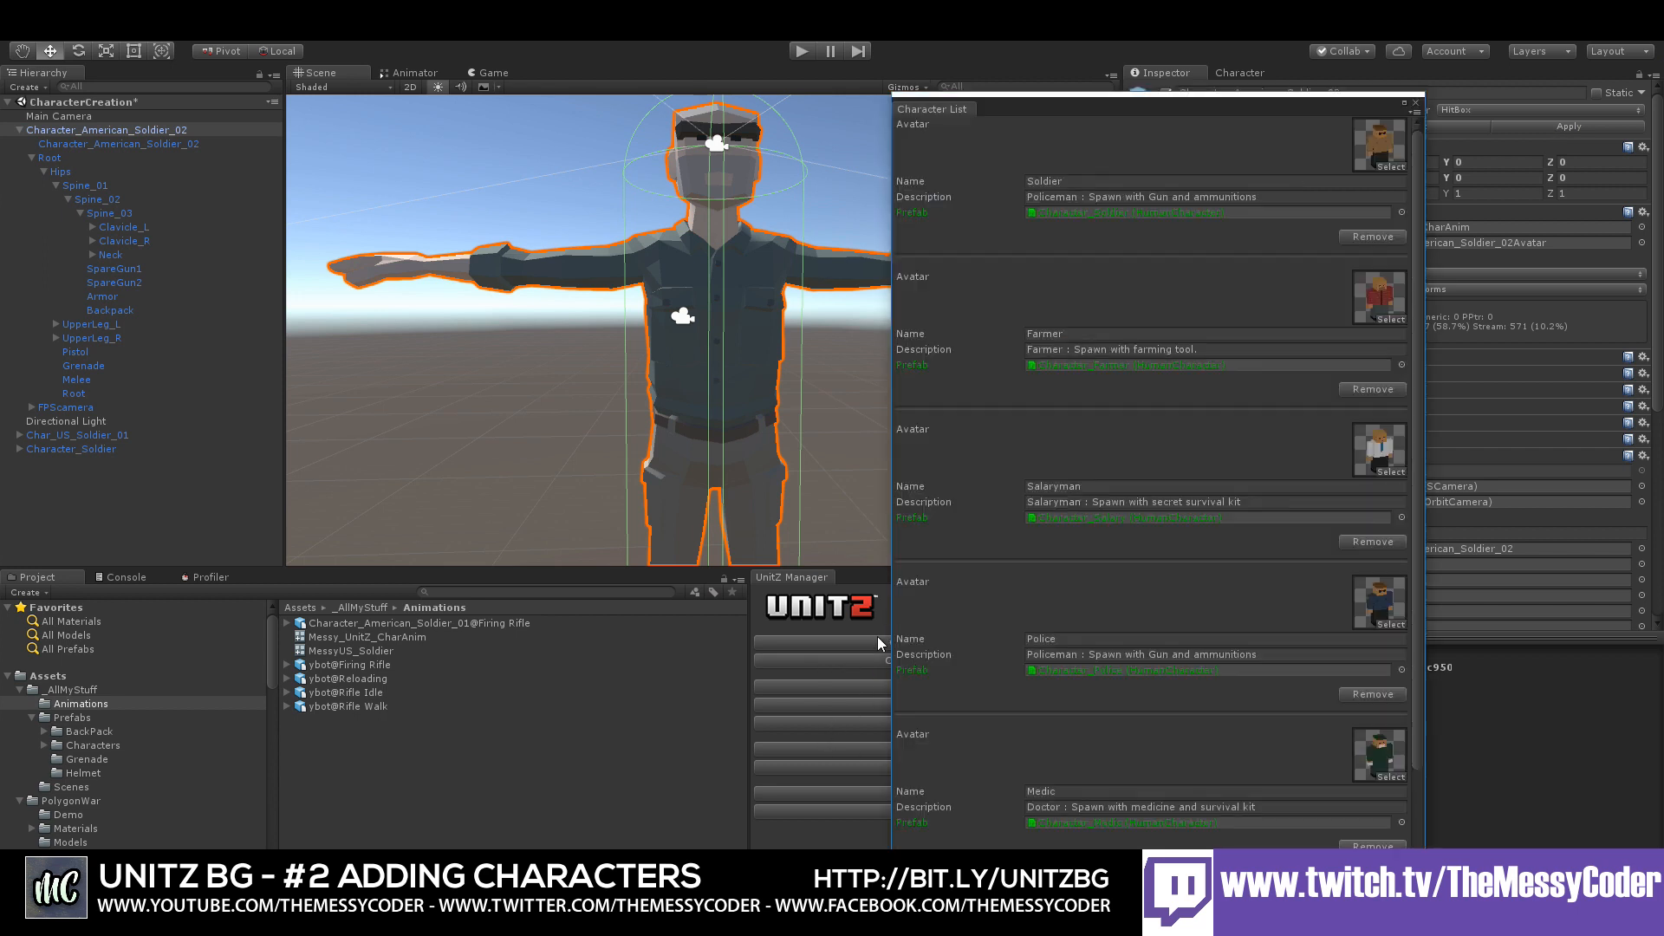
pyautogui.moveTo(1281, 103); pyautogui.dragTo(1413, 87)
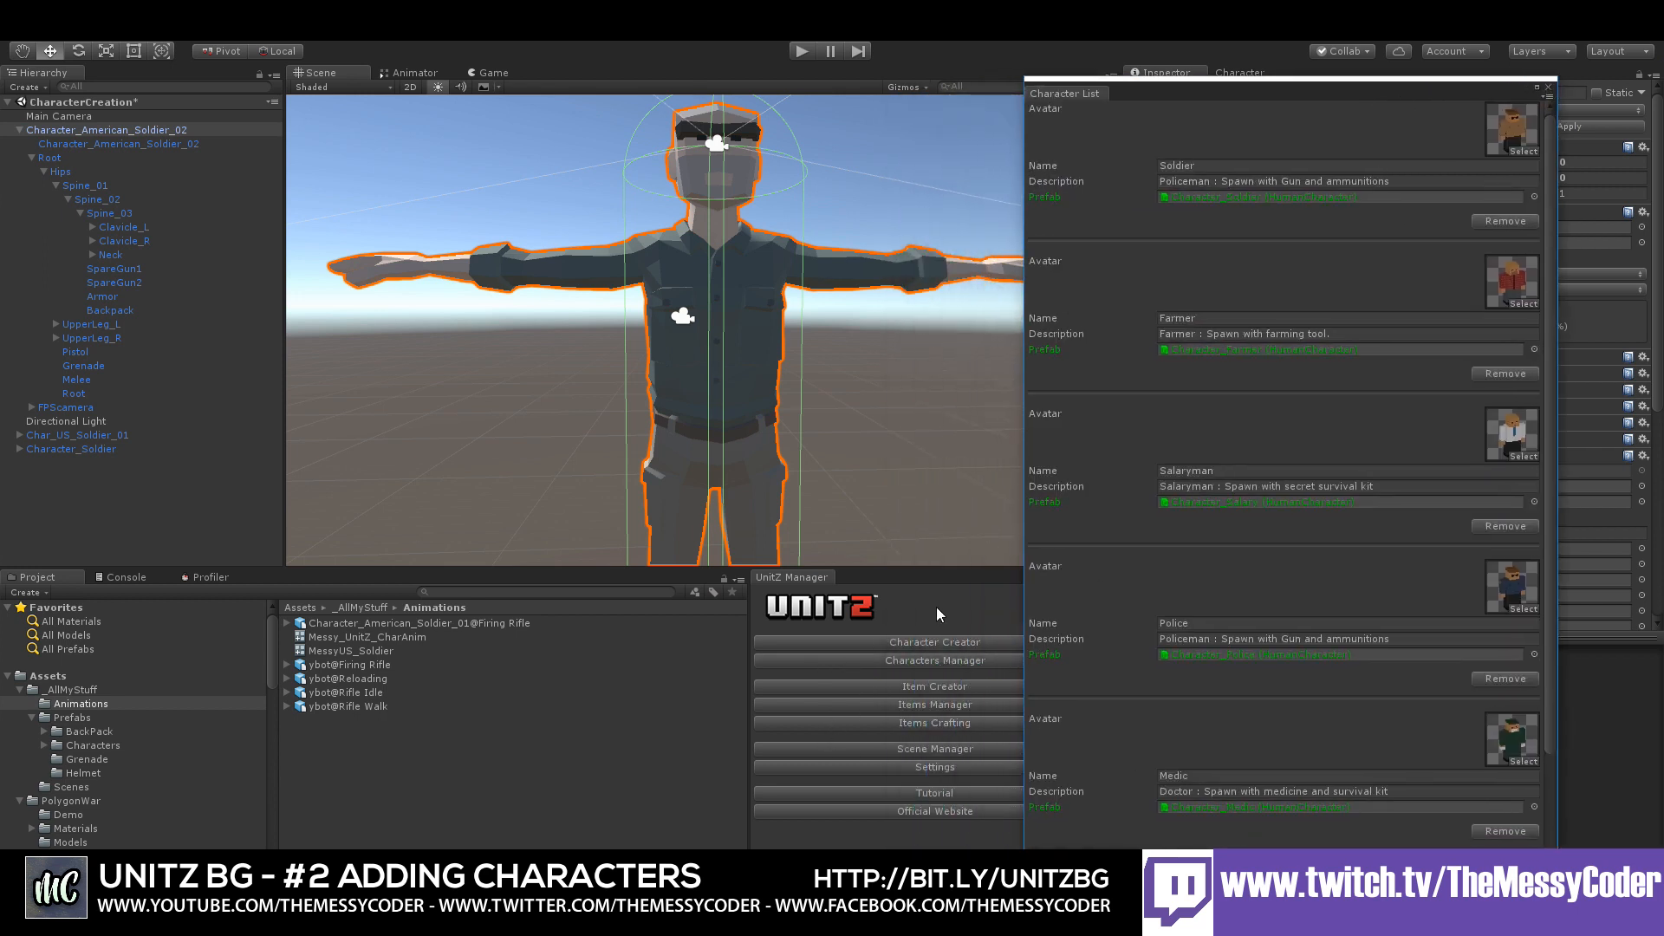
pyautogui.moveTo(1069, 101); pyautogui.dragTo(1320, 68)
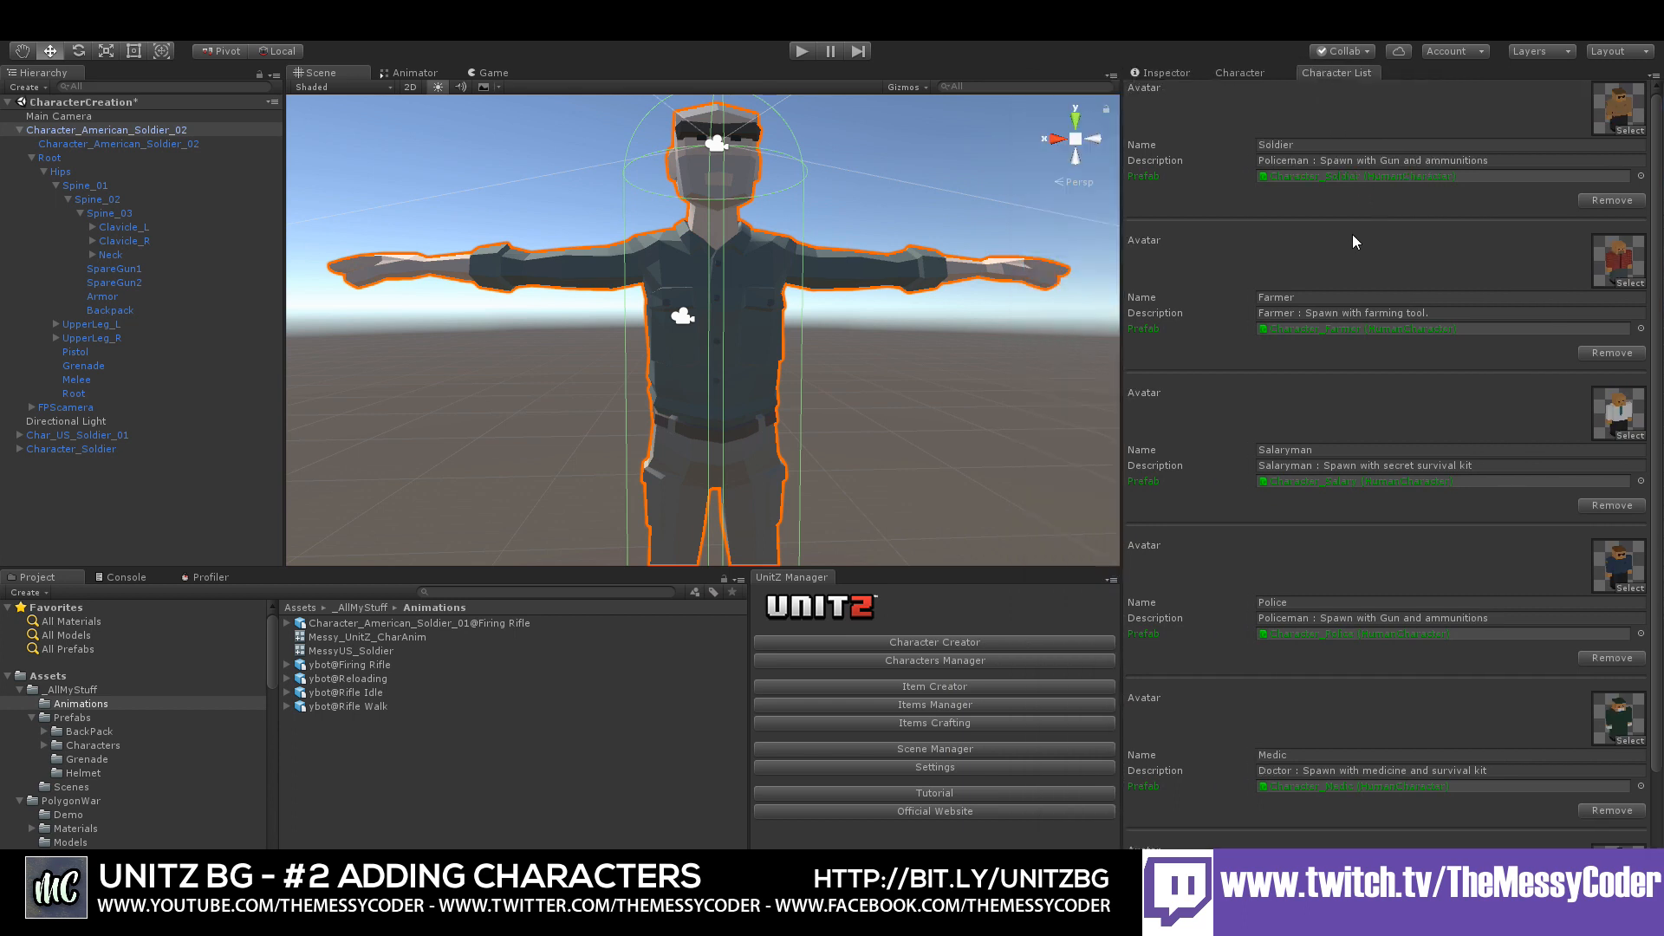
# - Remove the US Soldier entry from the Character List and confirm the removal
pyautogui.scroll(-3, 1339, 247)
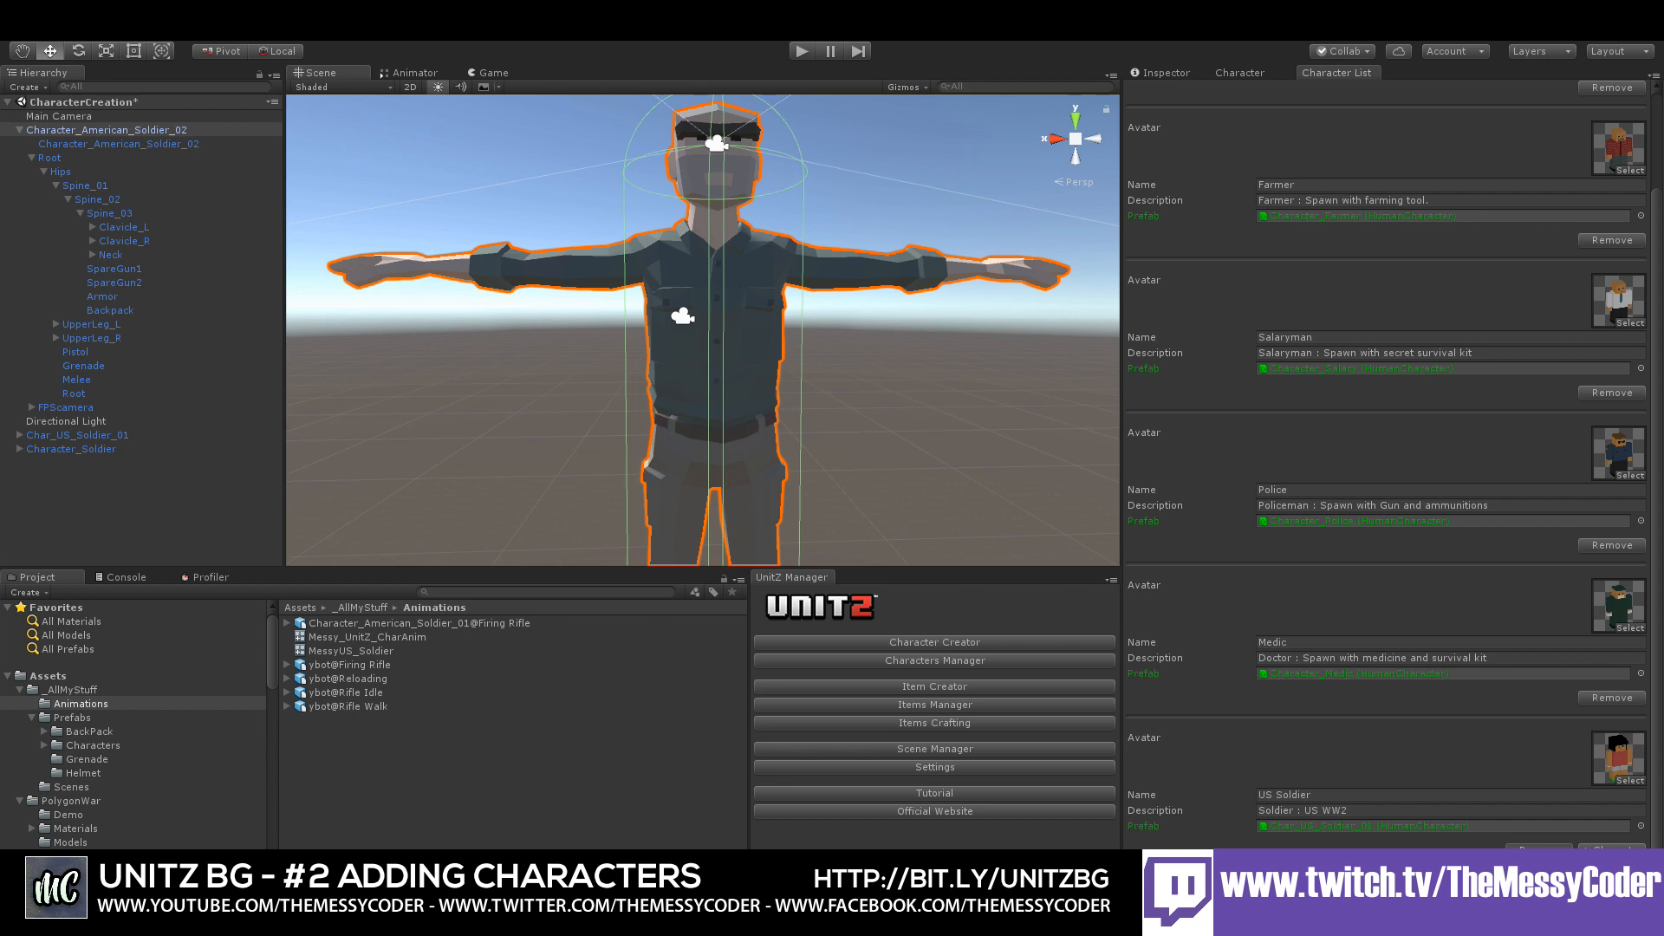
pyautogui.click(1539, 850)
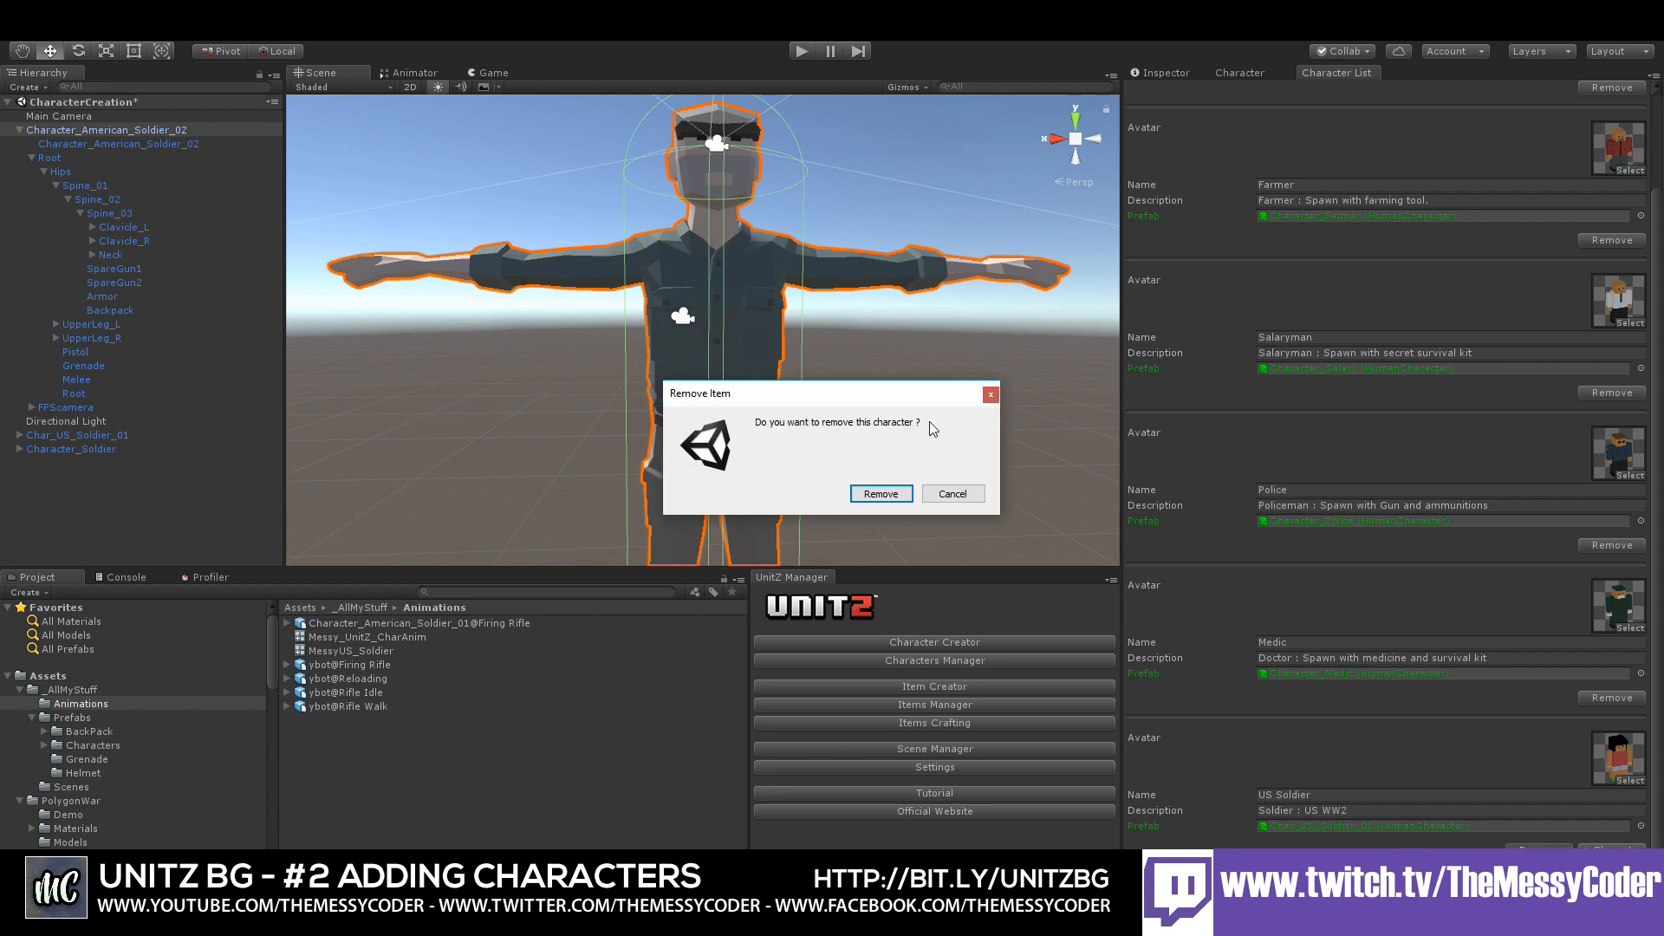
pyautogui.click(876, 496)
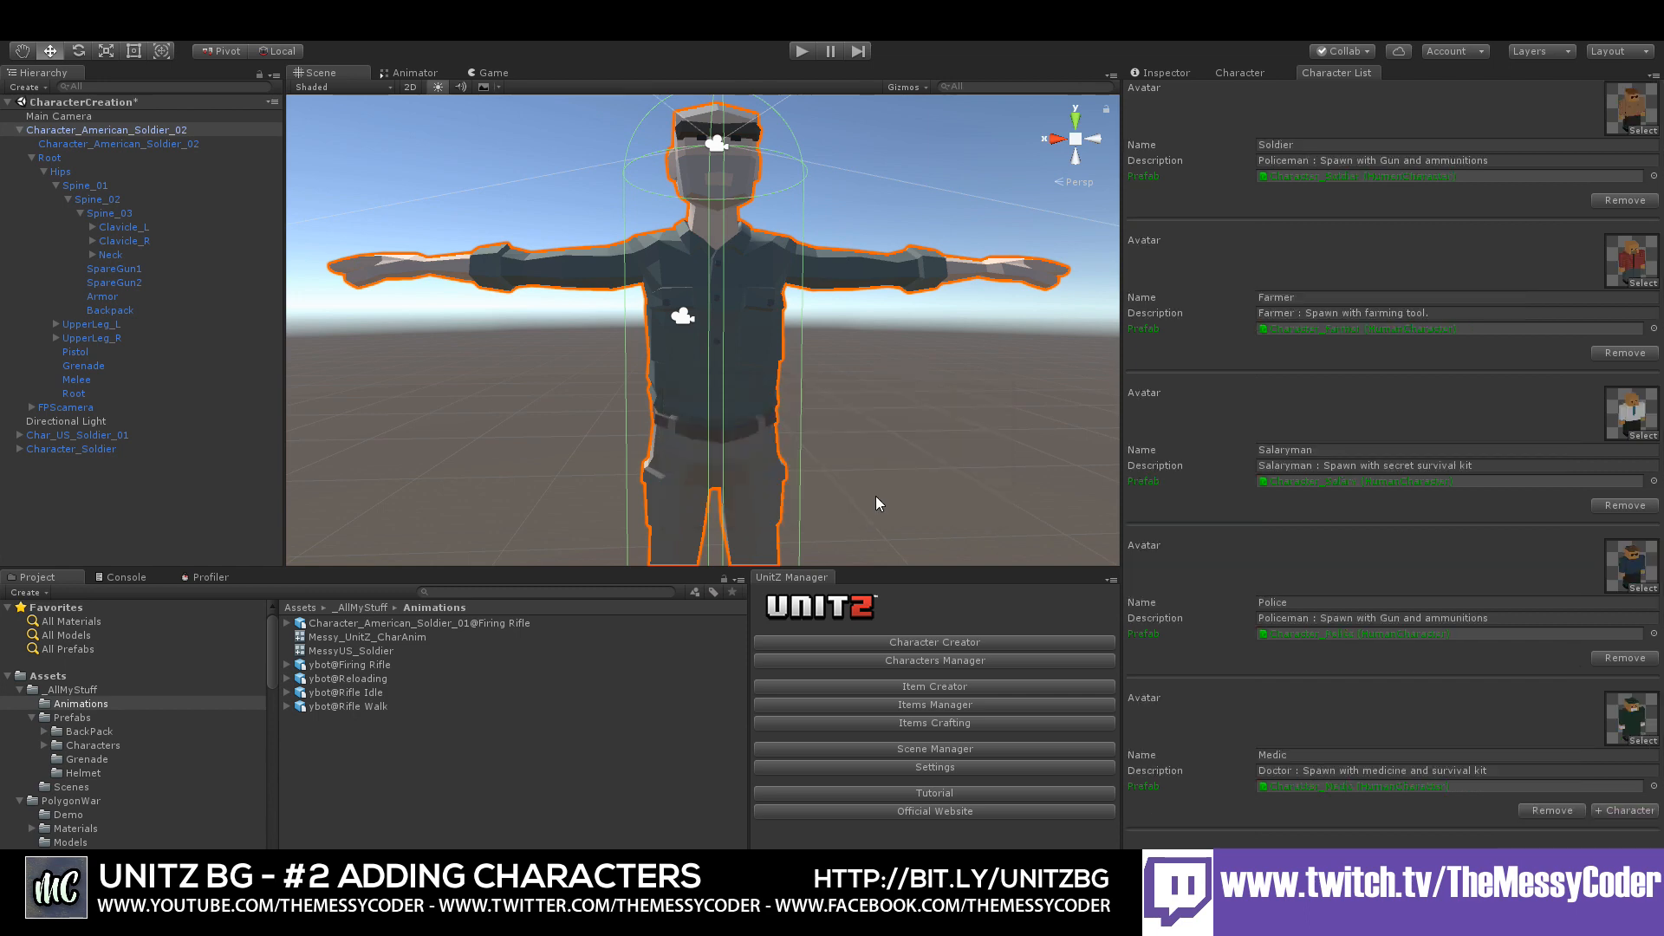
# - Add a new entry to the Character List and assign the Character_American_Soldier_02 prefab to it
pyautogui.click(1623, 811)
pyautogui.scroll(-3, 1556, 828)
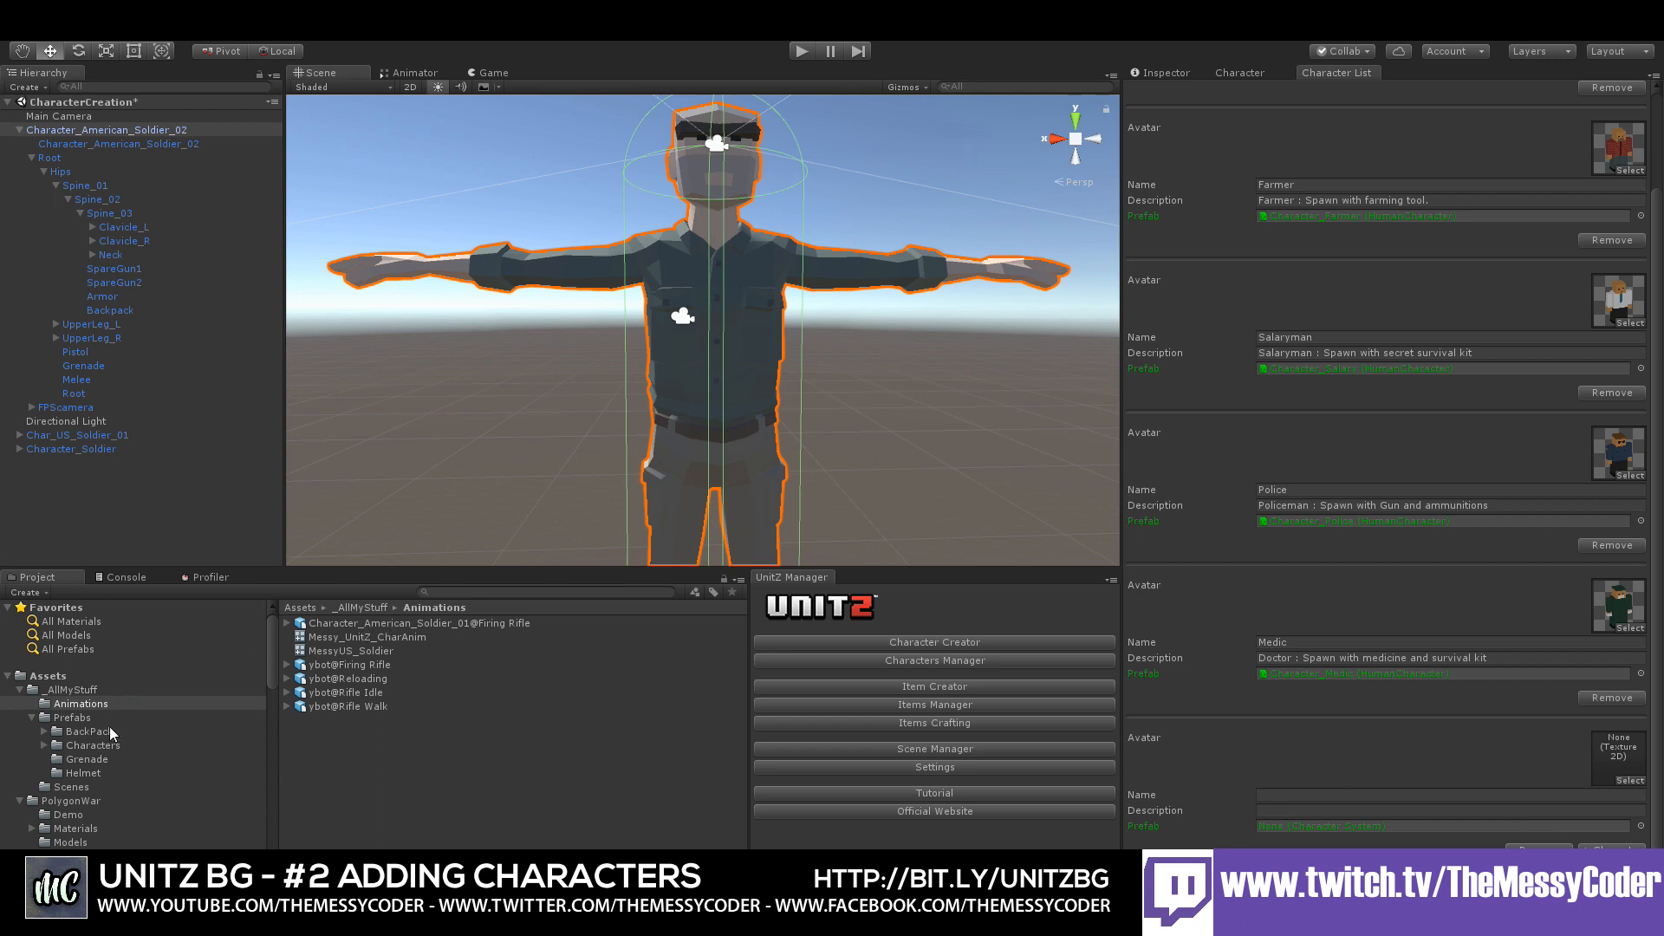
pyautogui.click(74, 710)
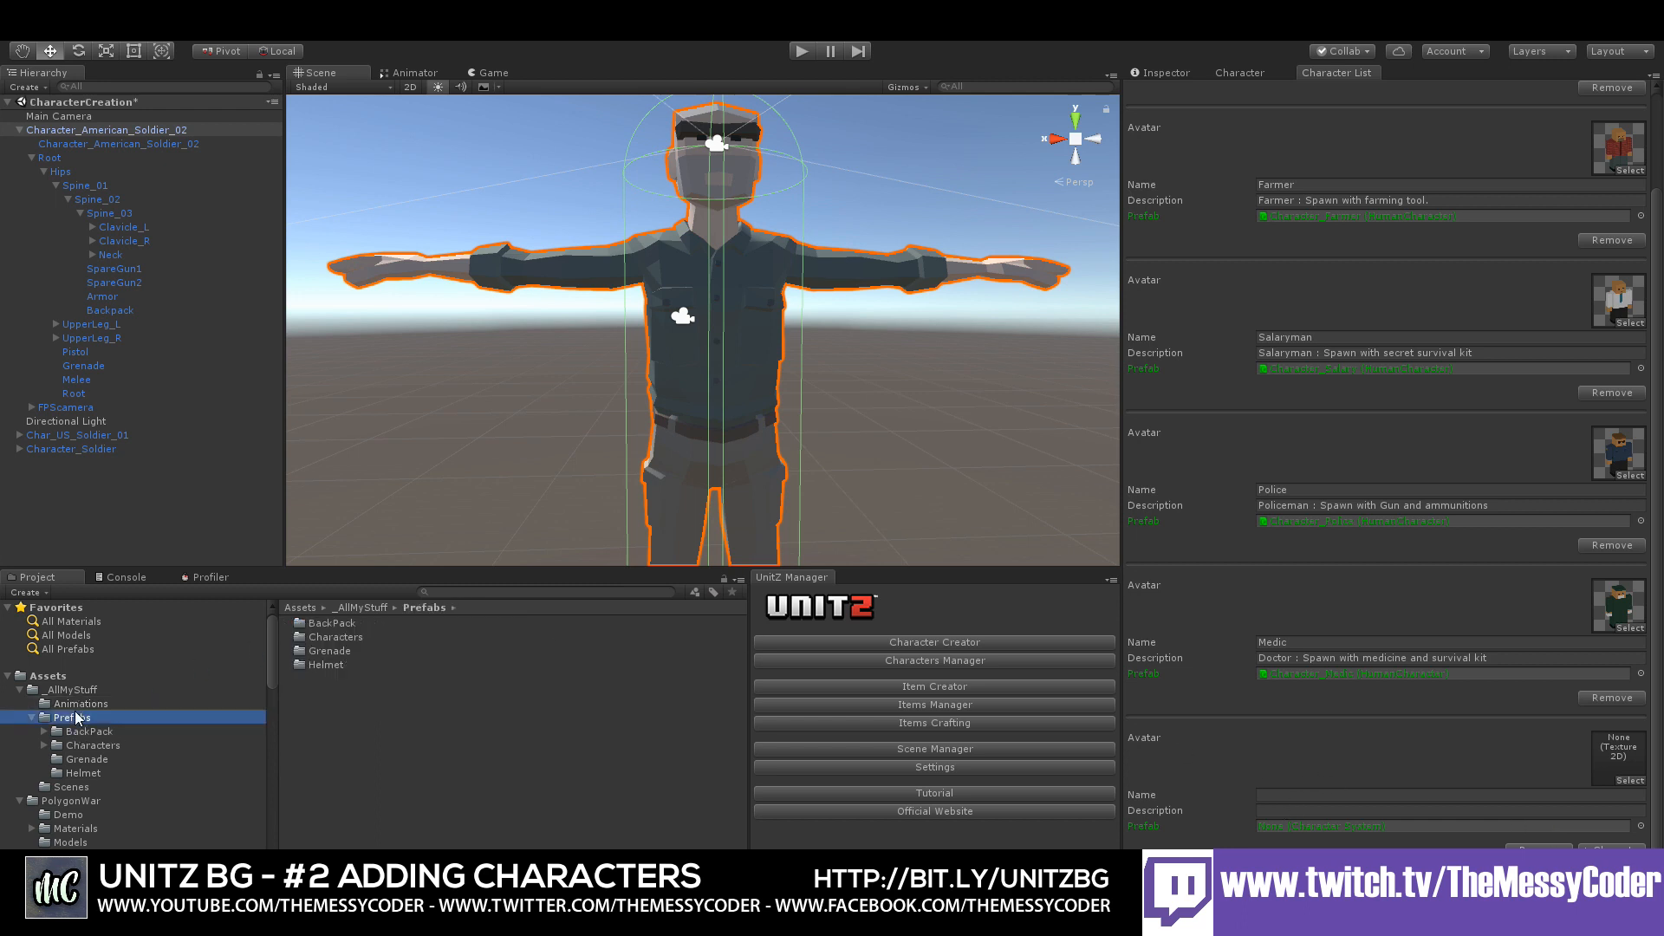
pyautogui.doubleClick(322, 640)
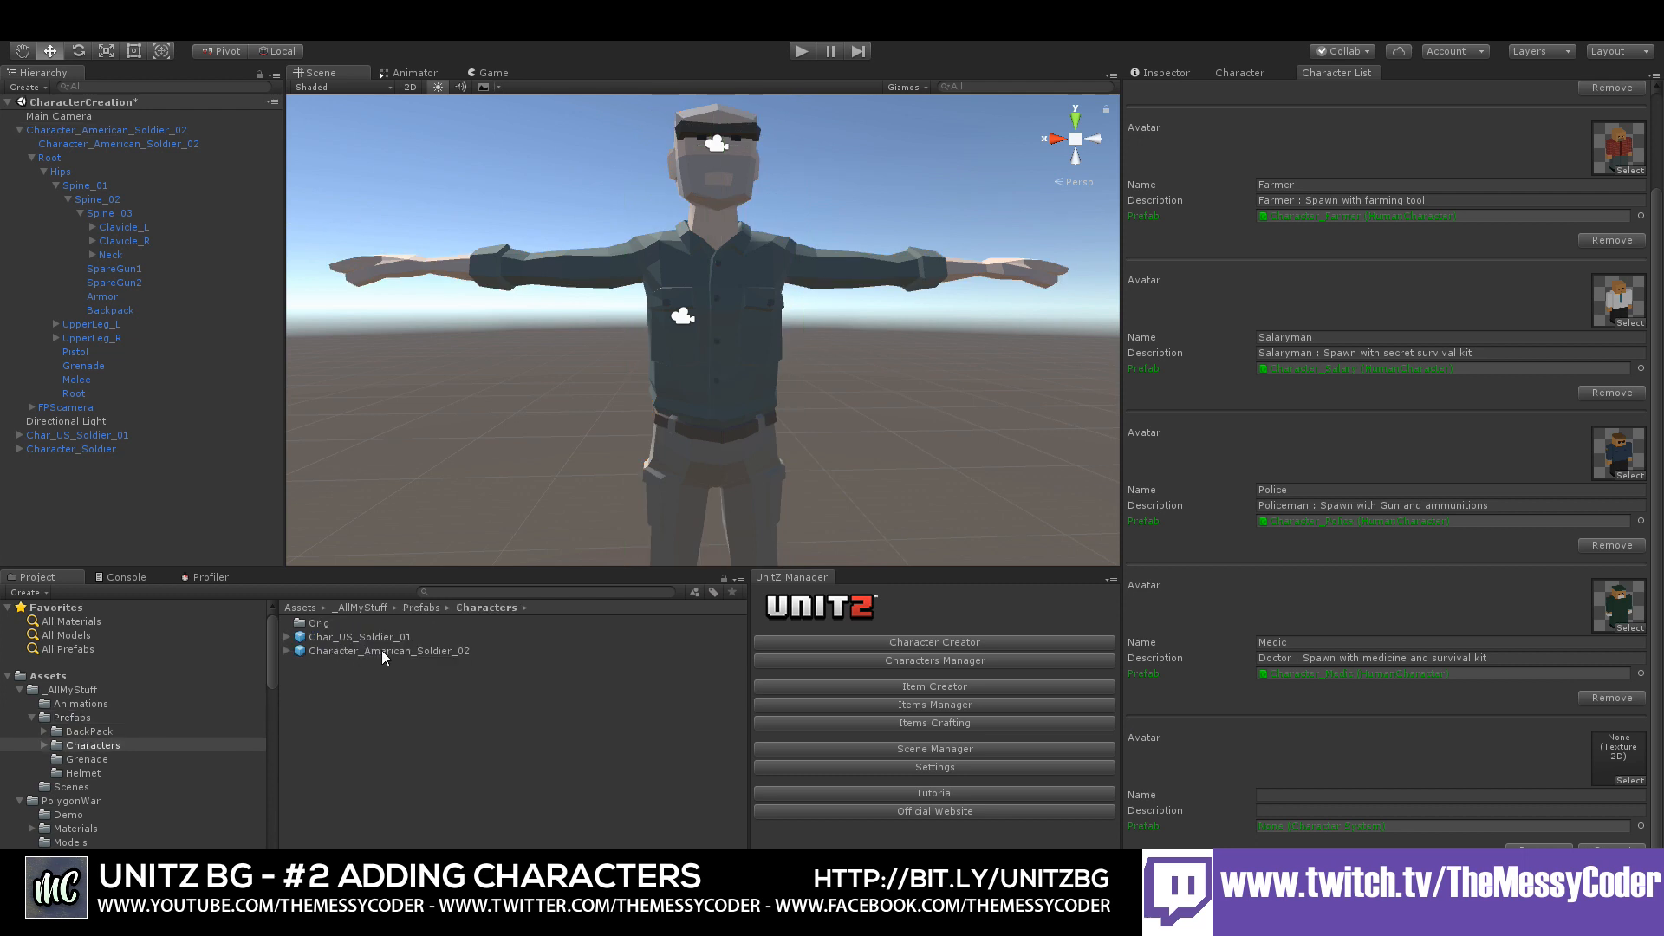
pyautogui.moveTo(381, 650); pyautogui.dragTo(1340, 827)
# - Fill in the new entry with the name "Messy Solider", the description "He is such a soldier" and the green chest texture as avatar
pyautogui.click(1290, 795)
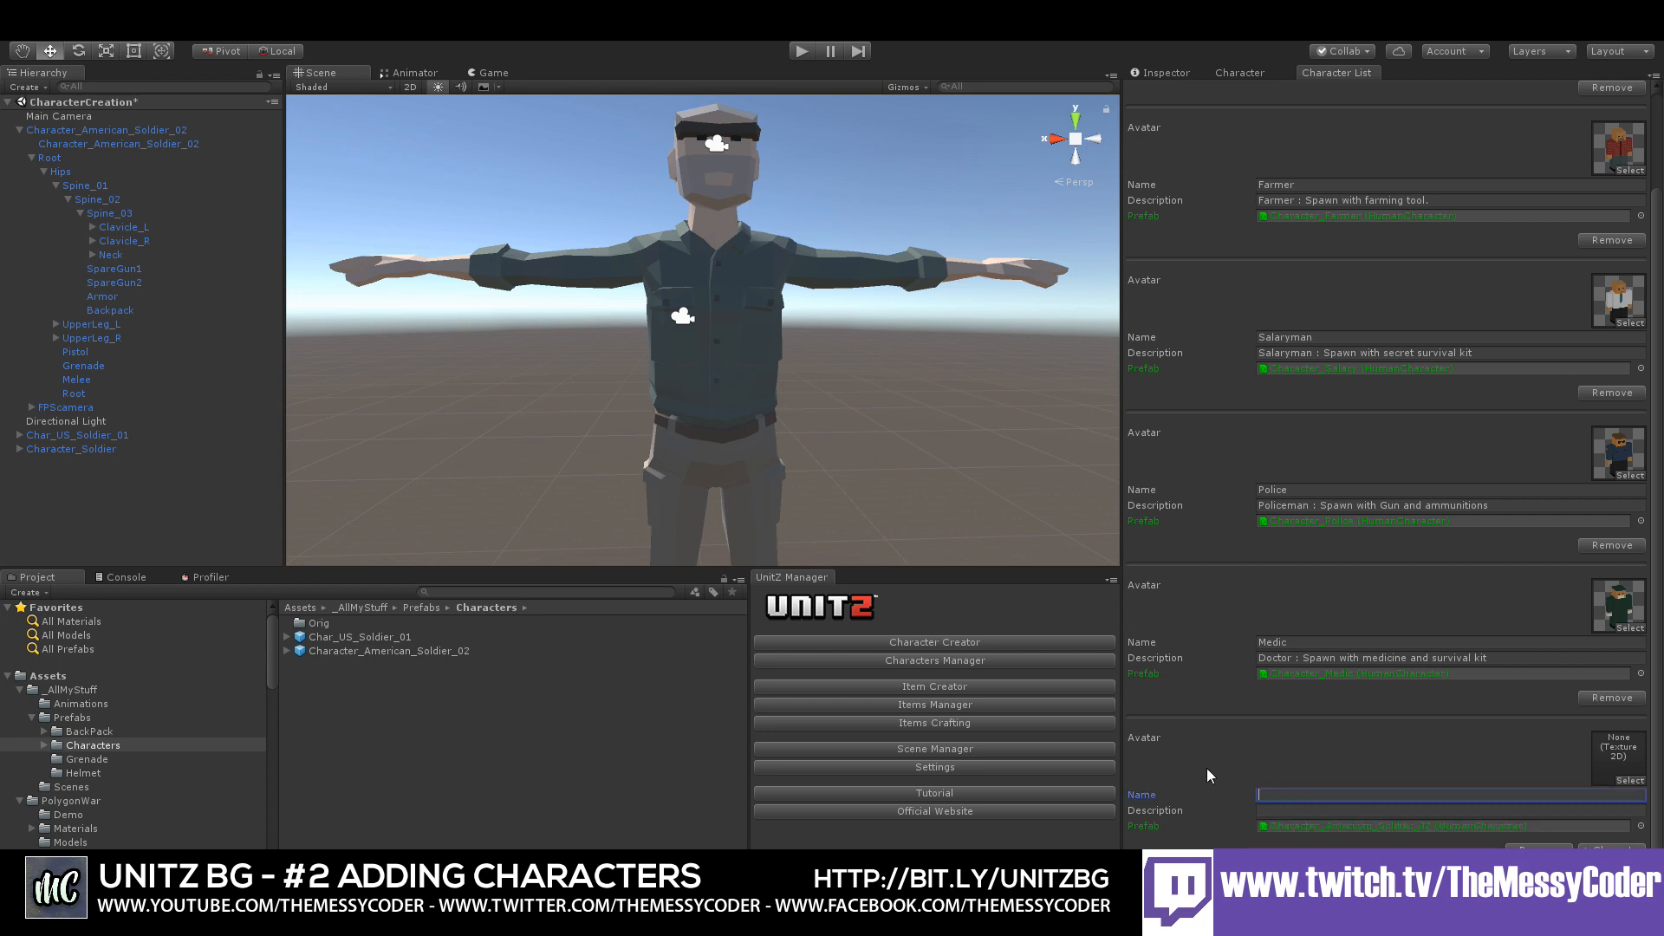
pyautogui.write('Messy Solider')
pyautogui.press('Tab')
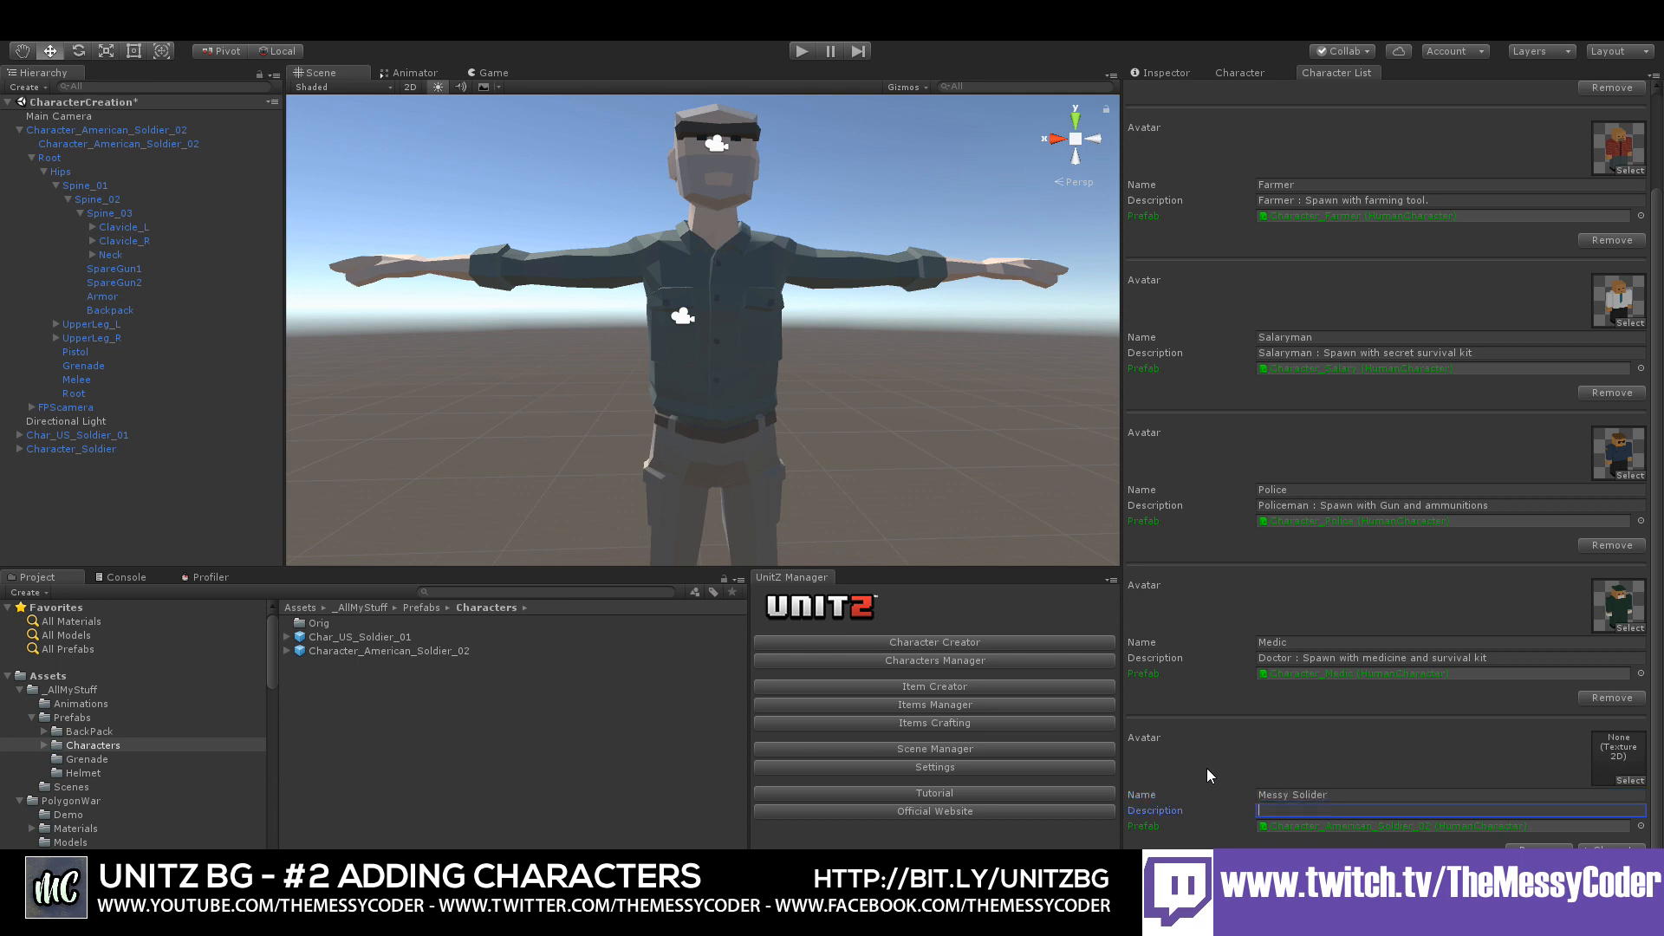
pyautogui.write('He is such')
pyautogui.press('BackSpace')
pyautogui.write('ch a soli')
pyautogui.press('BackSpace')
pyautogui.press('BackSpace')
pyautogui.press('BackSpace')
pyautogui.write('oldier')
pyautogui.click(1632, 781)
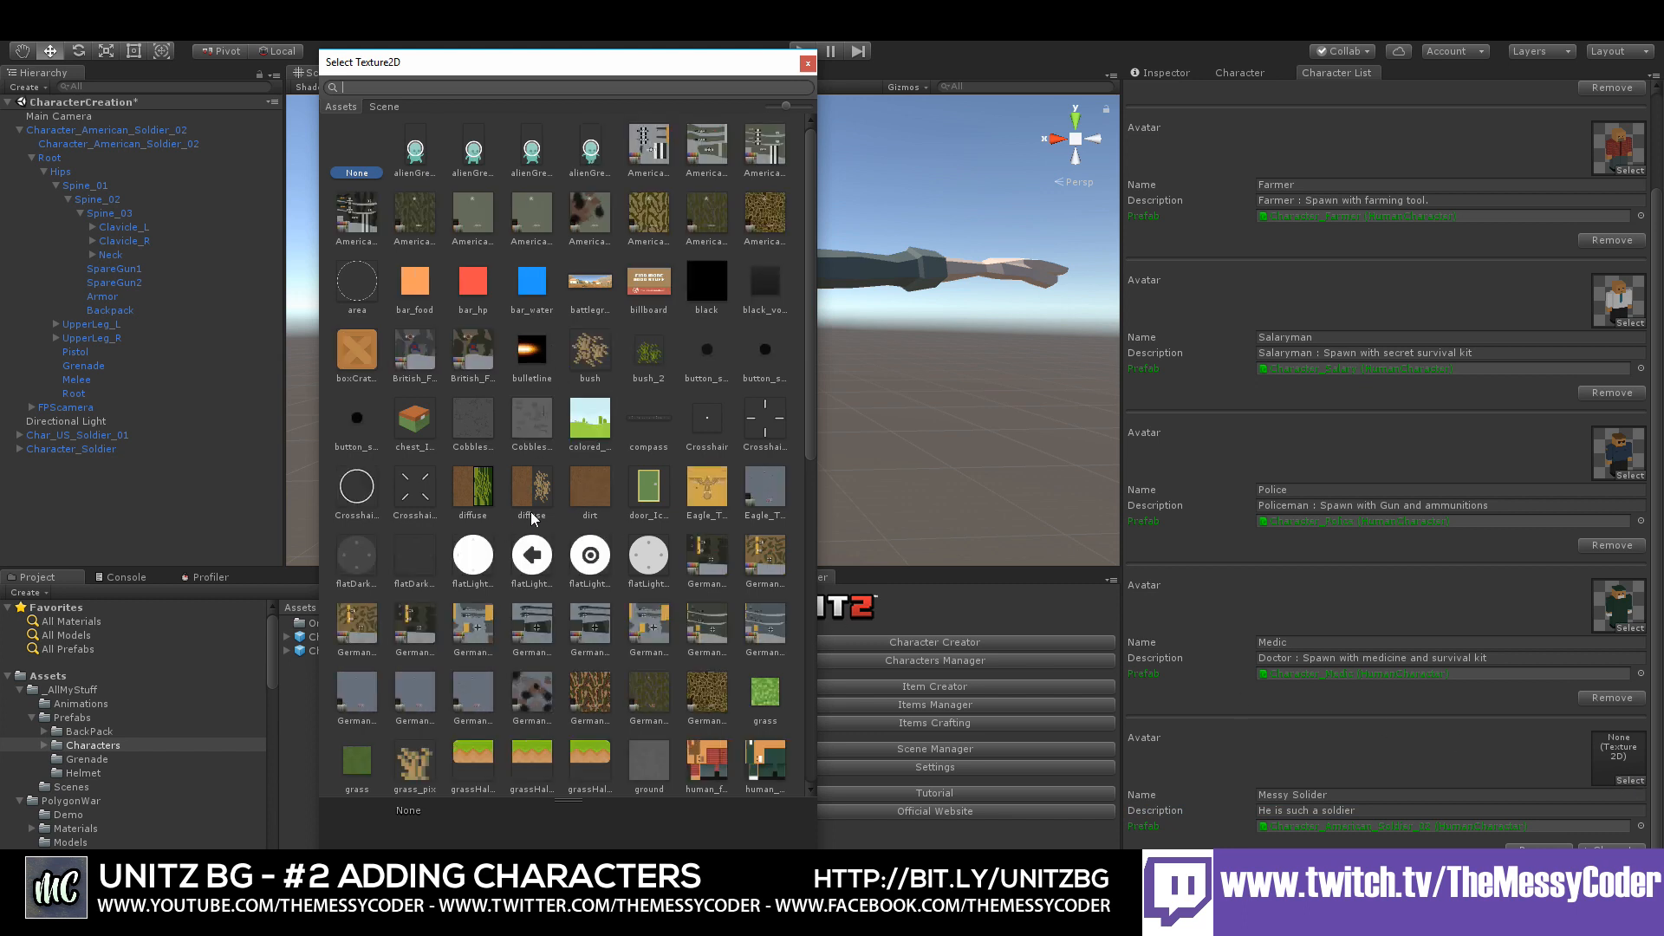
pyautogui.doubleClick(413, 419)
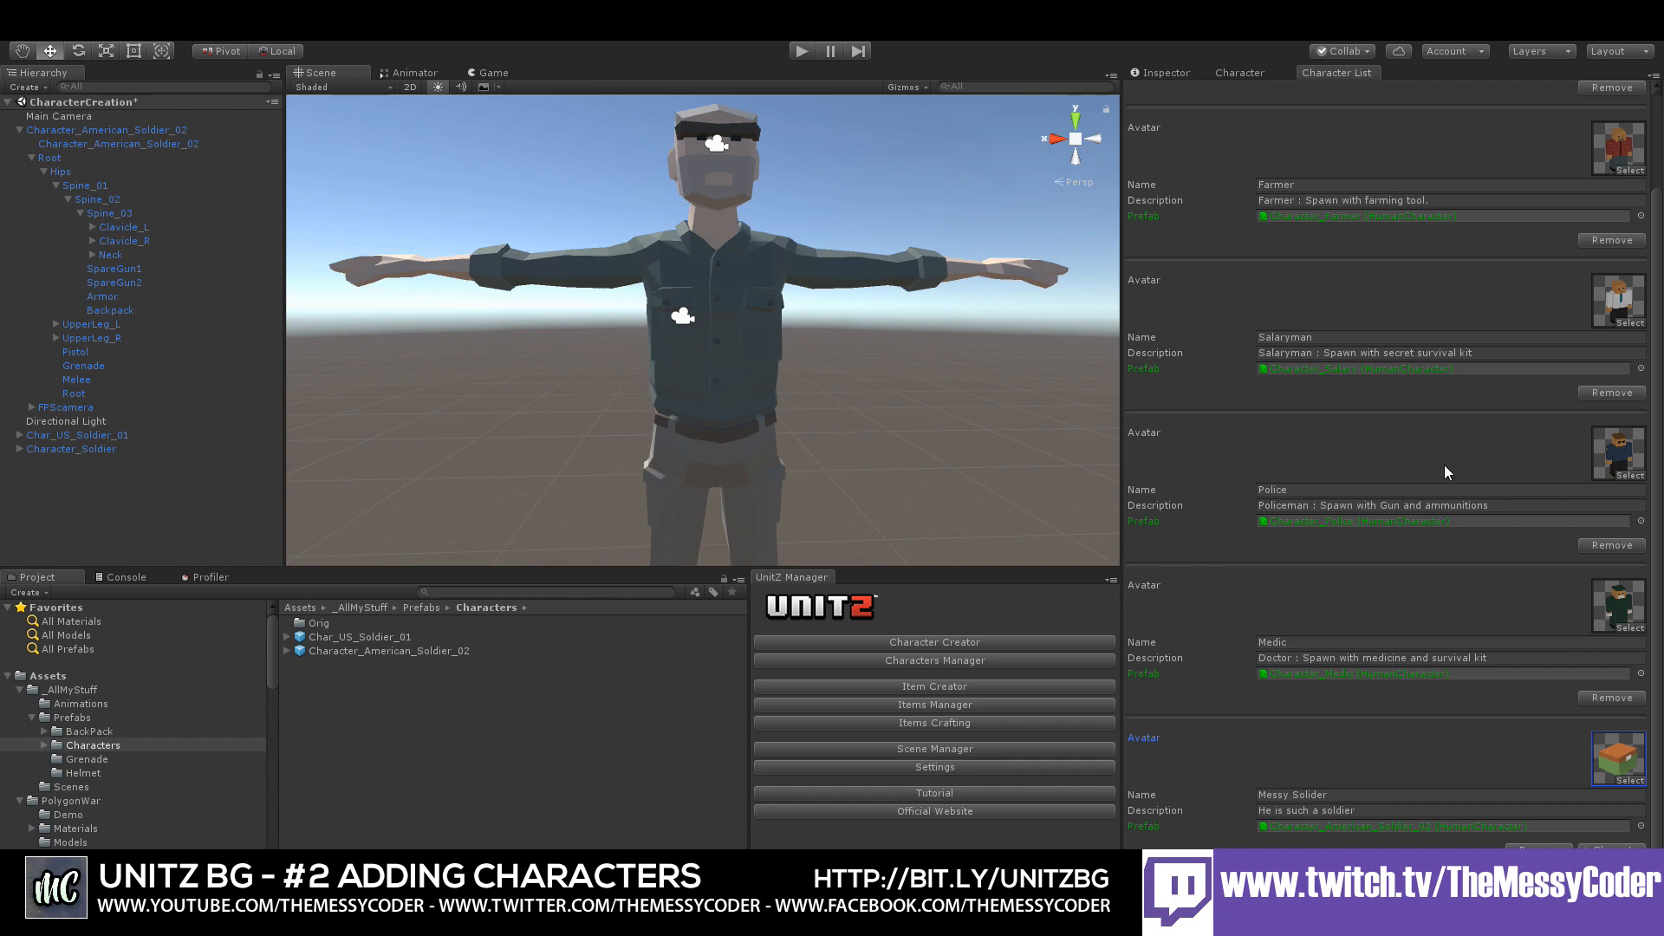
# - Review the entries in the Character List from Soldier down to the new Messy Solider
pyautogui.scroll(2, 1442, 468)
pyautogui.scroll(-2, 1438, 472)
pyautogui.scroll(1, 1413, 482)
pyautogui.scroll(-1, 1413, 482)
pyautogui.scroll(1, 1412, 484)
pyautogui.scroll(-1, 1411, 488)
pyautogui.scroll(-1, 1323, 679)
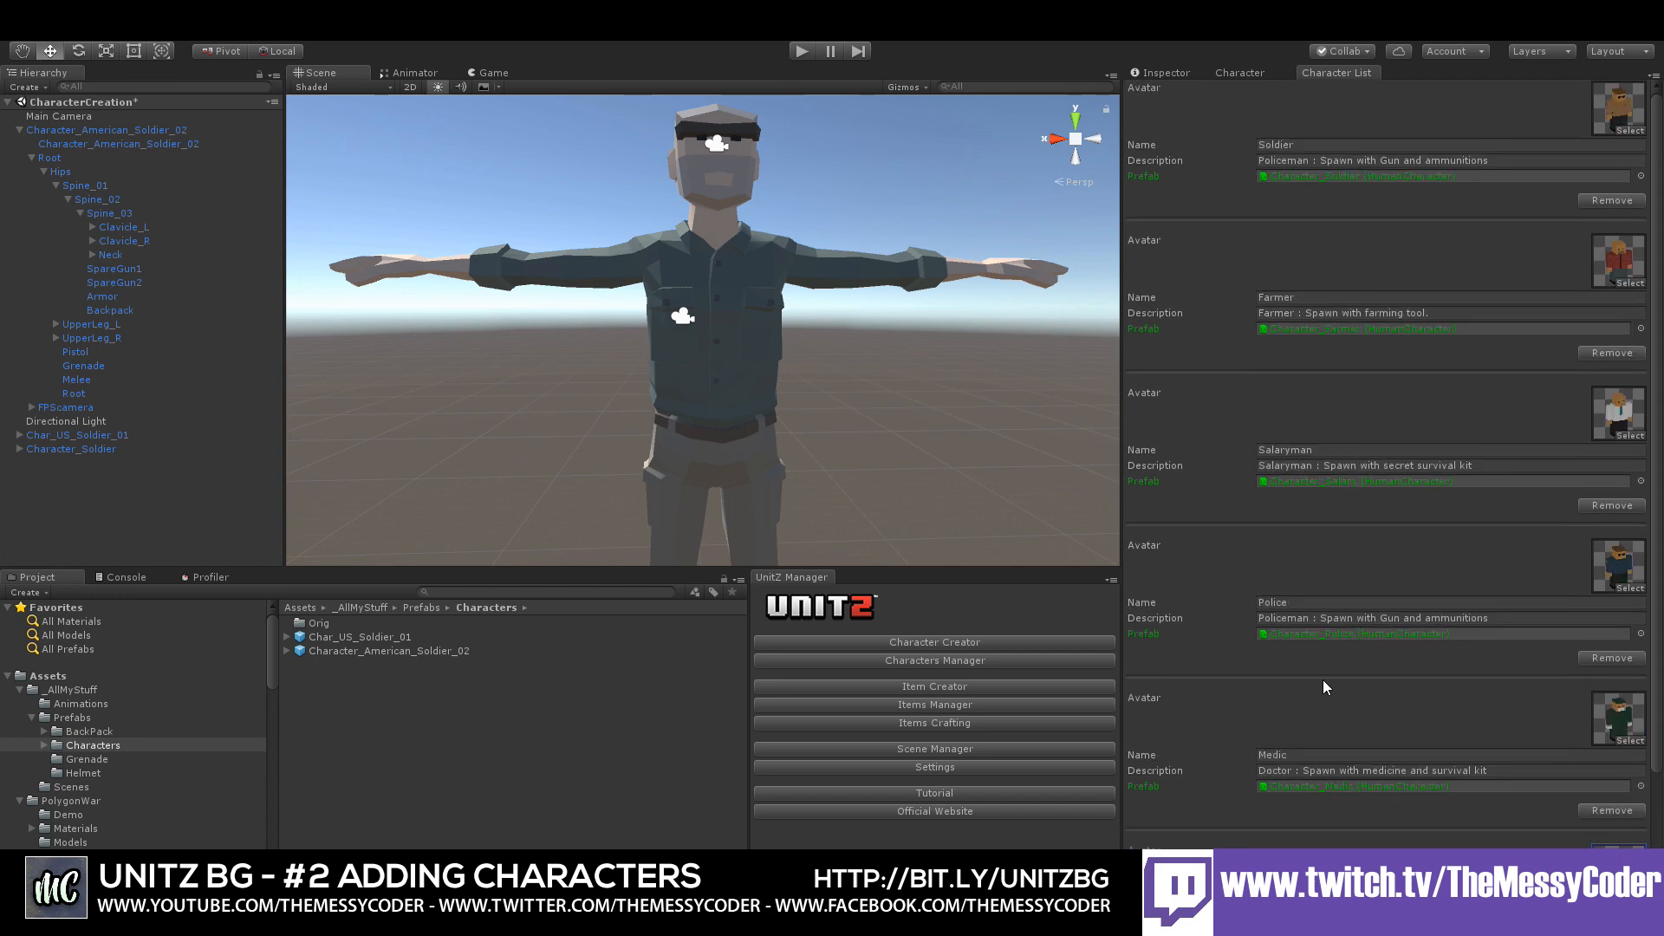
pyautogui.scroll(1, 1323, 678)
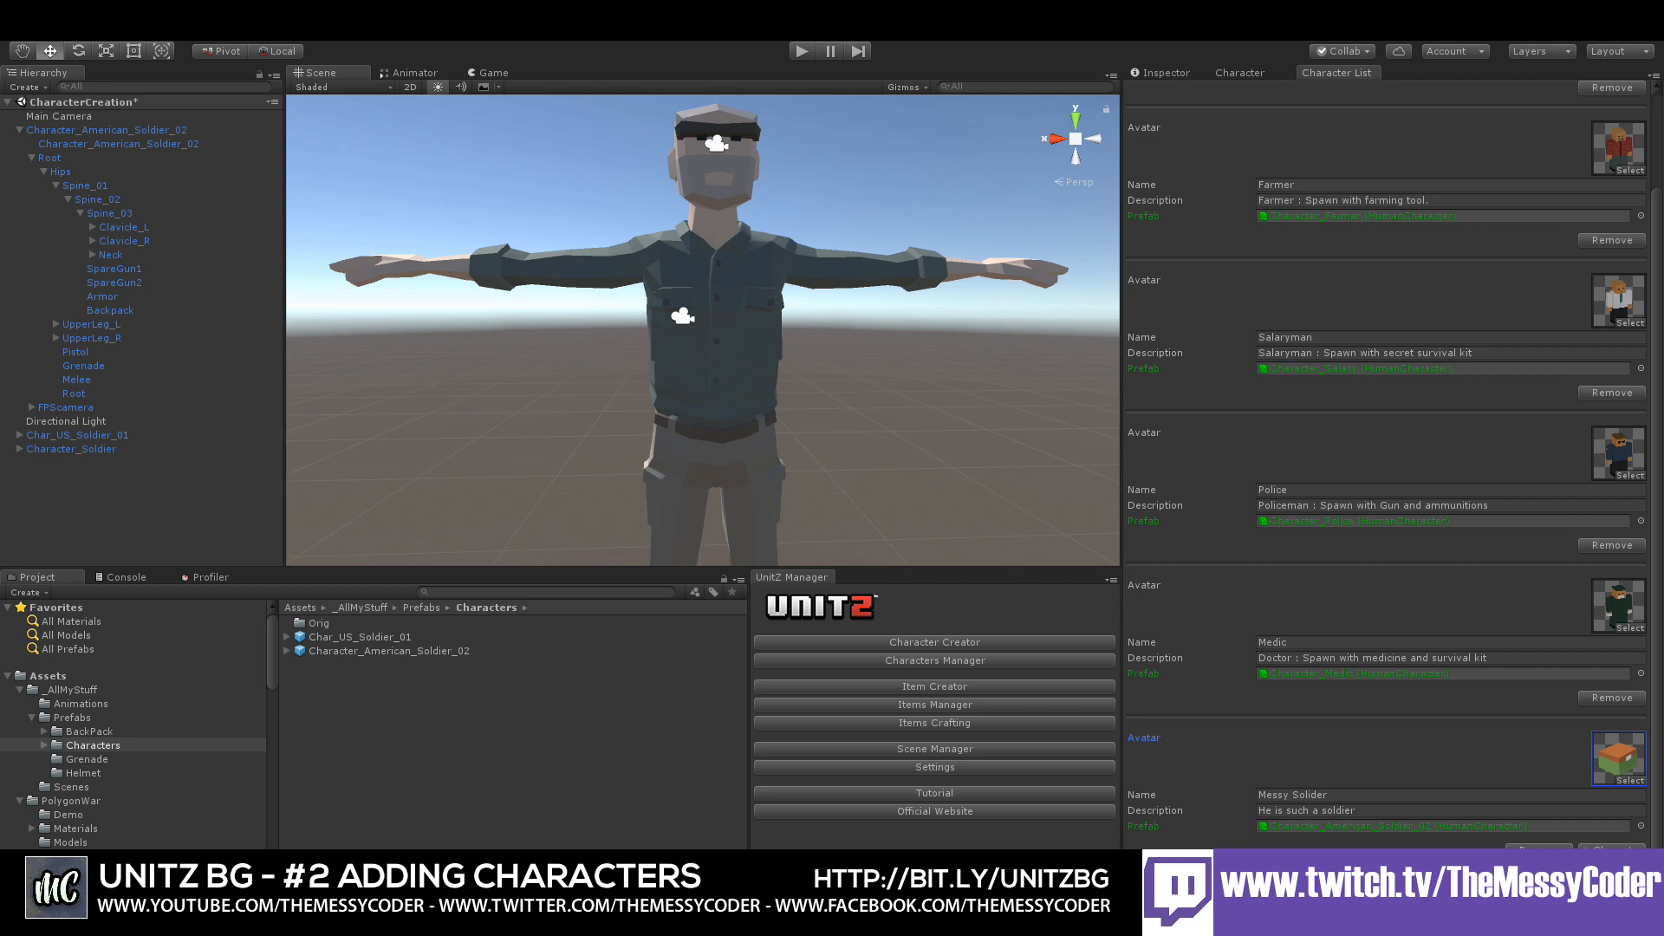
# - Save the CharacterCreation scene and the project
pyautogui.hotkey('ctrl', 's')
pyautogui.click(26, 41)
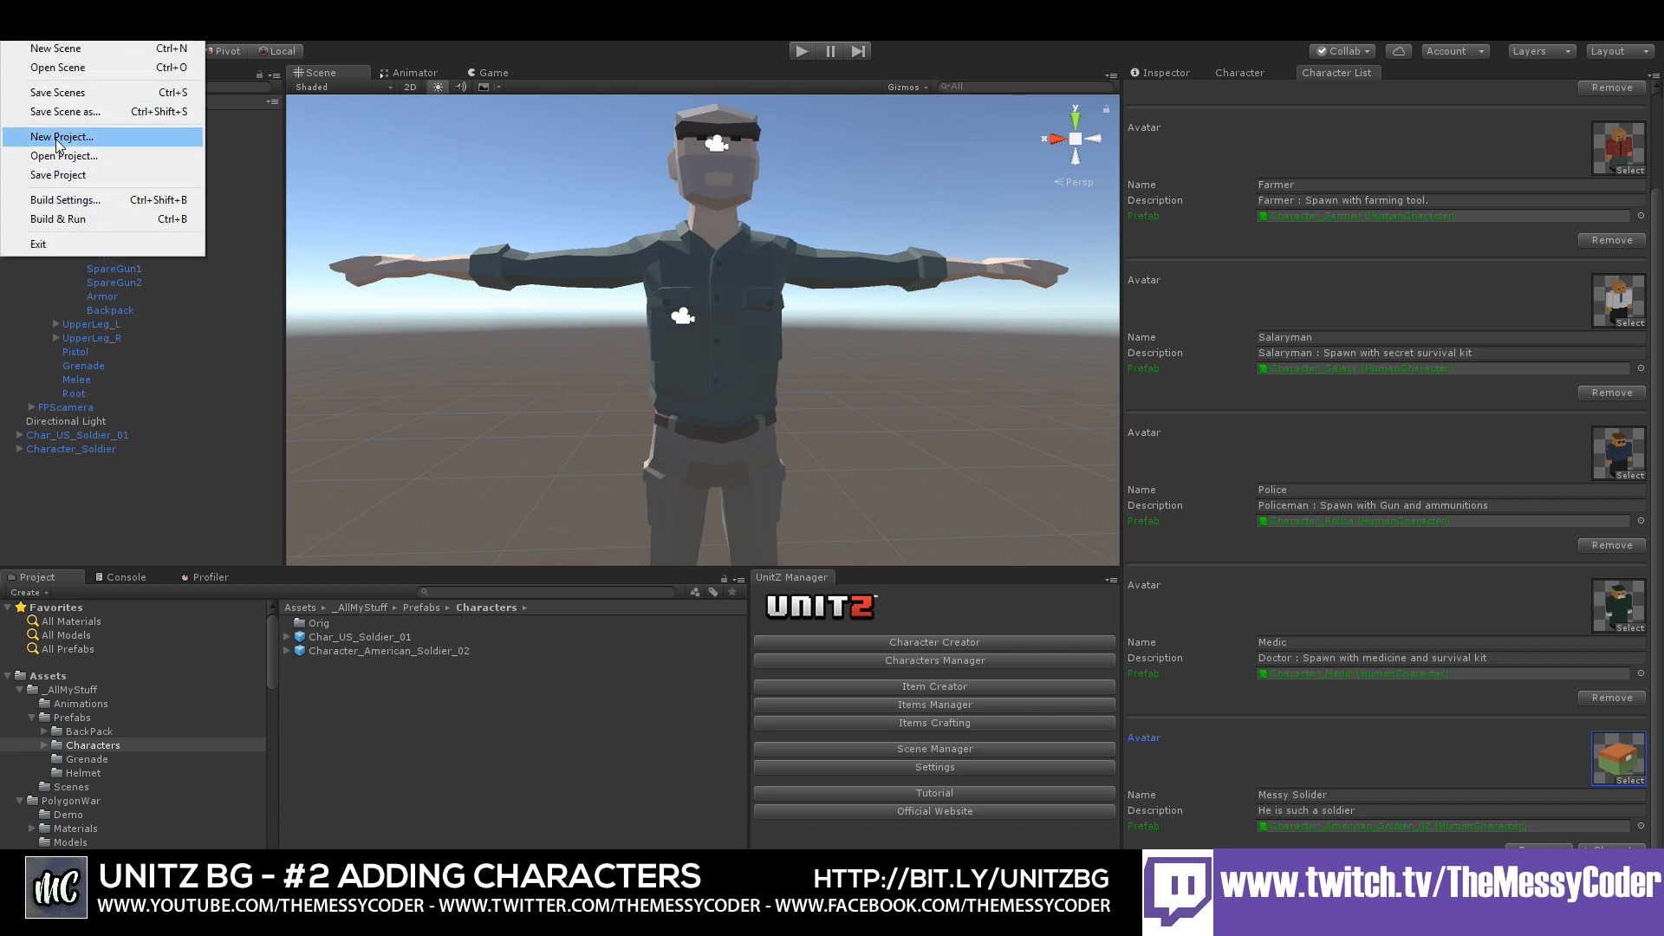
pyautogui.click(79, 176)
# - Open the mainmenu scene from the UnitZ folder of the project assets
pyautogui.scroll(-3, 54, 790)
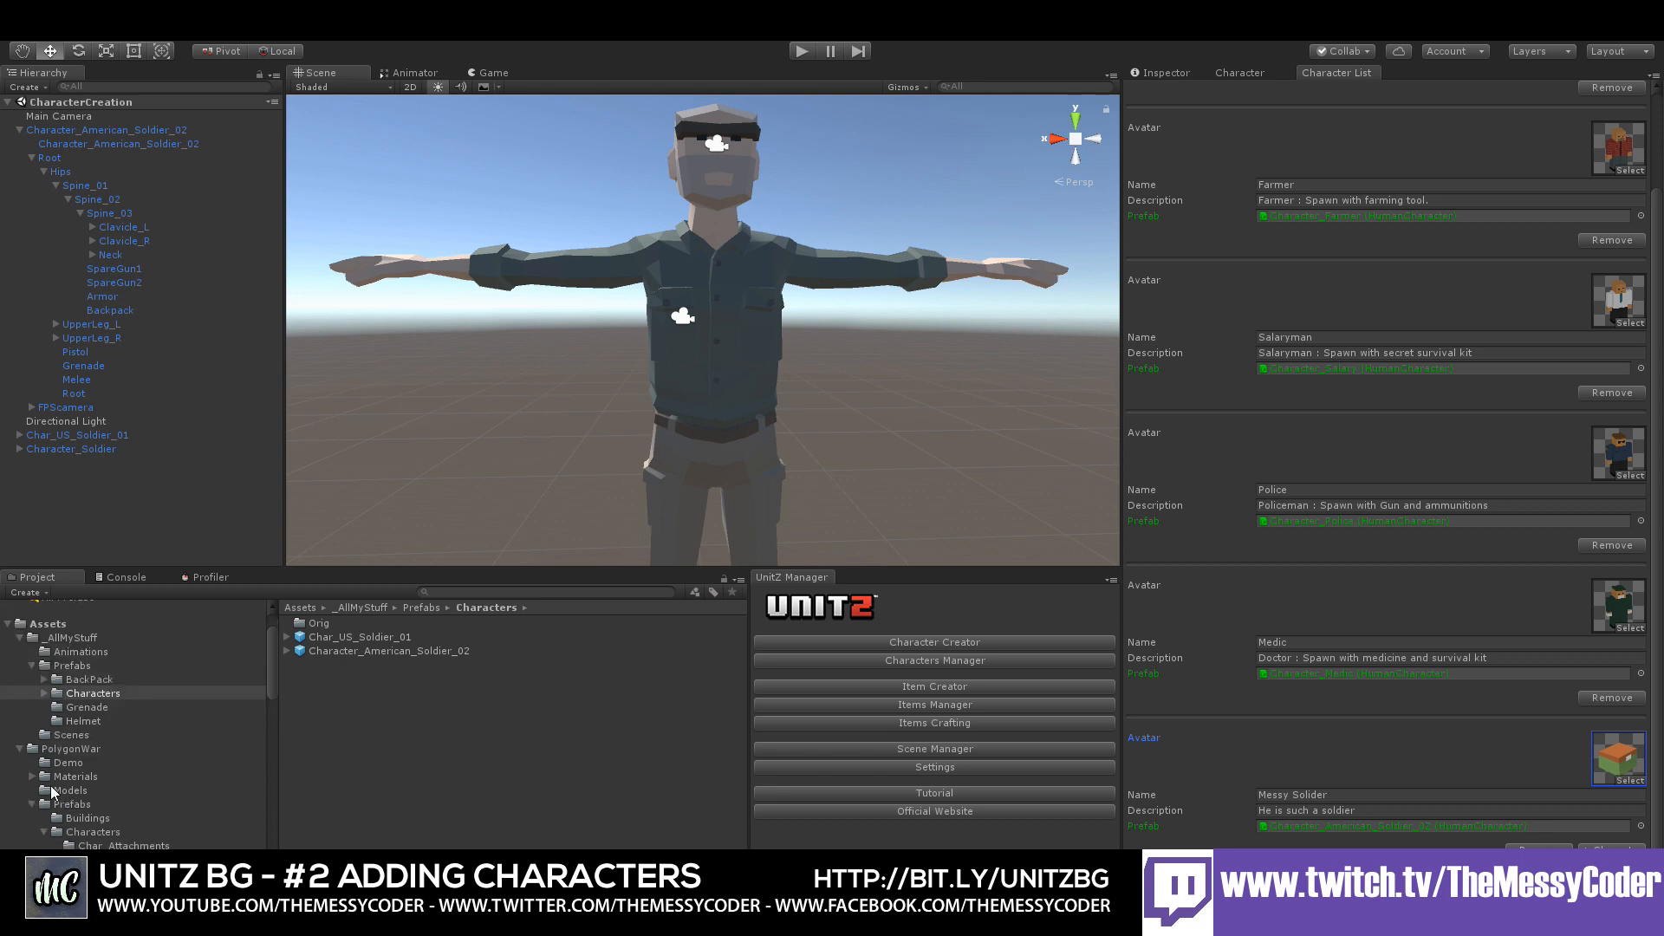
pyautogui.scroll(-10, 53, 791)
pyautogui.click(54, 735)
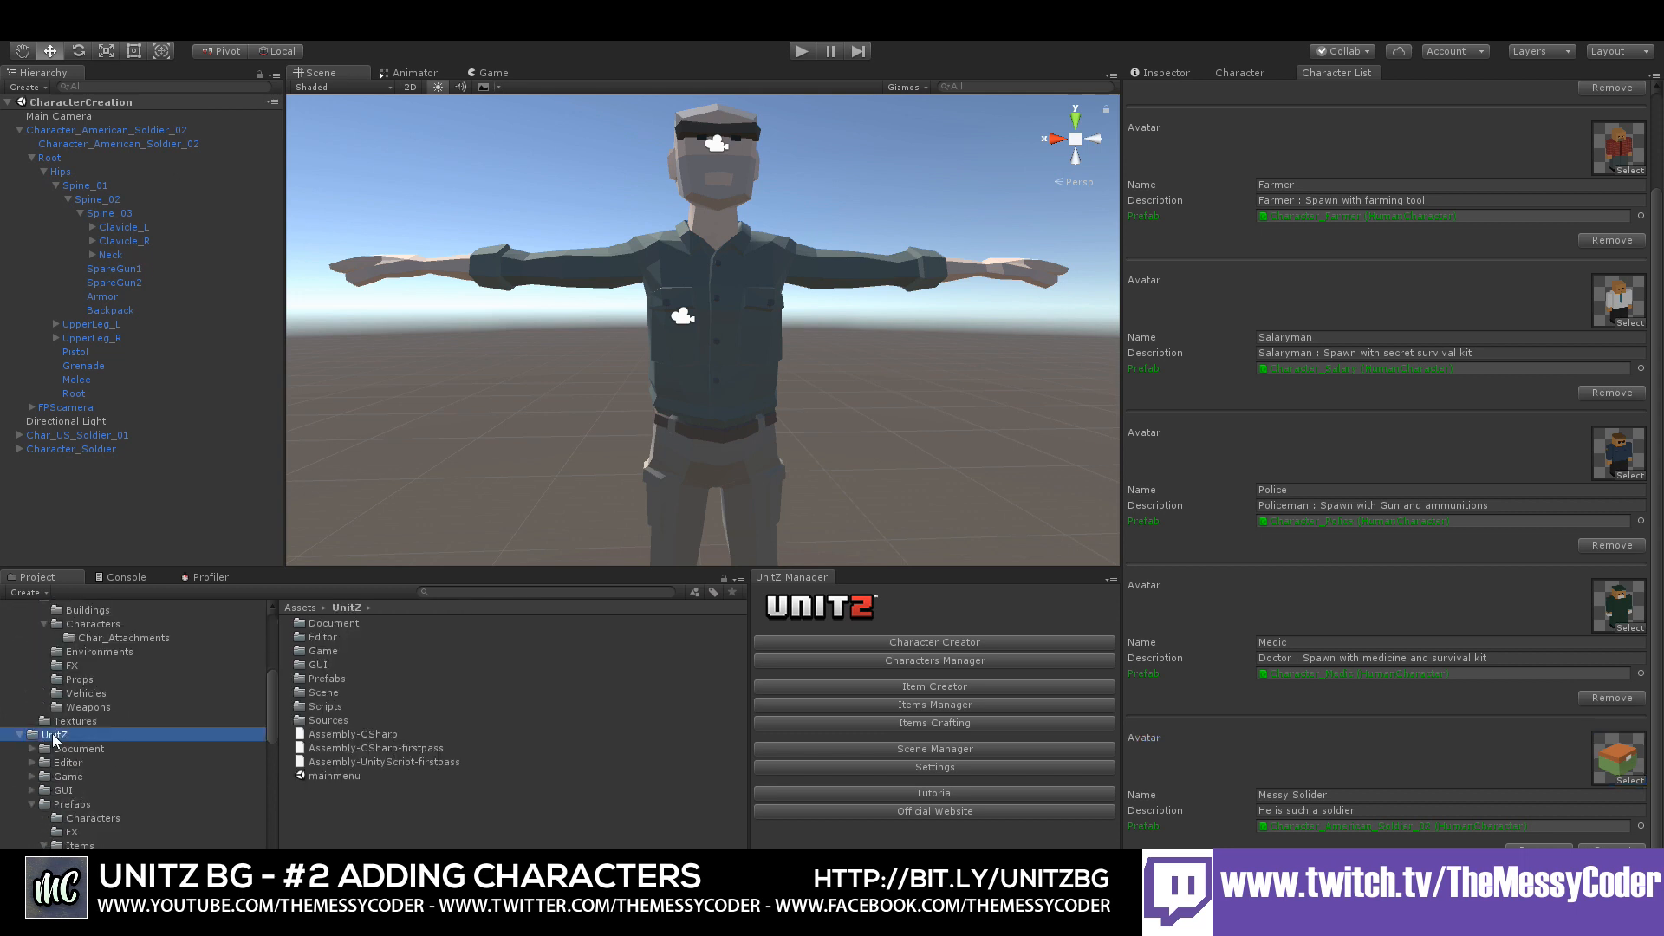
pyautogui.doubleClick(326, 776)
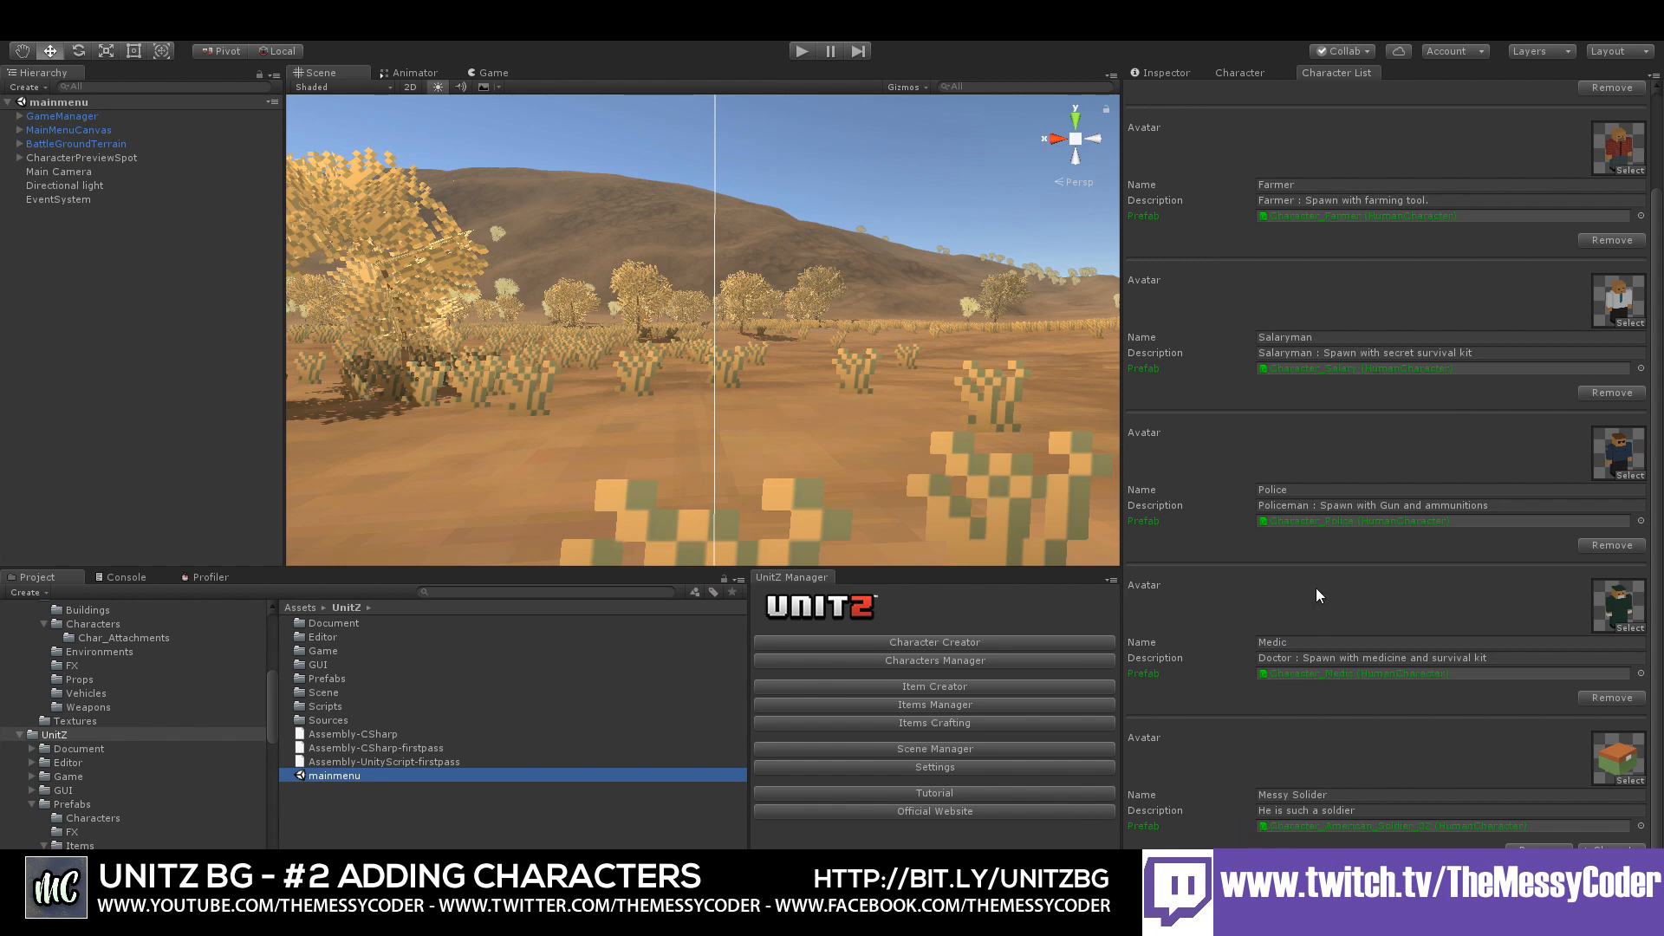
pyautogui.scroll(3, 1320, 482)
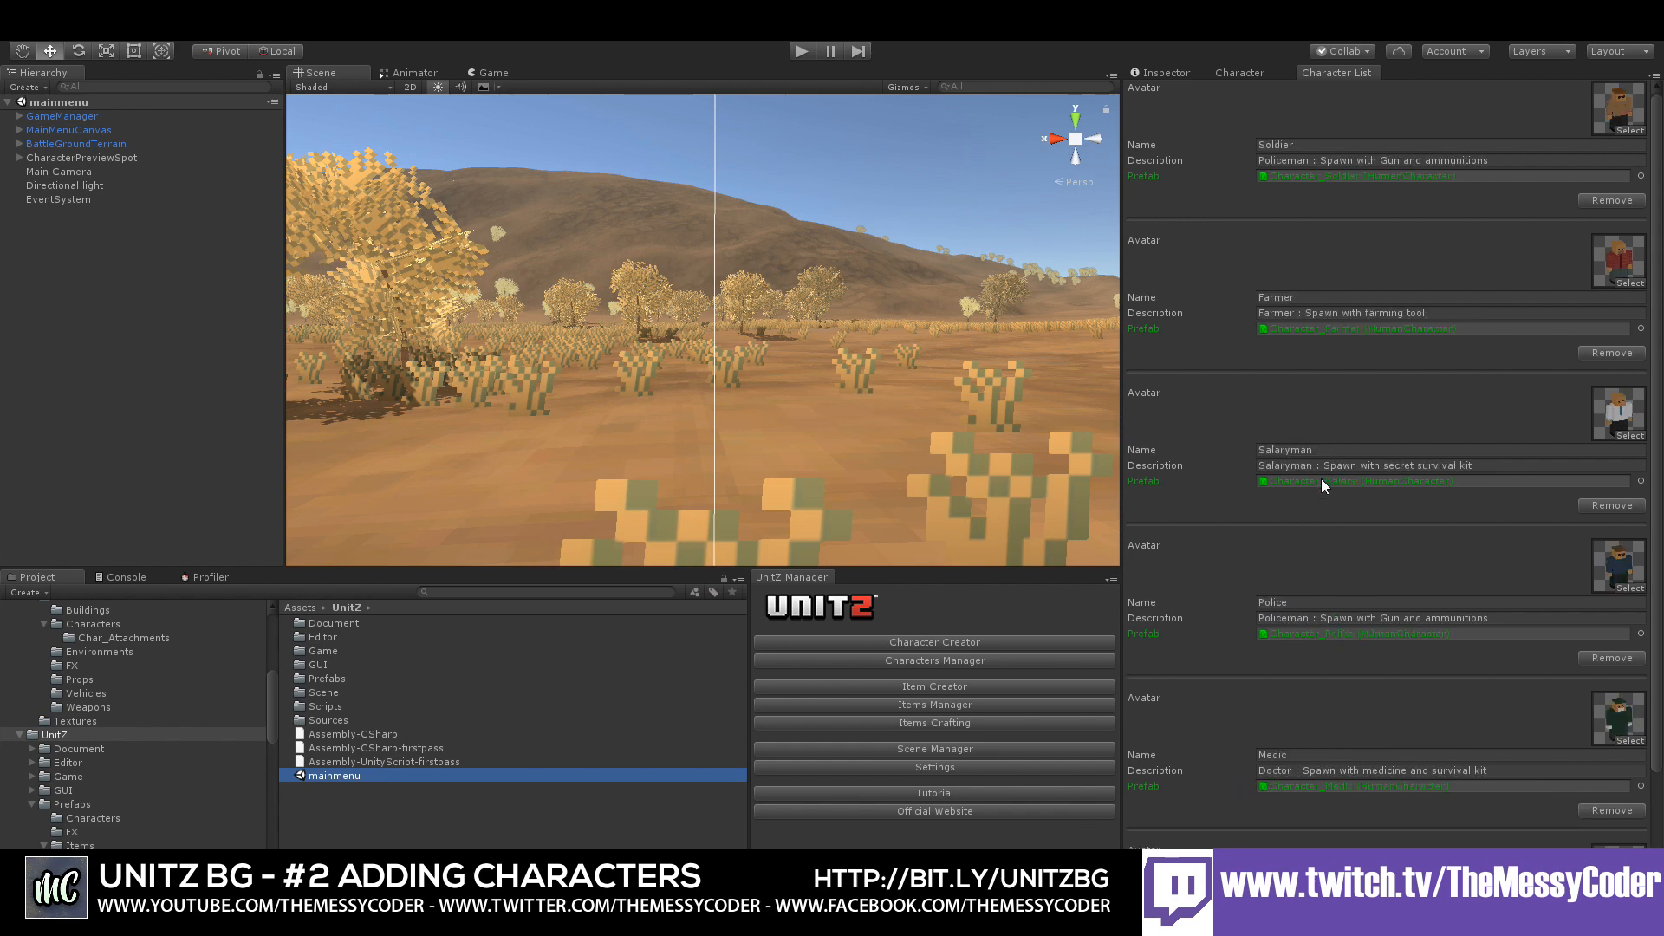
pyautogui.scroll(-3, 1317, 487)
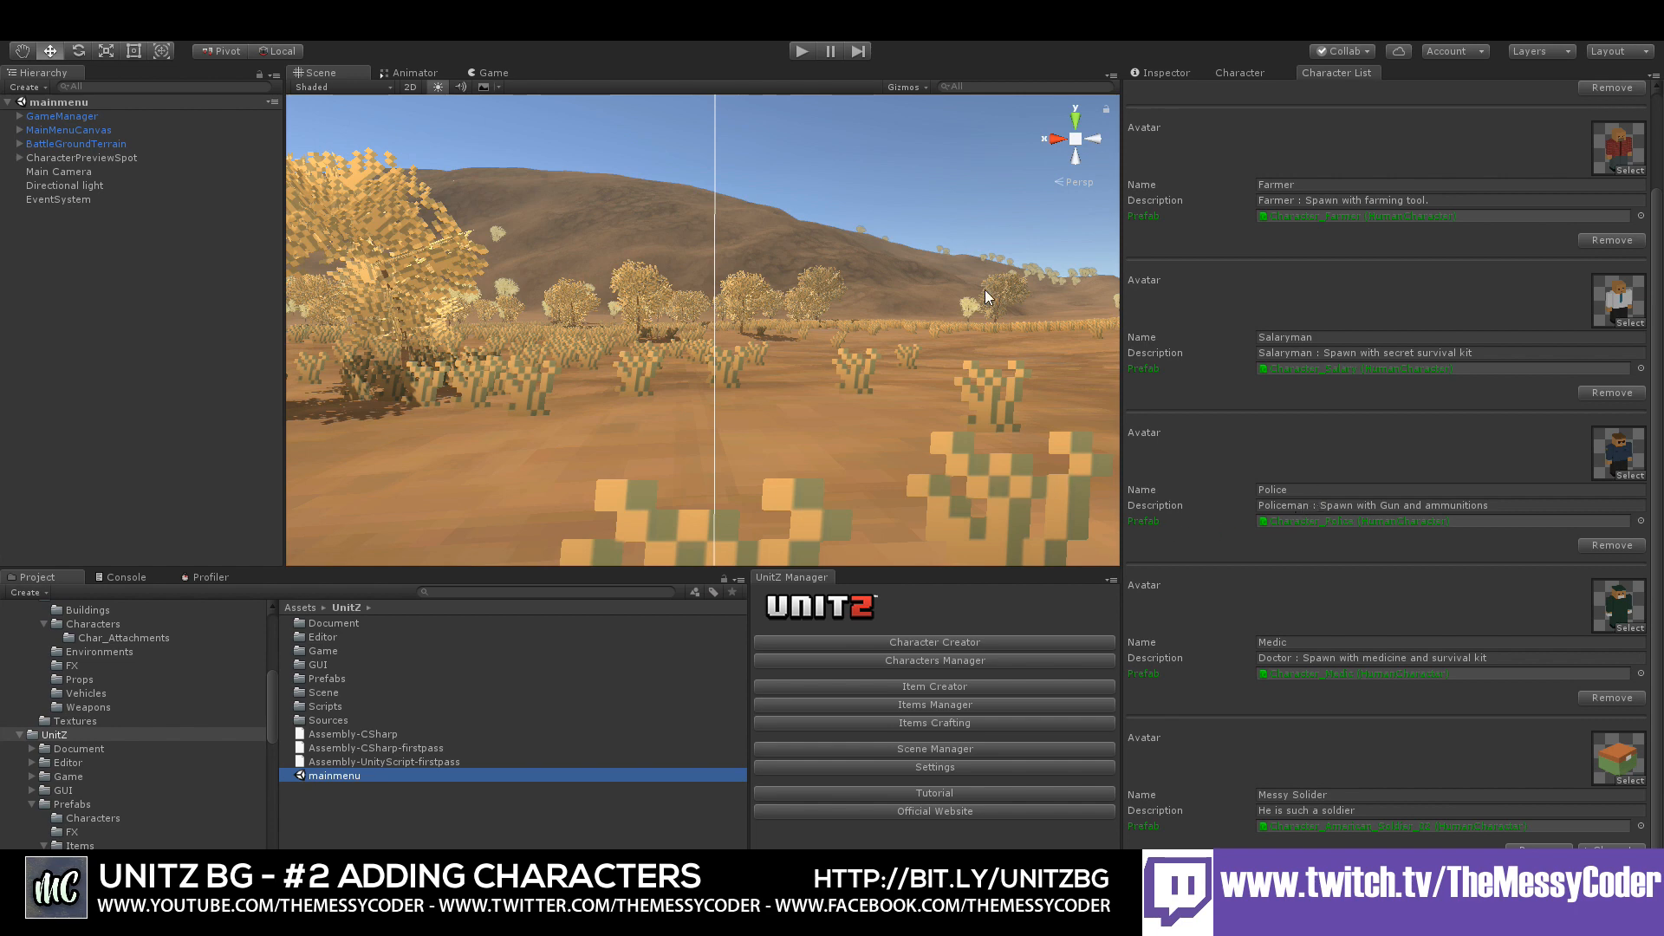
# - Run the mainmenu scene and choose Messy Solider as the player character
pyautogui.click(794, 56)
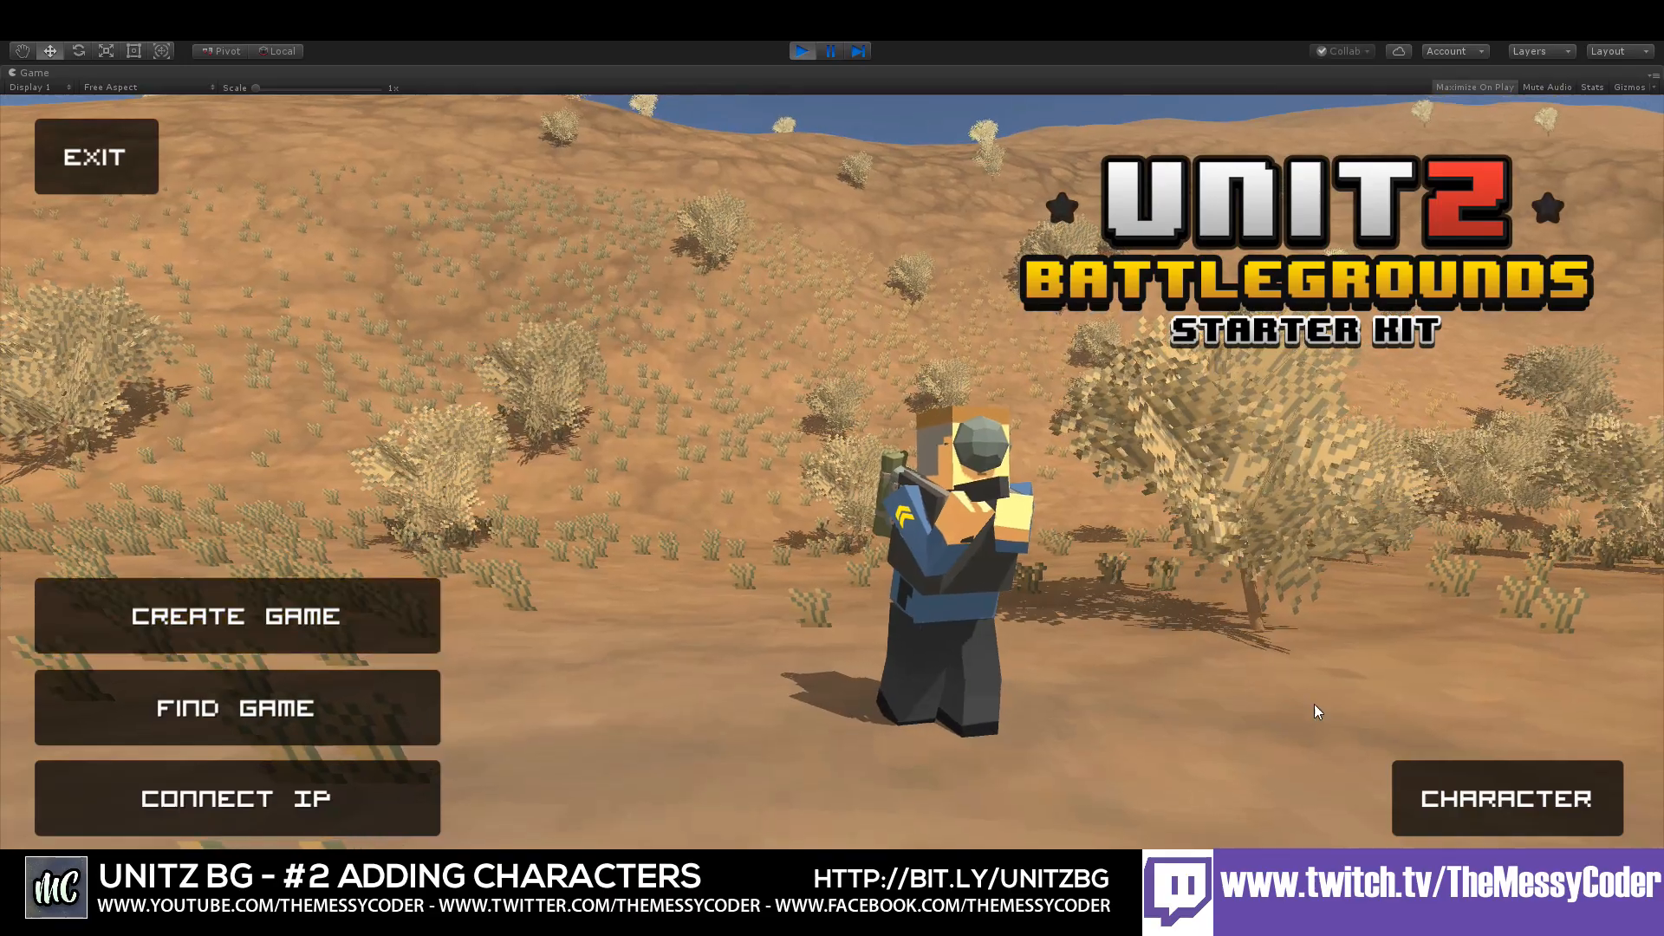
pyautogui.click(1517, 778)
pyautogui.click(1400, 452)
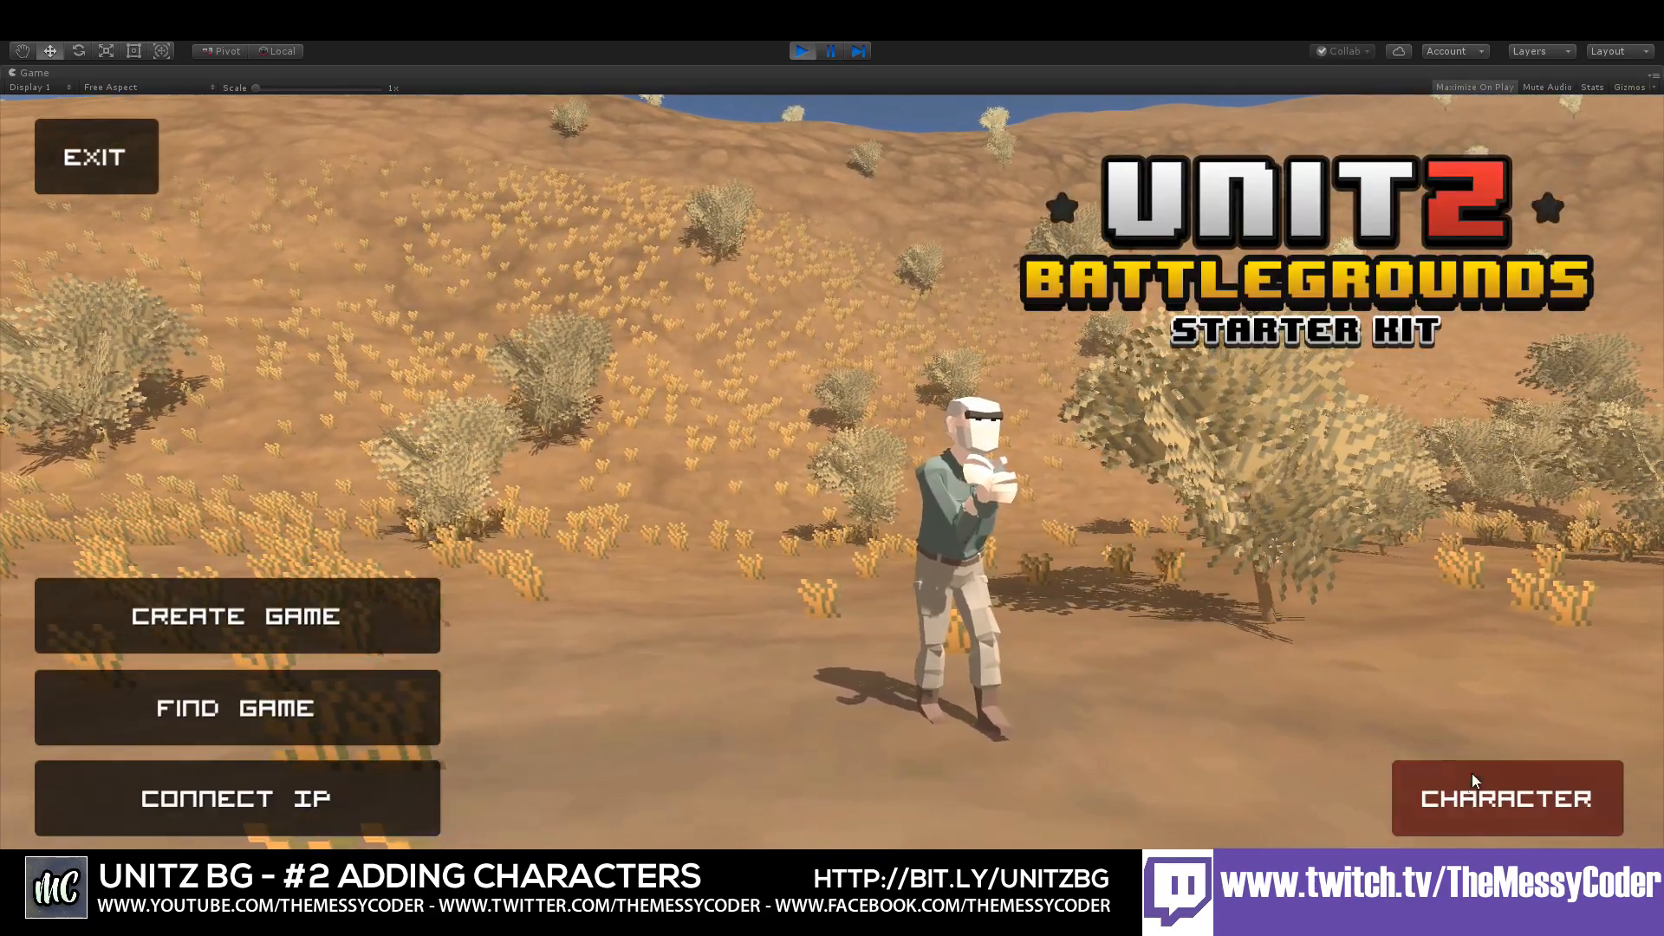
pyautogui.click(1471, 776)
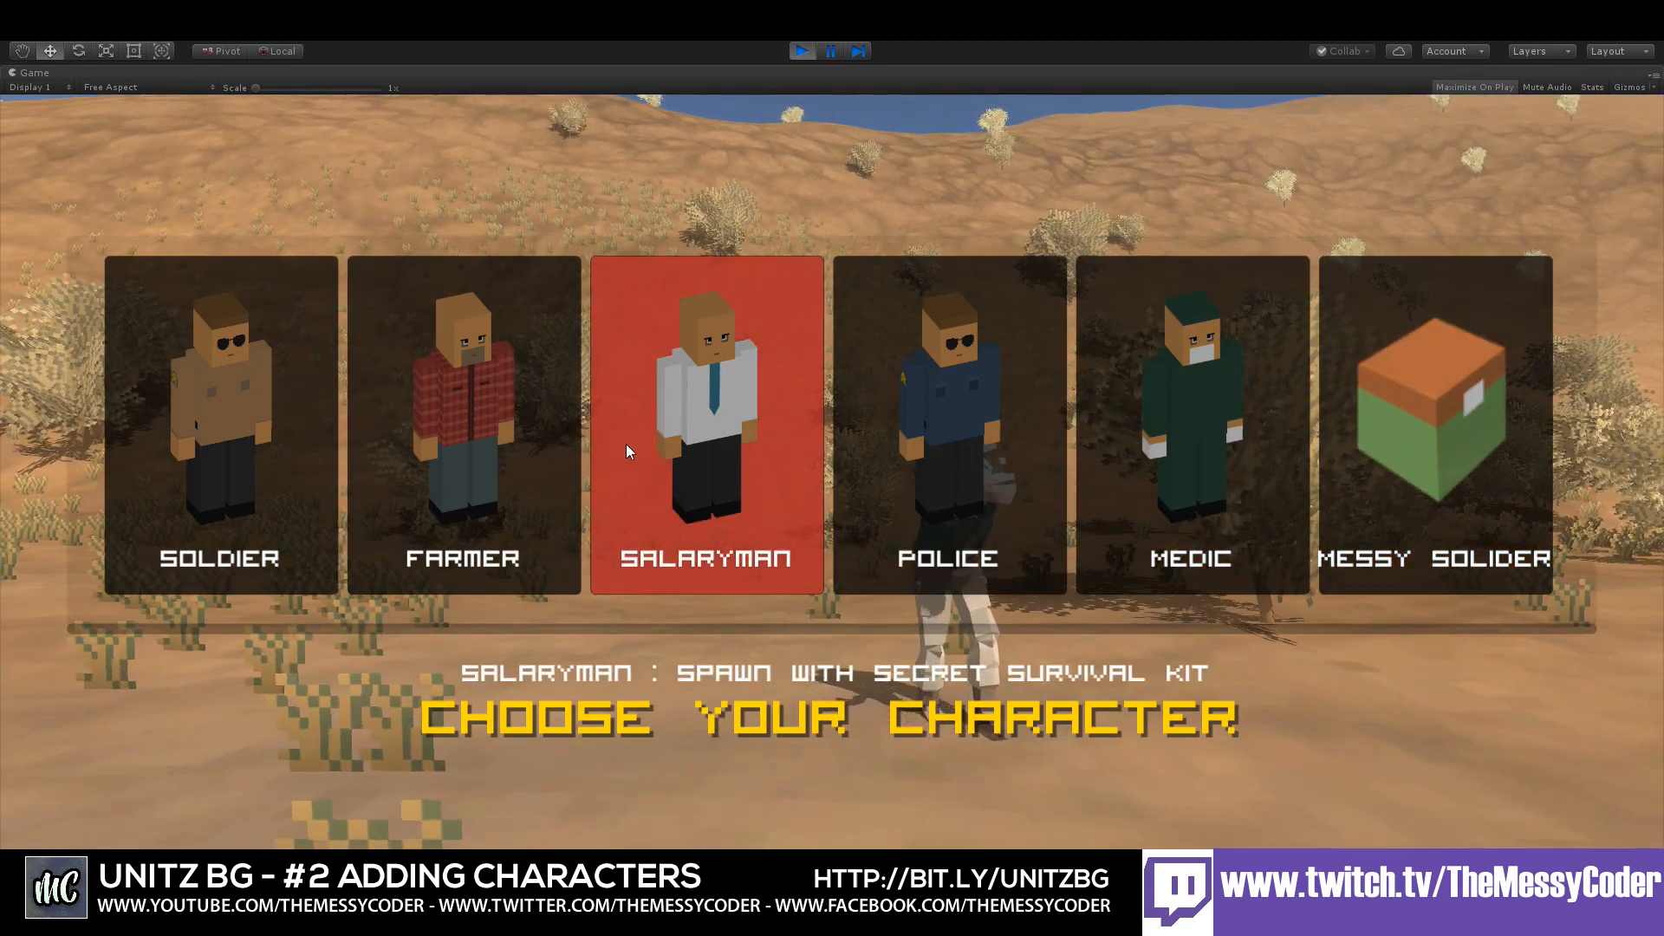
pyautogui.click(1551, 403)
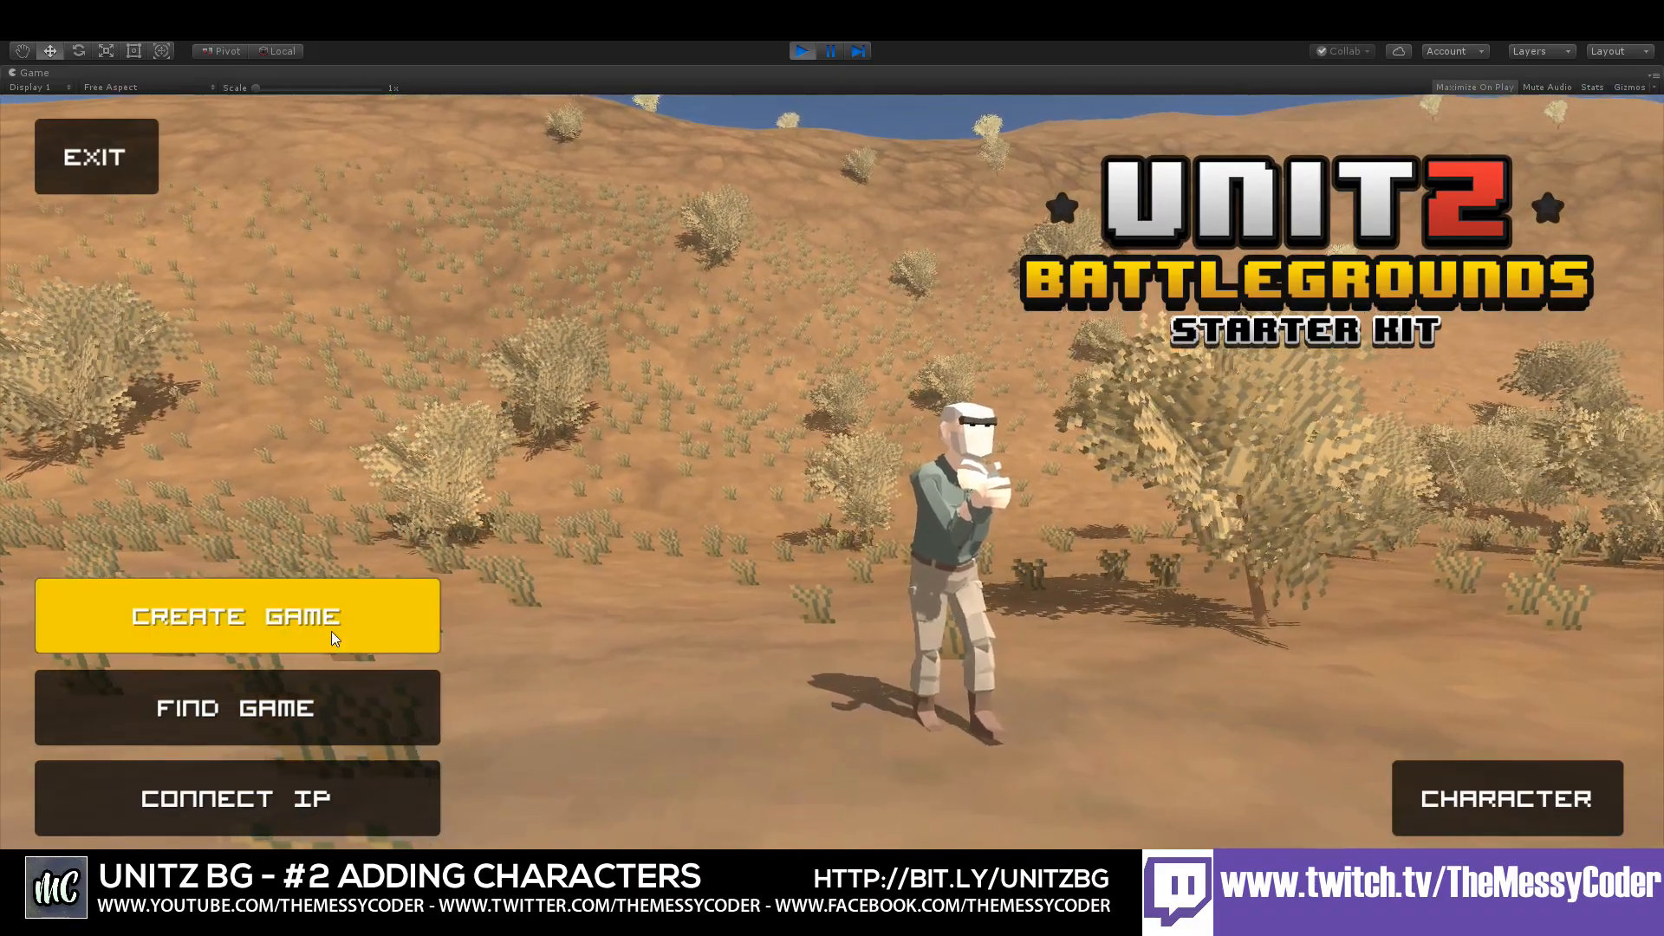
# - Create a LAN game on the Sandbox map and start the match
pyautogui.click(331, 631)
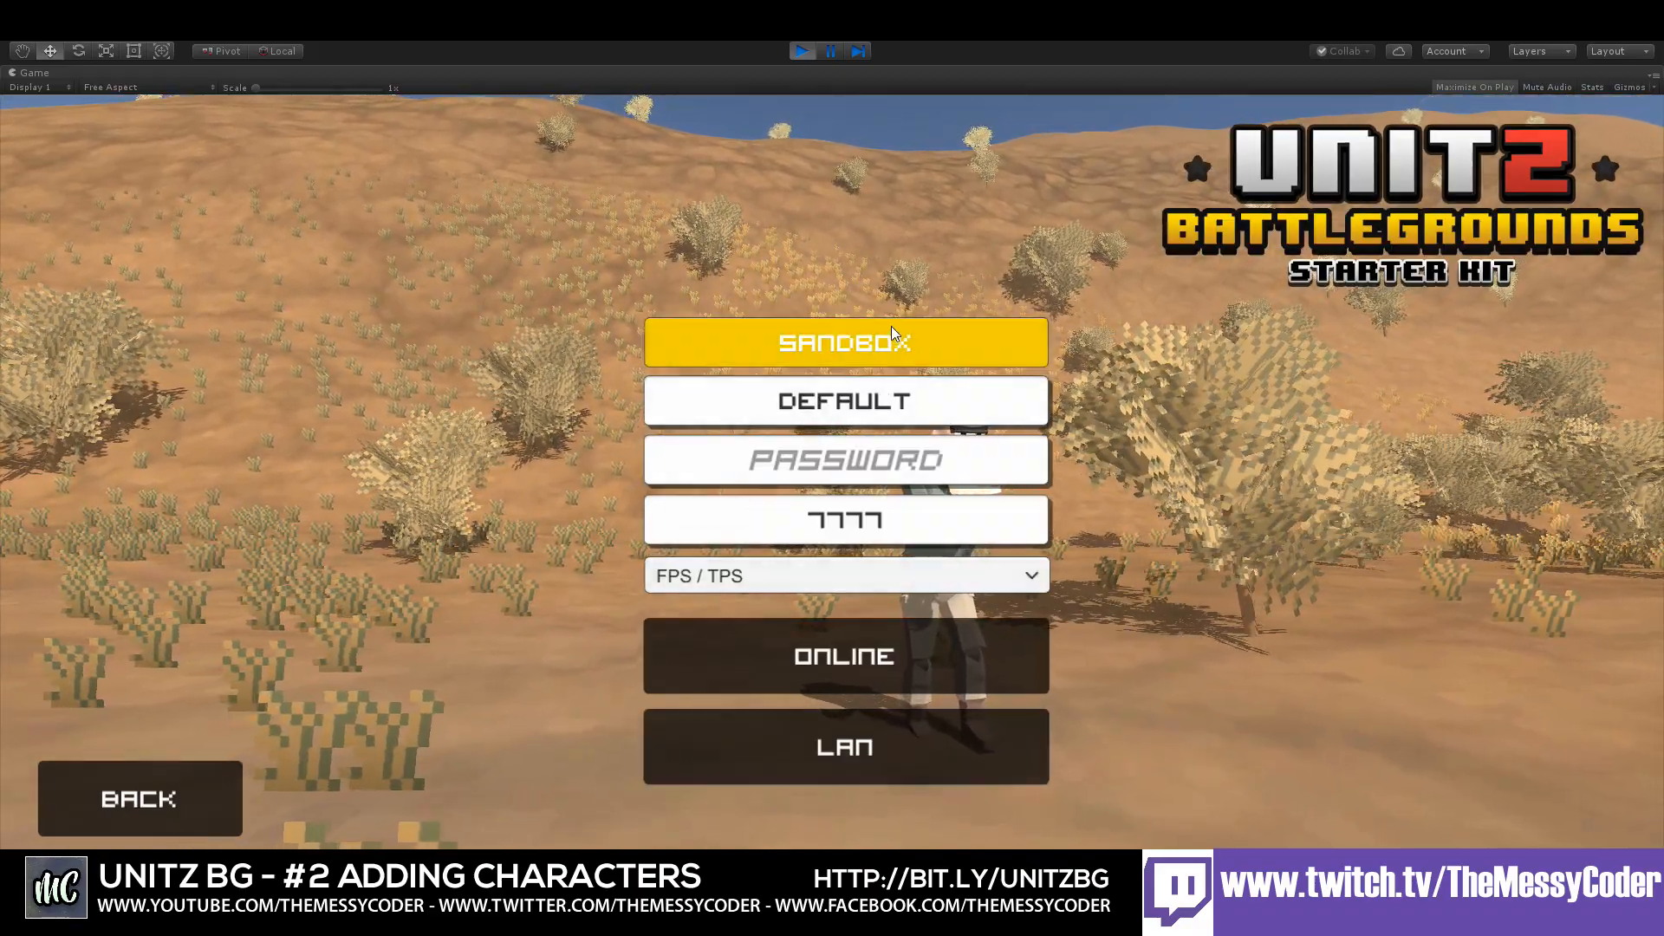
pyautogui.click(870, 745)
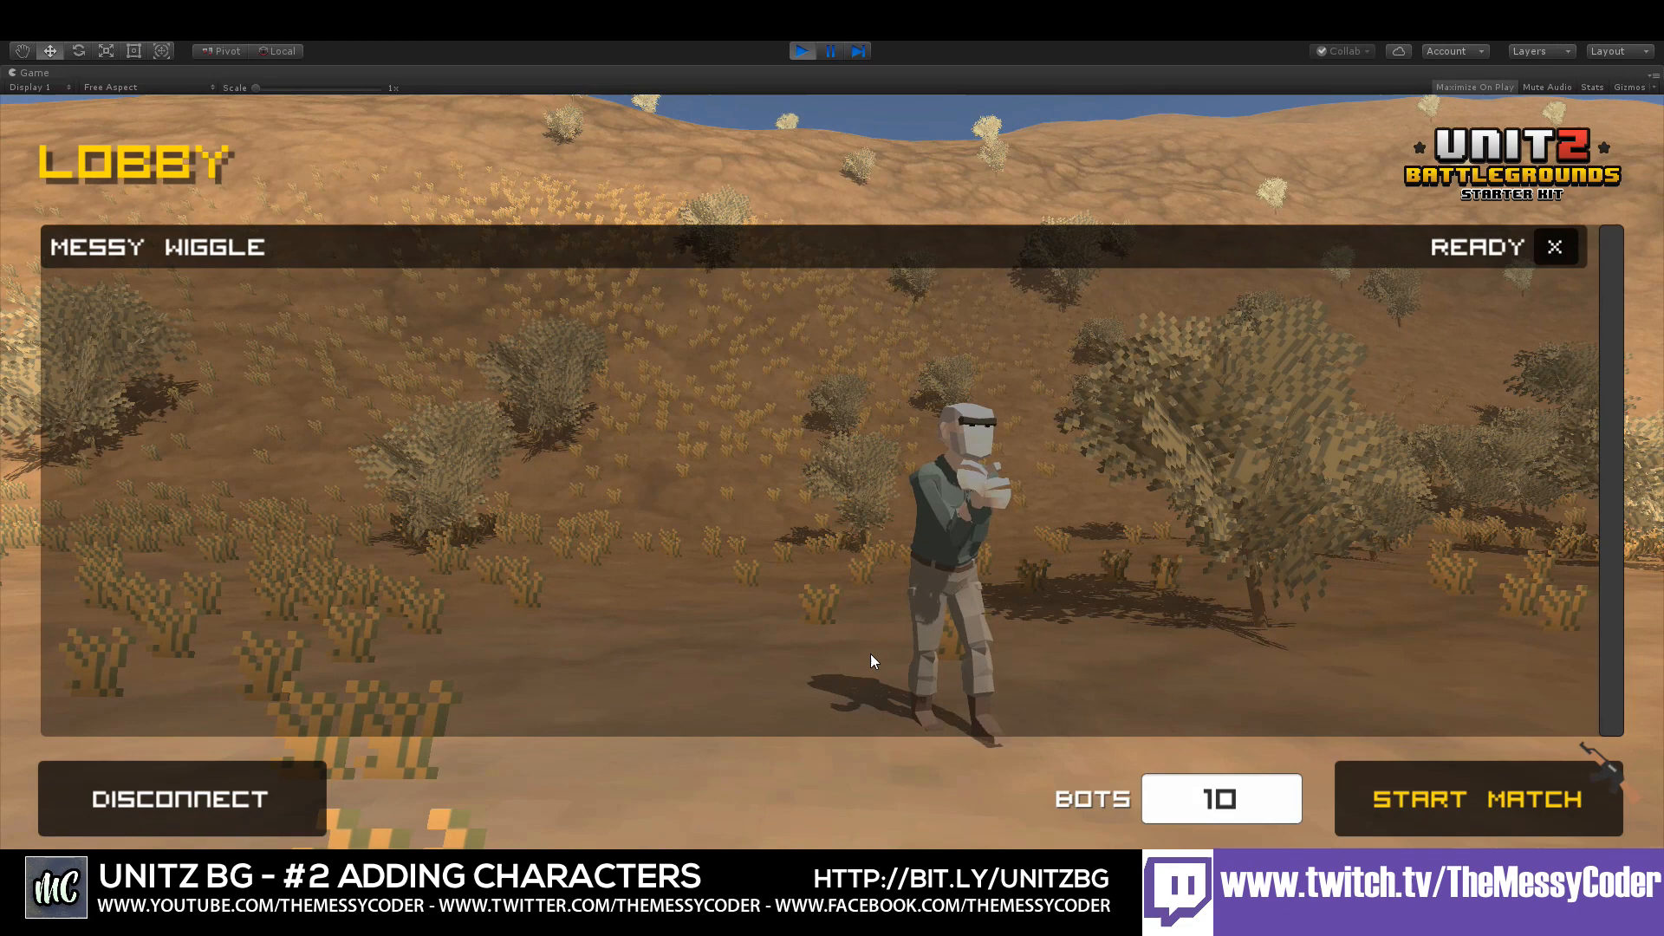
pyautogui.click(1490, 818)
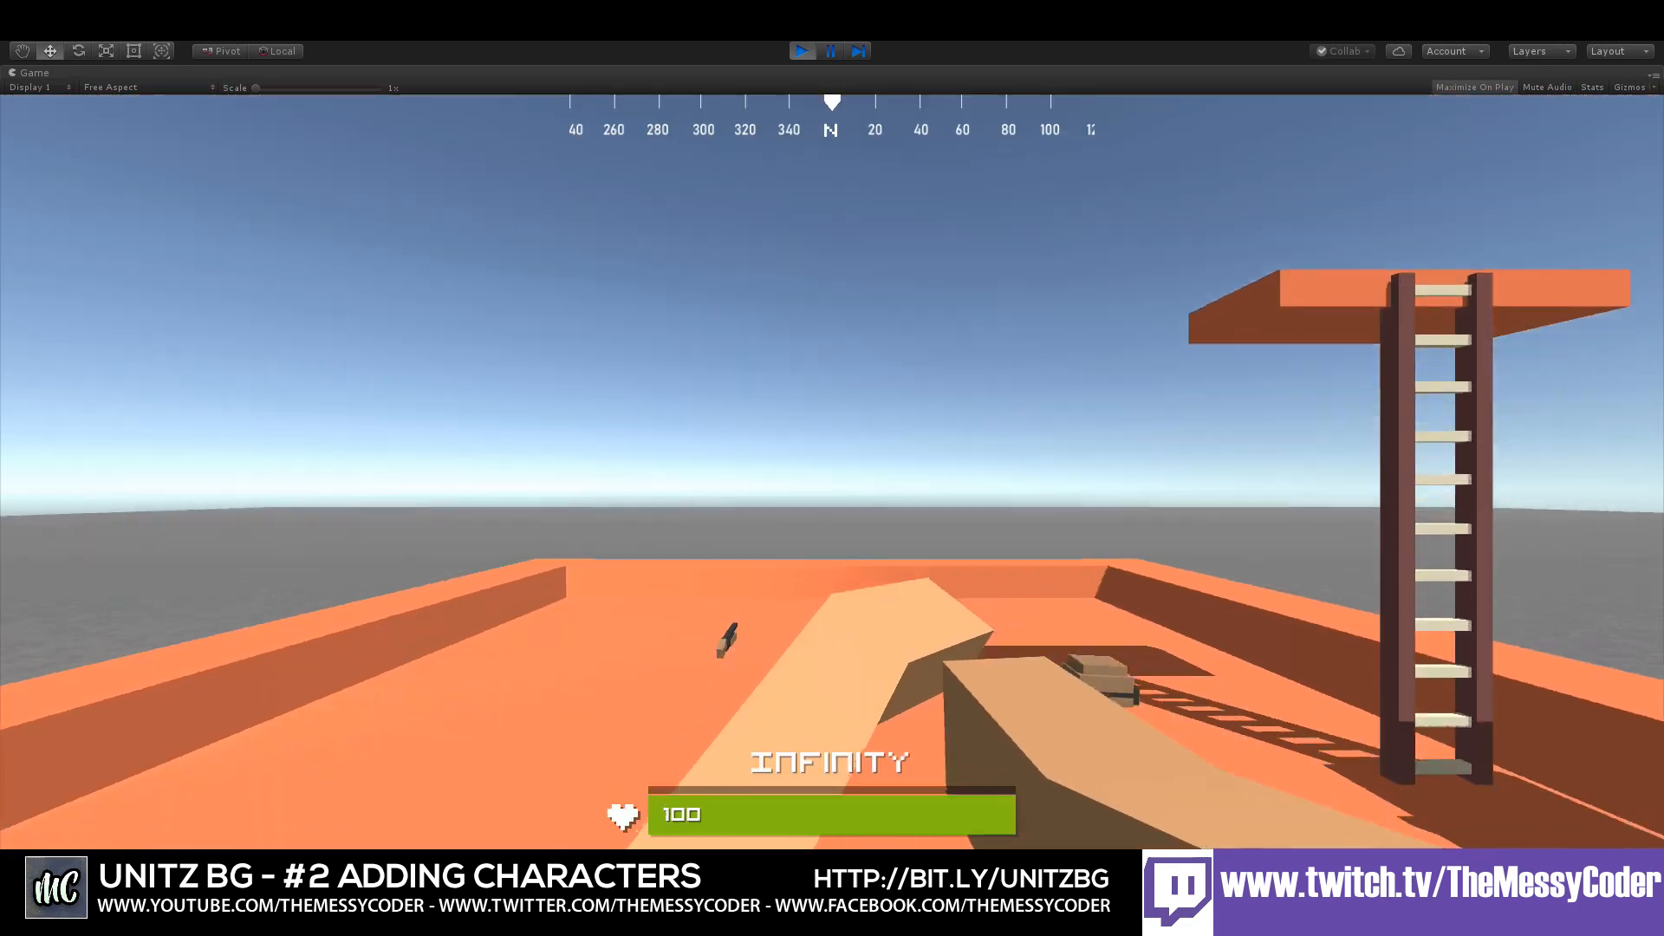
# - Switch to third-person view and walk around the sandbox to examine the new character's posture and movement
pyautogui.press('v')
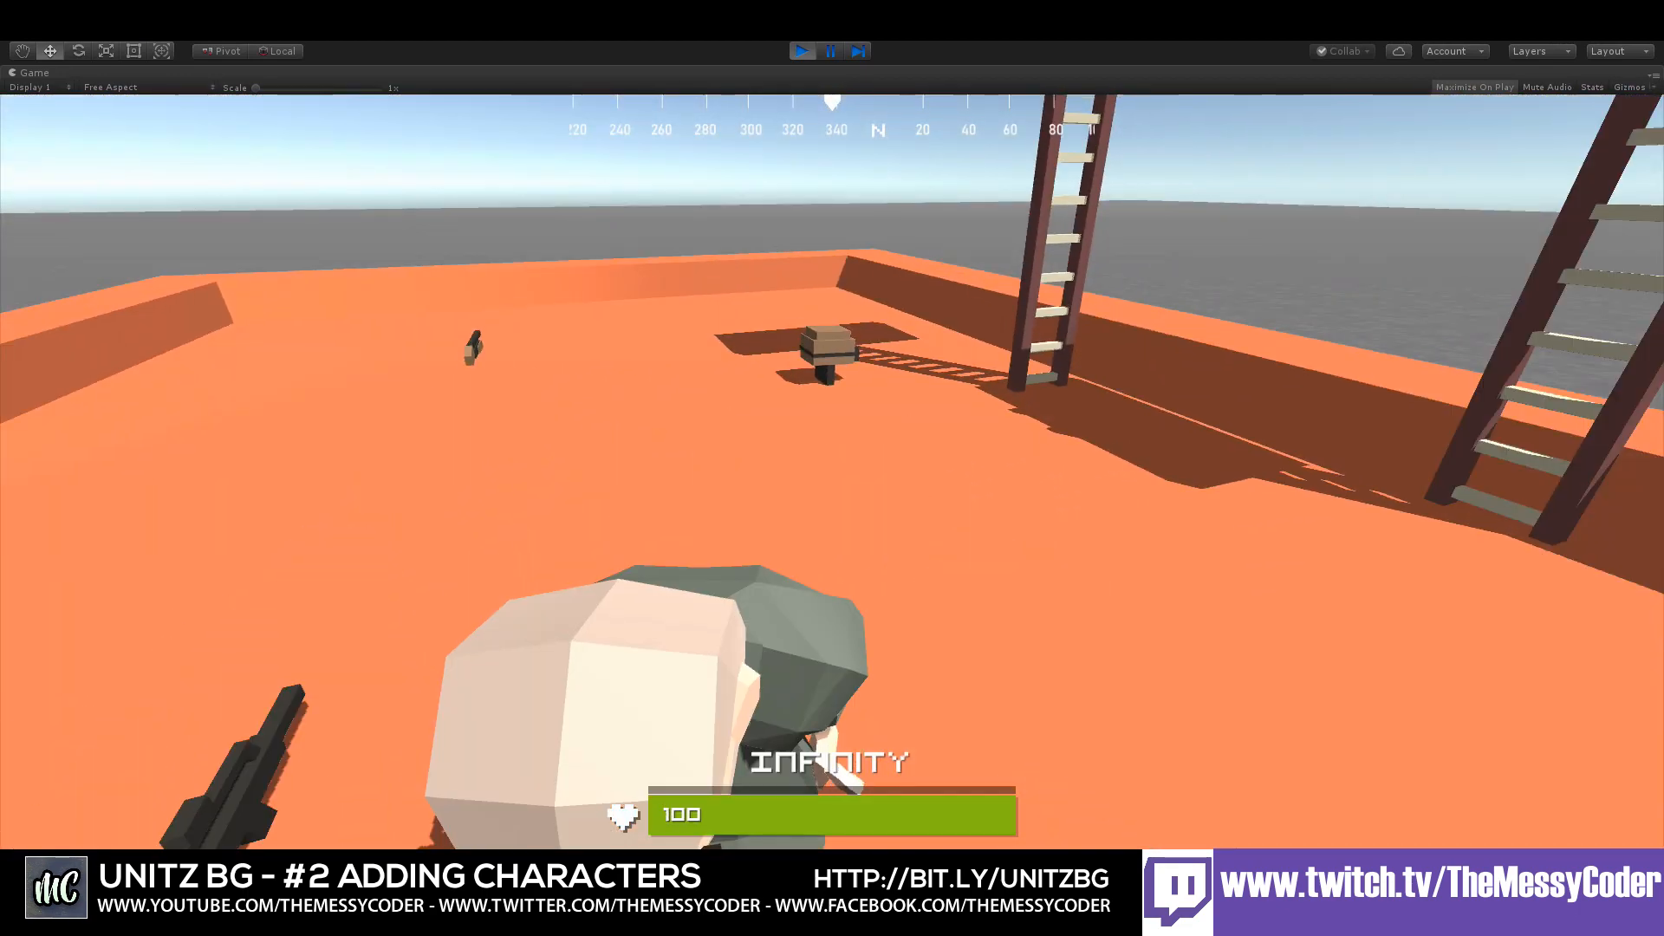
pyautogui.press('w')
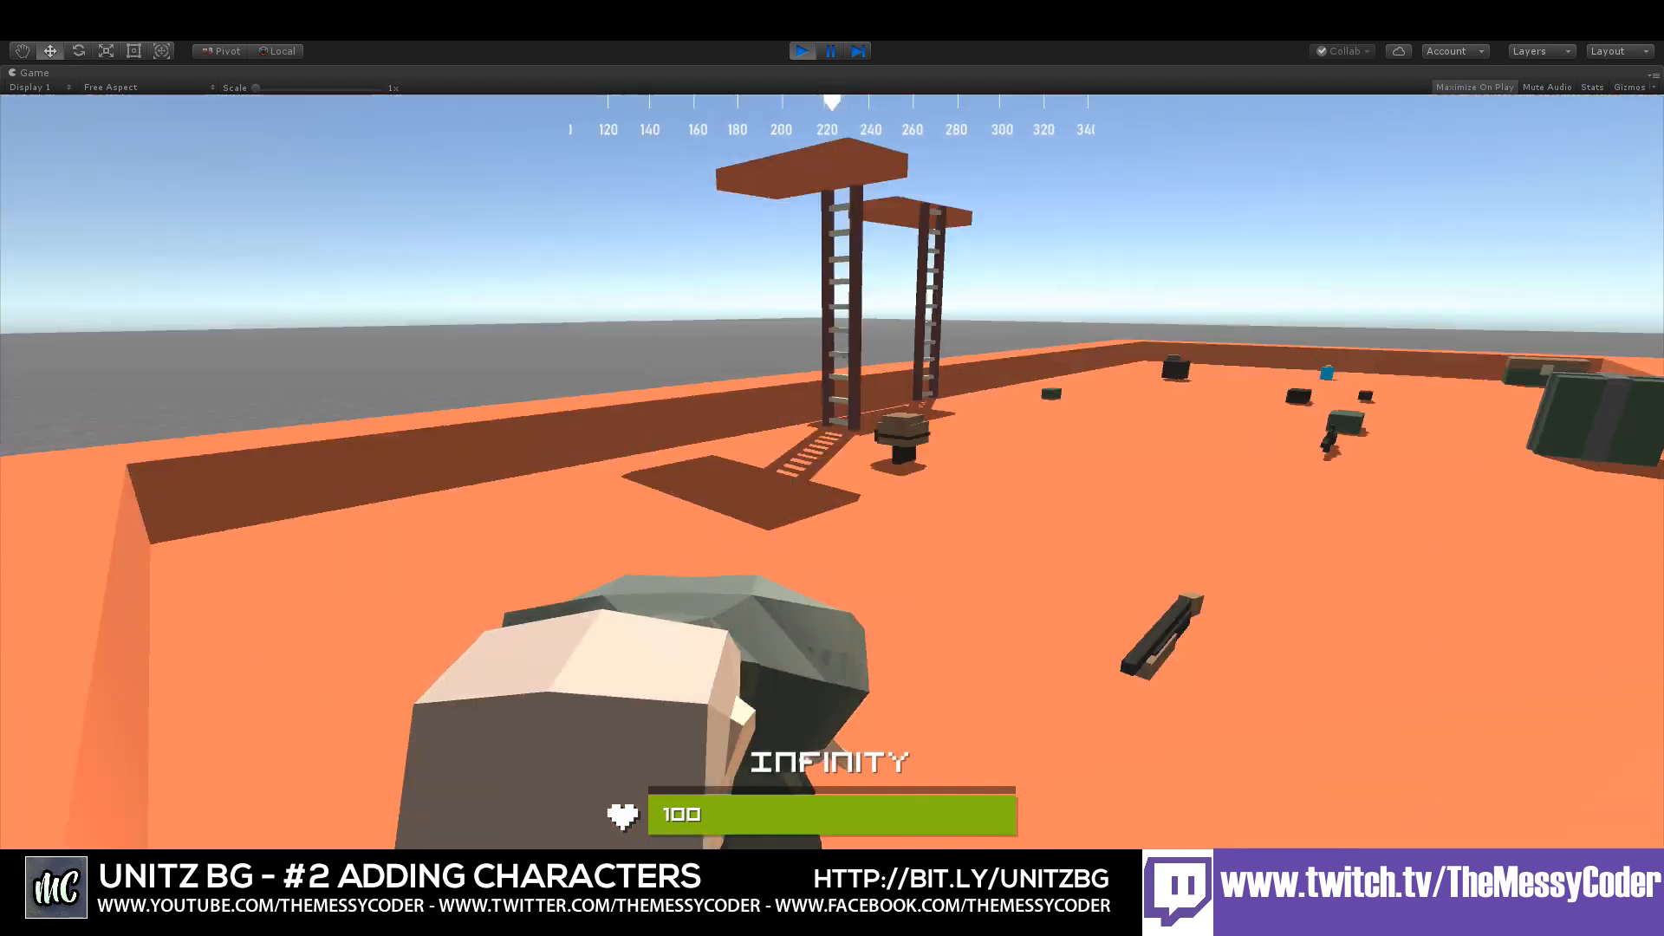
pyautogui.press('w')
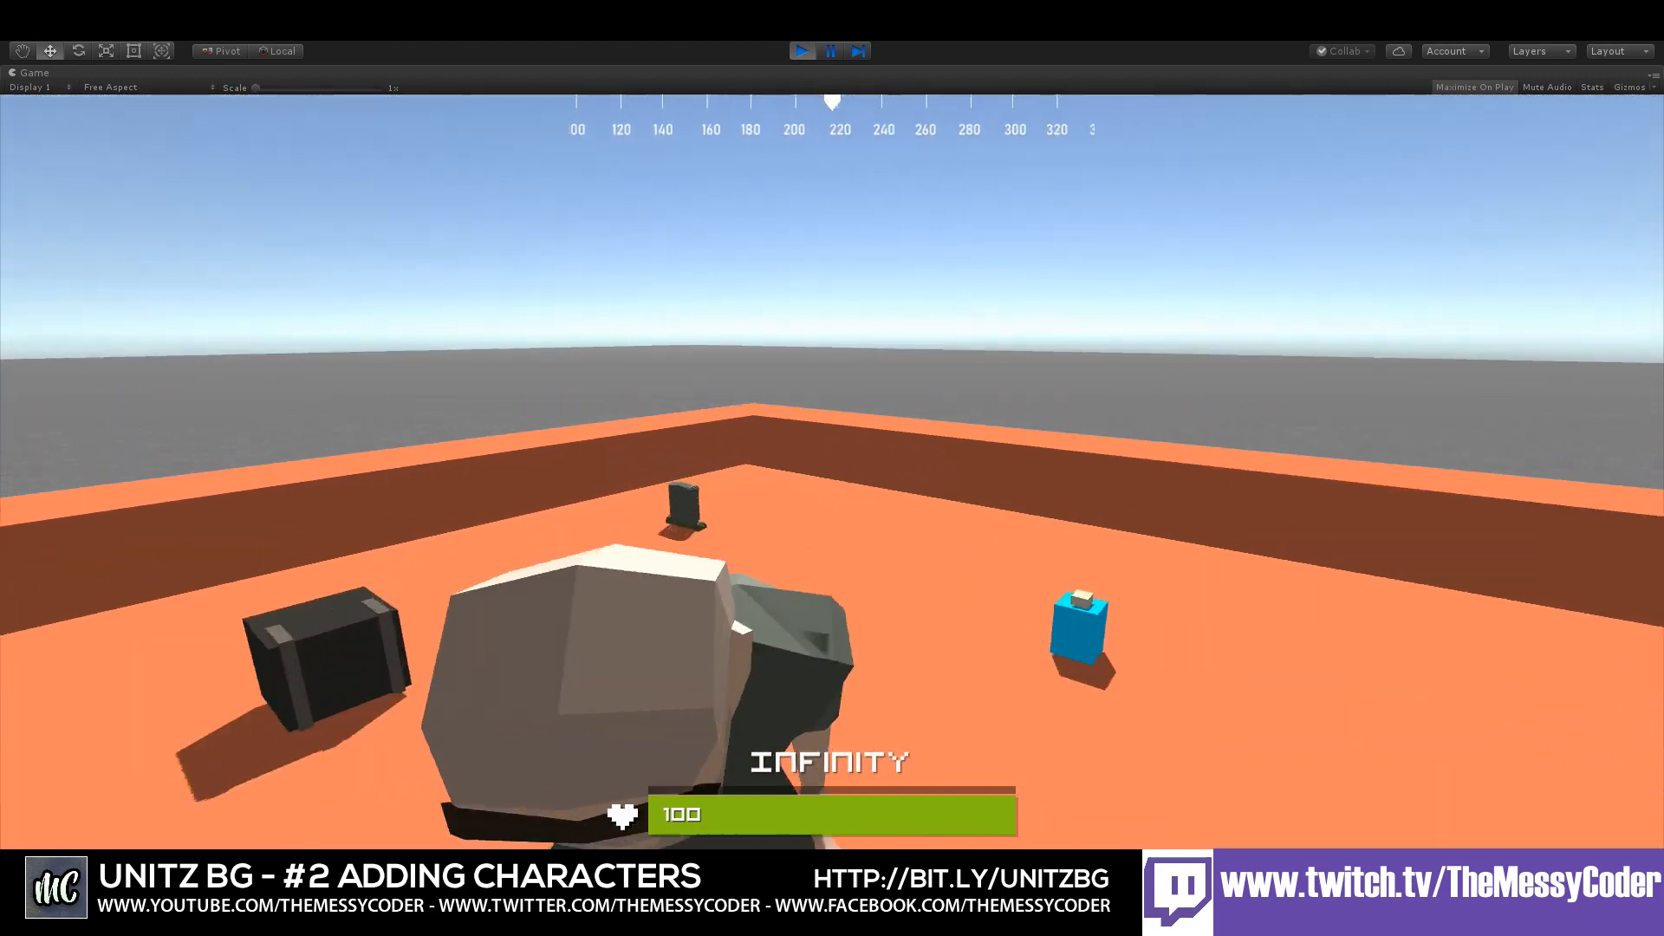
pyautogui.press('w')
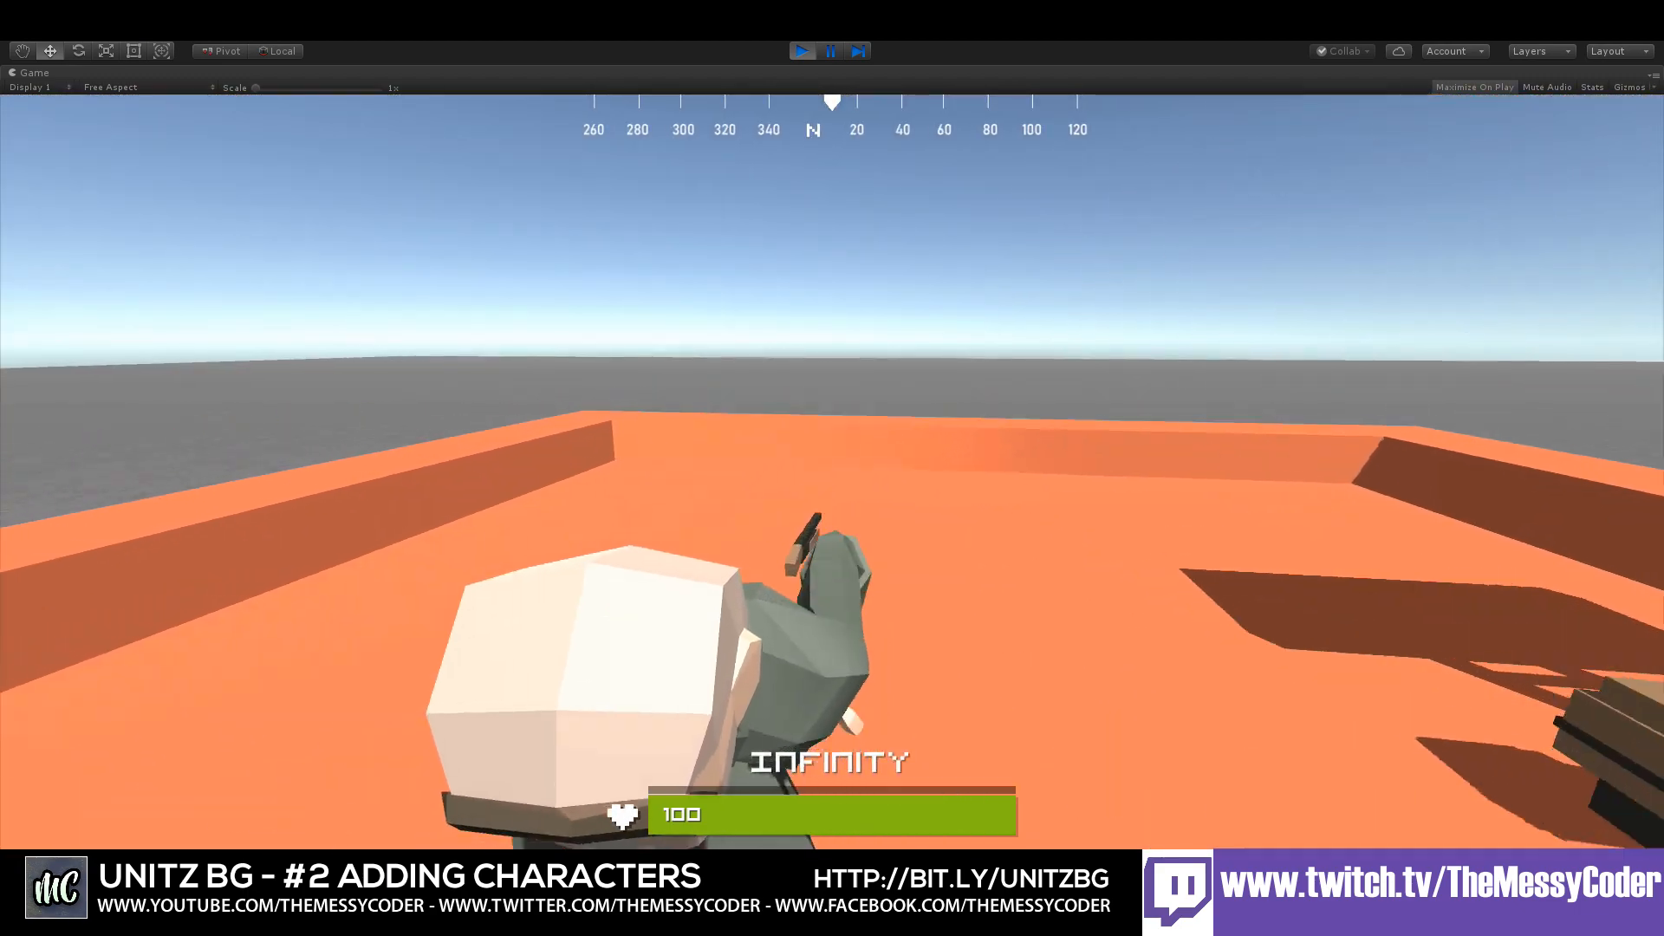
pyautogui.press('w')
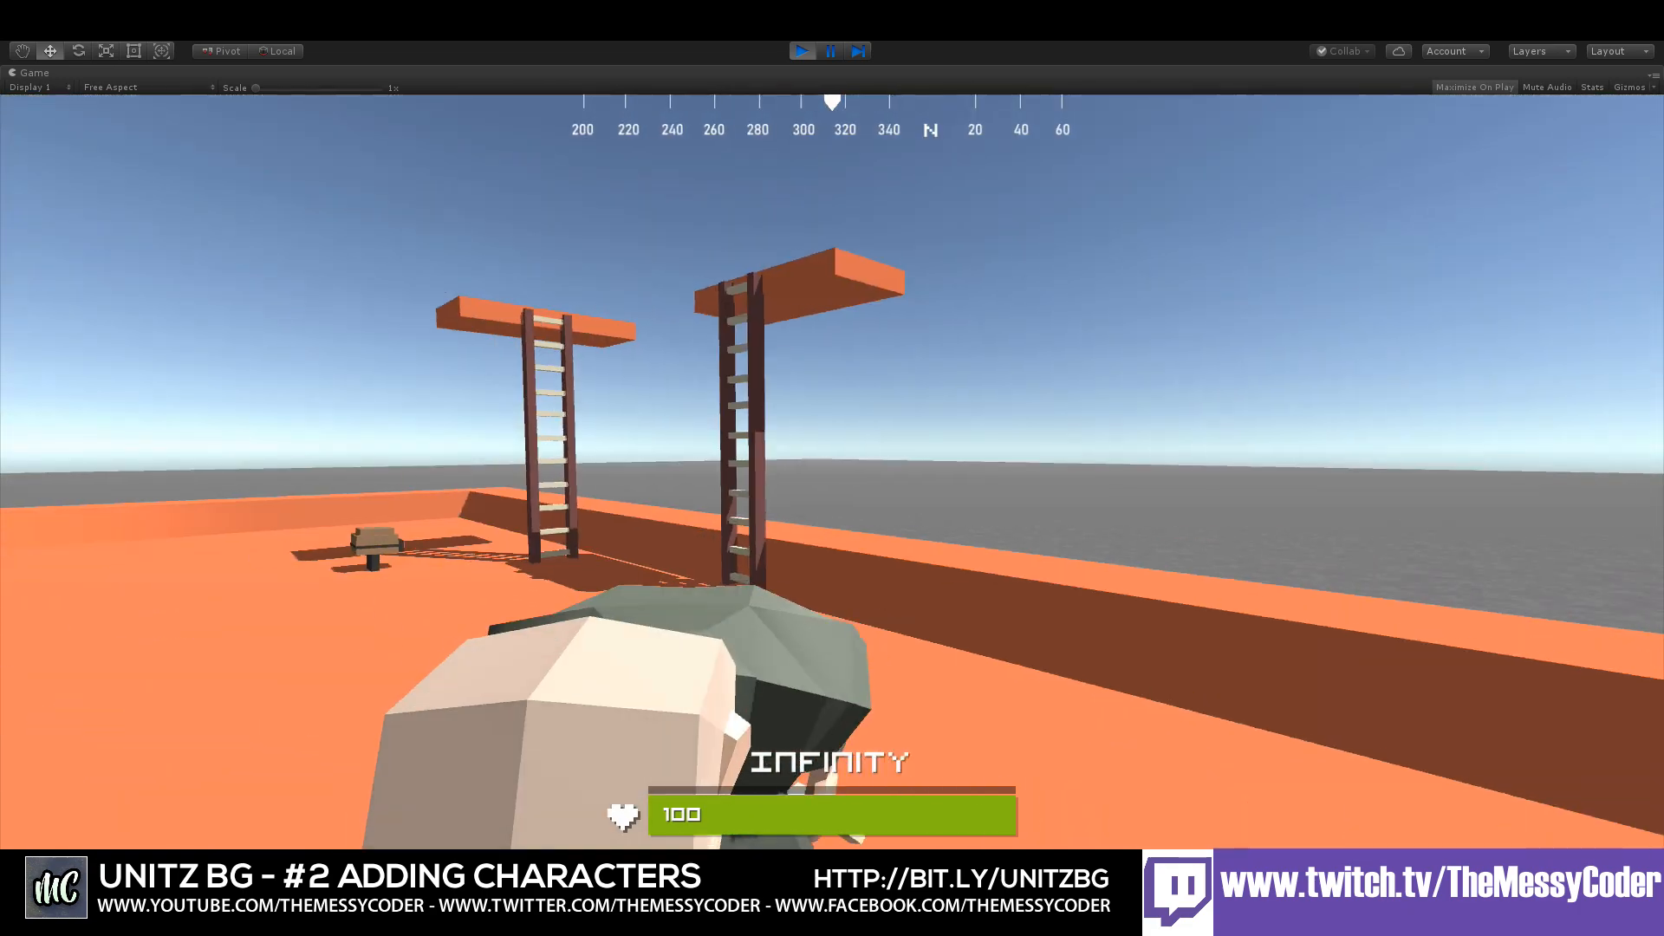
pyautogui.press('w')
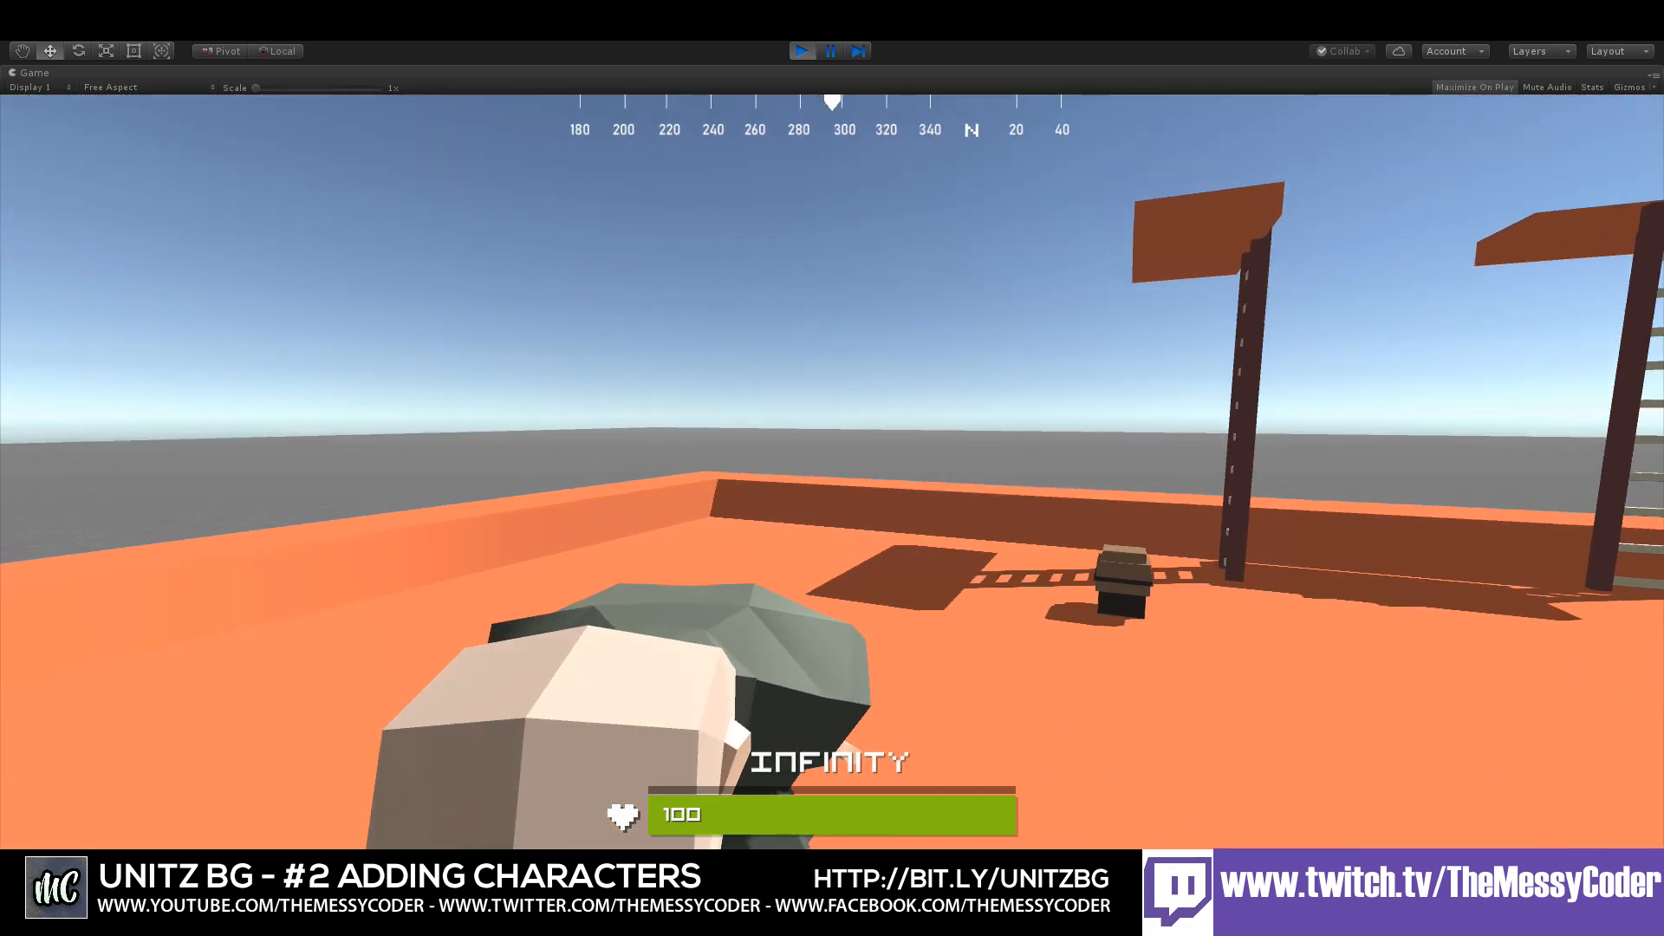
# - Pause the game, set the Character Animation offset of Character_American_Soldier_02(Clone) to X 180 and Z -70, and resume play
pyautogui.hotkey('ctrl', 'shift', 'p')
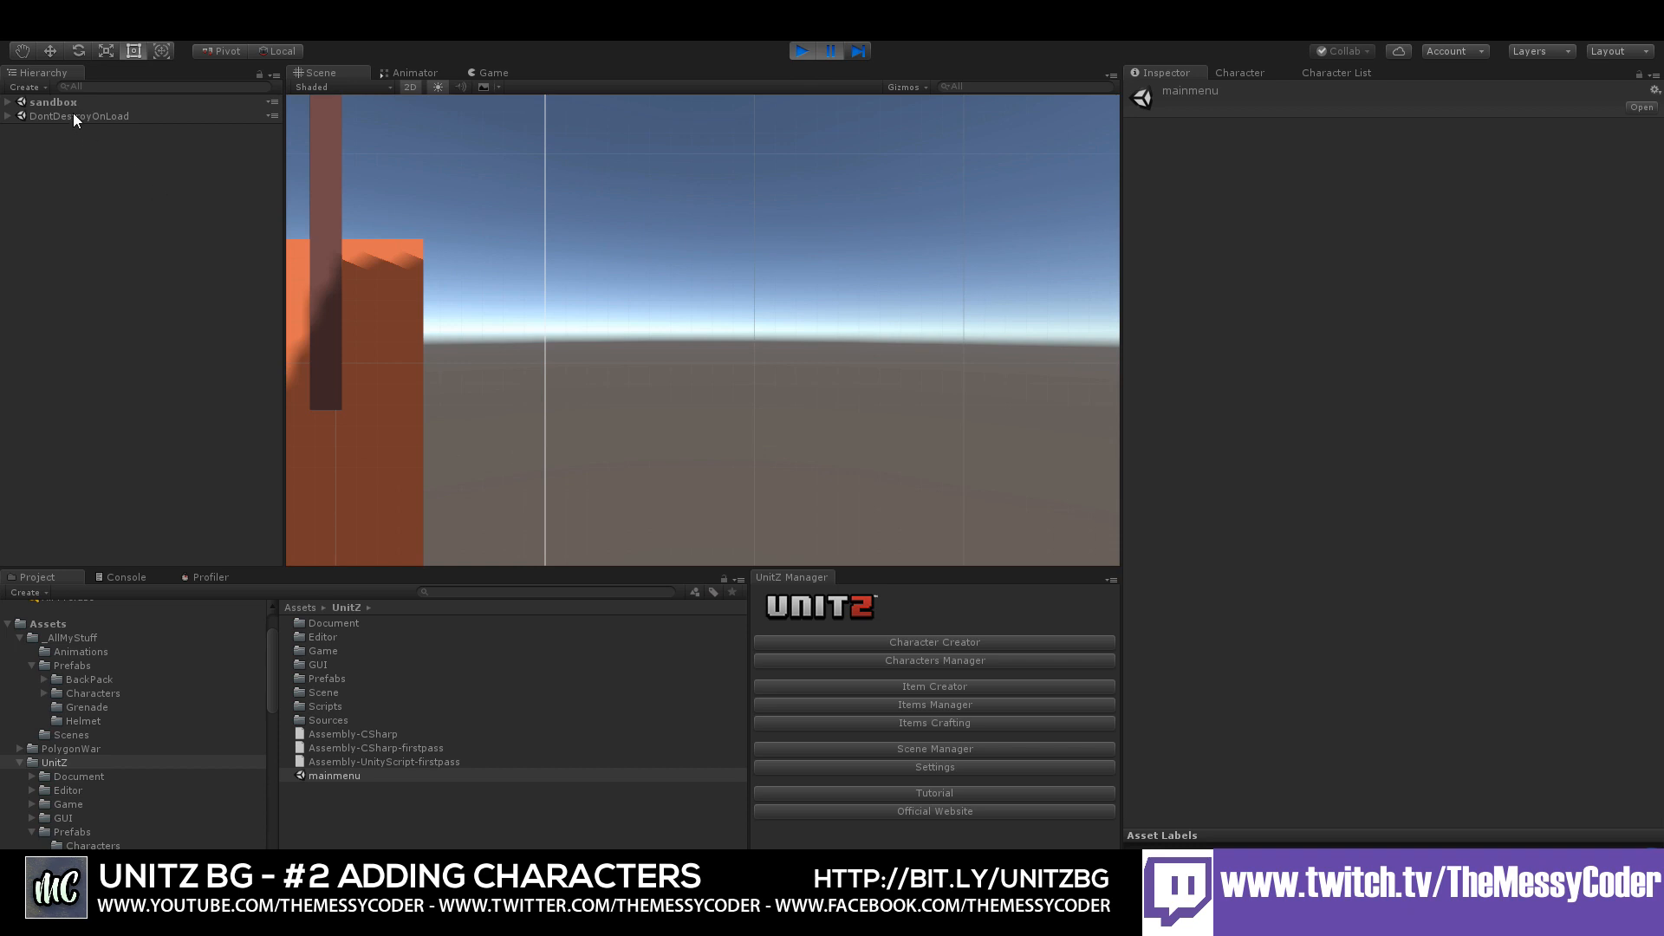
pyautogui.click(8, 102)
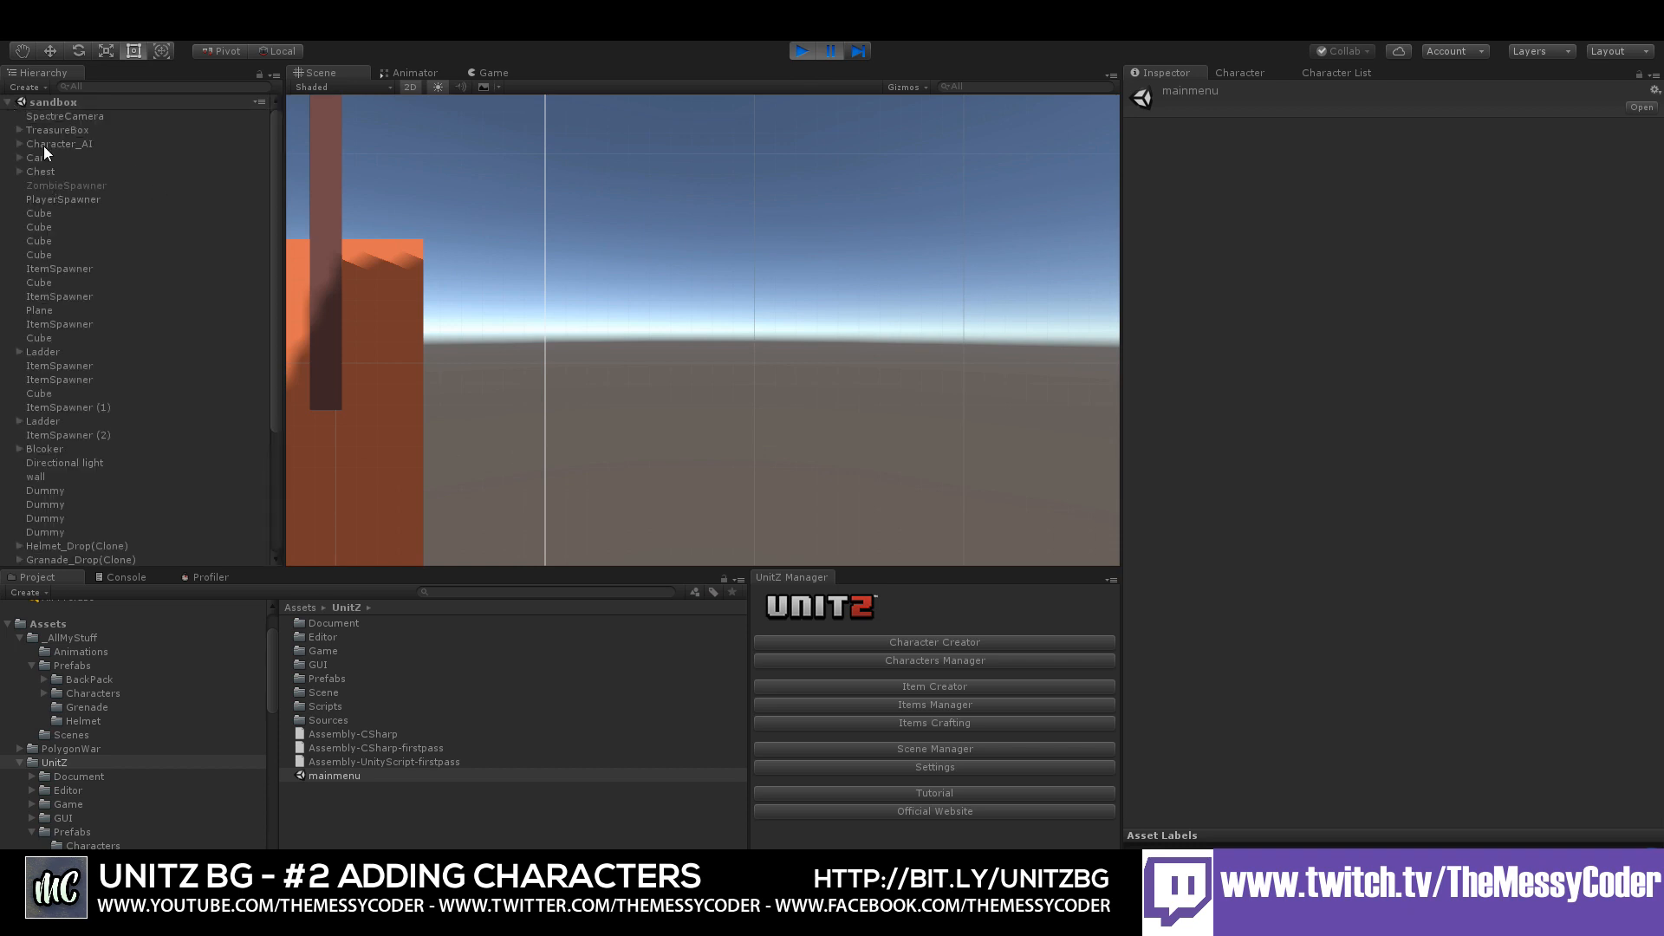
pyautogui.scroll(-5, 77, 317)
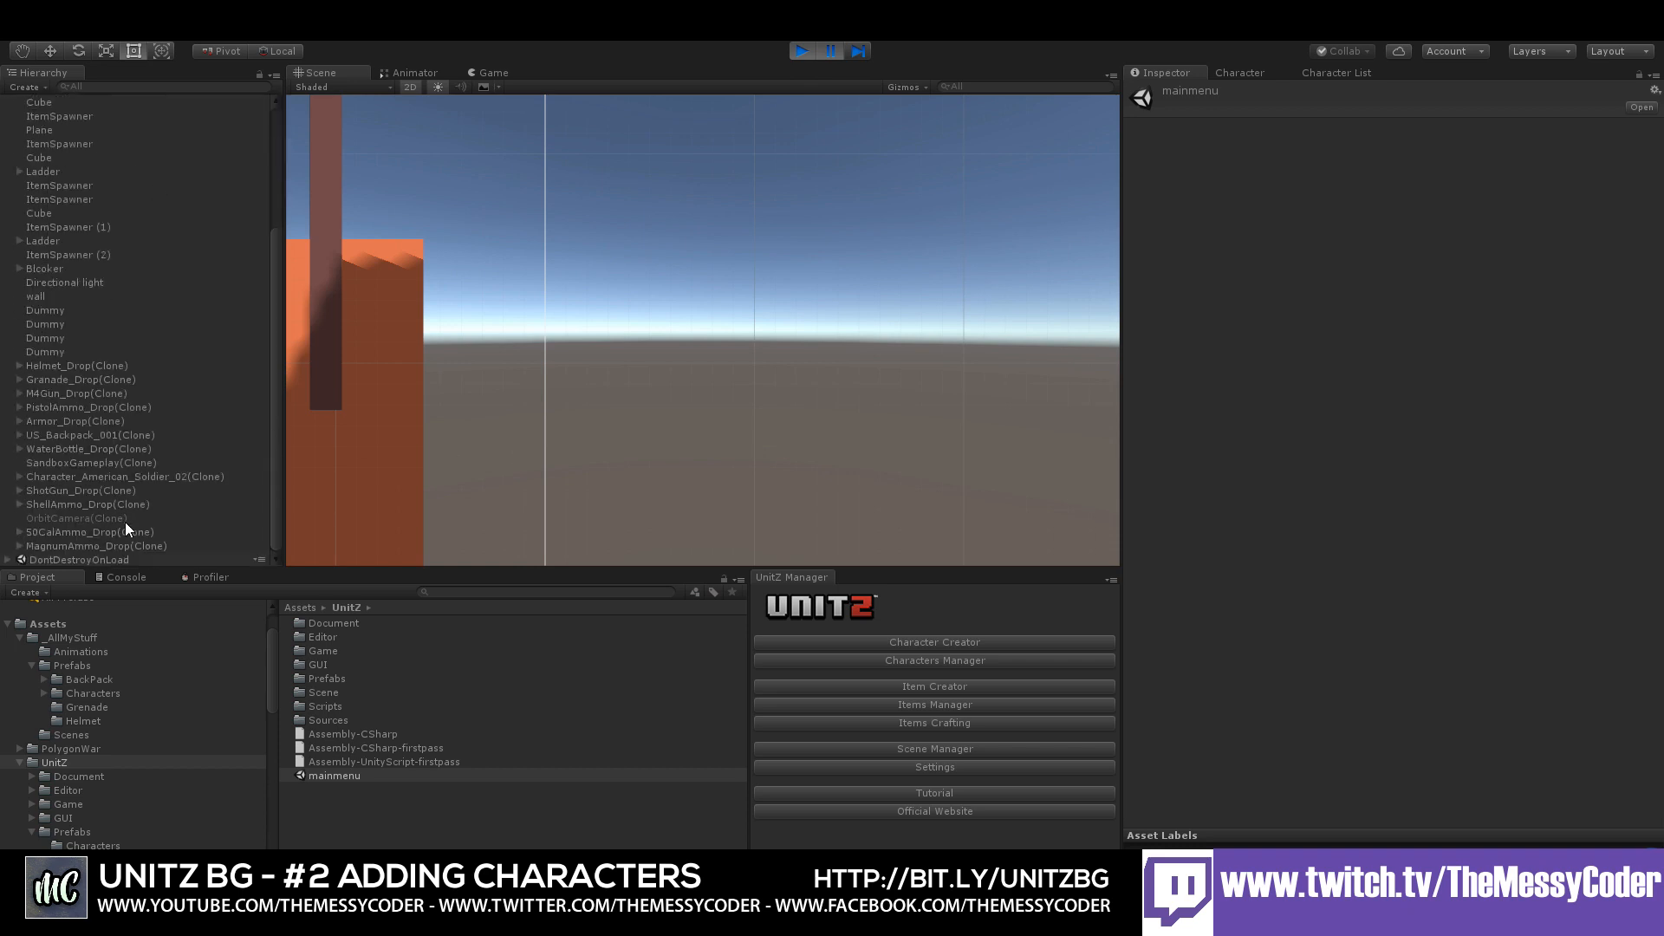
pyautogui.click(120, 477)
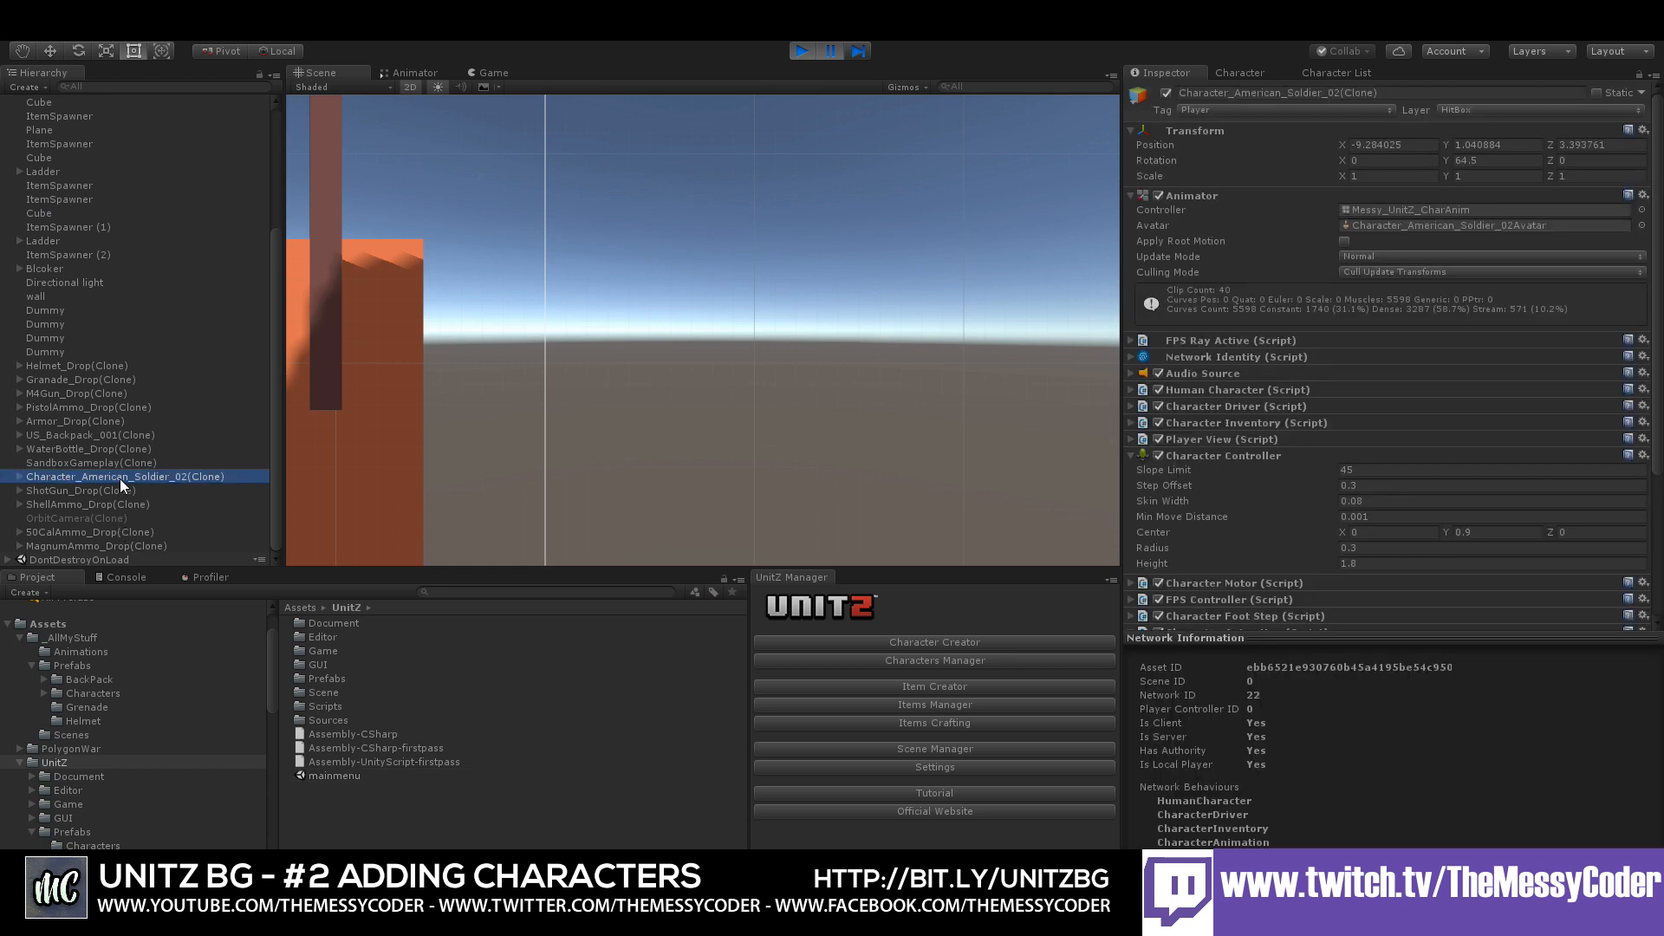
pyautogui.scroll(-4, 1378, 501)
pyautogui.scroll(-2, 1352, 477)
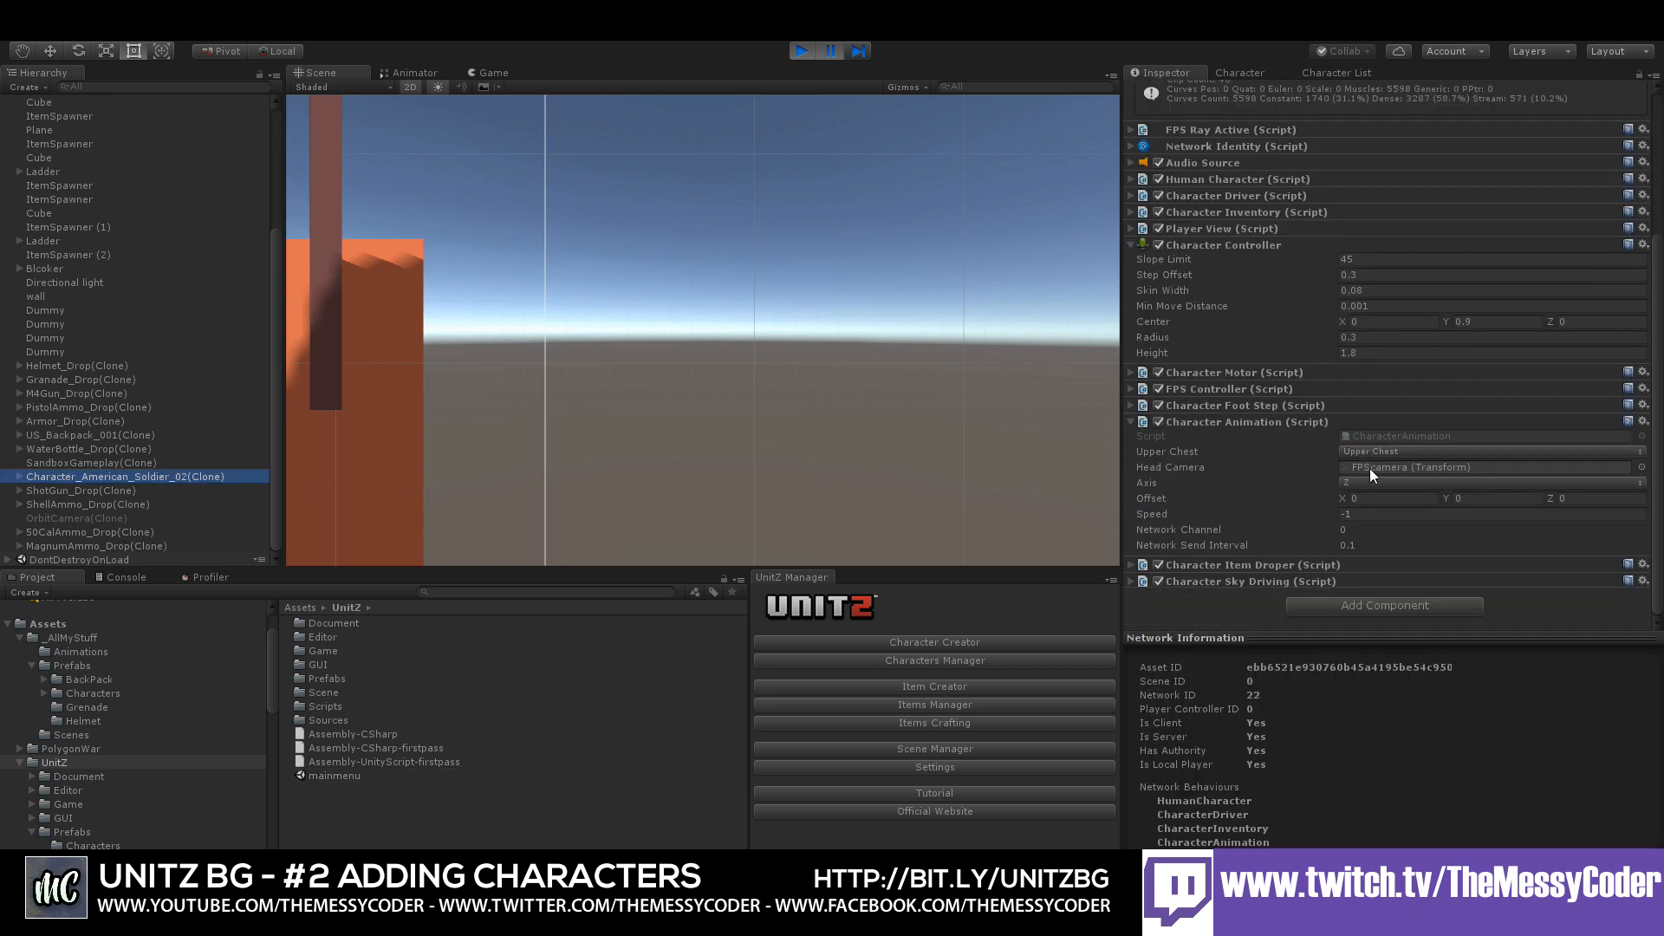
pyautogui.click(1357, 498)
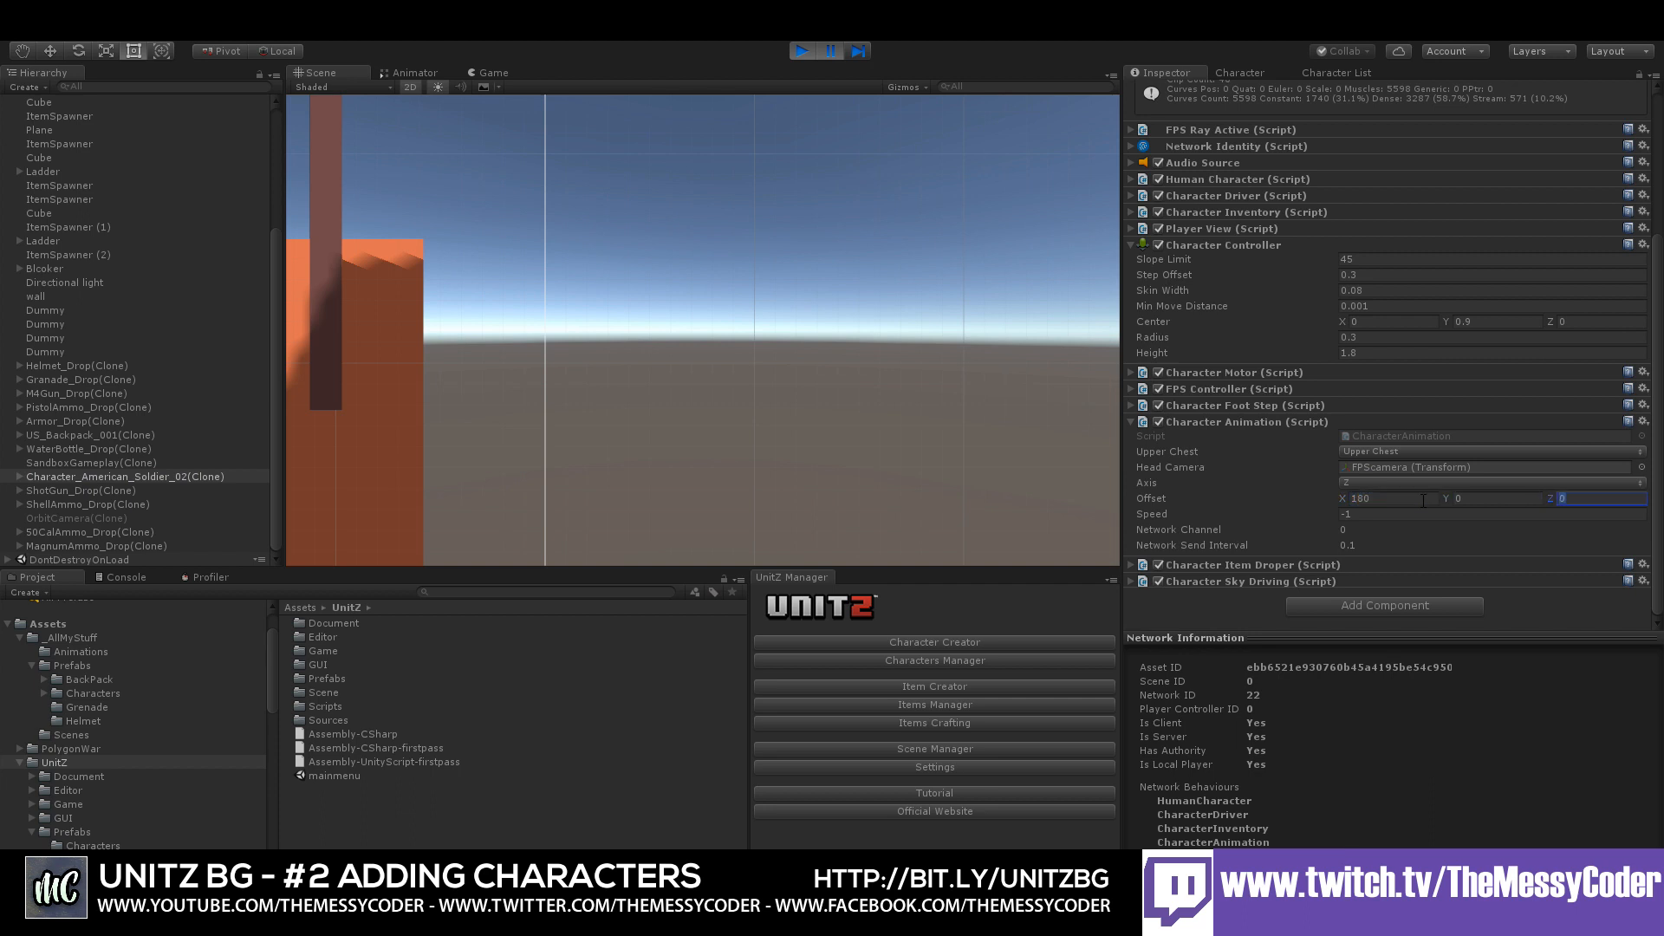
pyautogui.write('-70')
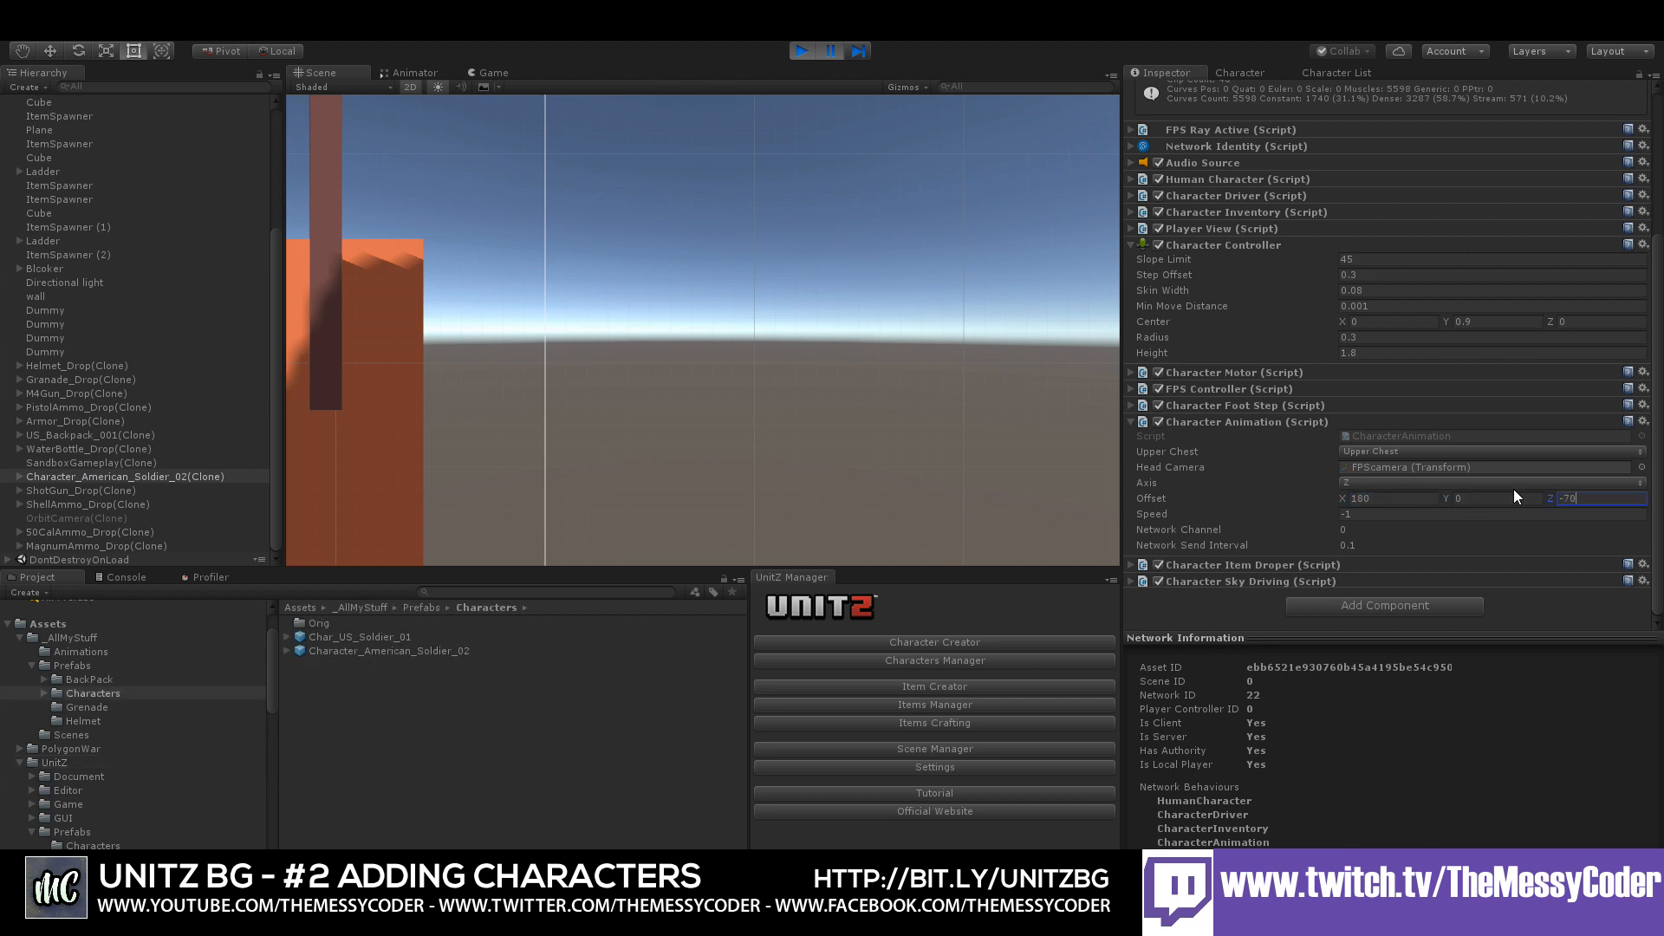
pyautogui.click(1515, 515)
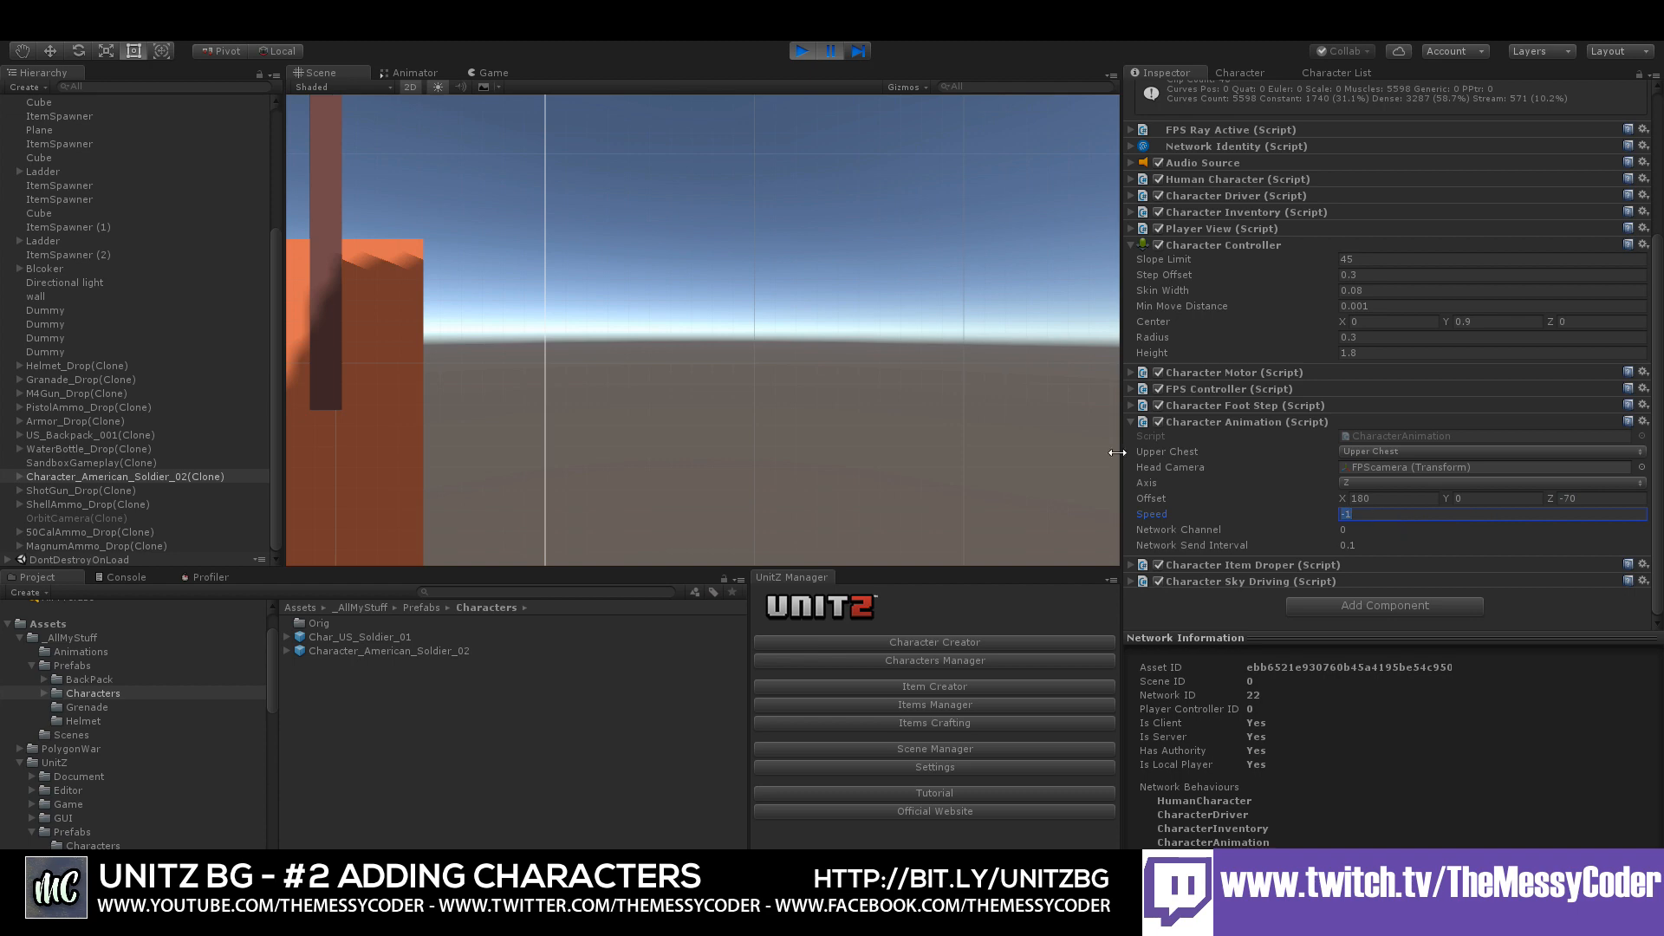
pyautogui.click(829, 55)
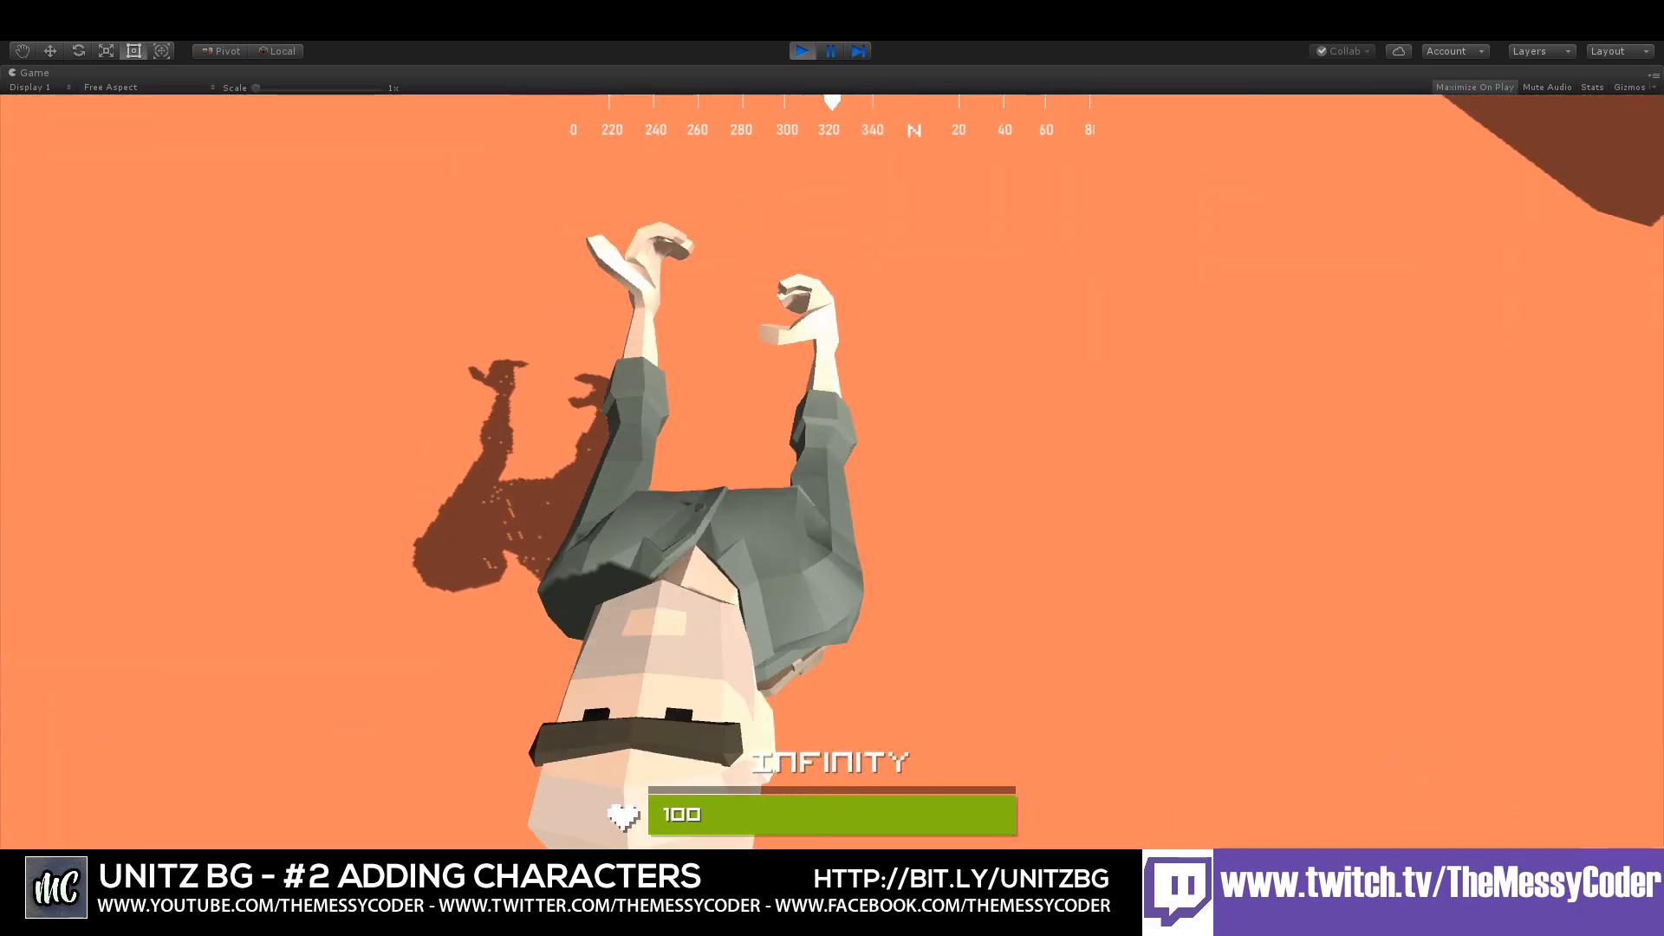
# - Pause the game and set the Upper Chest bone of the soldier clone's Character Animation to Chest
pyautogui.hotkey('ctrl', 'shift', 'p')
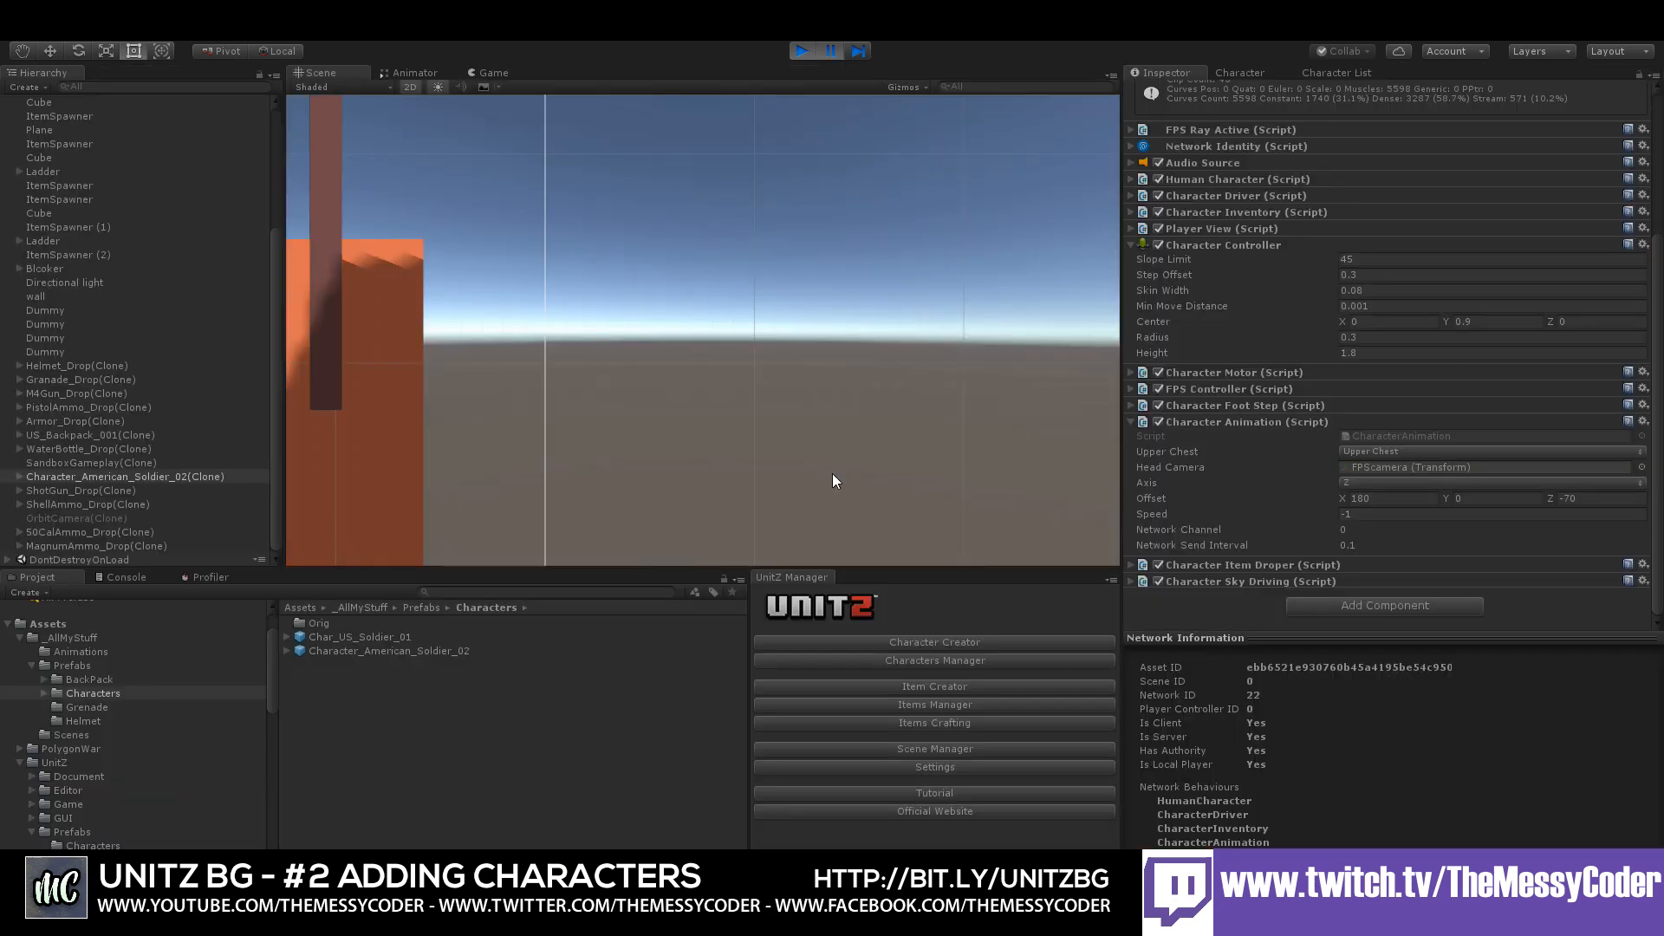
pyautogui.click(1367, 454)
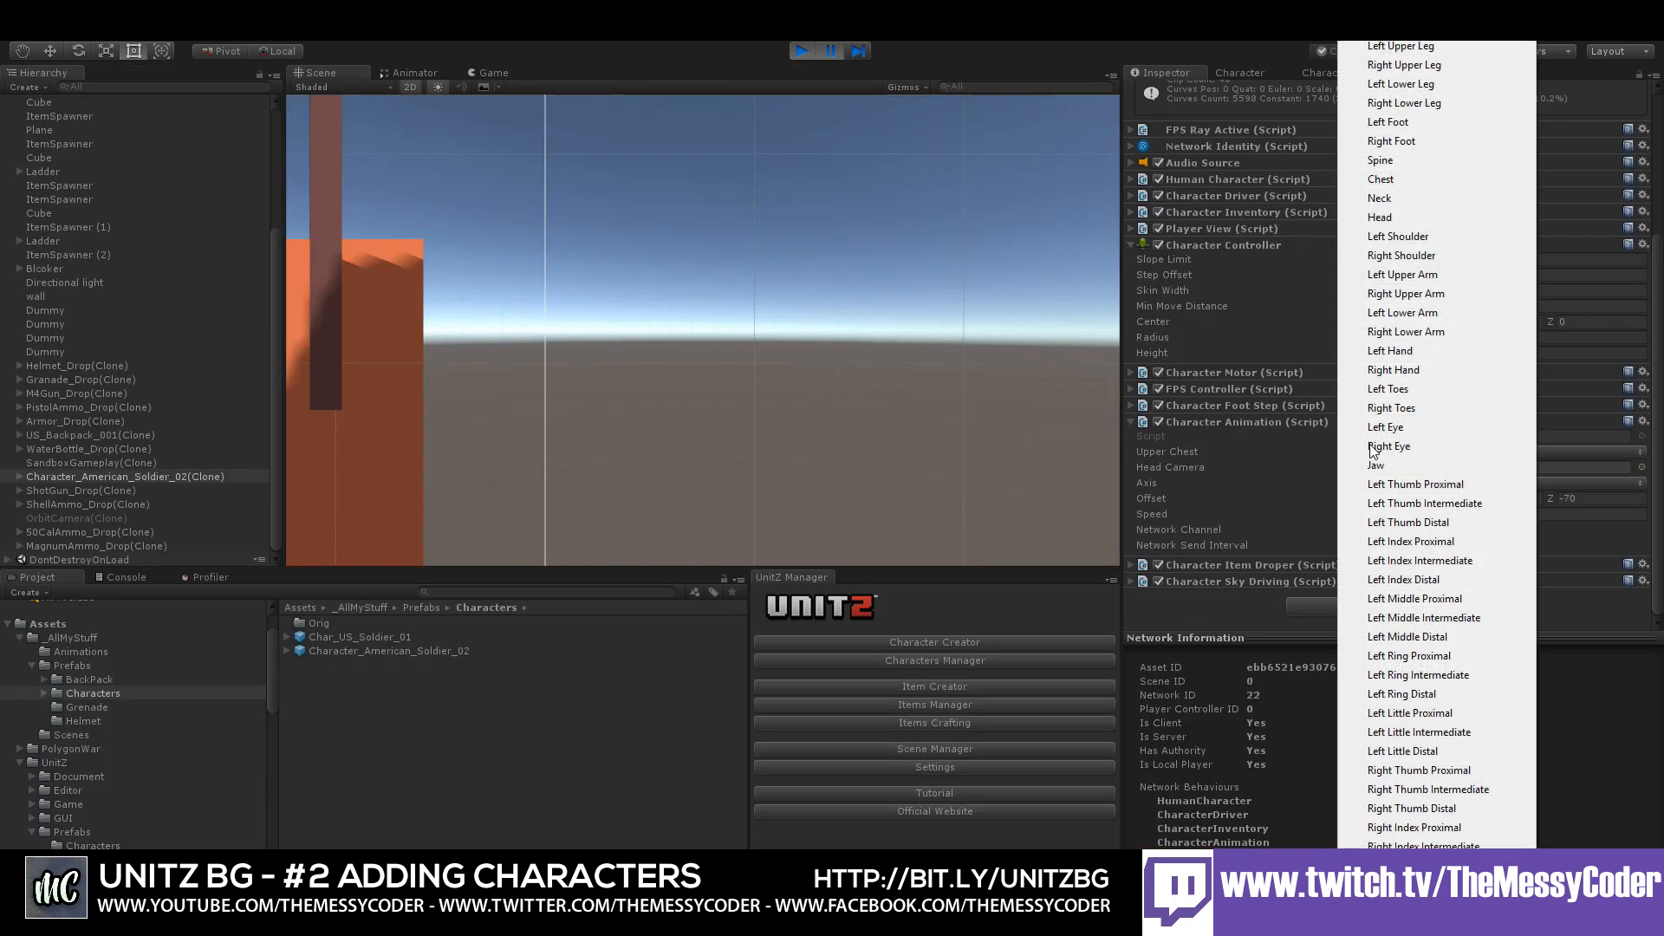
pyautogui.click(1395, 523)
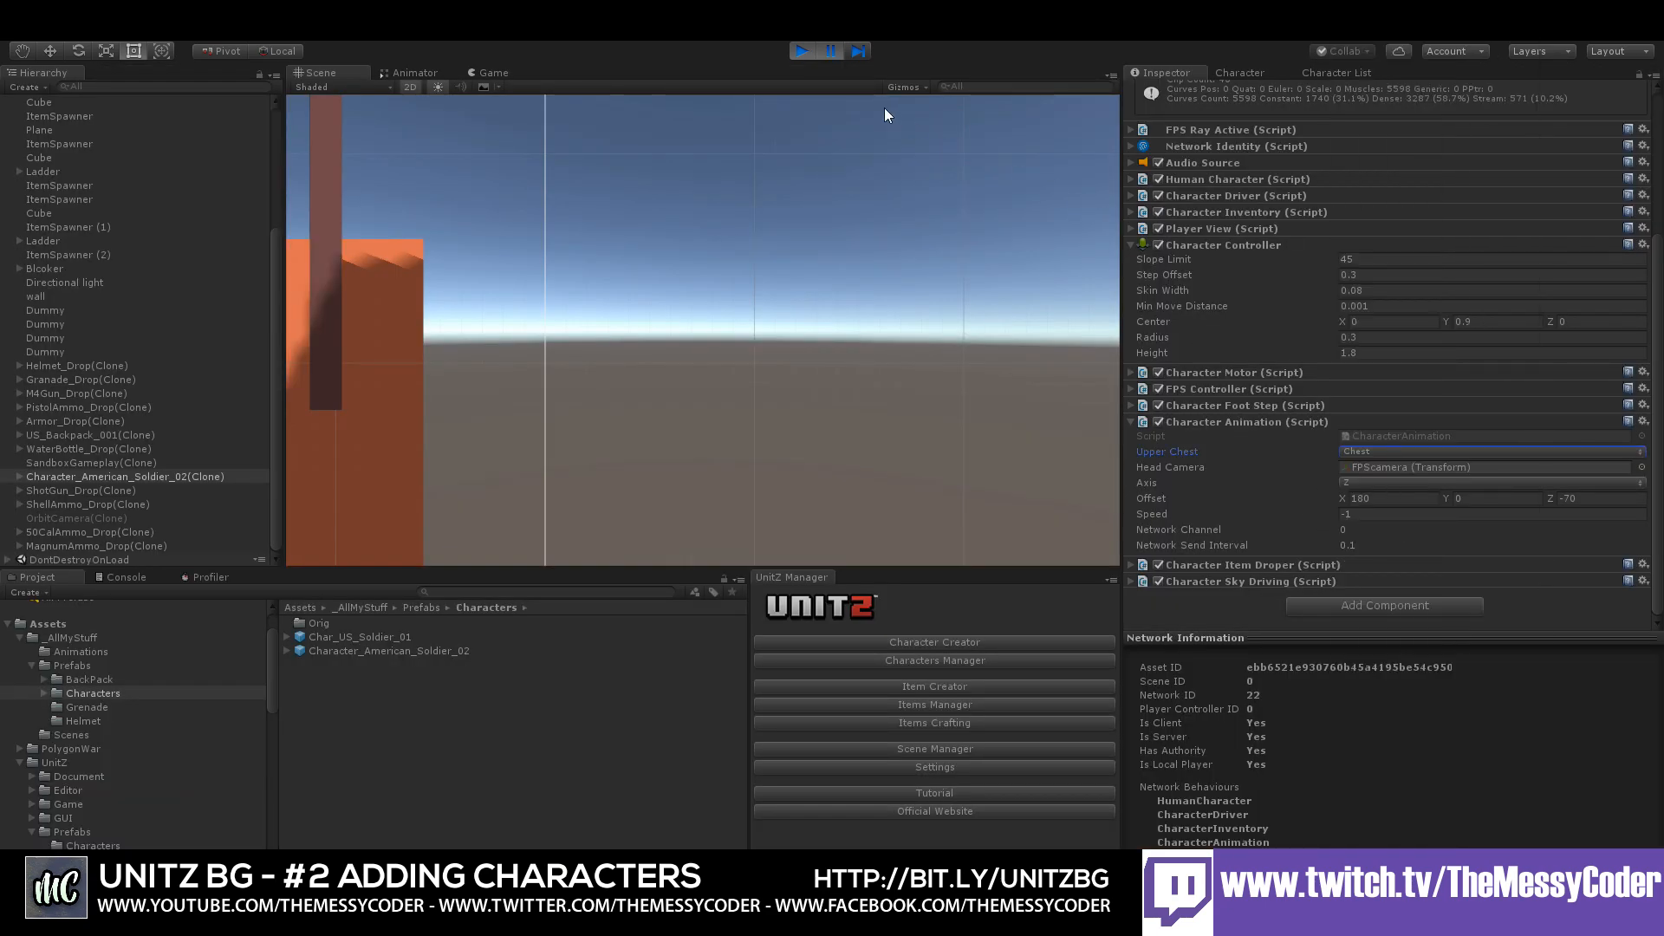
# - Resume the game and walk the soldier around the sandbox to check the posture with the Chest bone setting
pyautogui.click(830, 51)
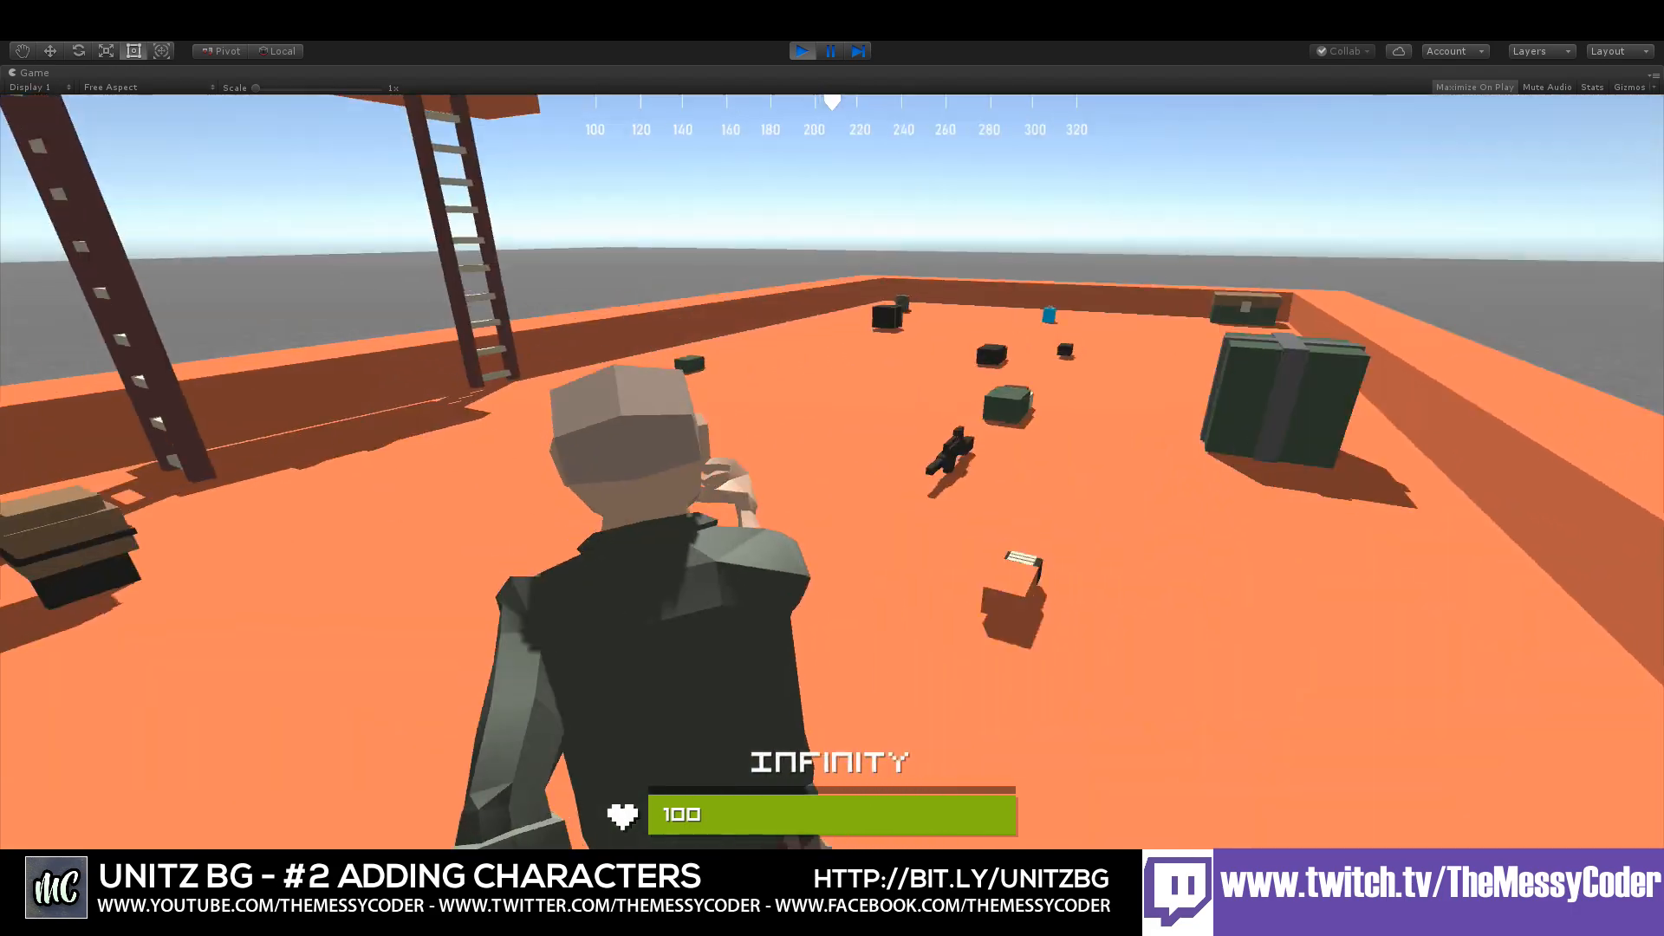
pyautogui.press('w')
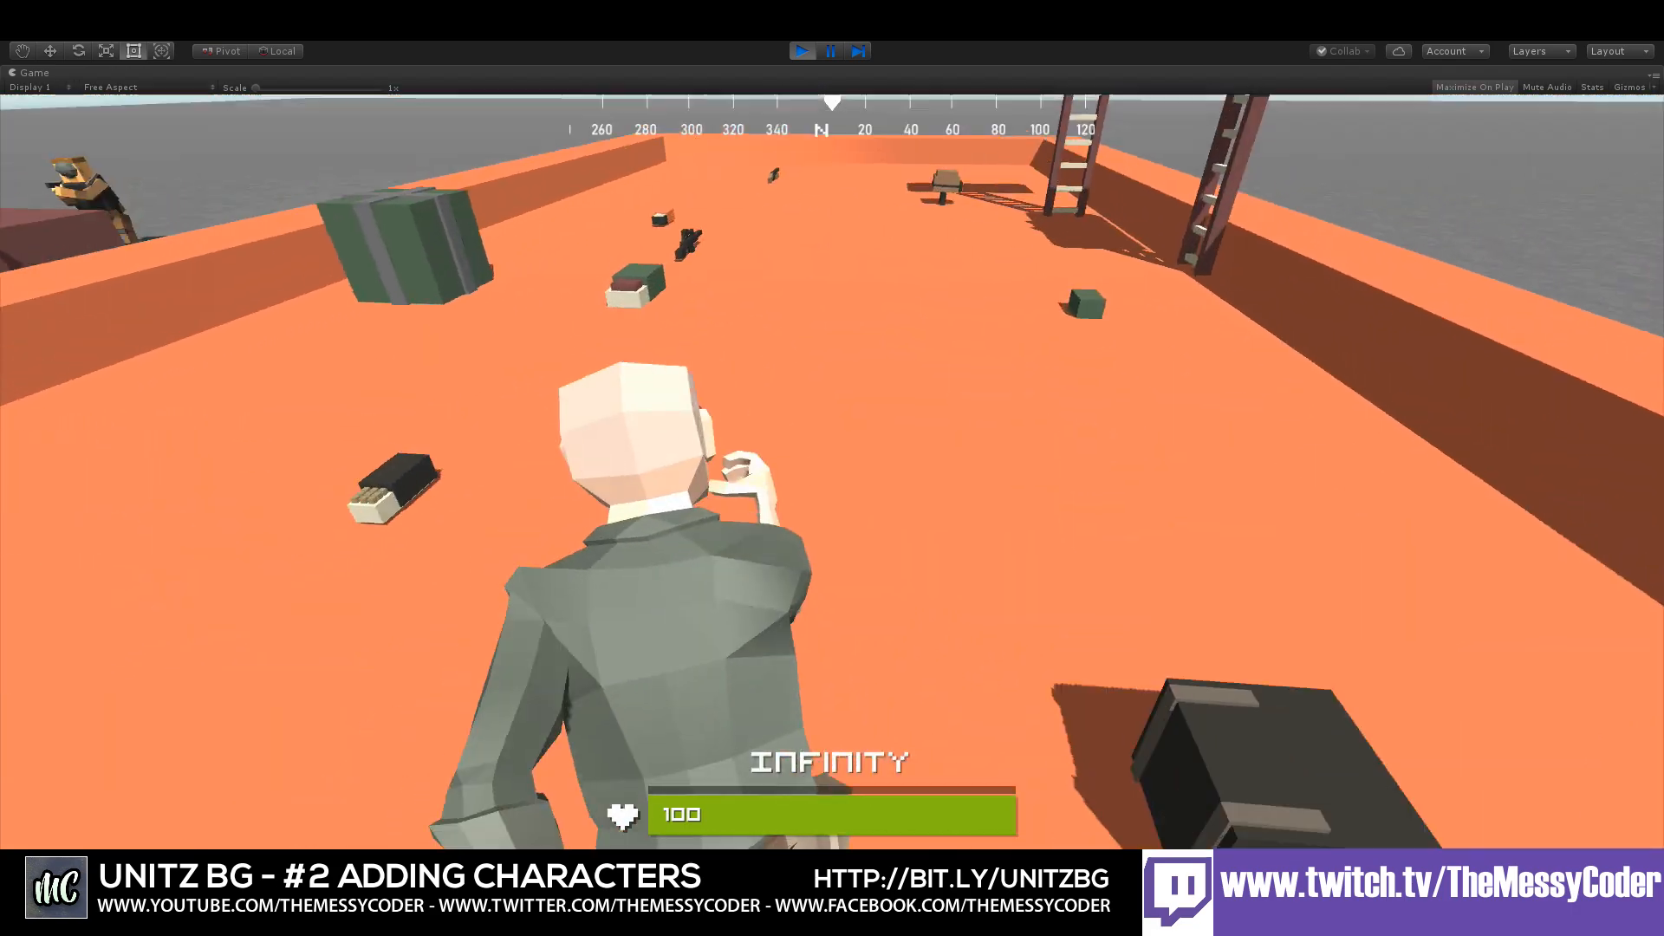
pyautogui.press('w')
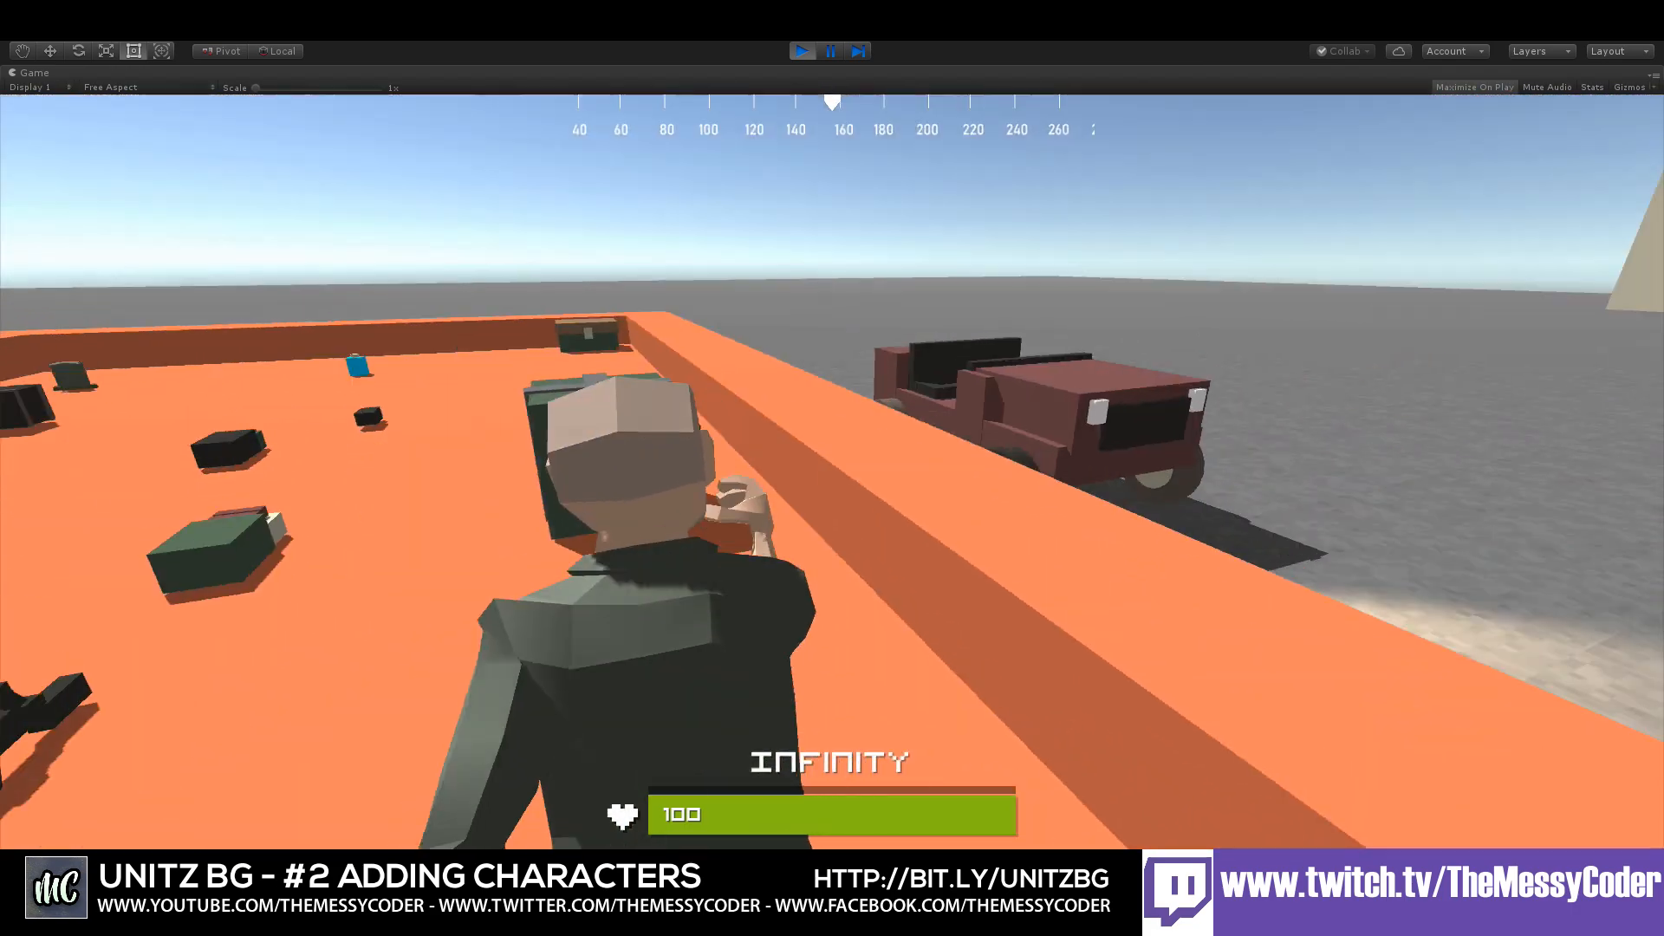
pyautogui.press('w')
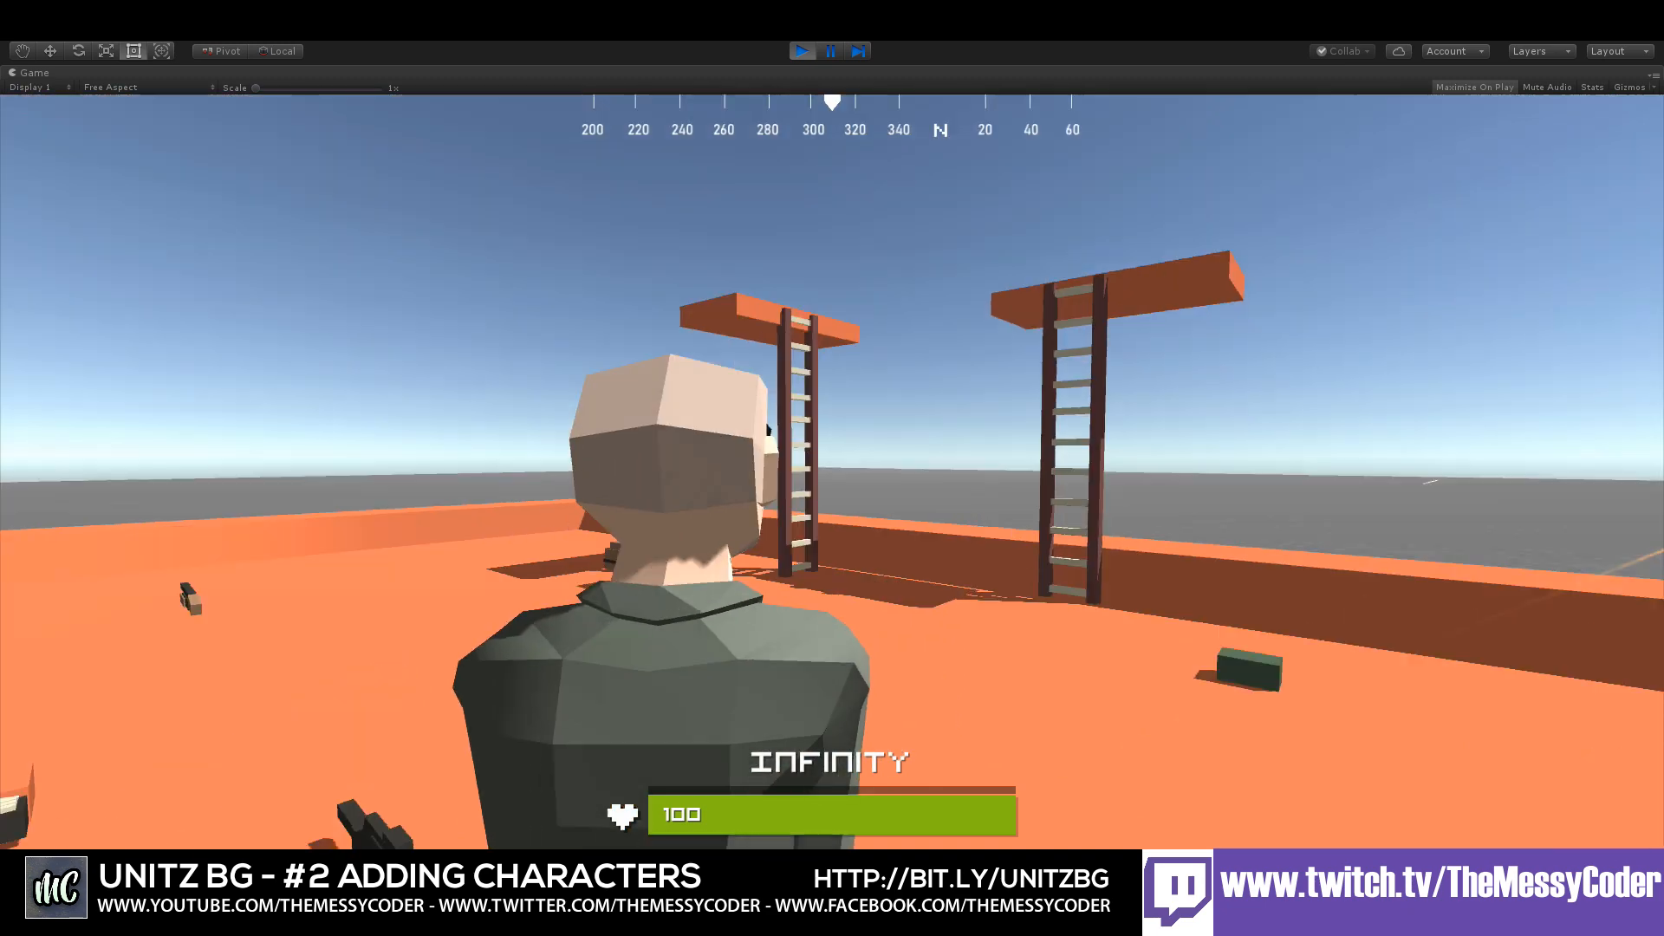
pyautogui.press('w')
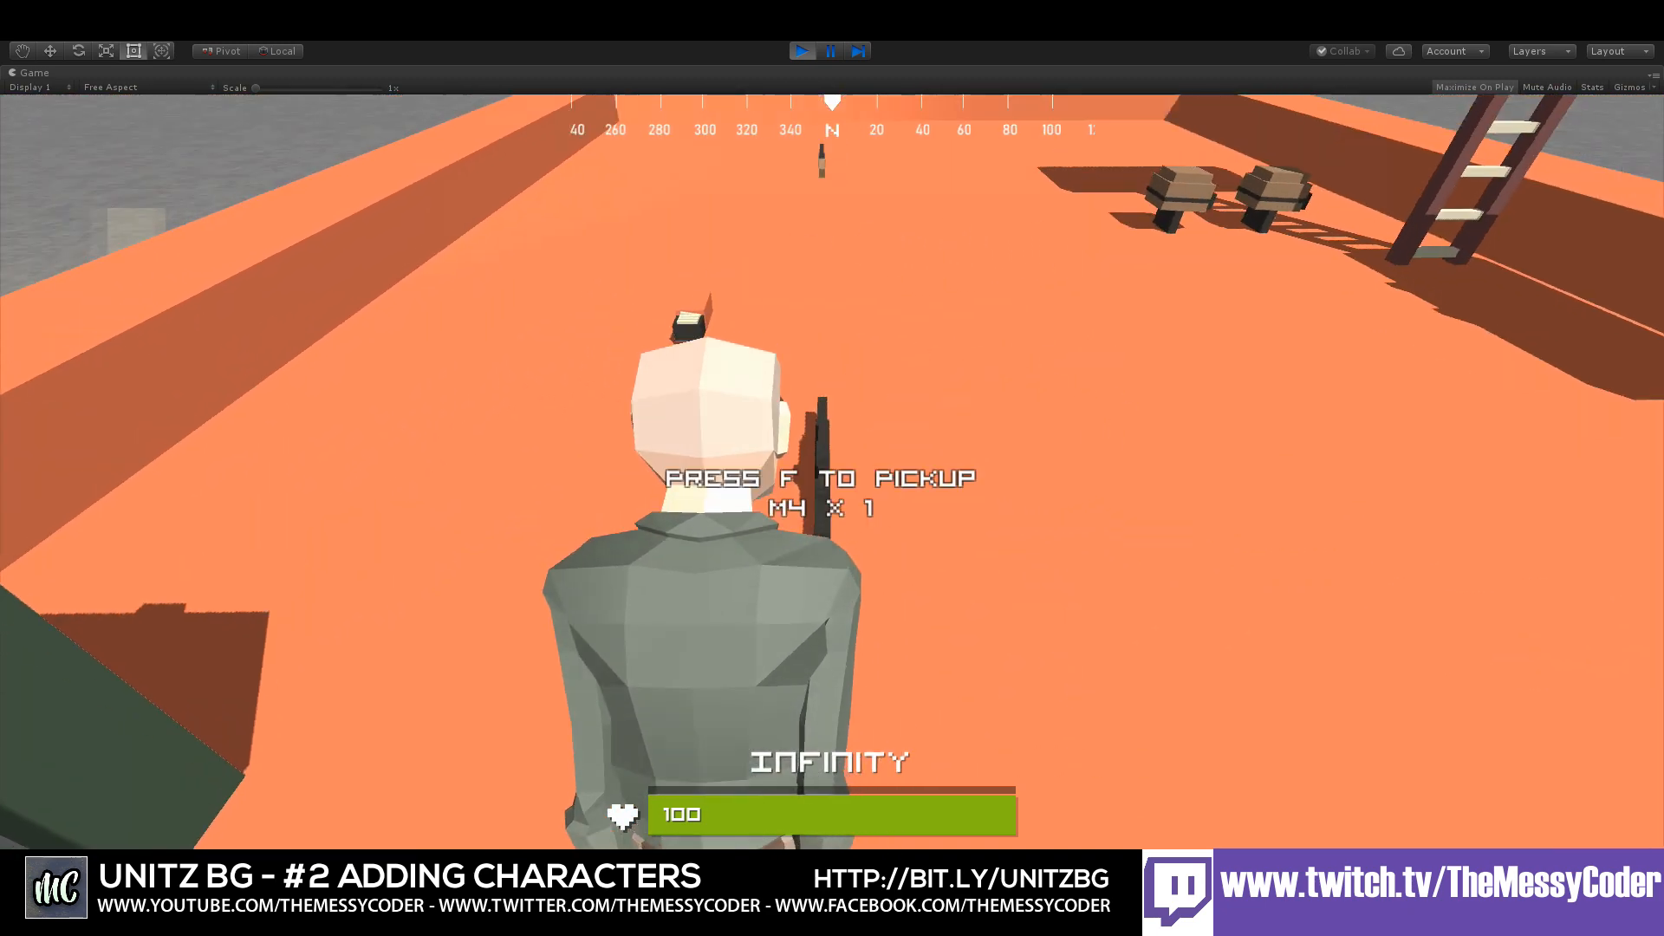
# - Pick up the M4 and fire it at the targets beyond the platform to check the soldier's aiming pose
pyautogui.press('f')
pyautogui.click(832, 488)
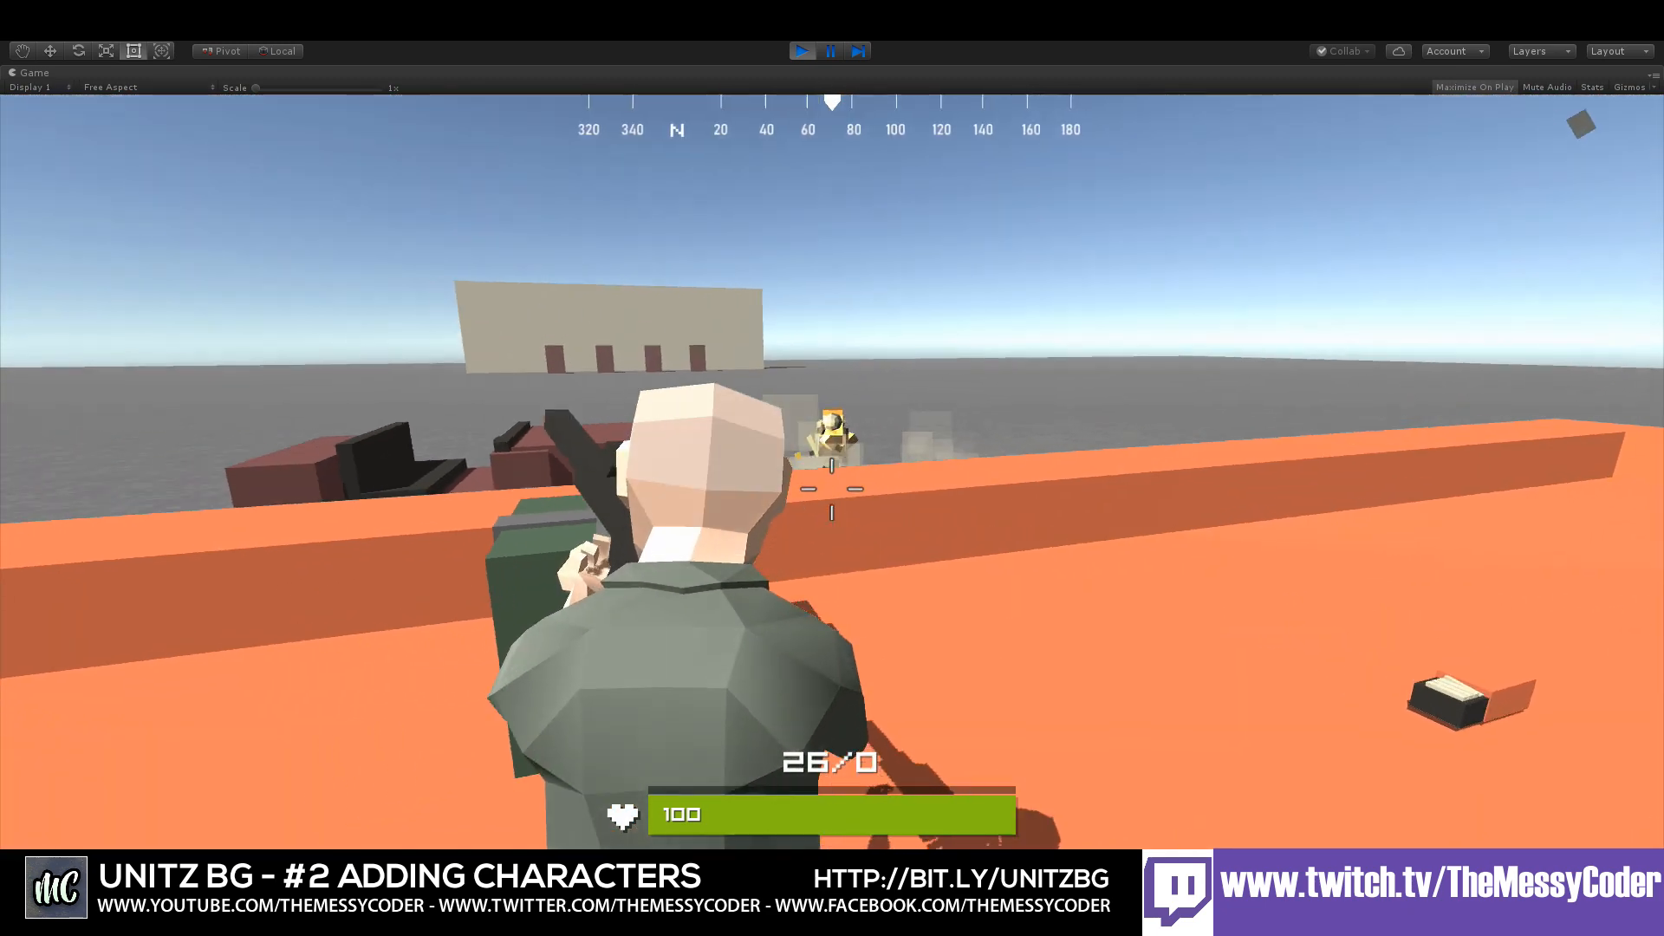
pyautogui.click(832, 489)
pyautogui.click(832, 489)
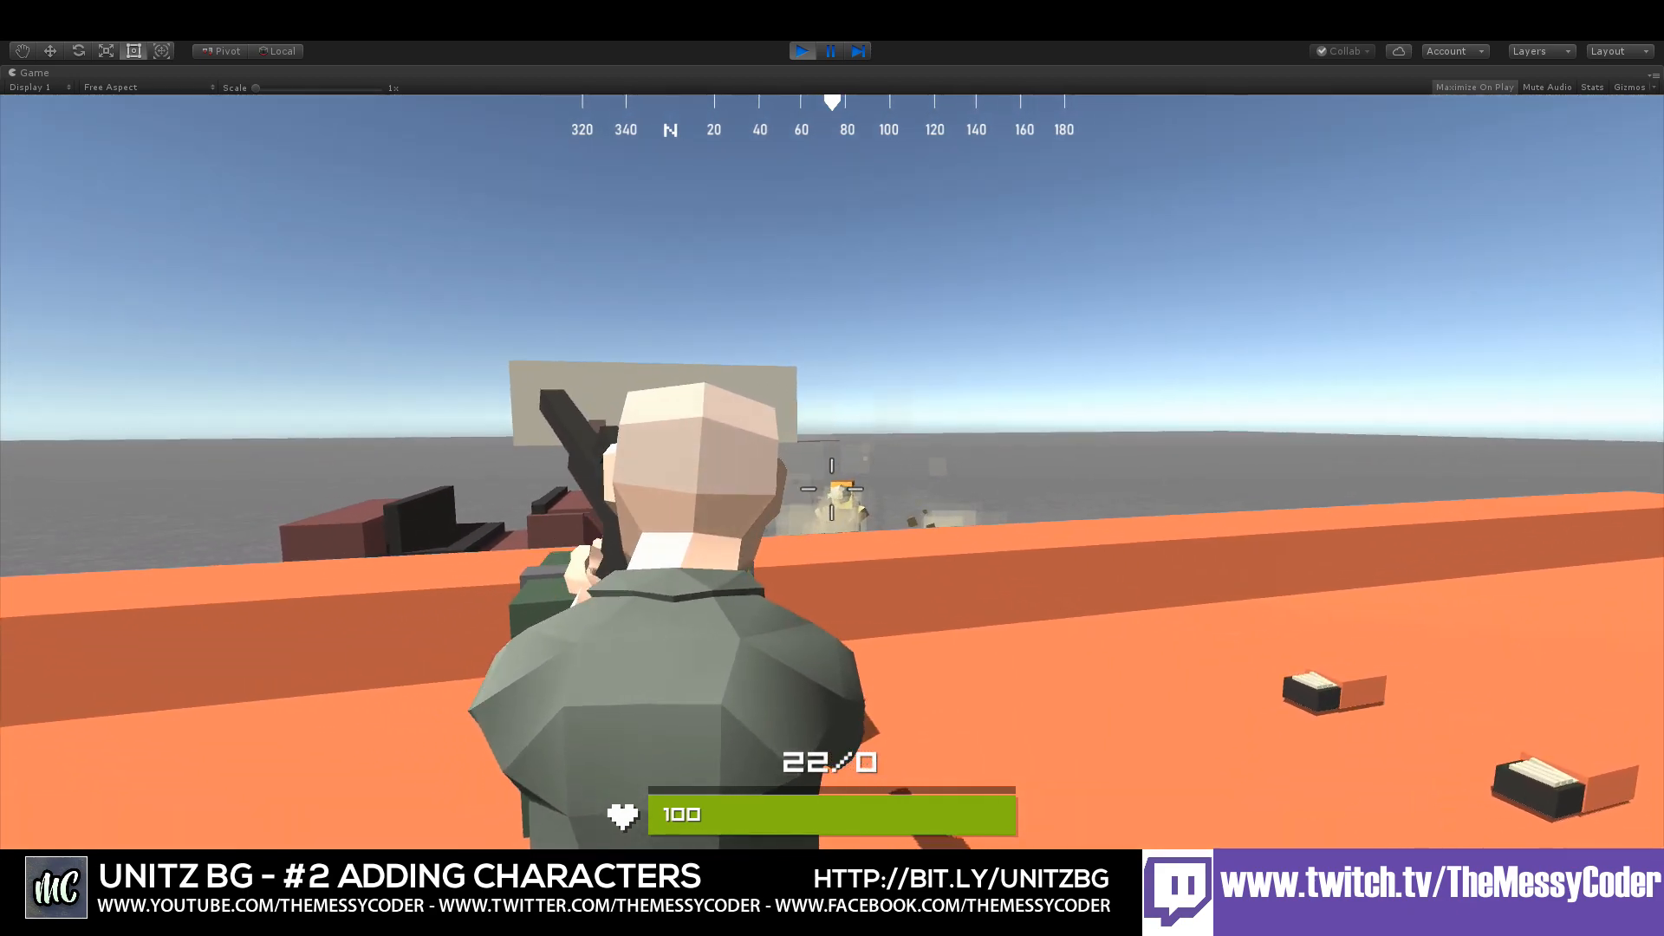
pyautogui.moveTo(831, 489); pyautogui.dragTo(832, 489)
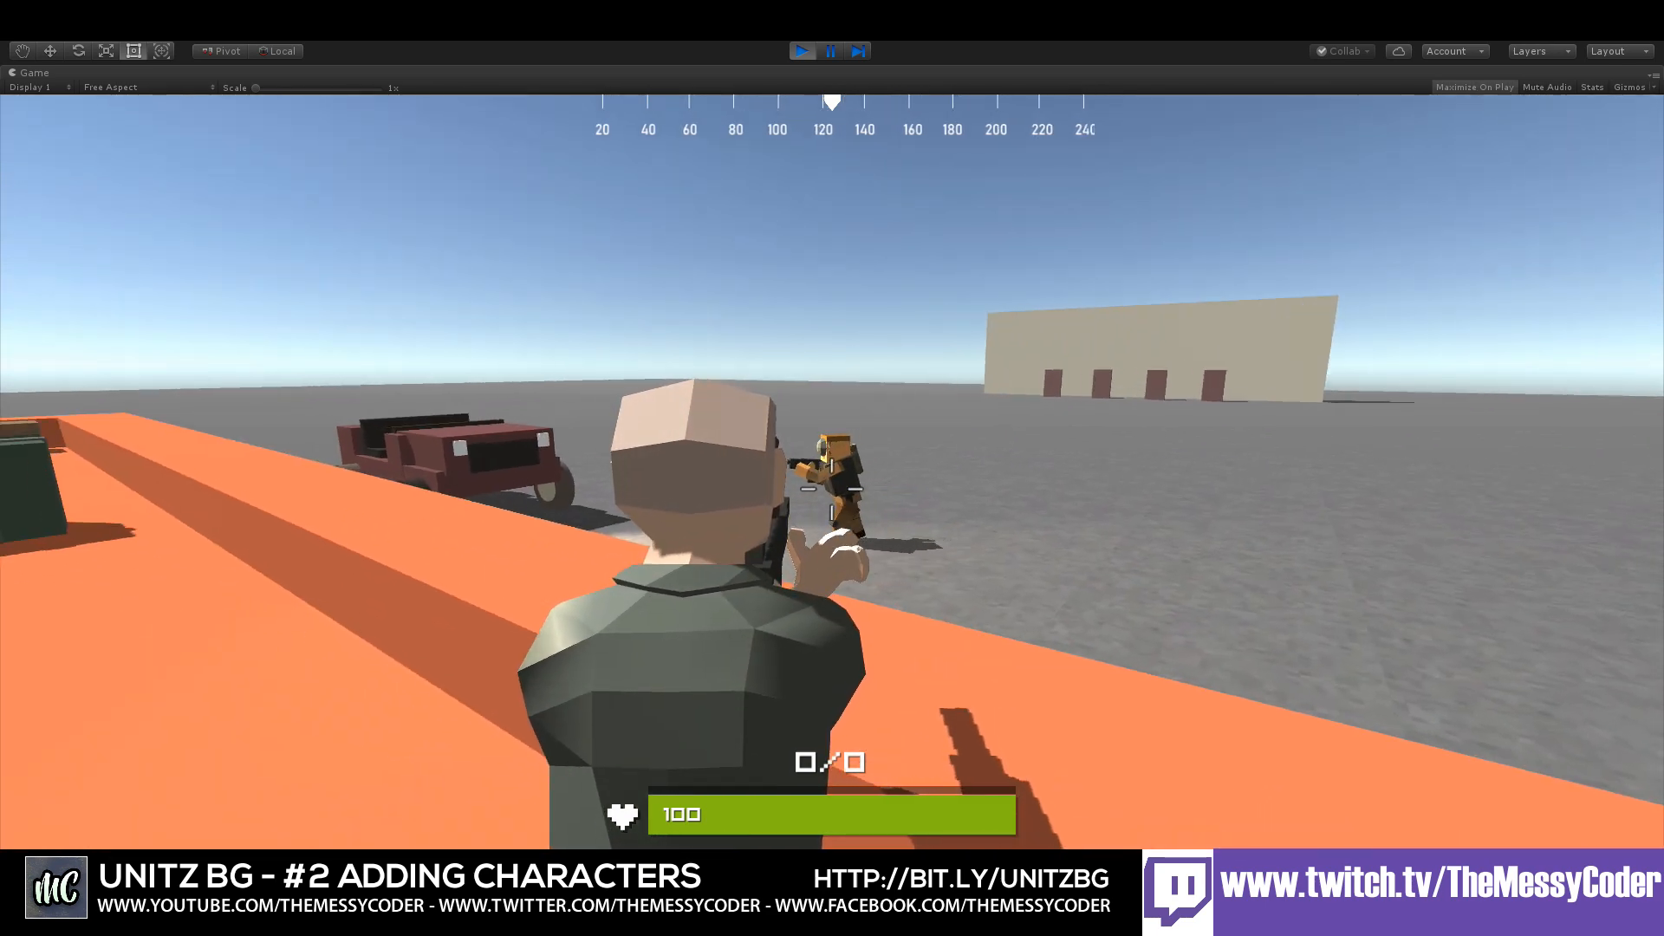
# - Pause the game and examine the Firing Rifle clip of Character_American_Soldier_01@Firing Rifle from several angles in the animation preview
pyautogui.hotkey('ctrl', 'shift', 'p')
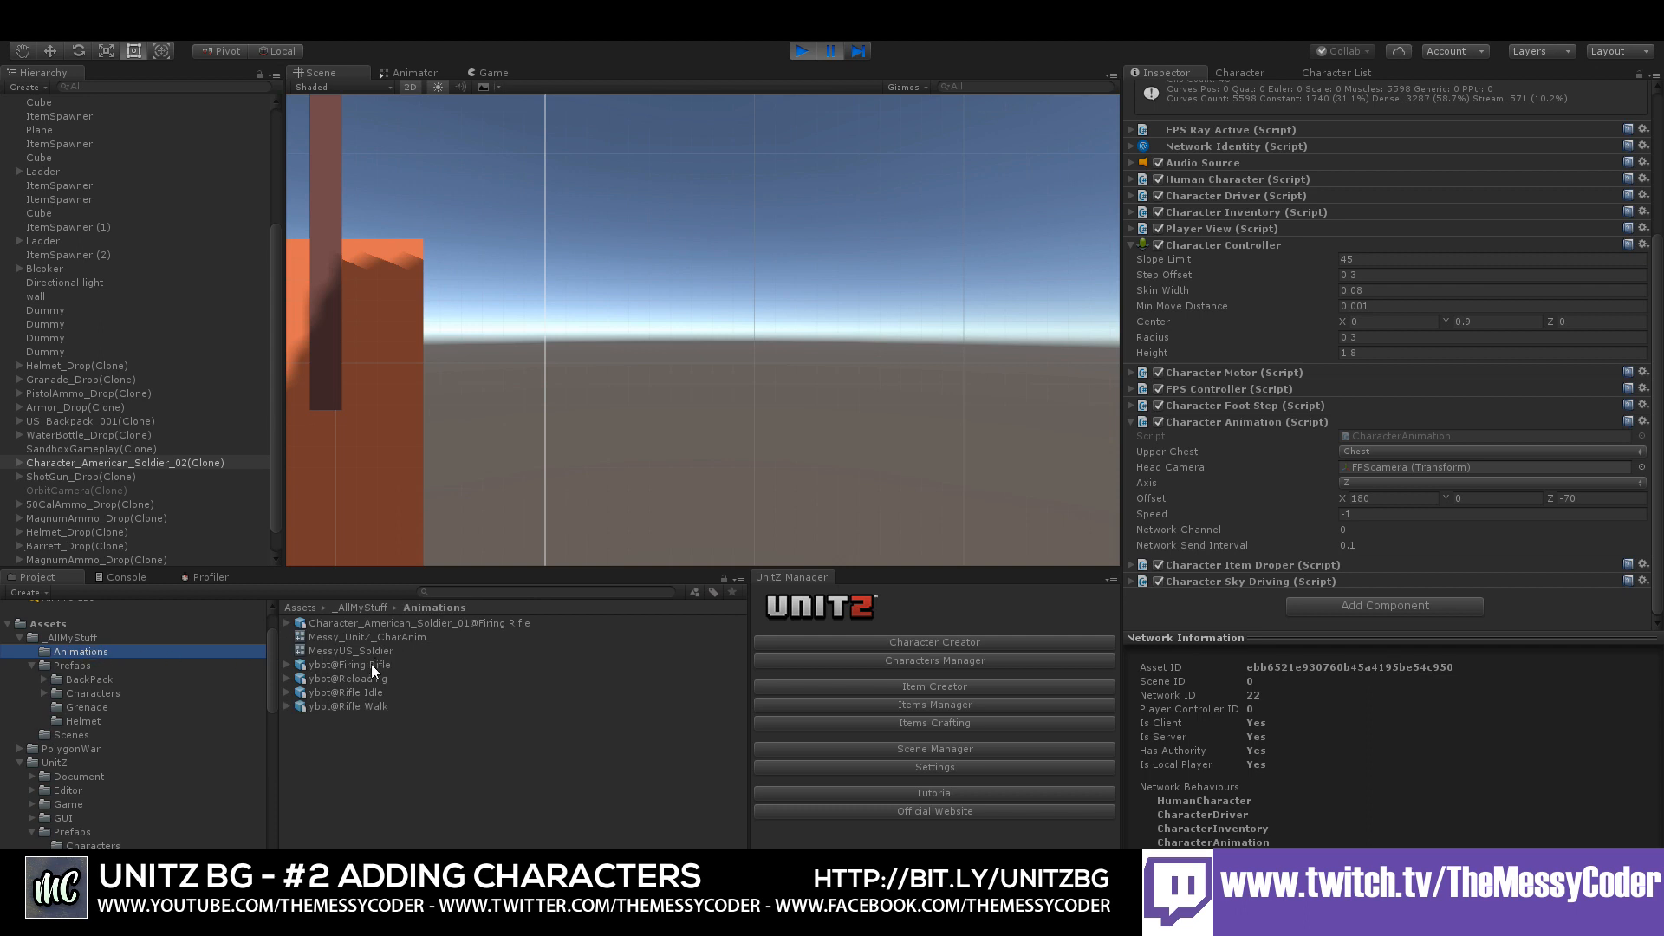
pyautogui.click(355, 623)
pyautogui.moveTo(1426, 697); pyautogui.dragTo(1266, 707, button='middle')
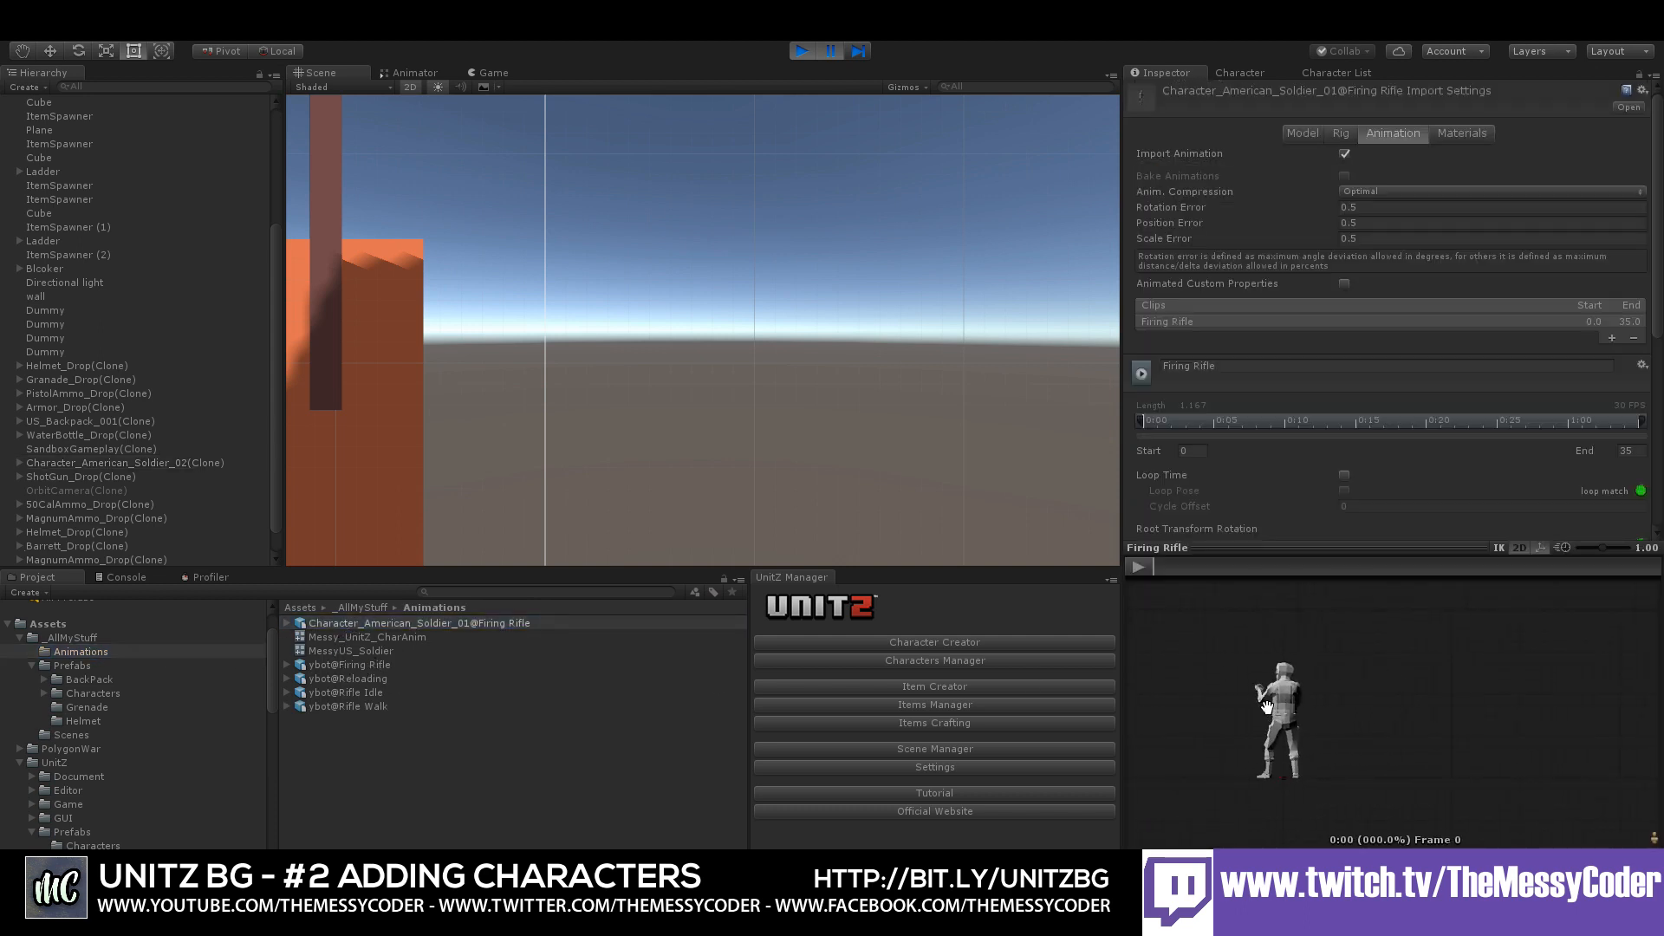
pyautogui.moveTo(1316, 703); pyautogui.dragTo(1007, 689)
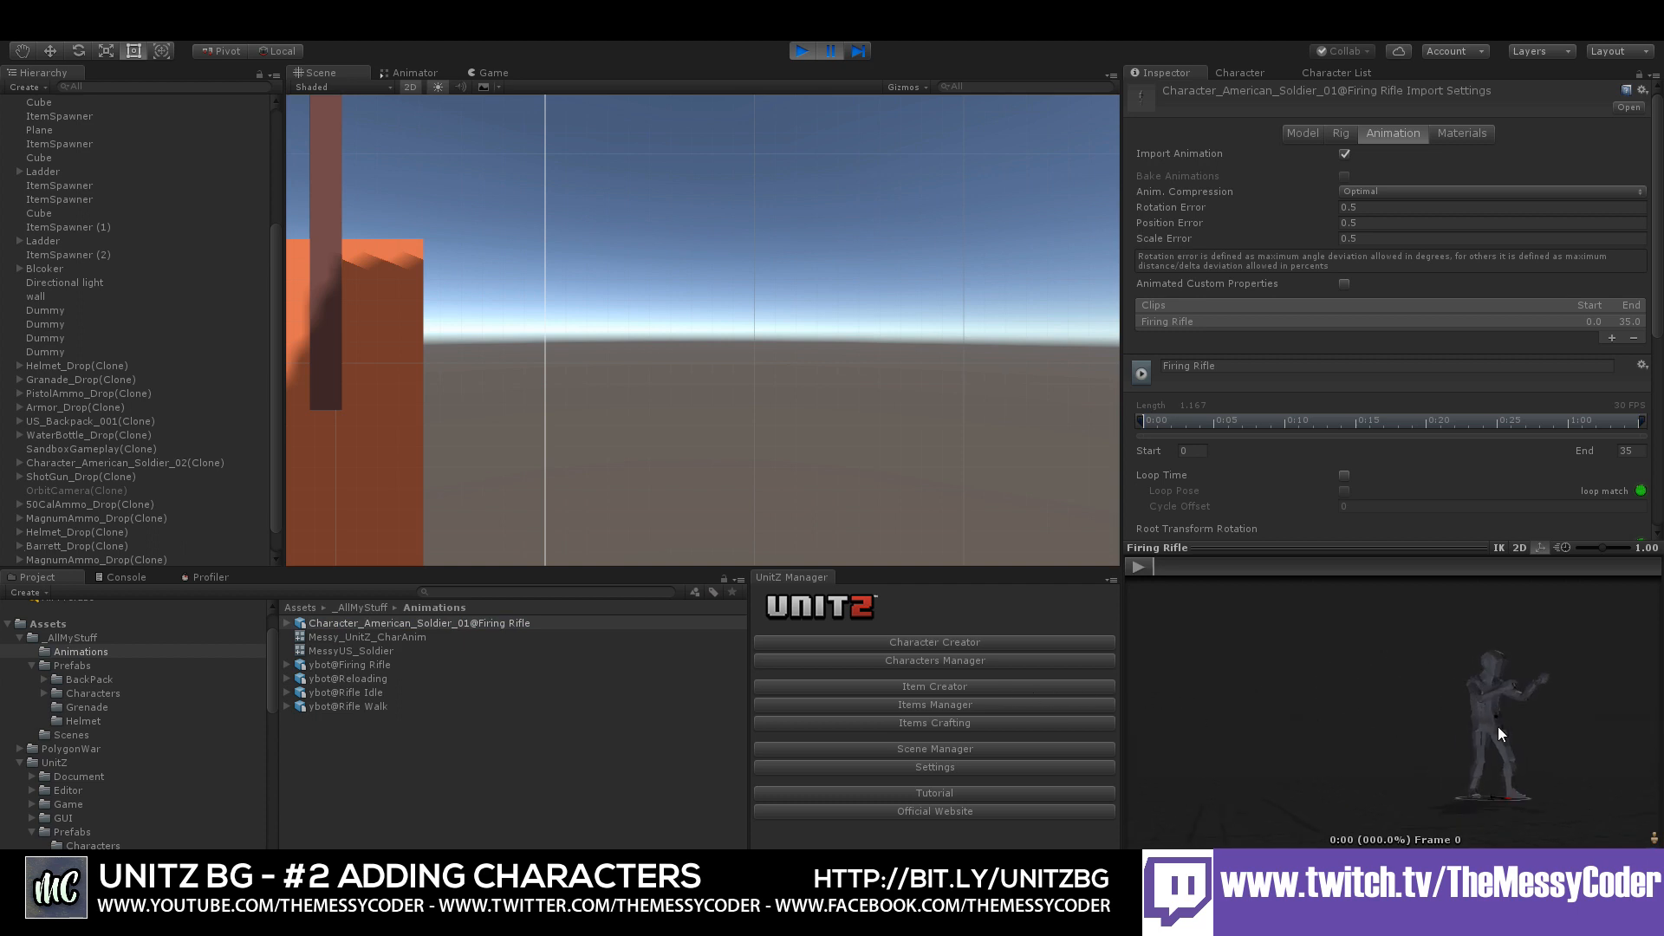
pyautogui.moveTo(1499, 727); pyautogui.dragTo(1307, 730)
pyautogui.moveTo(1439, 728); pyautogui.dragTo(1439, 727, button='middle')
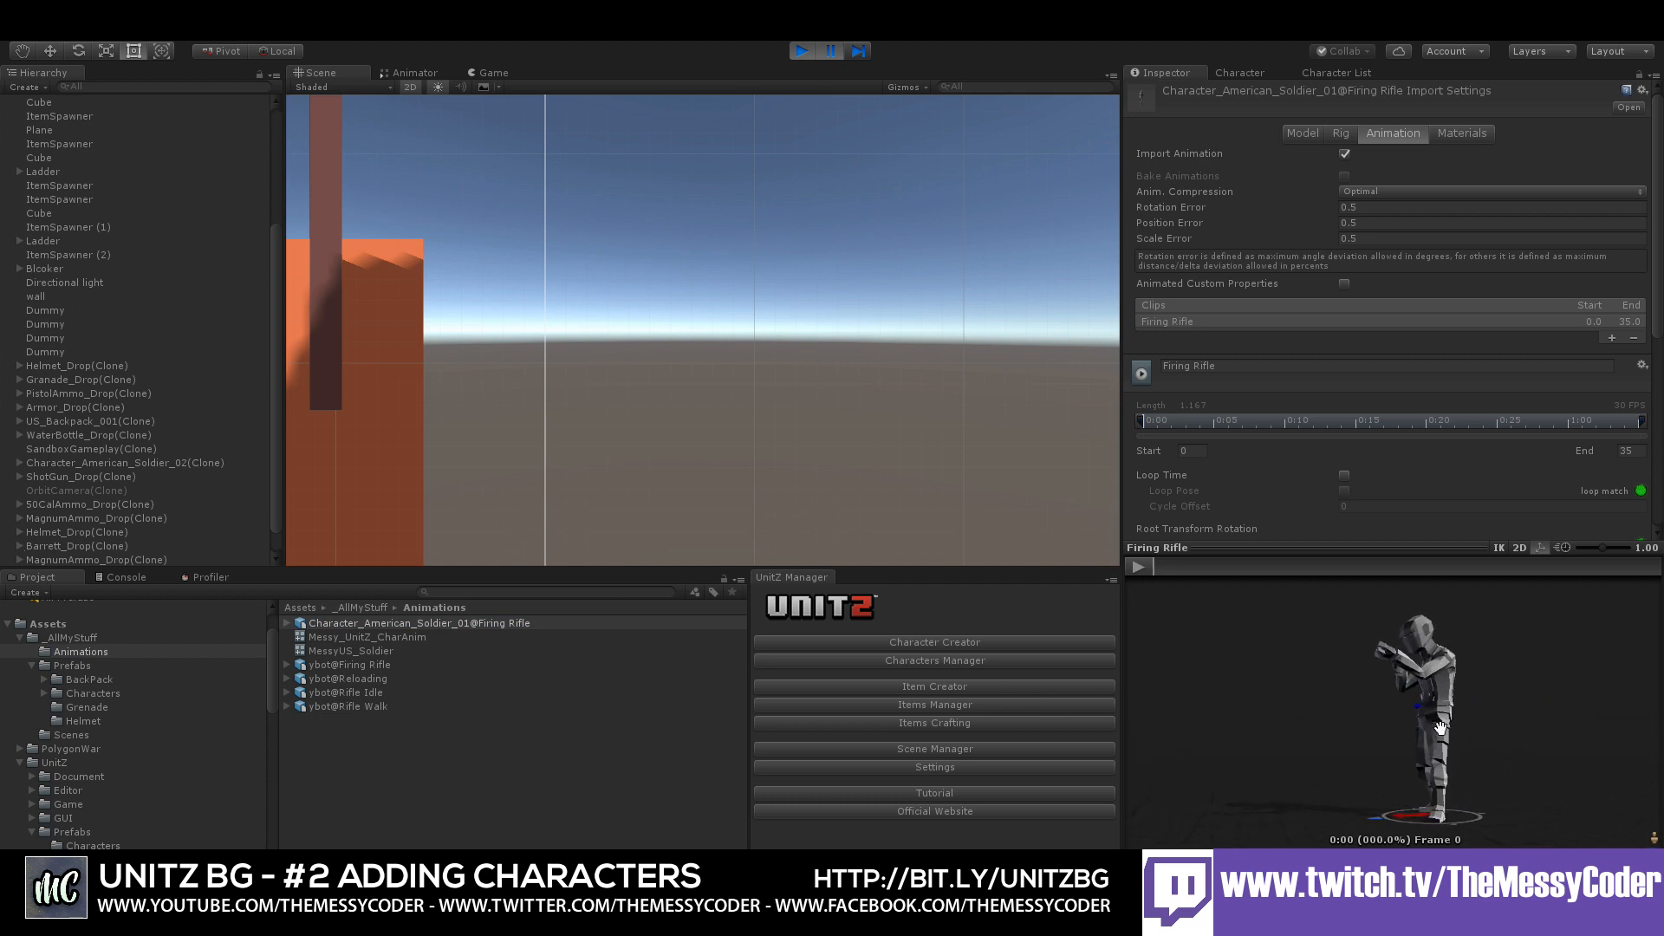
pyautogui.moveTo(1439, 728); pyautogui.dragTo(1352, 721)
pyautogui.moveTo(1352, 720); pyautogui.dragTo(1304, 710, button='right')
pyautogui.moveTo(1297, 710)
pyautogui.mouseDown()
pyautogui.moveTo(1373, 712)
pyautogui.moveTo(1320, 710)
pyautogui.mouseUp()
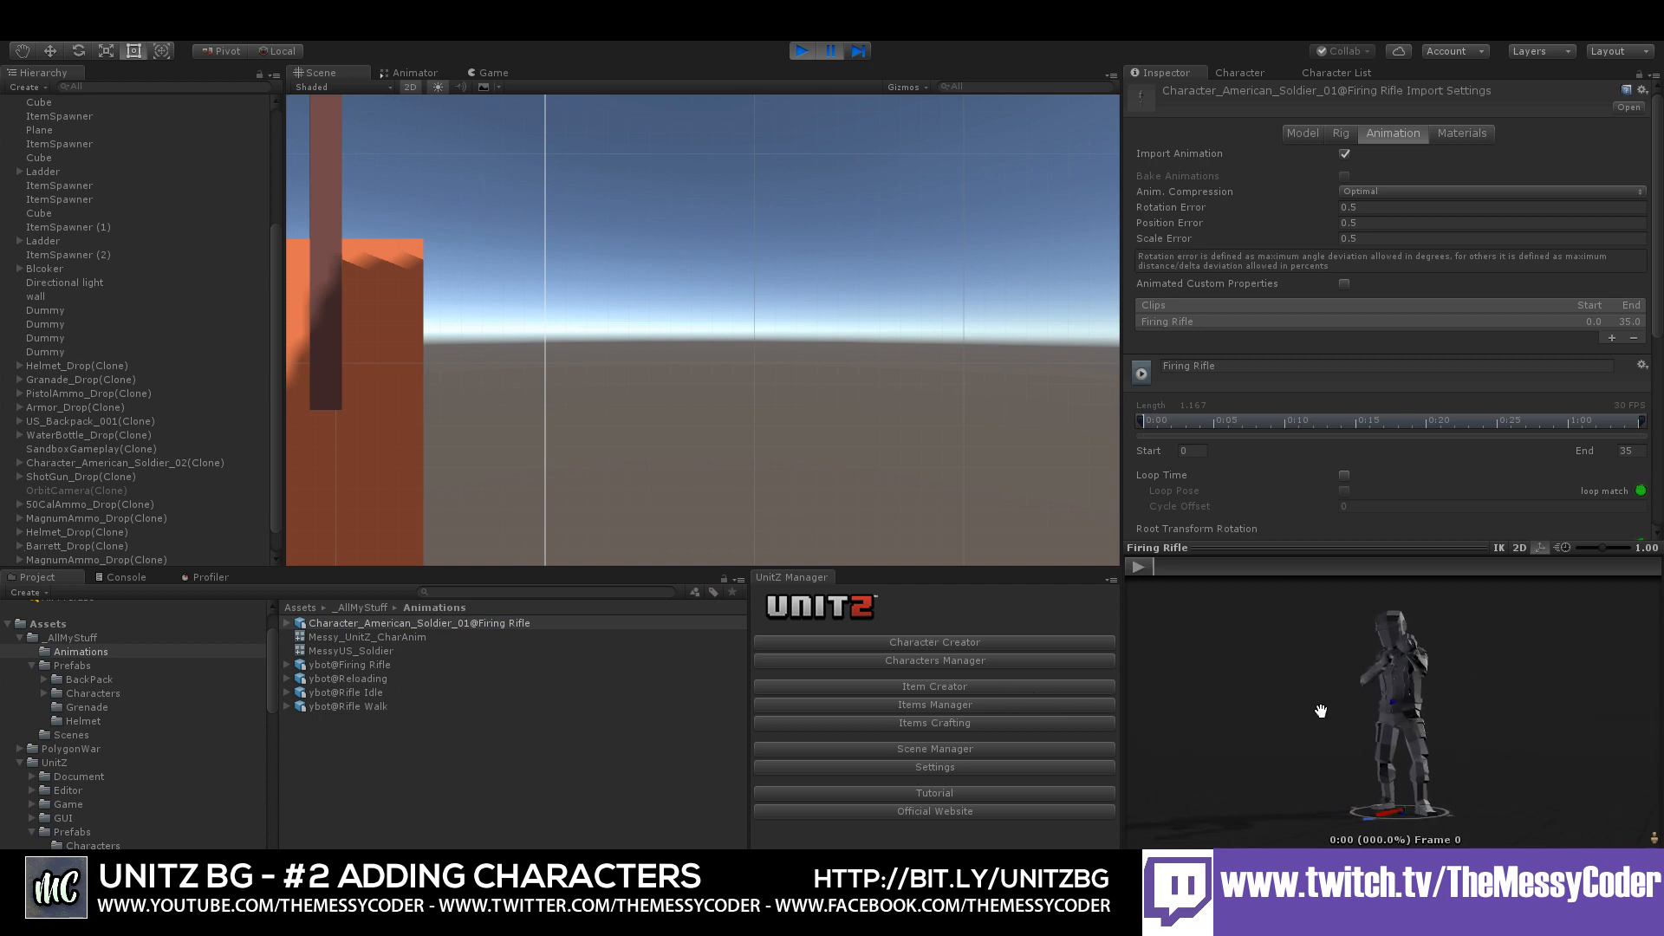
pyautogui.moveTo(1320, 711); pyautogui.dragTo(1302, 707, button='middle')
pyautogui.moveTo(1301, 707); pyautogui.dragTo(1339, 709)
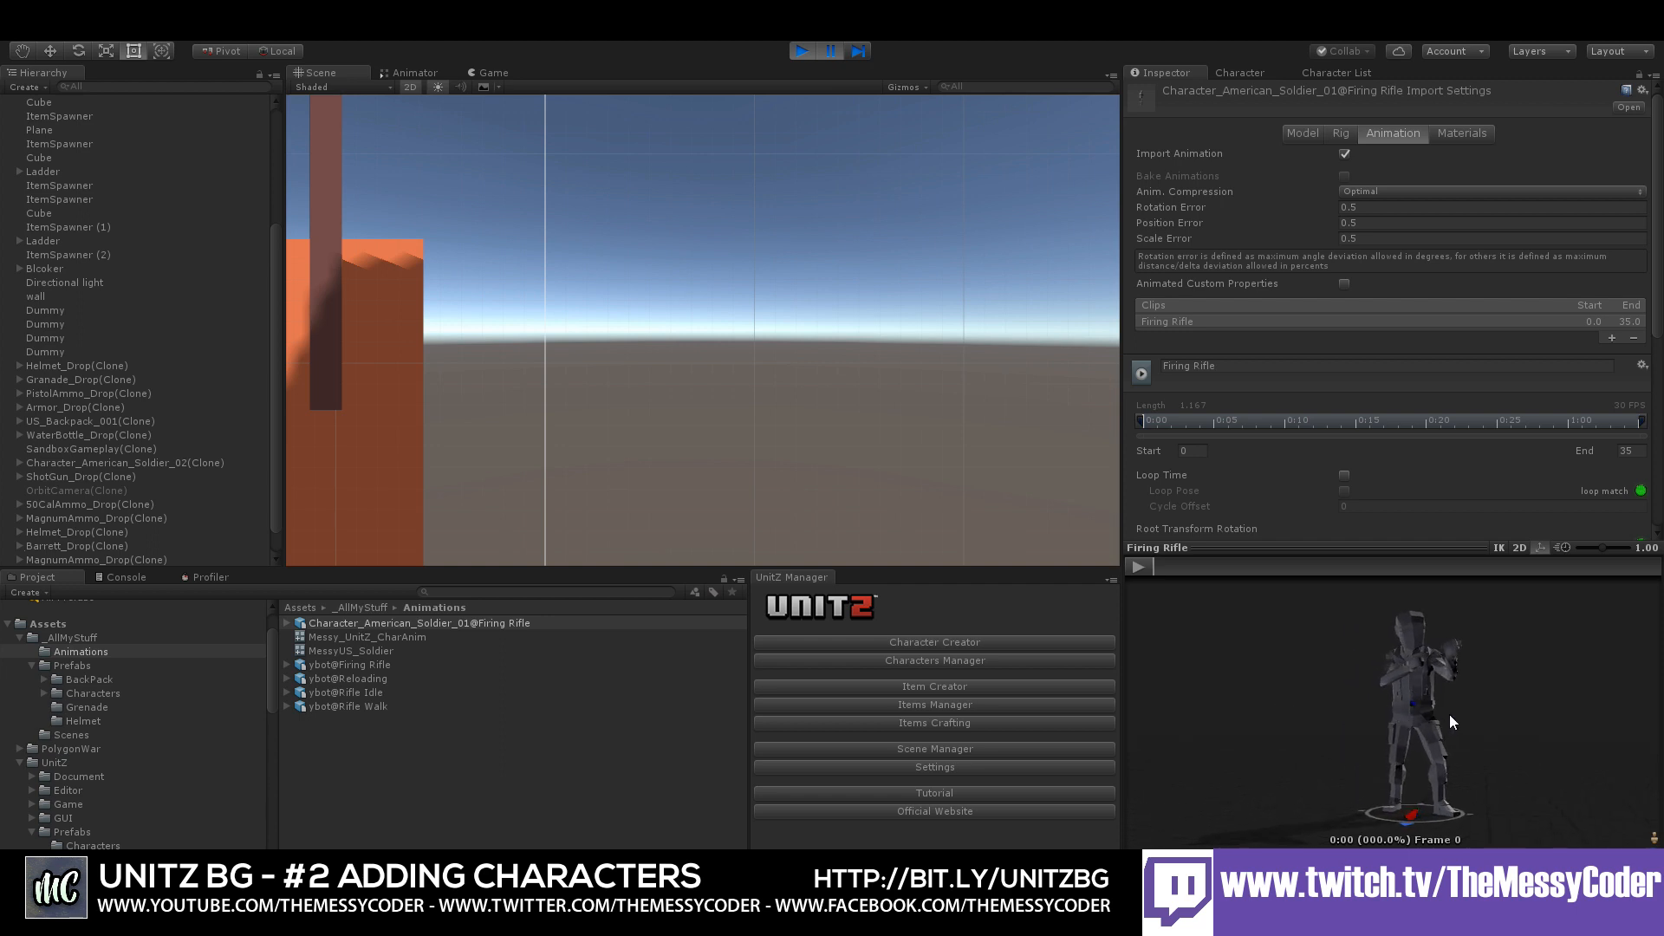
pyautogui.moveTo(1449, 721); pyautogui.dragTo(1476, 722)
pyautogui.moveTo(1479, 731); pyautogui.dragTo(1318, 693, button='middle')
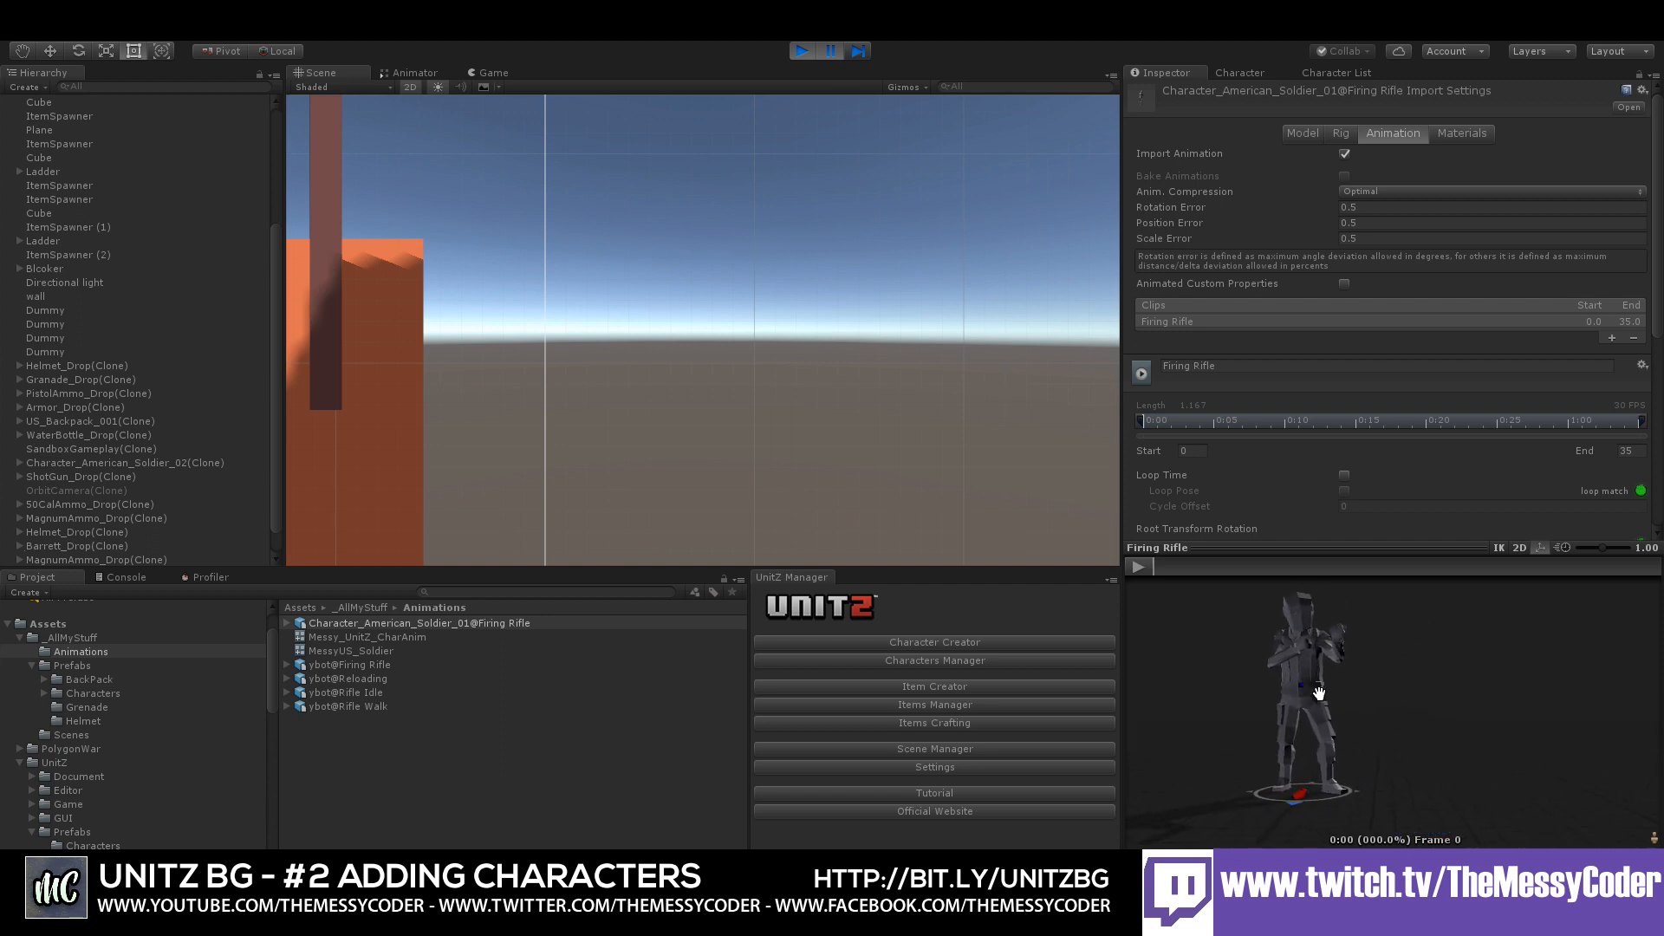
pyautogui.scroll(3, 1319, 696)
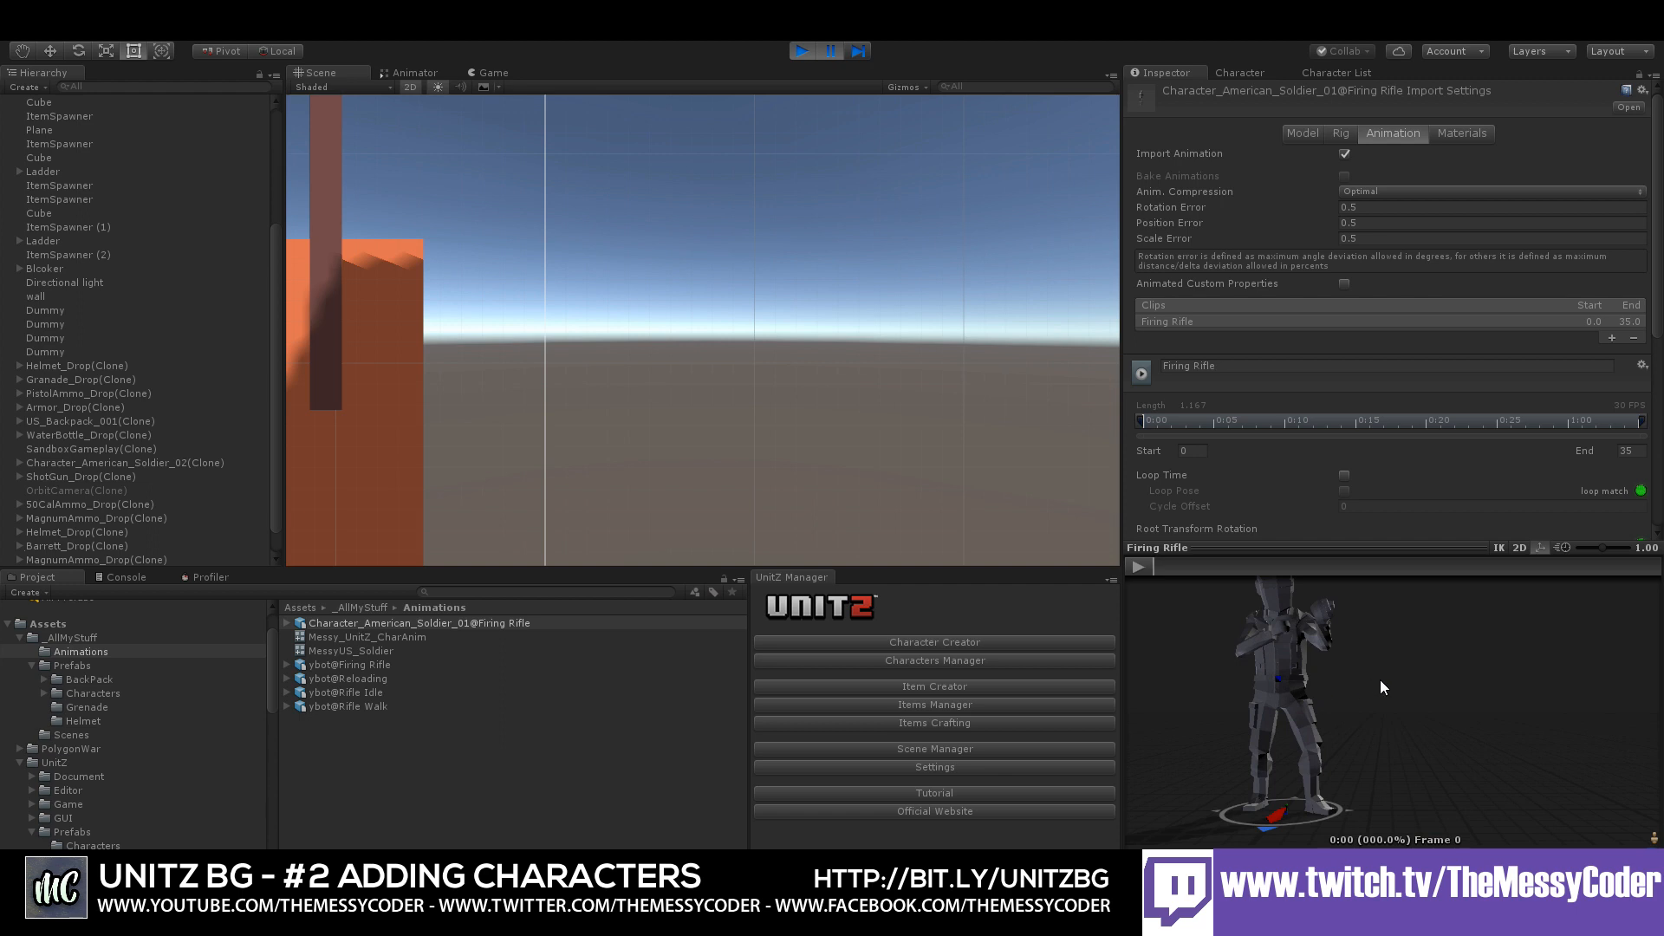
pyautogui.moveTo(1379, 682); pyautogui.dragTo(1312, 701)
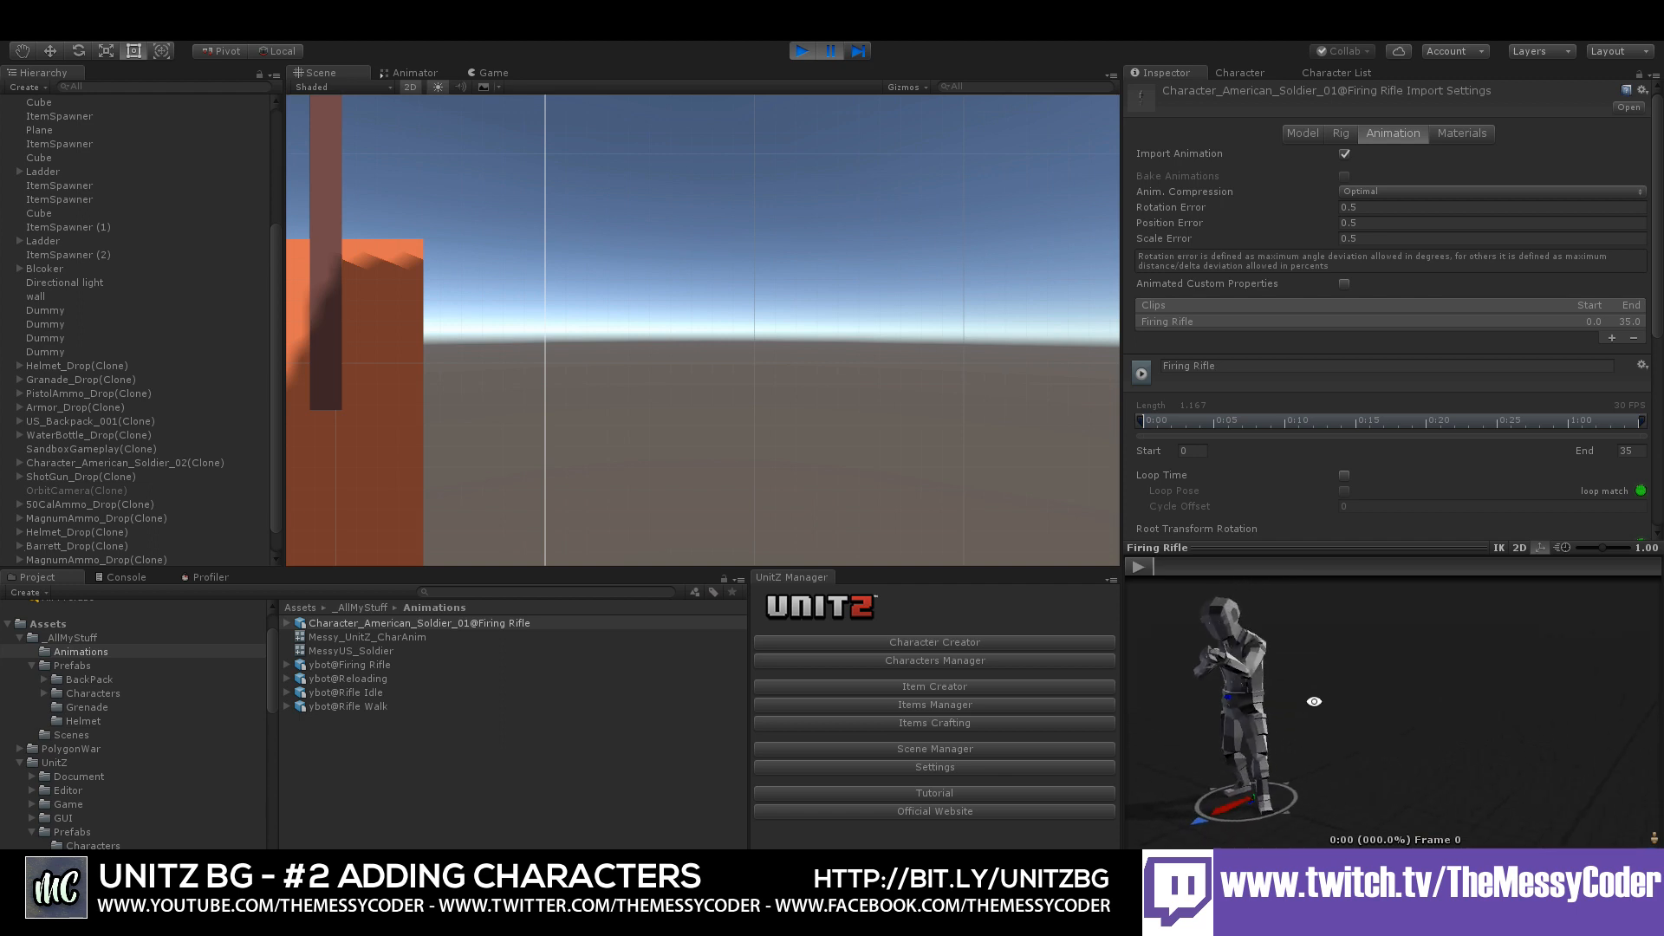
pyautogui.moveTo(1317, 701); pyautogui.dragTo(1401, 687)
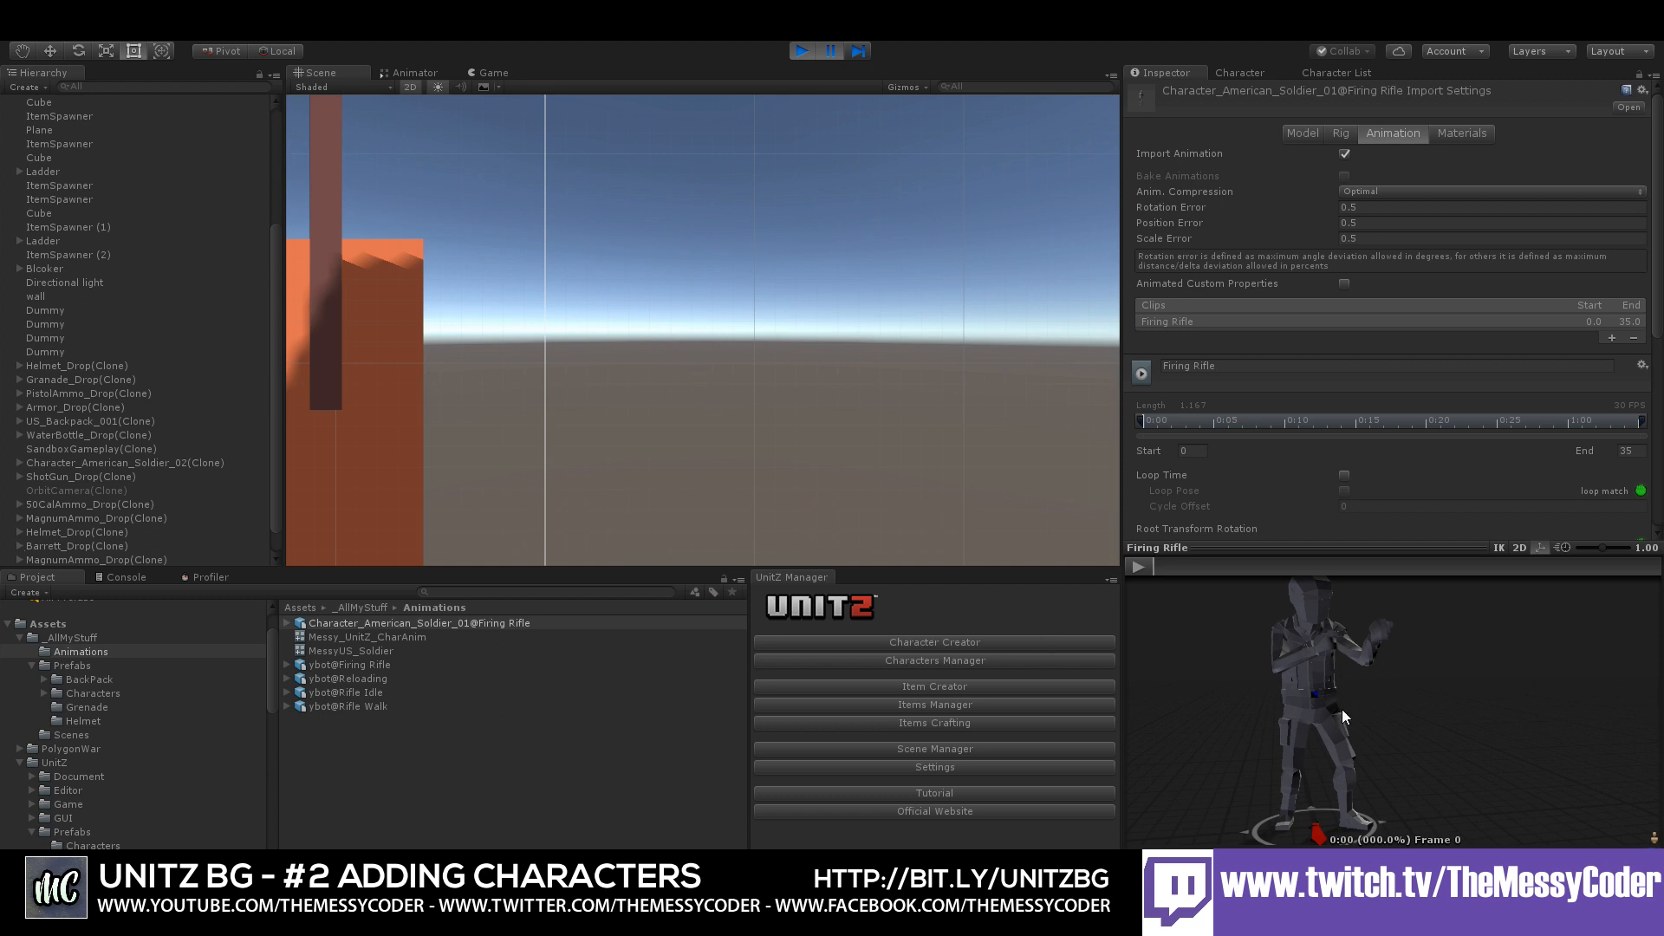
pyautogui.moveTo(1319, 728)
pyautogui.mouseDown()
pyautogui.moveTo(1322, 676)
pyautogui.moveTo(1334, 756)
pyautogui.mouseUp()
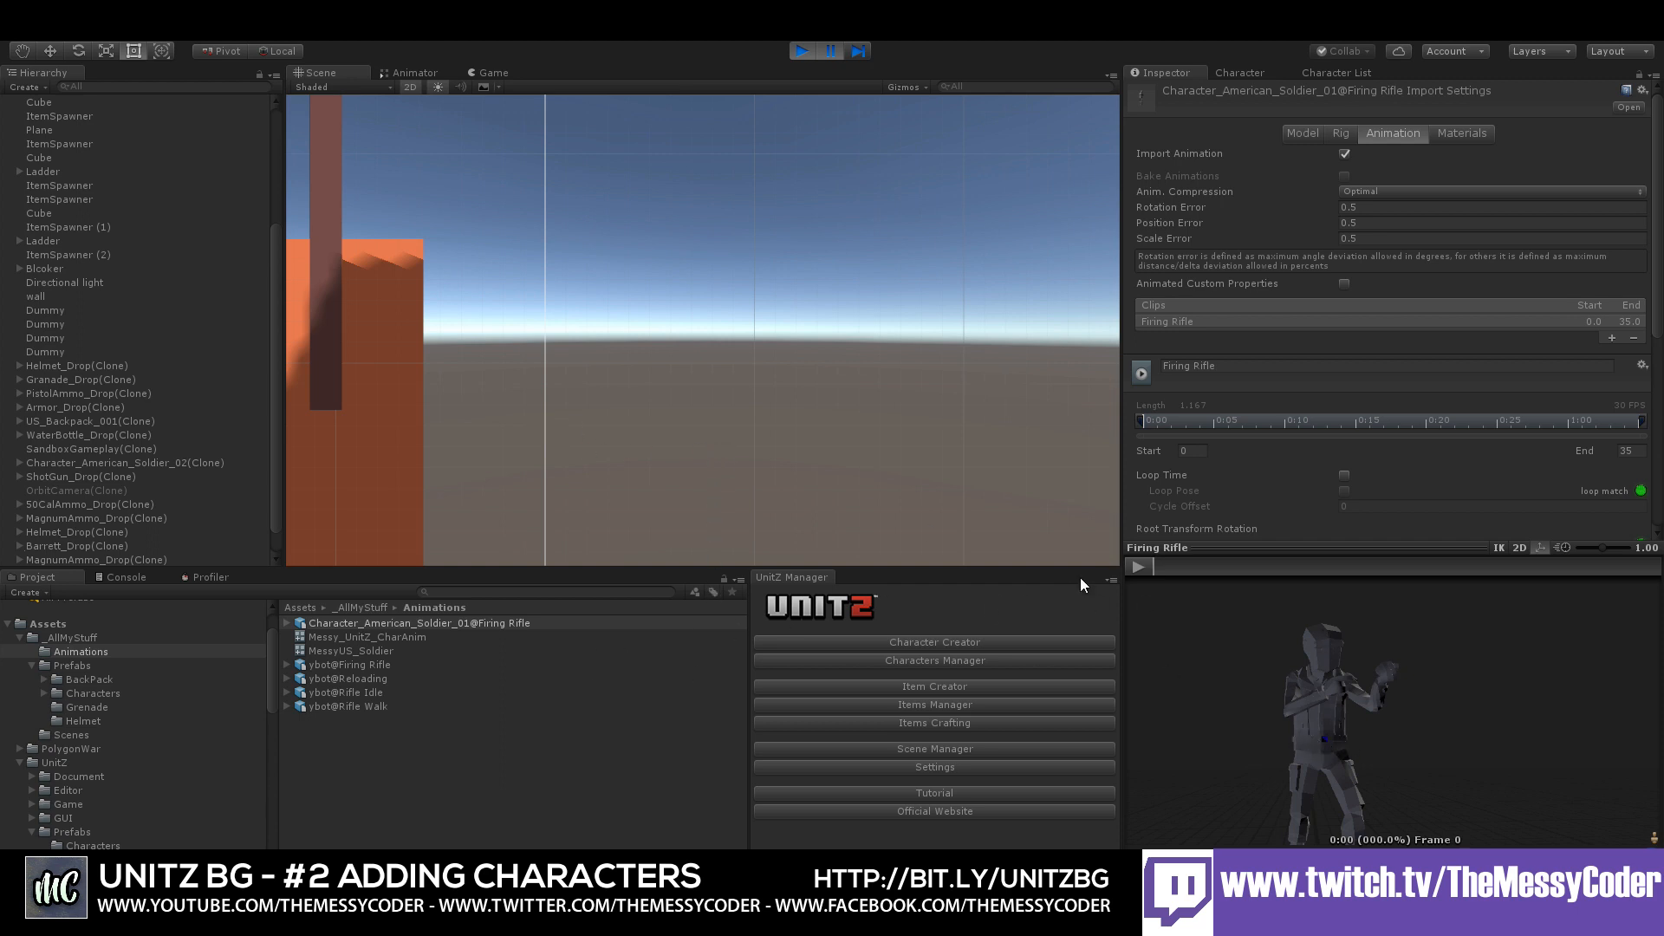
pyautogui.moveTo(1436, 685); pyautogui.dragTo(1192, 728)
pyautogui.moveTo(1292, 714); pyautogui.dragTo(1349, 692)
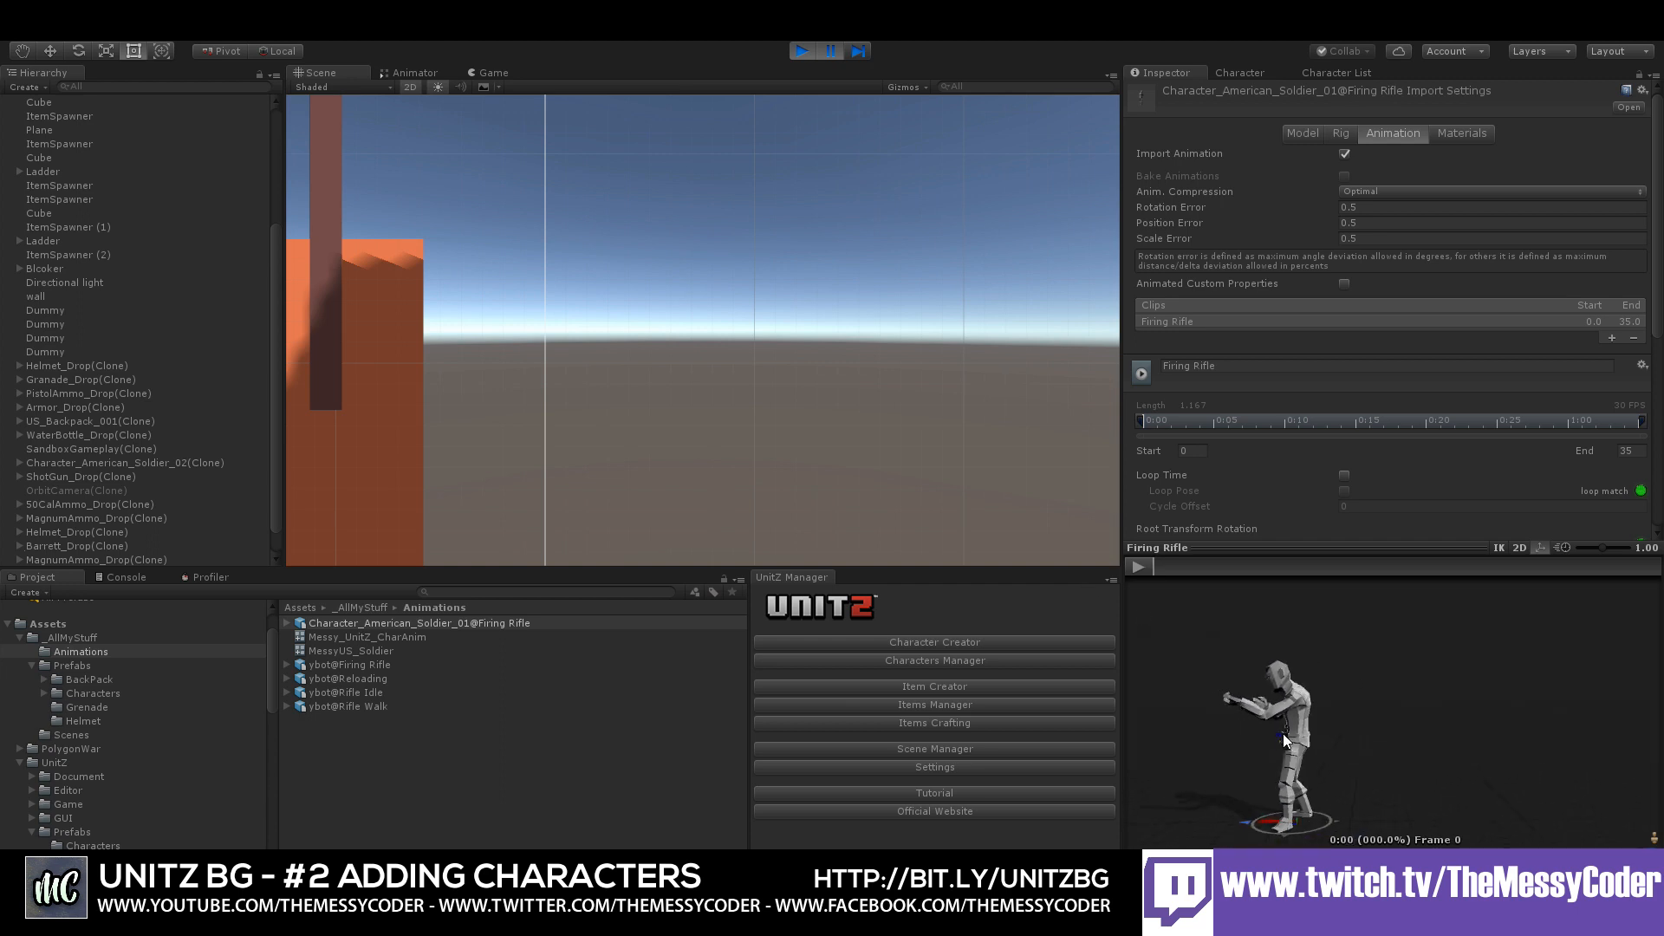
pyautogui.moveTo(1285, 733); pyautogui.dragTo(1506, 686, button='middle')
pyautogui.scroll(3, 1379, 735)
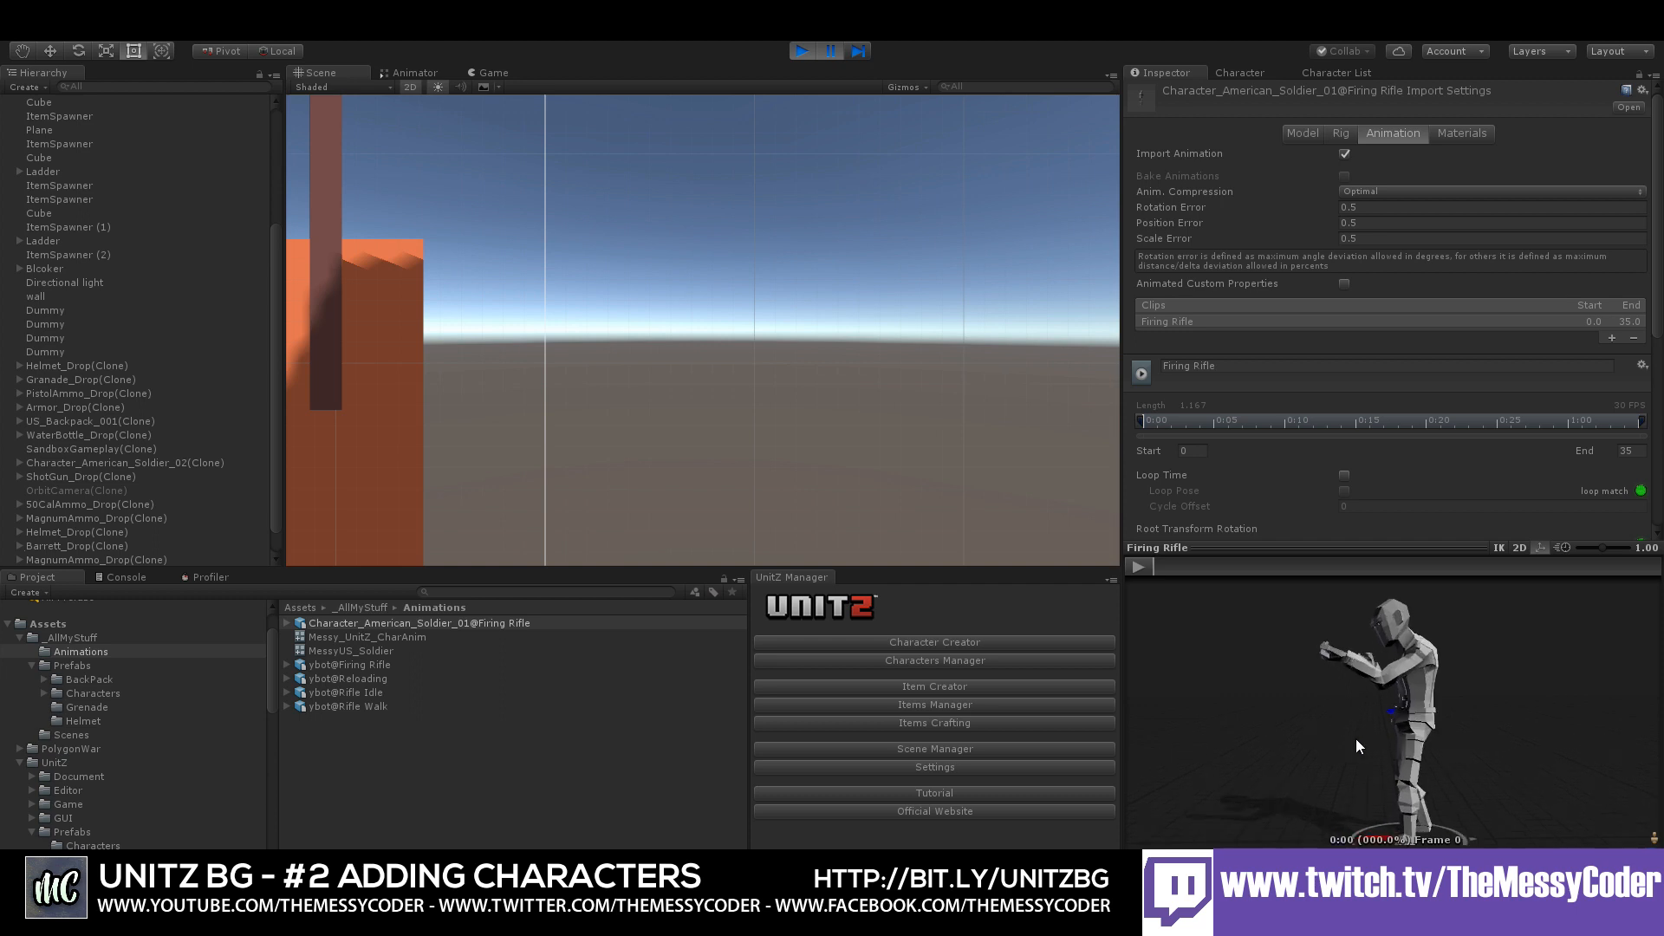
pyautogui.moveTo(1378, 664); pyautogui.dragTo(1390, 669)
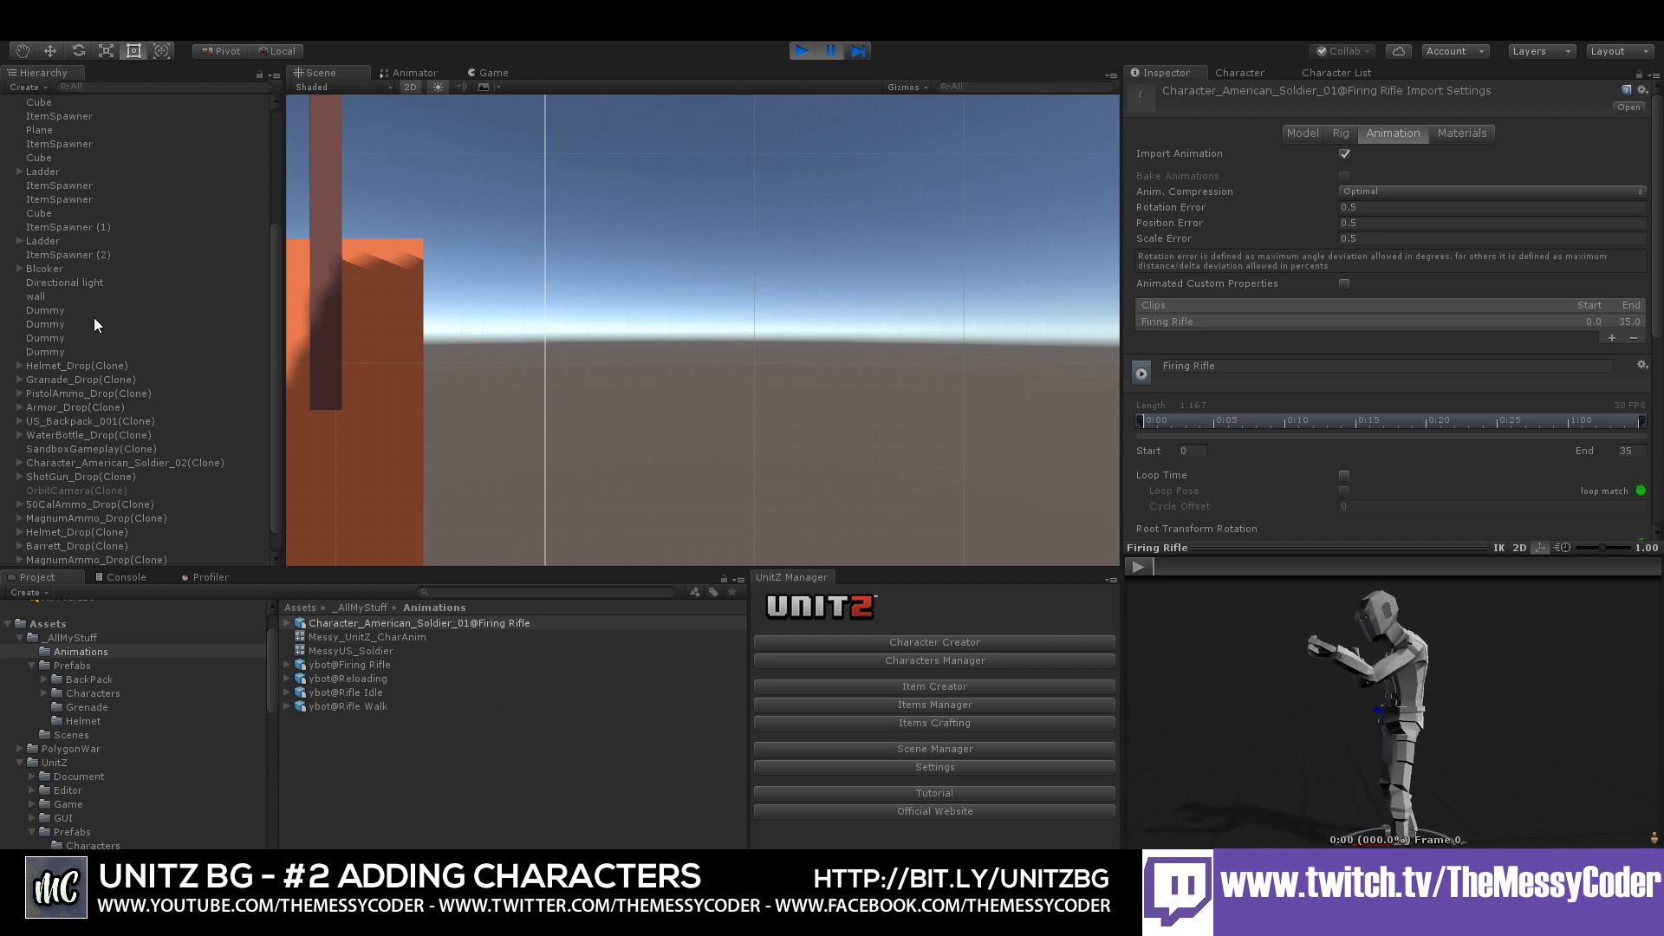
# - Copy the Character Animation component of Character_American_Soldier_02(Clone) and stop the game
pyautogui.click(78, 463)
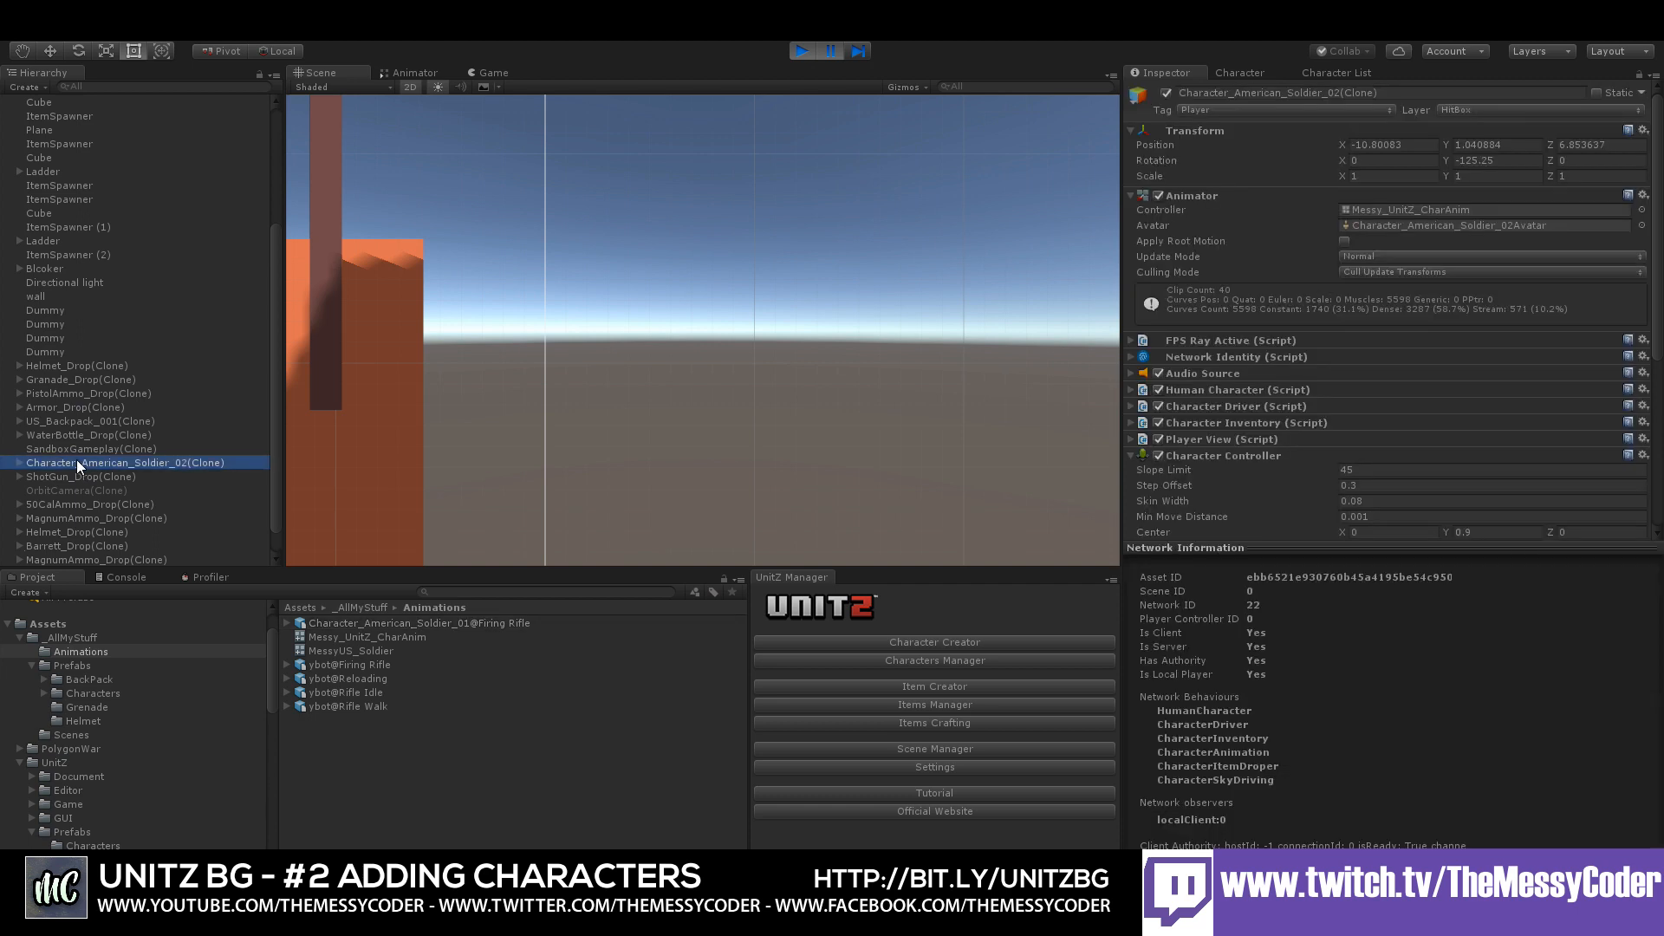
pyautogui.scroll(-3, 1544, 446)
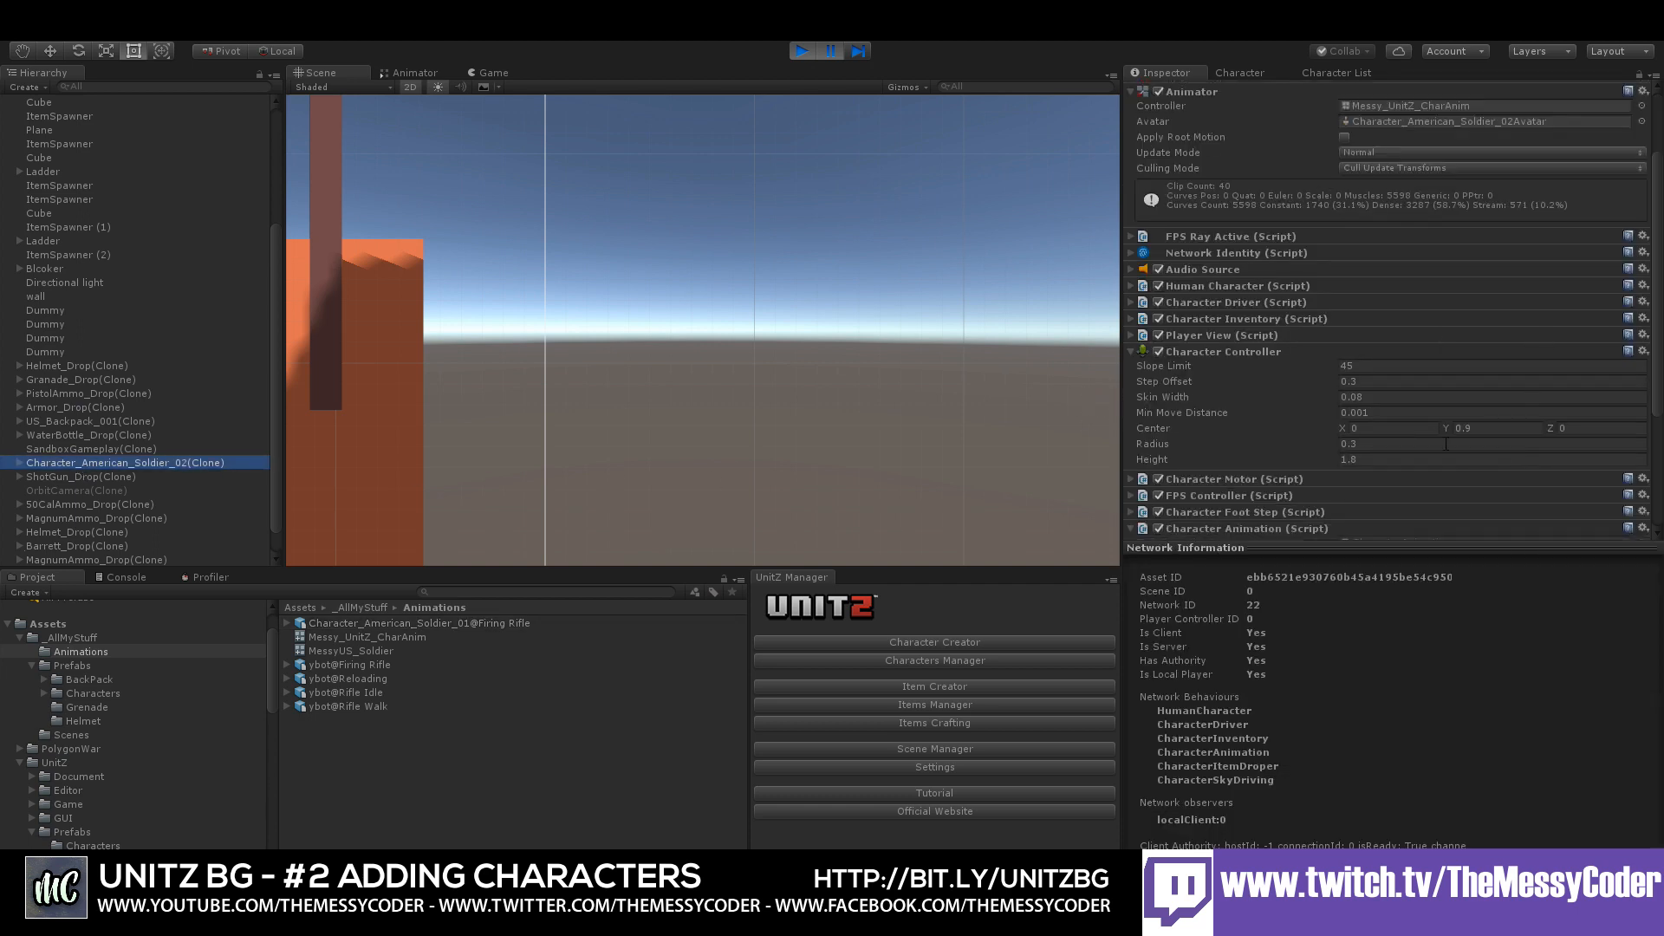
pyautogui.scroll(-6, 1373, 435)
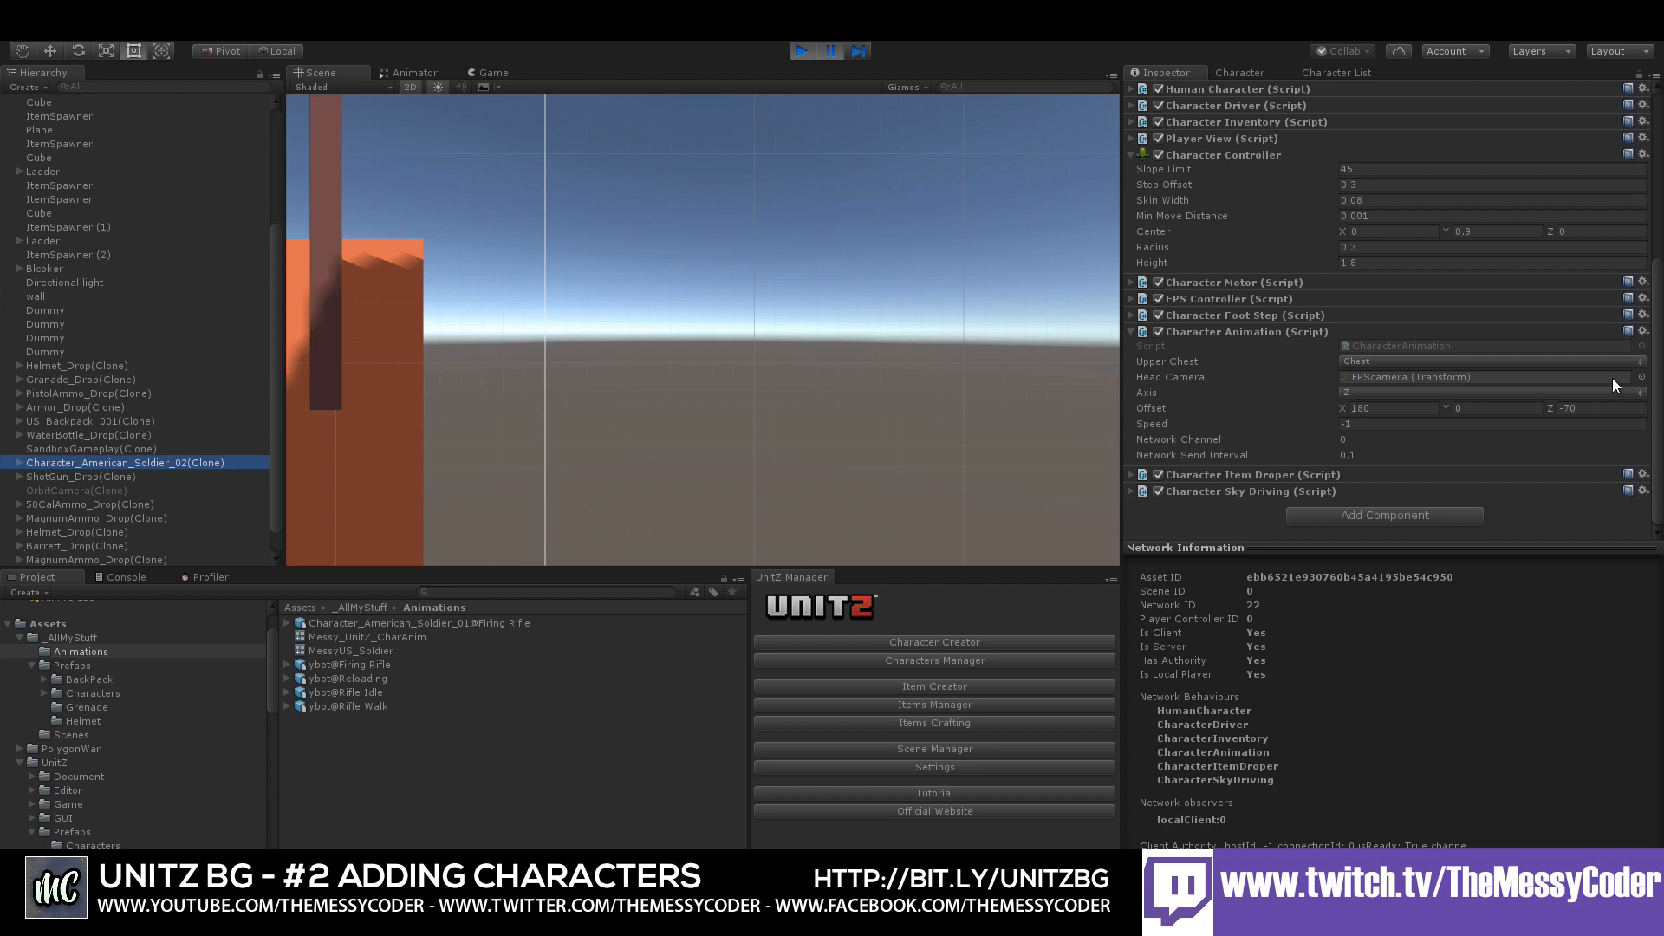
pyautogui.click(1643, 331)
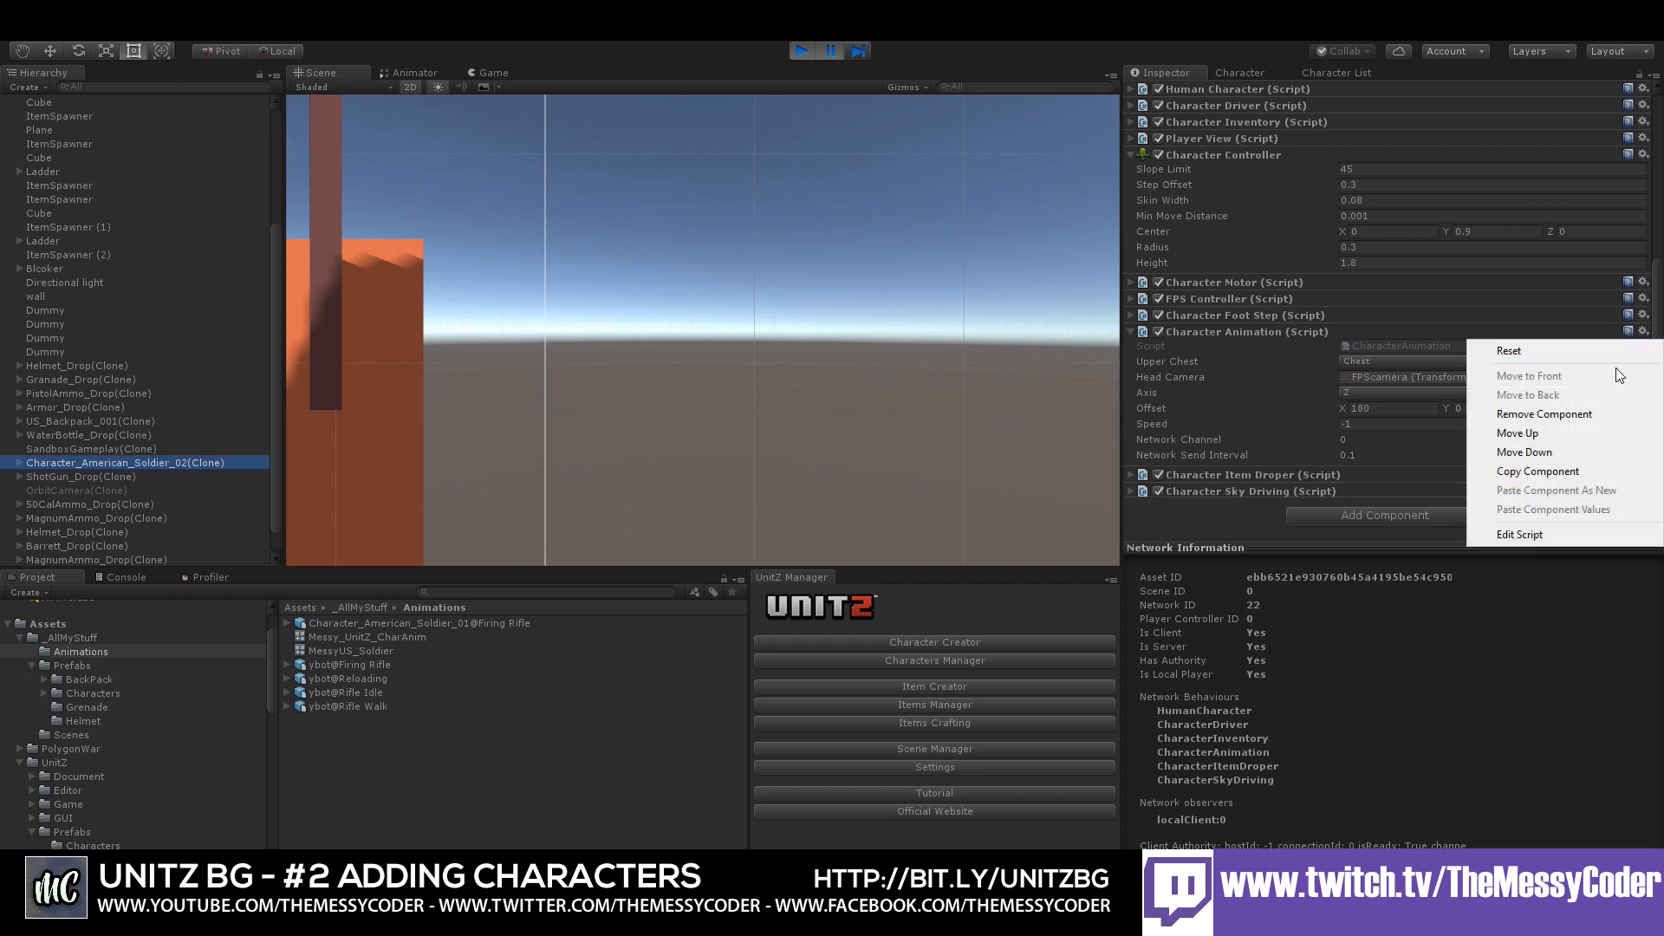
pyautogui.click(1548, 472)
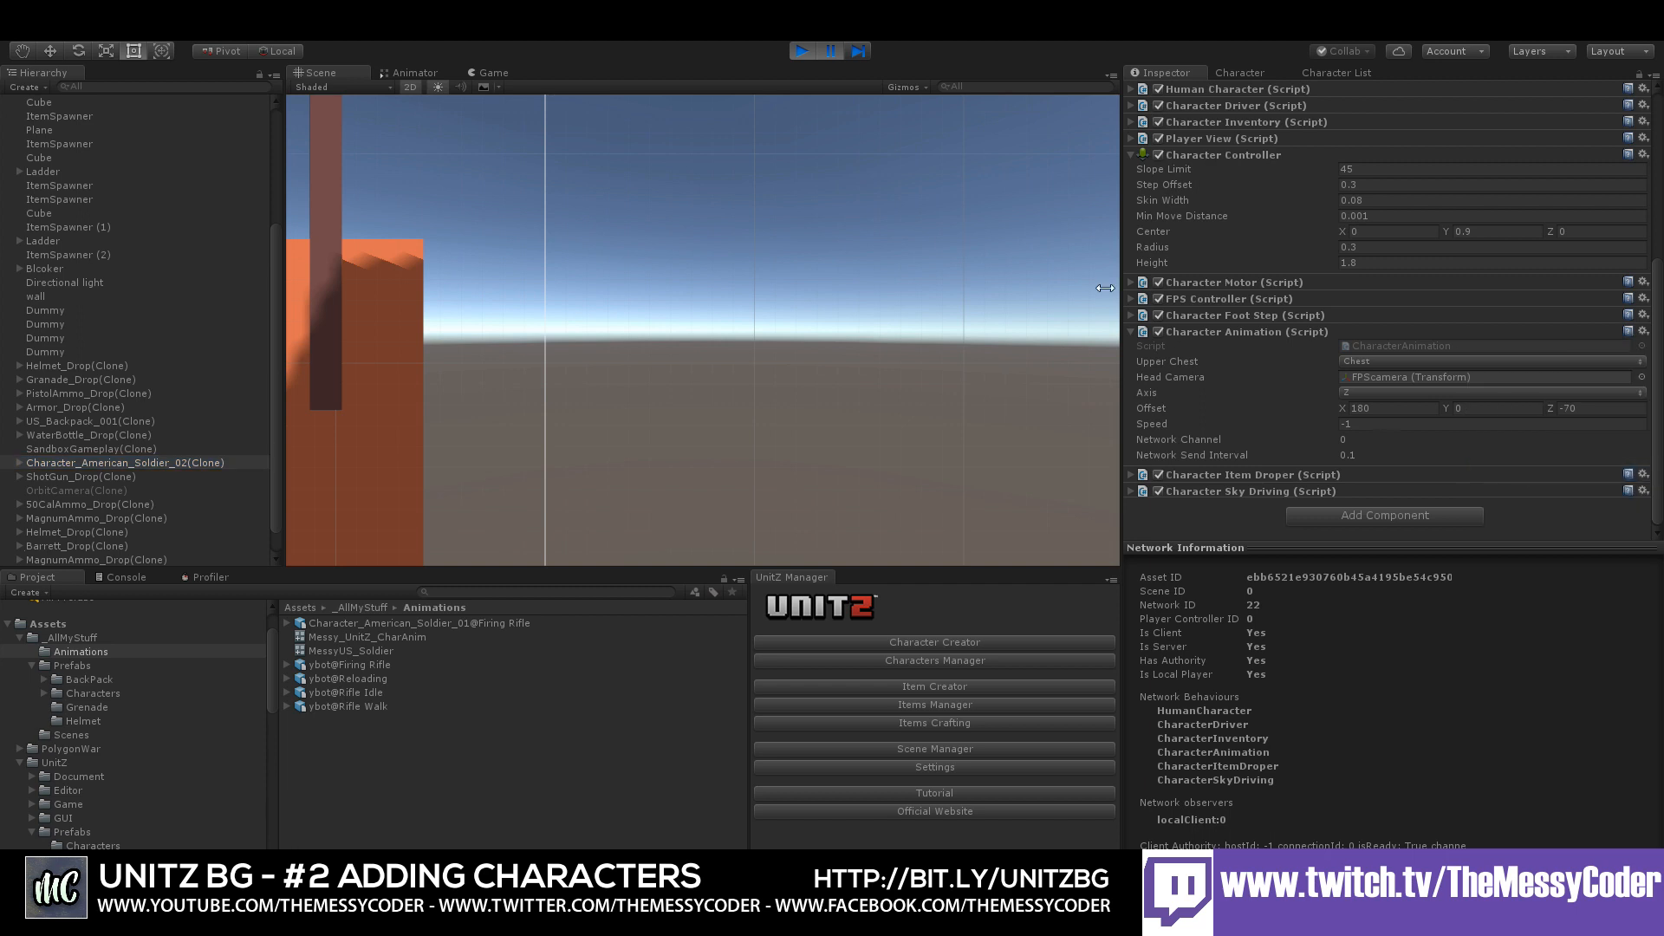
pyautogui.click(804, 52)
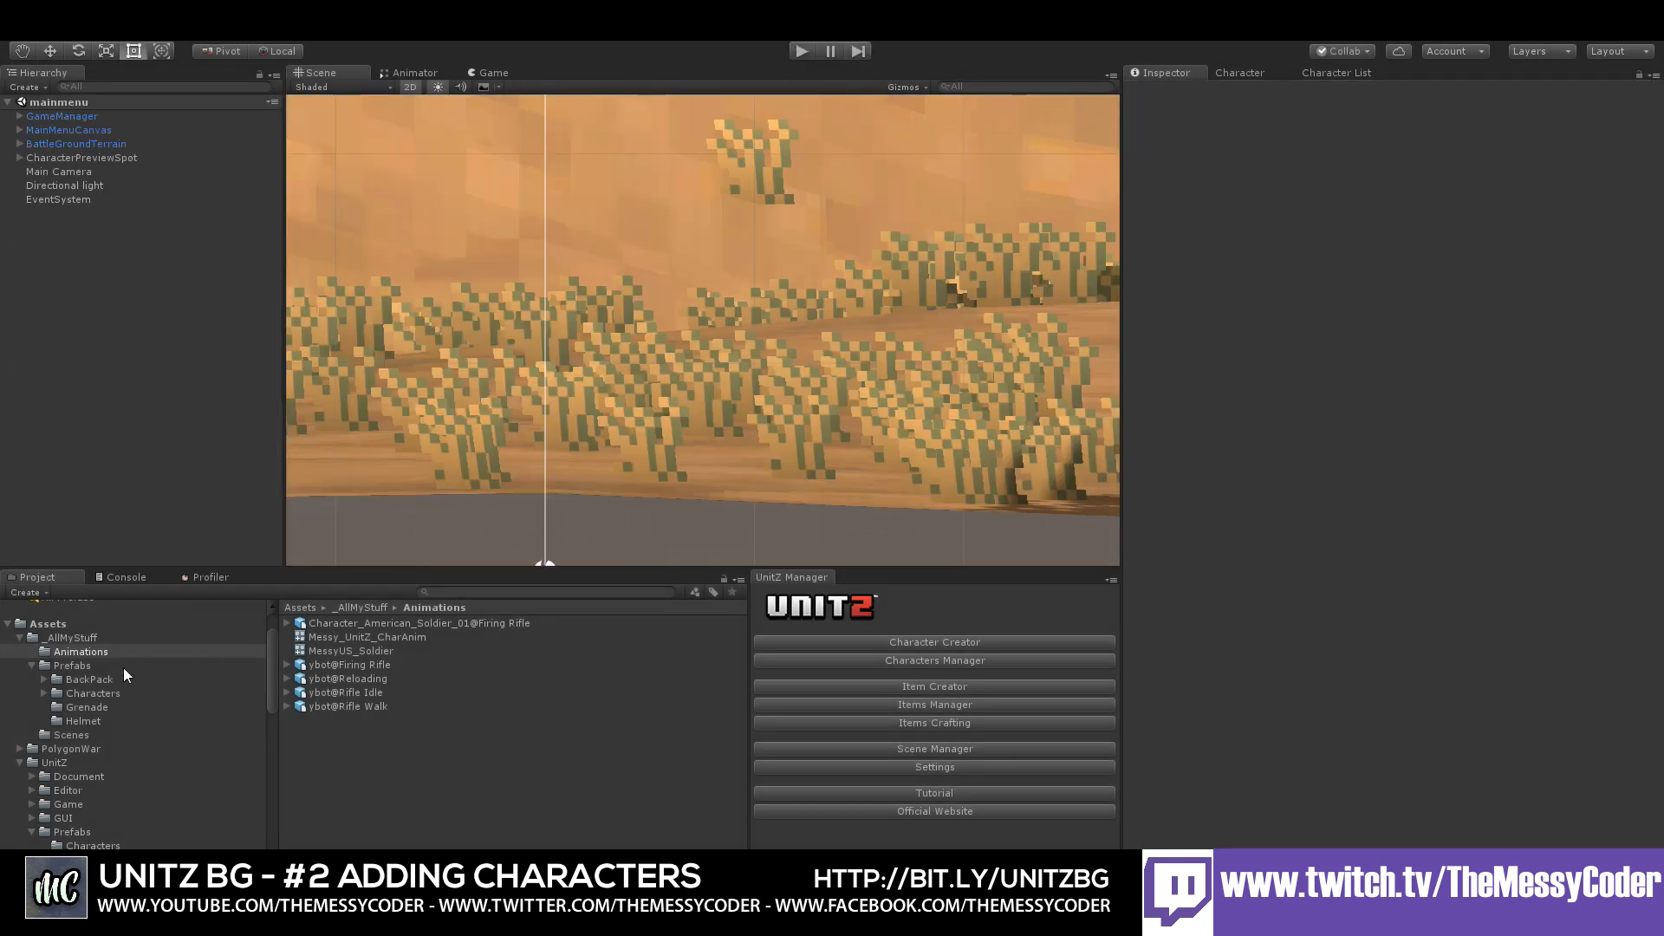
# - Paste the copied component values onto the Character Animation of the Character_American_Soldier_02 prefab in _AllMyStuff/Prefabs/Characters
pyautogui.click(82, 694)
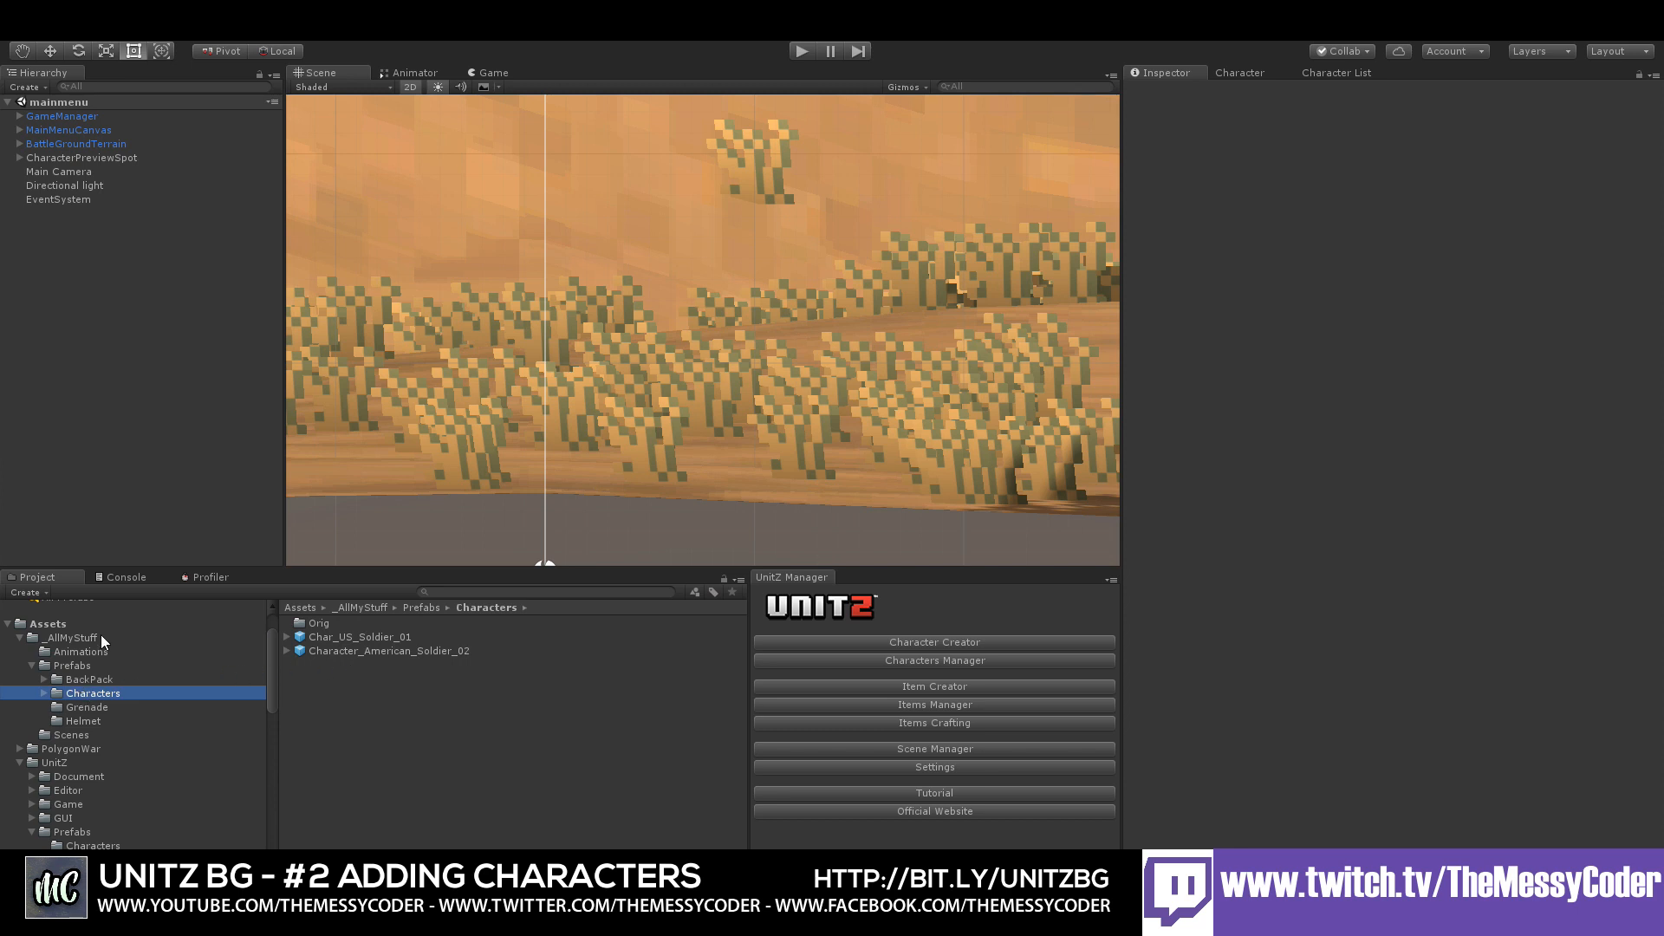
pyautogui.scroll(-10, 80, 792)
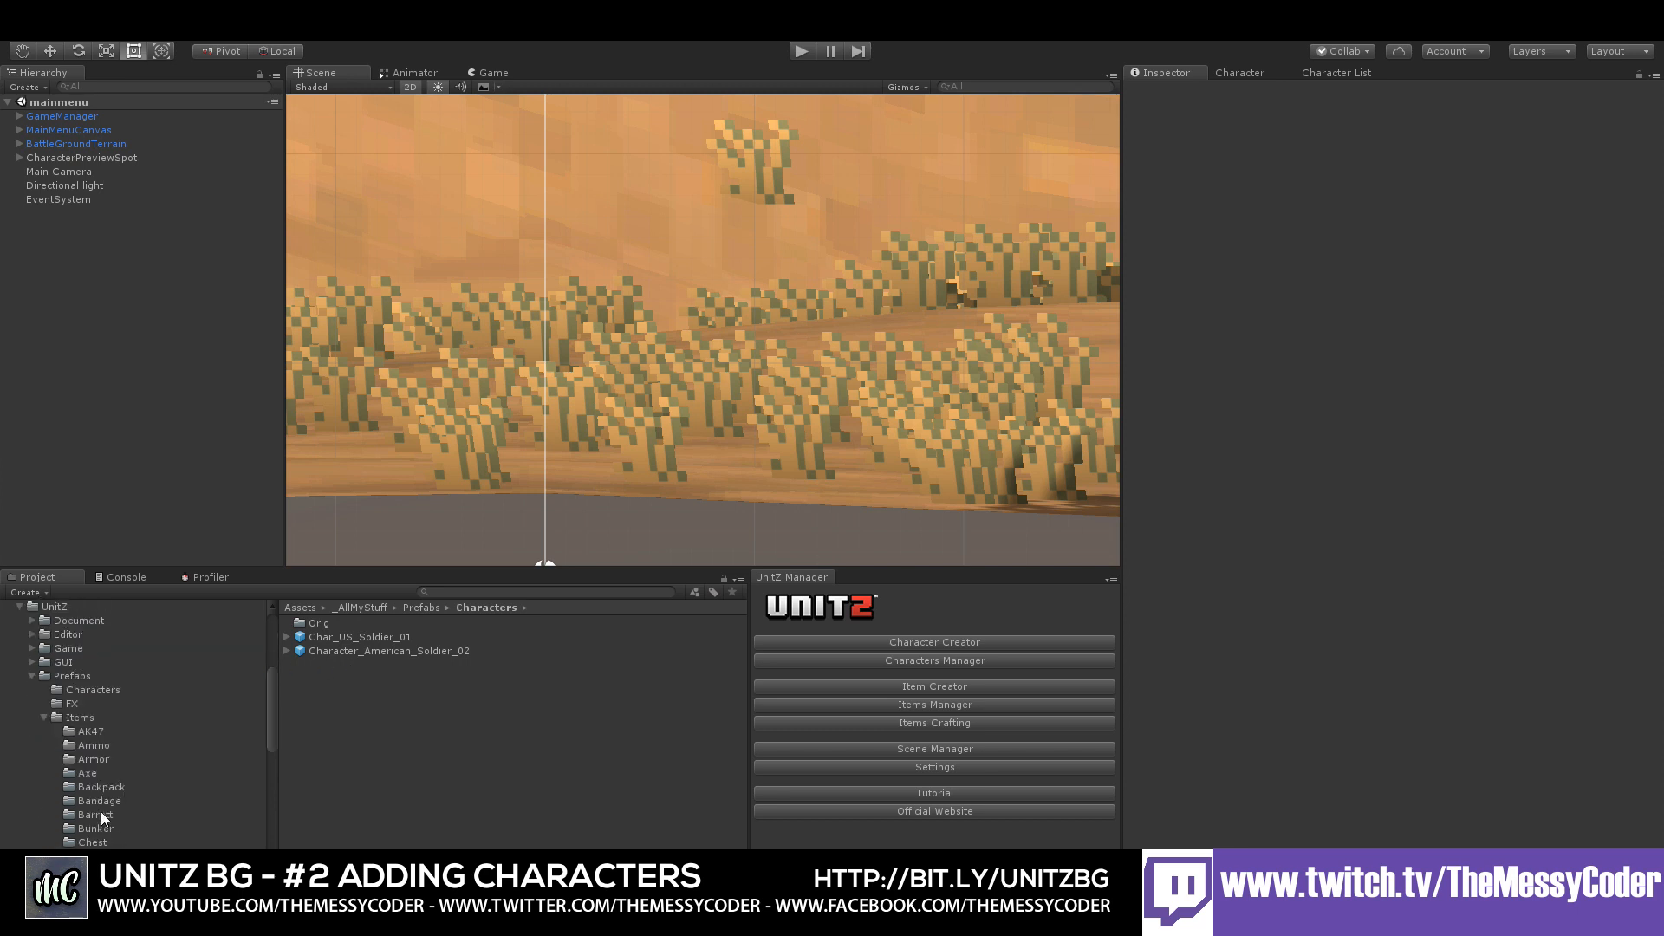
pyautogui.scroll(-6, 99, 815)
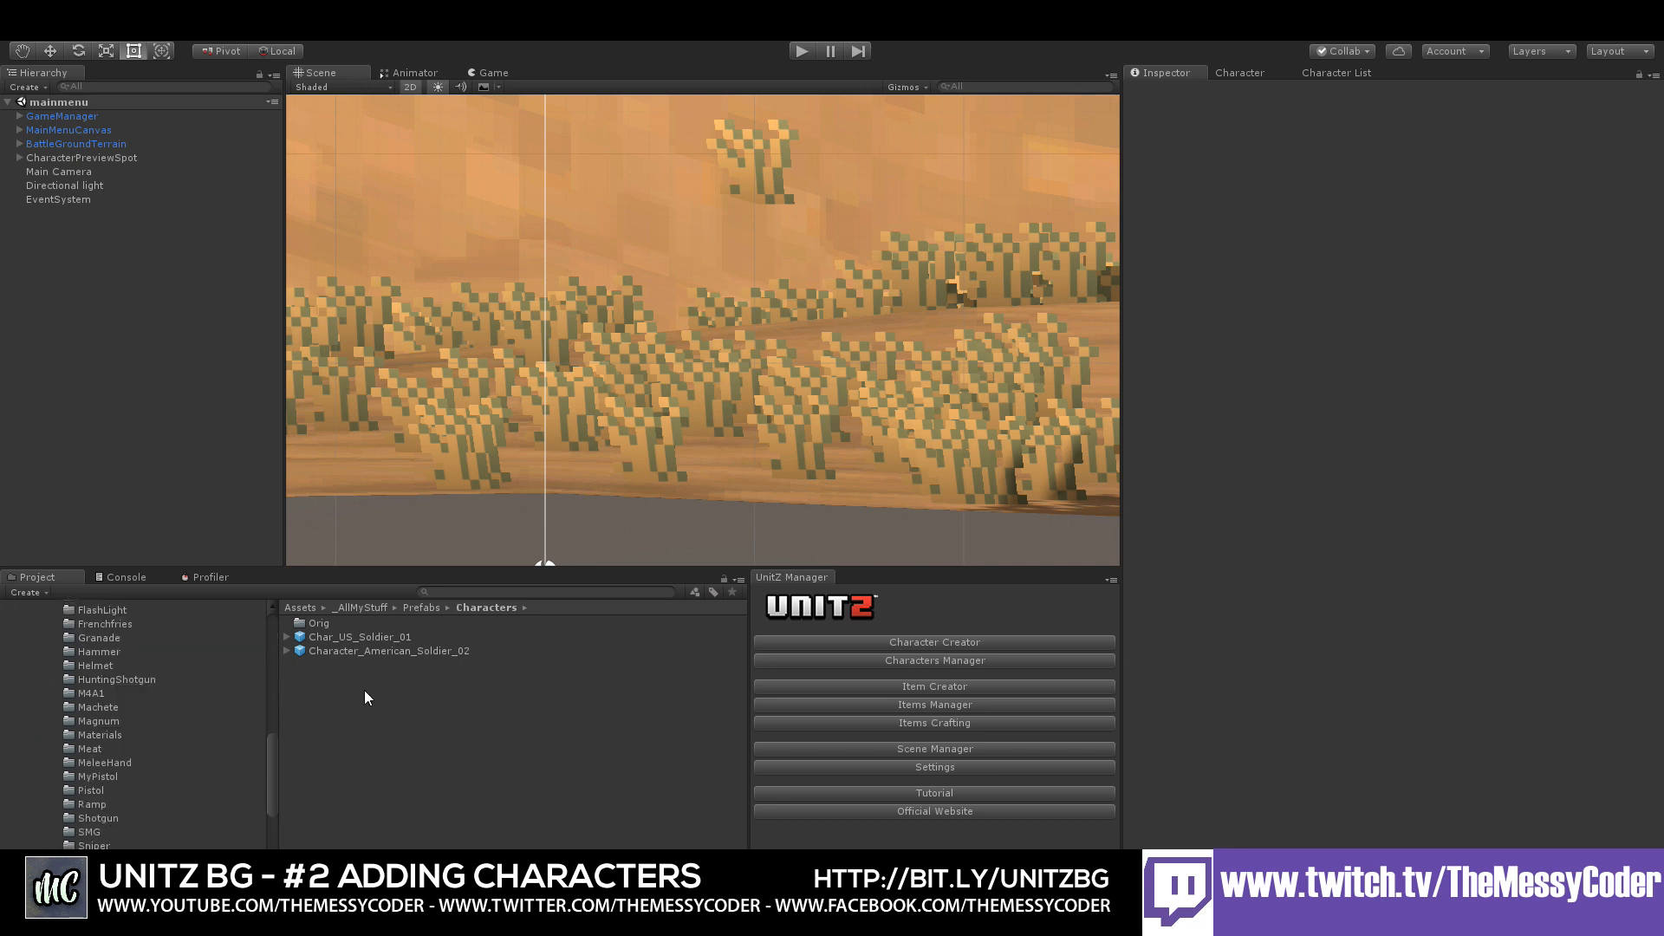
pyautogui.click(370, 651)
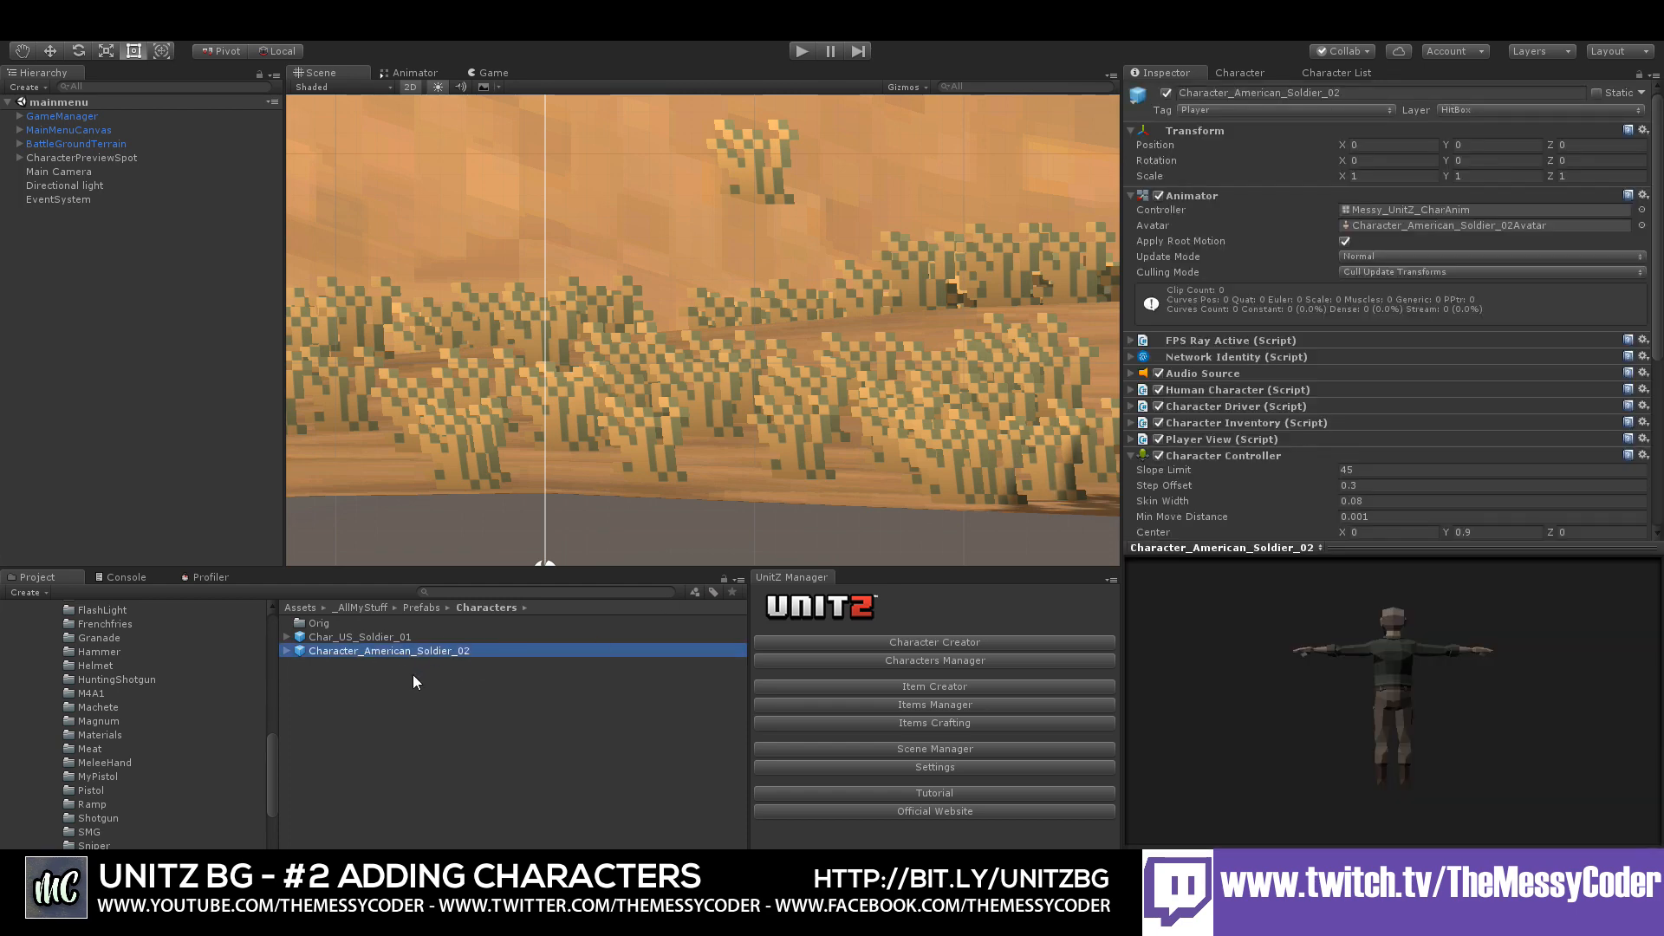
pyautogui.scroll(-6, 1169, 488)
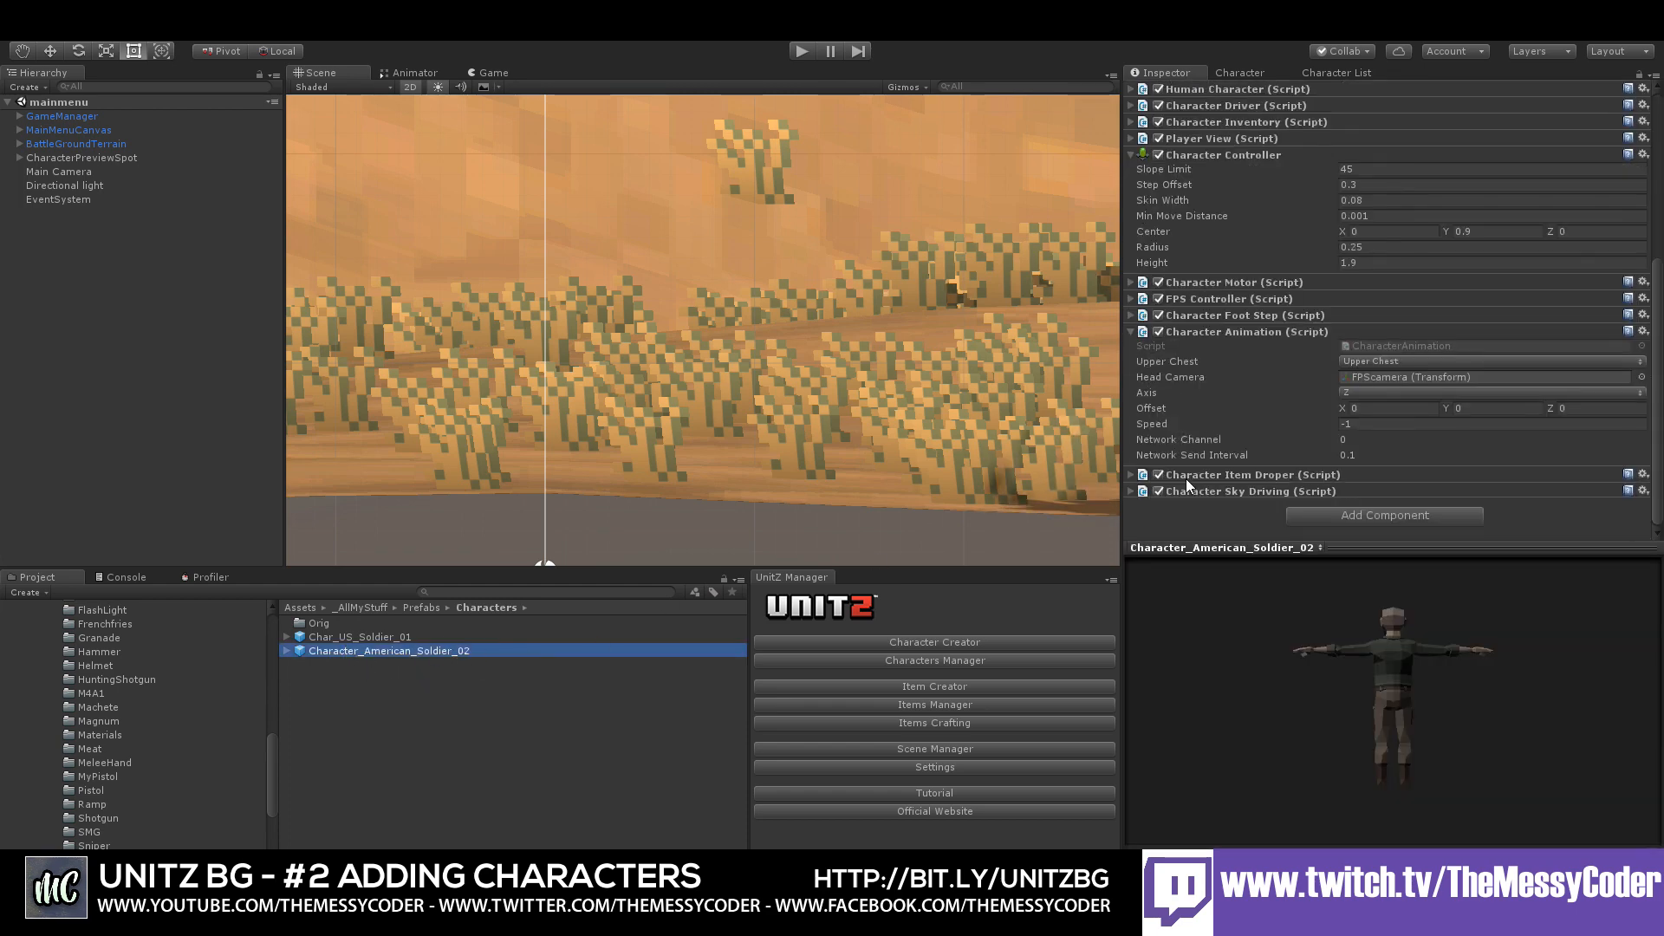
pyautogui.click(1643, 332)
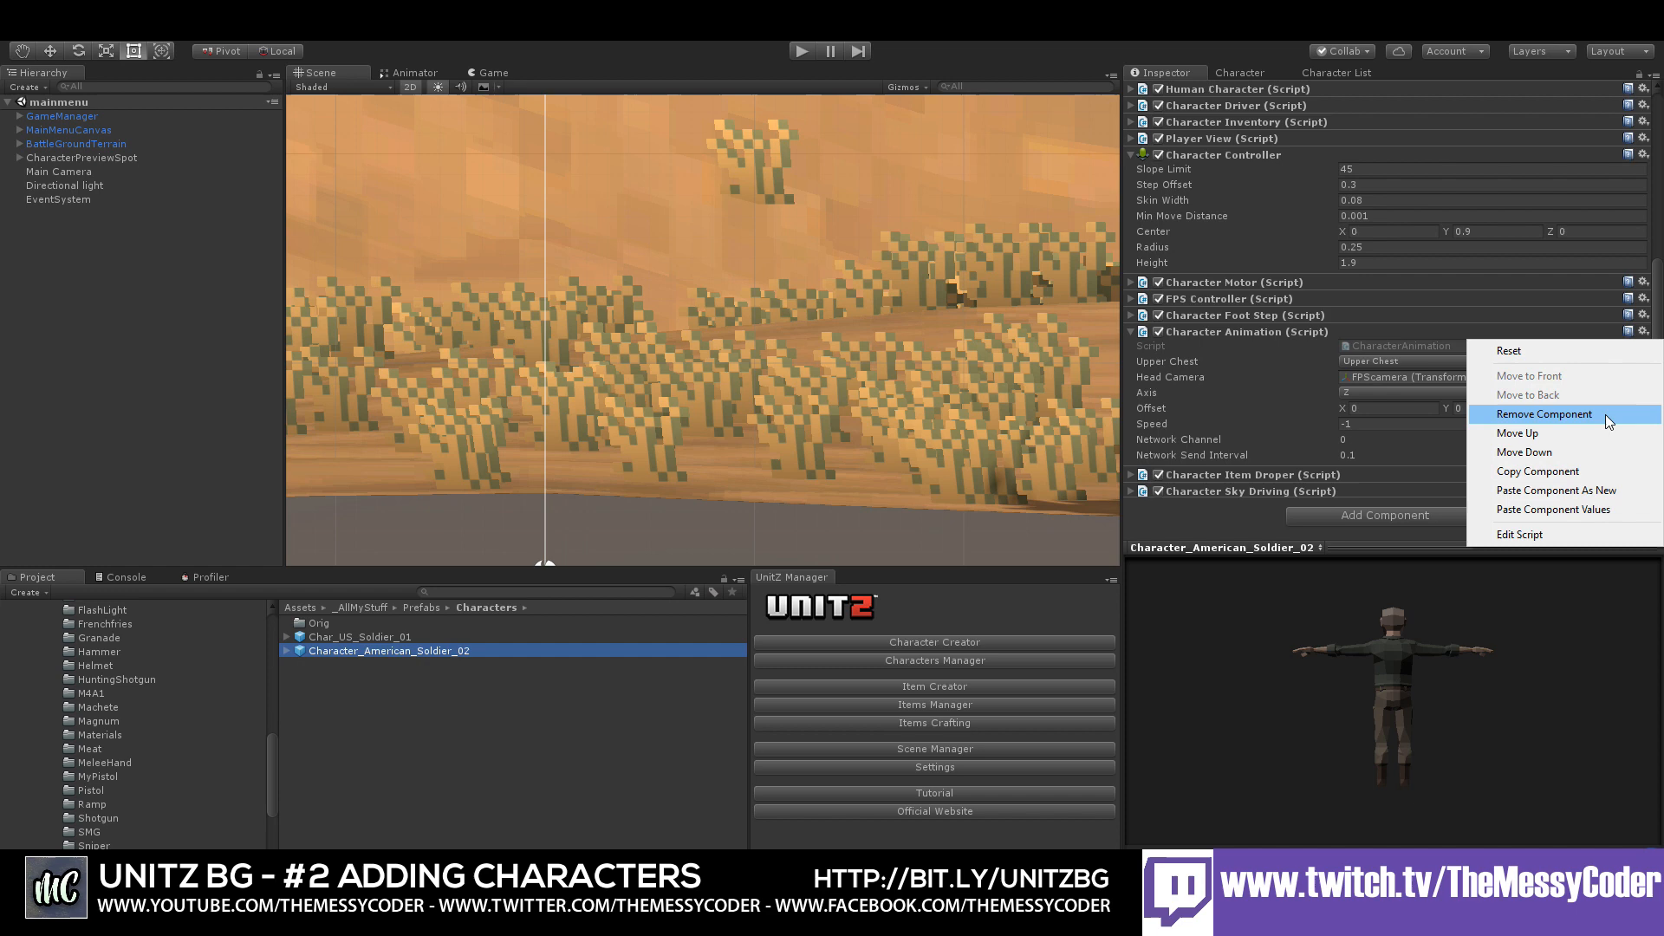
pyautogui.click(1580, 507)
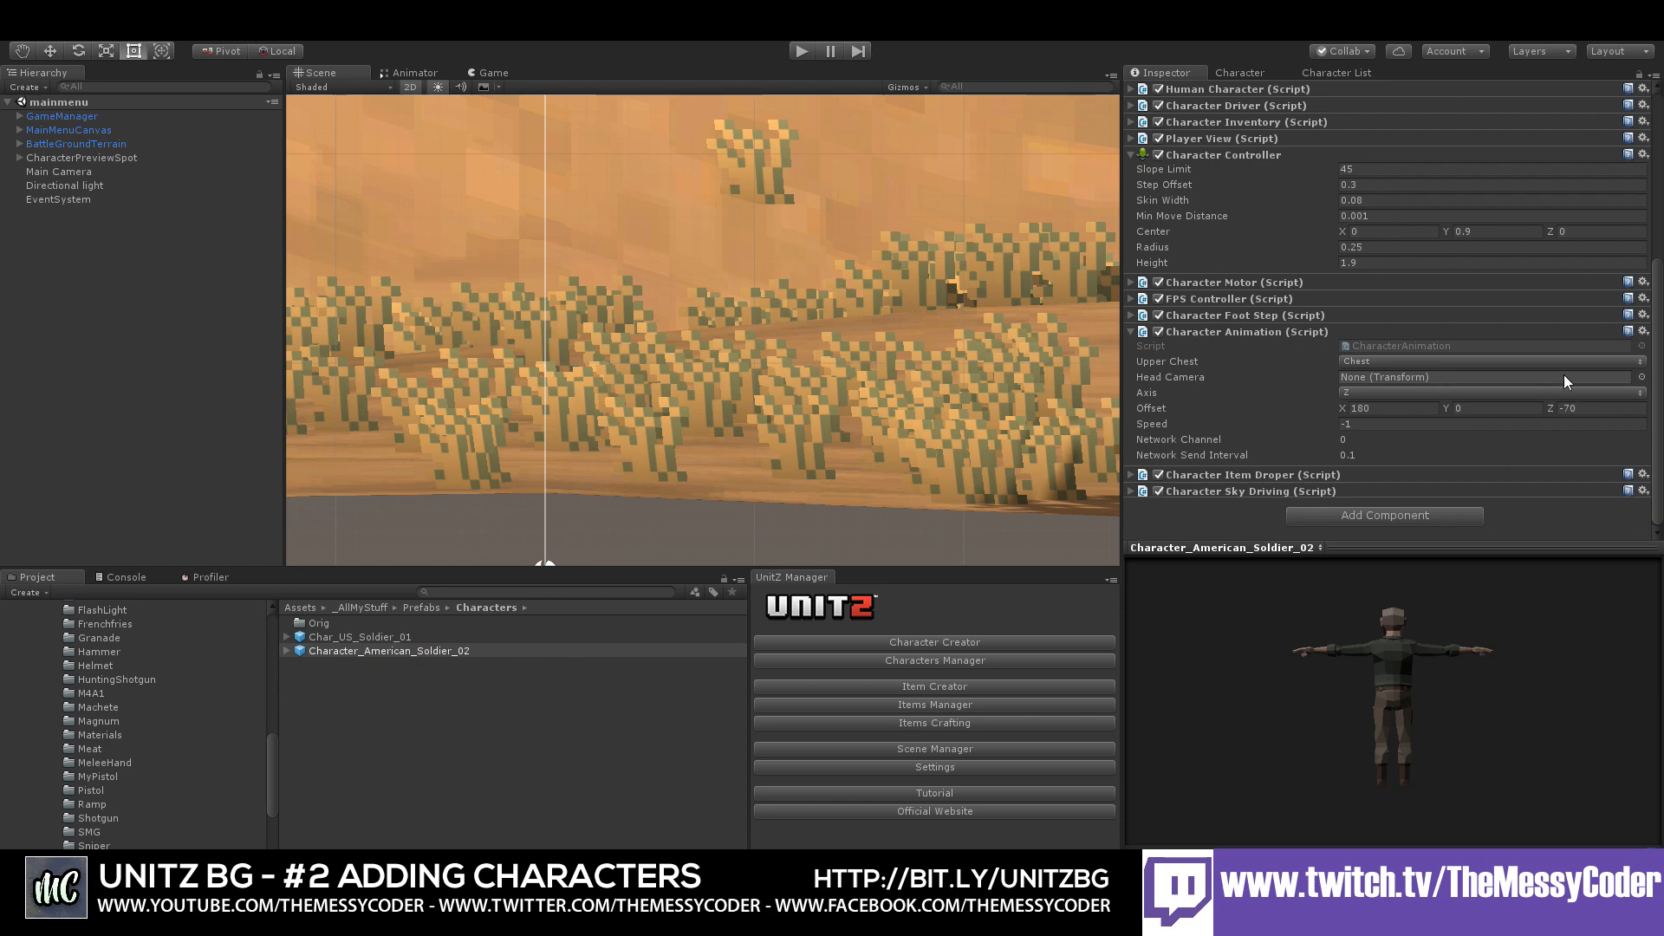
# - Assign the prefab's own FPScamera child as the Head Camera of its Character Animation component
pyautogui.click(1641, 378)
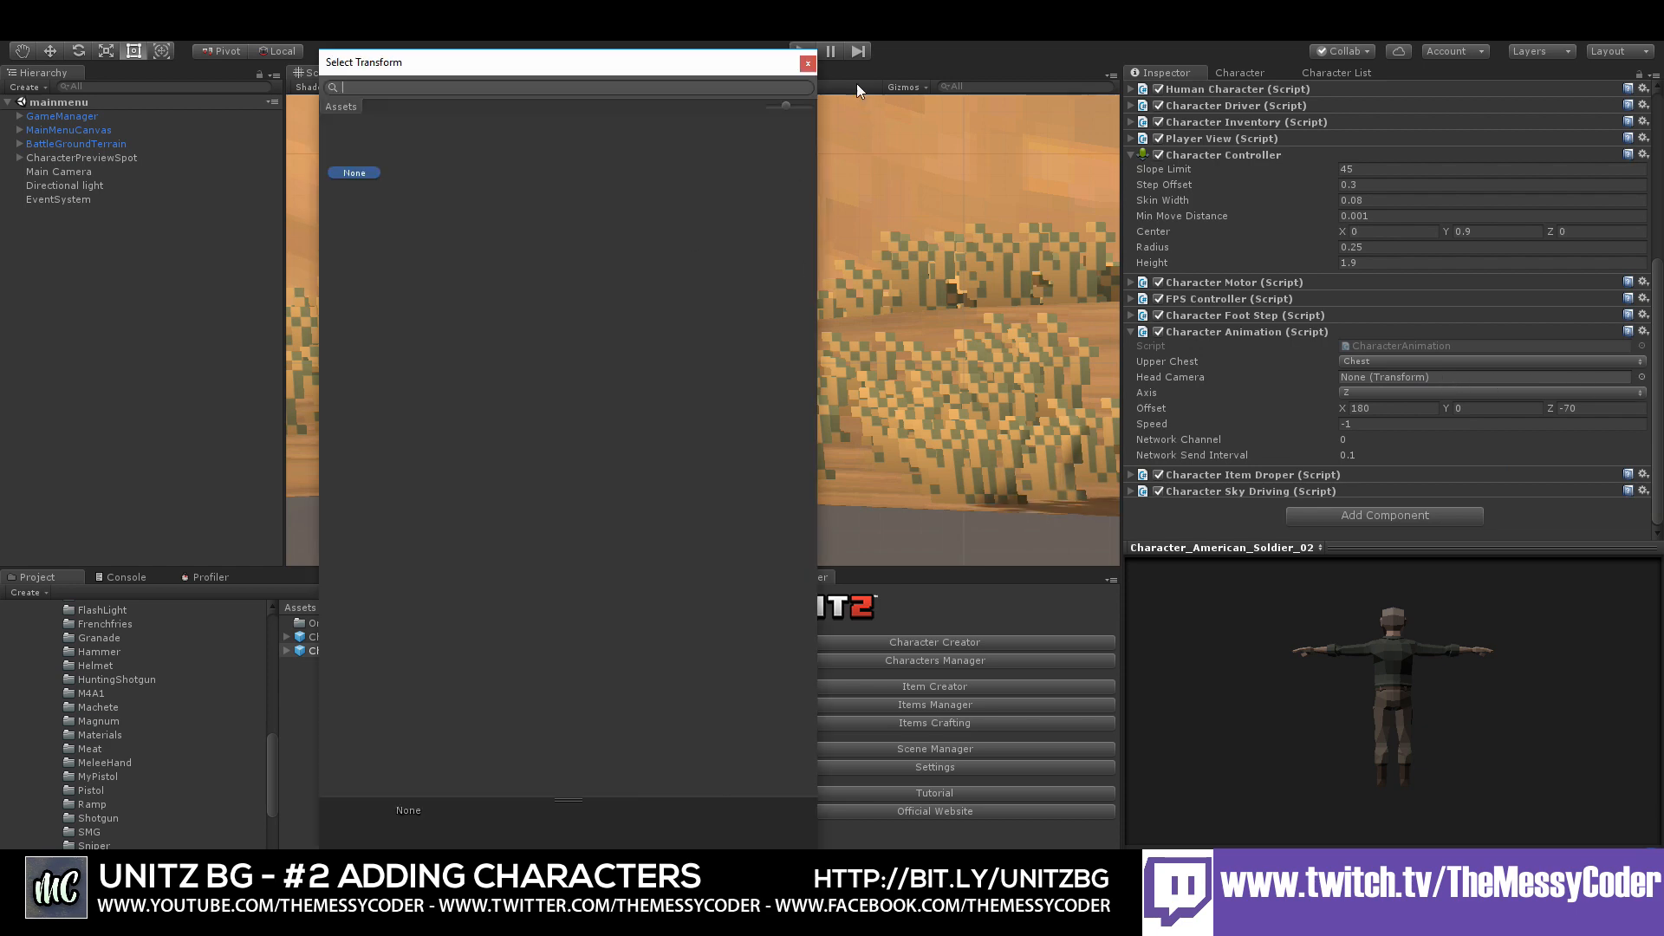
pyautogui.click(807, 64)
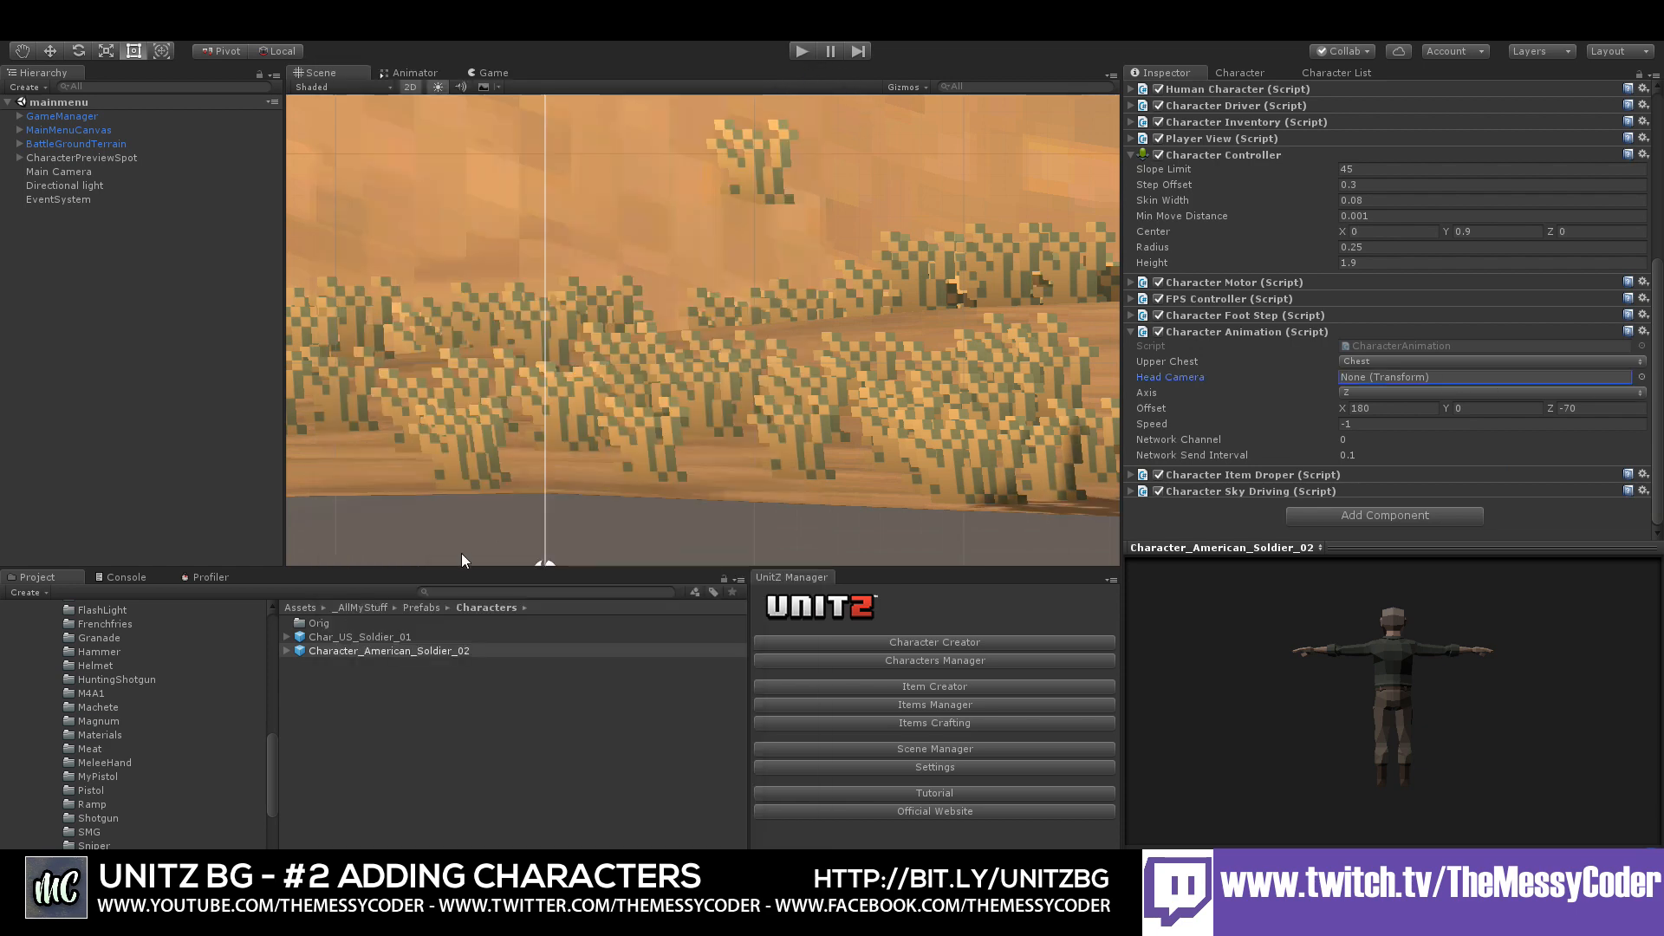
pyautogui.click(288, 650)
pyautogui.moveTo(346, 692); pyautogui.dragTo(1270, 468)
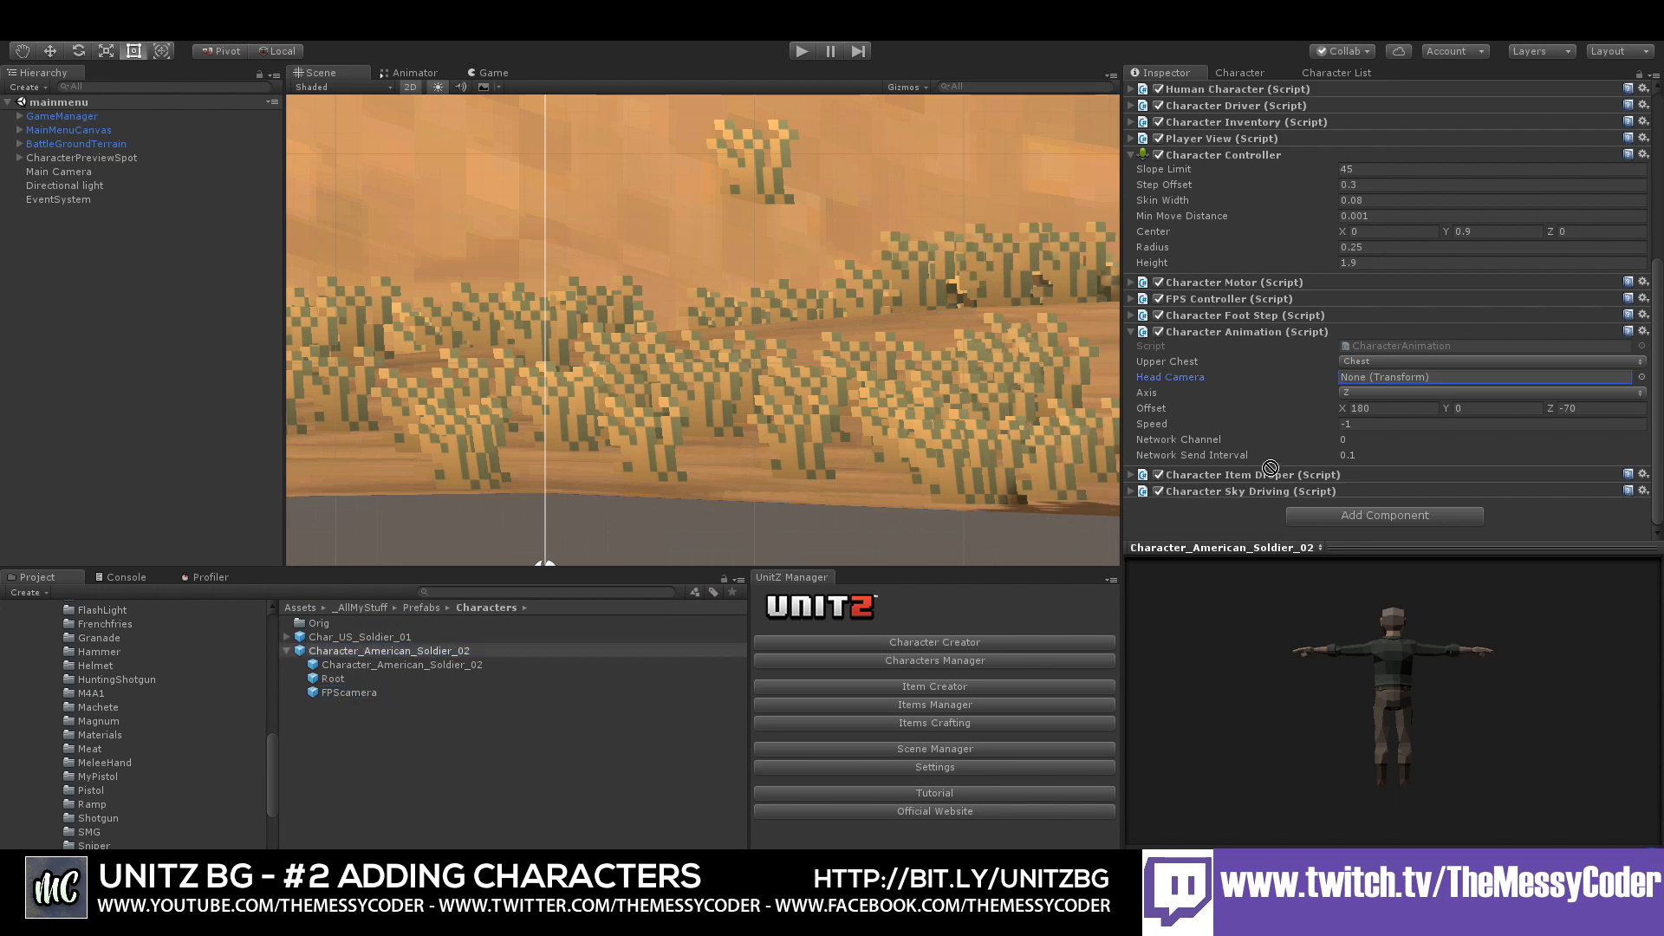
pyautogui.moveTo(1384, 384); pyautogui.dragTo(1389, 386)
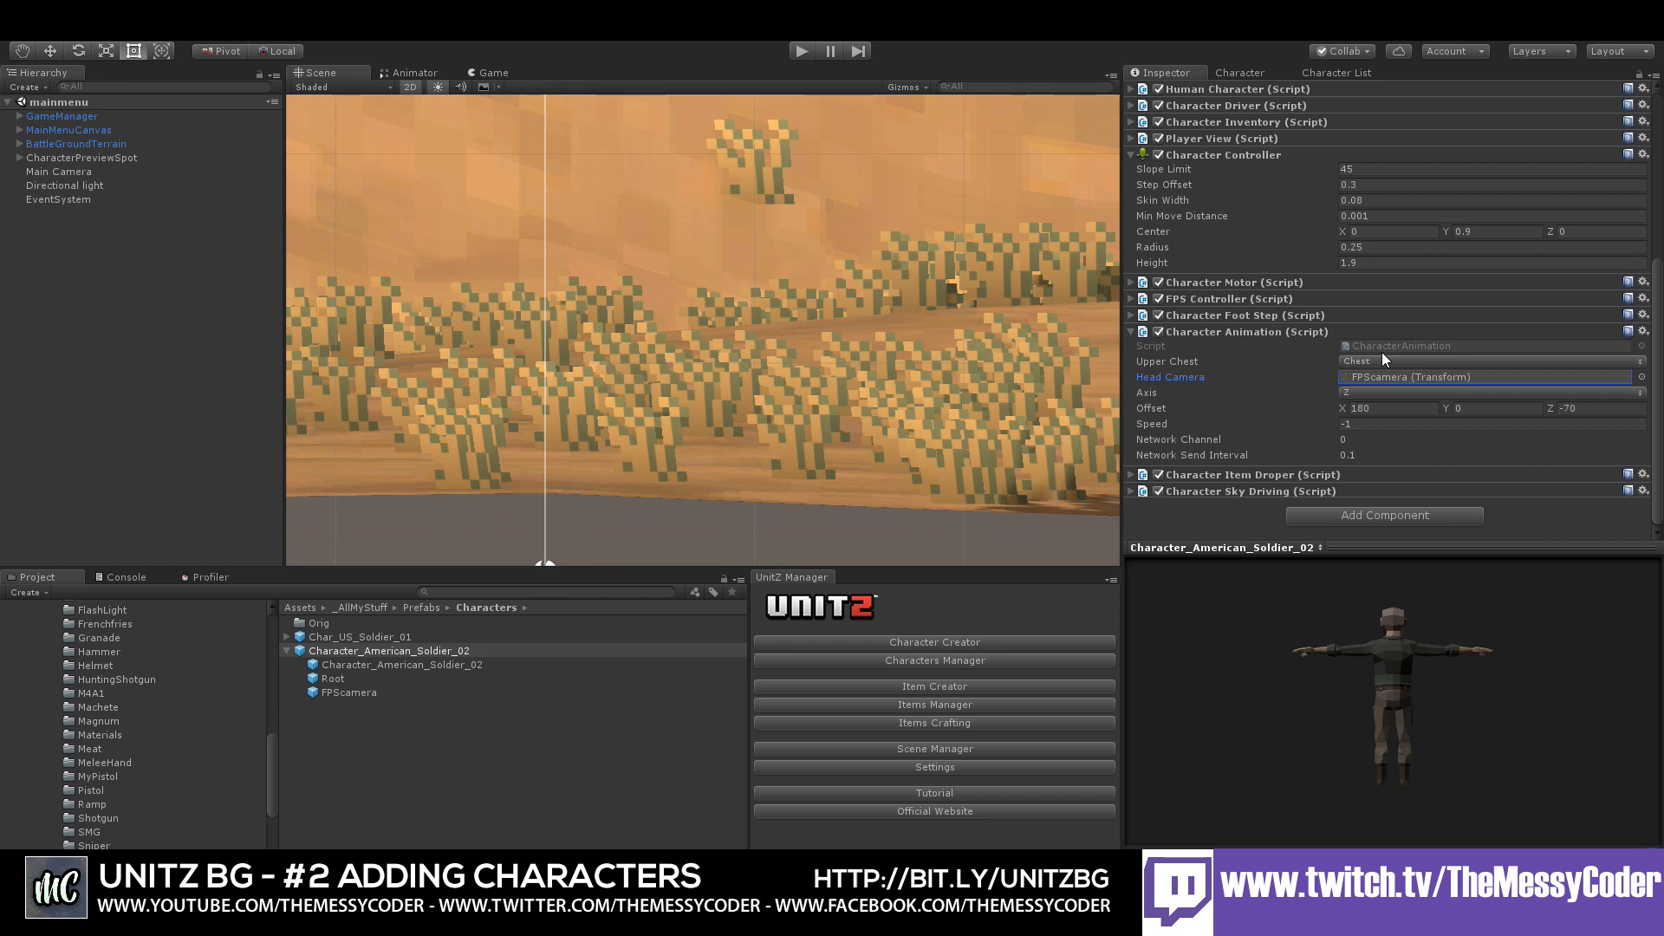
pyautogui.scroll(8, 1381, 350)
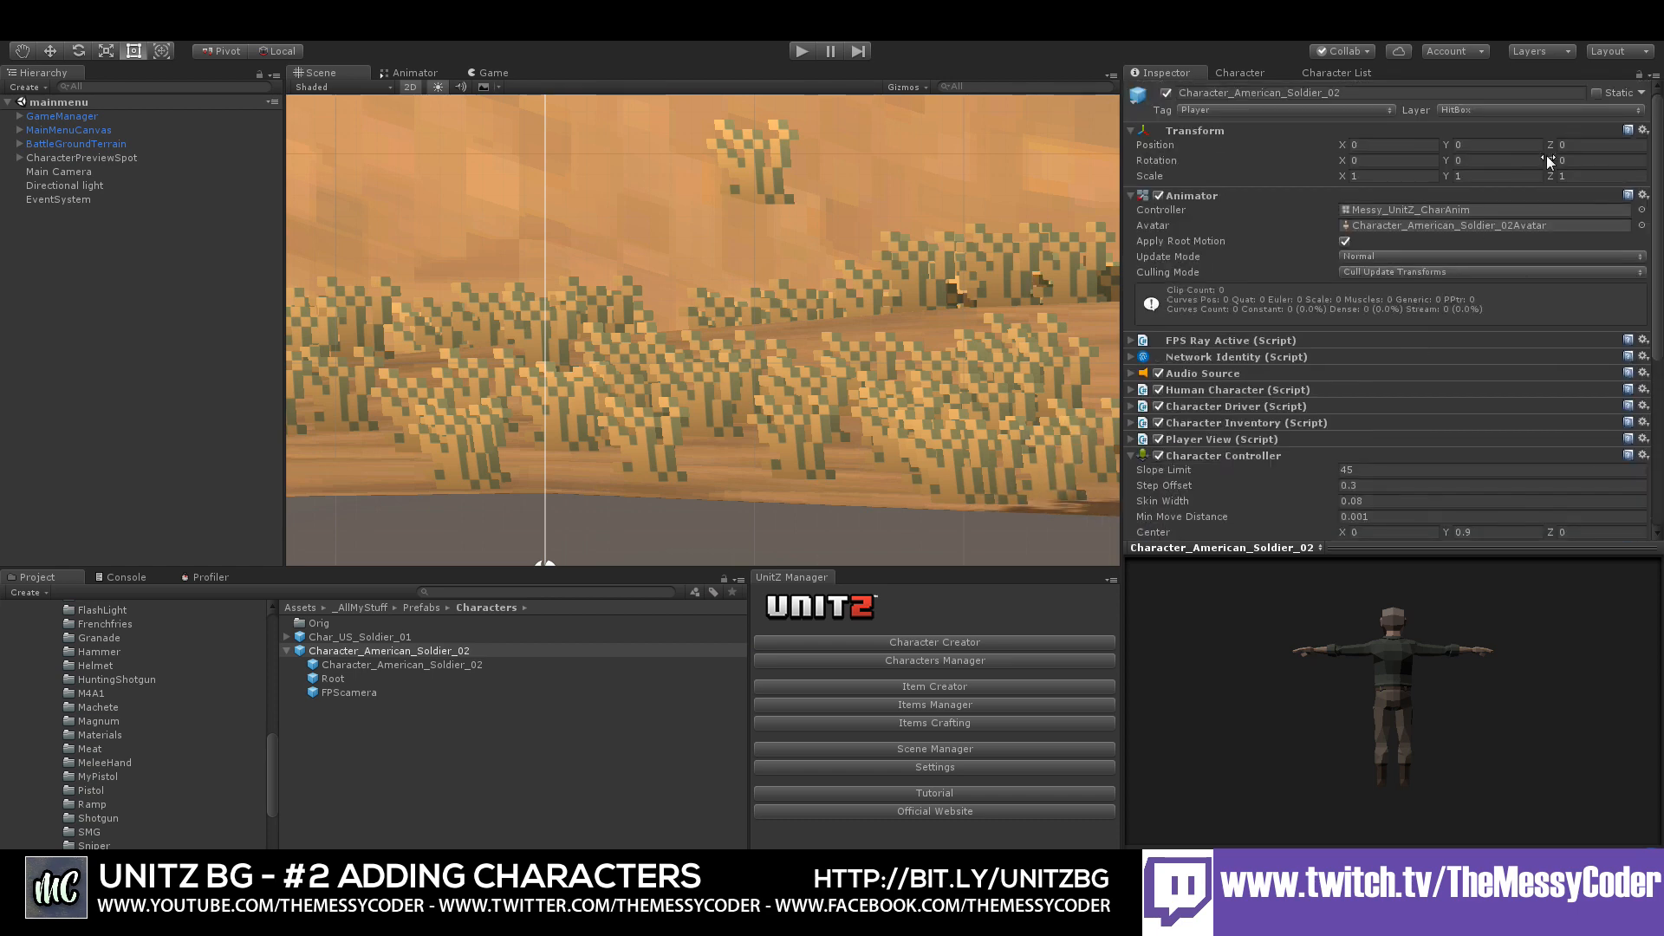
# - Run the game and start a sandbox match from its lobby to test the updated soldier prefab
pyautogui.scroll(-8, 1305, 341)
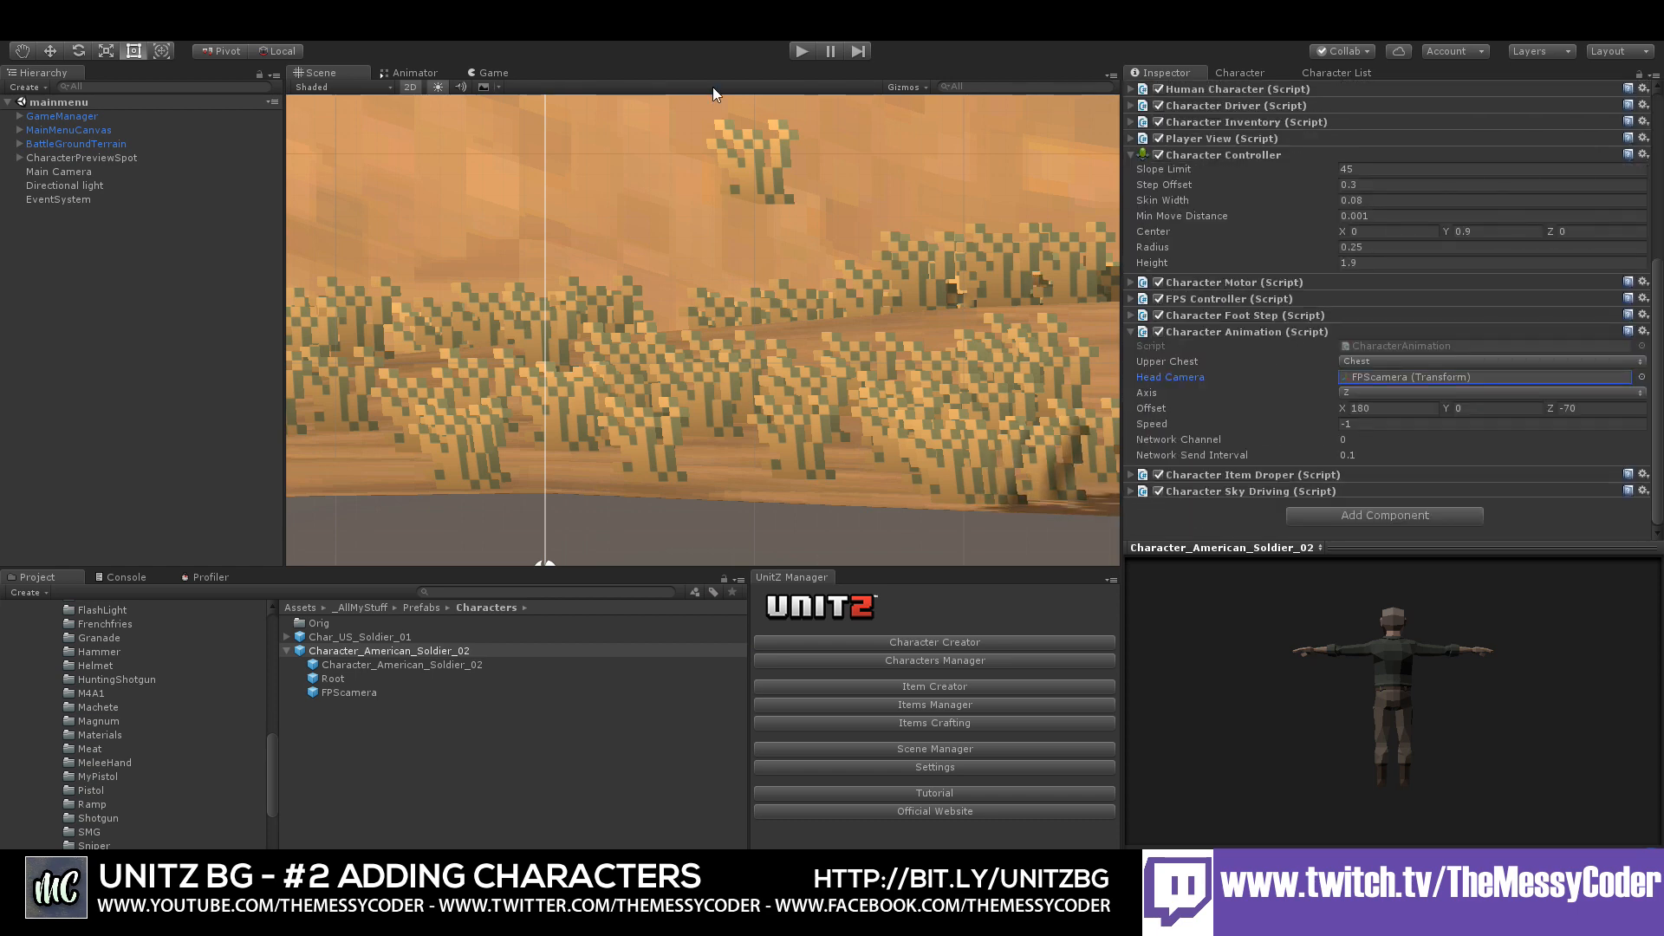
pyautogui.click(802, 52)
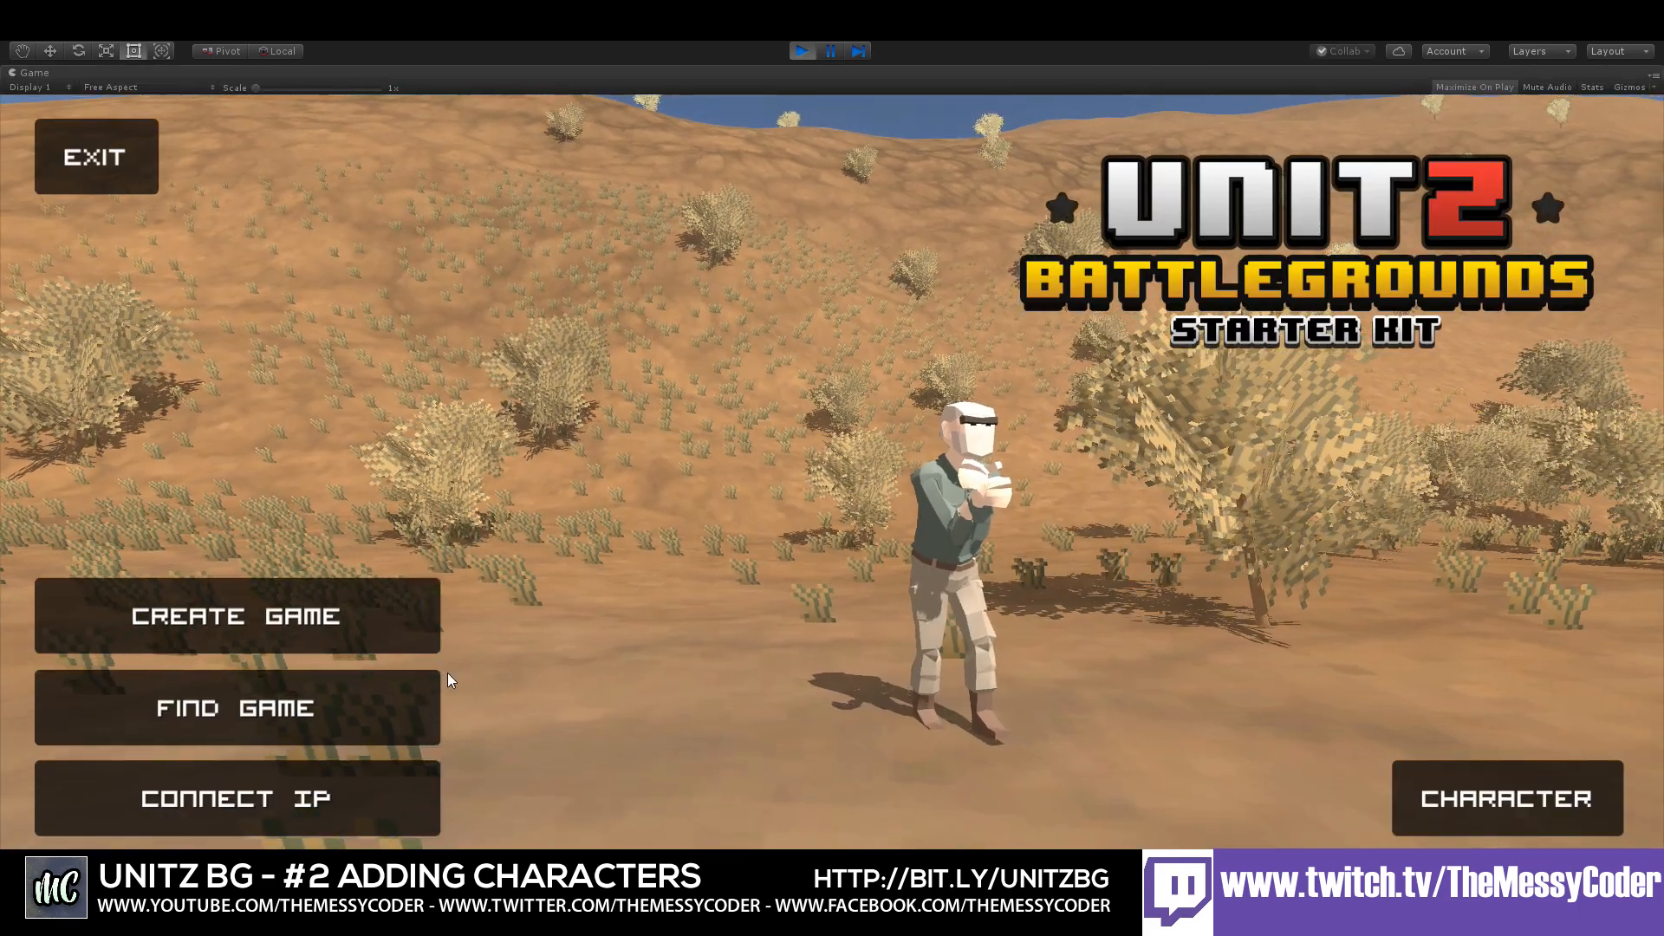
pyautogui.click(260, 603)
pyautogui.click(814, 728)
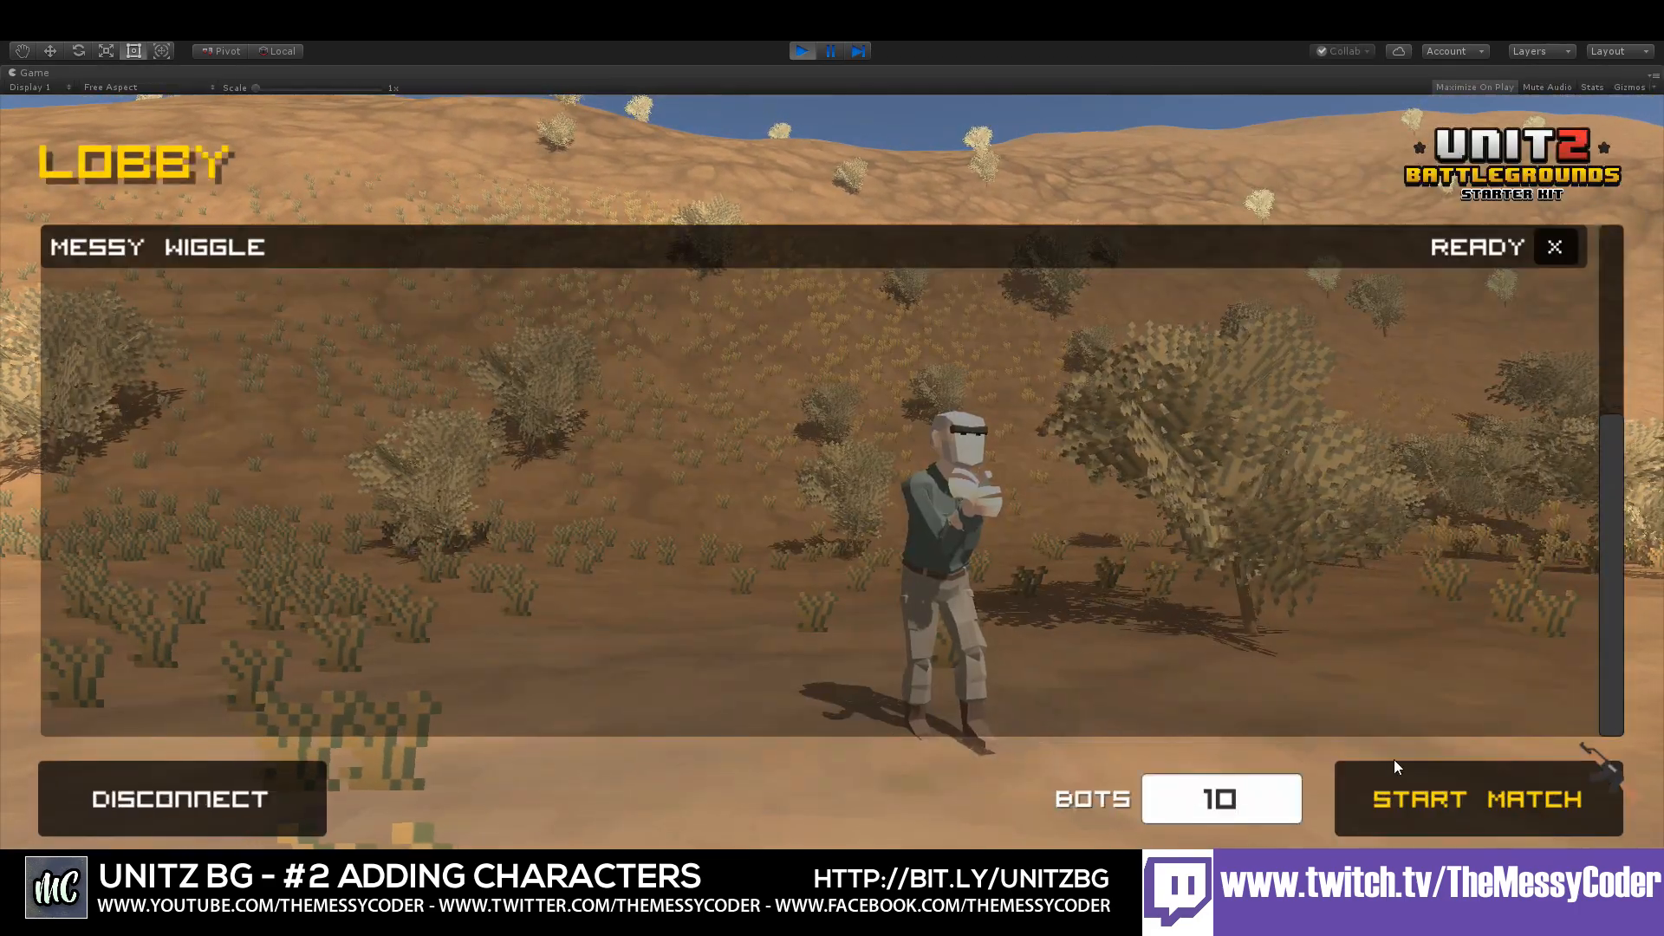
pyautogui.click(1409, 768)
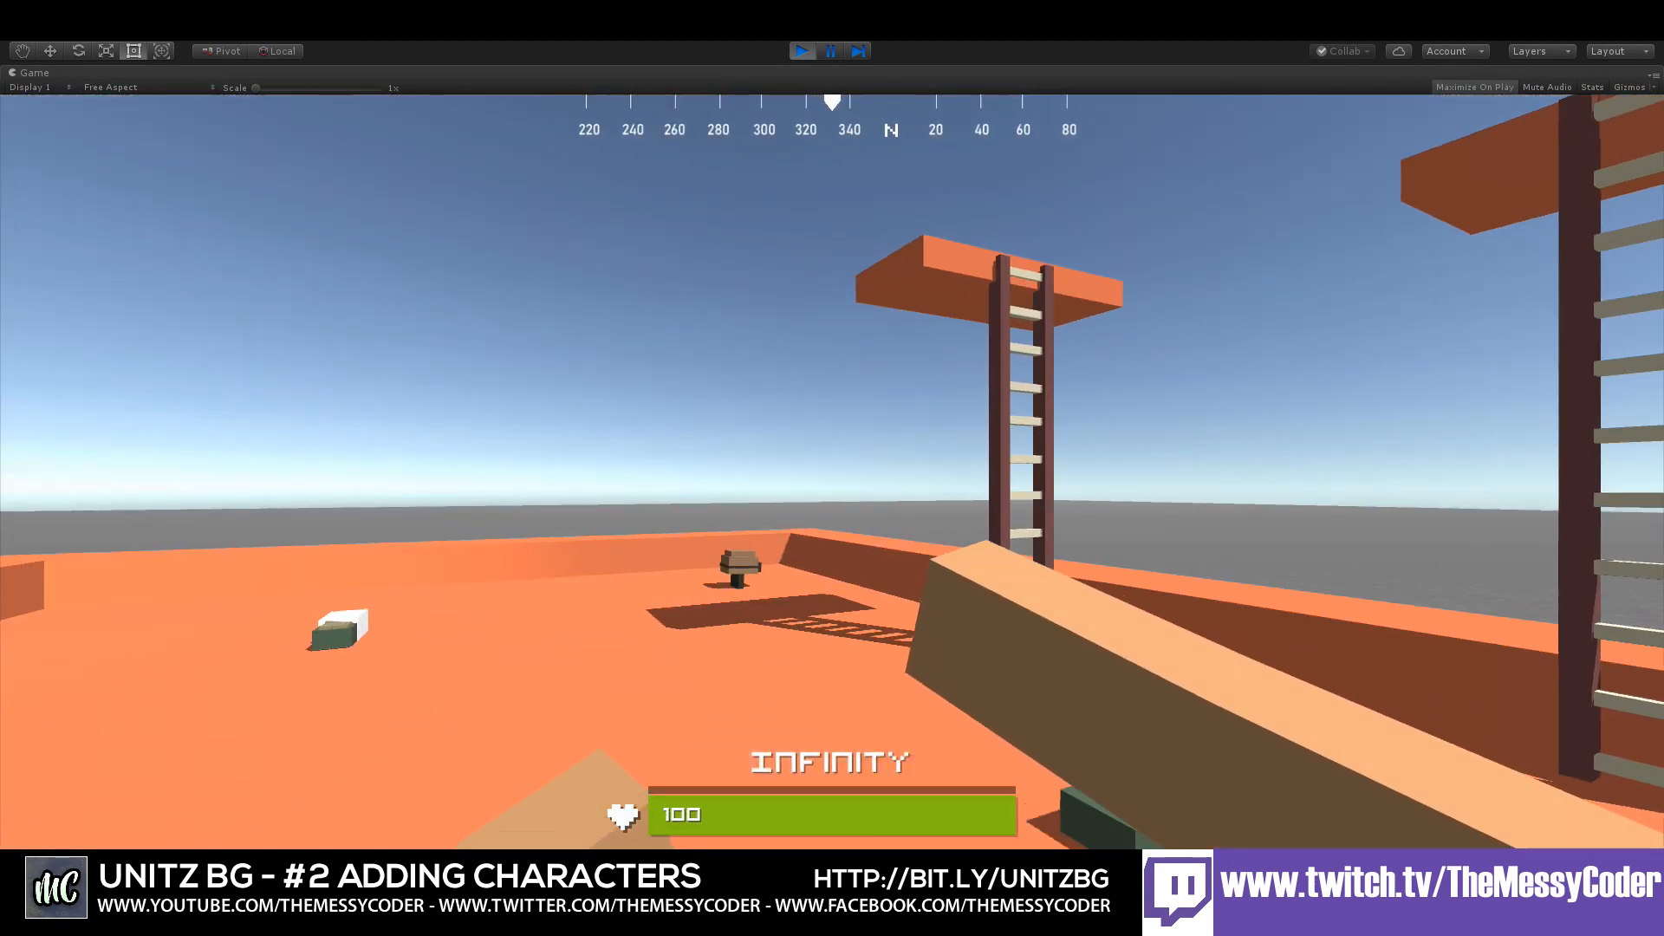
# - Walk the soldier around the sandbox in third-person view to check its posture, and stop the game
pyautogui.press('v')
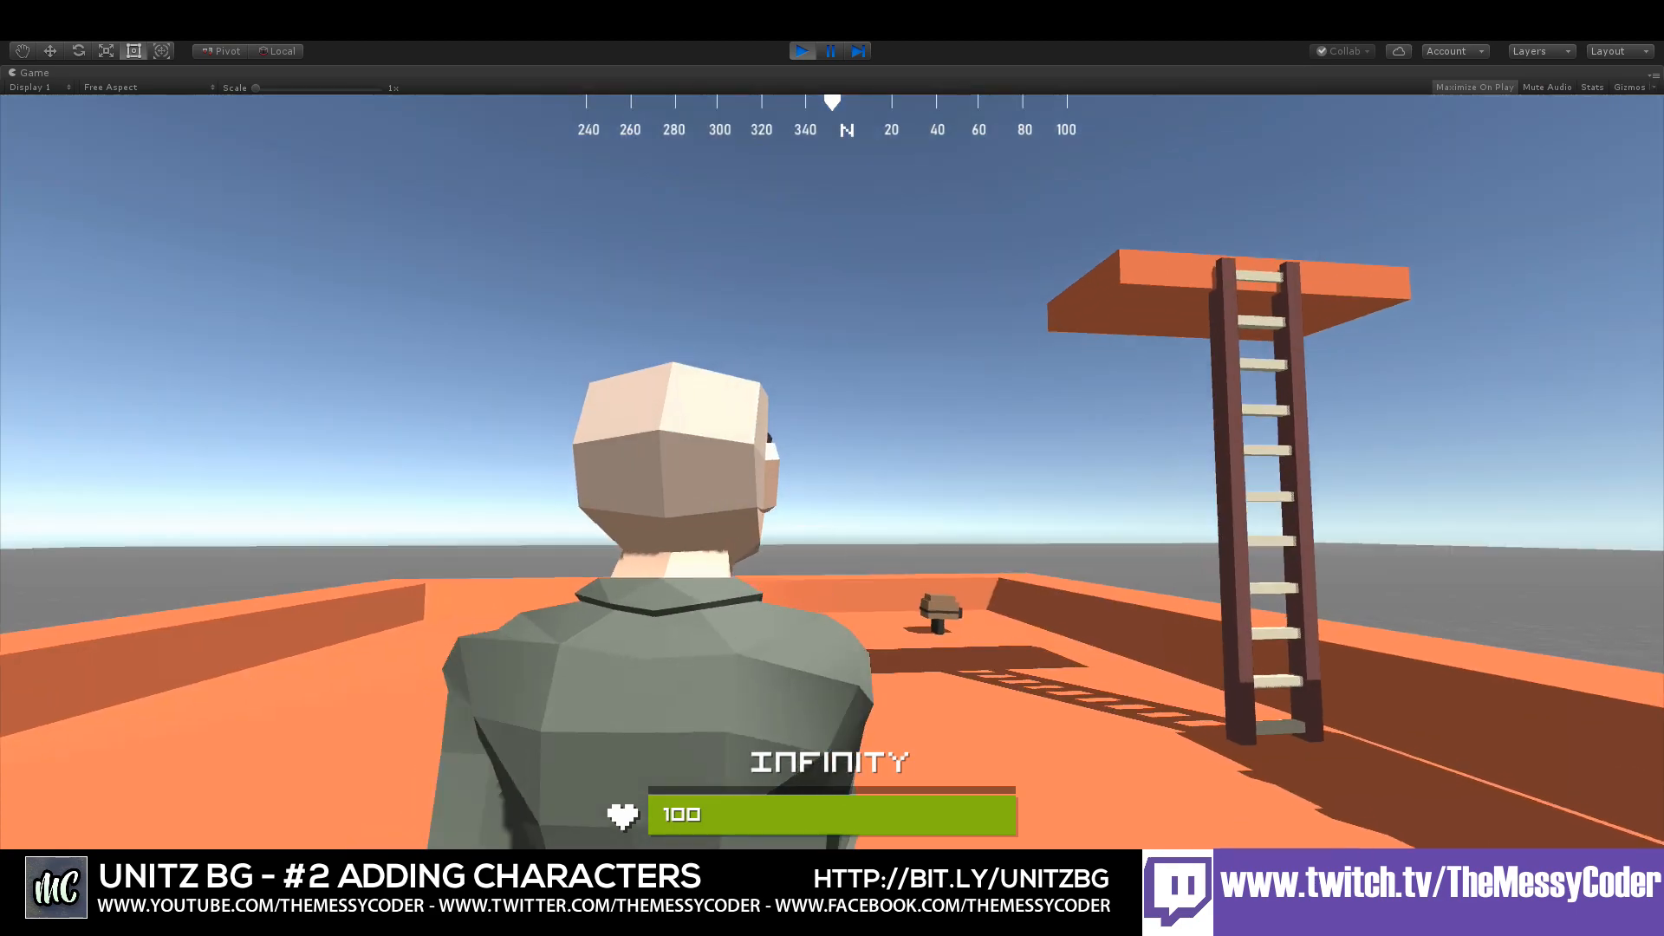
pyautogui.press('w')
pyautogui.press('w')
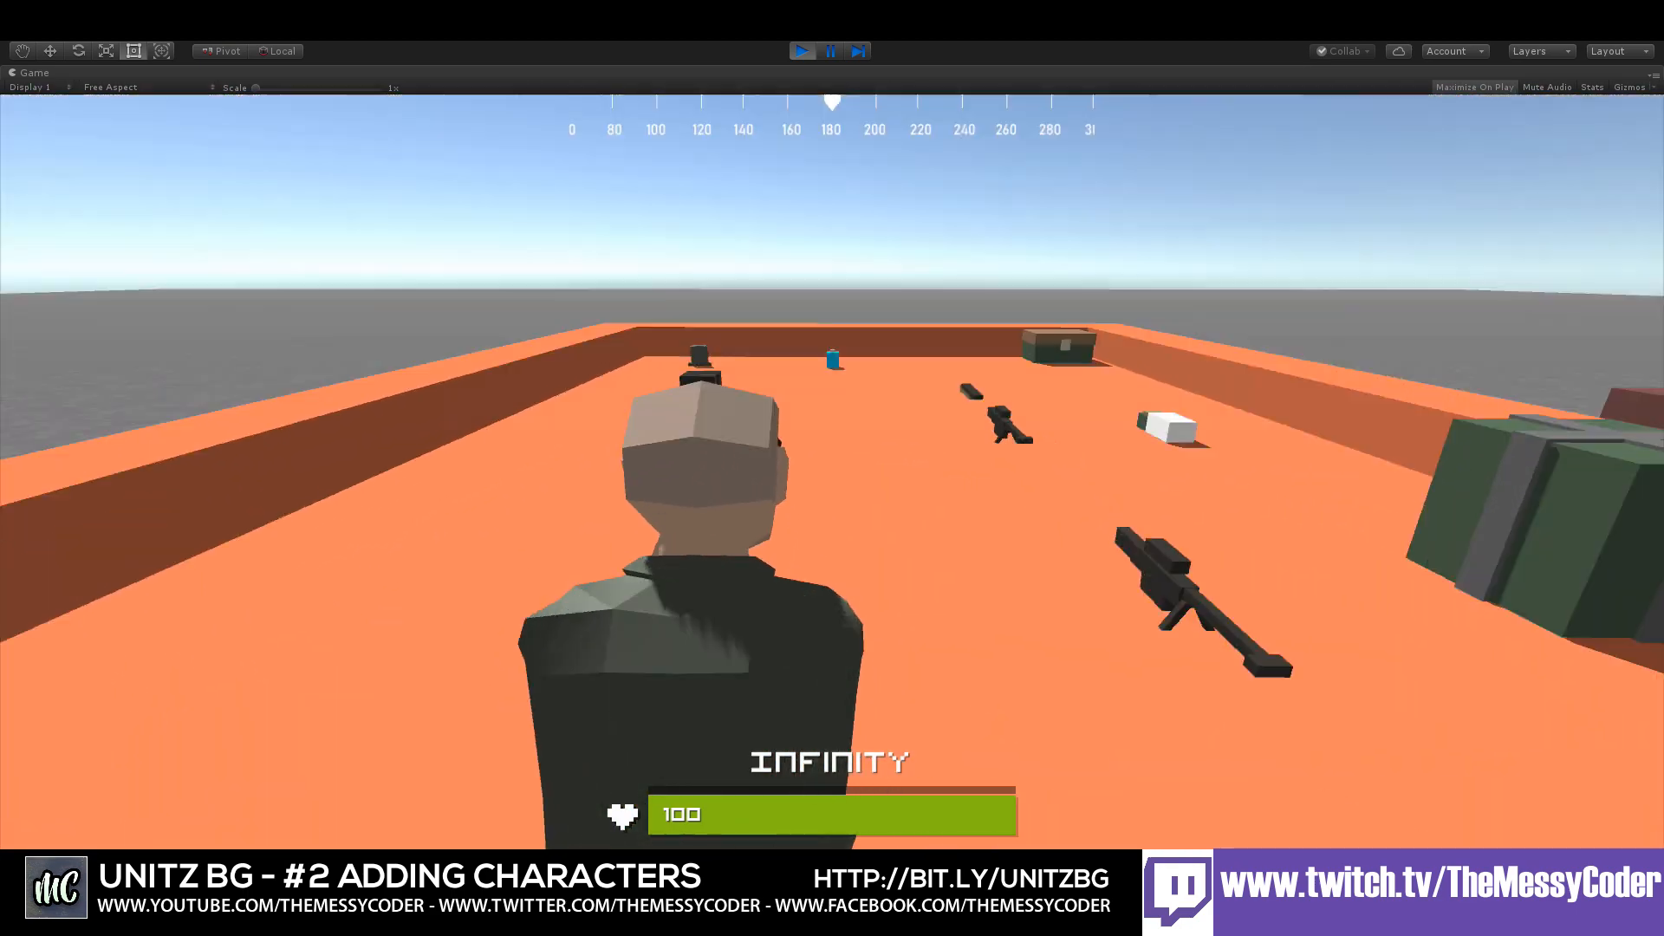
pyautogui.press('w')
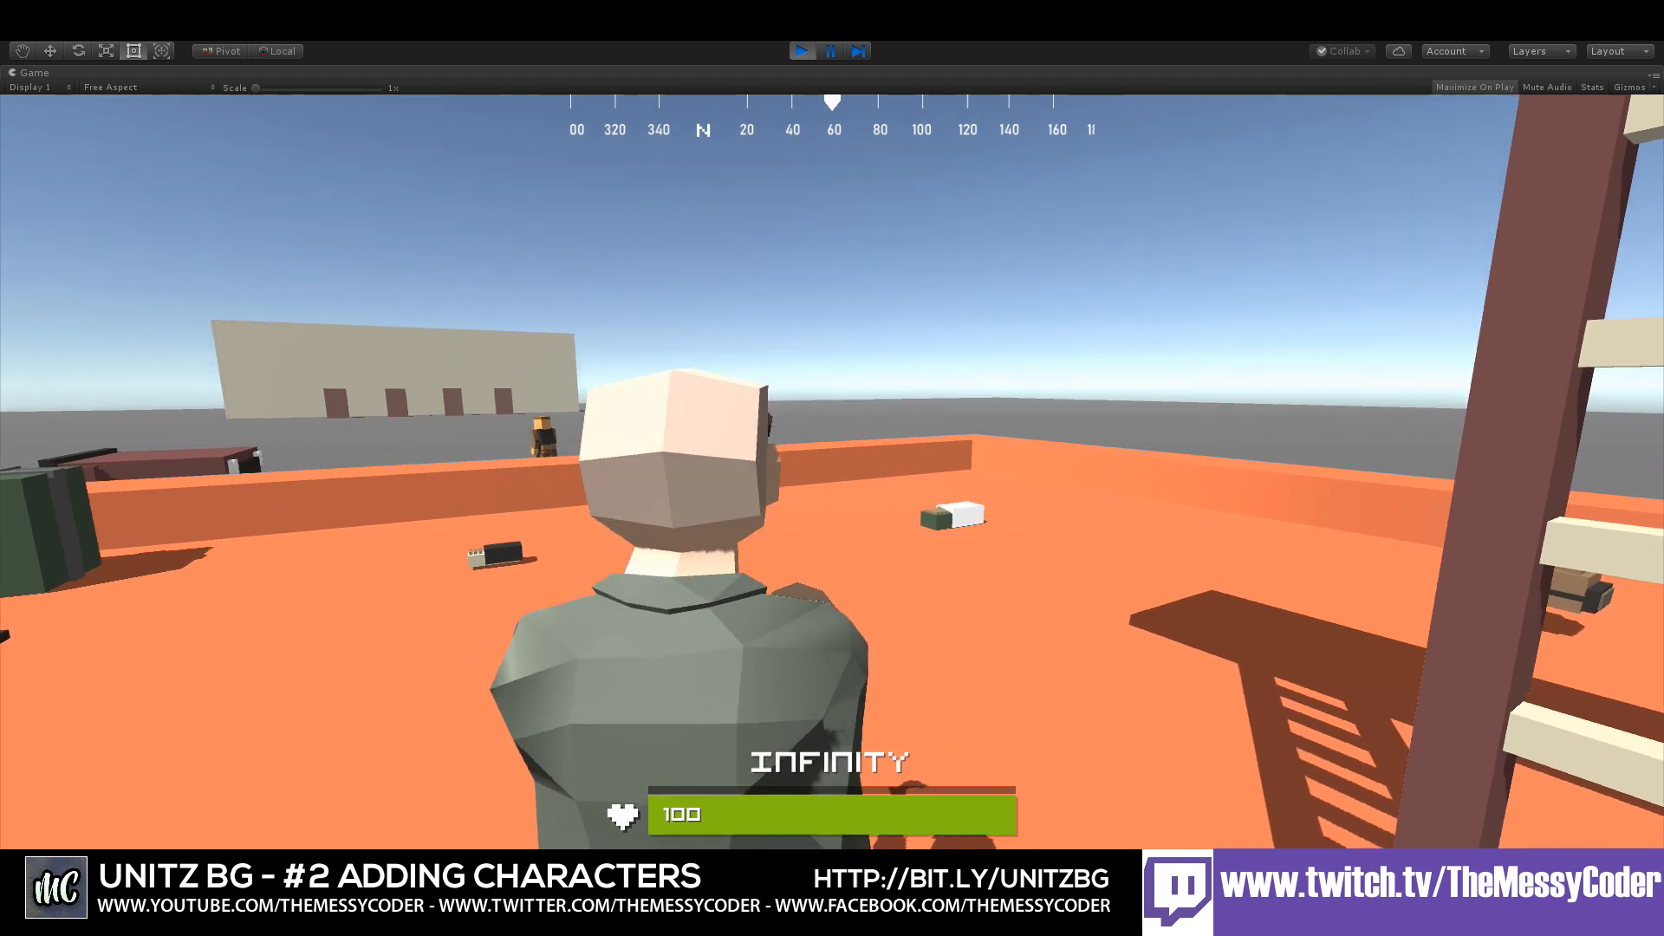
pyautogui.hotkey('ctrl', 'p')
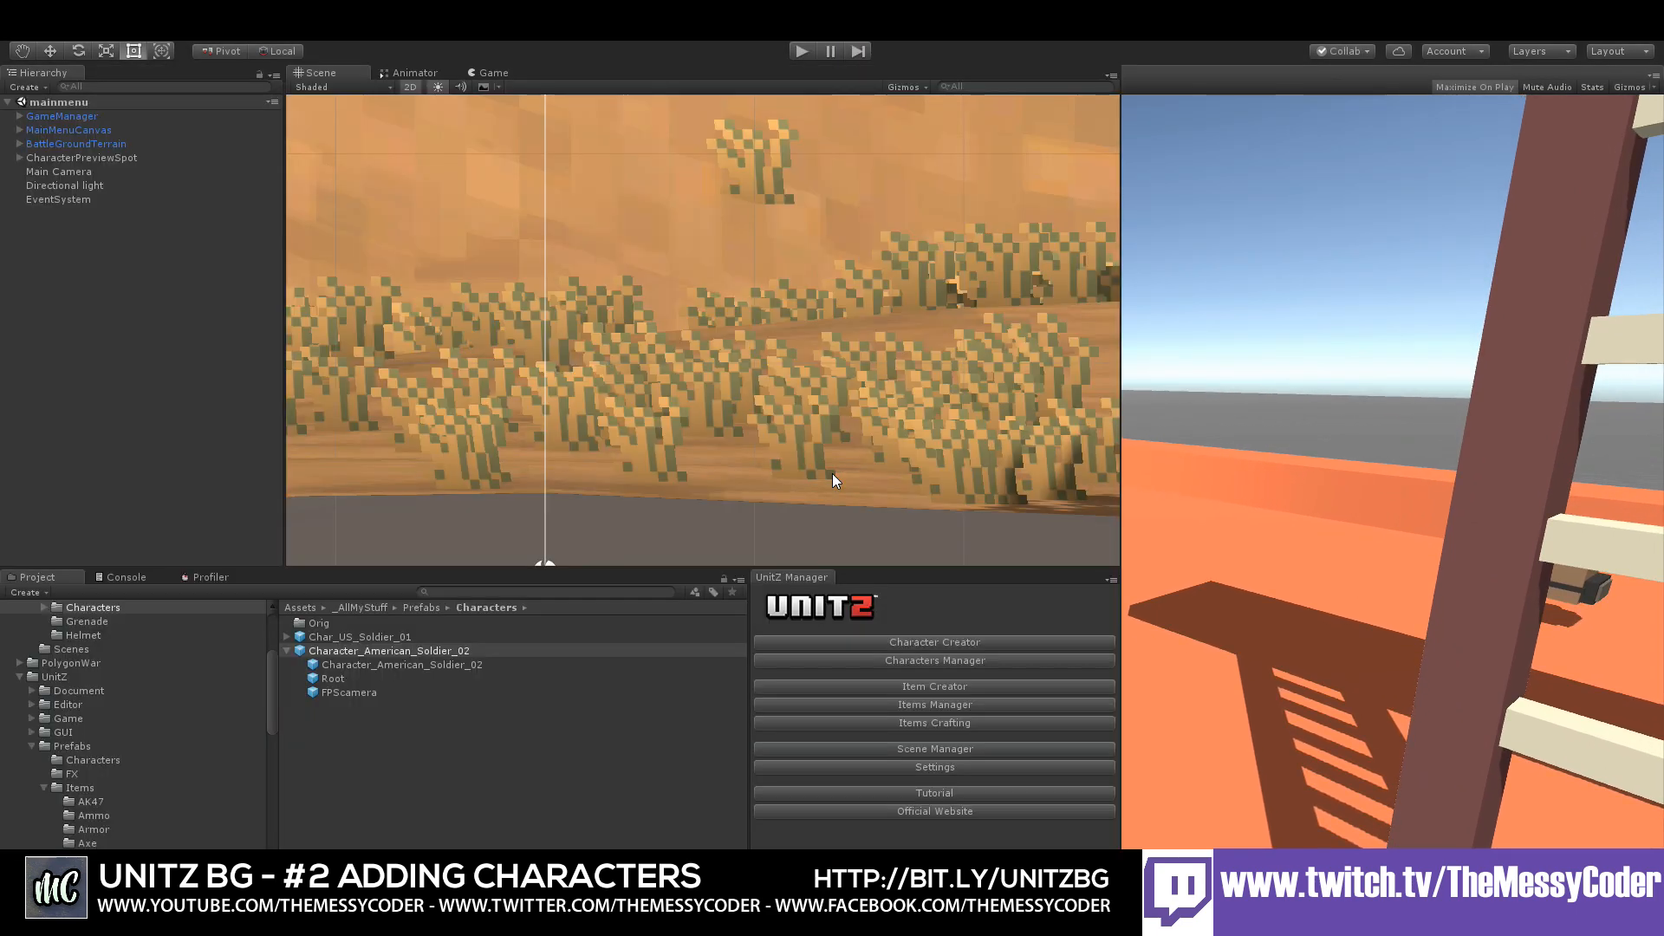
# - Run the game again and start a match on the Battle Royale level
pyautogui.click(801, 50)
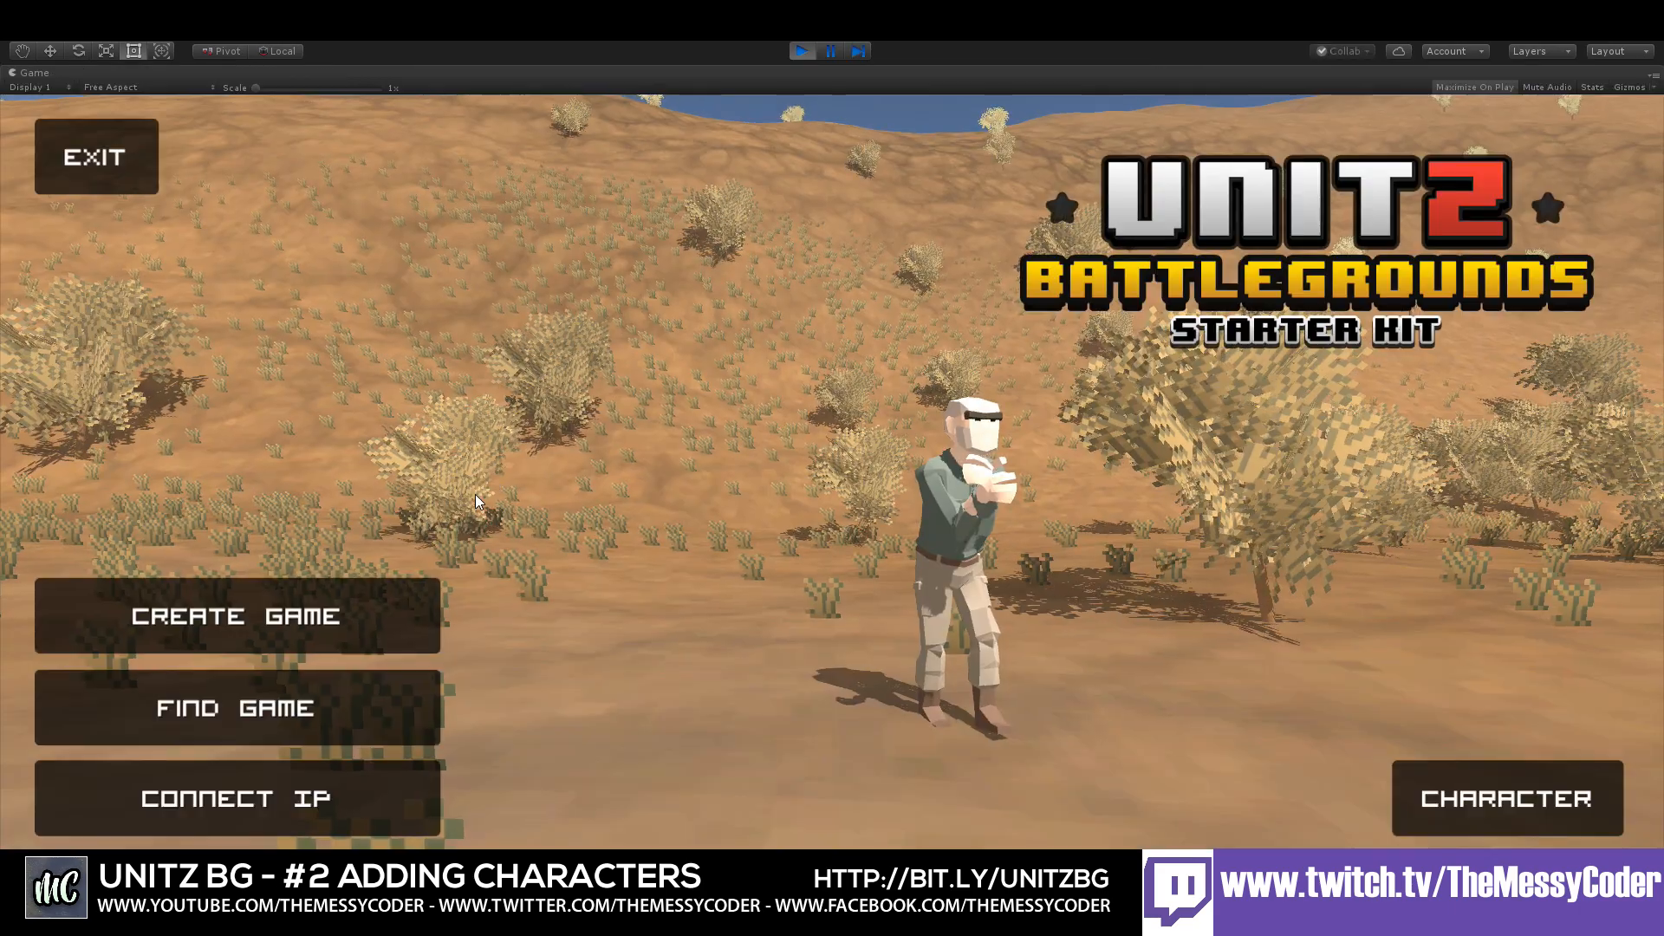
pyautogui.click(331, 602)
pyautogui.click(816, 345)
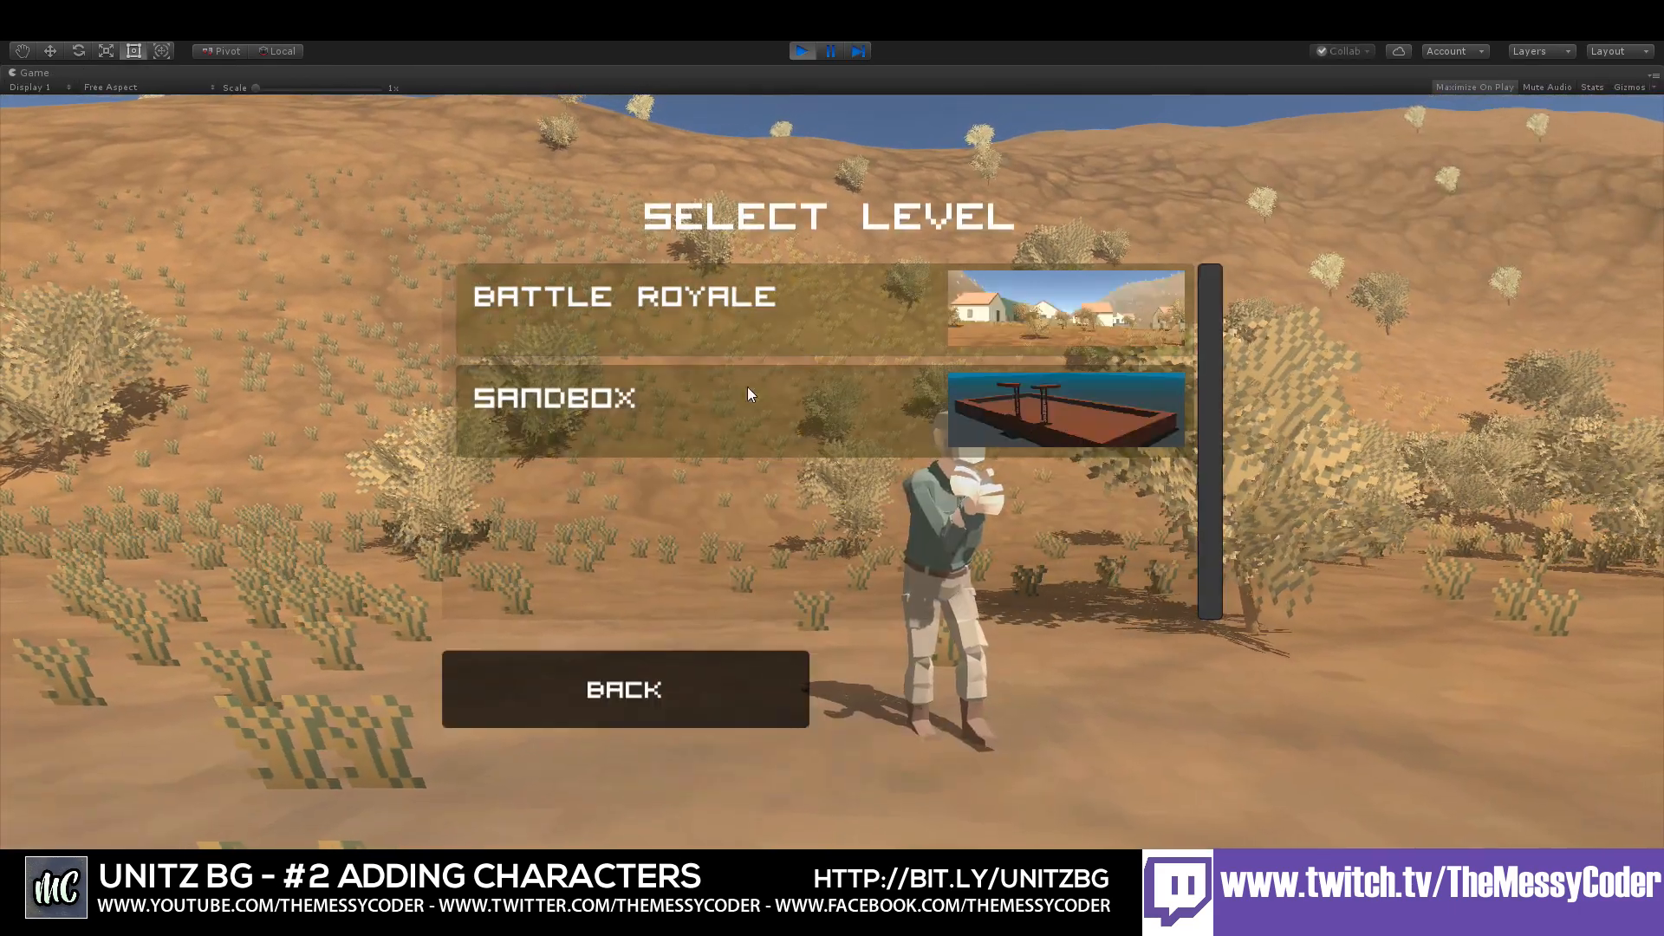
pyautogui.click(686, 310)
pyautogui.click(833, 655)
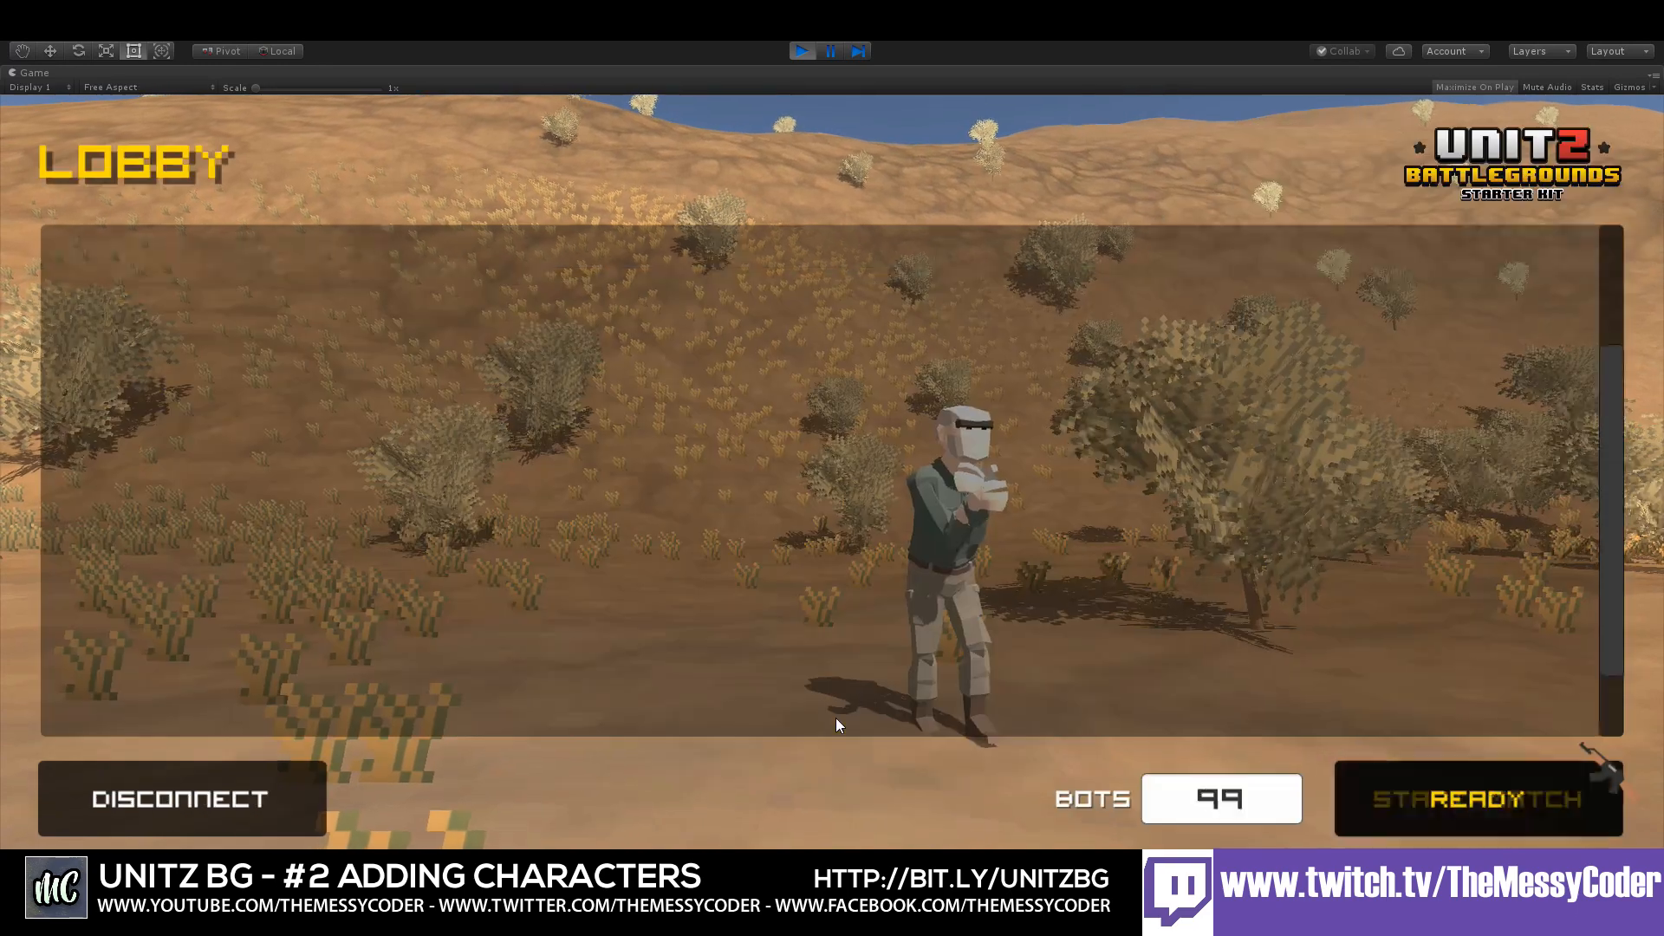
pyautogui.click(1442, 804)
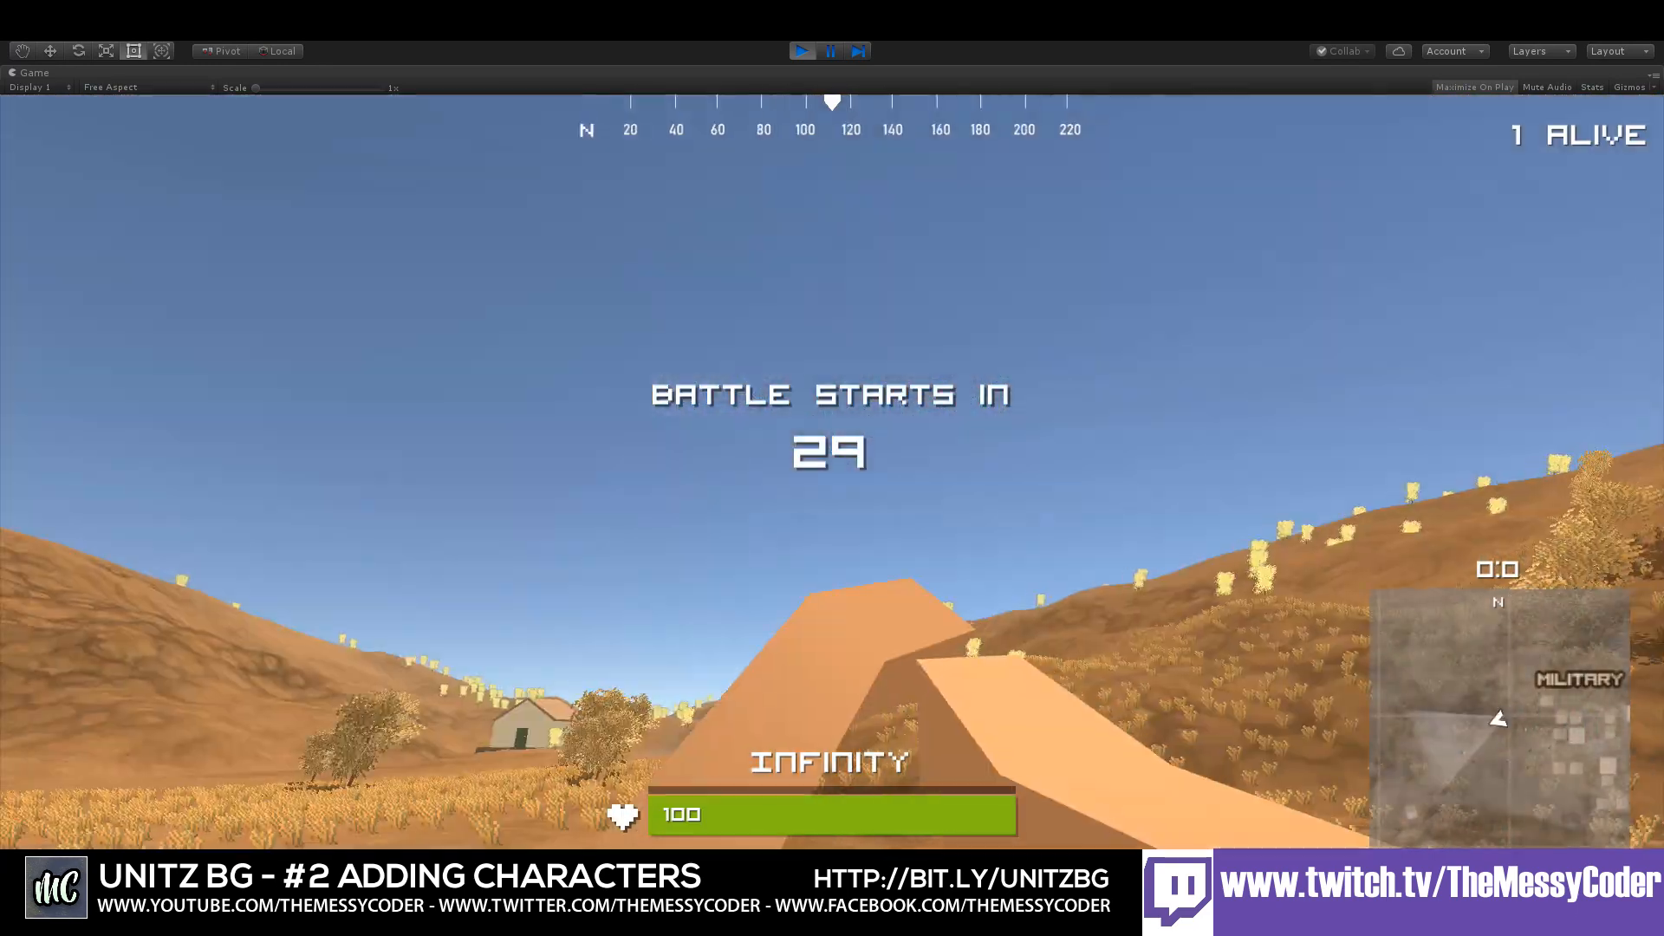
# - Walk the soldier around the Battle Royale terrain in first-person view during the pre-battle countdown
pyautogui.press('w')
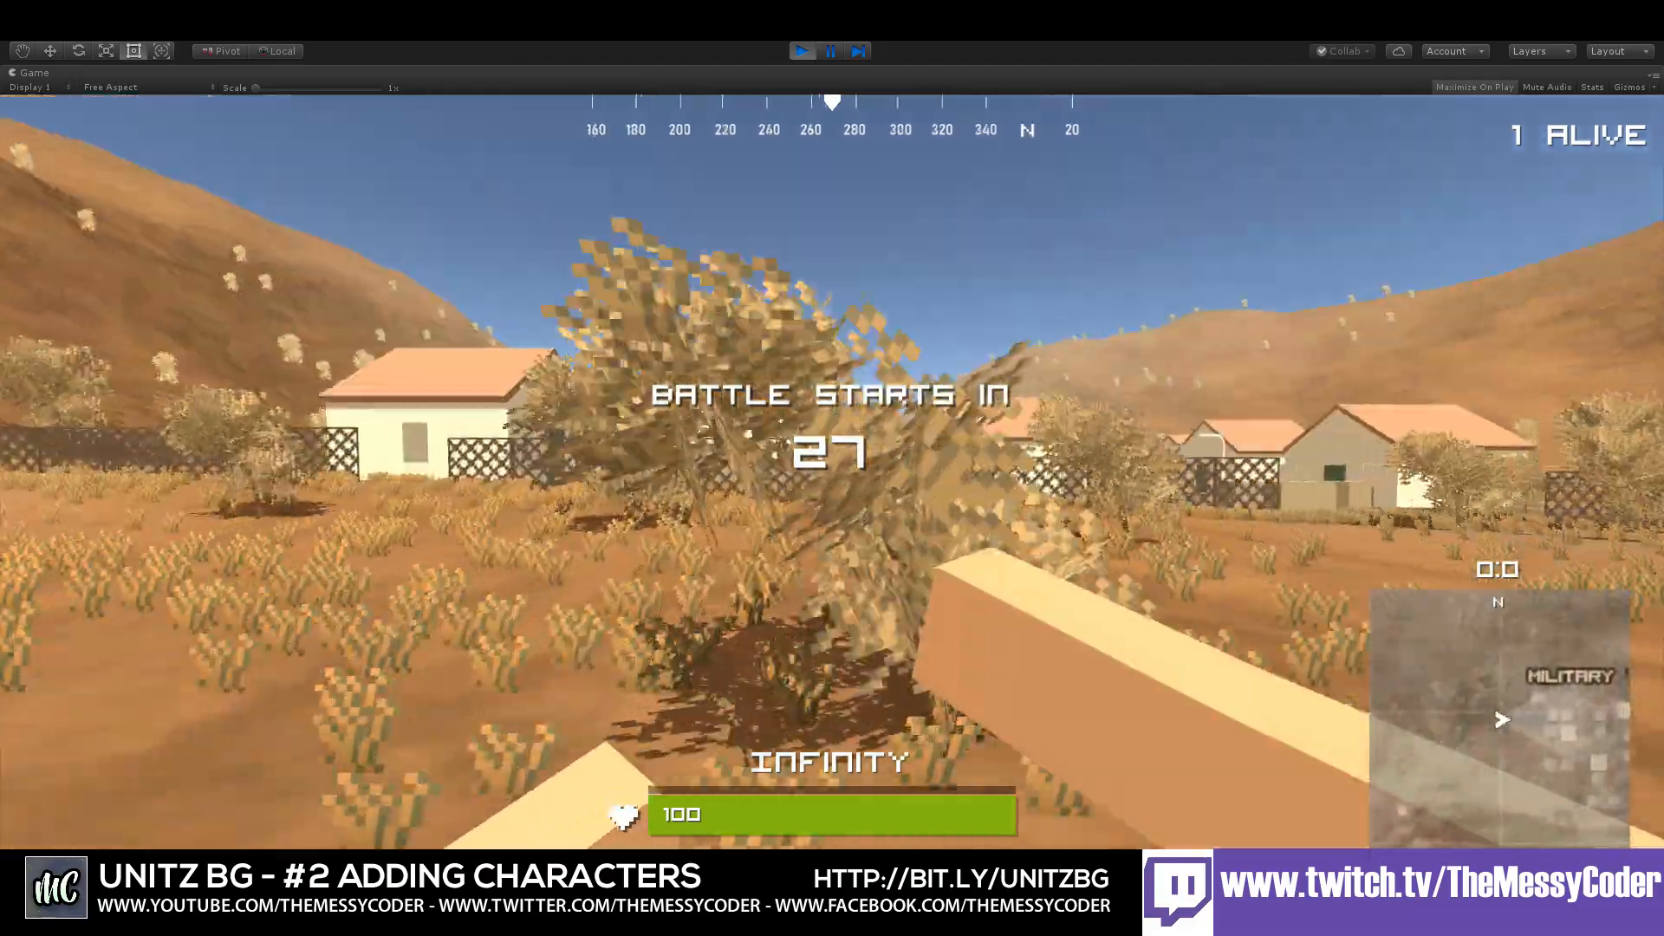
pyautogui.press('w')
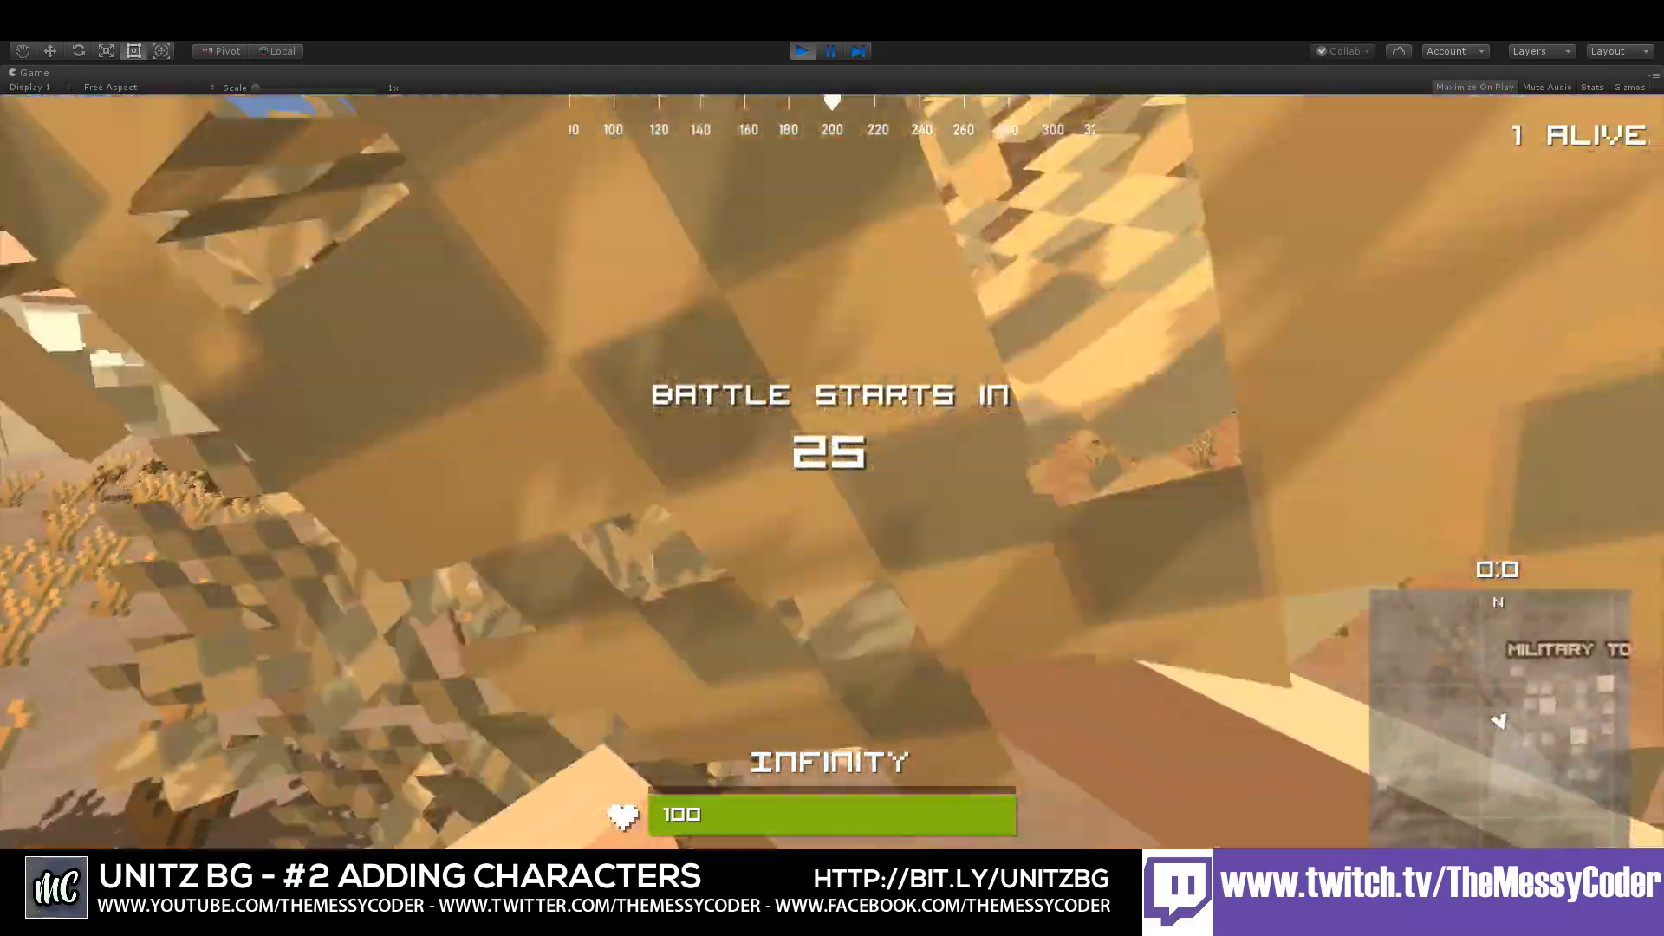
pyautogui.press('w')
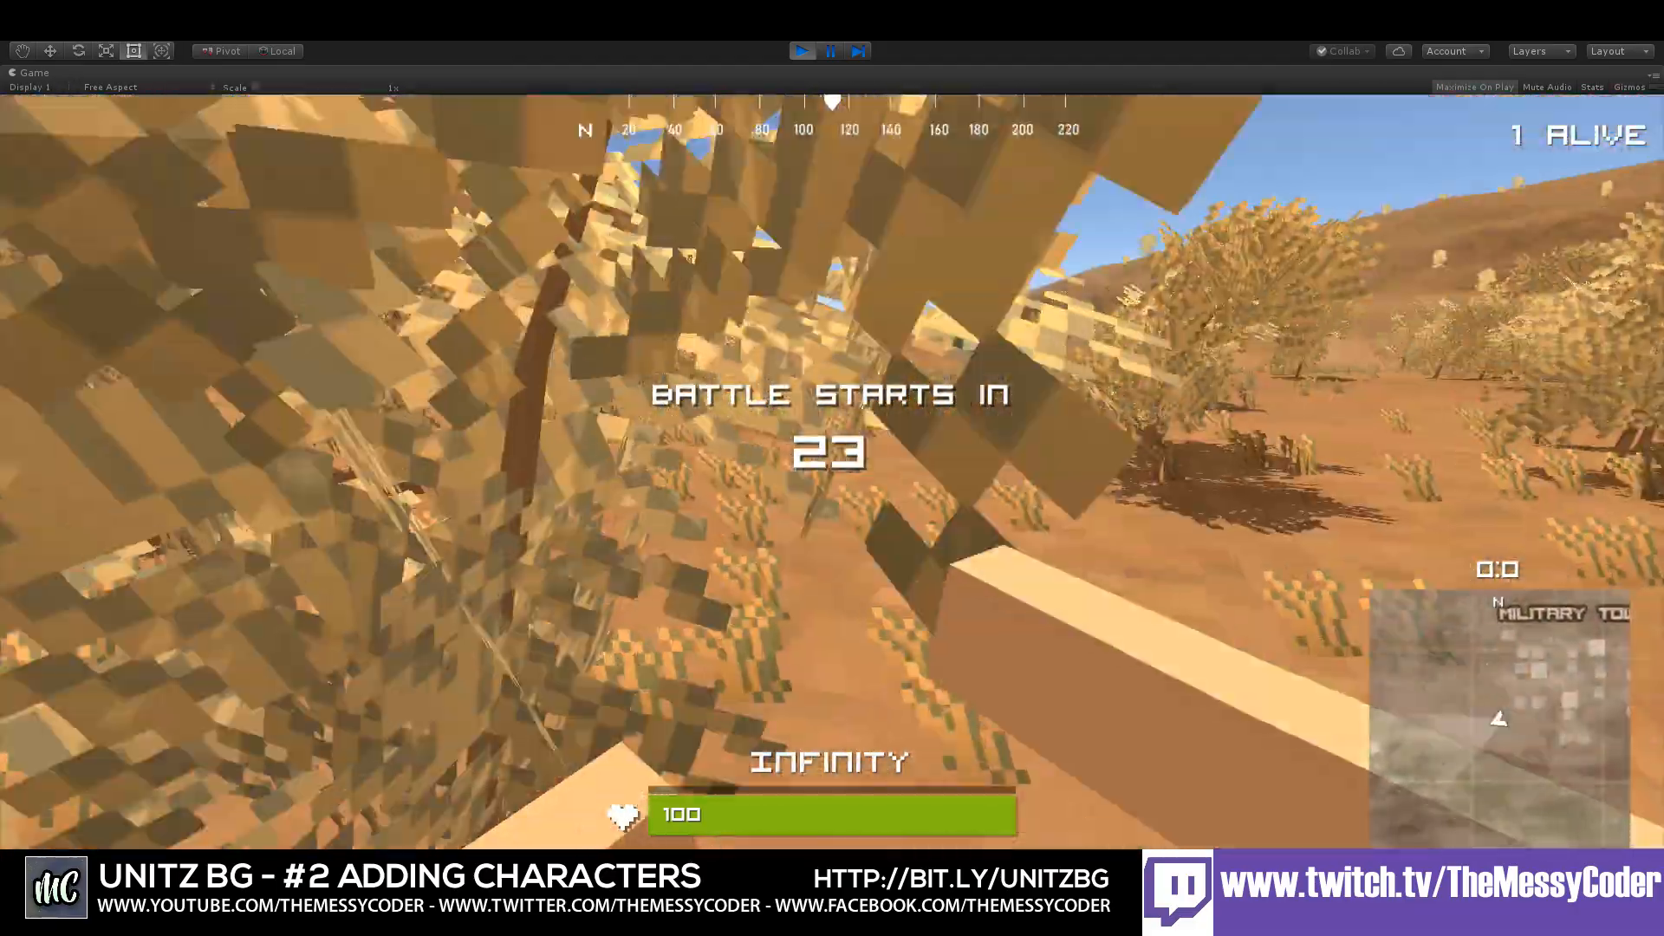
pyautogui.press('w')
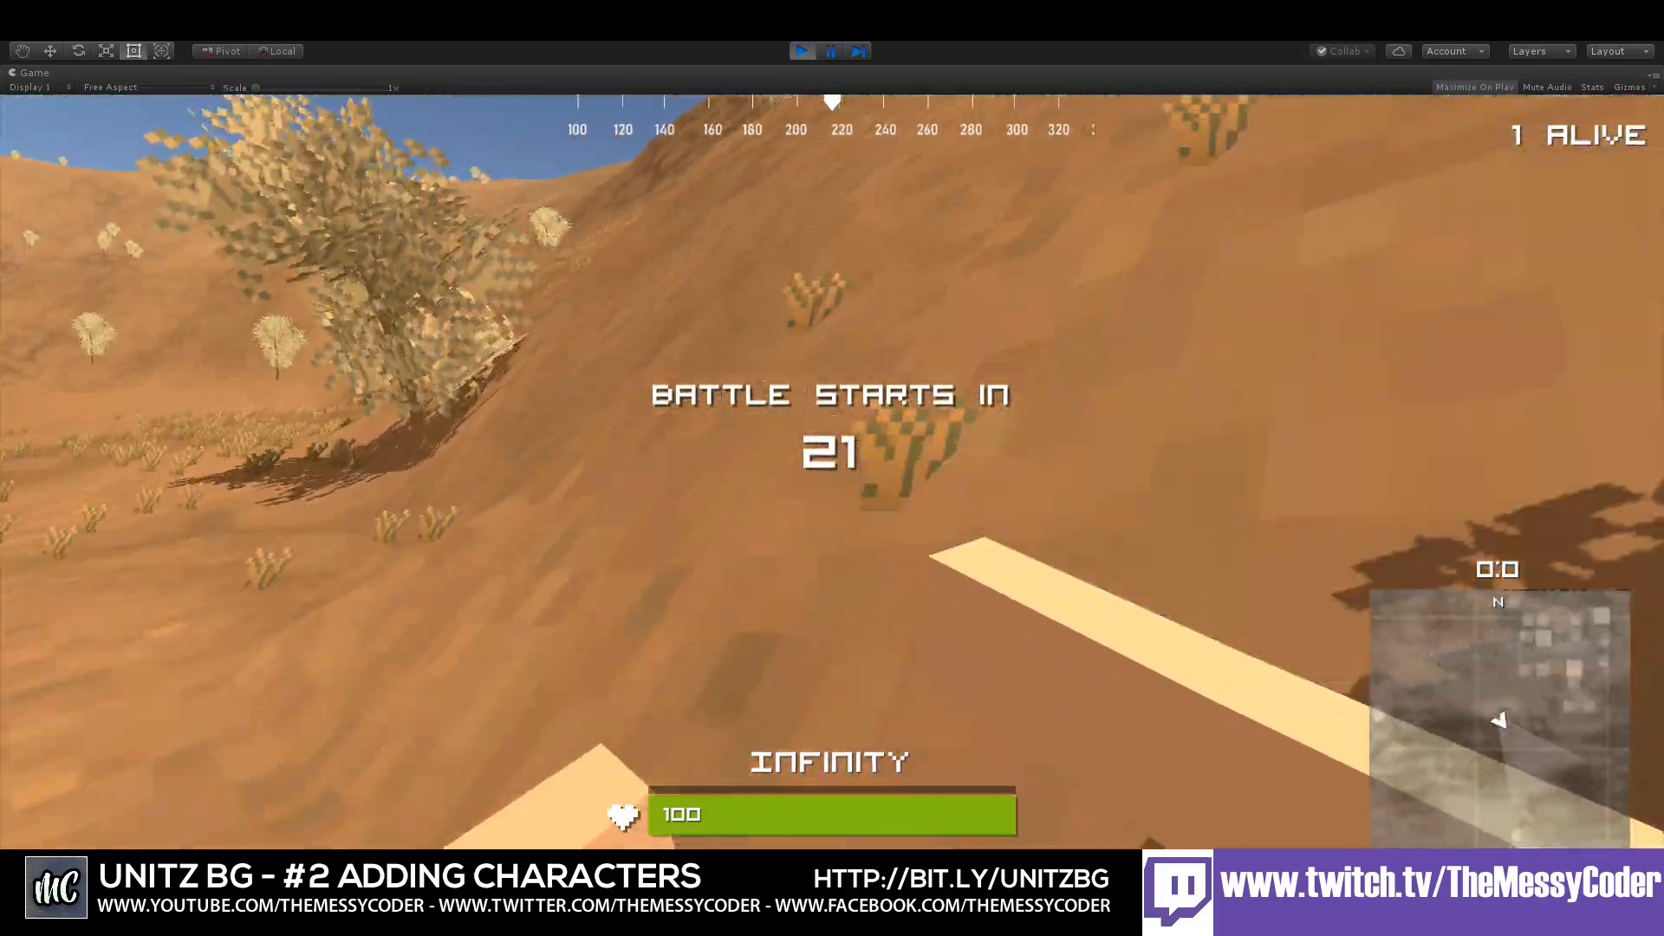
pyautogui.press('w')
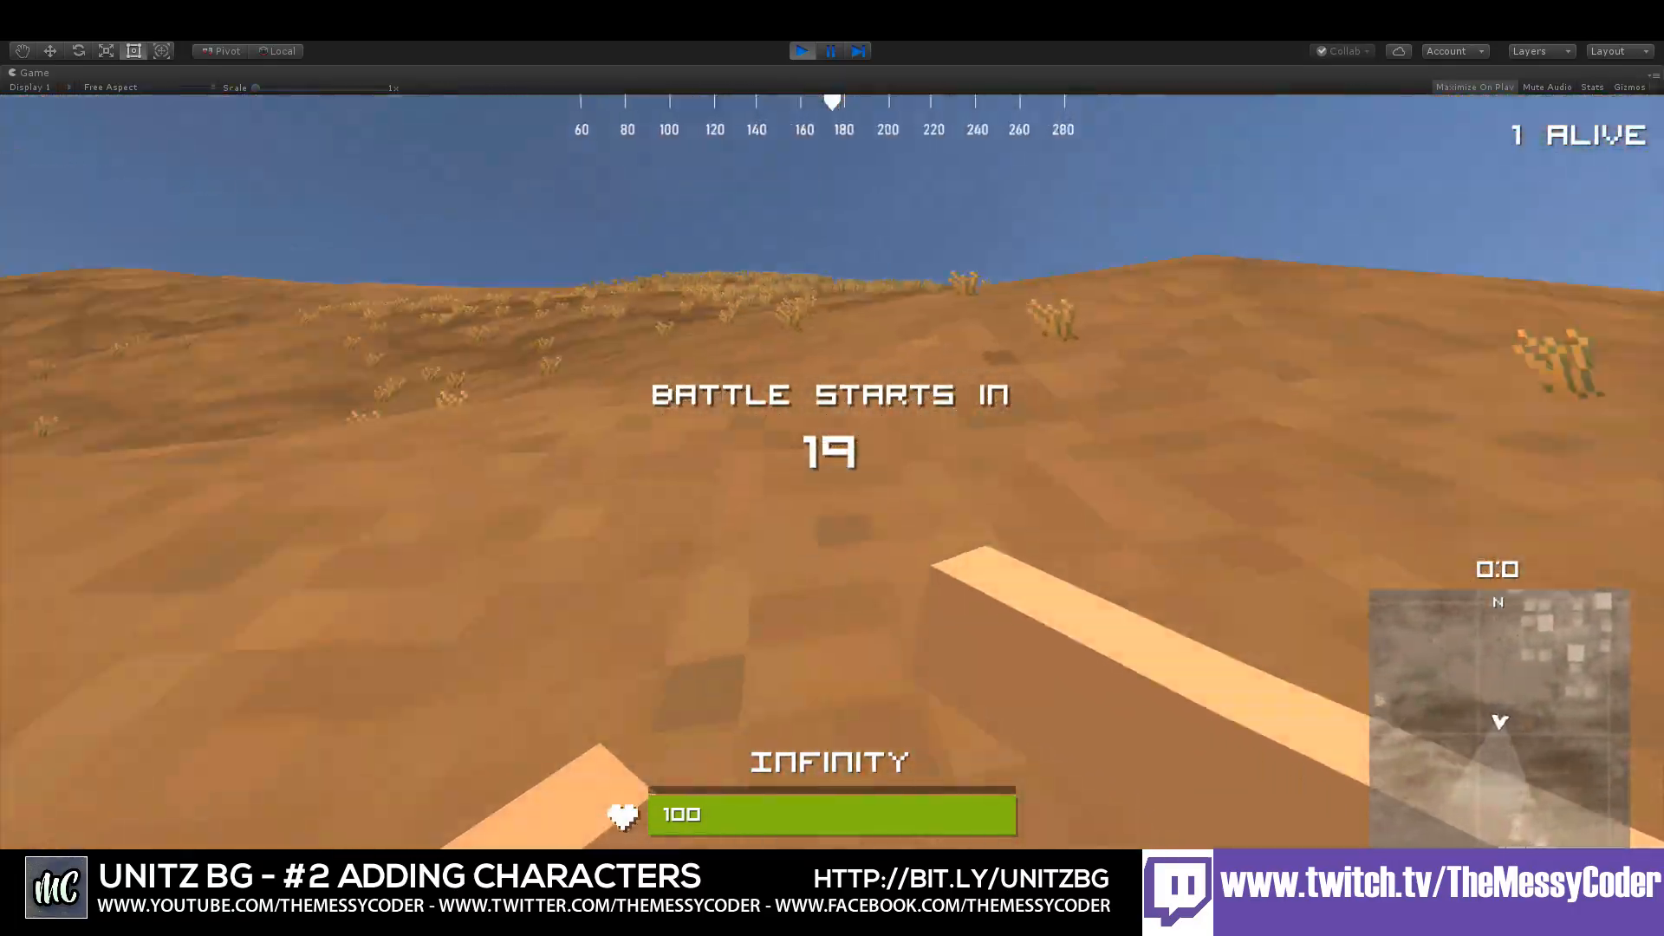
pyautogui.press('w')
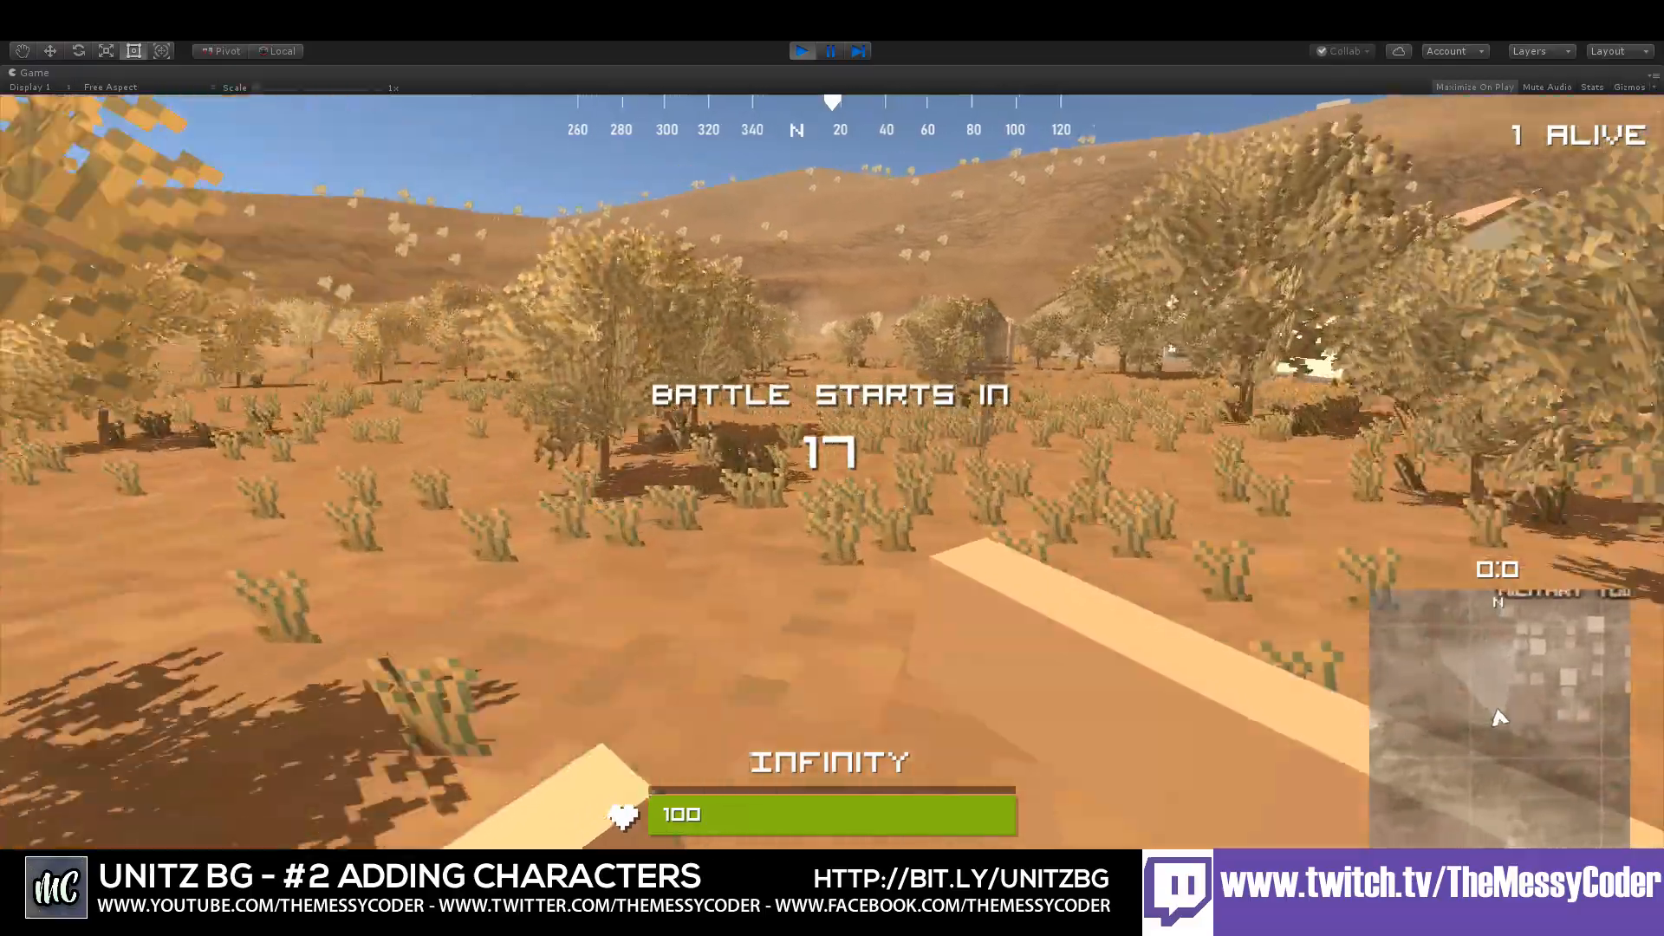
pyautogui.press('w')
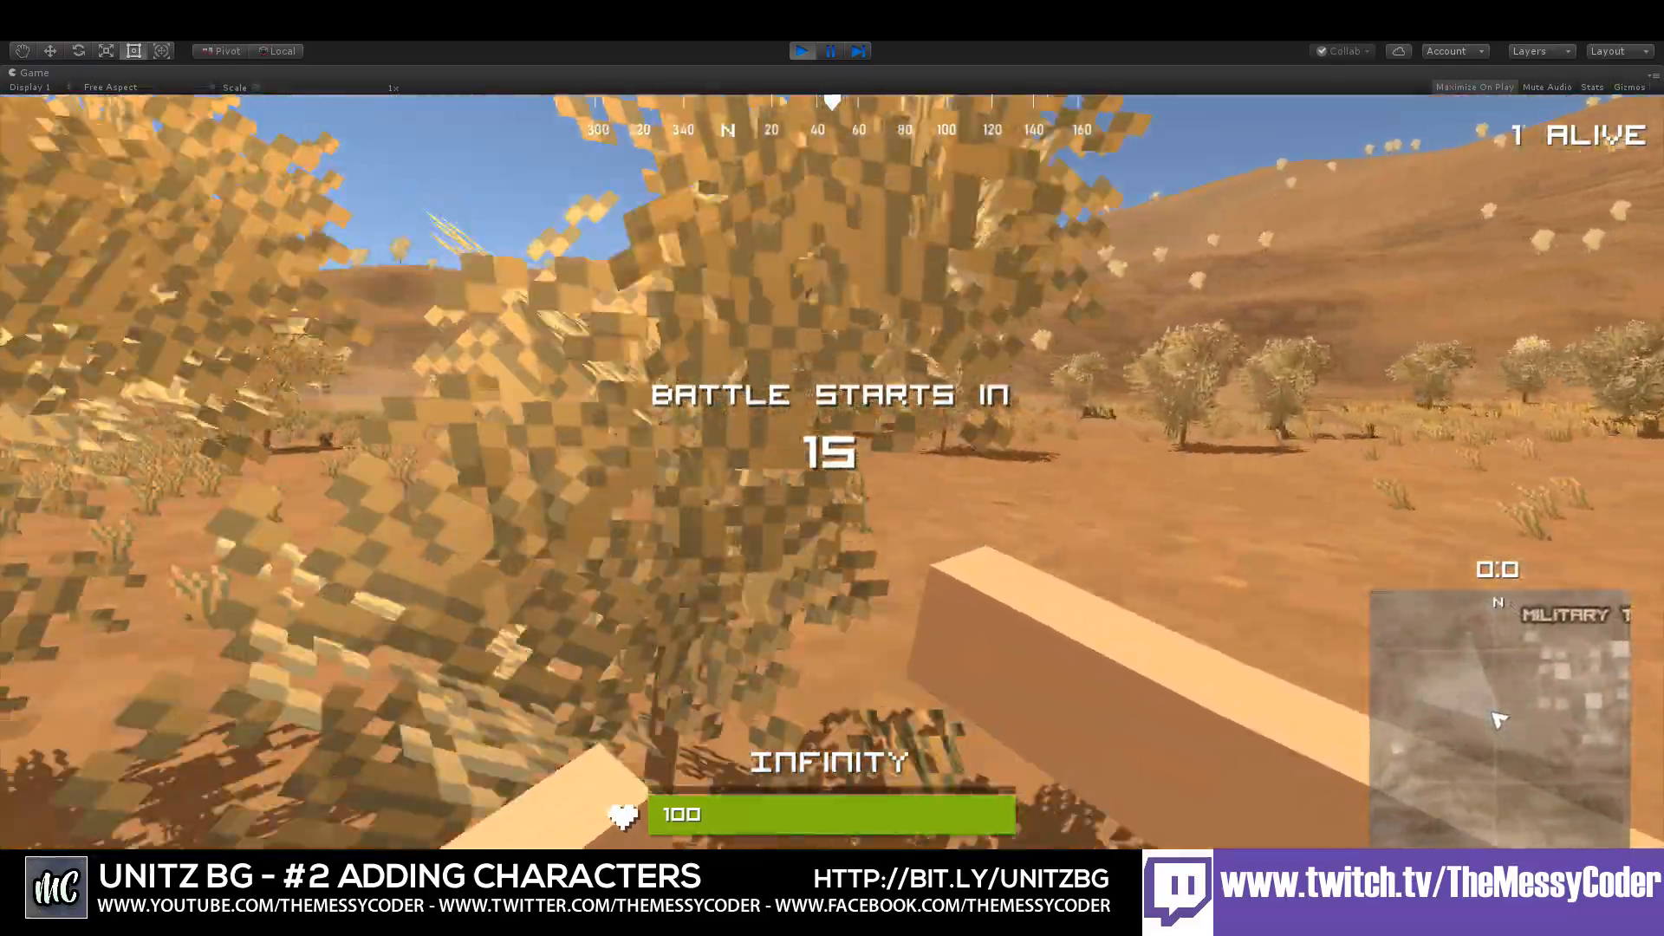
pyautogui.press('w')
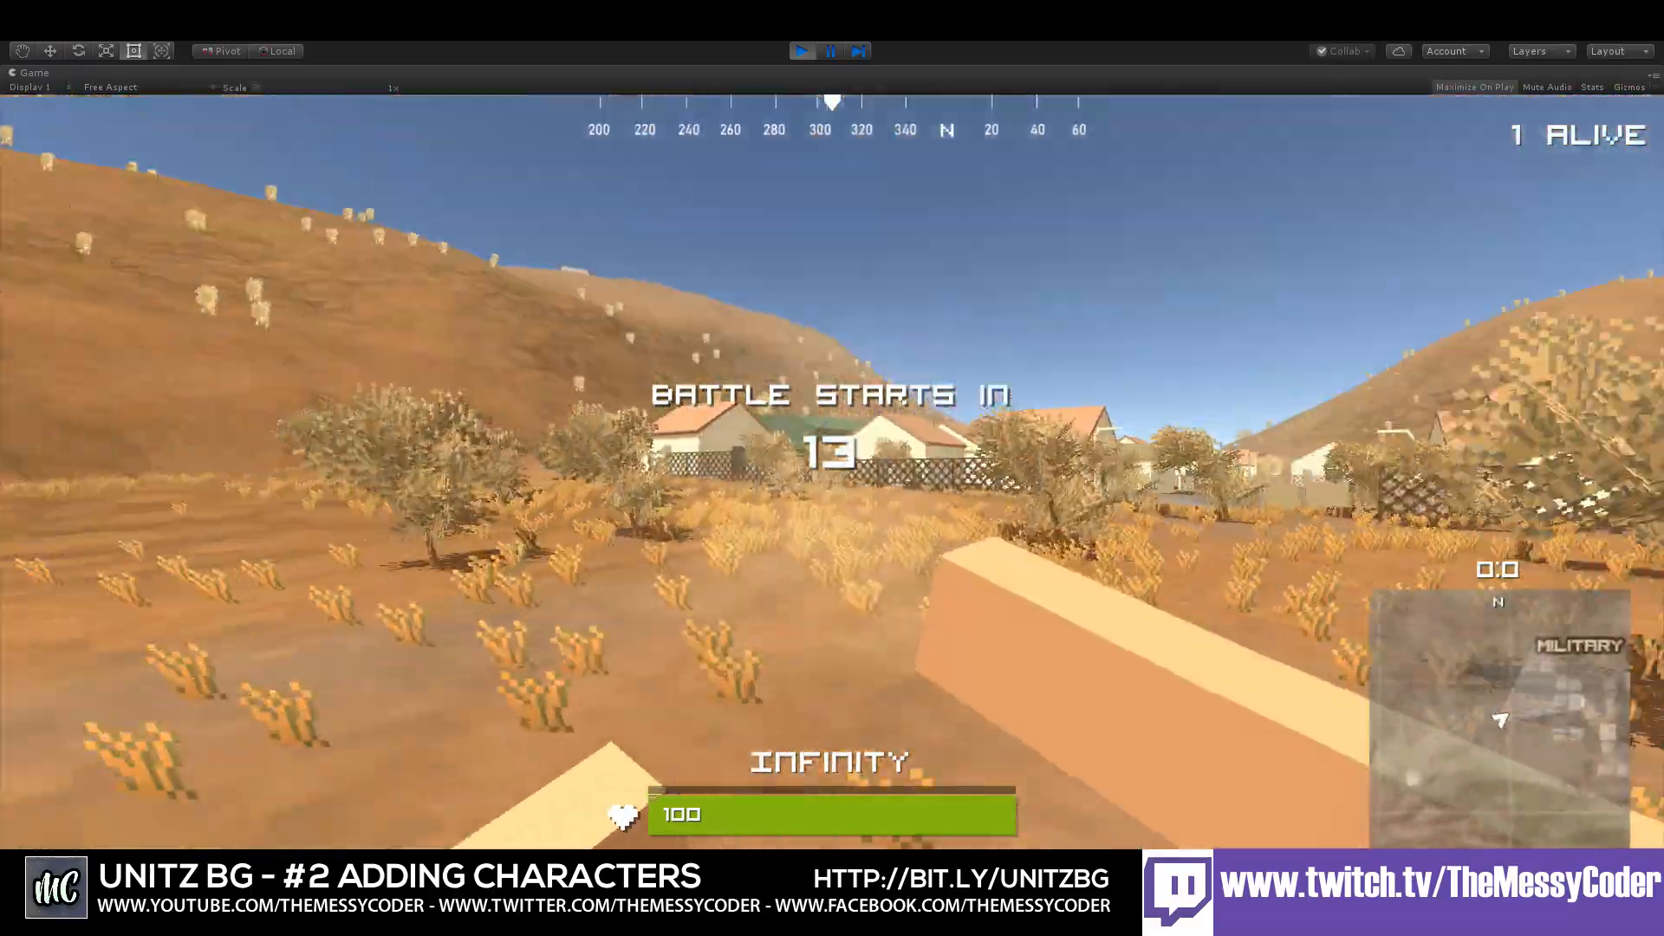
pyautogui.press('w')
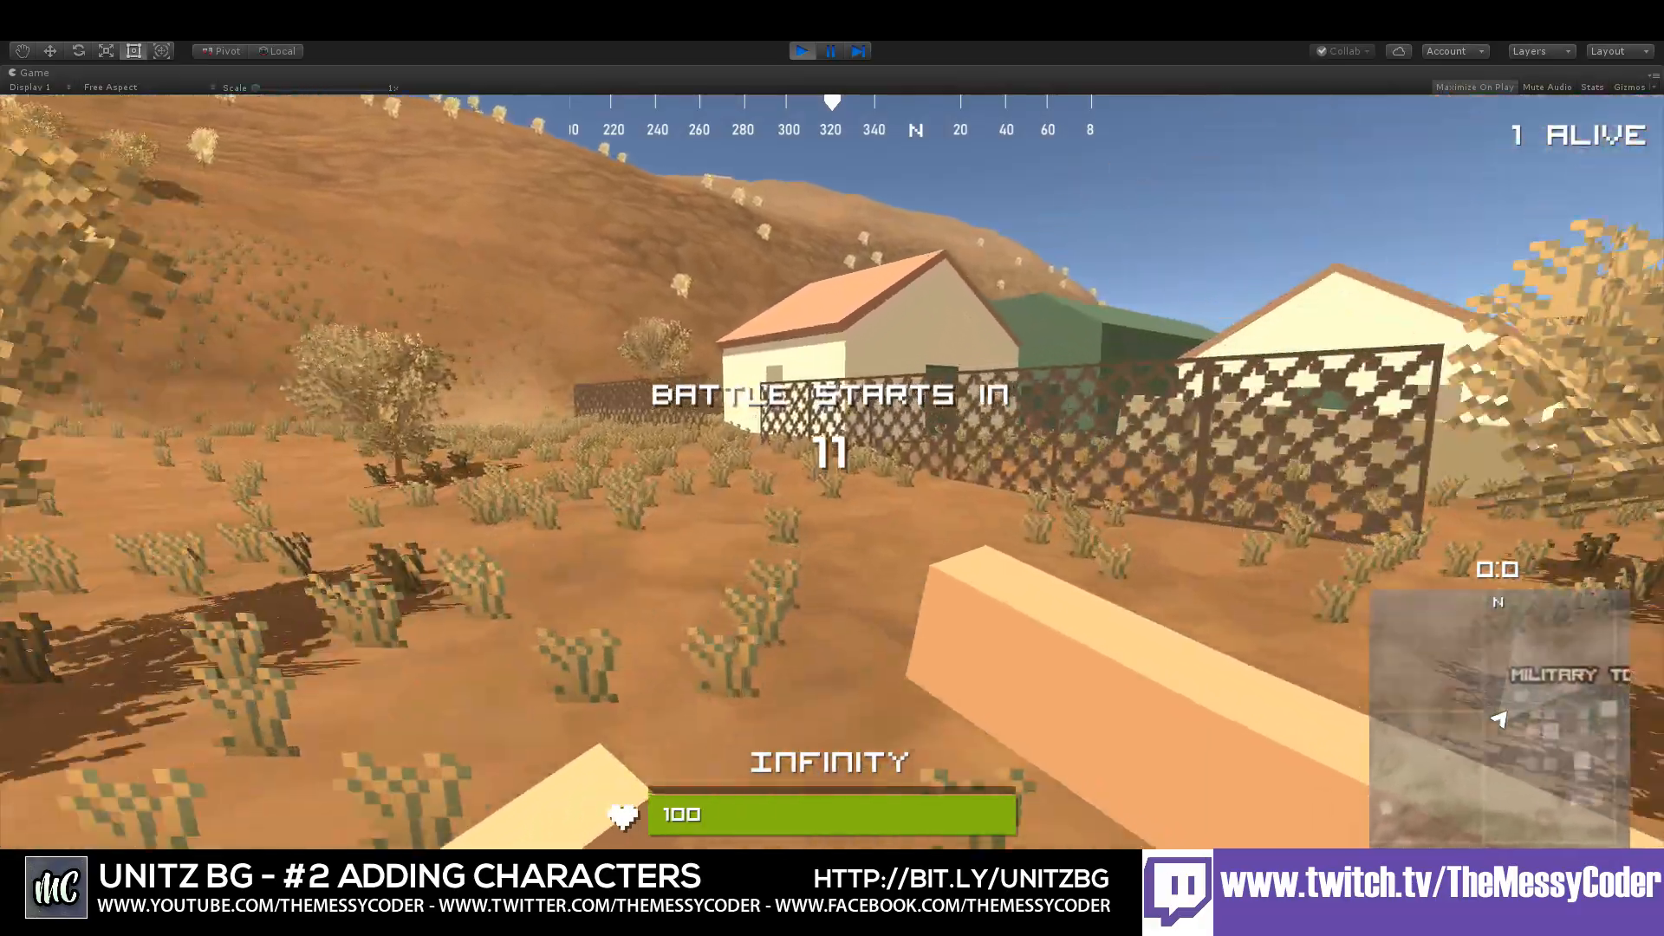
pyautogui.press('w')
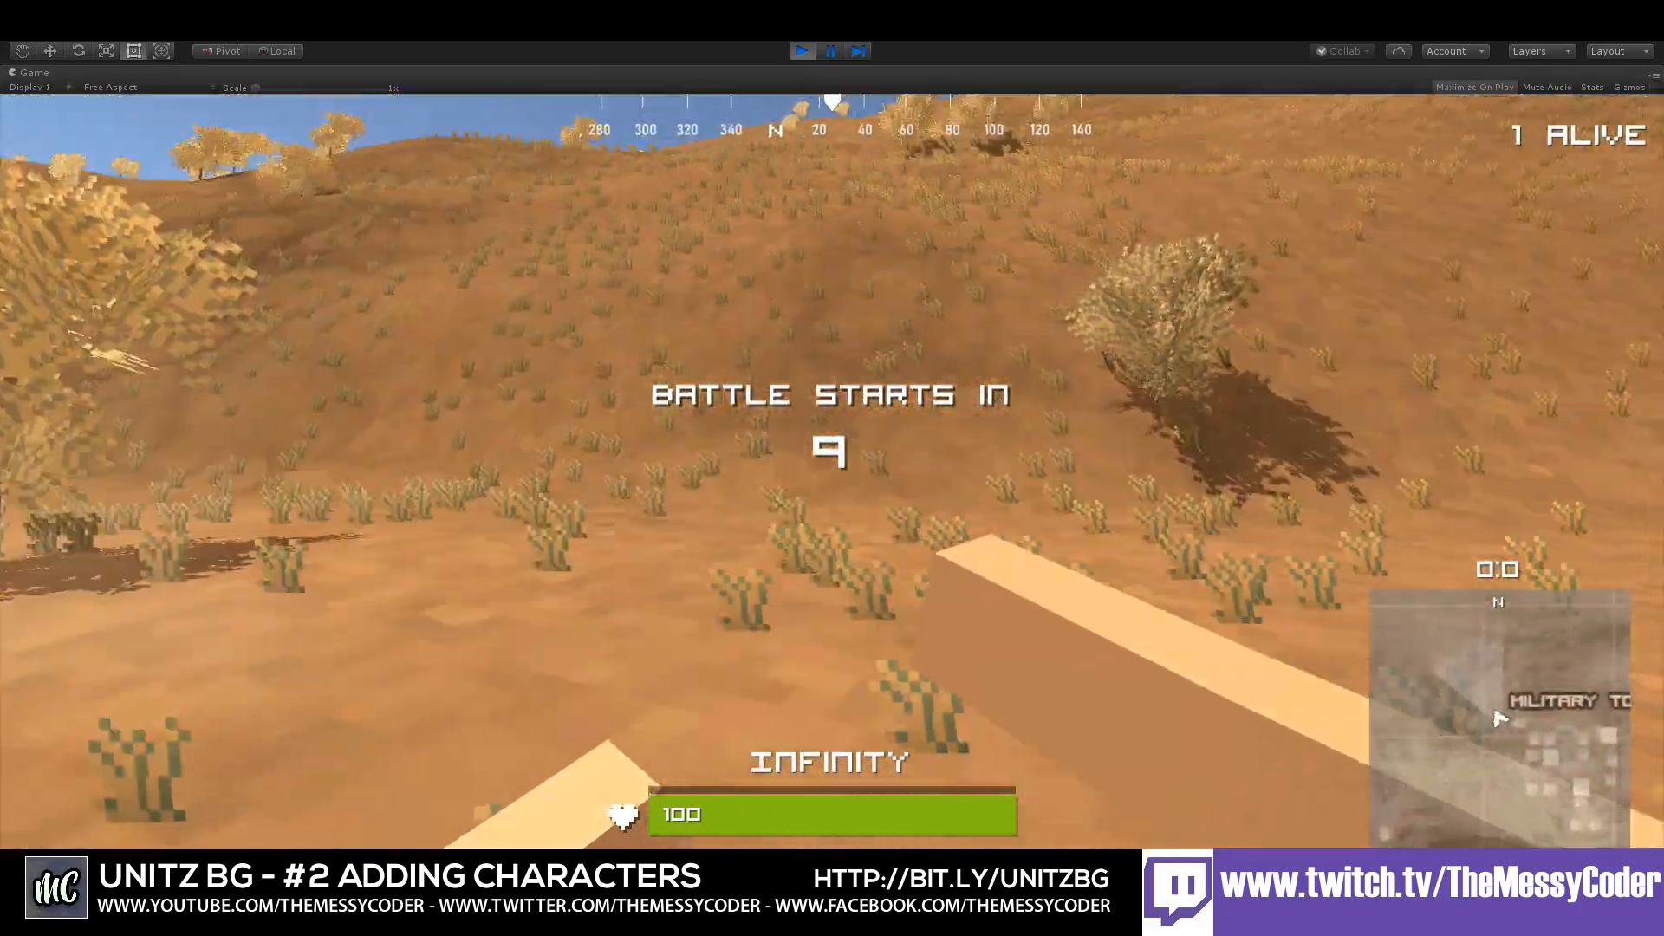
pyautogui.press('w')
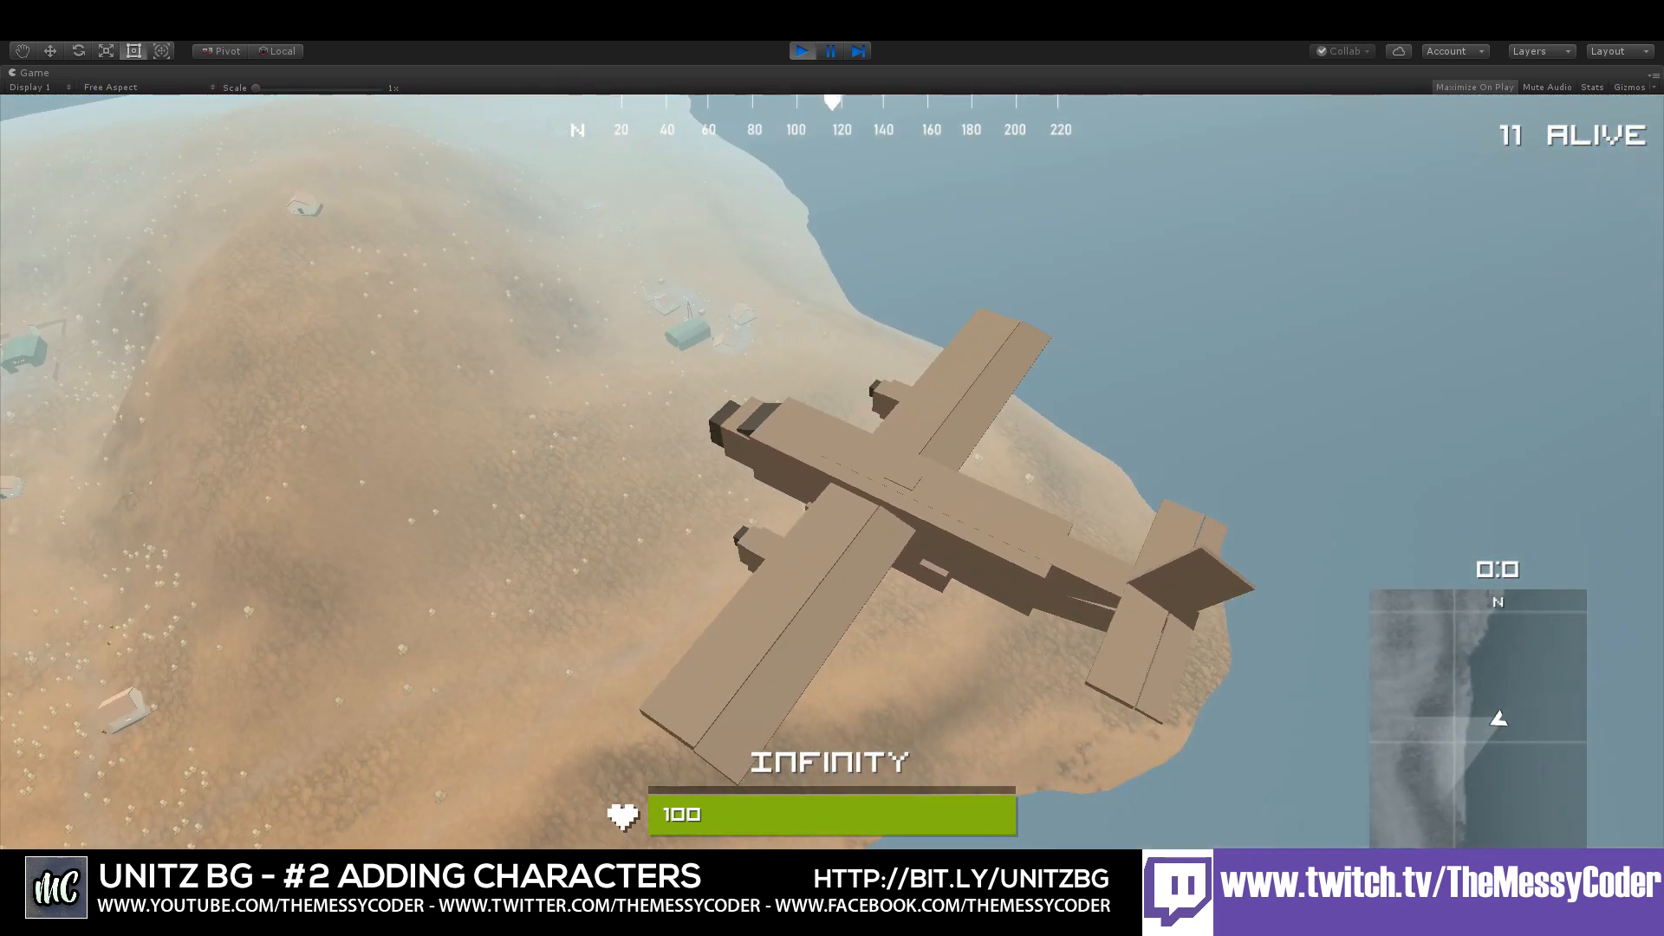
# - Jump out of the plane to check the soldier's descent and landing, and stop the game
pyautogui.press('c')
pyautogui.press('c')
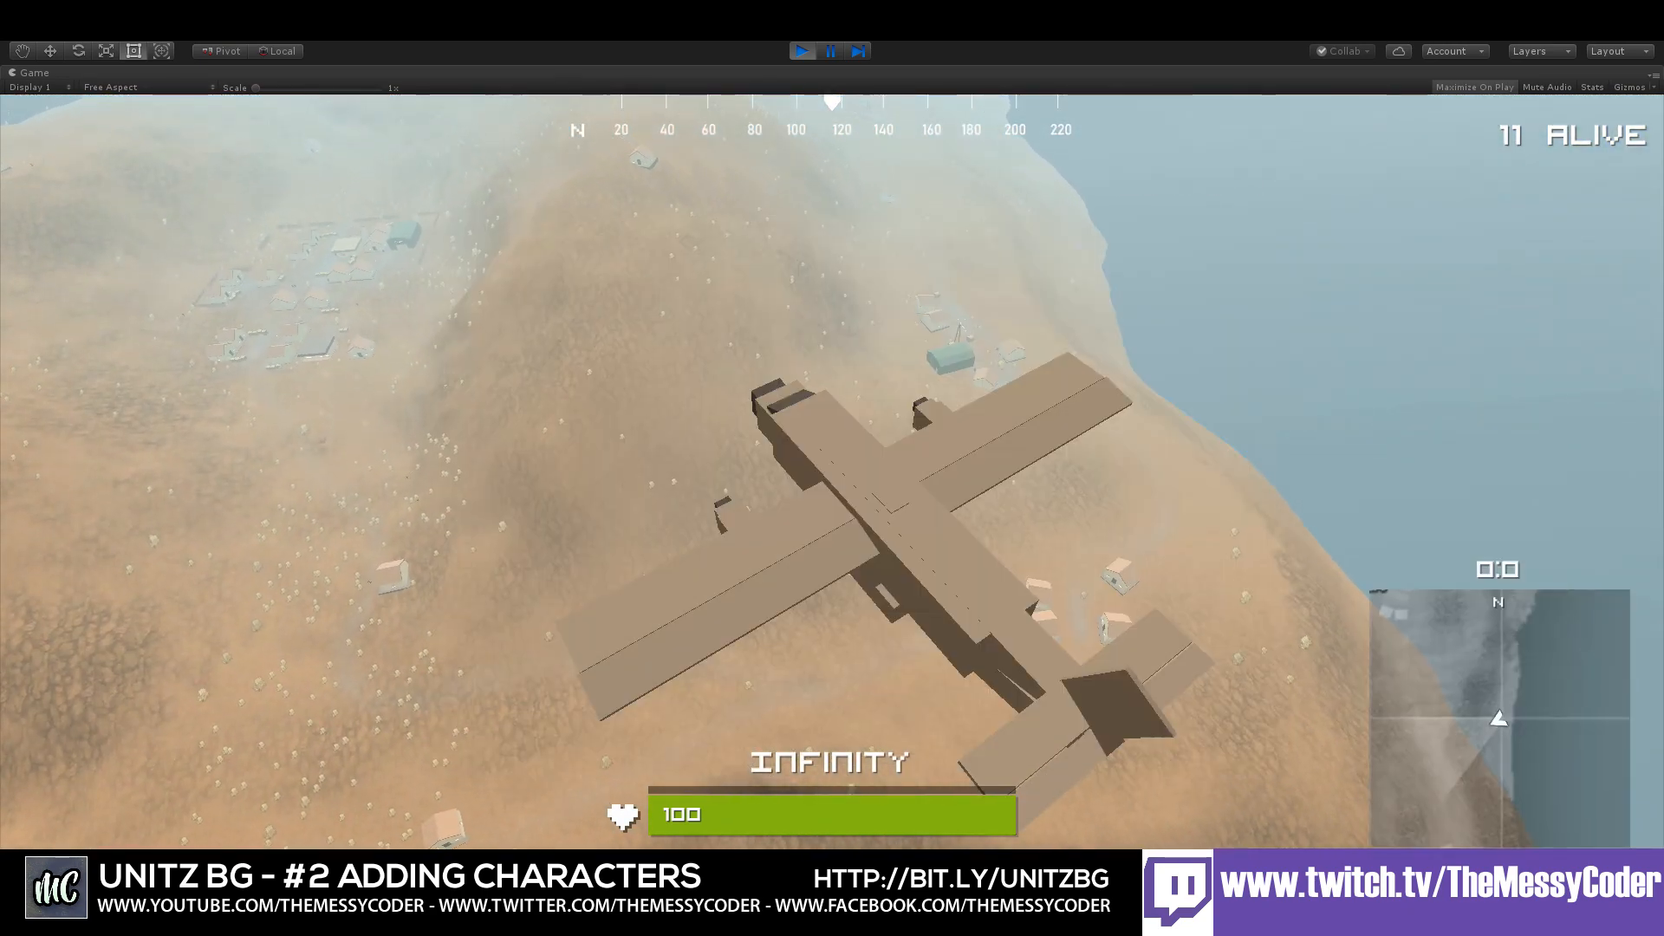
pyautogui.press('f')
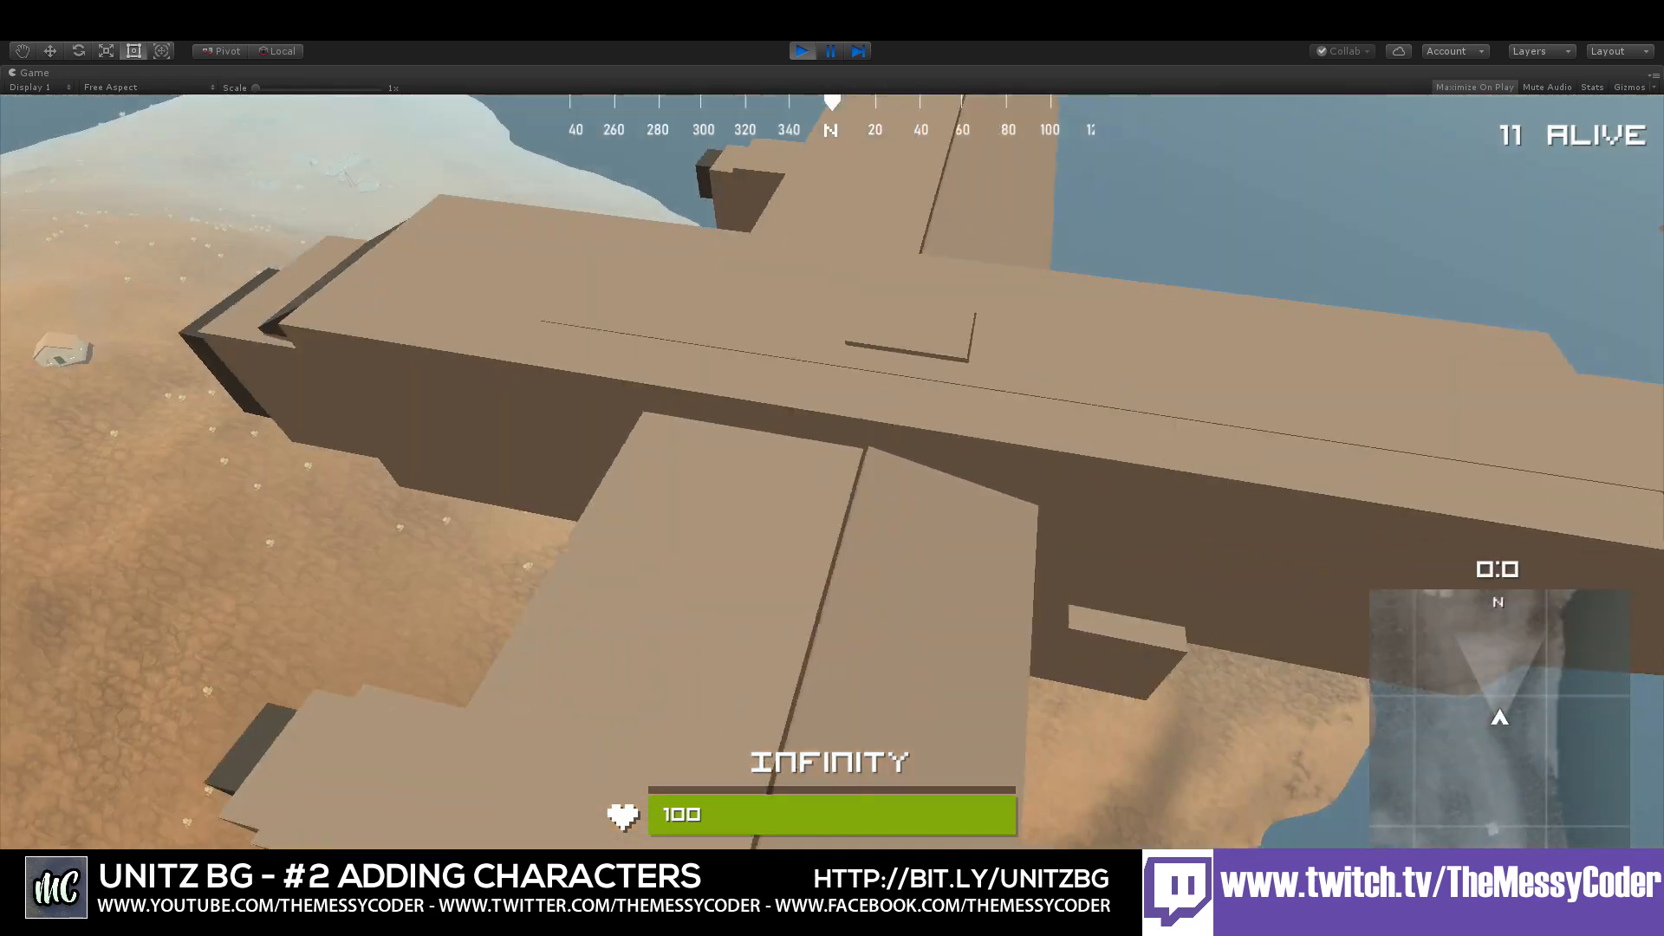
pyautogui.press('w')
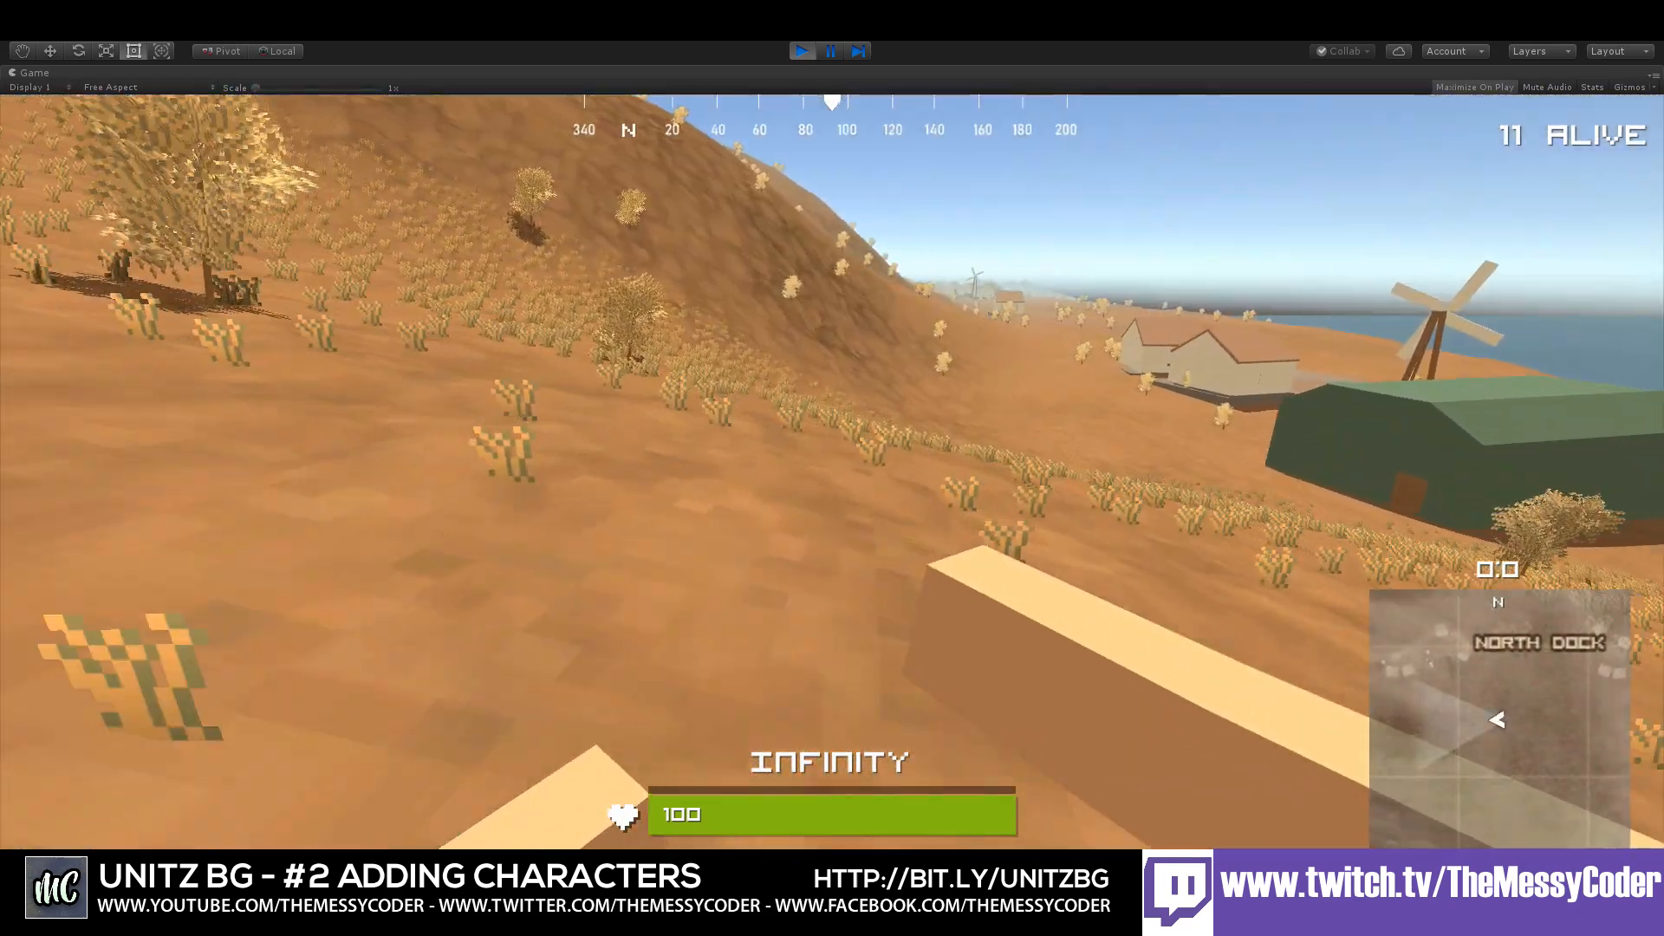
pyautogui.hotkey('ctrl', 'p')
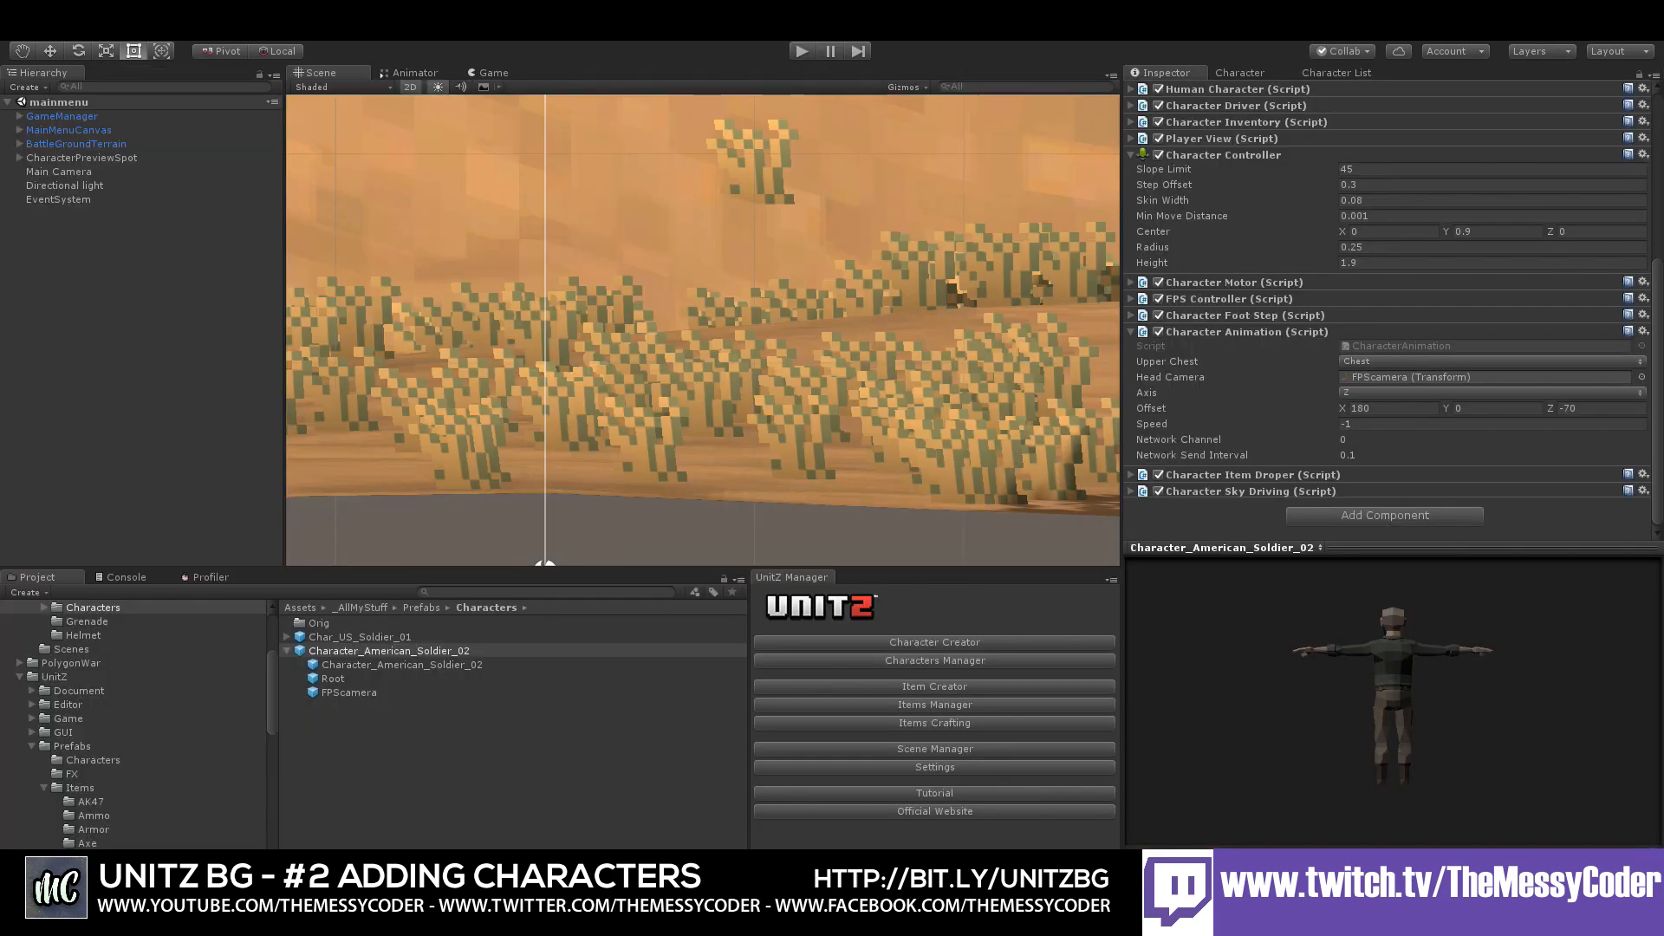
# - Open the CharacterCreation scene from _AllMyStuff/Scenes
pyautogui.scroll(3, 56, 794)
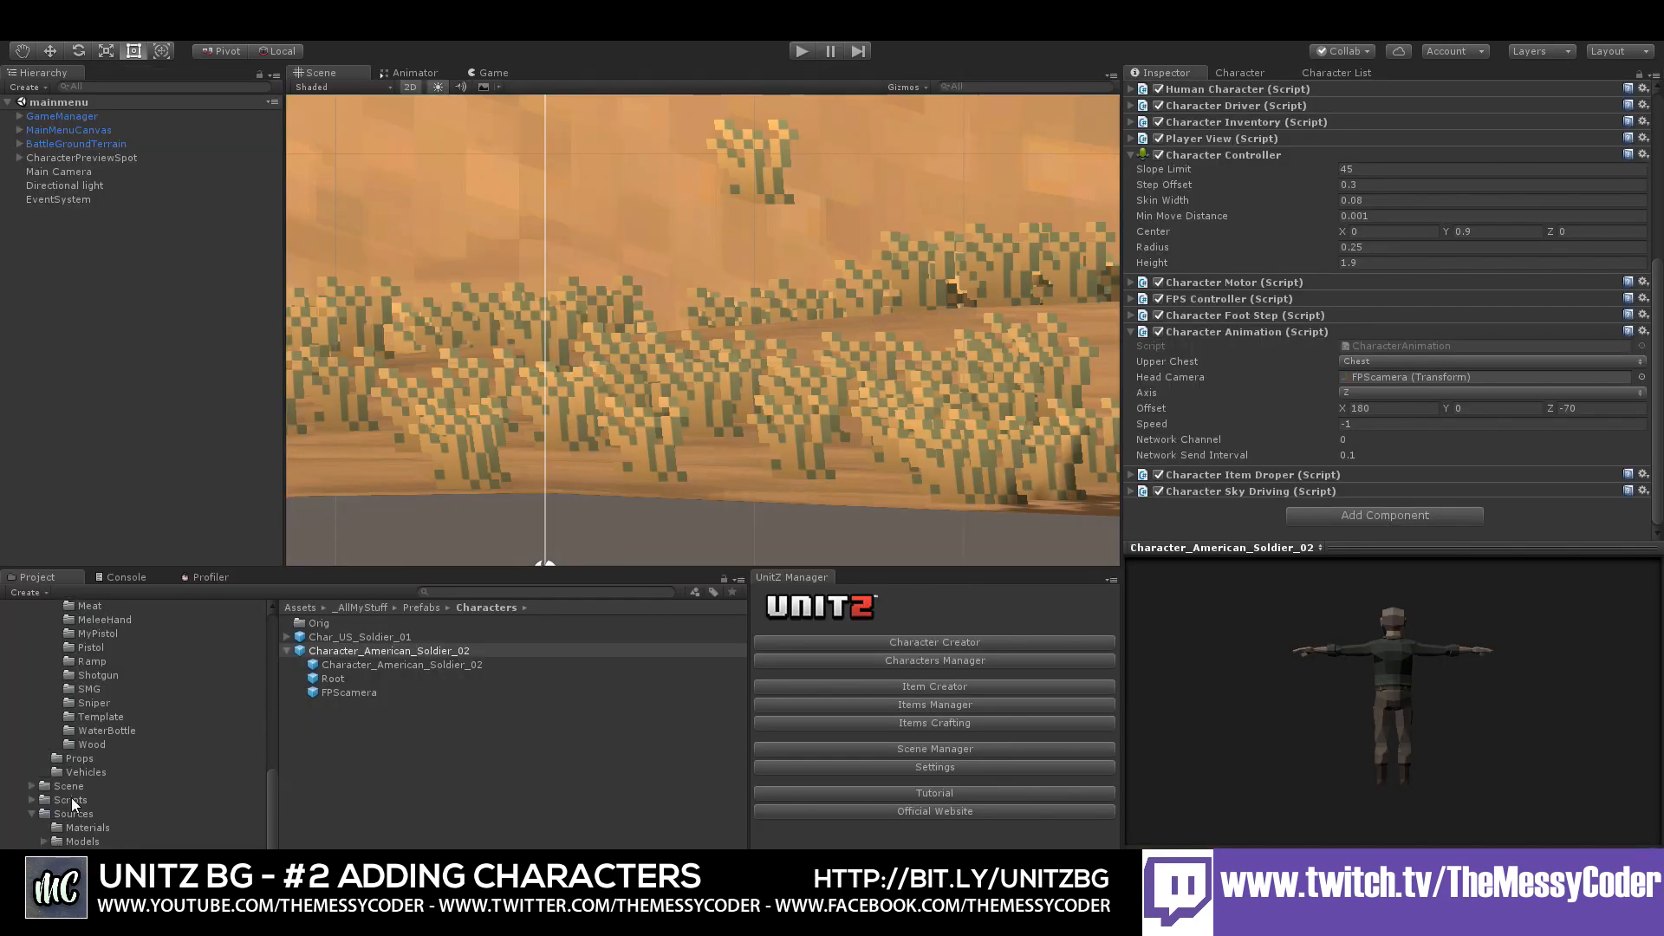
pyautogui.scroll(5, 78, 795)
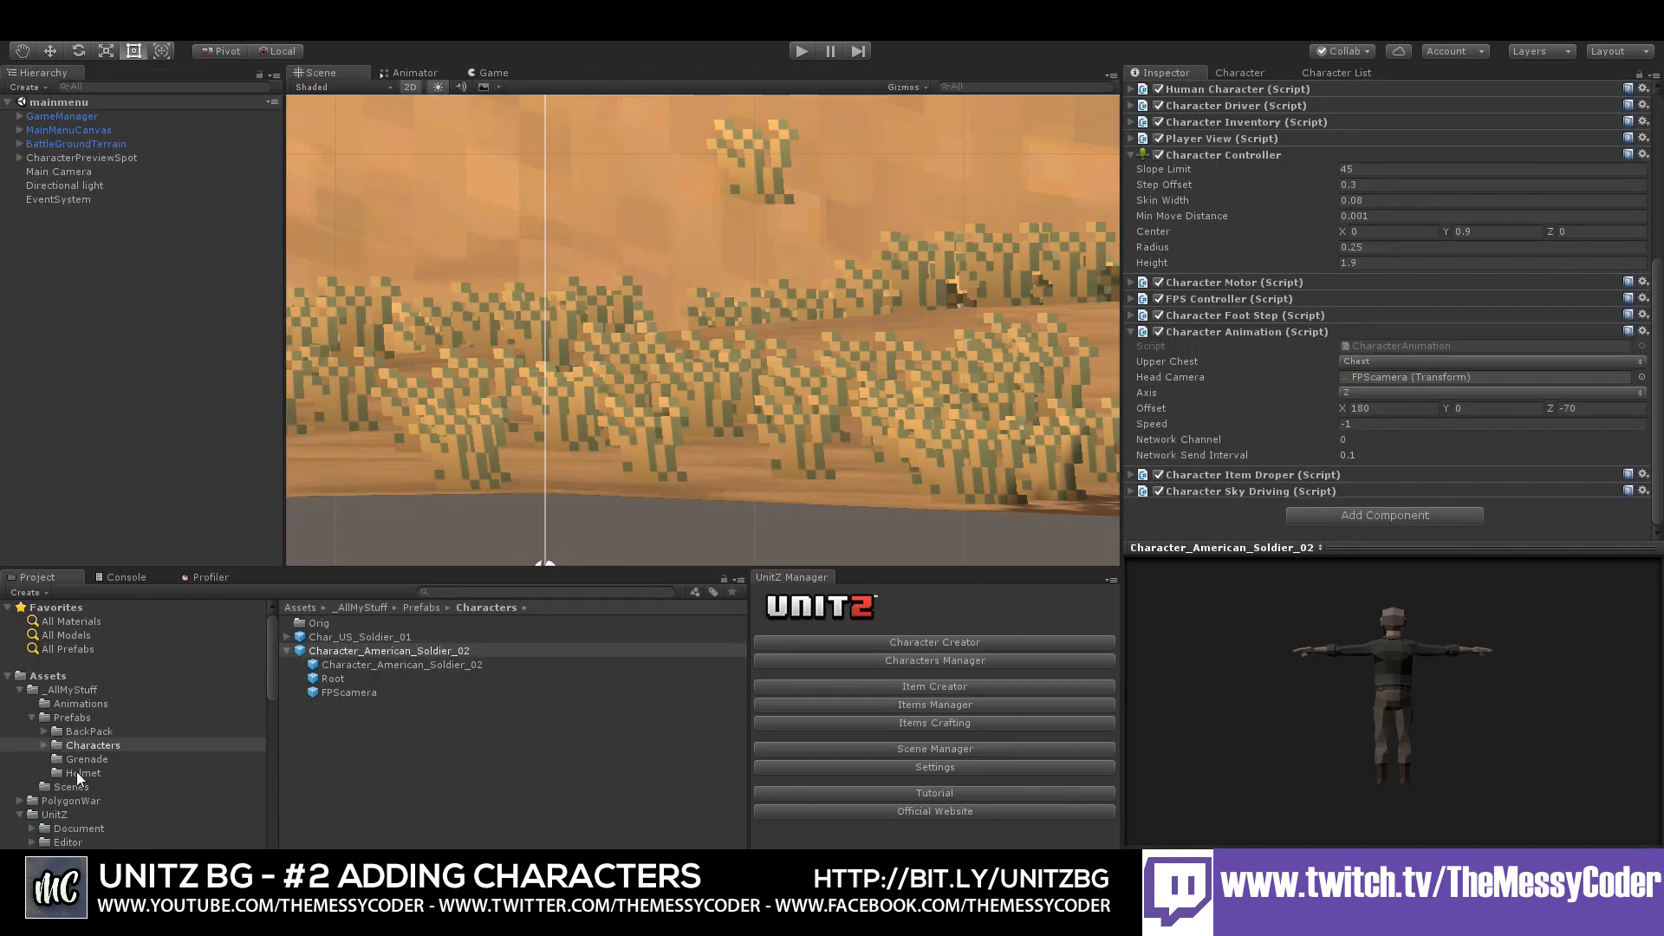
pyautogui.click(71, 786)
pyautogui.doubleClick(381, 622)
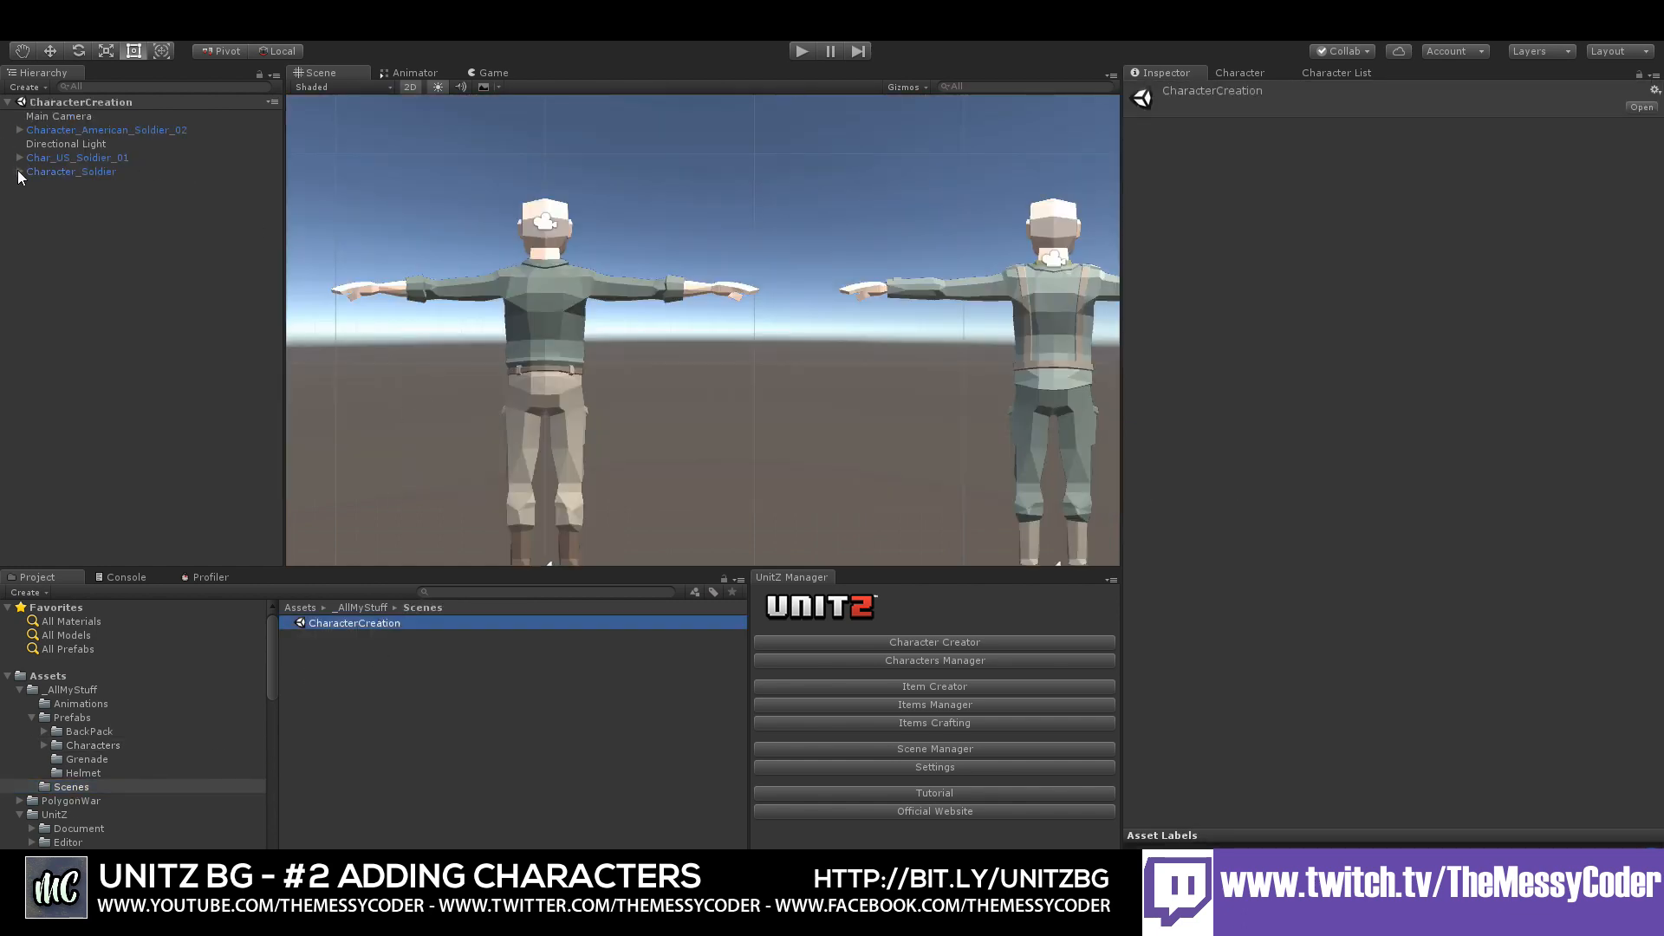
# - Copy the parachute child object of Character_Soldier in the hierarchy
pyautogui.click(19, 173)
pyautogui.click(40, 185)
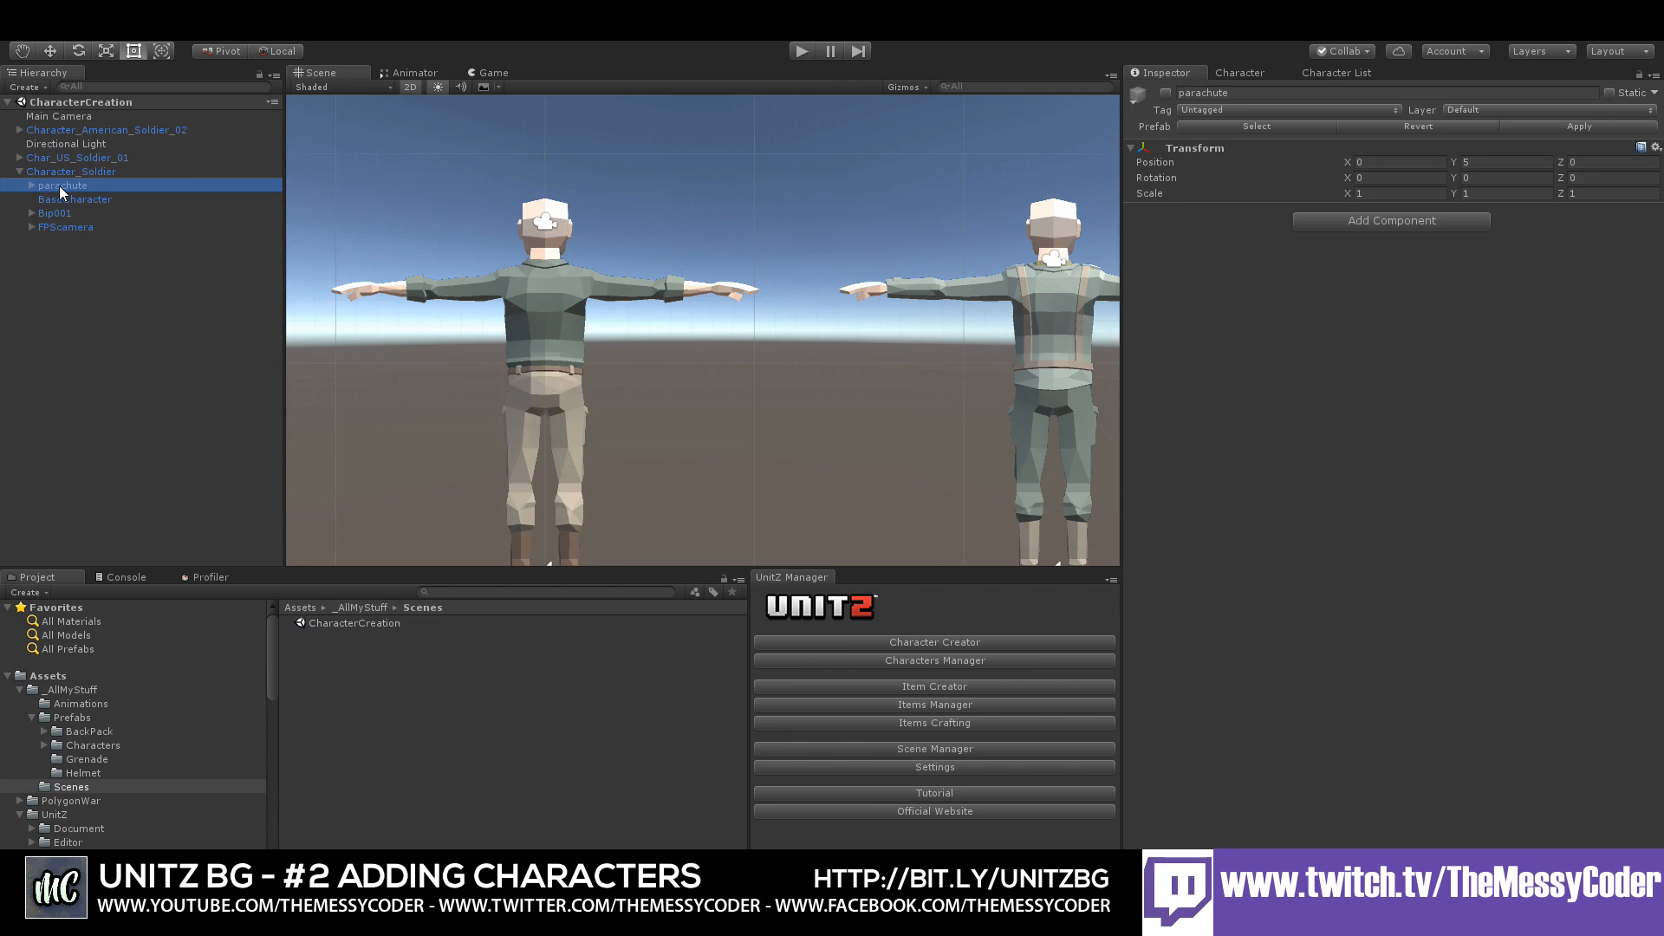
pyautogui.rightClick(59, 185)
pyautogui.click(101, 203)
# - Paste the copied parachute into the scene and make it a child of Character_American_Soldier_02
pyautogui.click(20, 157)
pyautogui.click(56, 159)
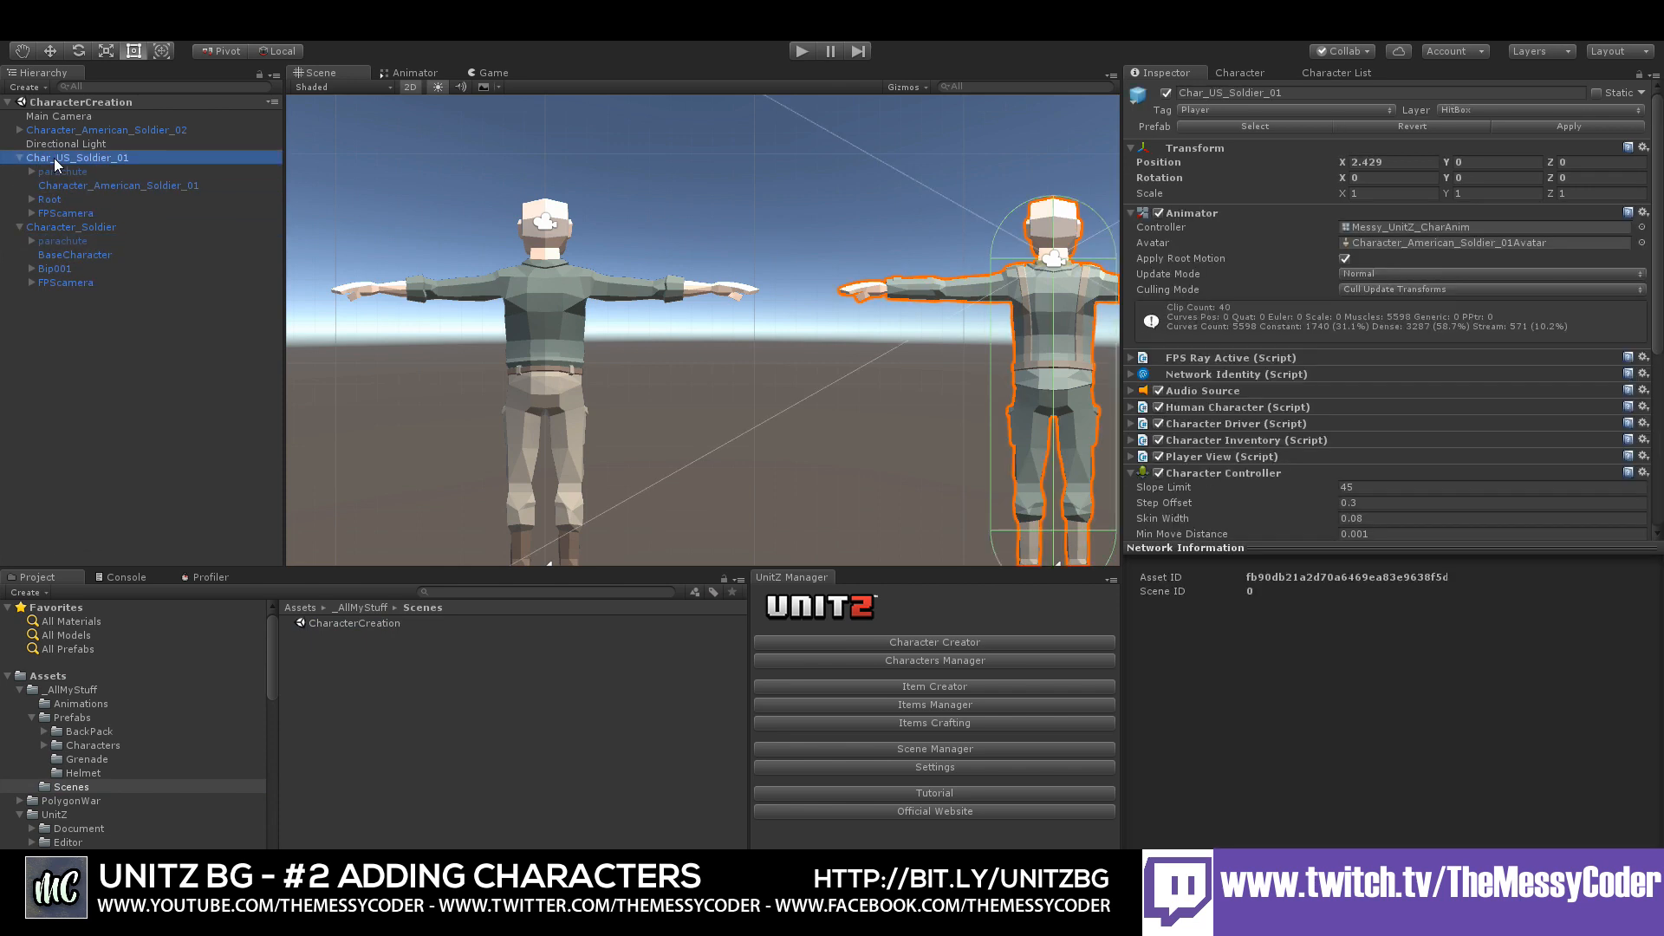
pyautogui.click(52, 130)
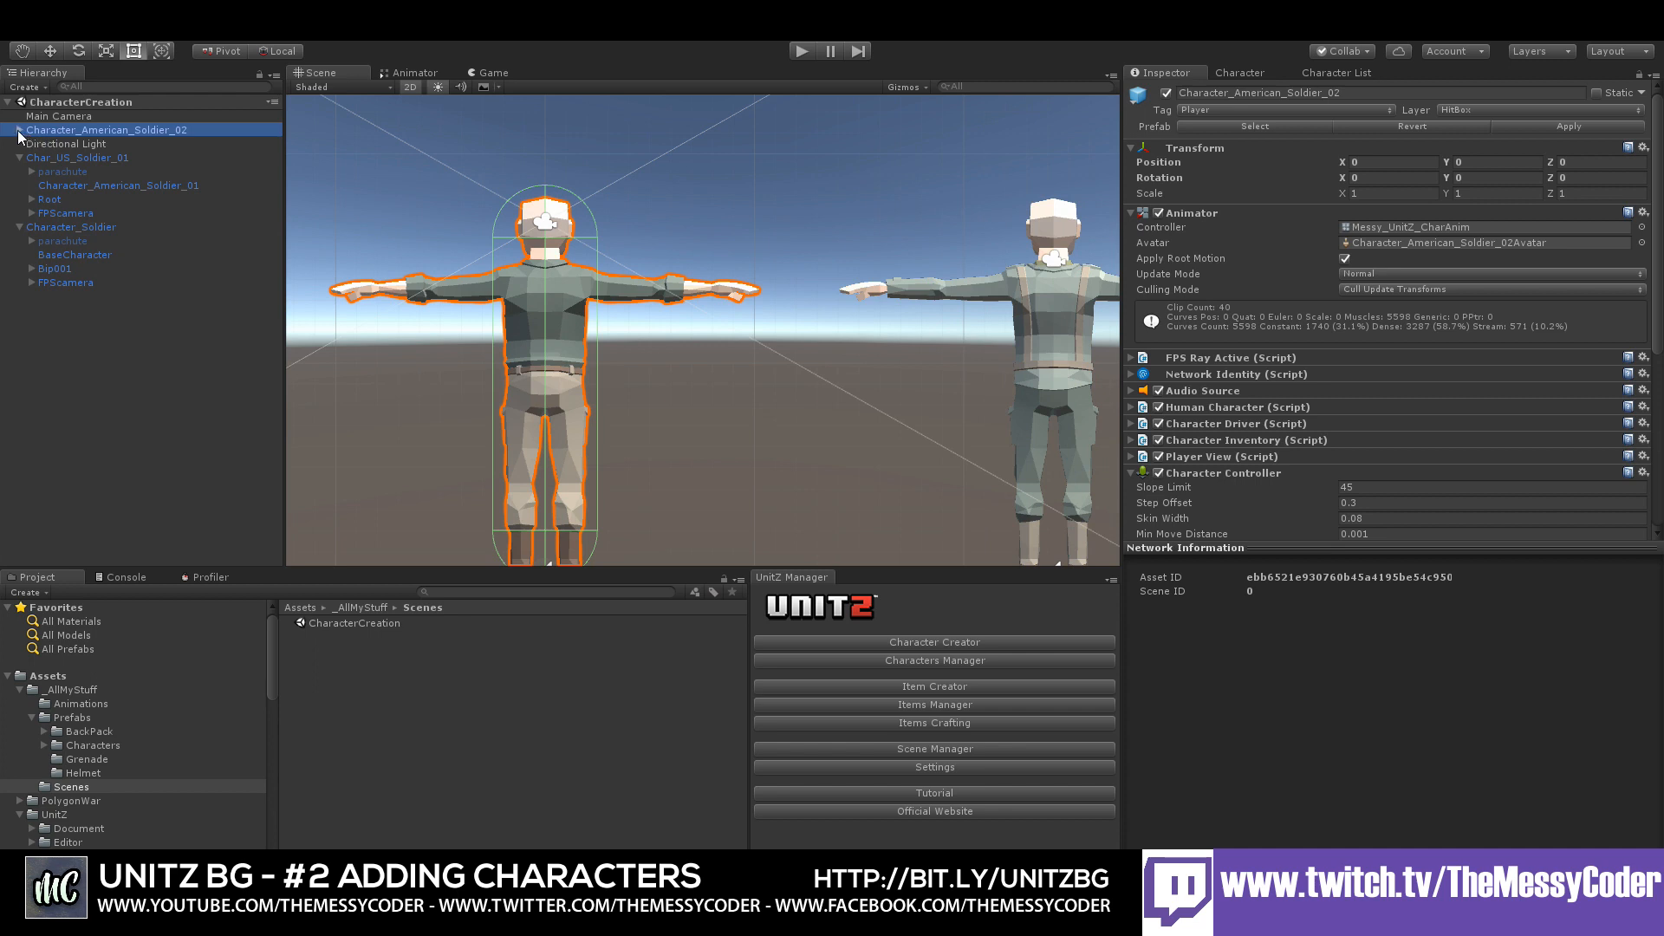
pyautogui.click(20, 131)
pyautogui.rightClick(55, 130)
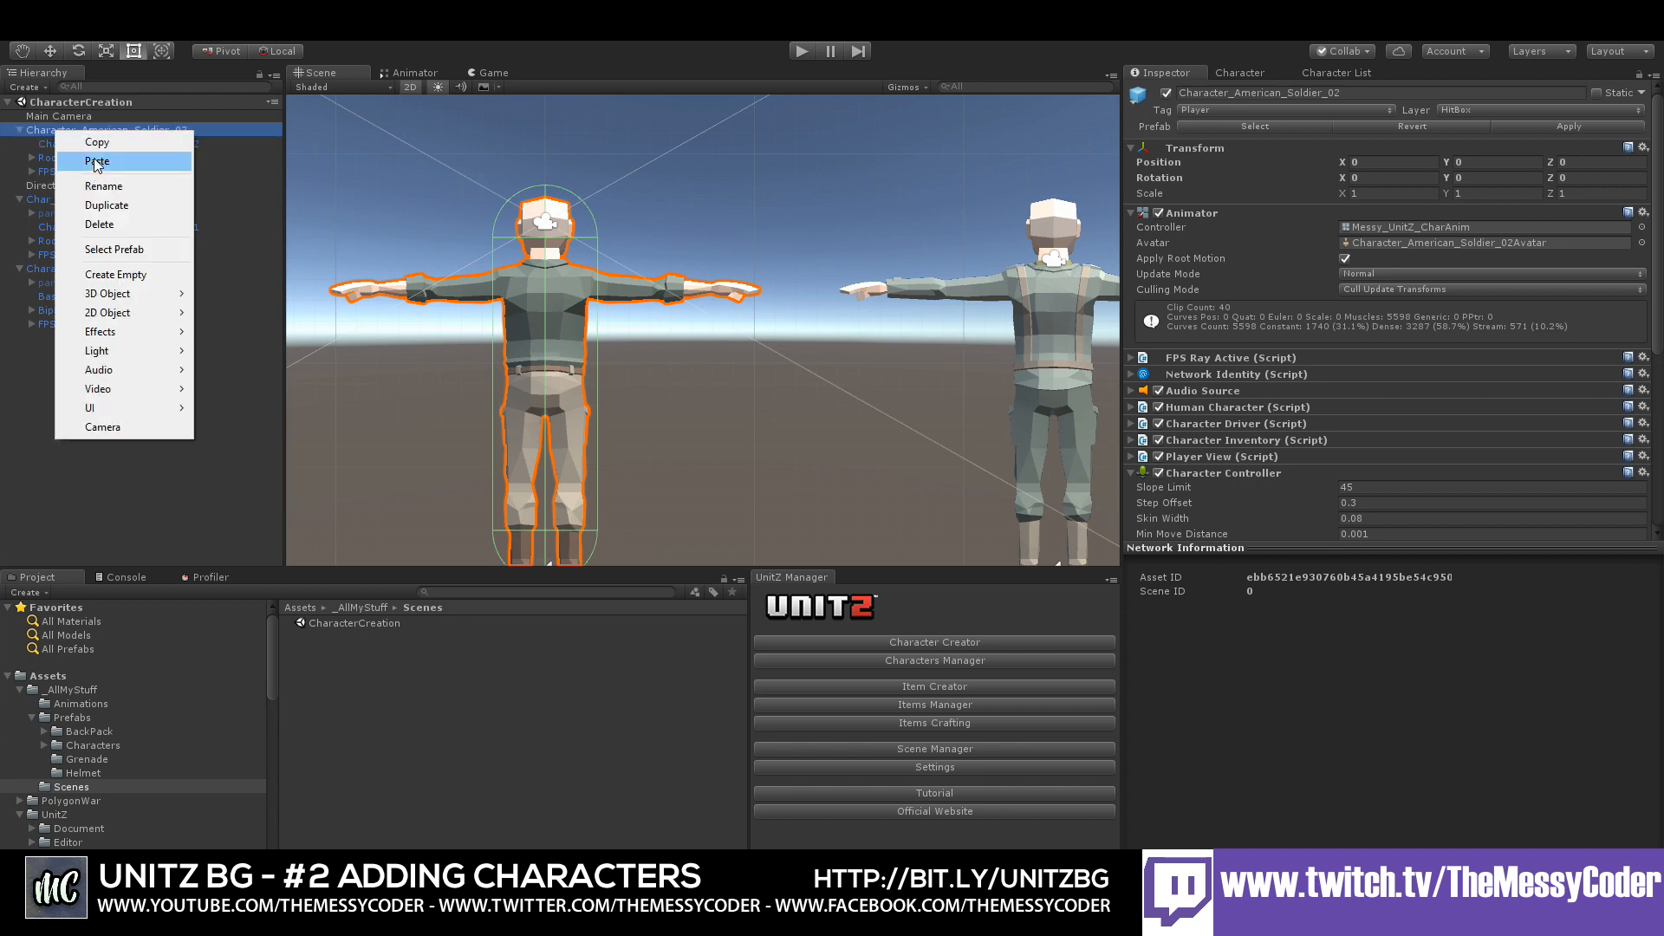
pyautogui.click(95, 163)
pyautogui.moveTo(58, 337); pyautogui.dragTo(85, 136)
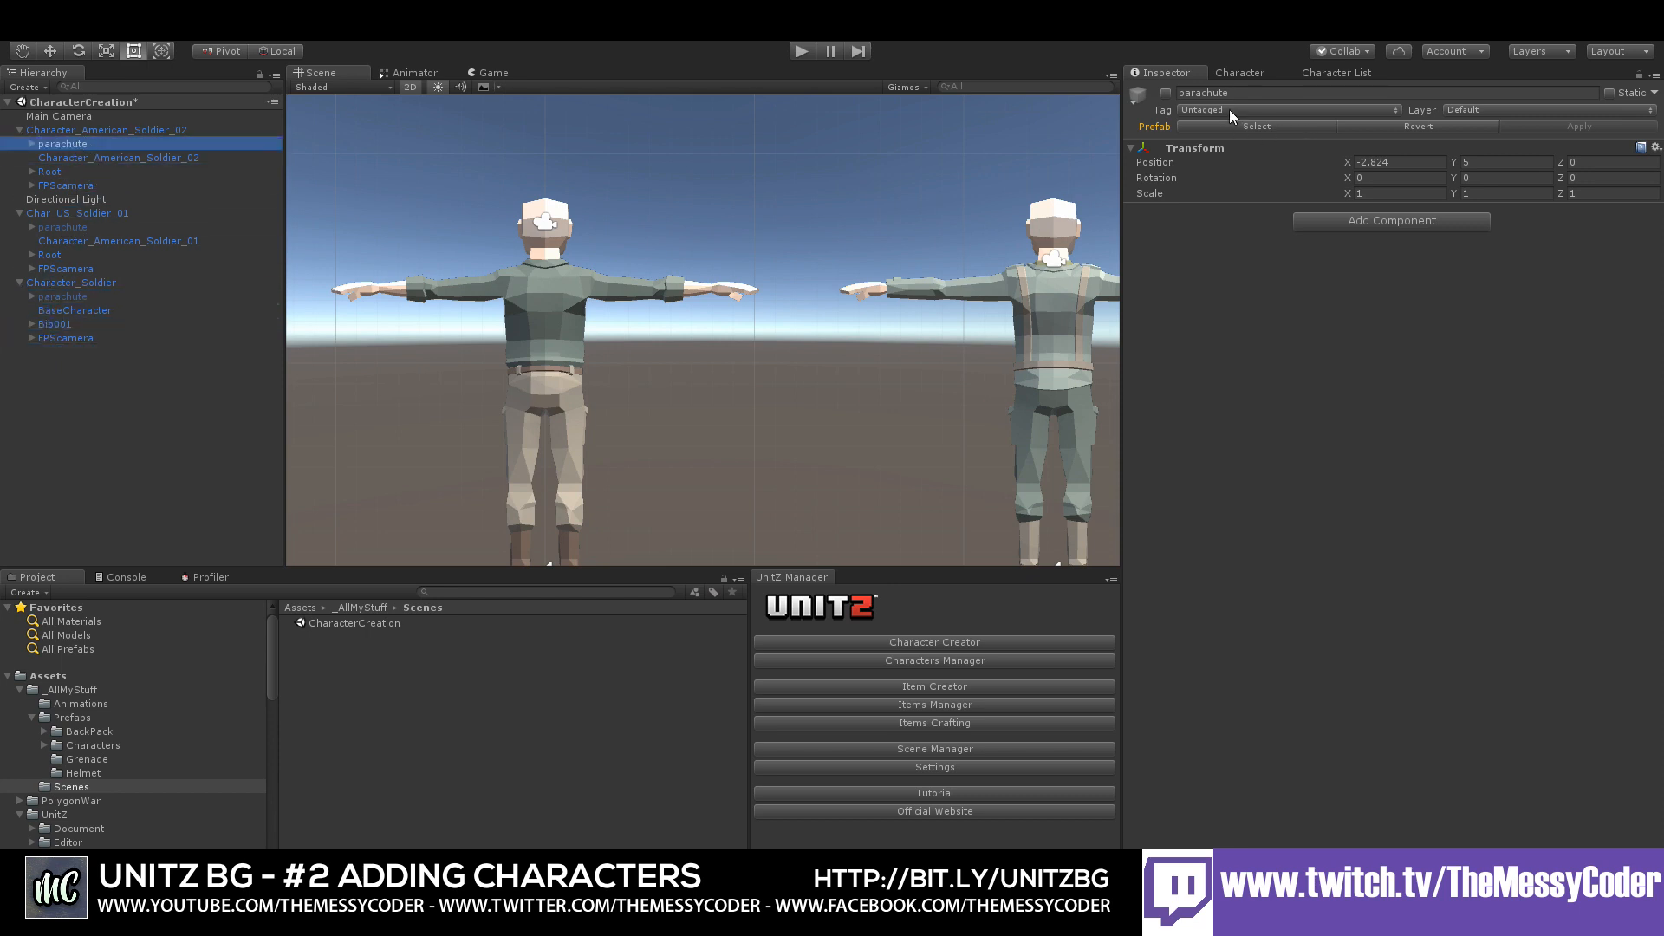
# - Activate the parachute under Character_American_Soldier_02 and reset its transform to position 0, 0, 0
pyautogui.click(1165, 93)
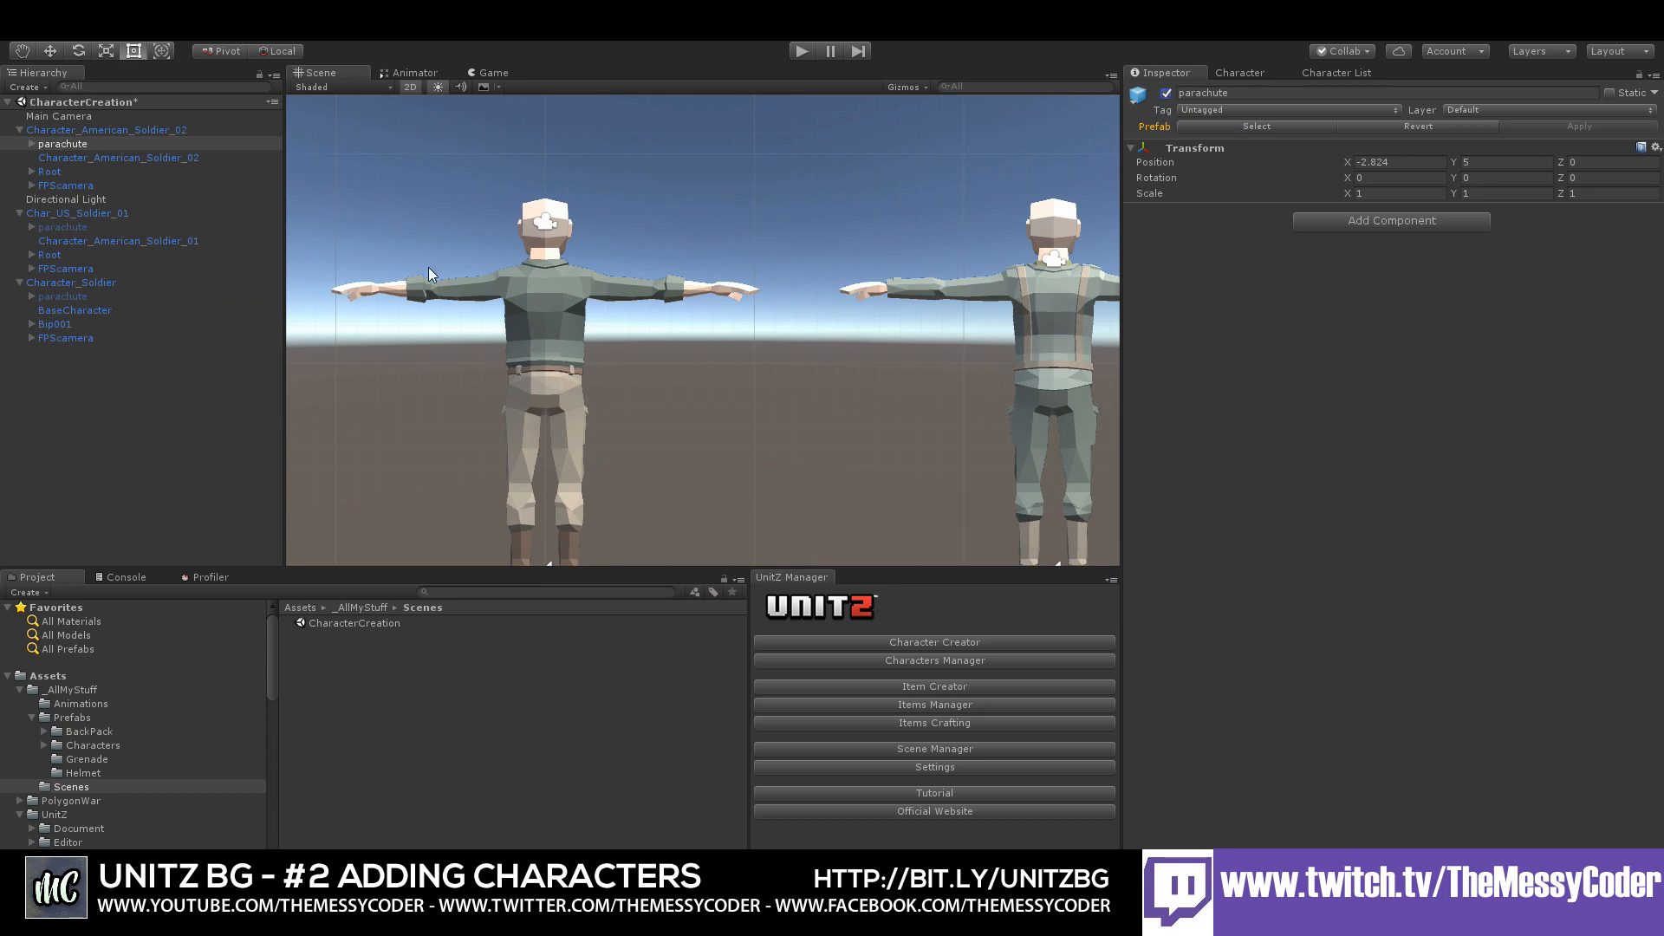
pyautogui.scroll(-1, 651, 355)
pyautogui.moveTo(642, 363); pyautogui.dragTo(674, 390, button='middle')
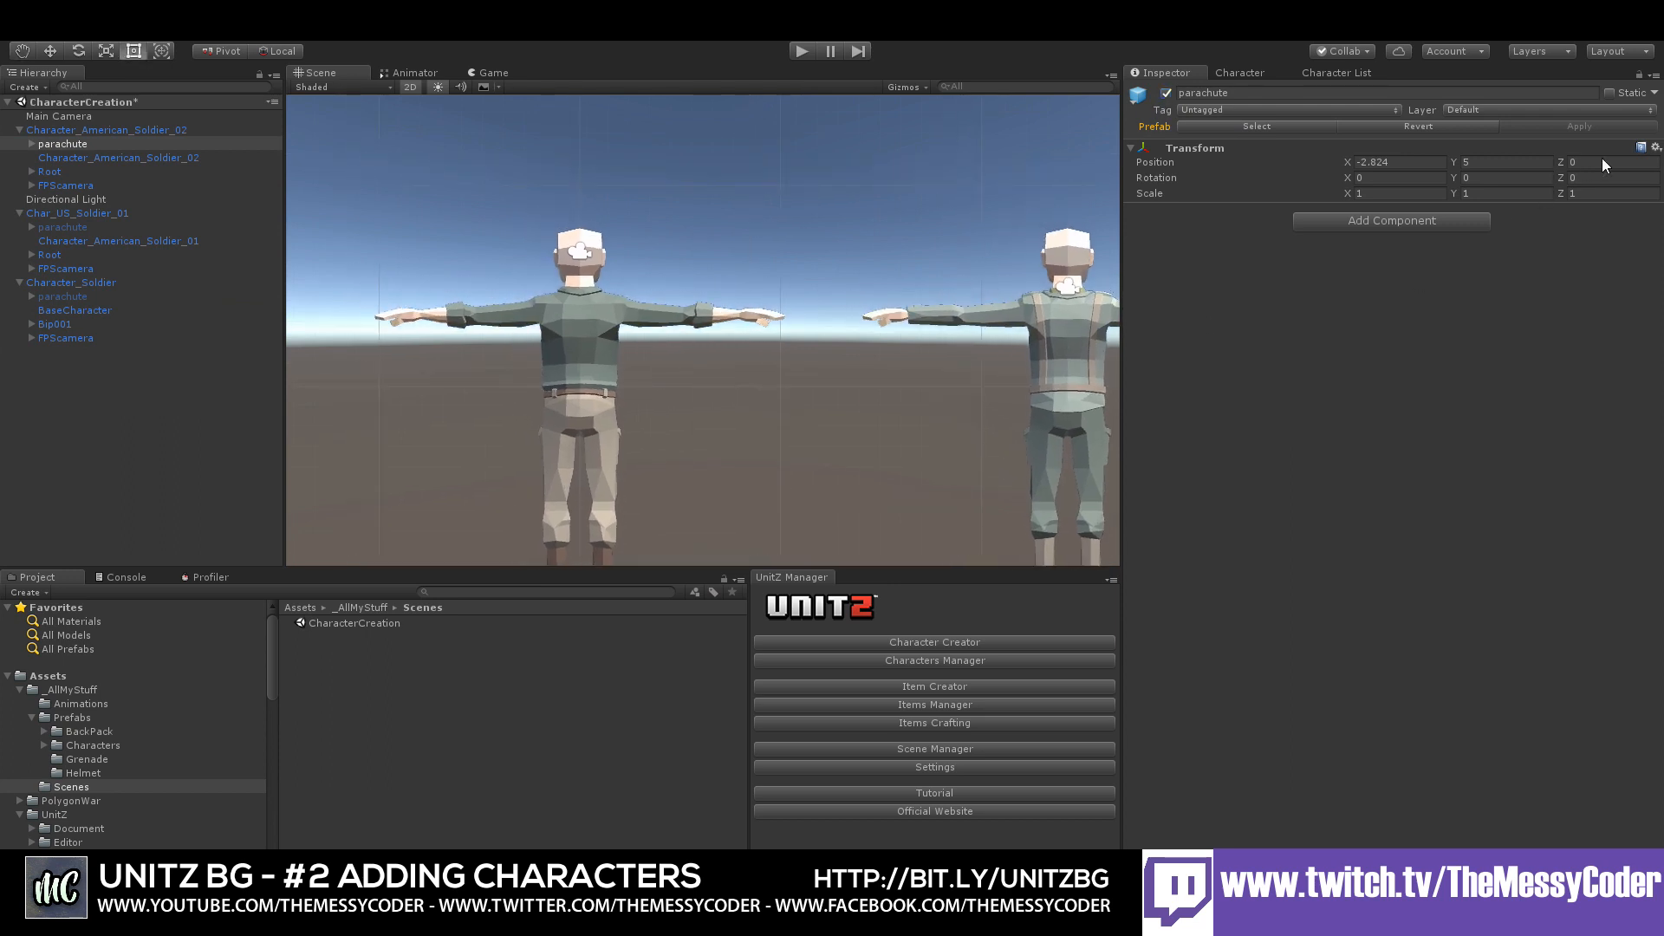
pyautogui.click(1655, 149)
pyautogui.click(1516, 163)
pyautogui.doubleClick(62, 143)
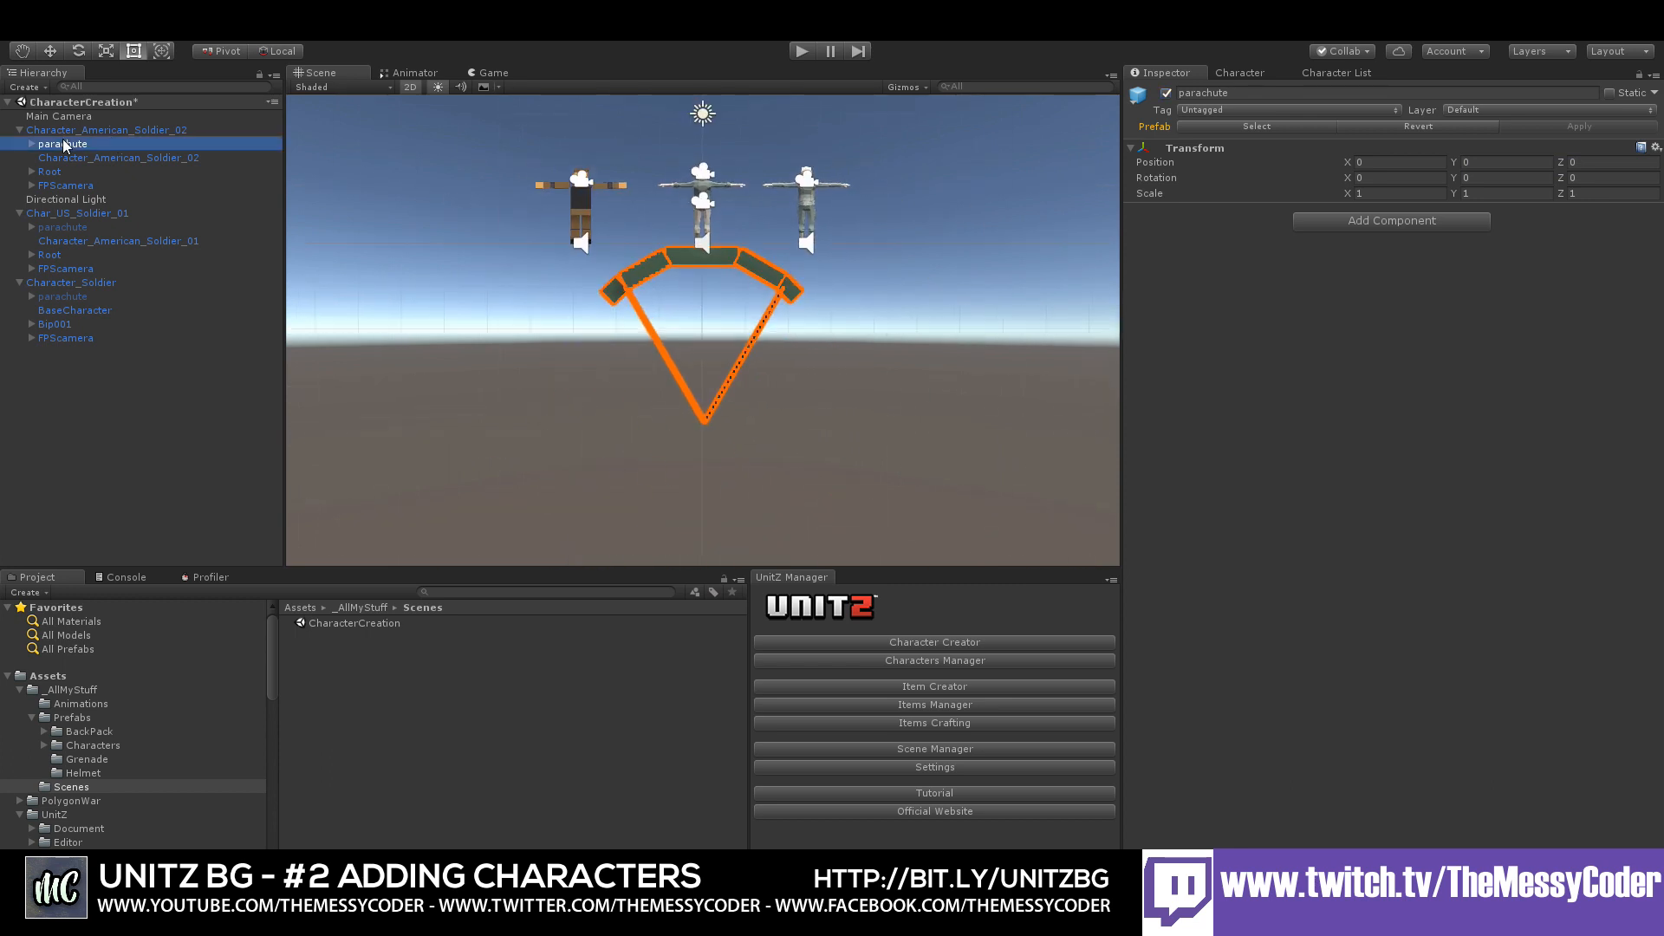
# - Raise the parachute to a Y position of about 5.33 so its lines meet at the soldier's upper body
pyautogui.moveTo(650, 354); pyautogui.dragTo(671, 377, button='middle')
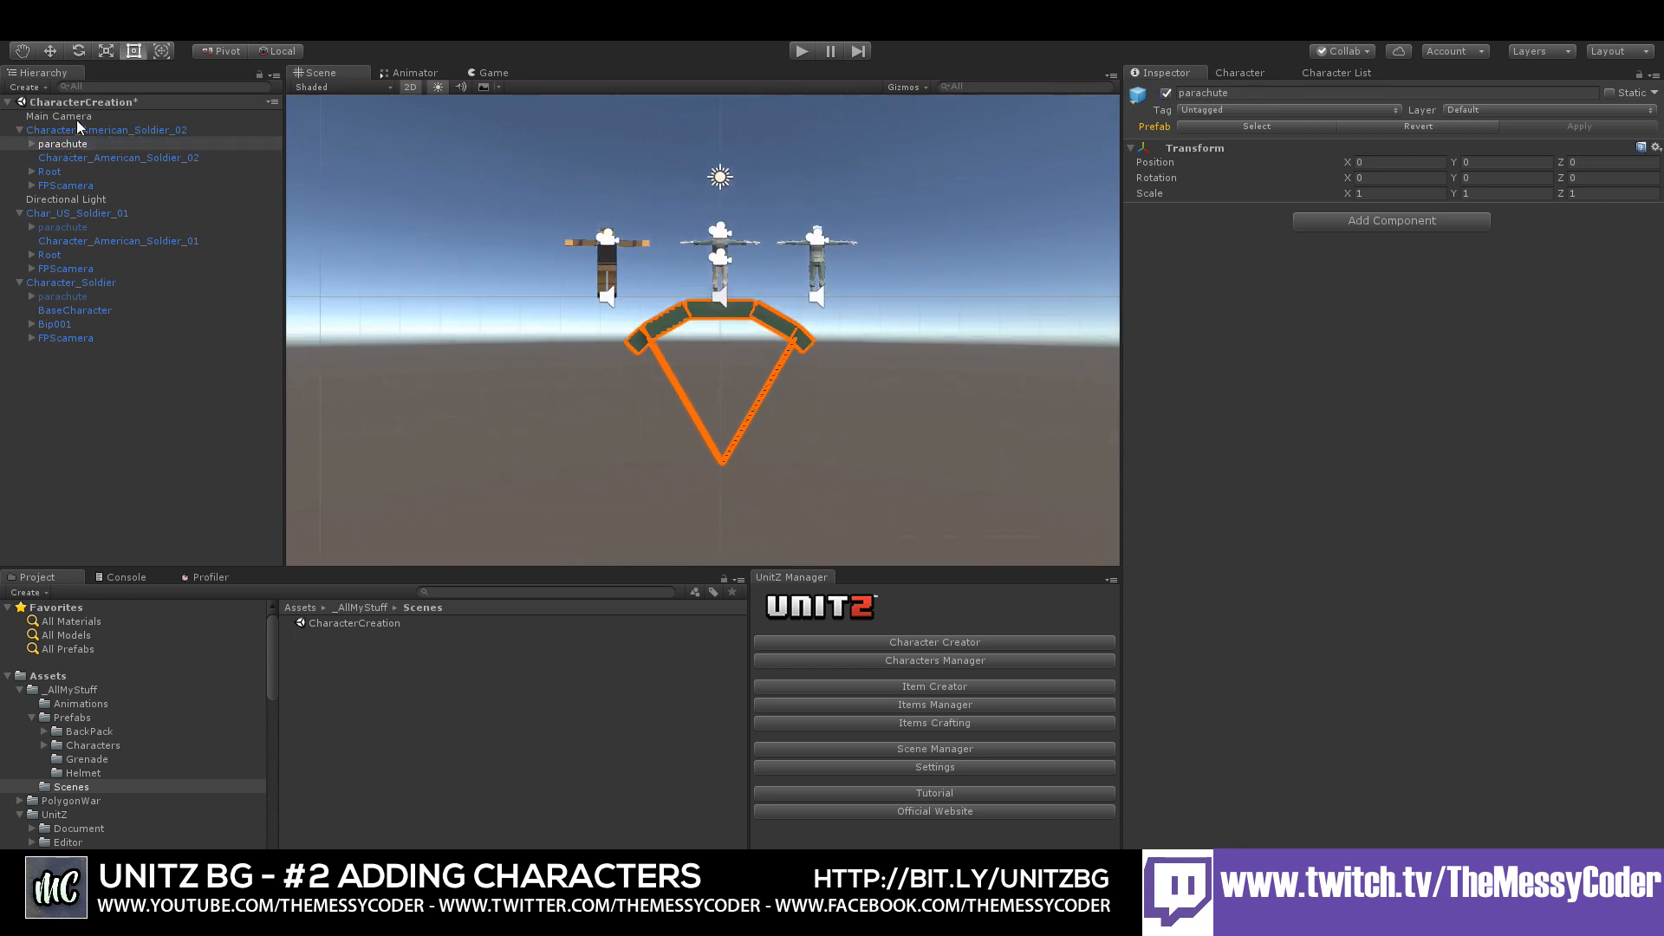
pyautogui.moveTo(718, 230); pyautogui.dragTo(719, 22)
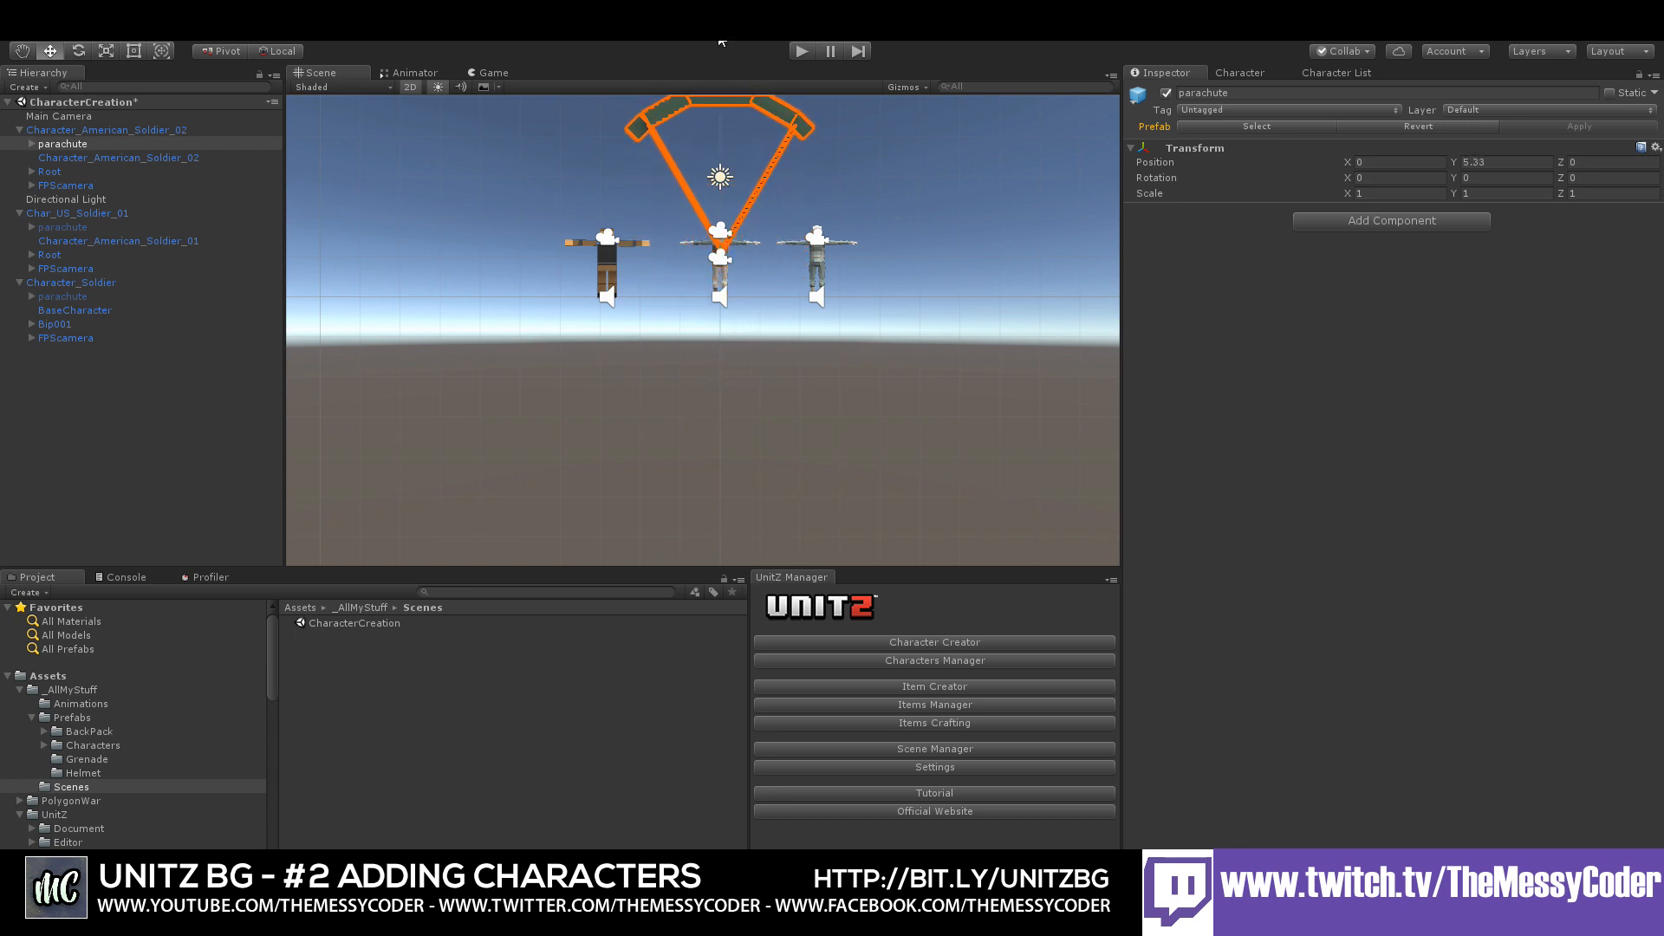
pyautogui.scroll(5, 726, 279)
pyautogui.scroll(5, 713, 290)
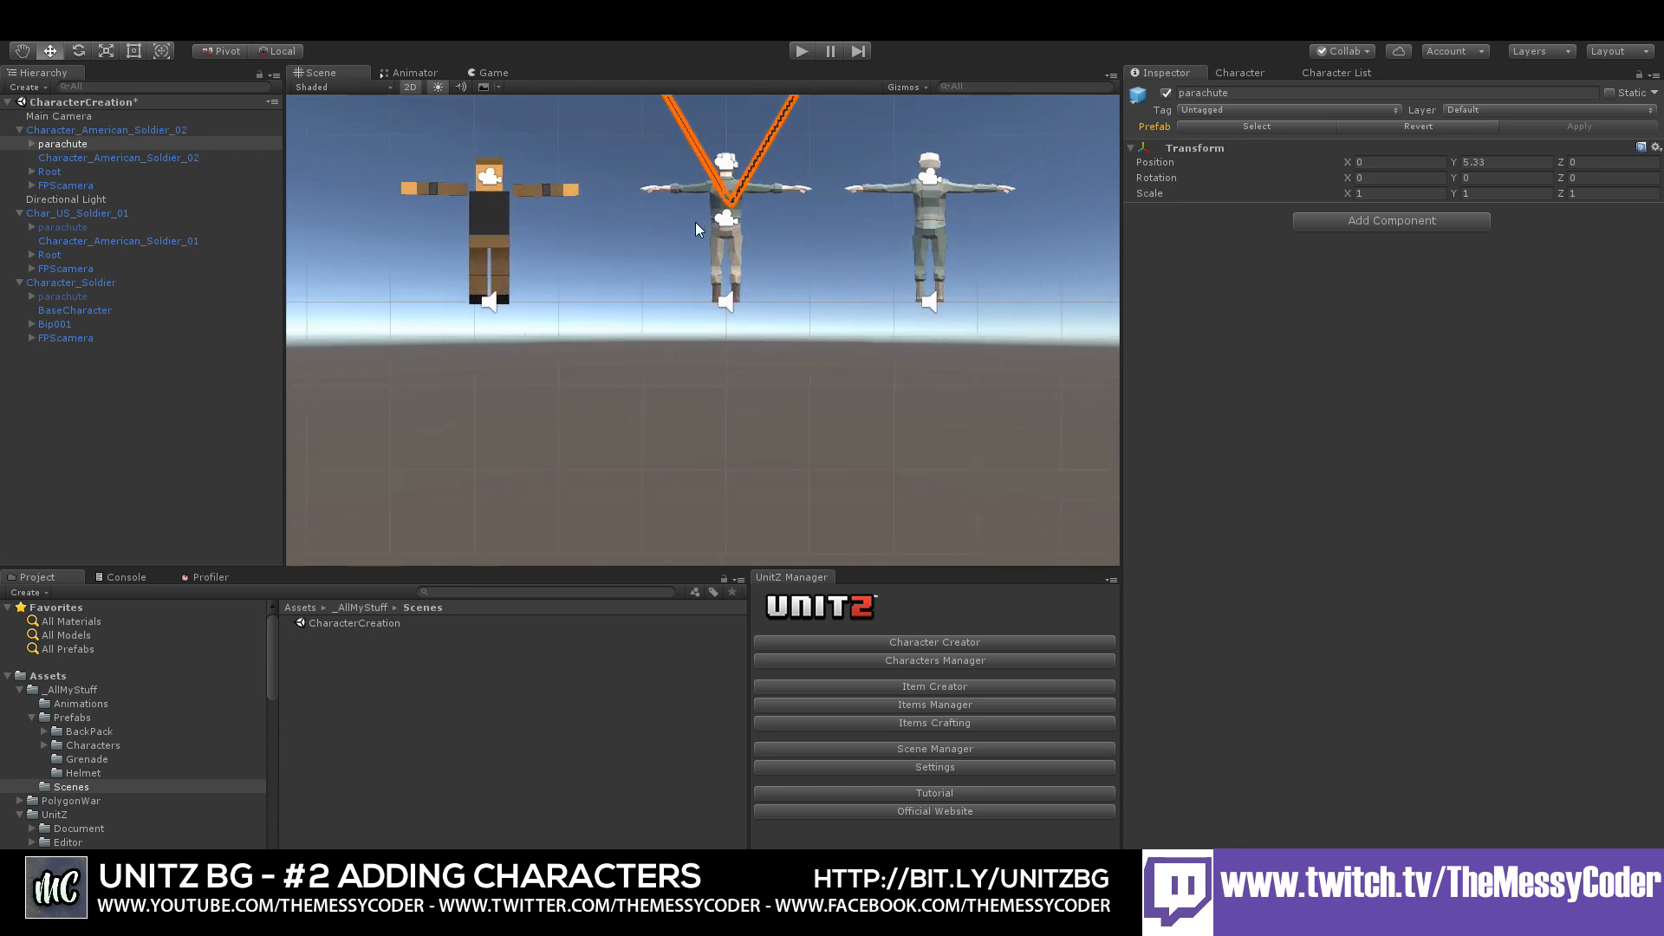
pyautogui.moveTo(695, 222); pyautogui.dragTo(827, 409, button='middle')
pyautogui.moveTo(627, 390); pyautogui.dragTo(784, 390, button='middle')
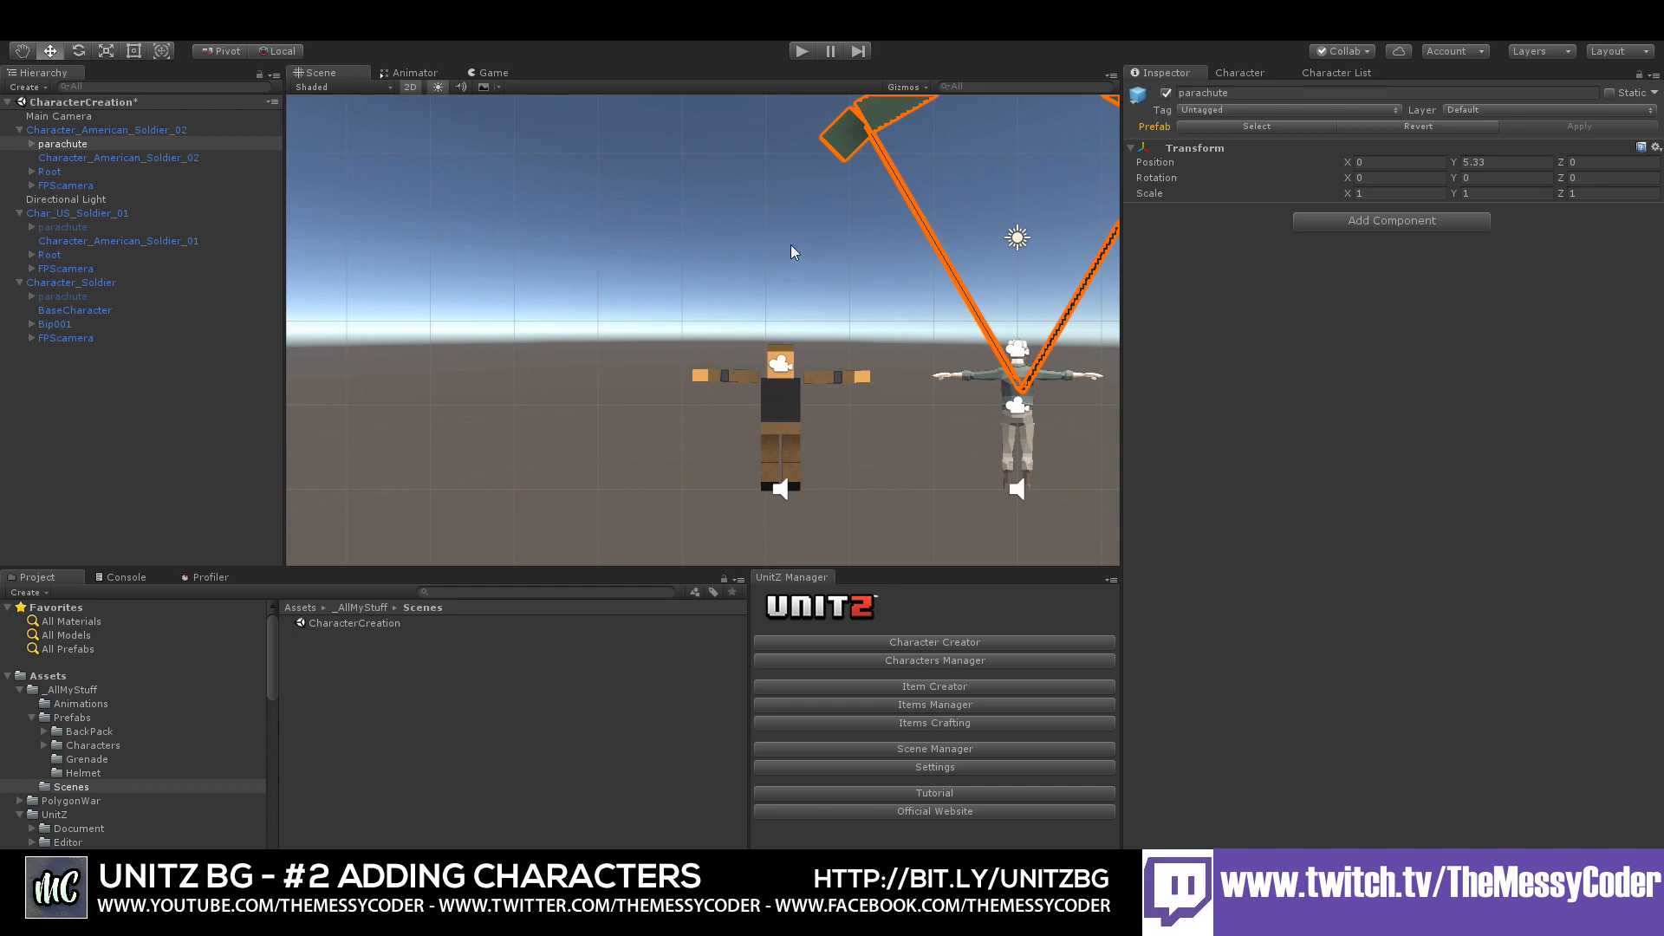
# - Switch the scene to 3D and shift the parachute to about X -0.082, Z -0.075
pyautogui.click(410, 86)
pyautogui.moveTo(418, 161); pyautogui.dragTo(781, 204, button='middle')
pyautogui.keyDown('alt'); pyautogui.moveTo(782, 205); pyautogui.dragTo(598, 355); pyautogui.keyUp('alt')
pyautogui.scroll(-6, 594, 369)
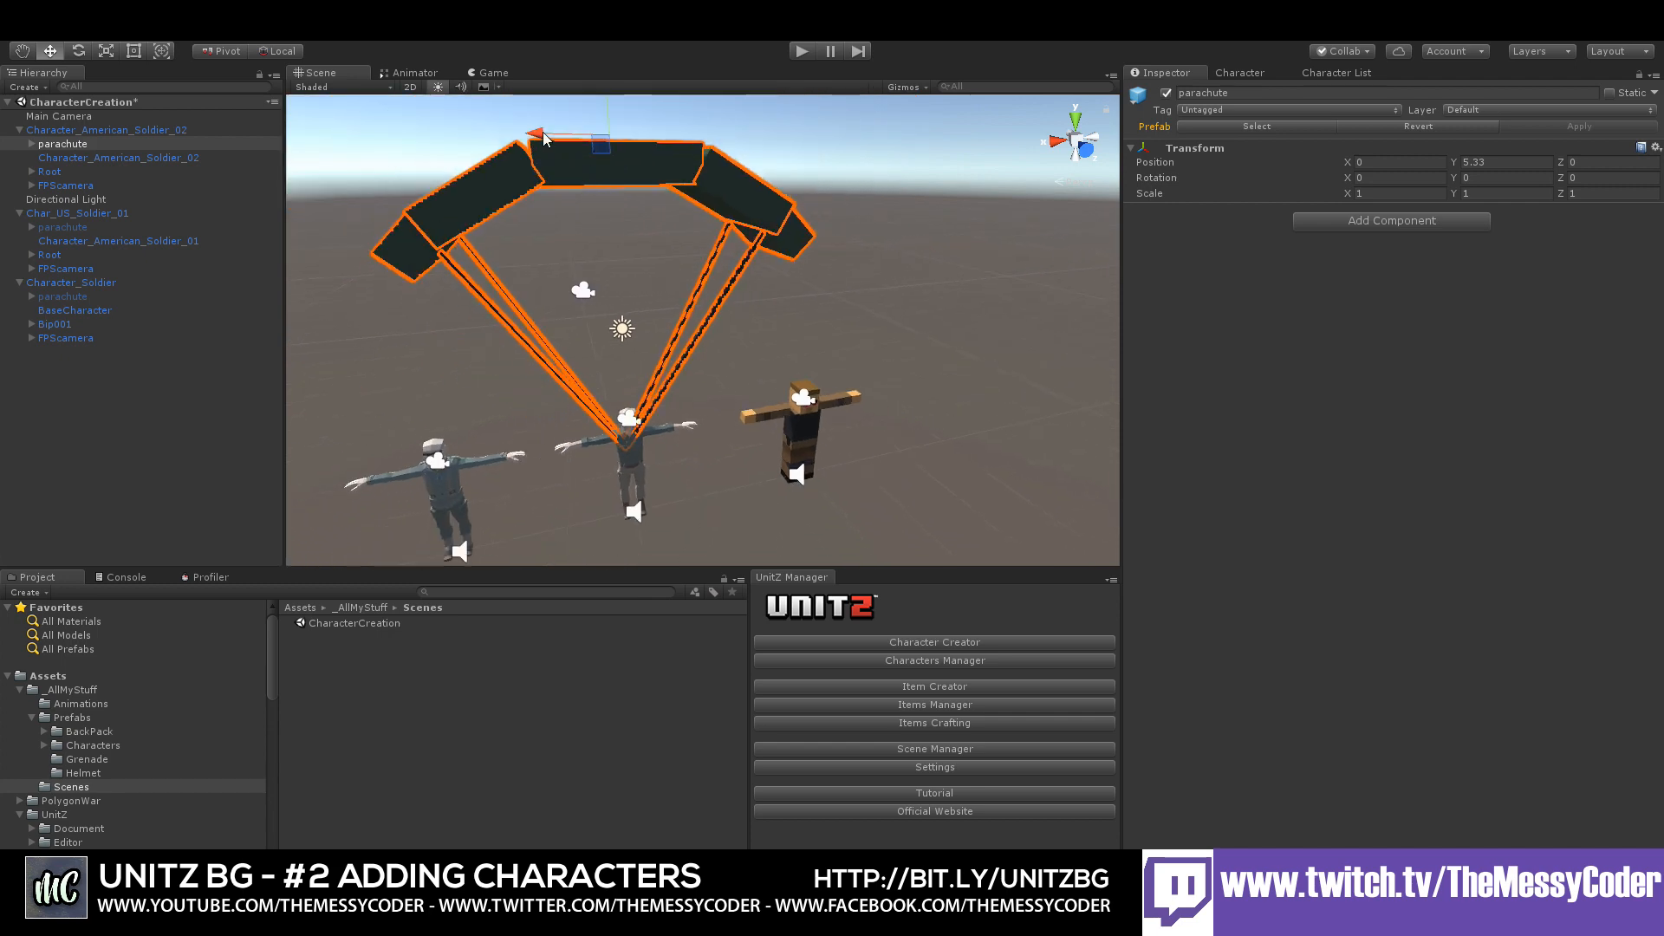
pyautogui.moveTo(544, 139); pyautogui.dragTo(551, 136)
pyautogui.moveTo(655, 289); pyautogui.dragTo(693, 354, button='middle')
pyautogui.moveTo(690, 238); pyautogui.dragTo(688, 236)
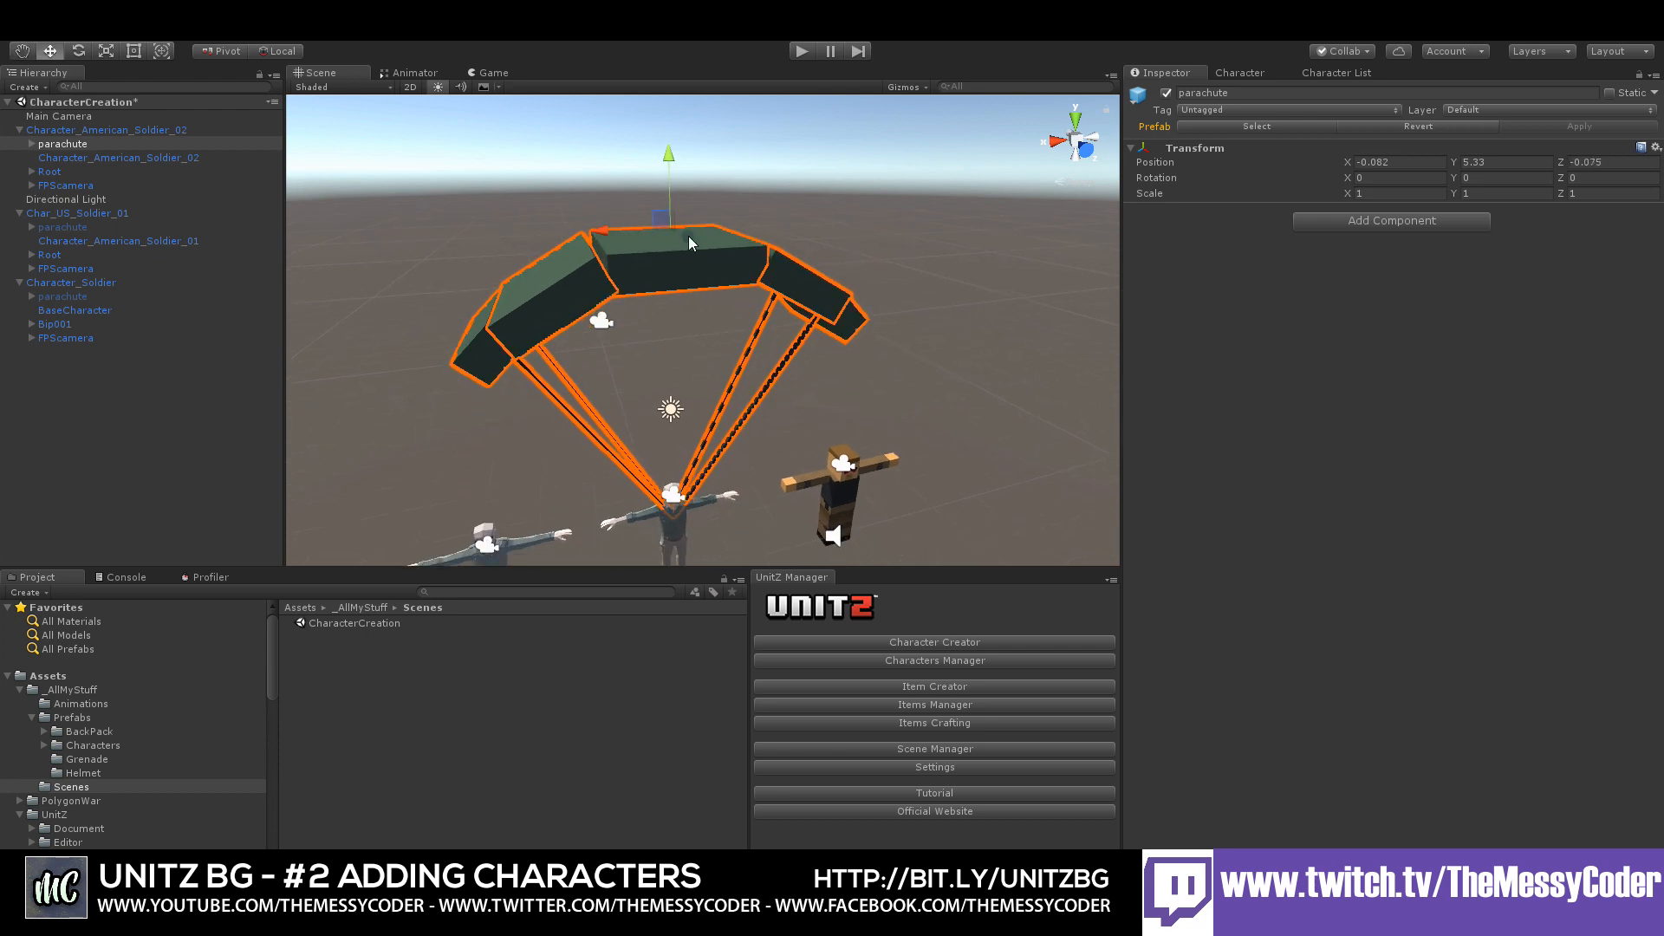
# - Adjust the parachute's Z position to about -0.01 and check from the side how its lines meet the soldier's back
pyautogui.moveTo(650, 420); pyautogui.dragTo(735, 444, button='right')
pyautogui.moveTo(735, 443); pyautogui.dragTo(1022, 372, button='middle')
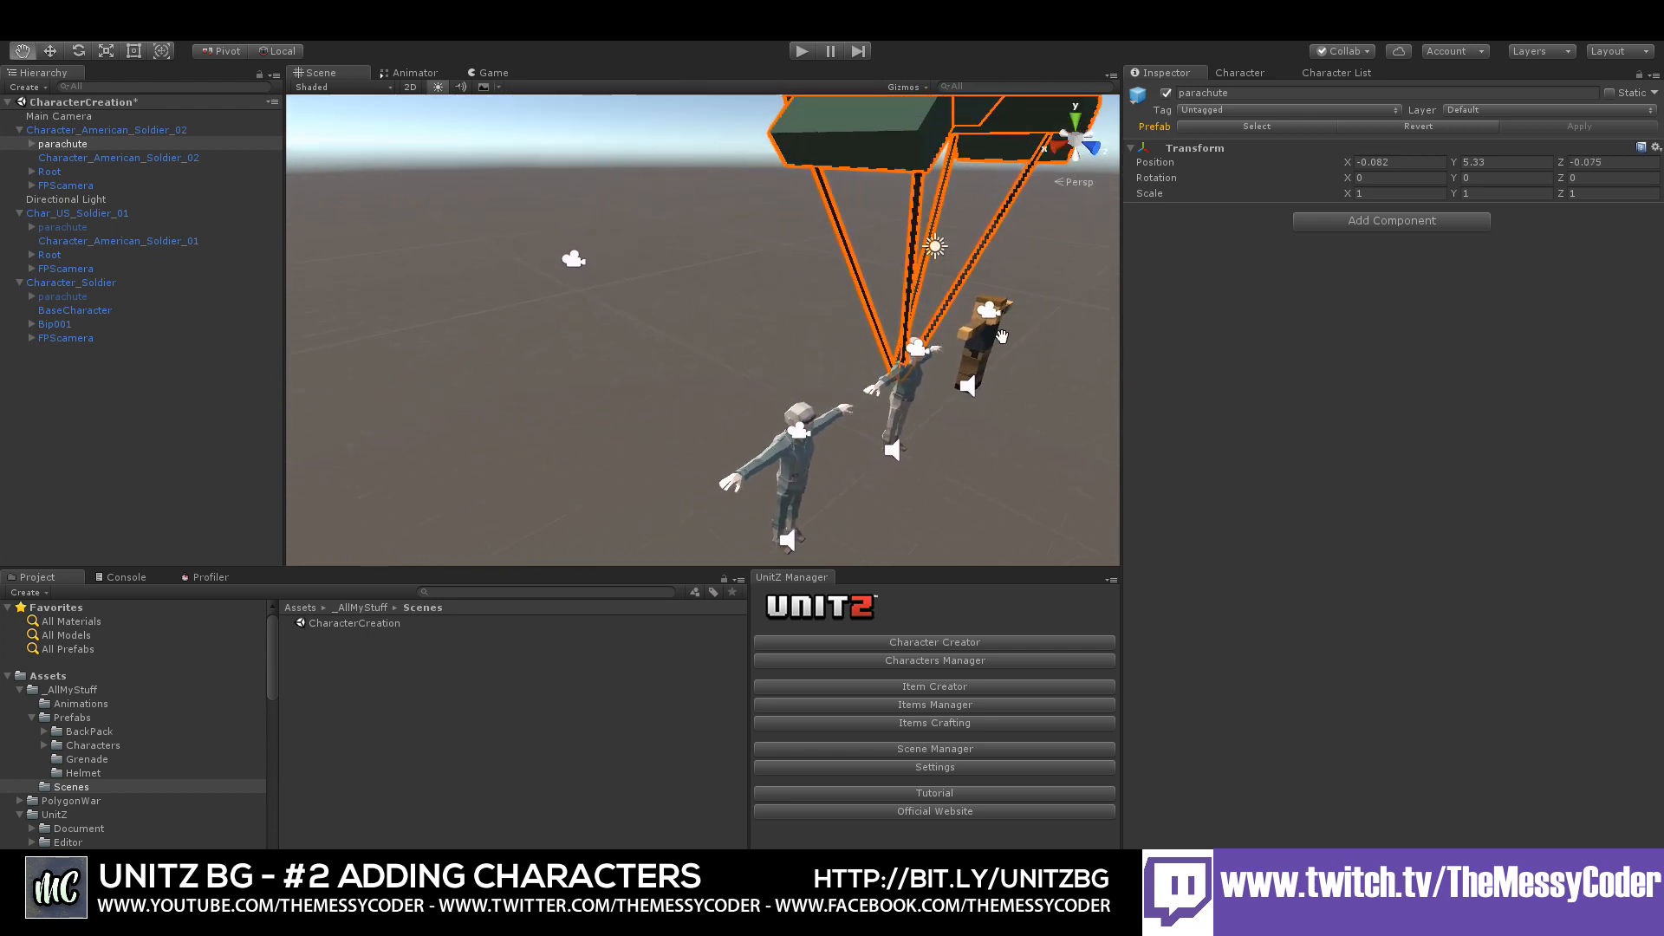
pyautogui.moveTo(900, 372); pyautogui.dragTo(968, 300, button='right')
pyautogui.moveTo(884, 167); pyautogui.dragTo(888, 167)
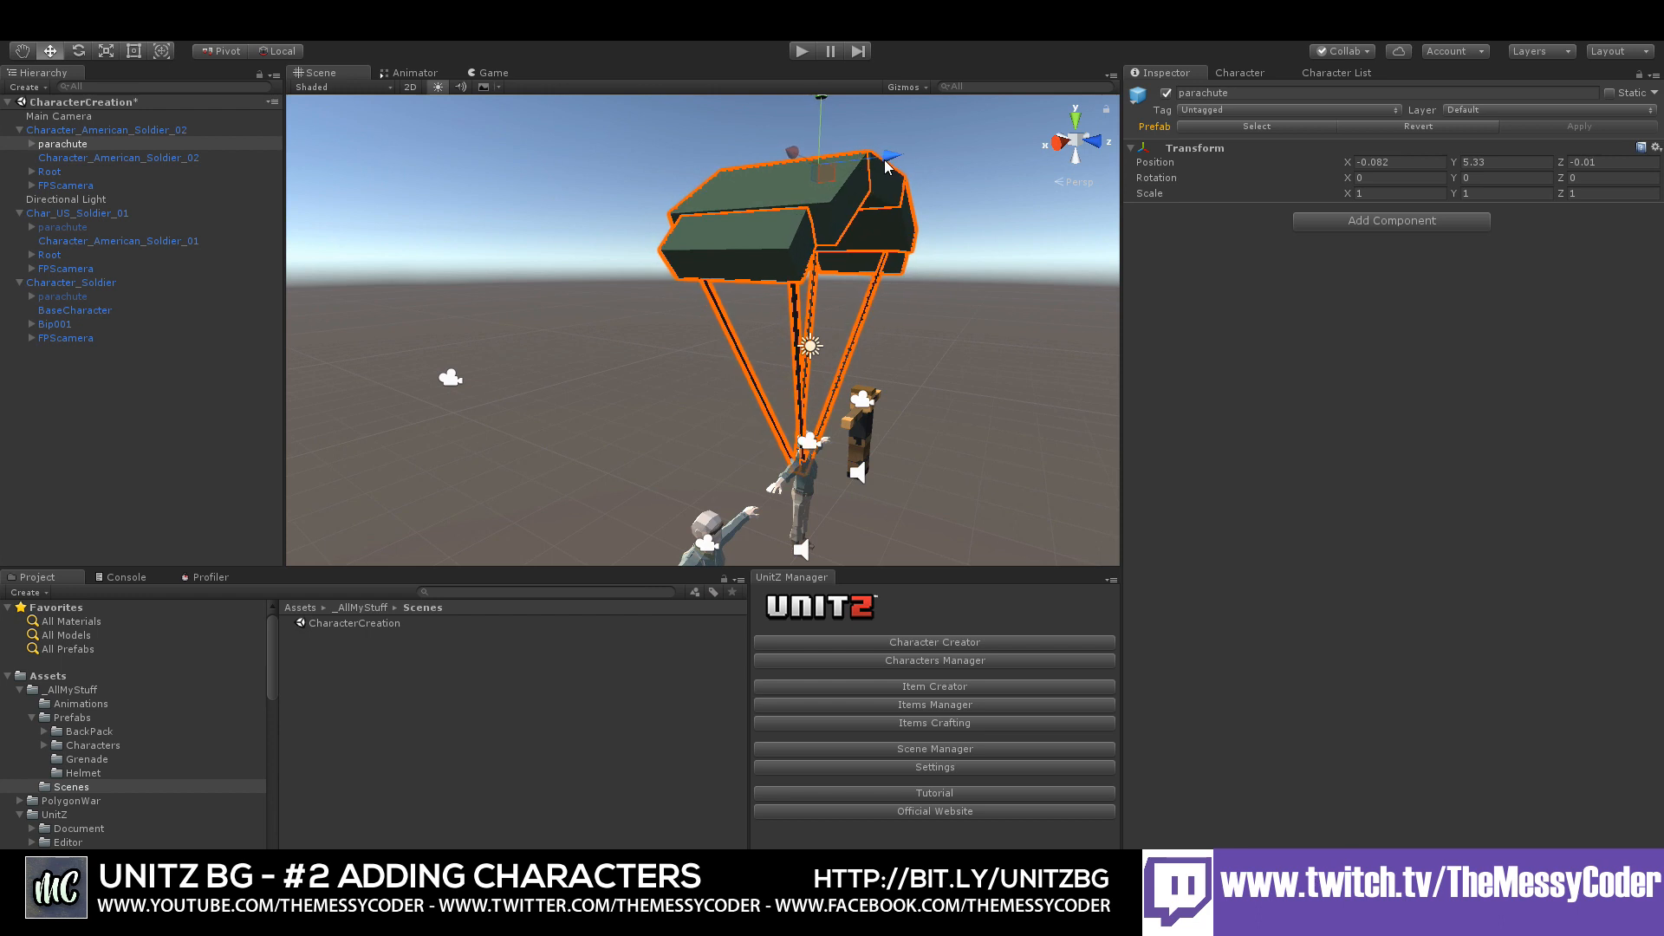
pyautogui.moveTo(737, 476); pyautogui.dragTo(806, 464, button='right')
pyautogui.moveTo(806, 465); pyautogui.dragTo(953, 369, button='middle')
pyautogui.keyDown('alt'); pyautogui.moveTo(723, 409); pyautogui.dragTo(853, 410); pyautogui.keyUp('alt')
pyautogui.scroll(4, 853, 409)
pyautogui.moveTo(854, 409); pyautogui.dragTo(932, 398, button='right')
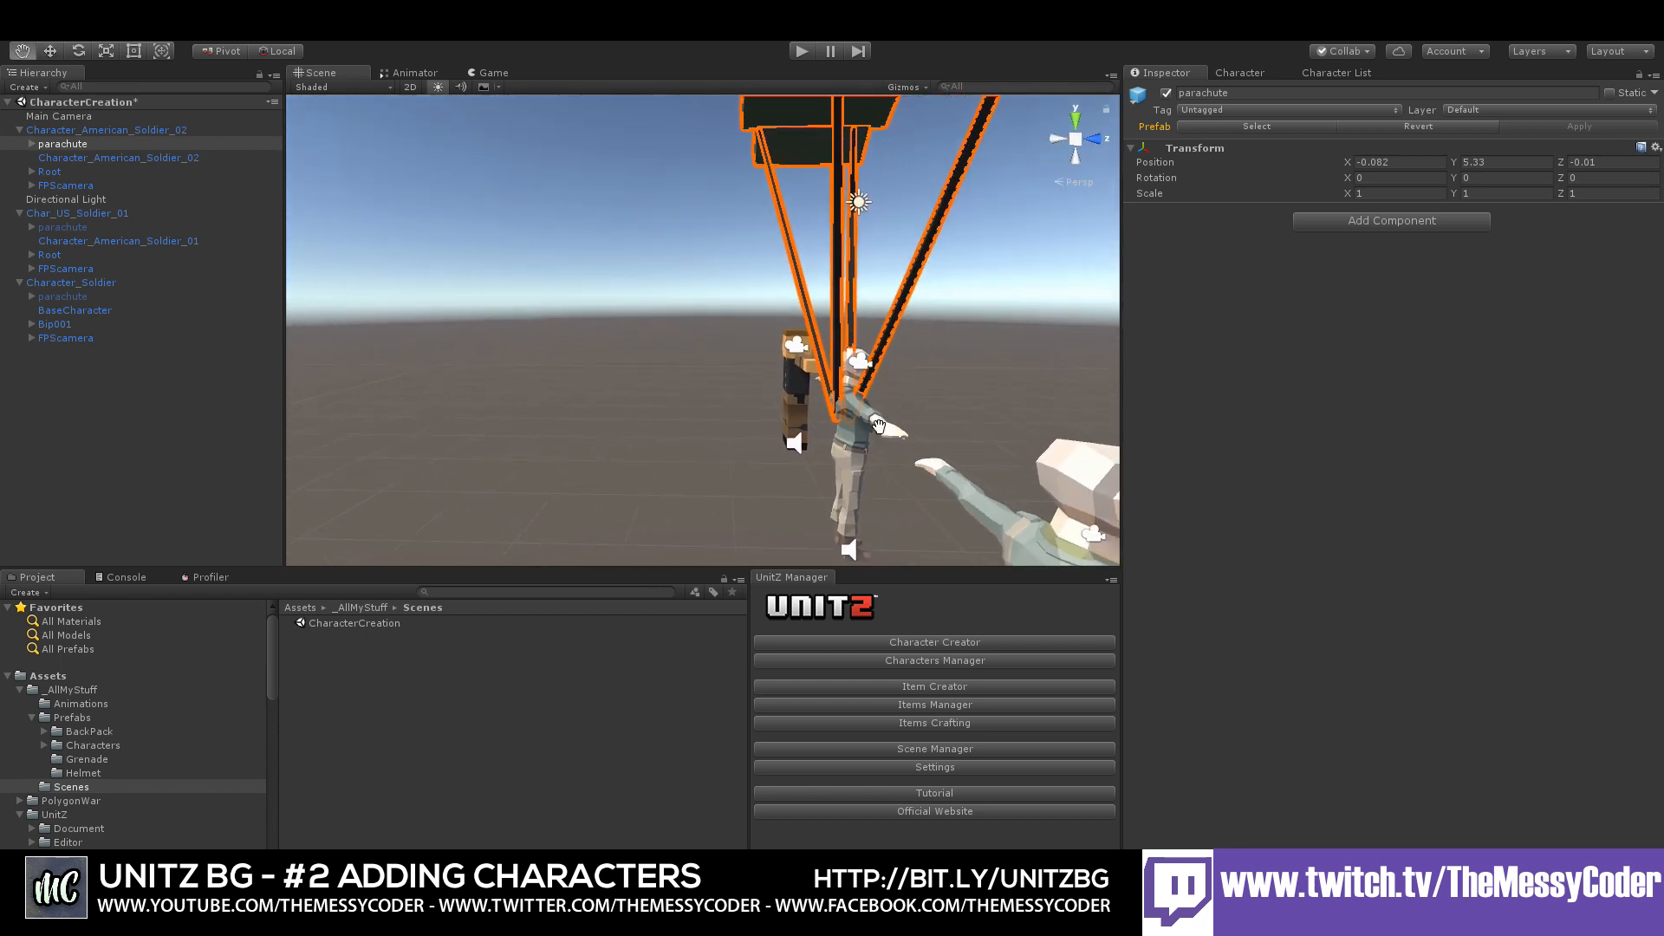
pyautogui.moveTo(905, 455); pyautogui.dragTo(898, 401, button='middle')
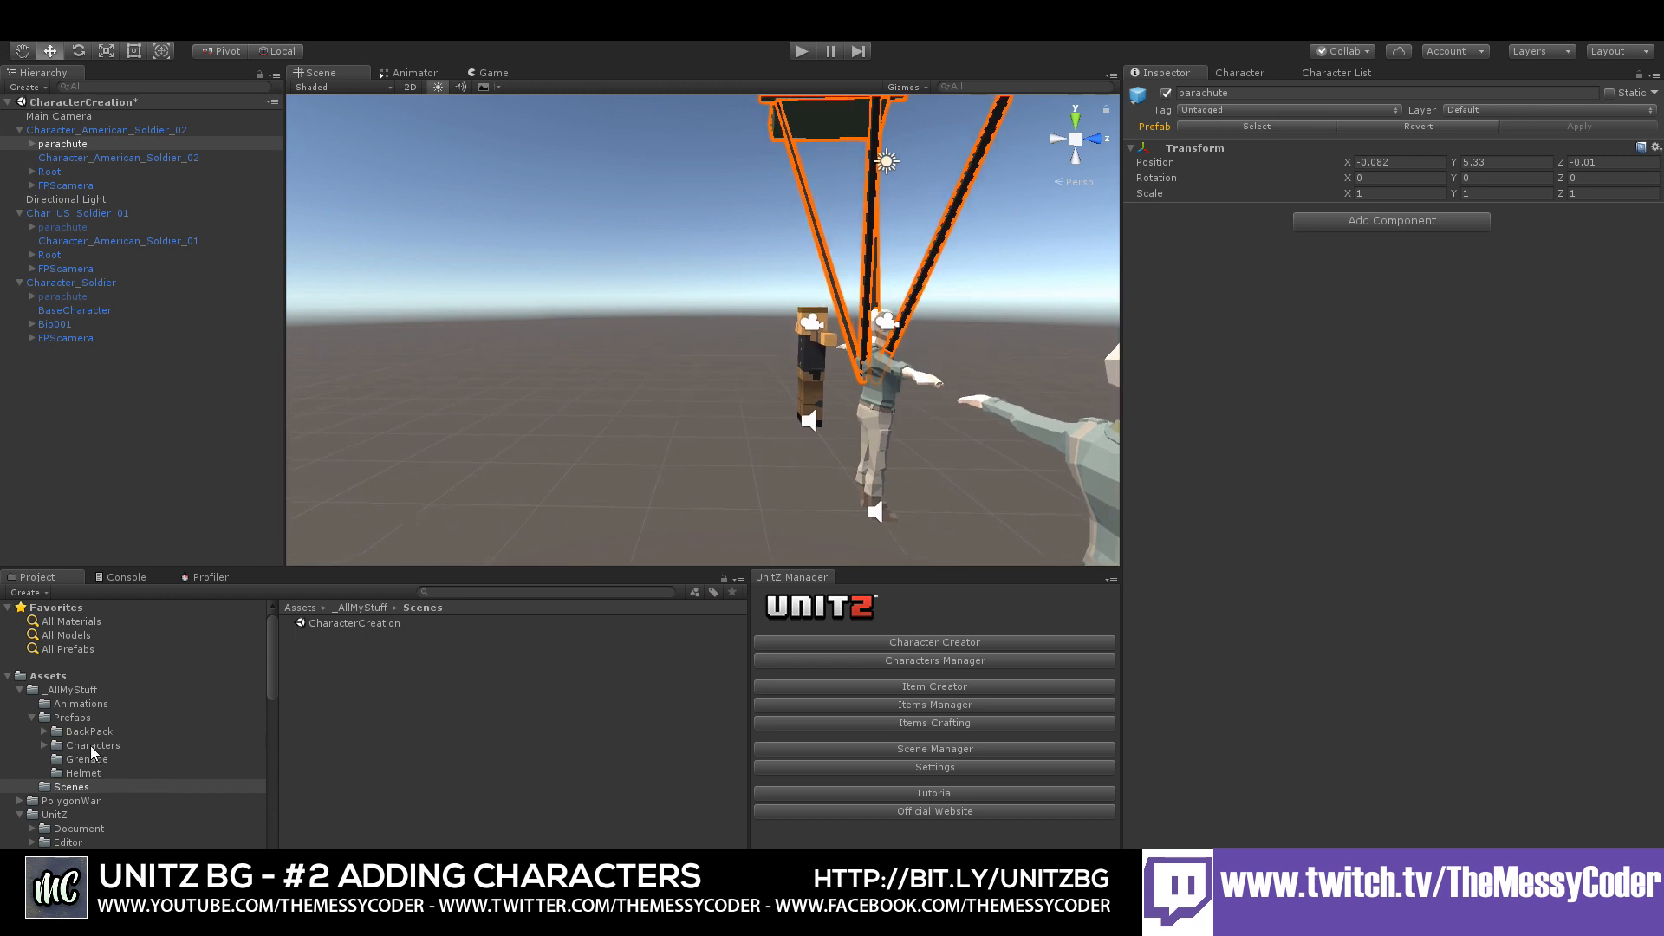
# - Review the parts of the US_Backpack_02 prefab in Prefabs/BackPack/Orig and add the prefab to the scene
pyautogui.click(69, 731)
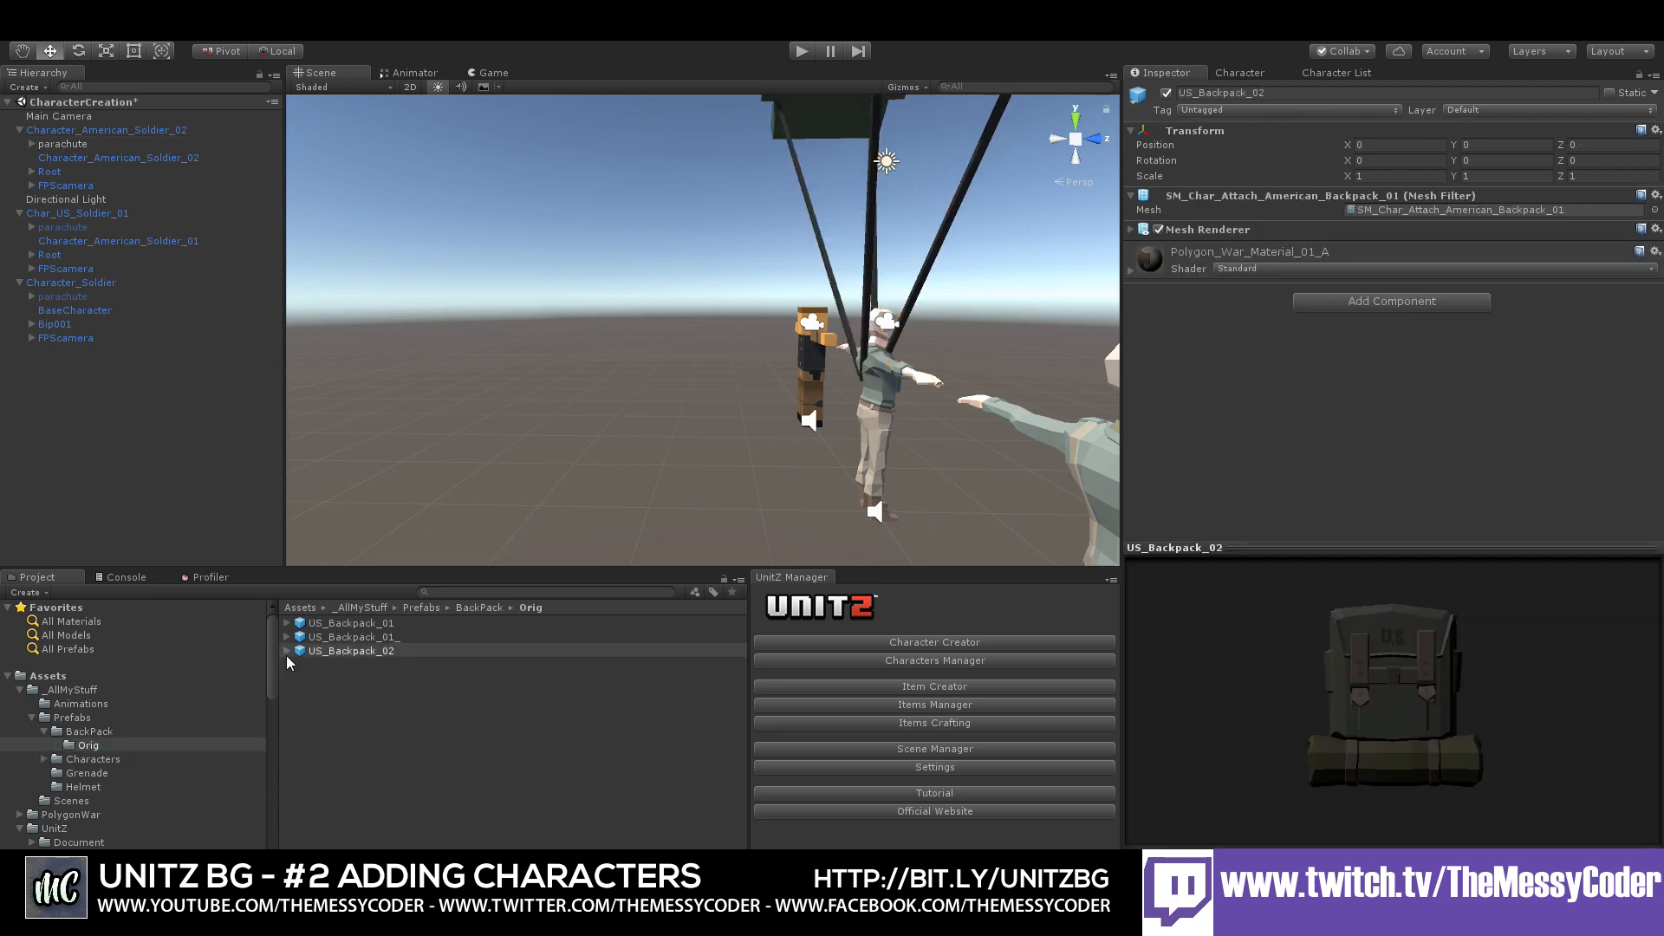
pyautogui.click(287, 652)
pyautogui.click(402, 679)
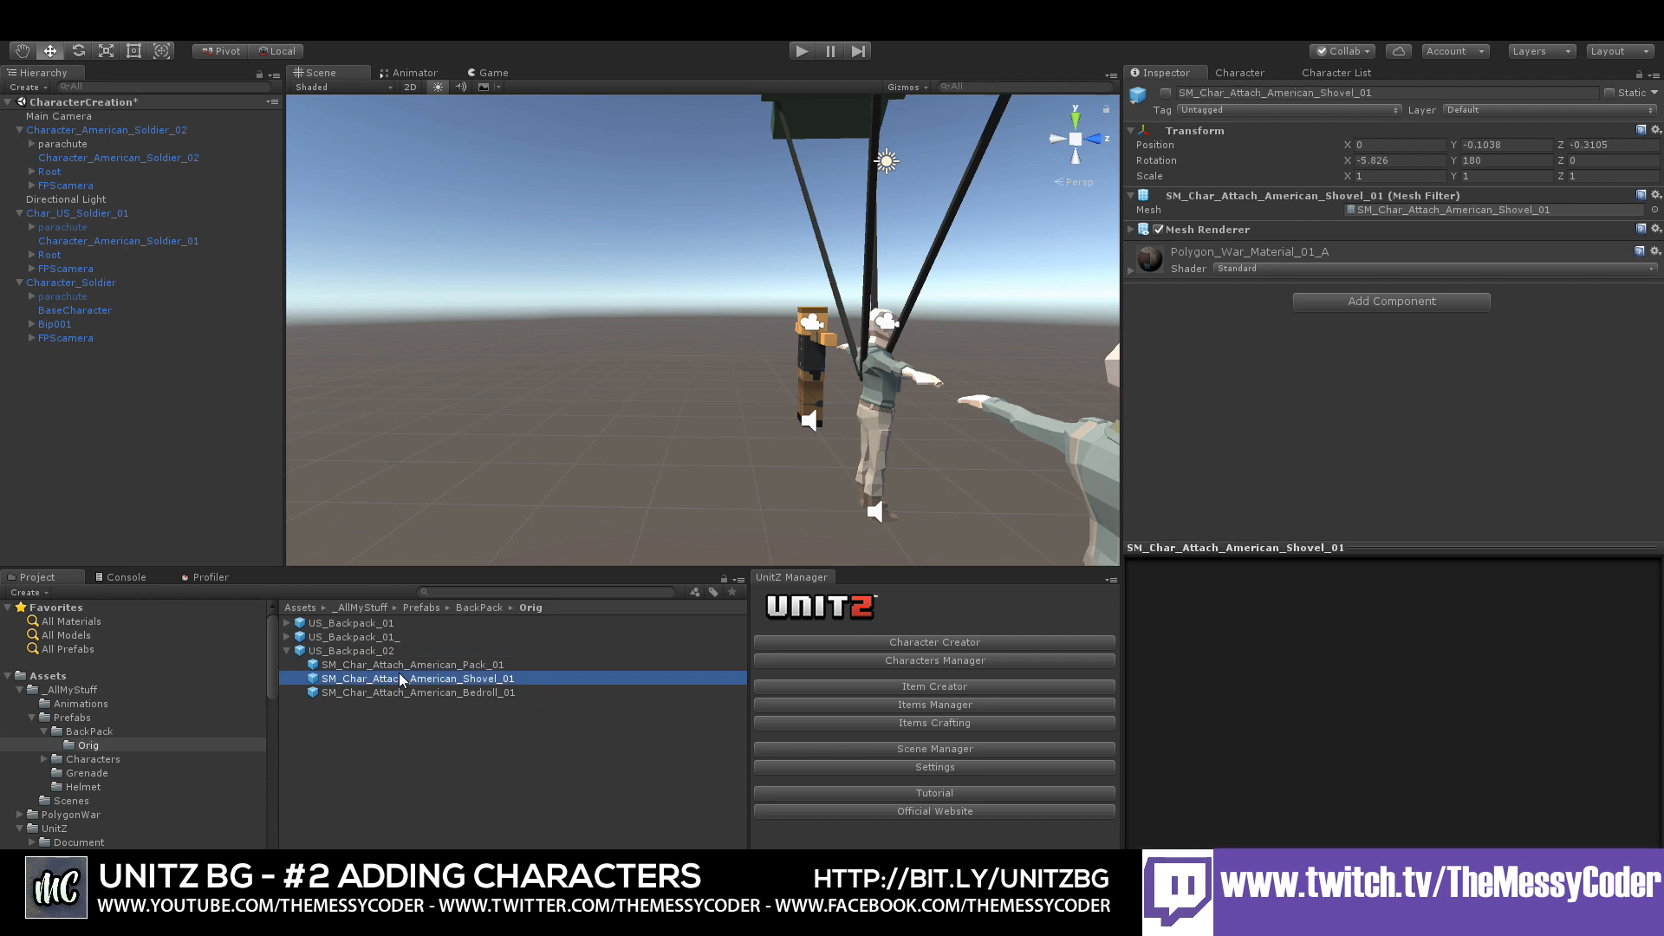
pyautogui.click(414, 693)
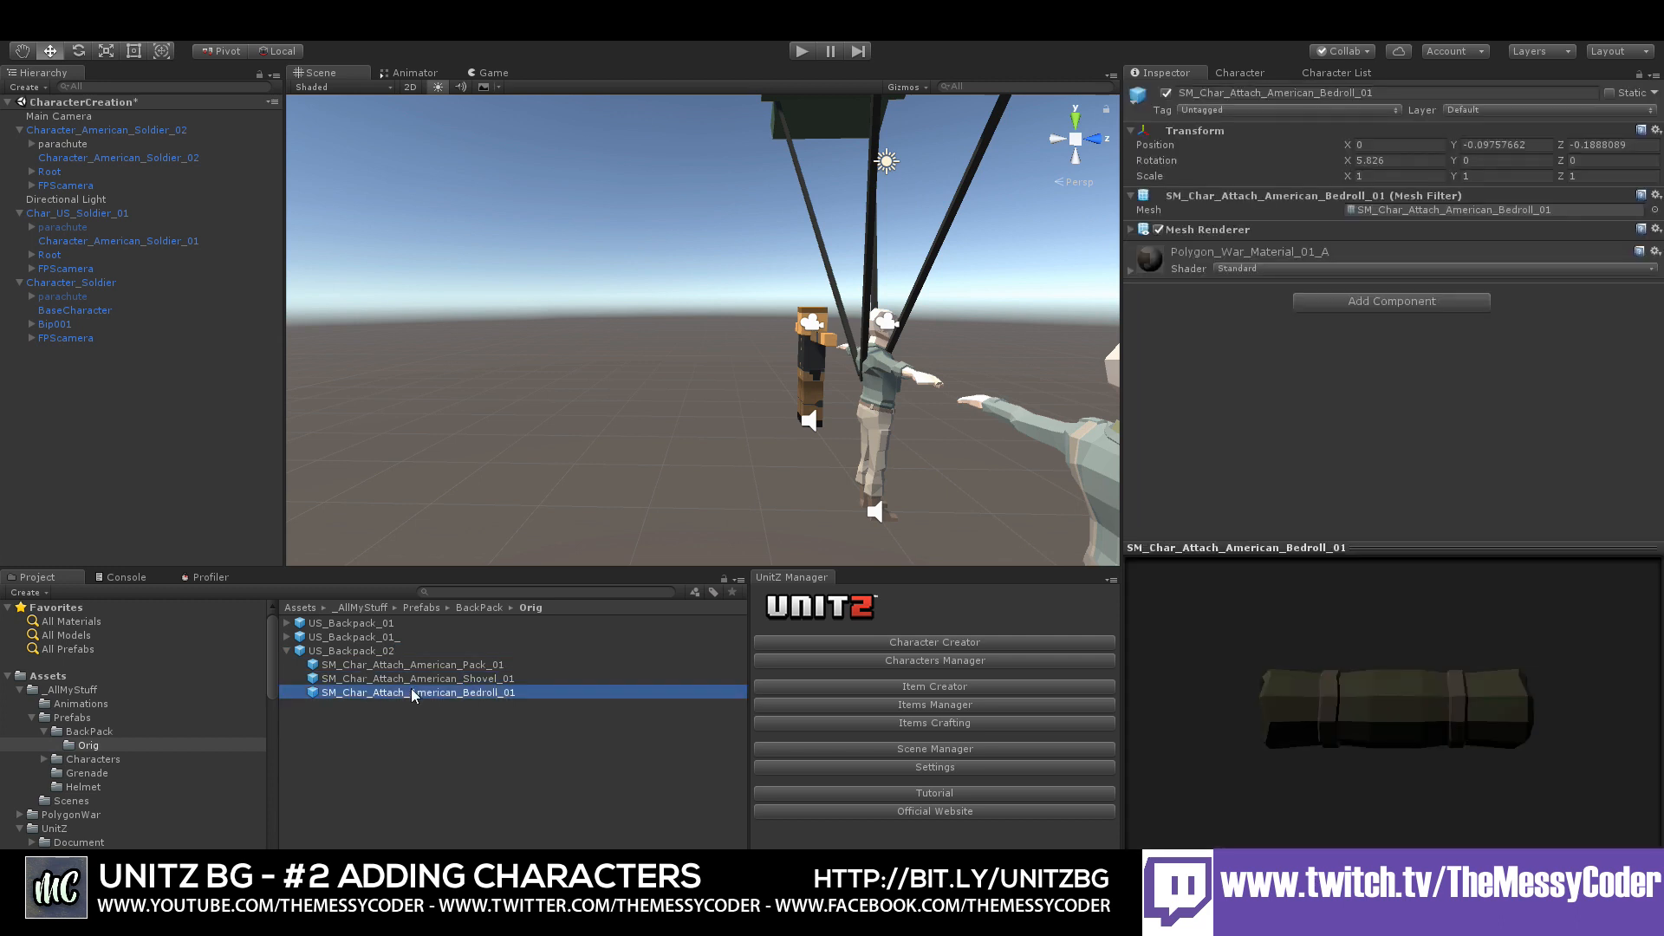
pyautogui.rightClick(413, 693)
pyautogui.click(468, 549)
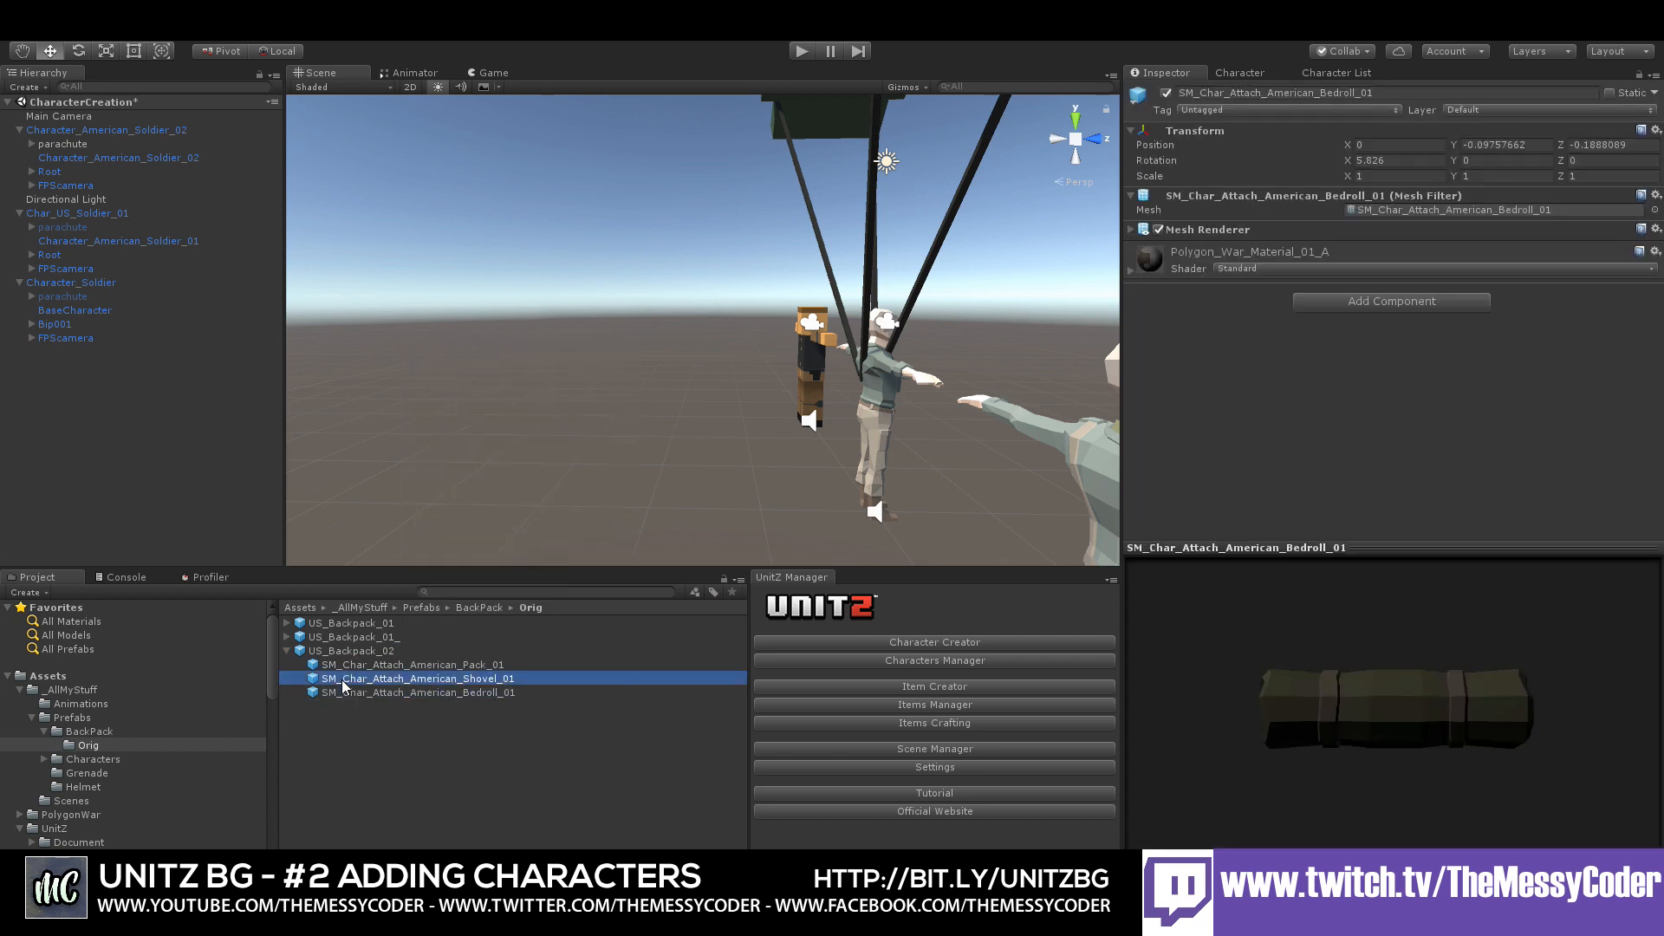
pyautogui.click(338, 651)
pyautogui.moveTo(337, 650); pyautogui.dragTo(128, 432)
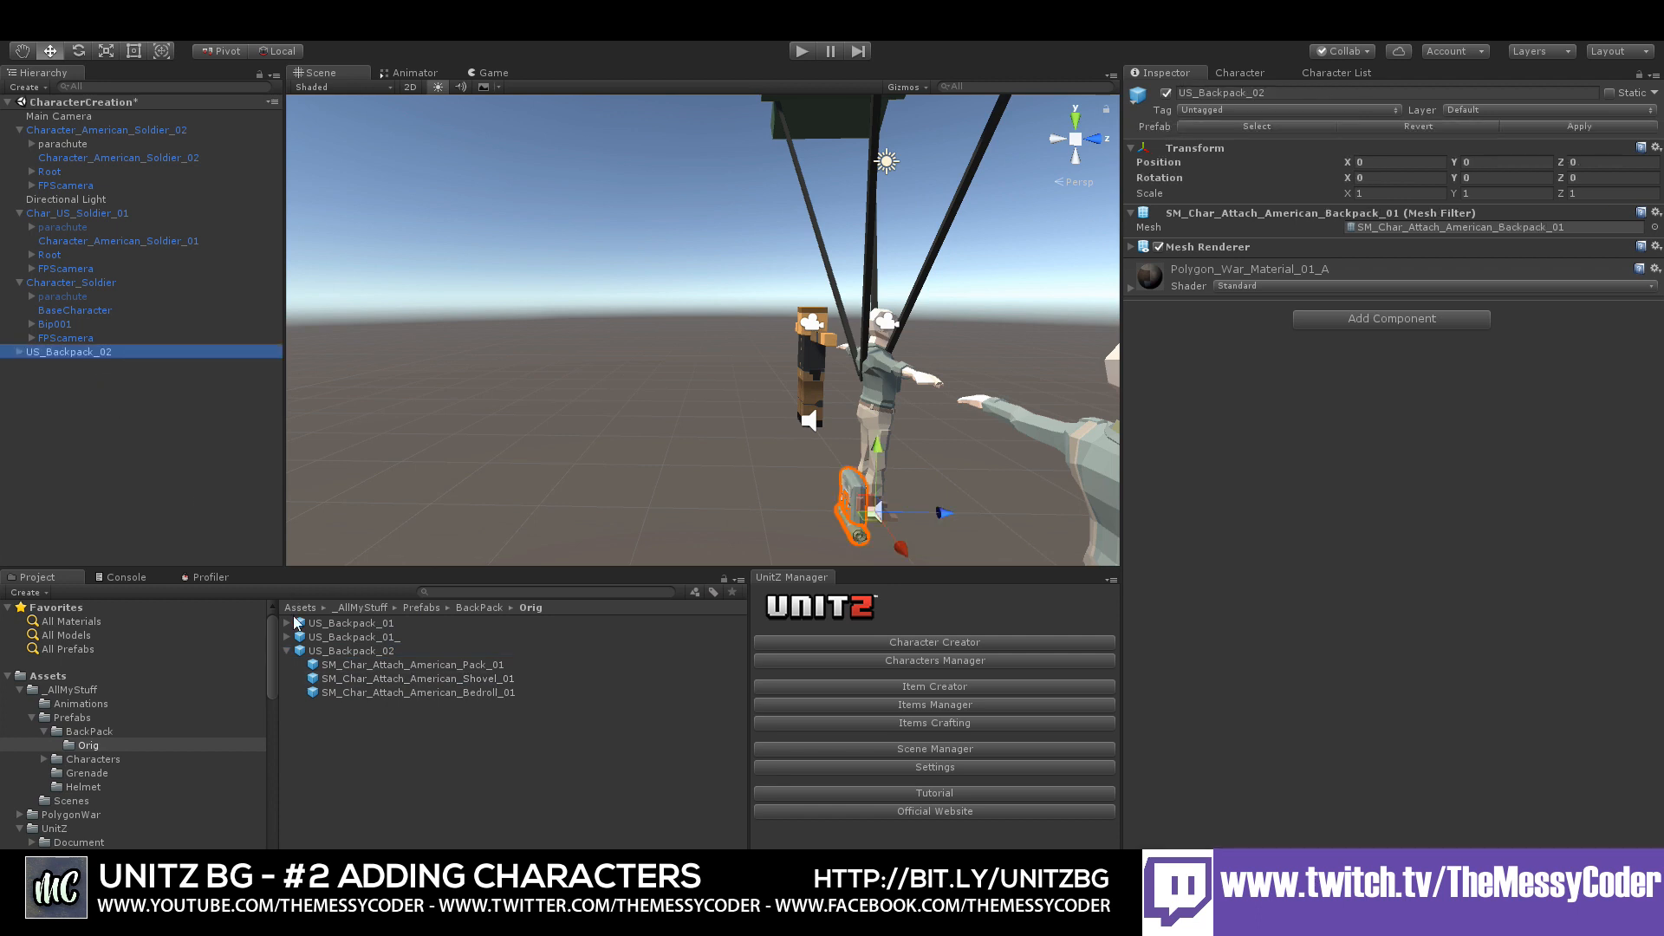
# - Delete the bedroll and shovel children from US_Backpack_02 in the scene, breaking its prefab link
pyautogui.click(73, 393)
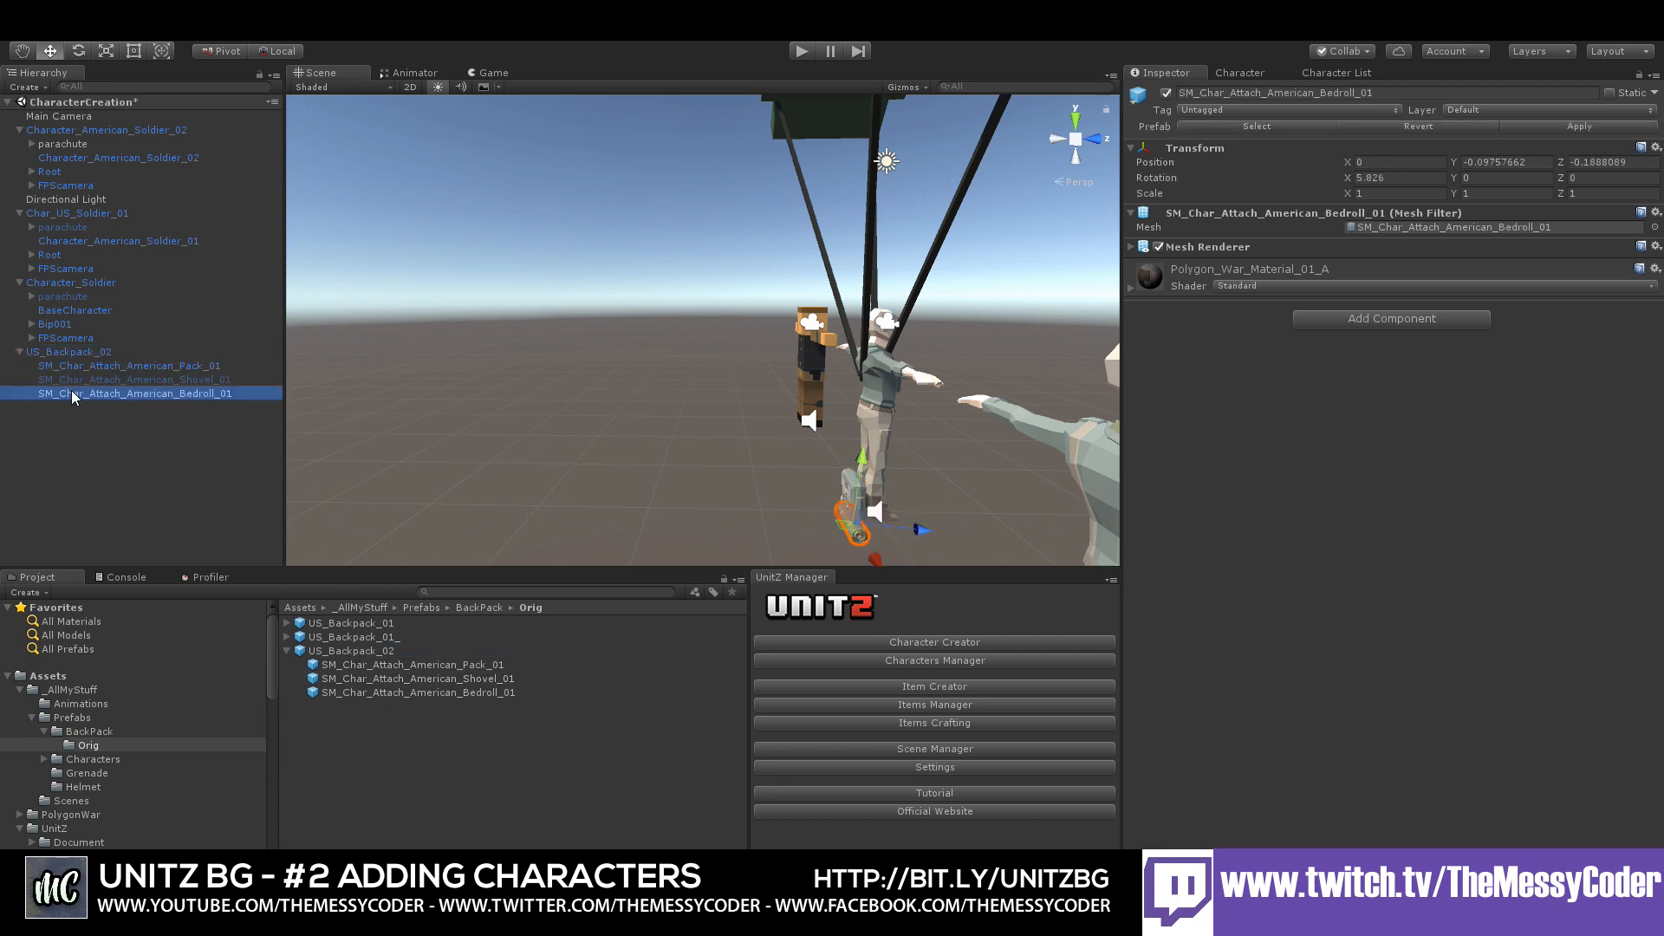
pyautogui.press('Delete')
pyautogui.press('Return')
pyautogui.click(171, 381)
pyautogui.press('Delete')
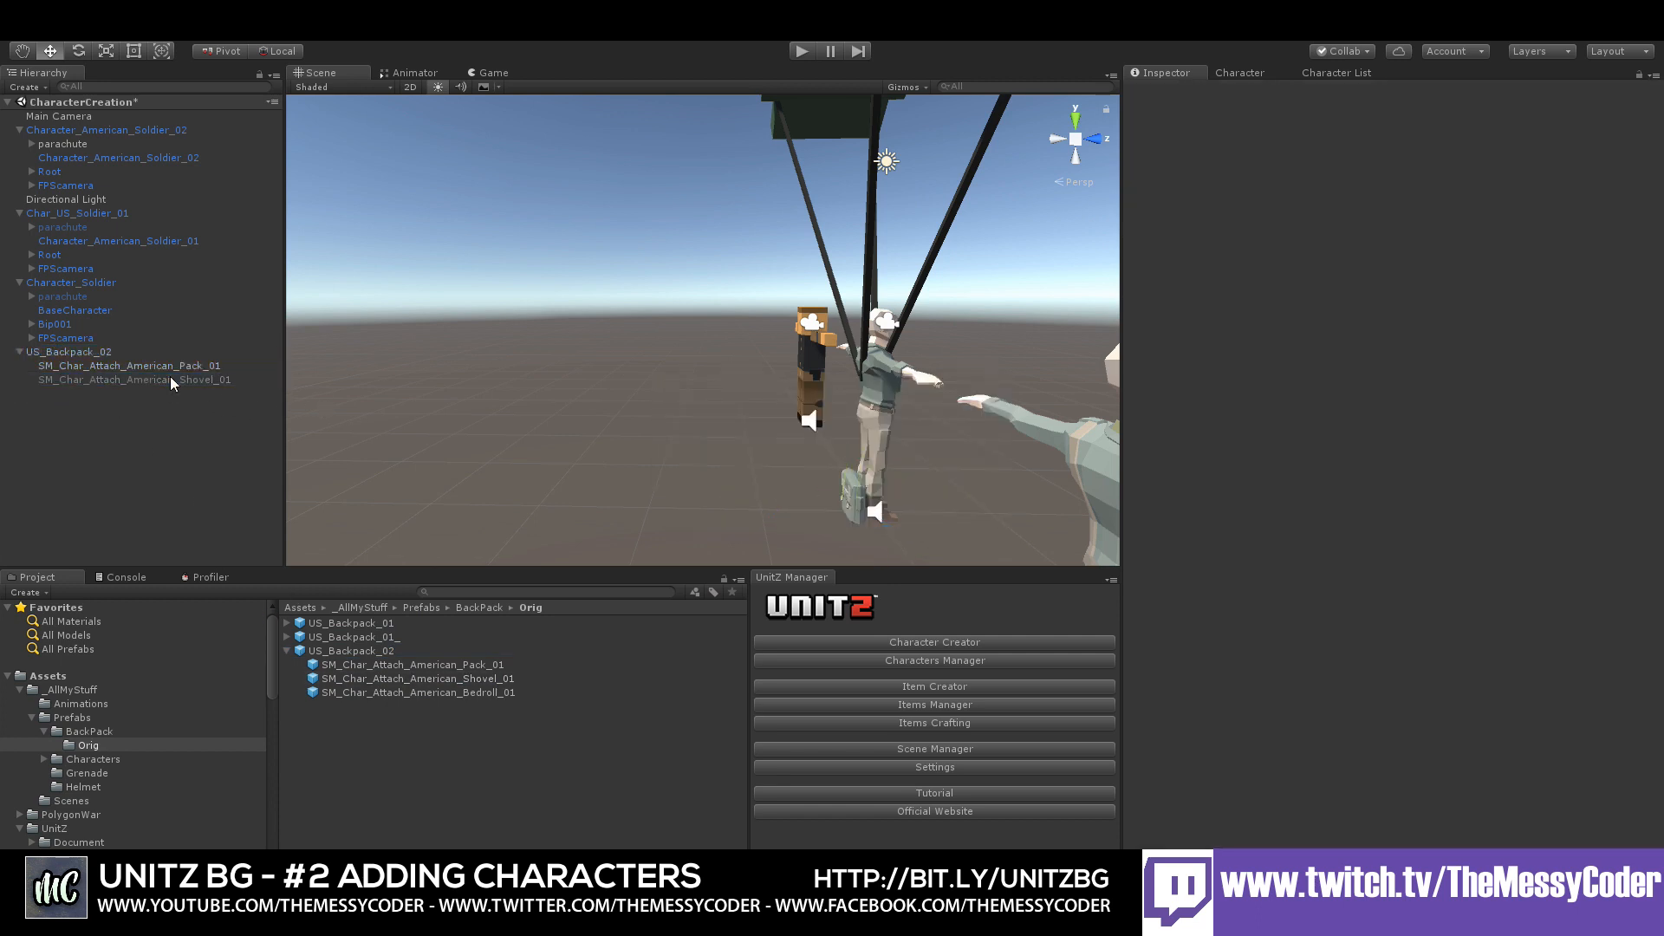
# - Delete the US_Backpack_02 prefab asset from the BackPack/Orig folder
pyautogui.click(352, 653)
pyautogui.press('Delete')
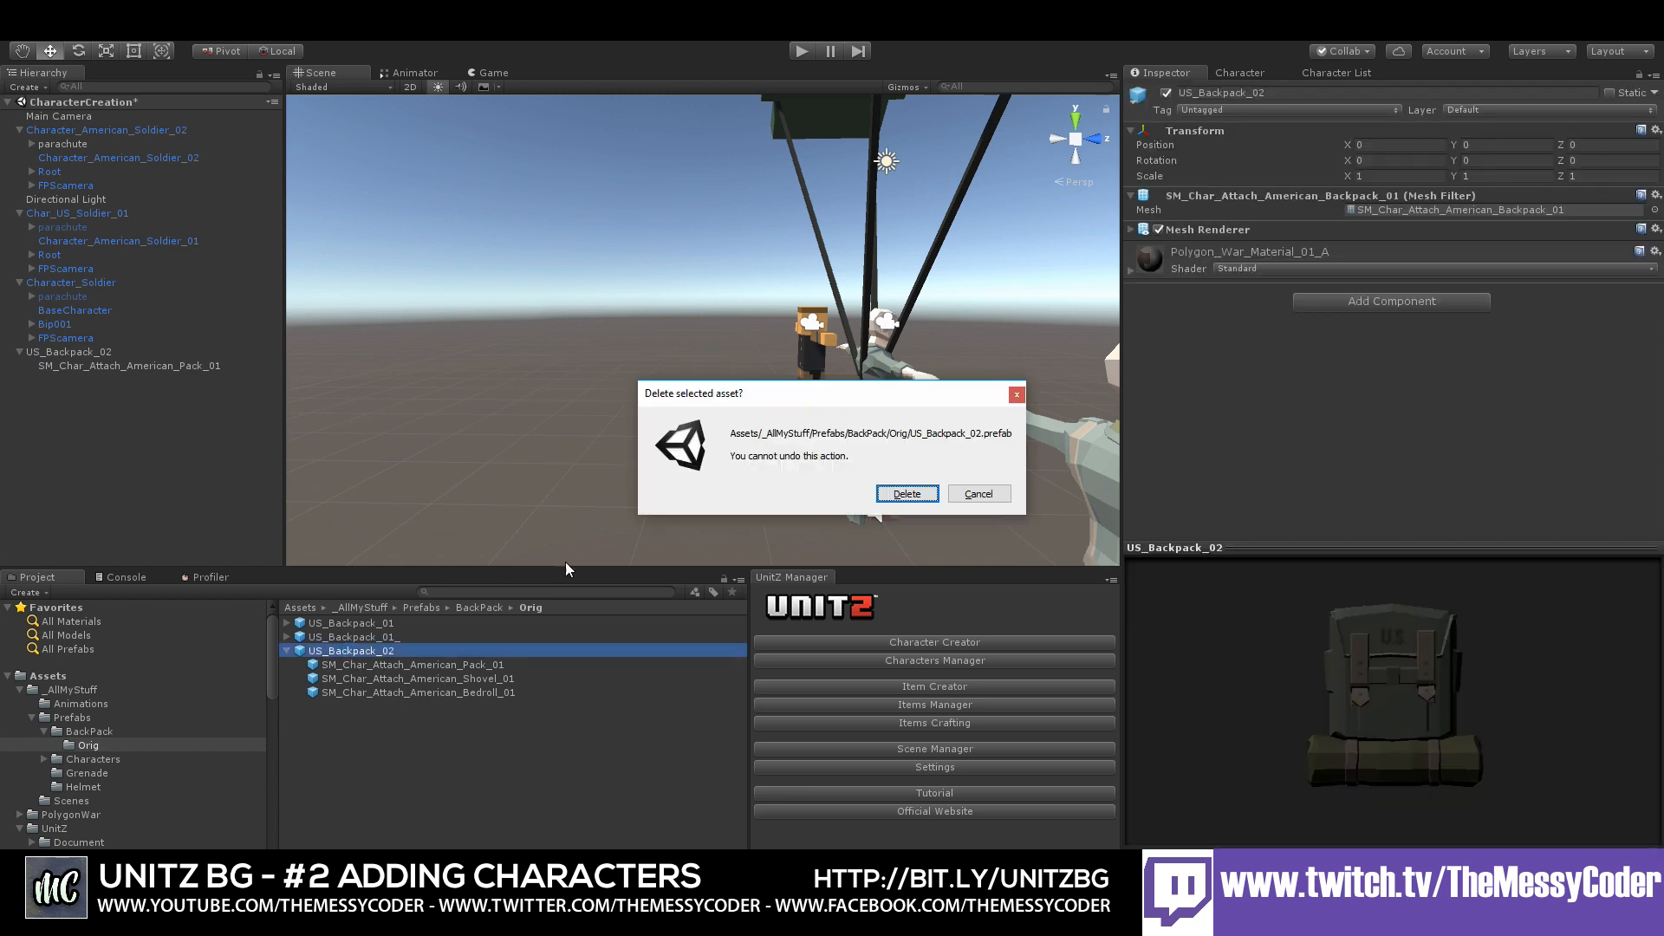
pyautogui.press('Return')
# - Make US_Backpack_02 a child of Character_American_Soldier_02 and move it onto the soldier's back at about Y 1.166, Z 0.008
pyautogui.moveTo(59, 351); pyautogui.dragTo(85, 144)
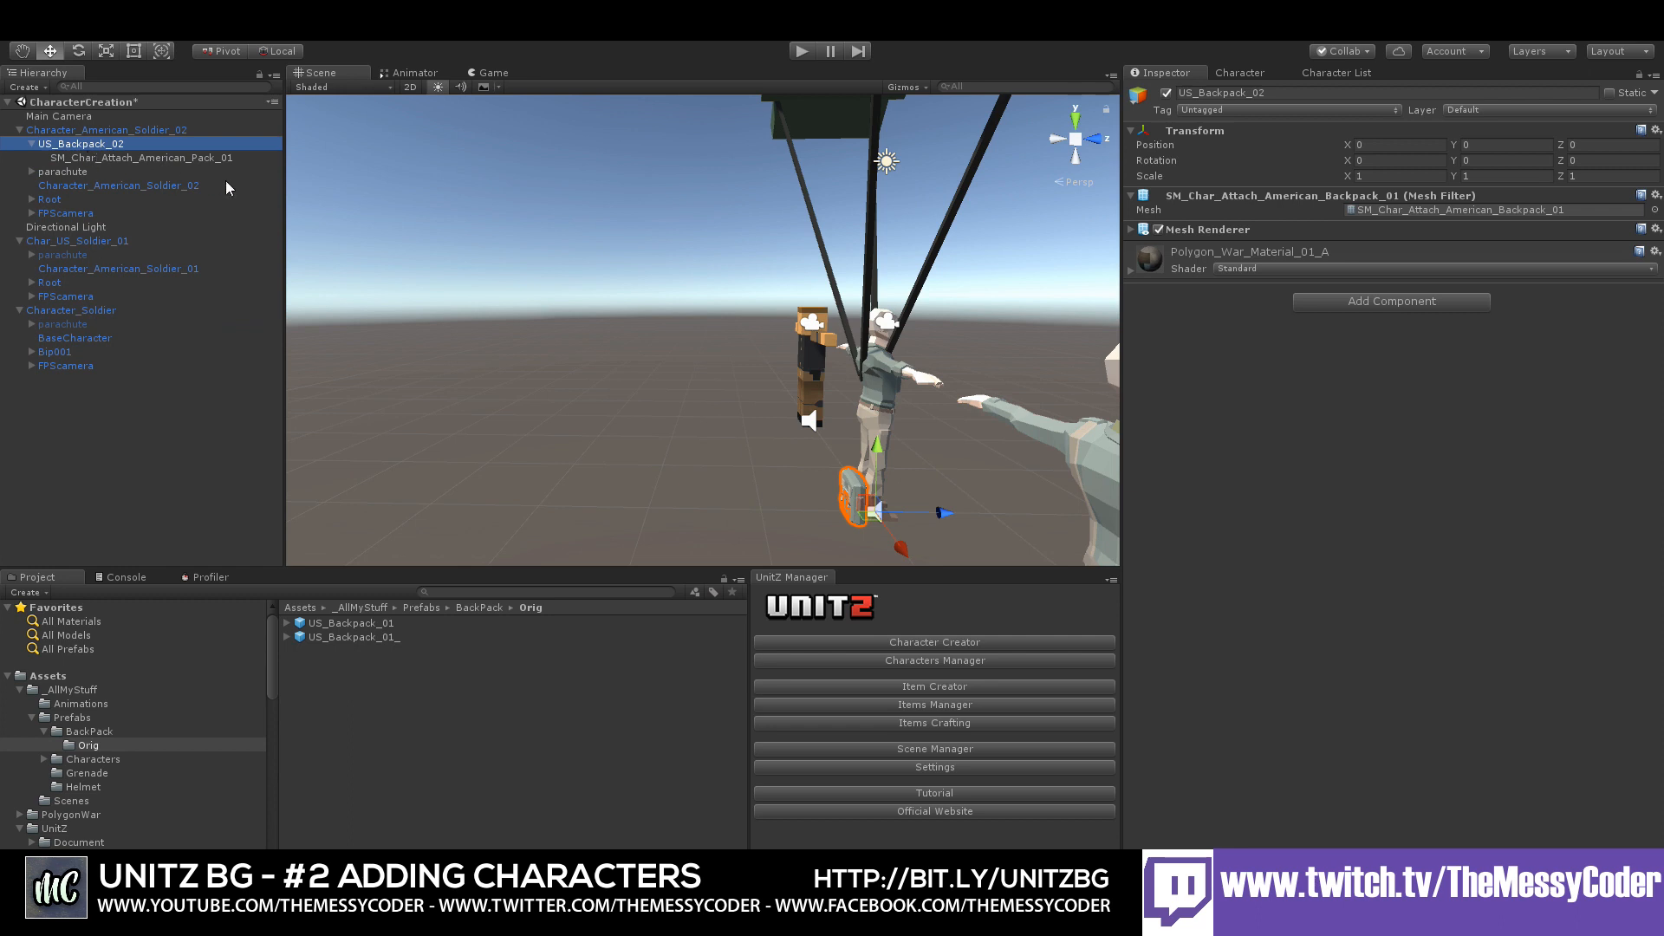
pyautogui.moveTo(877, 446); pyautogui.dragTo(888, 319)
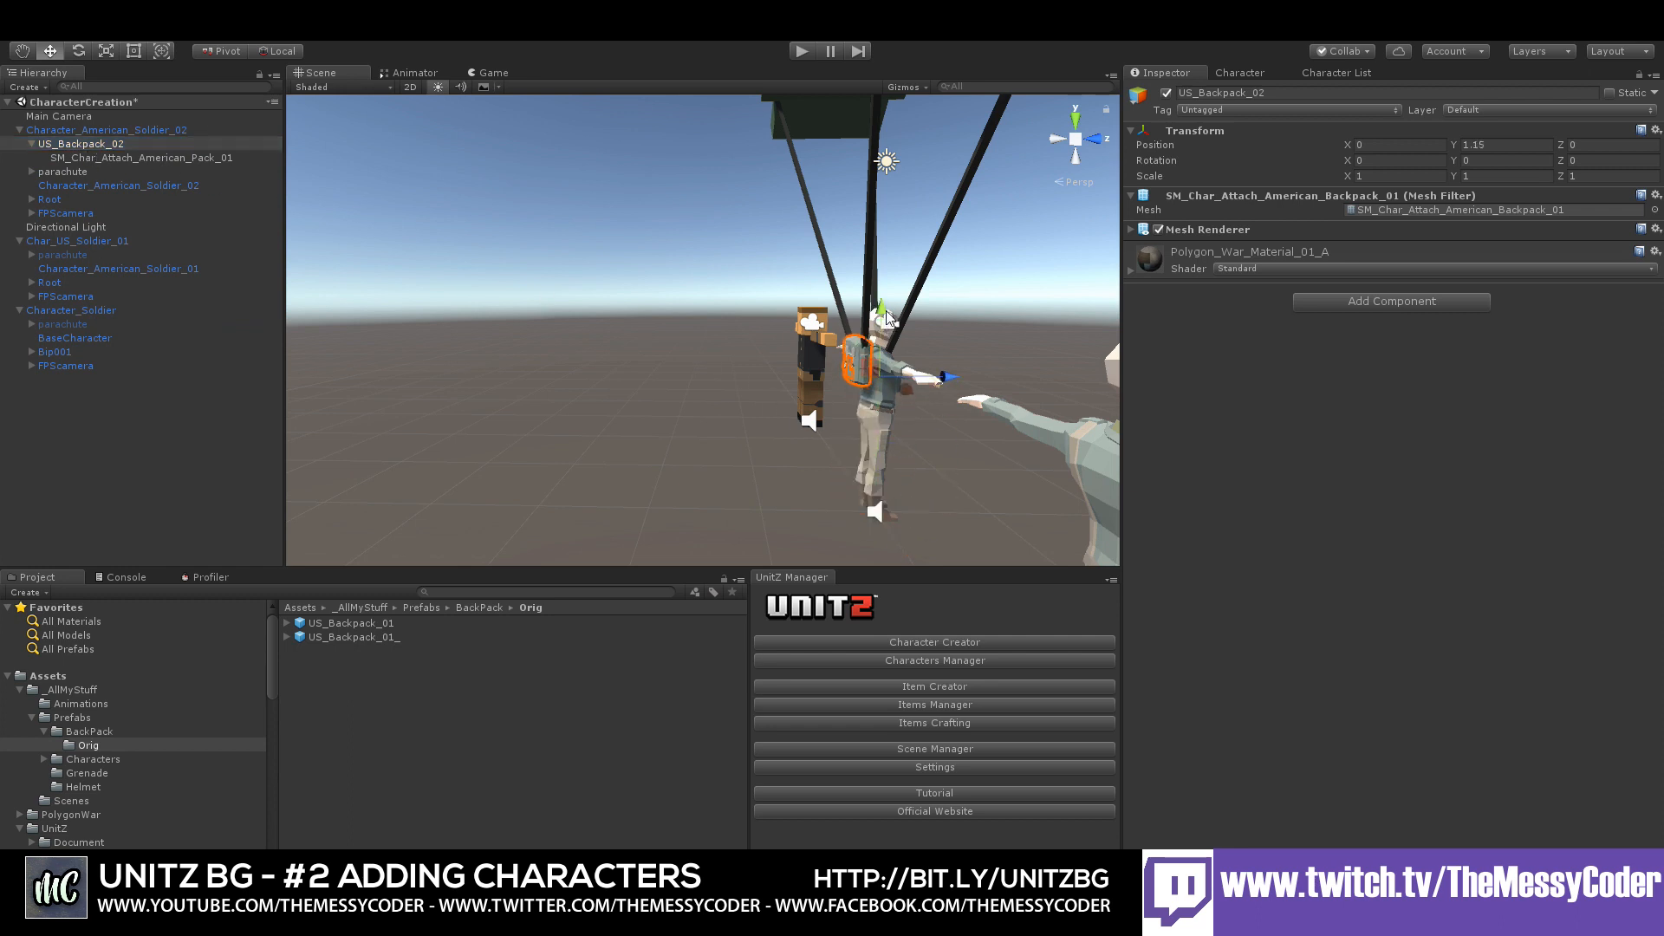
pyautogui.moveTo(945, 388); pyautogui.dragTo(946, 389)
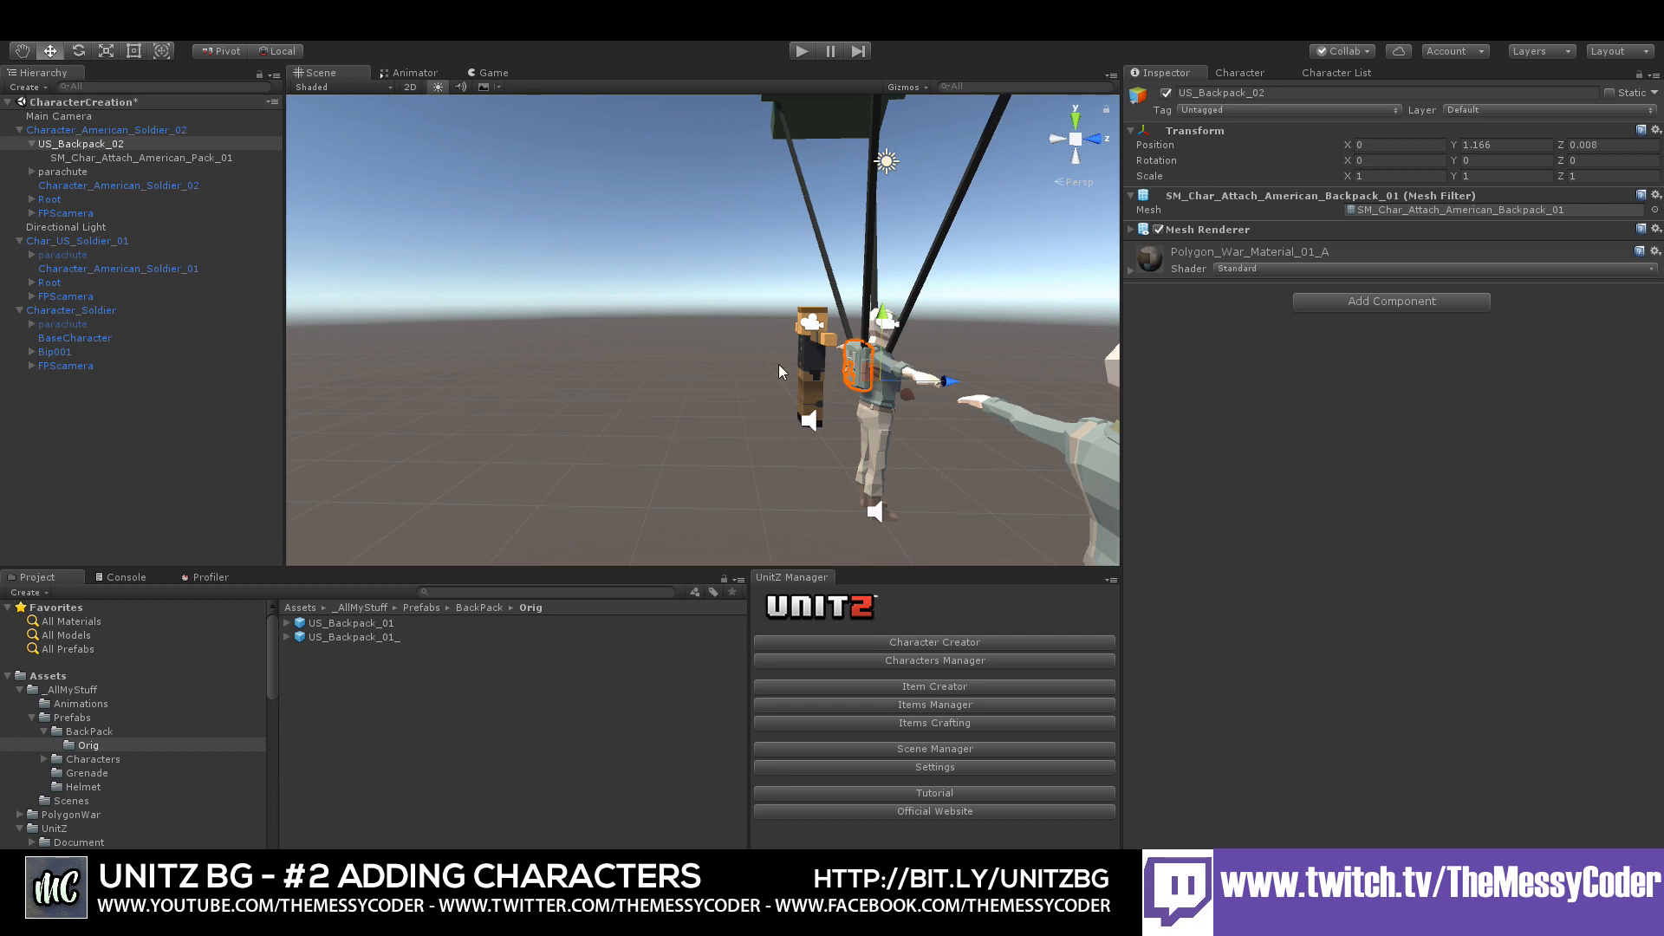
# - Move SM_Char_Attach_American_Pack_01 to about Y 0.258, Z -0.236 on the outside of the backpack
pyautogui.click(88, 157)
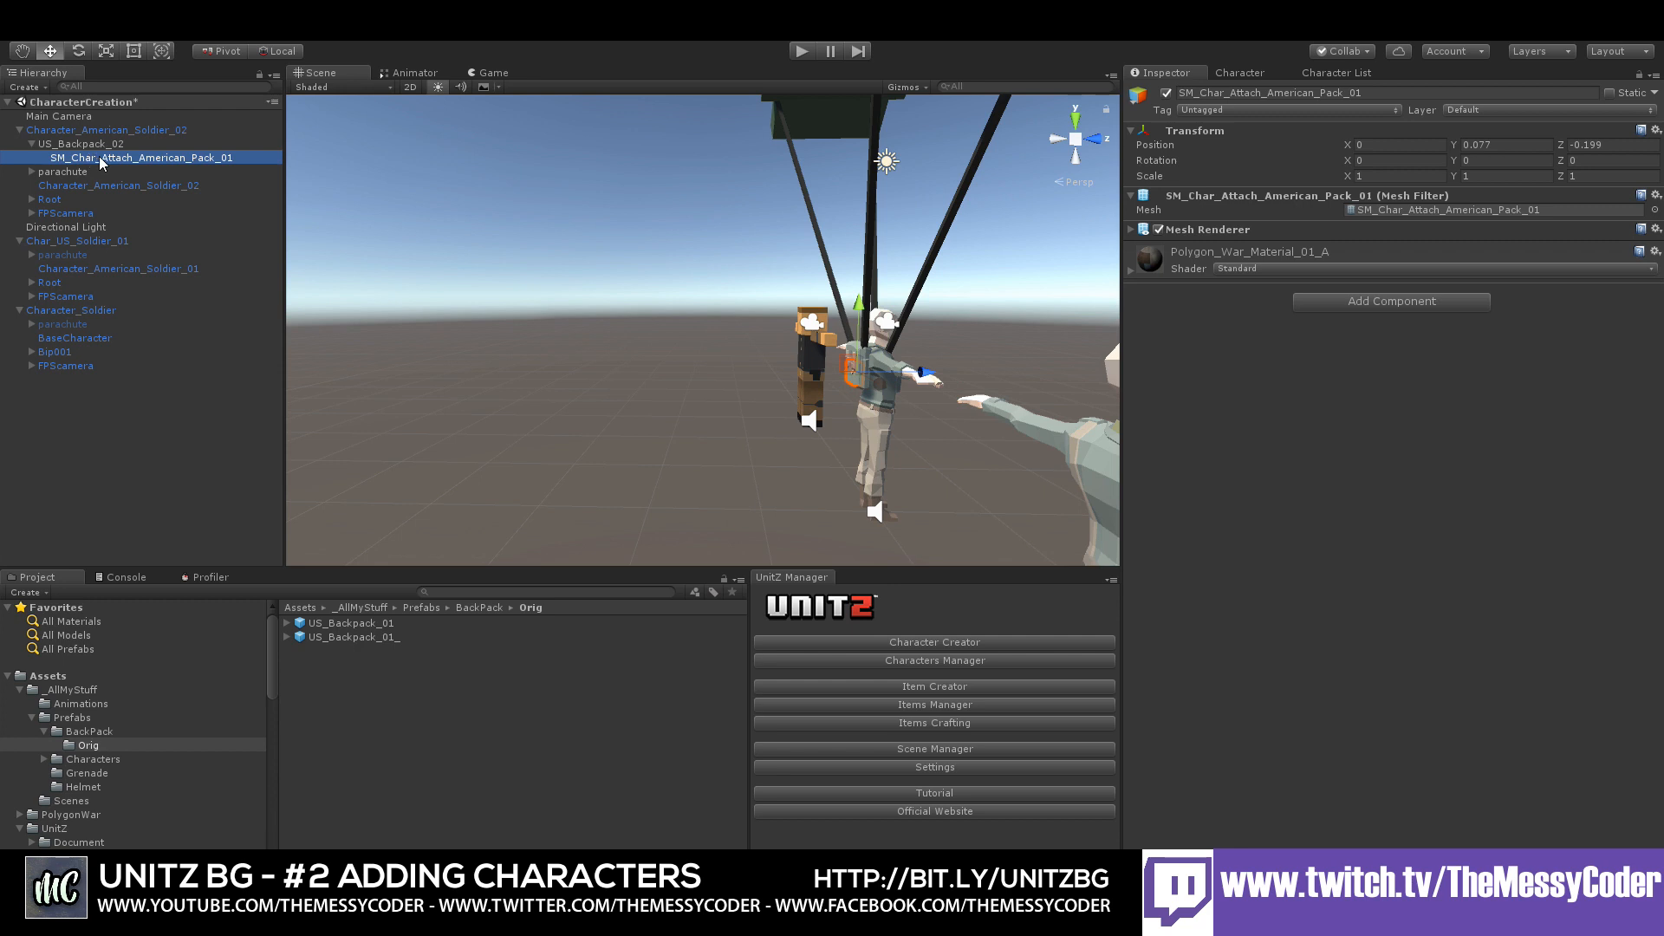
pyautogui.scroll(8, 717, 433)
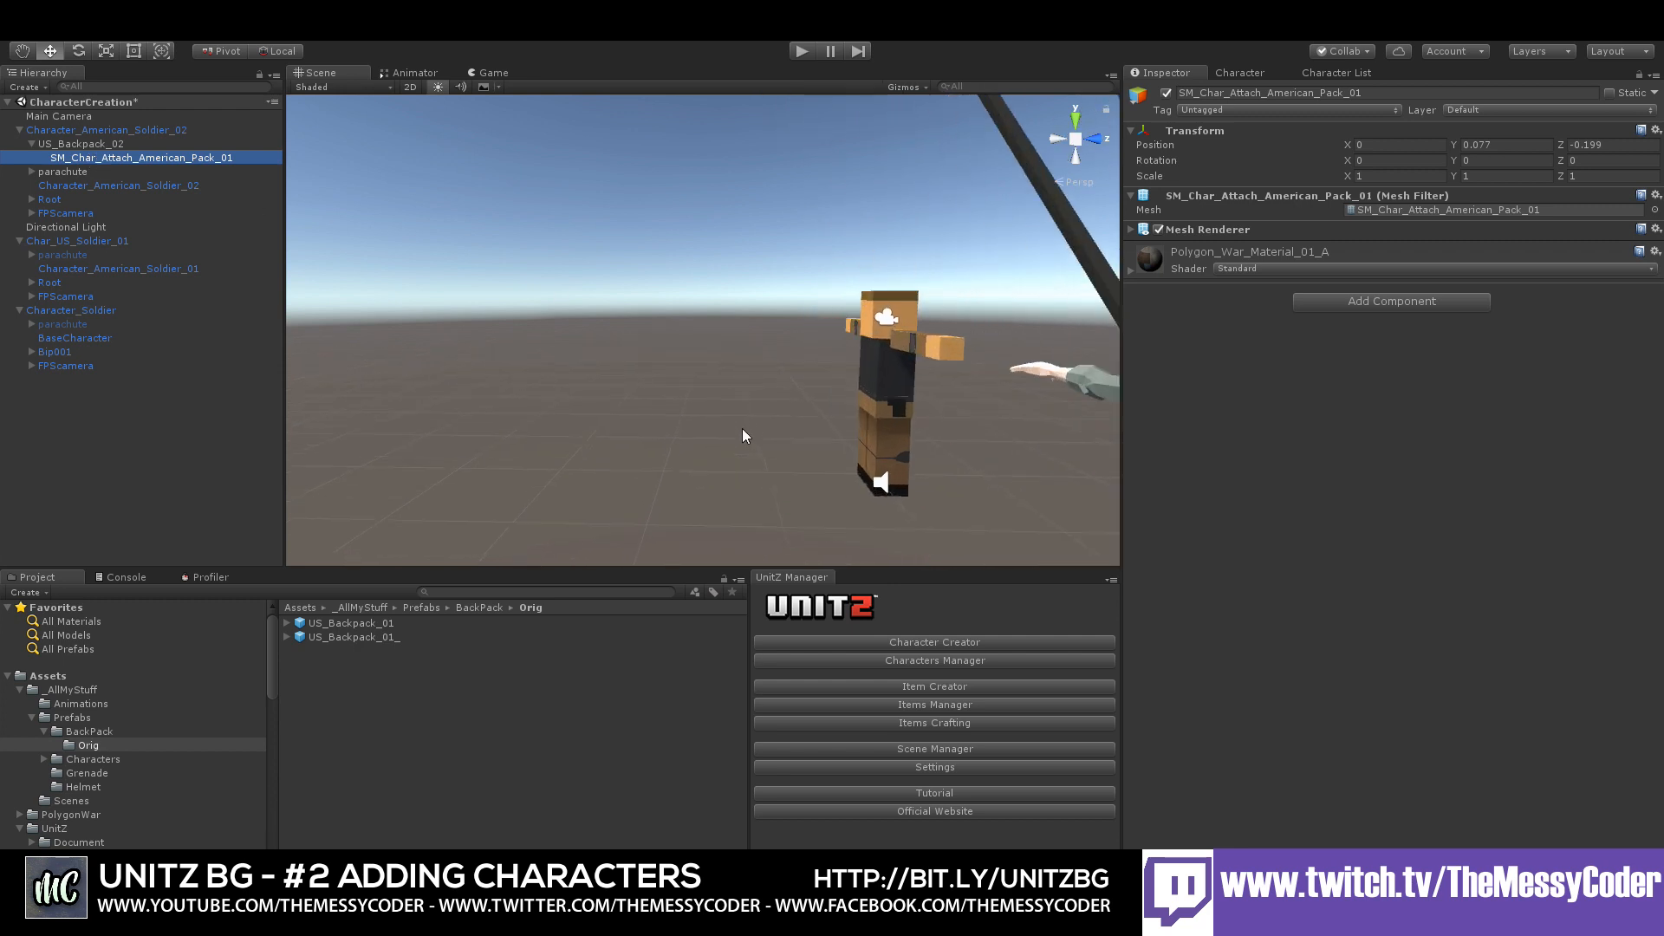
pyautogui.moveTo(742, 428); pyautogui.dragTo(902, 440, button='right')
pyautogui.moveTo(872, 398); pyautogui.dragTo(870, 398)
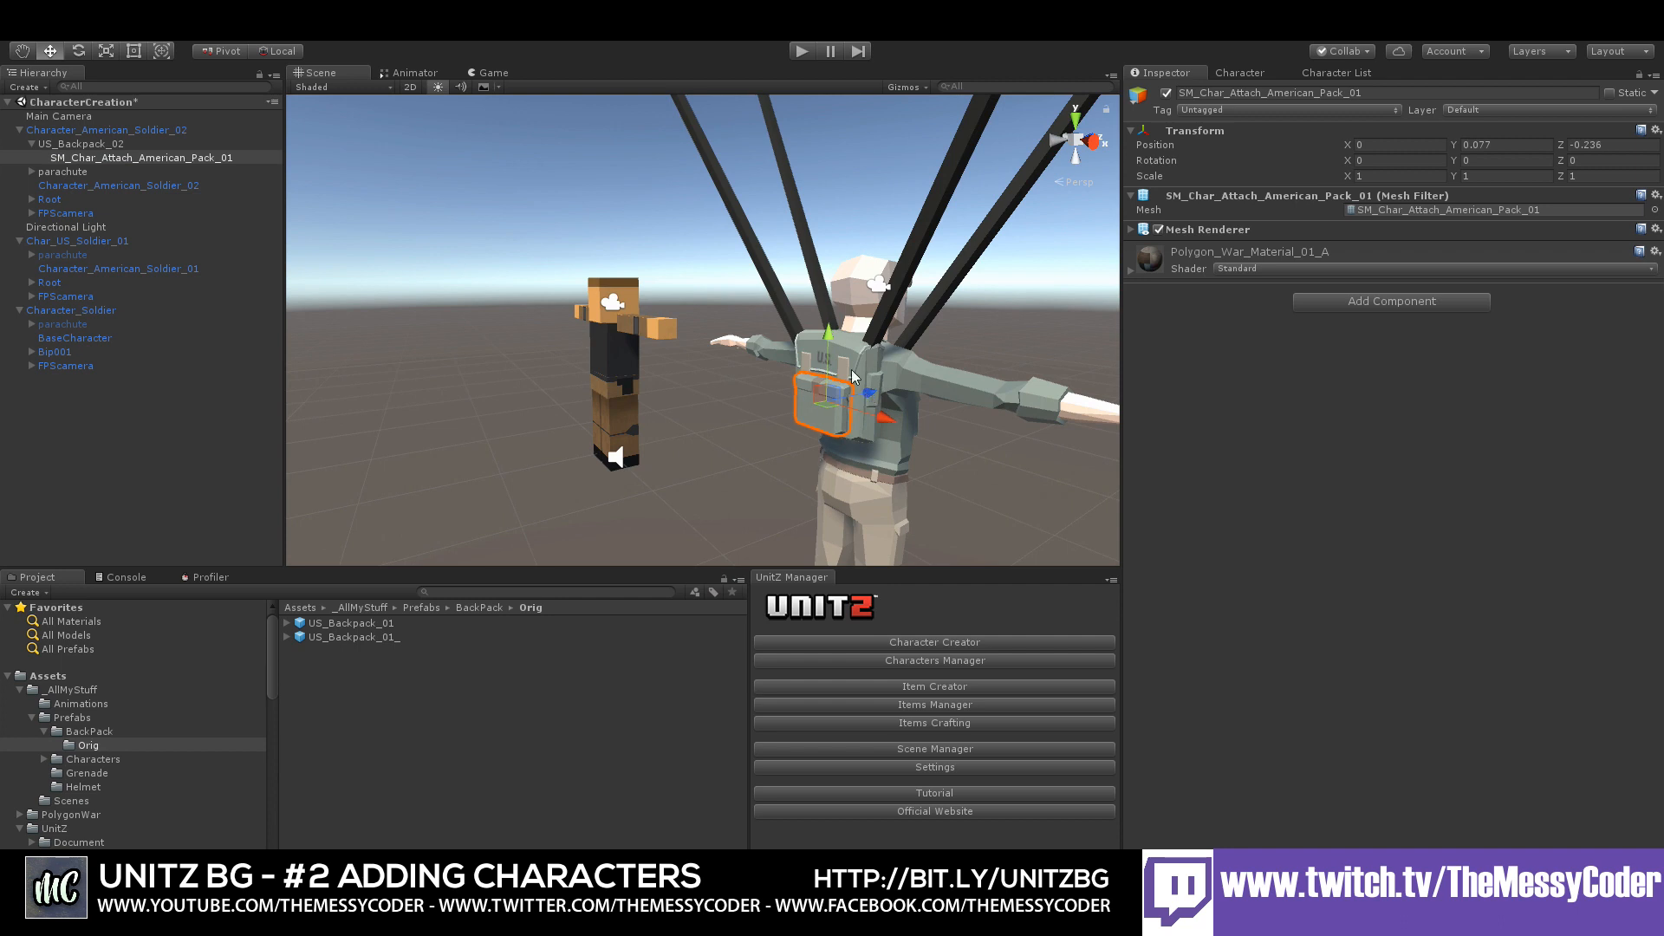
pyautogui.moveTo(828, 340); pyautogui.dragTo(829, 292)
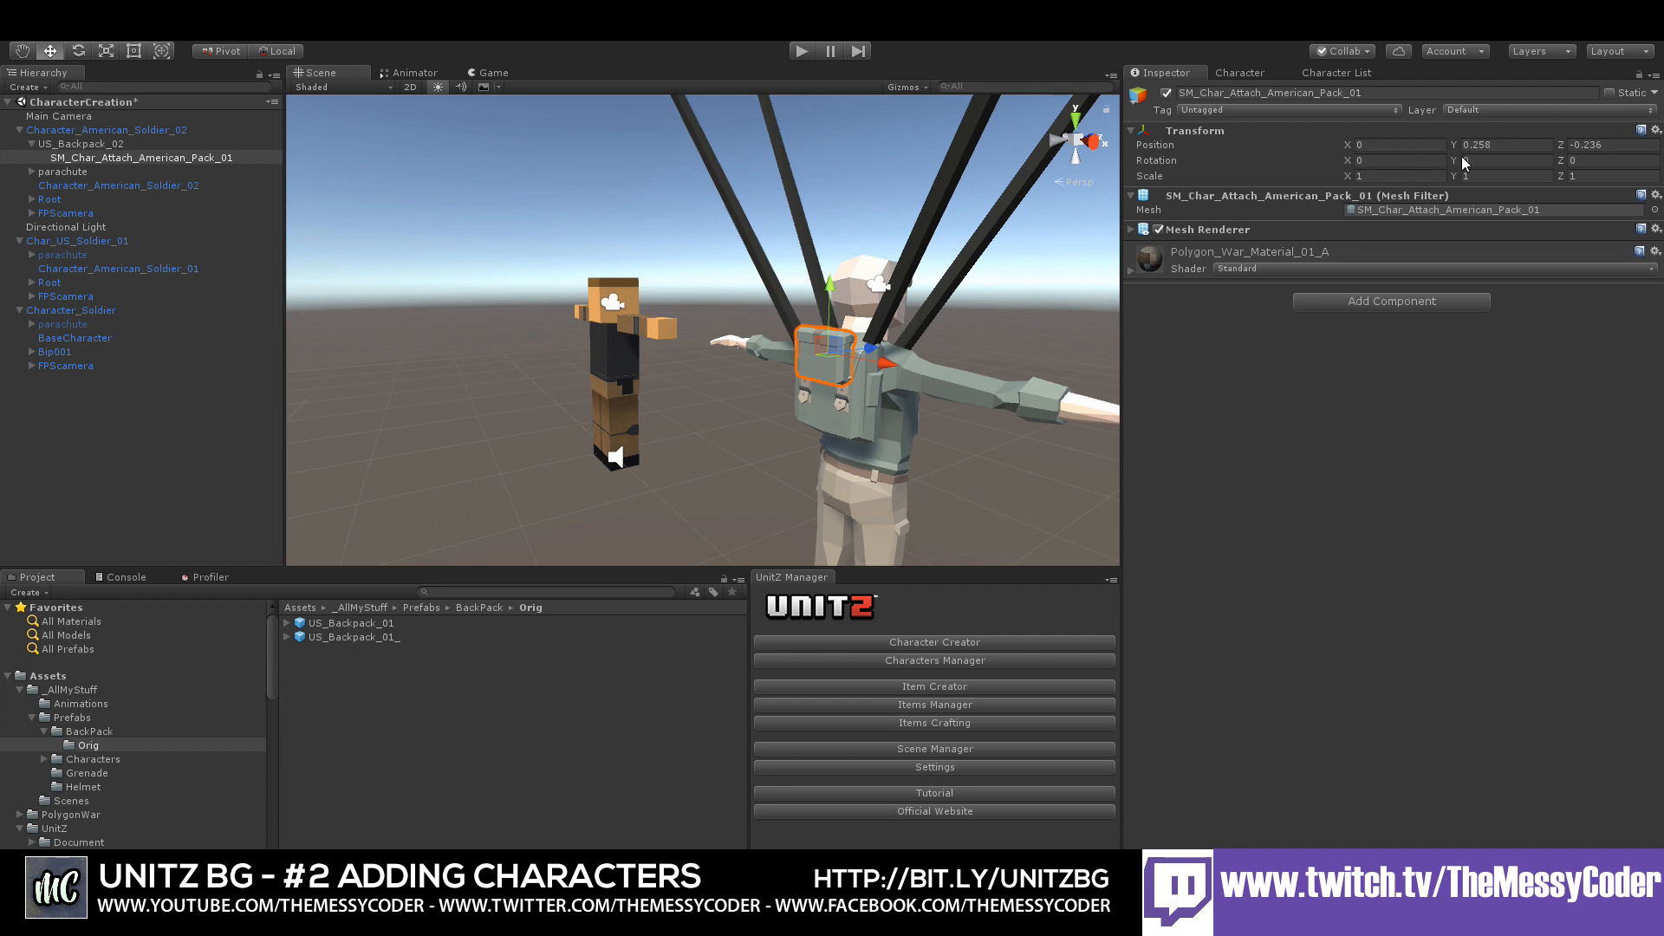
# - Rotate SM_Char_Attach_American_Pack_01 to about -181 degrees on Y and seat it on the backpack at about Y 0.17, Z -0.277
pyautogui.click(79, 50)
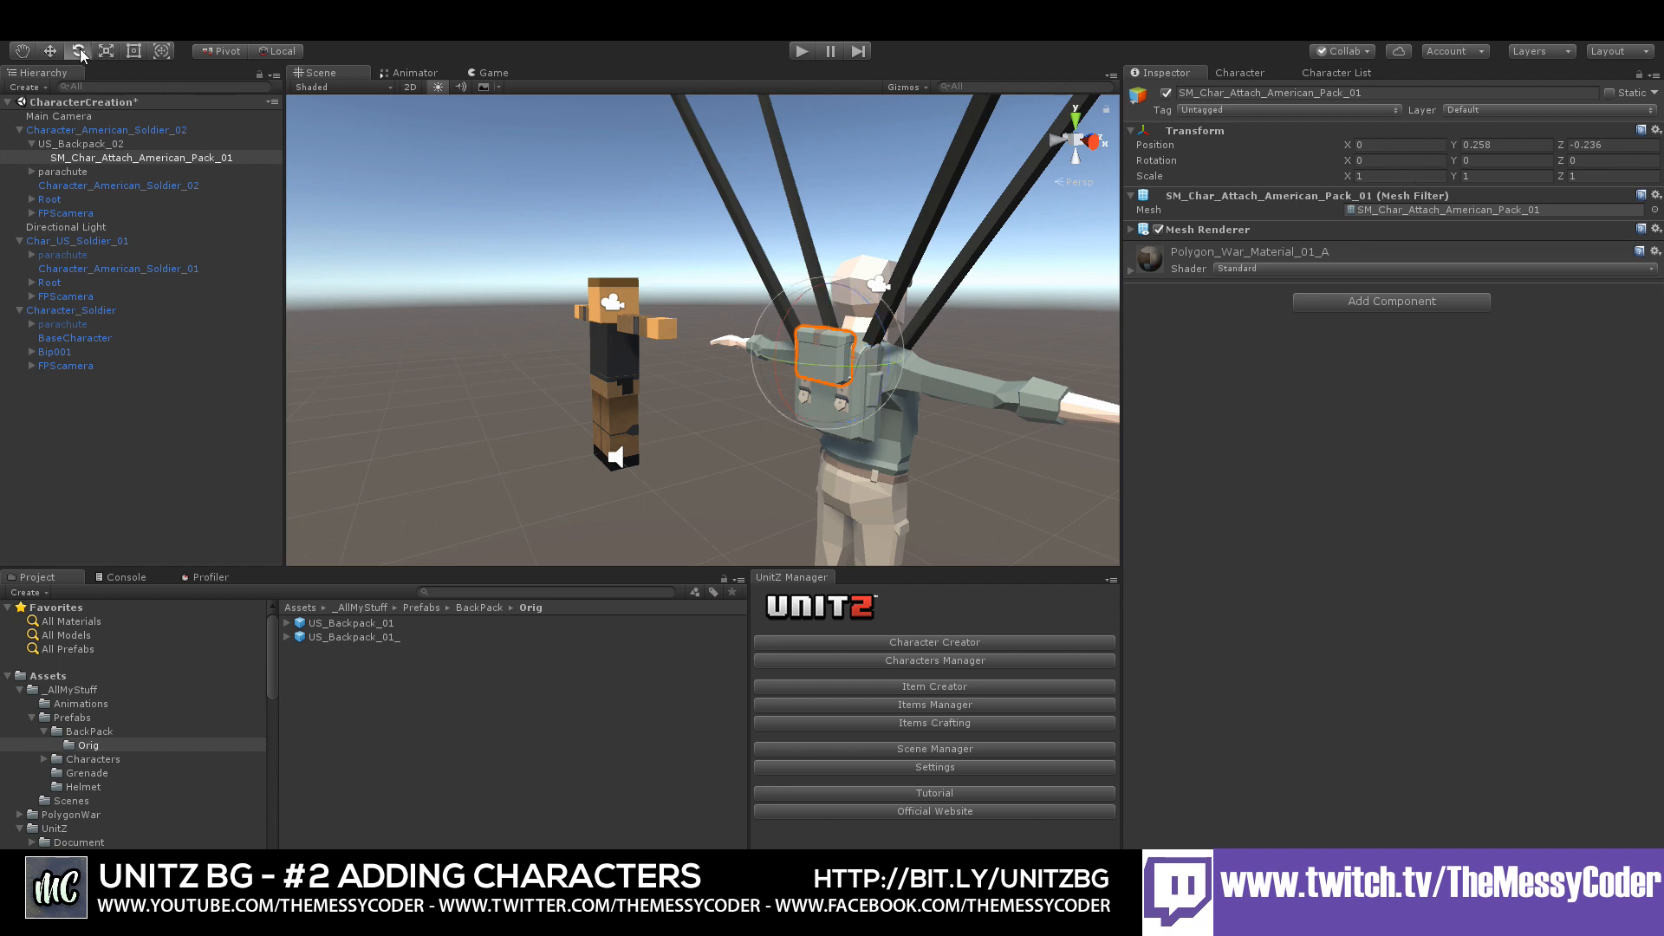
pyautogui.moveTo(892, 357); pyautogui.dragTo(1139, 352)
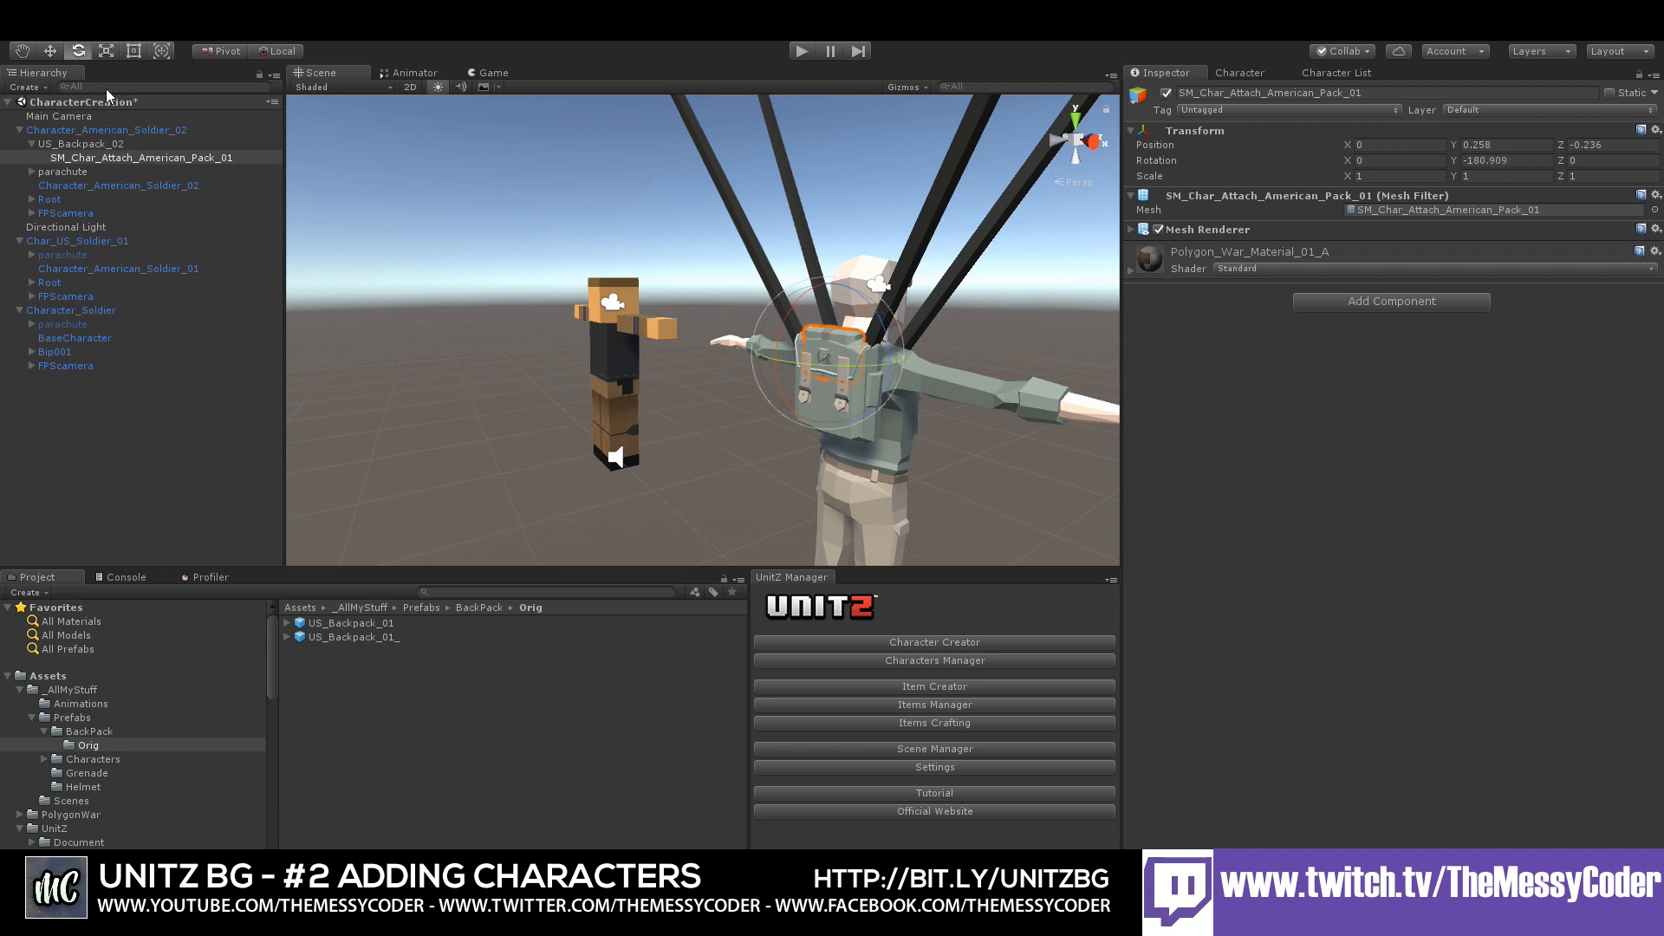
pyautogui.click(50, 51)
pyautogui.moveTo(826, 303); pyautogui.dragTo(825, 314)
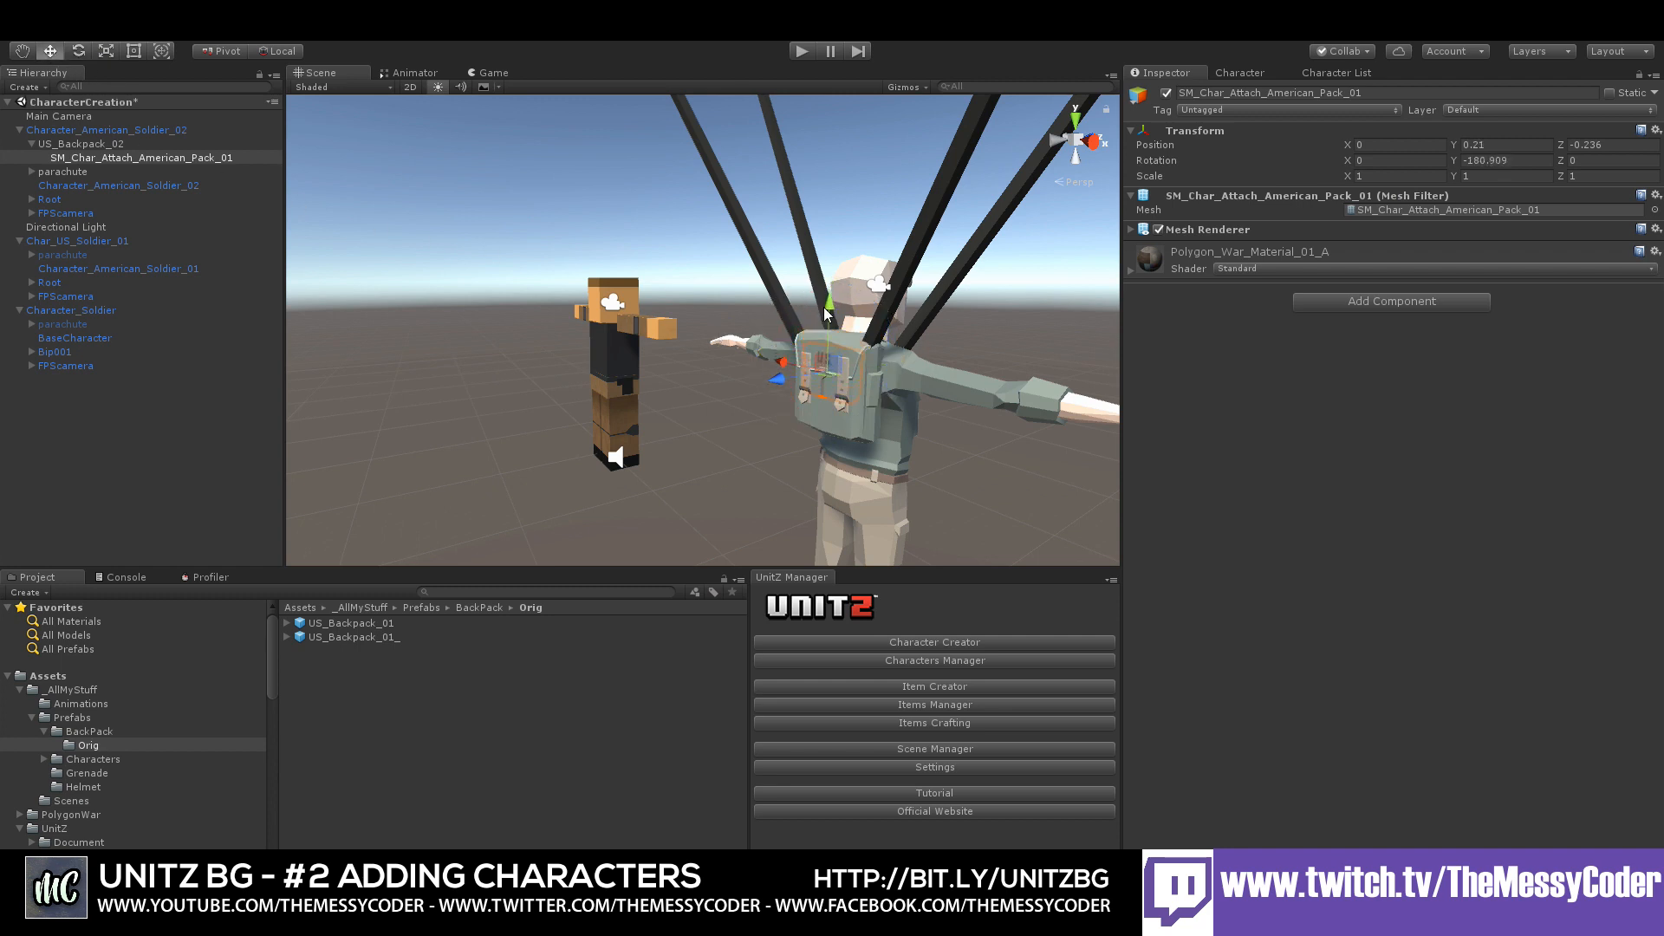
pyautogui.moveTo(777, 393); pyautogui.dragTo(774, 395)
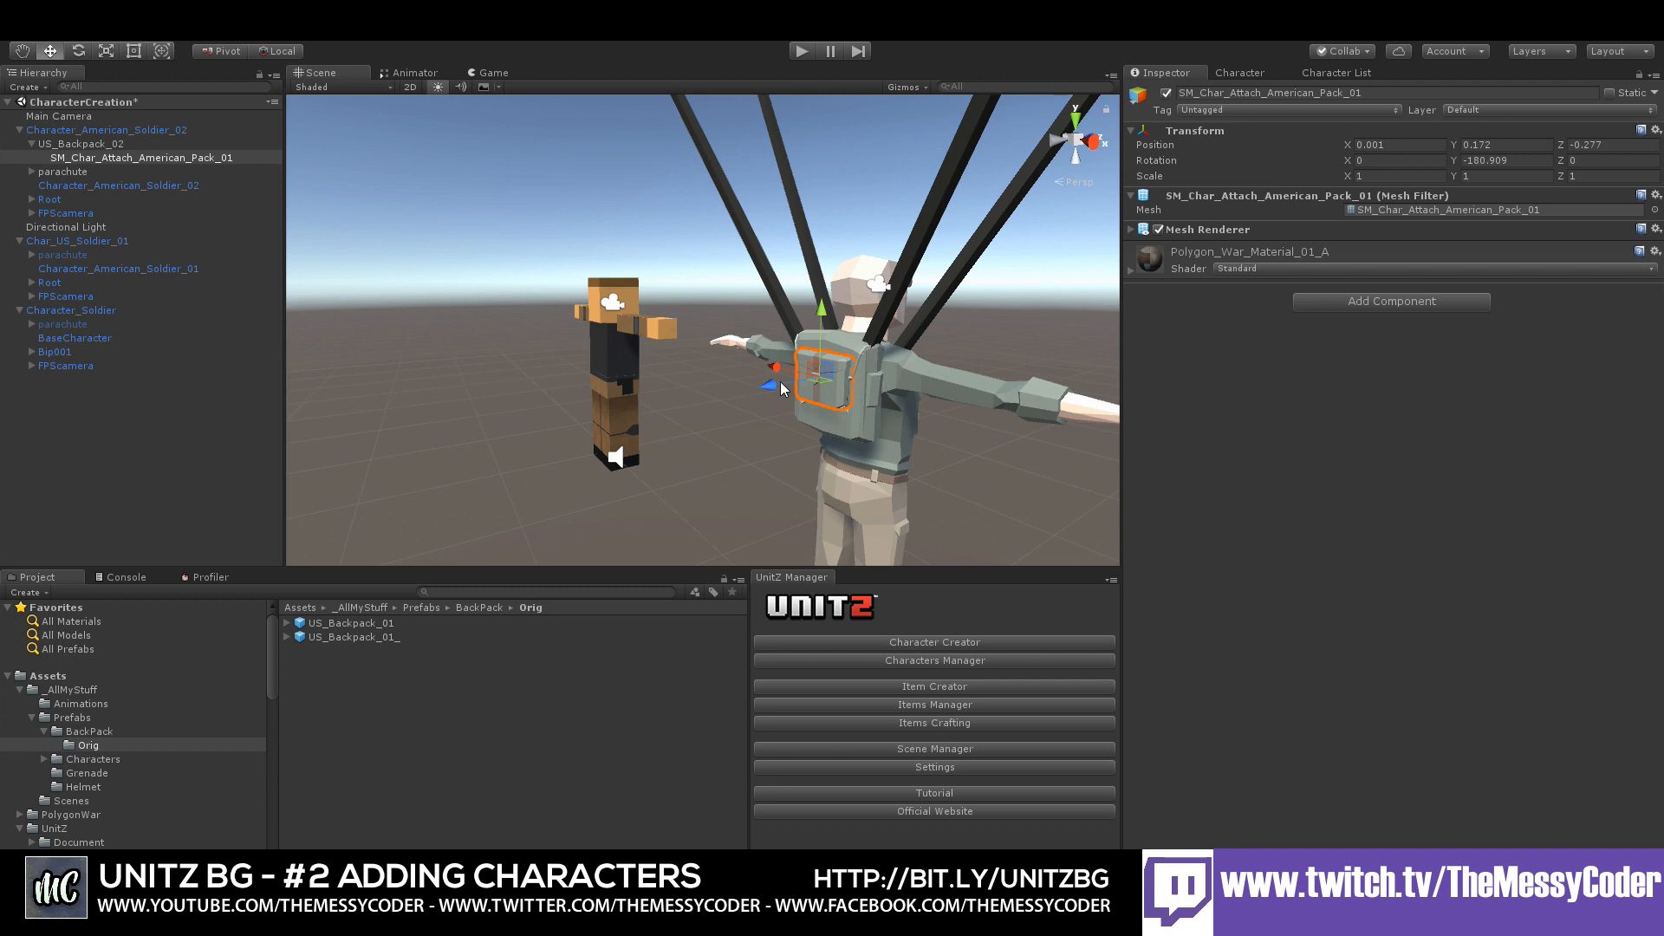
pyautogui.moveTo(826, 307); pyautogui.dragTo(826, 316)
# - Move US_Backpack_02 closer to the soldier's back at about Z 0.059 and make it a child of the parachute
pyautogui.click(87, 145)
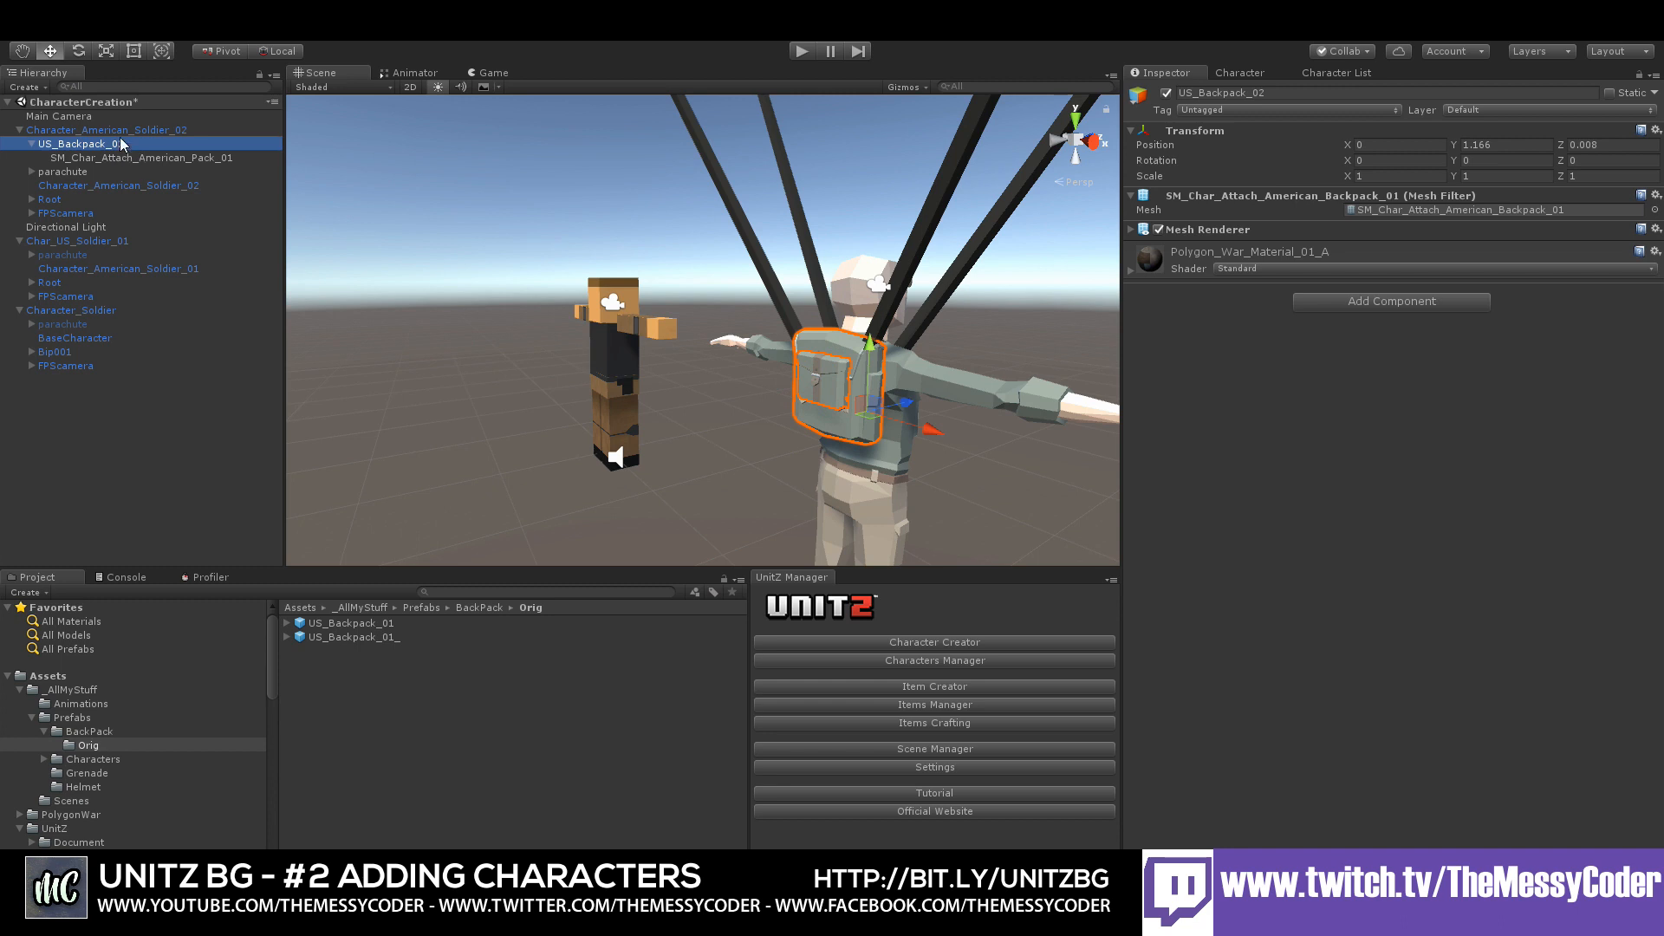
pyautogui.moveTo(905, 417); pyautogui.dragTo(912, 402)
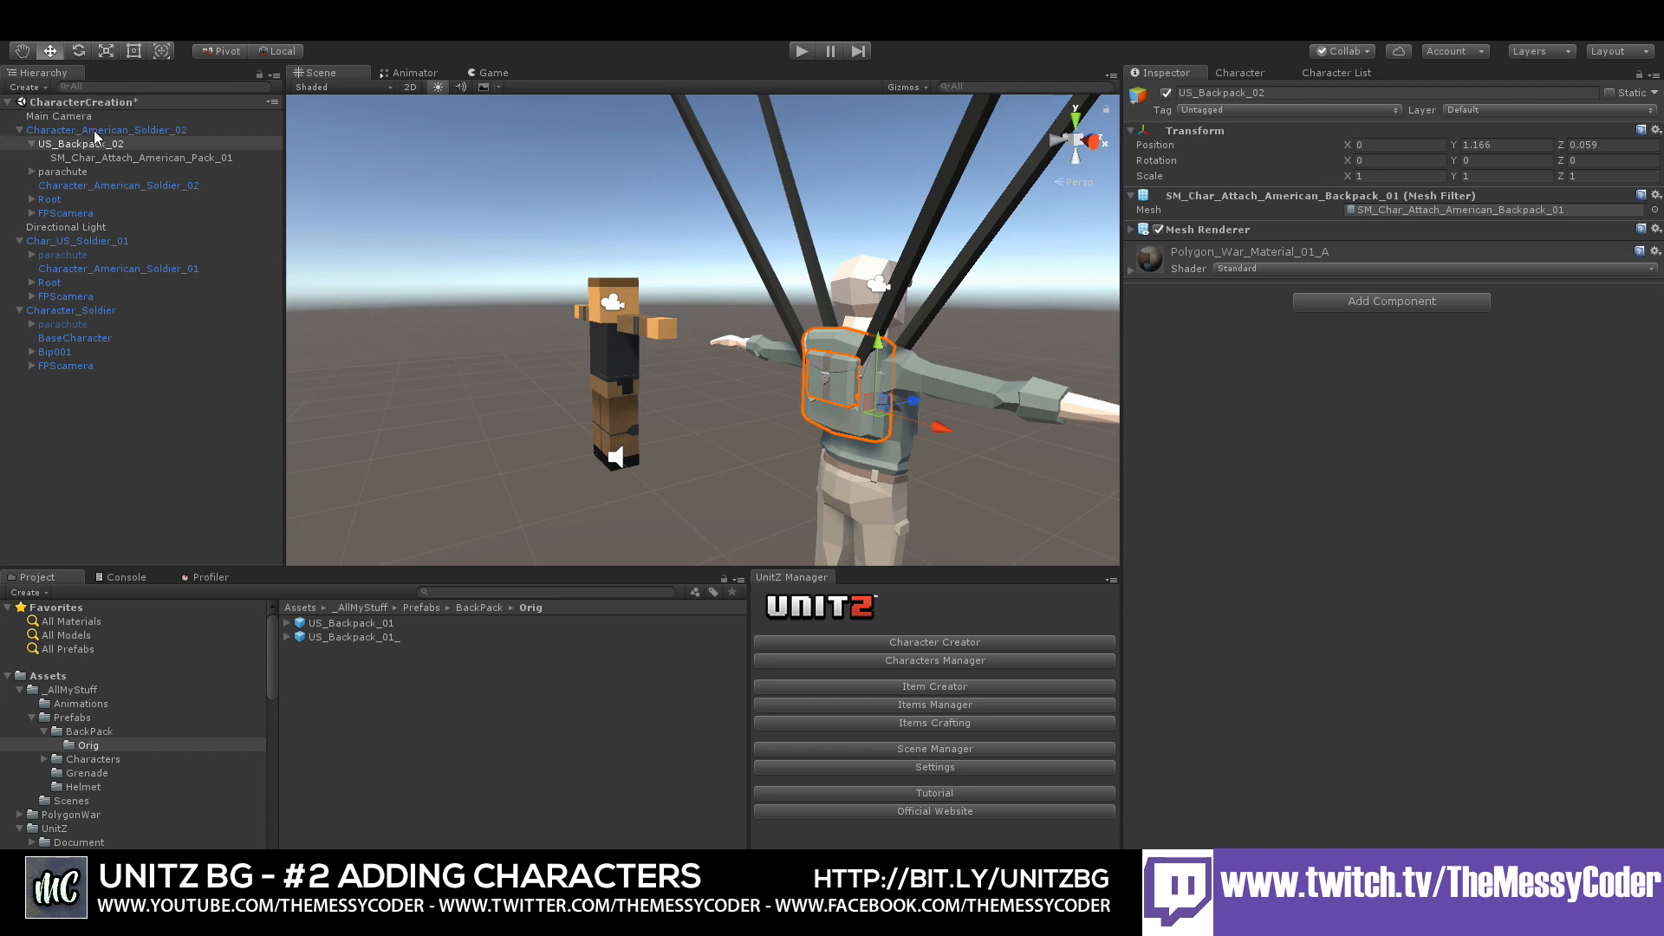
pyautogui.moveTo(87, 148); pyautogui.dragTo(67, 175)
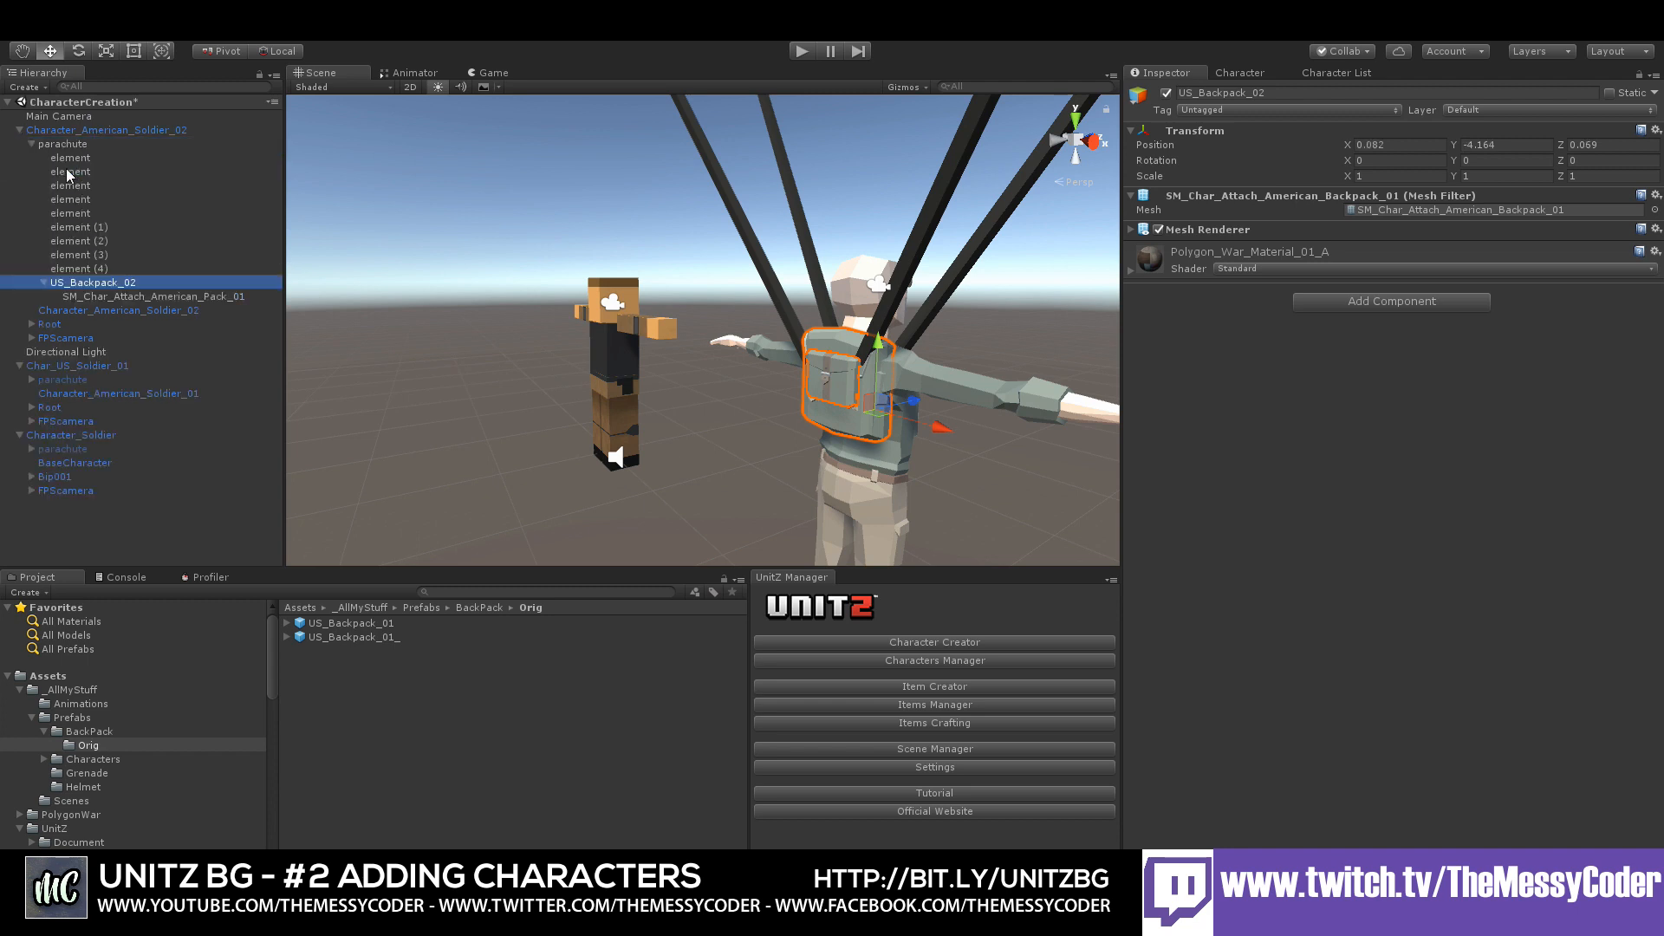
# - Deactivate the soldier's parachute object and apply the changes to the Character_American_Soldier_02 prefab
pyautogui.click(43, 282)
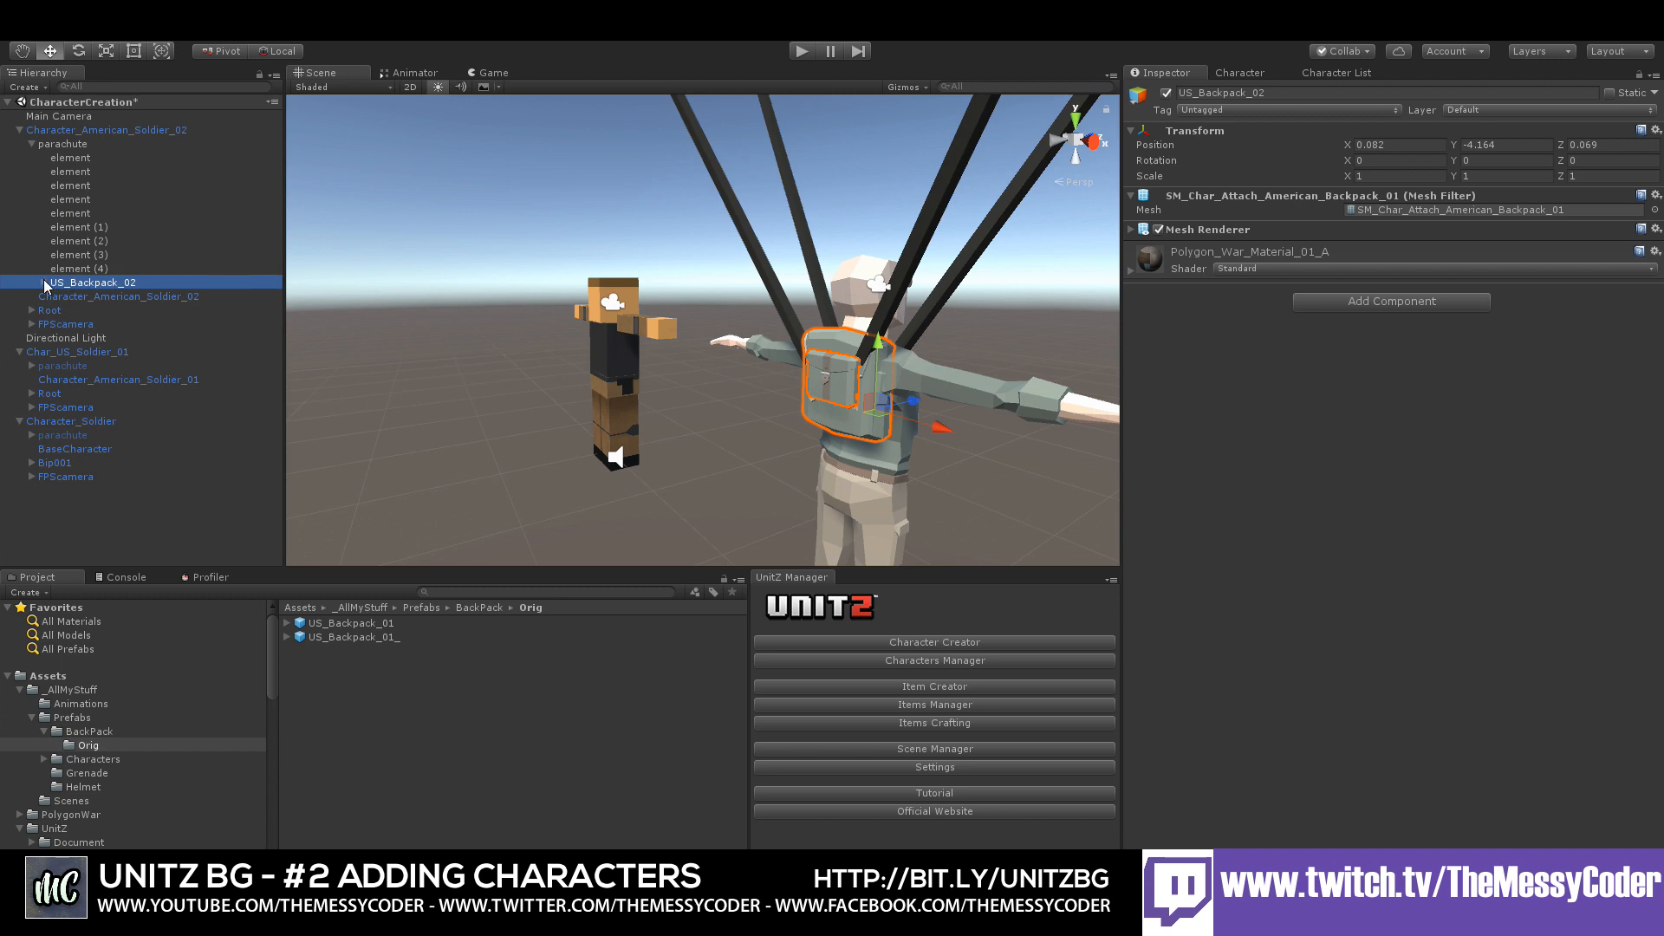
pyautogui.click(33, 145)
pyautogui.click(63, 144)
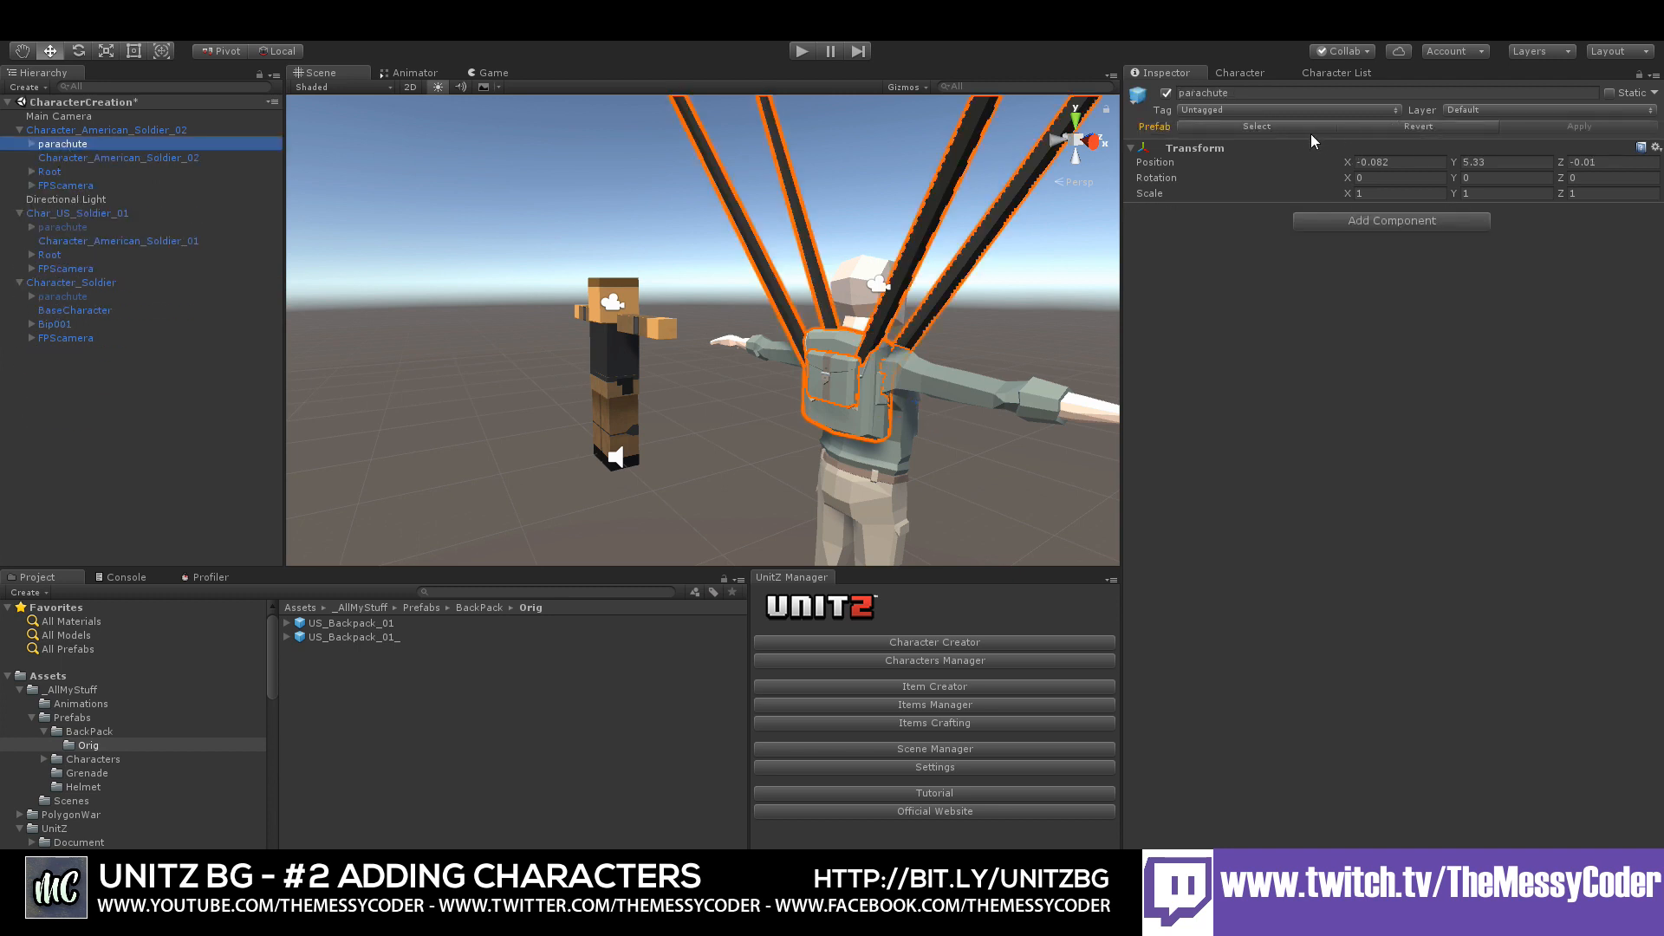
pyautogui.click(1165, 93)
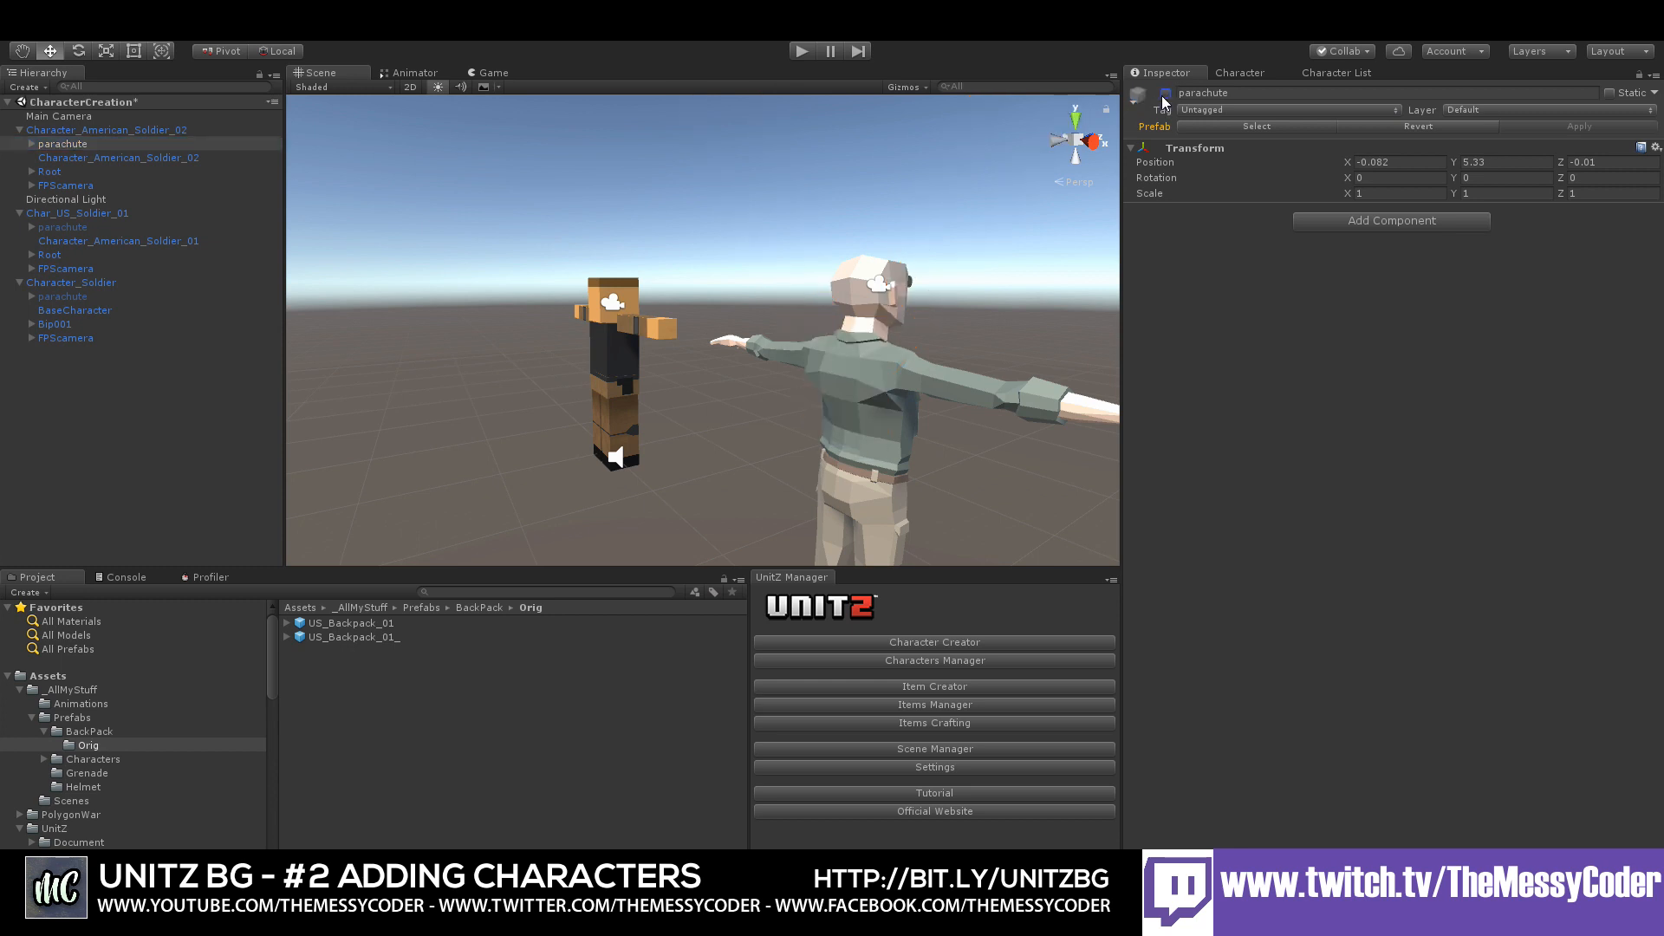
pyautogui.click(129, 130)
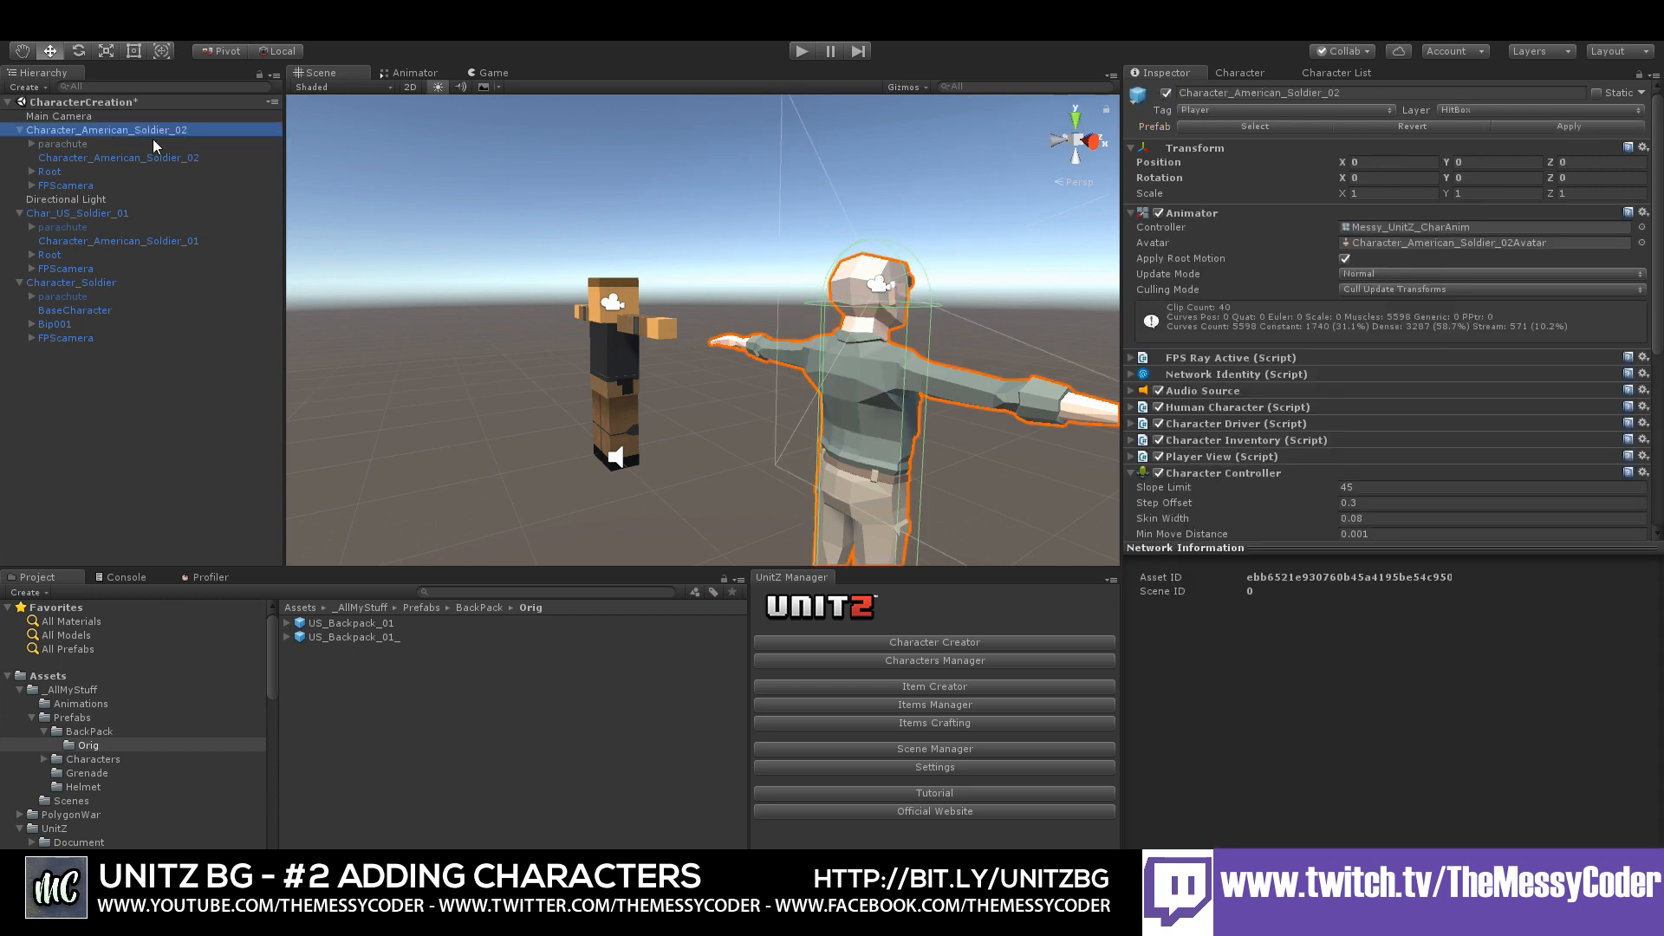
pyautogui.click(1543, 125)
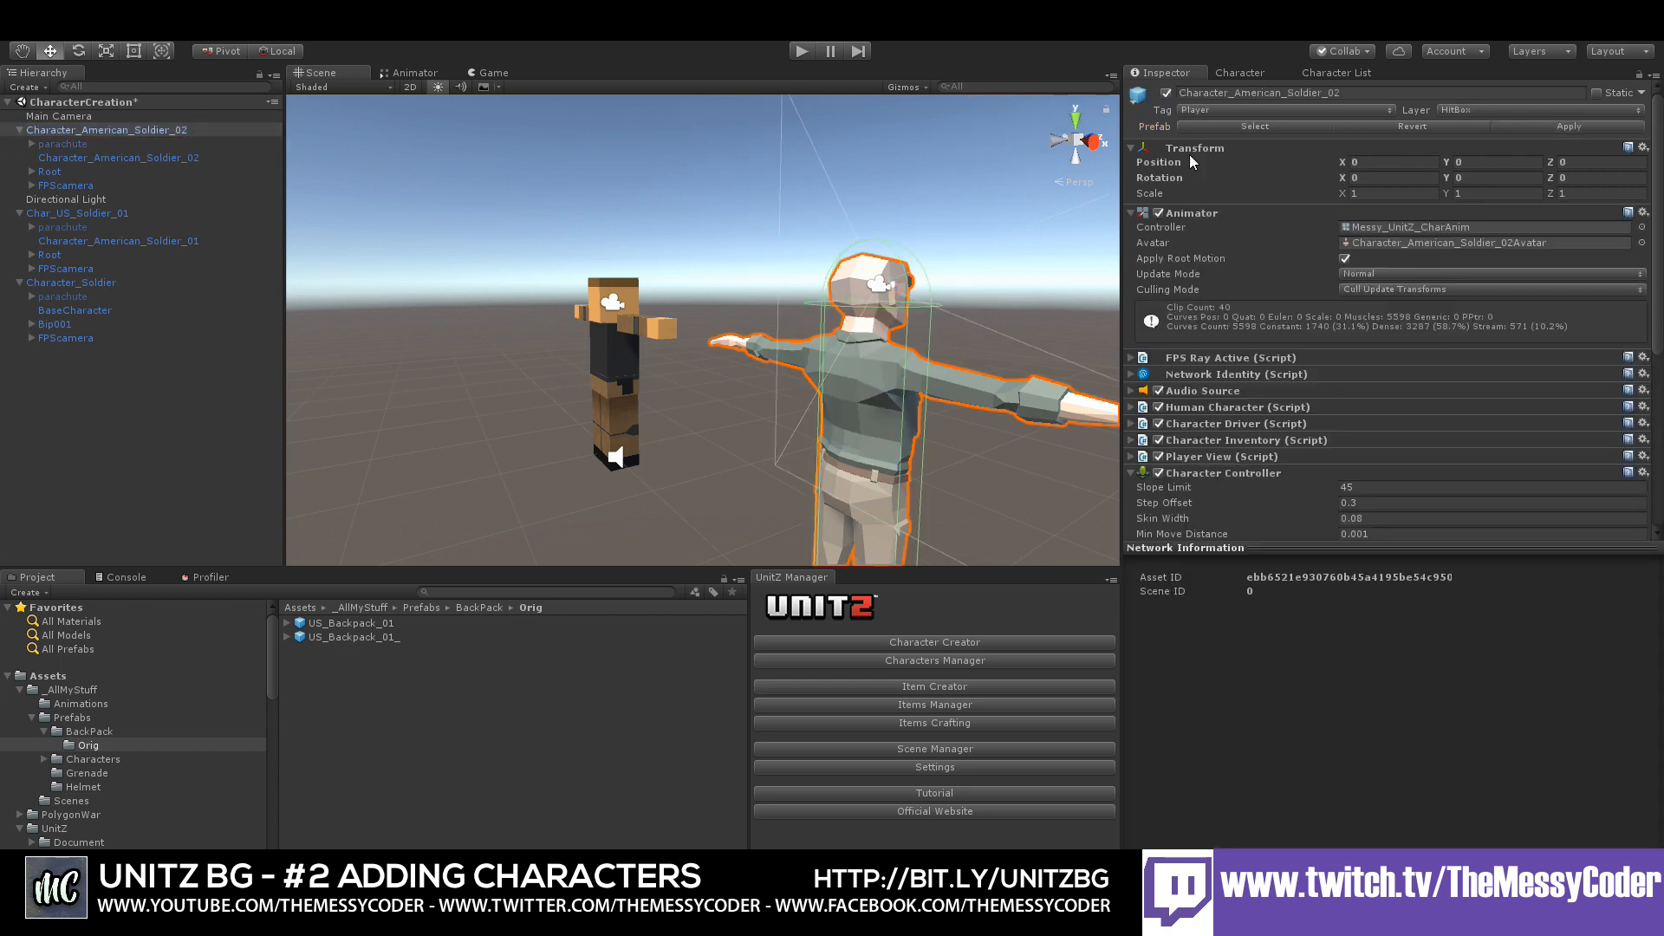
# - Assign the soldier's parachute object as the Parachute of its Character Sky Driving script and apply it to the prefab
pyautogui.scroll(-10, 1400, 286)
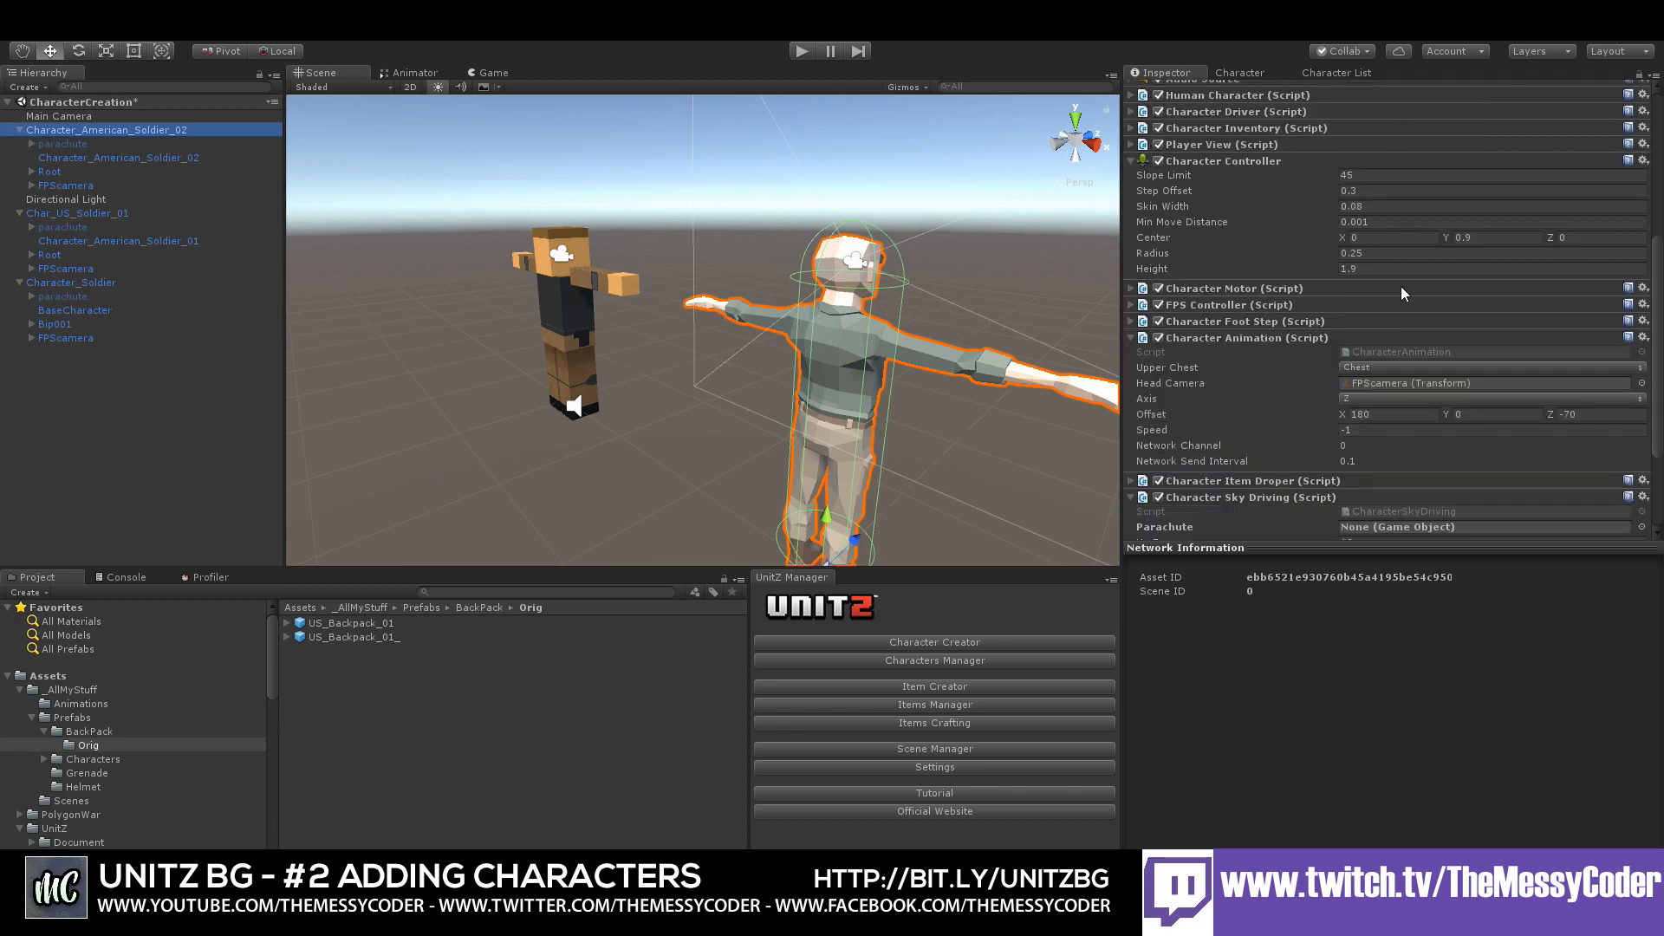
pyautogui.scroll(-3, 1400, 286)
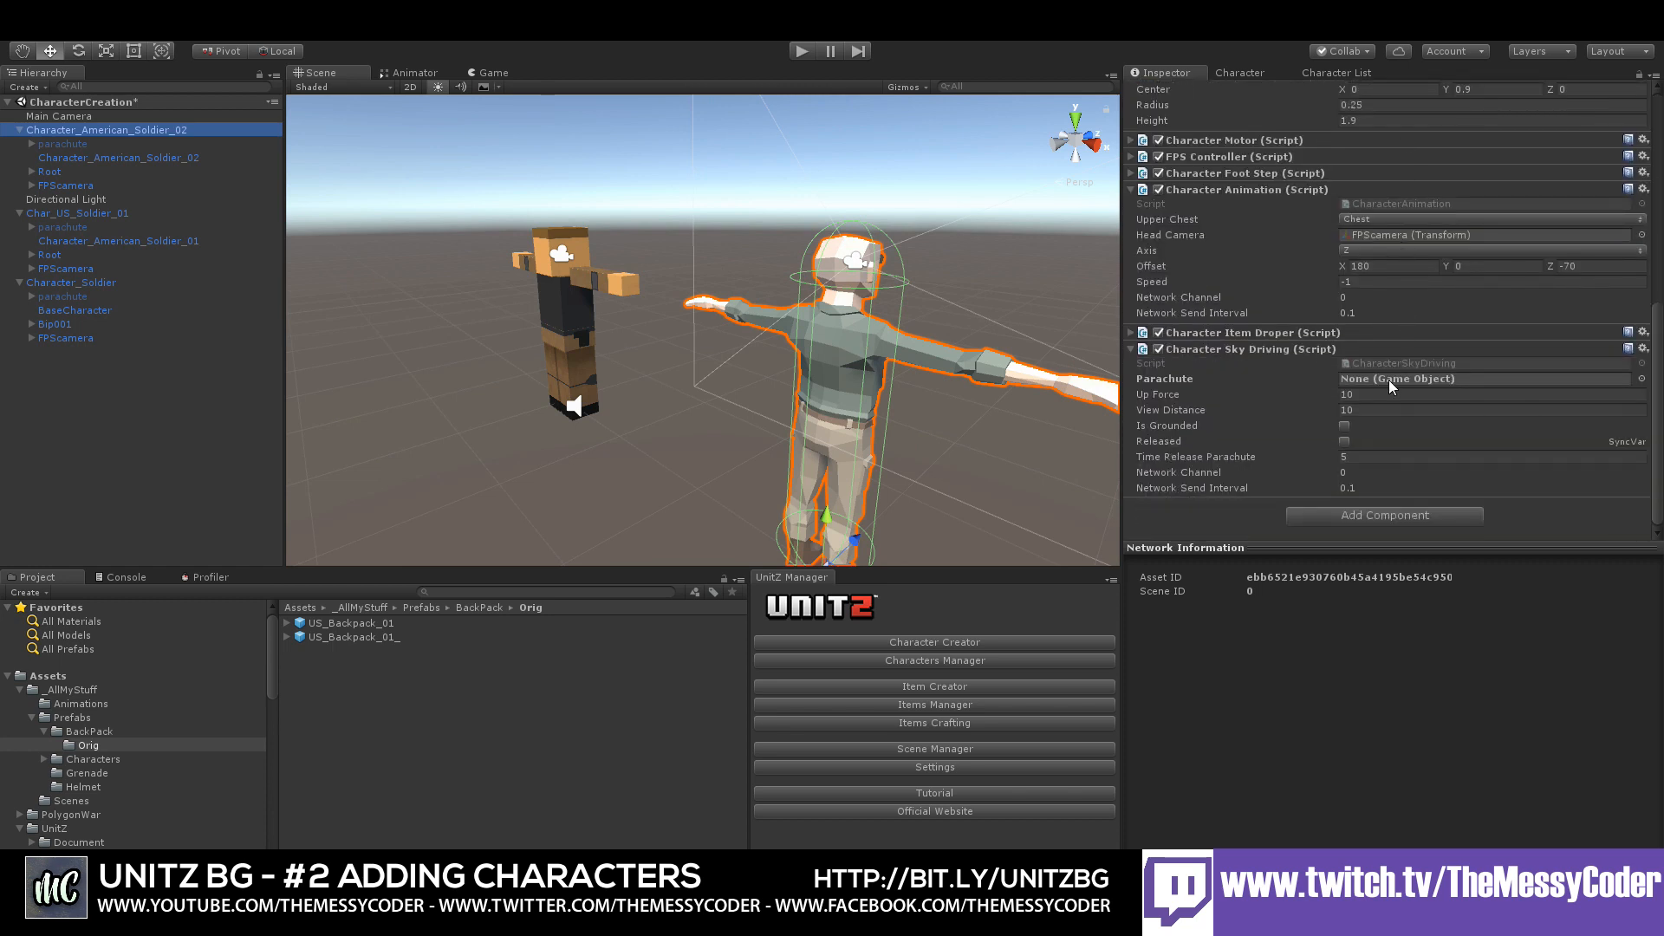
pyautogui.moveTo(61, 145); pyautogui.dragTo(1369, 379)
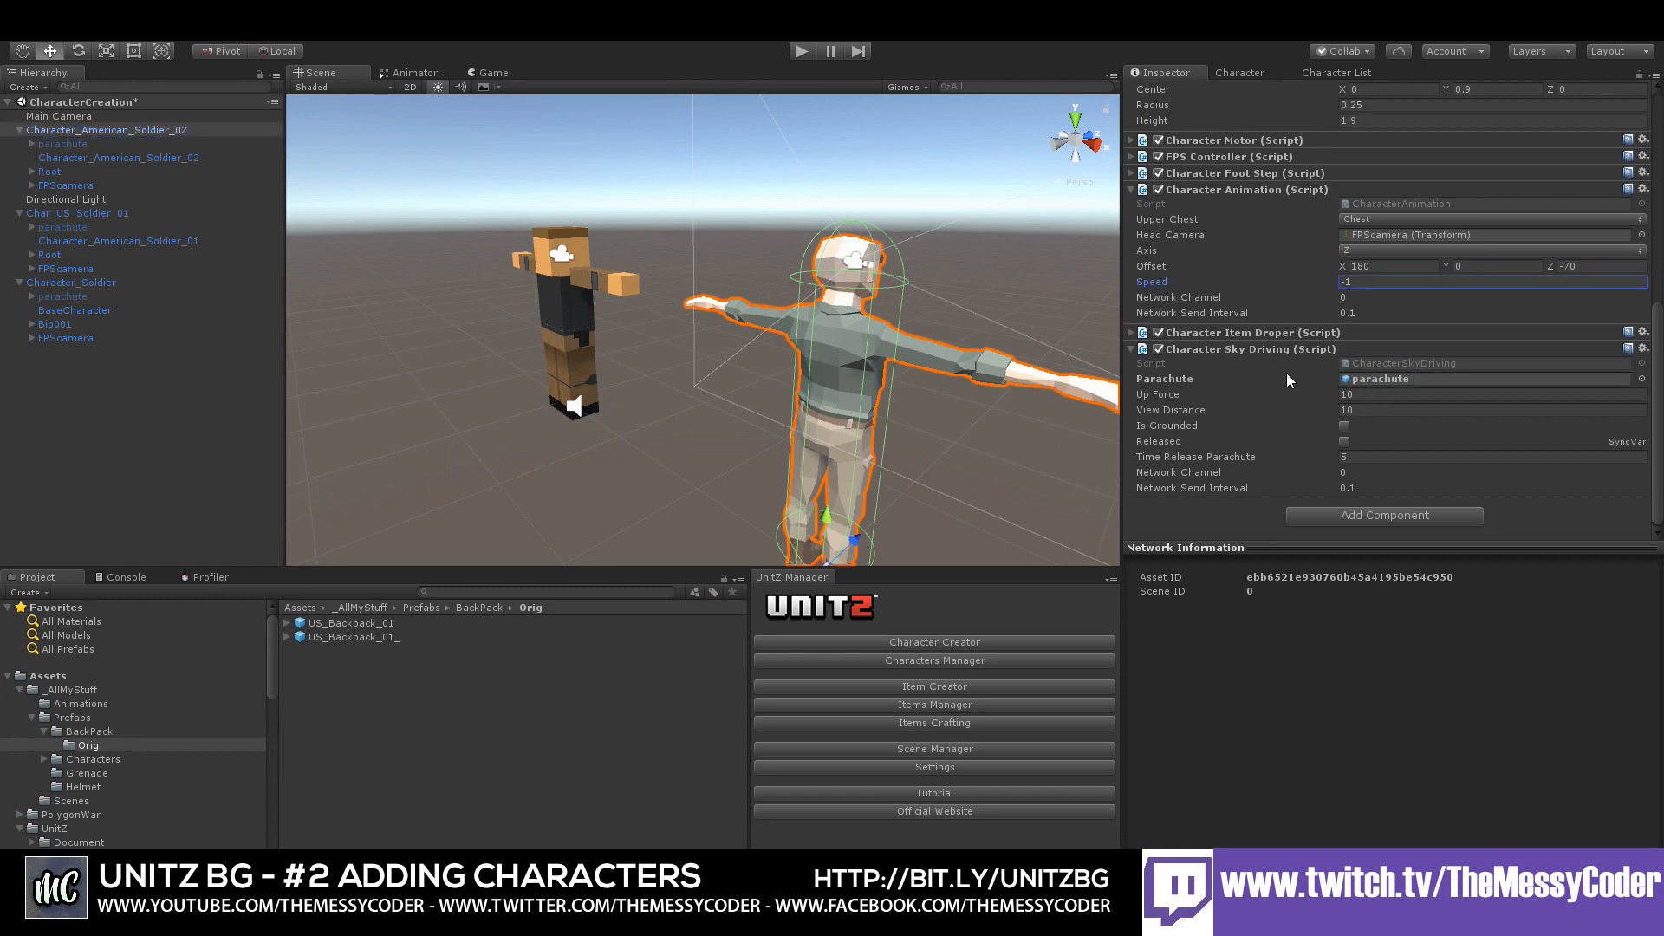
pyautogui.scroll(10, 1265, 385)
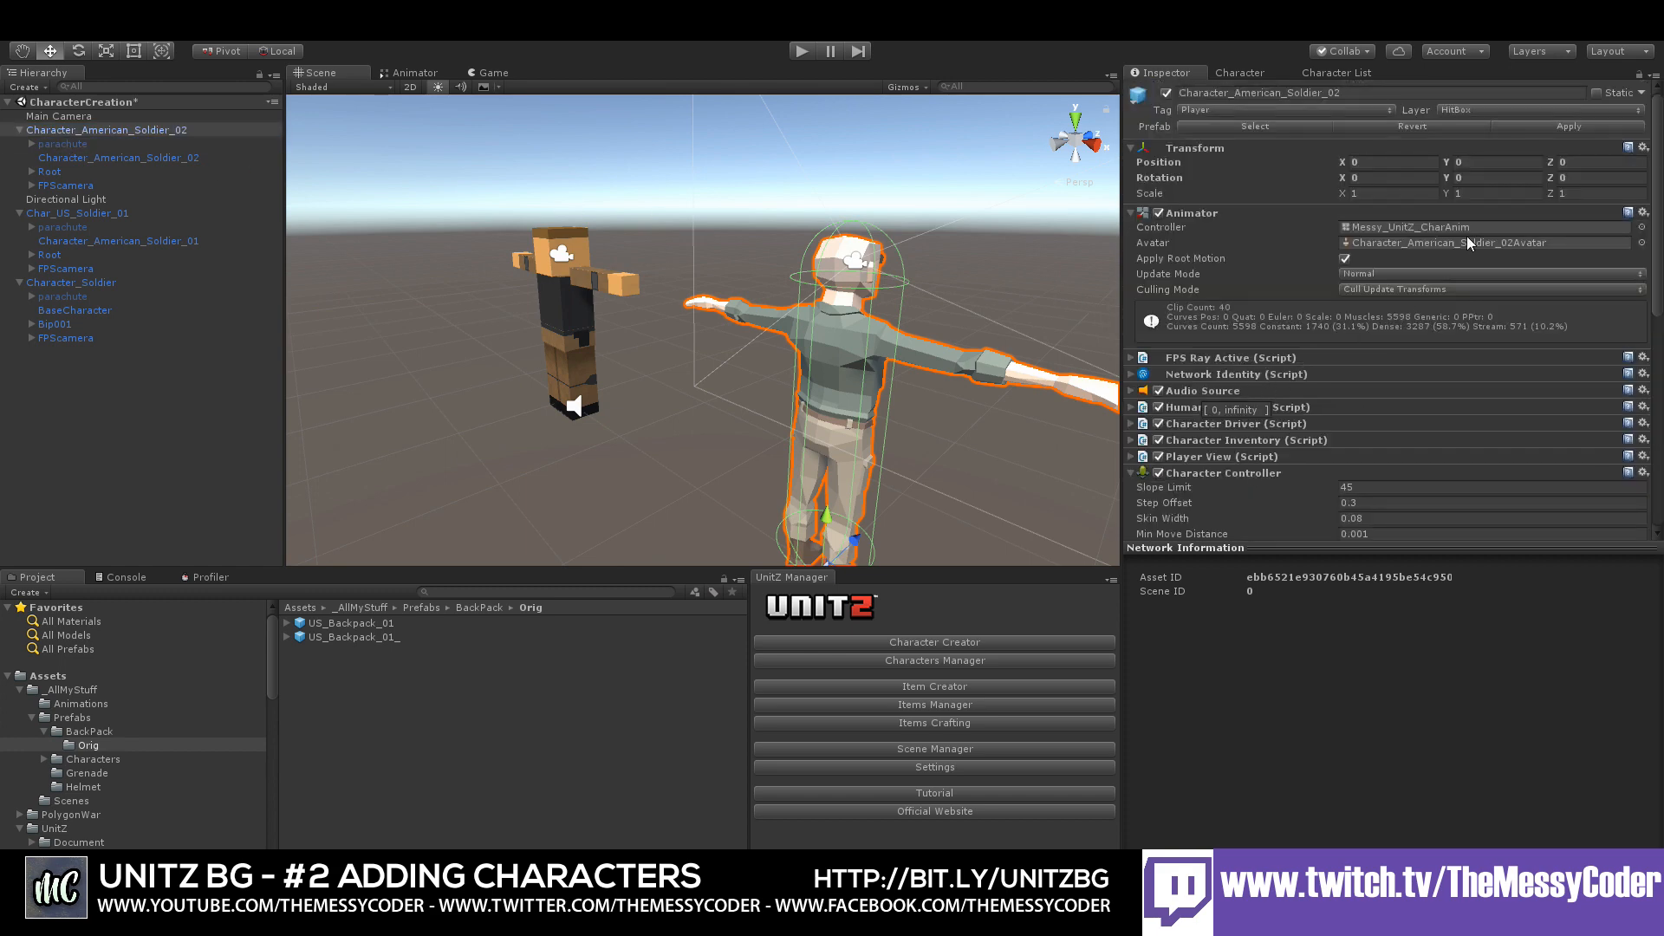
pyautogui.scroll(-10, 1280, 398)
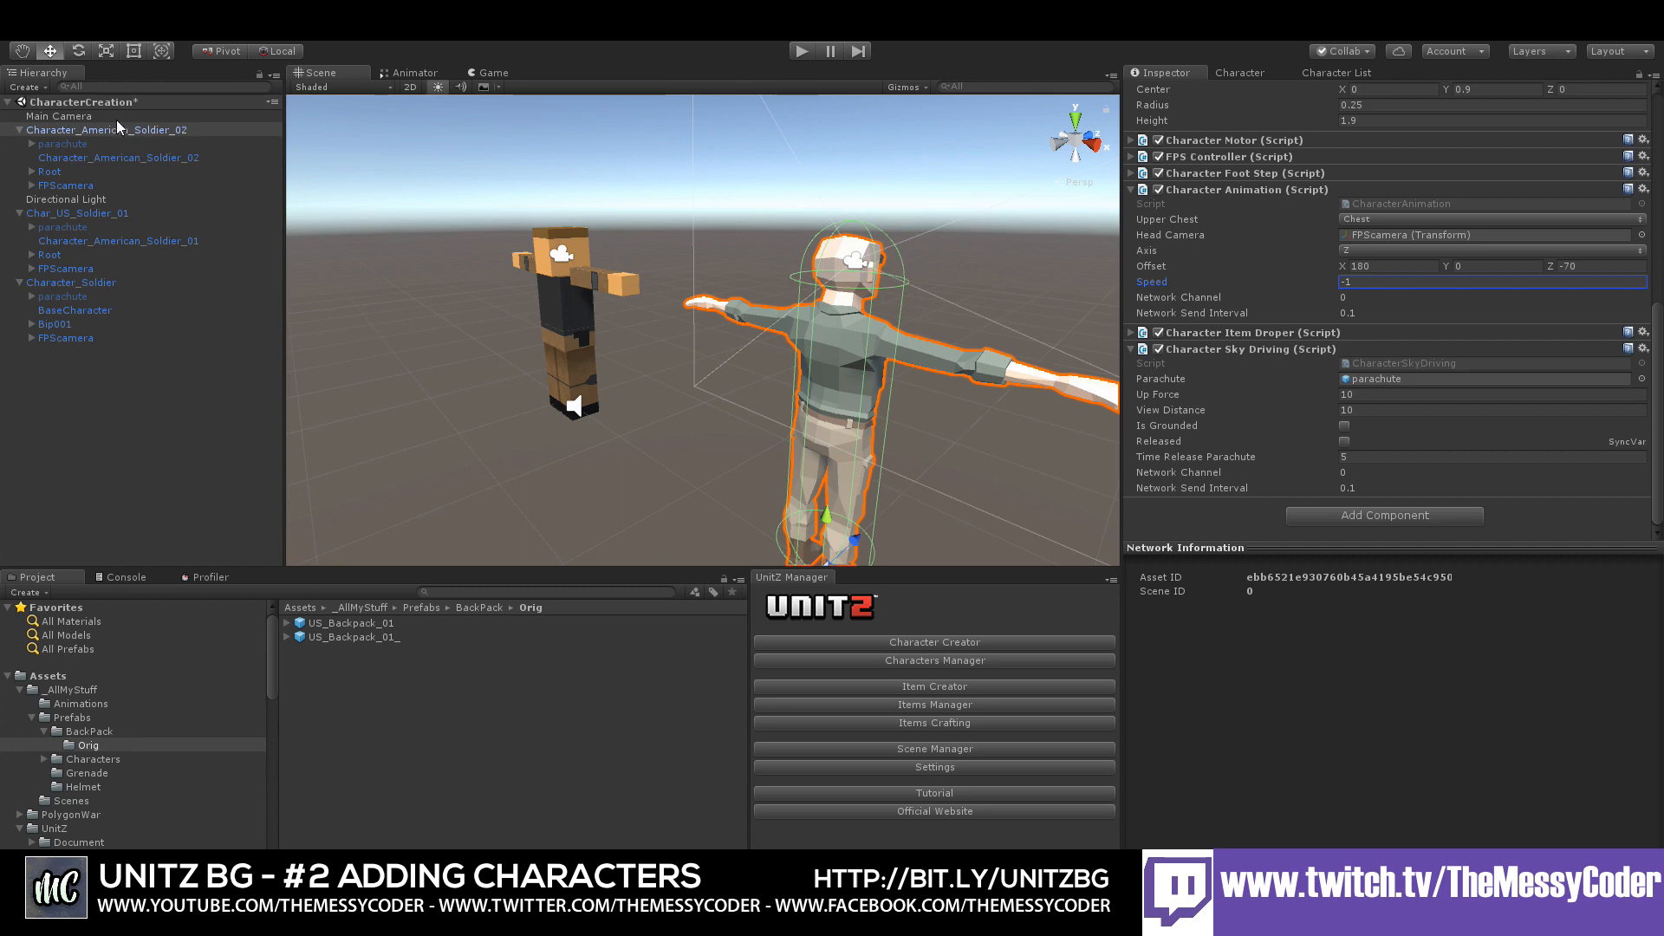
pyautogui.scroll(10, 1534, 179)
pyautogui.scroll(2, 1533, 180)
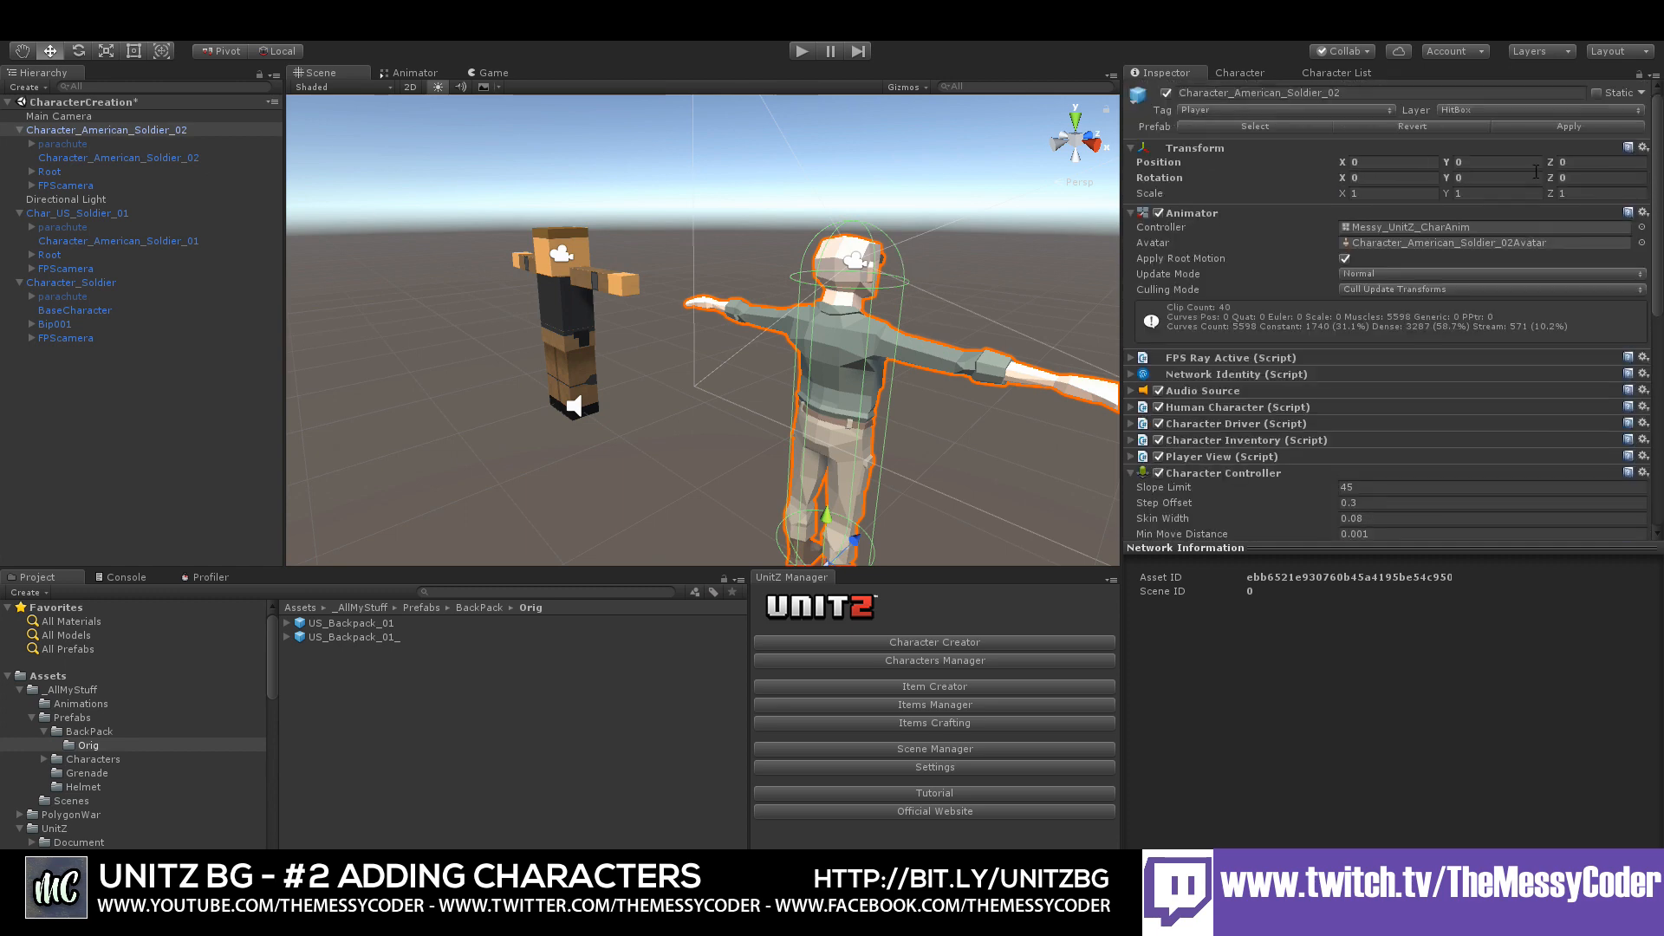
# - Save the CharacterCreation scene and the project
pyautogui.click(17, 30)
pyautogui.click(52, 101)
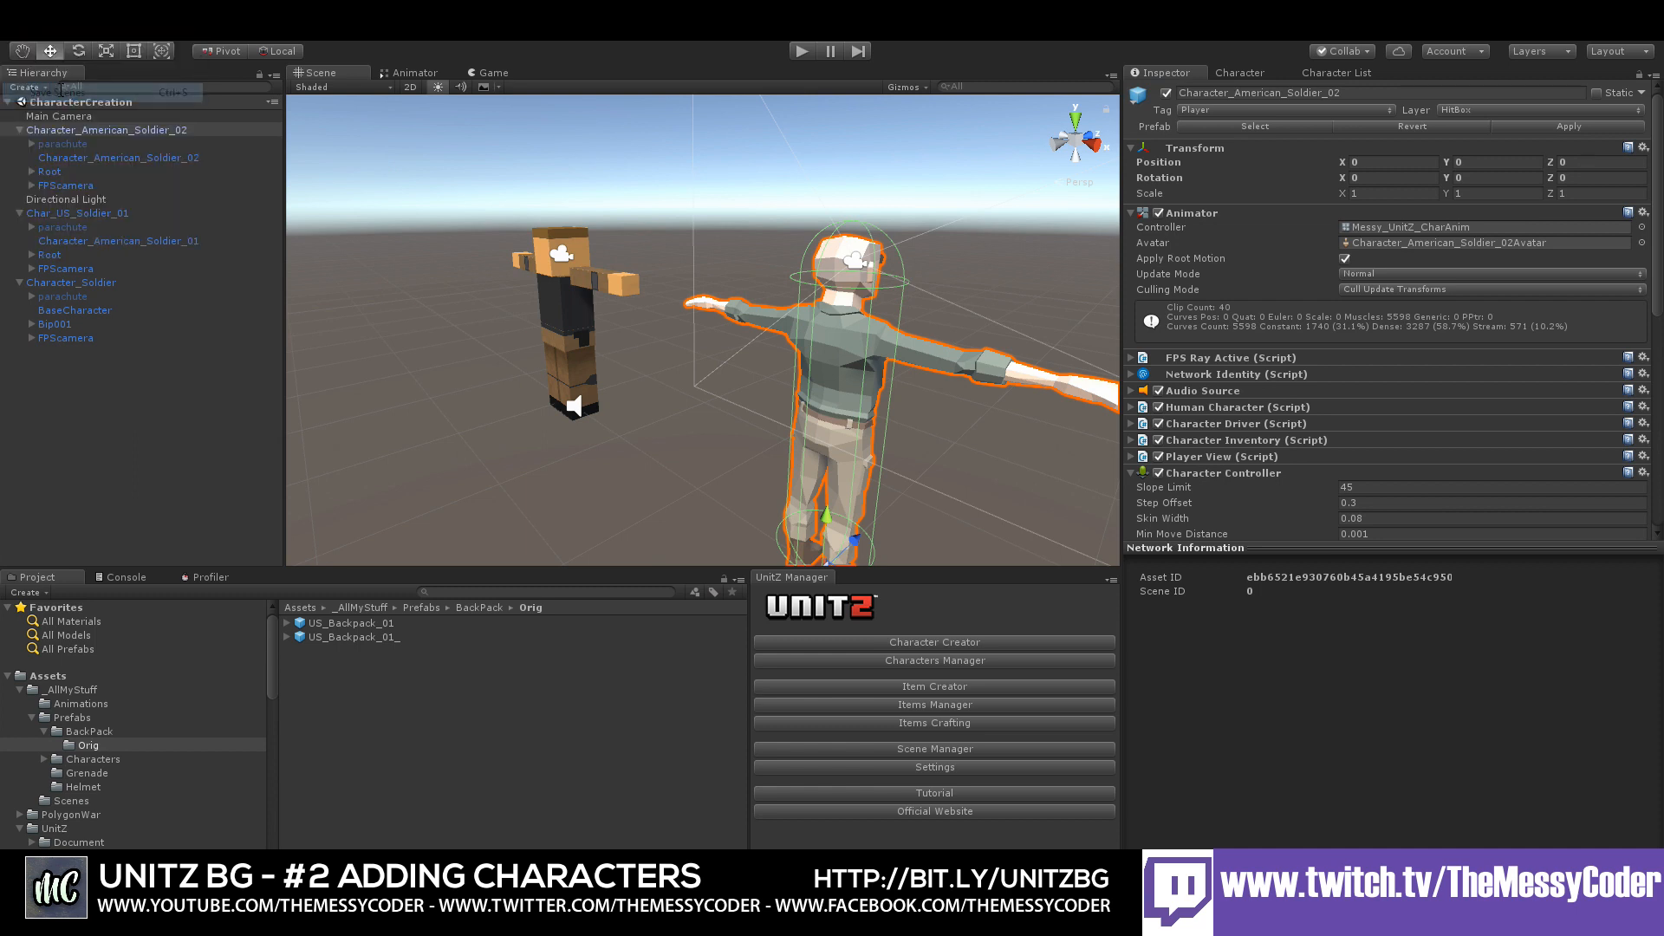
pyautogui.click(18, 31)
pyautogui.click(73, 177)
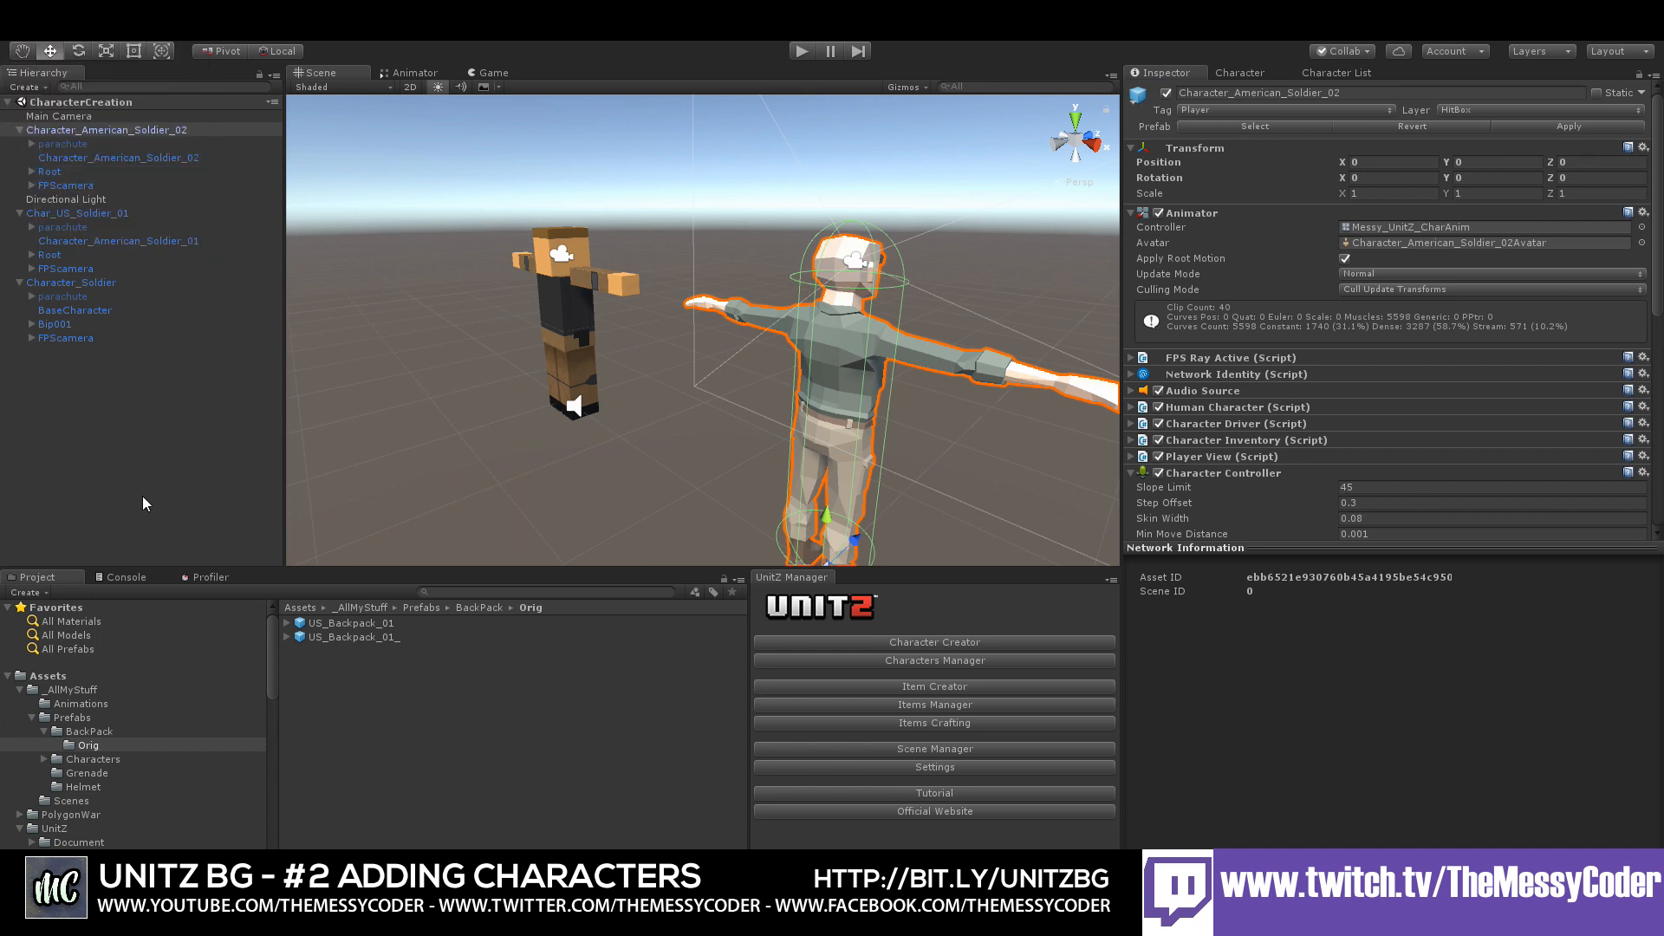
# - Open the mainmenu scene from the UnitZ folder, run it and start a LAN Battleground game with the soldier
pyautogui.scroll(-3, 120, 764)
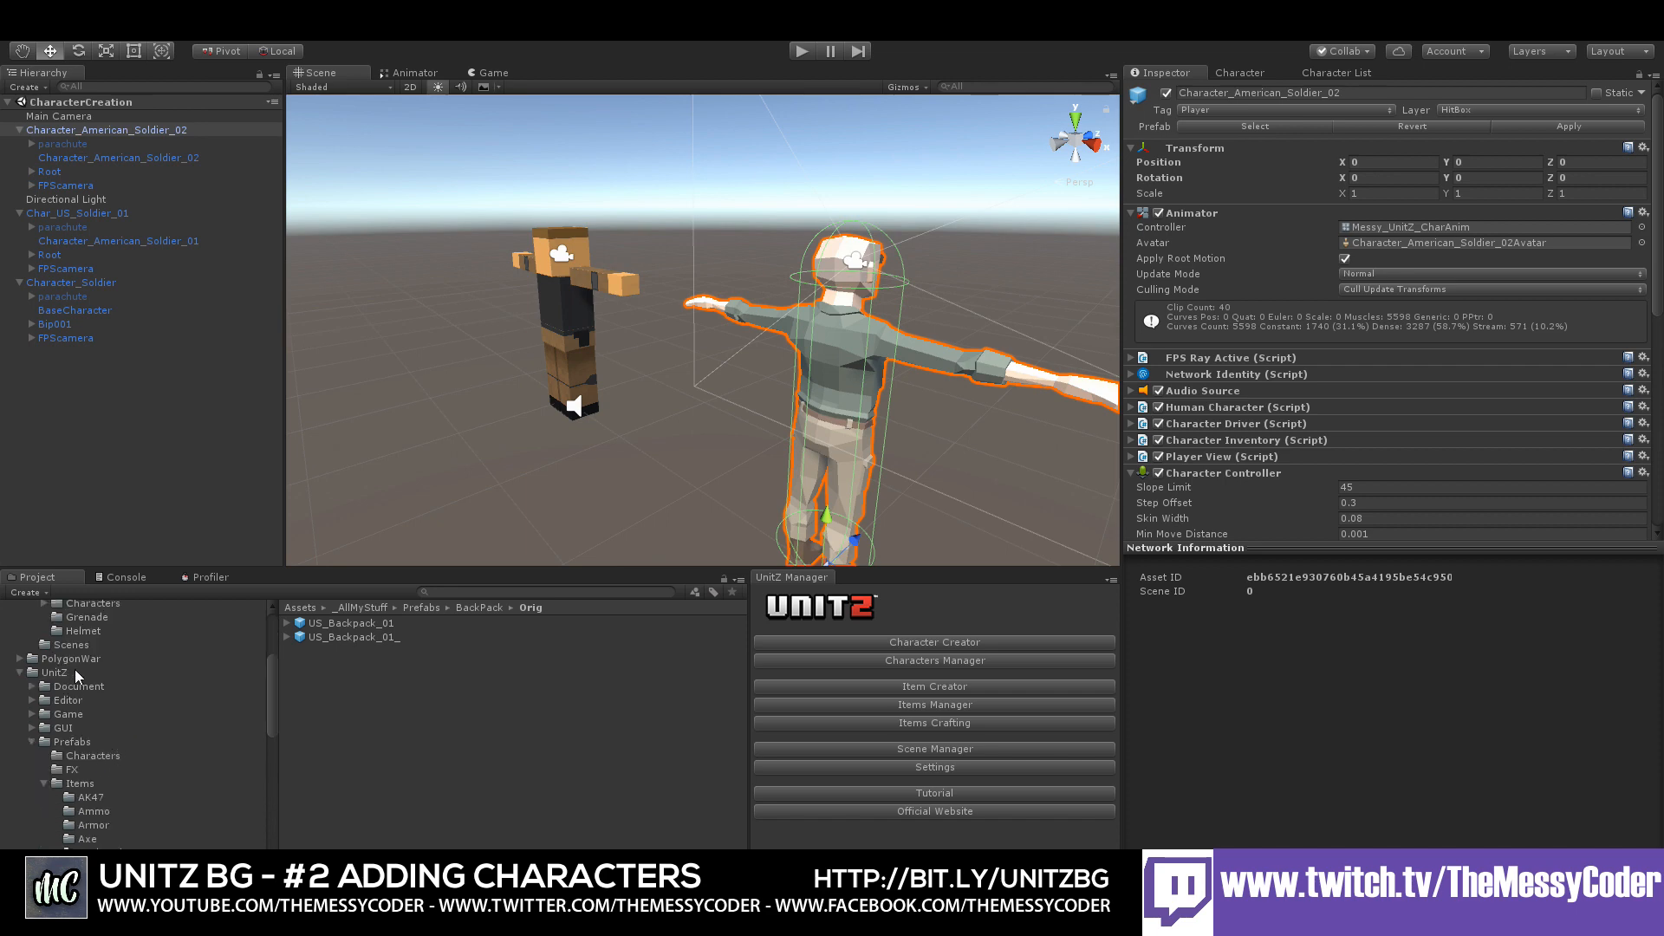
pyautogui.click(54, 672)
pyautogui.doubleClick(332, 773)
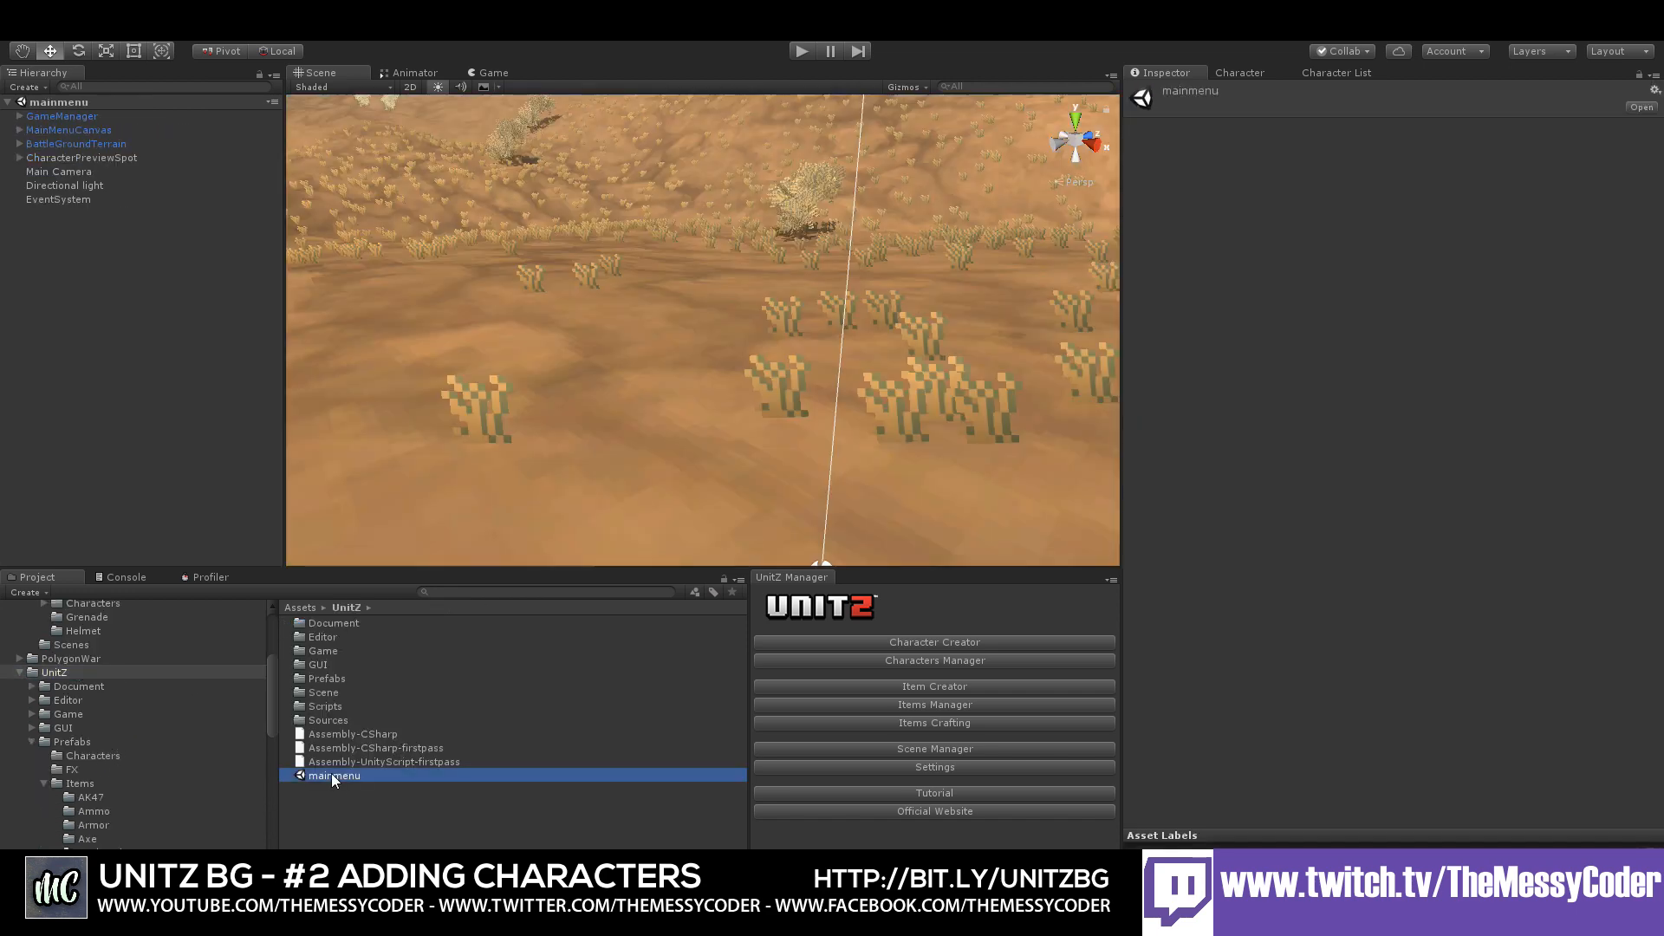
pyautogui.click(799, 52)
pyautogui.click(260, 637)
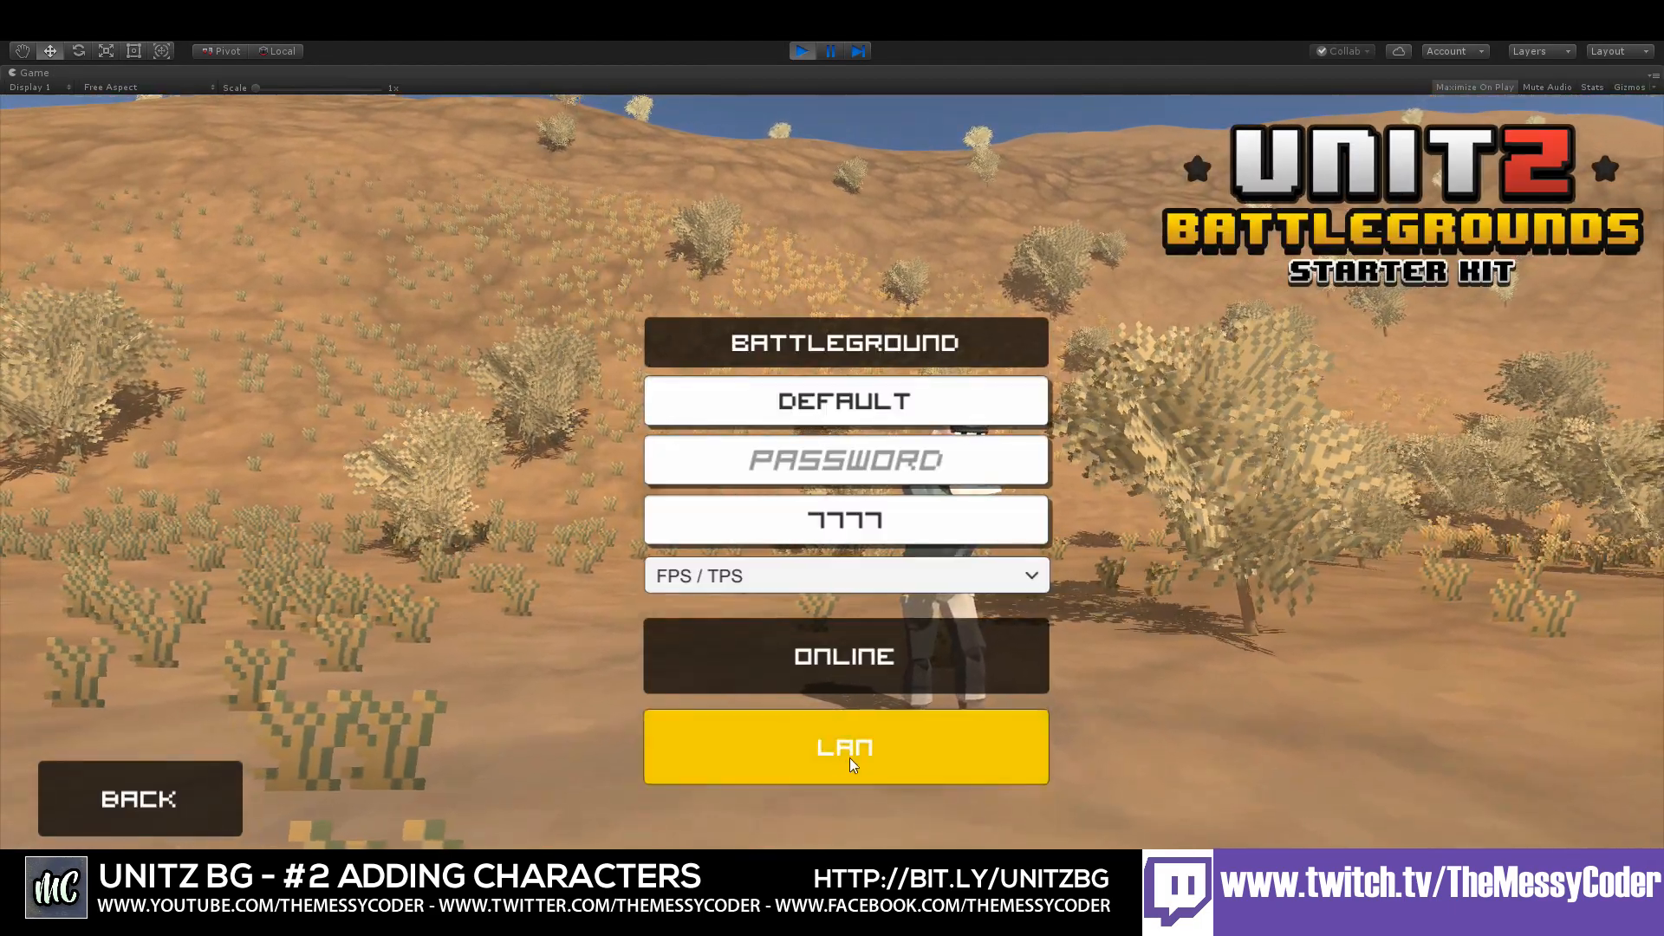
pyautogui.click(849, 758)
pyautogui.click(1418, 813)
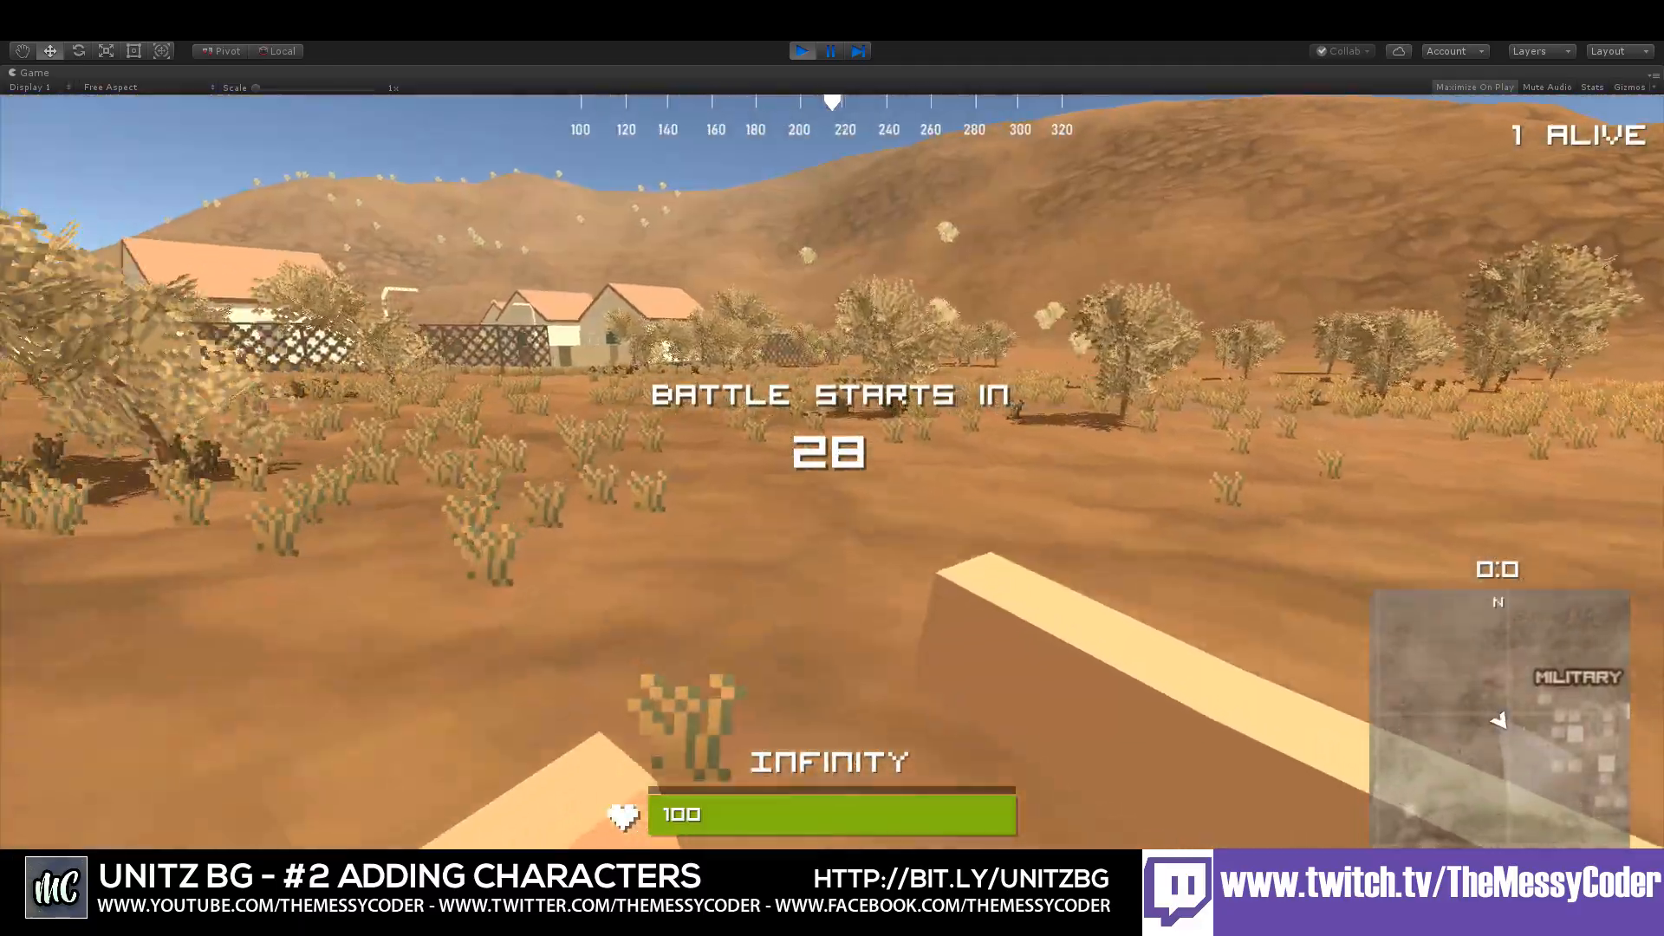
# - Run the soldier around the terrain in third-person view until the battle starts, checking its back and movement from several angles
pyautogui.press('w')
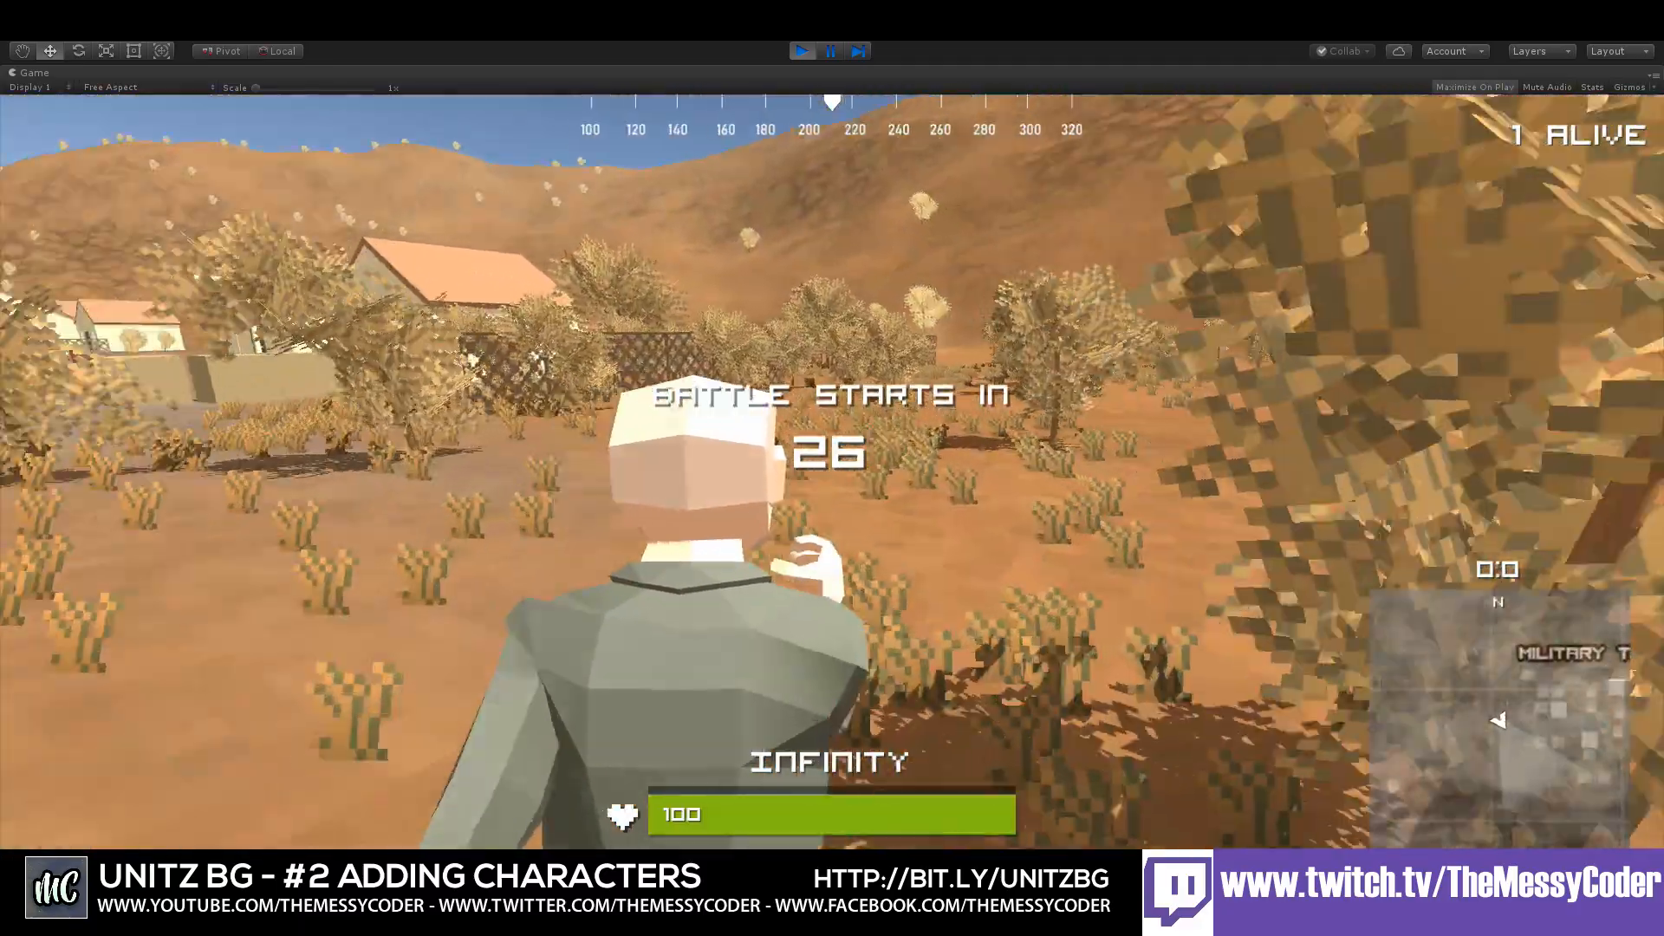
pyautogui.press('w')
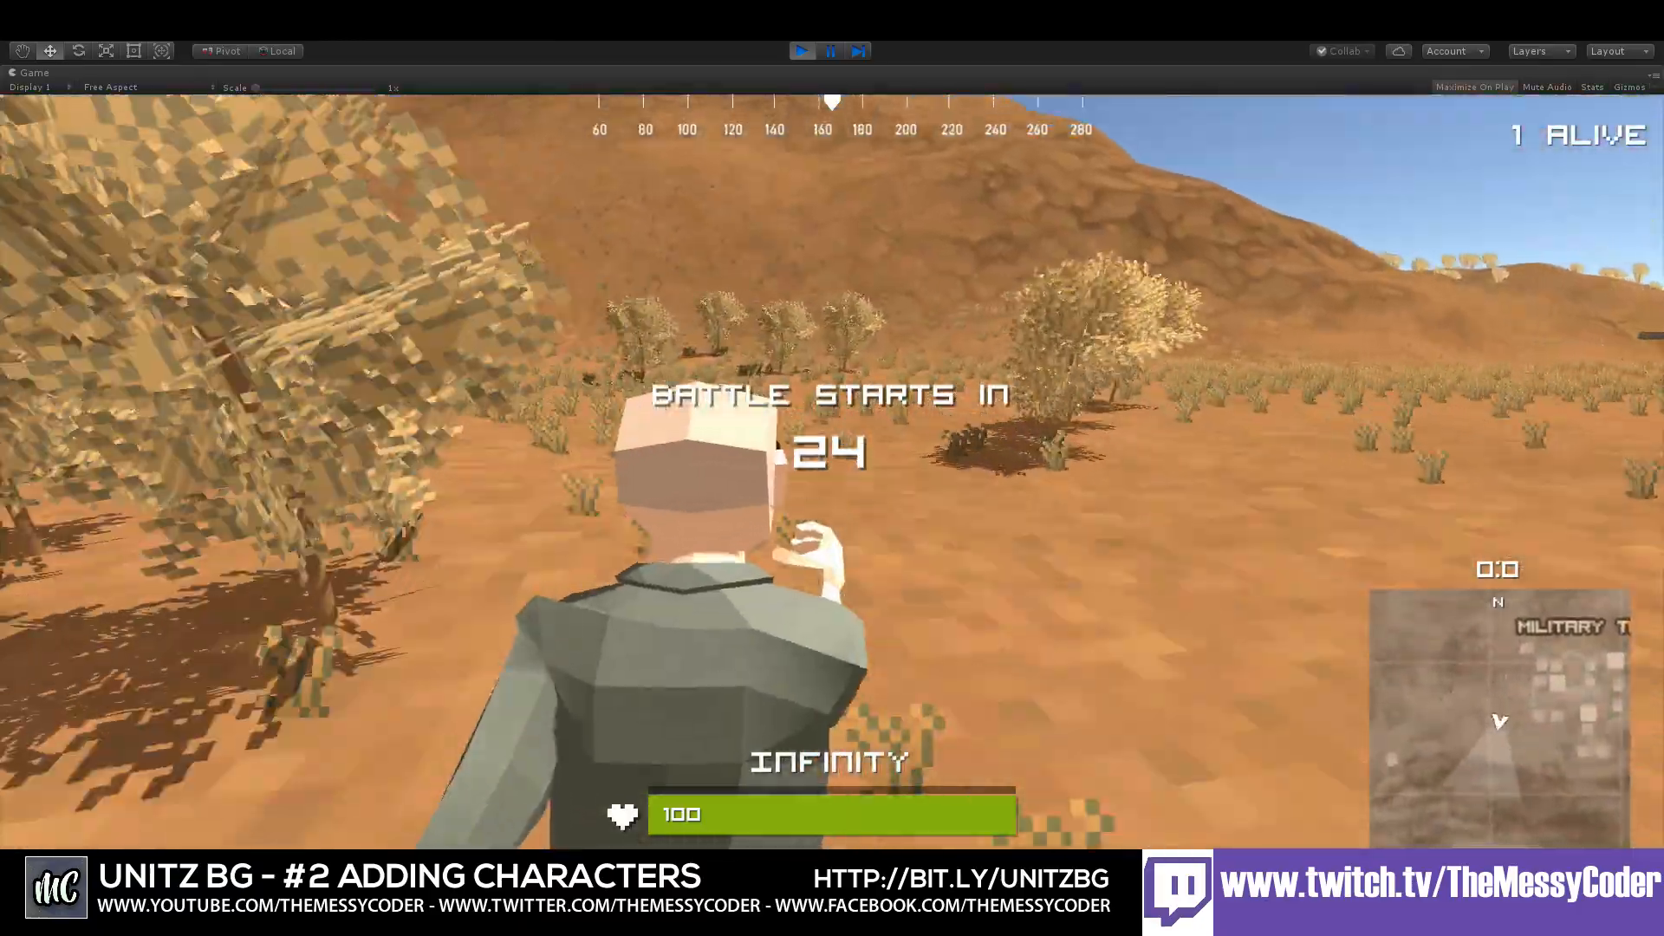
pyautogui.press('w')
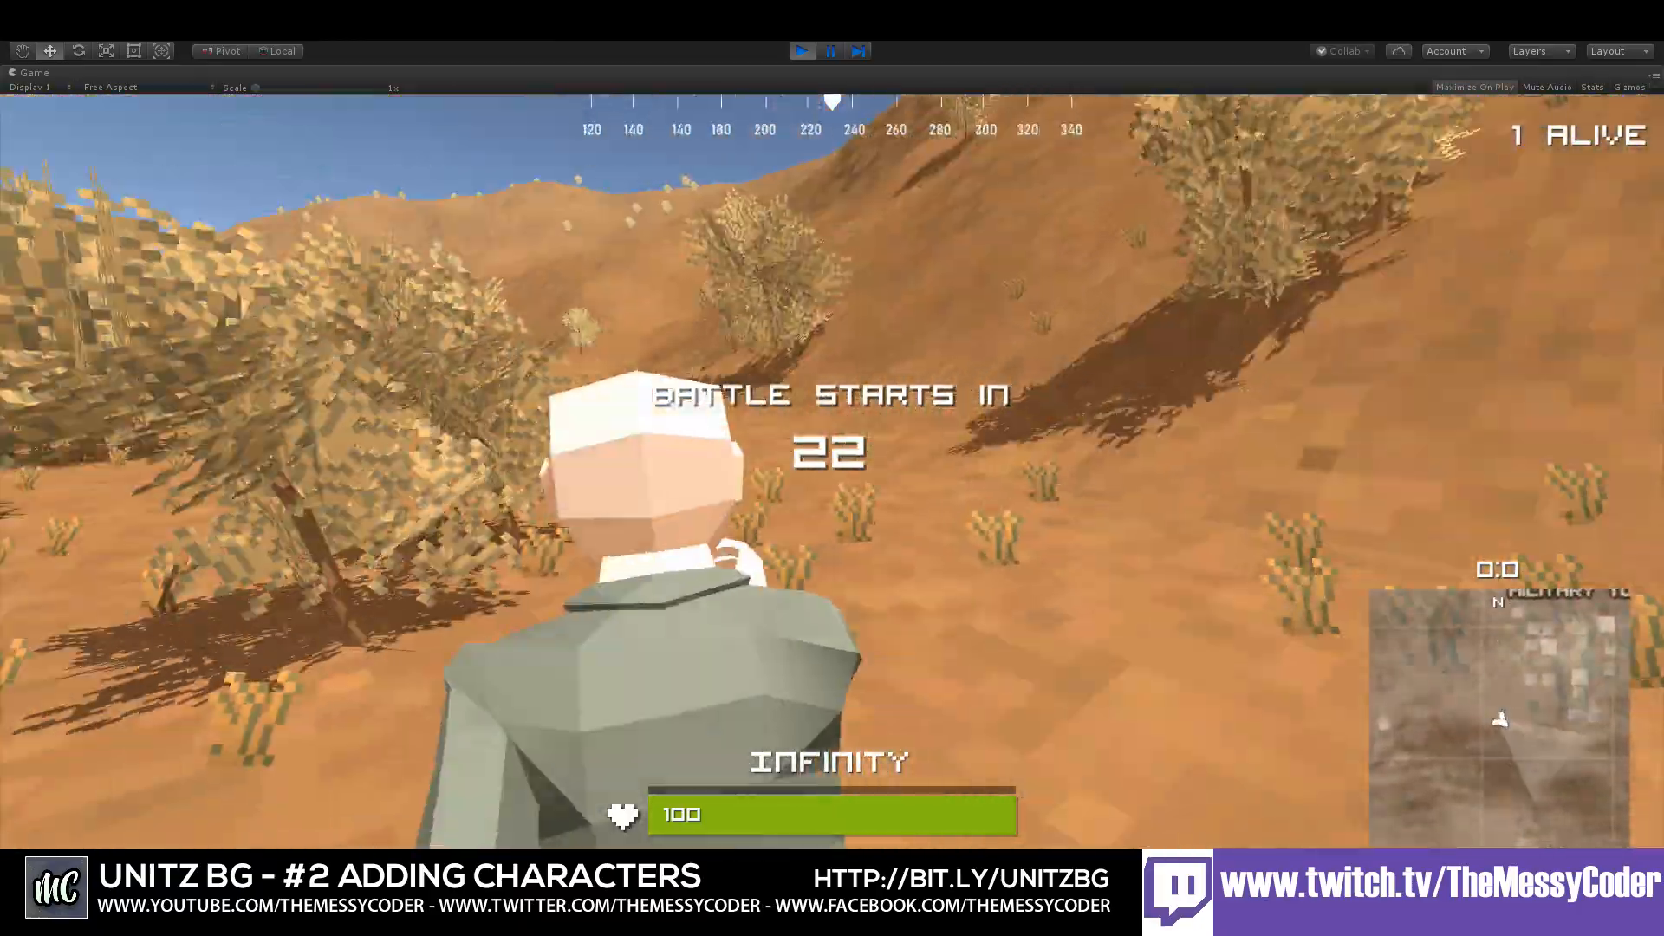
pyautogui.press('w')
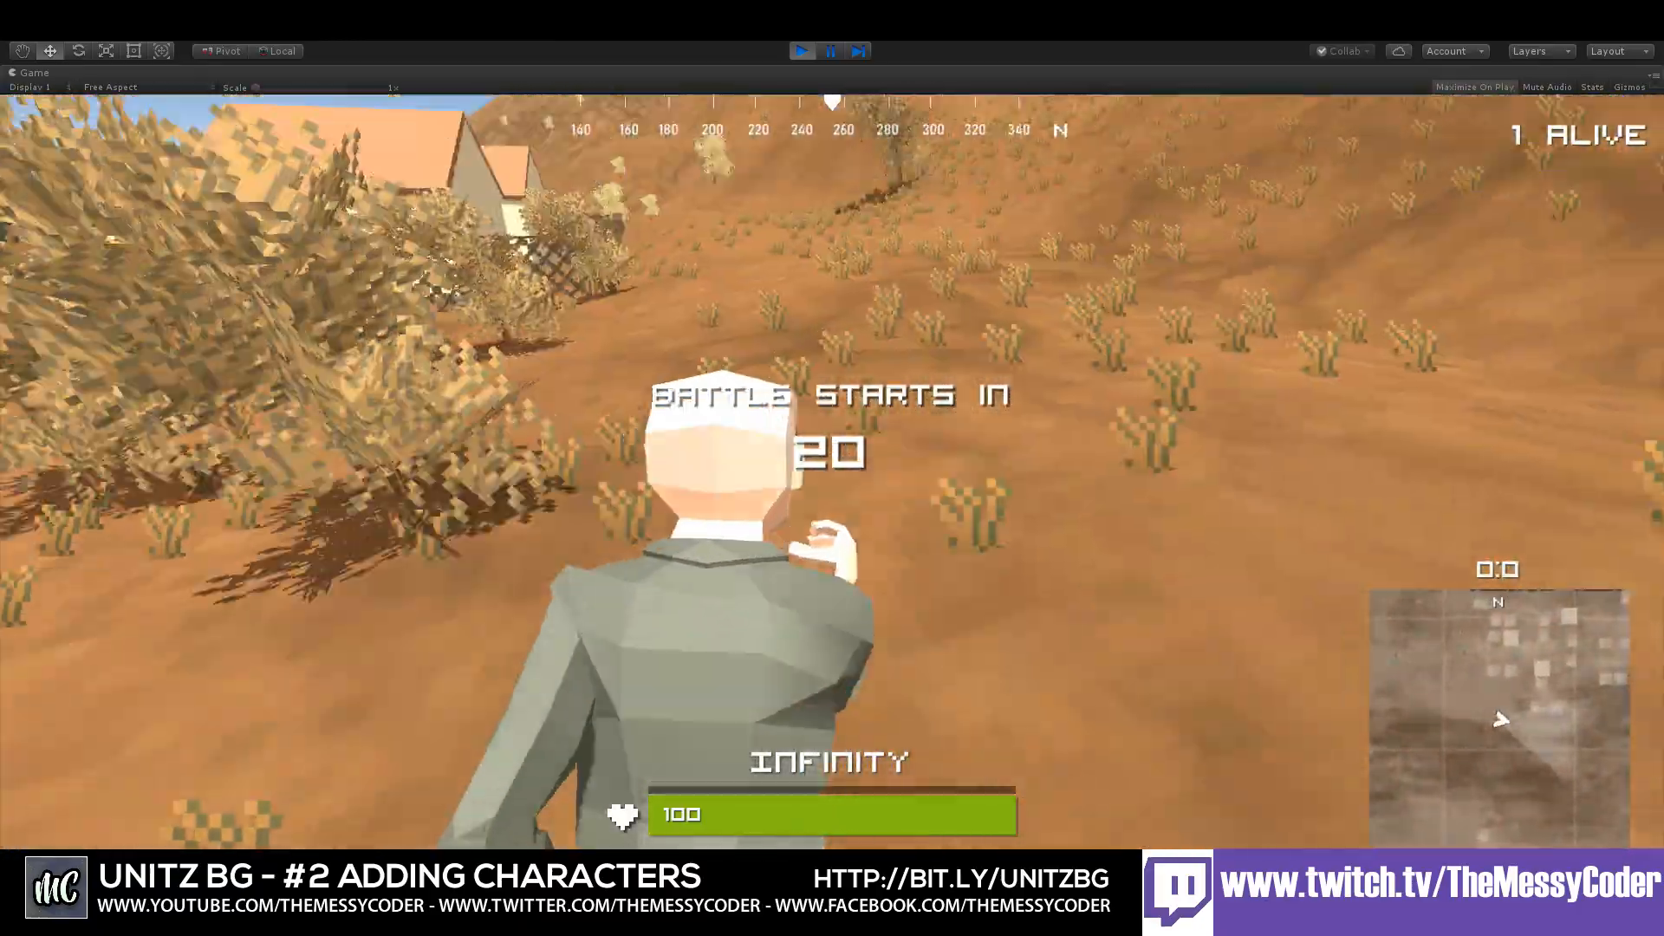
pyautogui.press('w')
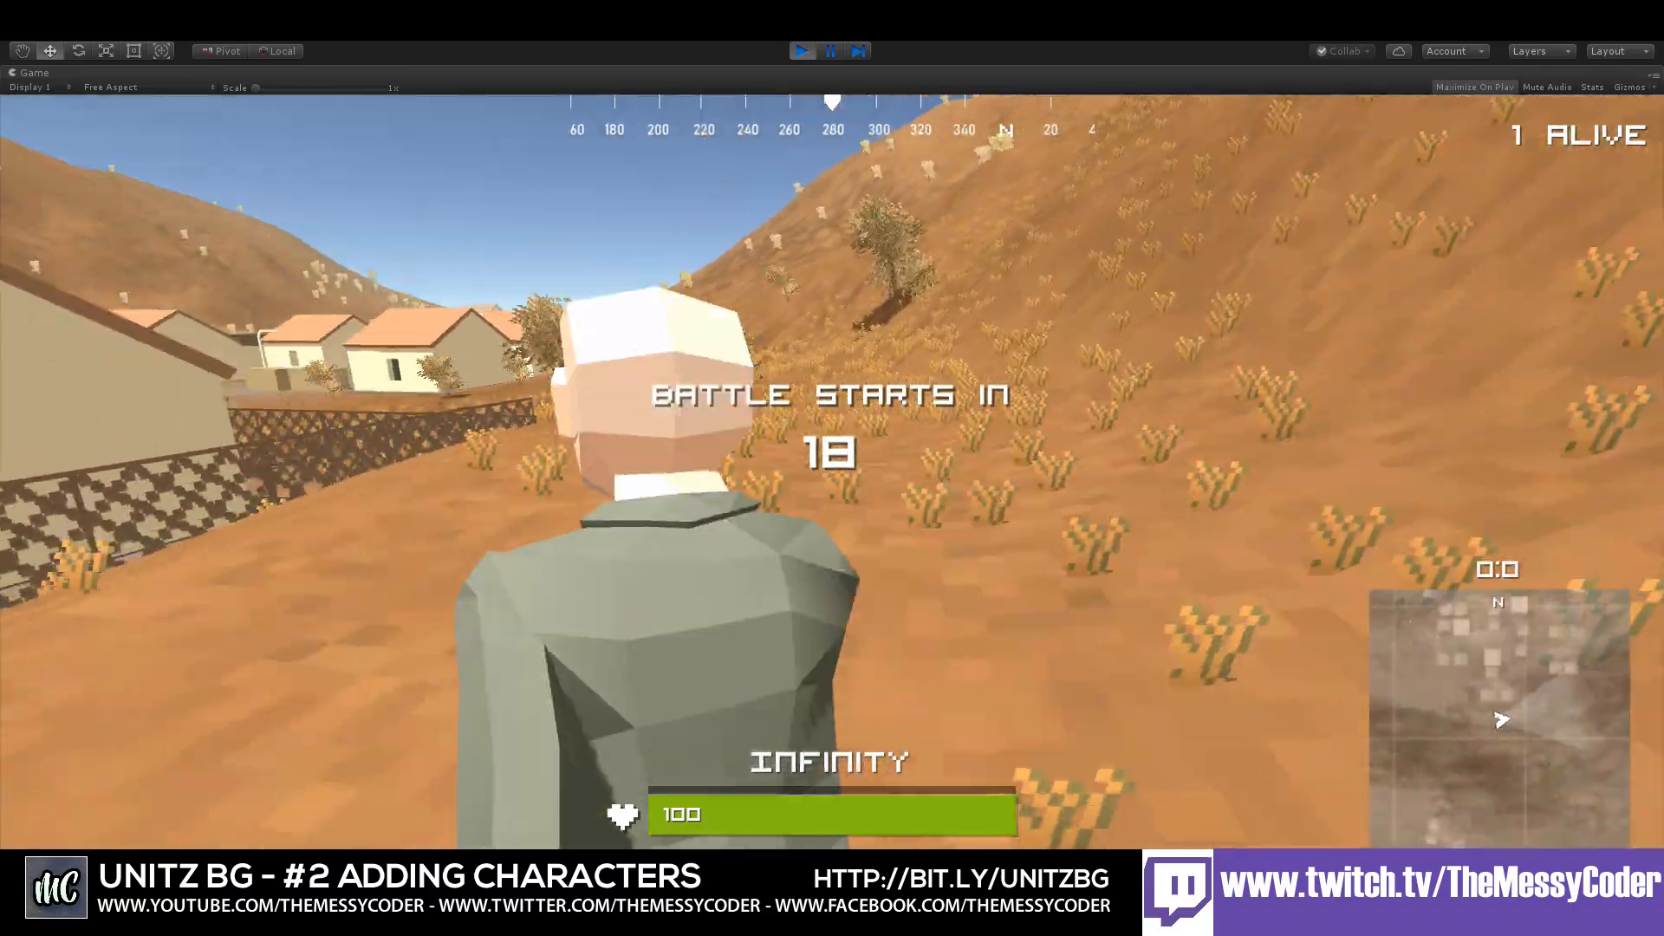
pyautogui.press('w')
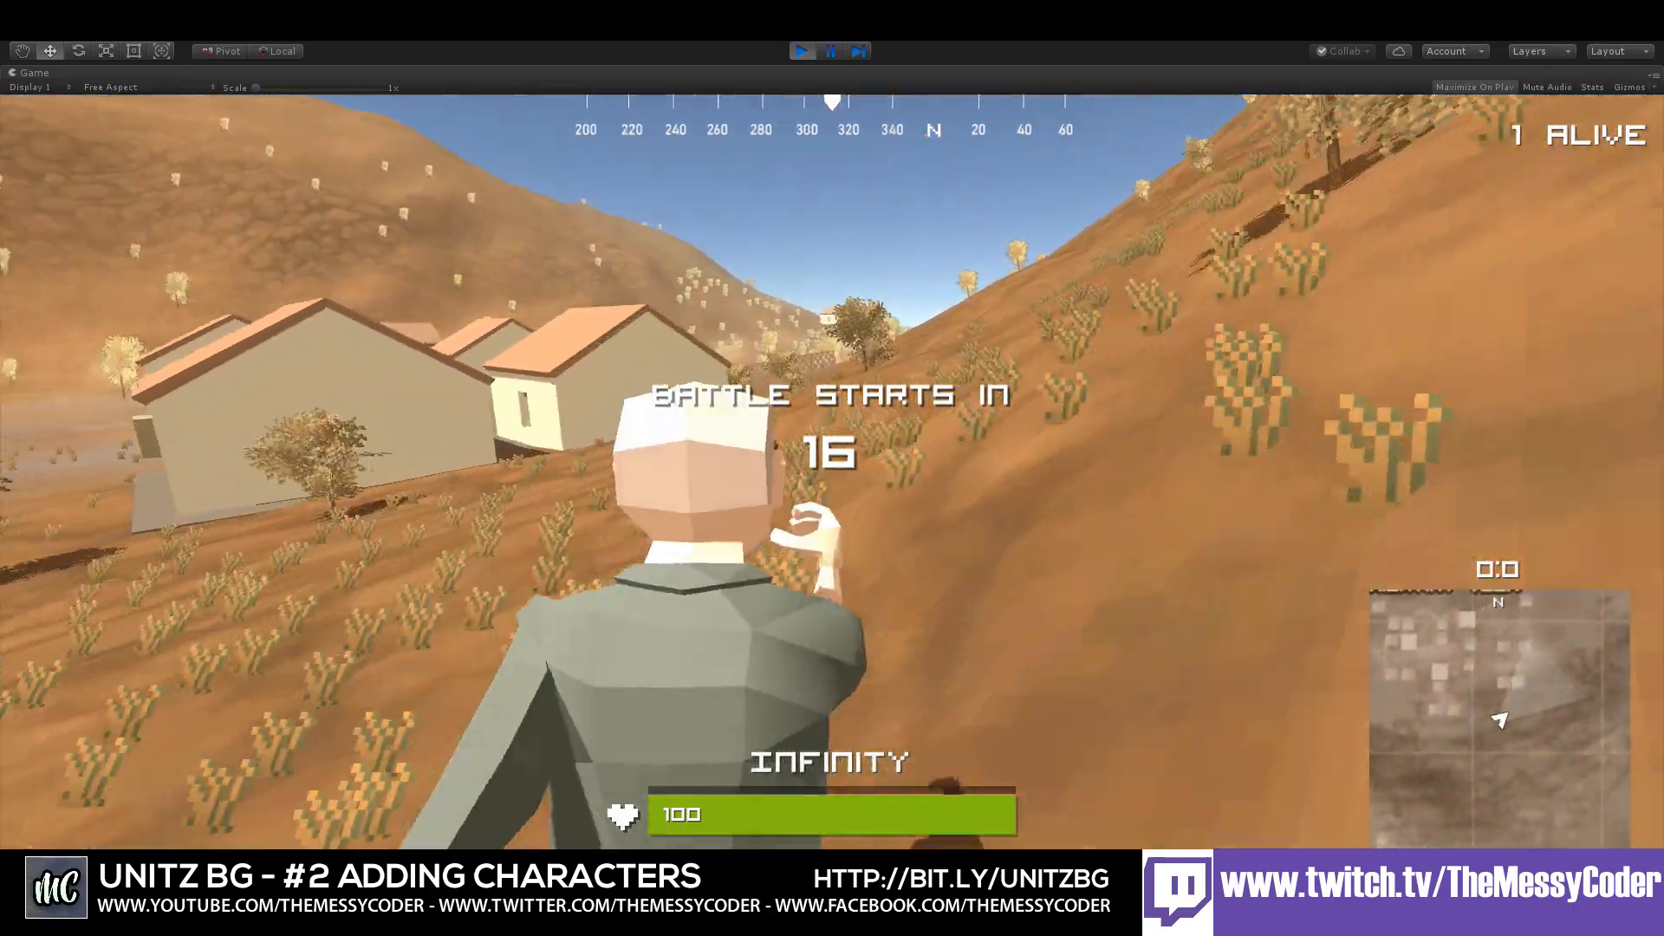
pyautogui.press('w')
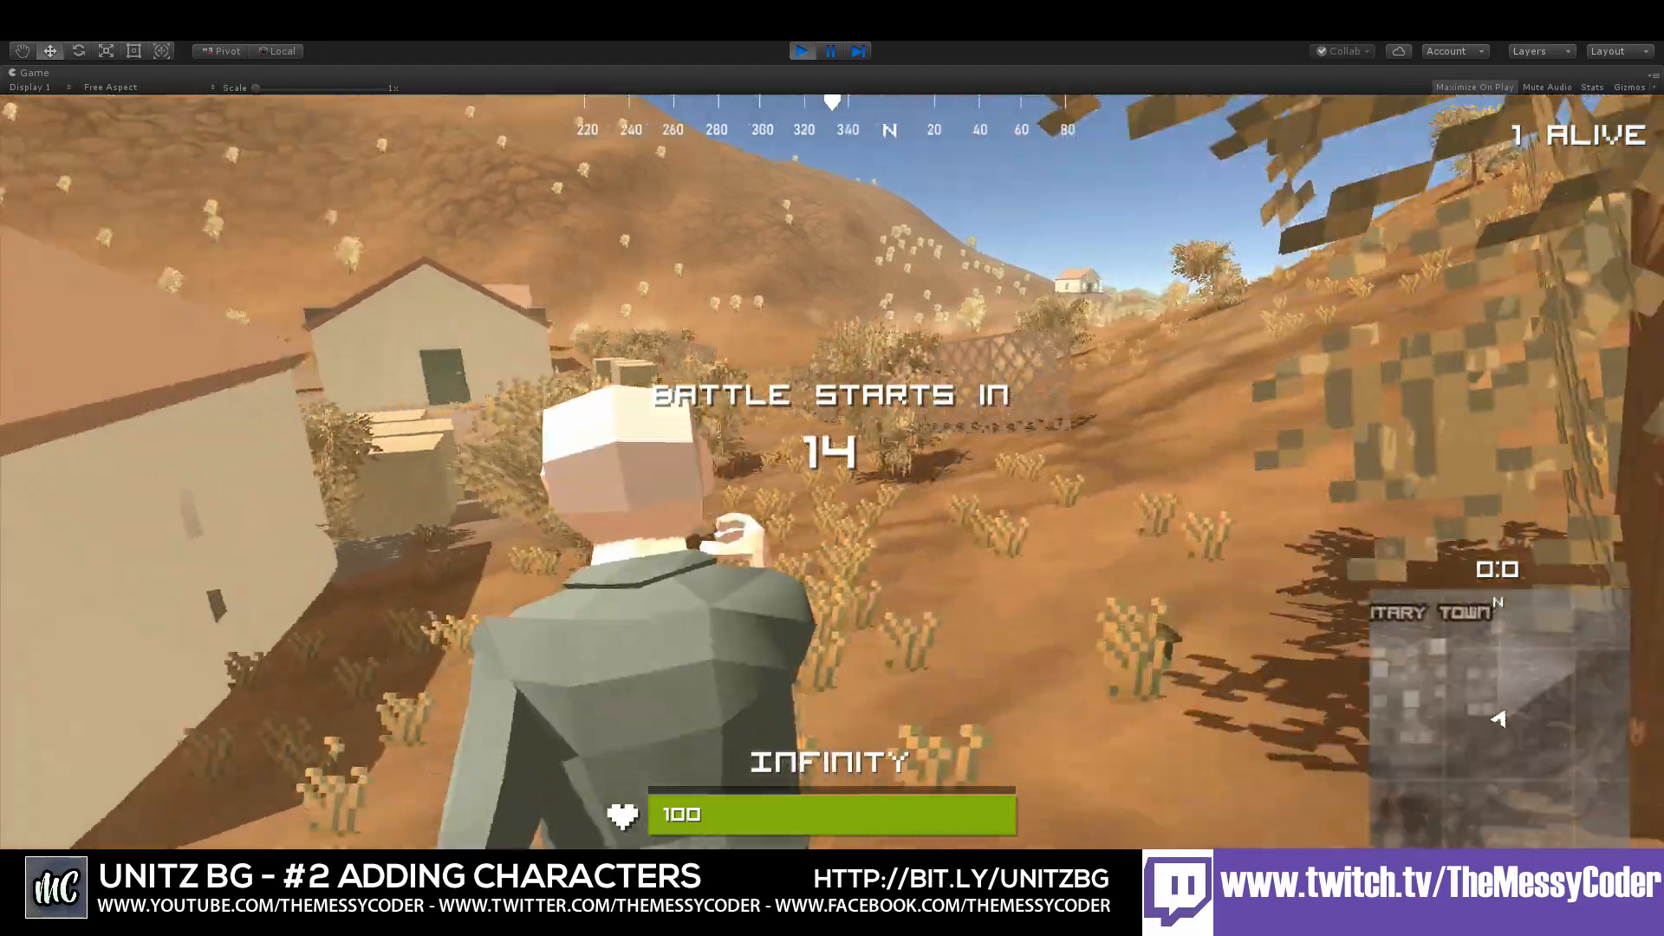
pyautogui.press('w')
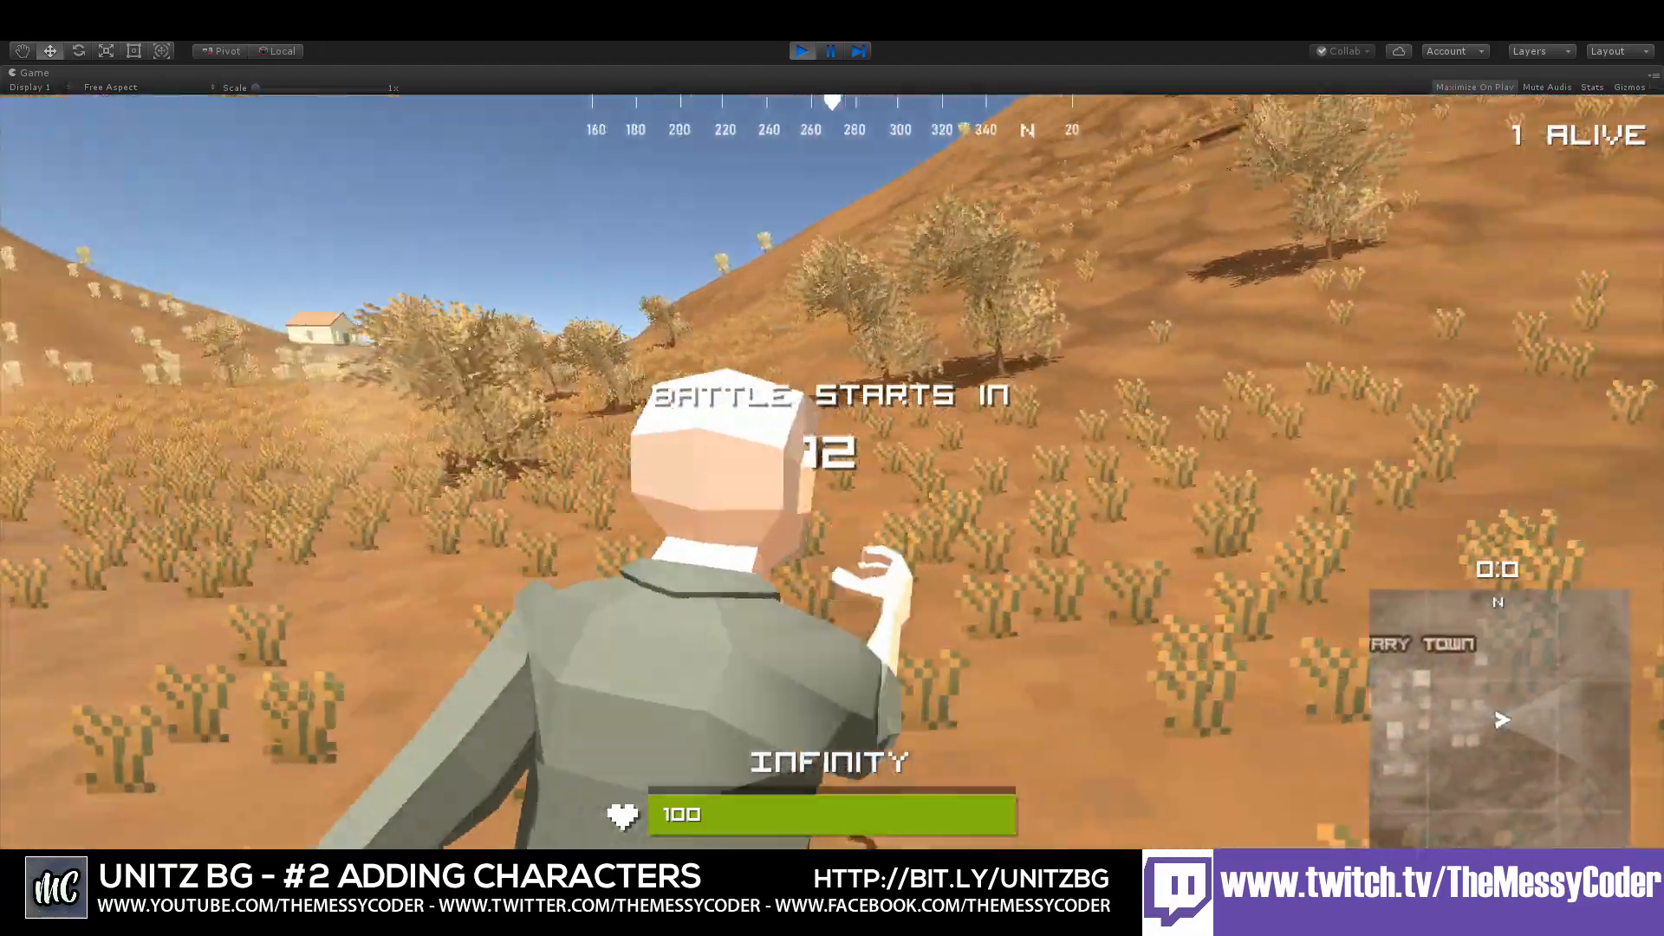
pyautogui.press('w')
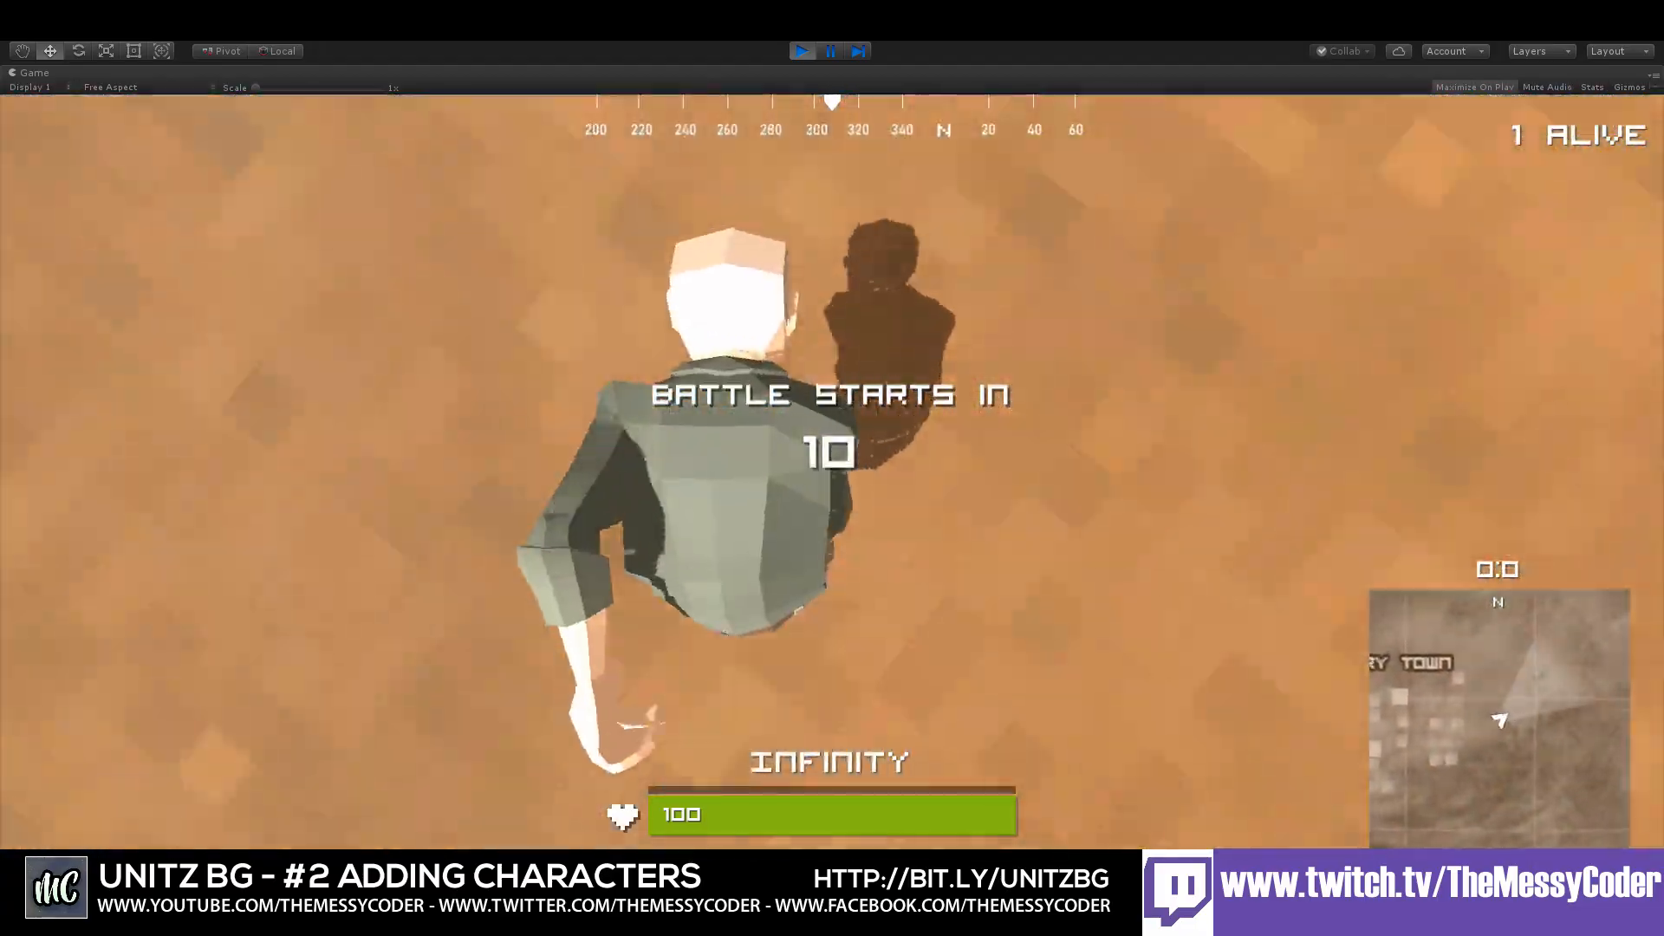
pyautogui.press('w')
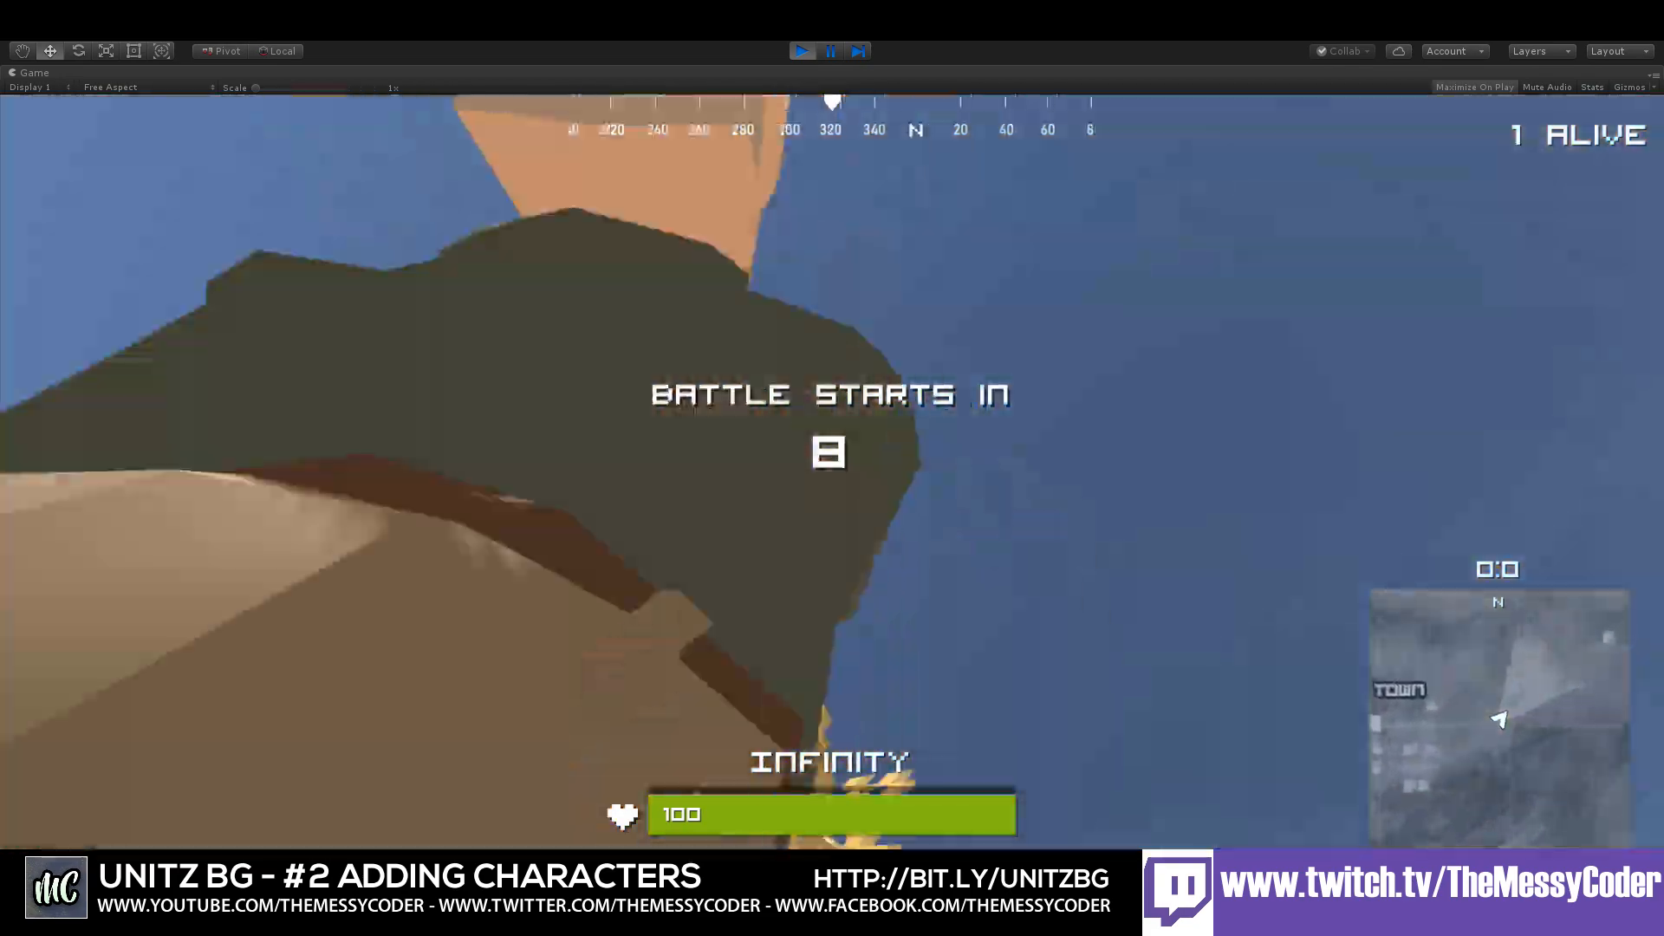
pyautogui.press('w')
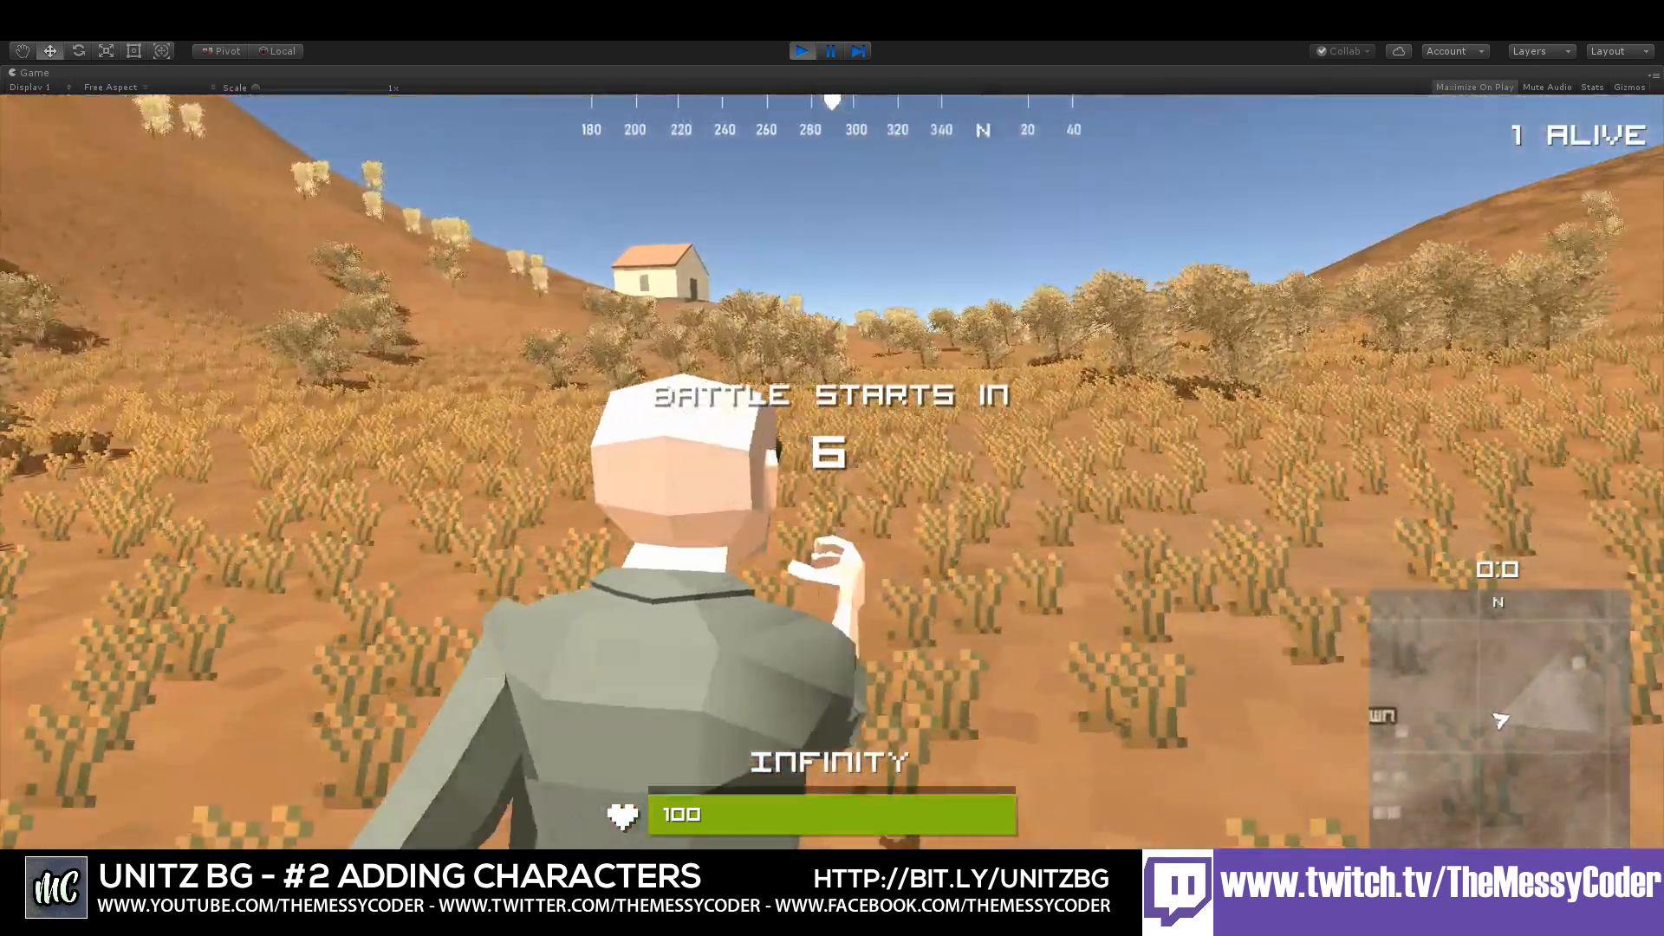
pyautogui.press('w')
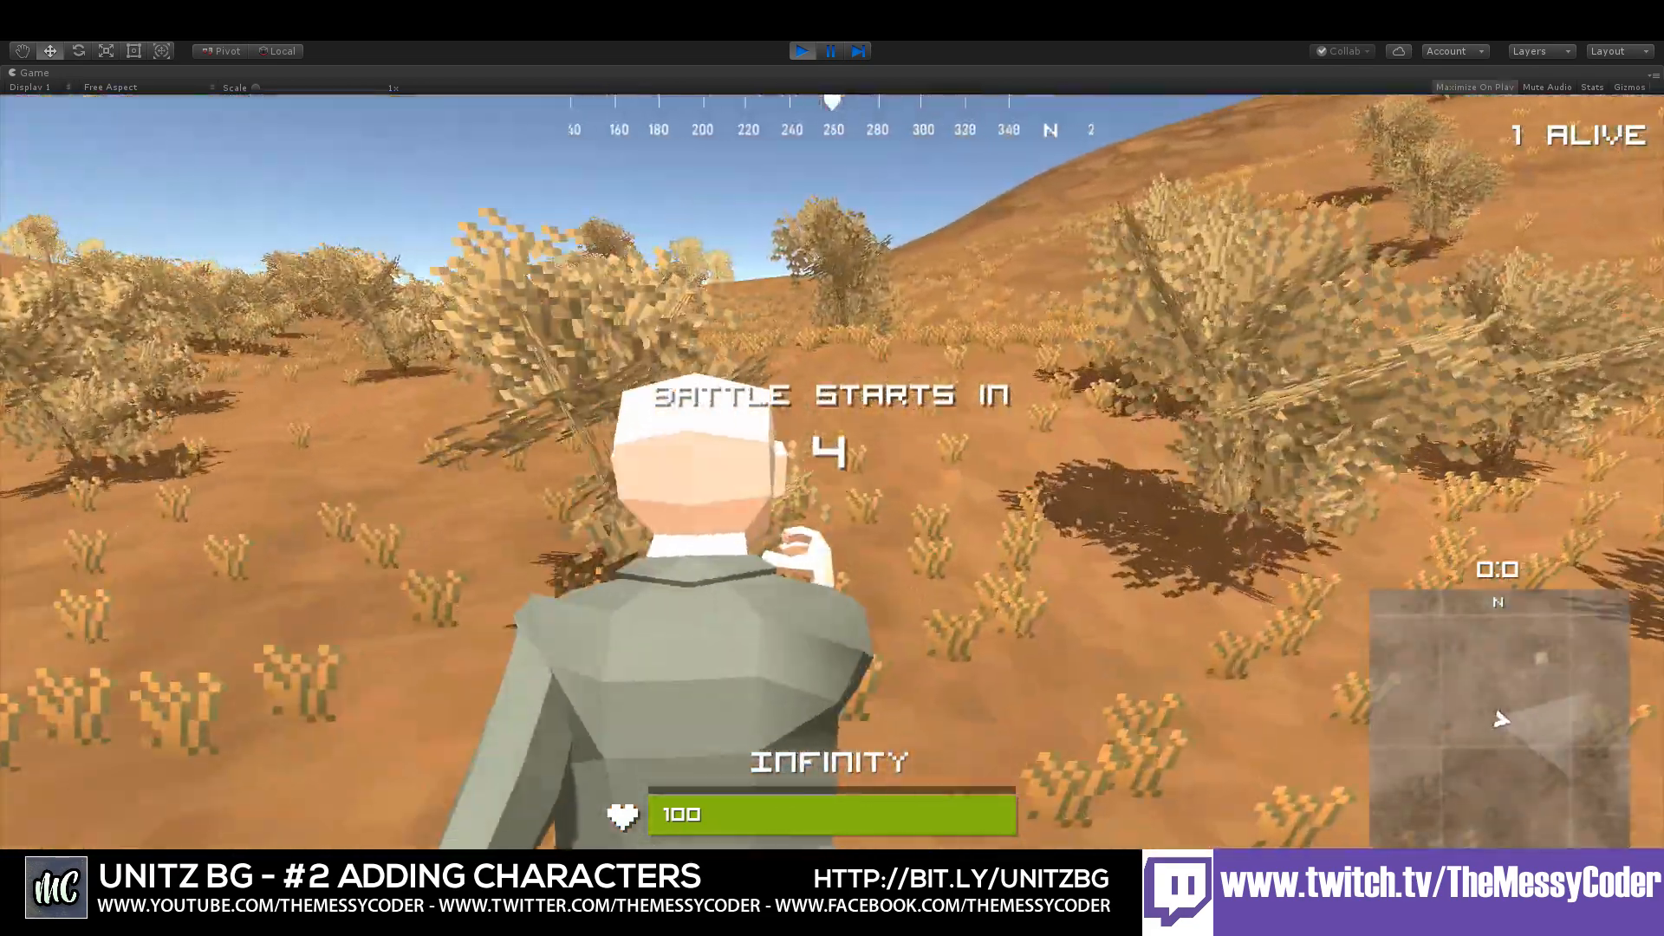
pyautogui.press('w')
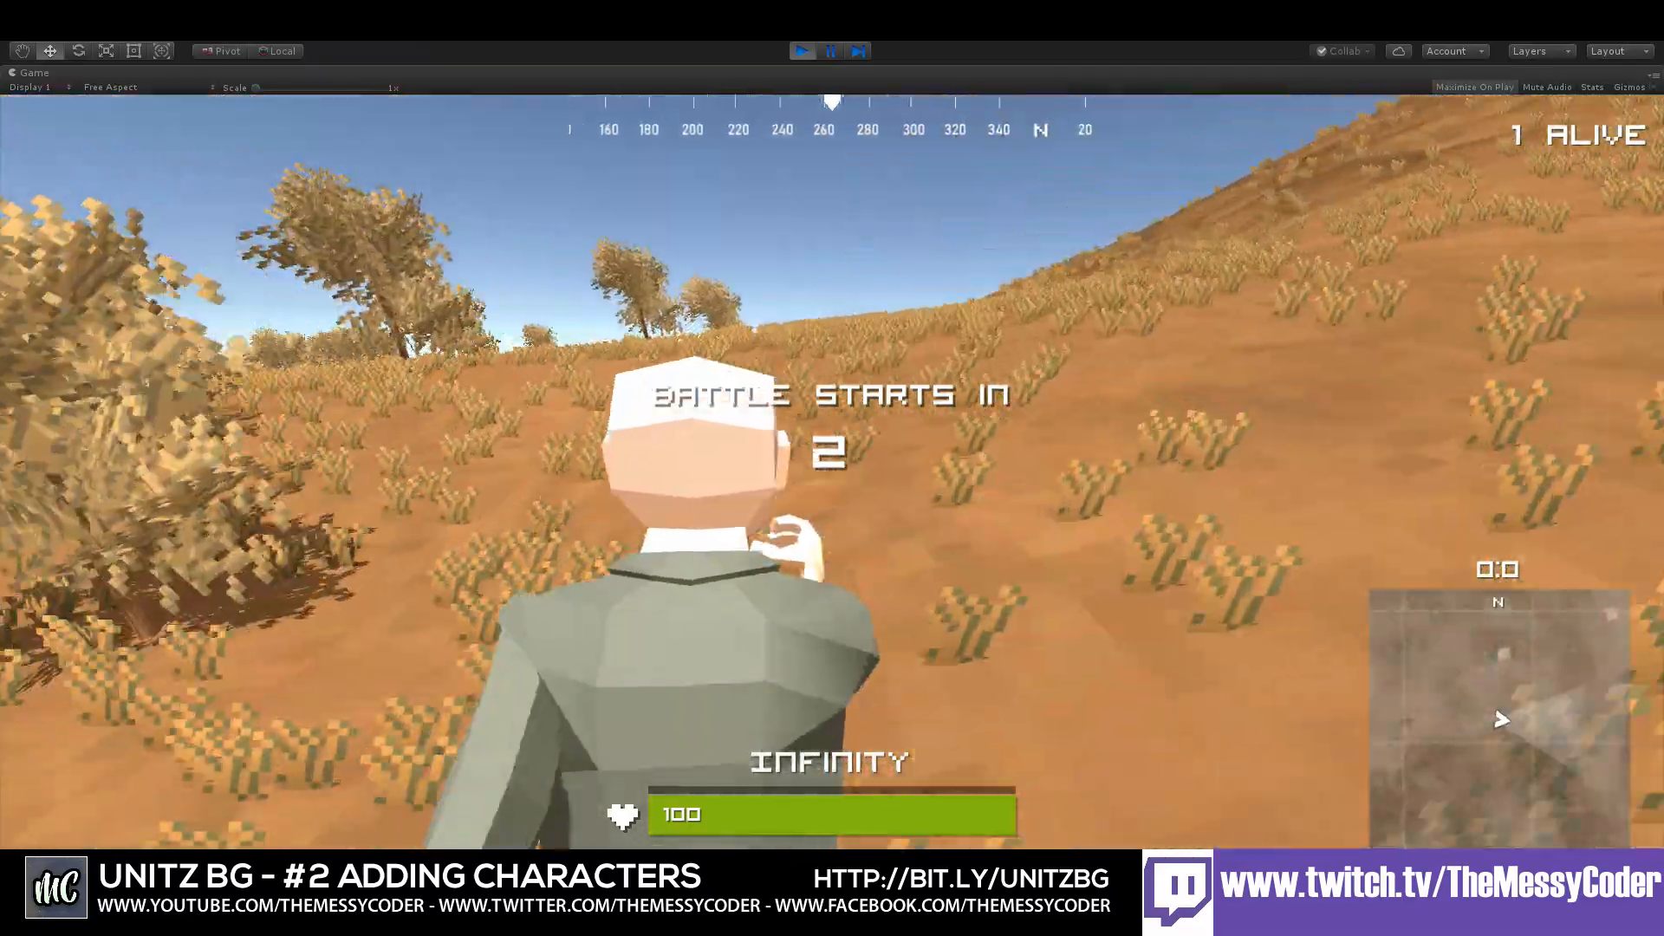
pyautogui.press('w')
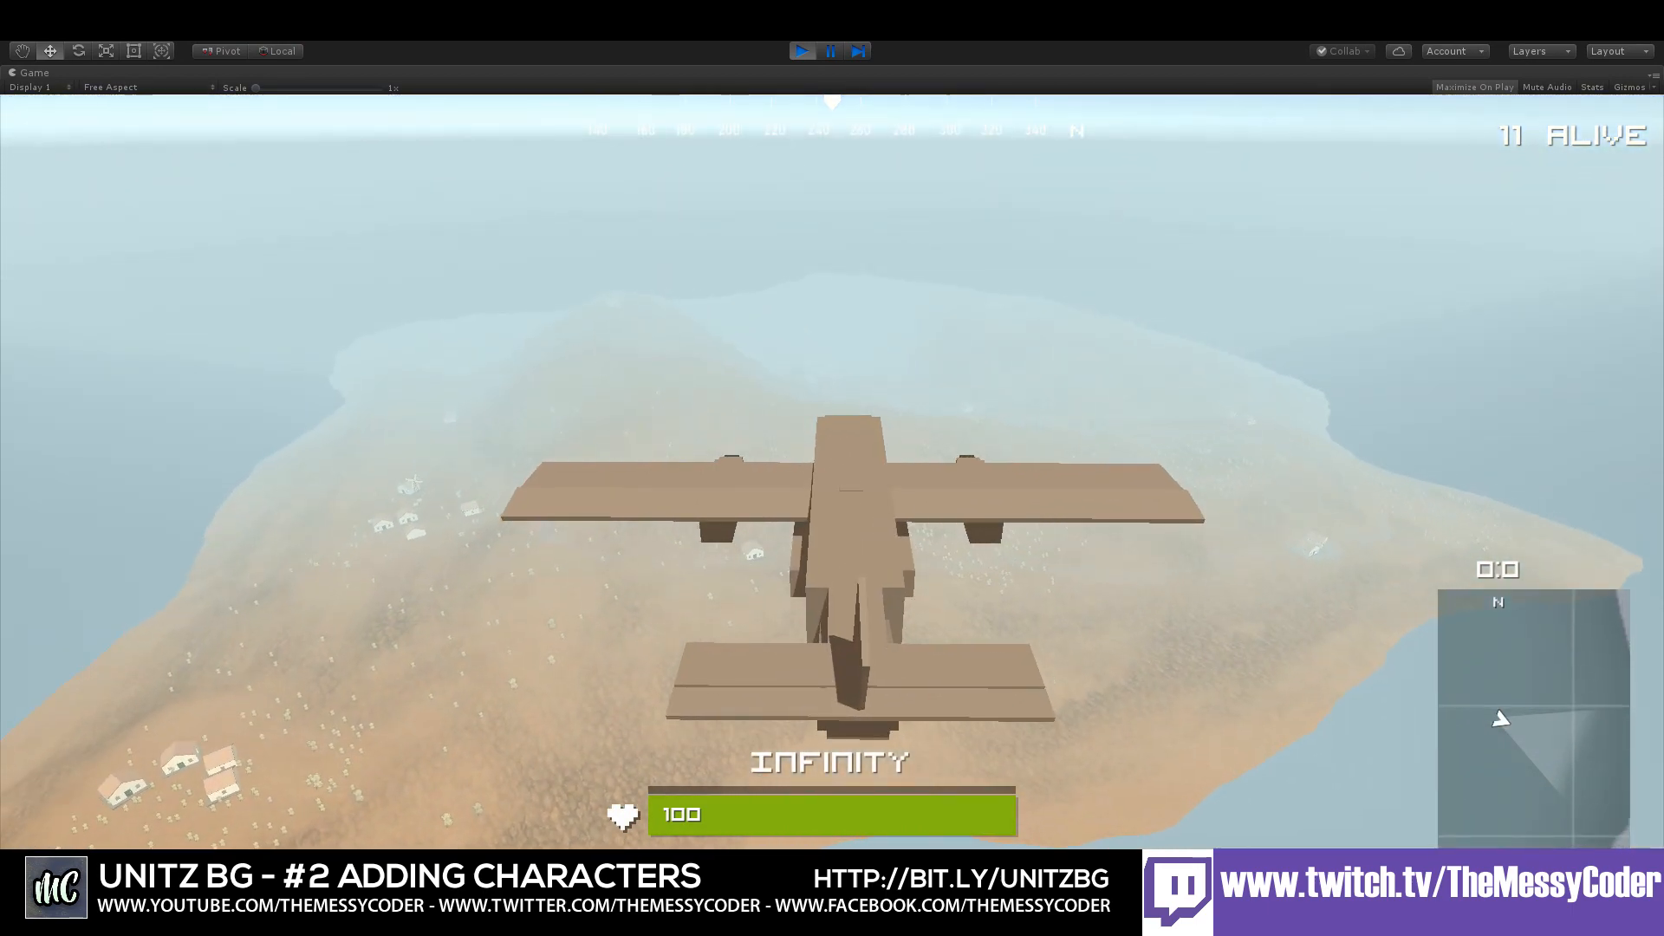
# - Jump out of the plane to test the soldier's parachute, land on the island and walk to the house
pyautogui.press('f')
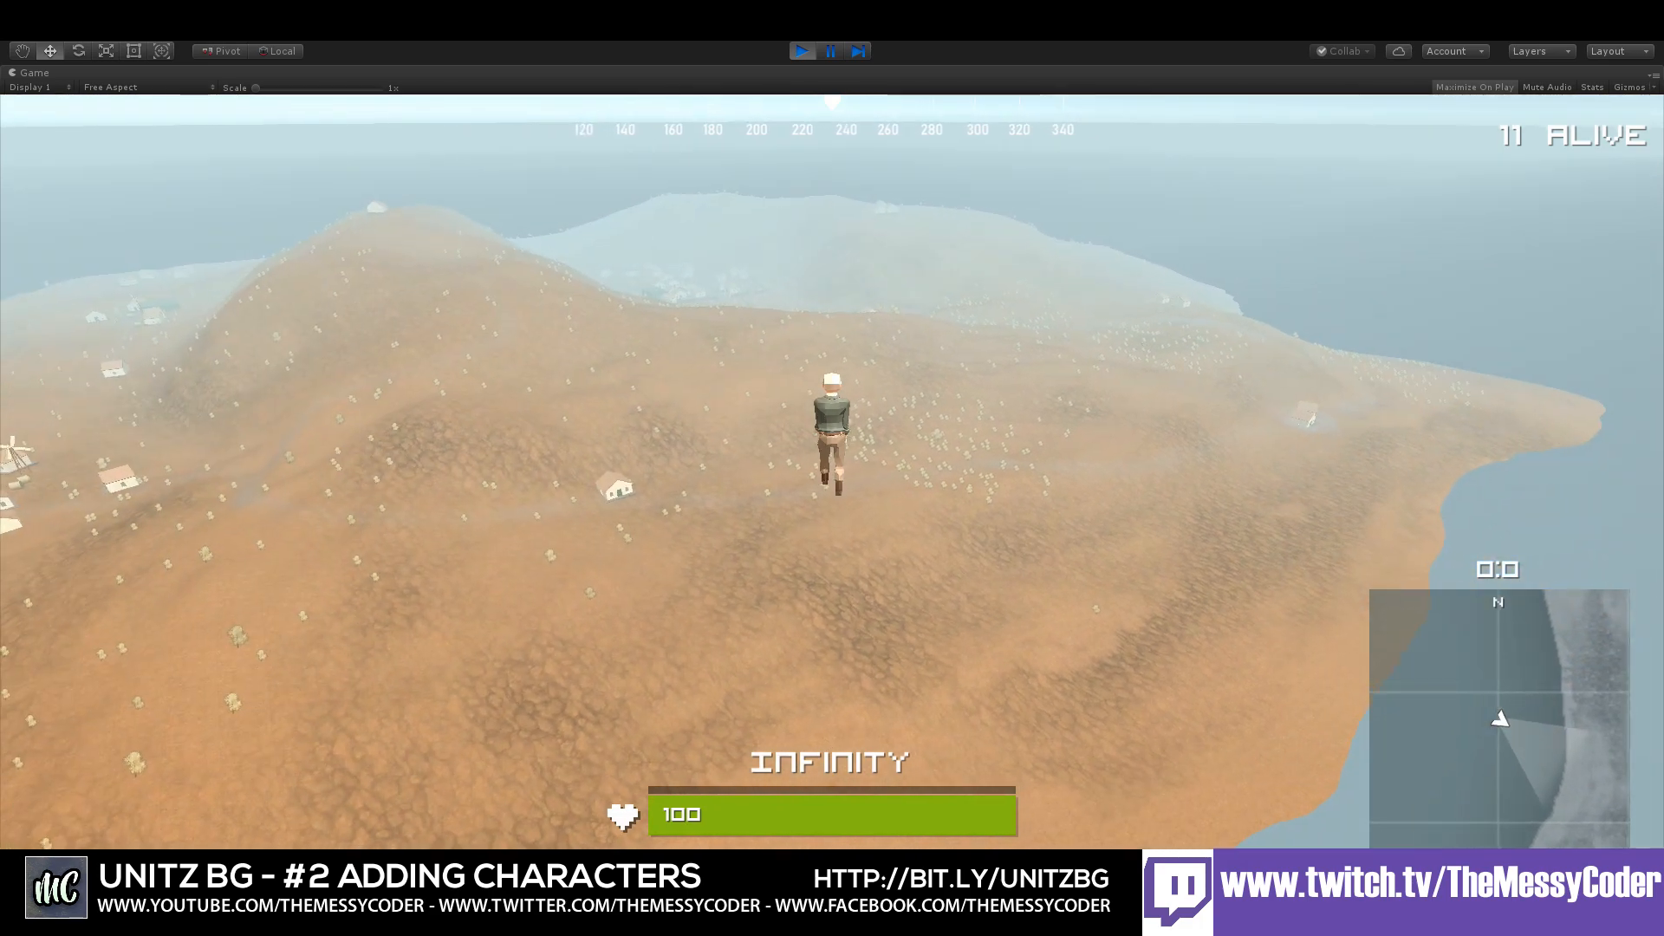
pyautogui.press('f')
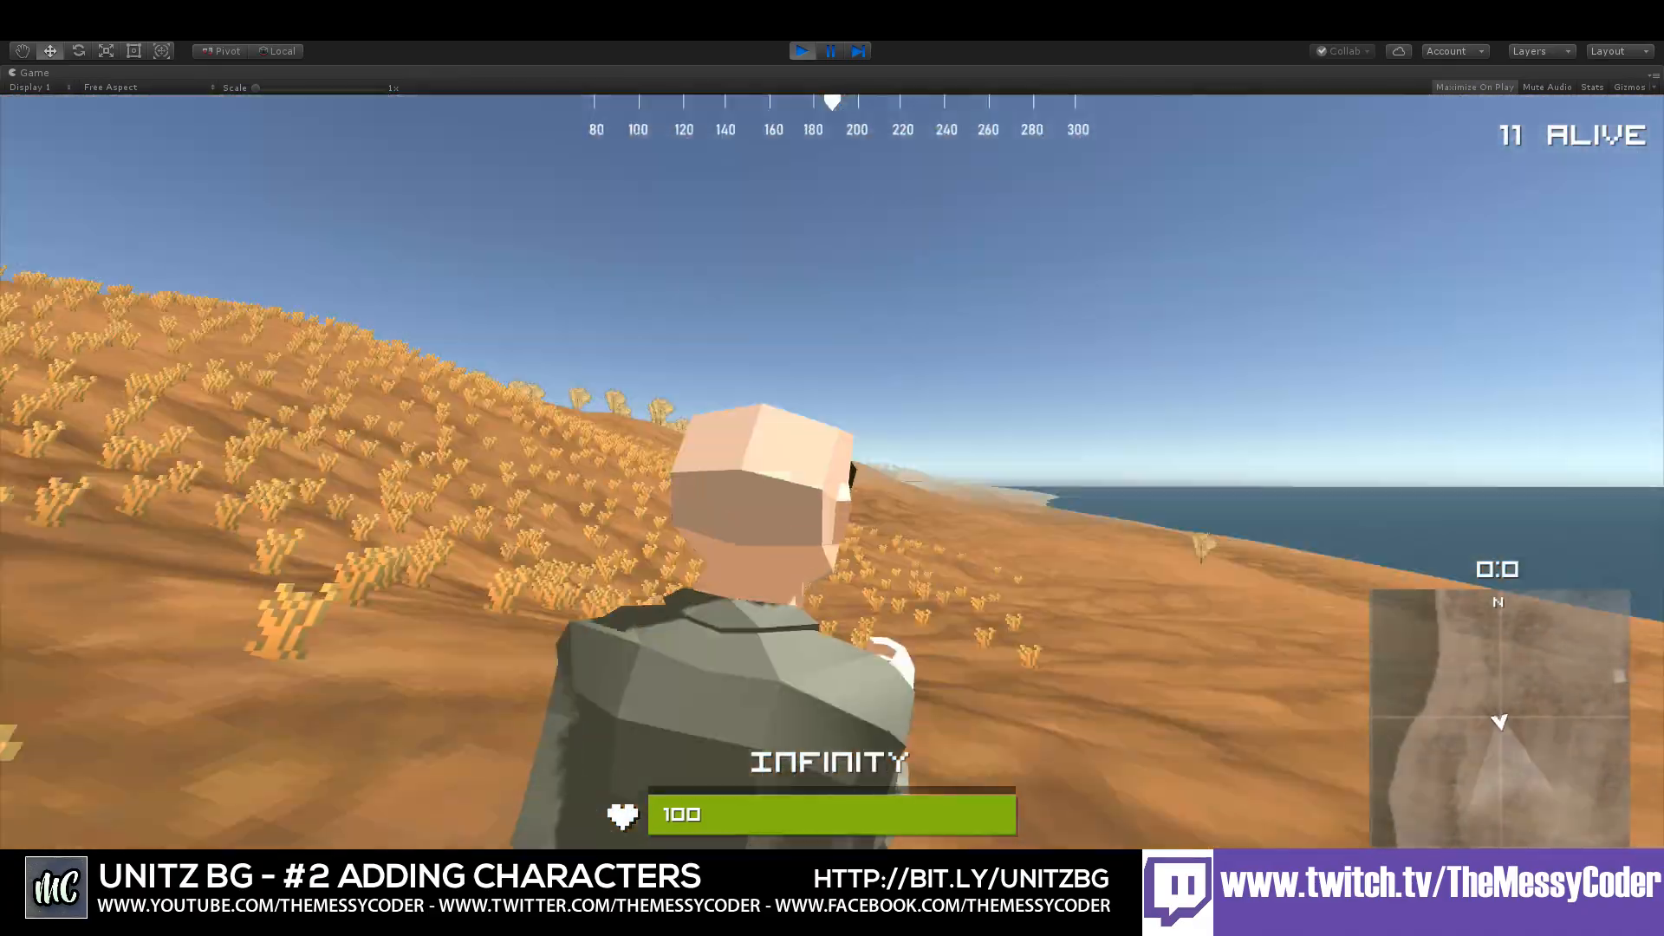
pyautogui.press('w')
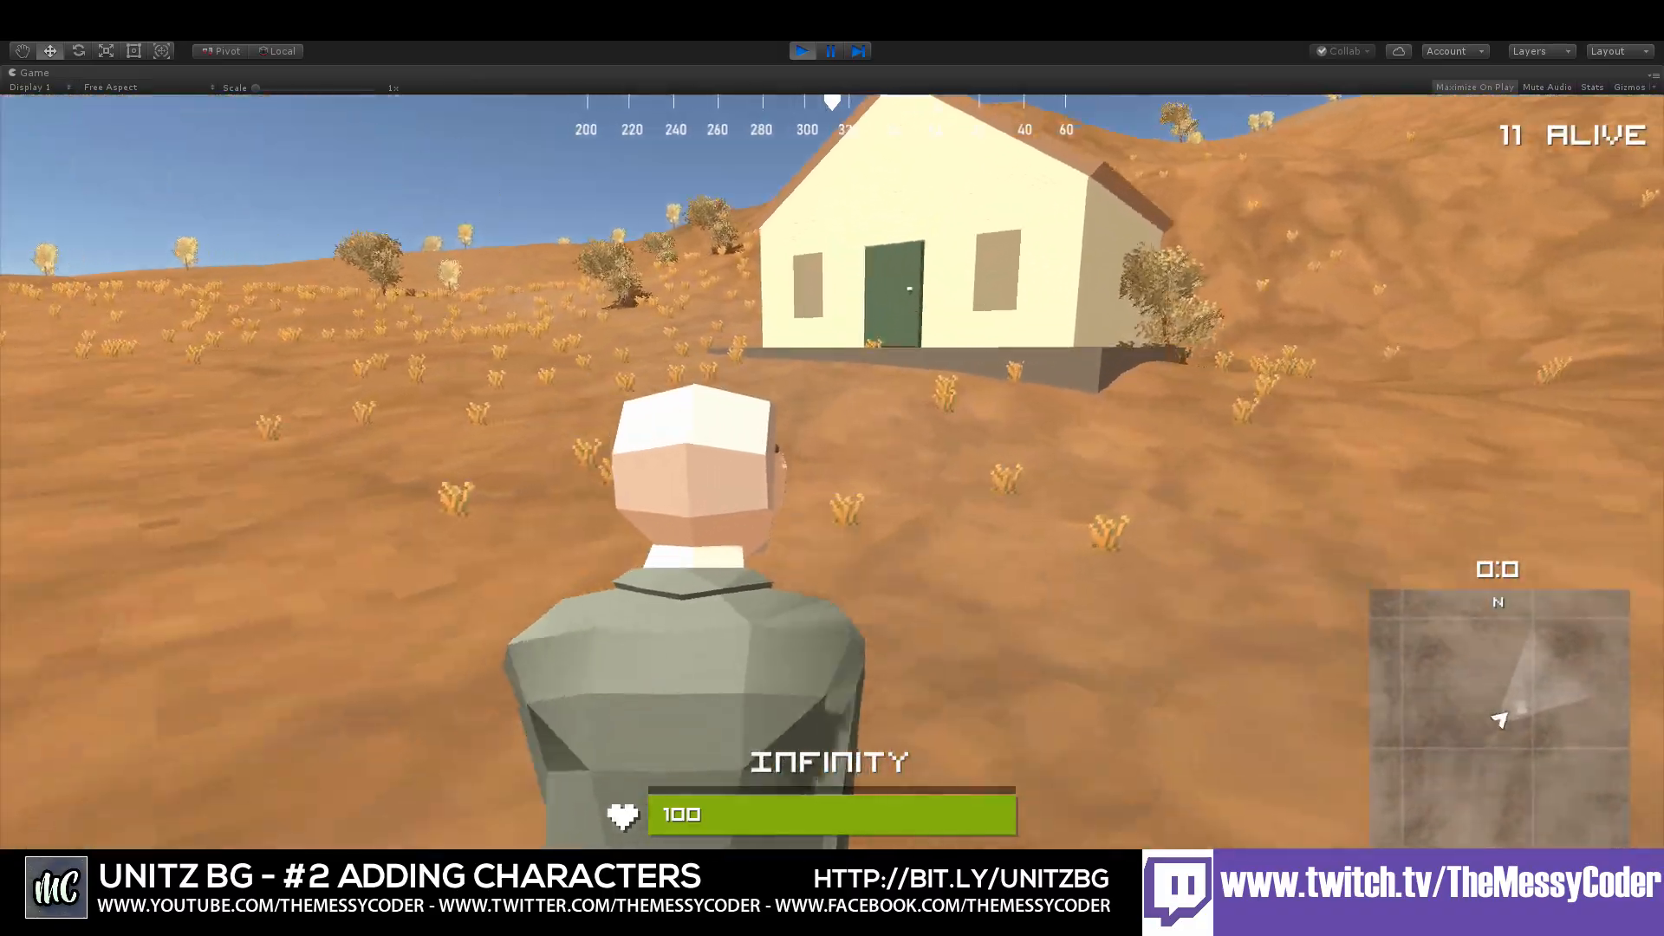
pyautogui.press('w')
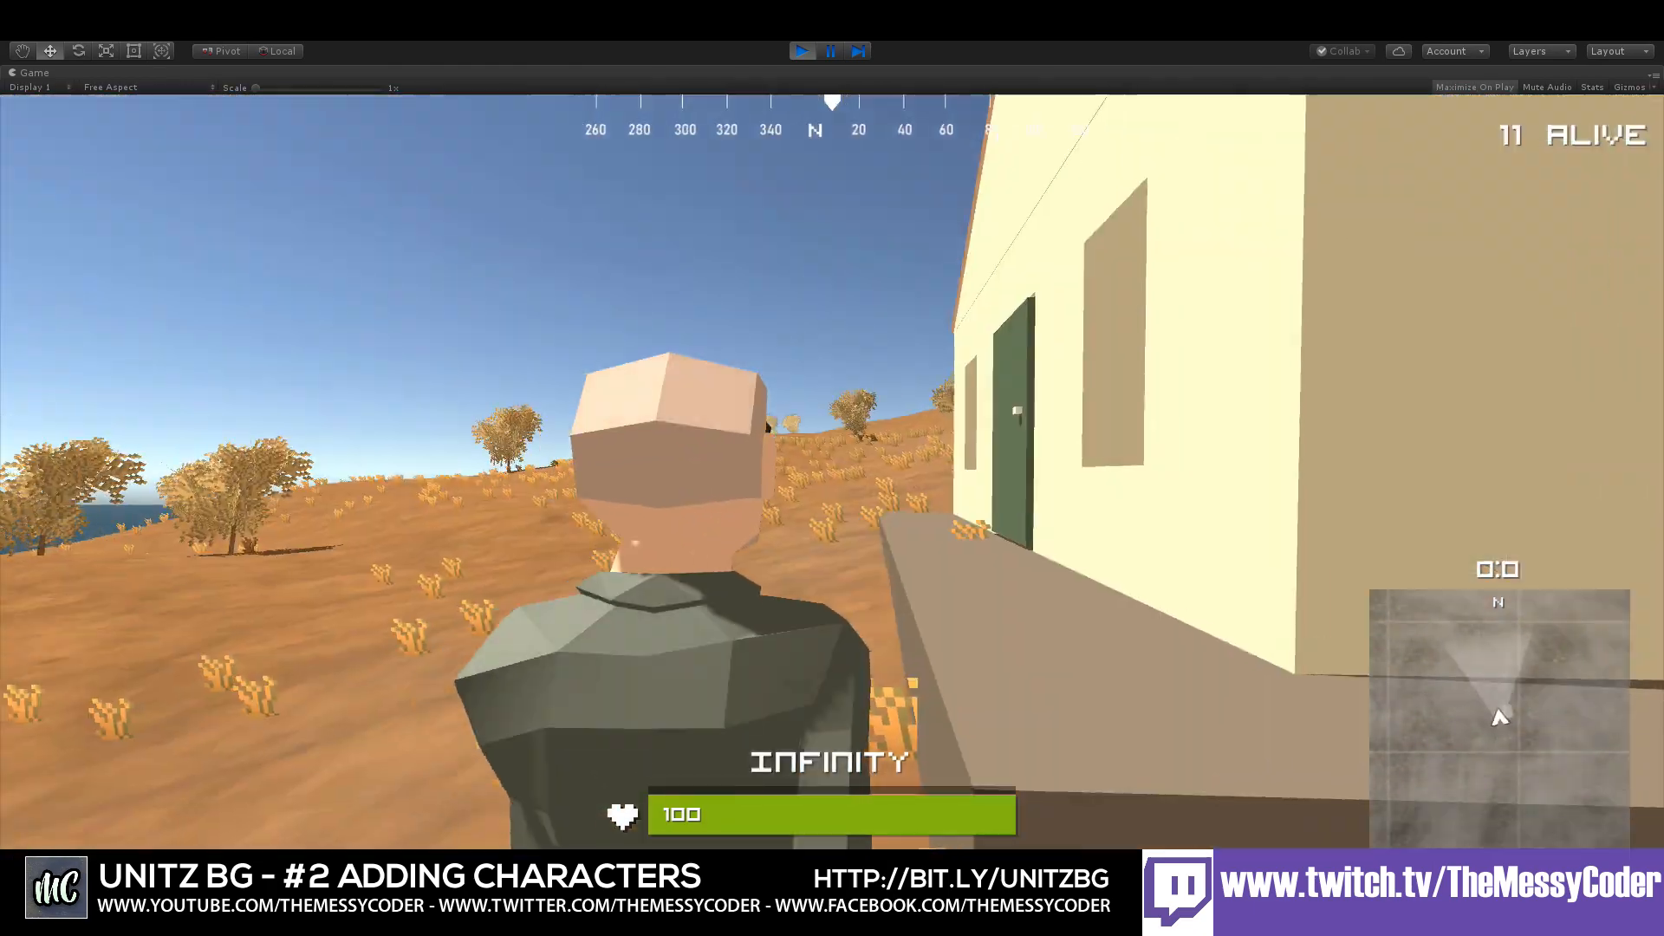
# - Walk the soldier to the house's green door, open it, go inside and pick up the gun from the floor
pyautogui.press('w')
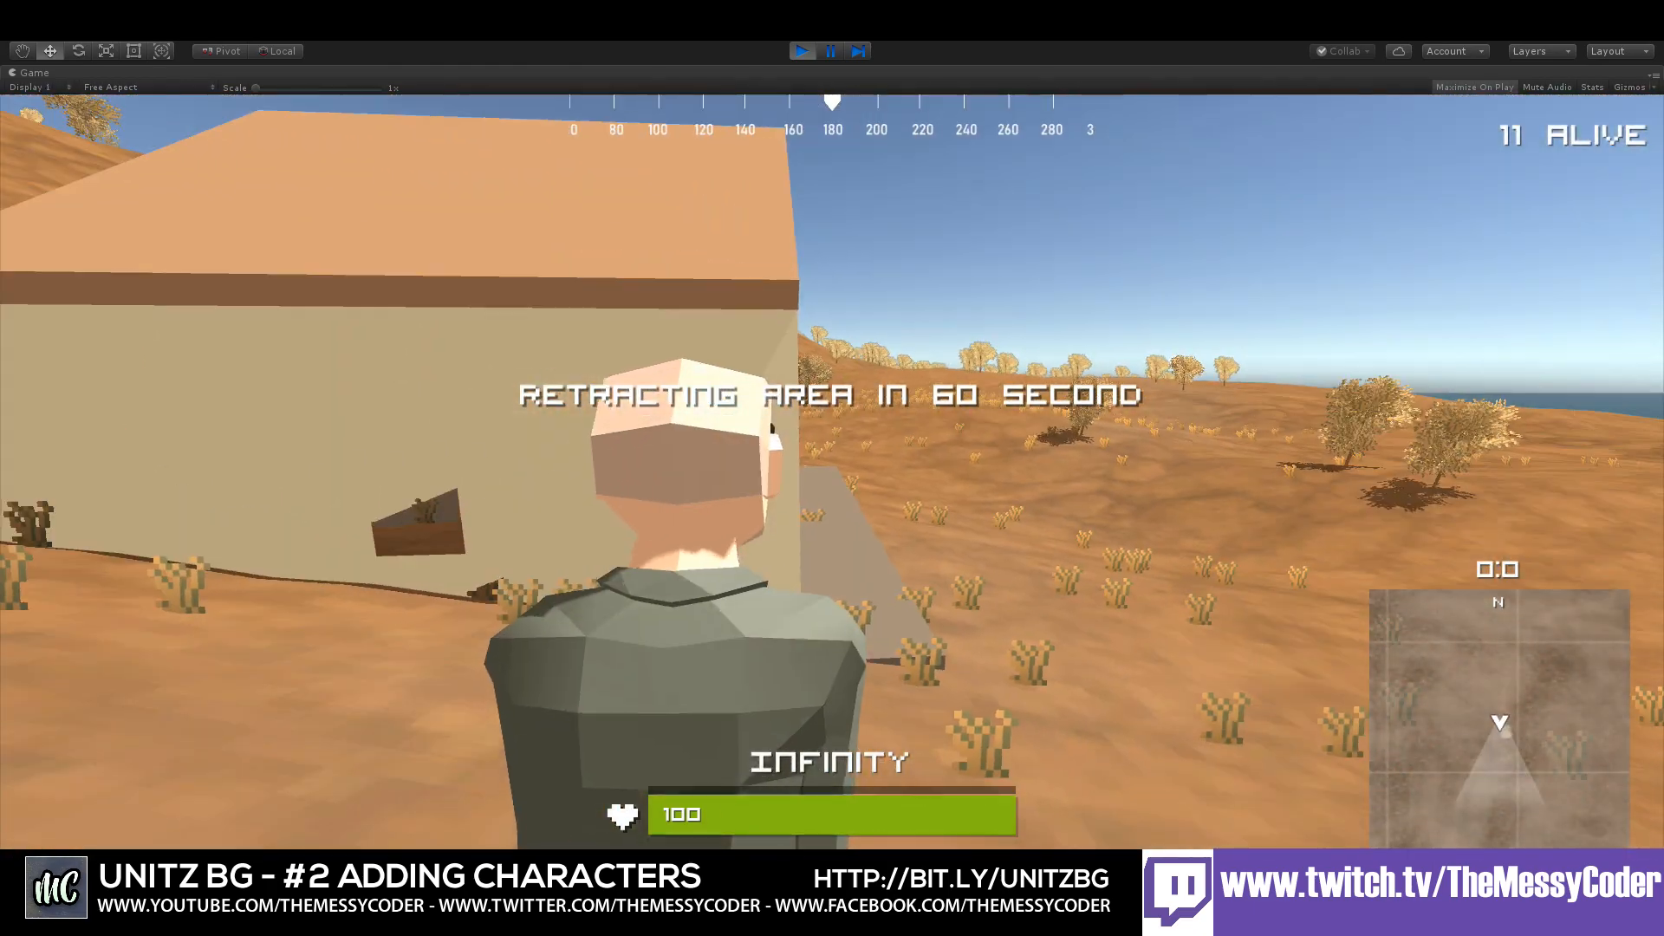
pyautogui.press('w')
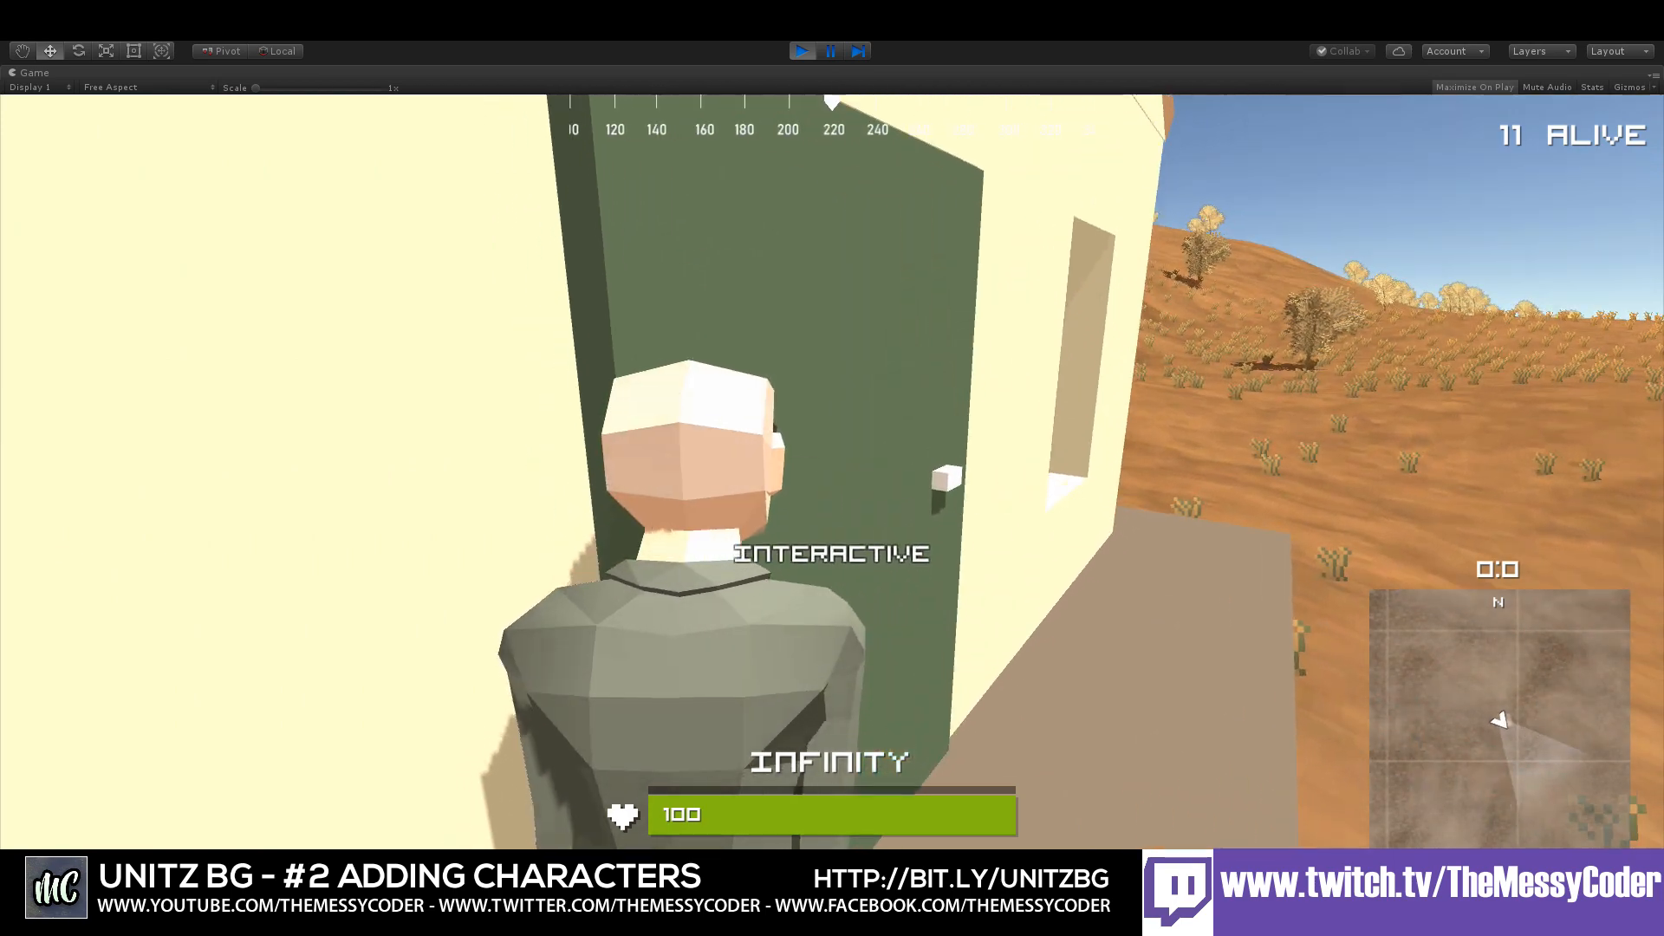
pyautogui.press('f')
pyautogui.press('w')
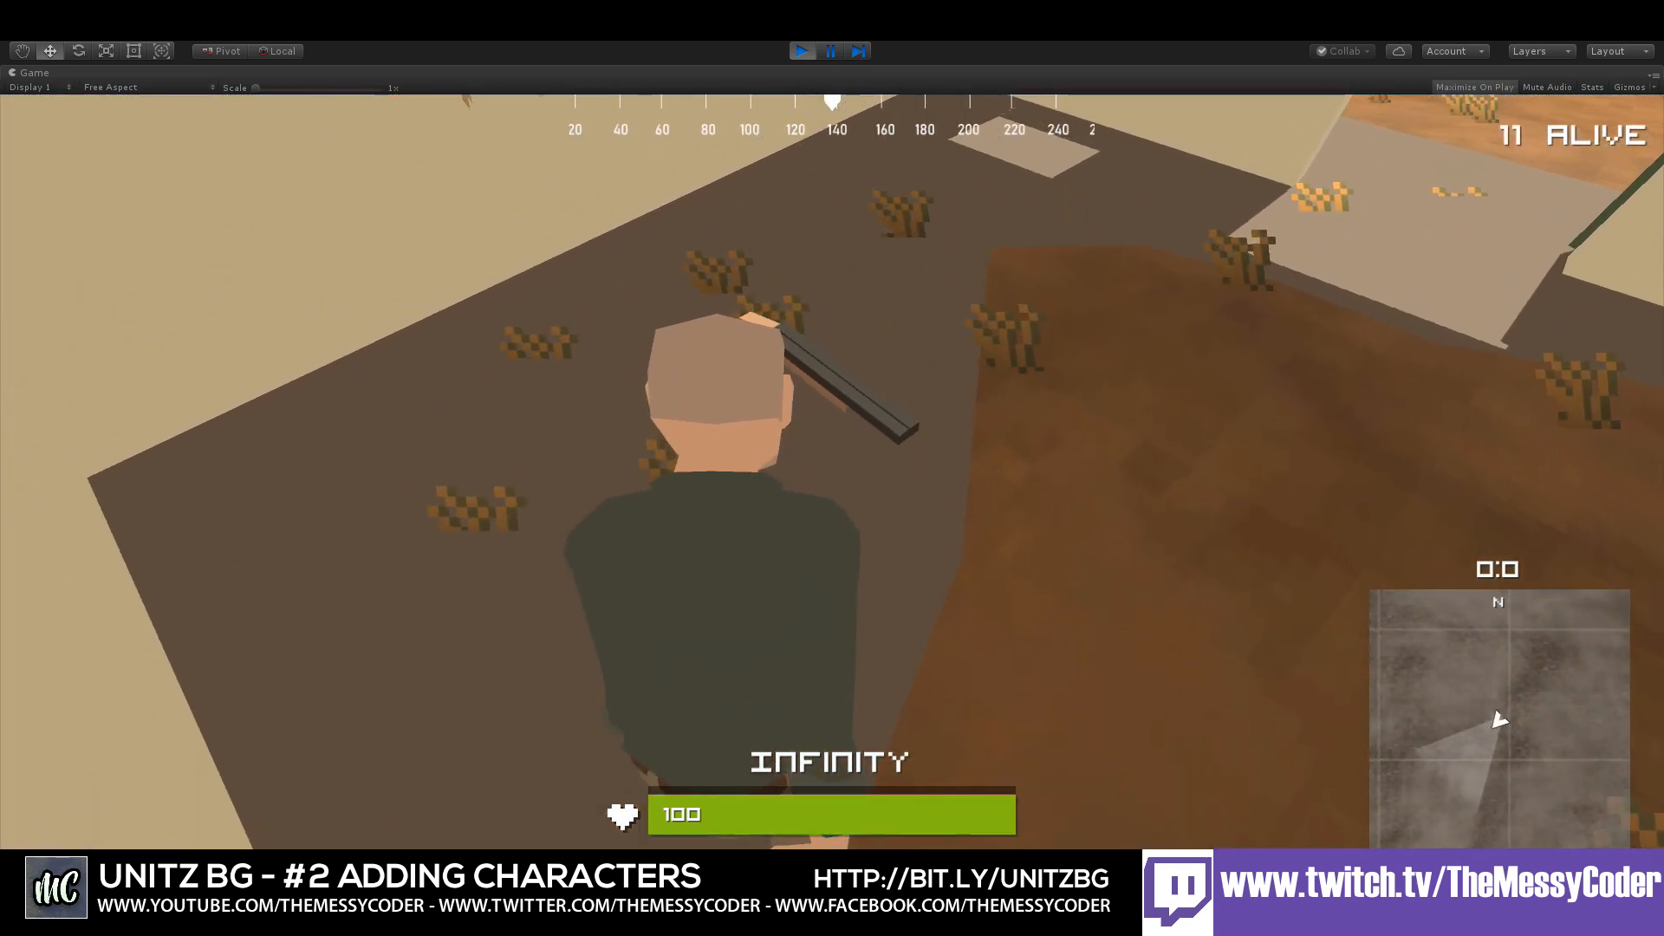
pyautogui.press('f')
# - Run the soldier out of the house and across the island with the gun, checking its grip and movement from behind and the side
pyautogui.press('w')
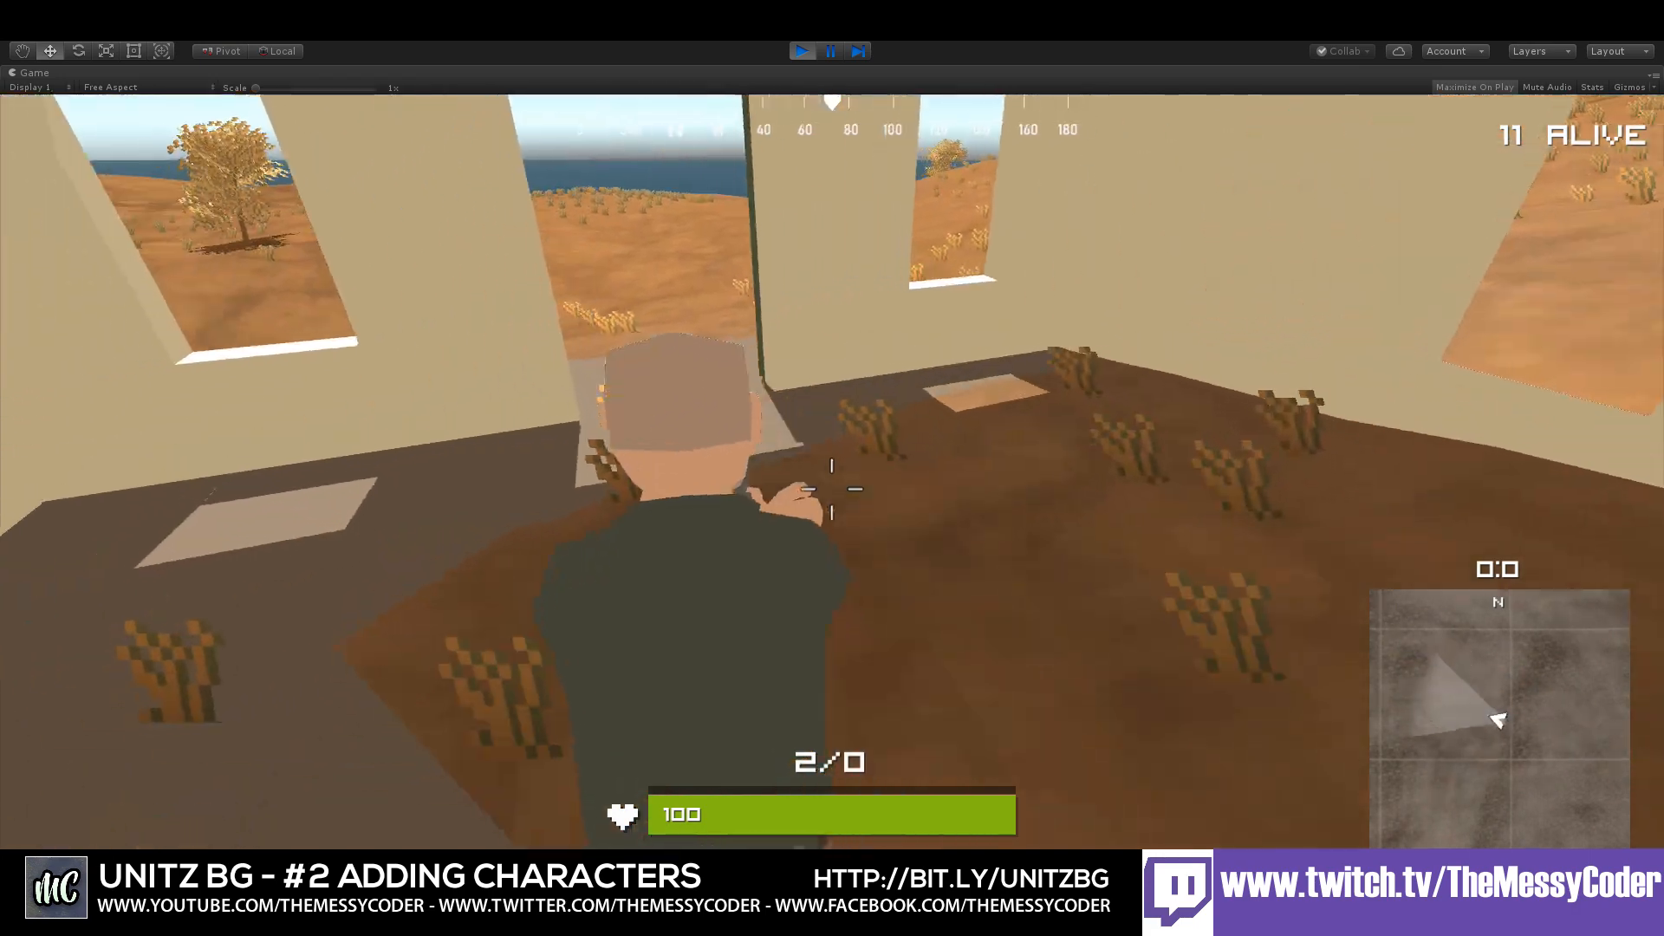
pyautogui.press('w')
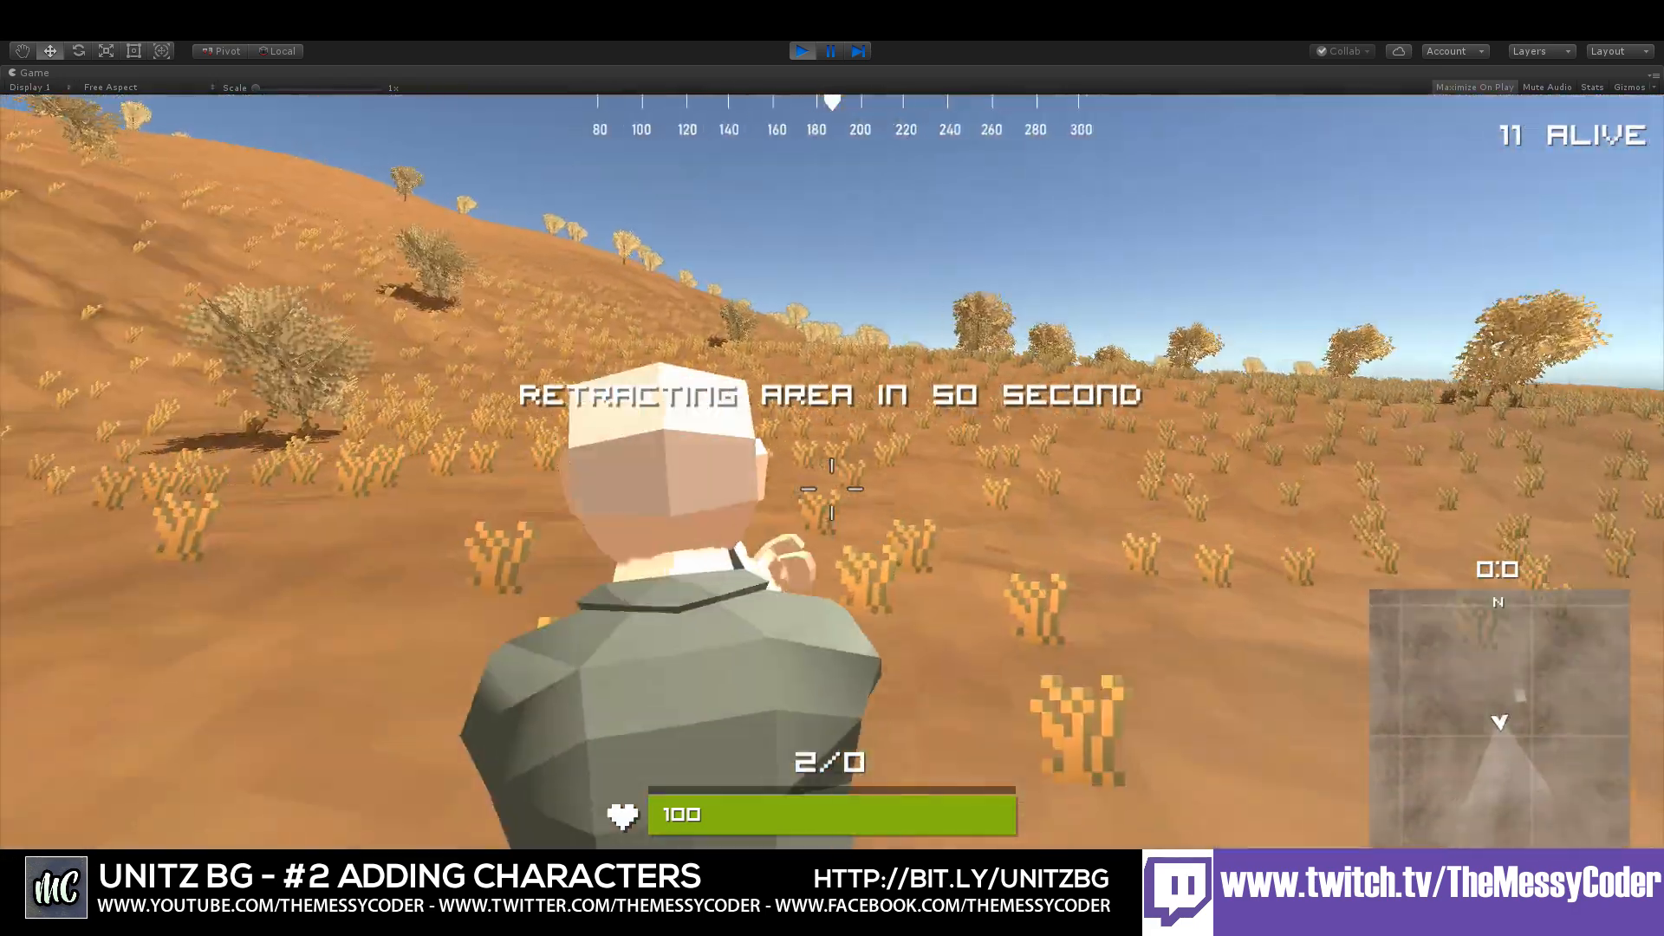
pyautogui.press('w')
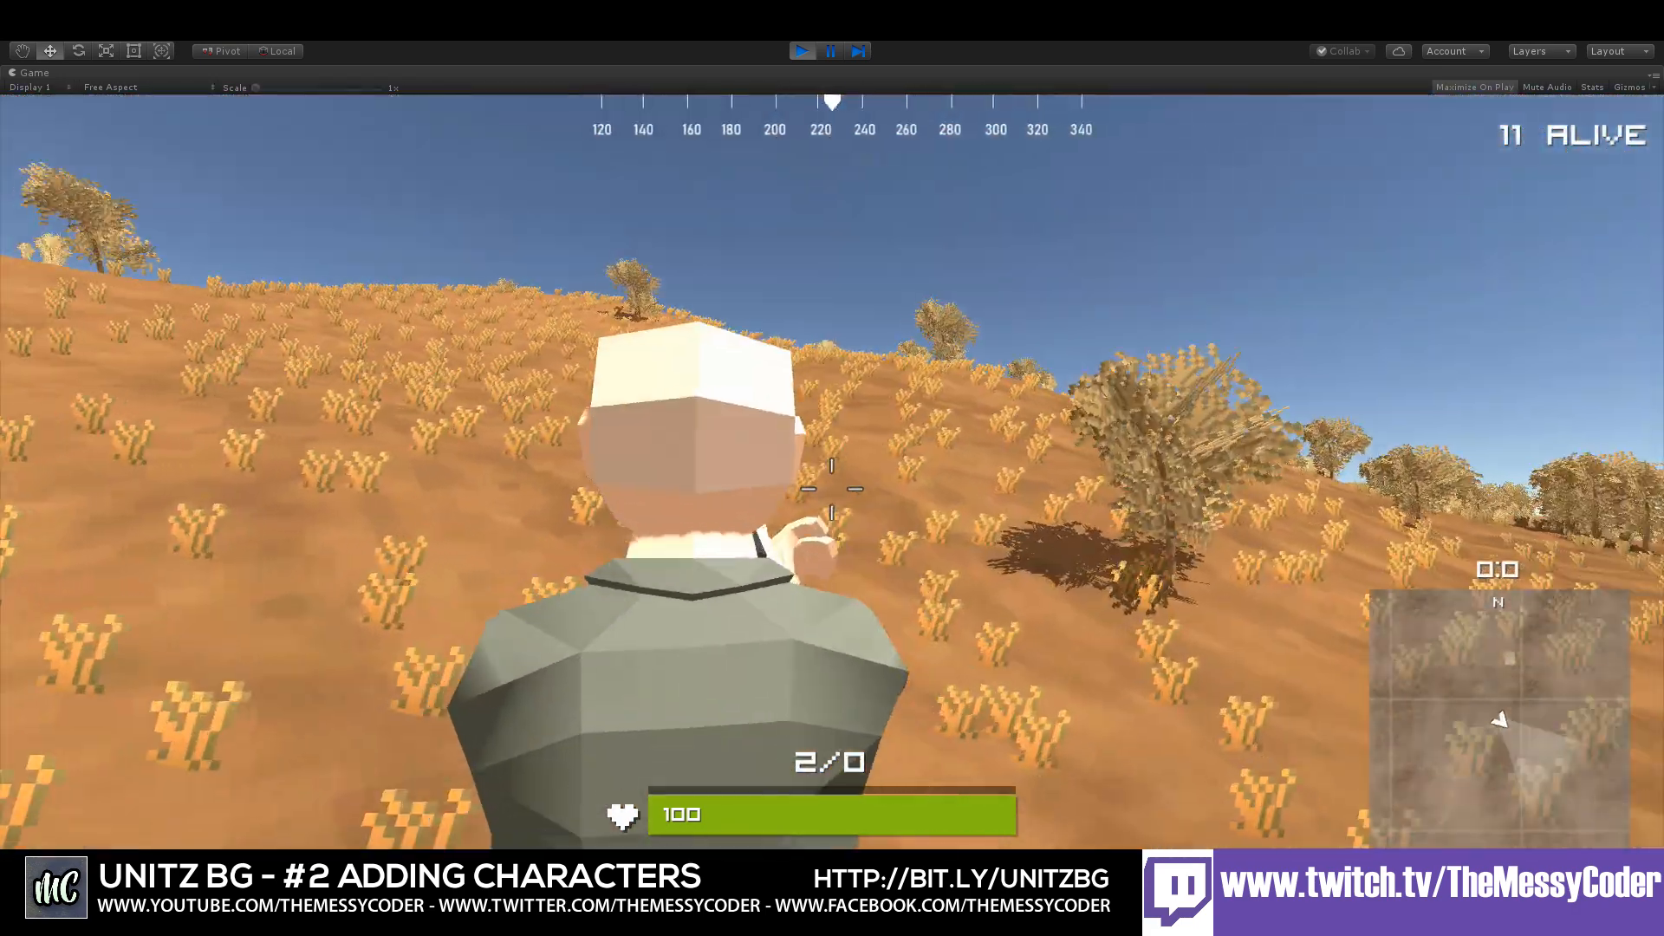
pyautogui.press('w')
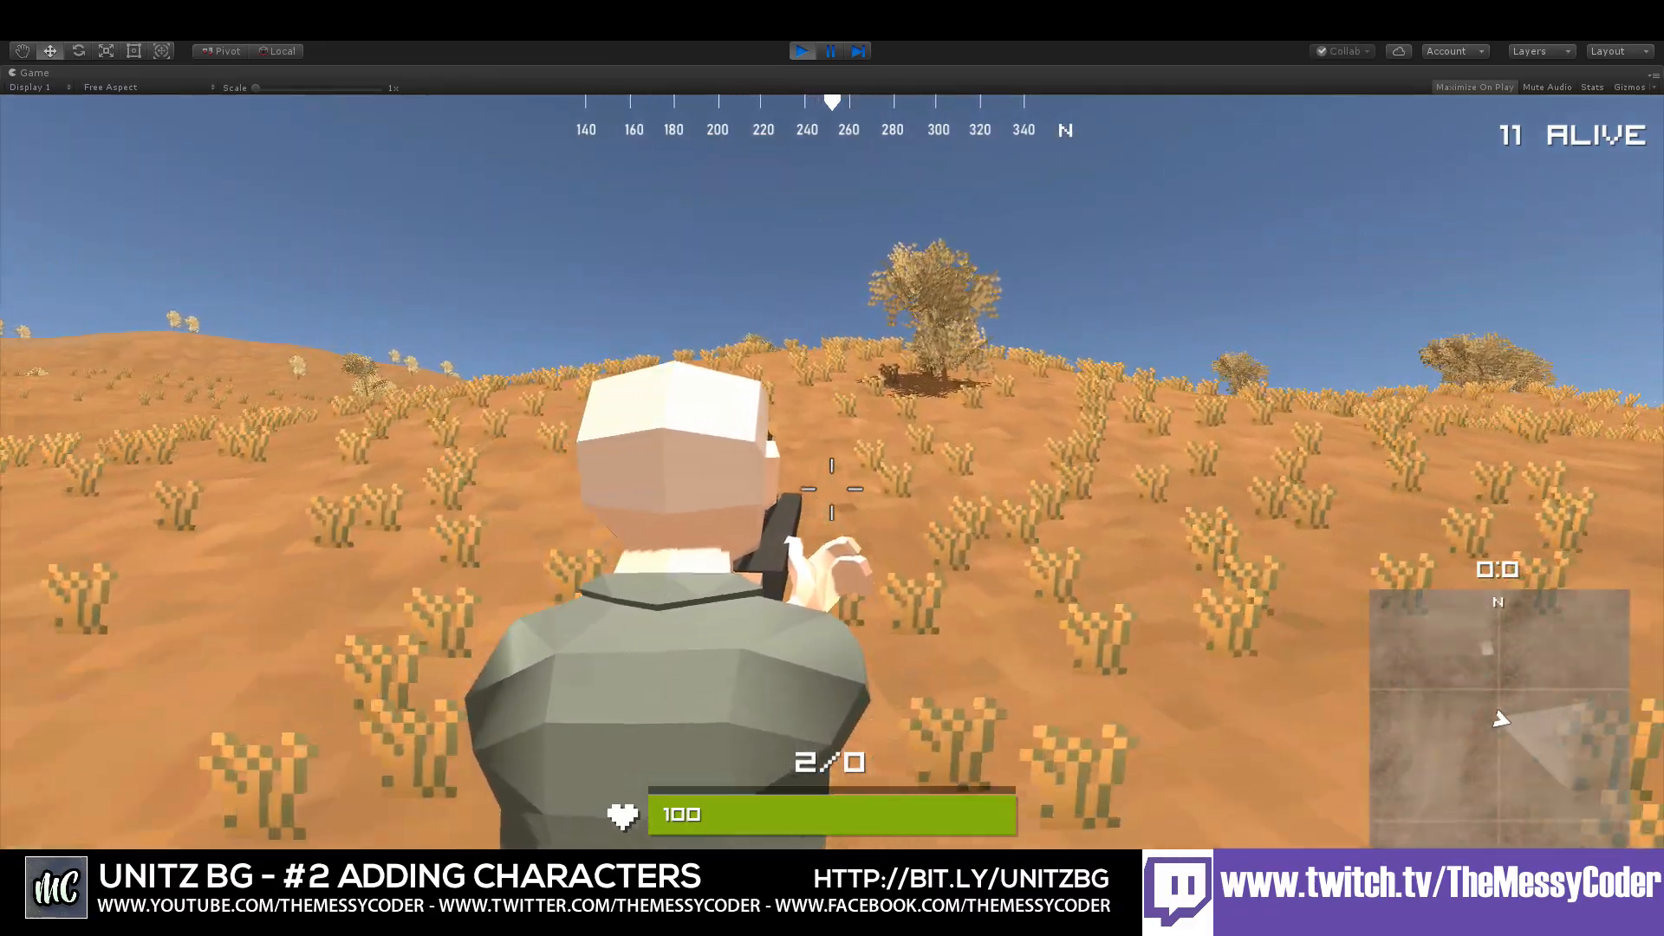
pyautogui.press('w')
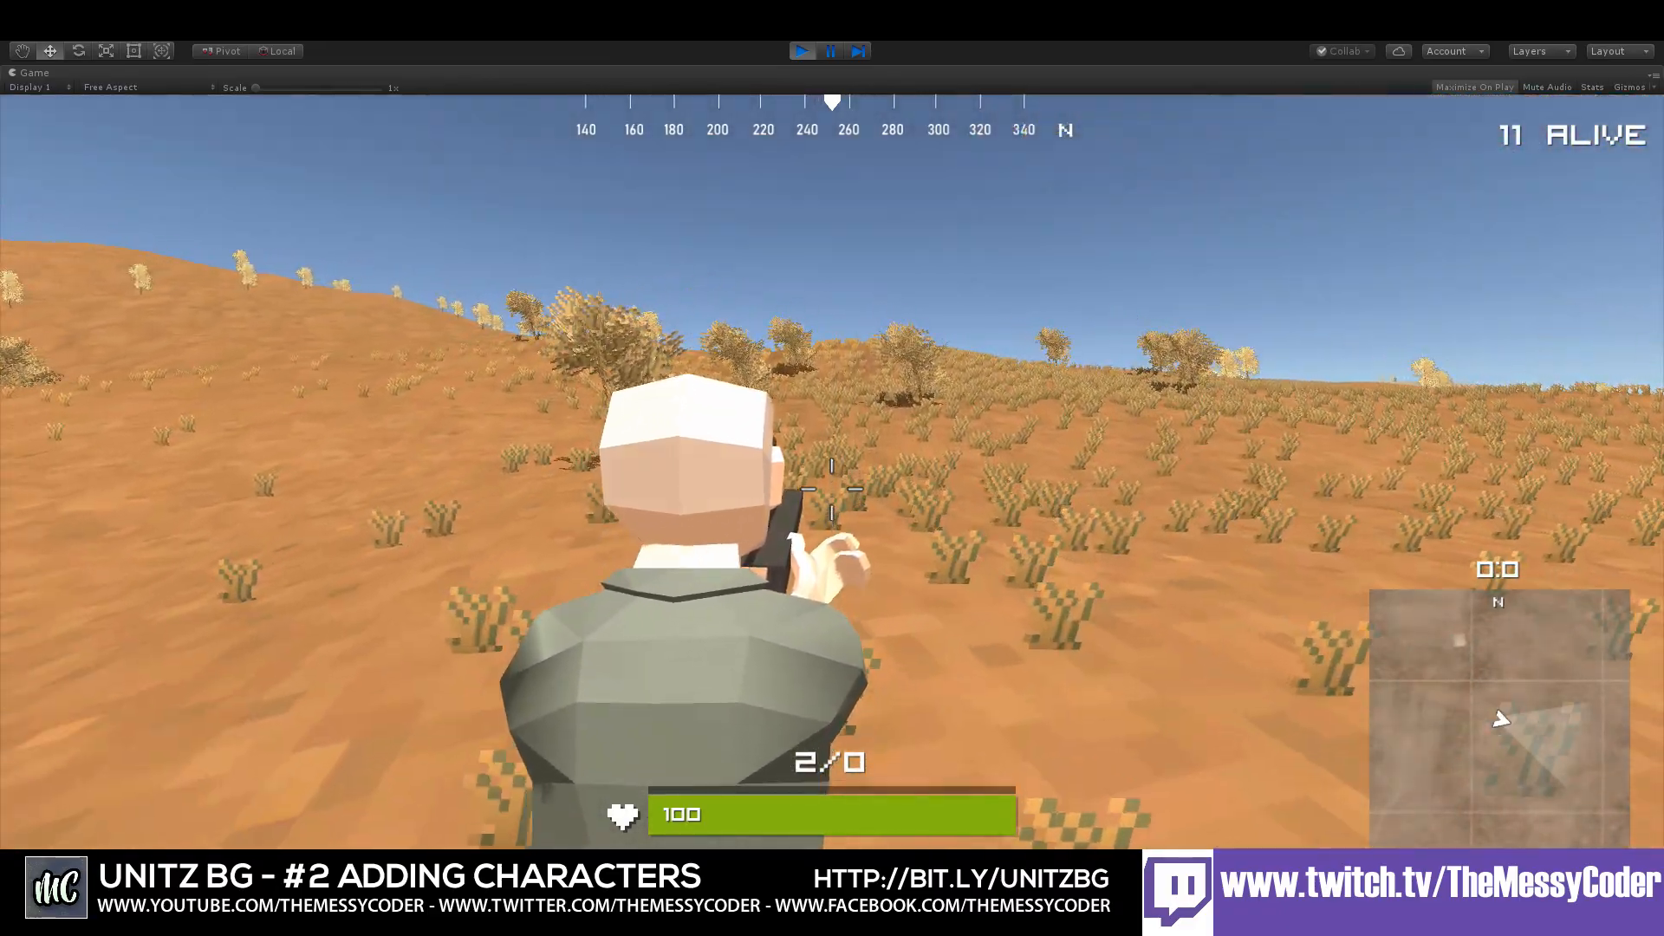
pyautogui.press('w')
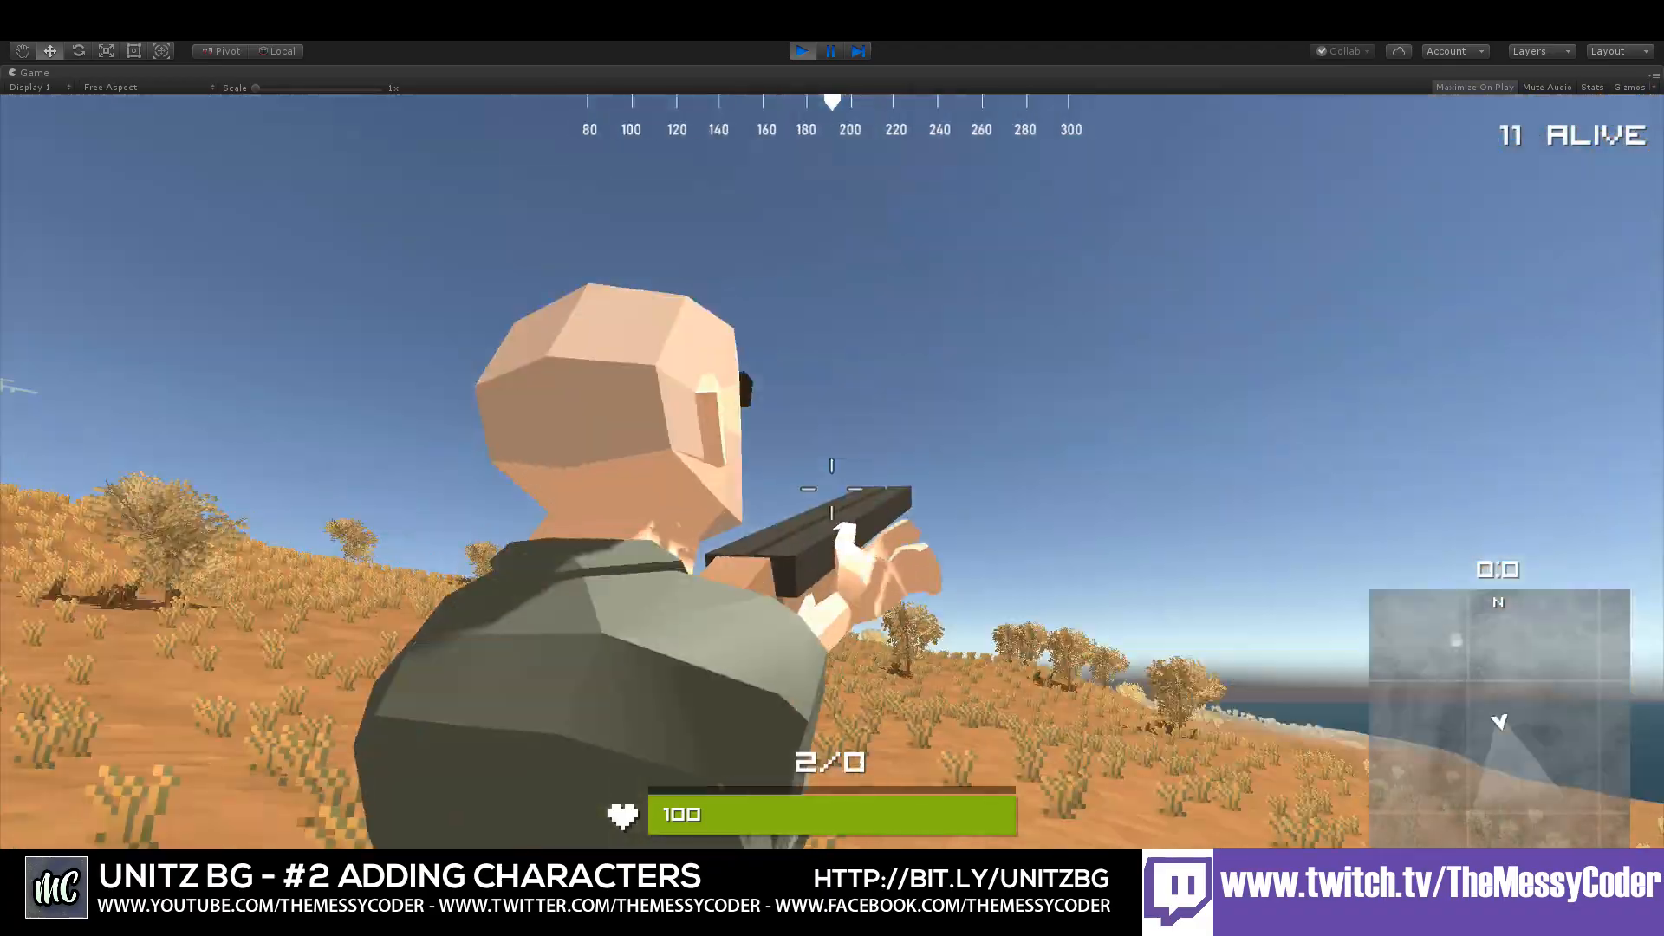
pyautogui.press('w')
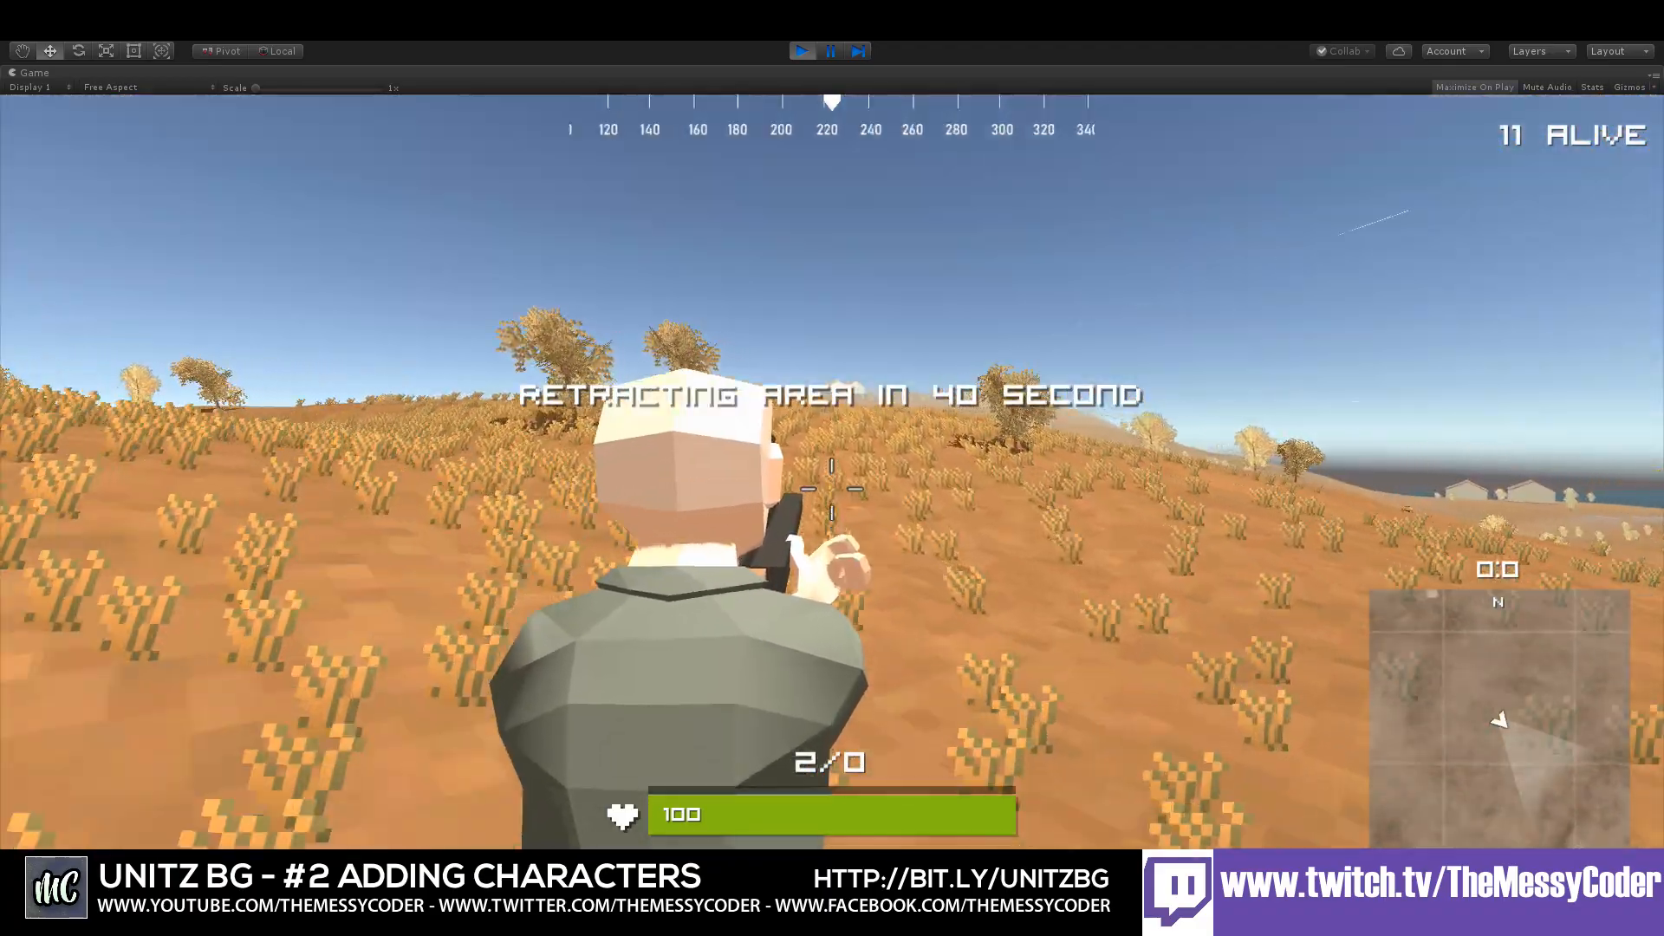